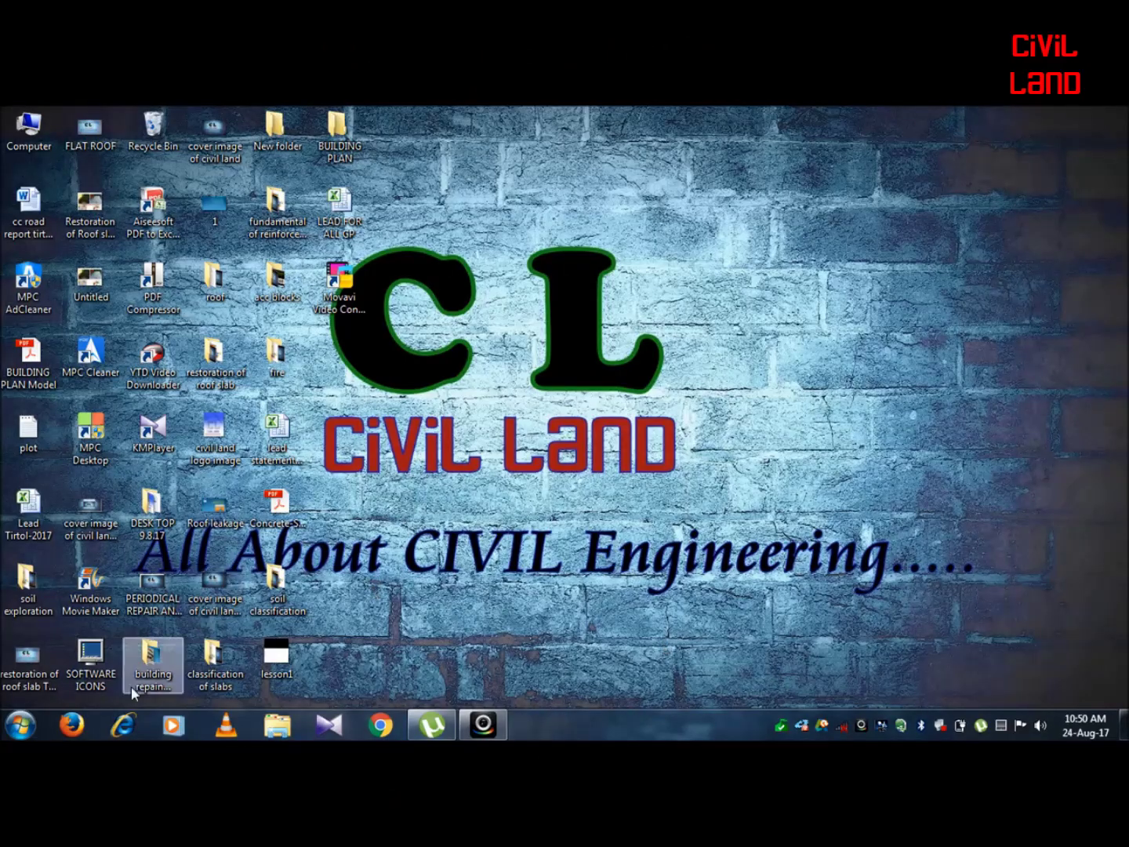
Step: Launch AutoCAD 2013 - English from the Windows Start menu
click(21, 723)
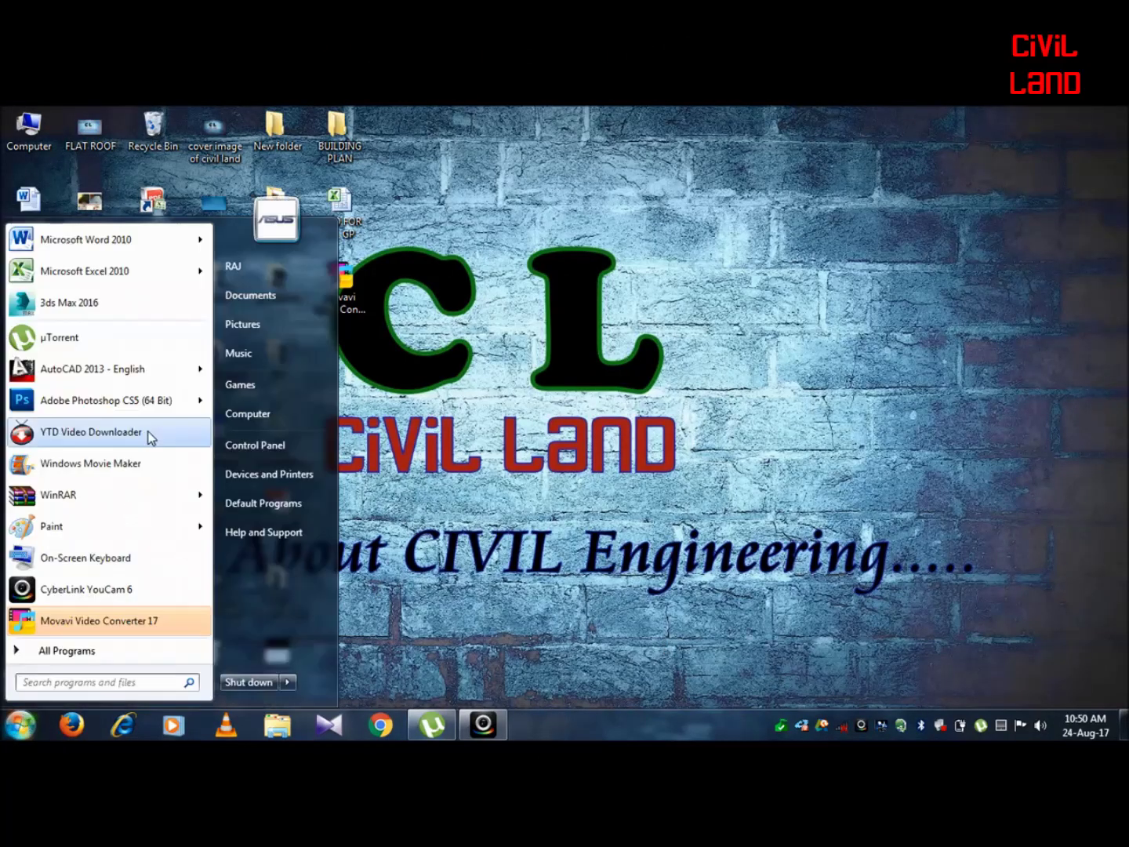
click(161, 375)
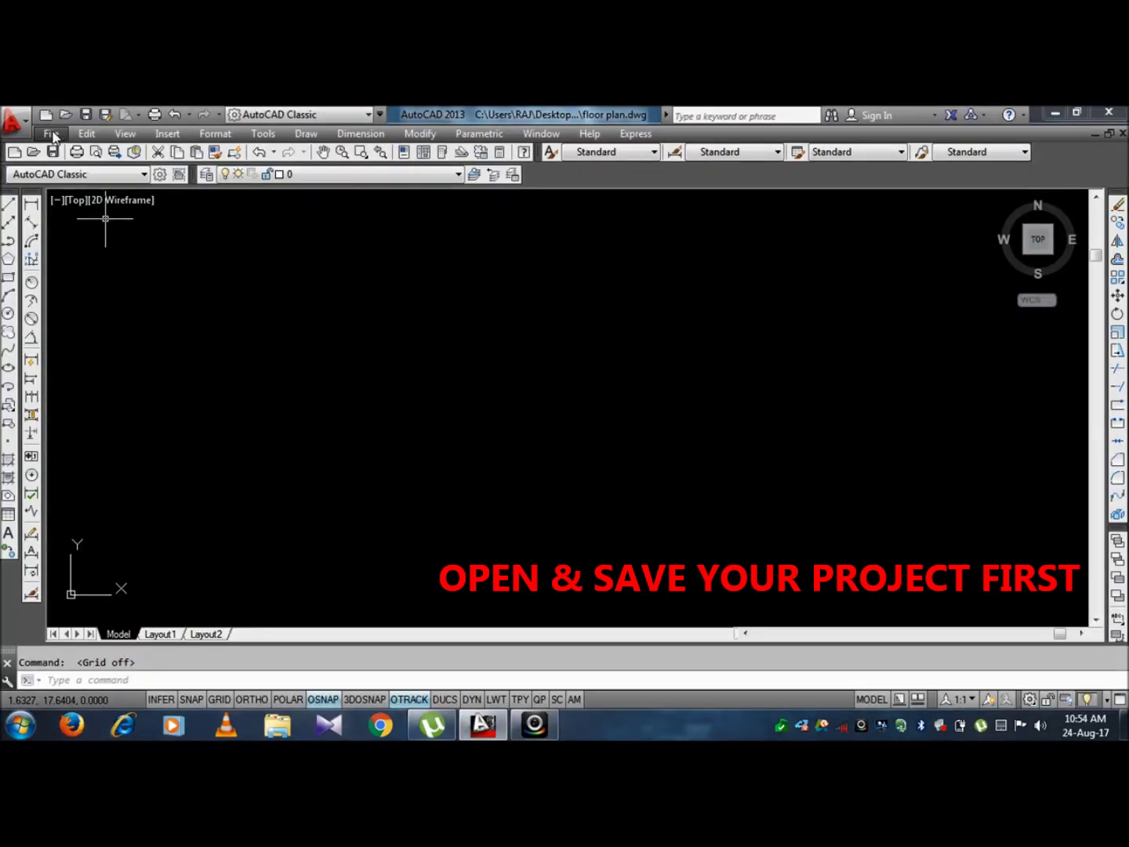
Step: Save the drawing to the Desktop under the new name 'Building floor plan'
click(52, 134)
click(110, 326)
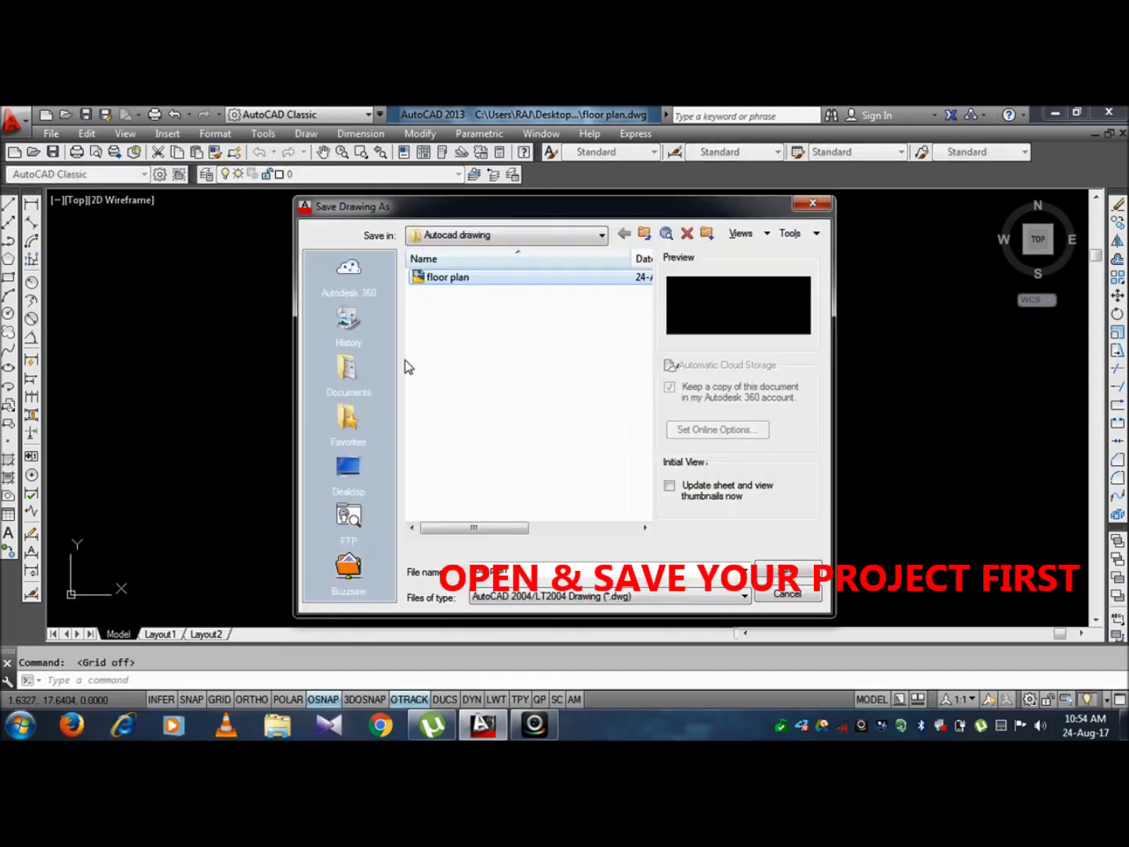
click(348, 468)
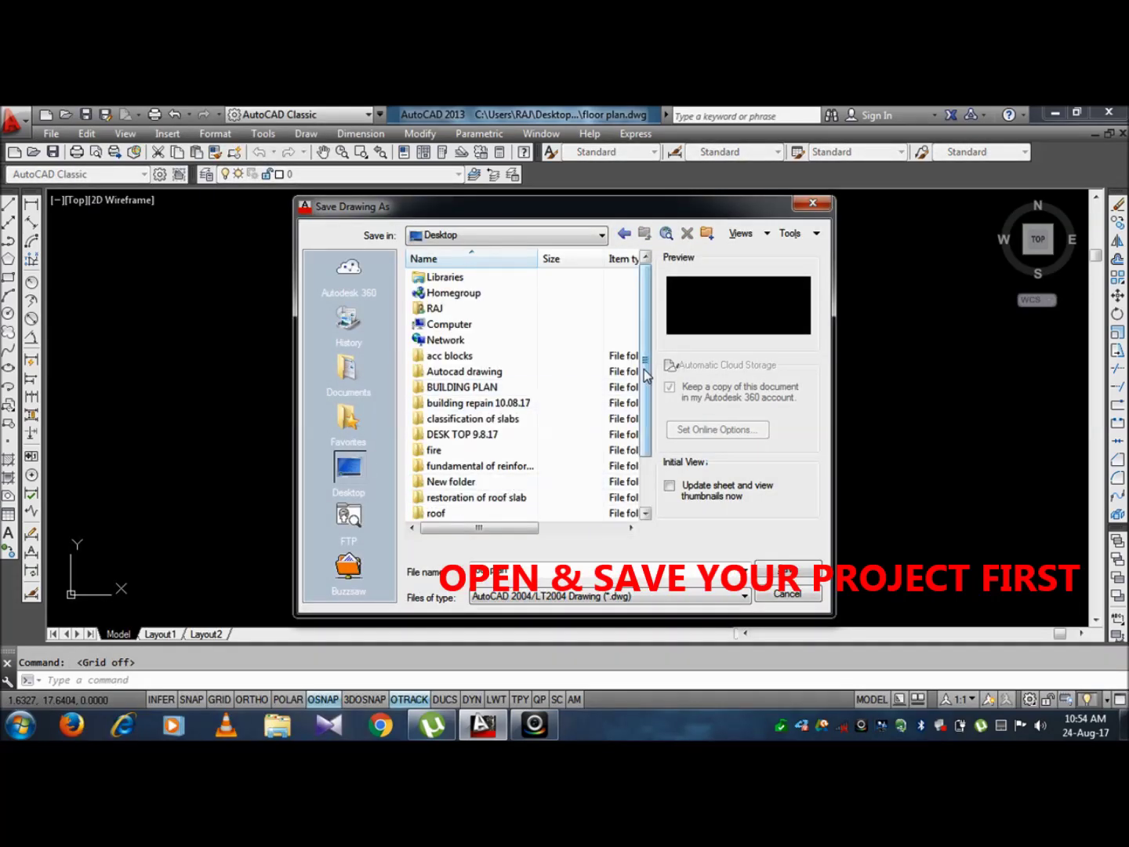
drag(641, 389, 645, 518)
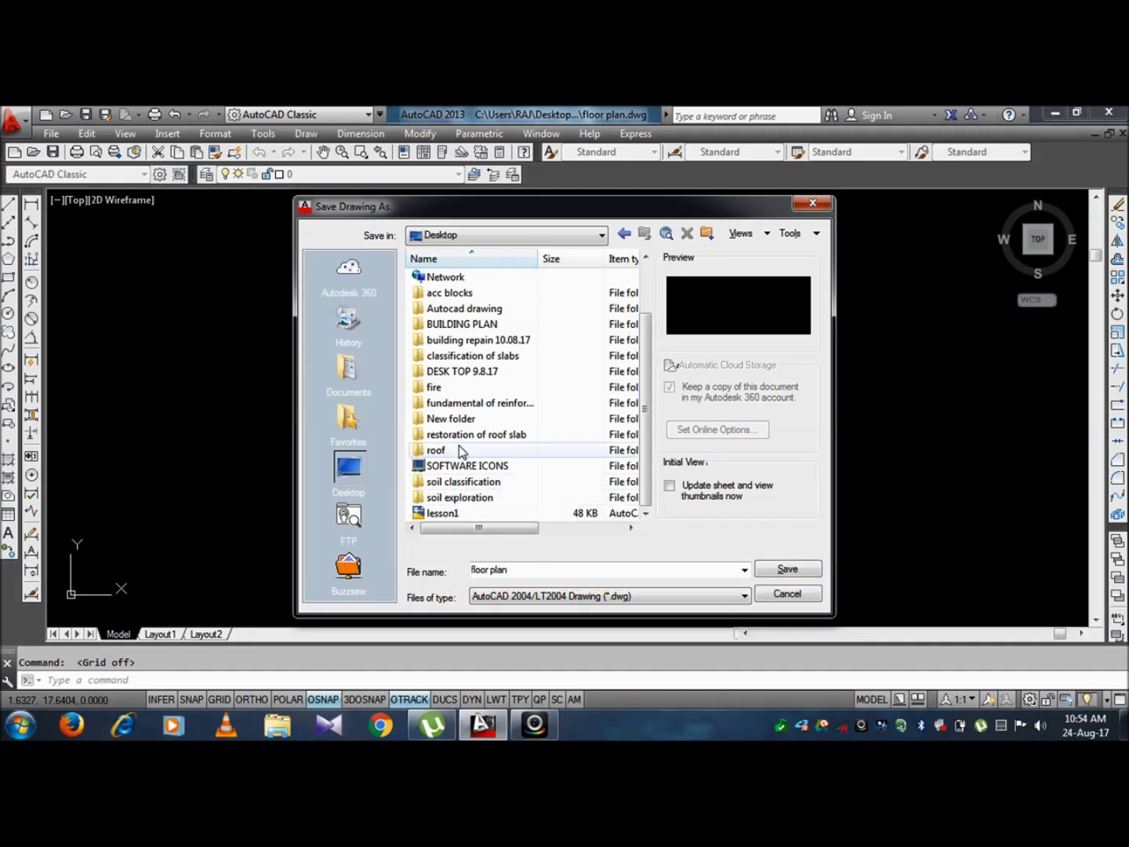
click(462, 309)
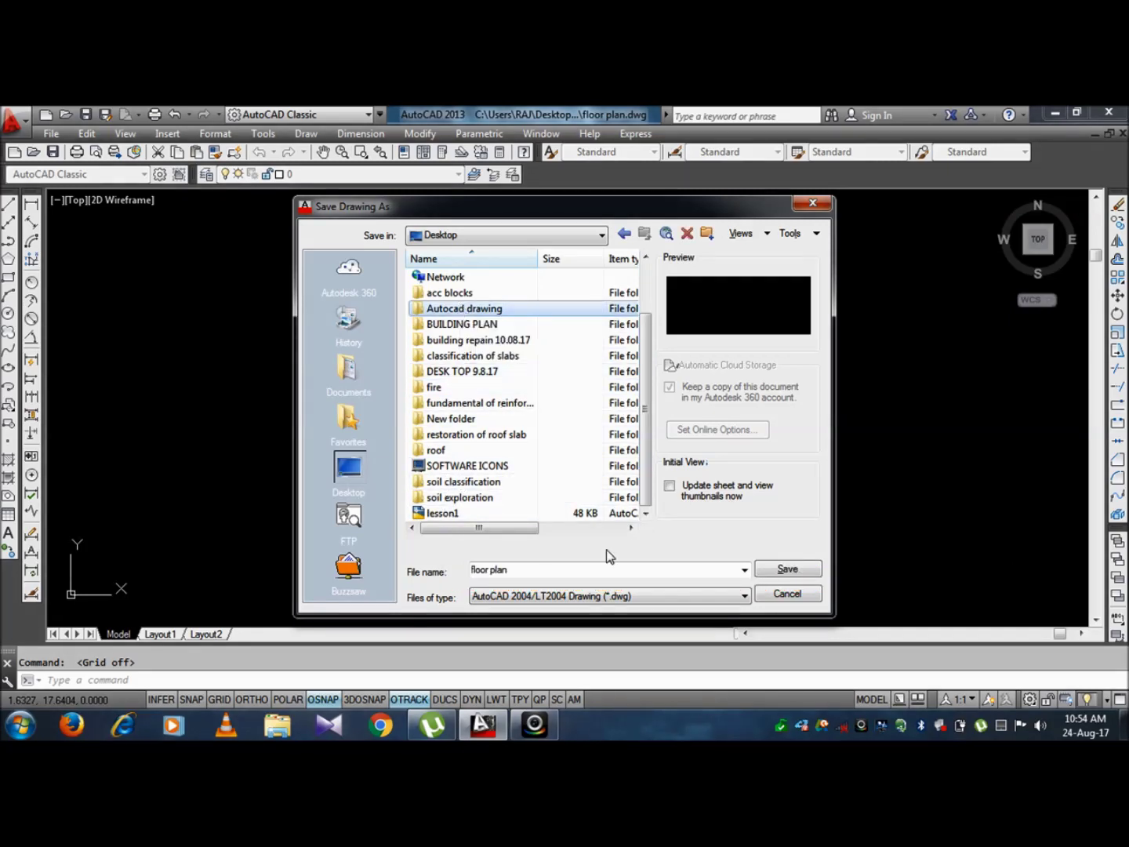
click(517, 569)
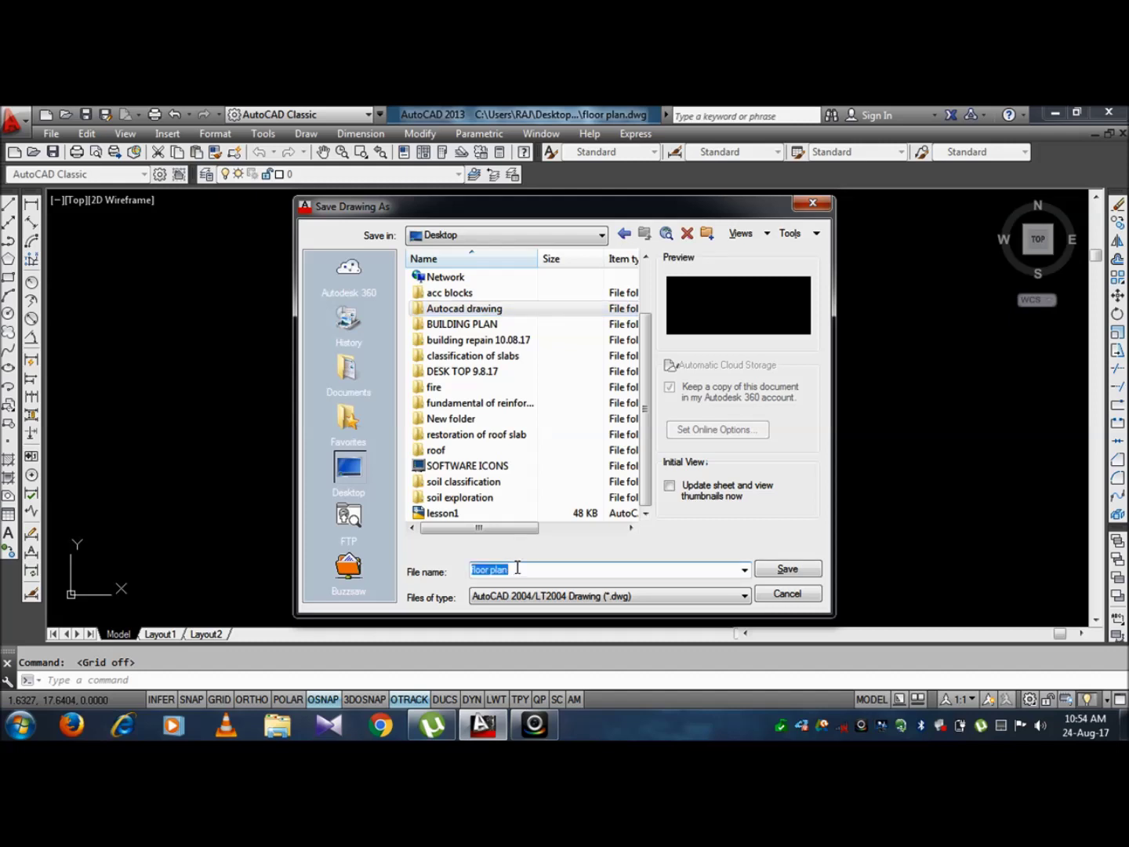
text(b)
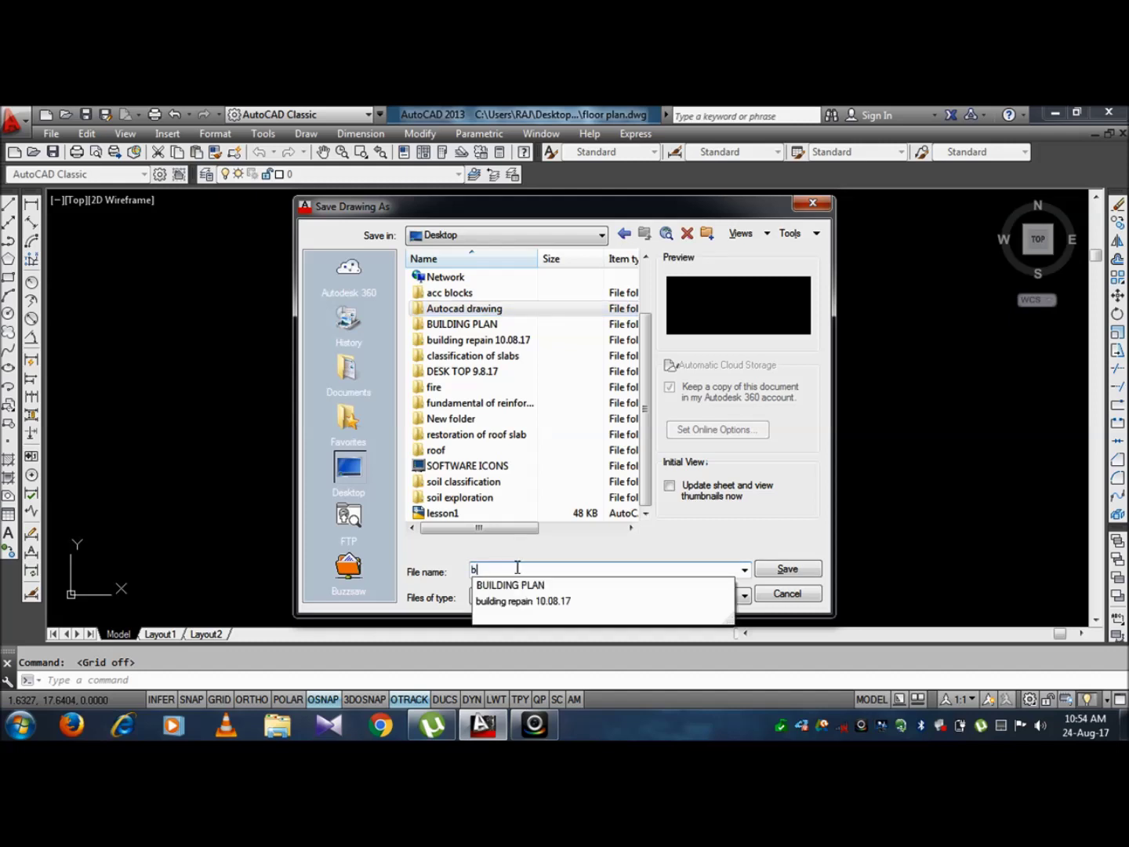
key(BackSpace)
text(B)
text( floor plan)
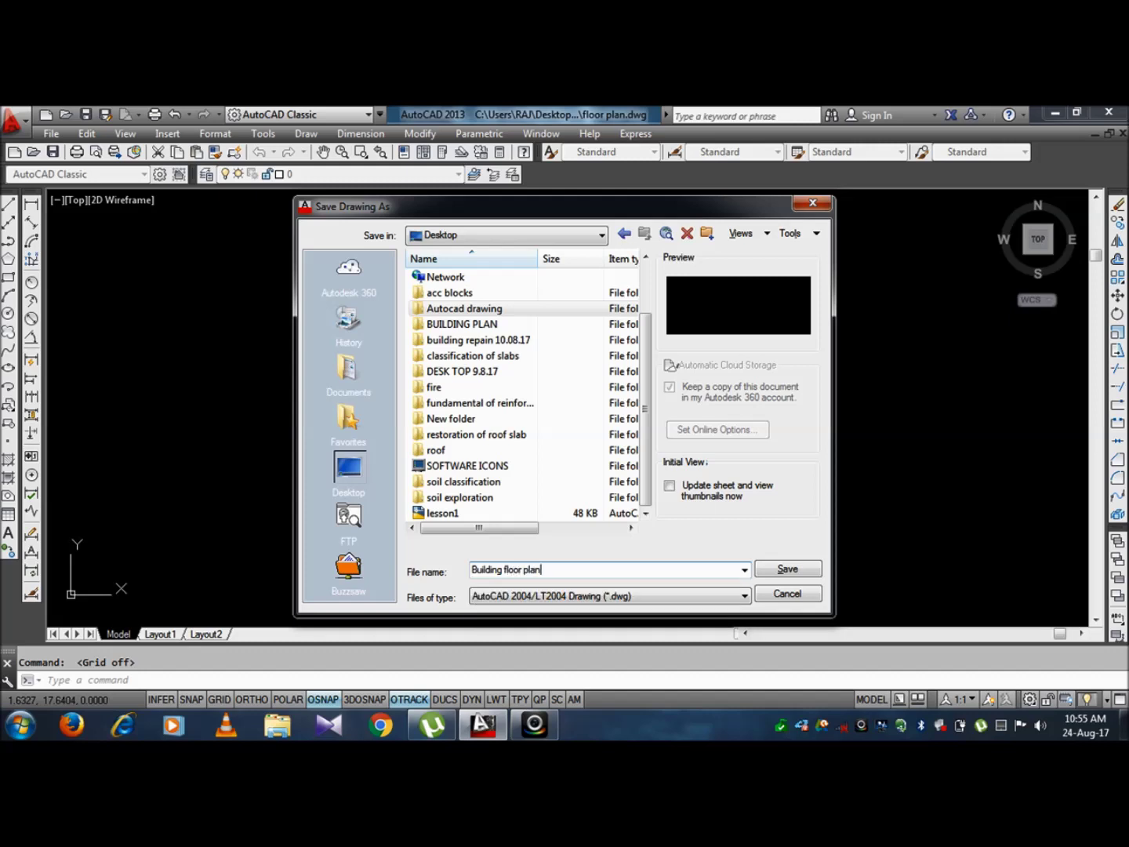
click(787, 568)
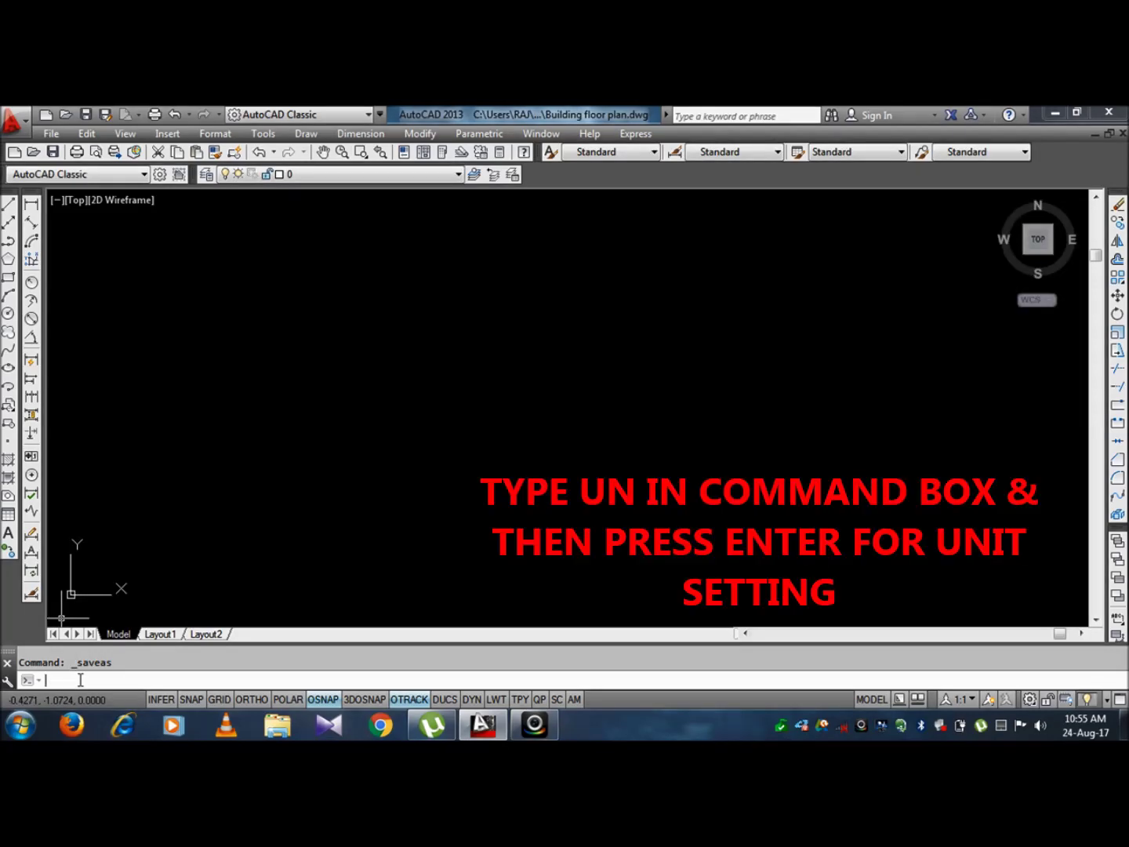
click(73, 678)
text(un)
Step: Set Drawing Units length precision to 0.0 and insertion scale to Millimeters
key(Return)
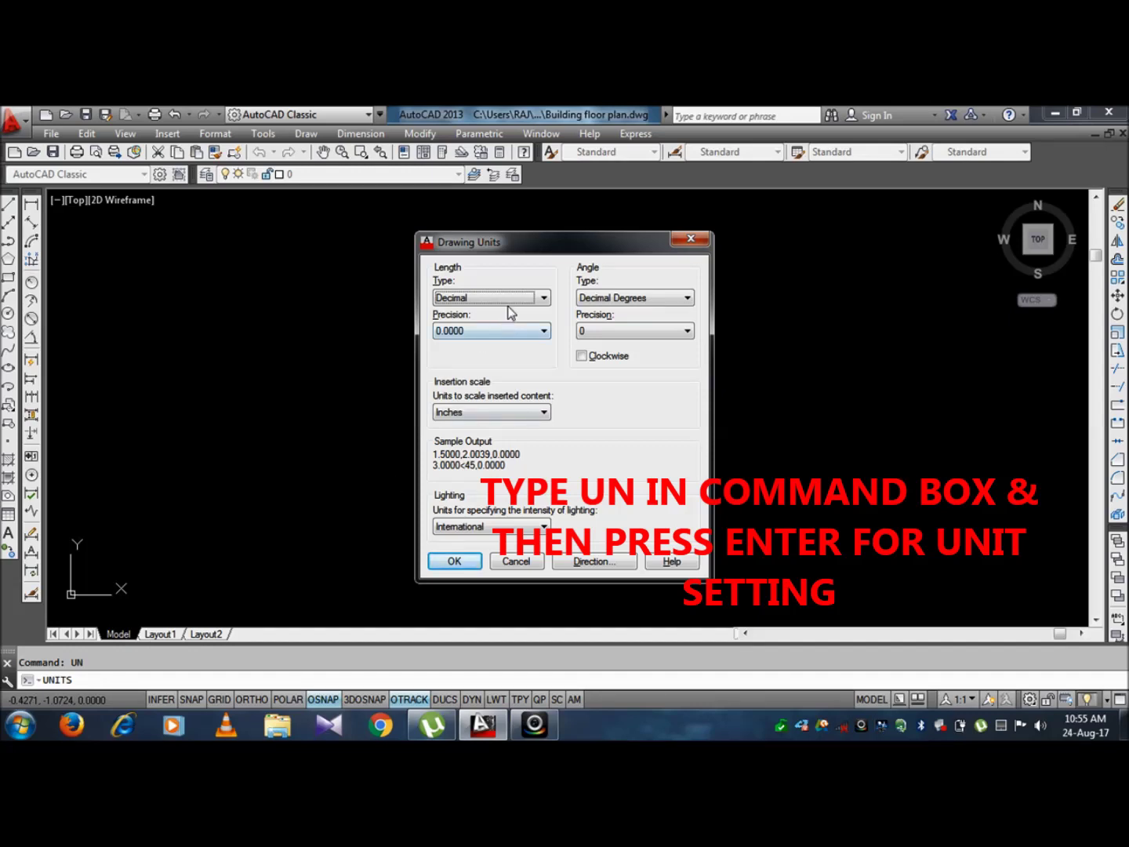
click(515, 304)
click(517, 330)
click(461, 357)
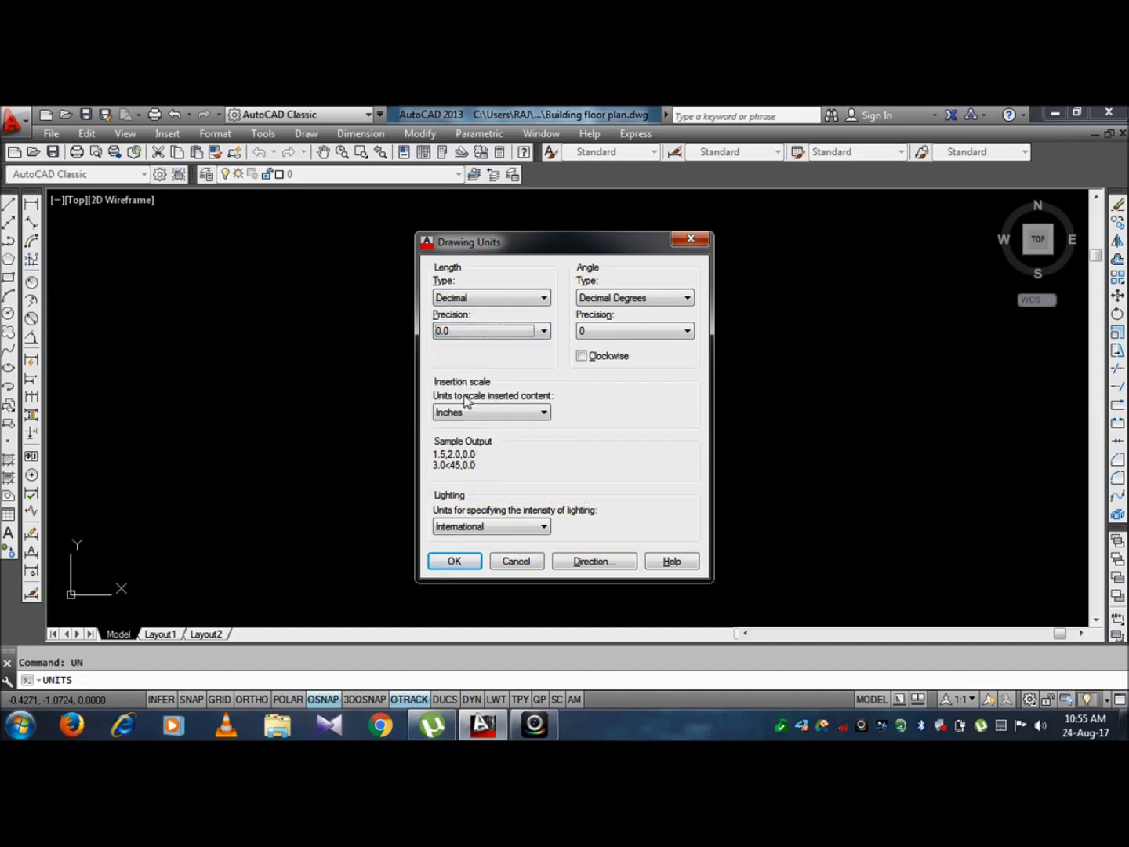
click(468, 412)
click(460, 470)
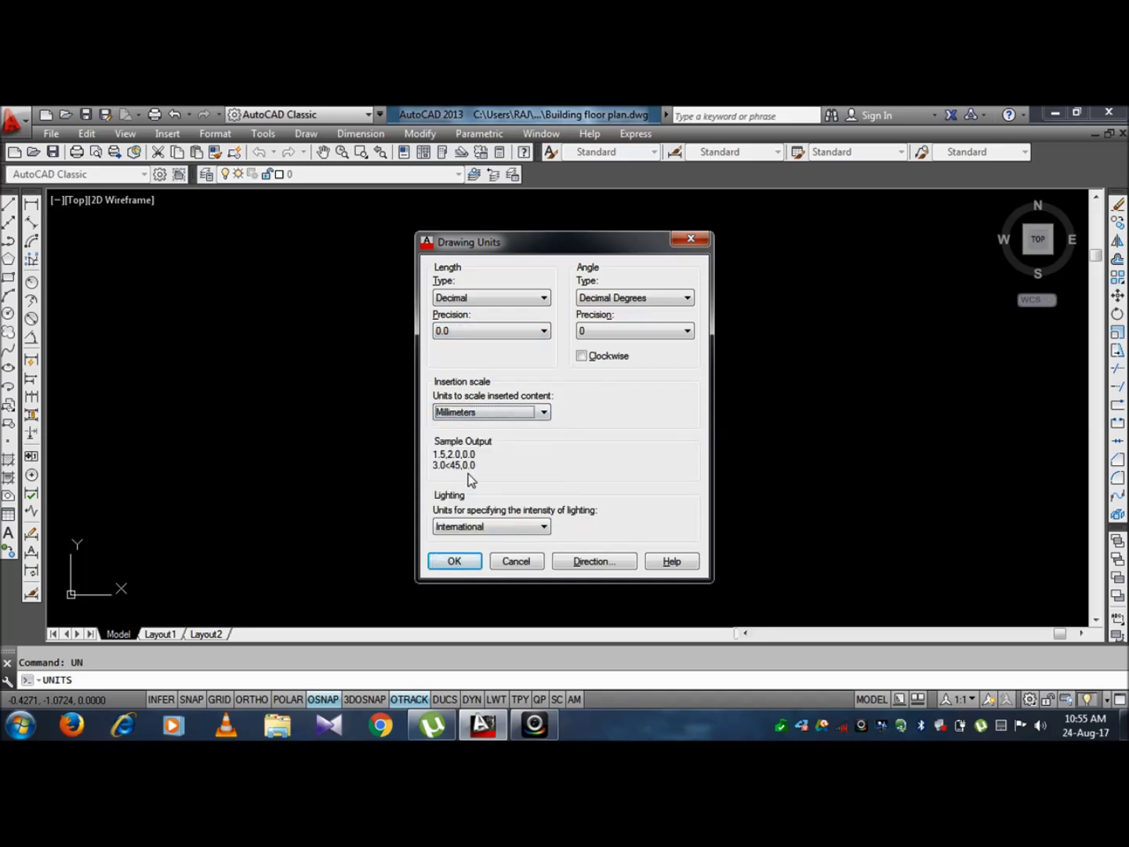
click(469, 561)
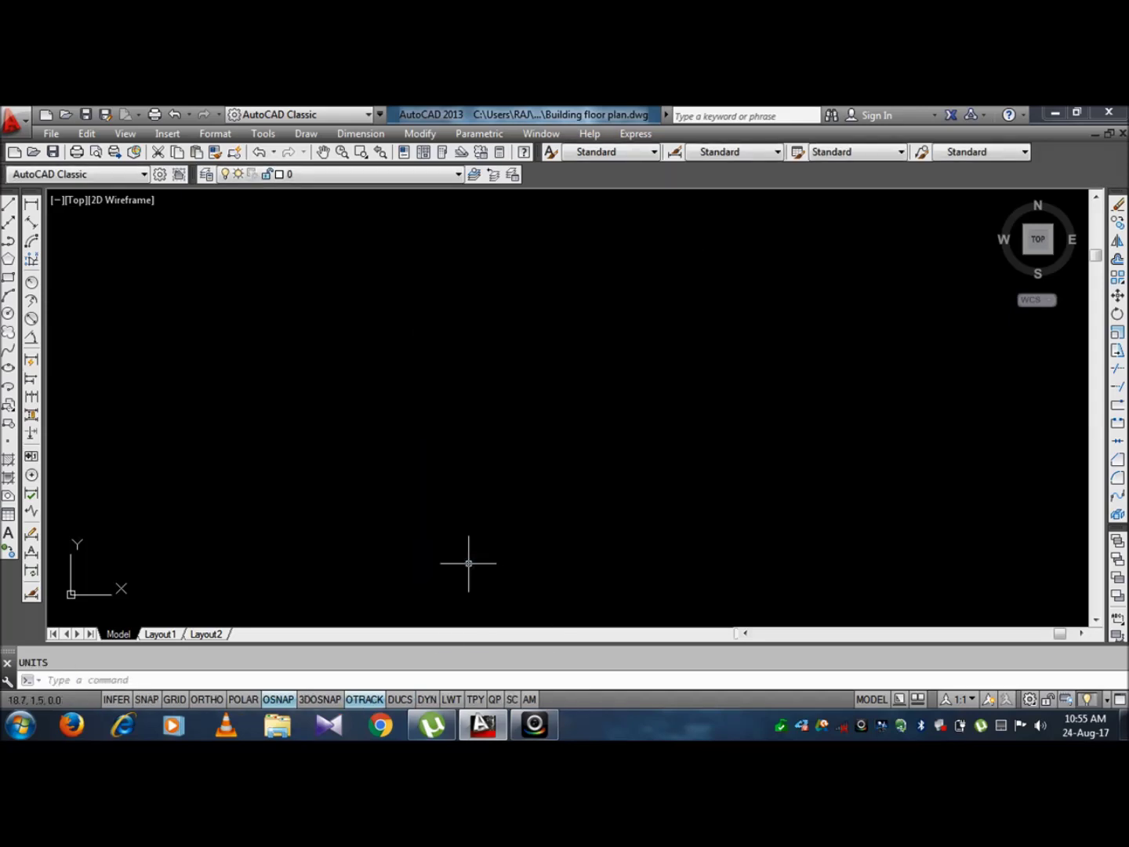
click(178, 680)
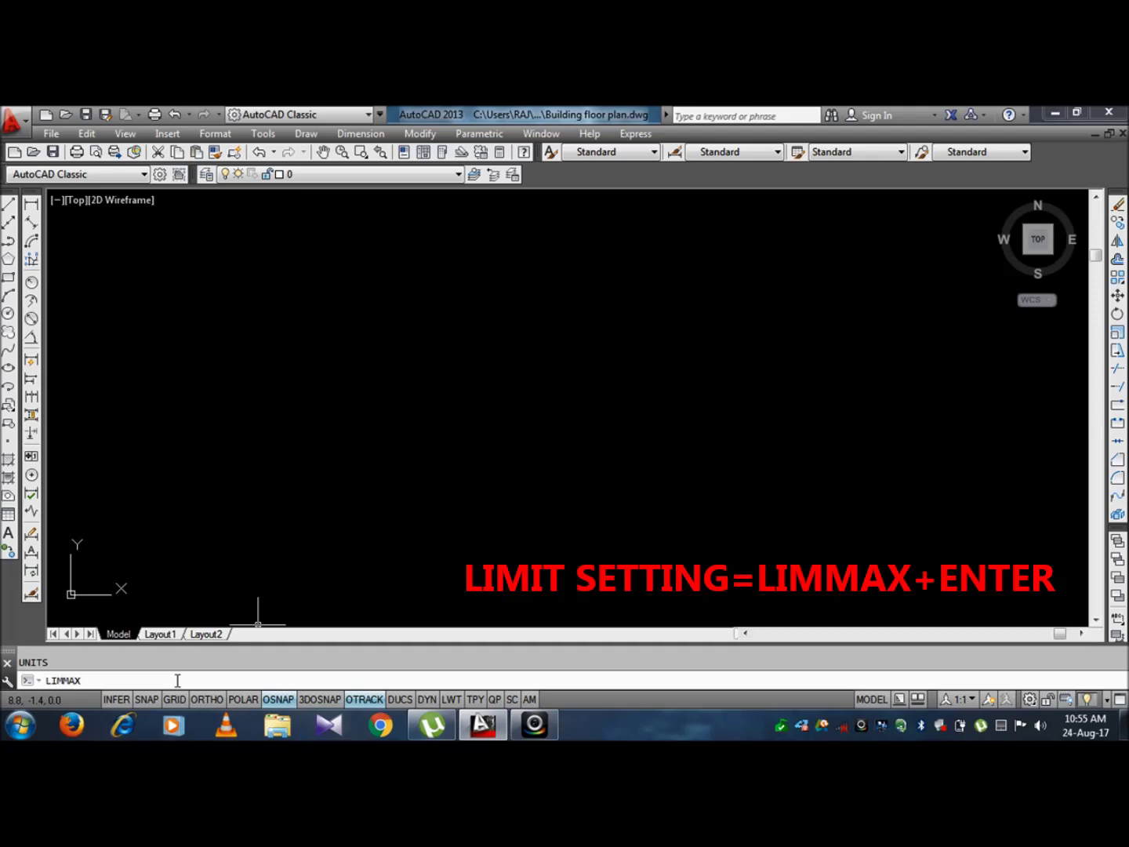
Step: Set the LIMMAX upper drawing limit to 10000,10000
key(Return)
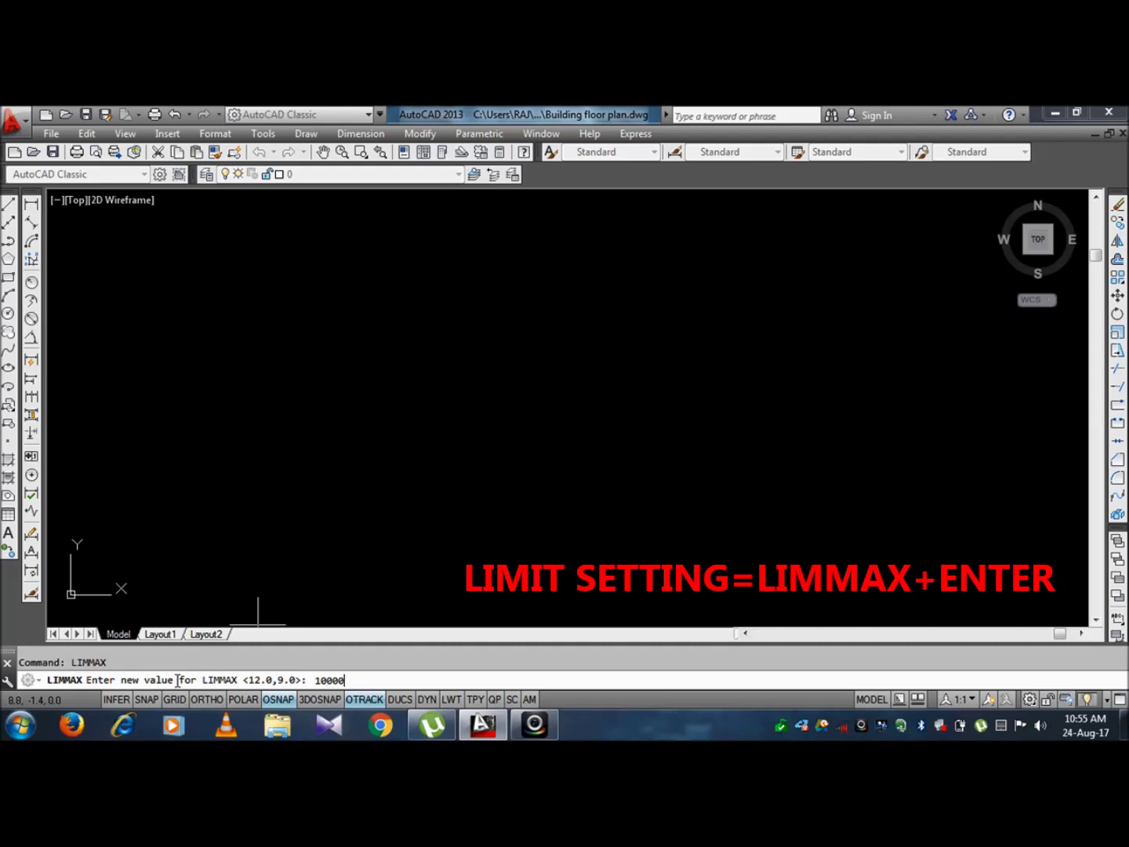
text(10000)
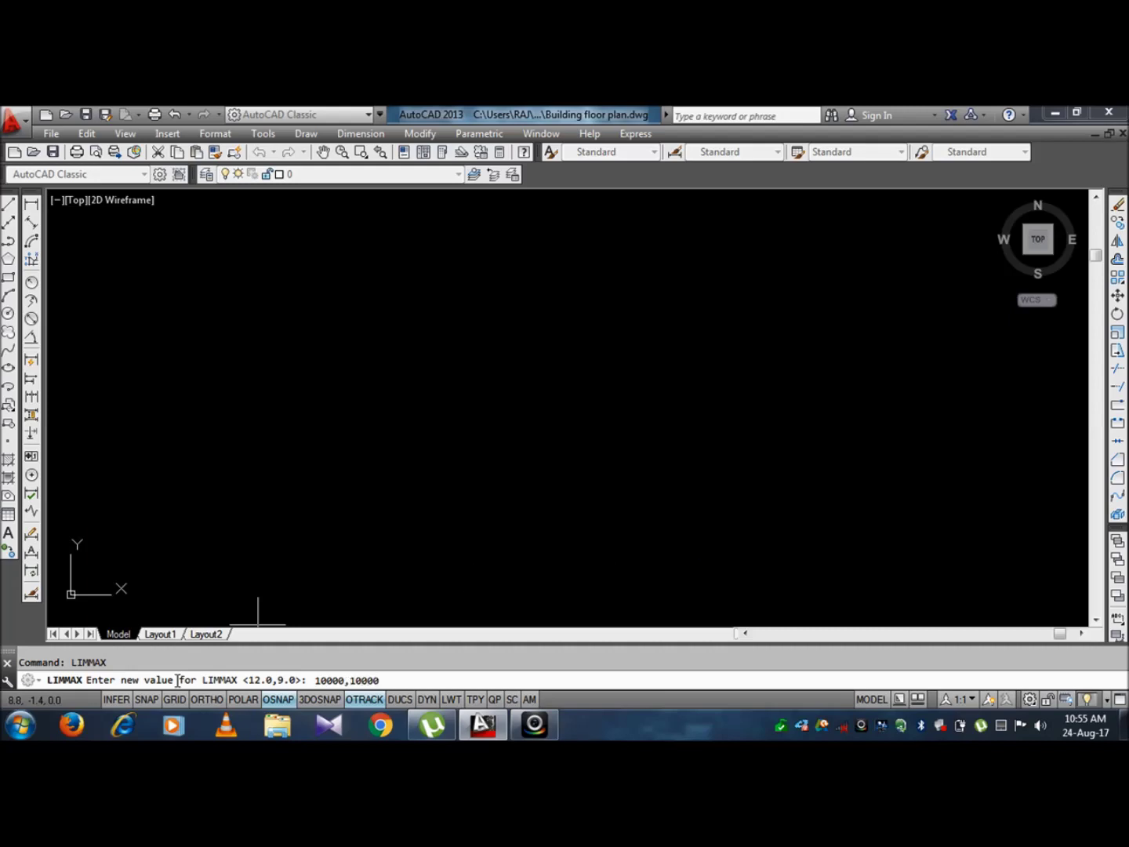
key(Return)
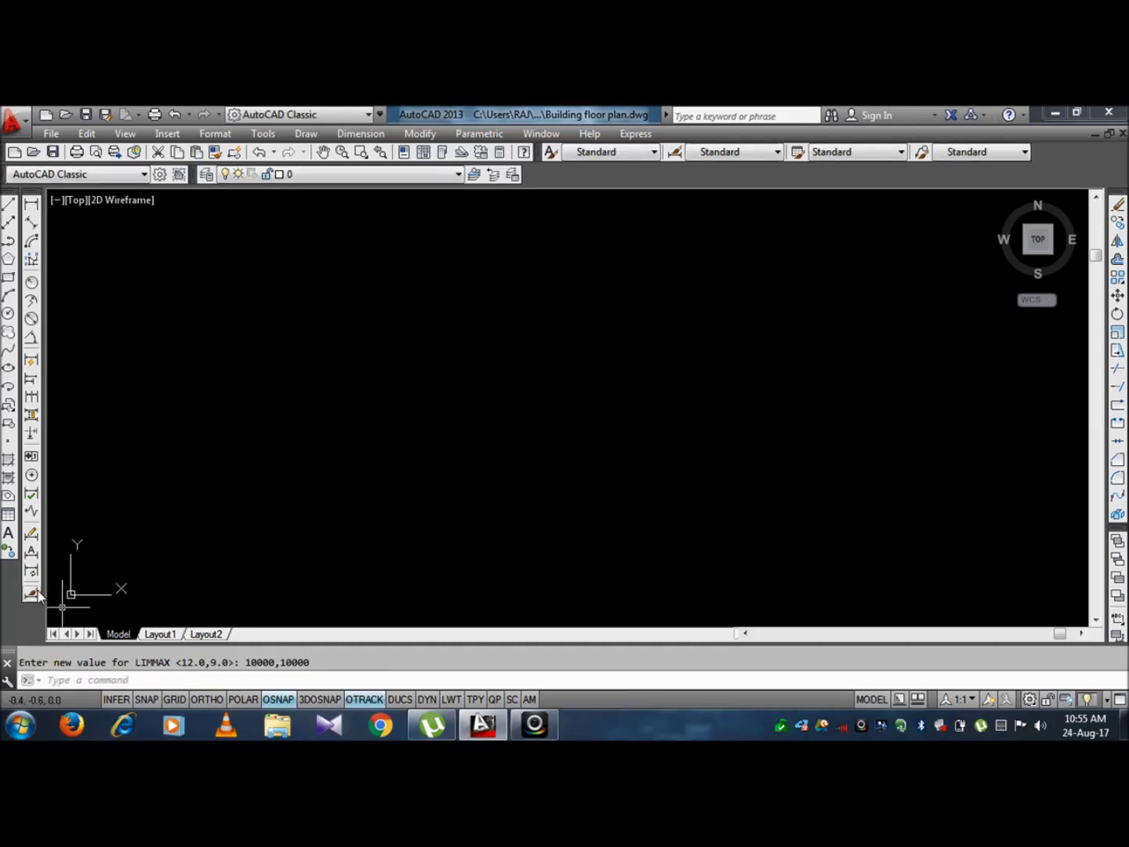
click(103, 680)
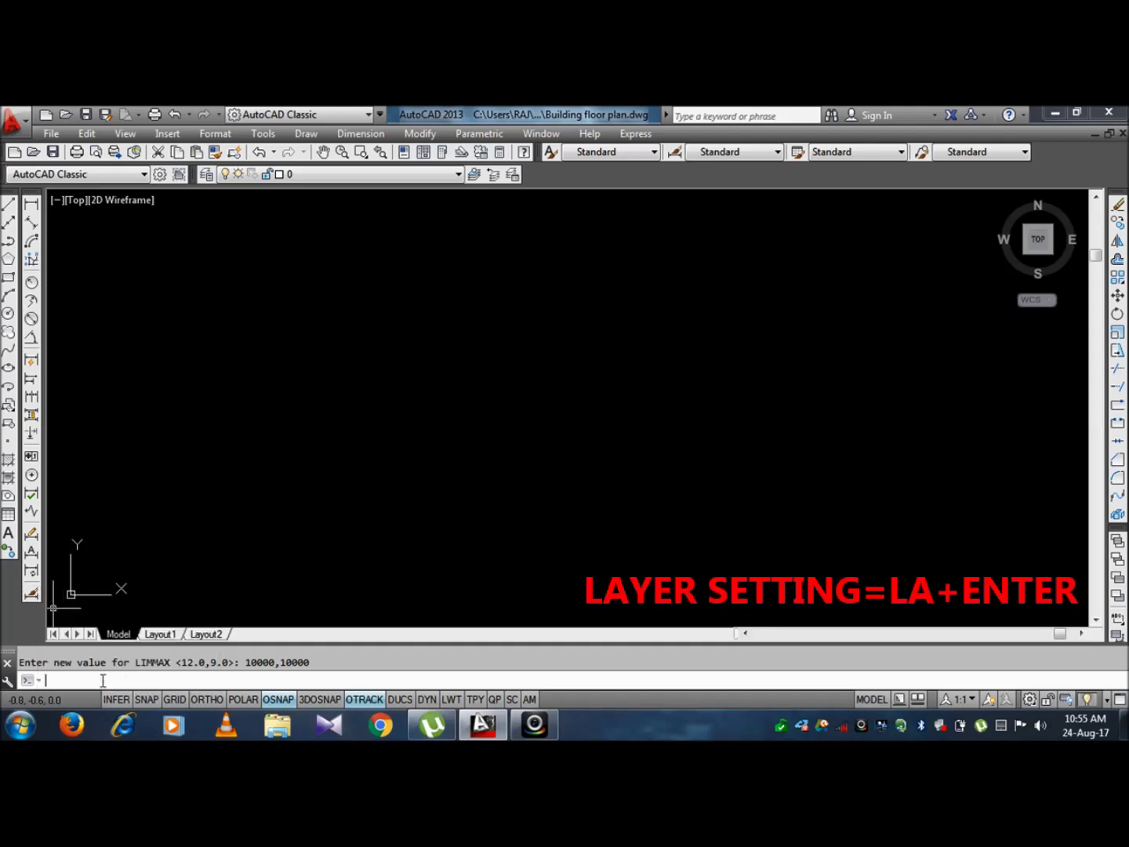
Step: Use LA to open Layer Properties Manager and add a layer named WALL
text(LA)
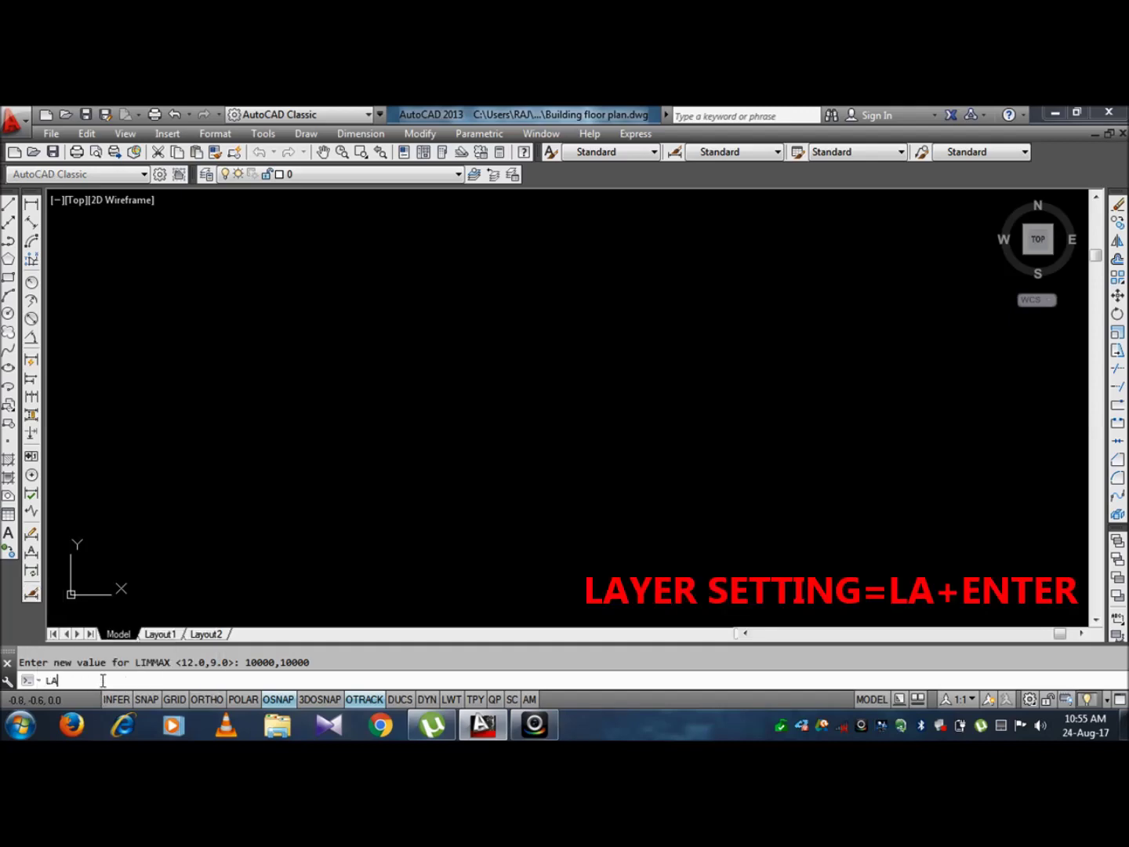
key(Return)
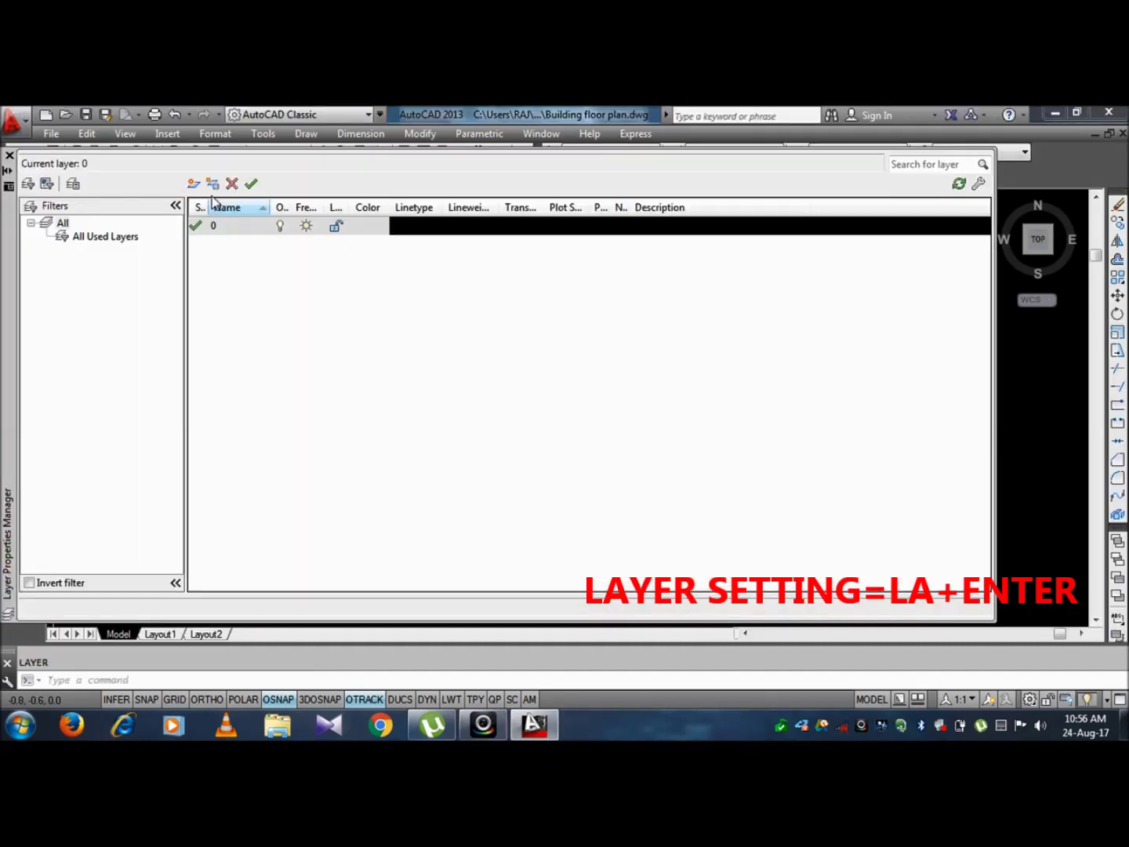
click(194, 183)
text(WALL)
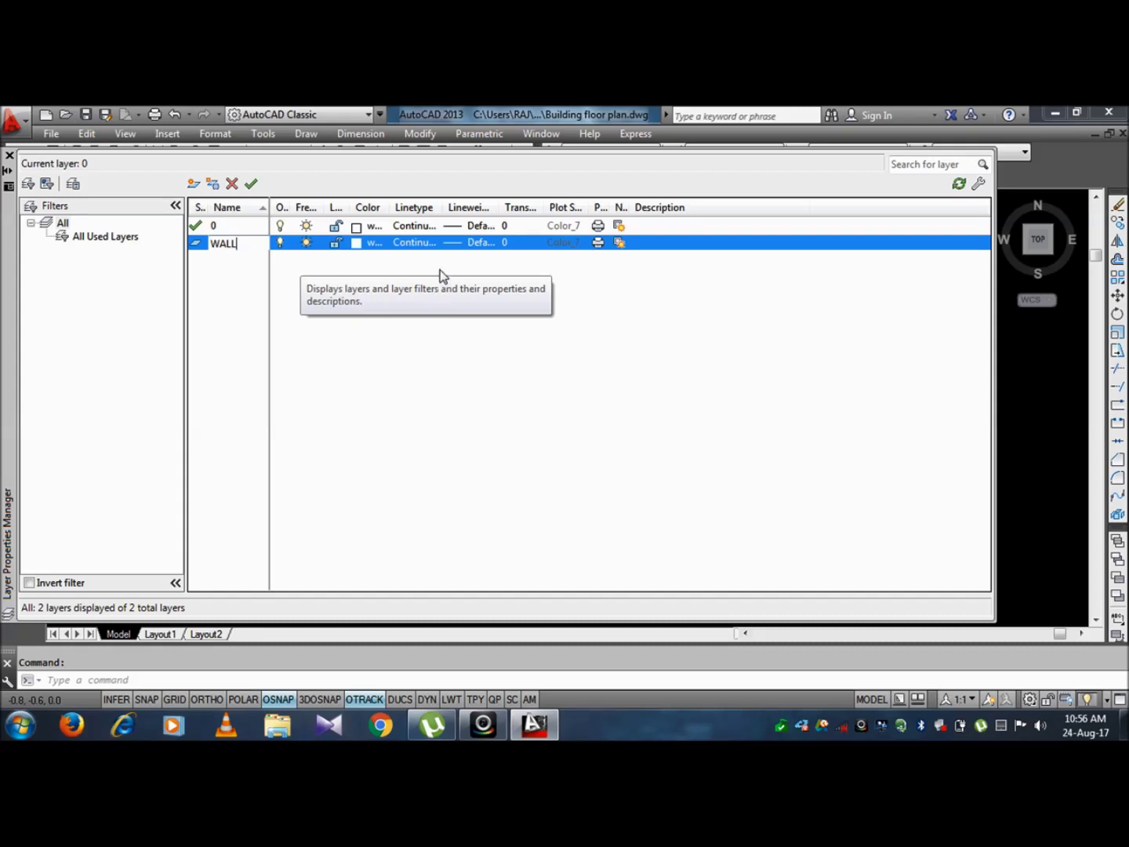
Step: Give the WALL layer Continuous linetype and 0.25 mm lineweight
click(422, 243)
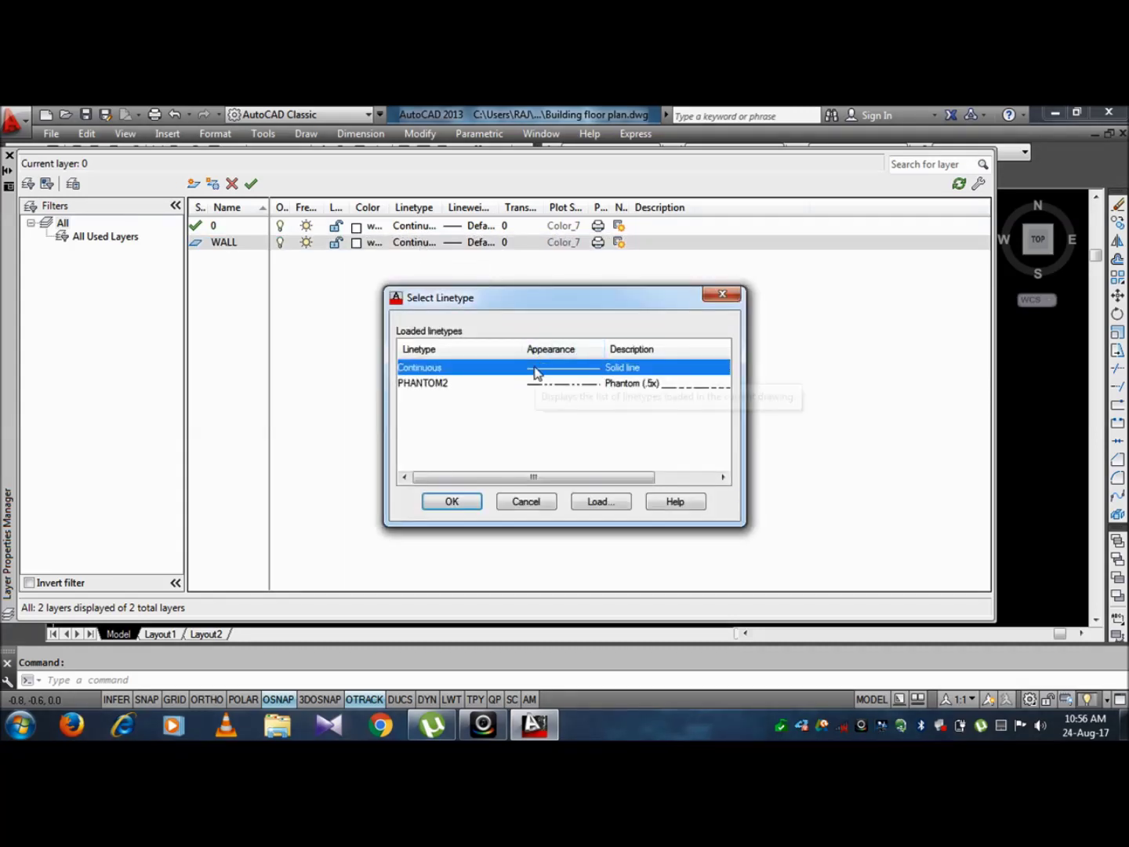
click(471, 243)
click(439, 498)
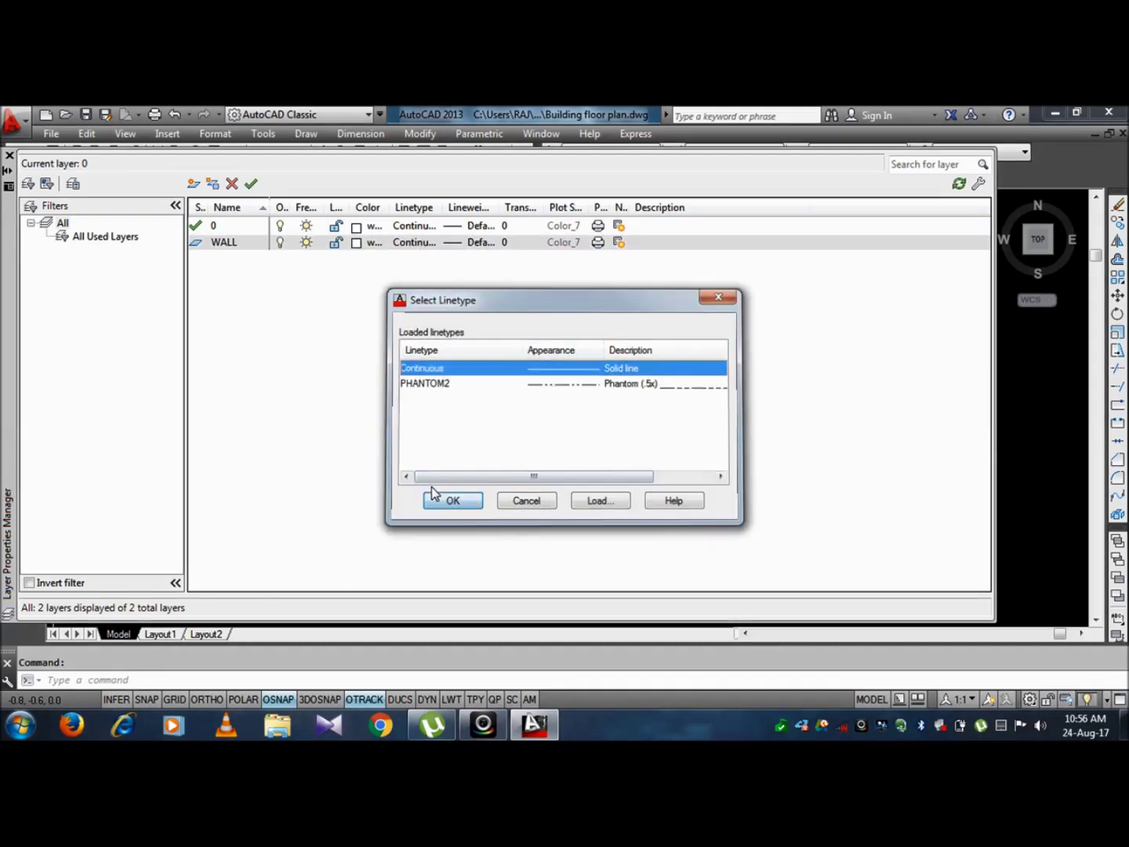
click(476, 243)
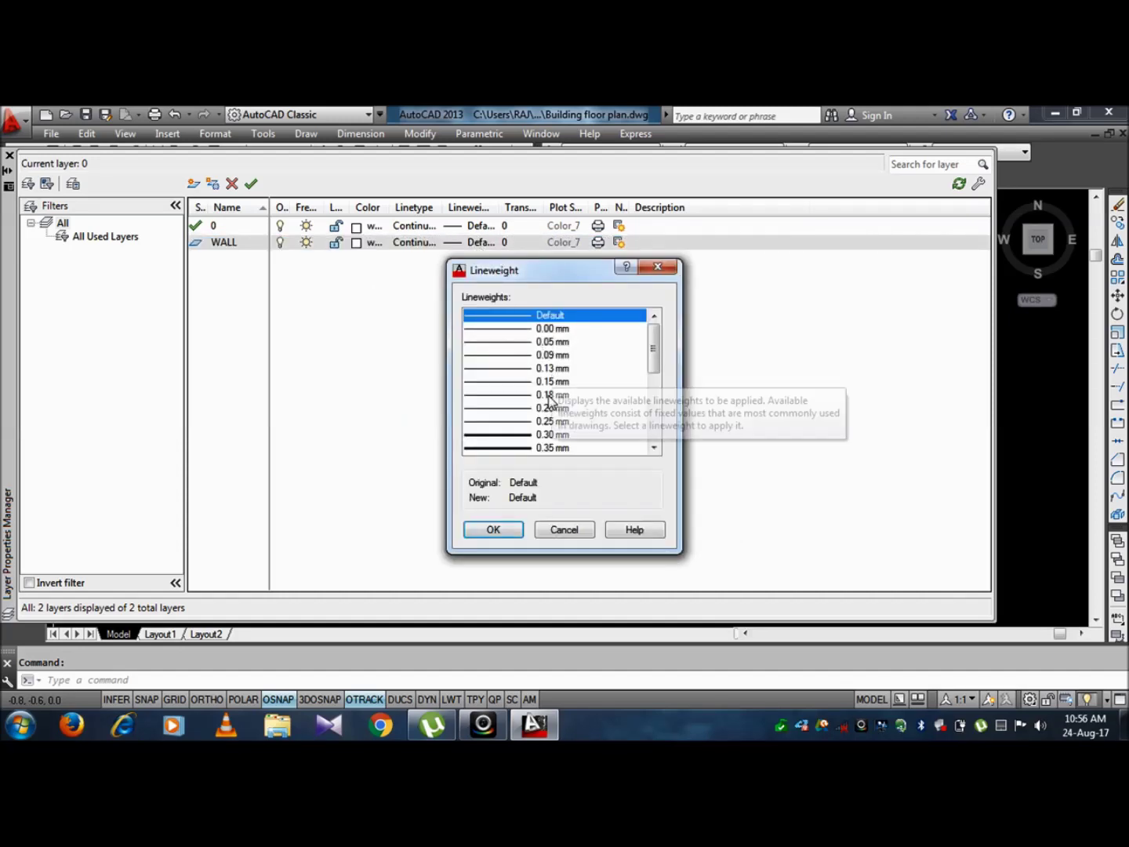
click(544, 422)
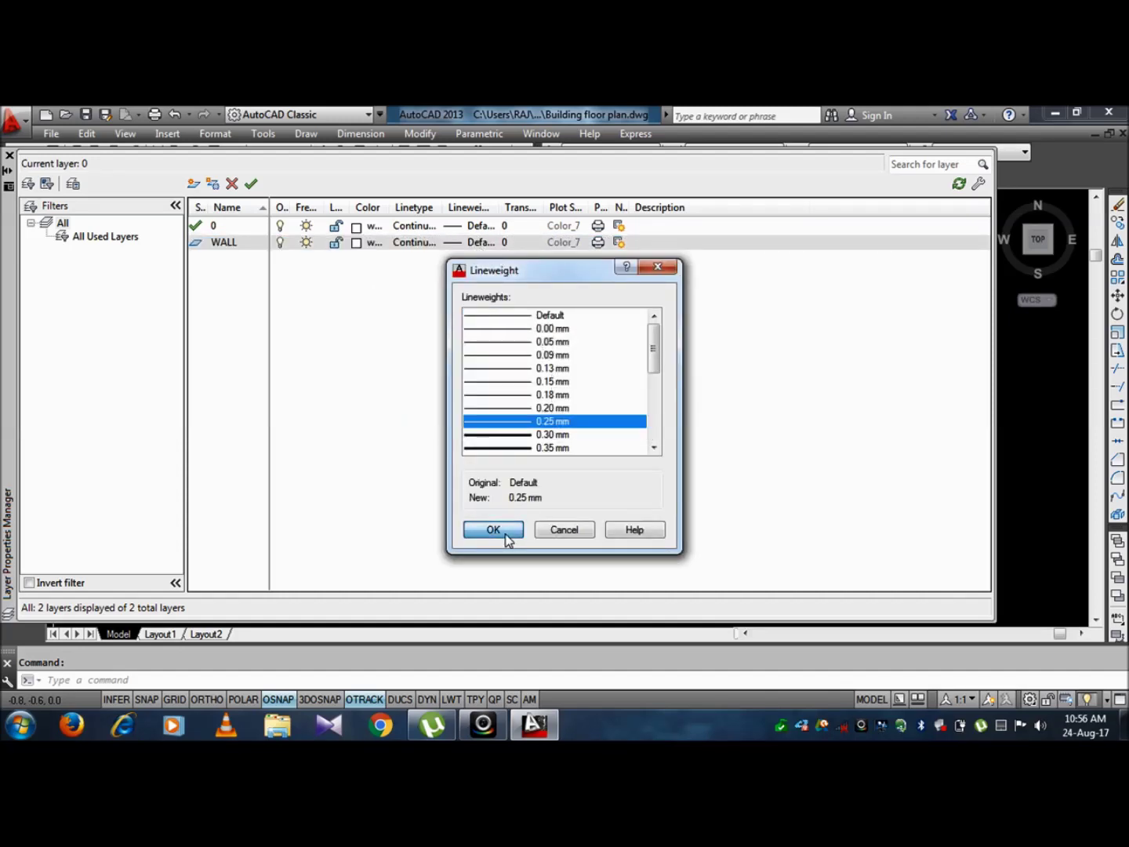
click(506, 531)
click(194, 186)
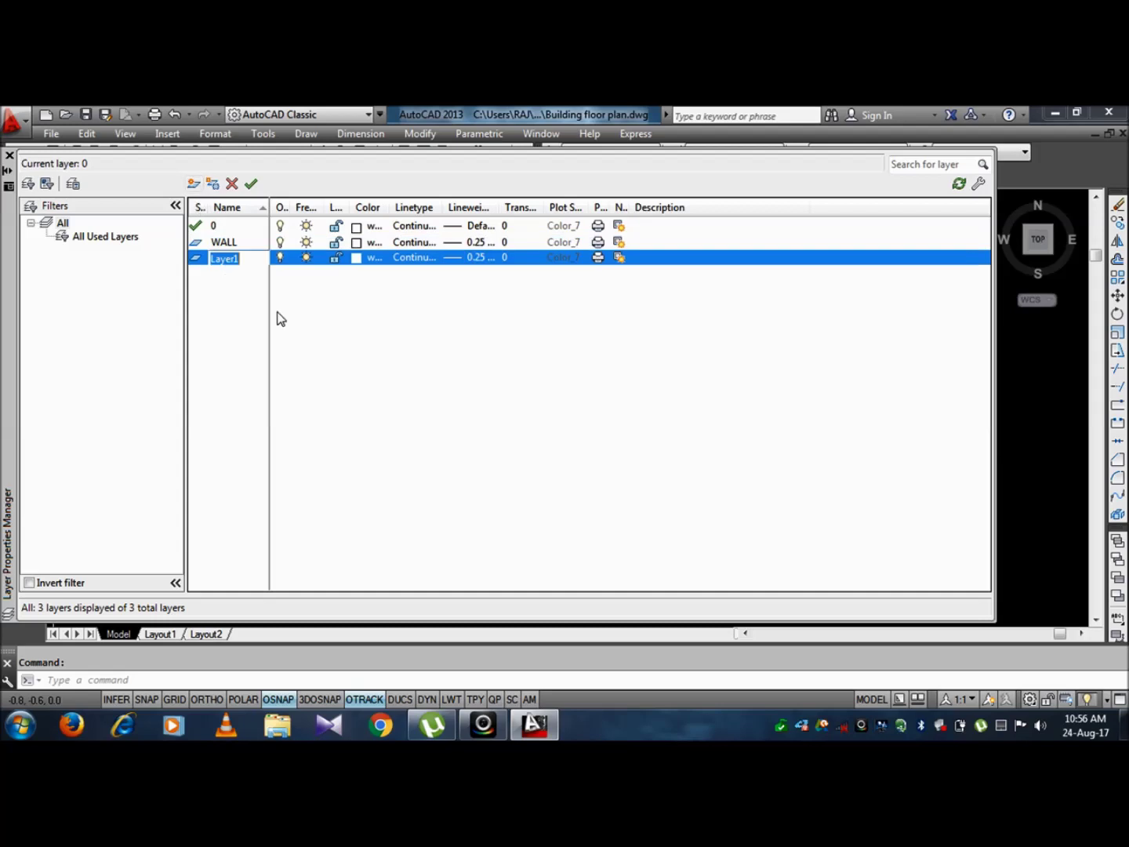
Step: Name the door-and-window layer and give it blue colour 160 with Default lineweight
text(D)
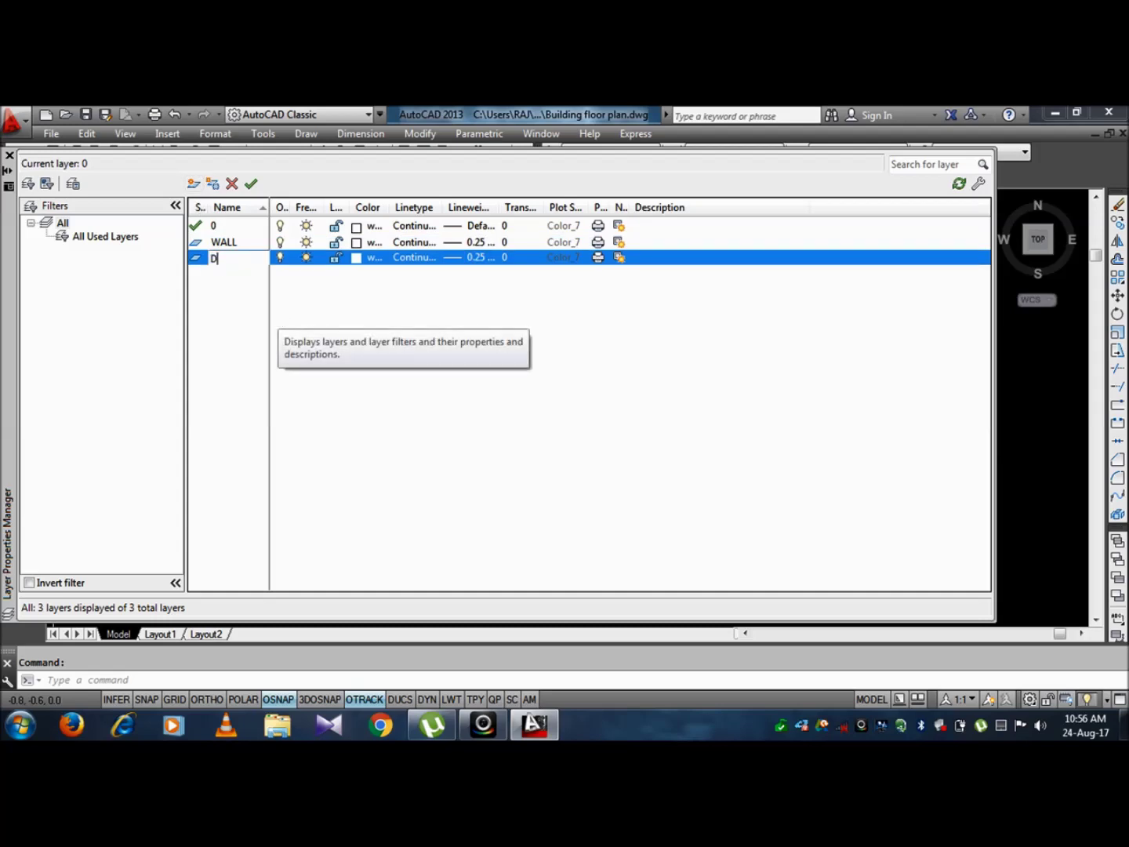
text(IN)
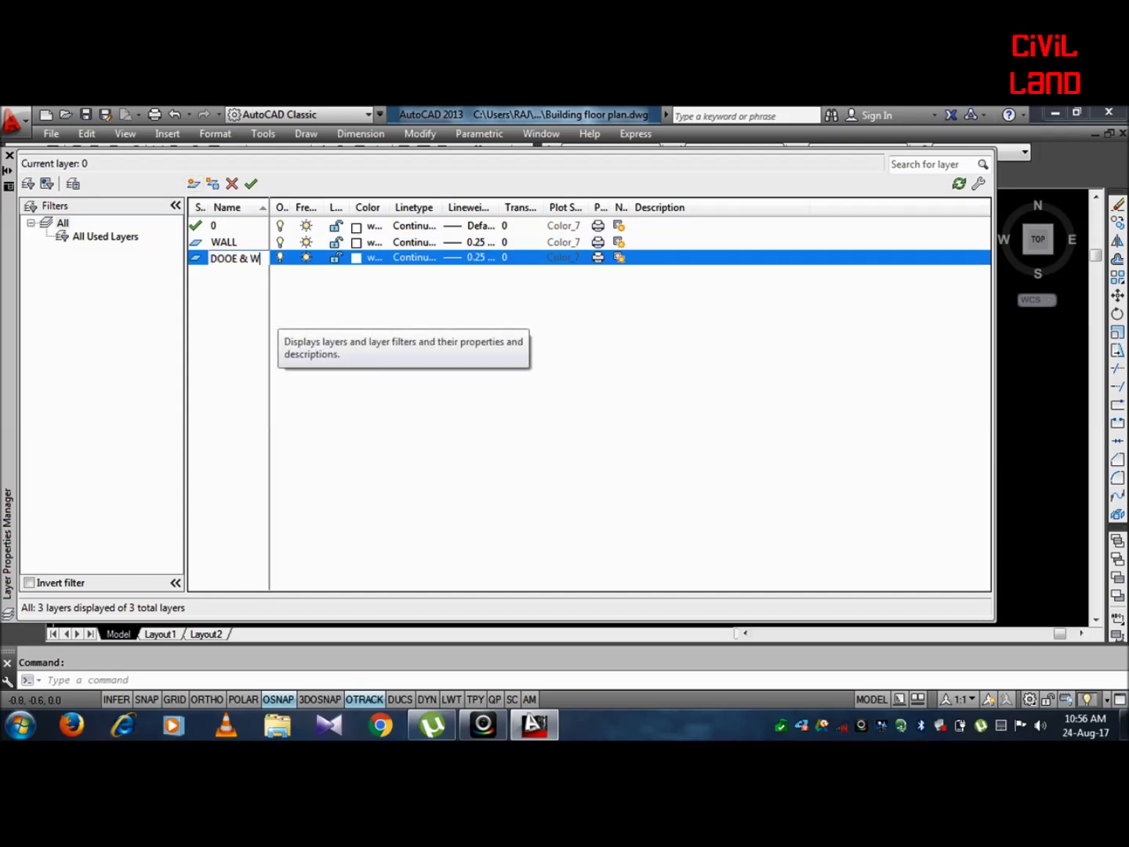
text(DOW)
click(355, 259)
click(355, 258)
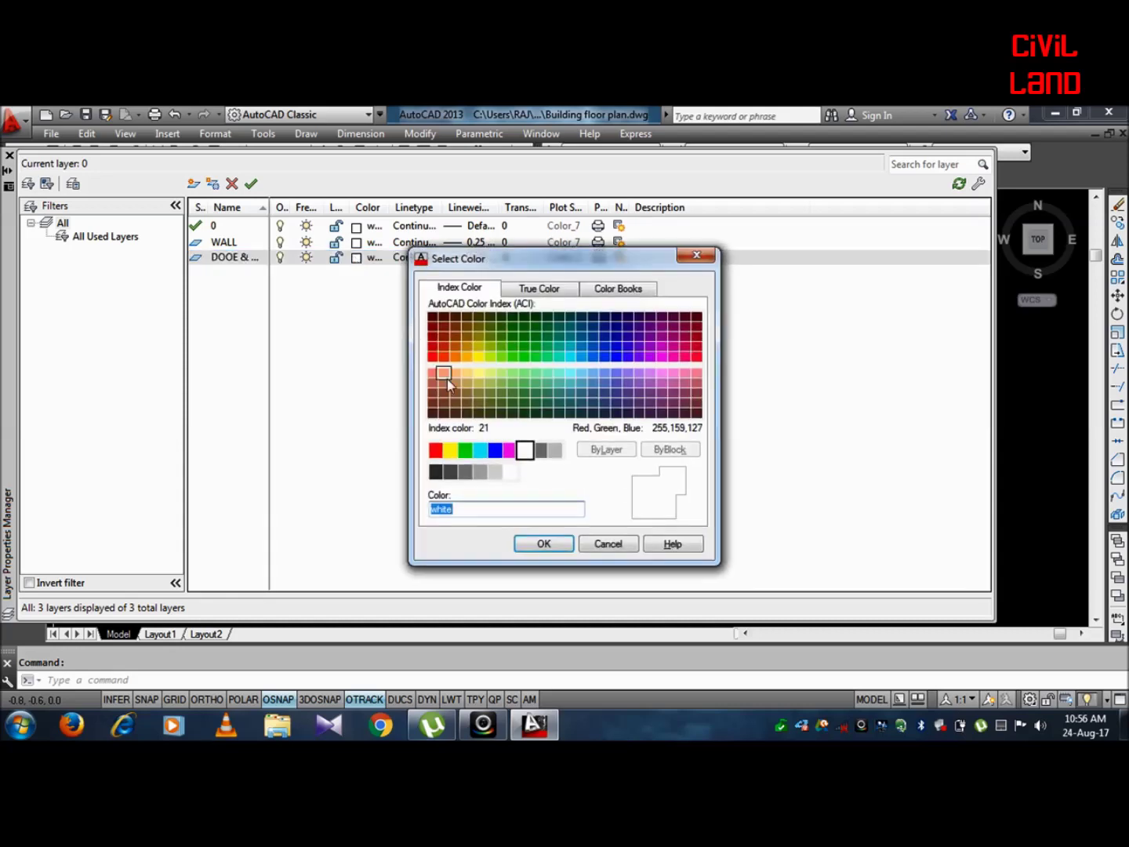
click(604, 357)
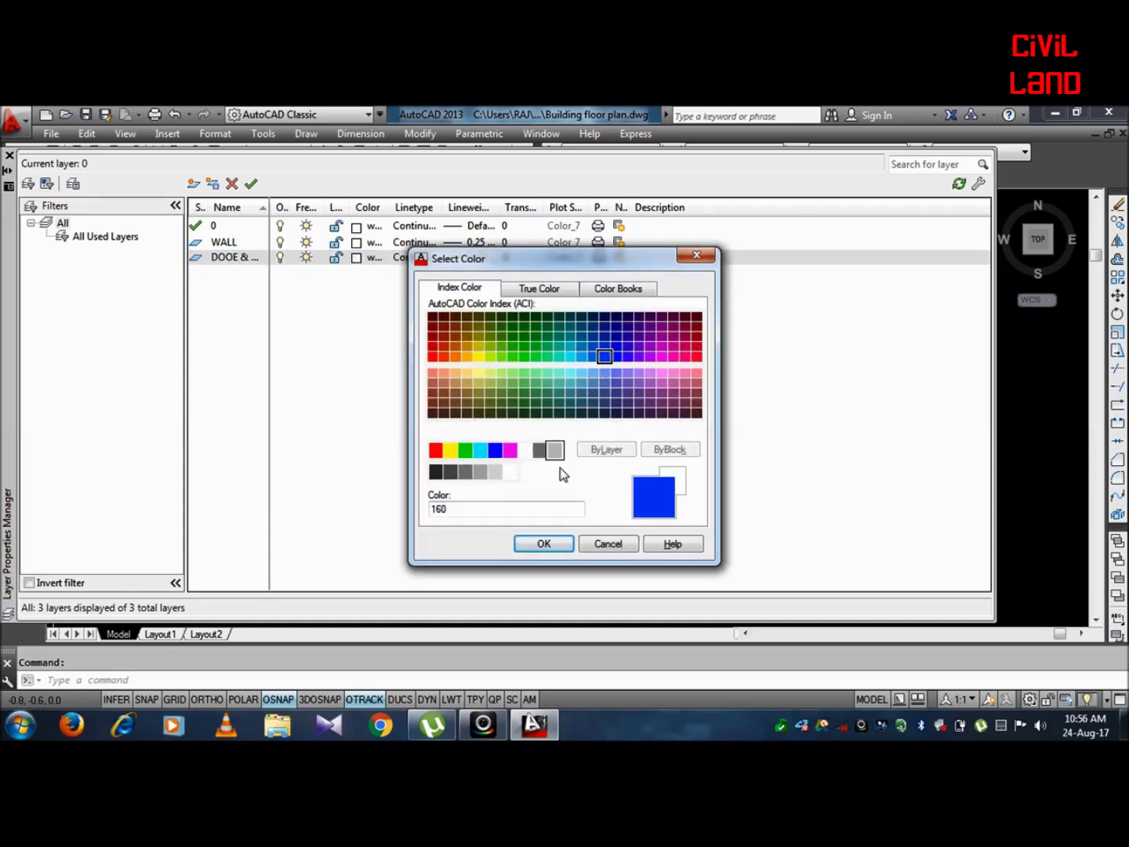
click(543, 545)
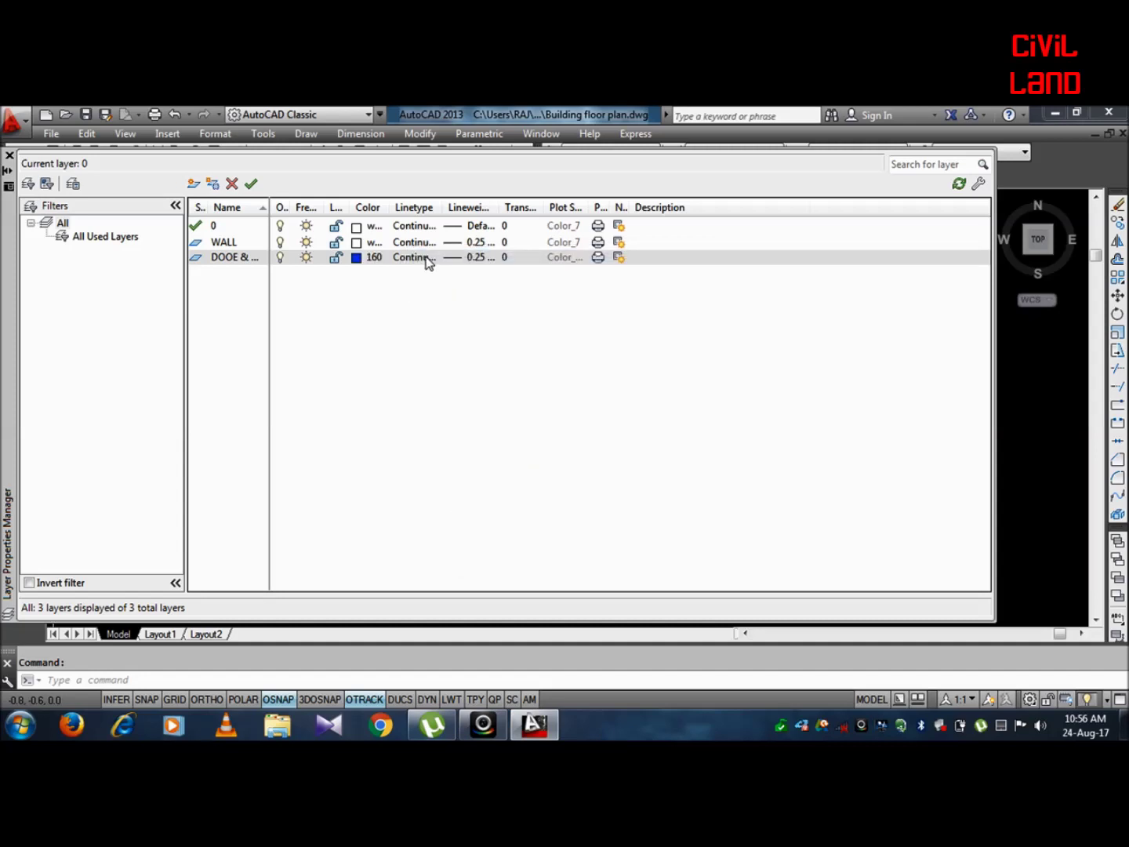
click(476, 257)
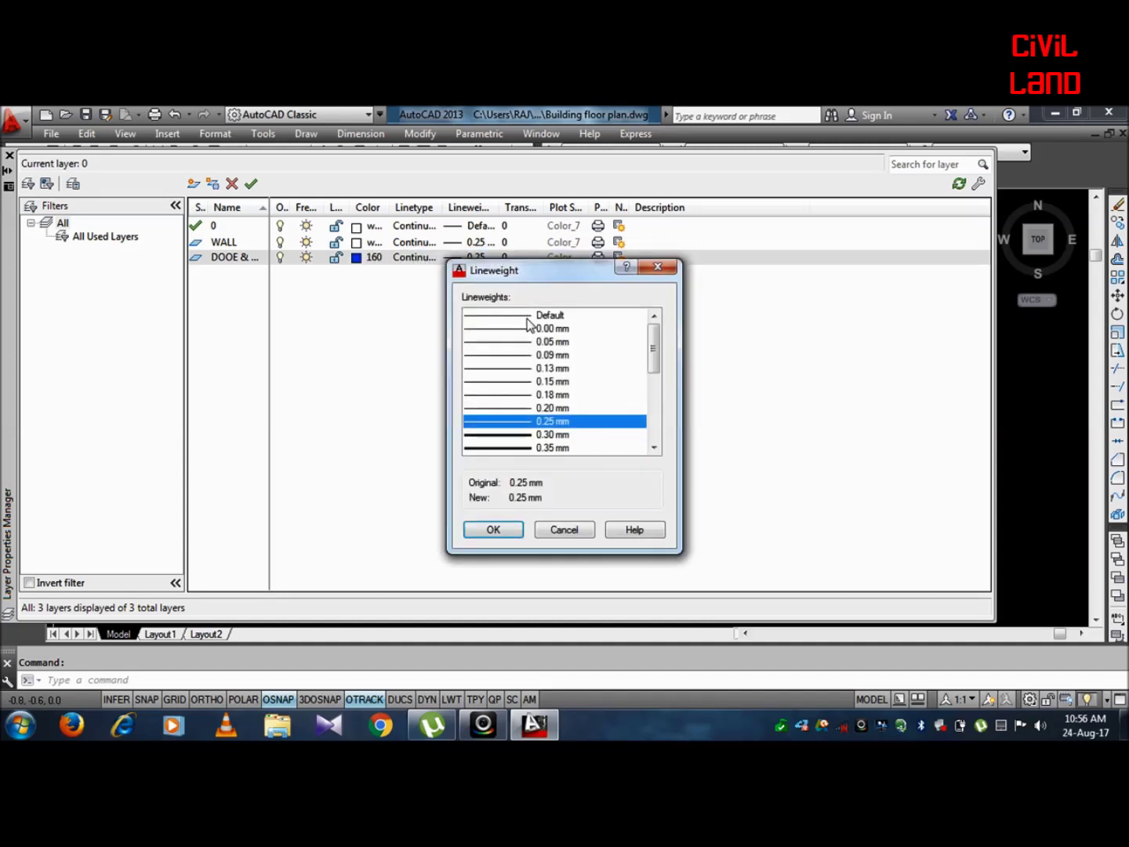
click(528, 316)
click(493, 529)
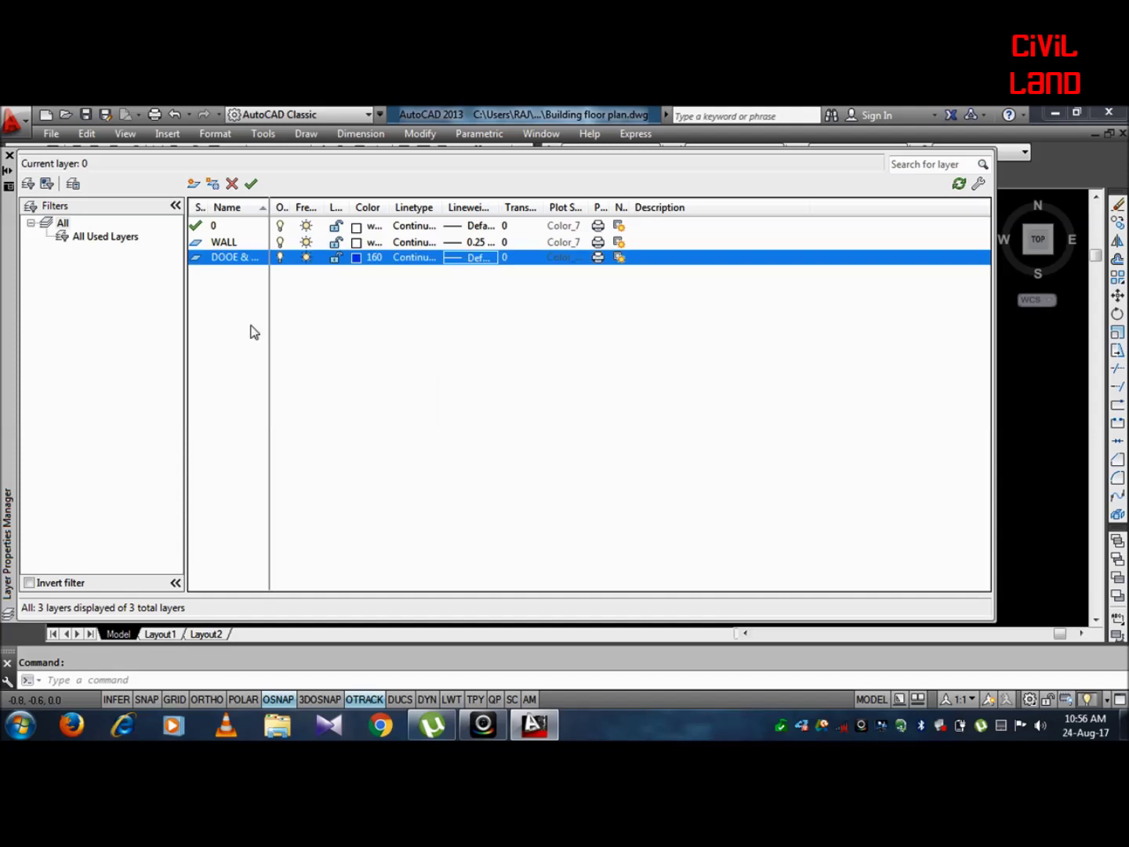
Step: Add a TEXT layer coloured pink 230
click(192, 184)
text(TEXT)
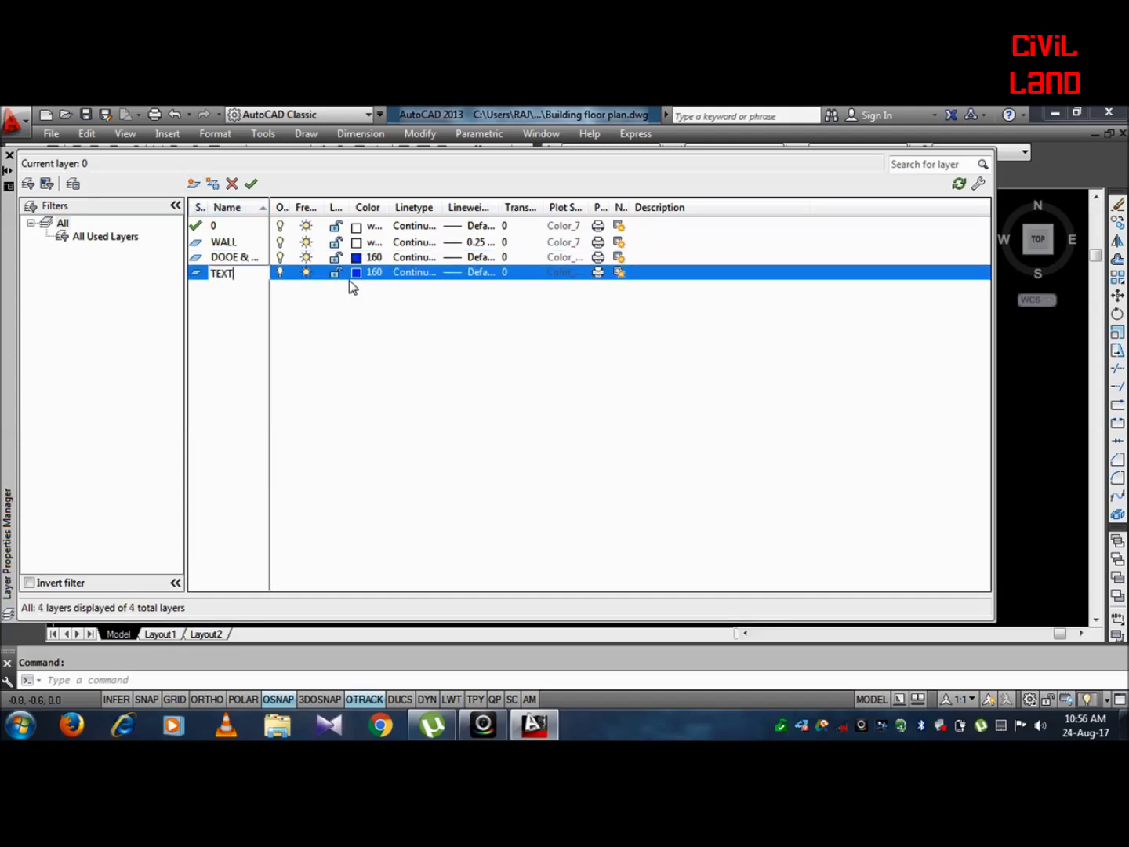
click(355, 273)
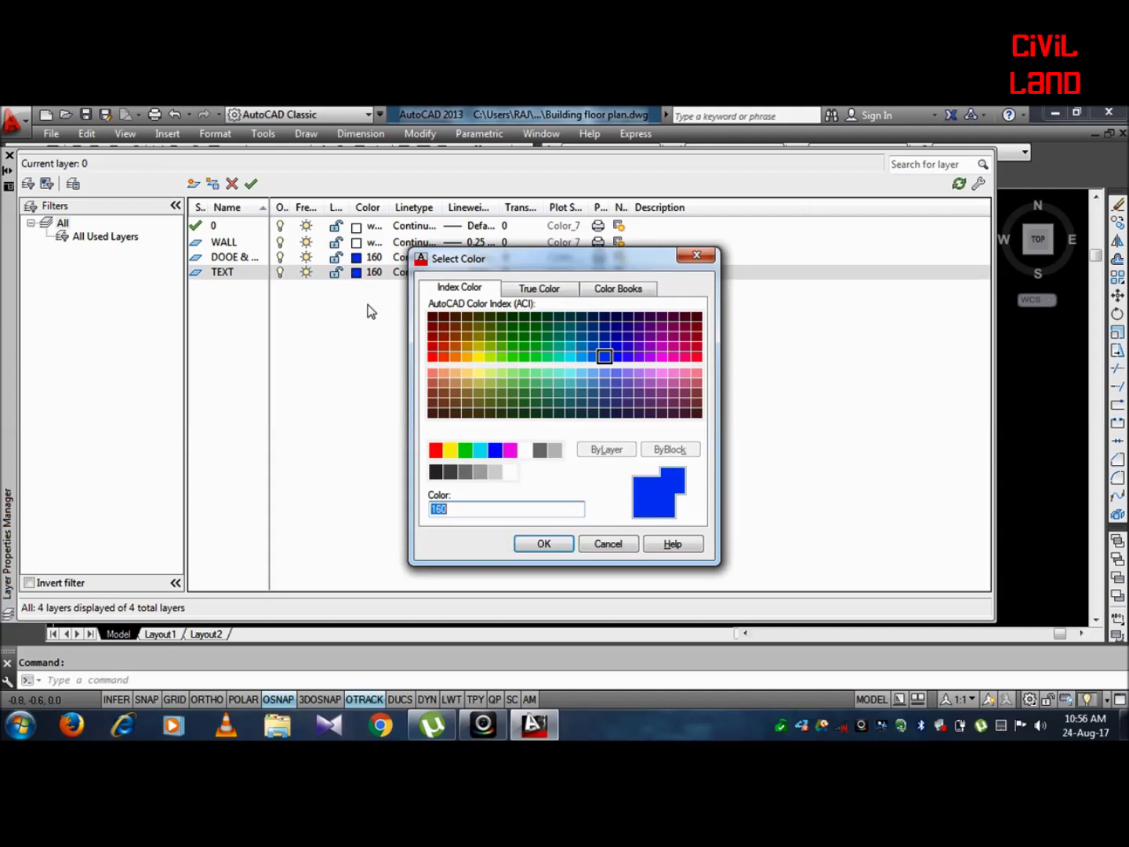
click(685, 356)
click(554, 546)
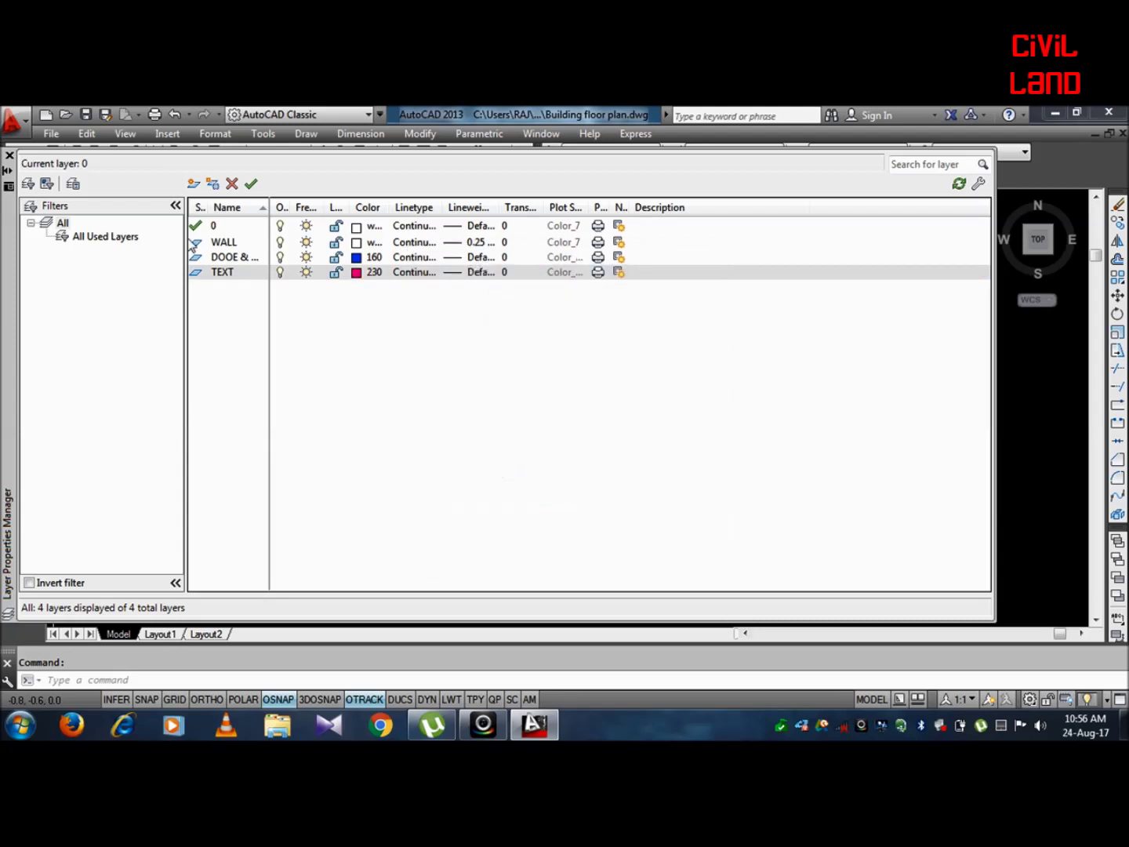
click(194, 184)
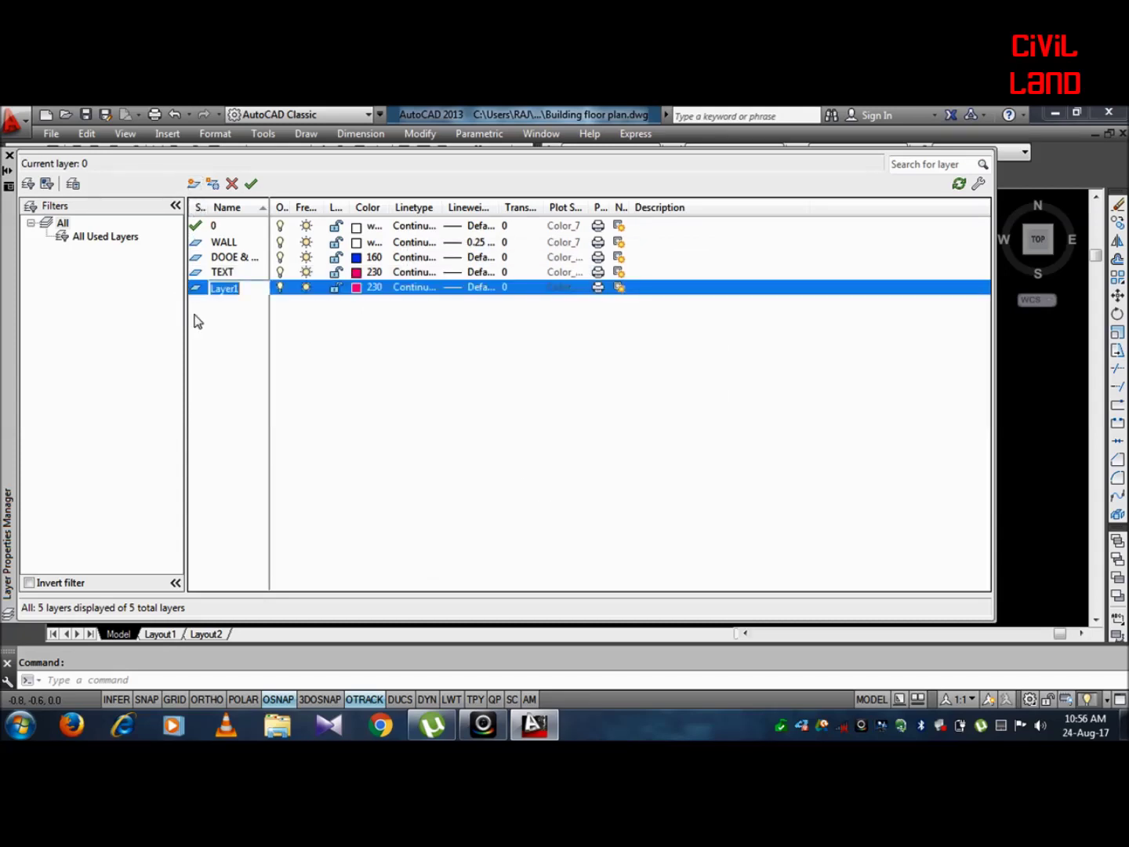
Step: Name the new layer DIMENSION and colour it orange 30
text(DIMENSION)
click(357, 288)
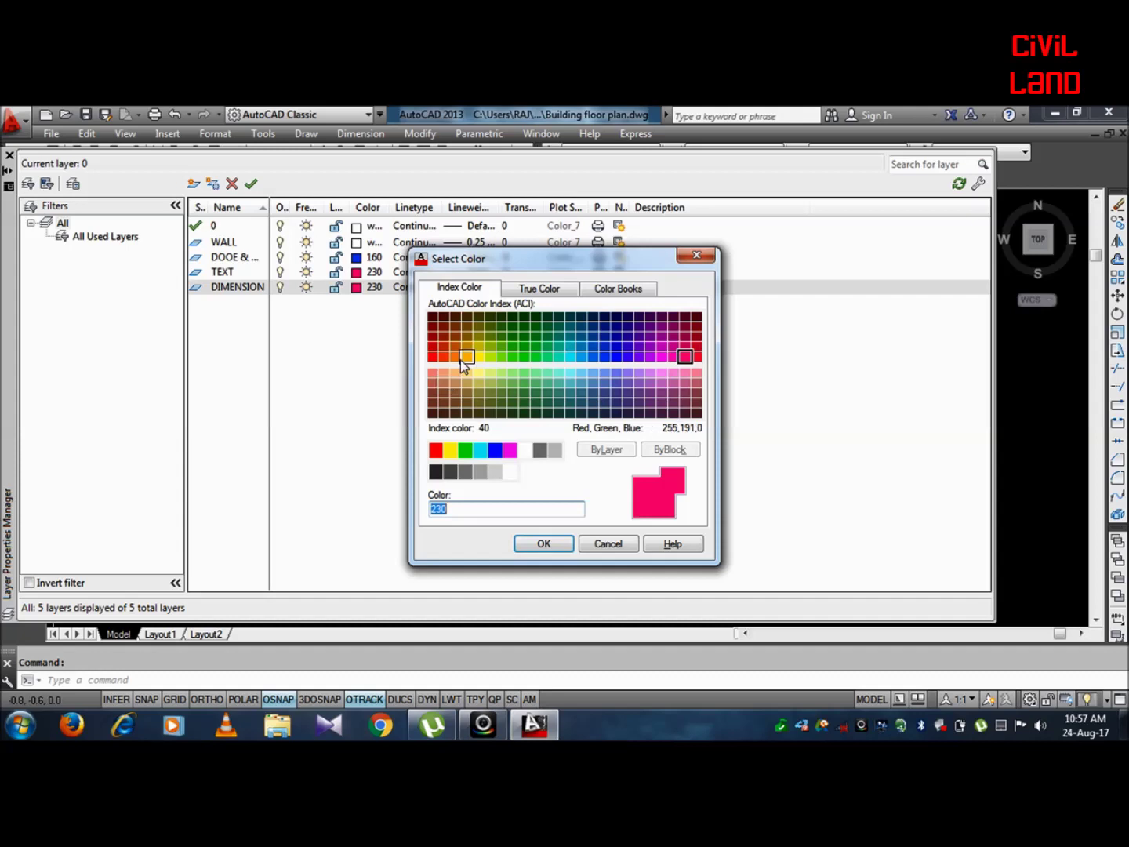
double_click(456, 359)
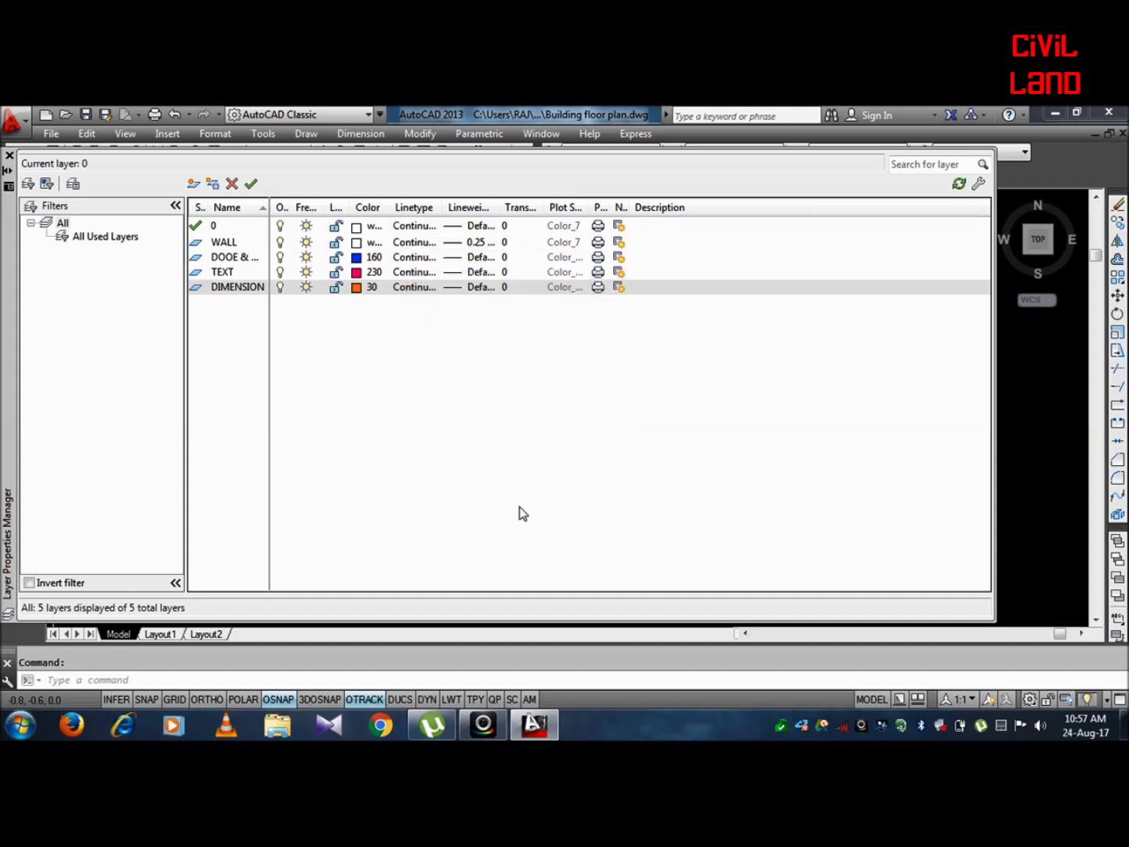
Step: Add a COLUMN & HATCH layer coloured red 10
click(191, 187)
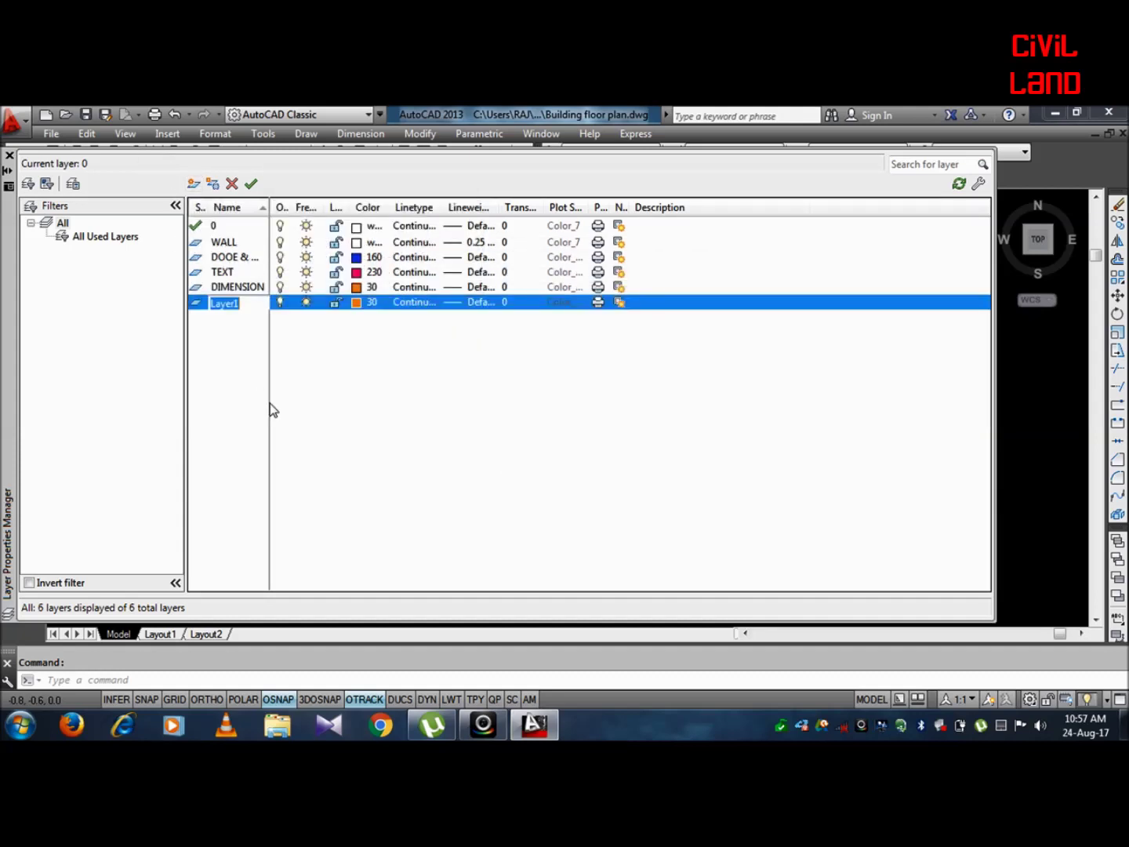
text(COLUMN &)
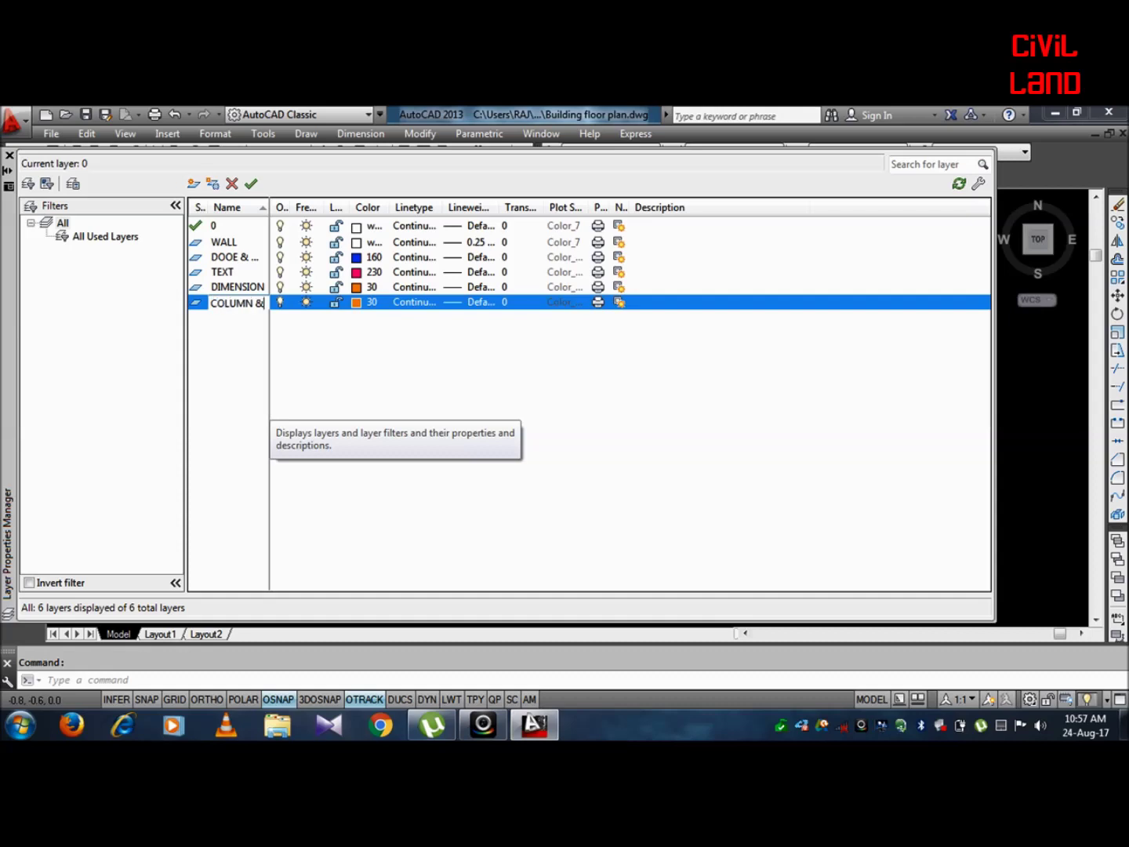
text( HATCH)
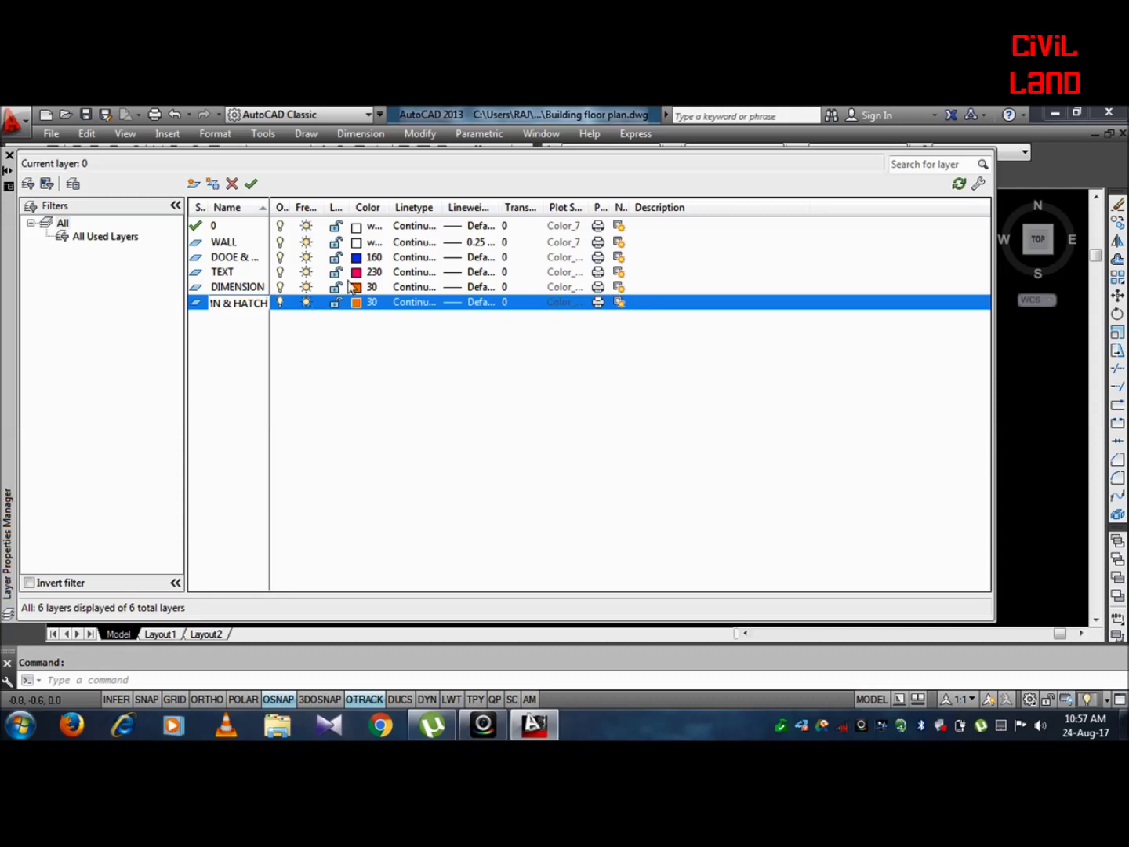
click(193, 183)
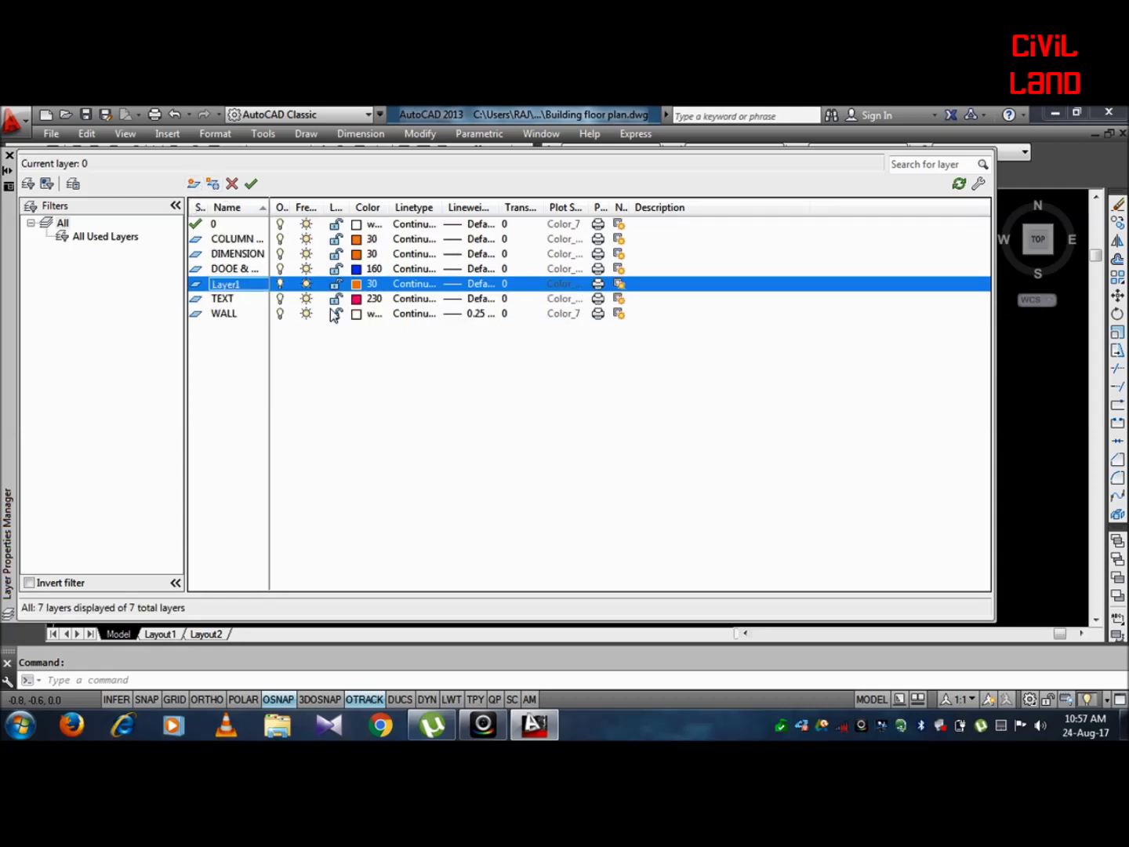
click(357, 239)
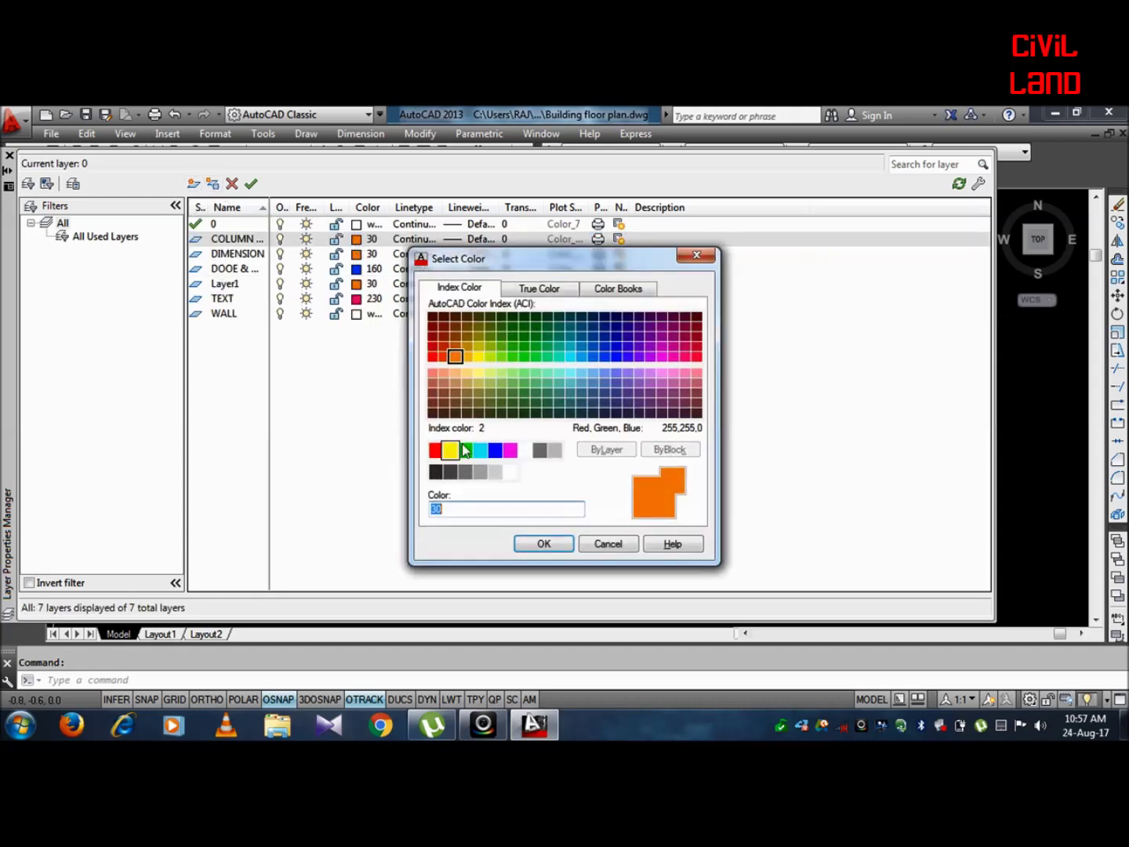
click(432, 357)
click(544, 544)
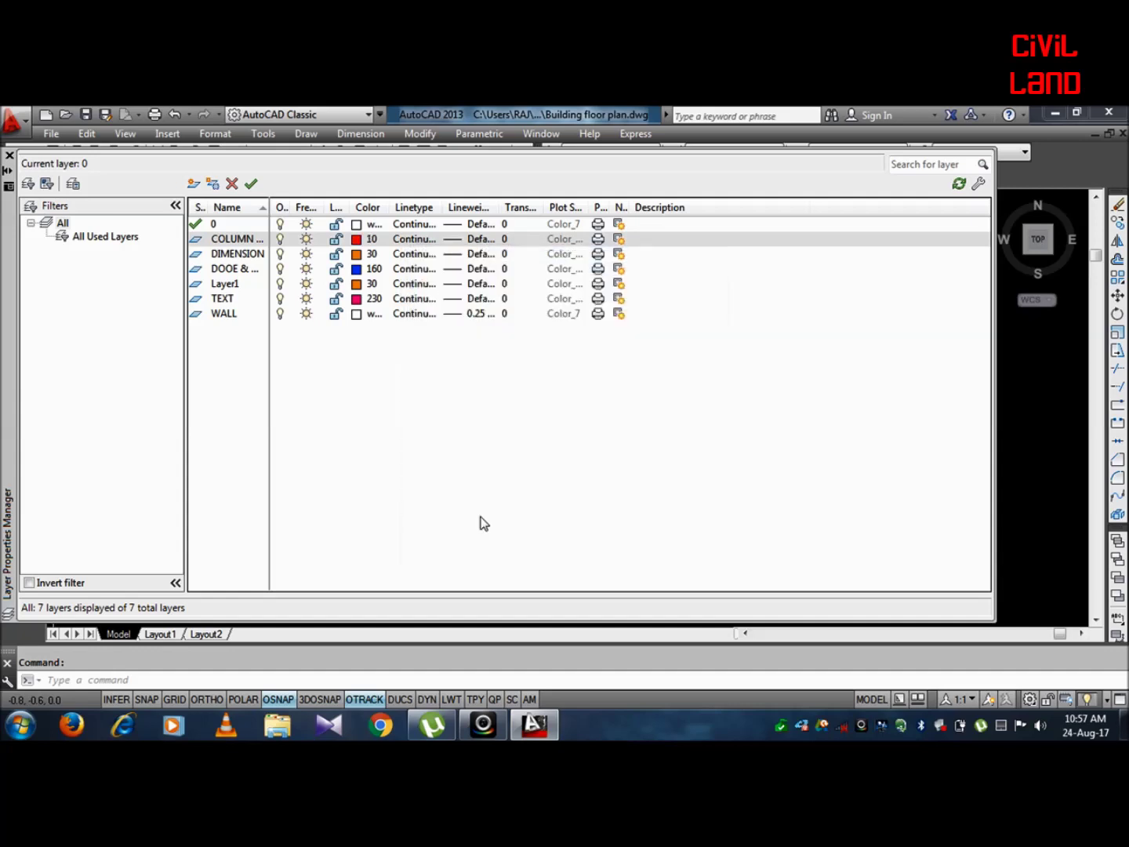
Step: Add a CENTER LINE layer coloured teal 120
click(195, 187)
click(194, 186)
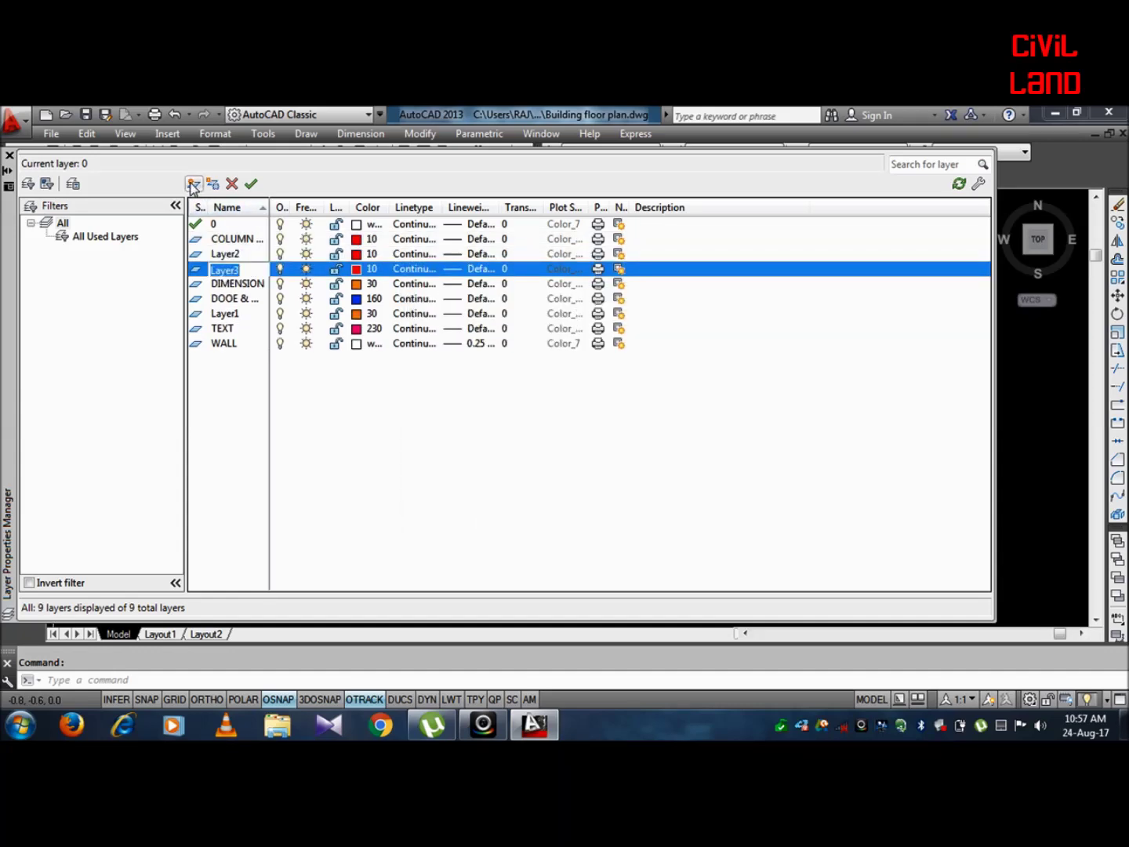
text(C)
text(ENTER LINE)
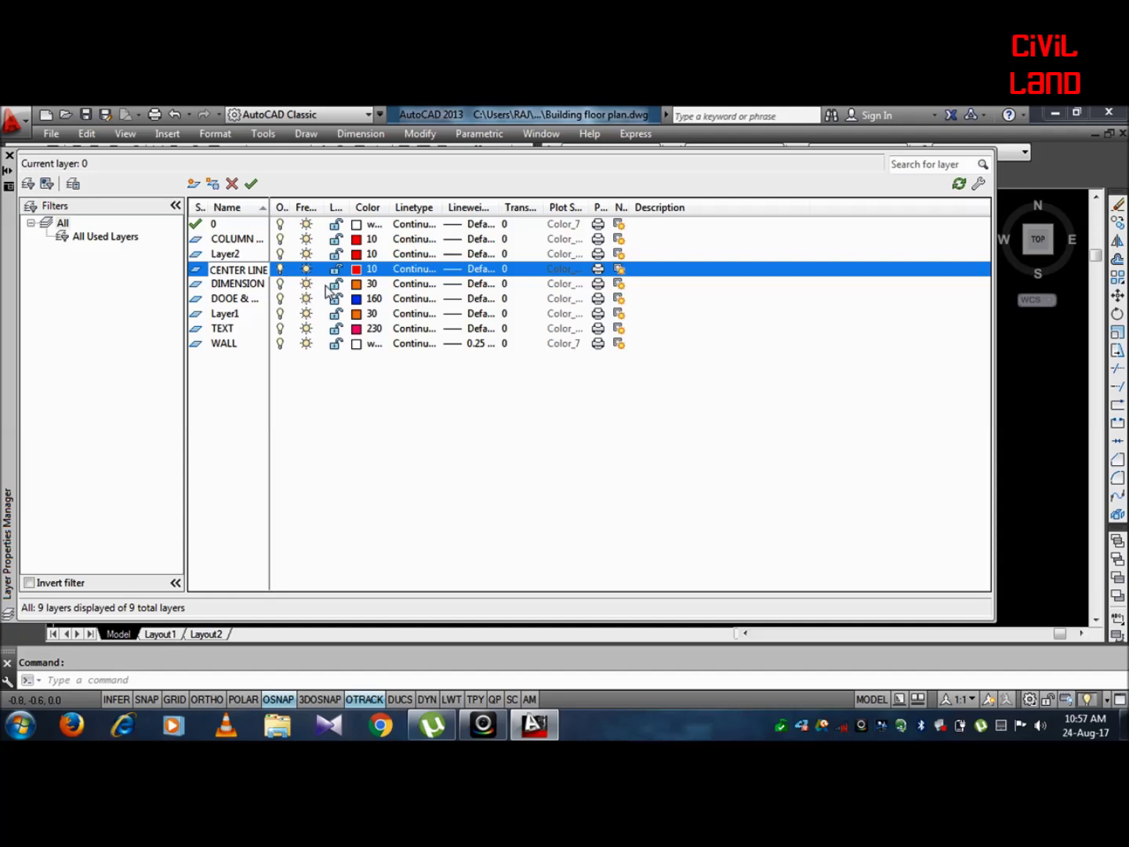
click(363, 269)
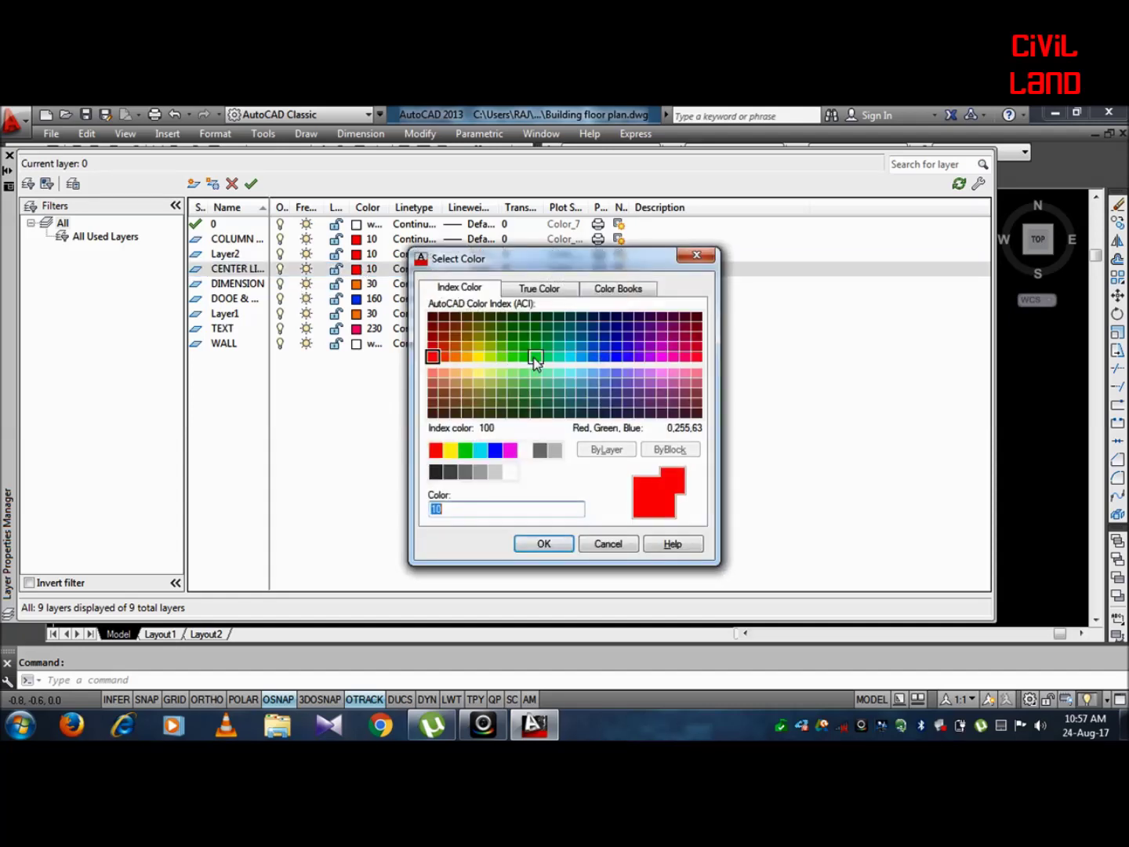
click(559, 356)
click(541, 545)
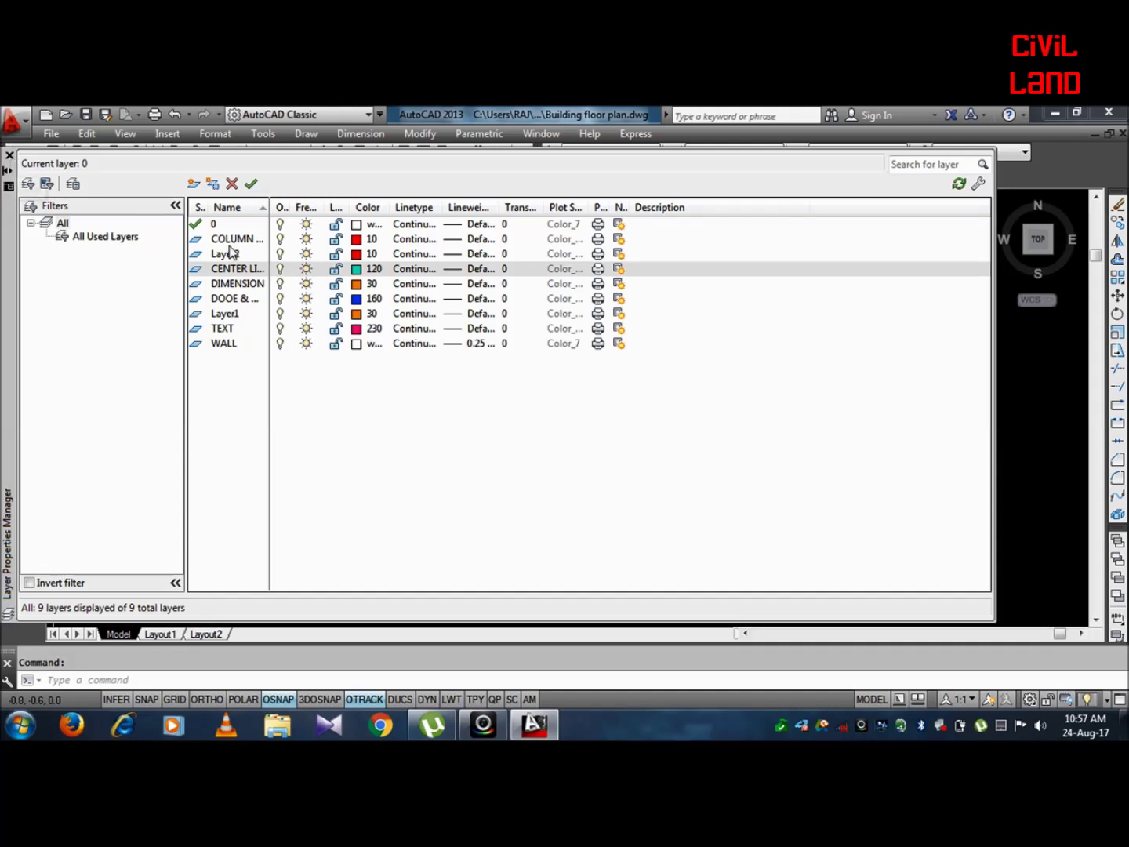
Step: Make WALL the current layer and close the Layer Properties Manager
click(228, 347)
click(250, 183)
click(10, 156)
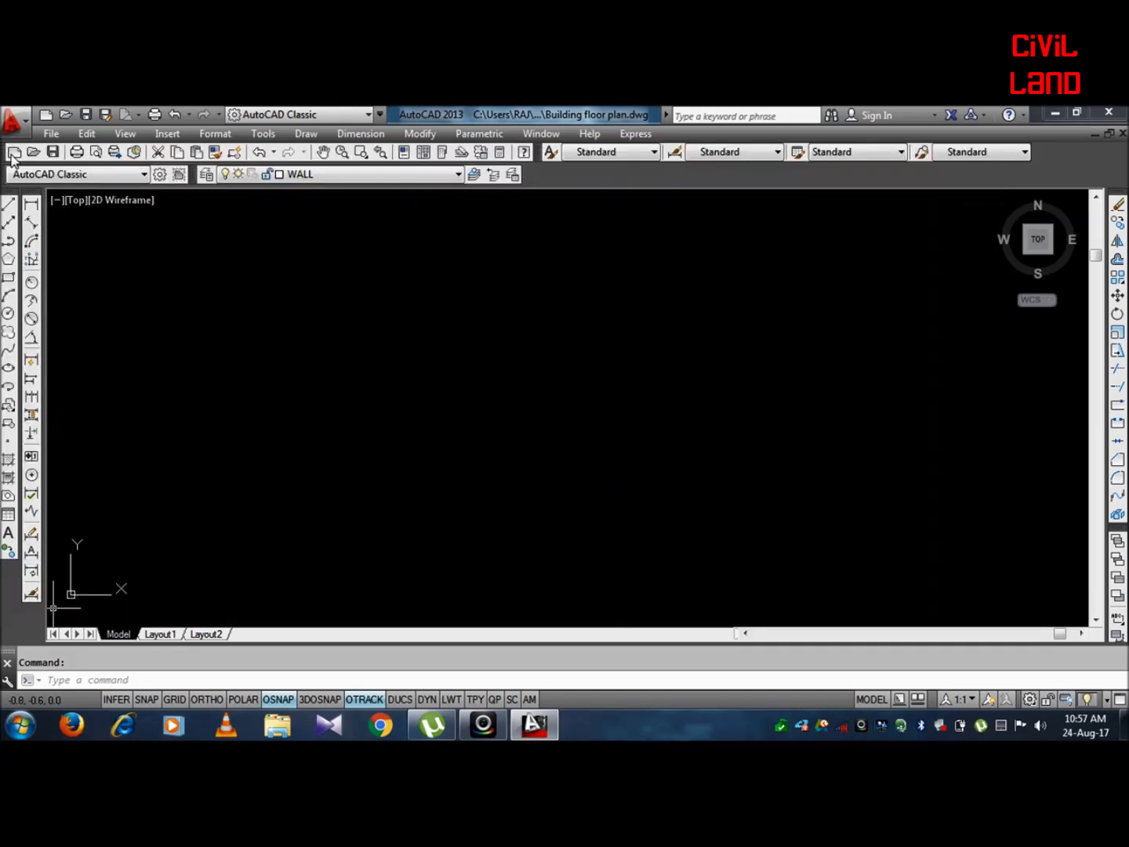
Step: With XL and Ortho on, draw horizontal and vertical construction lines through 0,0
text(xl)
key(Return)
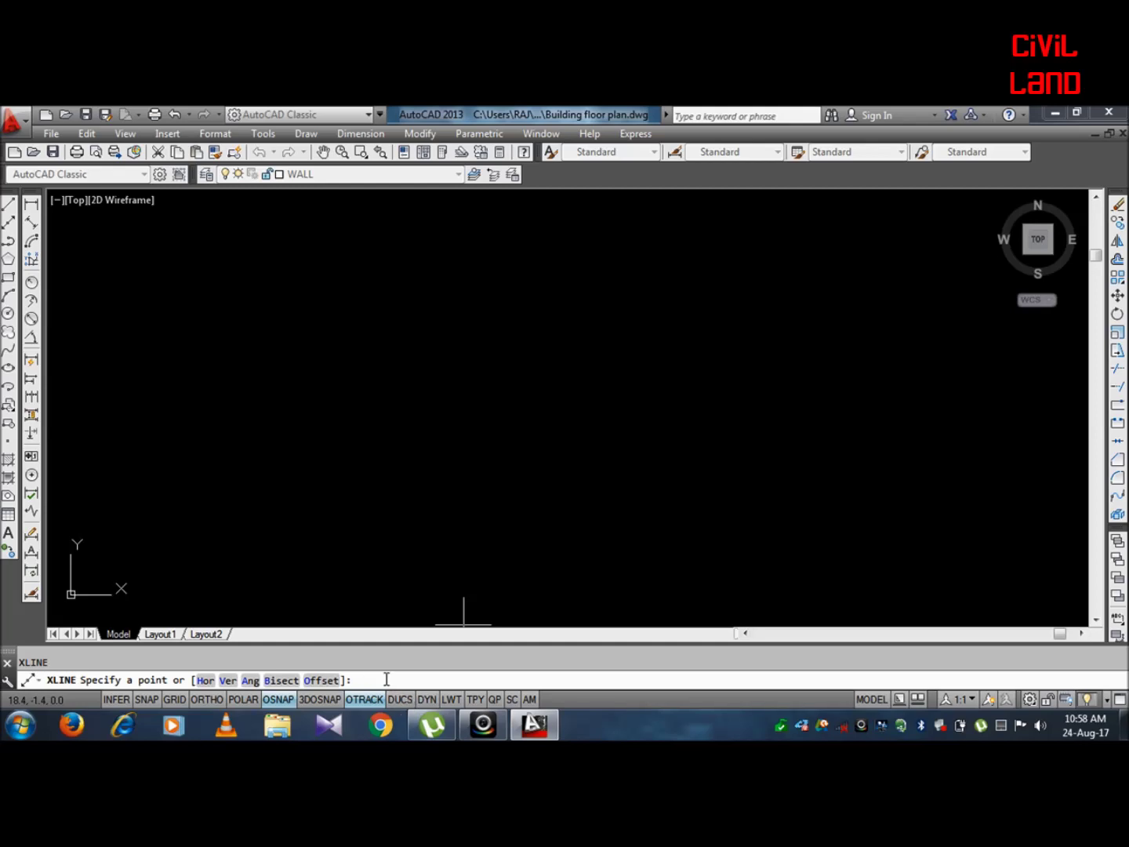
text(0,0)
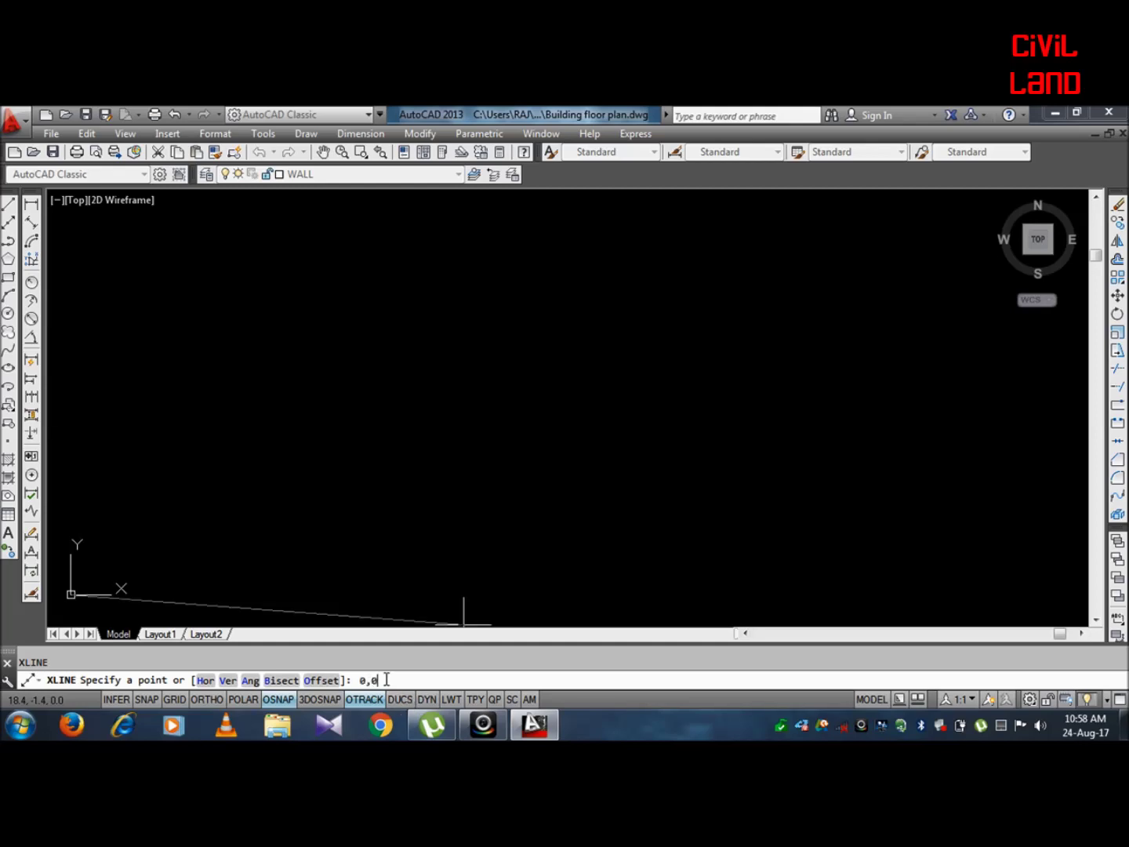
key(Return)
scroll(459, 566, down, 3)
scroll(470, 533, down, 3)
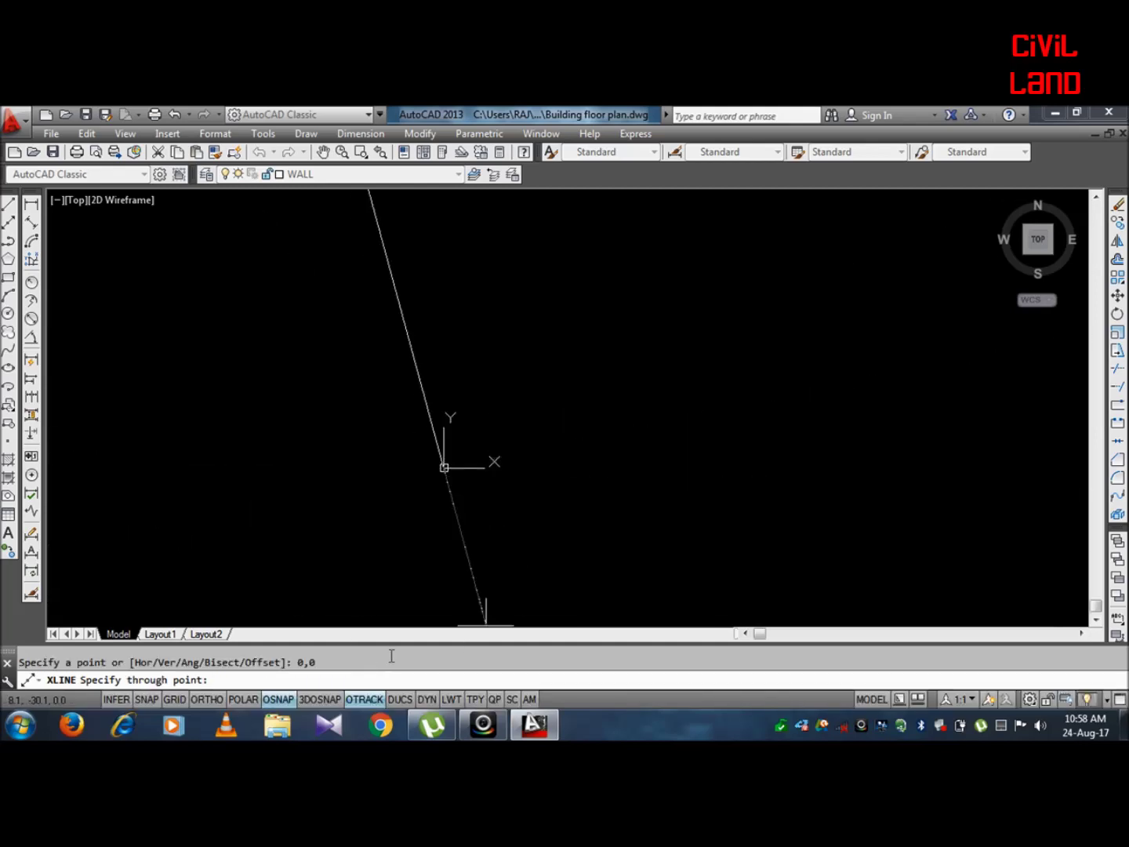
click(205, 699)
click(731, 354)
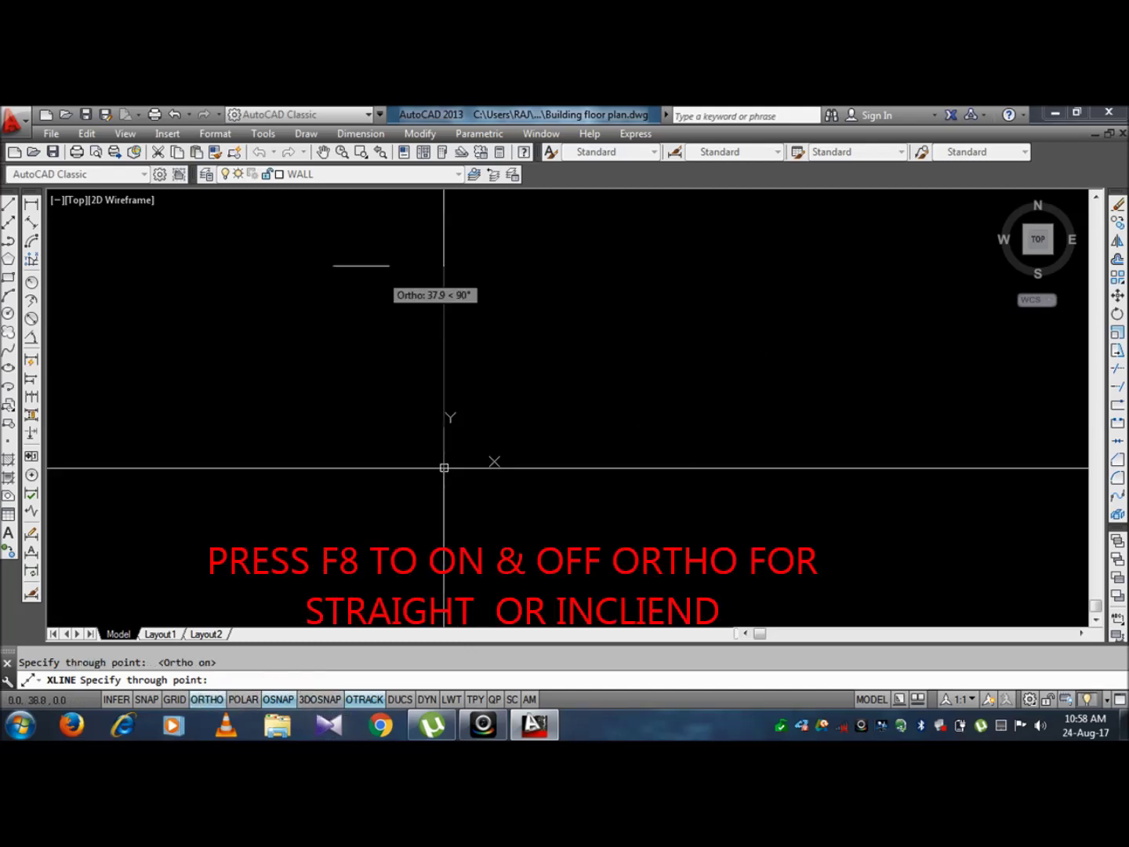
click(354, 255)
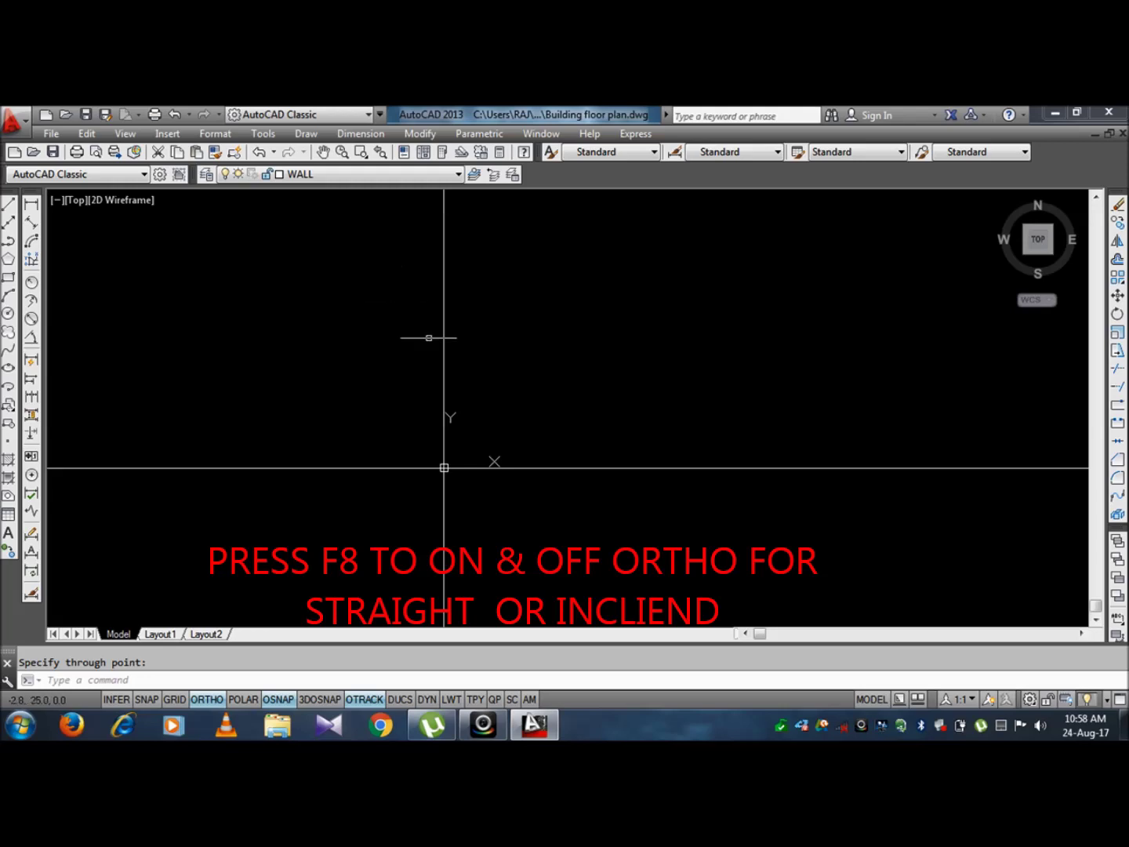
key(Return)
Step: Zoom All to fit the whole drawing in view
text(z)
key(Return)
text(a)
key(Return)
scroll(519, 435, down, 5)
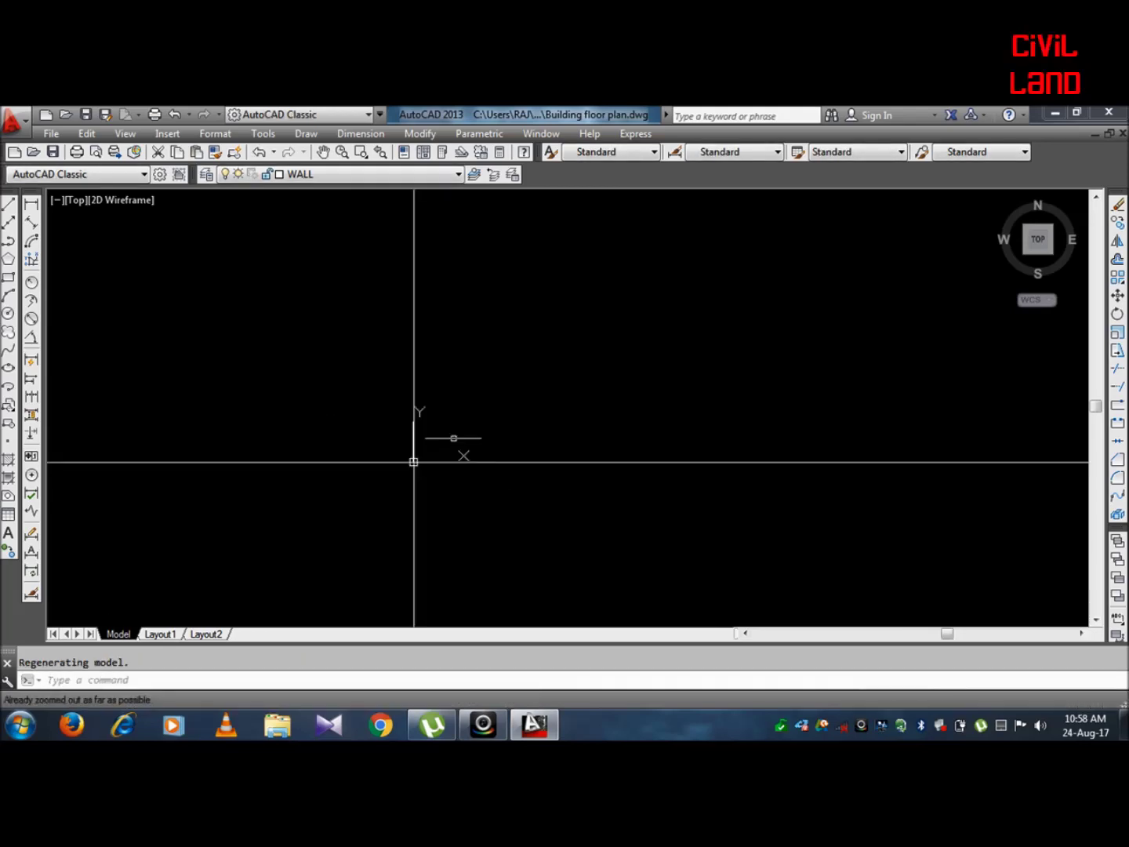
click(1118, 260)
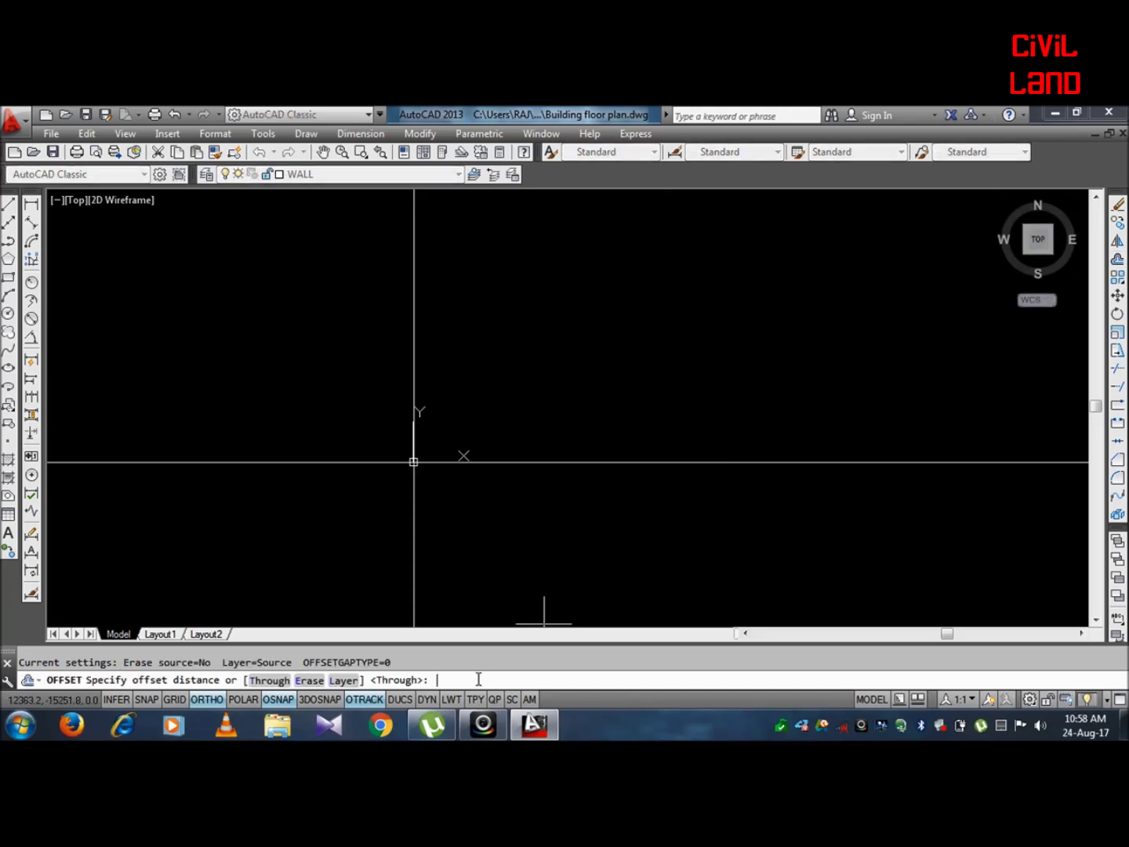
Step: Offset the horizontal base line by 0.25 to form the bottom wall
text(0.25)
key(Return)
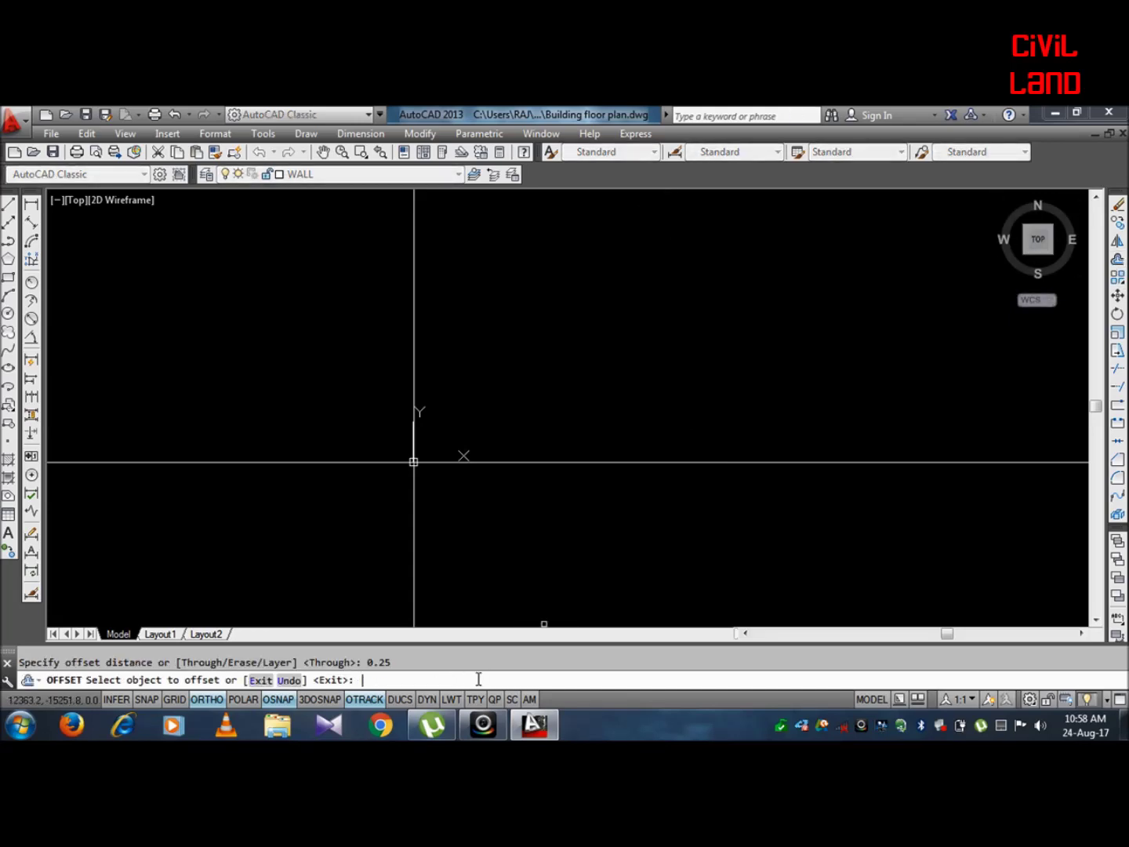
click(512, 462)
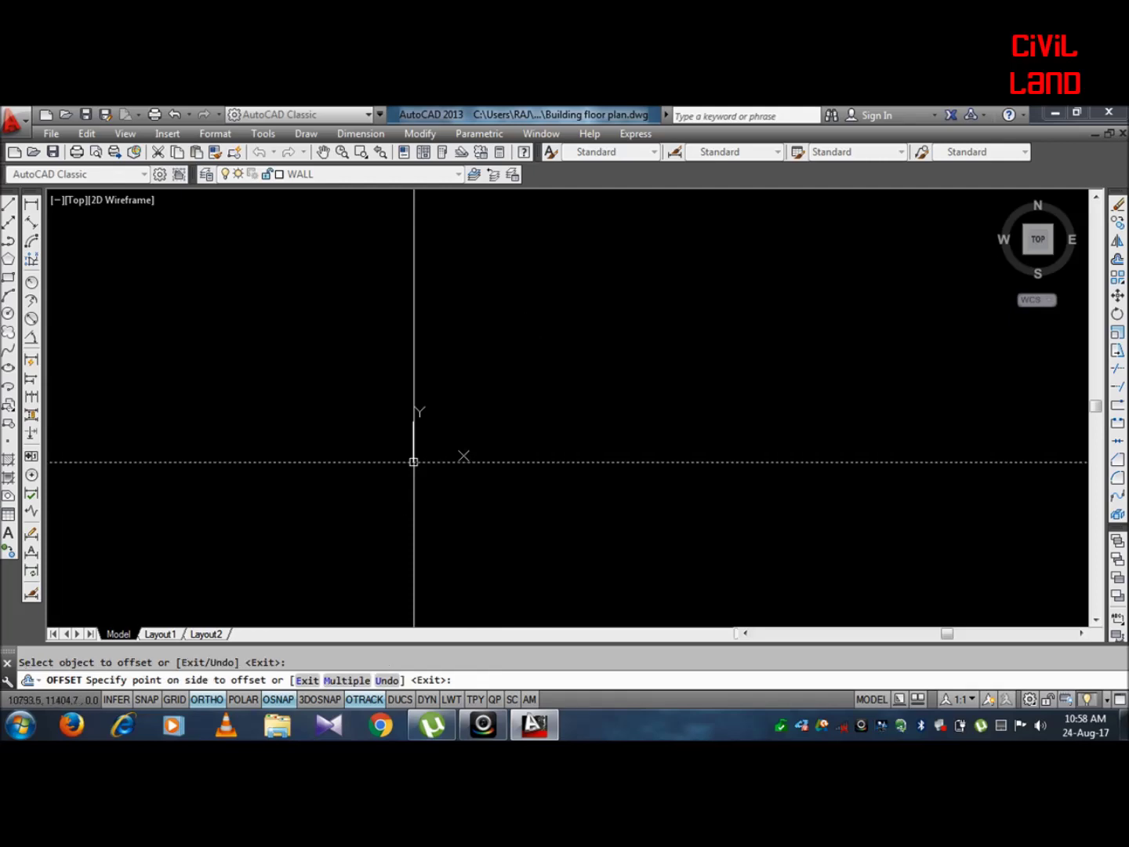
middle_drag(468, 428, 418, 389)
mouse_move(365, 423)
middle_down()
mouse_move(181, 383)
mouse_move(128, 402)
mouse_move(260, 448)
mouse_move(109, 525)
mouse_move(257, 459)
mouse_move(194, 486)
middle_up()
scroll(127, 403, up, 1)
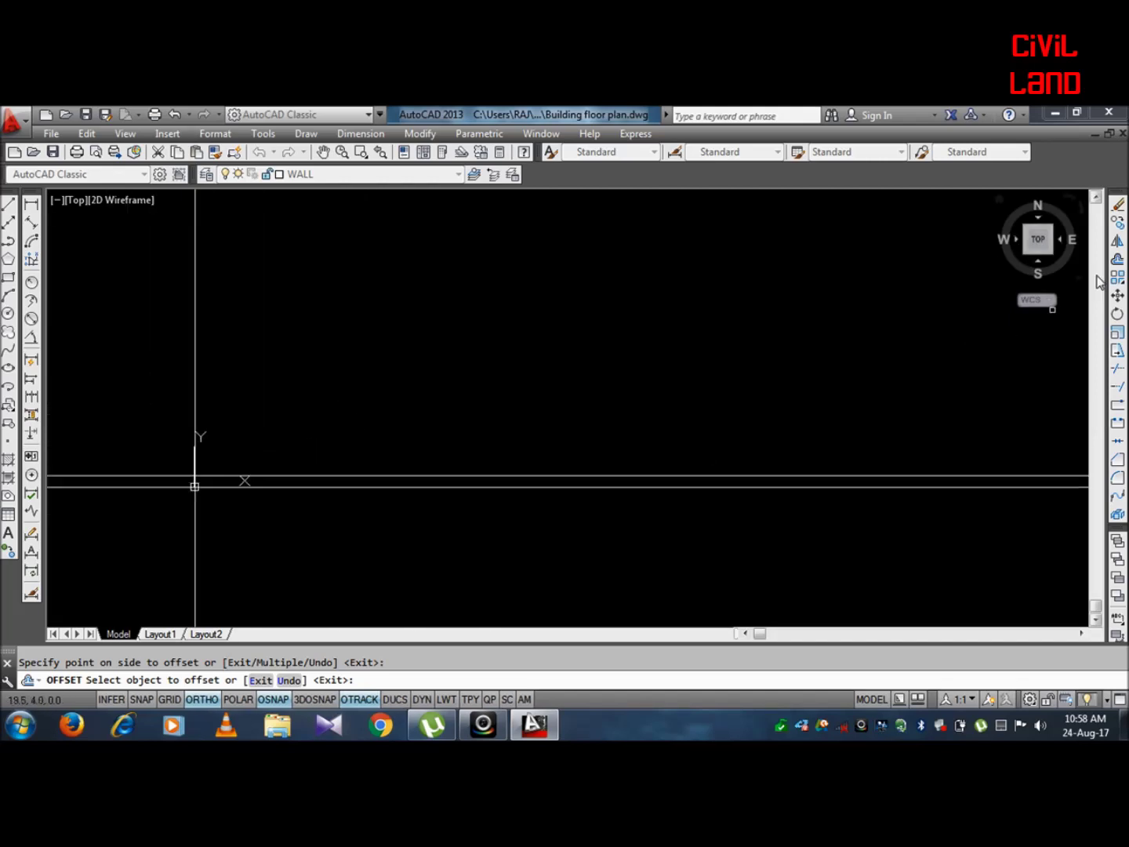
Step: Add a middle wall 2 units above, doubled with a 0.25 offset line
key(Return)
key(Return)
text(2)
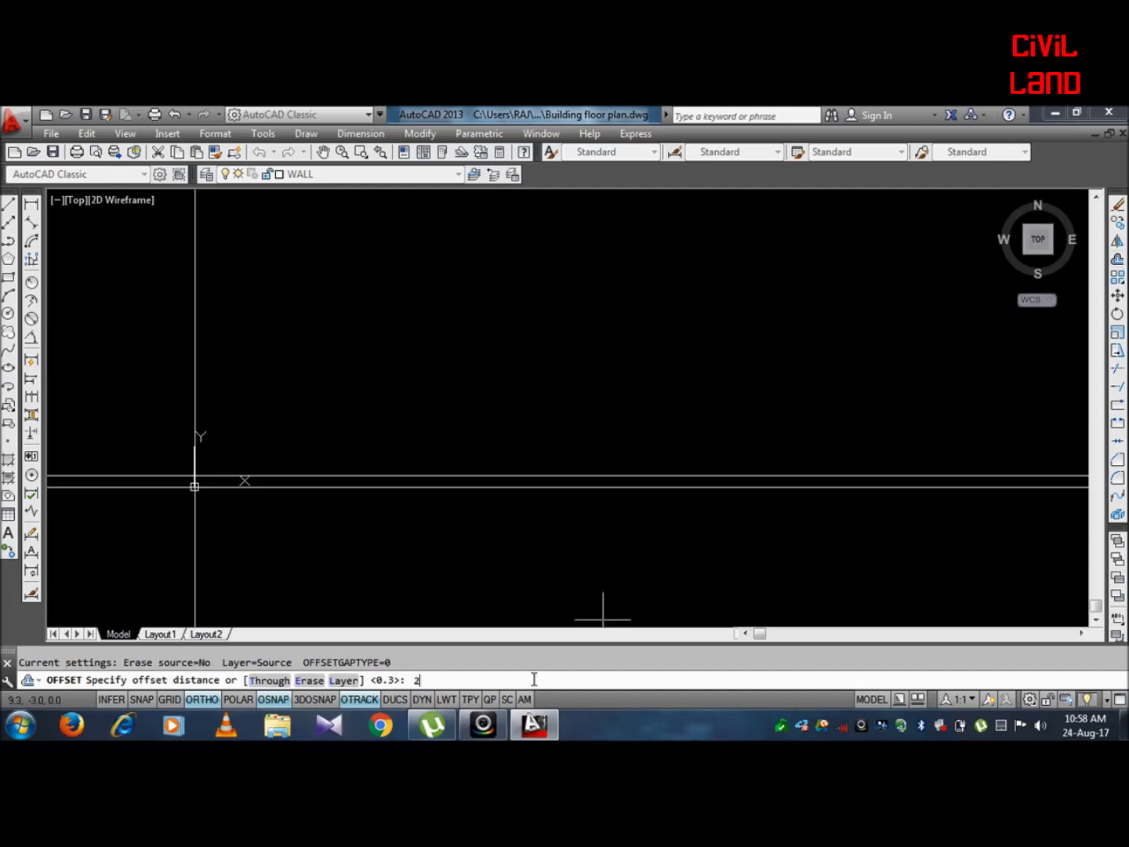
key(Return)
click(375, 477)
click(380, 372)
key(Return)
key(Return)
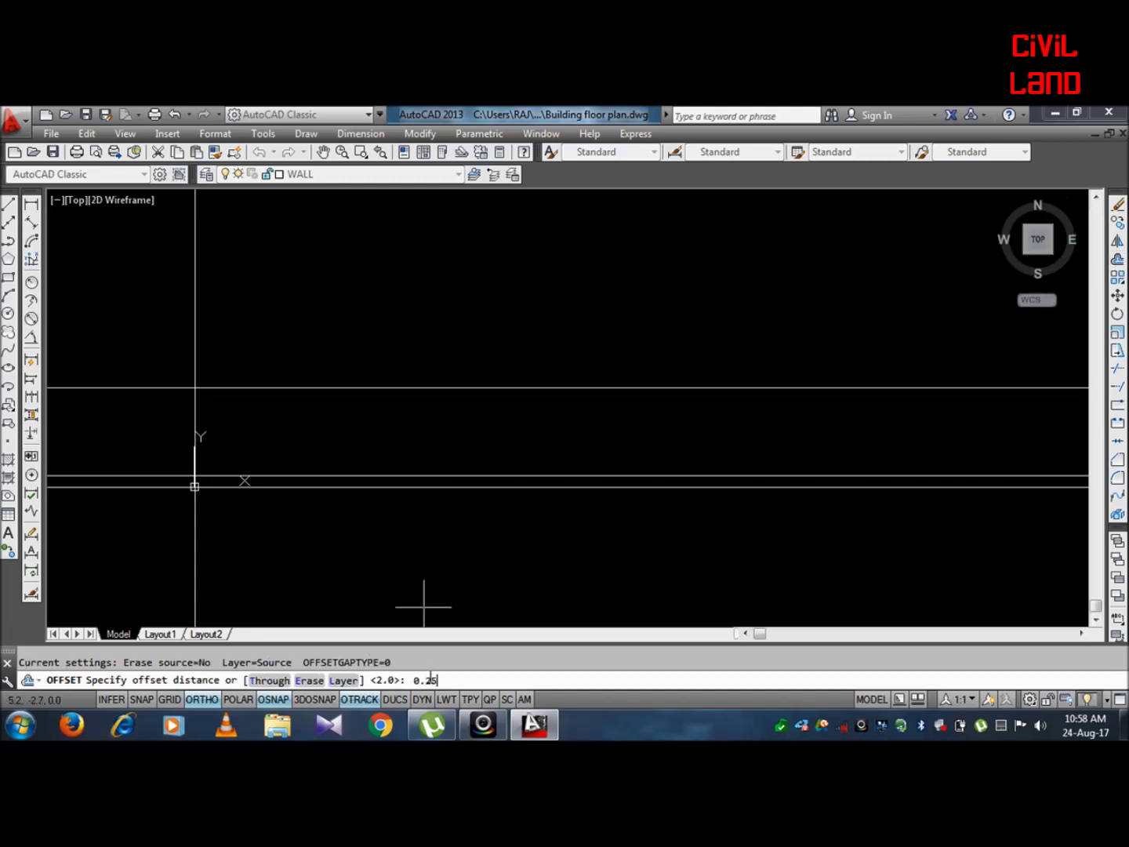
key(Return)
click(390, 393)
click(403, 345)
Step: Add a top wall 3 units higher with its 0.25 second line, then select the left vertical line
key(Return)
key(Return)
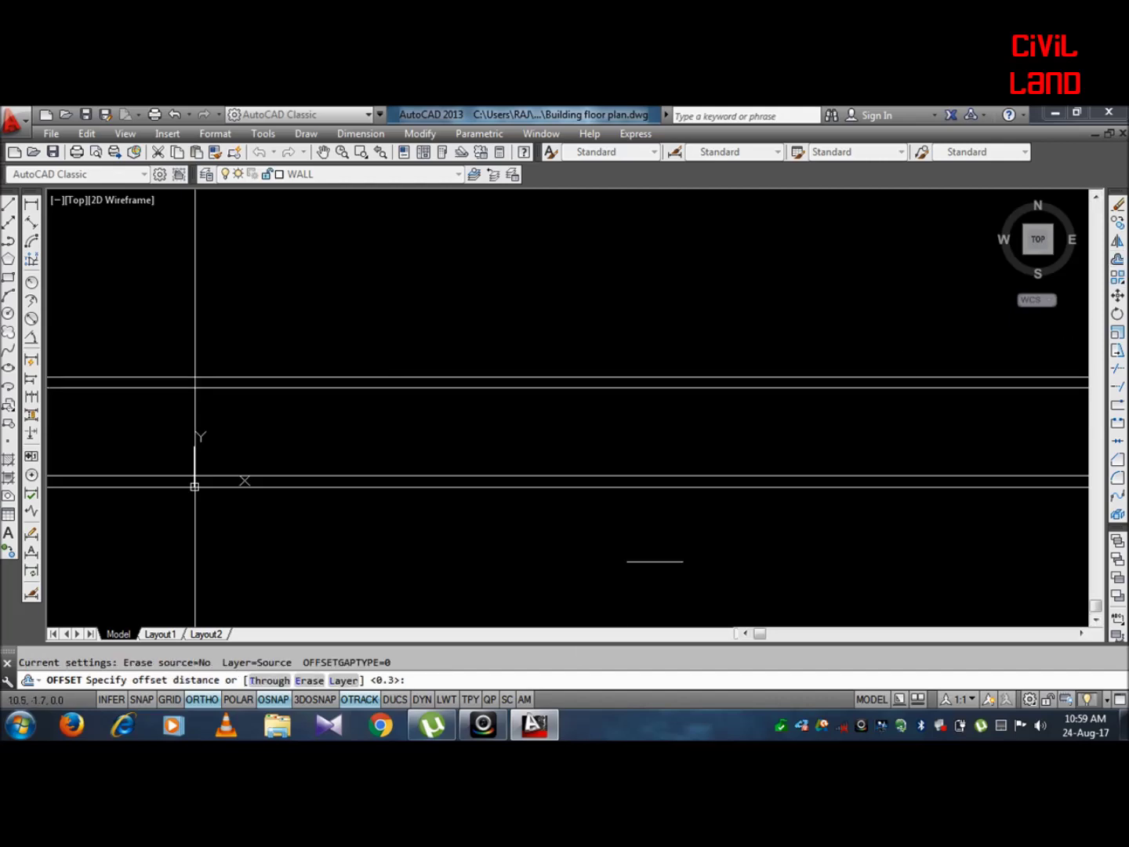
text(3)
key(Return)
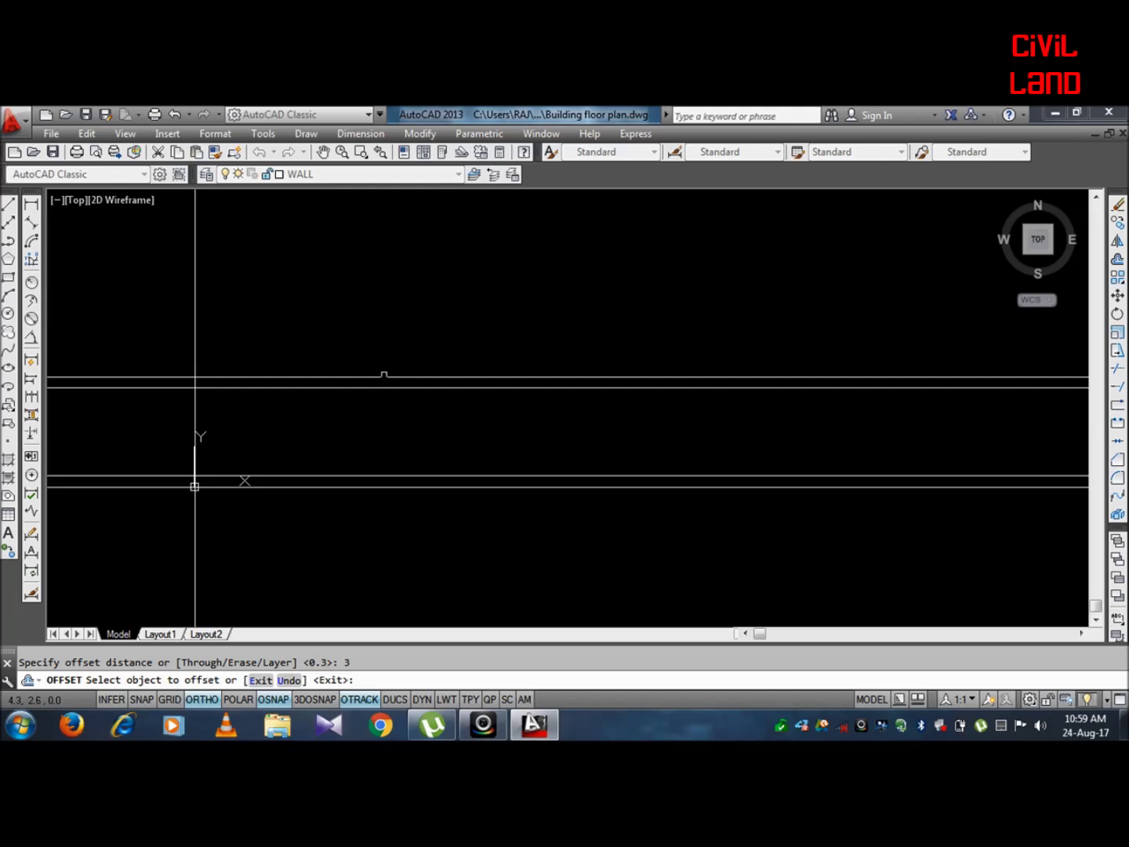
click(377, 376)
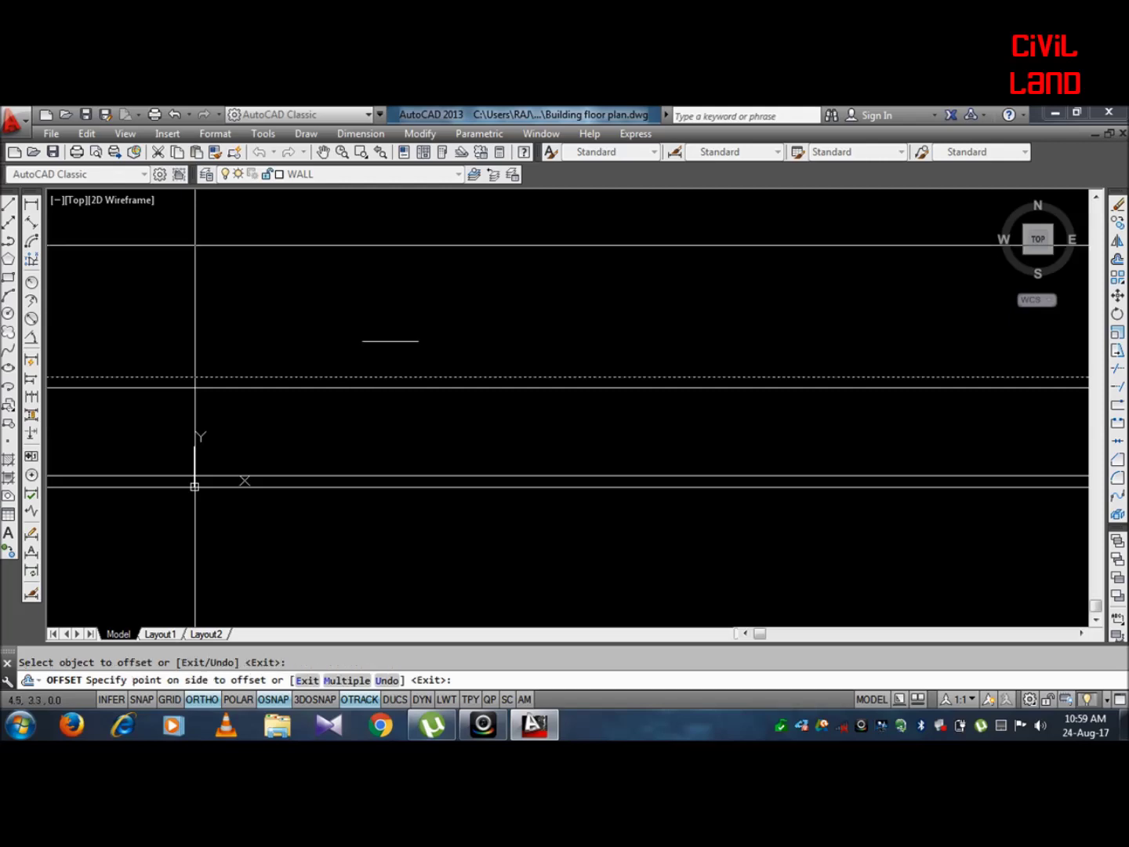
click(389, 337)
key(Return)
key(Return)
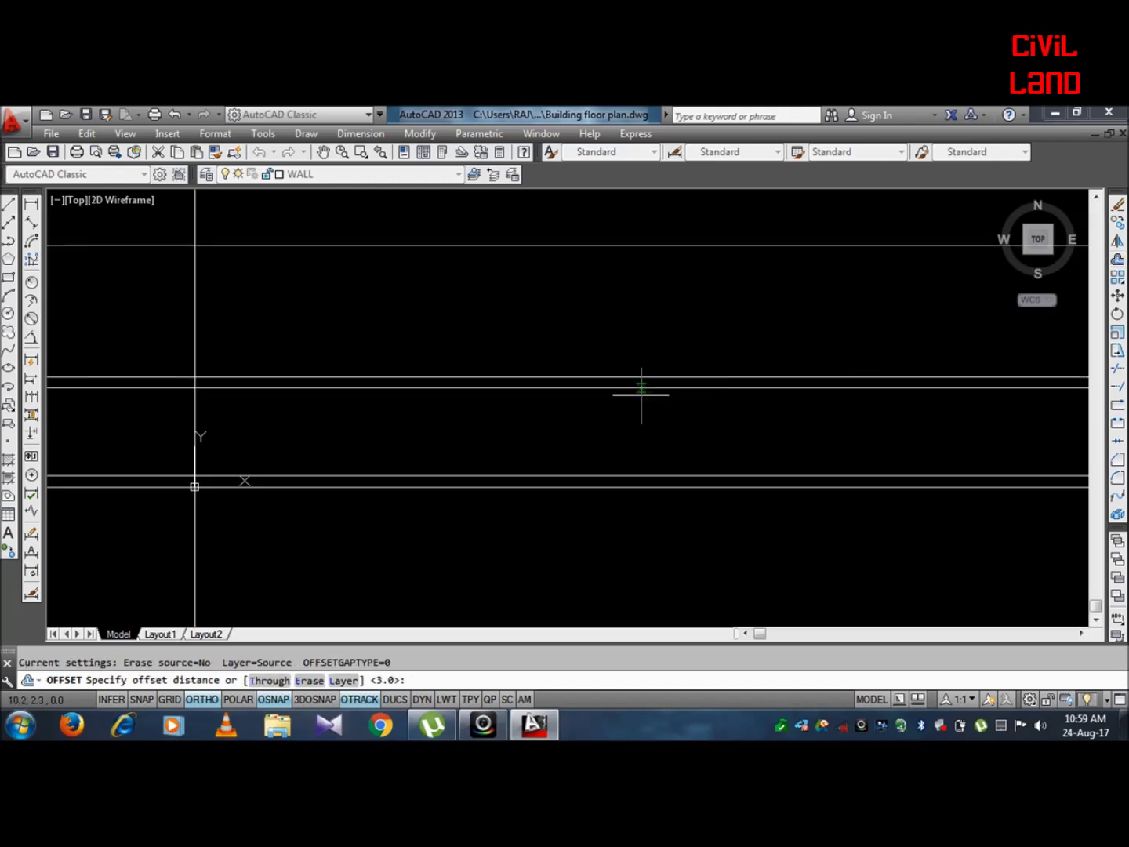
text(0.25)
key(Return)
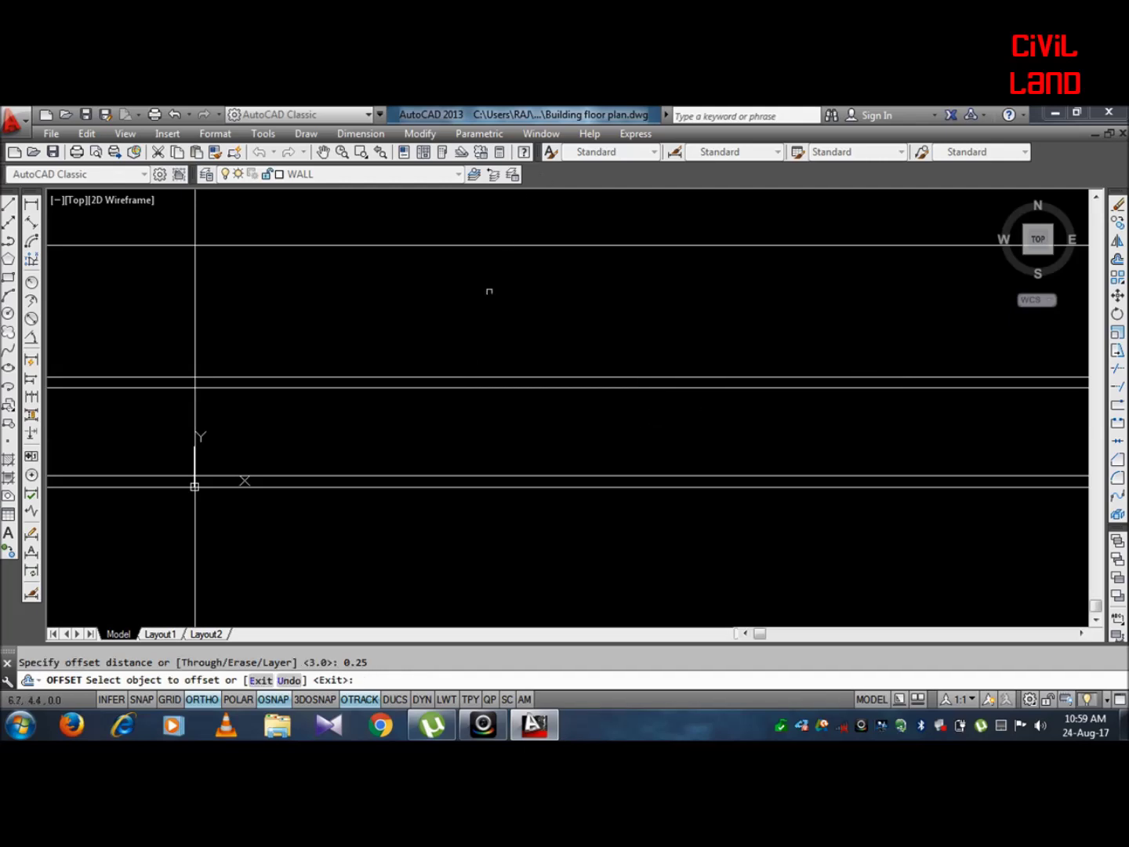
click(494, 248)
click(498, 213)
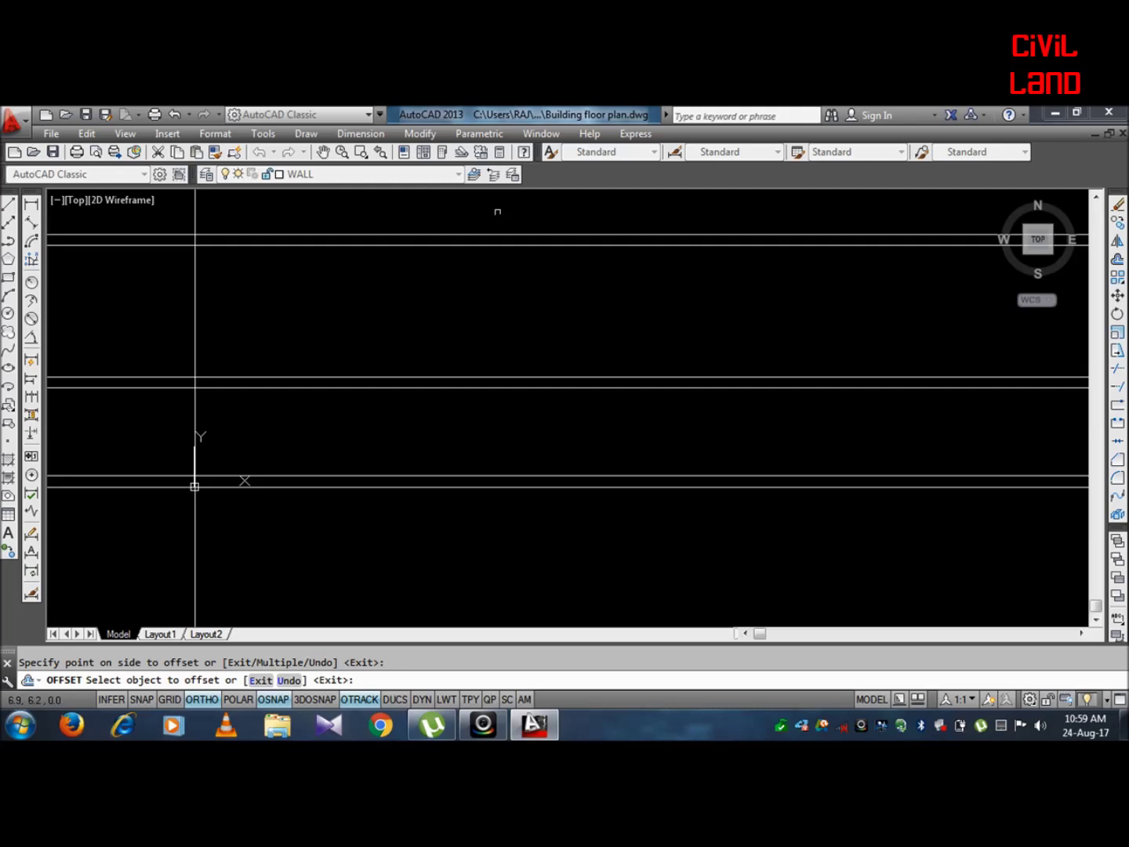
click(196, 291)
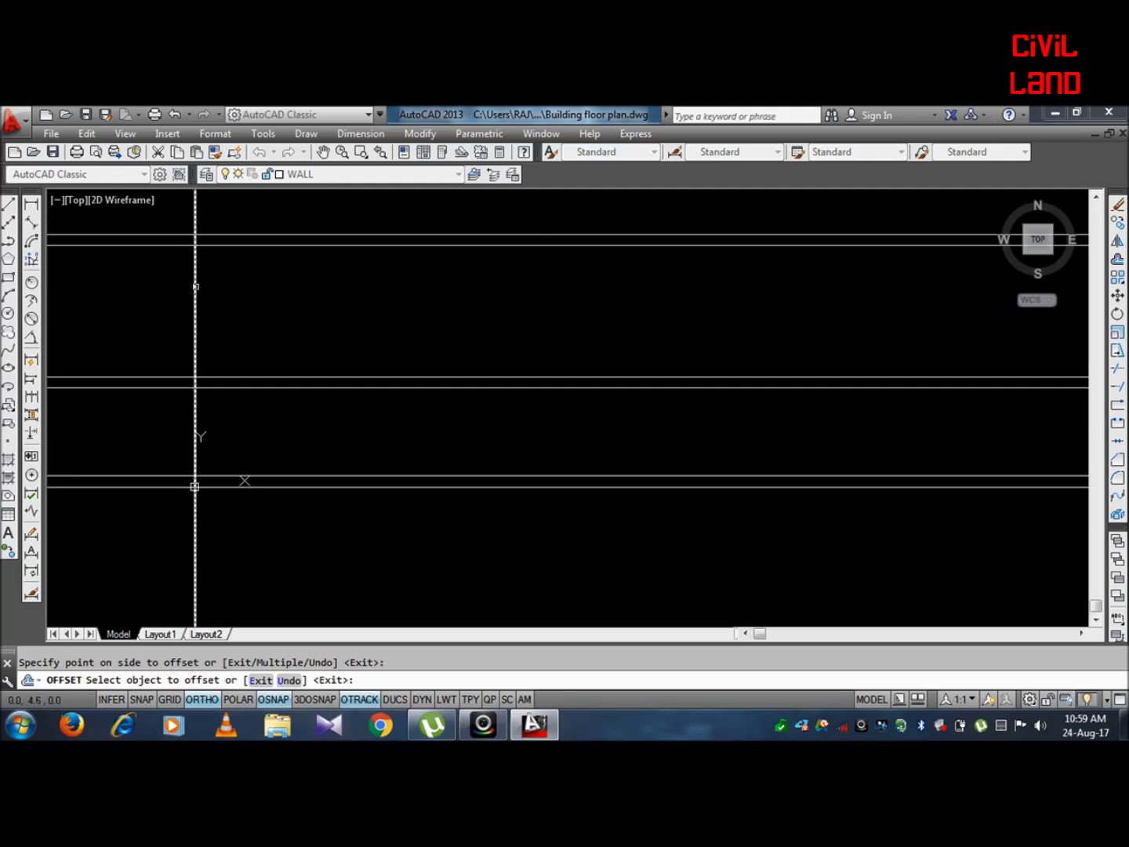
Step: Double the left vertical wall by 0.25 and add a 0.25-thick wall 4 units right
click(264, 290)
click(1118, 261)
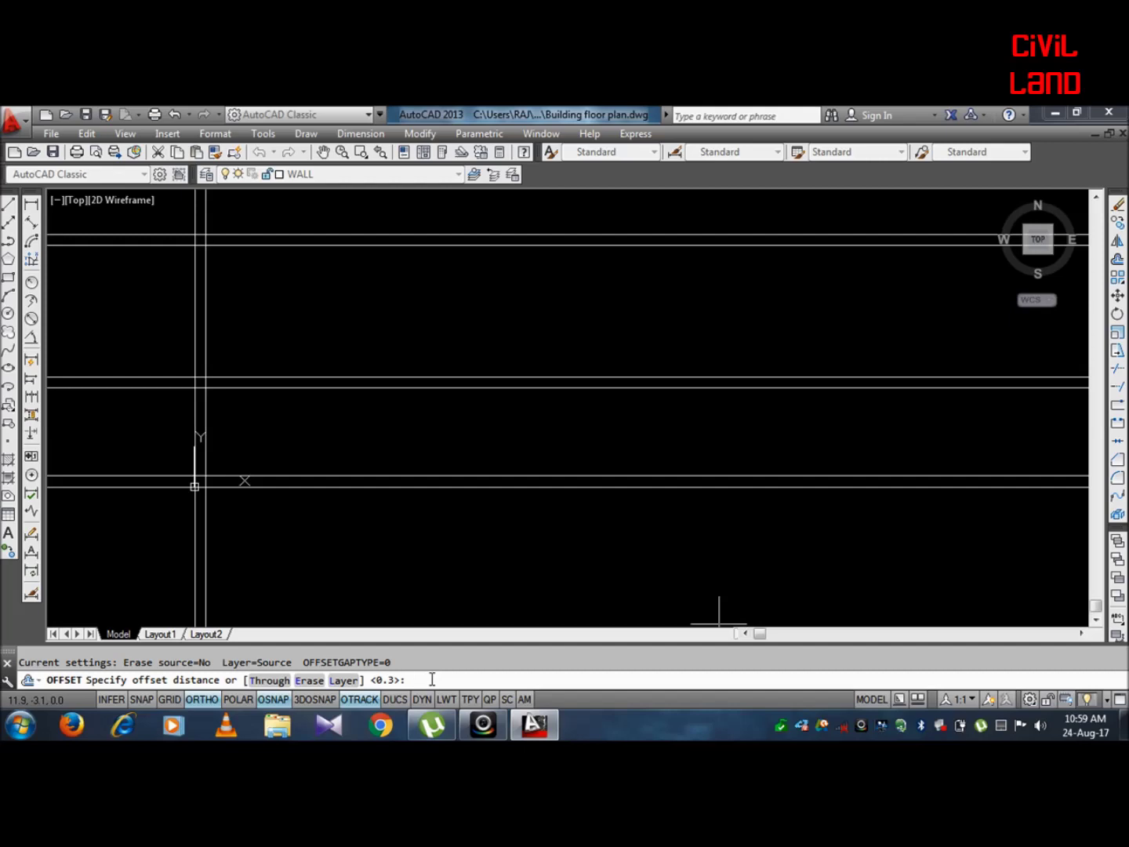
text(4)
key(Return)
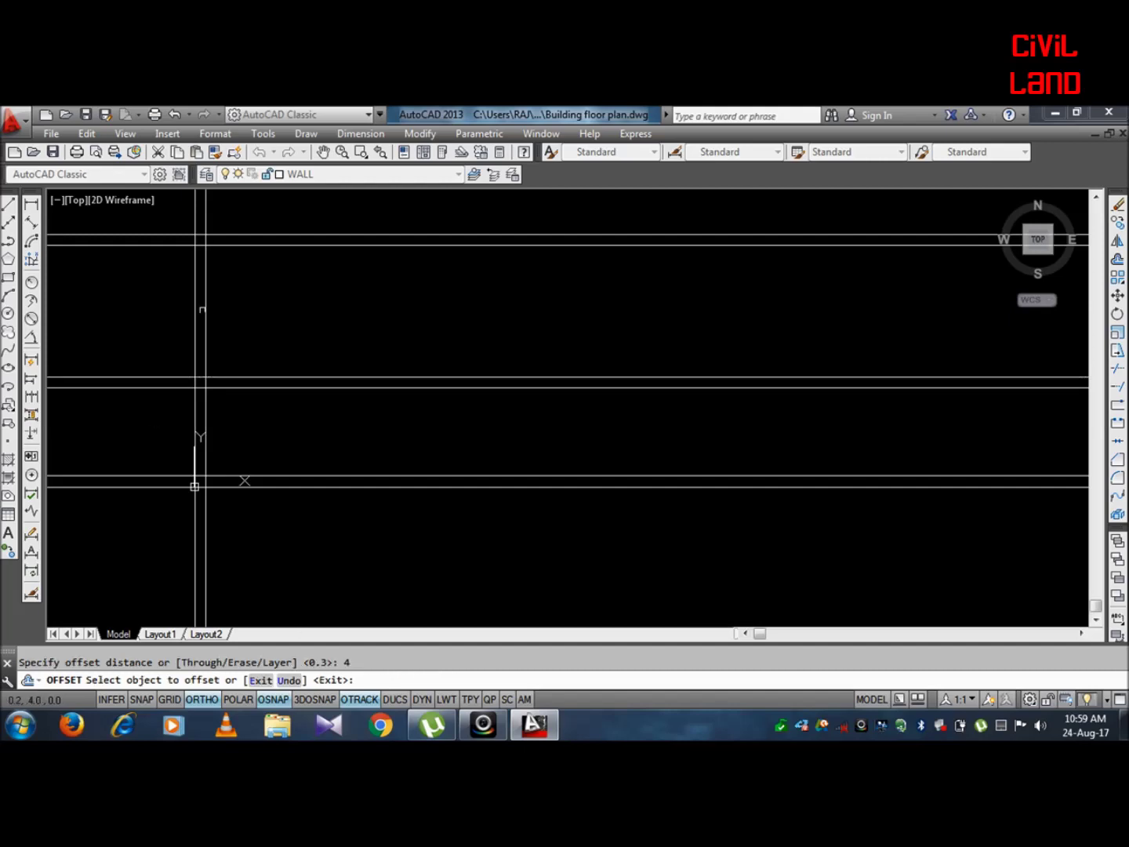
click(205, 305)
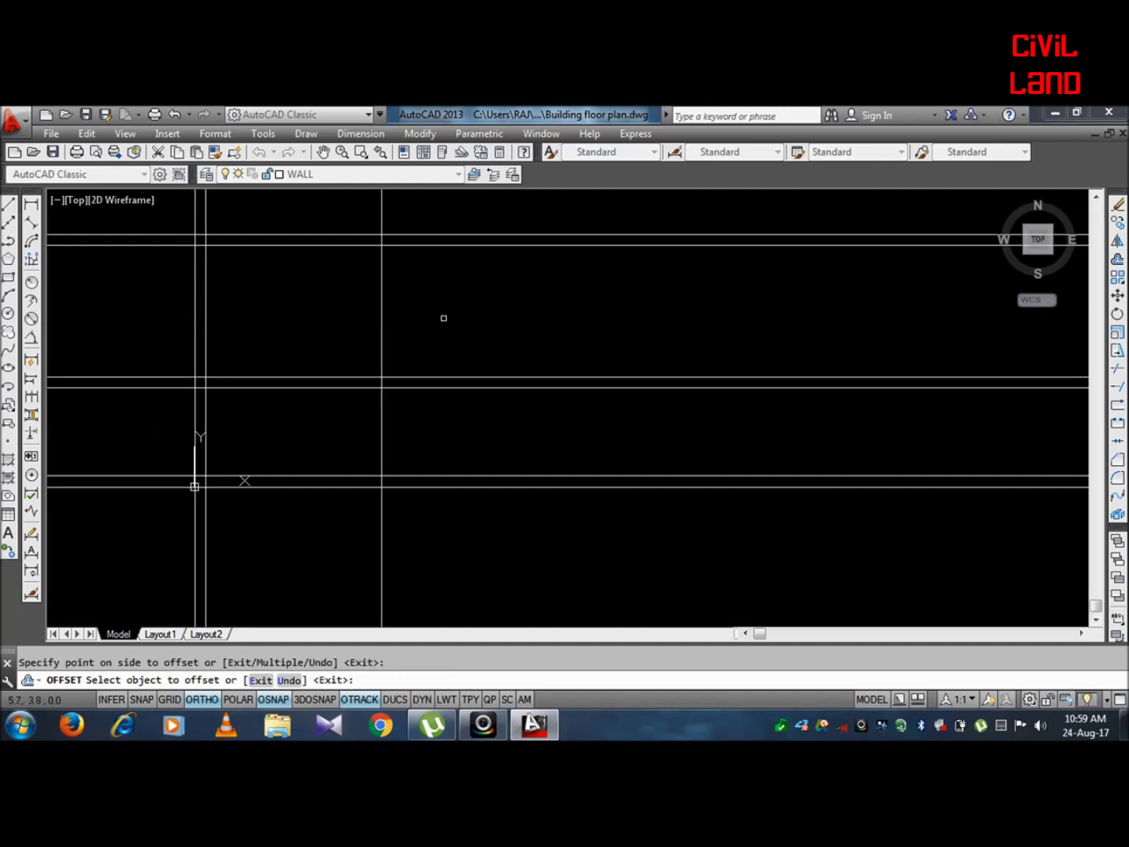
click(1120, 263)
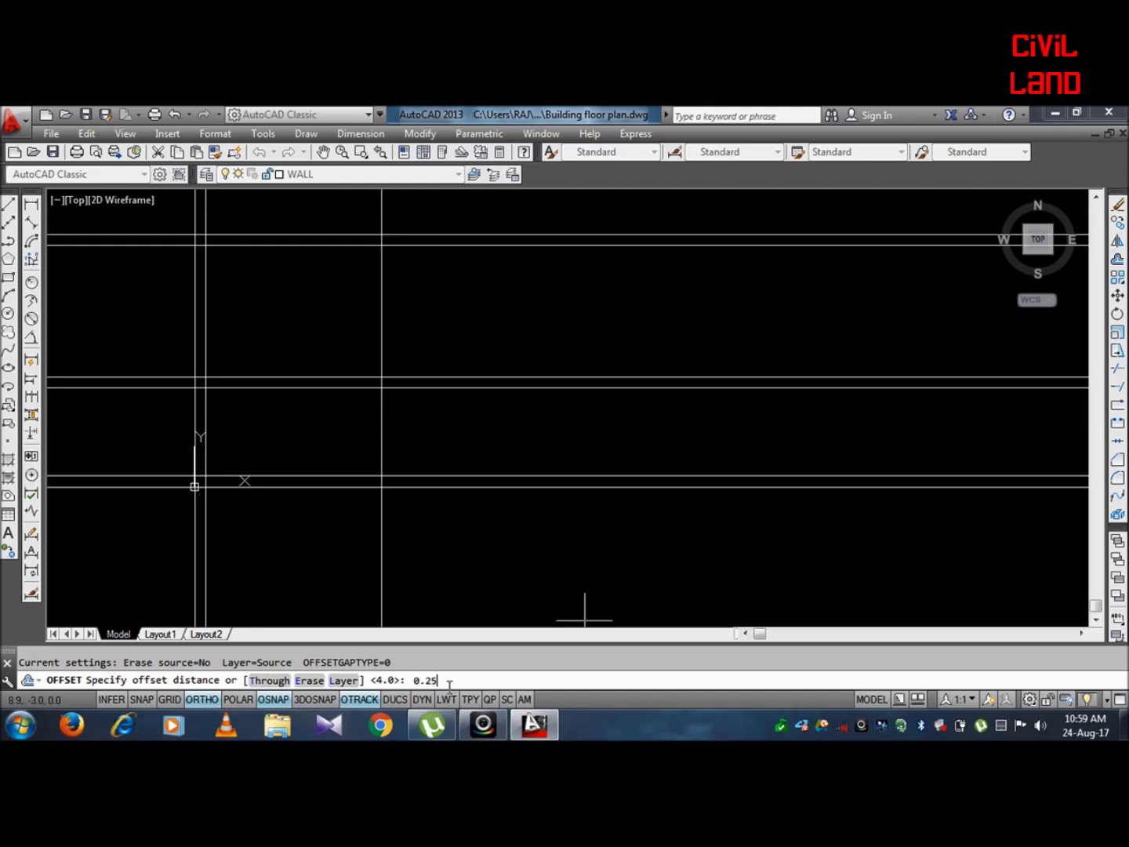
text(5)
key(Return)
click(383, 315)
click(470, 314)
Step: Offset another vertical line 4 units further right, undoing an accidental extra copy
click(1118, 259)
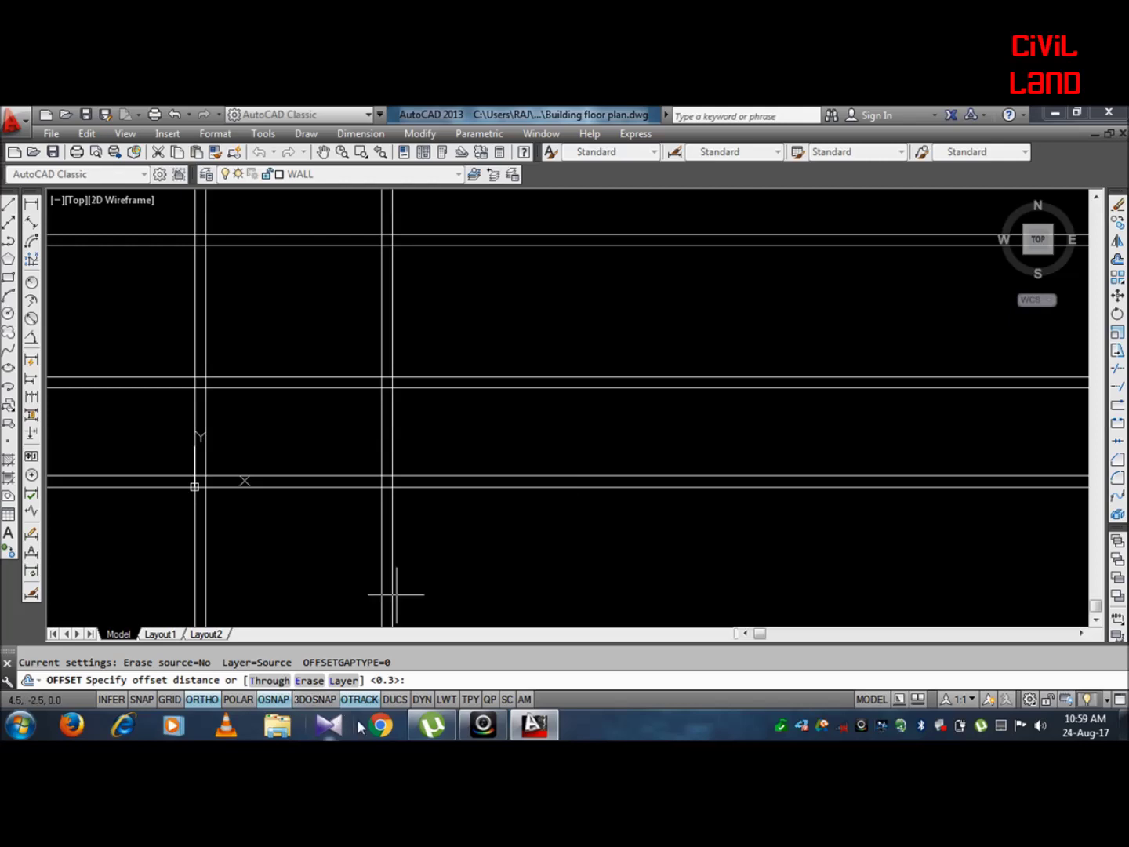
text(4)
key(Return)
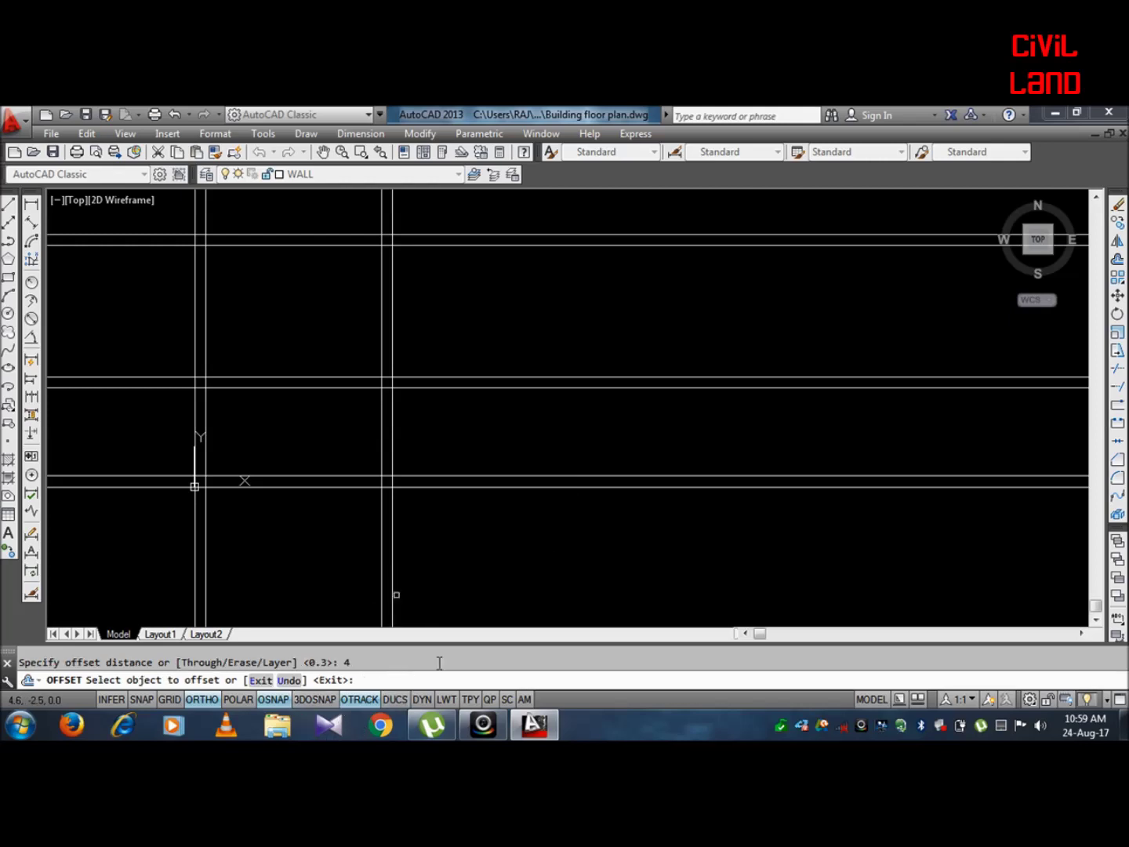
click(392, 321)
click(505, 308)
text(0.25)
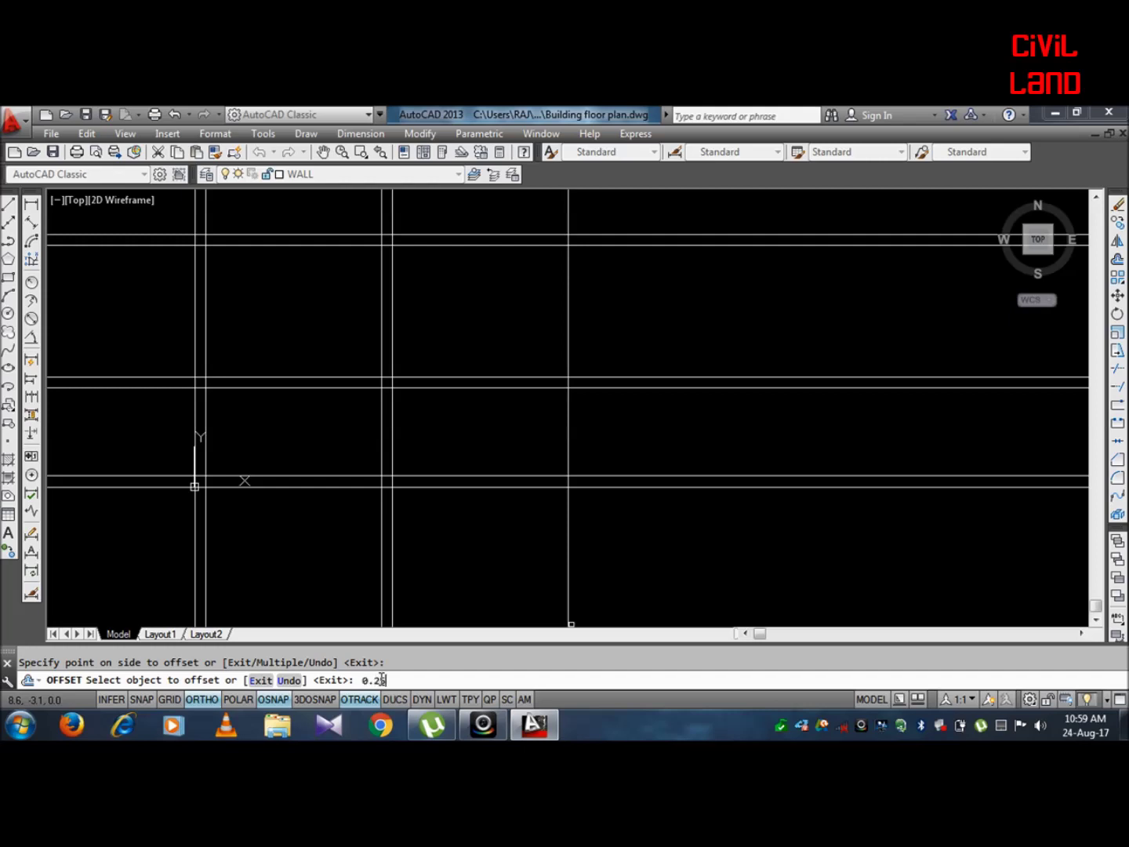
key(Return)
click(573, 299)
click(617, 299)
click(288, 681)
key(Escape)
text(o)
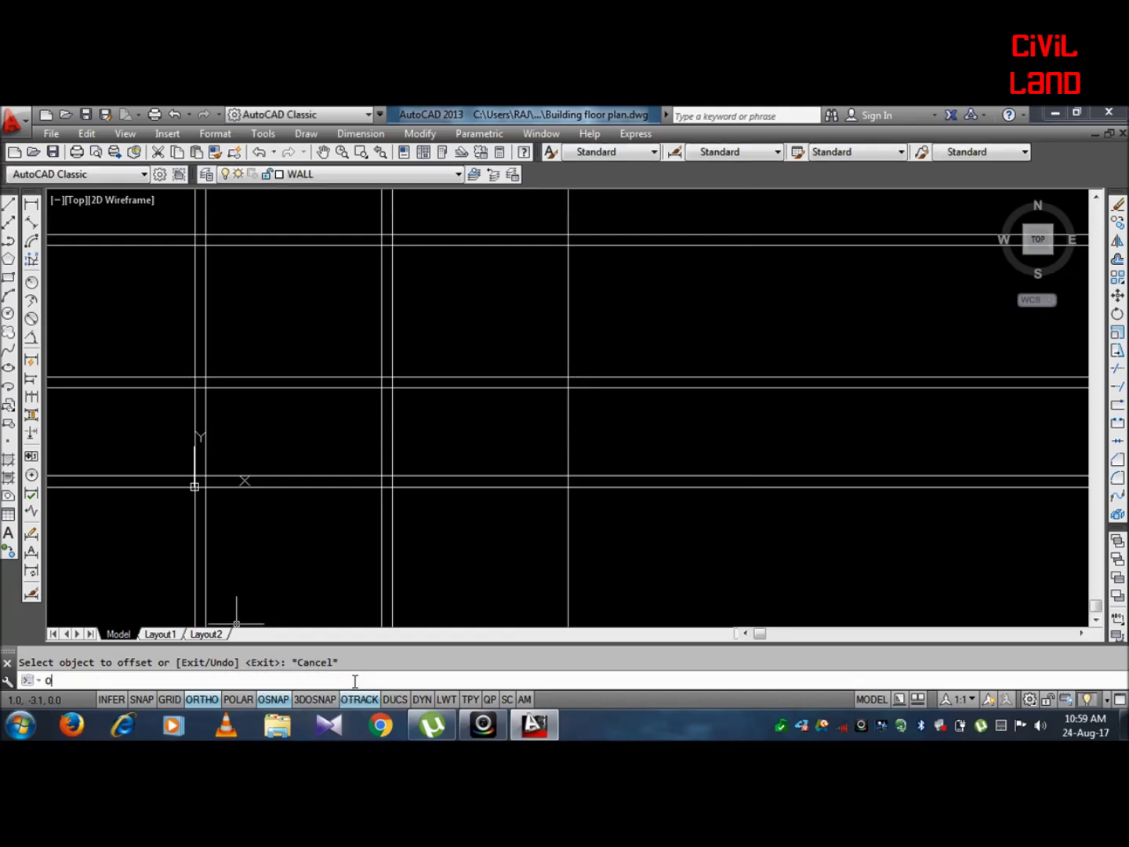
Step: Double the rightmost vertical line with a 0.25 offset and quick-save the drawing
key(Return)
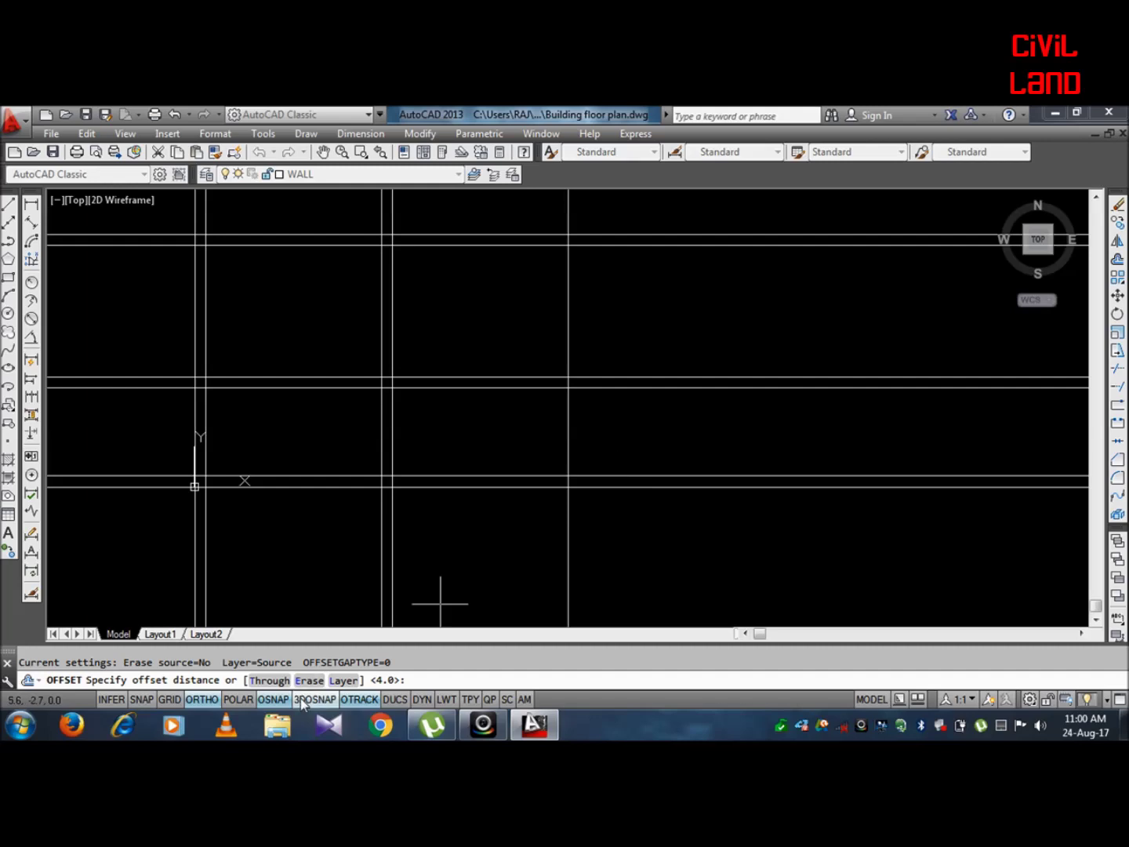
text(0.25)
key(Return)
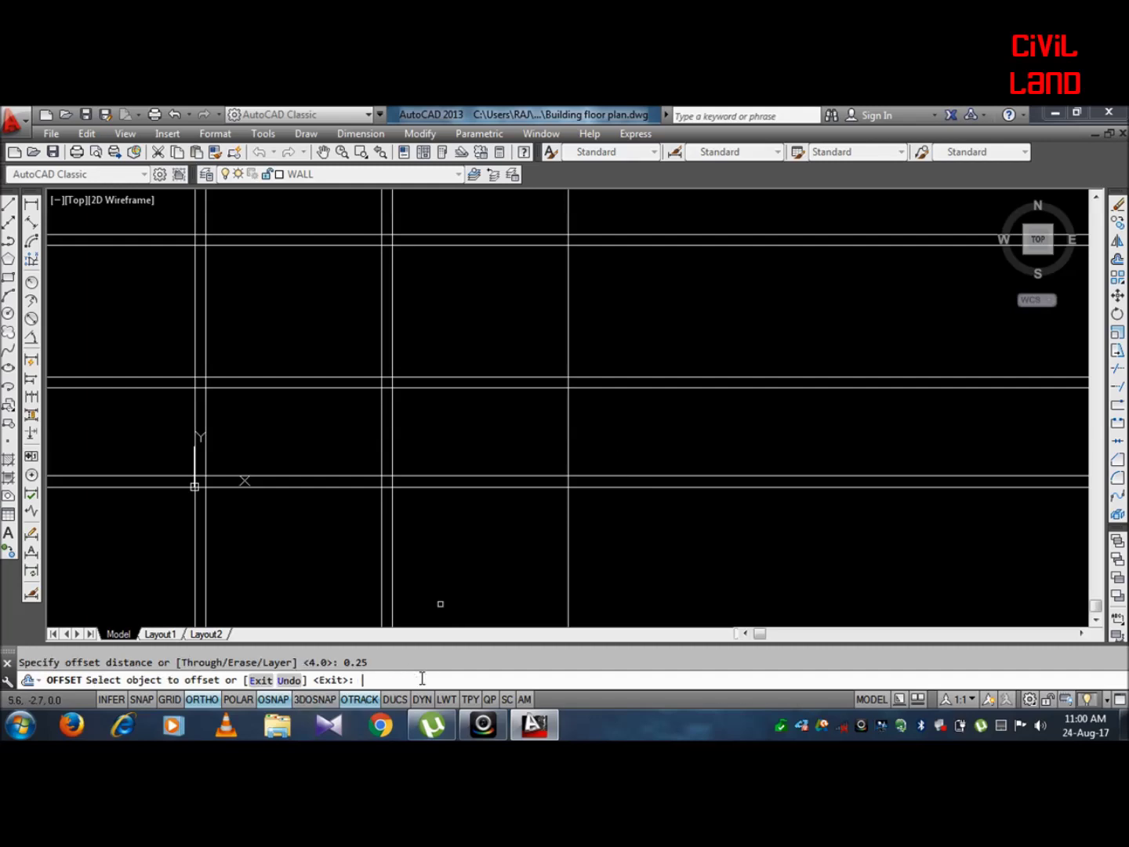
click(570, 295)
click(675, 295)
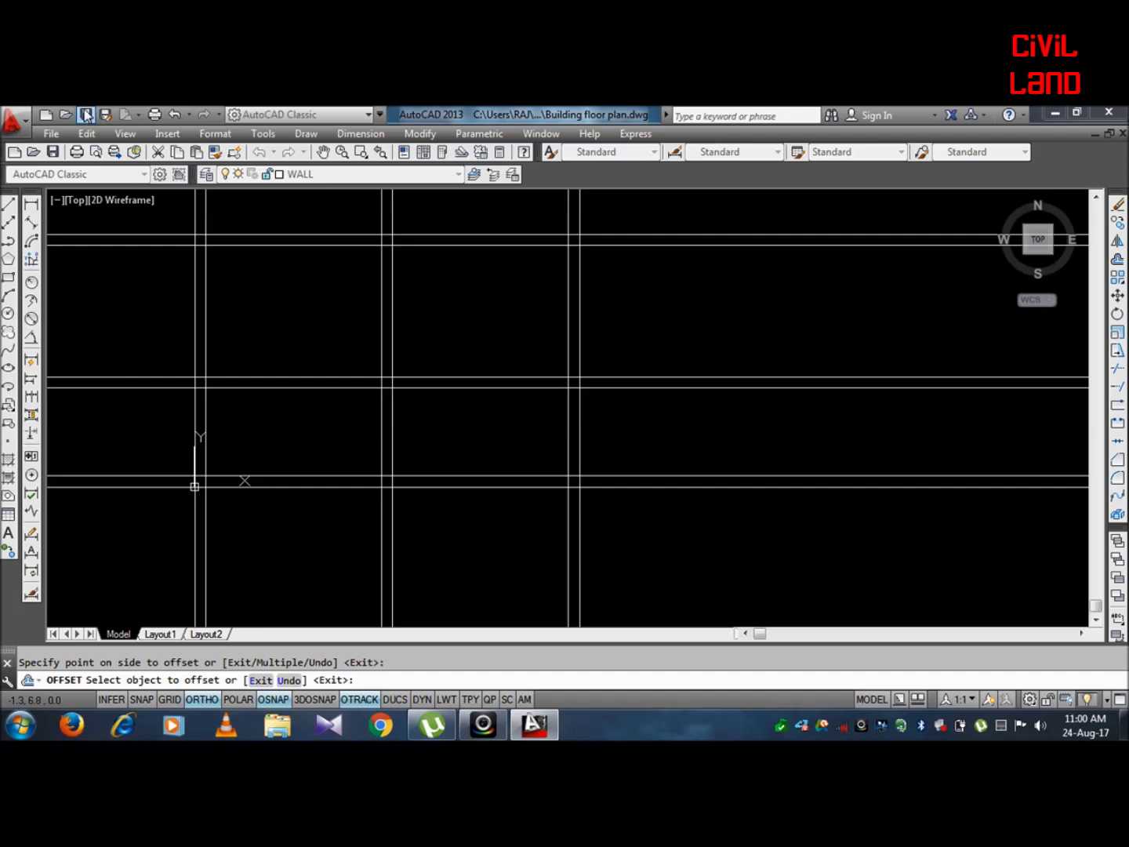
key(ctrl+s)
scroll(248, 443, down, 2)
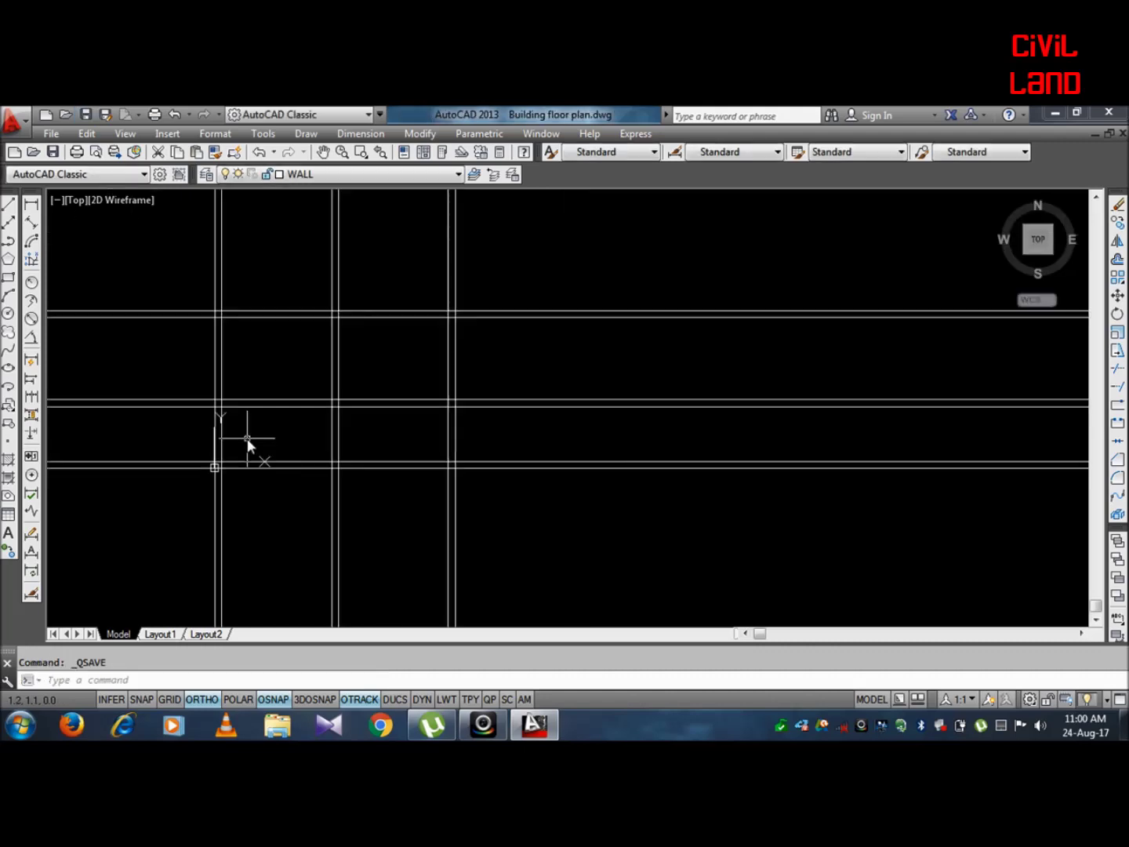
Step: Trim the overhanging wall line ends left of and below the plan with TR
scroll(253, 421, up, 2)
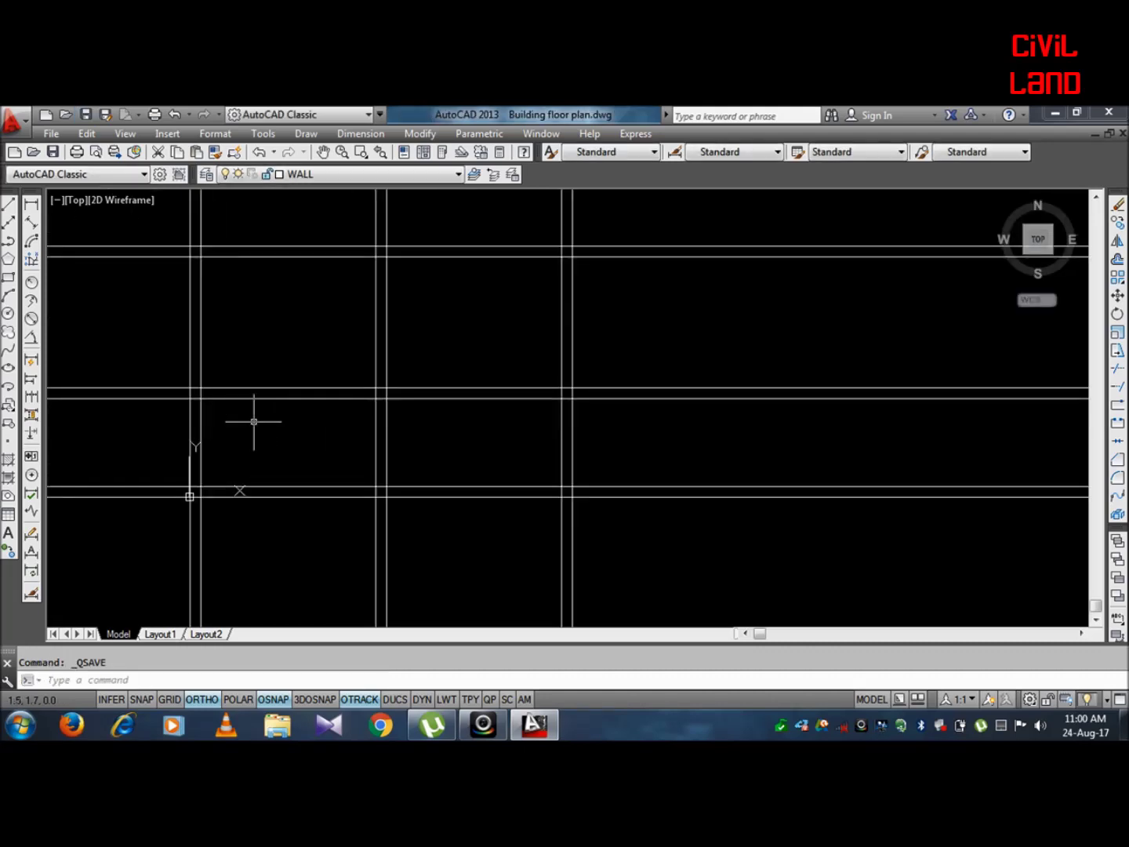
text(tr)
key(Return)
click(170, 219)
click(67, 515)
click(622, 552)
click(187, 589)
Step: Trim the overhangs above and right of the plan, leaving a closed four-room outline
click(627, 204)
click(174, 237)
click(749, 224)
click(621, 525)
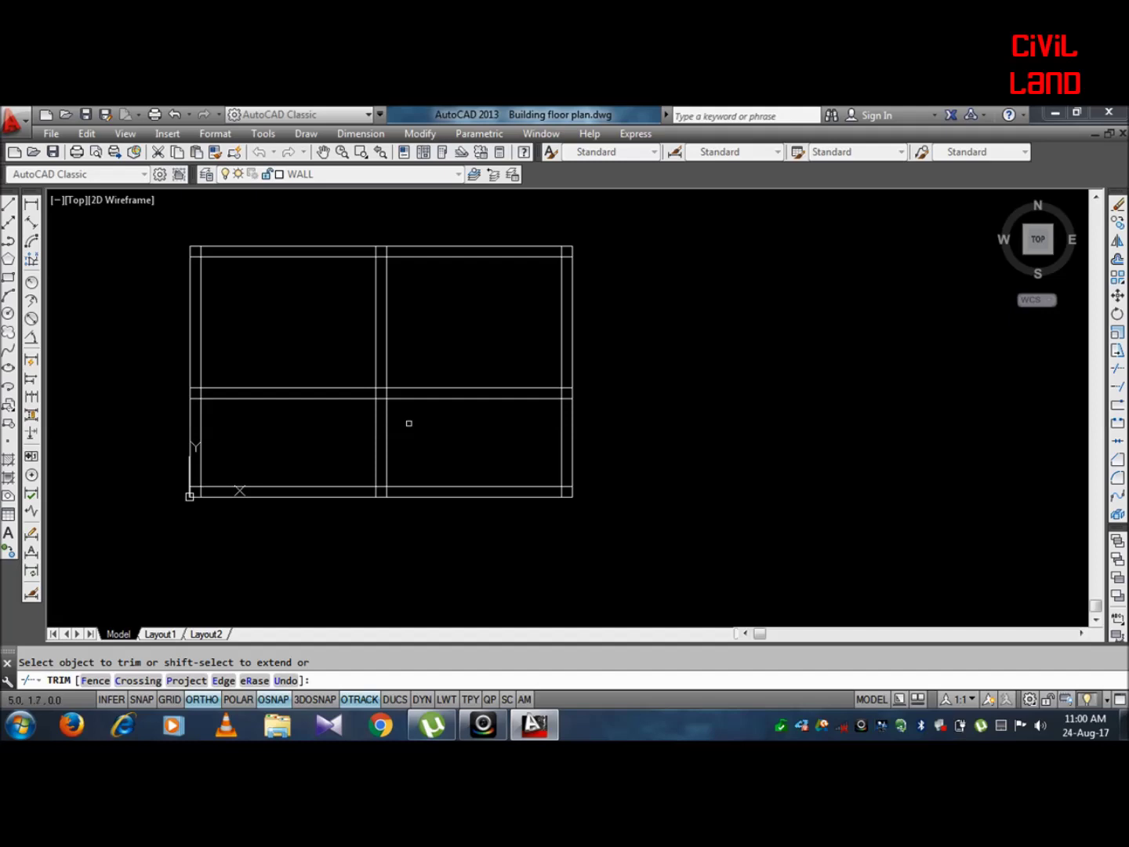
key(Escape)
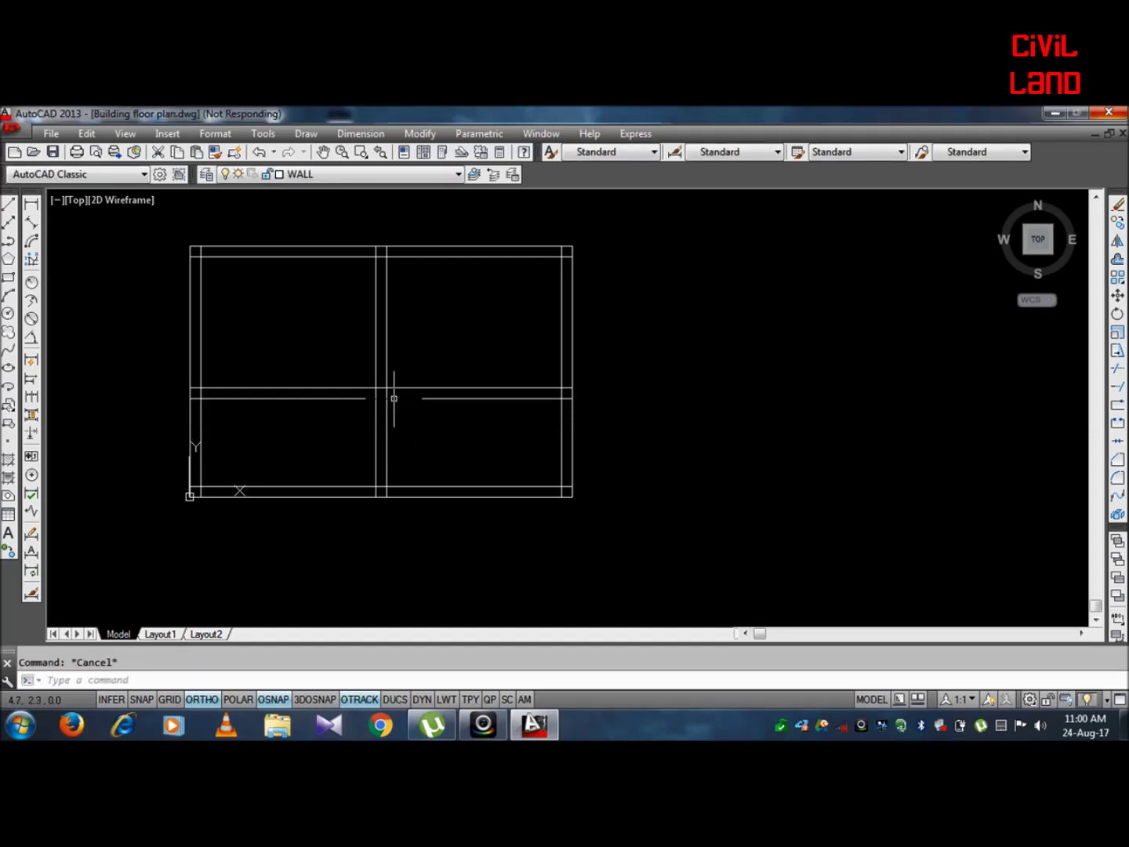
click(808, 240)
click(721, 363)
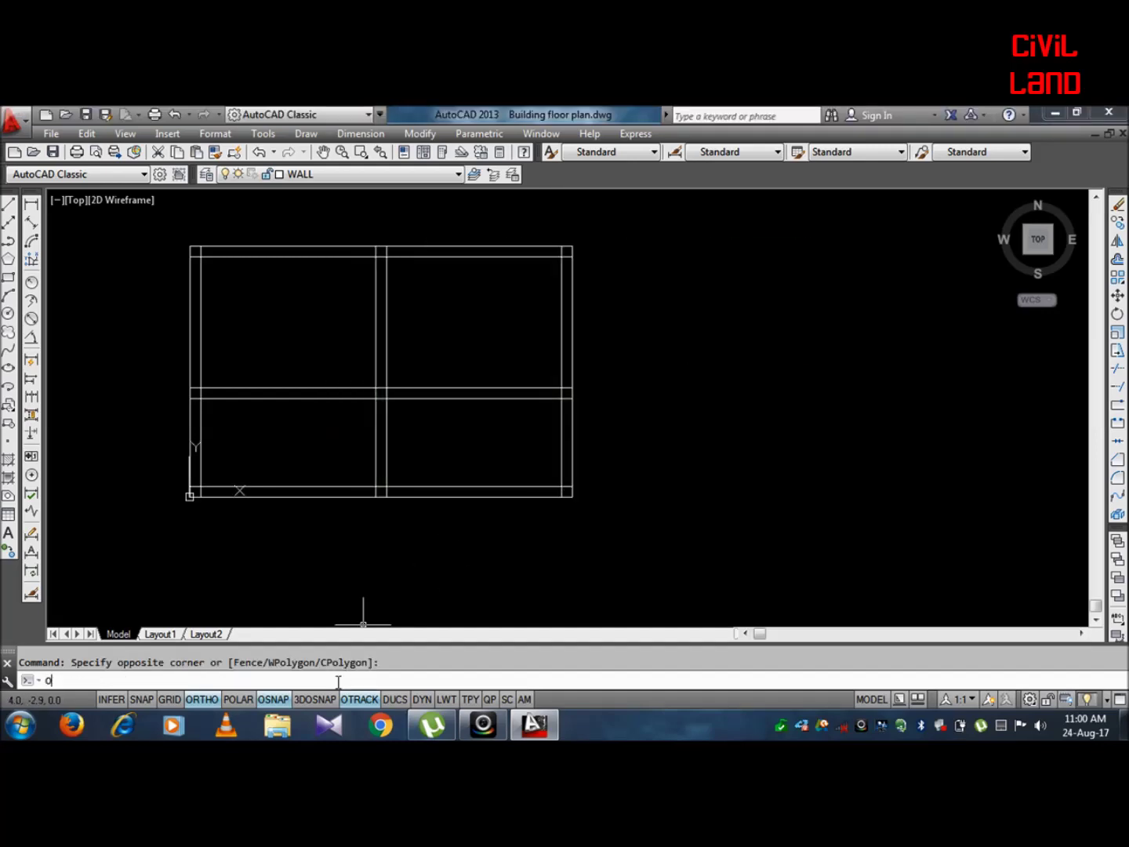
Step: Offset the central wall lines 2 units to the left and right
key(Return)
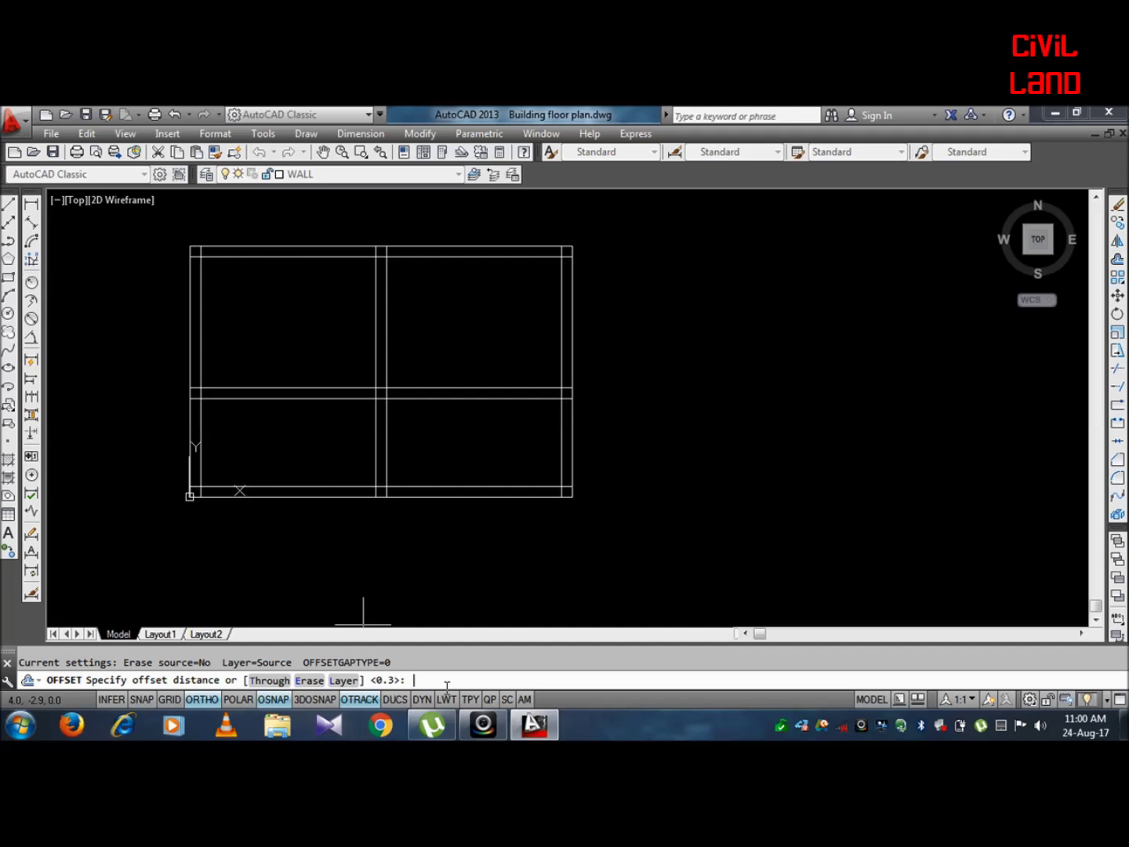
text(2)
key(Return)
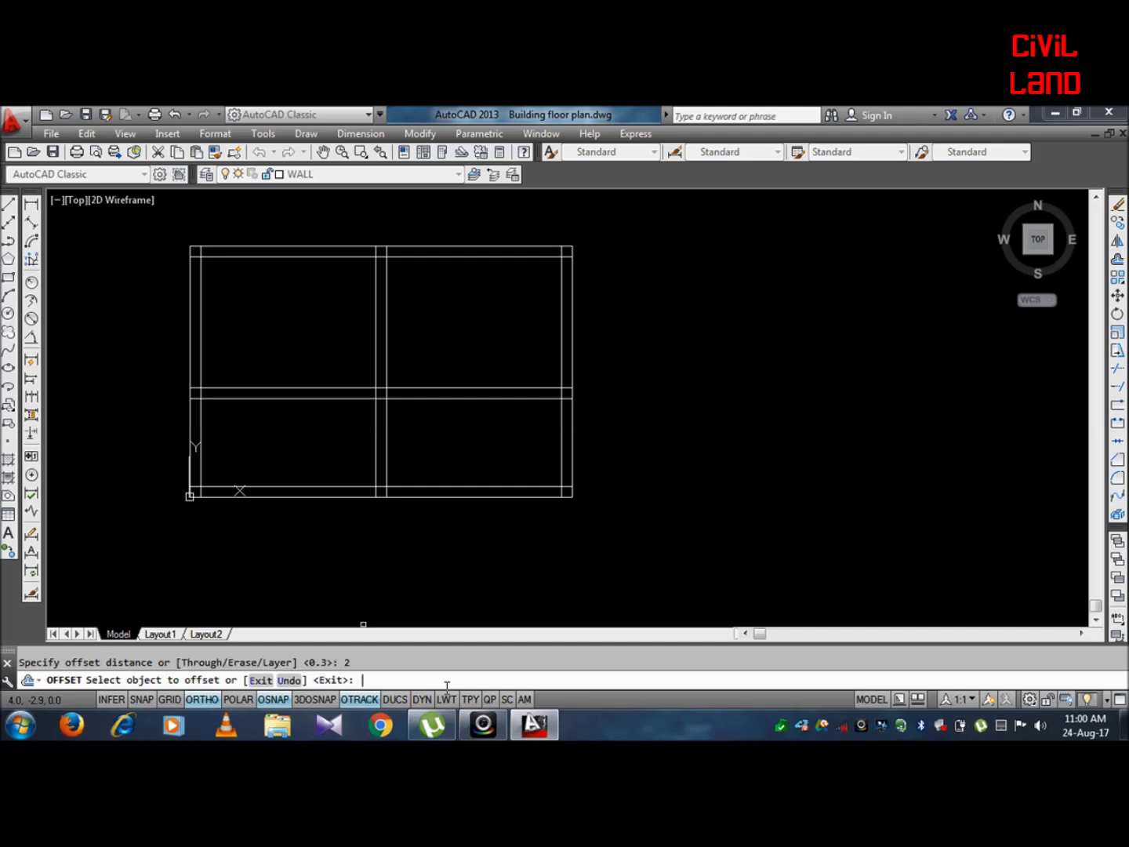
click(375, 426)
click(269, 449)
click(386, 442)
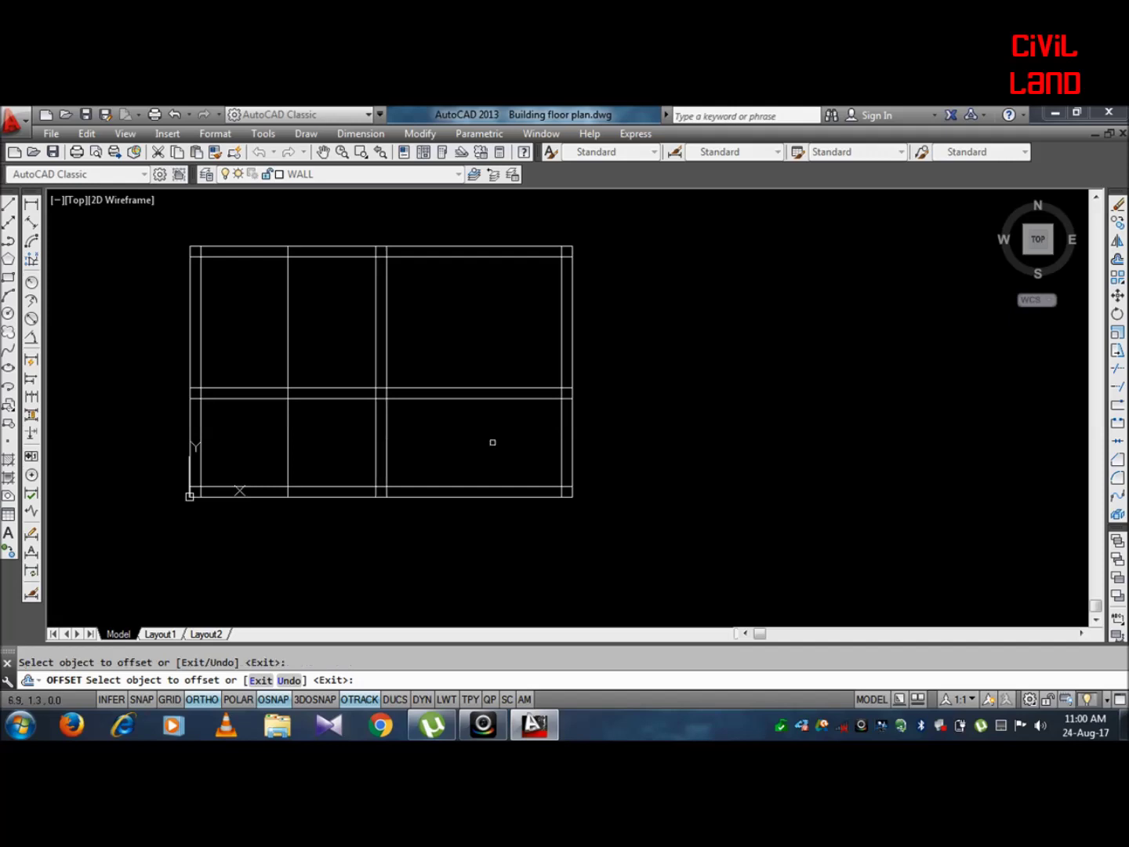
click(386, 439)
click(440, 433)
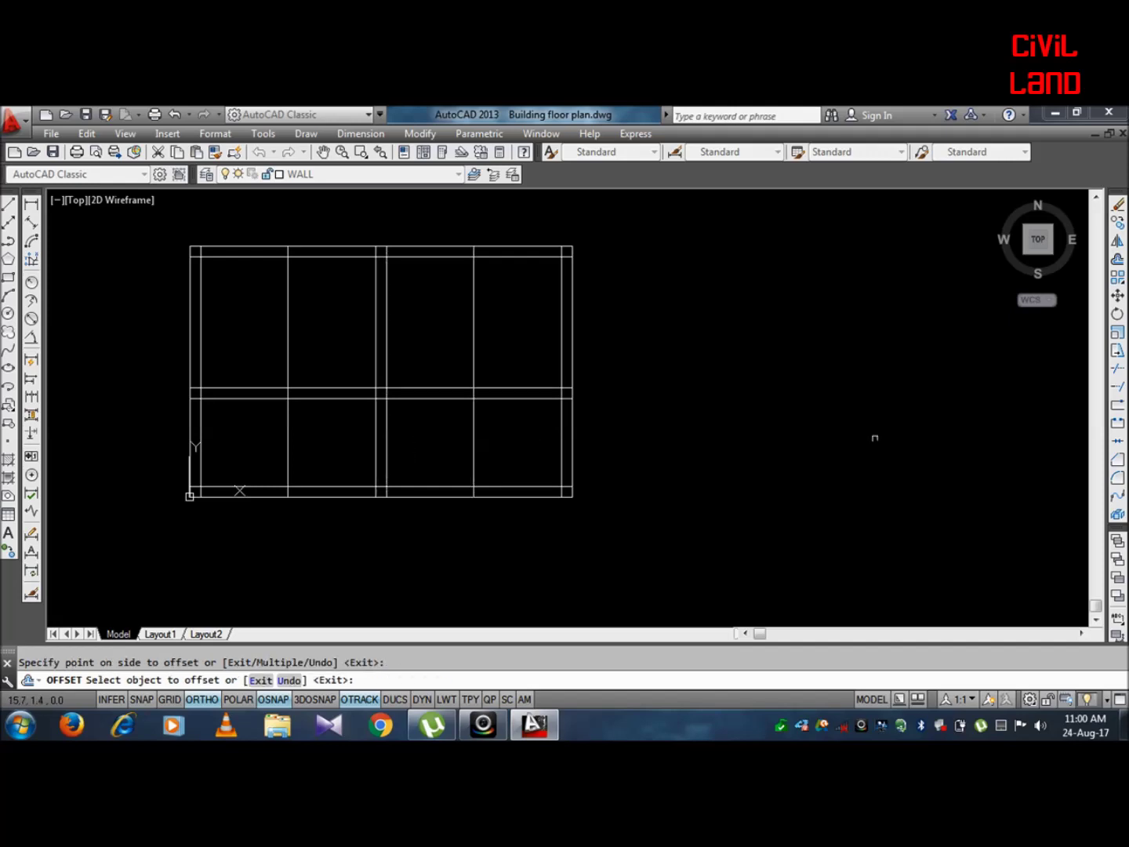
key(Escape)
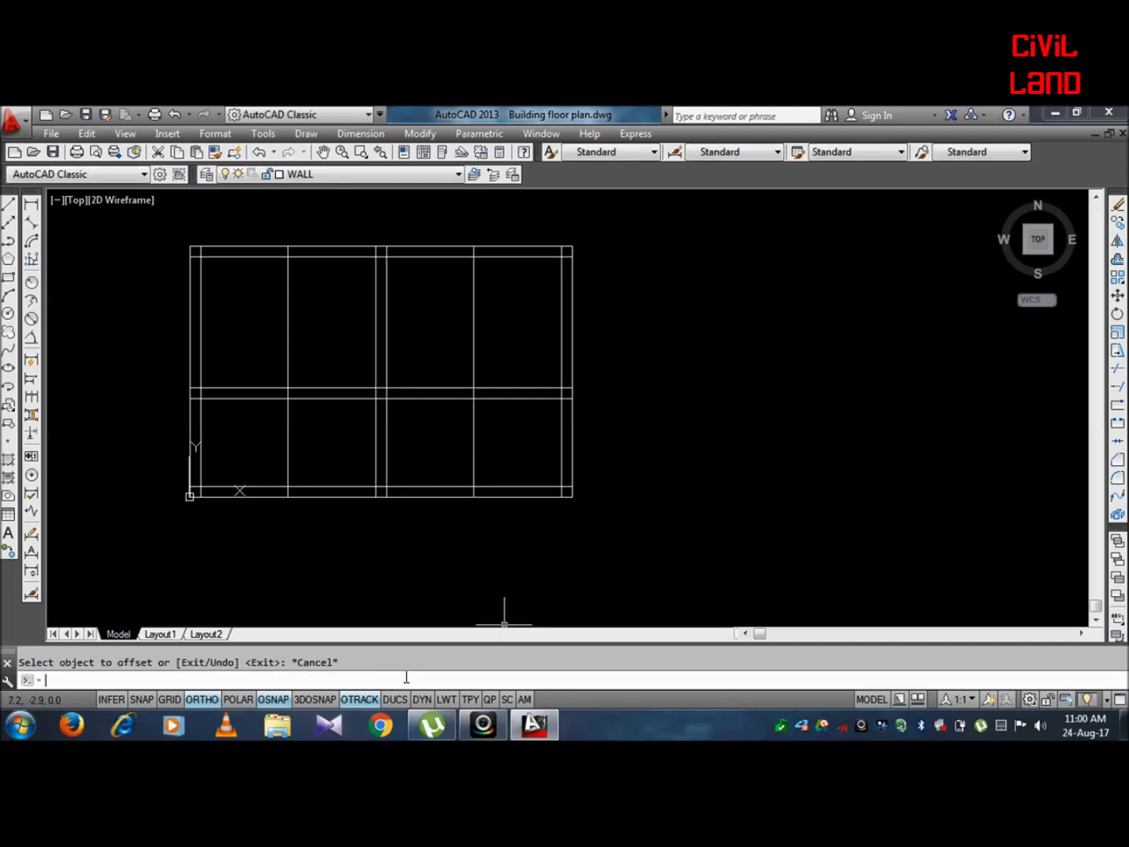
Step: Offset both new wall lines by 0.25 to give them wall thickness
text(o)
key(Return)
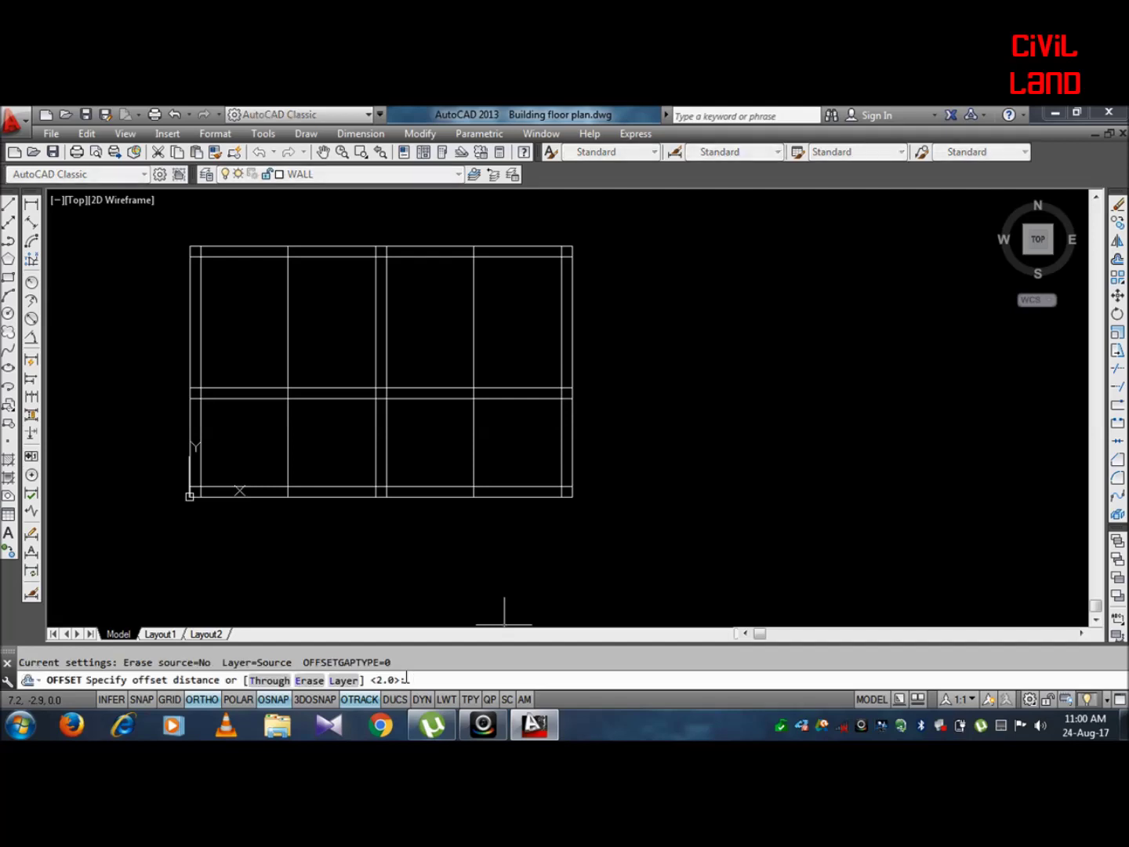
text(25)
key(Return)
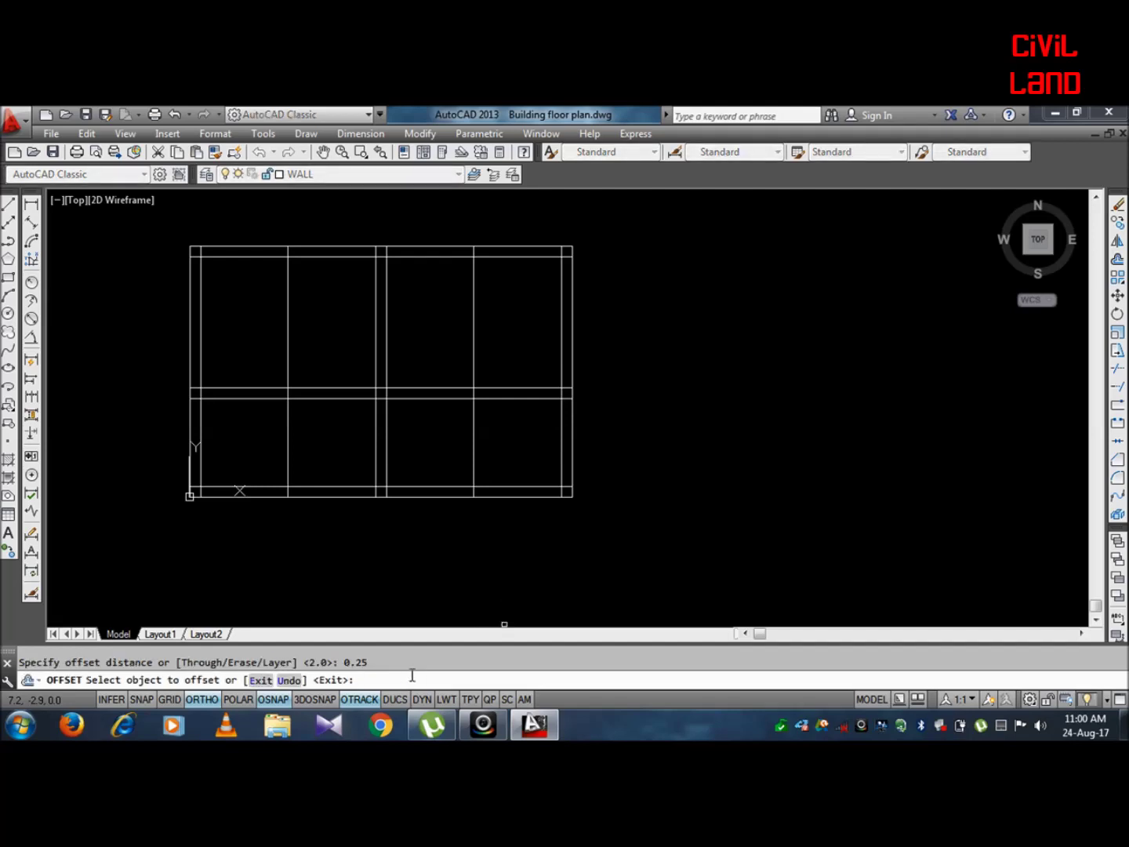
click(475, 436)
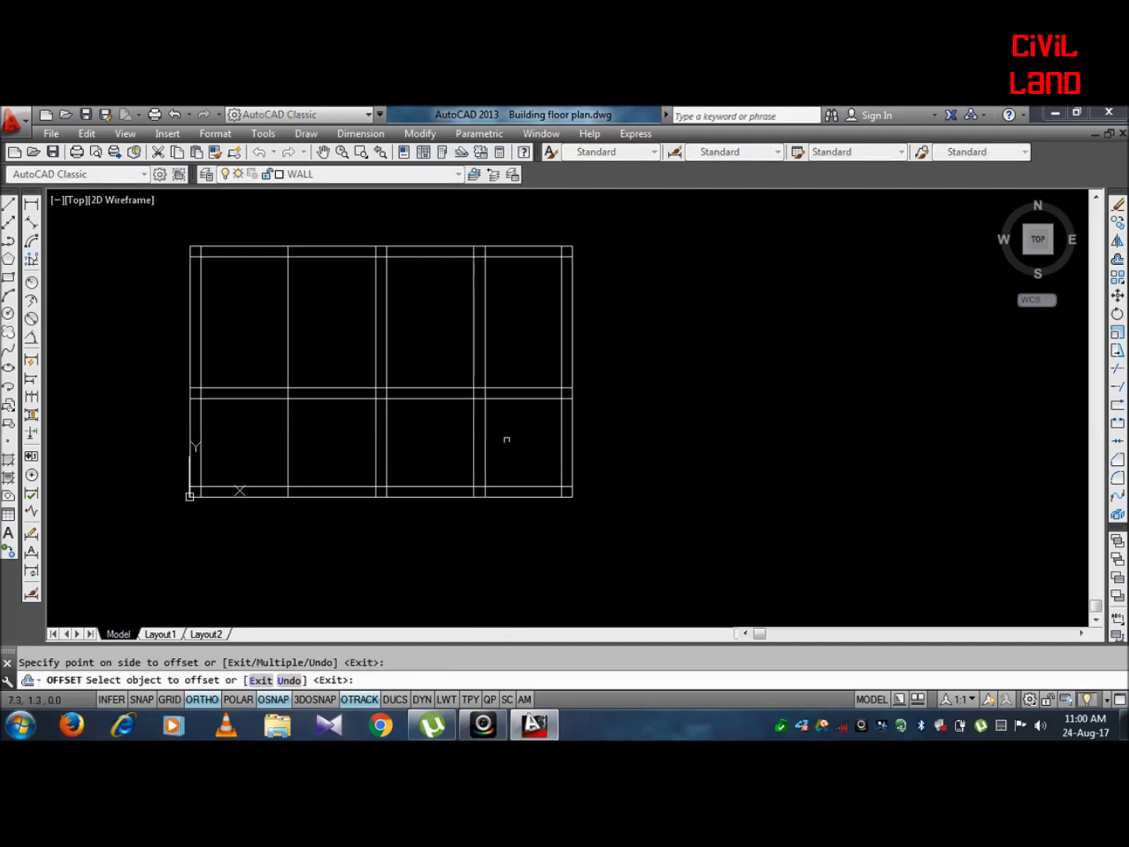
click(287, 441)
right_click(776, 312)
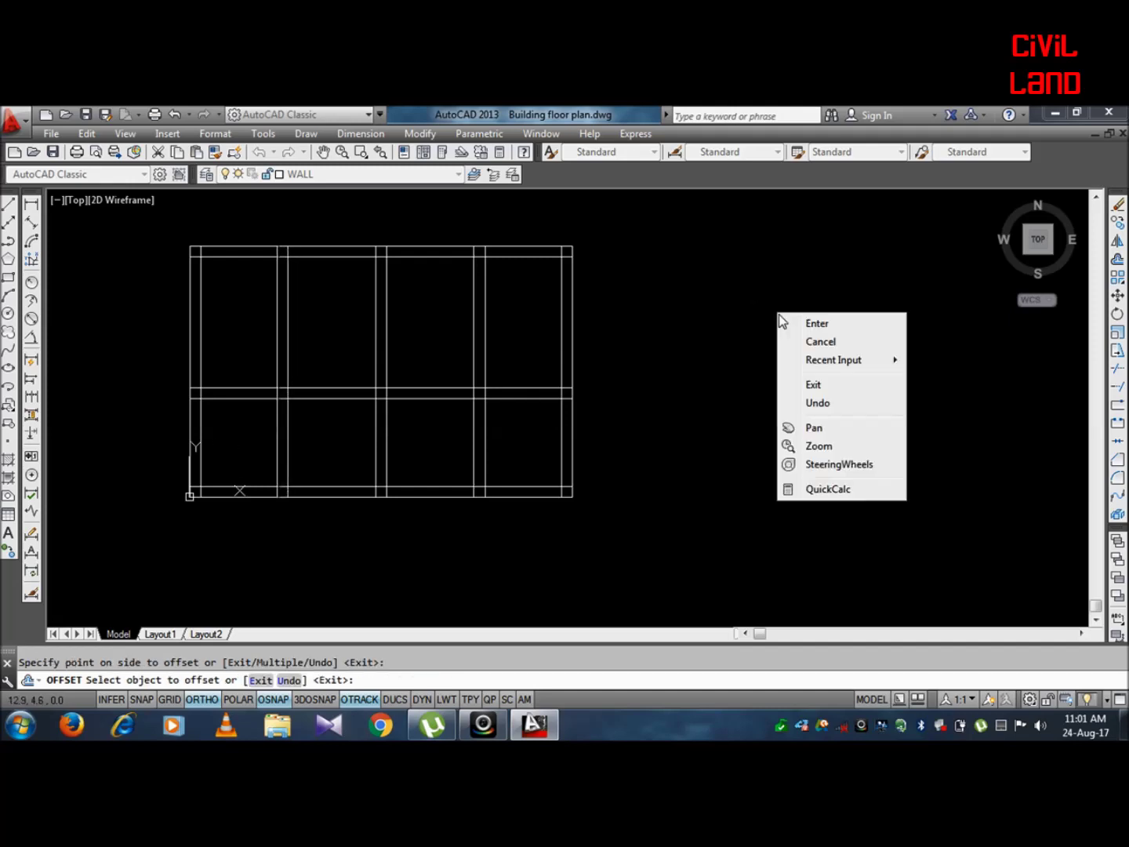
click(817, 322)
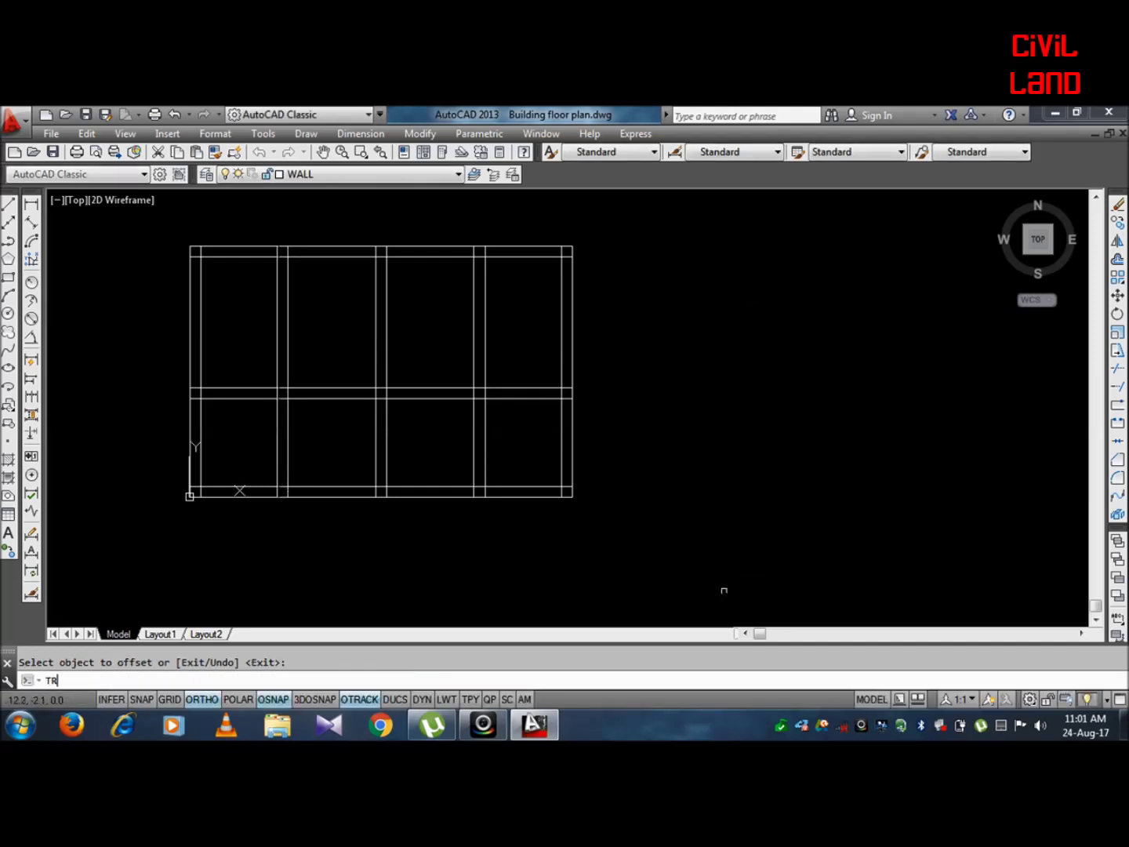
Step: Trim the wall lines in the lower-left and lower-right cells and between them
key(Return)
click(141, 470)
click(259, 577)
click(546, 450)
click(498, 532)
click(603, 417)
click(514, 491)
click(425, 415)
click(341, 478)
Step: Trim the upper-right and upper-middle vertical wall segments
click(510, 297)
click(437, 368)
click(316, 296)
click(252, 343)
key(Escape)
Step: Delete the leftover short lines and wall stubs at the right and upper junctions
click(631, 448)
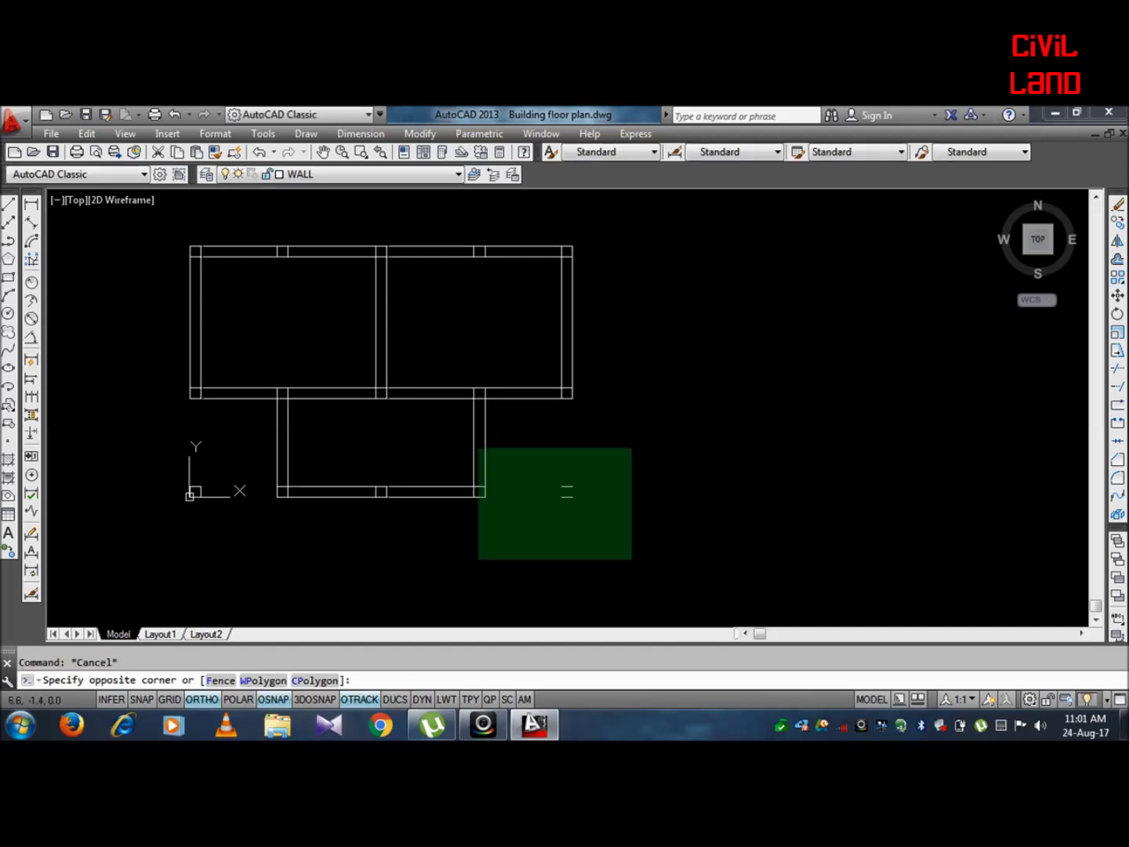
click(486, 569)
key(Delete)
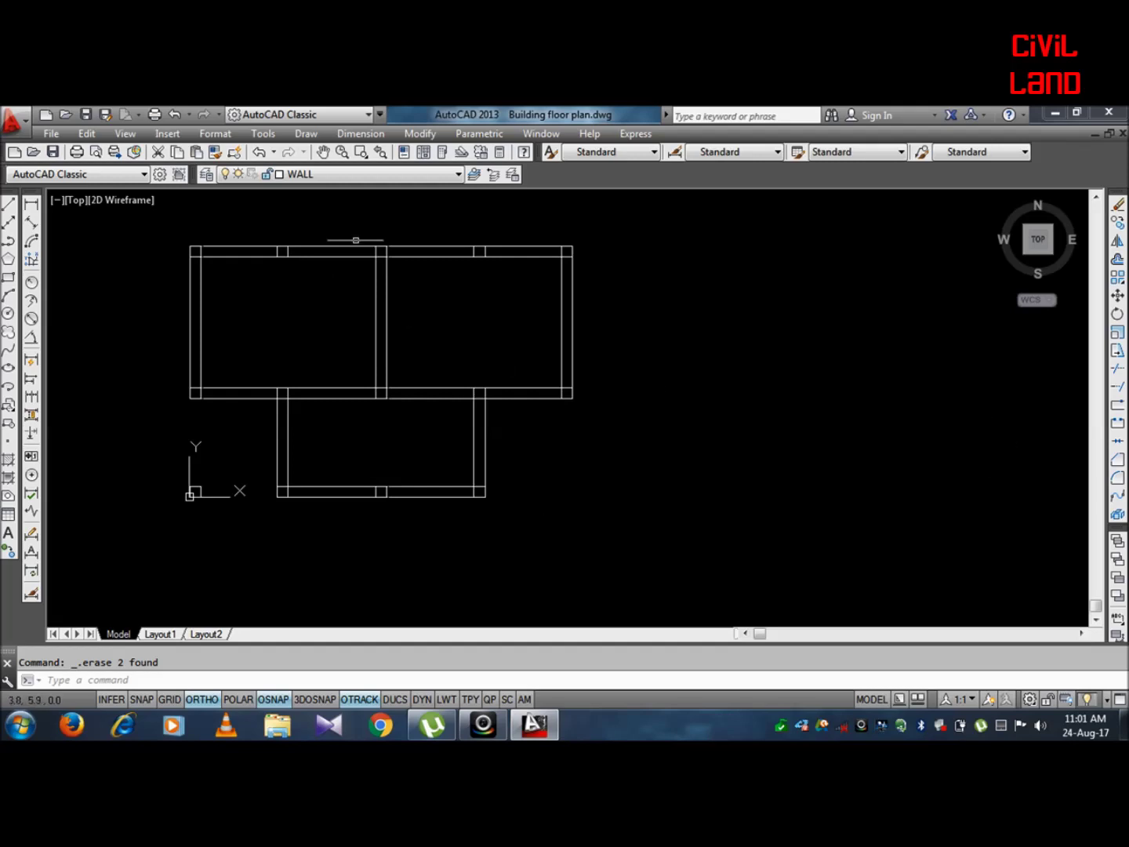
scroll(295, 247, up, 8)
click(287, 252)
click(135, 298)
scroll(244, 312, down, 5)
scroll(418, 307, up, 4)
click(499, 321)
click(386, 345)
key(Delete)
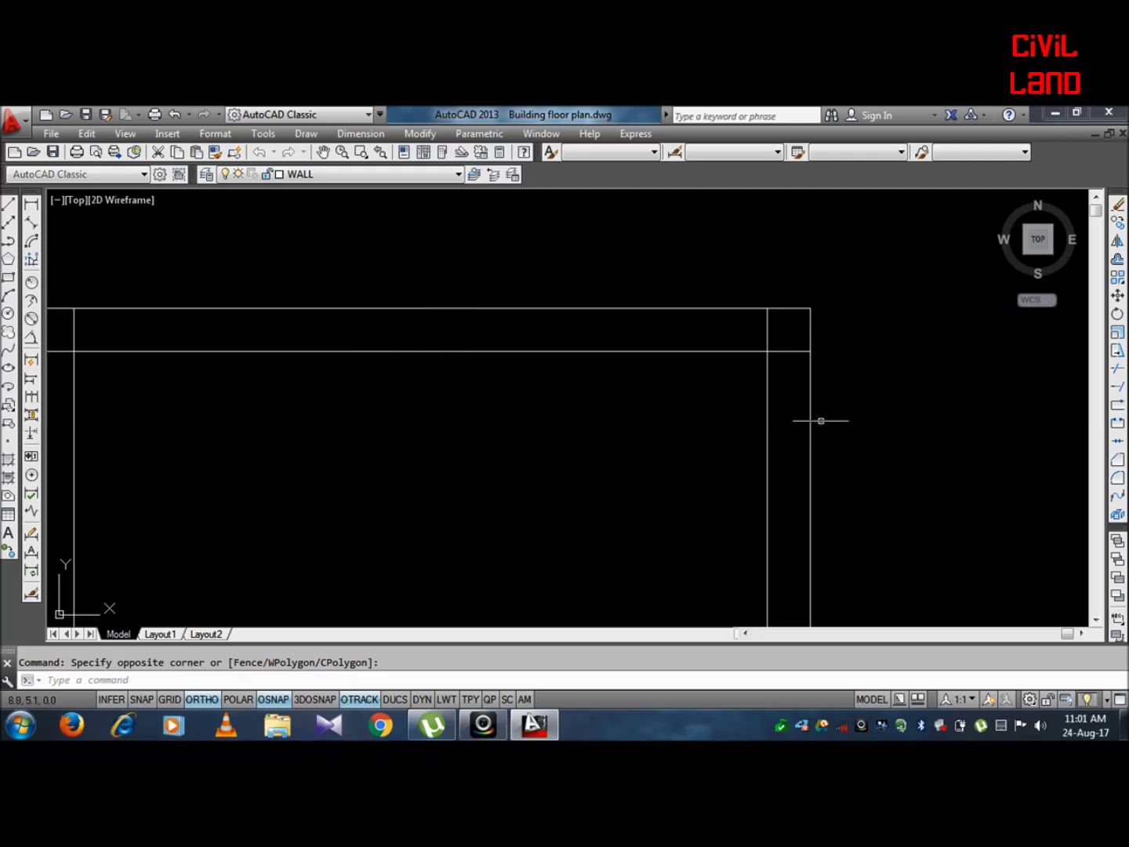
Step: Trim the remaining lines at the right wall junction and quick-save the drawing
scroll(542, 472, down, 4)
scroll(508, 408, up, 3)
scroll(508, 408, down, 4)
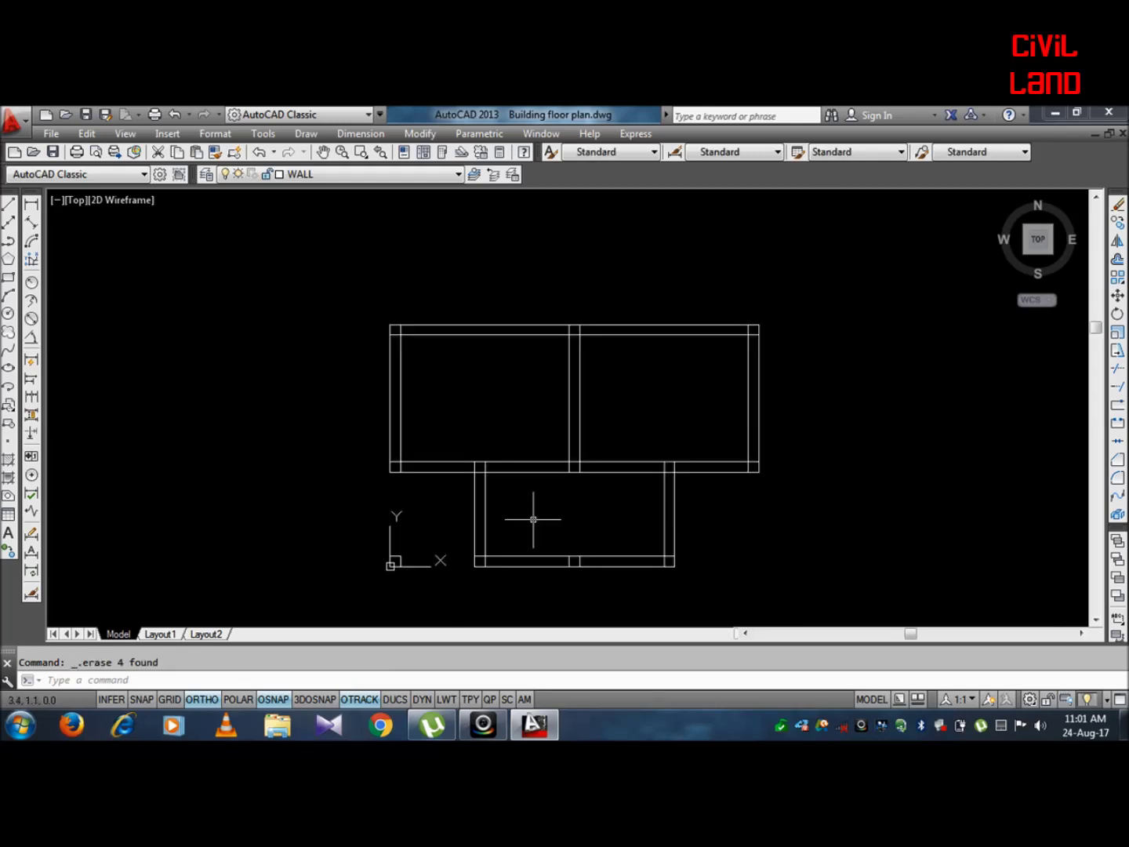
scroll(533, 518, up, 4)
text(TR)
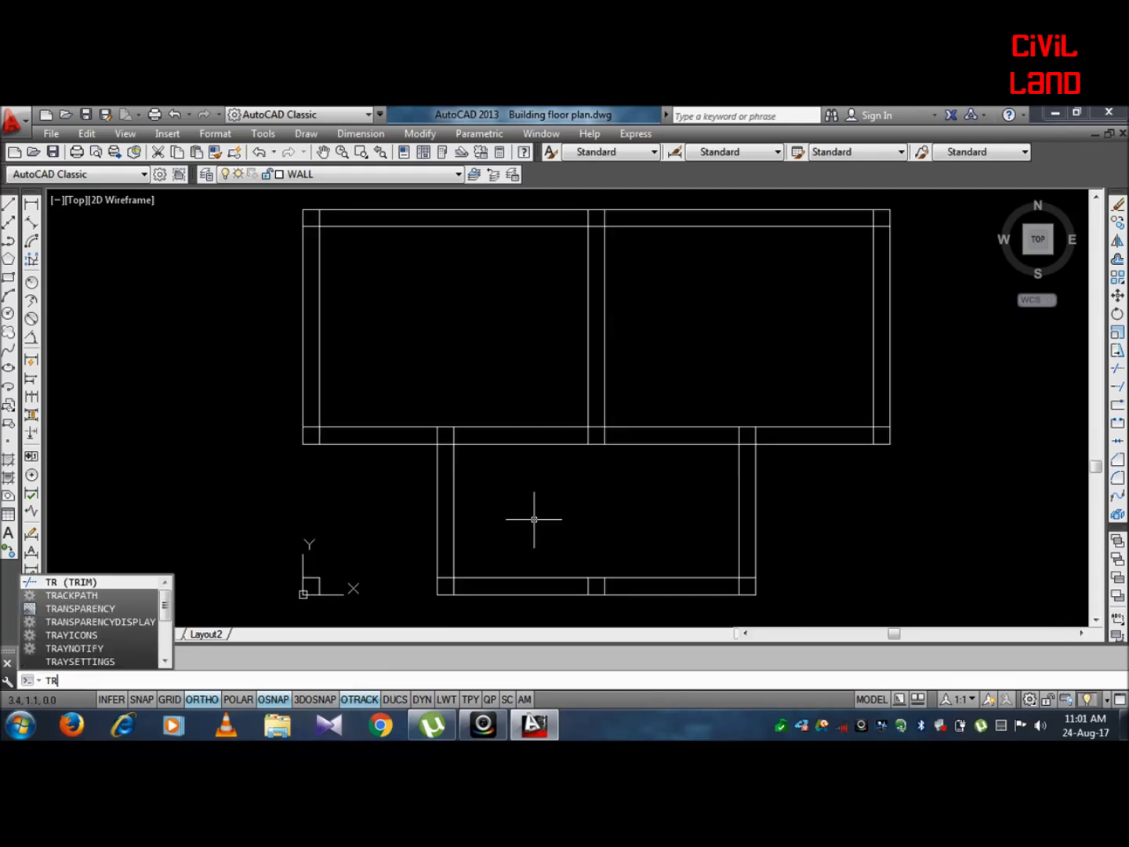
key(Return)
scroll(467, 447, up, 3)
click(442, 417)
click(384, 432)
scroll(717, 427, down, 3)
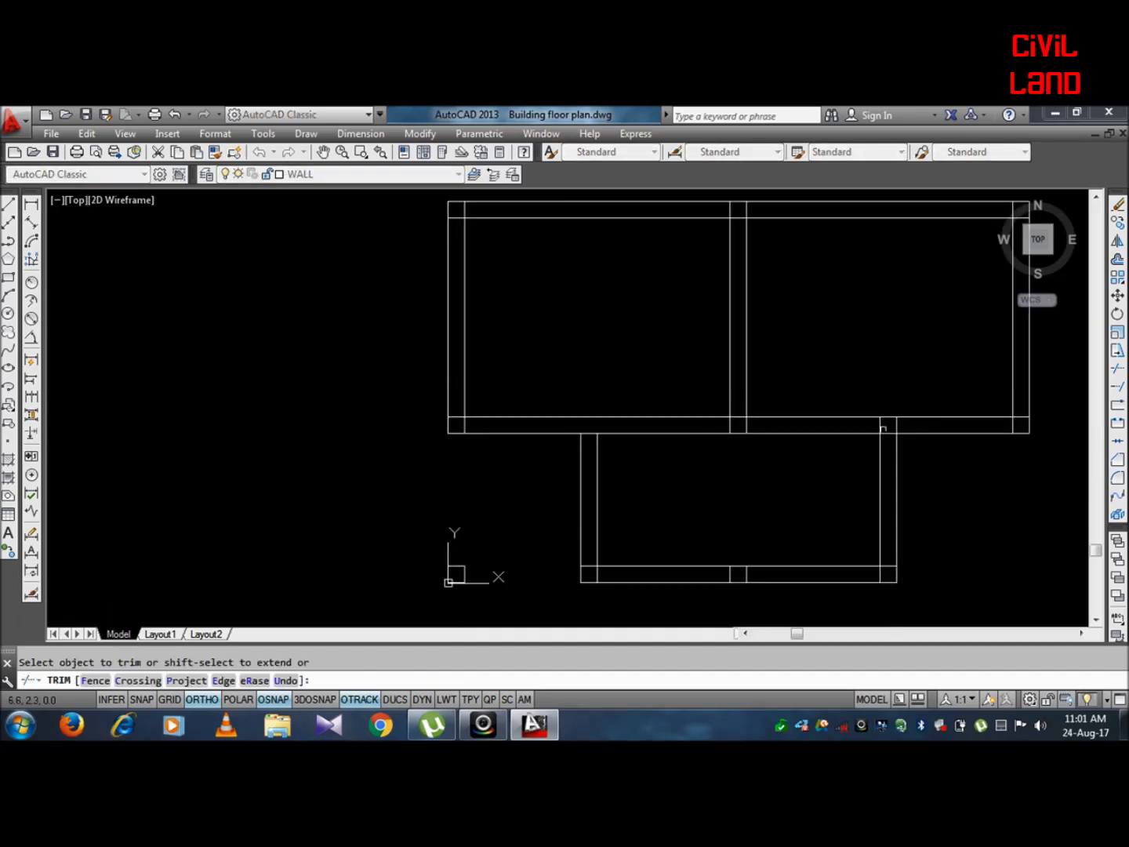
scroll(882, 427, up, 2)
click(886, 427)
click(807, 429)
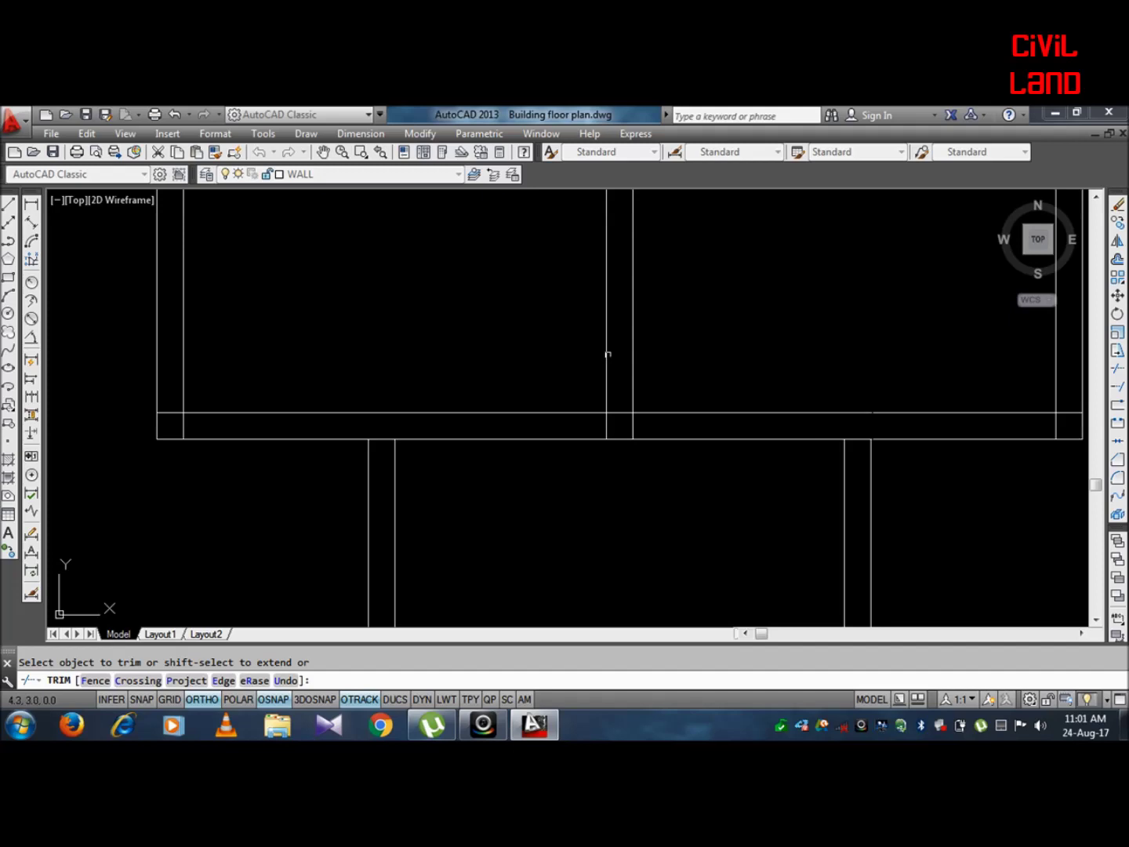
scroll(607, 354, down, 5)
scroll(558, 382, up, 4)
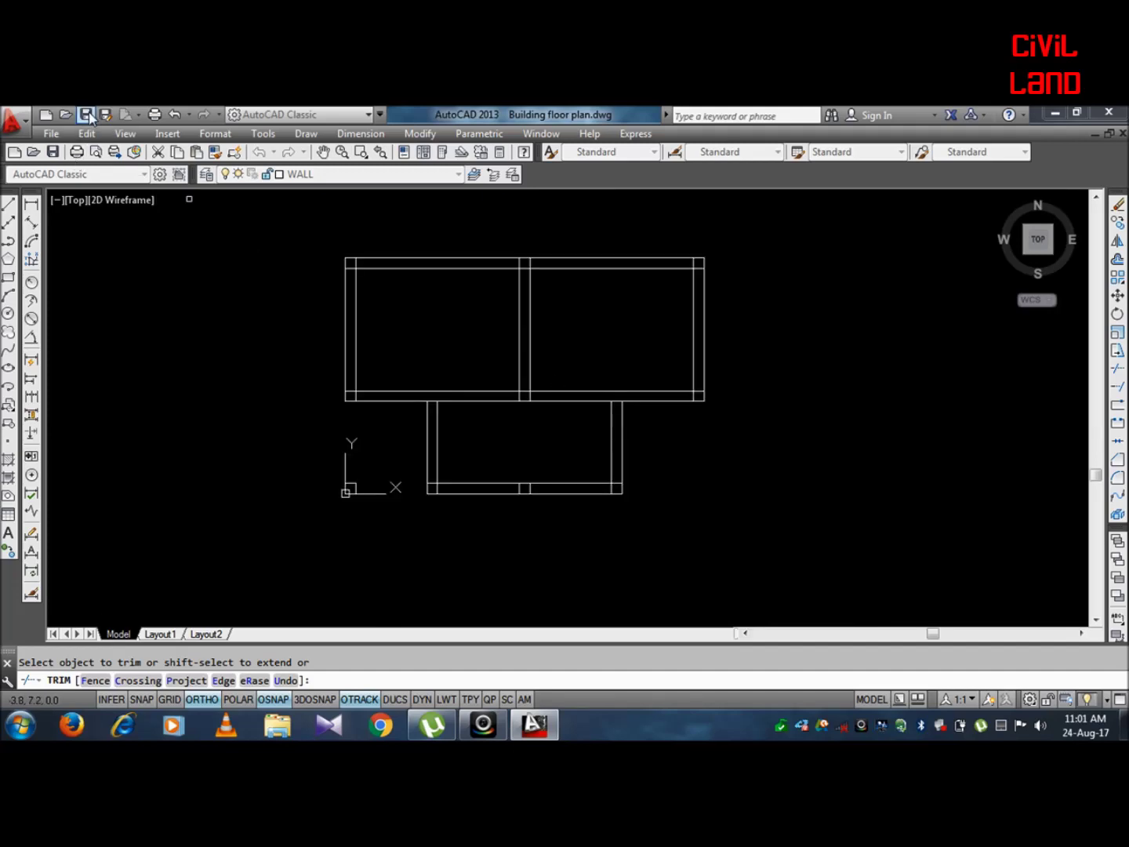
key(ctrl+s)
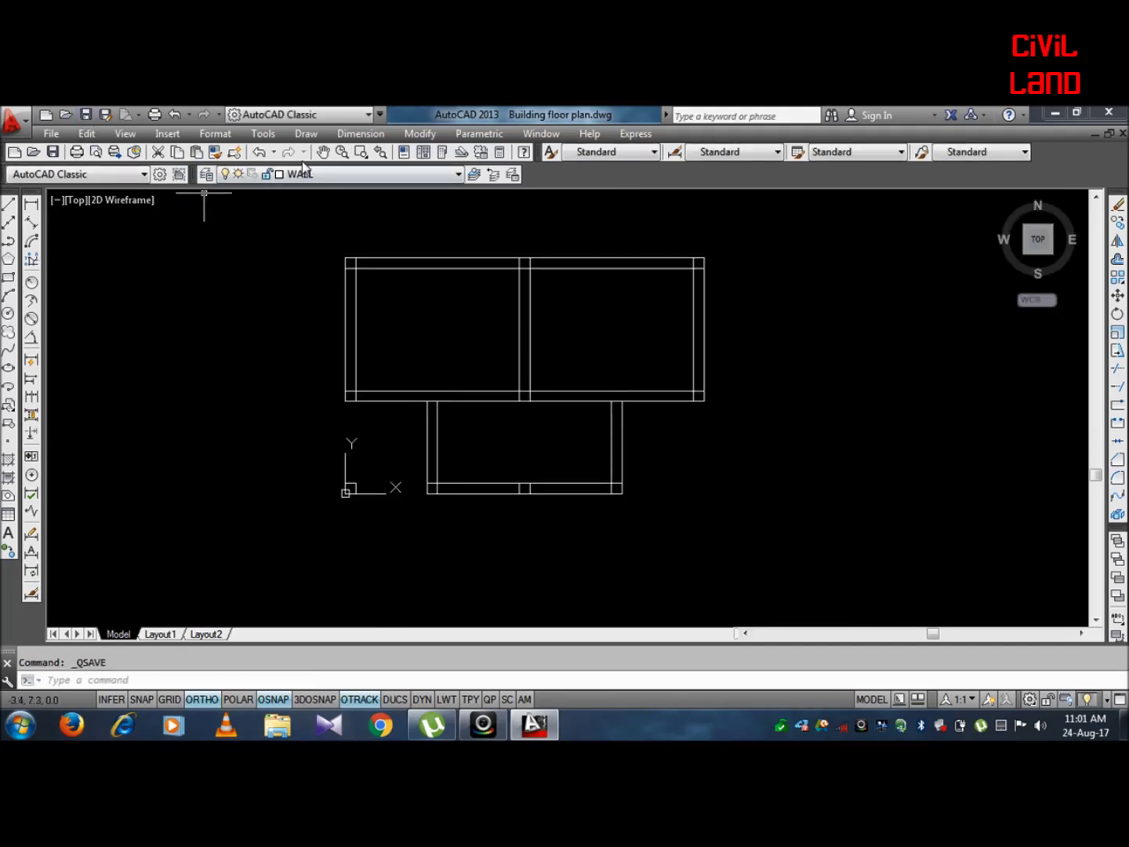
Step: On the COLUMN & HATCH layer, draw a square column at the top-left wall corner
click(301, 174)
click(298, 219)
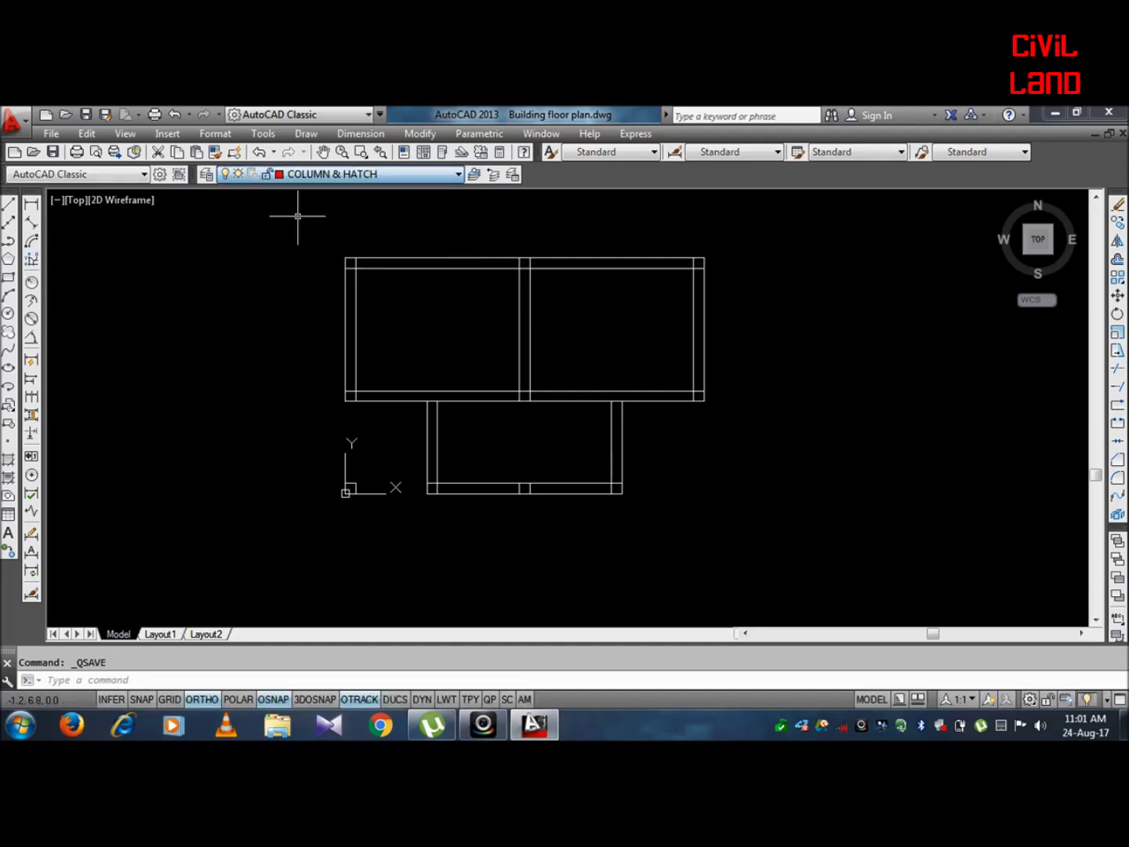
click(7, 277)
scroll(376, 247, up, 4)
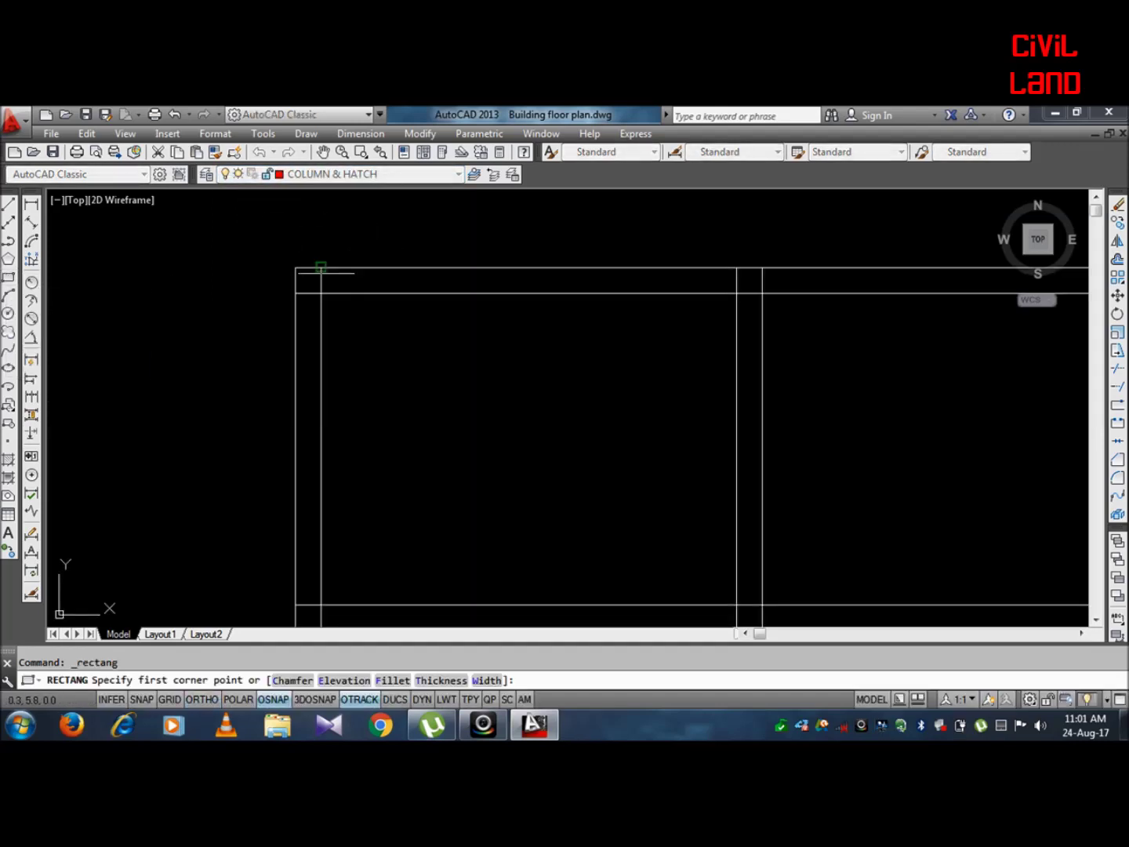
click(296, 293)
click(321, 268)
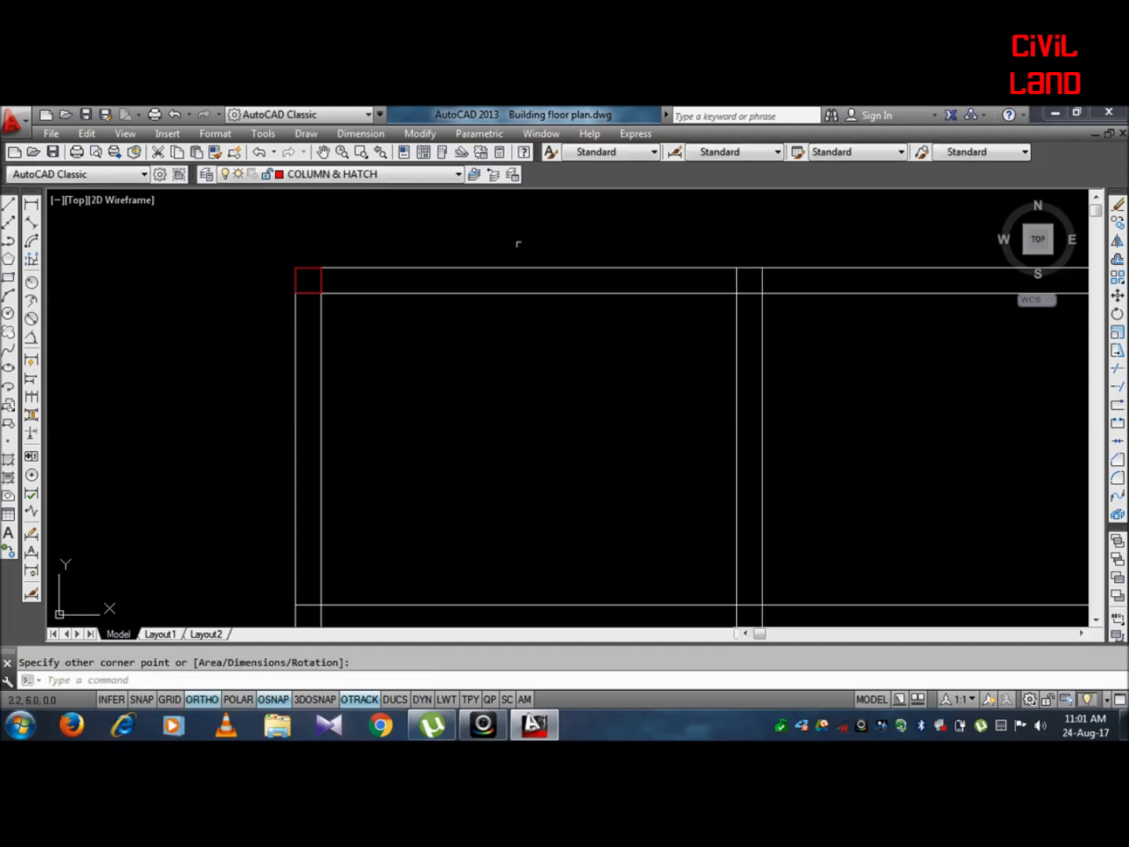
scroll(518, 244, down, 2)
Step: Start the Hatch command with H to bring up the hatch settings
click(145, 682)
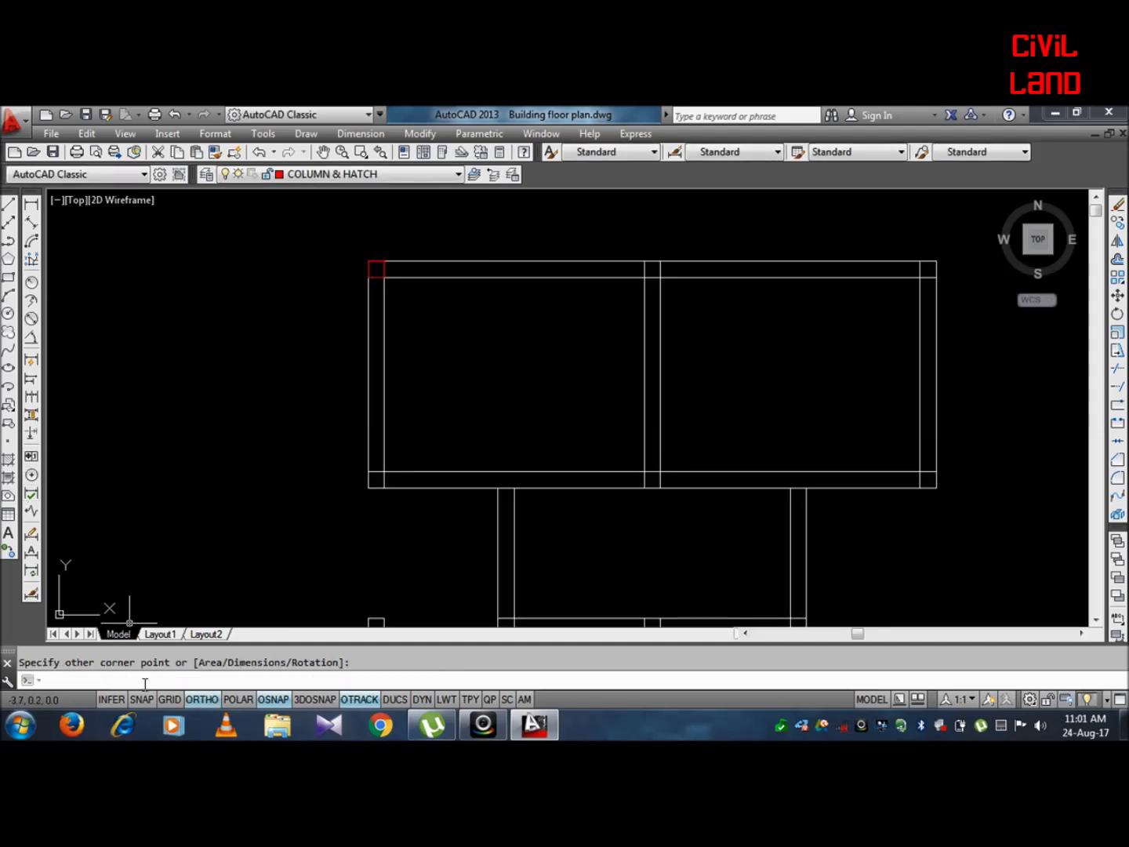
text(H)
key(Return)
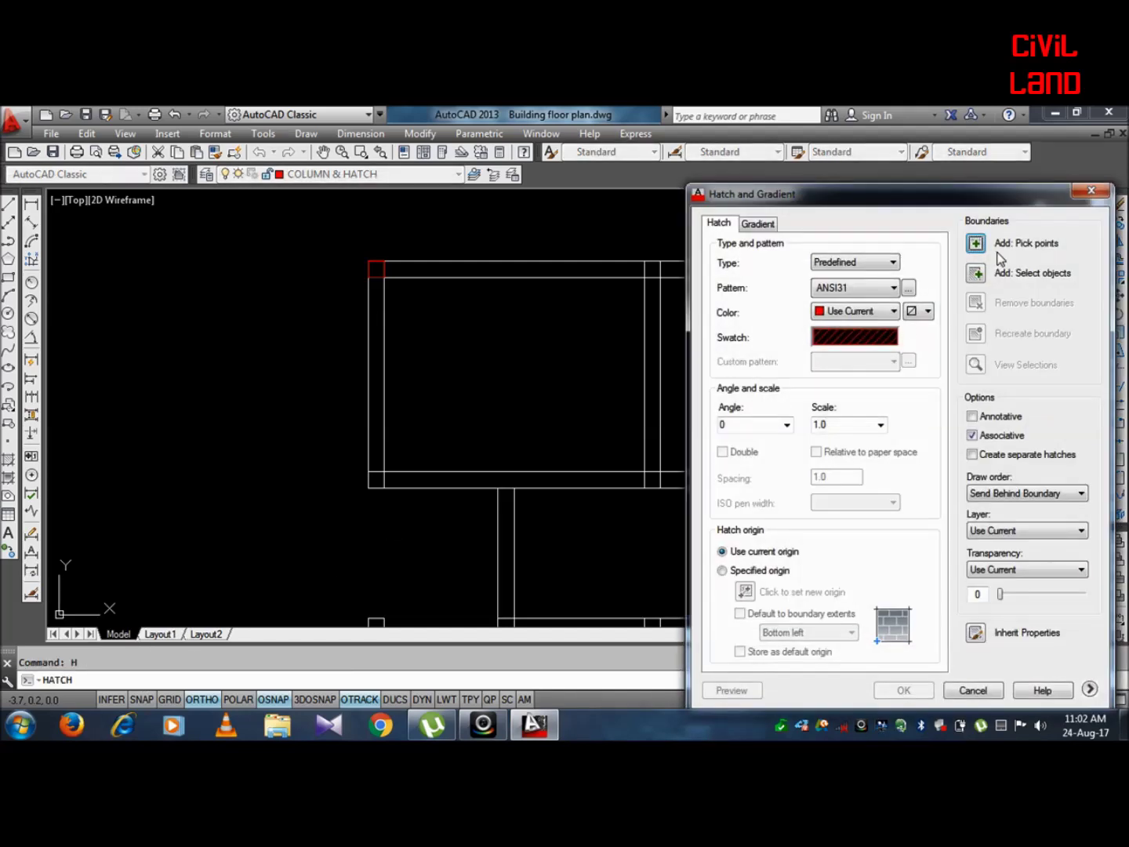
Step: Choose the SOLID hatch pattern from the predefined pattern palette
click(892, 262)
click(924, 272)
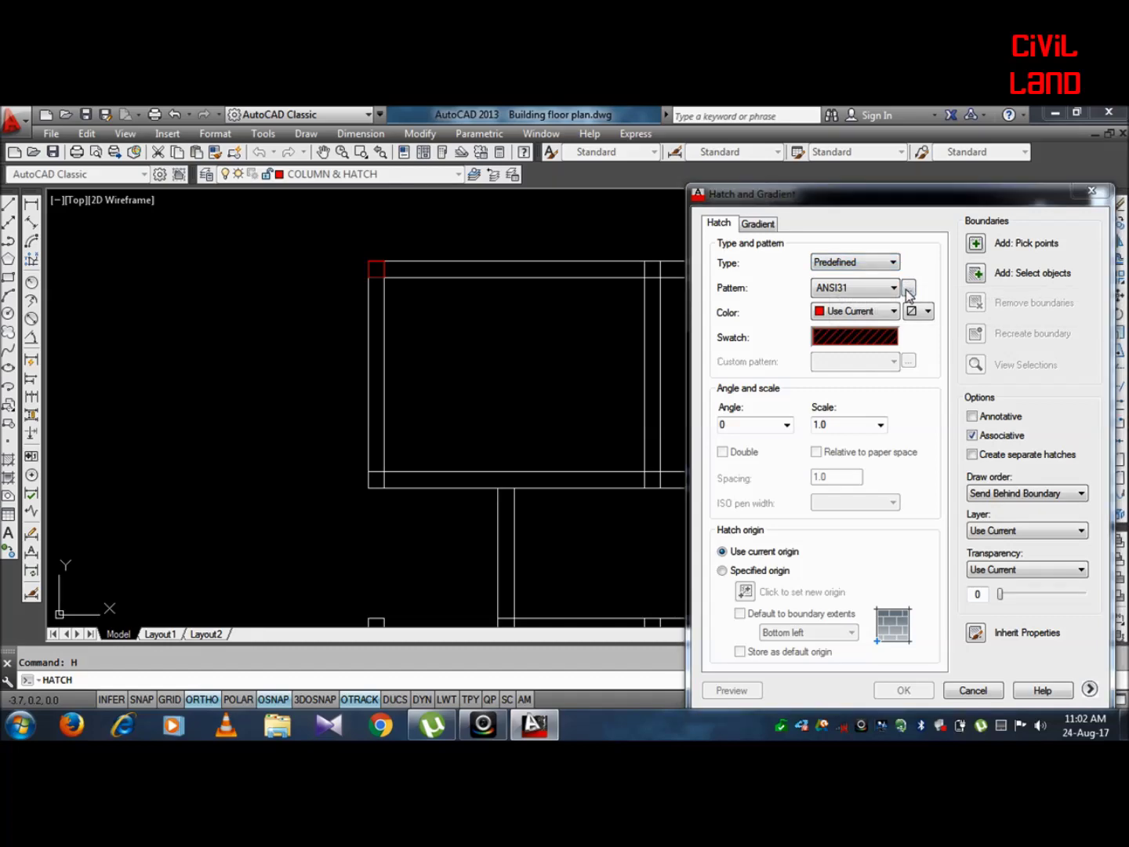
click(731, 243)
click(670, 309)
click(722, 553)
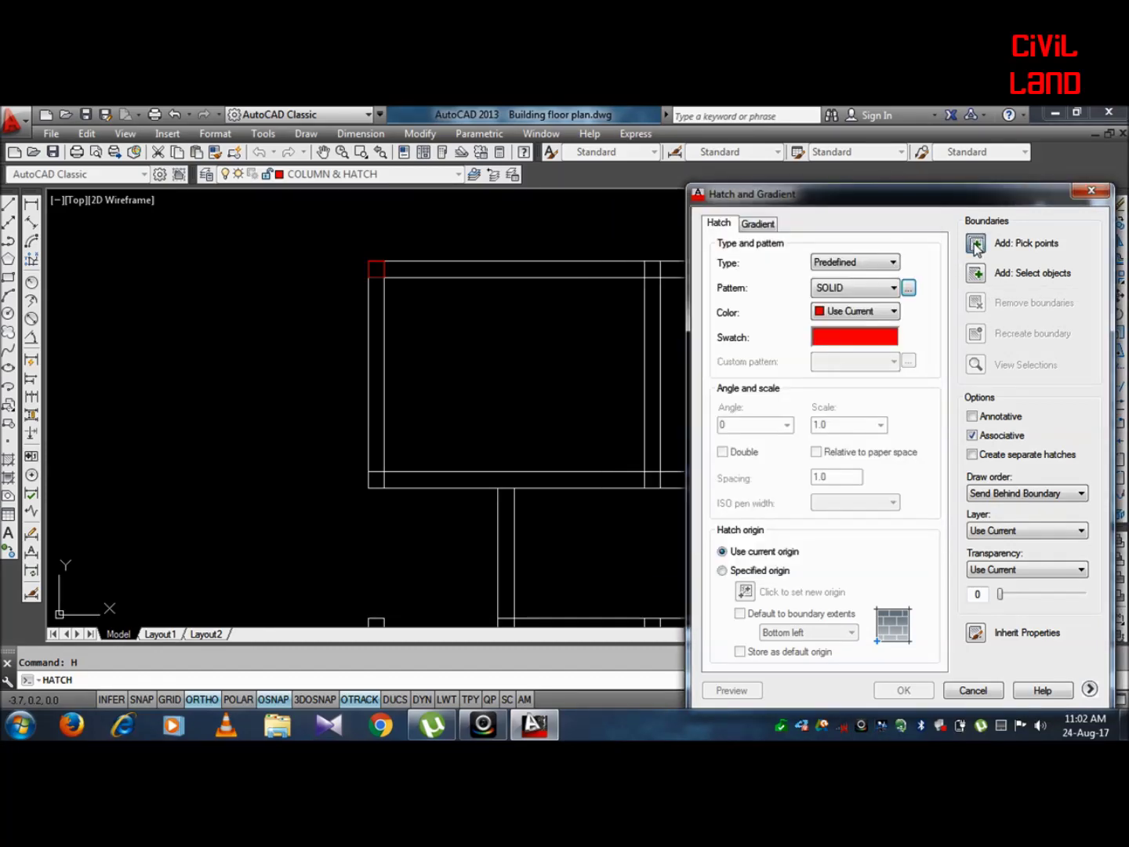
Step: Pick inside the top-left column square and accept the solid red fill
click(976, 243)
click(377, 268)
right_click(389, 224)
click(423, 238)
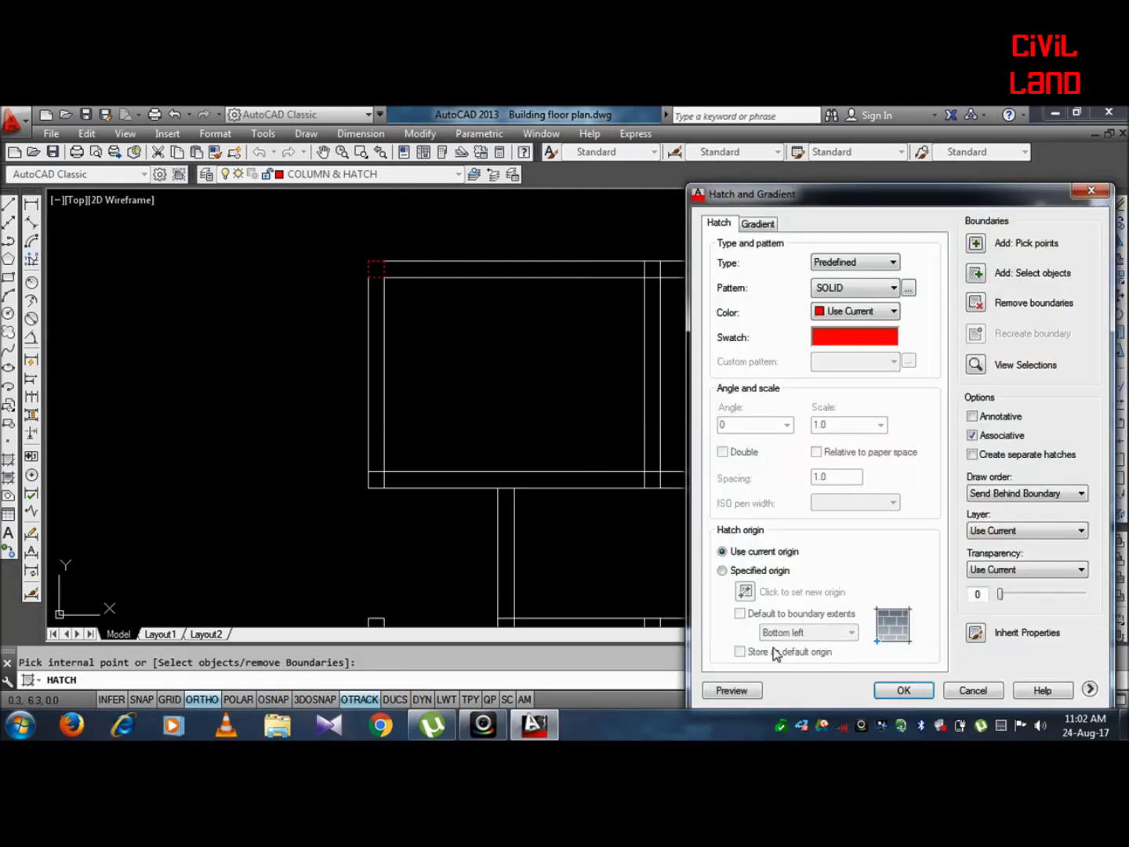
click(732, 690)
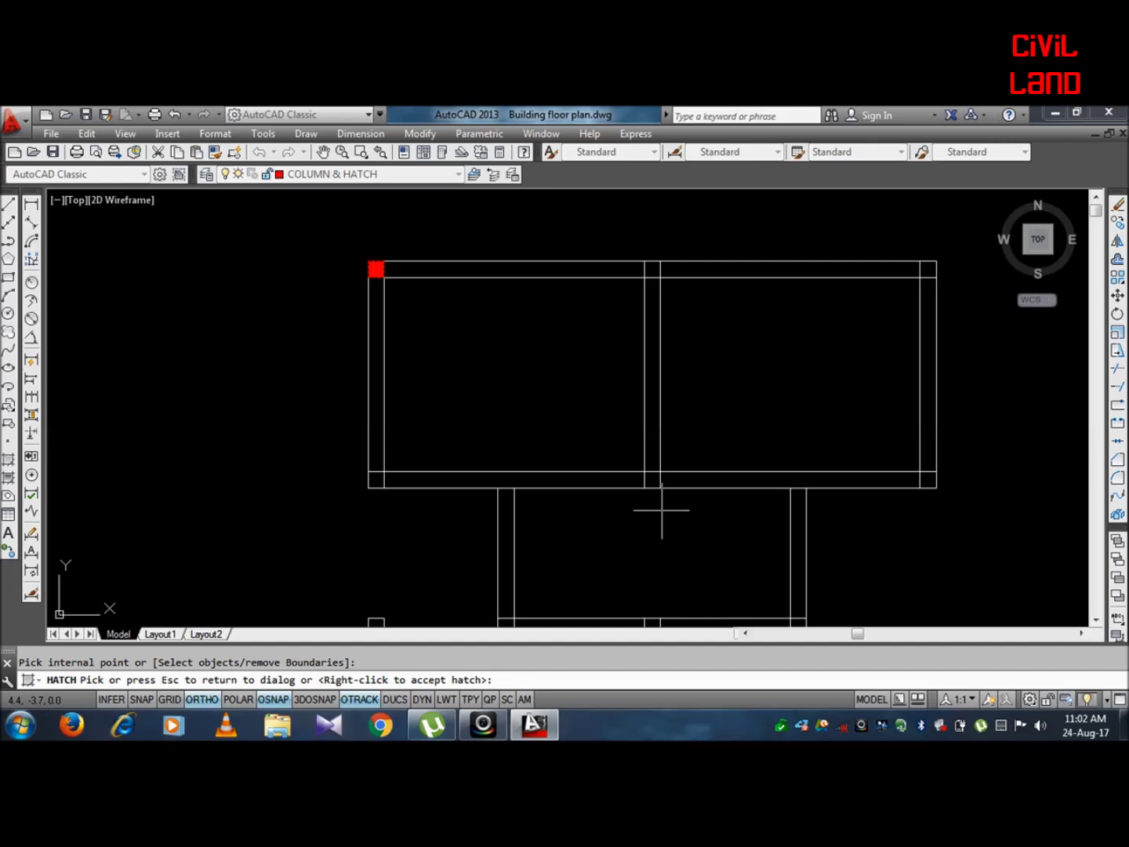
scroll(378, 267, up, 4)
scroll(380, 278, up, 6)
right_click(387, 300)
click(376, 306)
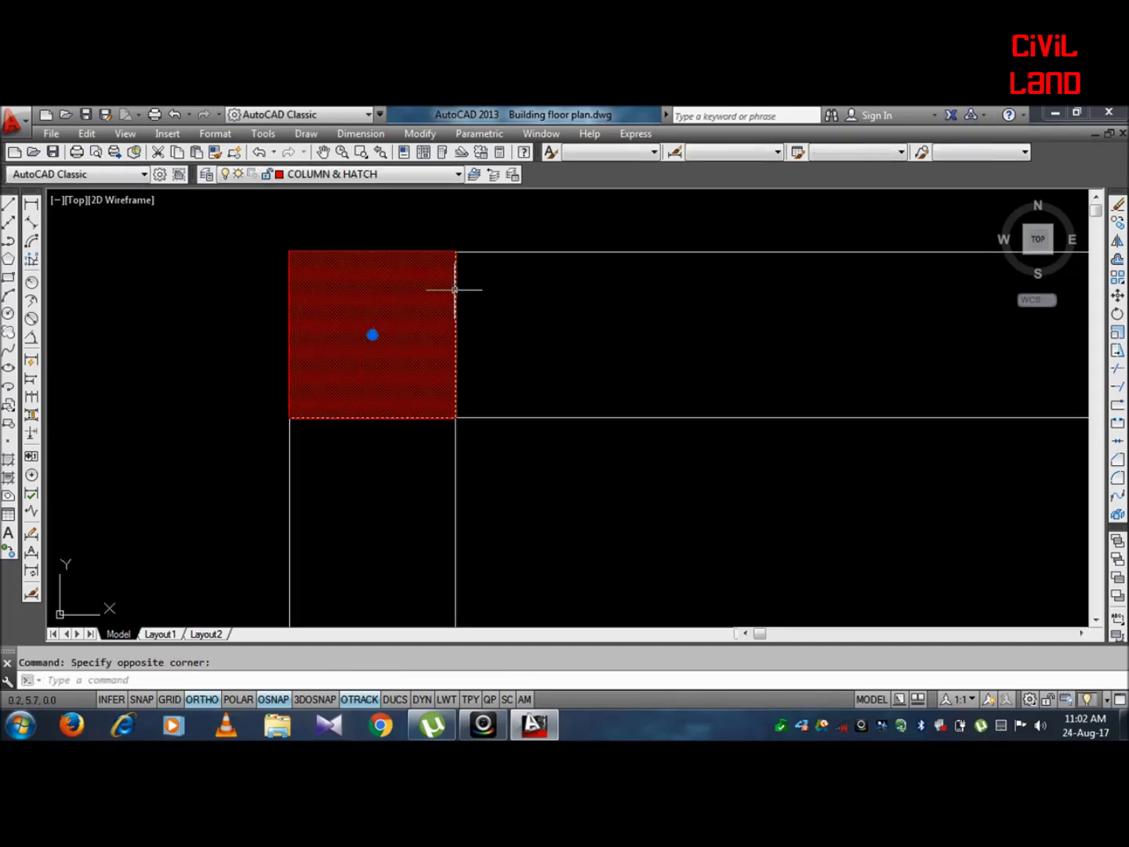
Step: Copy the red column from its base point to the top wall's far corners
scroll(267, 503, down, 2)
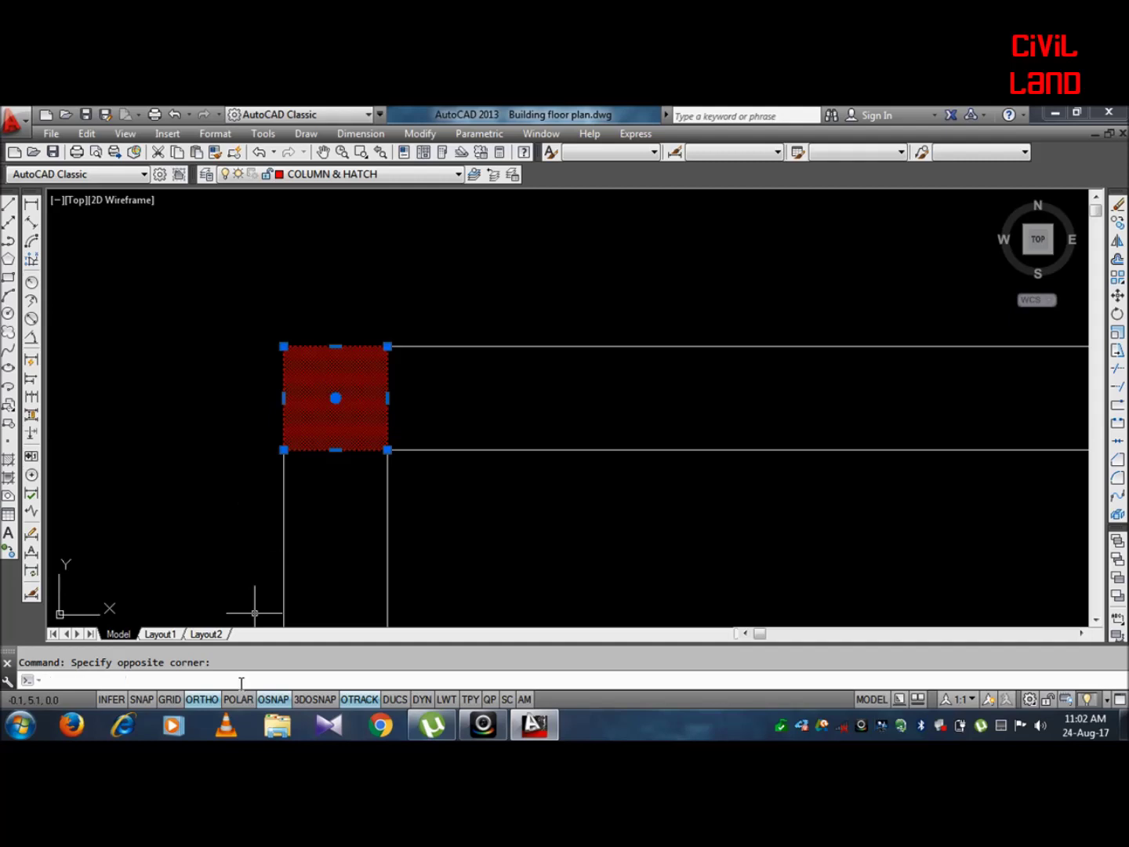
text(co)
key(Return)
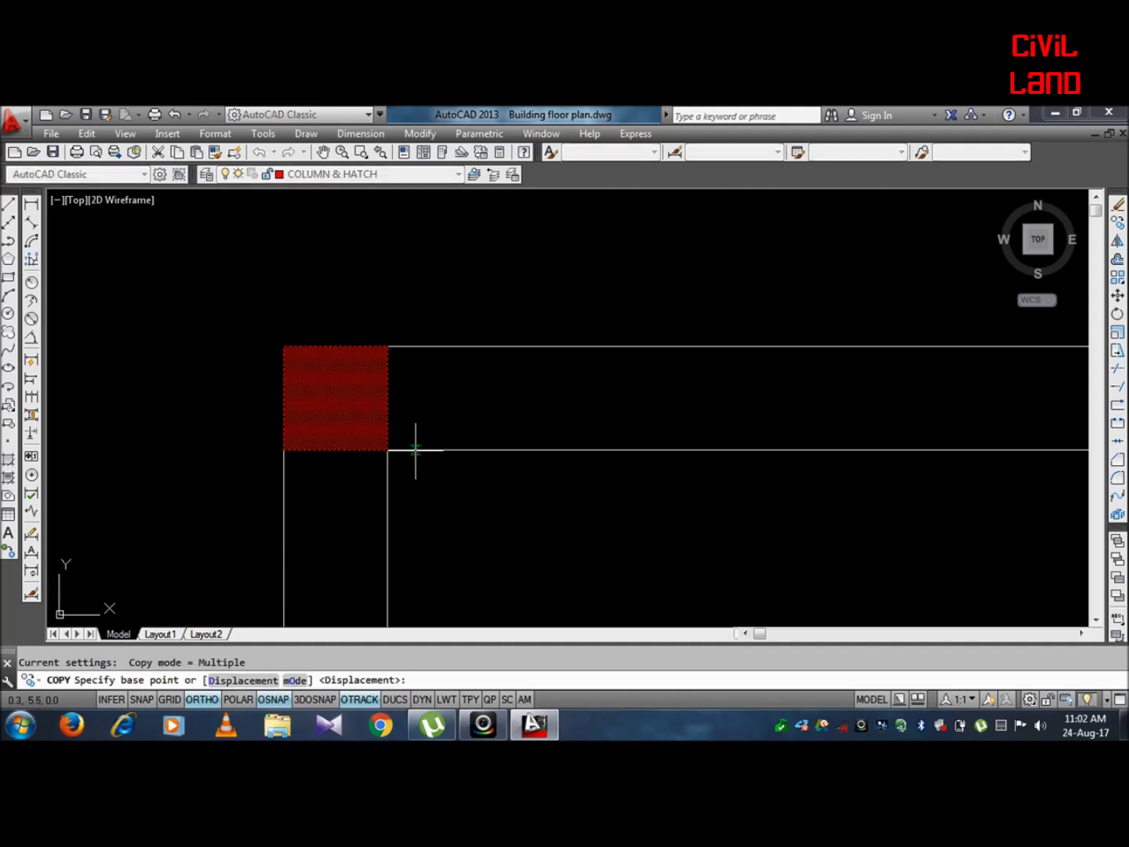
click(387, 450)
scroll(466, 469, down, 3)
scroll(733, 451, up, 3)
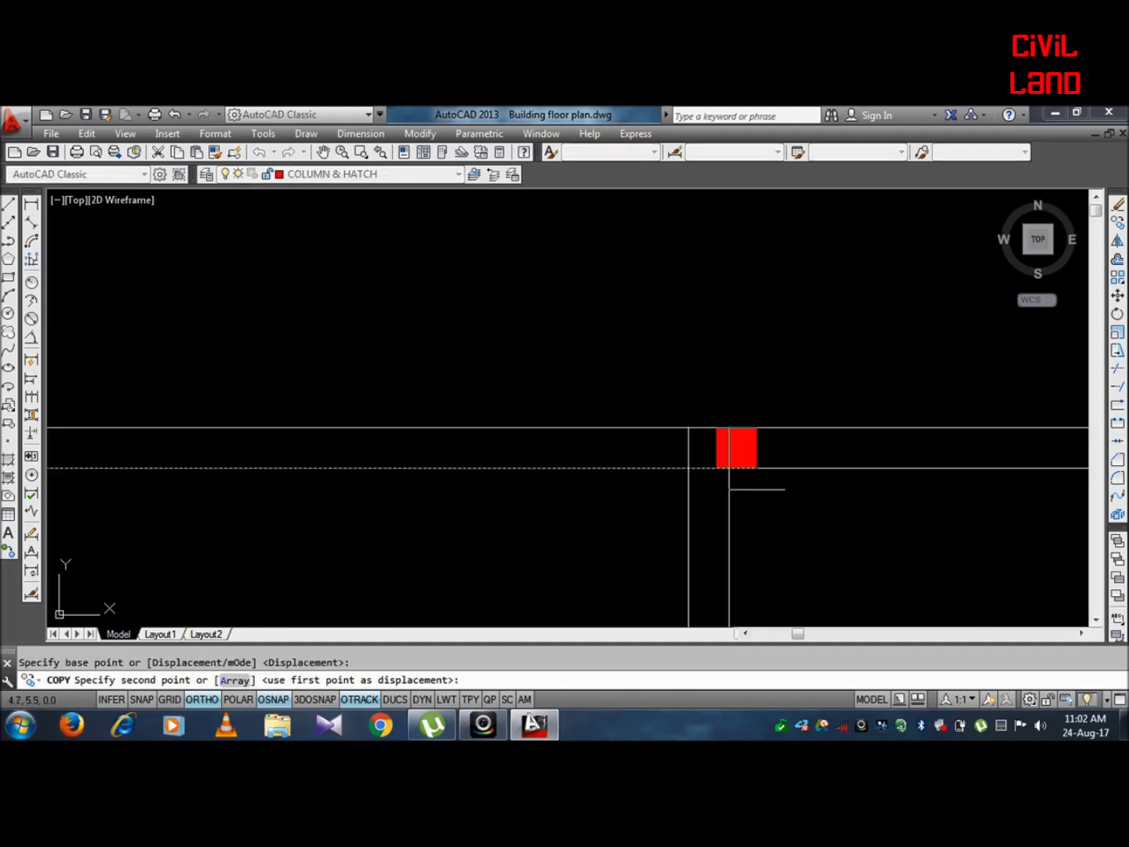
click(729, 469)
scroll(729, 468, down, 3)
scroll(972, 462, up, 3)
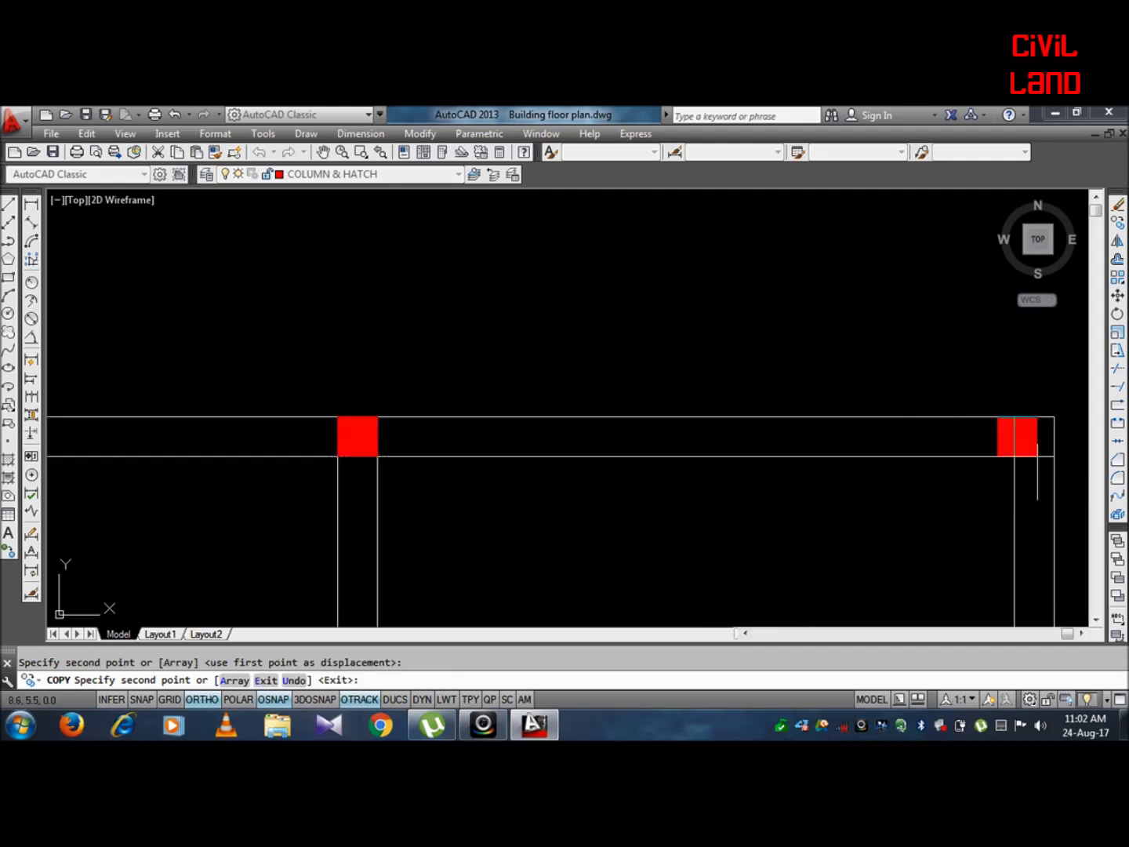
click(1049, 455)
scroll(899, 416, down, 2)
scroll(874, 392, down, 3)
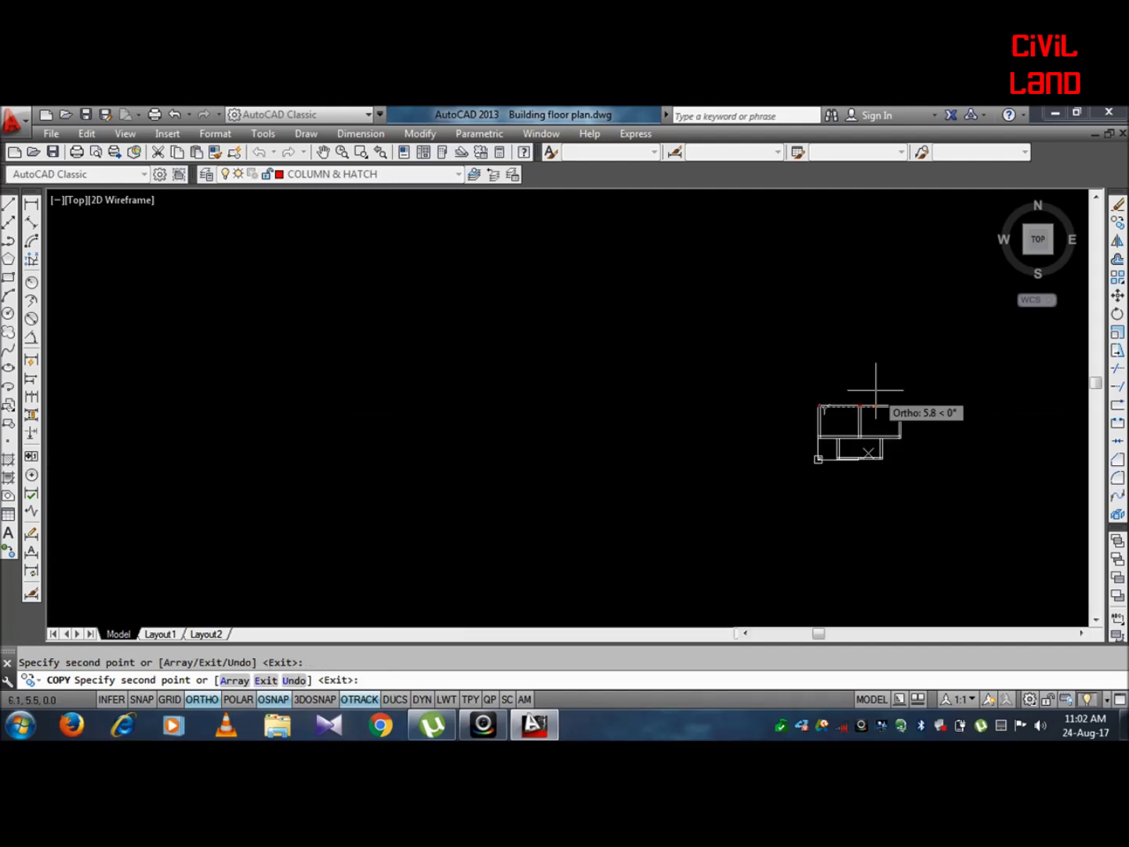
scroll(874, 392, up, 4)
Step: Place further column copies at the bottom room corners and both verandah corners
click(935, 430)
click(675, 430)
click(415, 430)
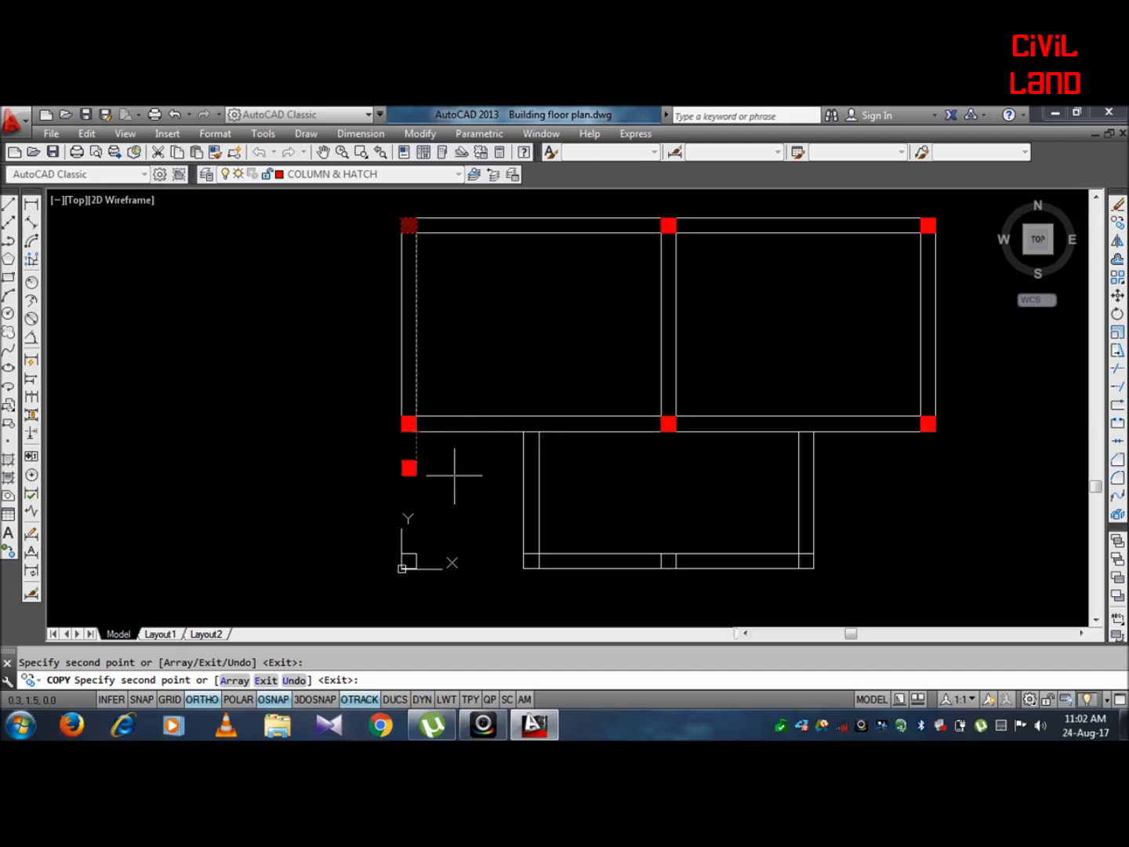
click(538, 568)
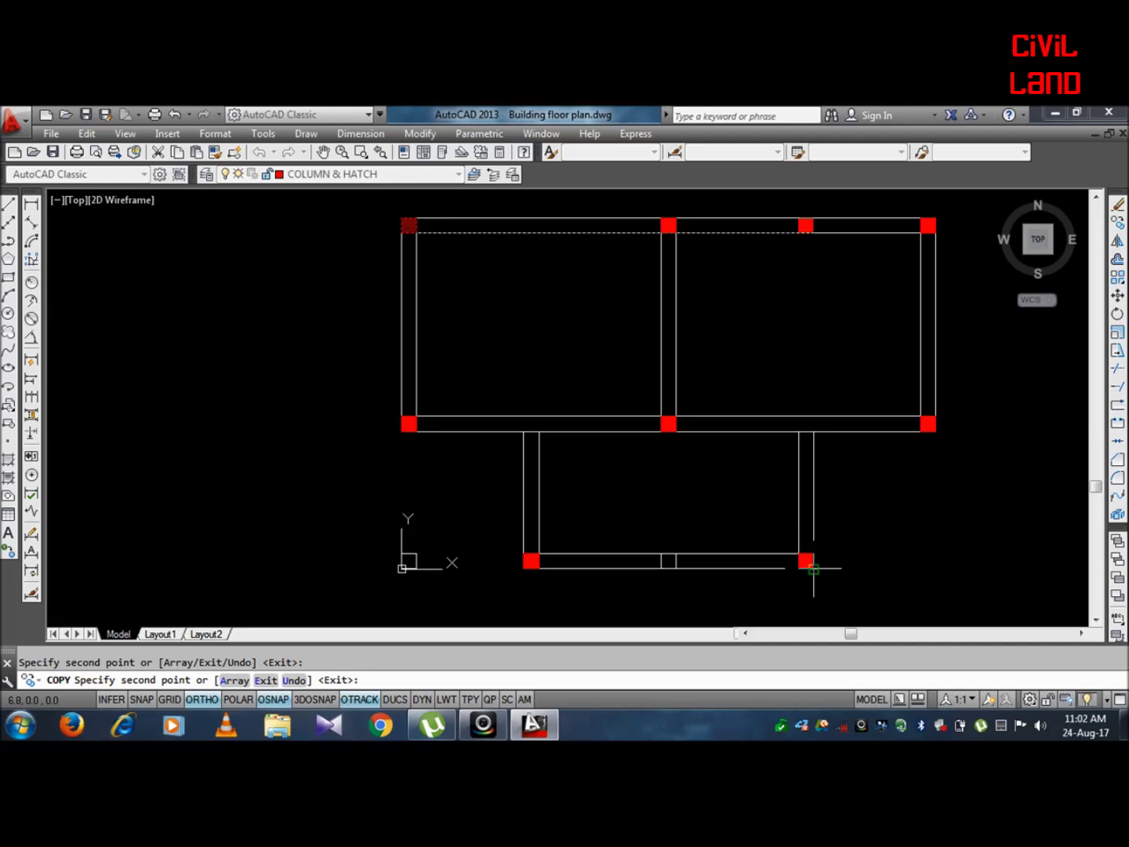
click(813, 568)
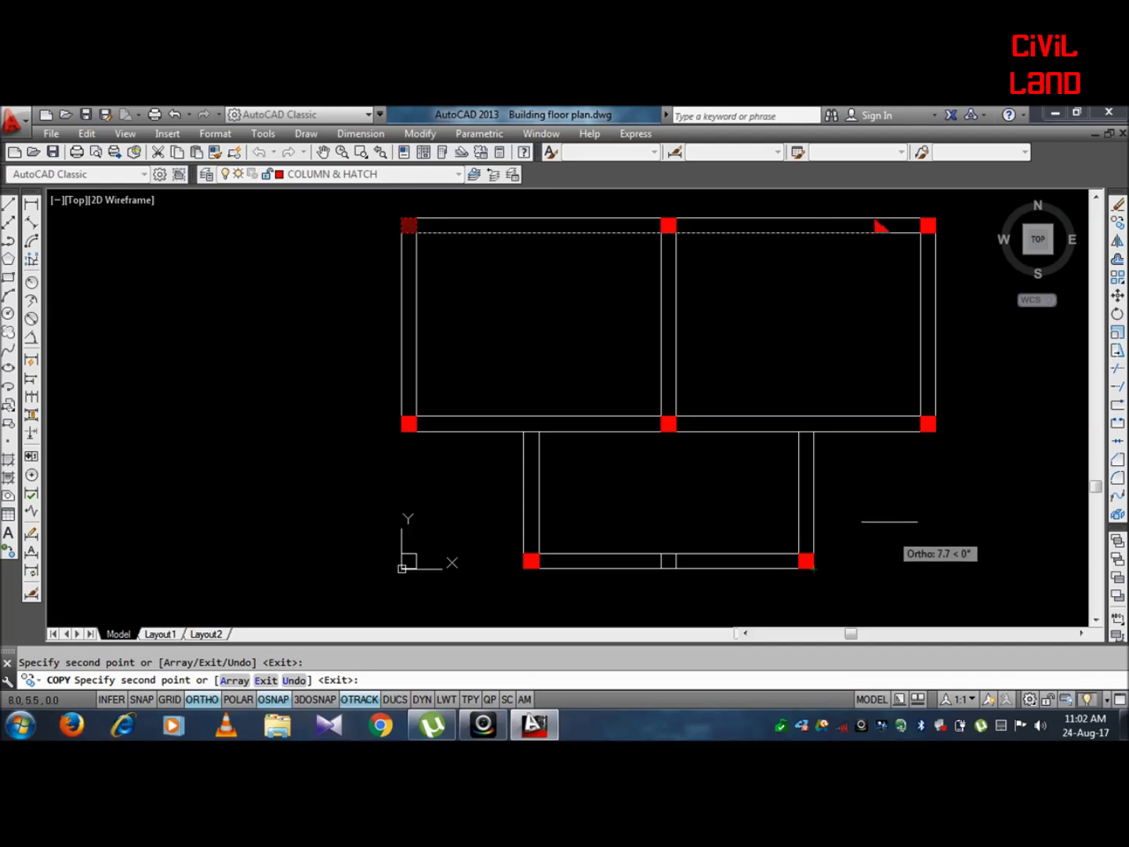
right_click(976, 361)
click(999, 371)
scroll(455, 424, down, 2)
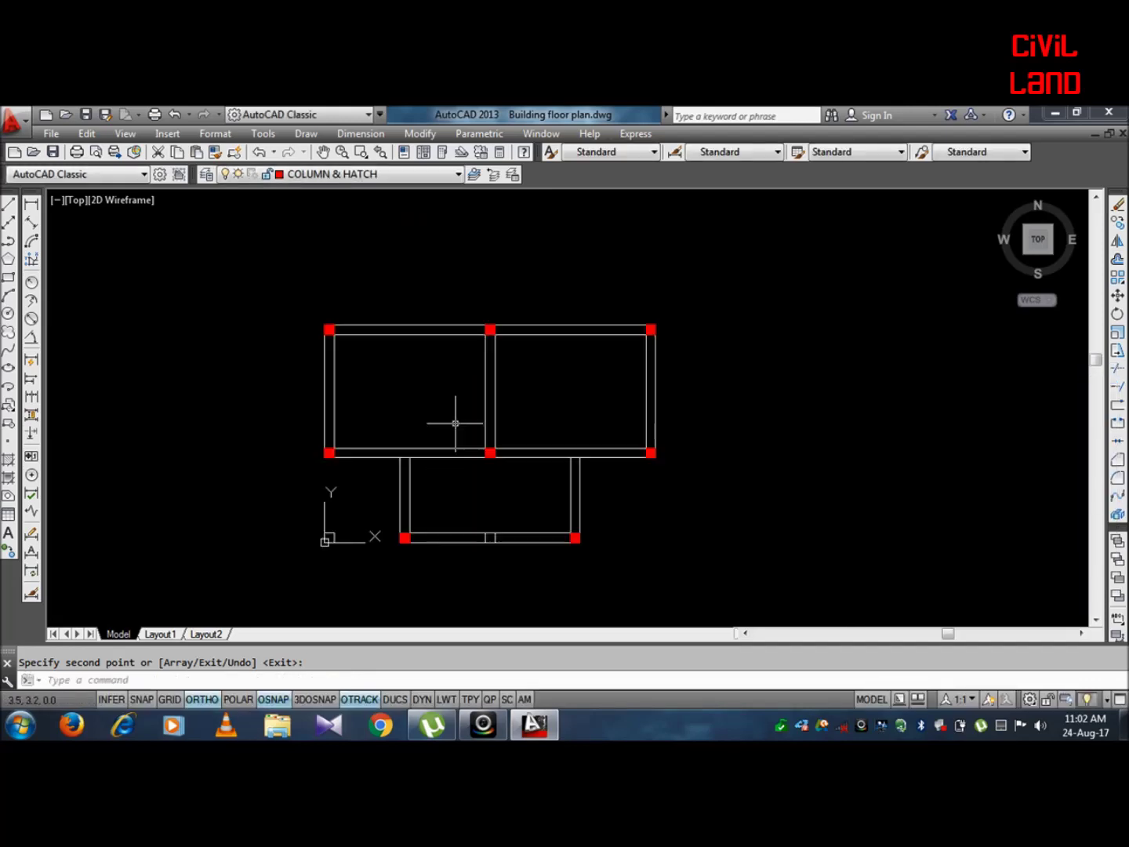
click(300, 177)
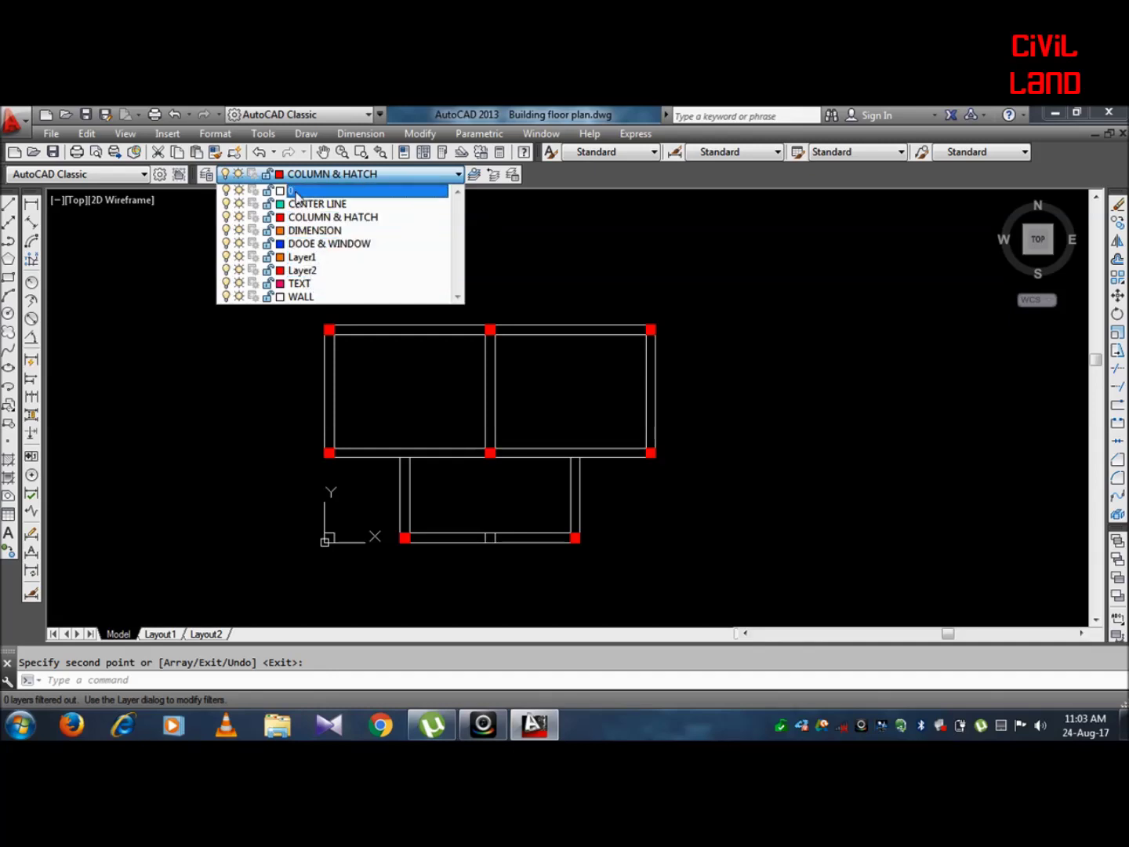
Step: On the DOOE & WINDOW layer, draw a 1.2 by 0.25 window rectangle beside the plan
click(313, 244)
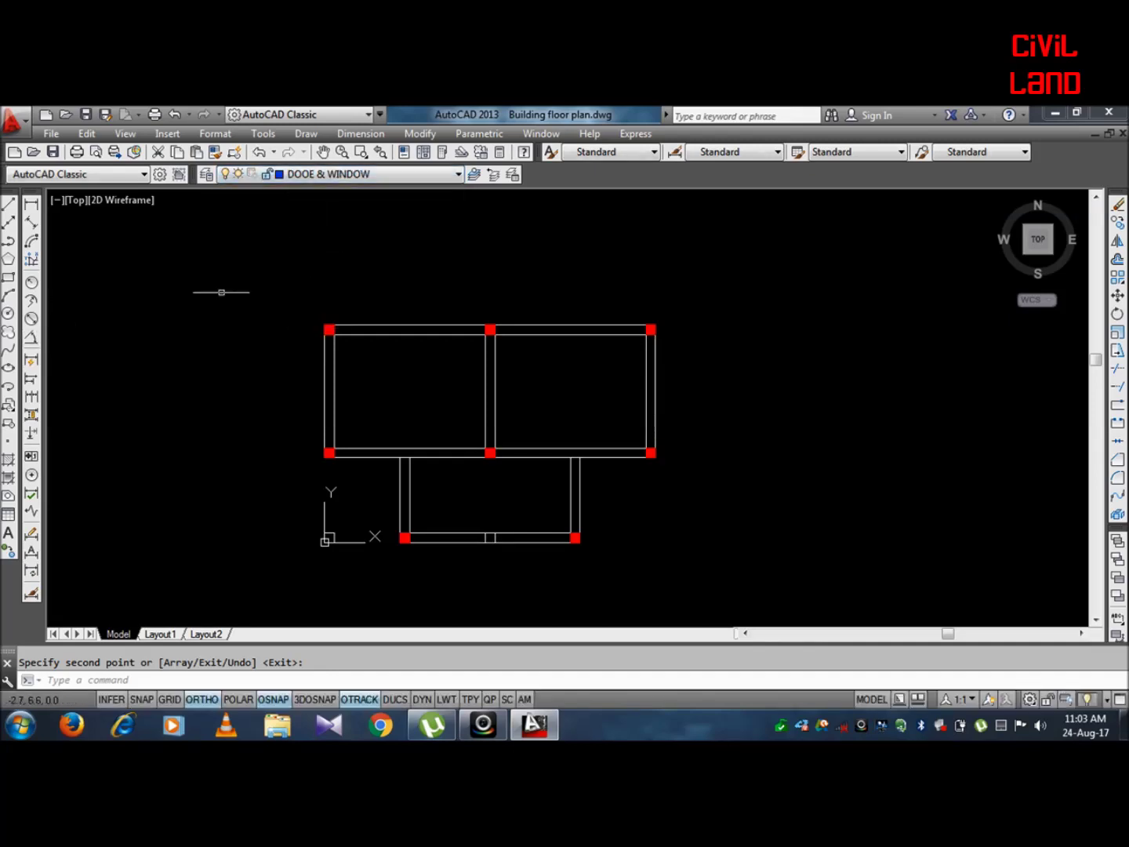
click(9, 277)
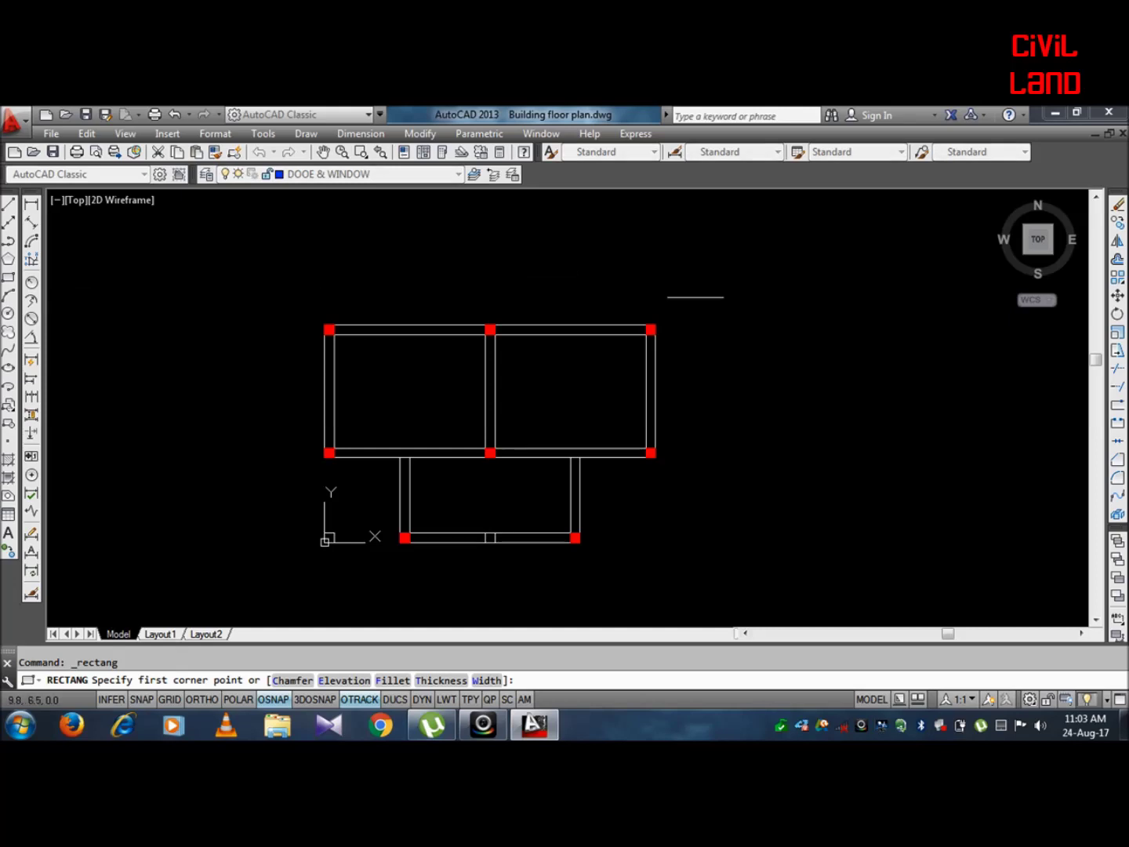
click(767, 338)
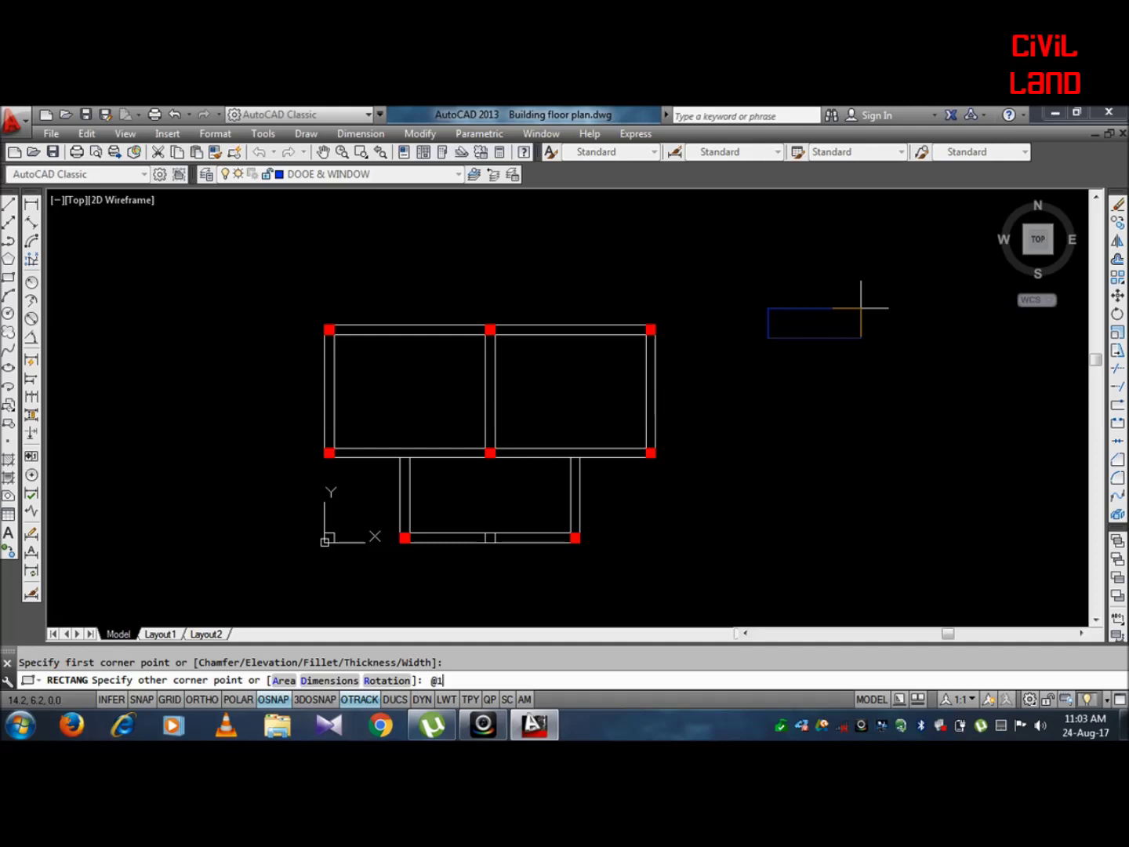
text(@1.2,0.2)
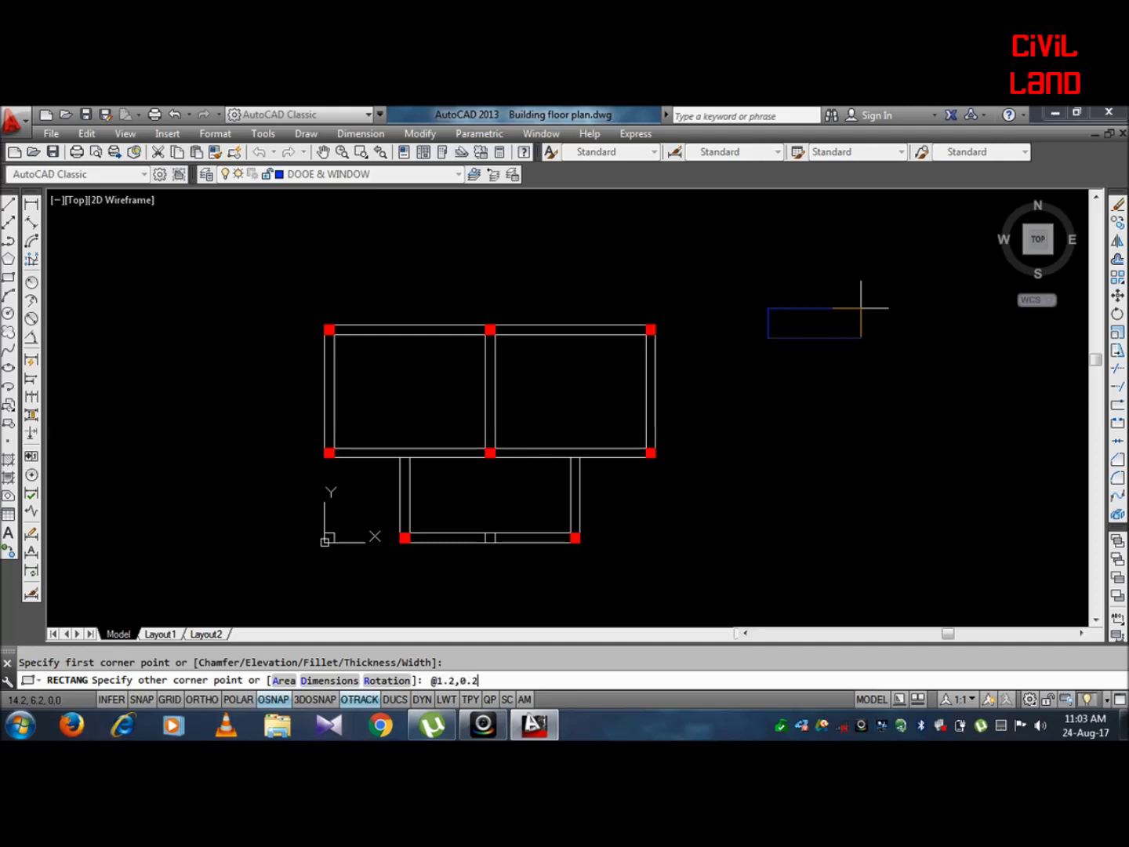
text(5)
key(Return)
key(F8)
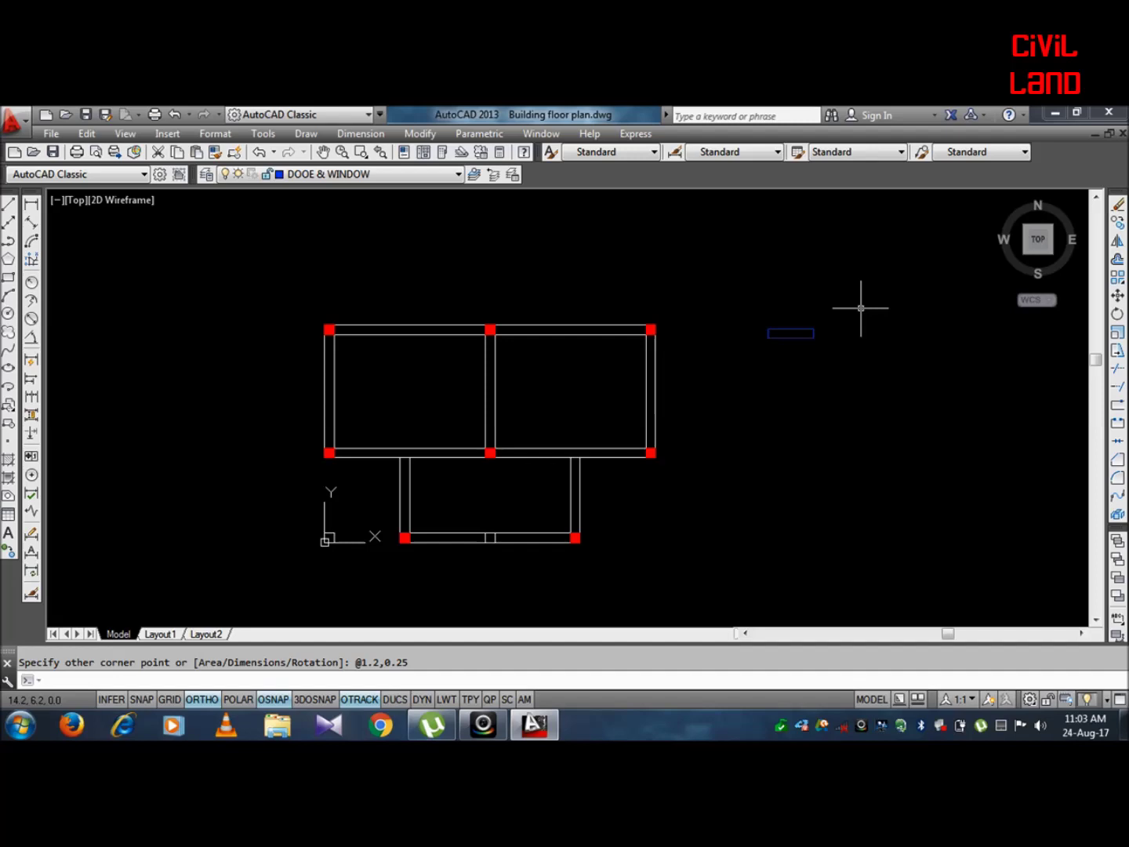
Step: Begin a line from the window rectangle's left edge
click(7, 206)
scroll(791, 342, up, 5)
click(646, 298)
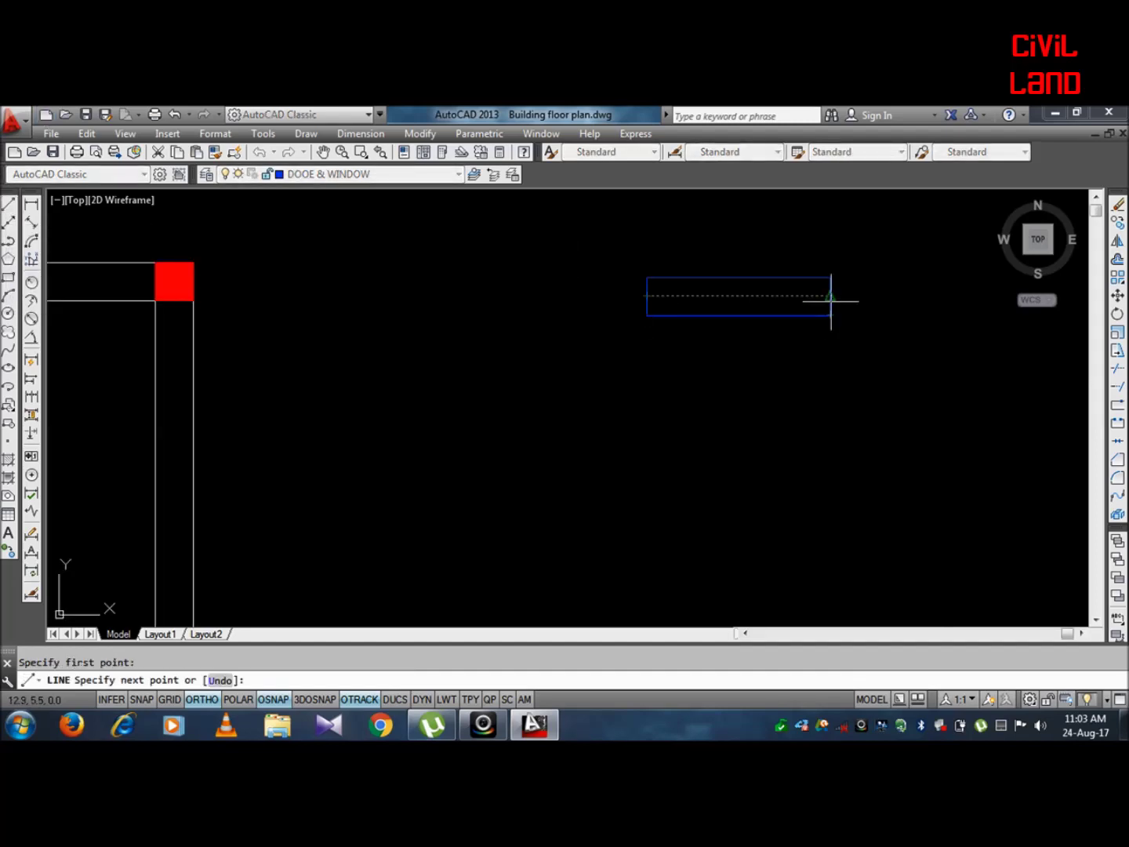
Step: Finish the line across the window, then select the blue window and copy it from a base point
right_click(901, 271)
click(927, 284)
scroll(874, 274, down, 3)
click(873, 274)
click(756, 359)
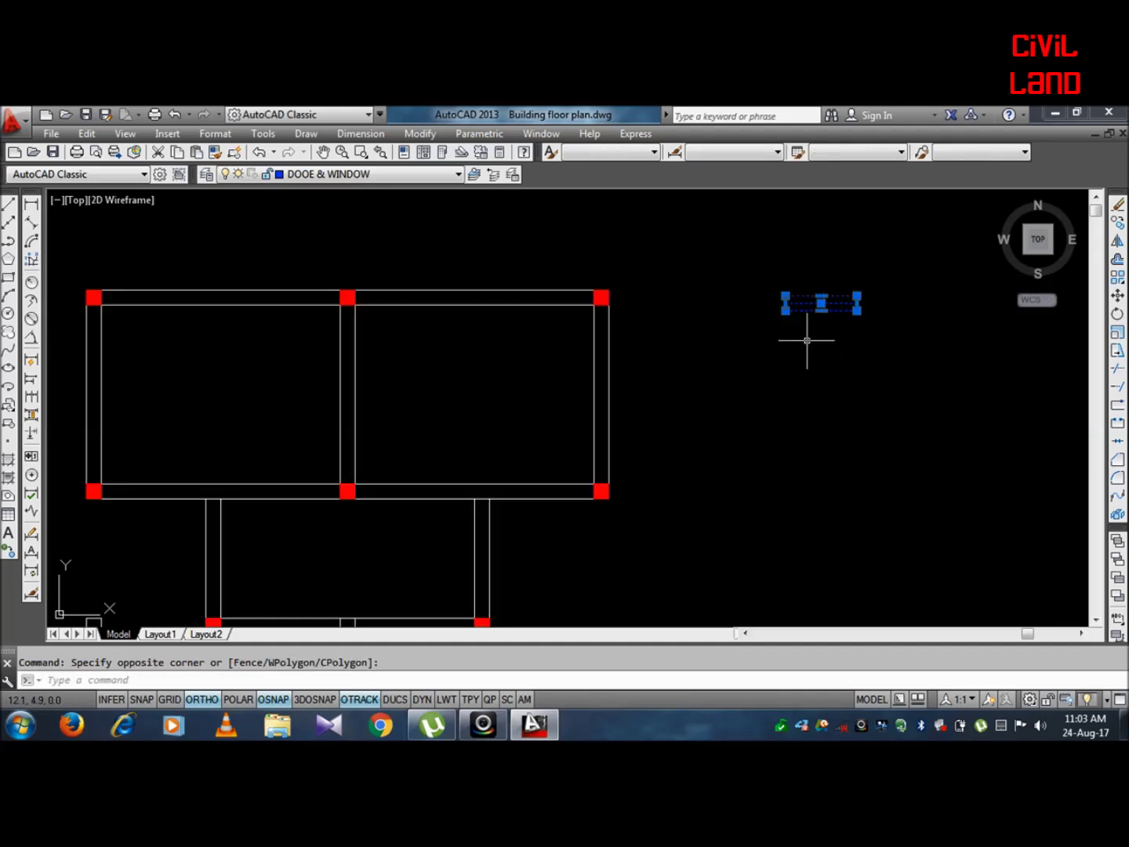
text(co)
key(Return)
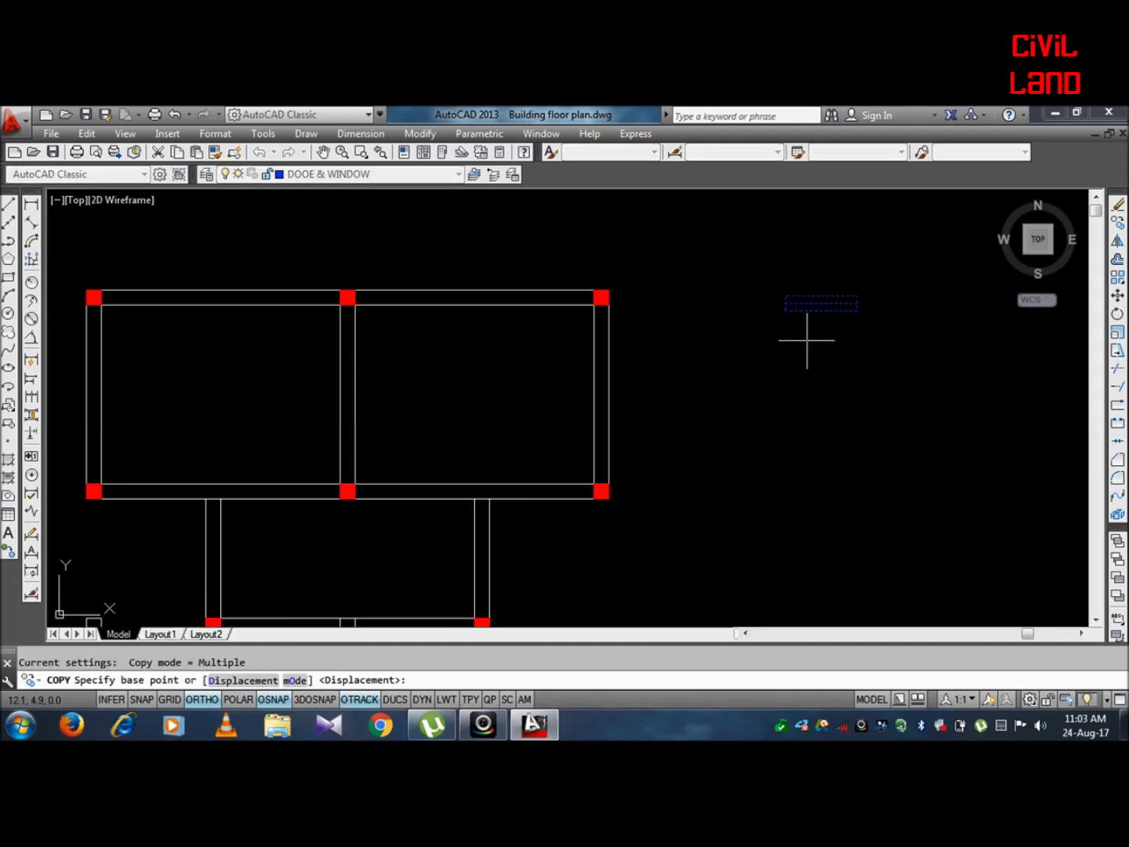
scroll(817, 275, up, 2)
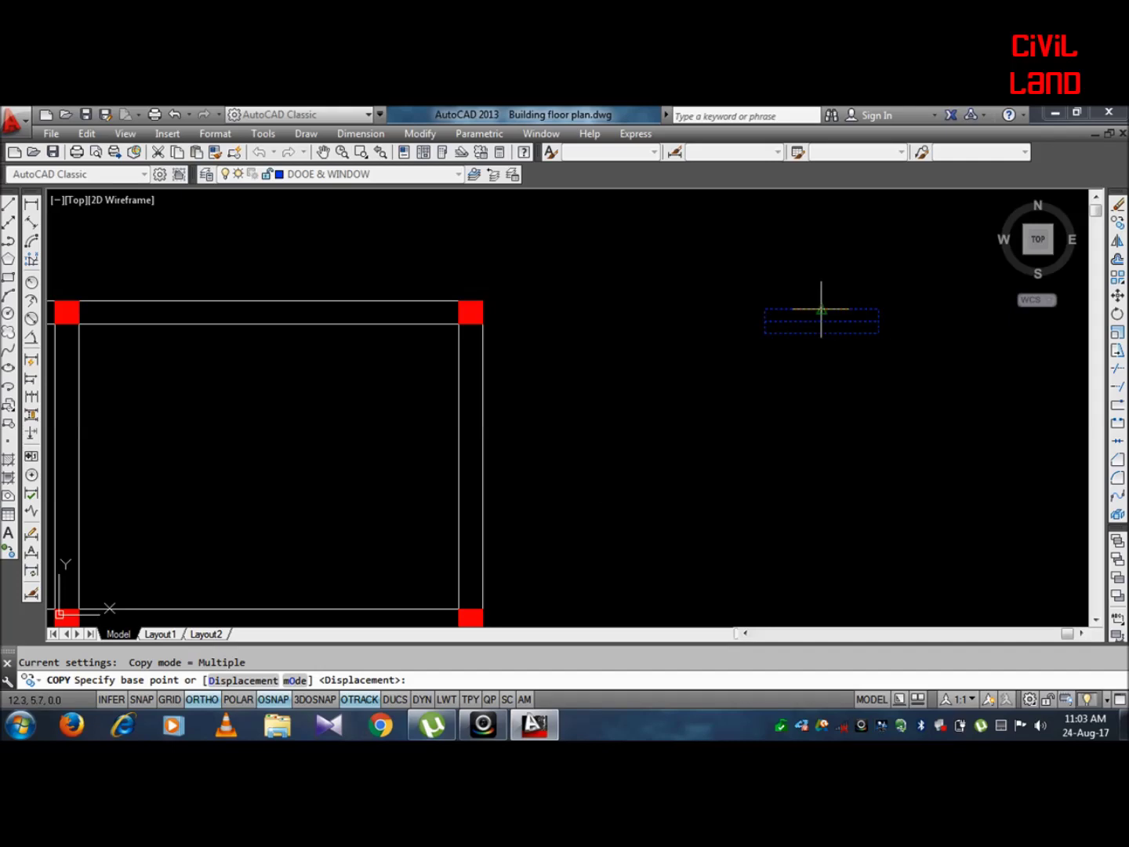
click(820, 309)
scroll(729, 279, down, 4)
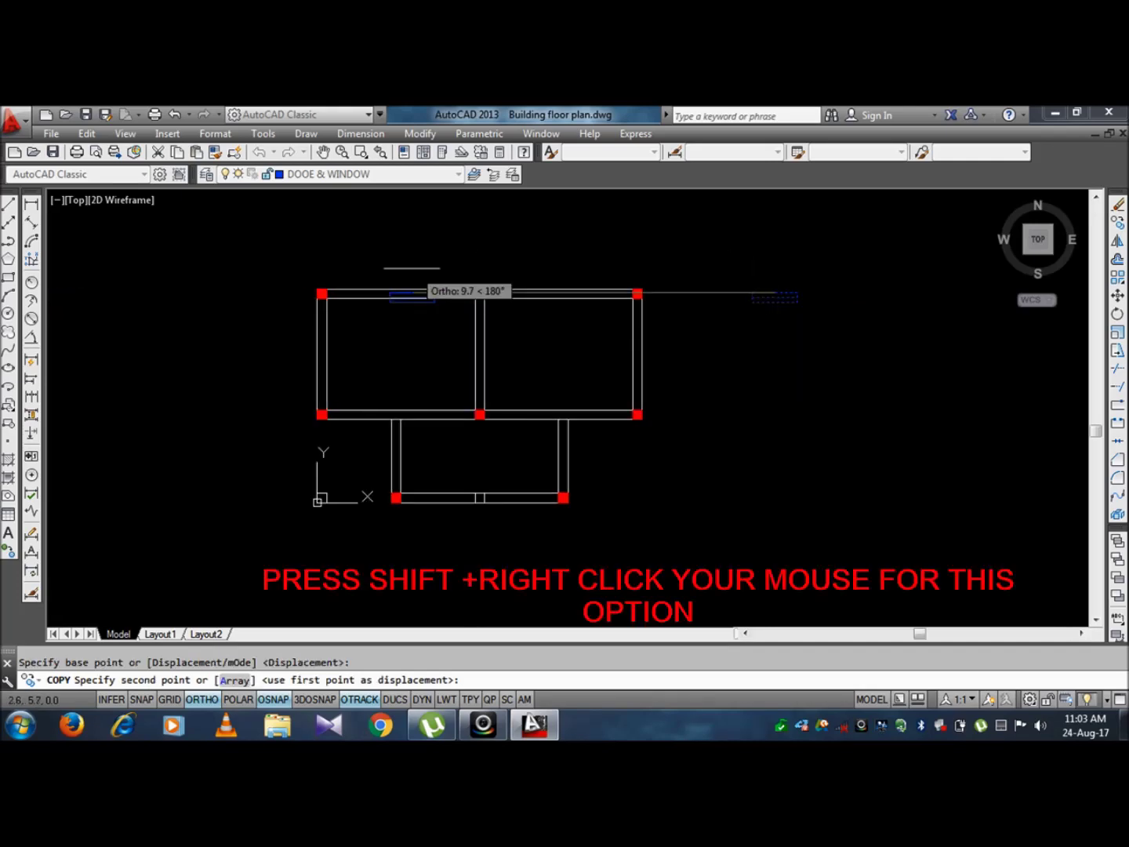
Step: Centre a window copy in the left room's top wall, midway between its columns
shift+right_click(413, 272)
click(472, 320)
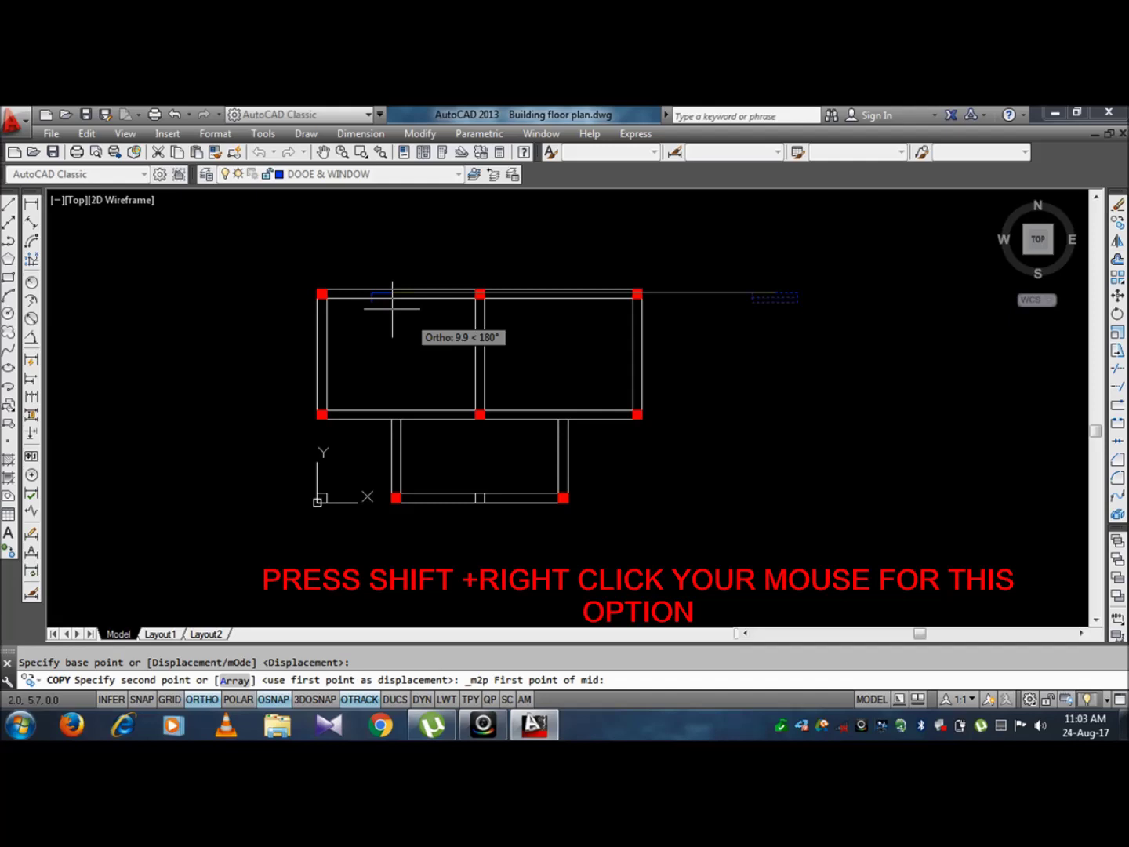
scroll(372, 286, up, 4)
click(263, 284)
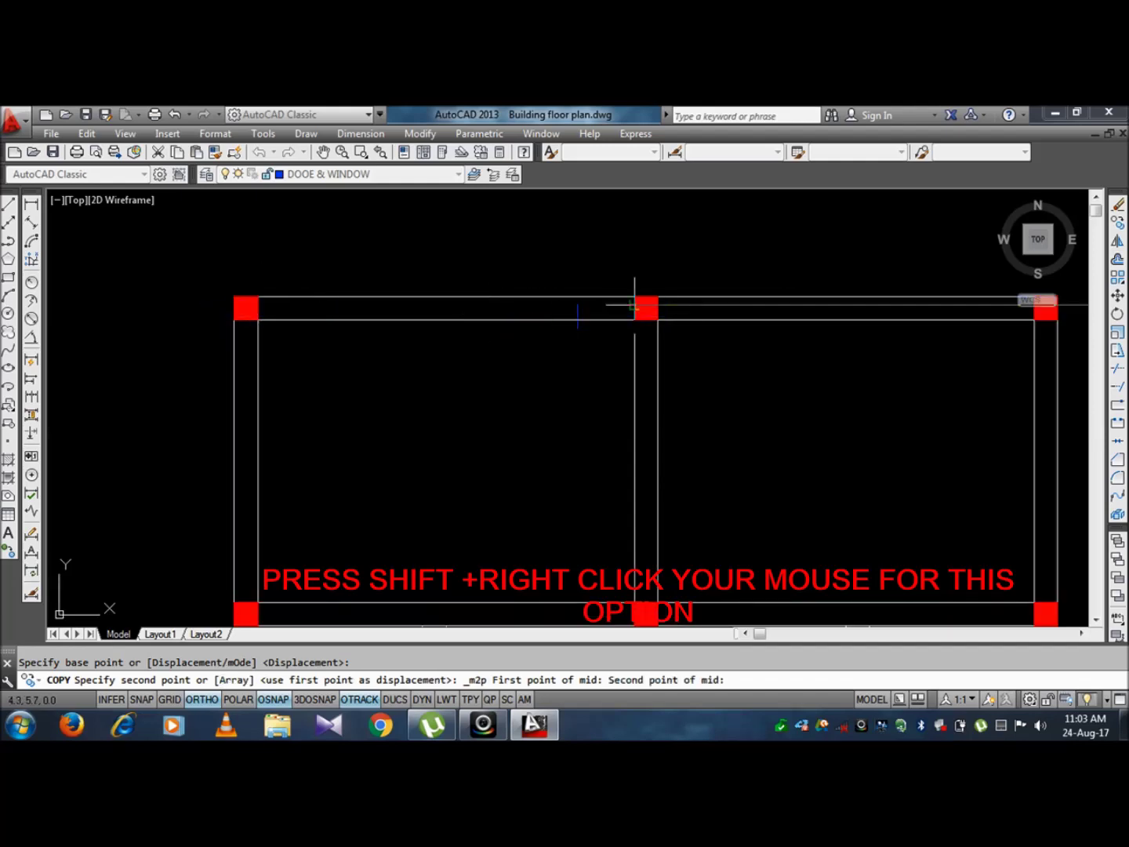
click(634, 306)
Step: Centre another copy in the right room's top wall, undoing one misplaced attempt
scroll(470, 258, down, 3)
shift+right_click(575, 243)
click(619, 288)
scroll(532, 251, up, 2)
scroll(531, 251, up, 2)
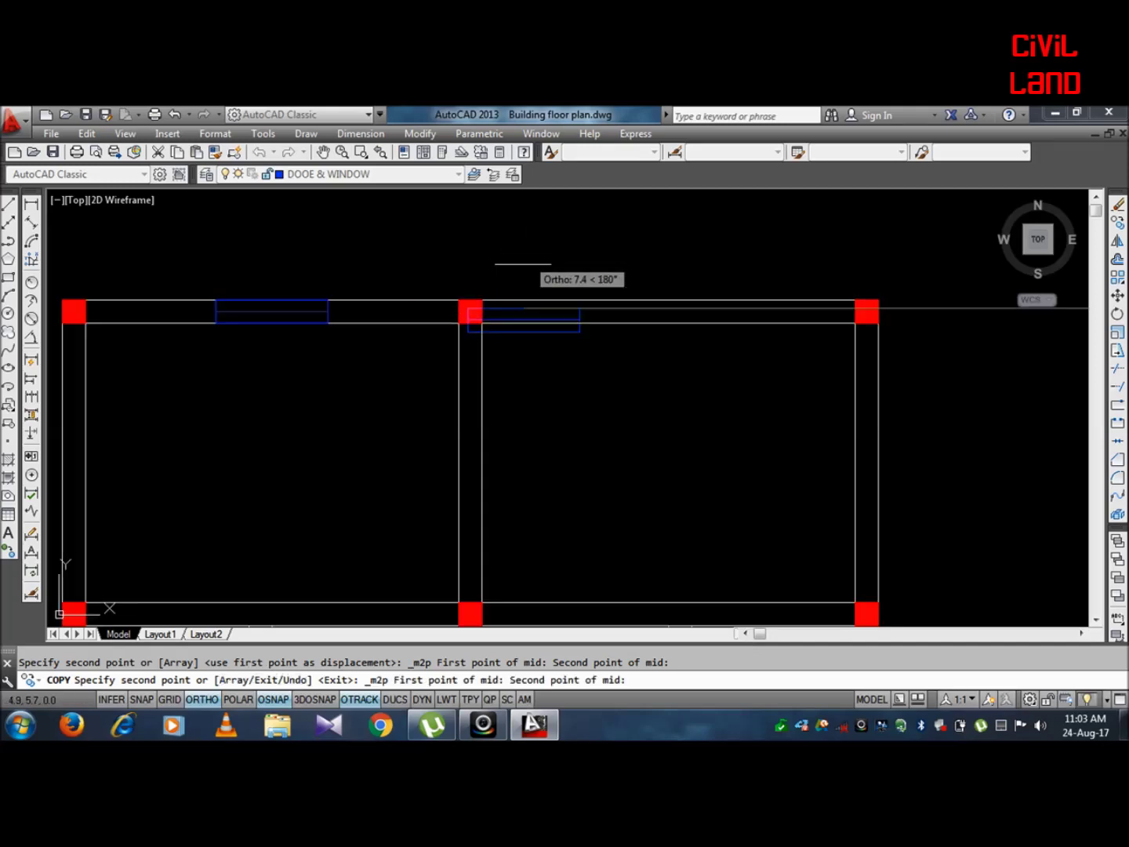
click(481, 301)
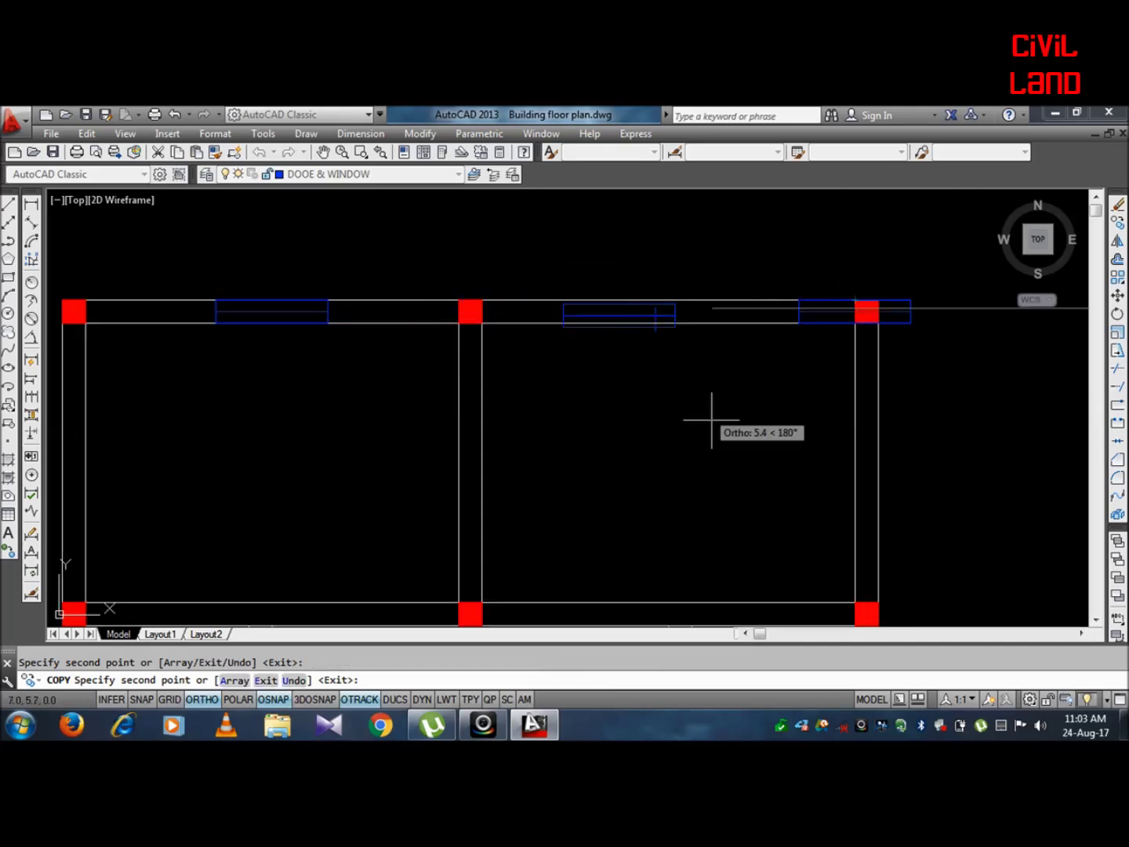
key(ctrl+z)
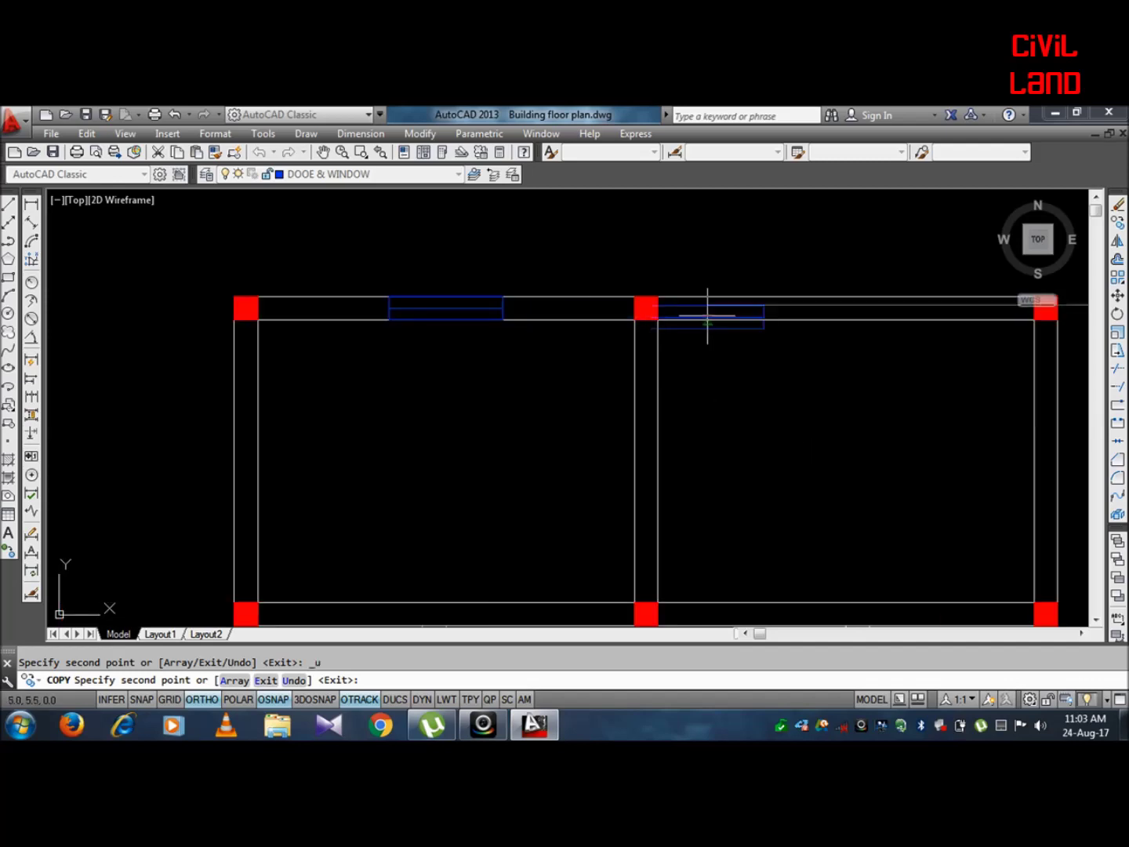
shift+right_click(746, 360)
click(788, 351)
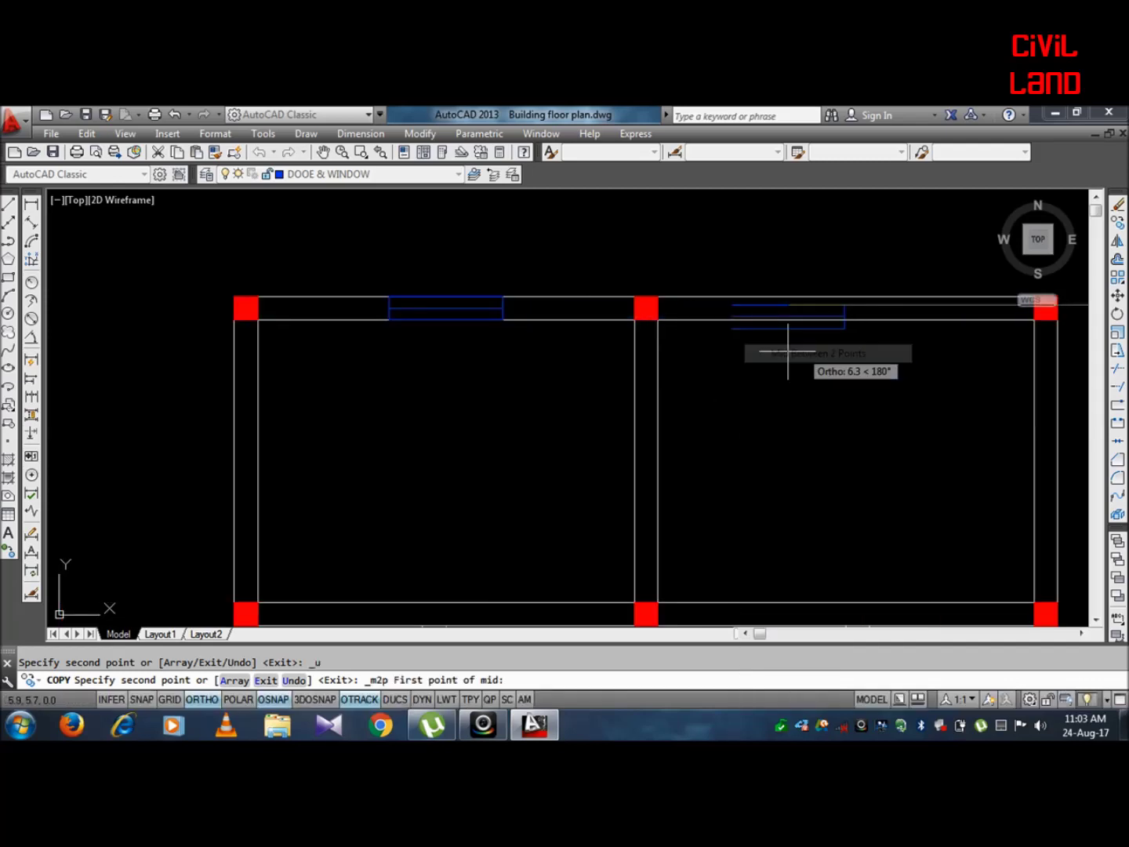
click(658, 297)
scroll(891, 320, up, 2)
scroll(736, 375, down, 3)
scroll(869, 297, up, 4)
scroll(768, 313, down, 3)
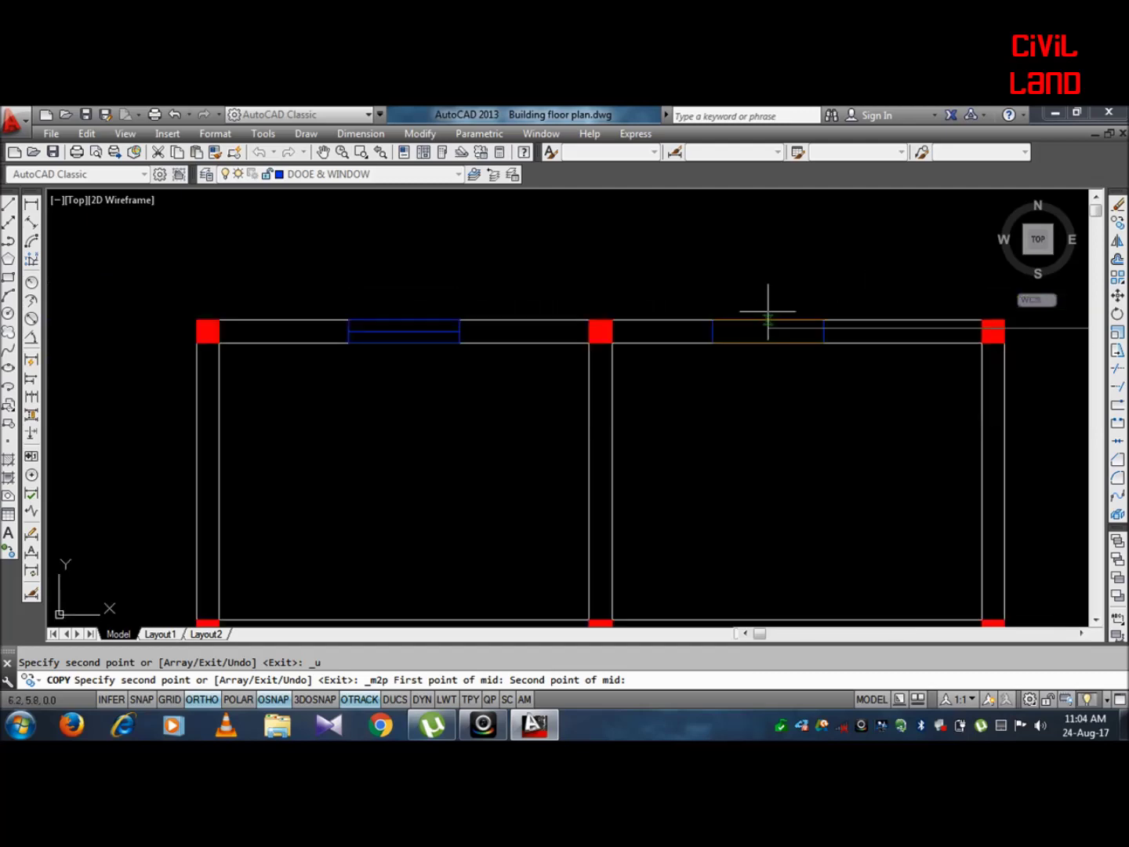
click(983, 297)
Step: End the window copying and begin selecting the original window again
scroll(529, 217, down, 3)
scroll(453, 320, up, 3)
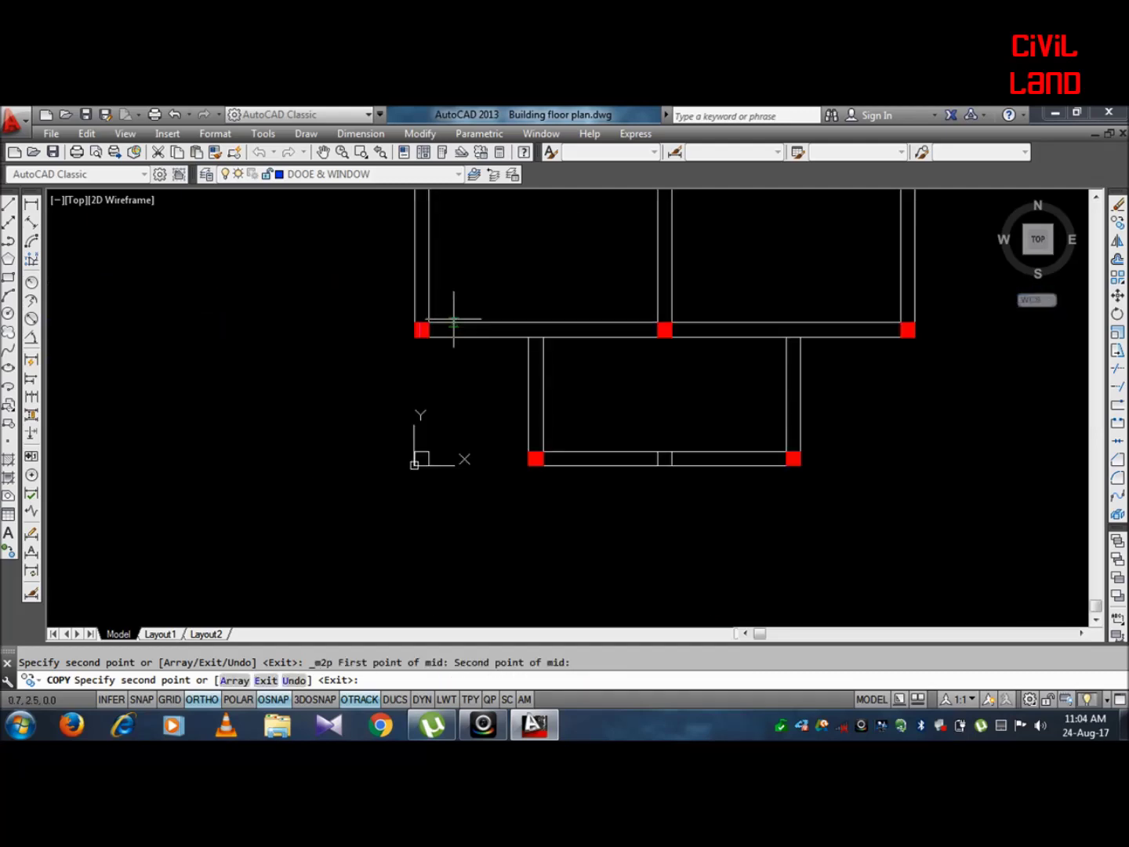
key(Escape)
scroll(464, 314, down, 5)
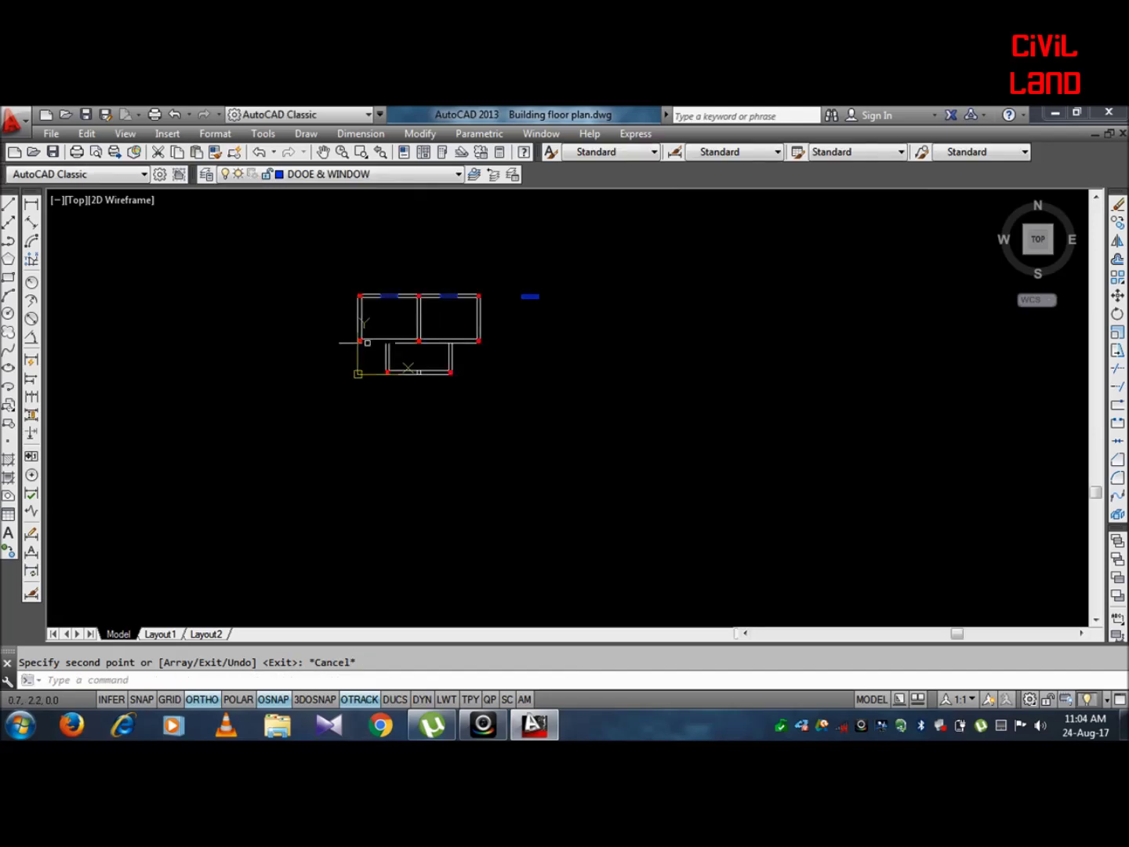
scroll(531, 294, up, 2)
click(568, 288)
Step: Select the original window and start a copy from its base point, then cancel it
click(489, 329)
text(o)
key(Return)
scroll(505, 329, up, 2)
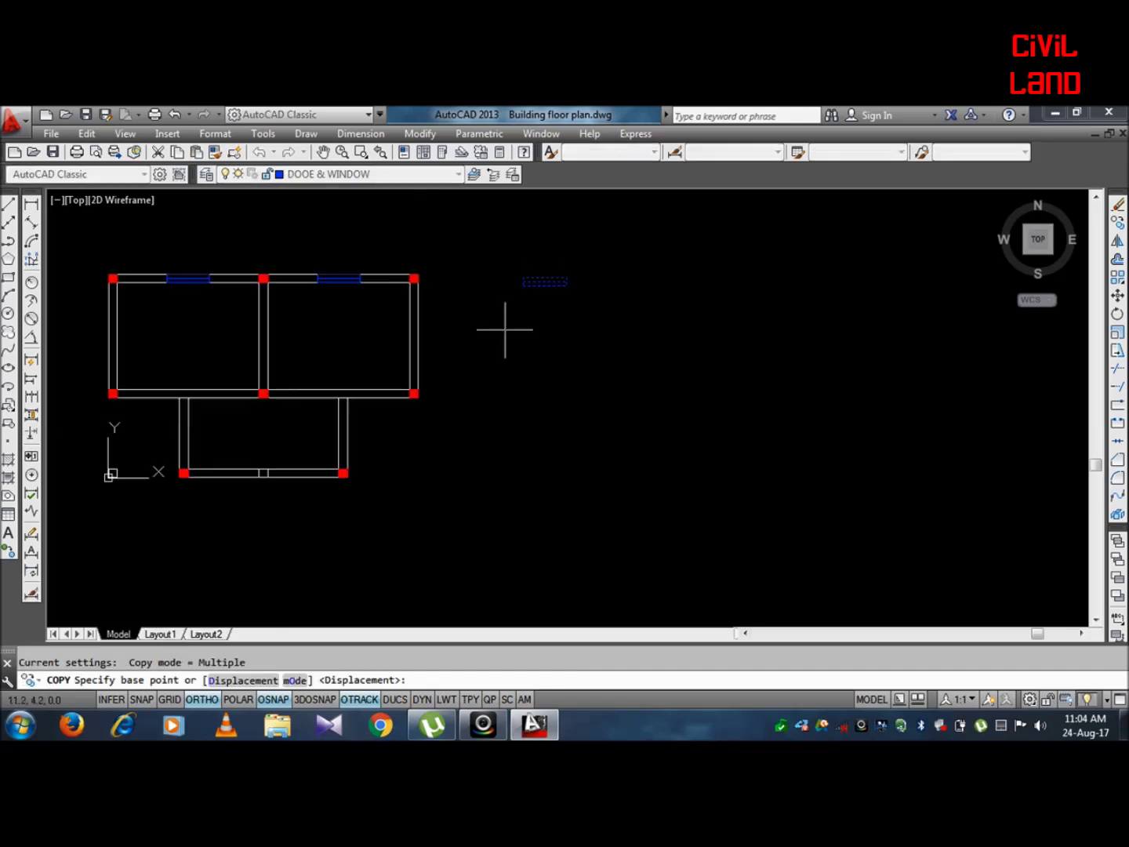
scroll(504, 291, up, 2)
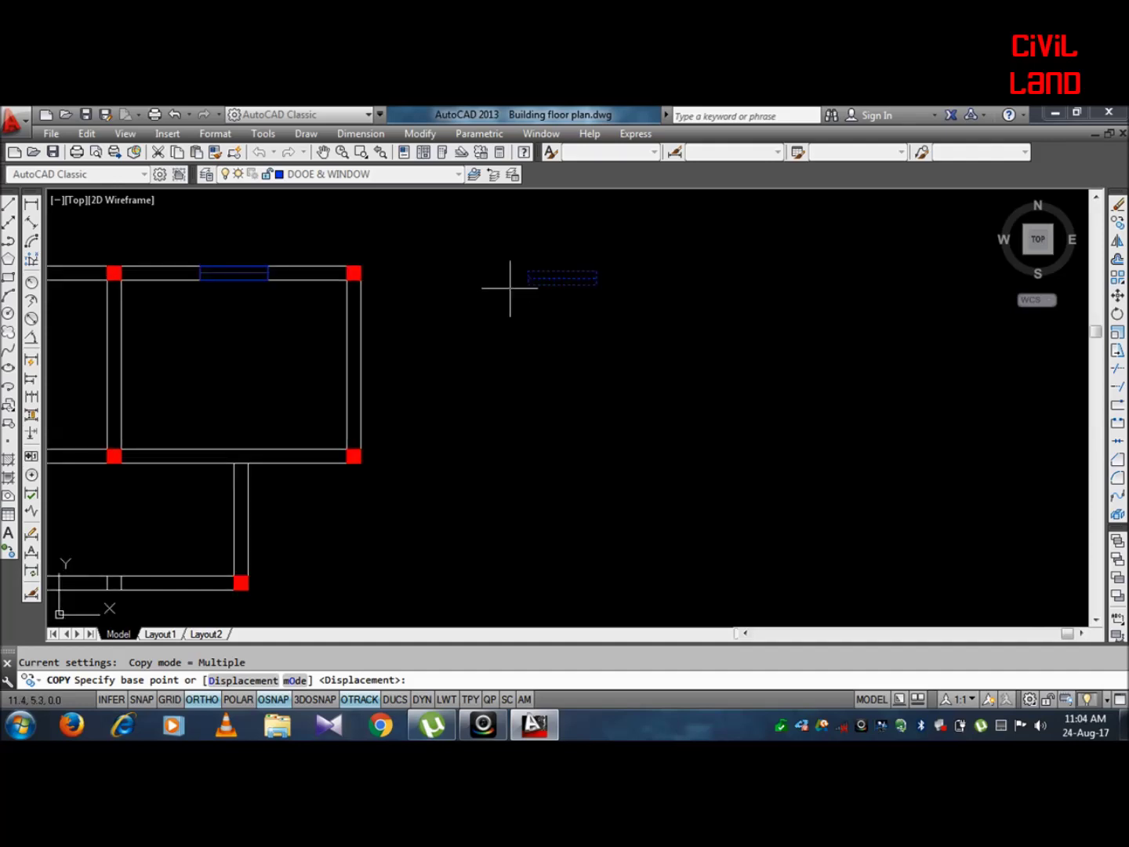
click(528, 285)
scroll(525, 297, down, 3)
scroll(408, 329, up, 5)
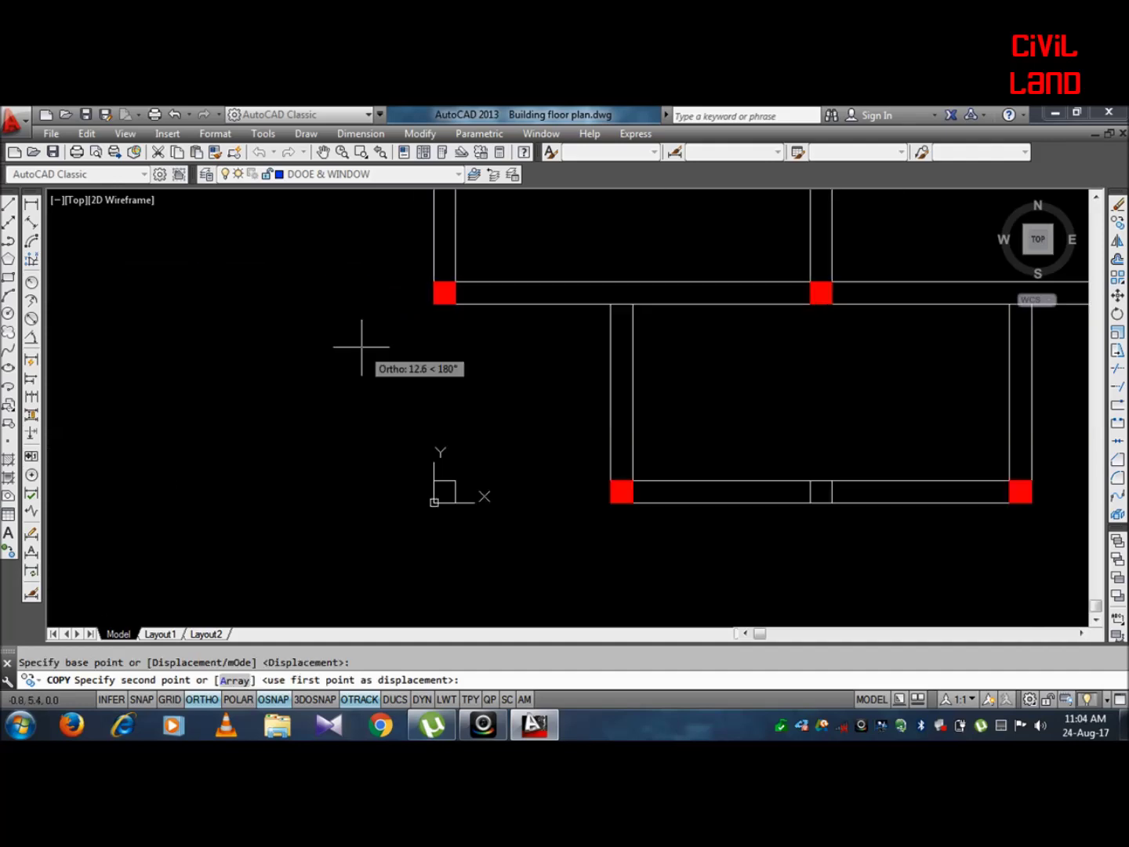
scroll(449, 307, down, 5)
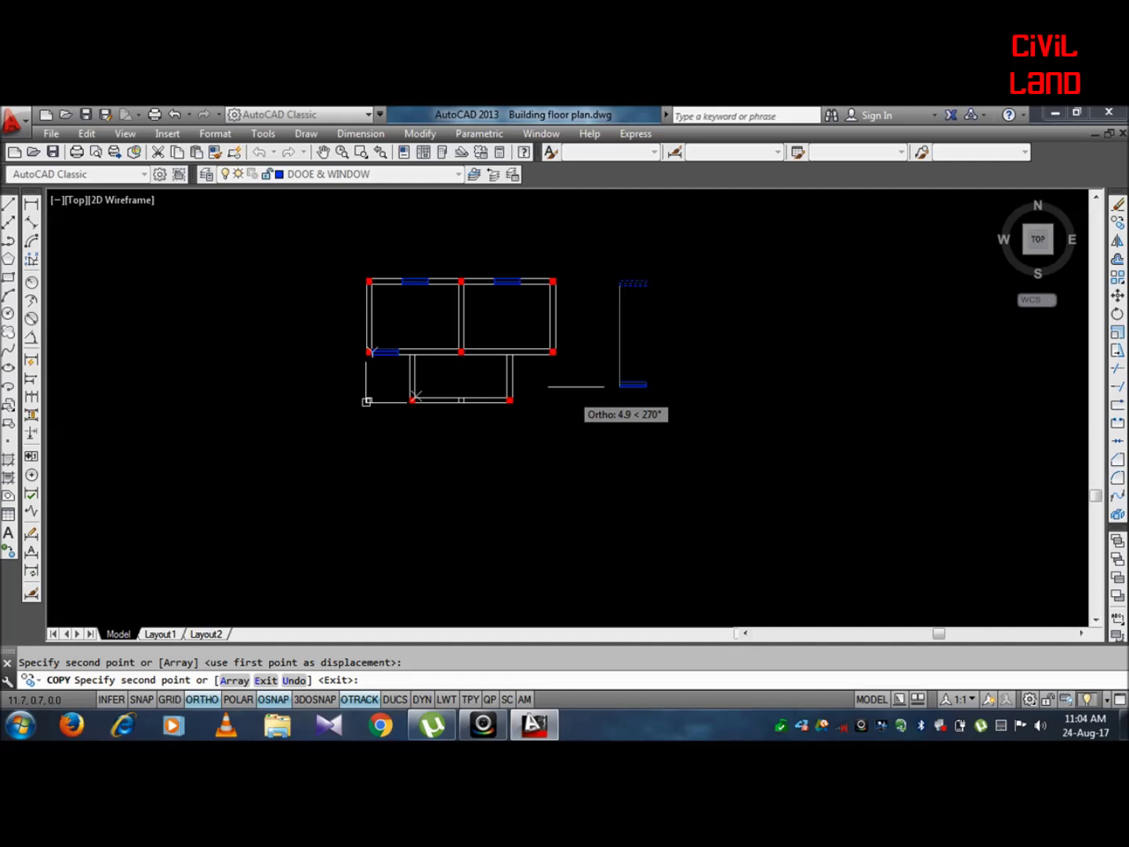
scroll(561, 373, up, 2)
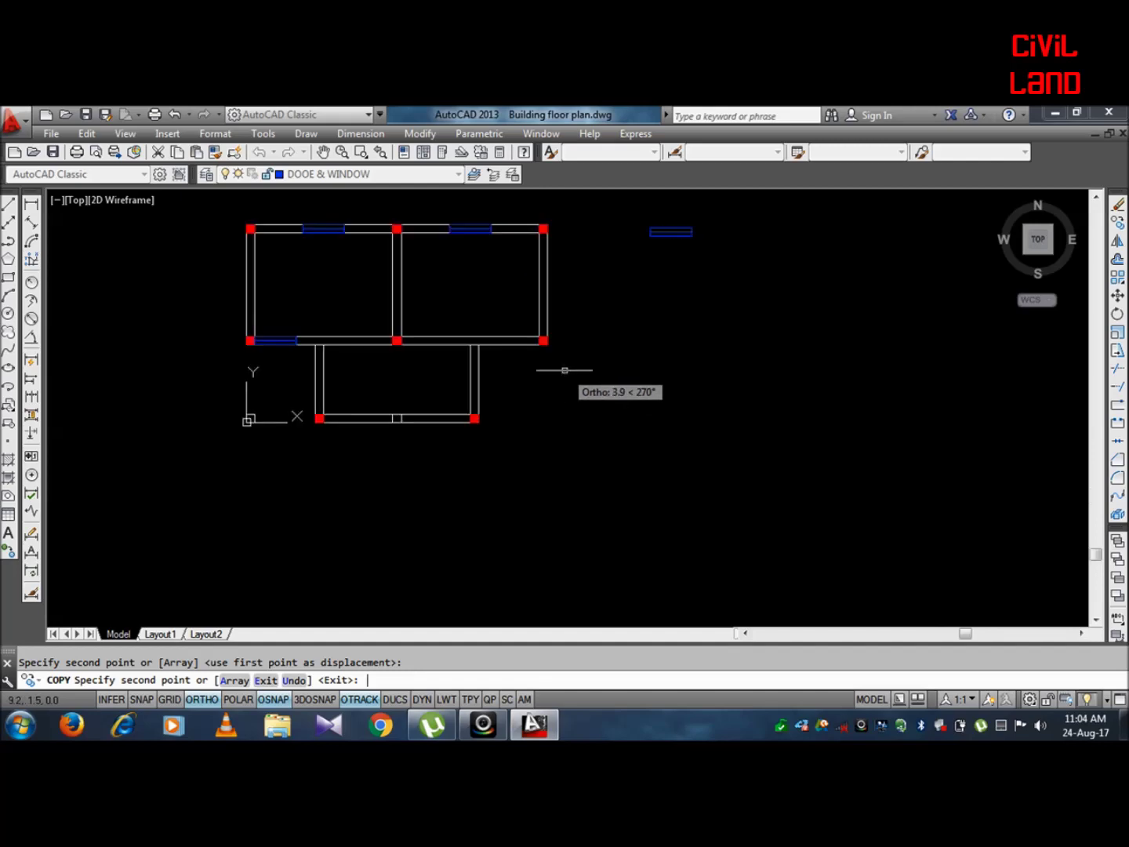
key(Escape)
Step: Copy the spare window block by its corner to the right room's lower-right wall corner
drag(716, 196, 629, 288)
text(c)
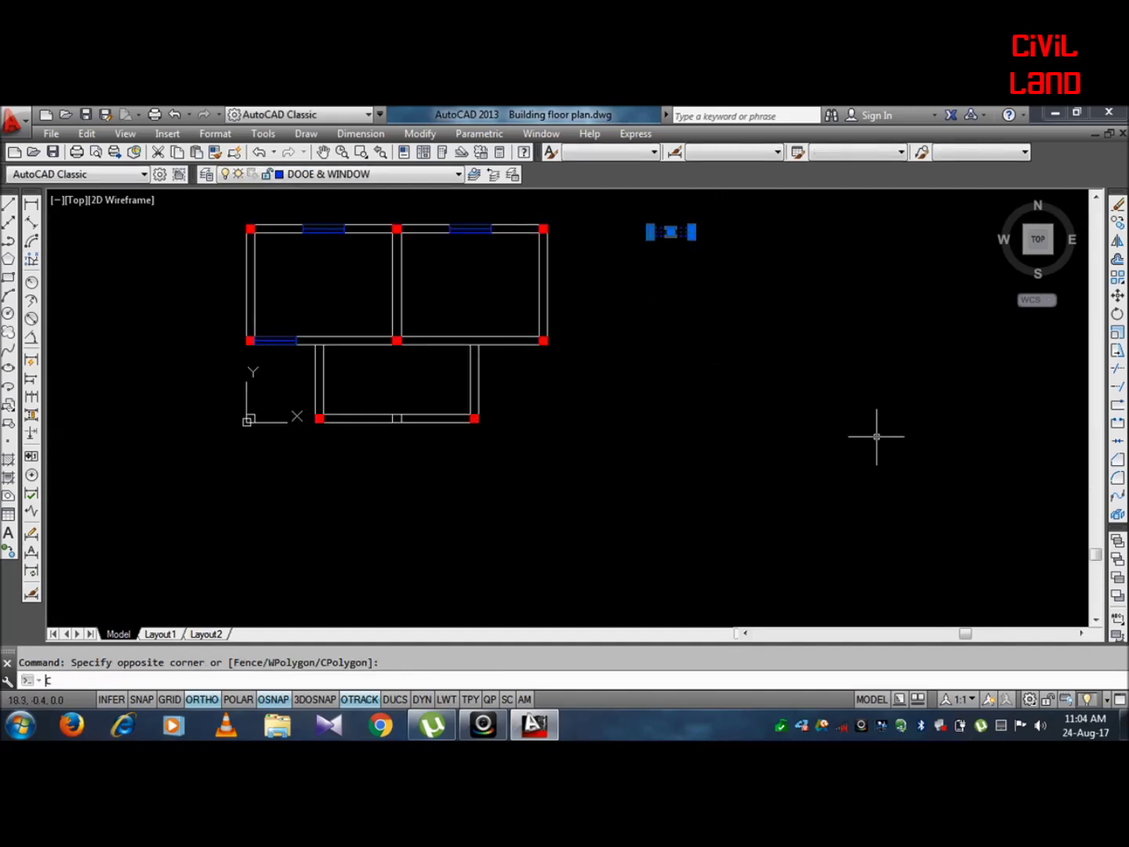
text(o)
key(Return)
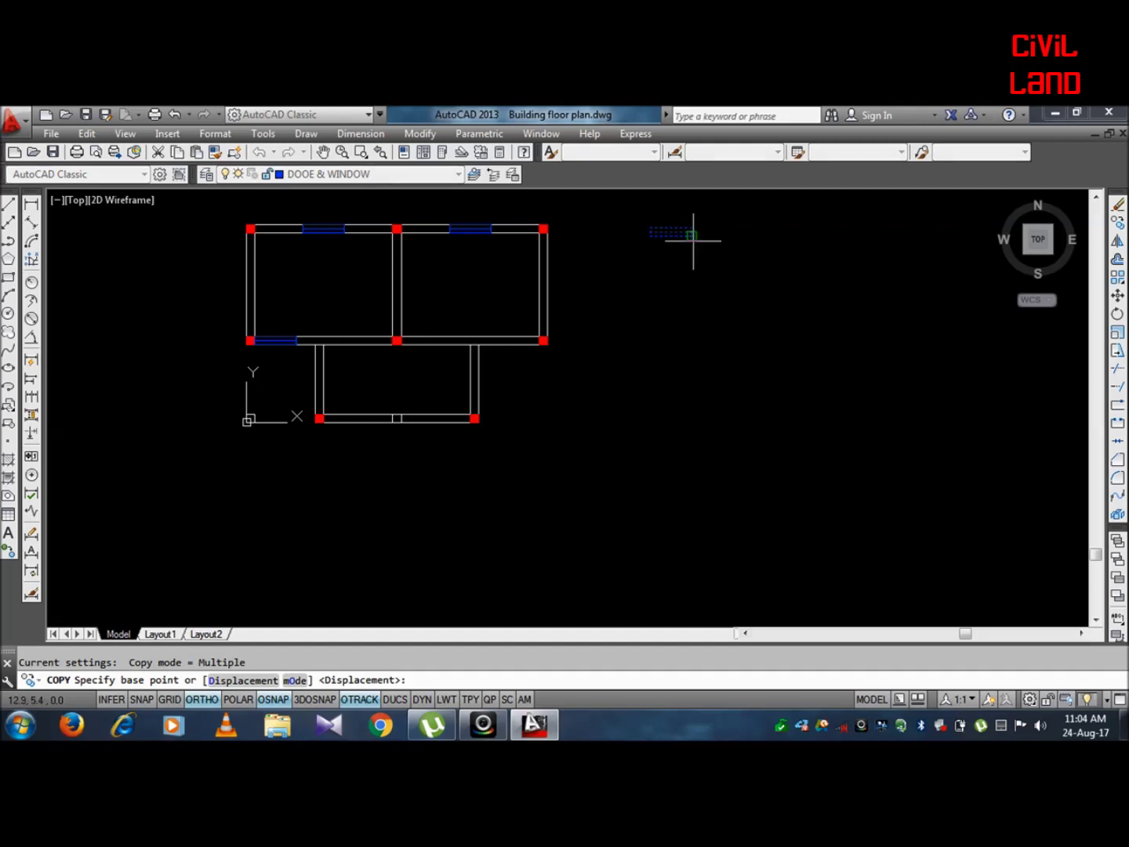
click(691, 236)
scroll(540, 328, up, 6)
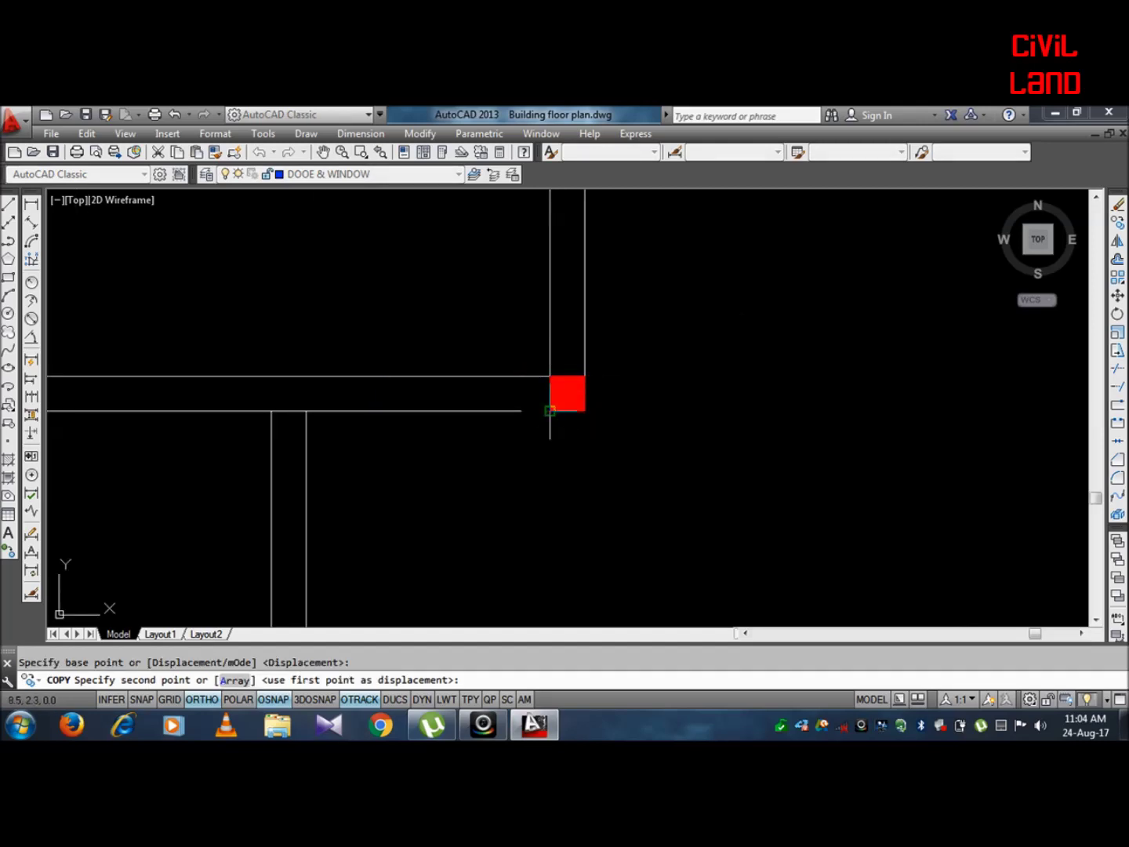
click(550, 411)
right_click(767, 271)
click(787, 281)
scroll(730, 289, down, 6)
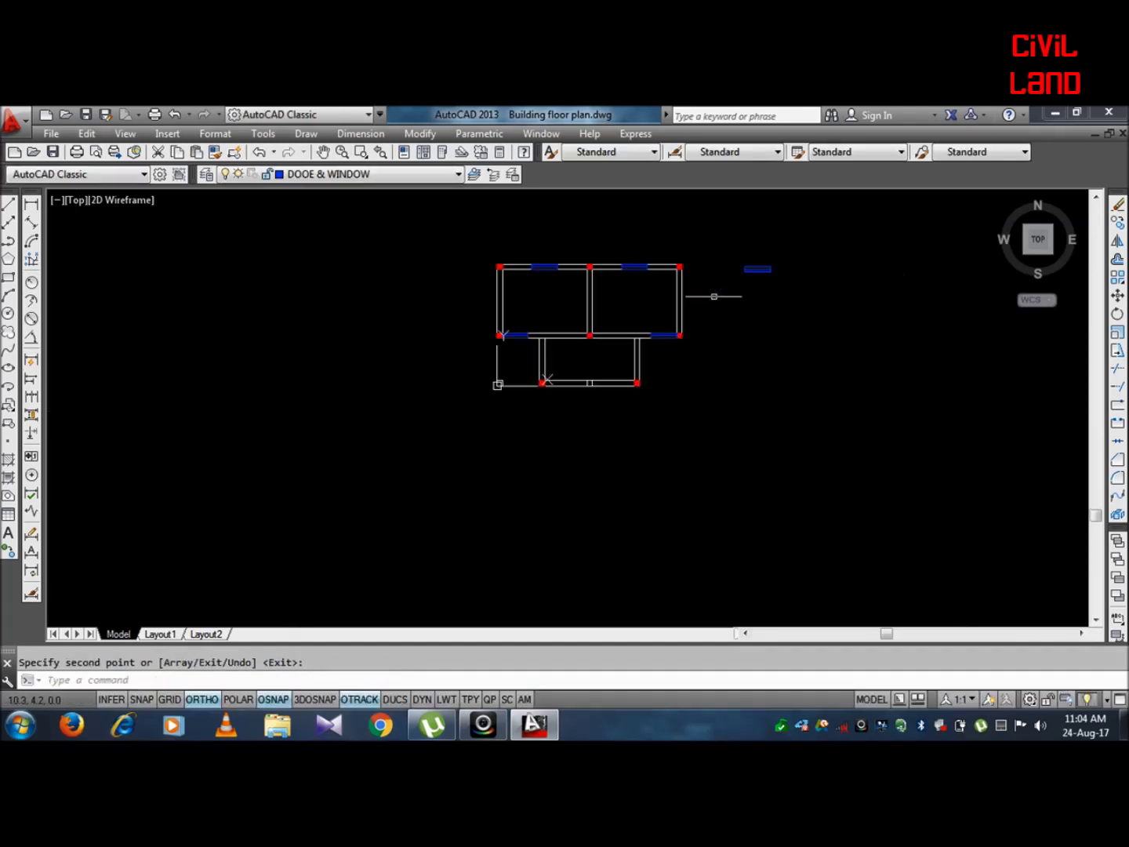
scroll(731, 289, up, 4)
scroll(588, 322, up, 4)
scroll(405, 362, down, 4)
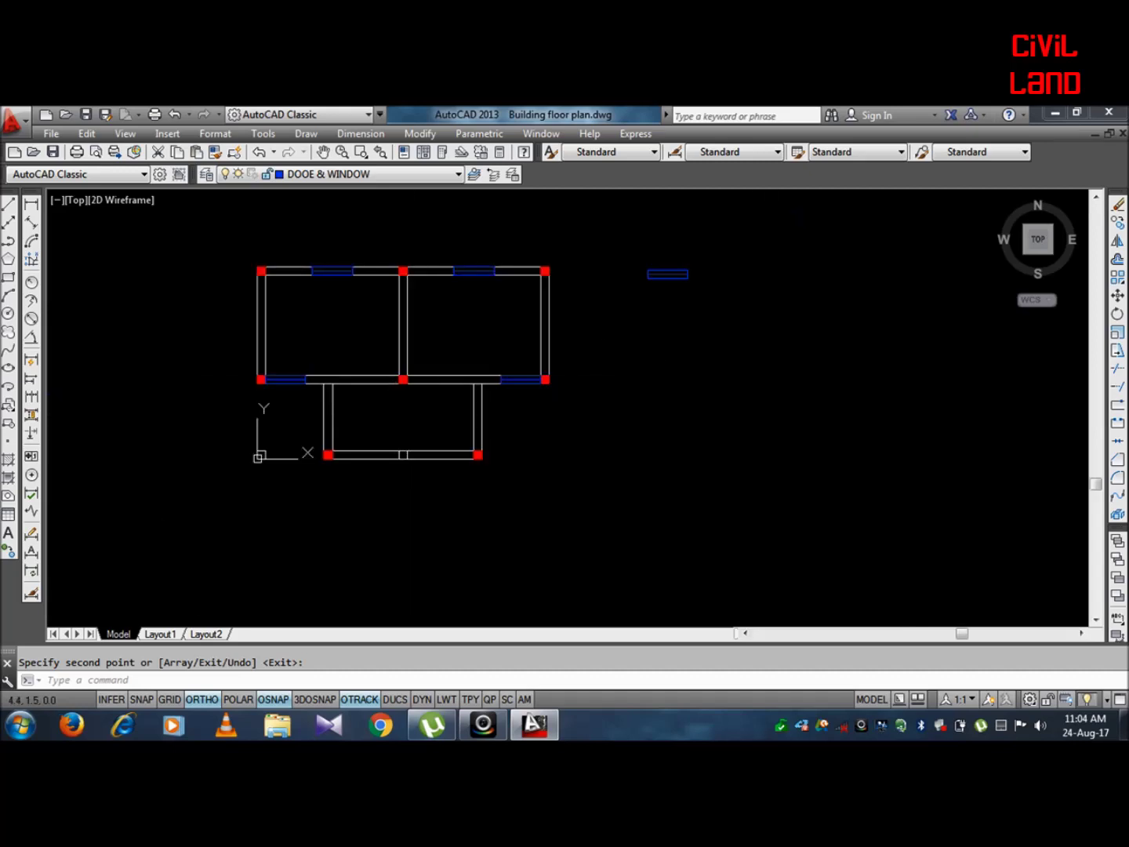
scroll(408, 425, up, 4)
click(397, 496)
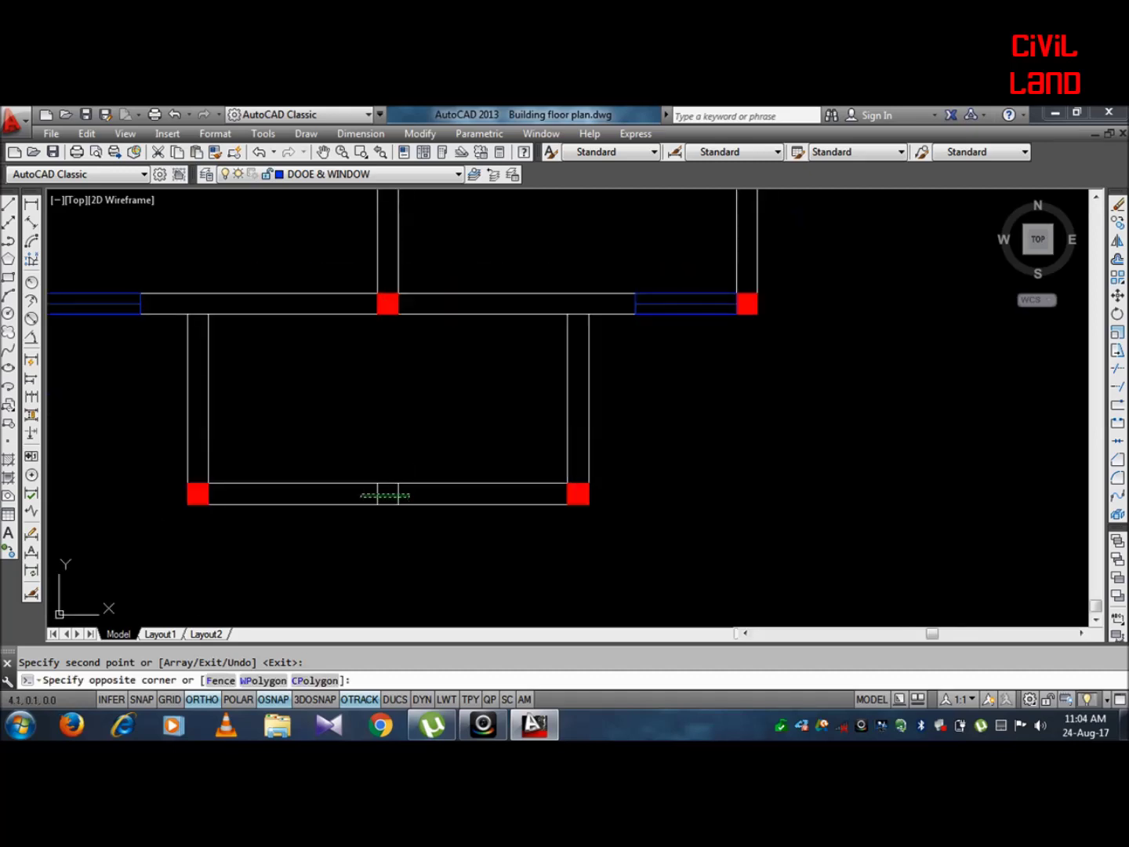
Step: Delete the two short divider lines in the lower room's bottom wall
click(370, 496)
key(Delete)
scroll(371, 548, down, 4)
scroll(394, 328, up, 2)
scroll(195, 280, up, 2)
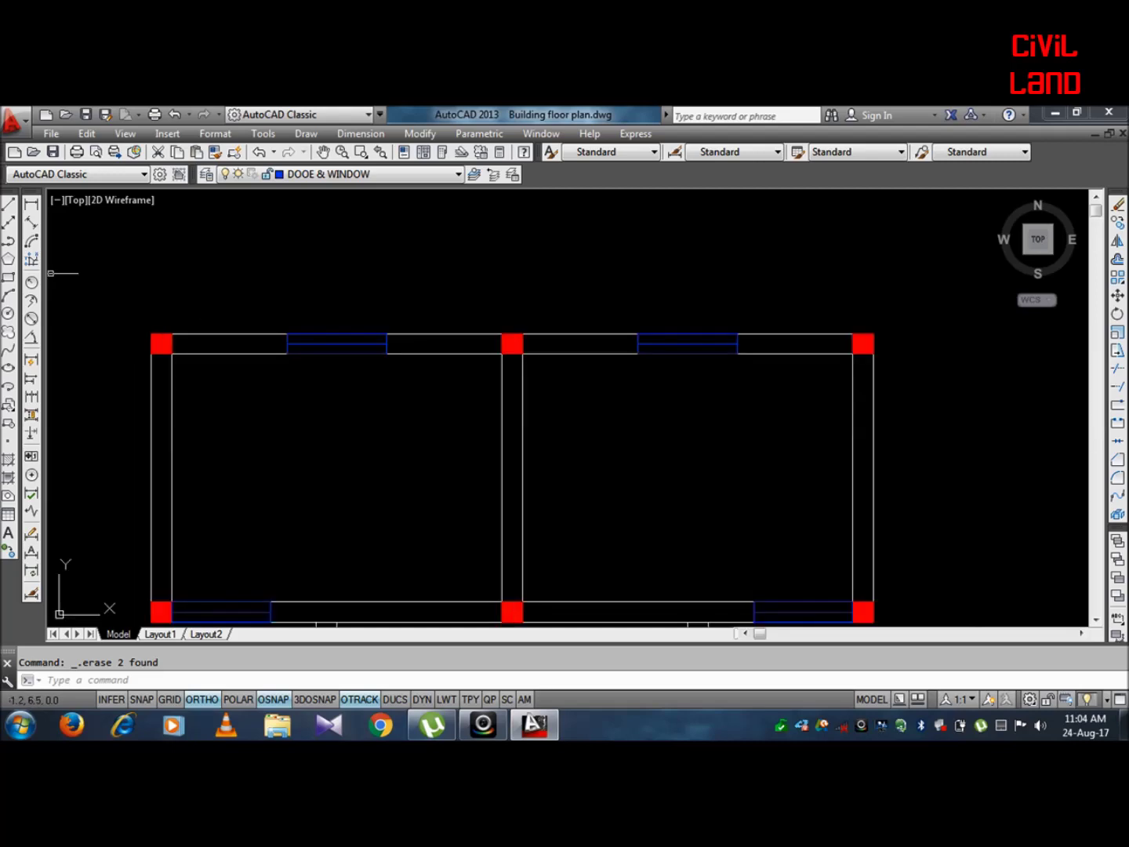
scroll(75, 265, down, 2)
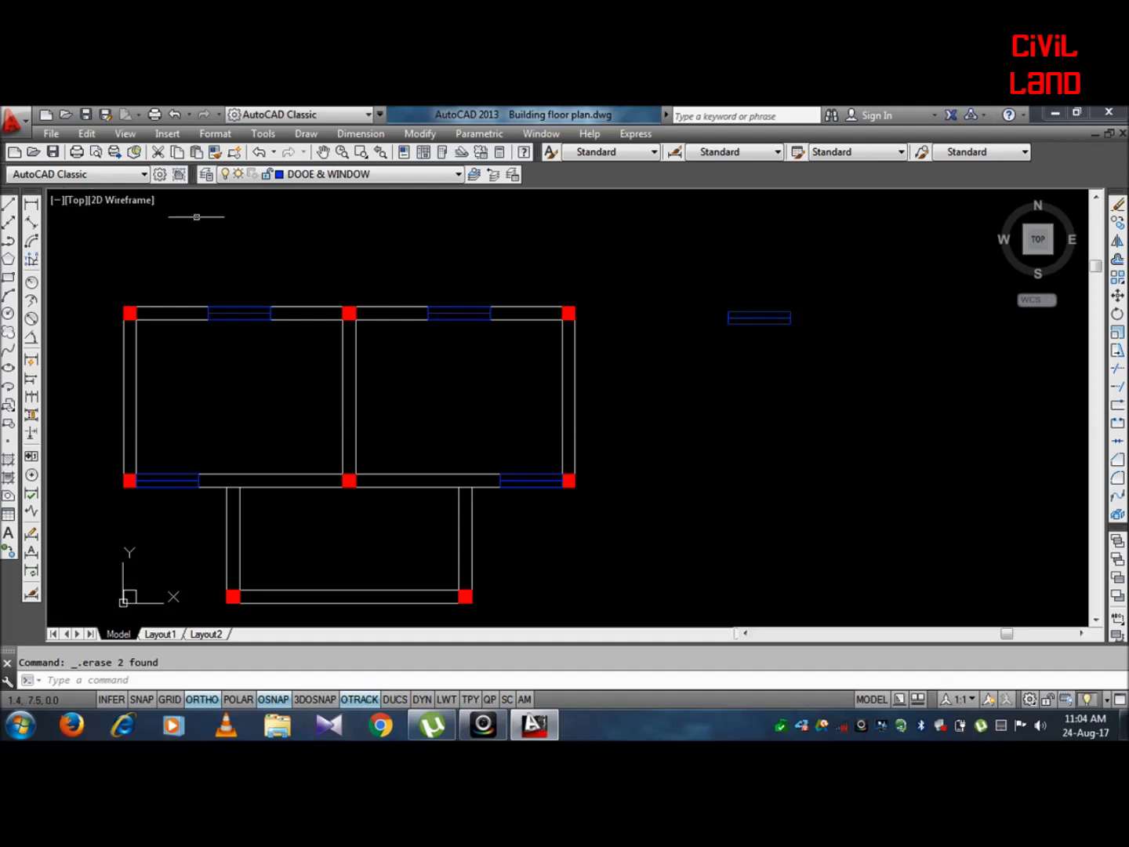
Step: Make WALL the current layer
click(277, 173)
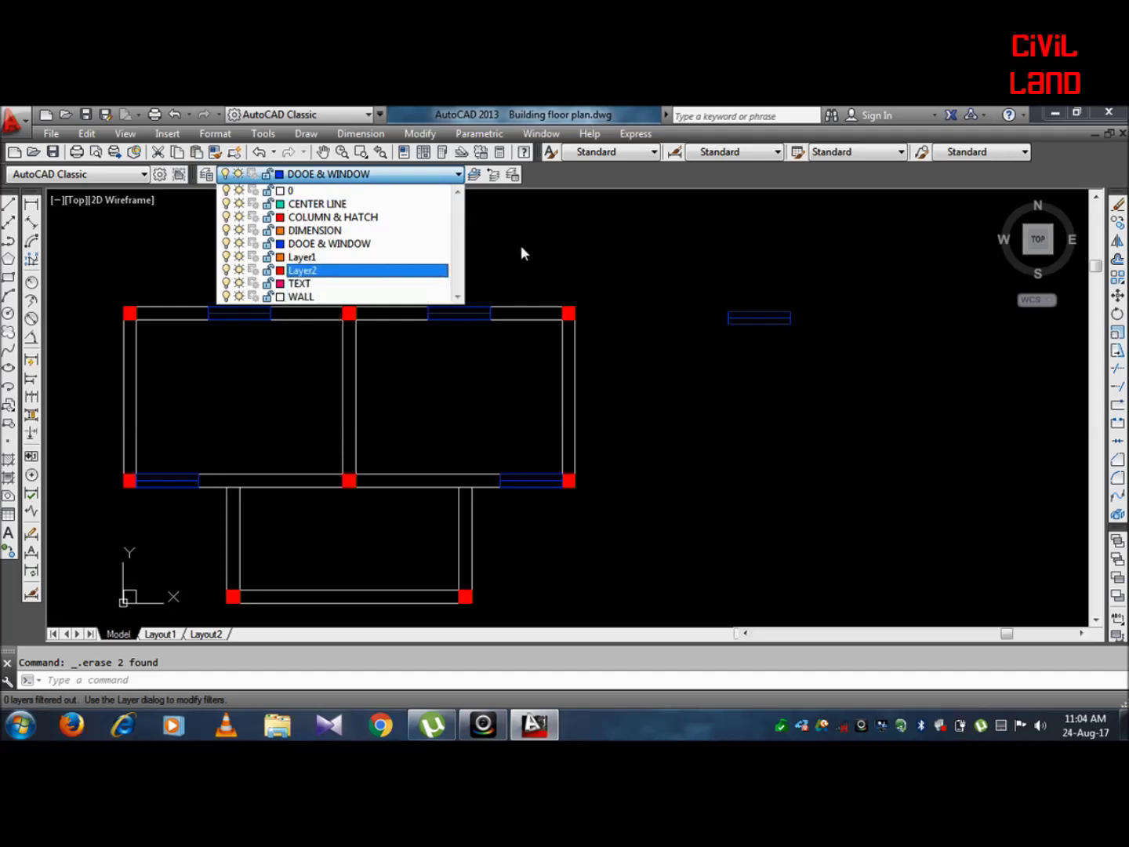
click(321, 298)
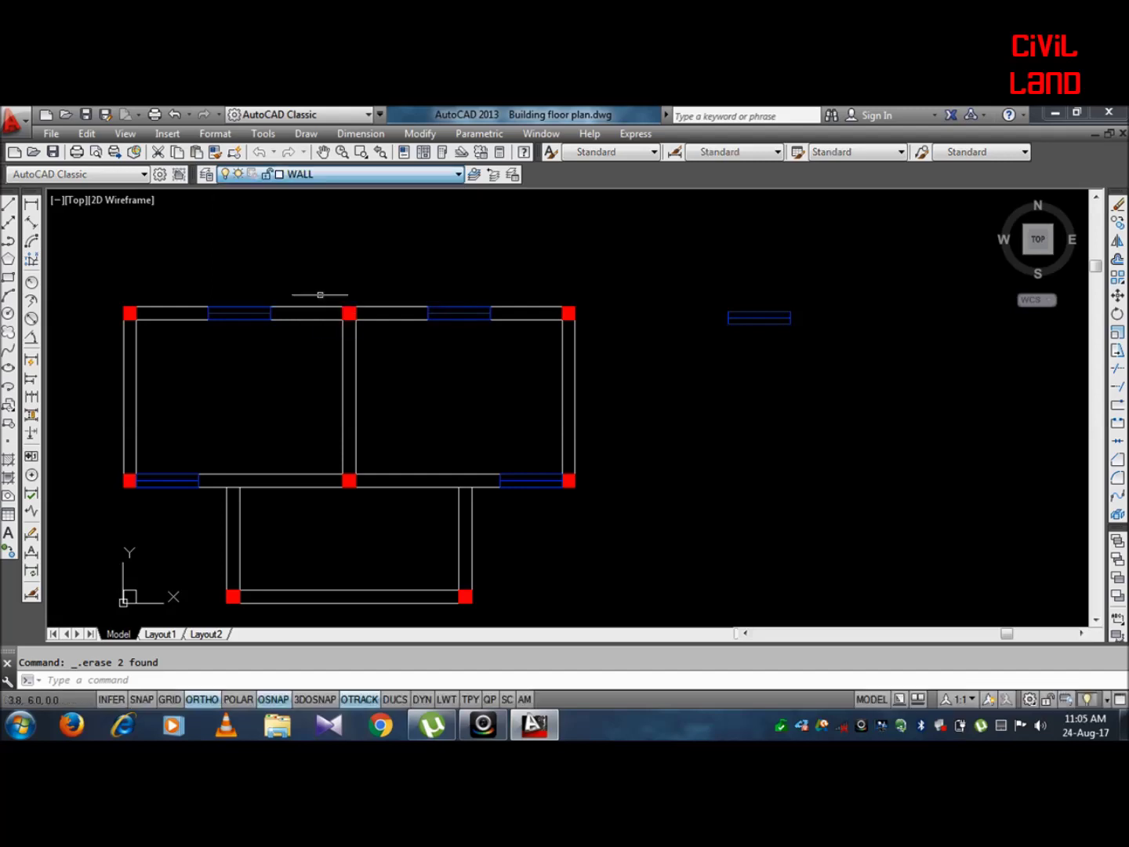
scroll(180, 296, up, 4)
scroll(172, 301, down, 6)
scroll(172, 301, up, 4)
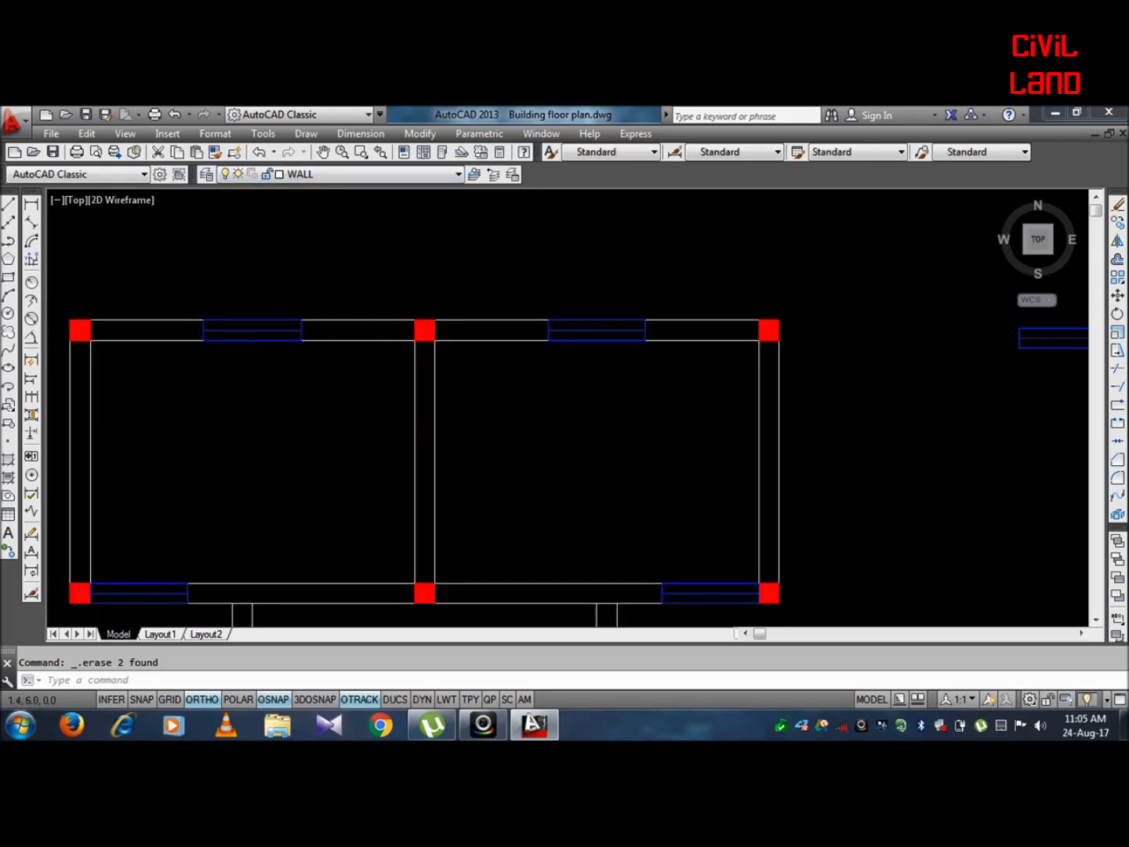
scroll(182, 299, down, 2)
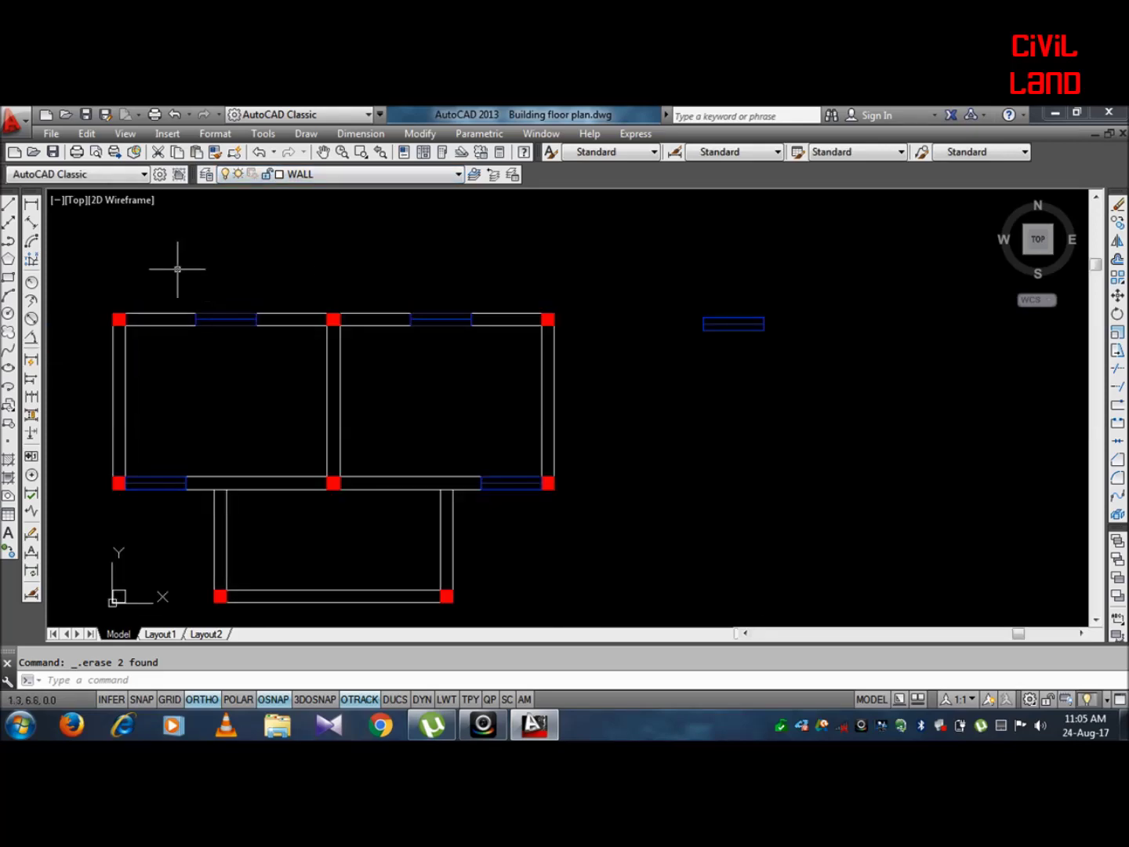
scroll(178, 268, down, 4)
key(Escape)
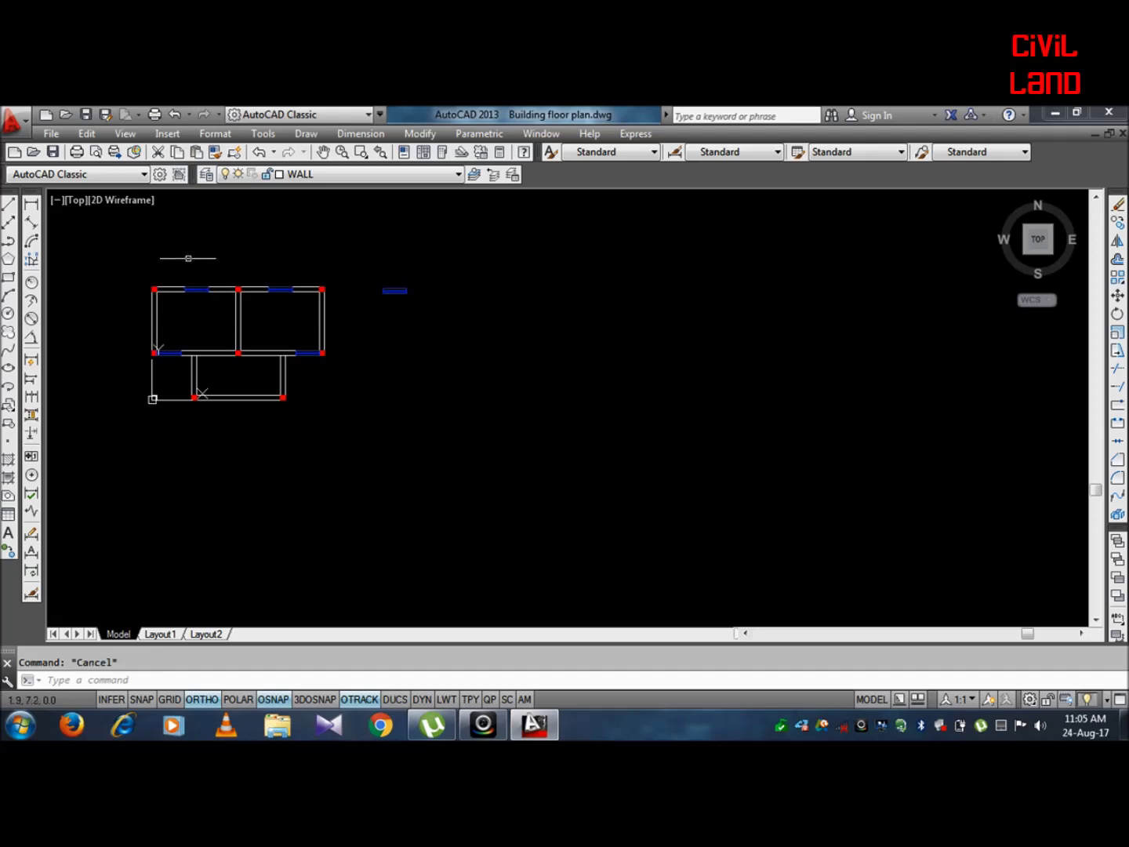
scroll(173, 294, up, 4)
scroll(168, 295, down, 4)
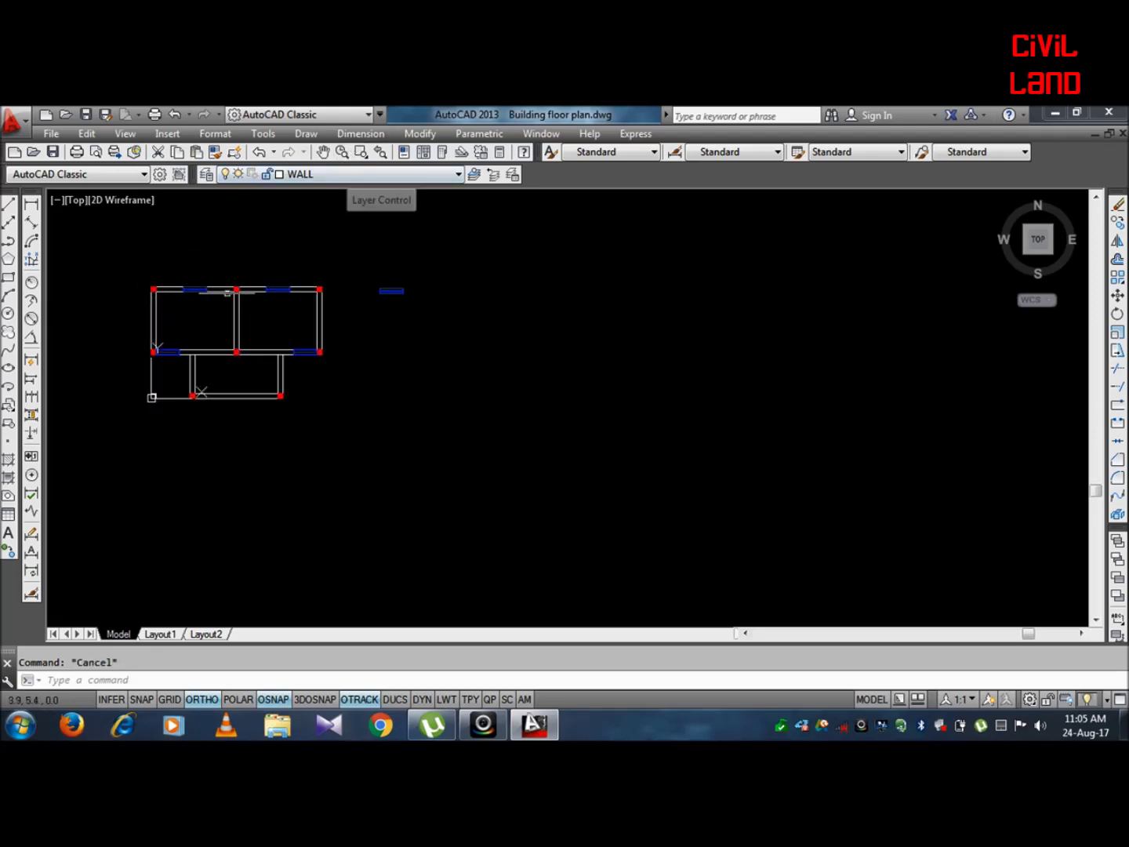
scroll(224, 301, up, 4)
scroll(325, 182, down, 2)
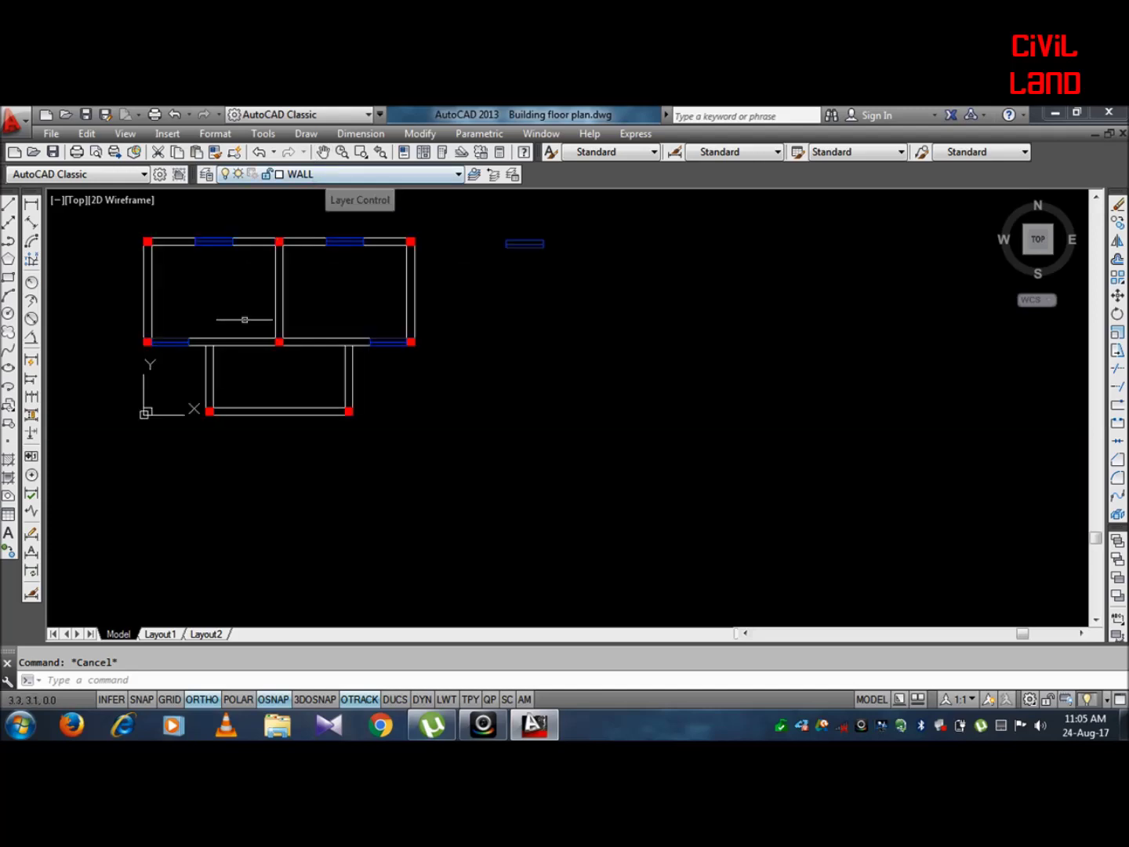
scroll(234, 335, up, 4)
scroll(239, 310, down, 4)
scroll(242, 299, up, 2)
scroll(239, 306, down, 2)
scroll(240, 320, up, 2)
scroll(239, 325, down, 2)
scroll(239, 330, up, 4)
scroll(245, 332, down, 2)
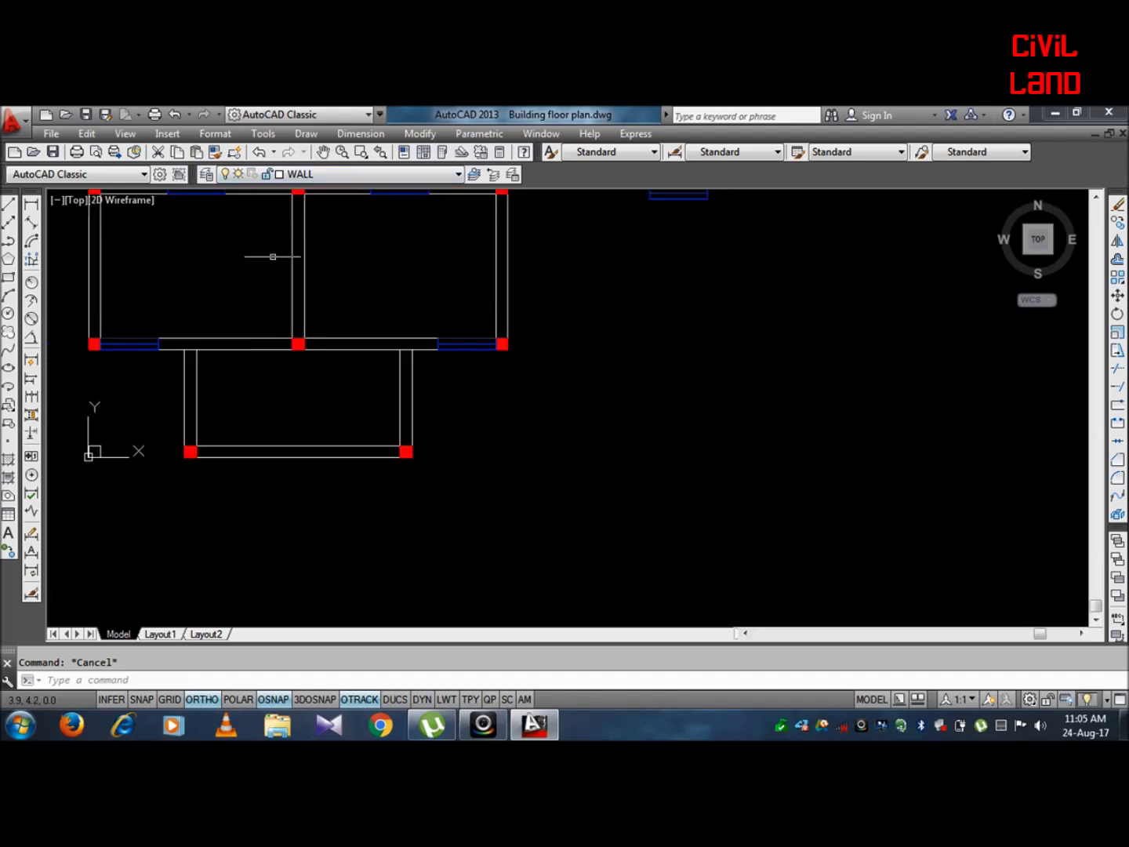
Step: Set DOOE & WINDOW back as the current layer
click(338, 176)
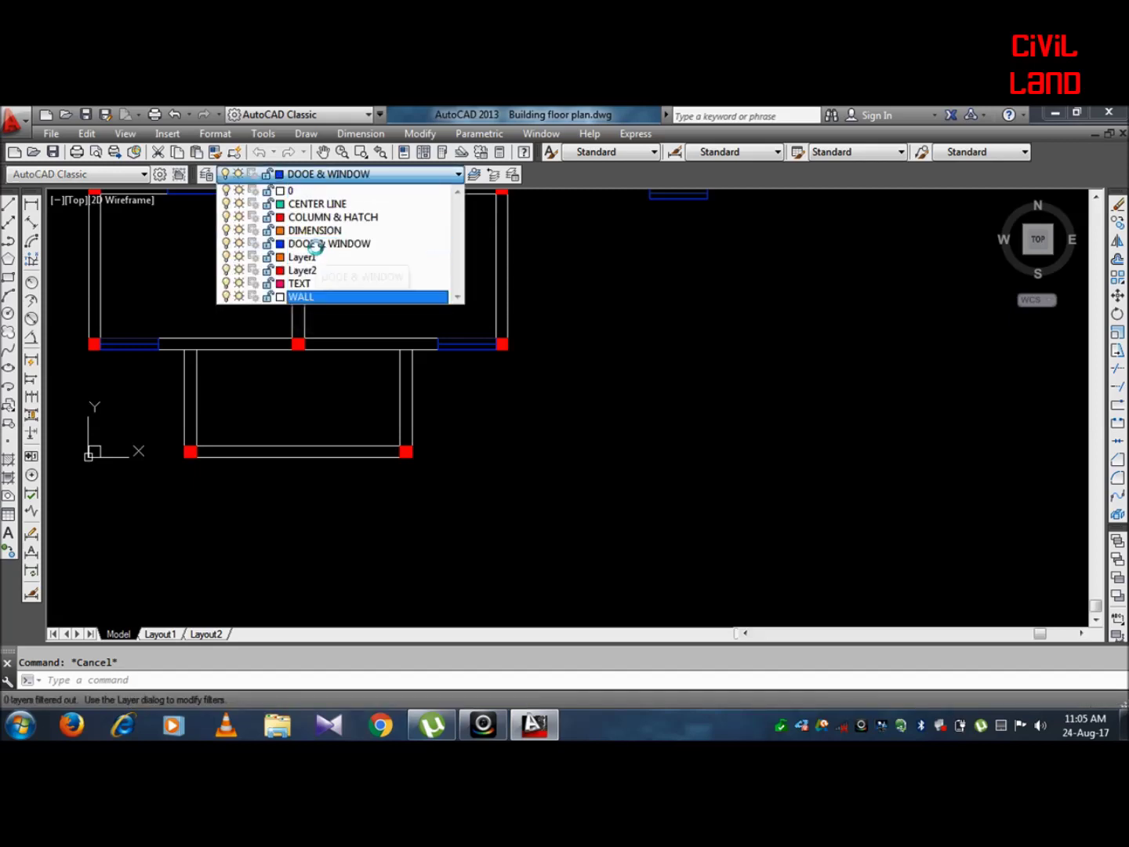
click(314, 244)
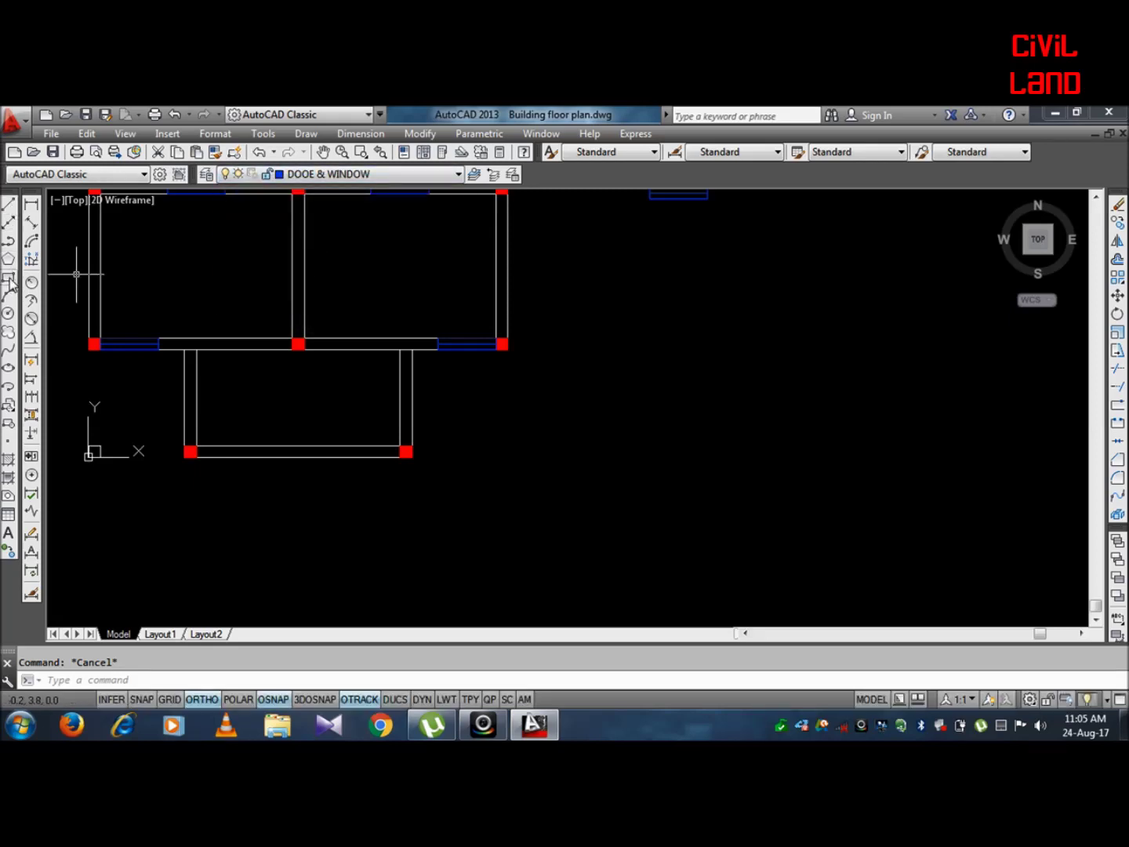
scroll(274, 337, up, 4)
scroll(239, 337, down, 4)
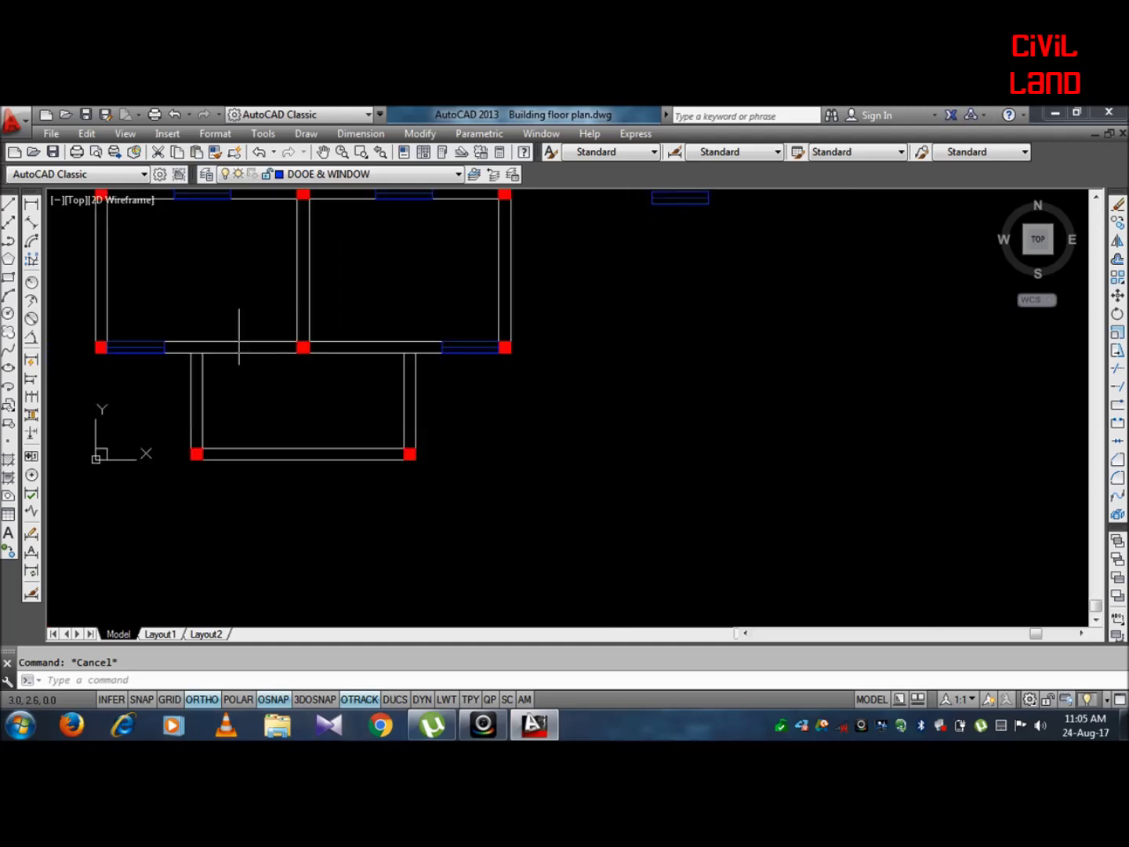
Step: Start a line at the wall corner beside the column, then cancel it without drawing
click(11, 208)
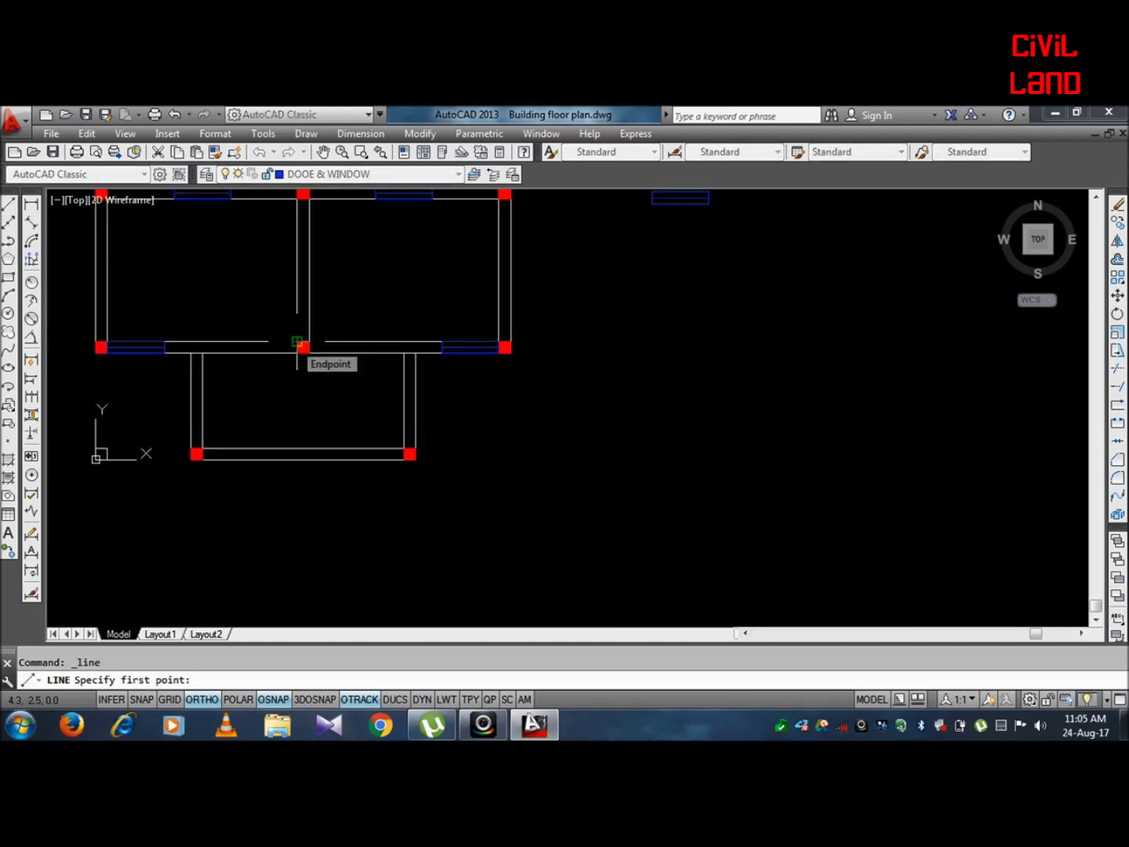
key(Escape)
scroll(286, 348, up, 4)
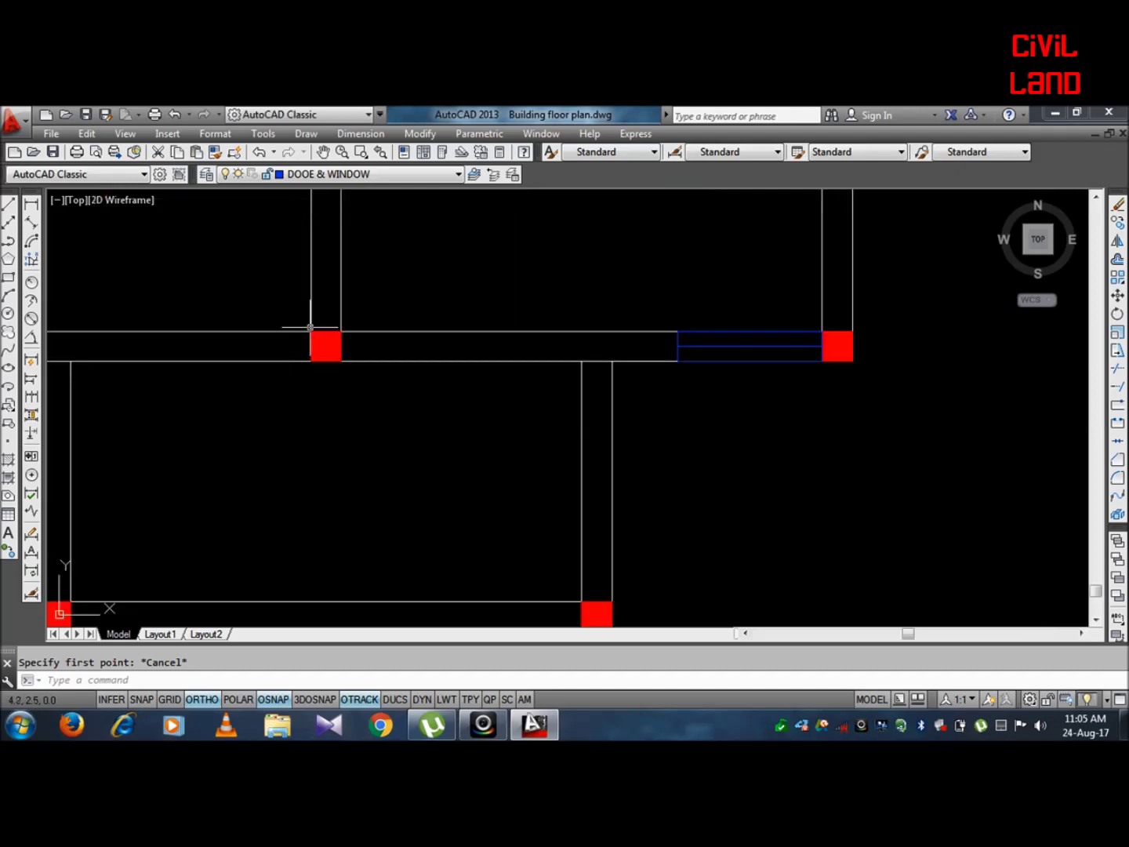
click(9, 204)
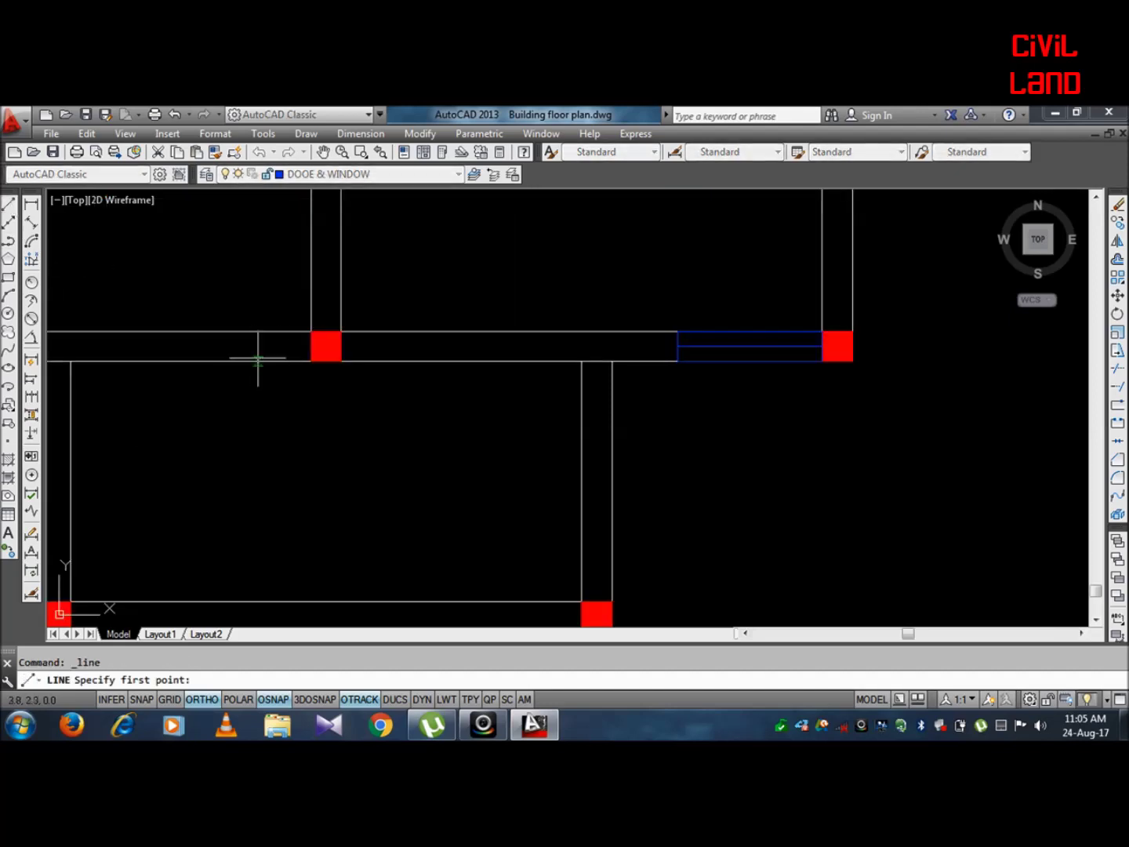
click(311, 330)
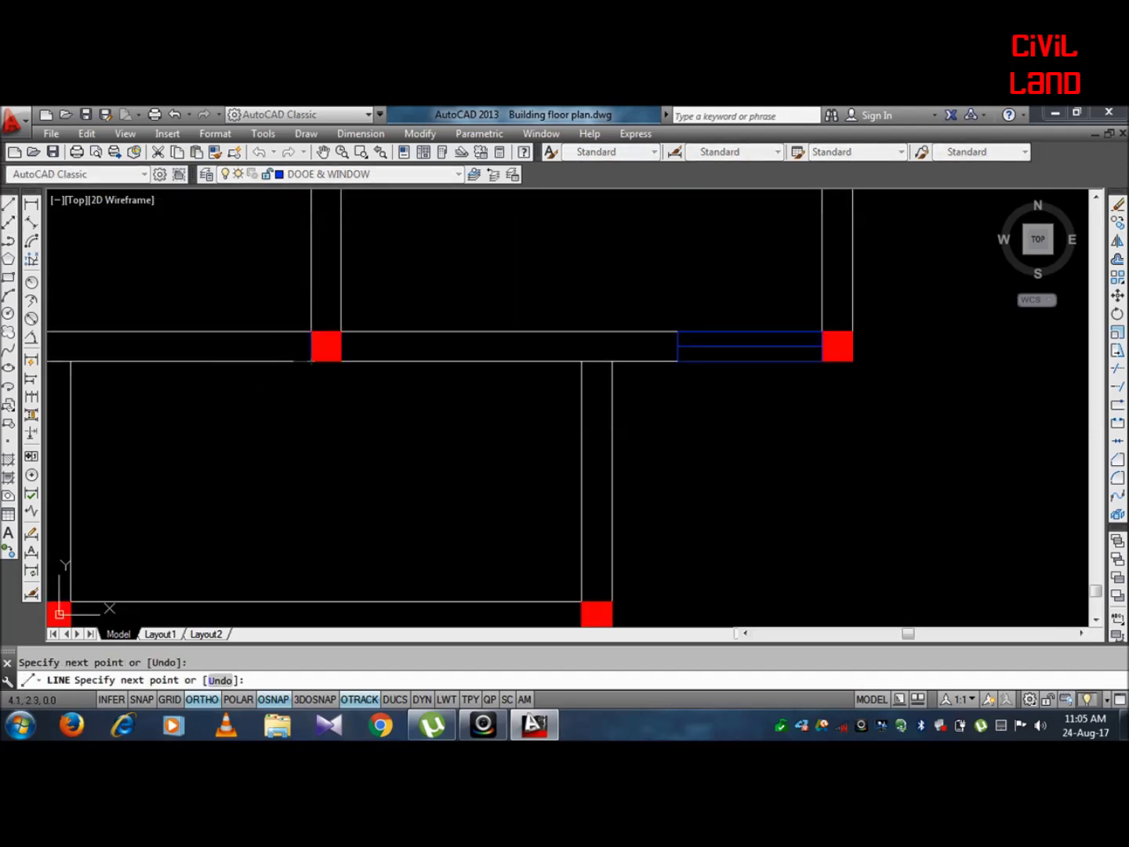
key(Escape)
Step: Move the short blue line at the wall end 1.2 units left of the column
click(311, 346)
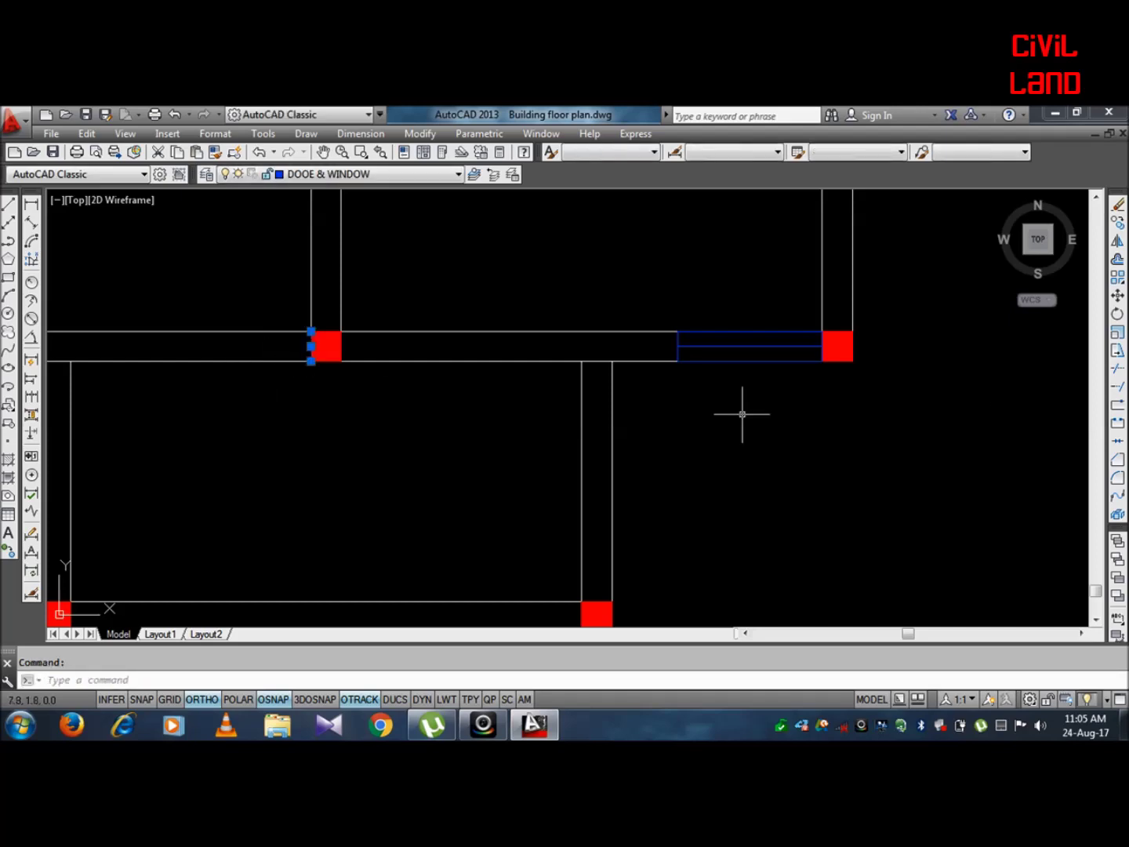
click(1117, 294)
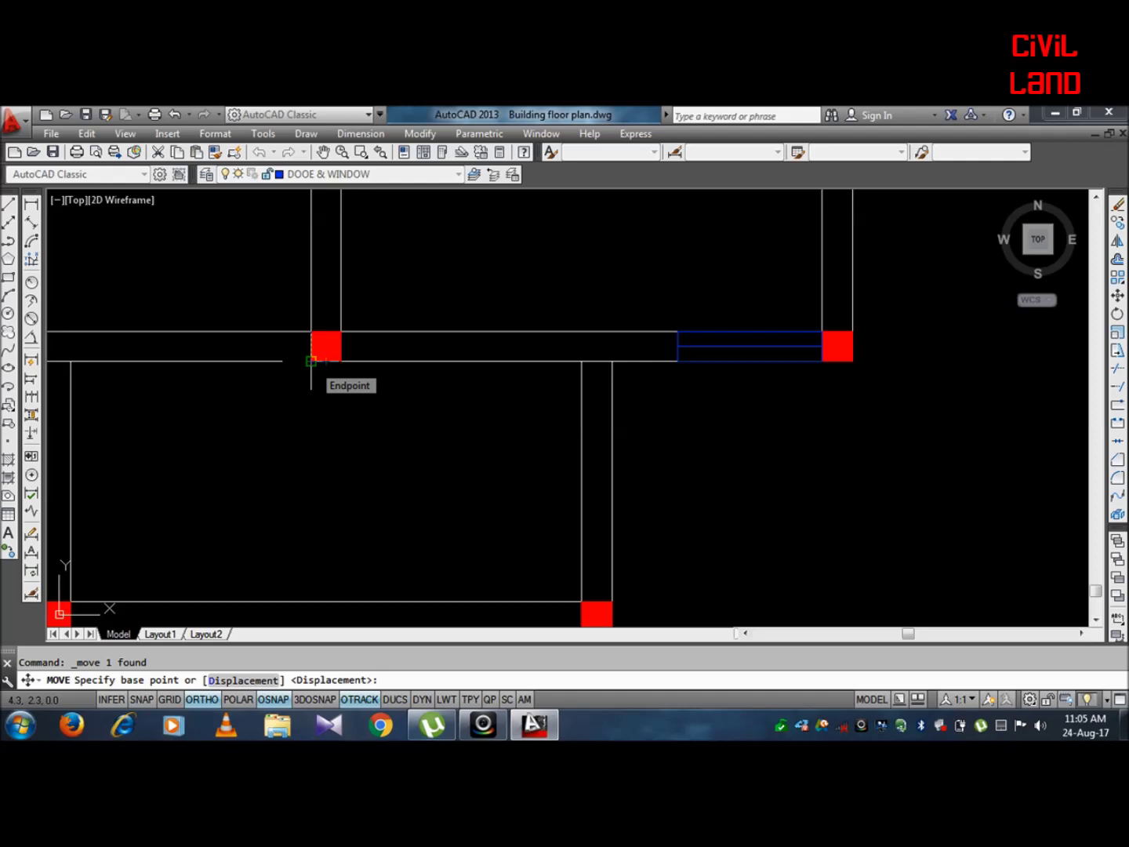
click(311, 362)
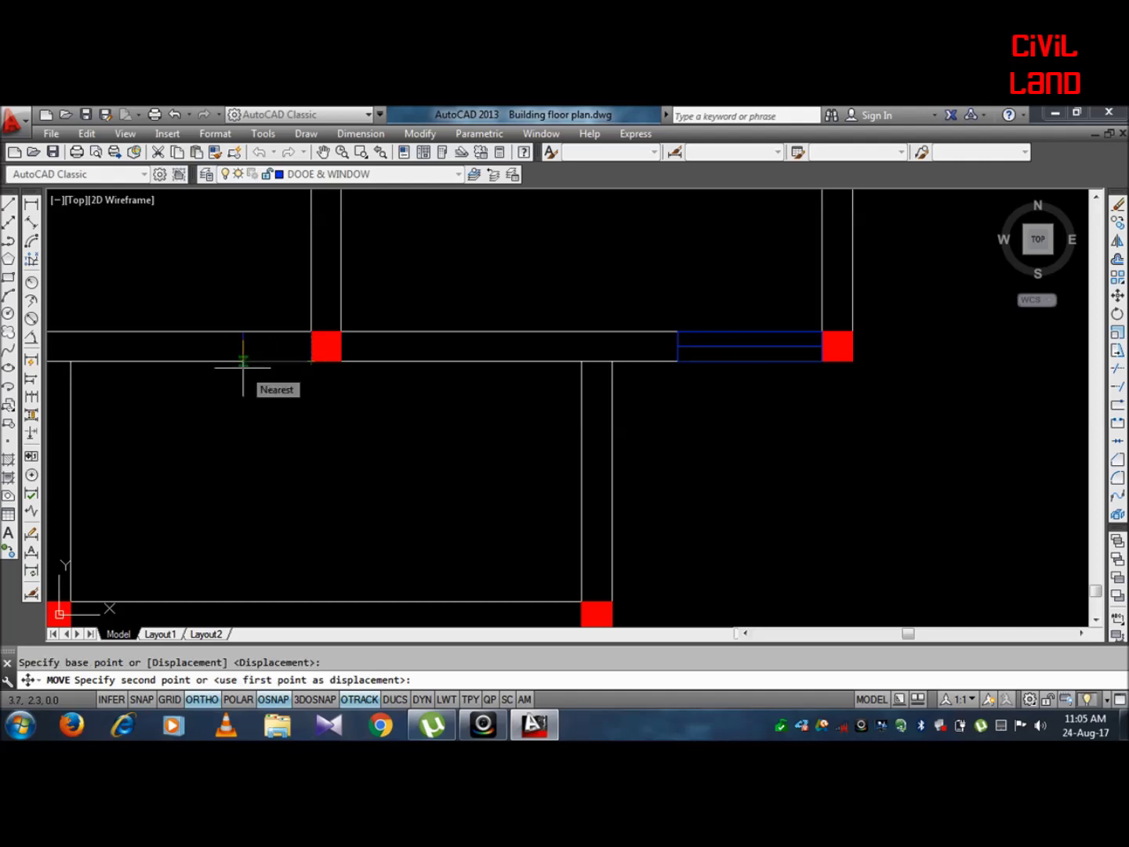
text(1.2)
key(Return)
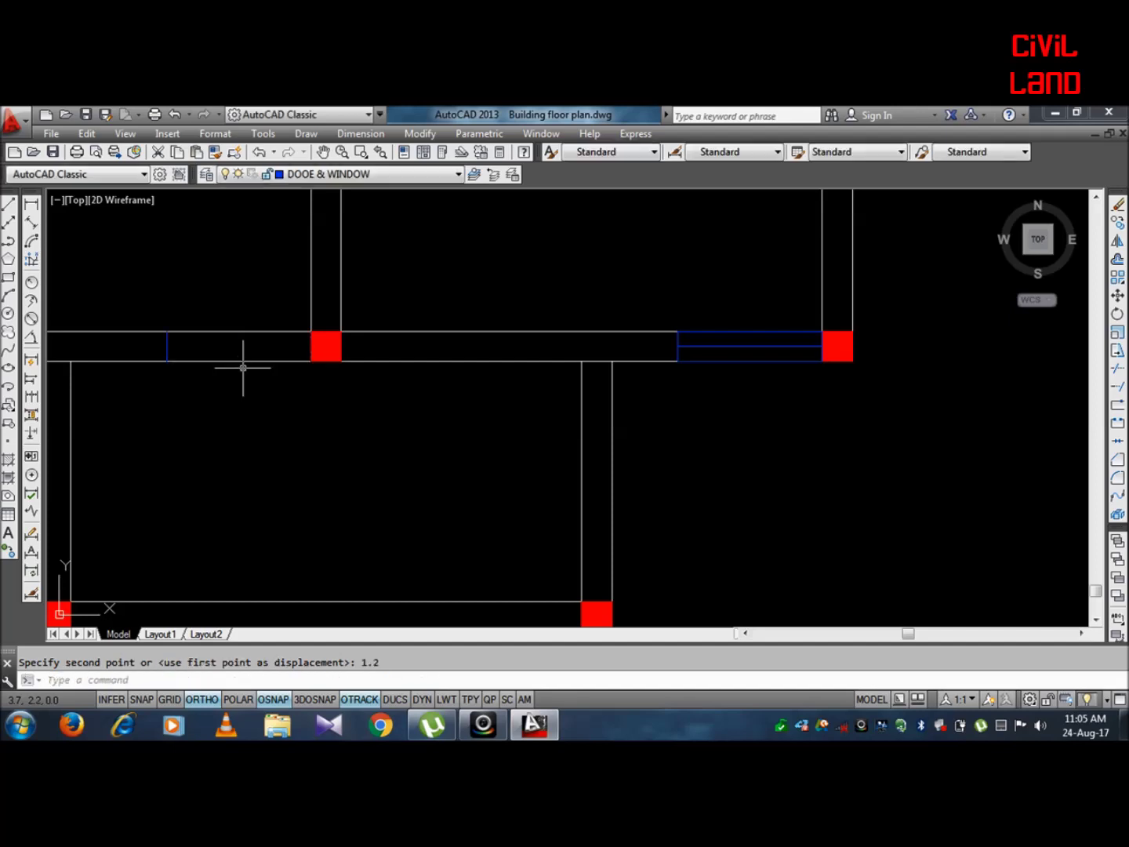
key(Escape)
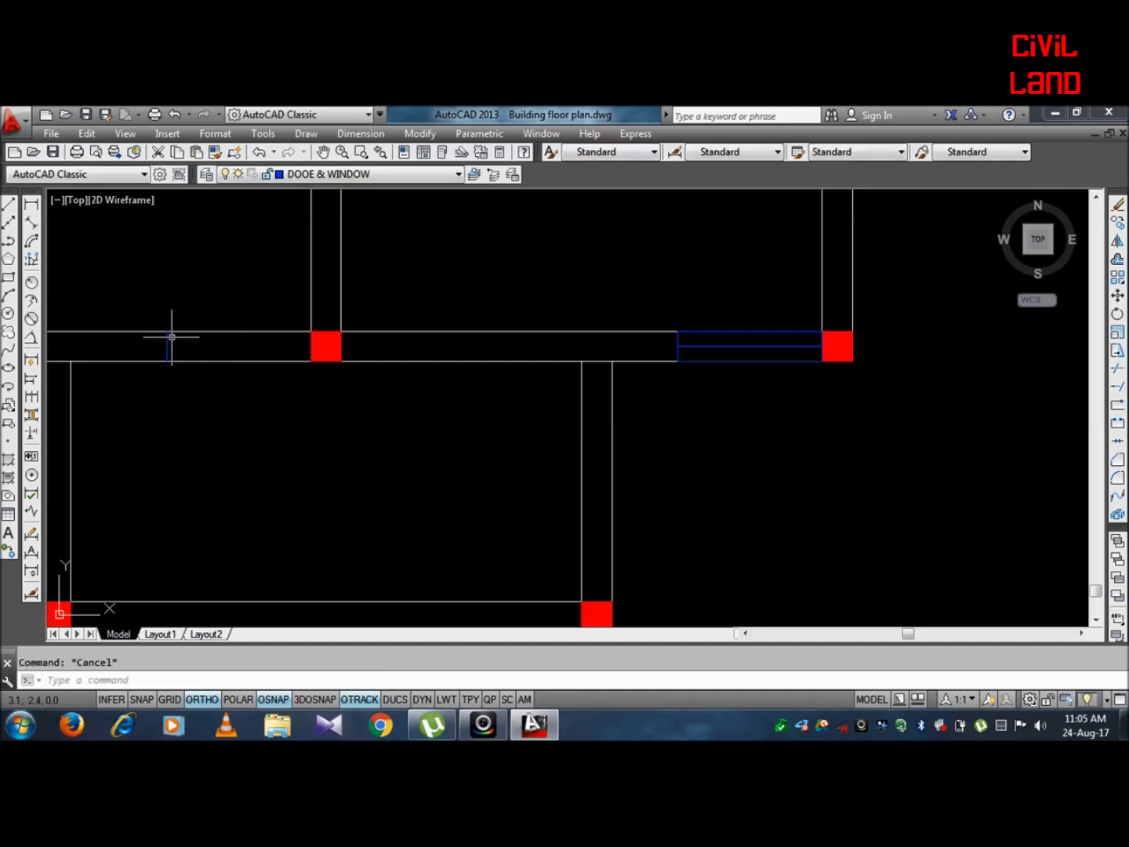
click(172, 332)
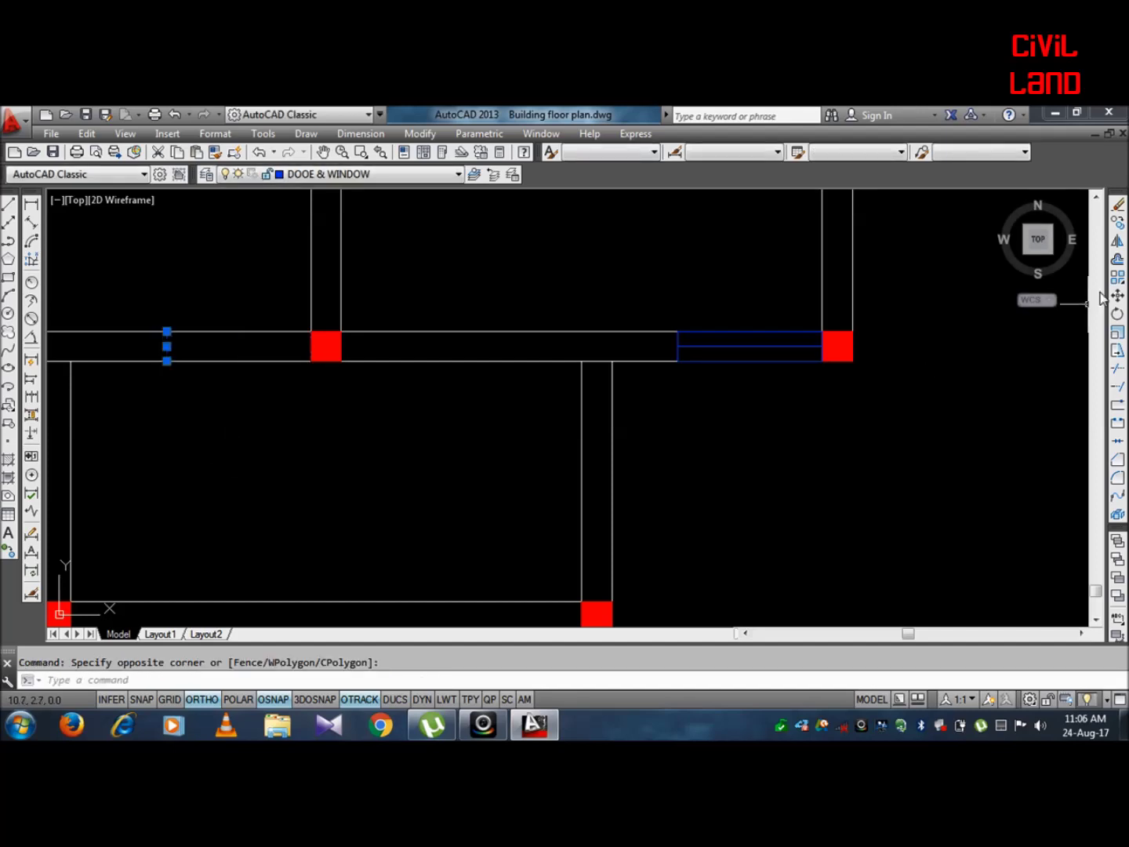
click(1119, 244)
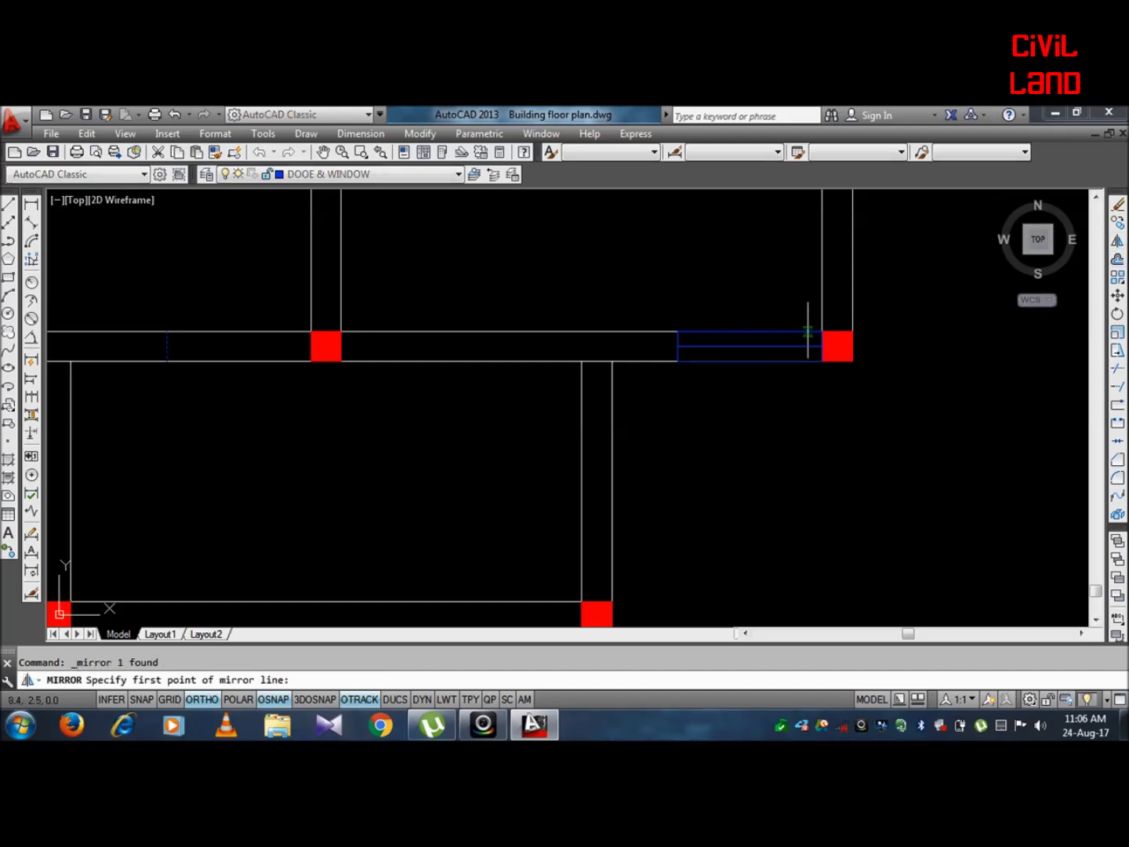
Step: Mirror the blue jamb line about the column's vertical centre, keeping the original
click(326, 361)
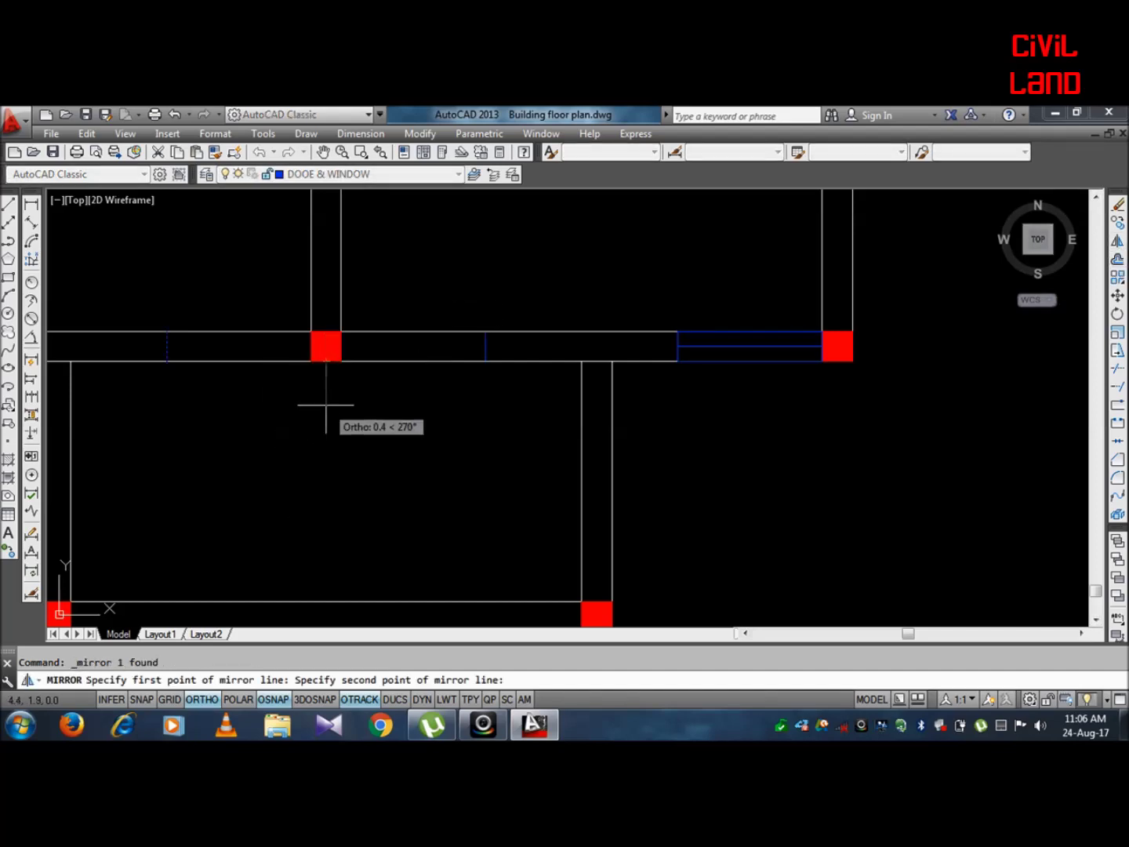
key(Return)
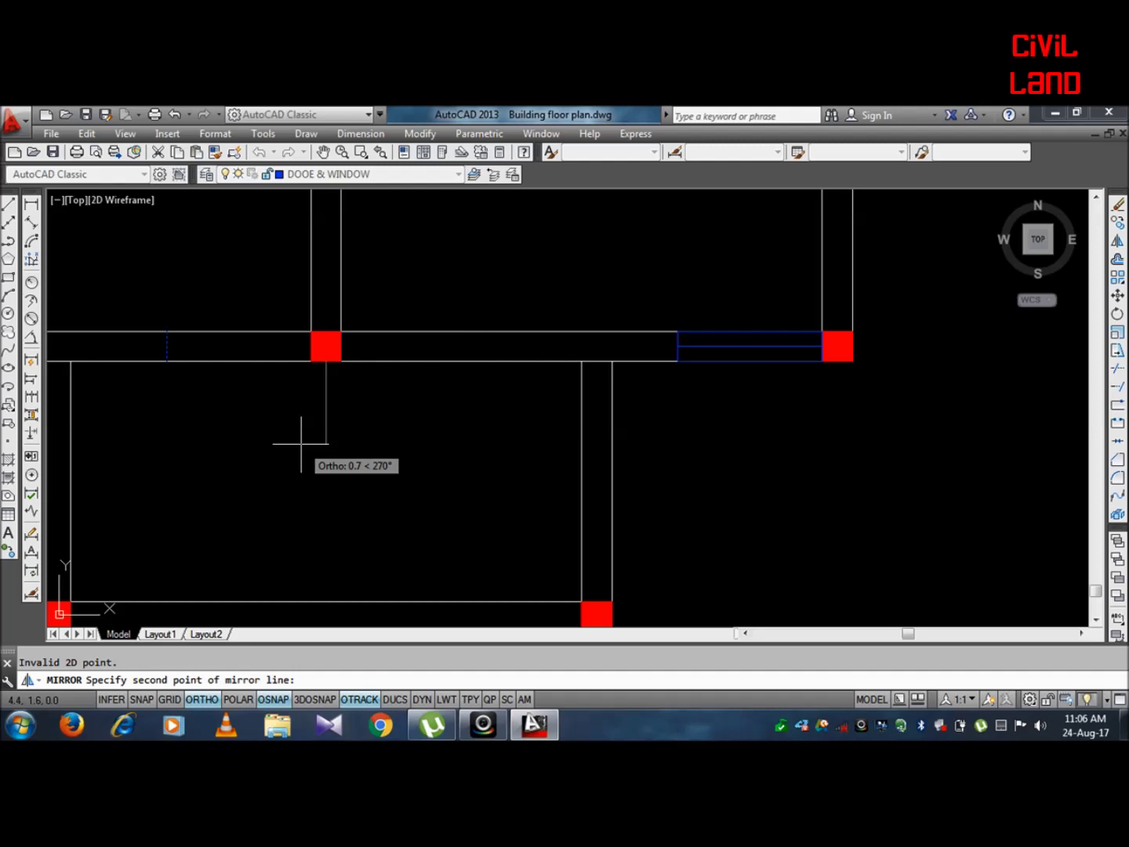
click(301, 444)
right_click(248, 442)
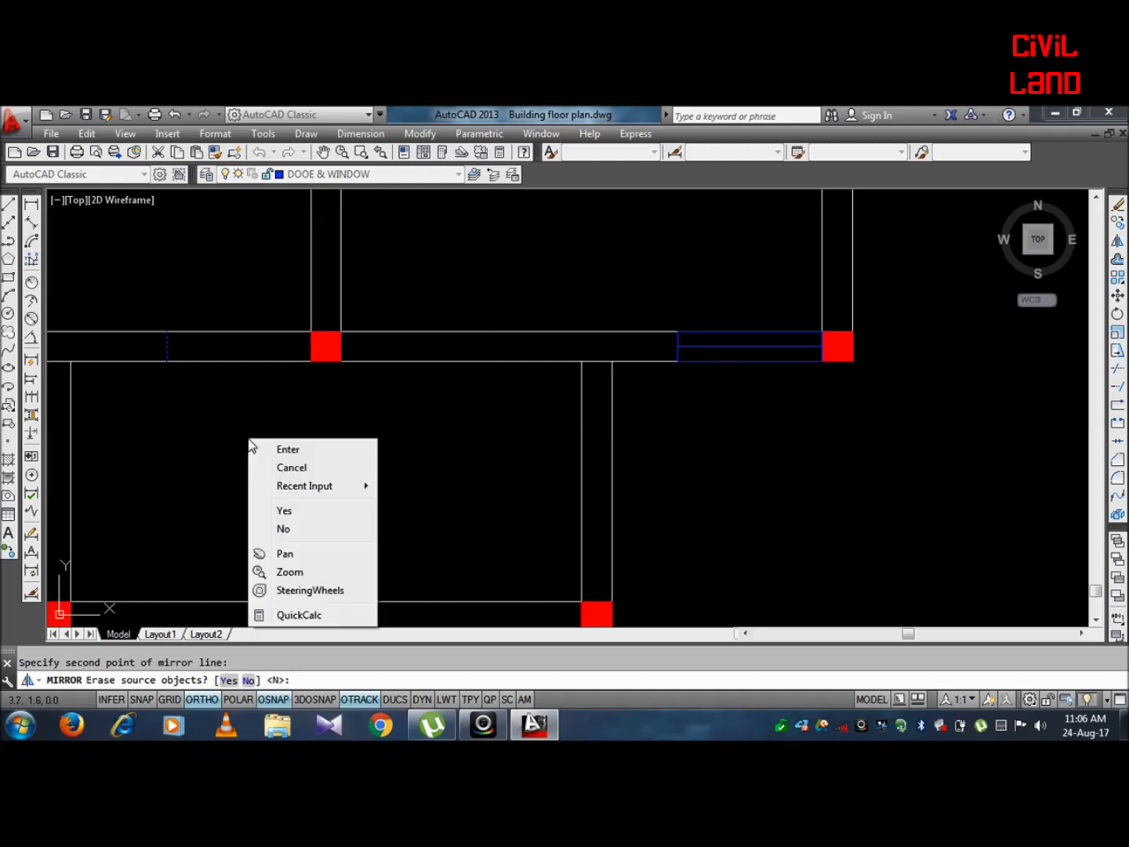
click(265, 461)
Step: Trim the wall lines between the door marks on both sides of the column
text(tr)
key(Return)
key(Return)
click(277, 288)
click(366, 356)
click(433, 307)
click(365, 448)
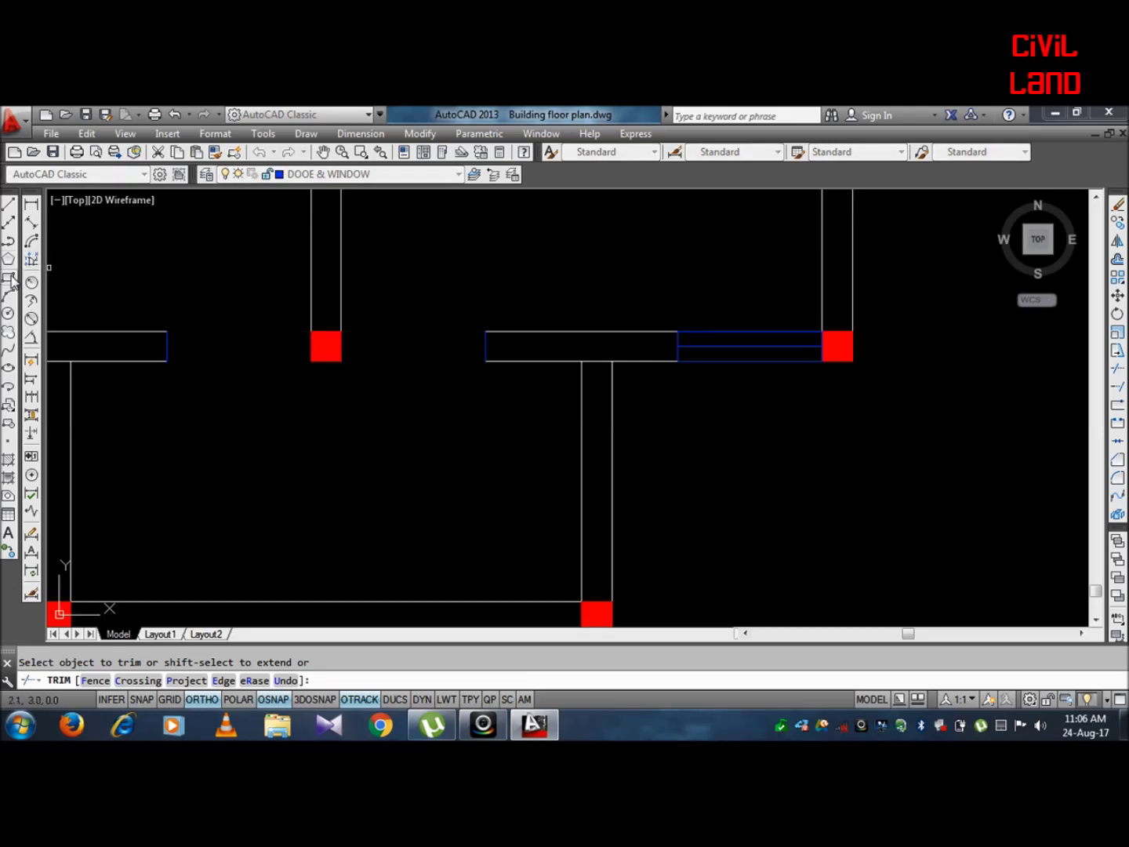
Step: Draw closing lines across the cut wall ends at the columns
click(9, 205)
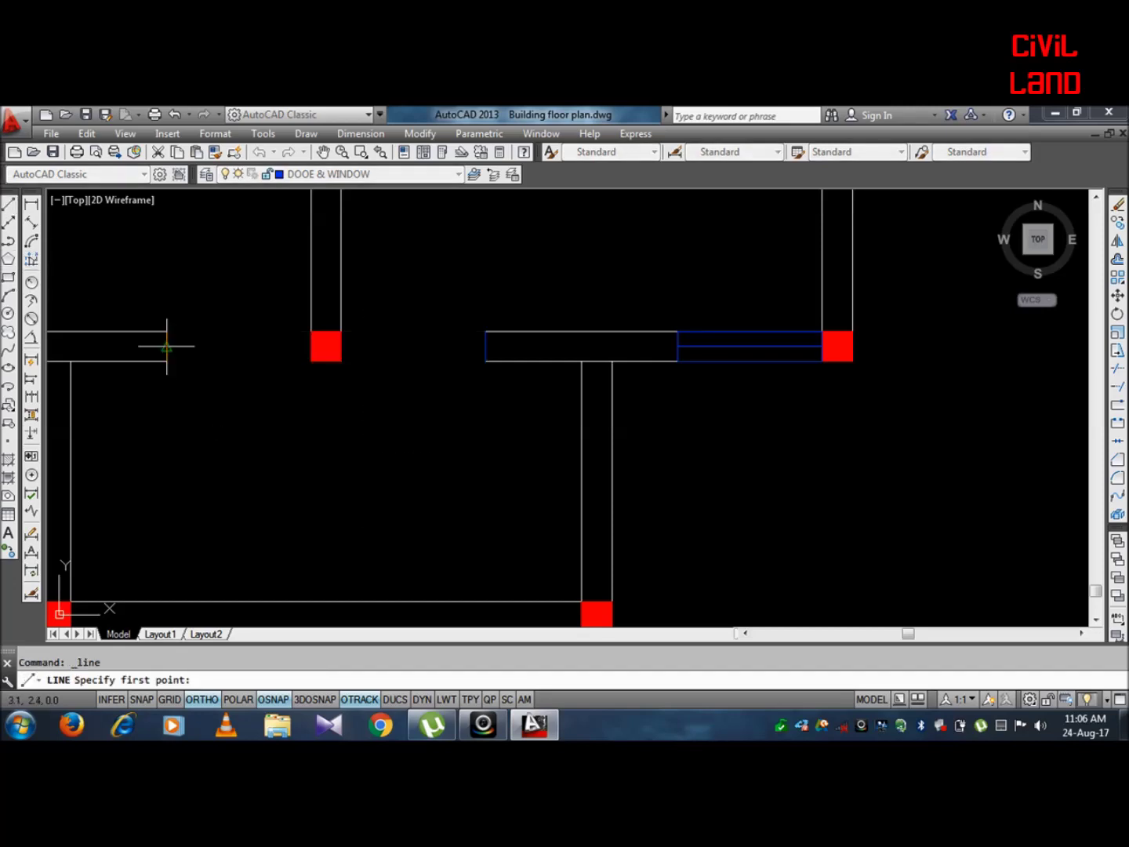
click(165, 347)
click(311, 346)
key(Escape)
scroll(188, 396, down, 6)
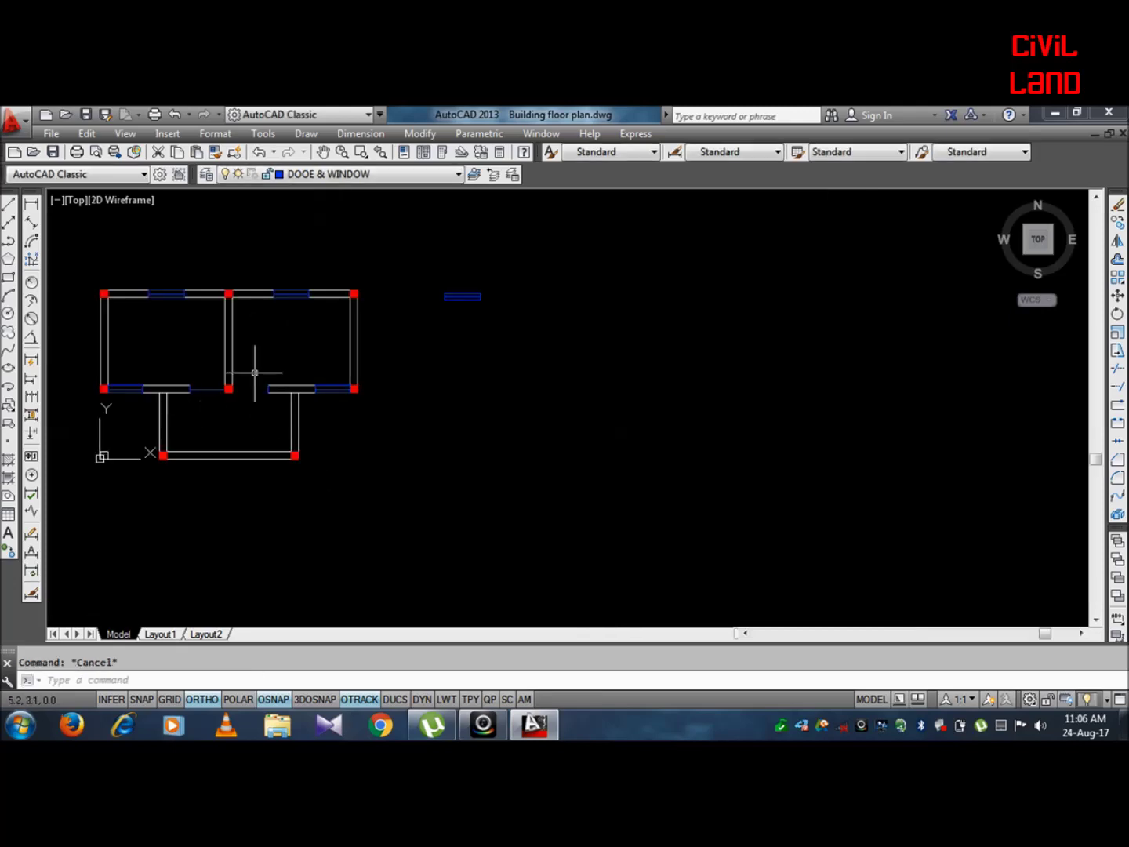
click(8, 205)
scroll(257, 390, up, 1)
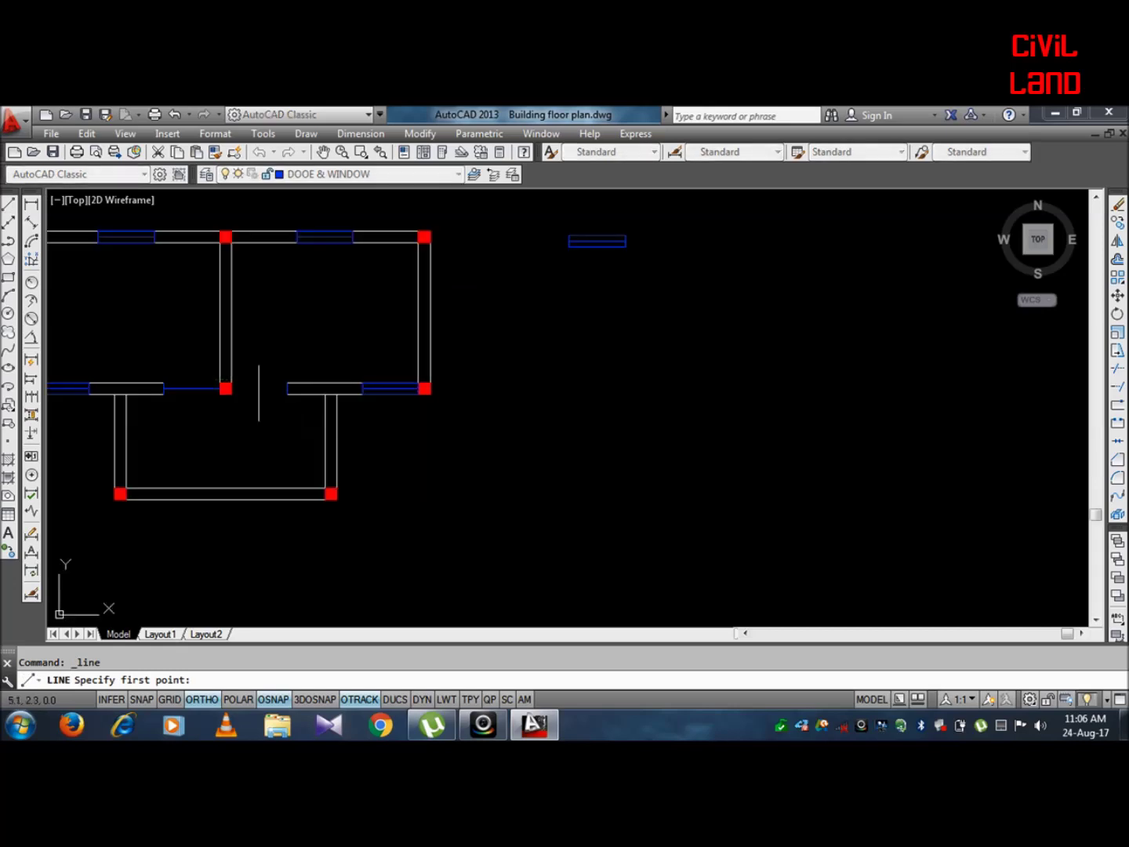
scroll(307, 383, up, 4)
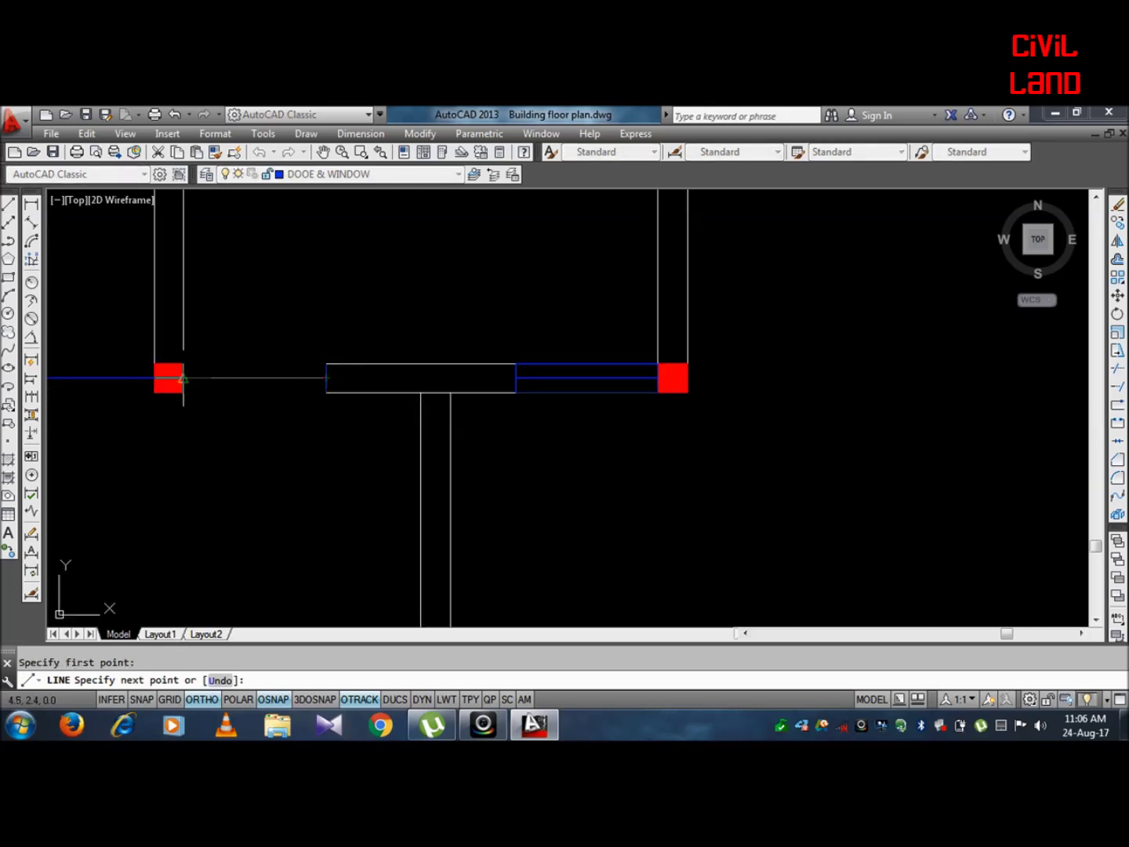
click(183, 377)
key(Escape)
scroll(354, 386, down, 3)
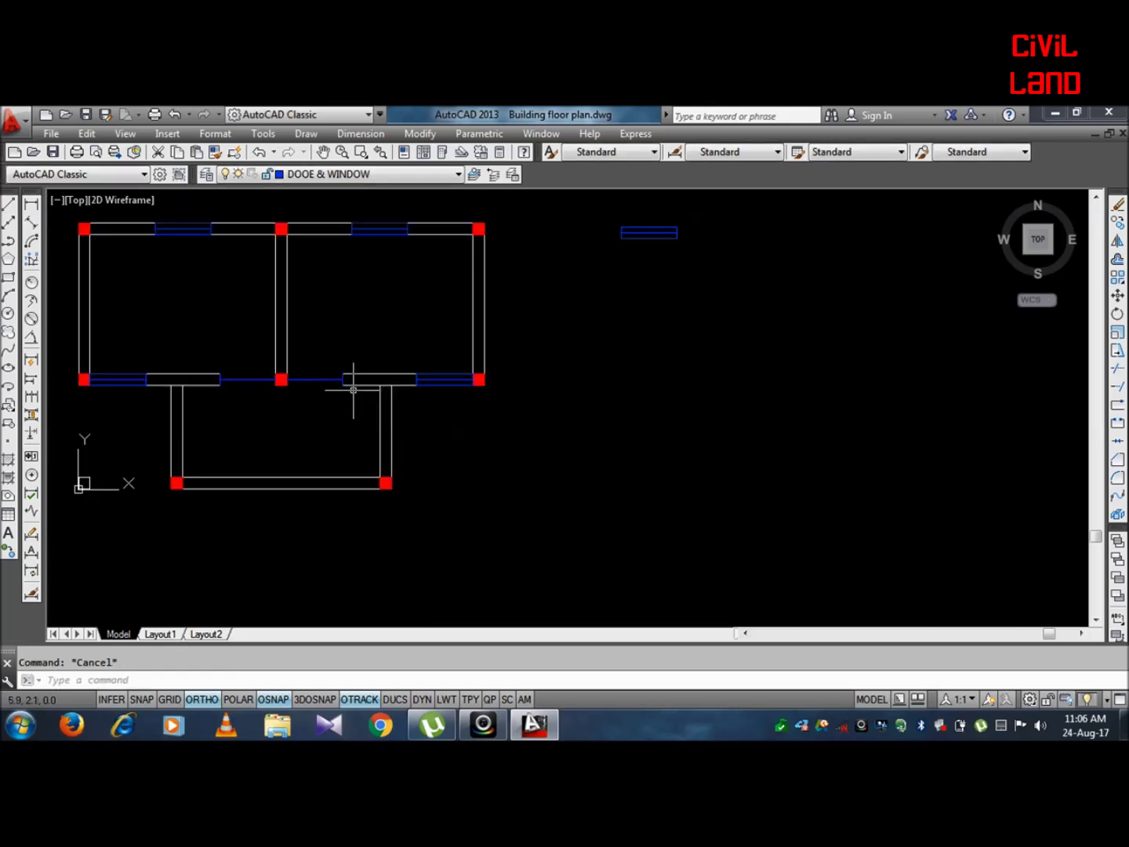
scroll(600, 426, down, 1)
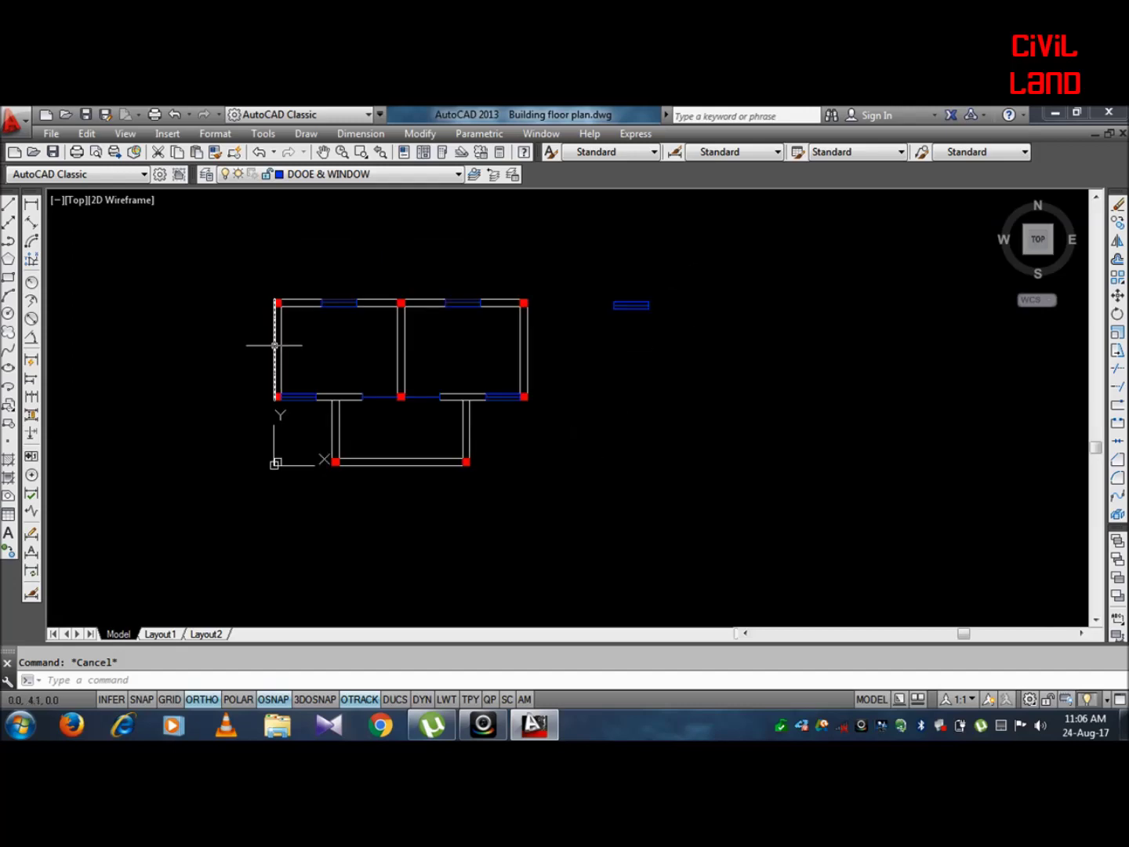
Step: Make TEXT the current layer
click(301, 173)
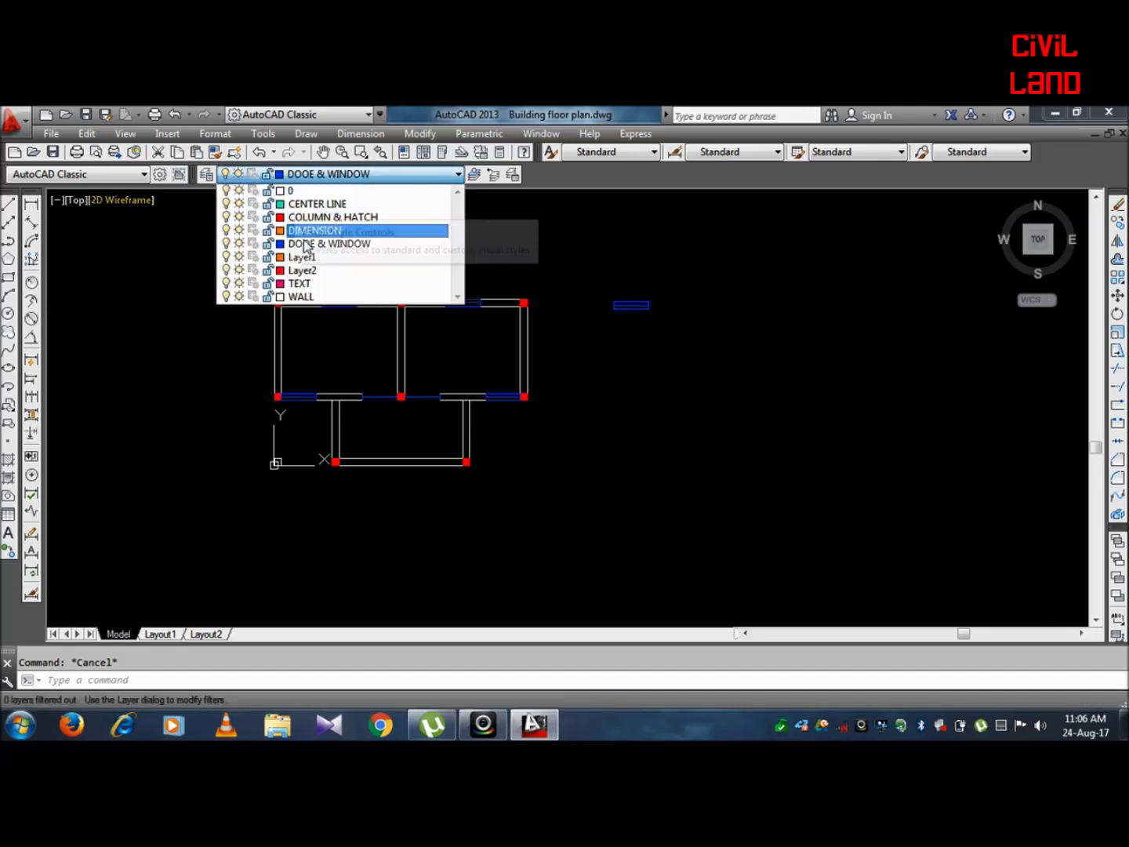
click(315, 284)
click(129, 680)
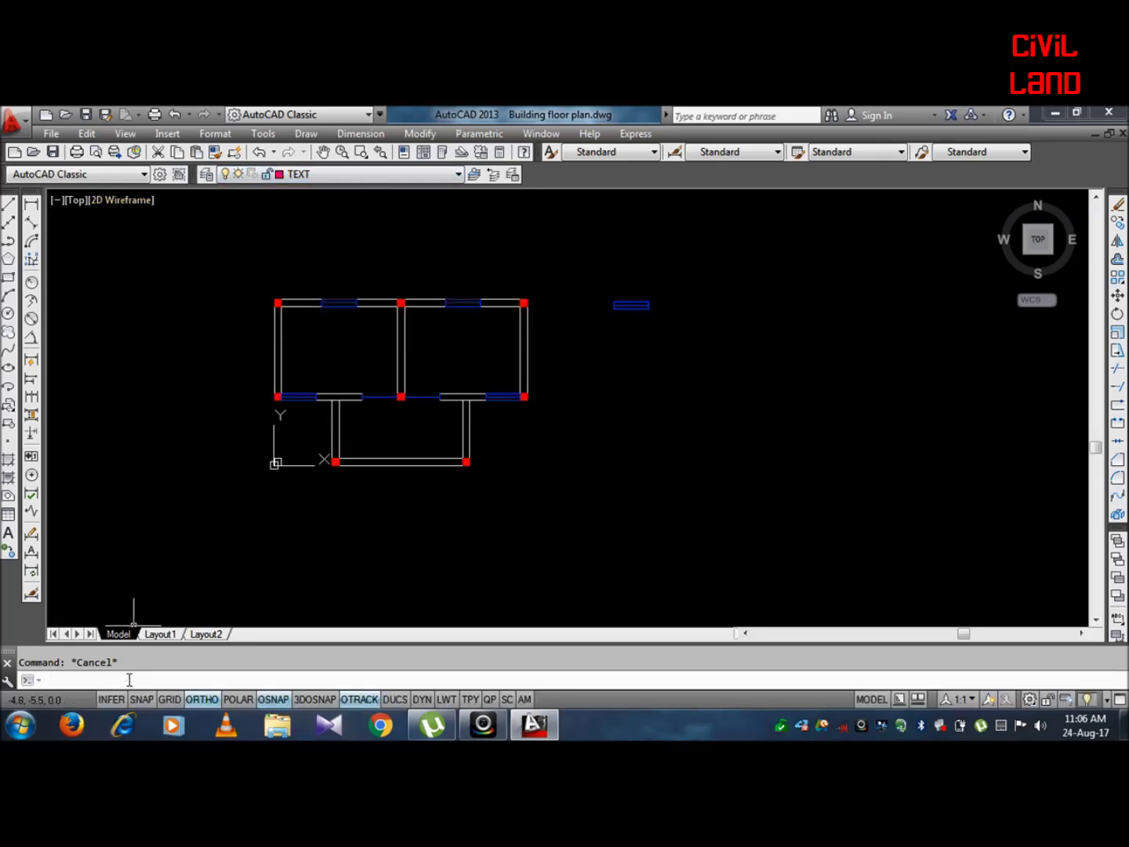
Step: Place an MTEXT label reading 'ROOM' inside the upper-left room
text(MTEXT)
key(Return)
scroll(329, 372, up, 4)
scroll(164, 409, down, 2)
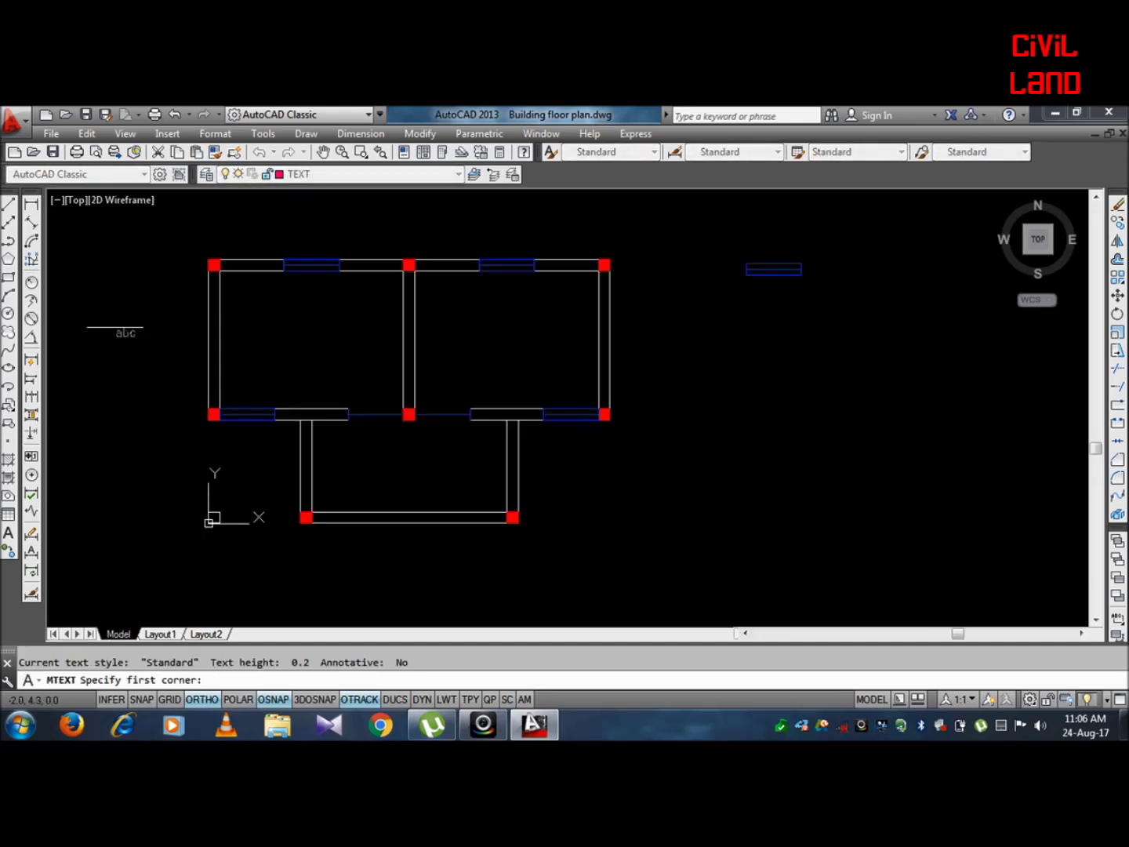
click(254, 332)
click(328, 355)
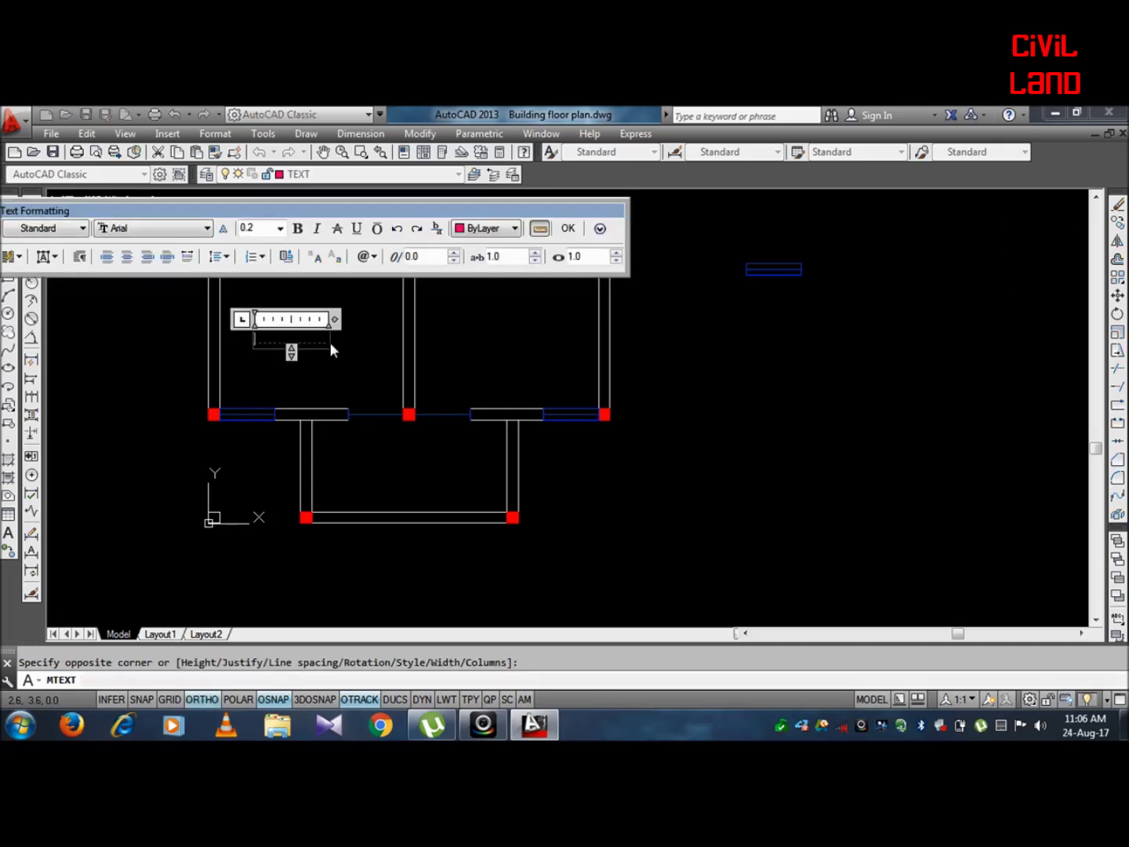
text(B)
key(BackSpace)
text(ROOM)
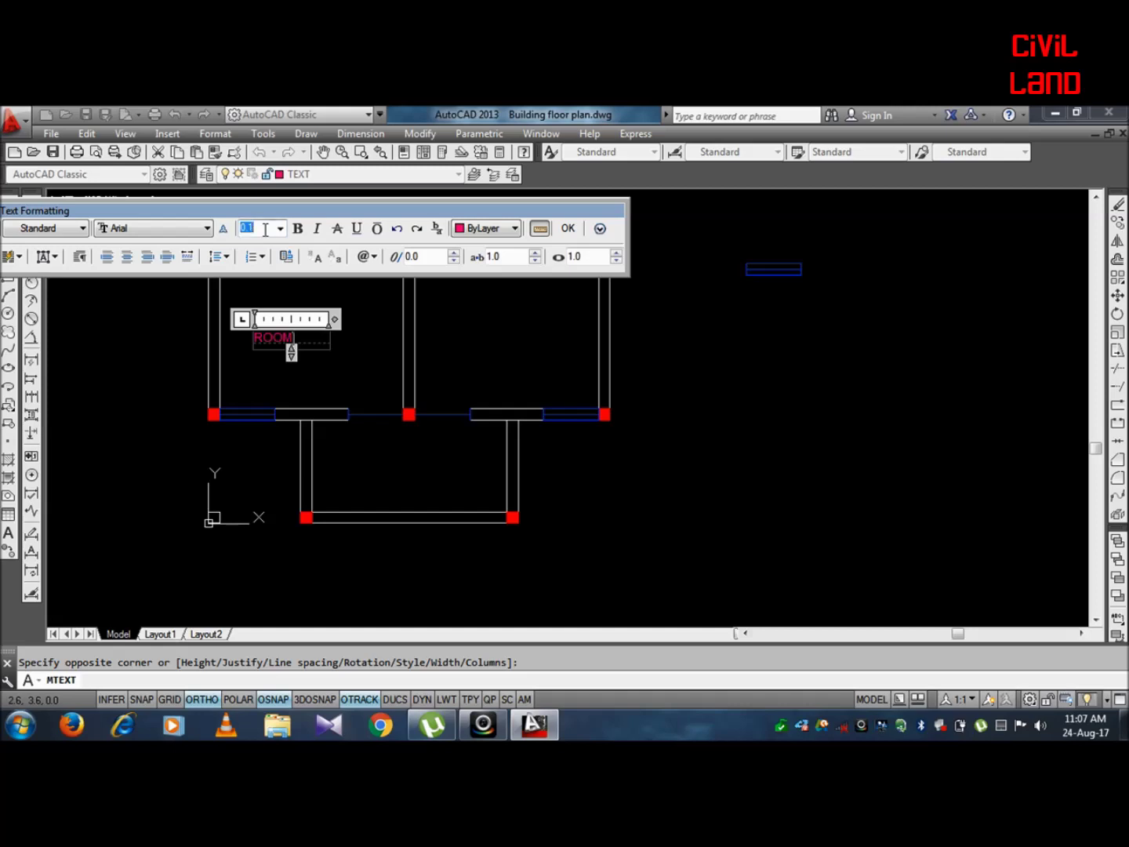
click(568, 228)
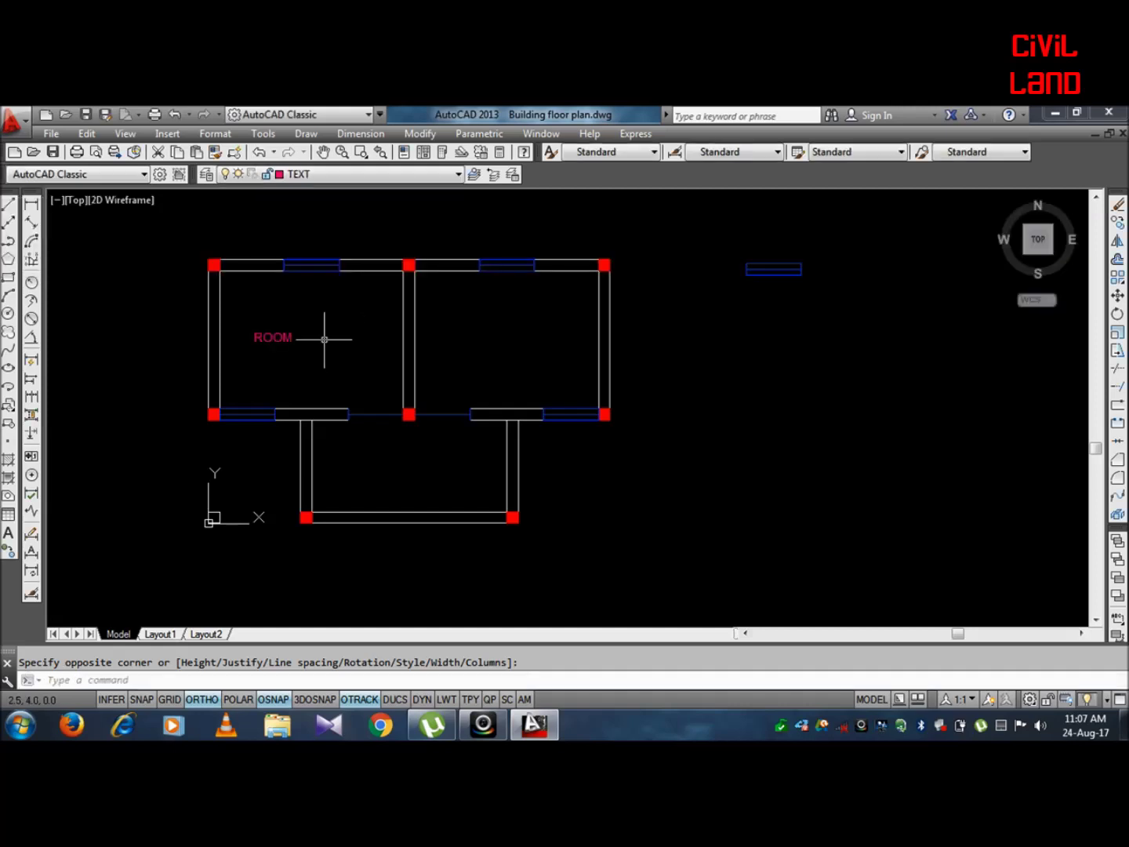
Step: Reduce the ROOM label's text height to 0.1
double_click(280, 333)
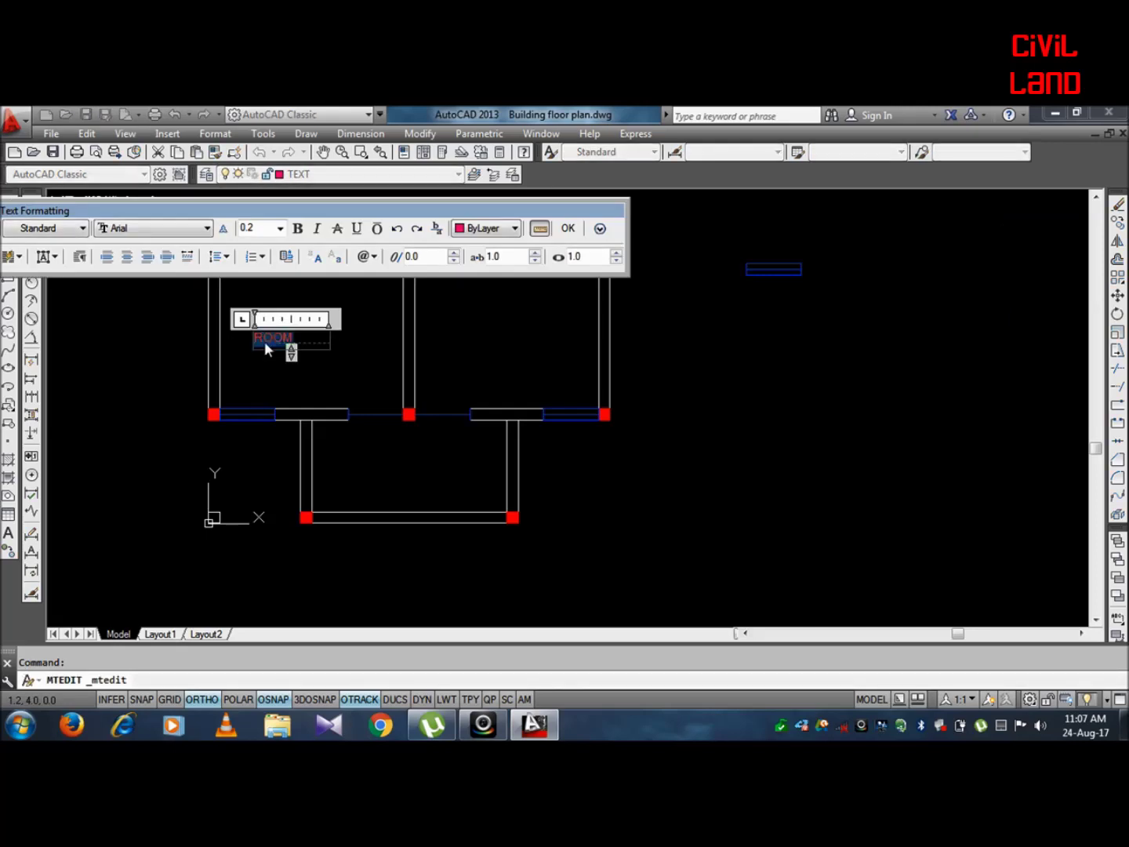
double_click(260, 229)
key(Return)
click(567, 228)
Step: Move the ROOM label further right toward the centre of the left room
scroll(303, 324, up, 5)
scroll(303, 324, down, 2)
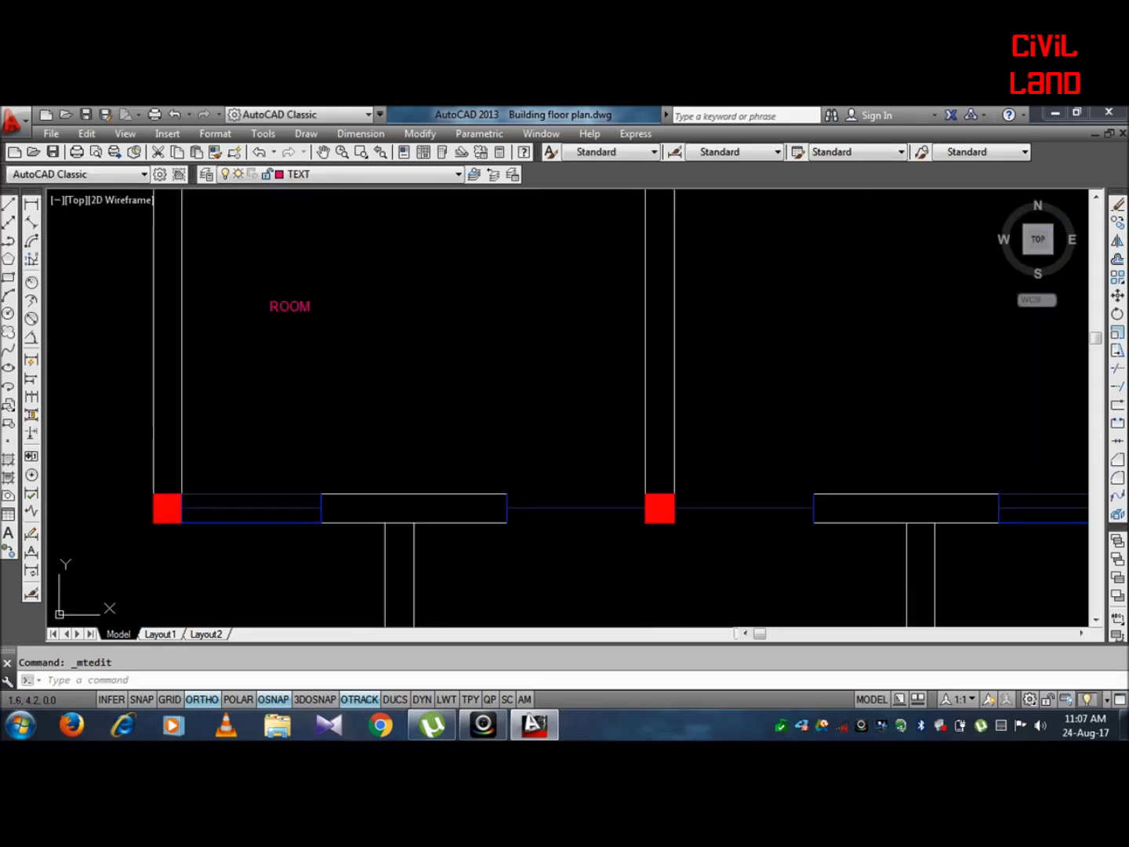
click(290, 306)
click(236, 371)
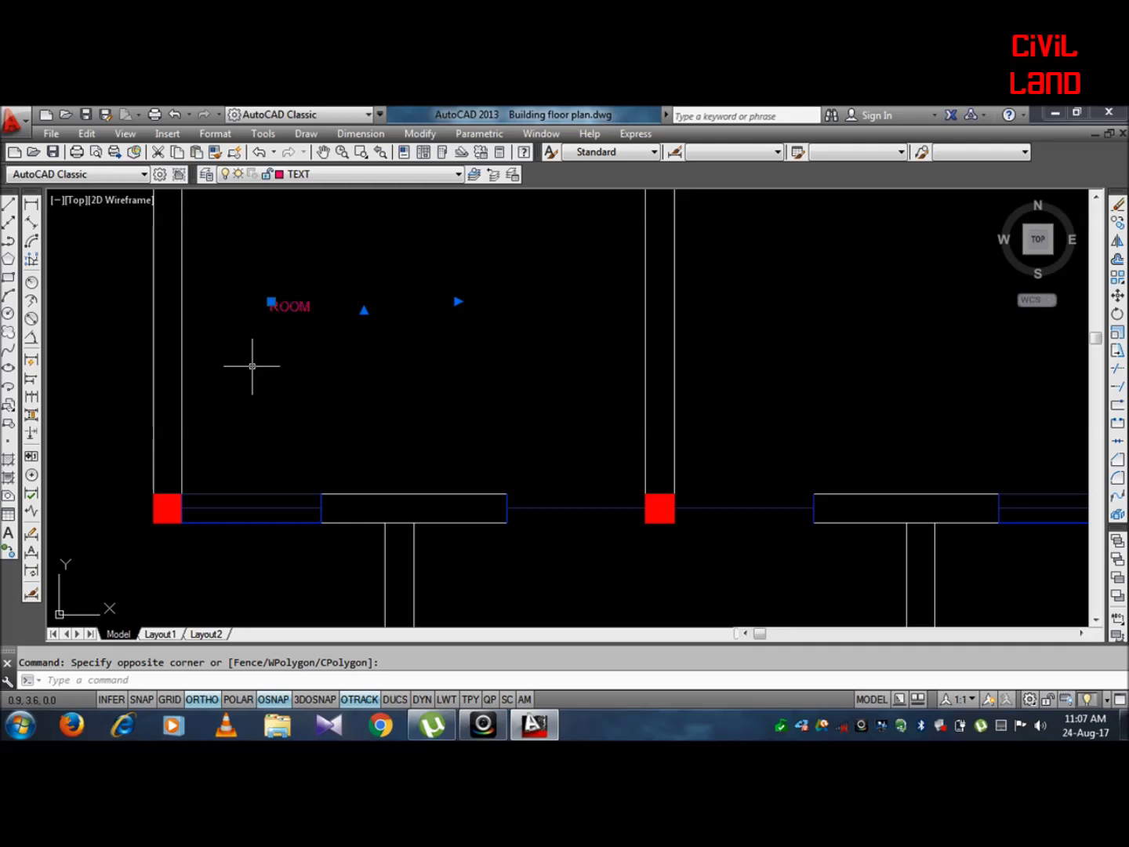
key(Escape)
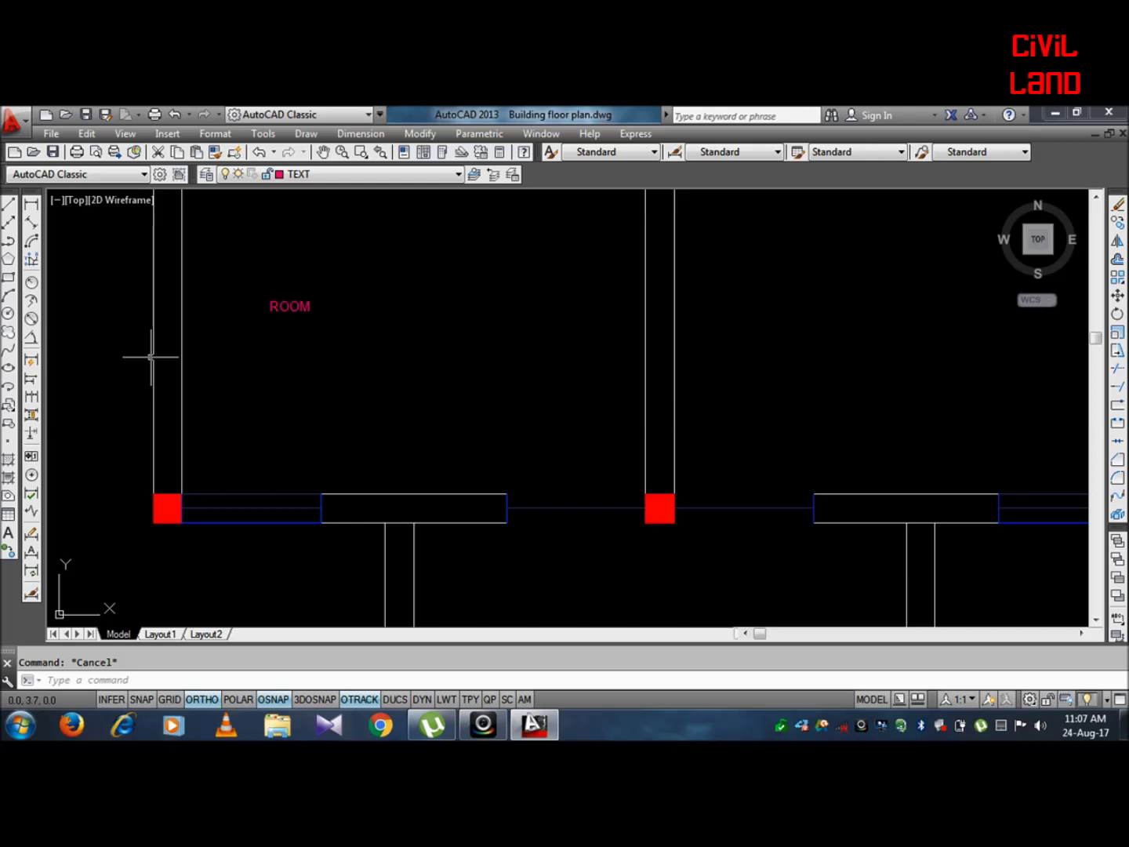
click(304, 304)
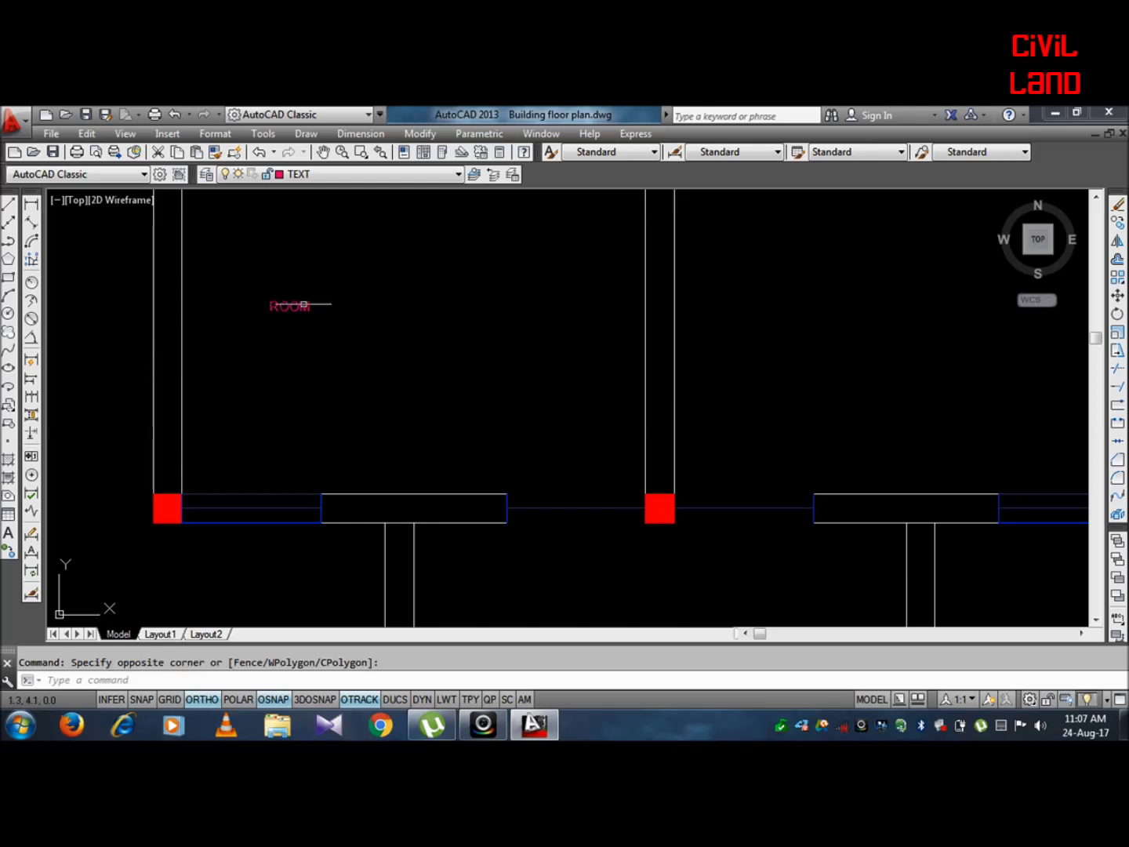
click(268, 329)
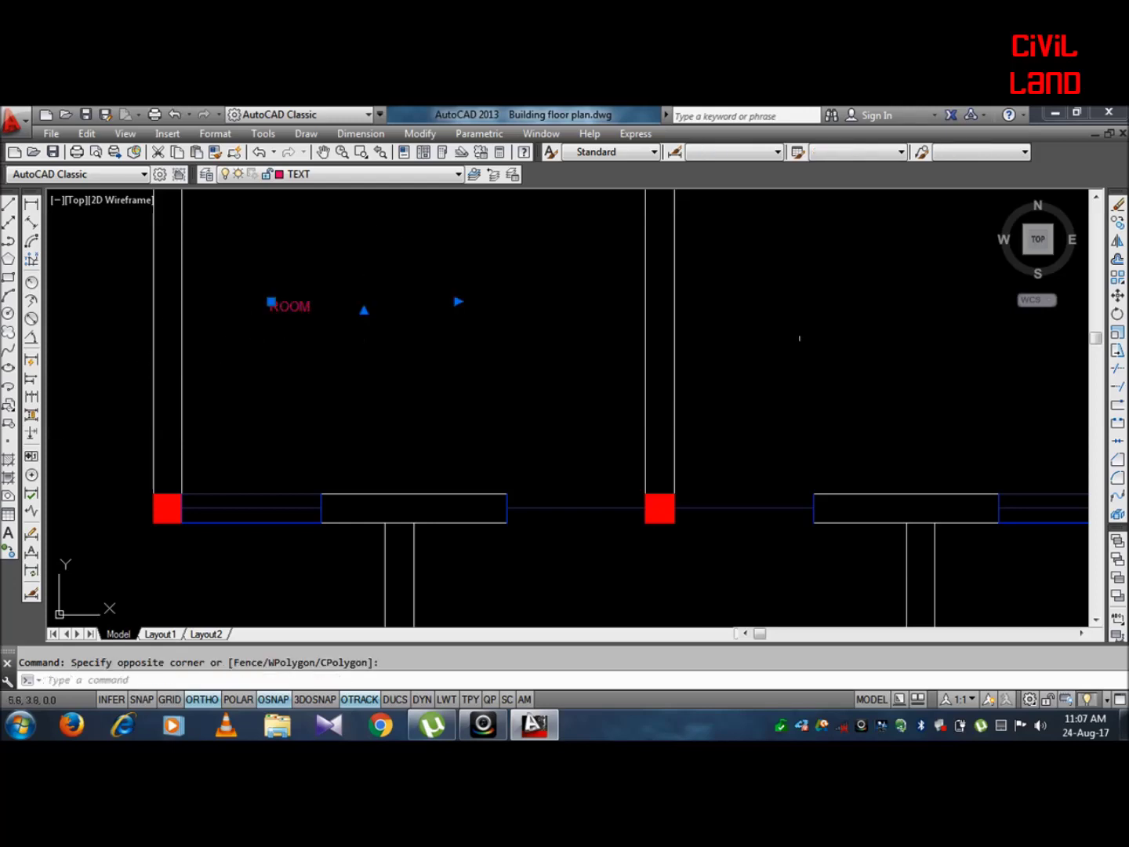
click(1117, 295)
click(332, 328)
click(426, 354)
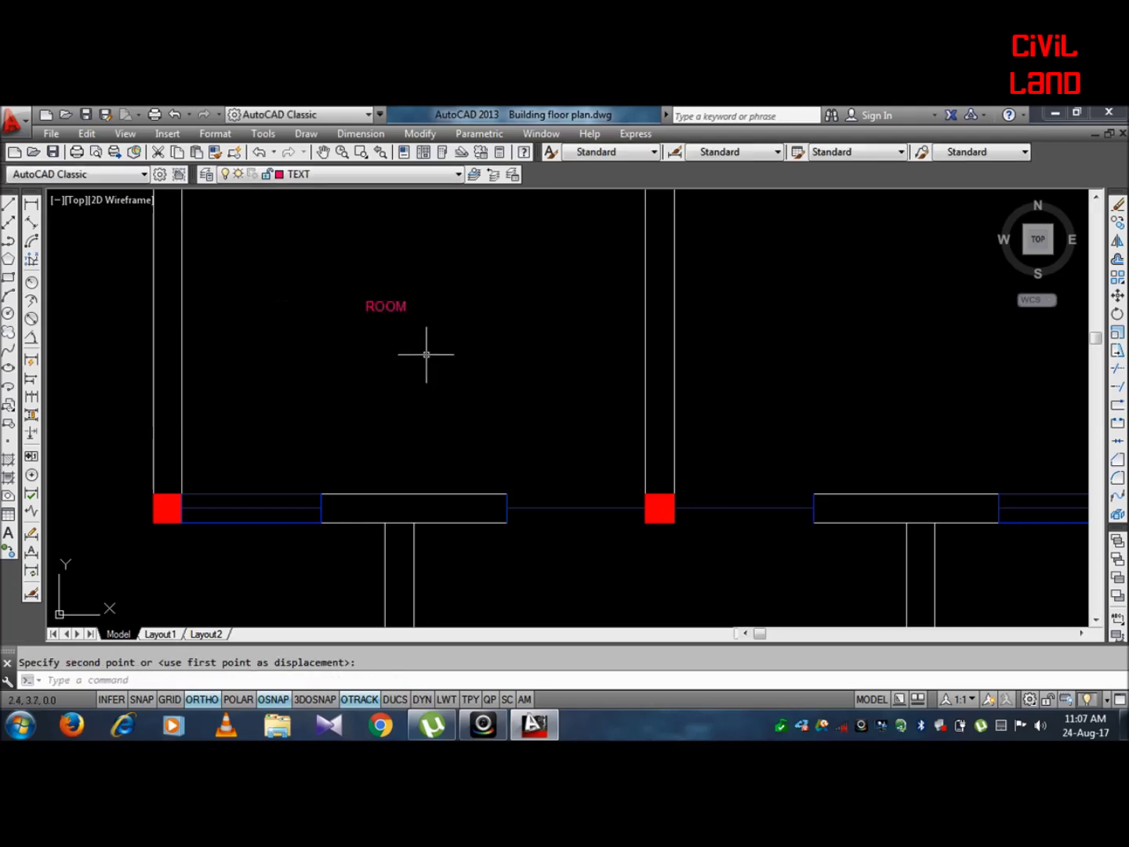
scroll(426, 354, down, 4)
drag(412, 328, 384, 364)
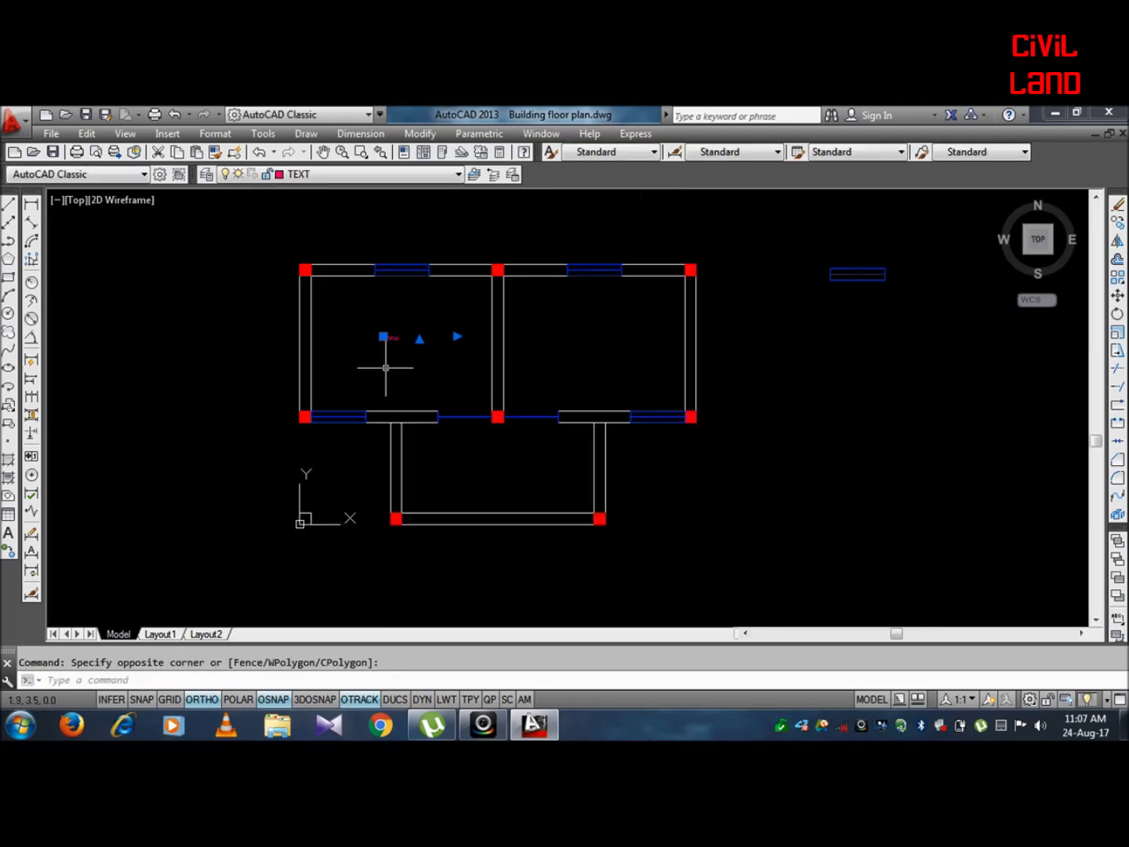
Step: Copy the ROOM label into the right-hand room
click(1119, 222)
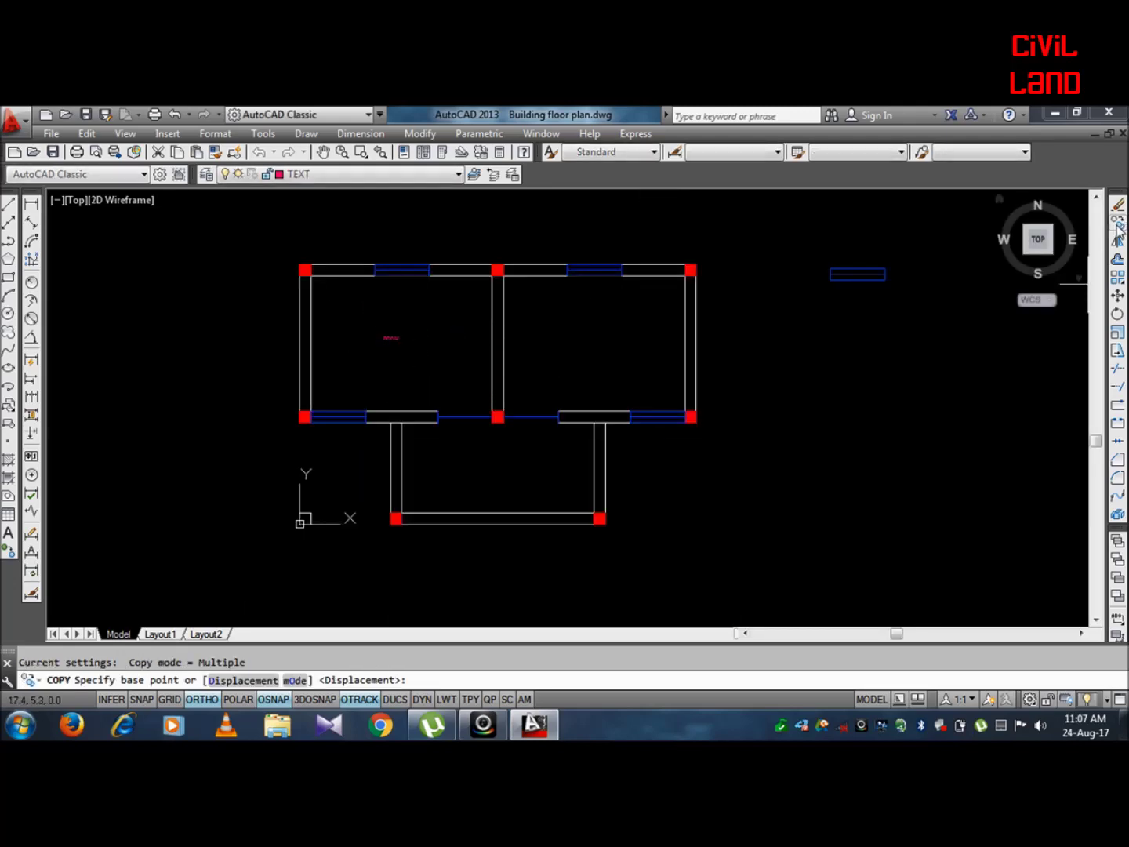
click(498, 416)
click(688, 413)
right_click(866, 355)
click(902, 364)
Step: With Ortho turned off, copy the ROOM label into the verandah below the rooms
scroll(548, 305, up, 4)
scroll(544, 309, down, 6)
scroll(544, 309, up, 1)
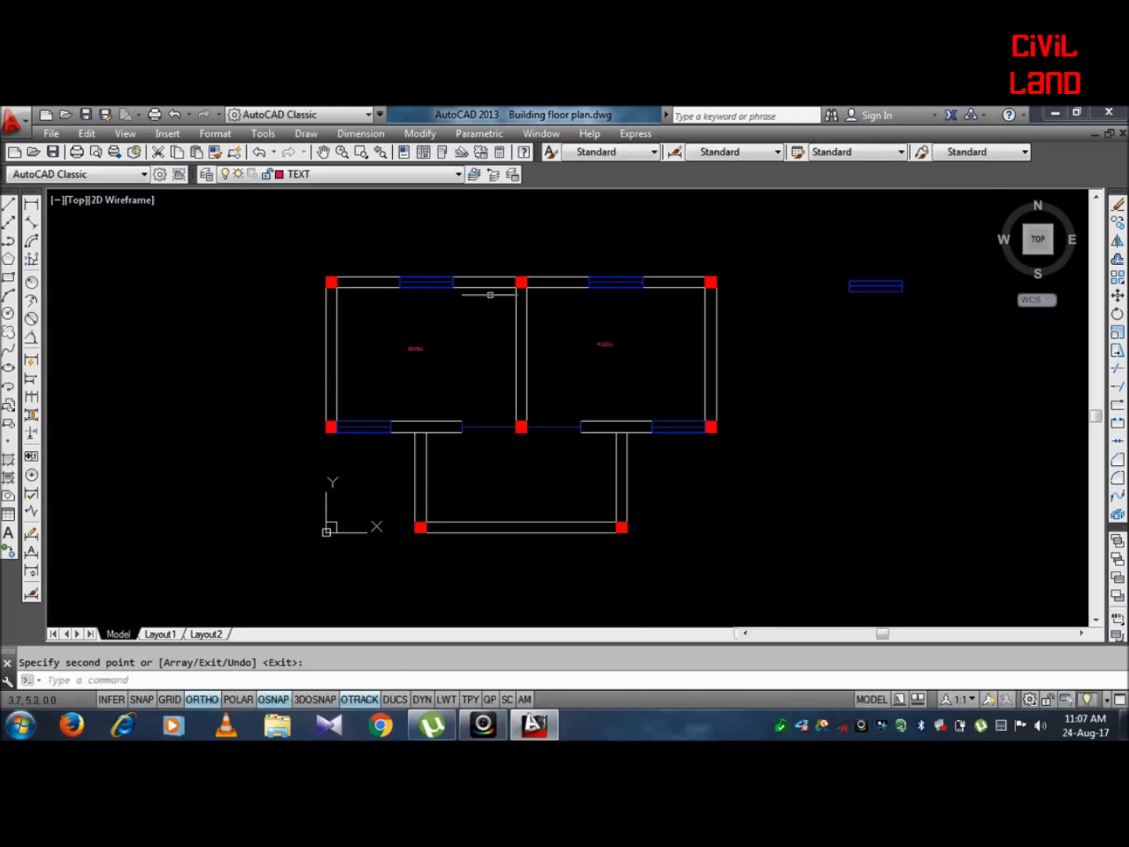
scroll(447, 448, up, 2)
scroll(403, 312, down, 1)
click(388, 287)
click(416, 314)
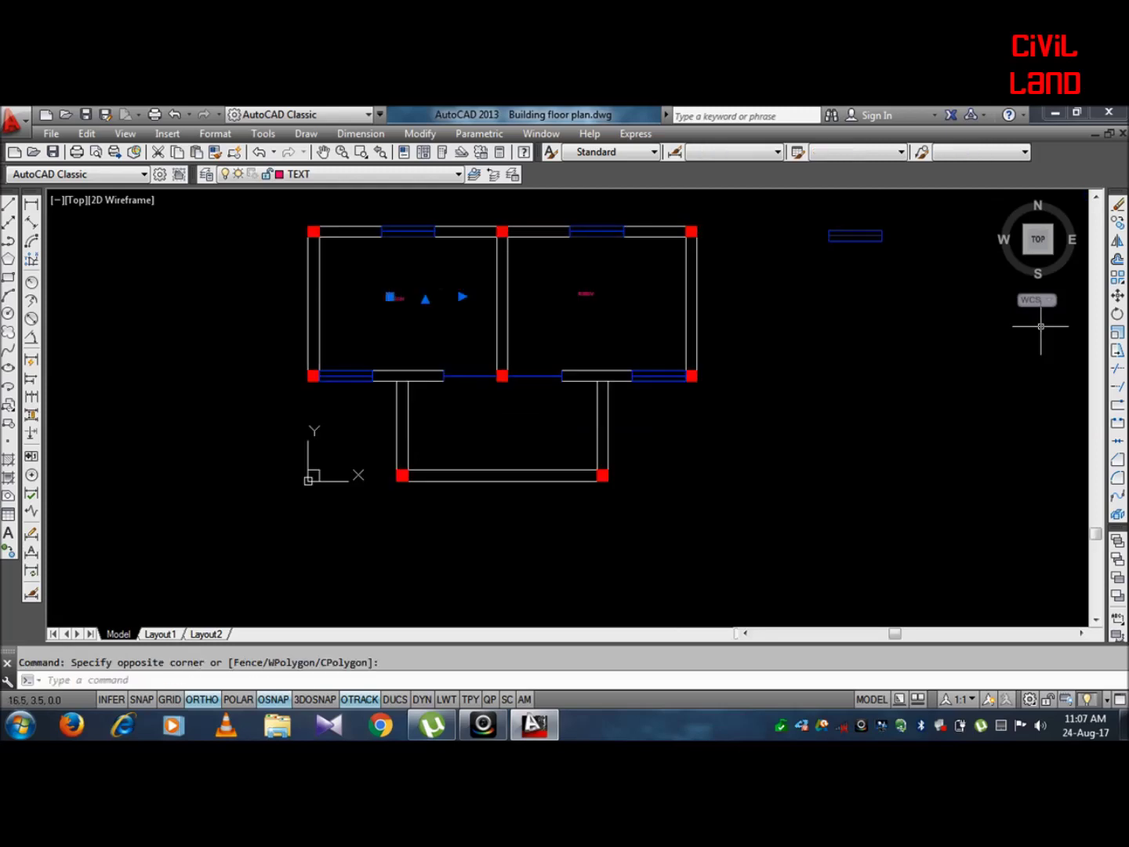
click(1118, 223)
click(444, 284)
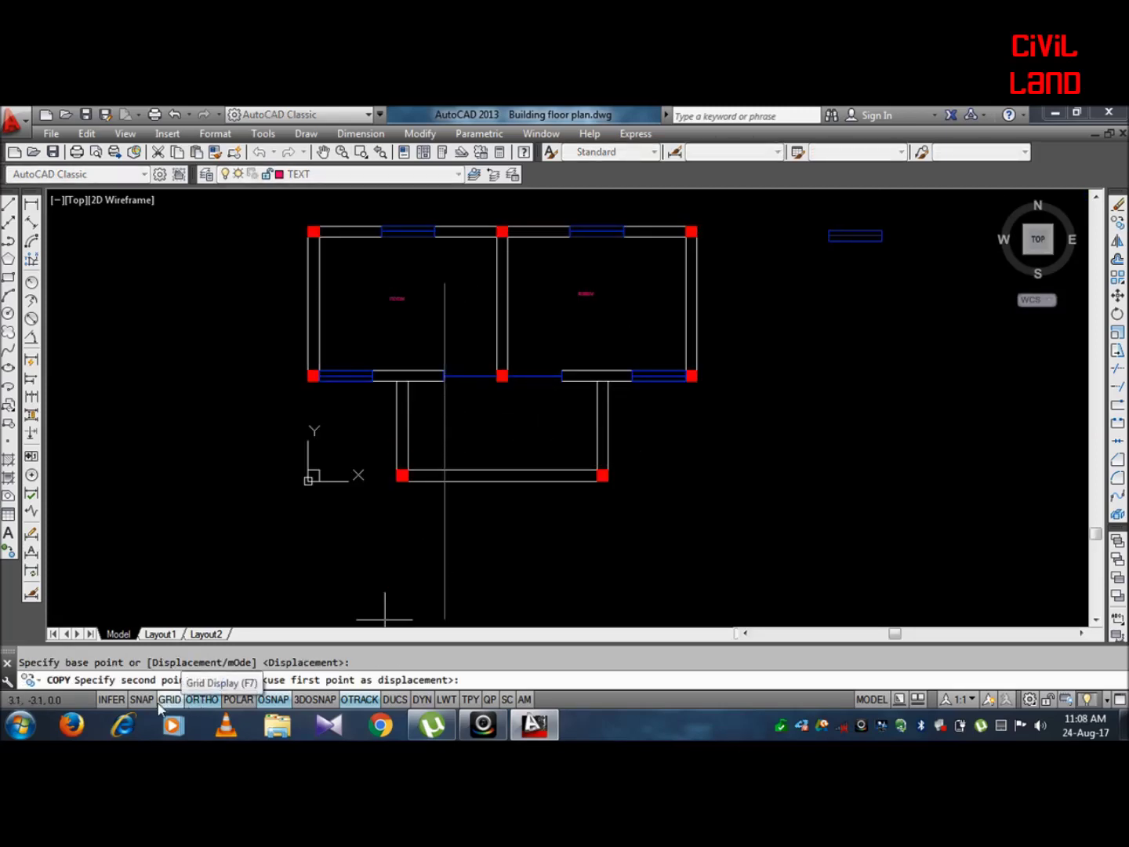
click(201, 699)
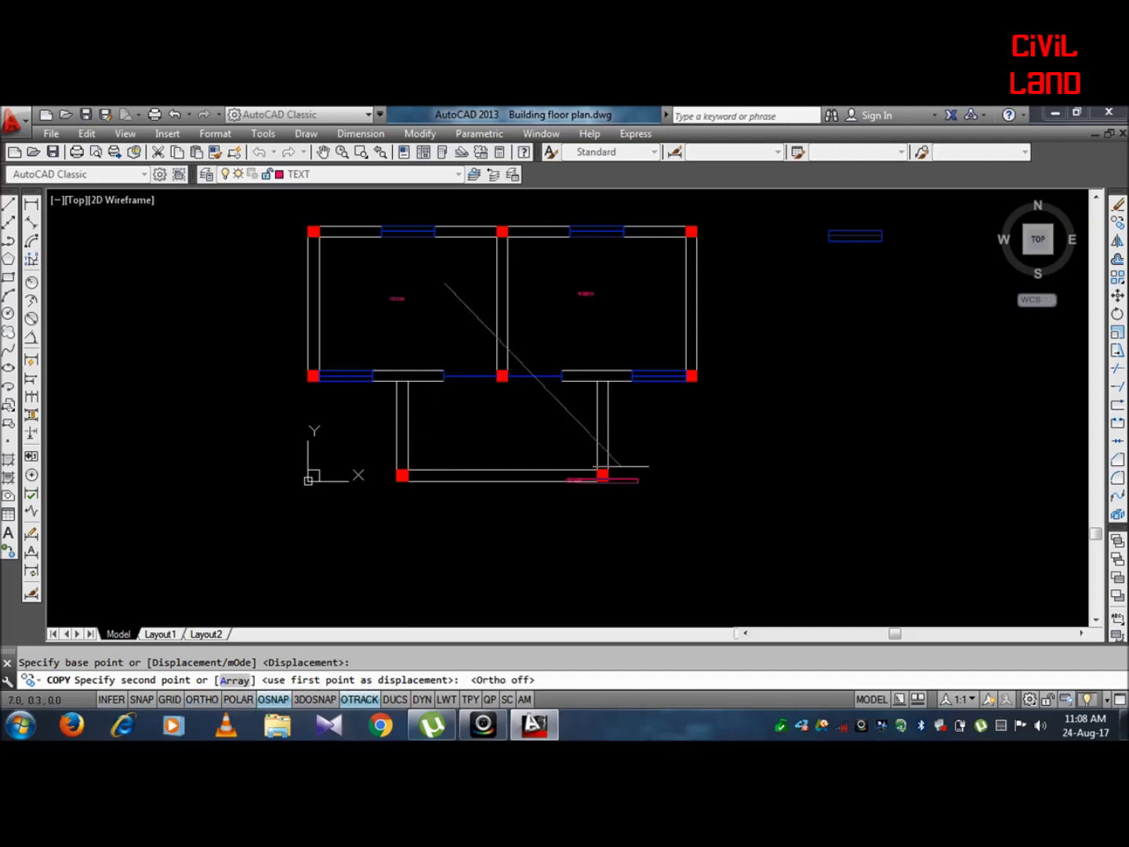
click(542, 413)
right_click(814, 339)
click(845, 351)
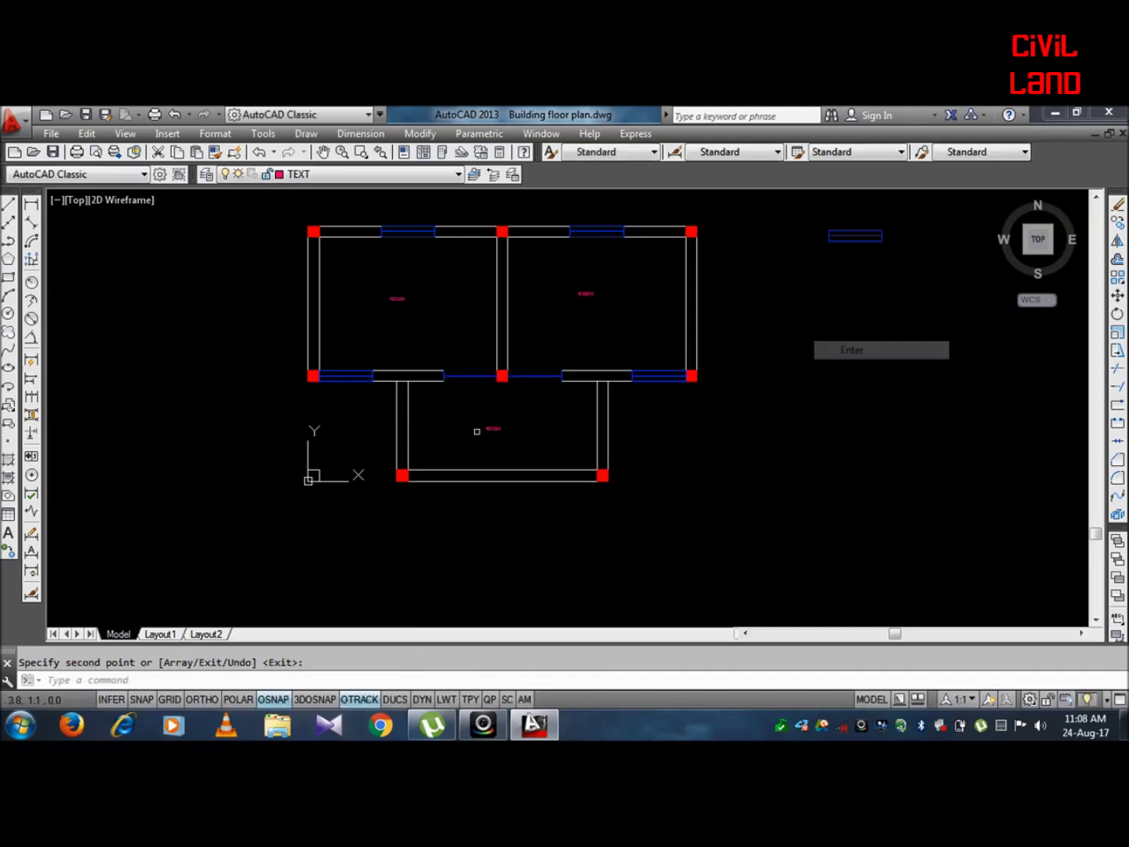
scroll(441, 438, up, 4)
click(587, 410)
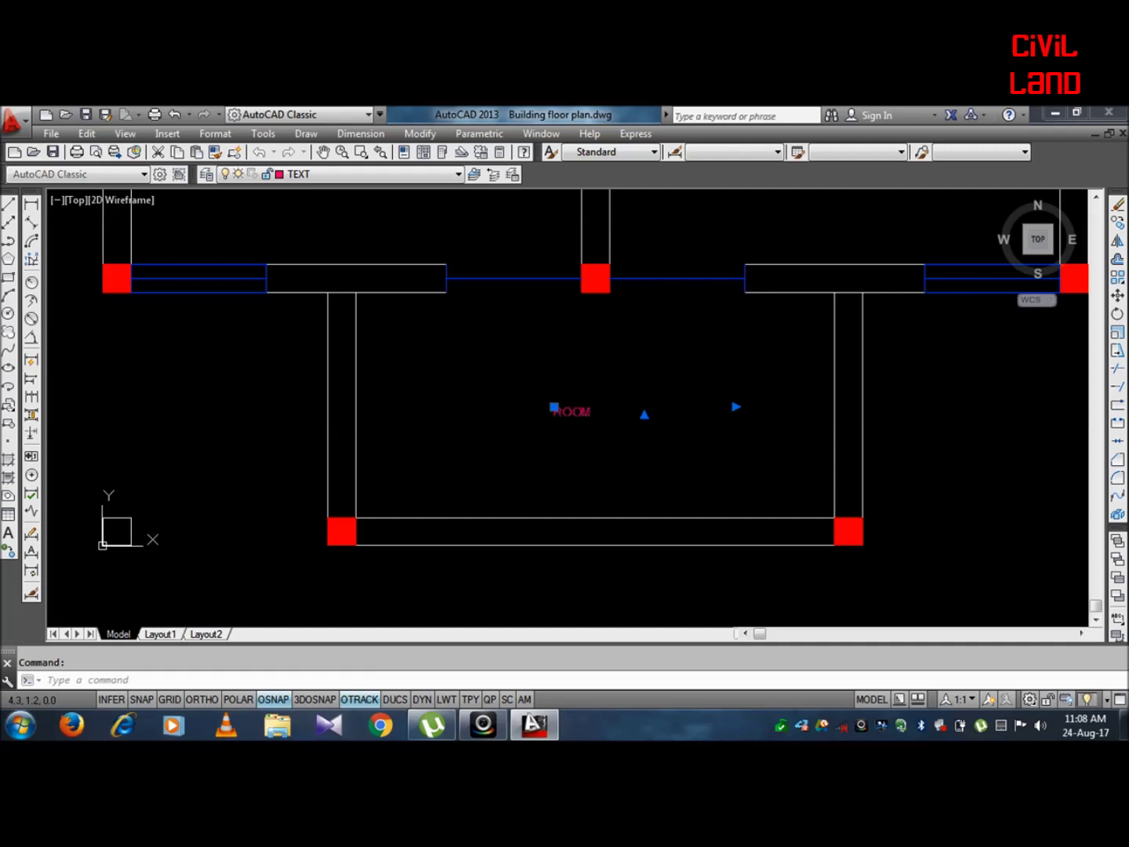
Step: Rewrite the verandah label as 'VERENDAH' with a 0.2 text height
double_click(580, 411)
text(0.15)
drag(595, 414, 544, 425)
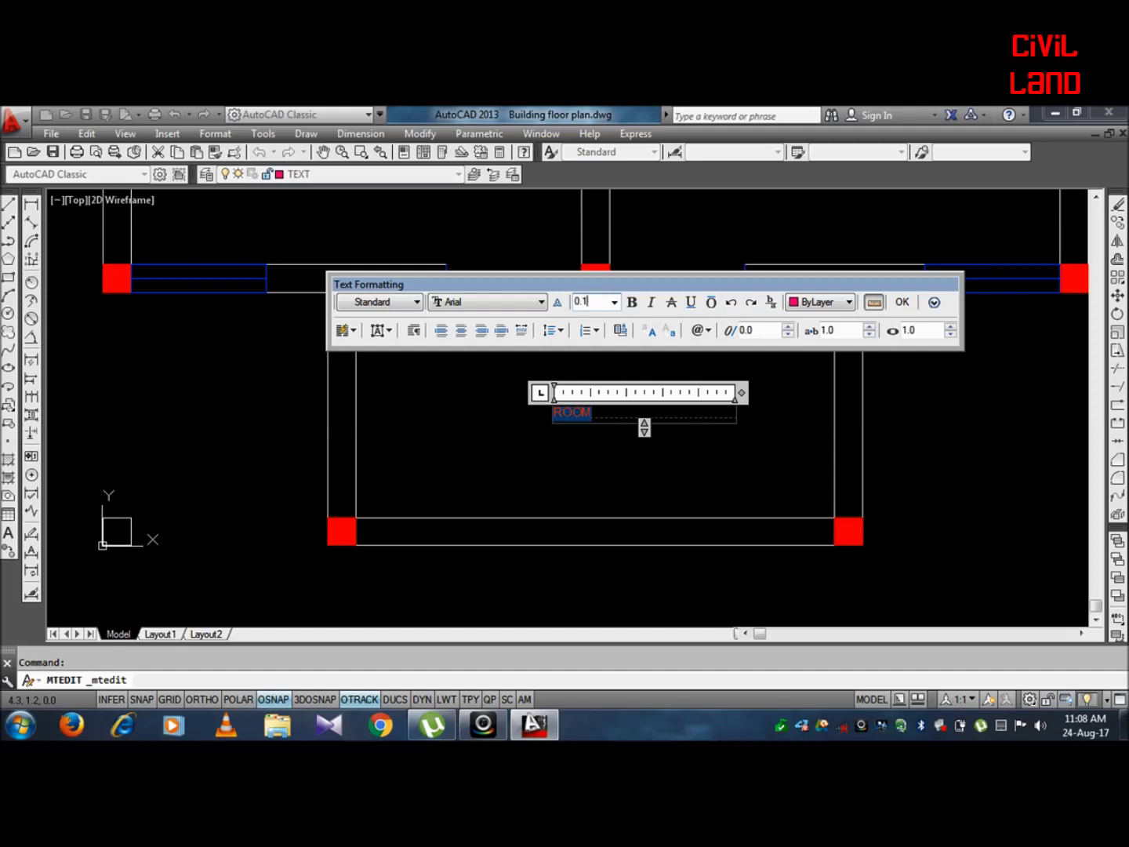
text(0.2)
key(Return)
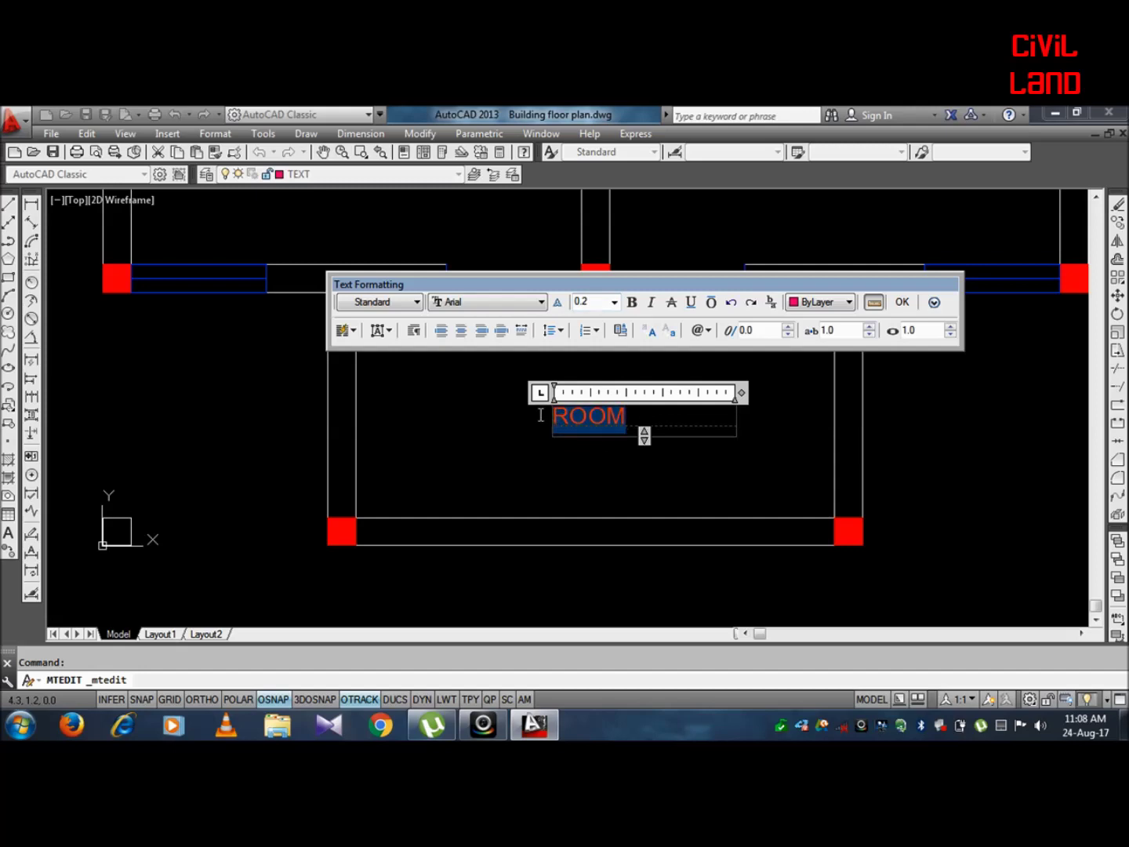
text(VERENDAH)
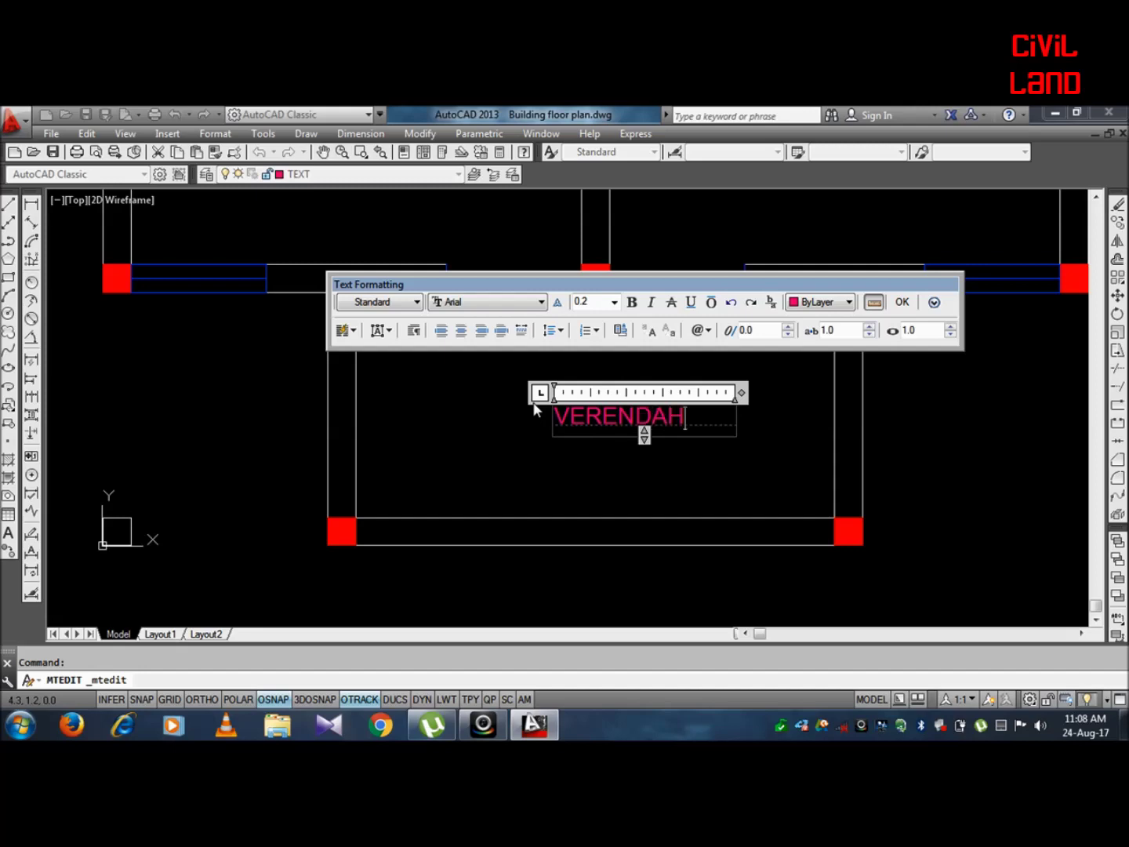
click(901, 302)
Step: Reopen the VERENDAH label to check it and close the editor unchanged
scroll(437, 428, down, 3)
click(505, 427)
double_click(505, 427)
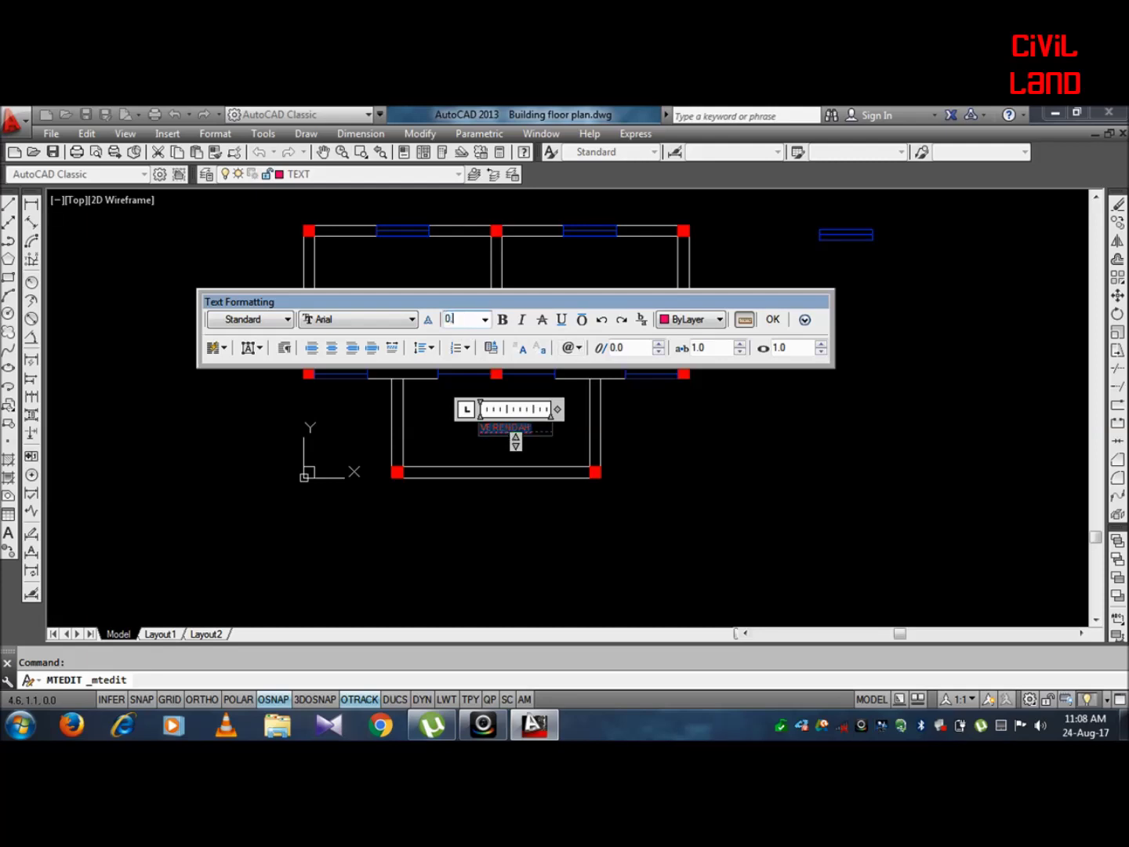
click(466, 319)
text(.15)
click(772, 319)
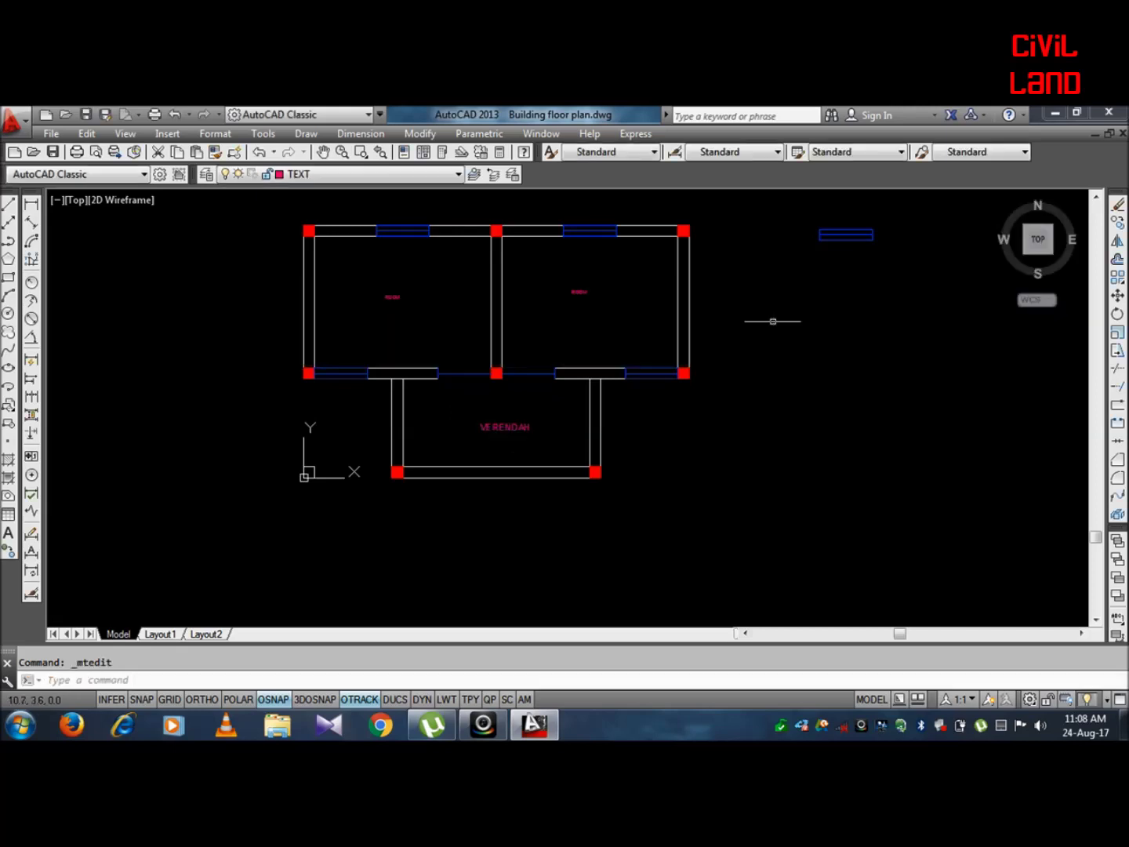
click(350, 676)
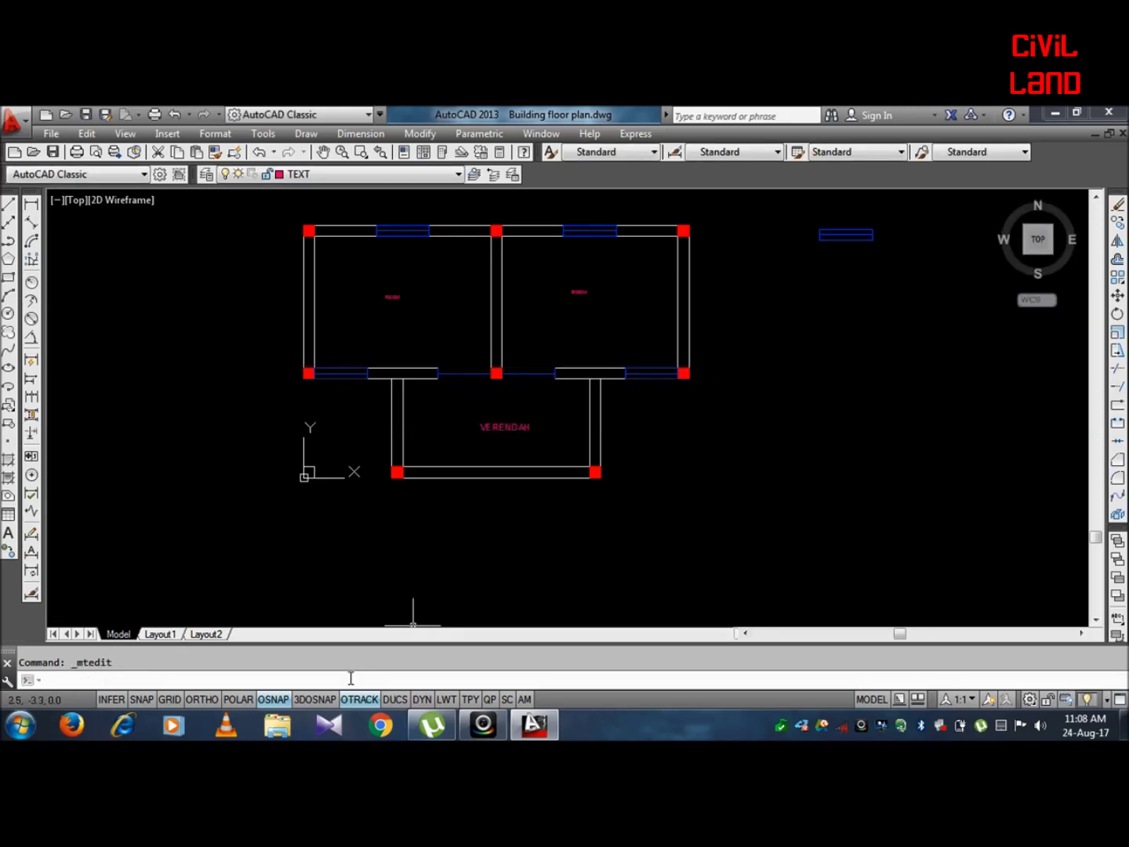
text(MA)
Step: Use MATCHPROP to give the left ROOM label VERENDAH's larger text height
key(Return)
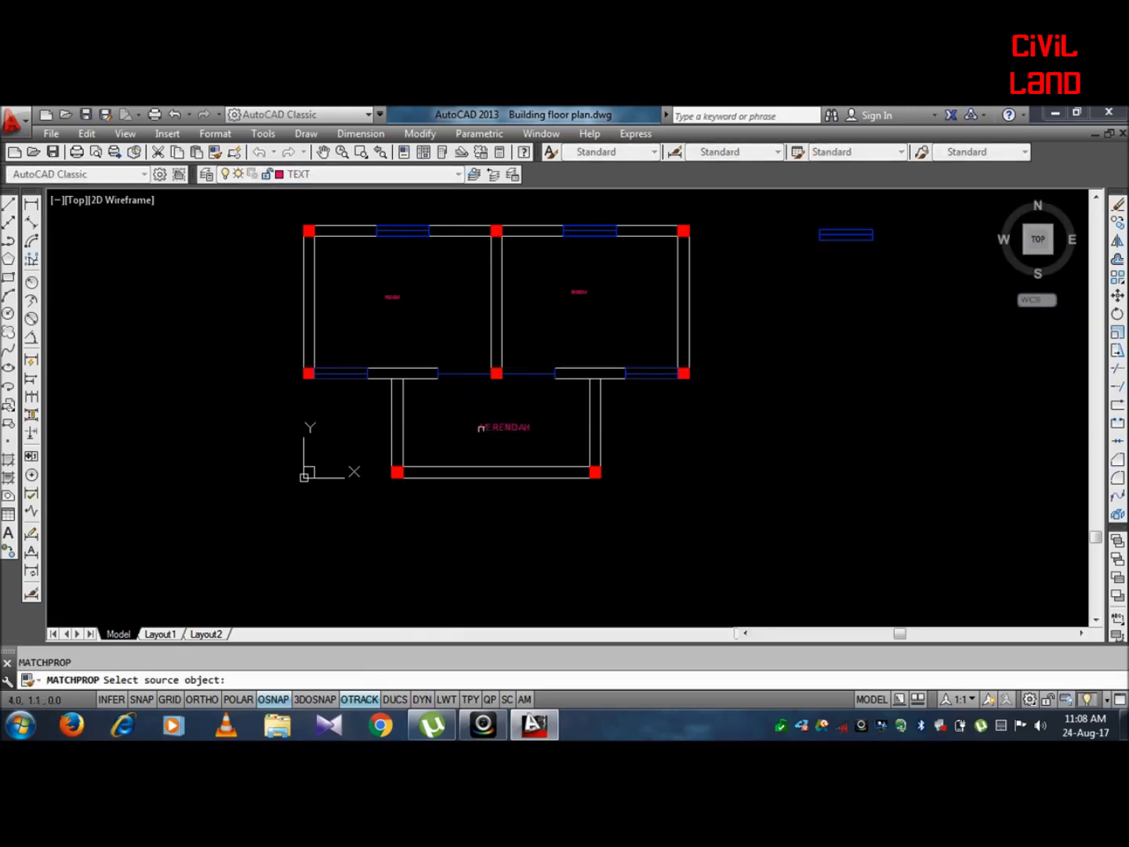
click(481, 428)
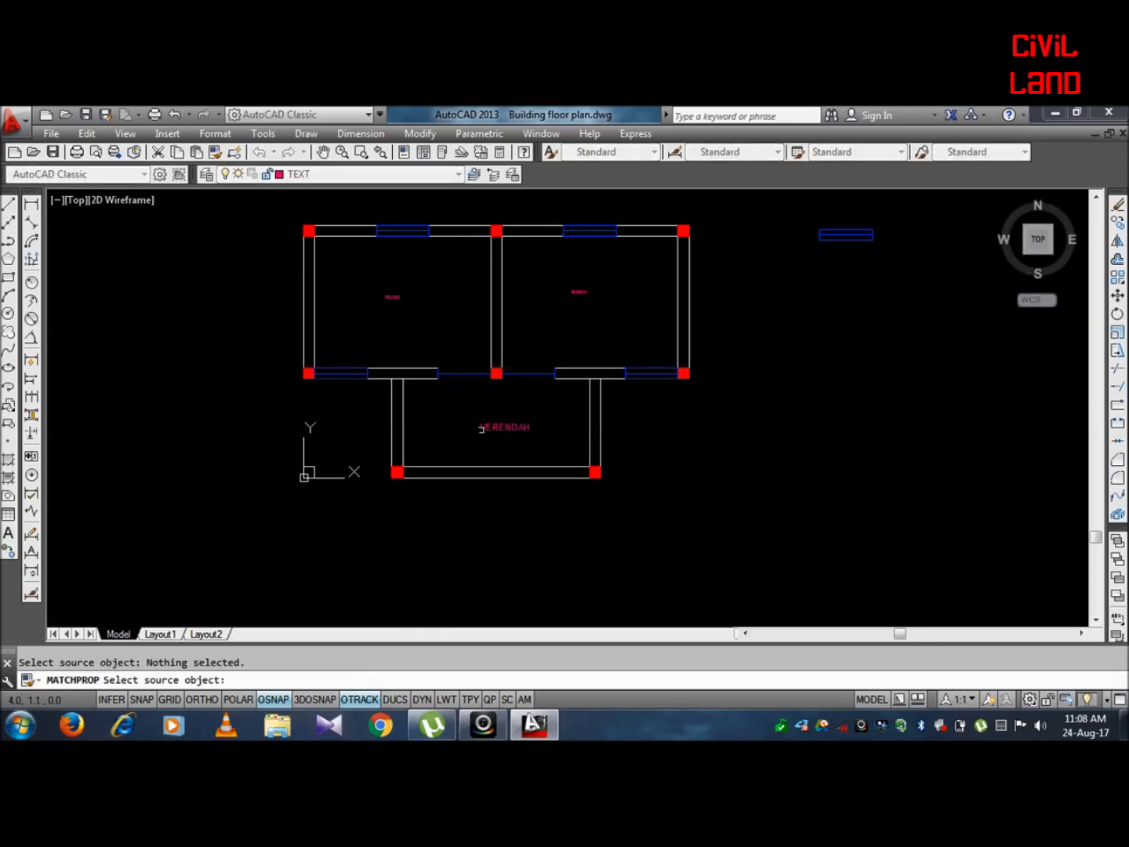
click(392, 298)
right_click(793, 297)
click(823, 306)
Step: Select the VERENDAH label so it can be copied
scroll(603, 431, down, 2)
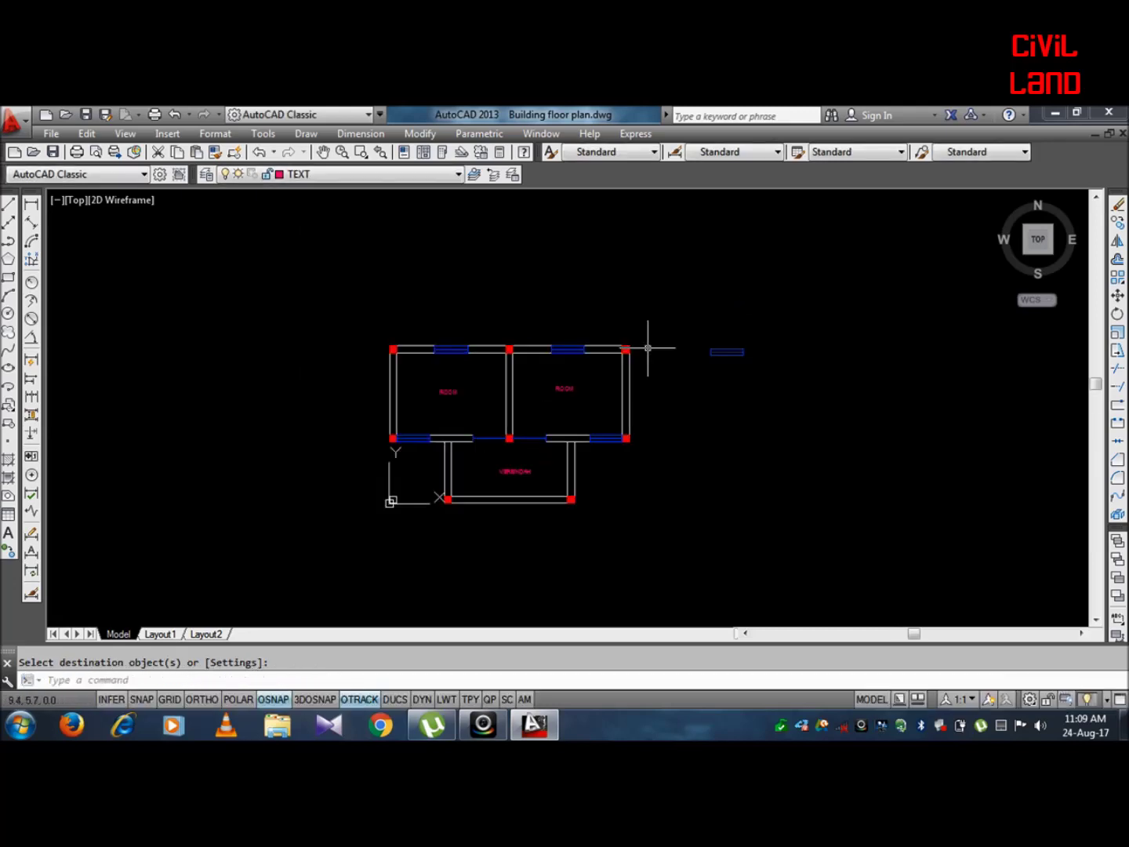
scroll(651, 347, up, 4)
scroll(606, 334, down, 2)
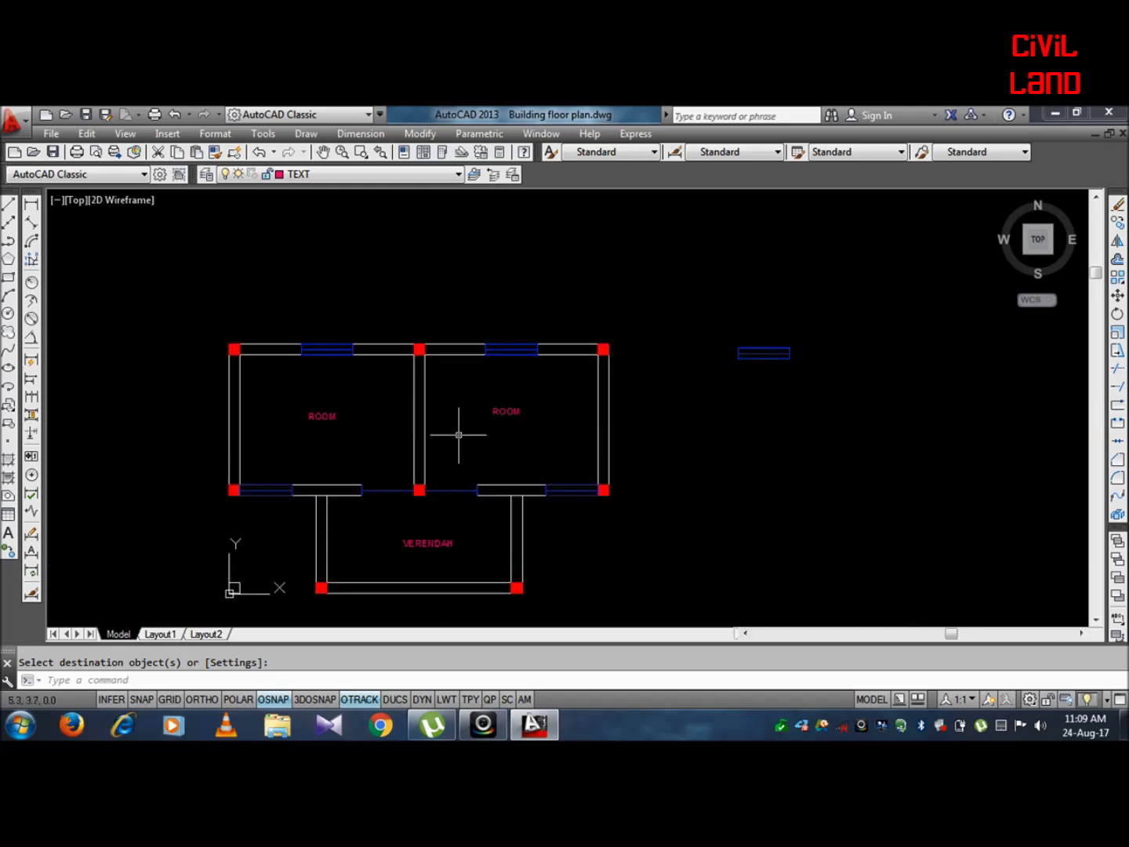
click(427, 540)
click(1119, 227)
Step: Copy the VERENDAH label to the door opening along the rooms' lower wall
click(577, 548)
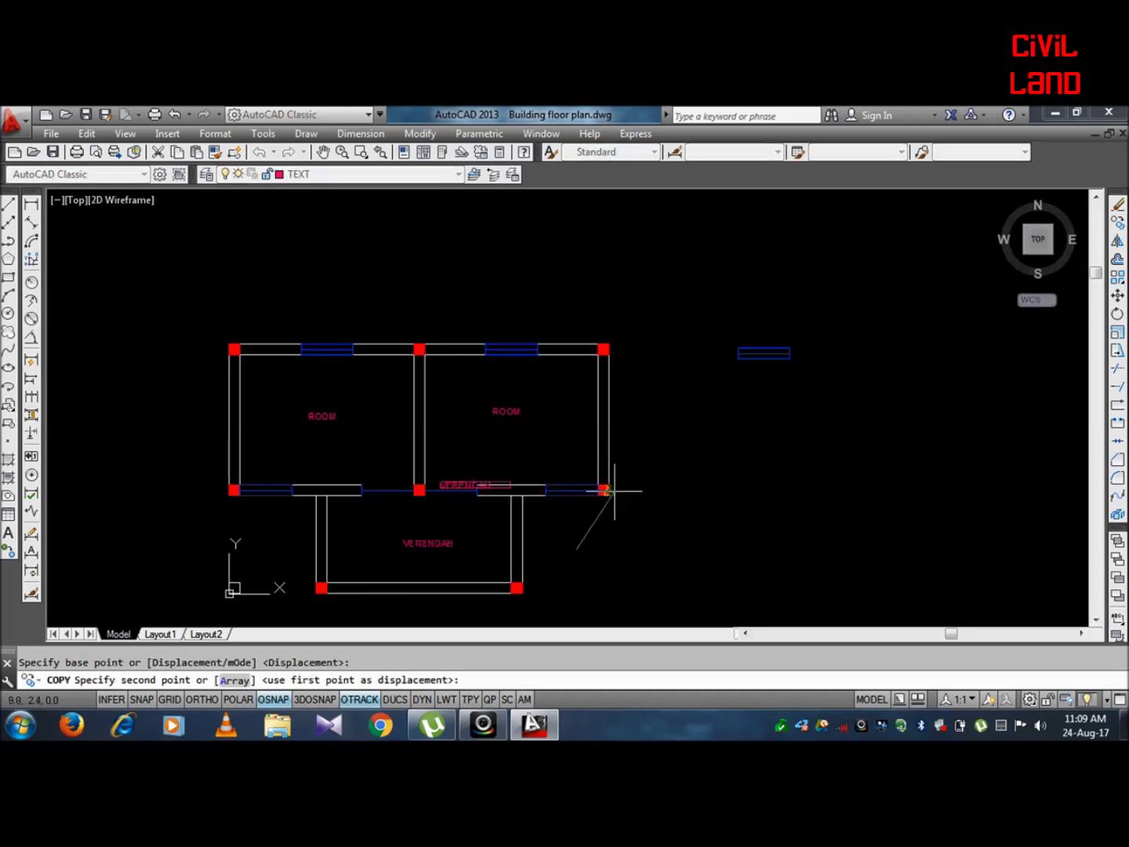
scroll(610, 490, up, 2)
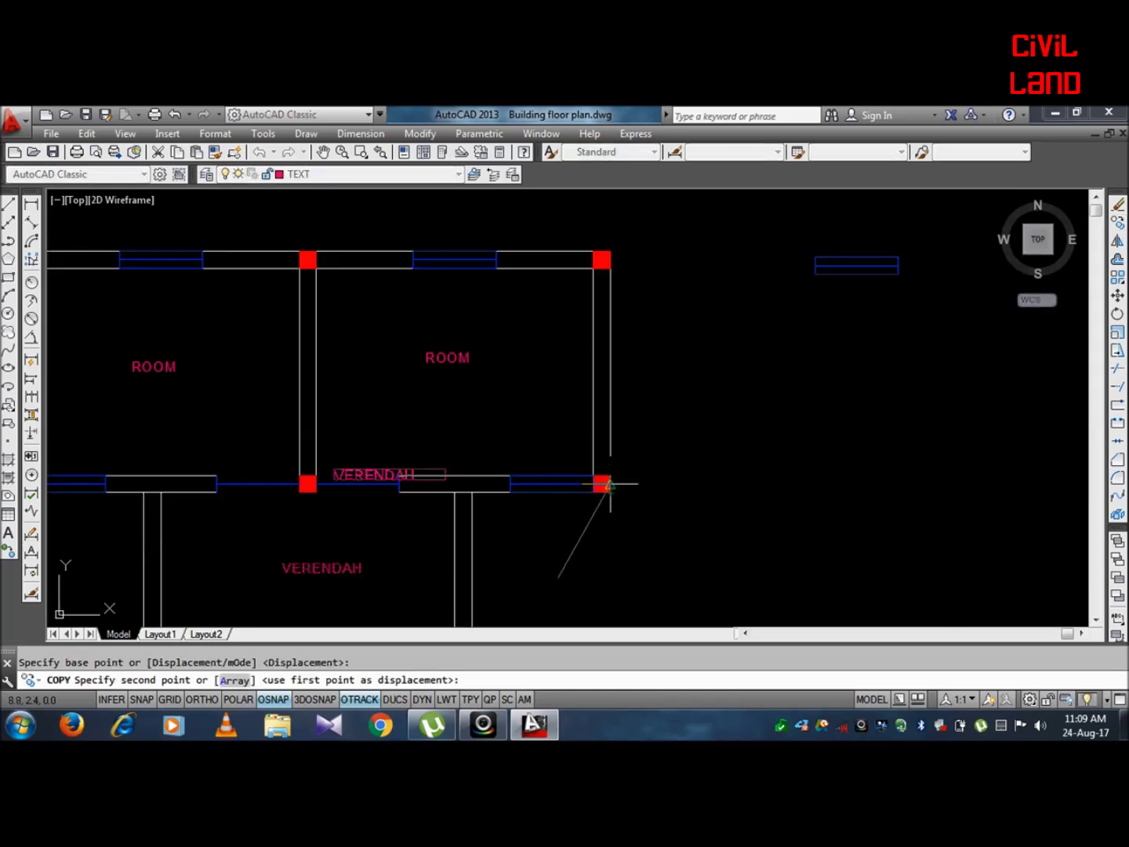
scroll(599, 479, up, 3)
scroll(652, 466, down, 3)
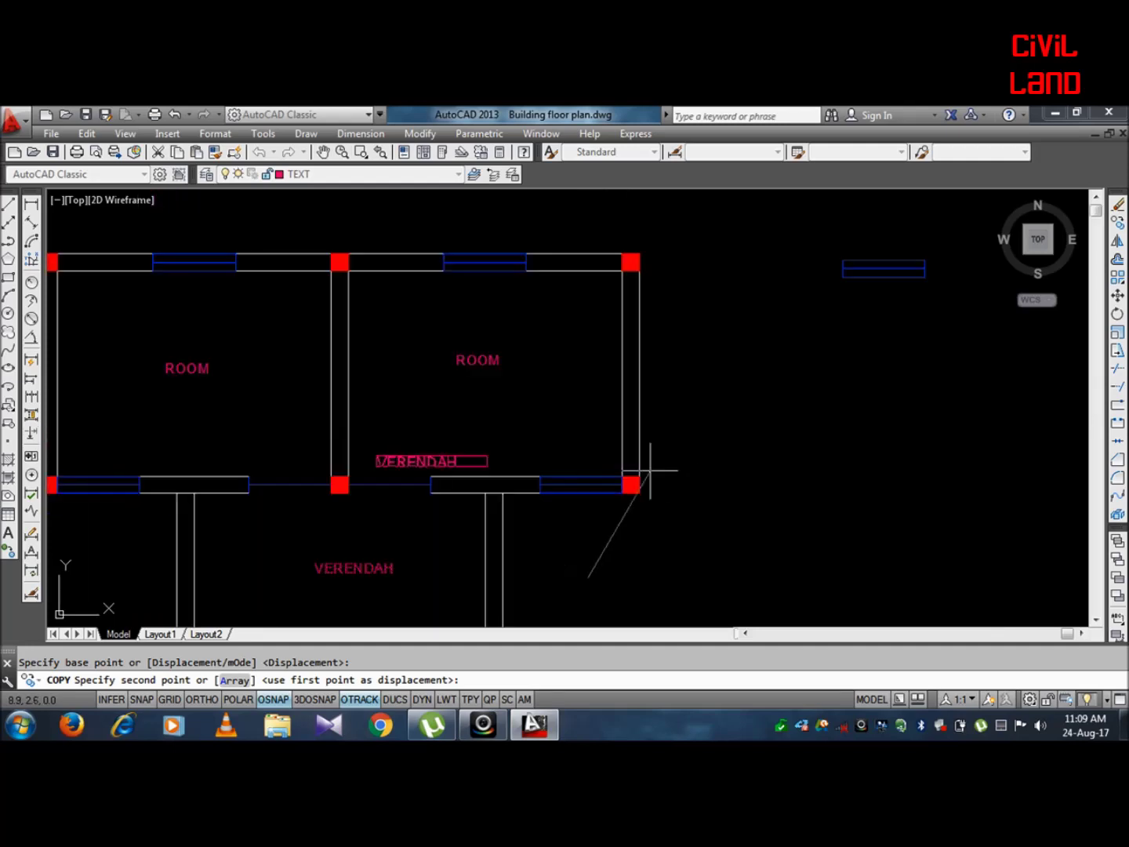
click(625, 483)
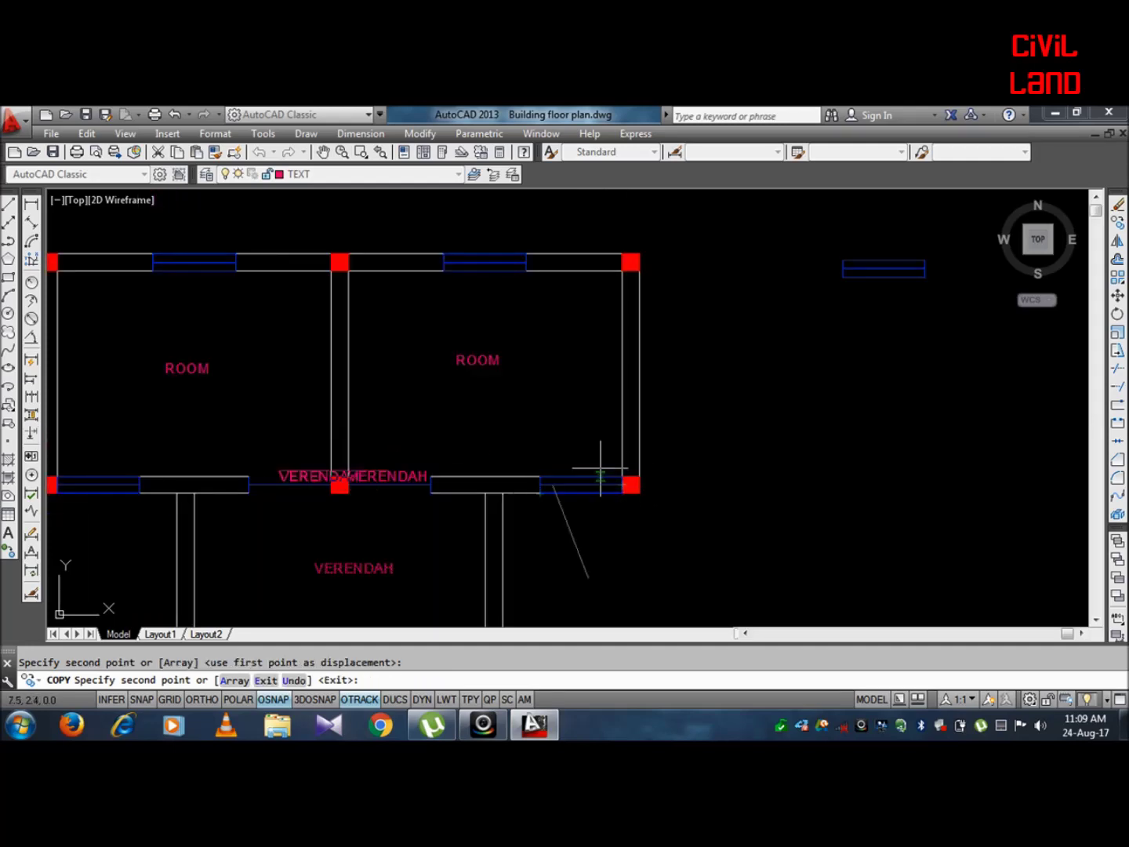
right_click(837, 396)
click(856, 406)
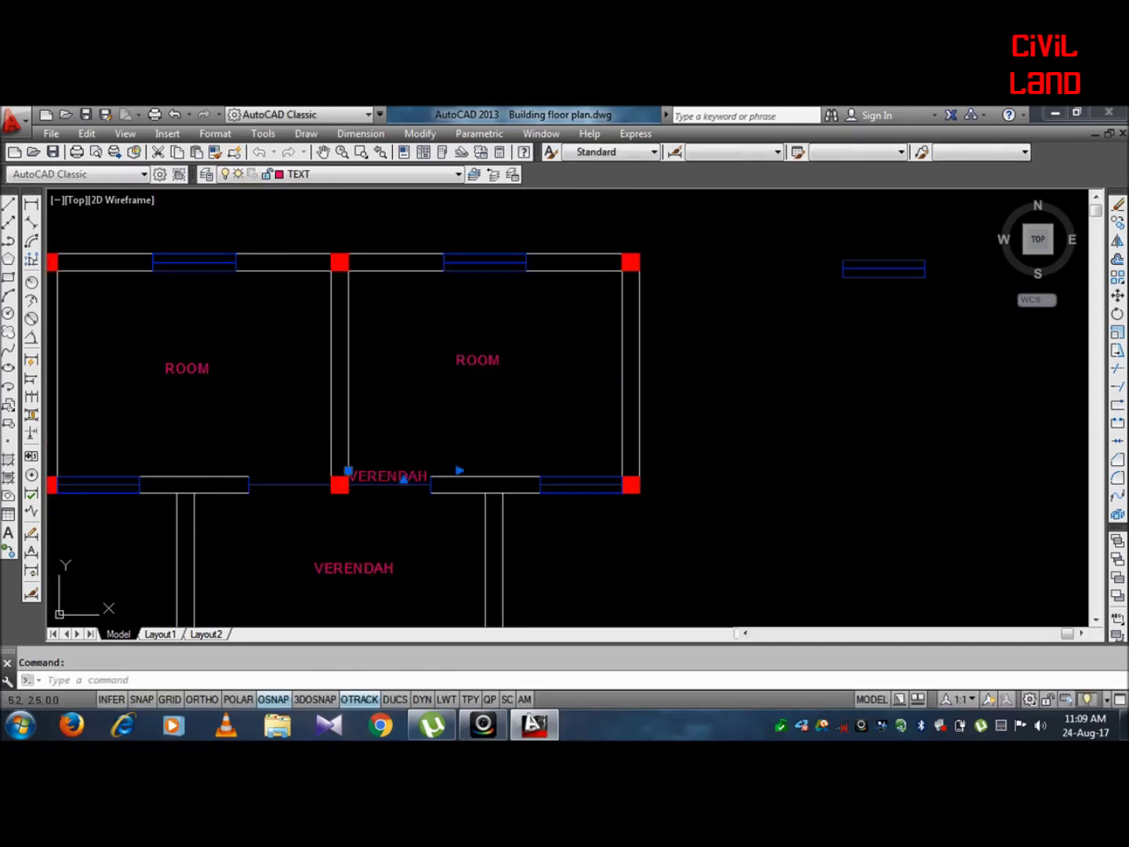
Step: Delete the copied label's text, bringing up the save-text-changes prompt
double_click(401, 477)
key(BackSpace)
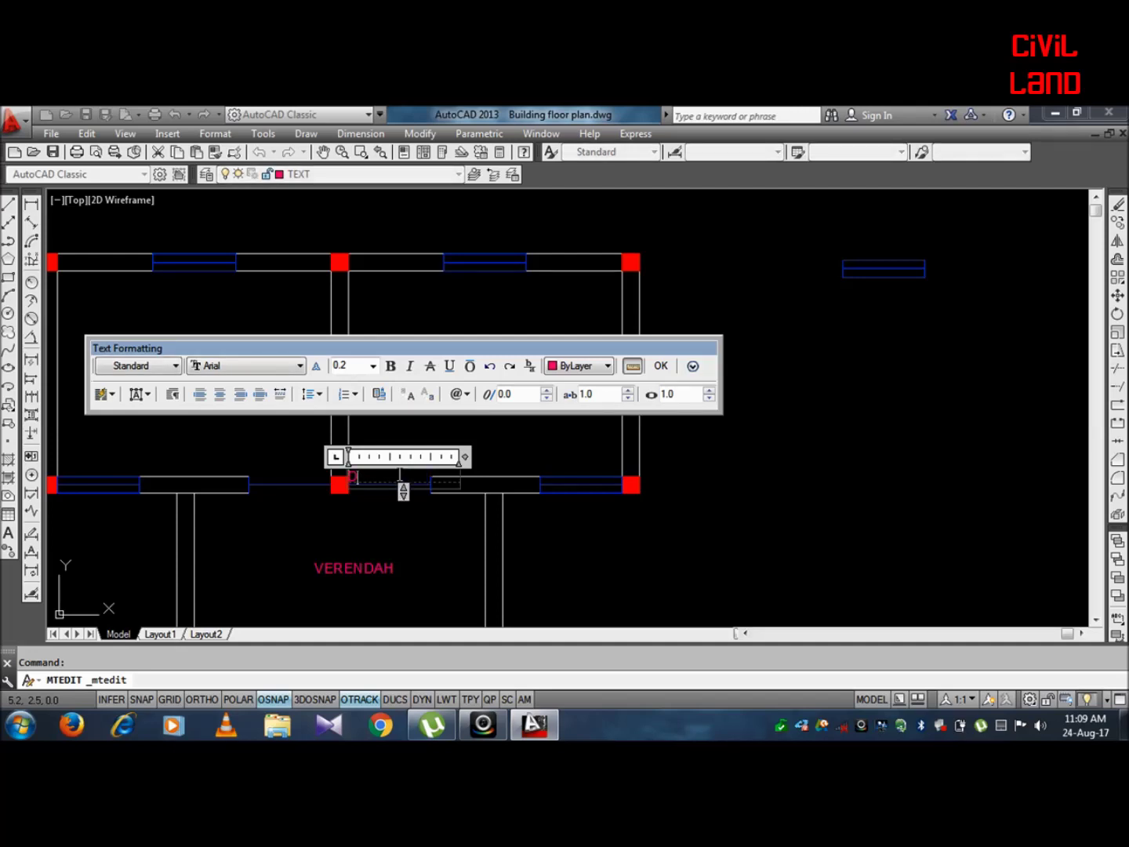
key(Escape)
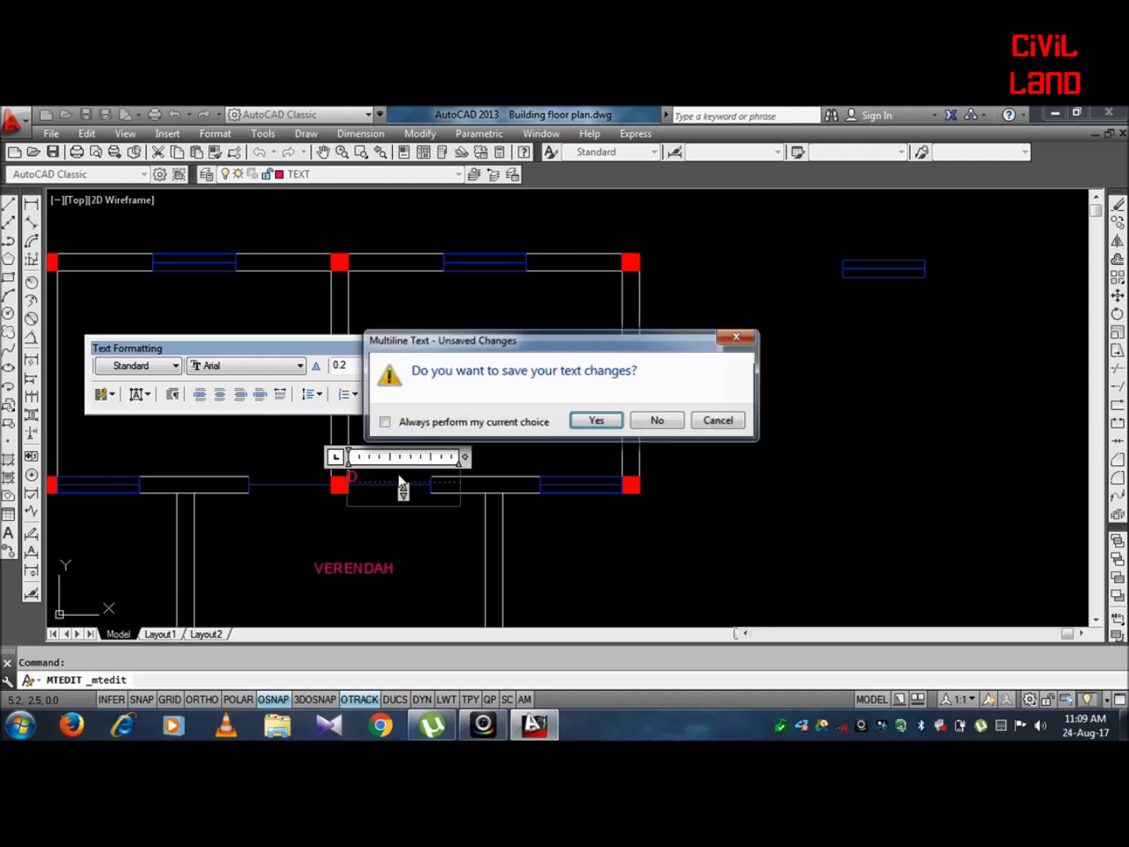
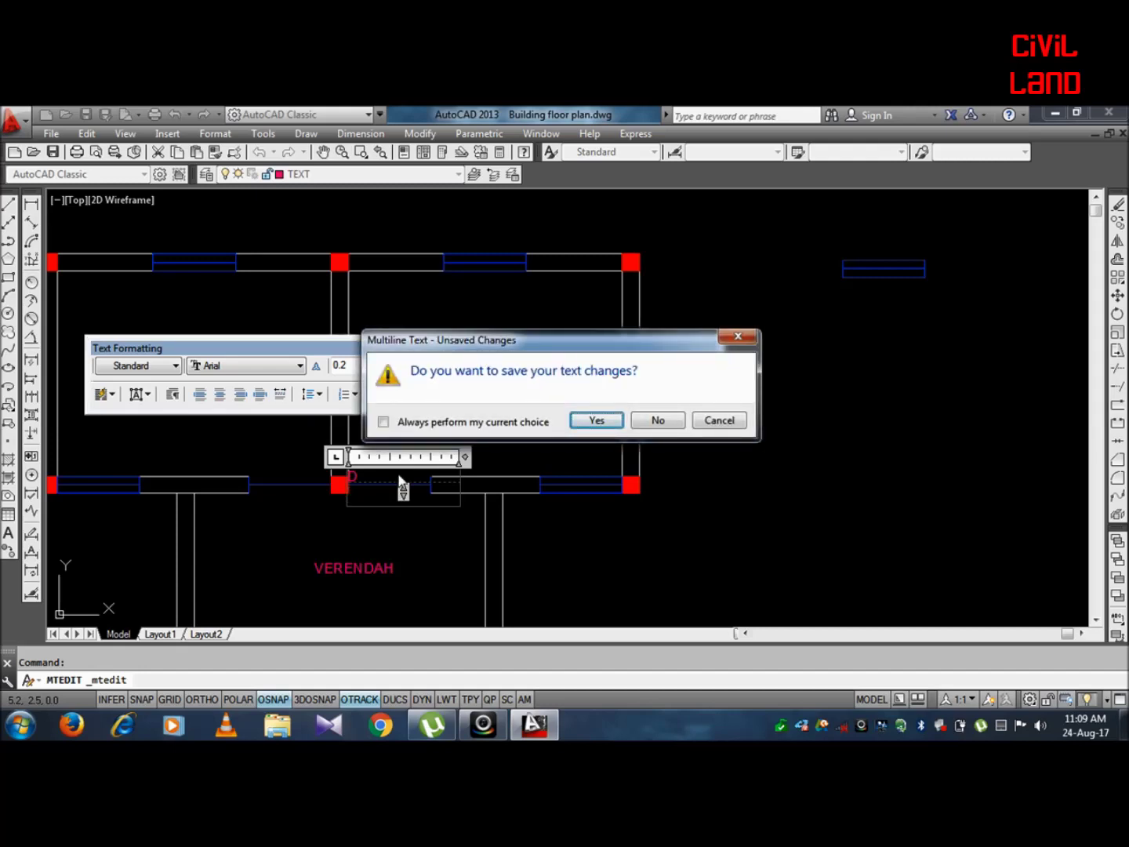
Step: Close the text editor without saving changes and move the D label to the middle door opening
click(737, 336)
click(660, 365)
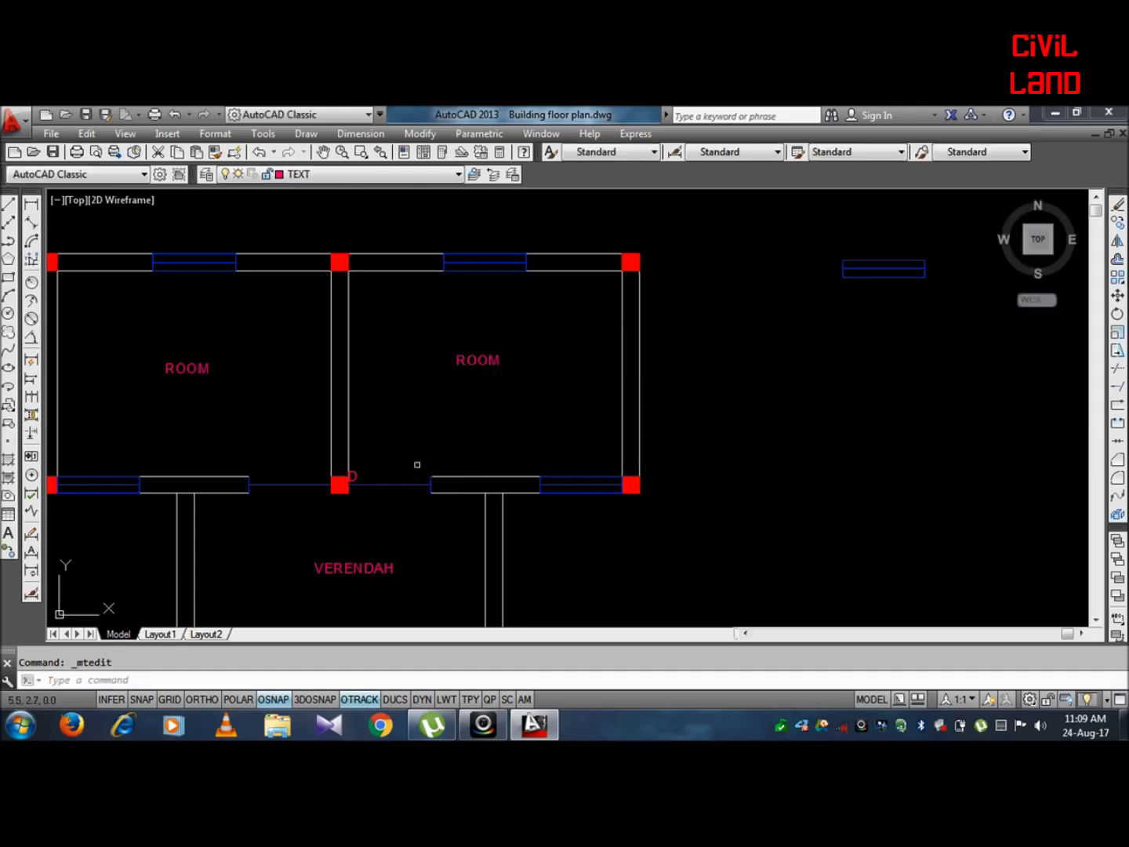
click(354, 474)
text(m)
key(Return)
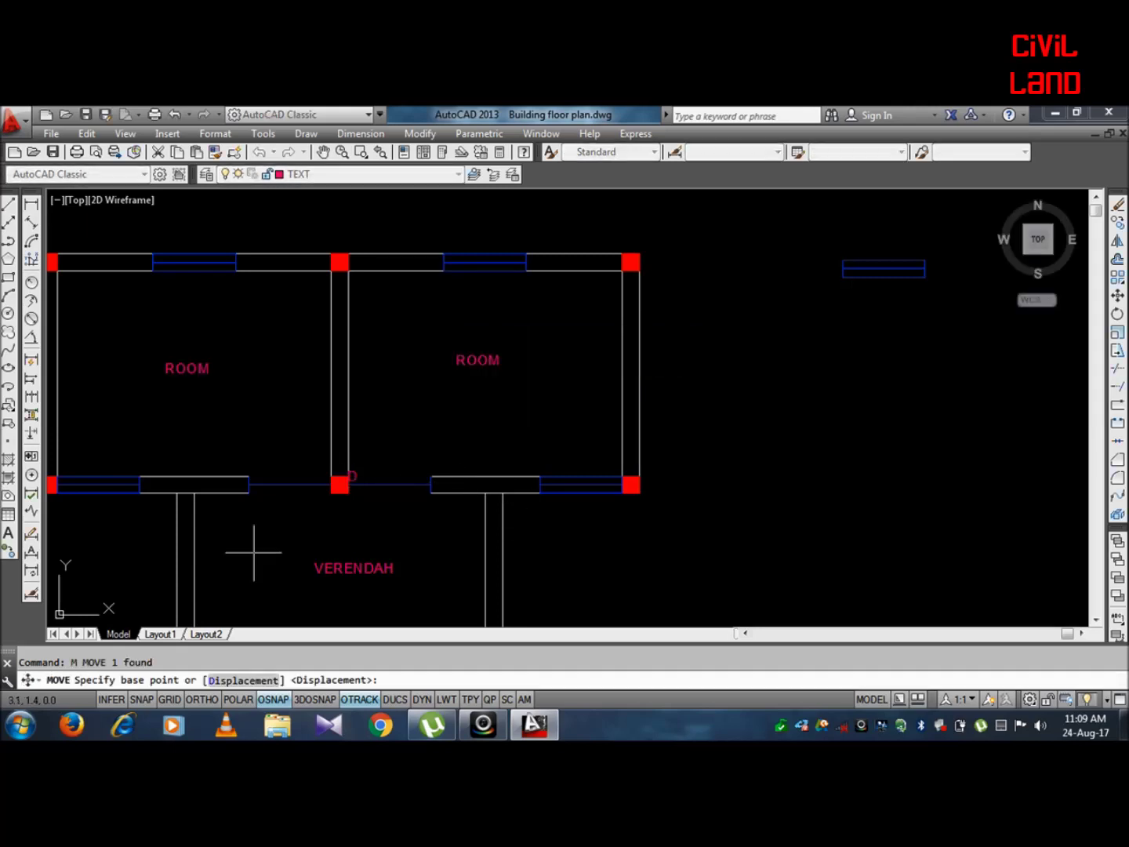
click(290, 541)
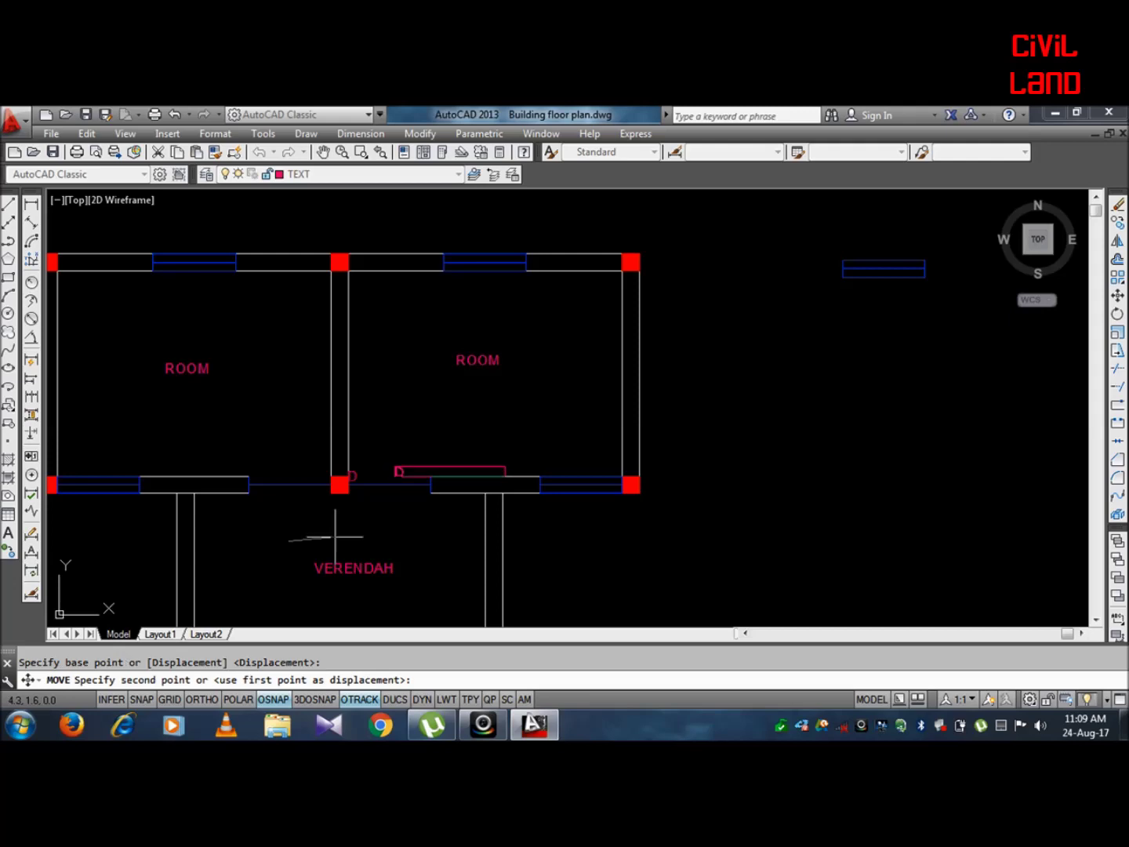
click(374, 475)
Step: Copy the D label to the left door and below the lower-right window, then edit that copy
text(co)
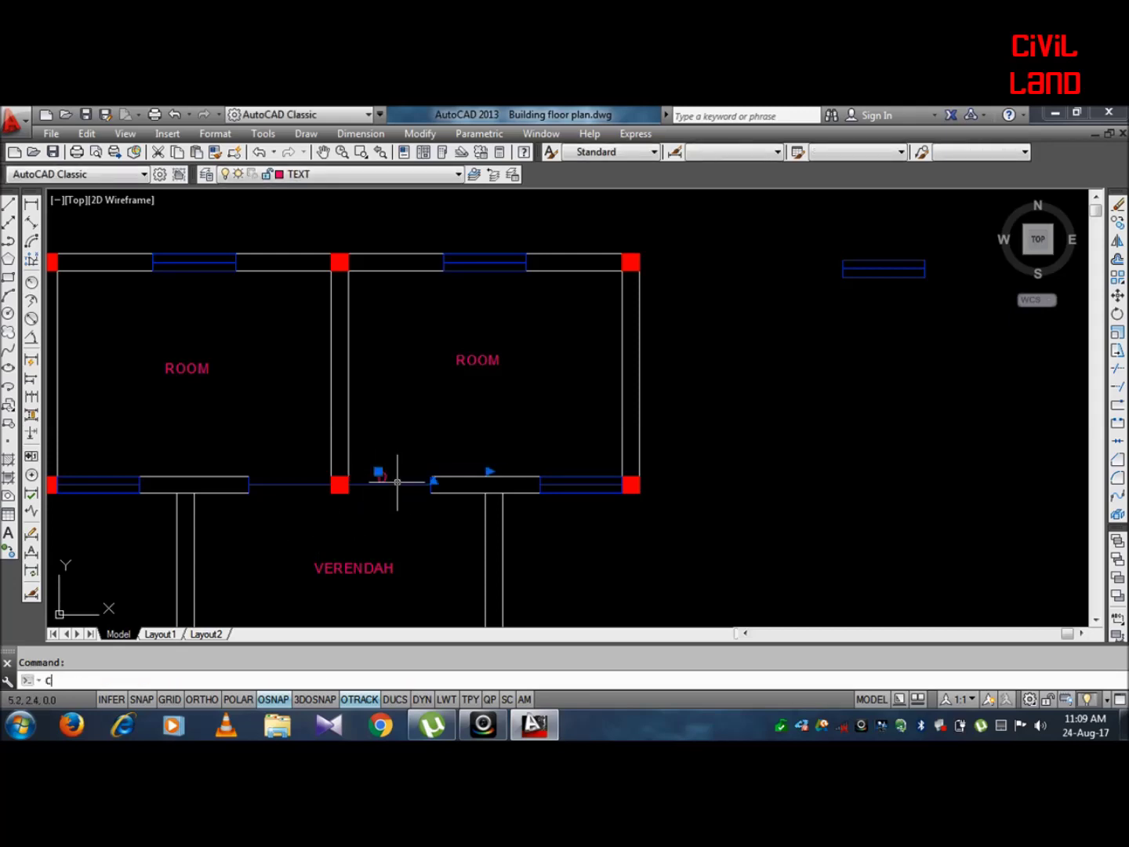
key(Return)
click(373, 520)
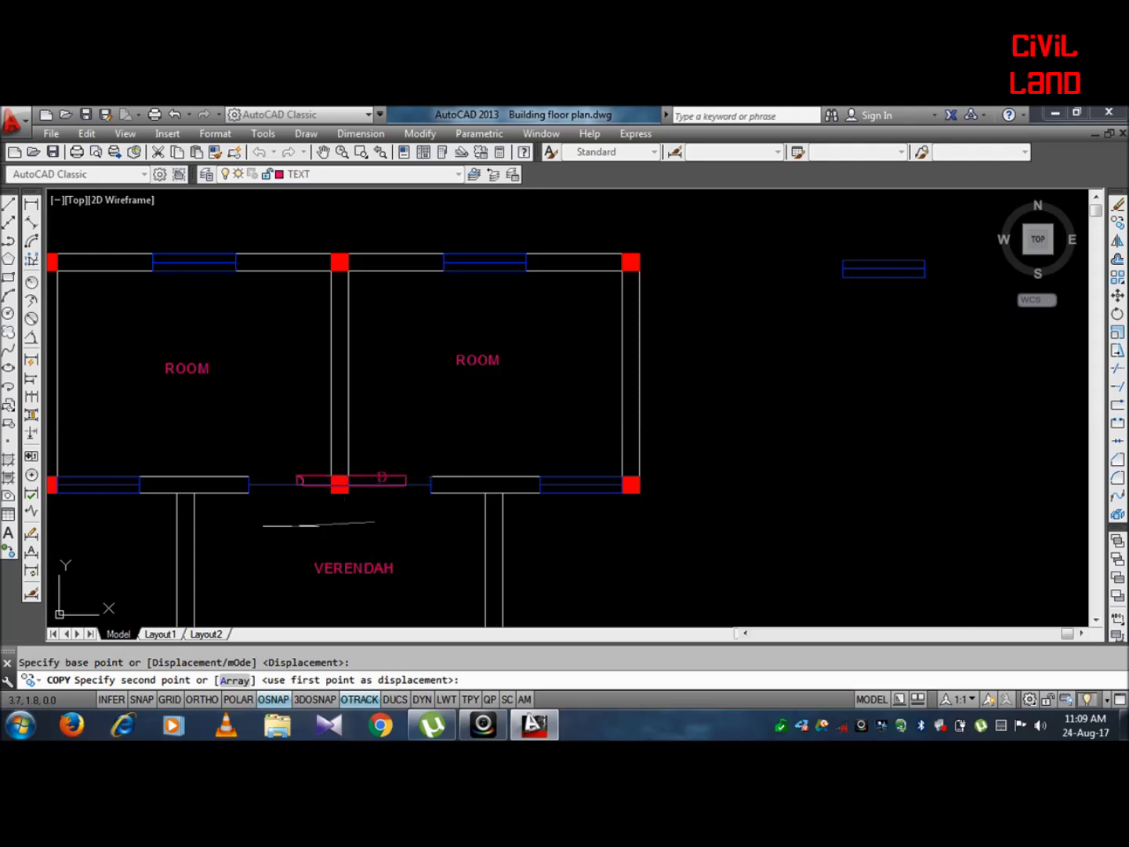
click(287, 521)
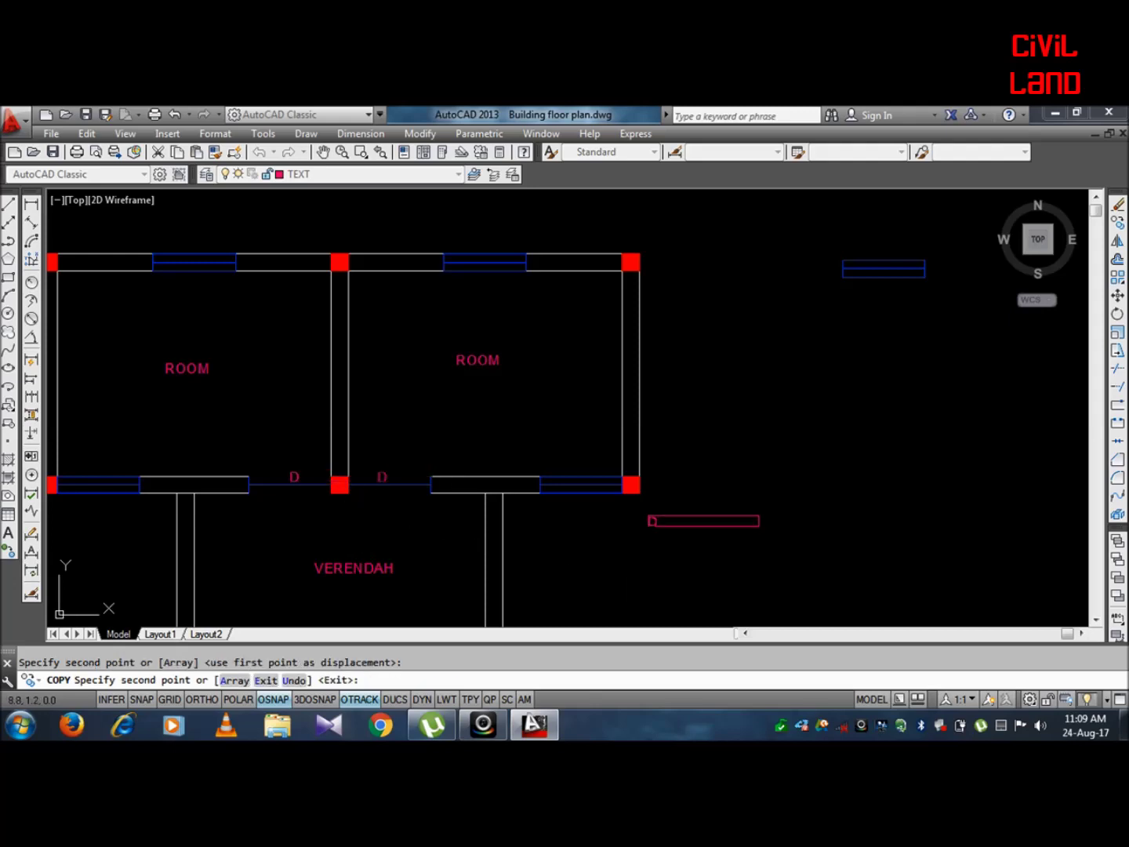
click(573, 549)
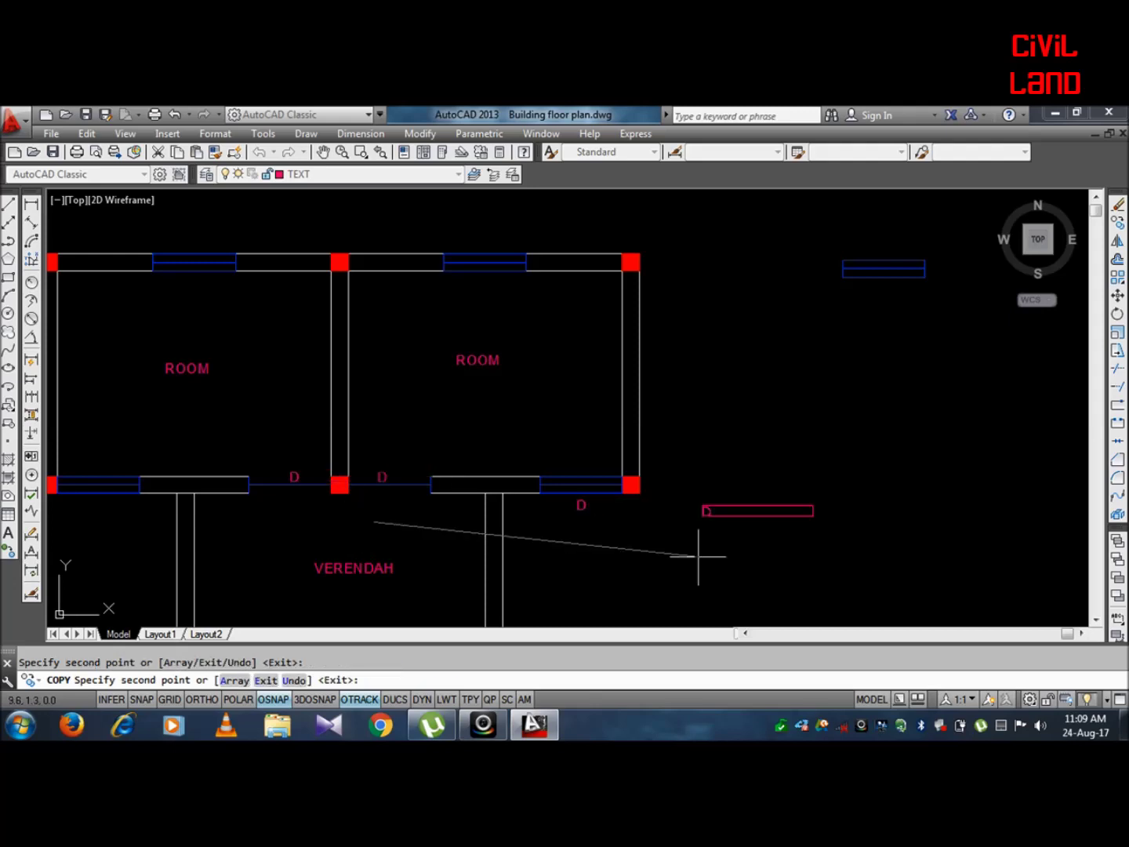
key(Escape)
double_click(576, 506)
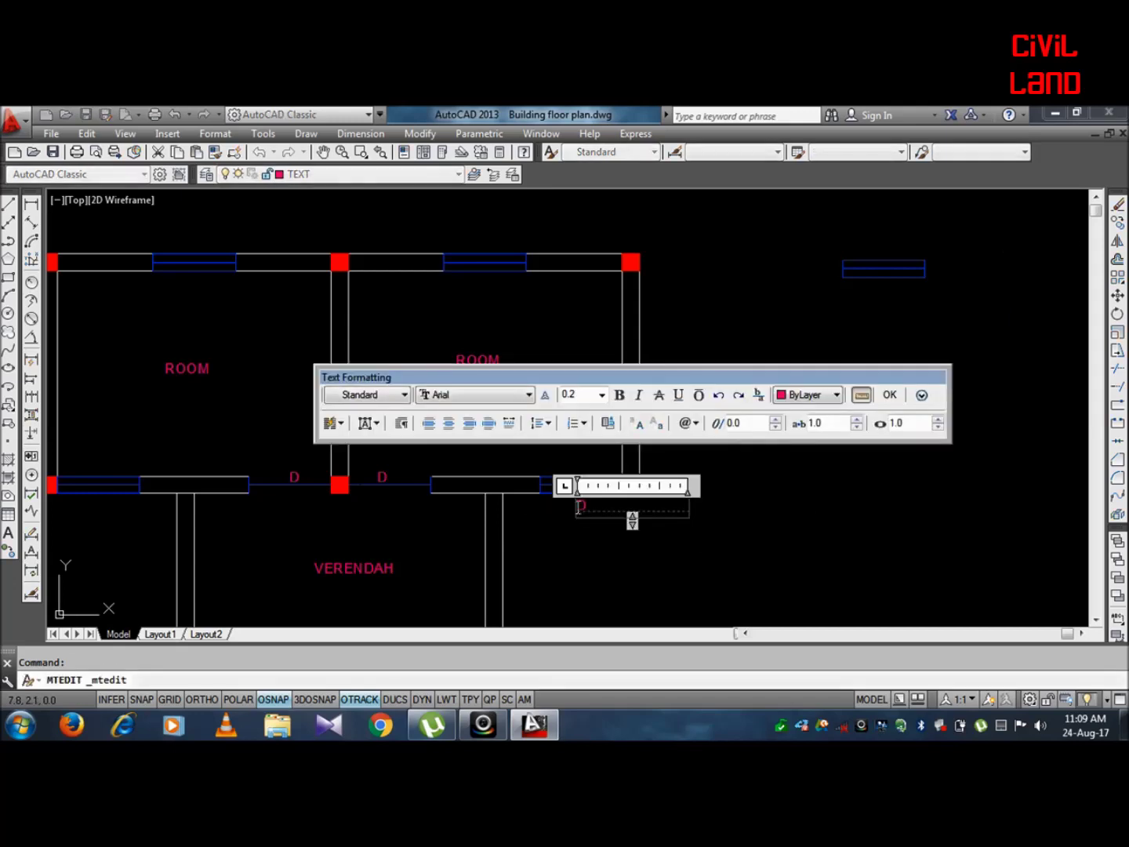
text(W)
Step: Change the label to W and copy it above both top windows and below the lower-left window
click(889, 395)
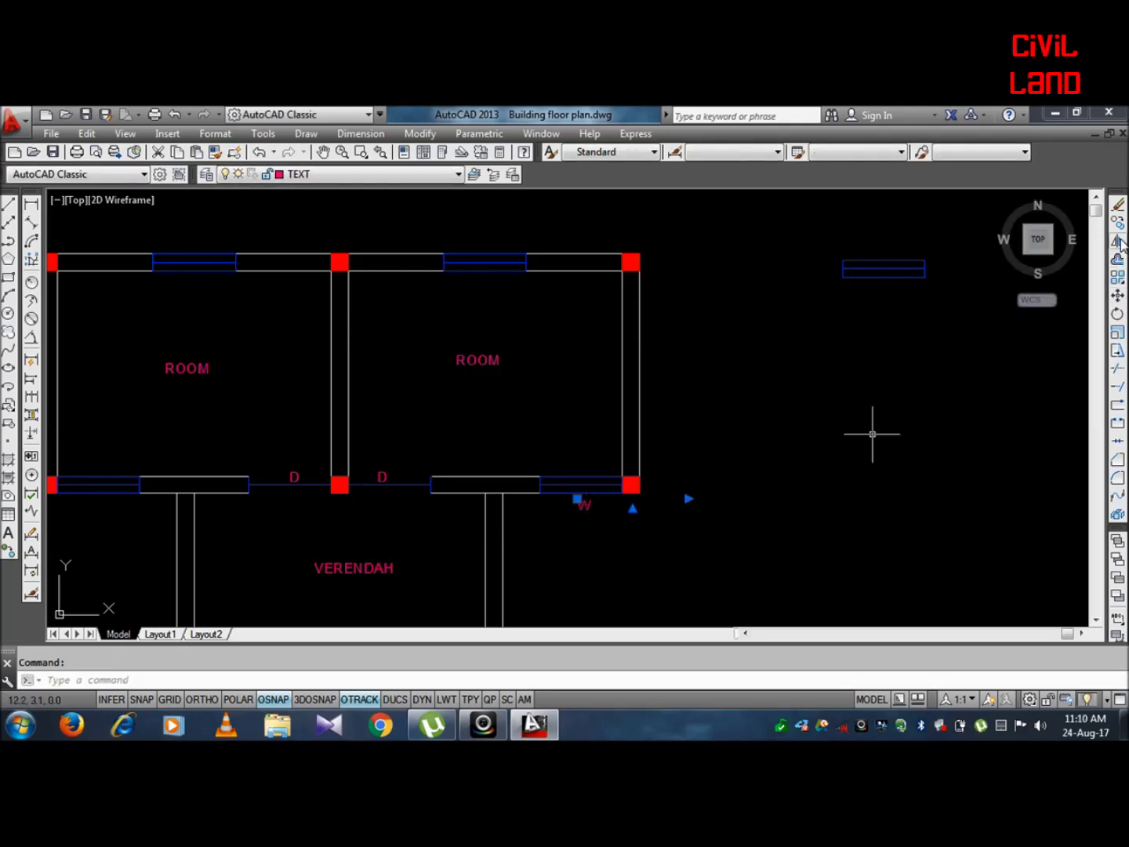
text(co)
key(Return)
click(775, 490)
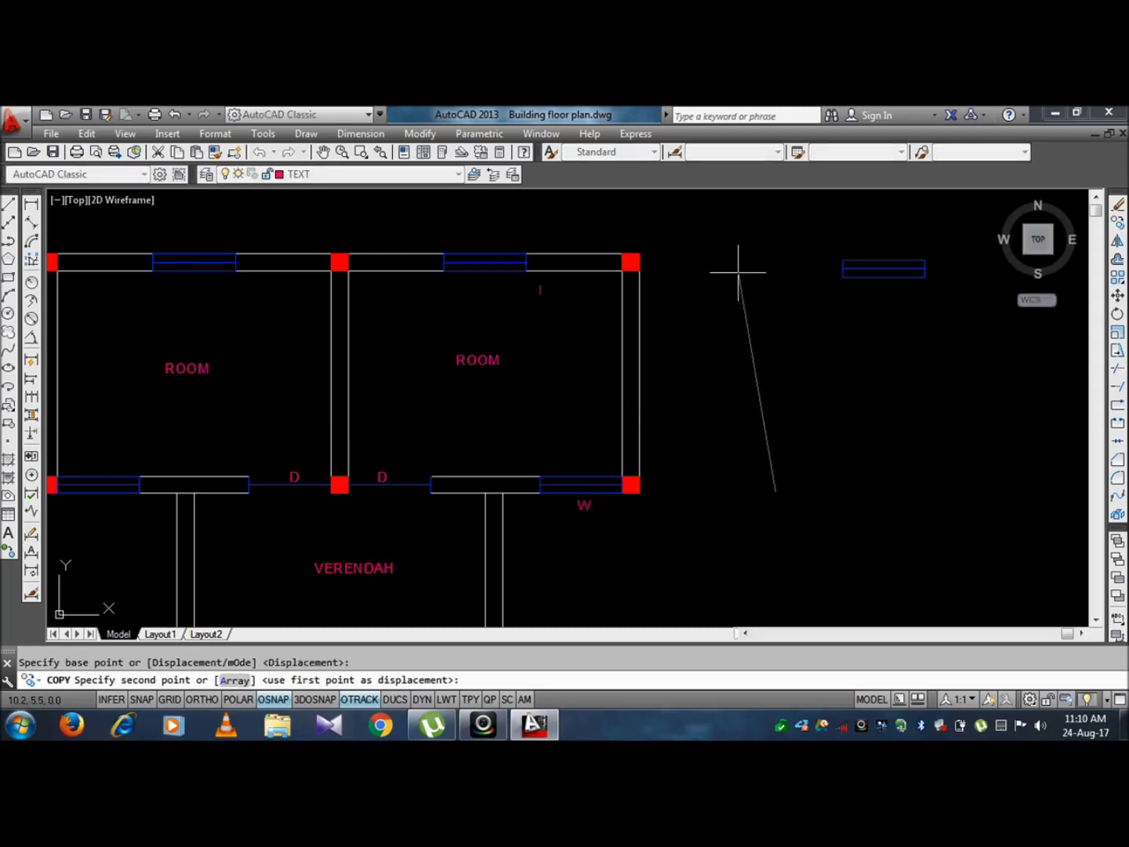
click(679, 231)
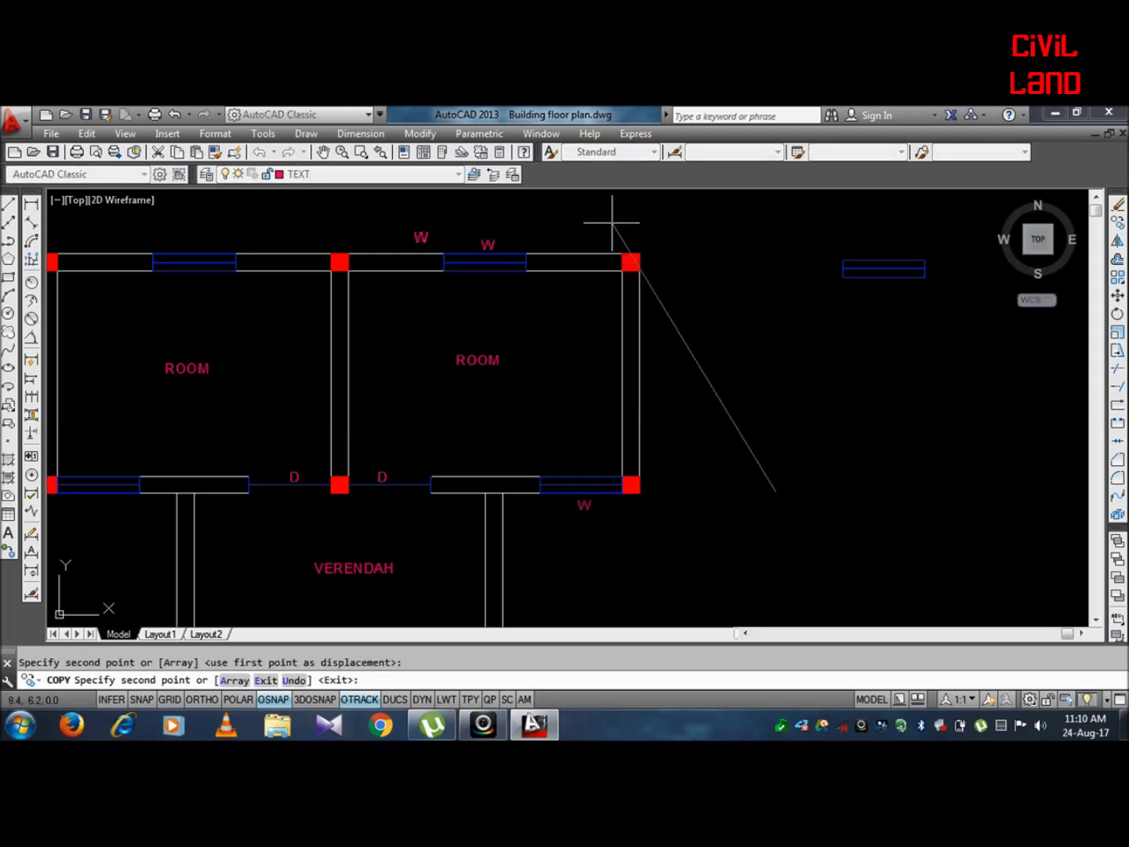
click(380, 228)
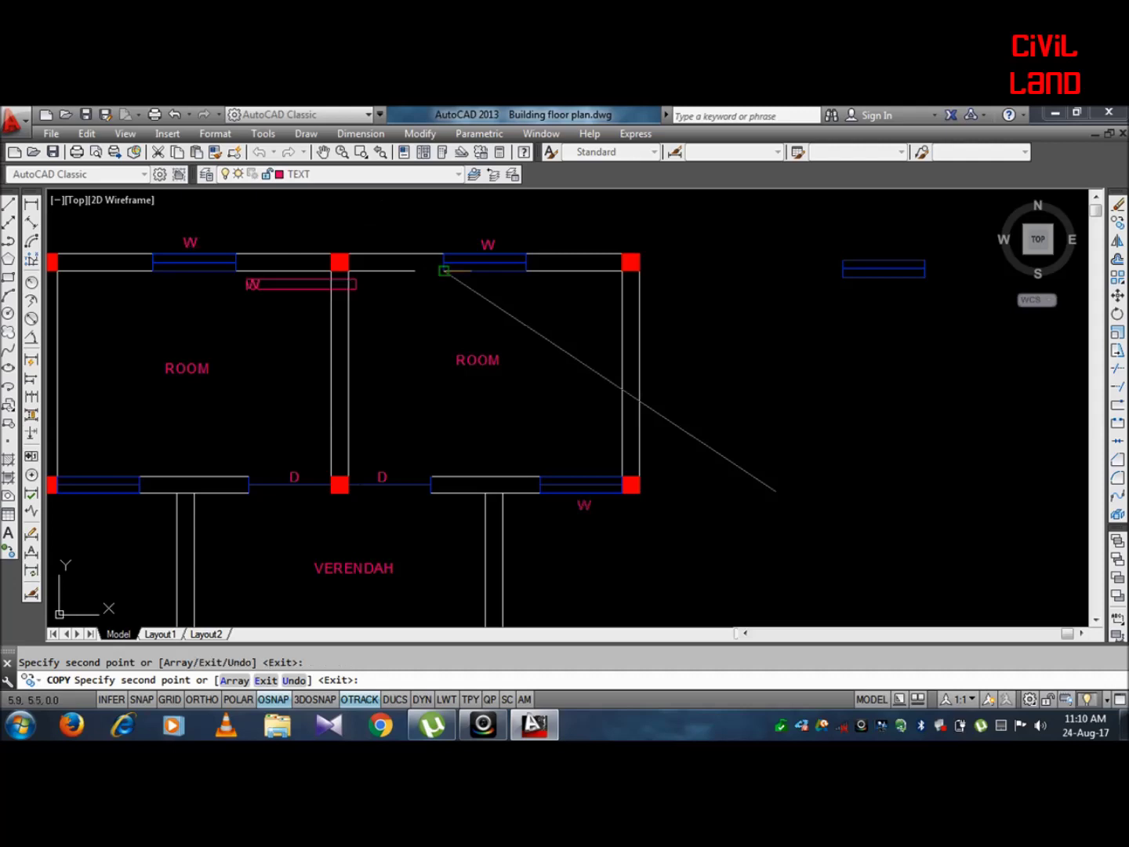
scroll(440, 264, down, 2)
scroll(354, 415, up, 2)
click(366, 402)
right_click(945, 290)
click(962, 301)
scroll(85, 431, up, 4)
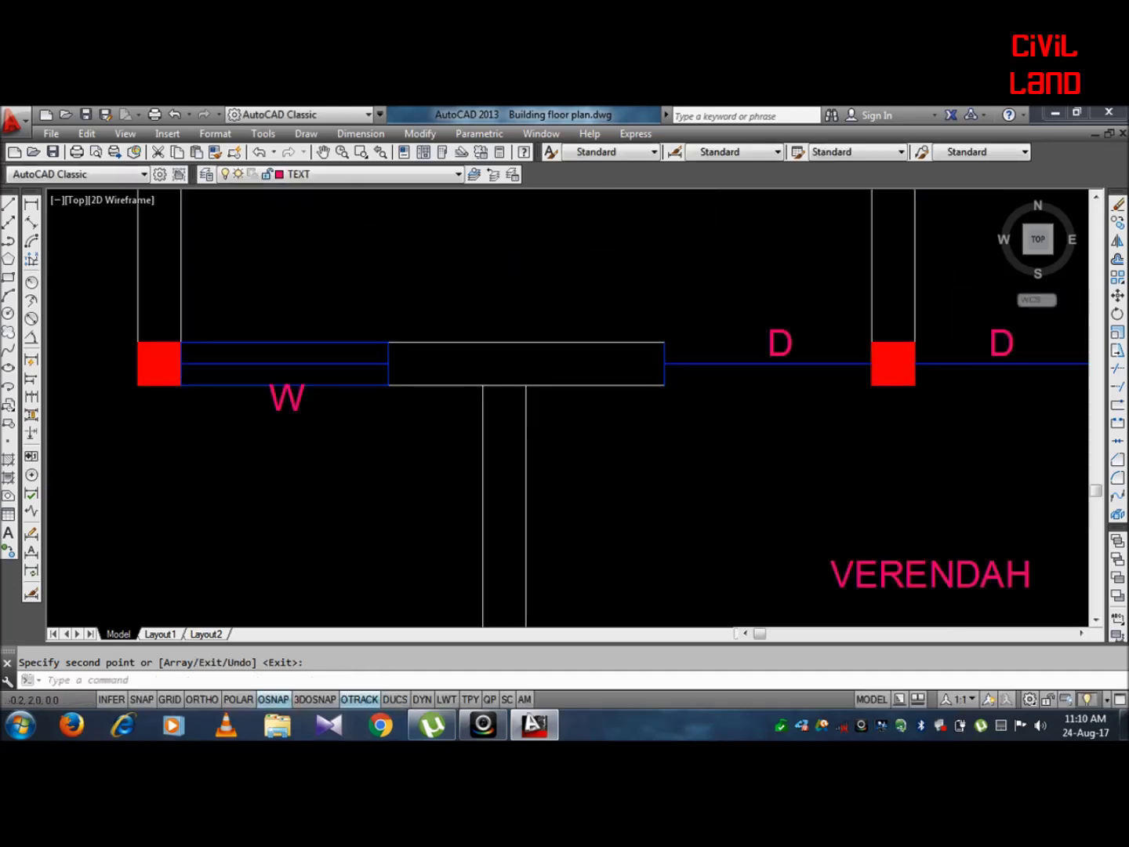
scroll(79, 427, up, 2)
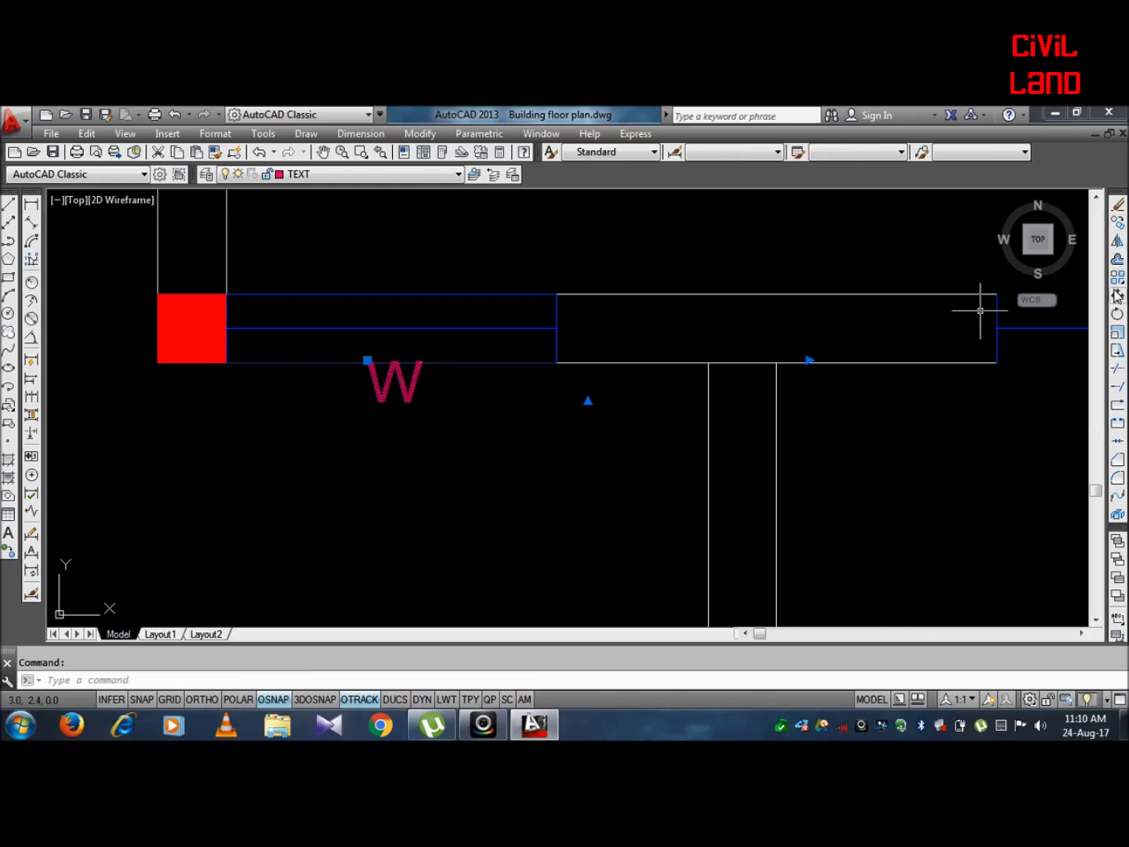
Step: Nudge the lower-left W label slightly down under its window and save the drawing
click(1117, 295)
click(439, 445)
click(436, 460)
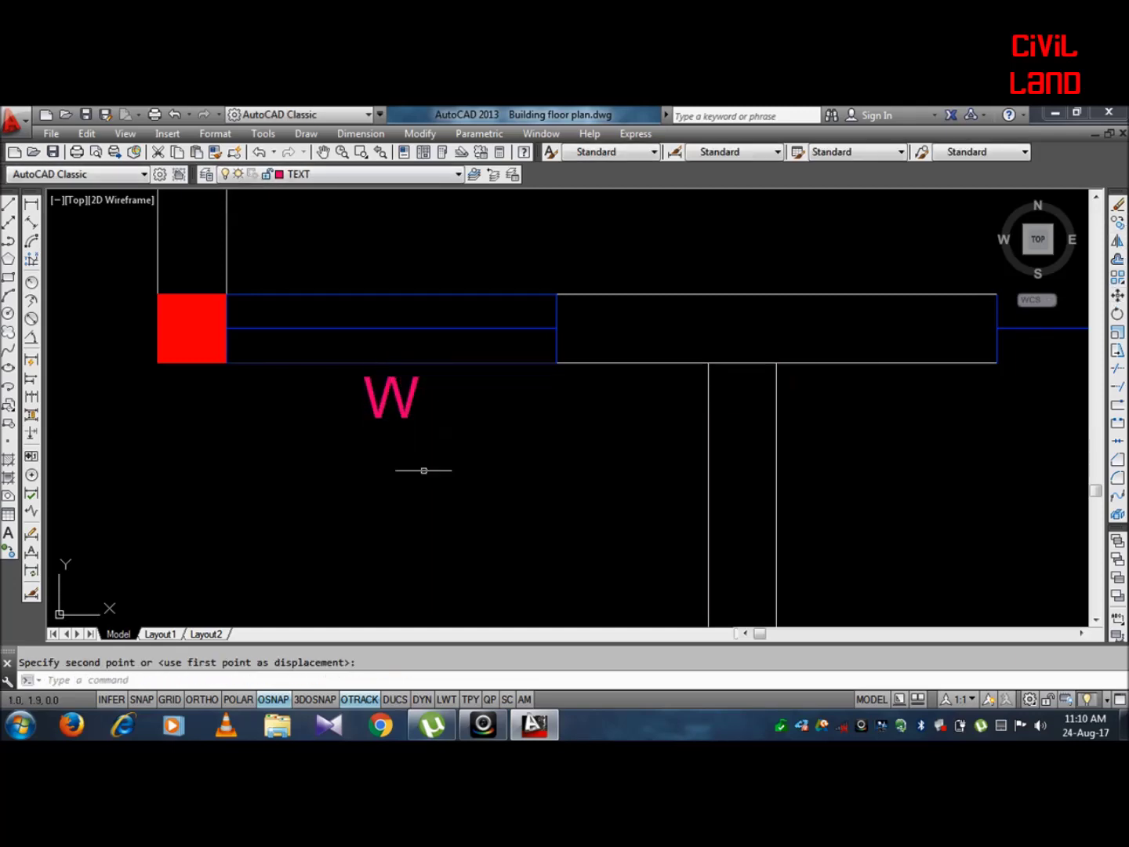
scroll(176, 439, down, 6)
click(85, 116)
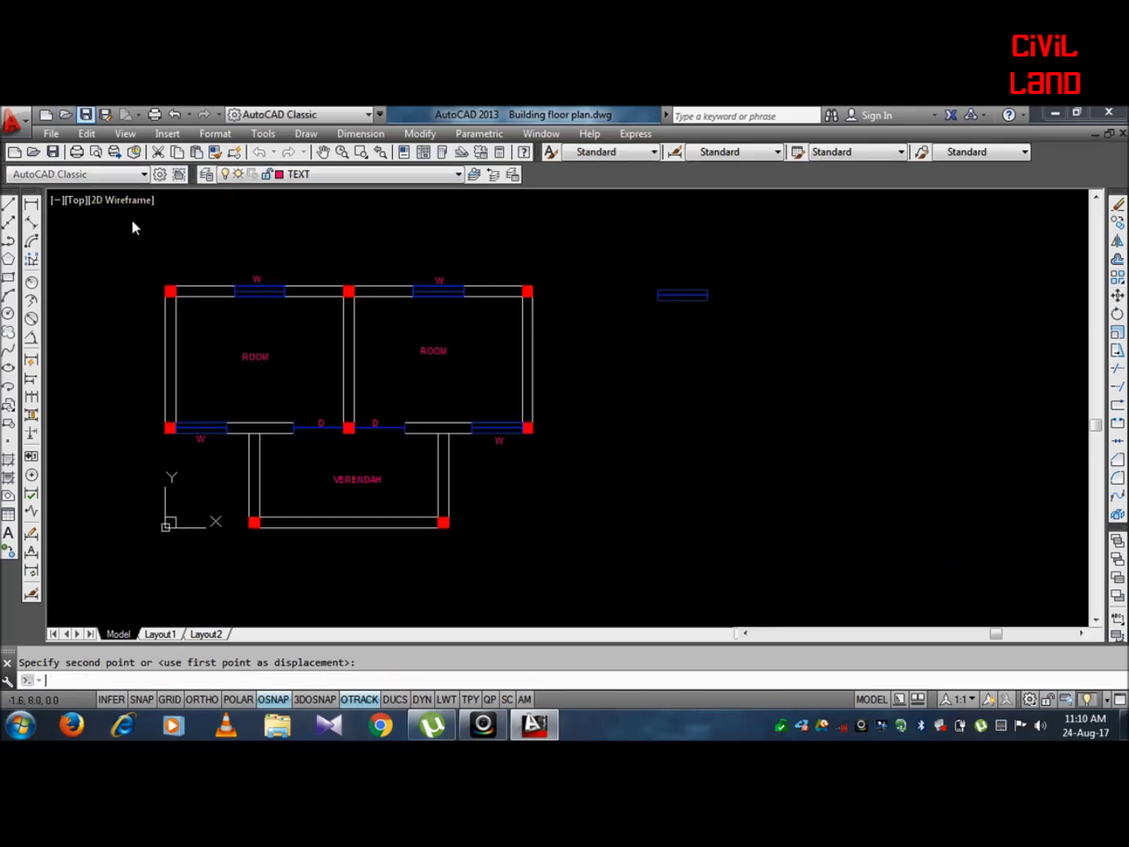
click(318, 174)
Step: On the CENTER LINE layer, draw a rectangle from above-left of the plan to its opposite corner
click(302, 202)
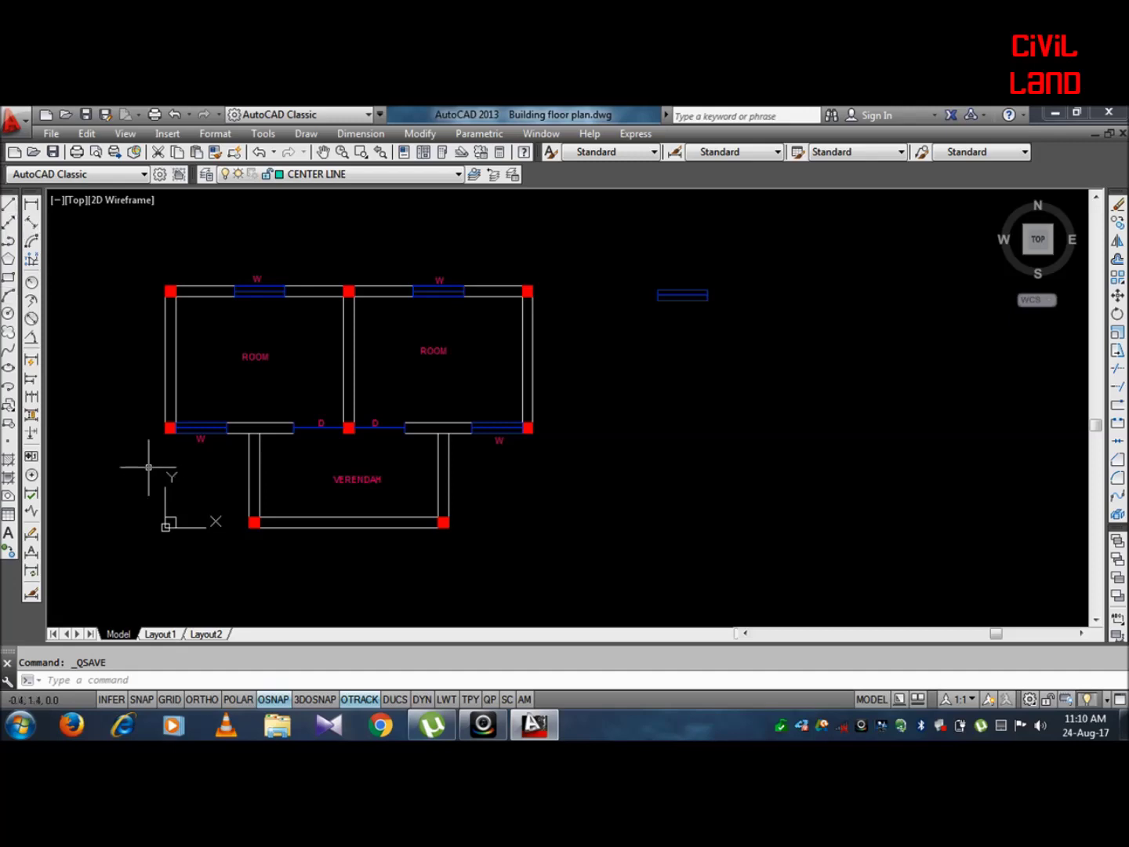
click(8, 277)
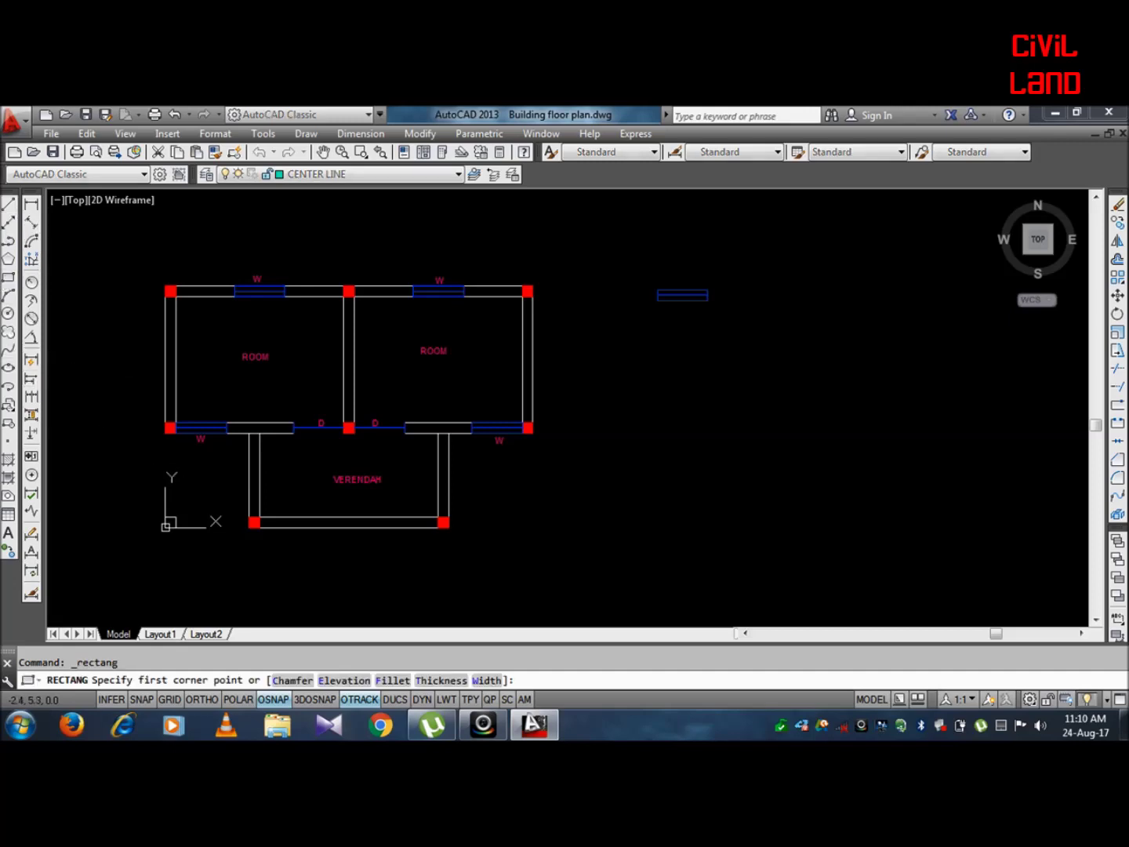
scroll(149, 313, down, 2)
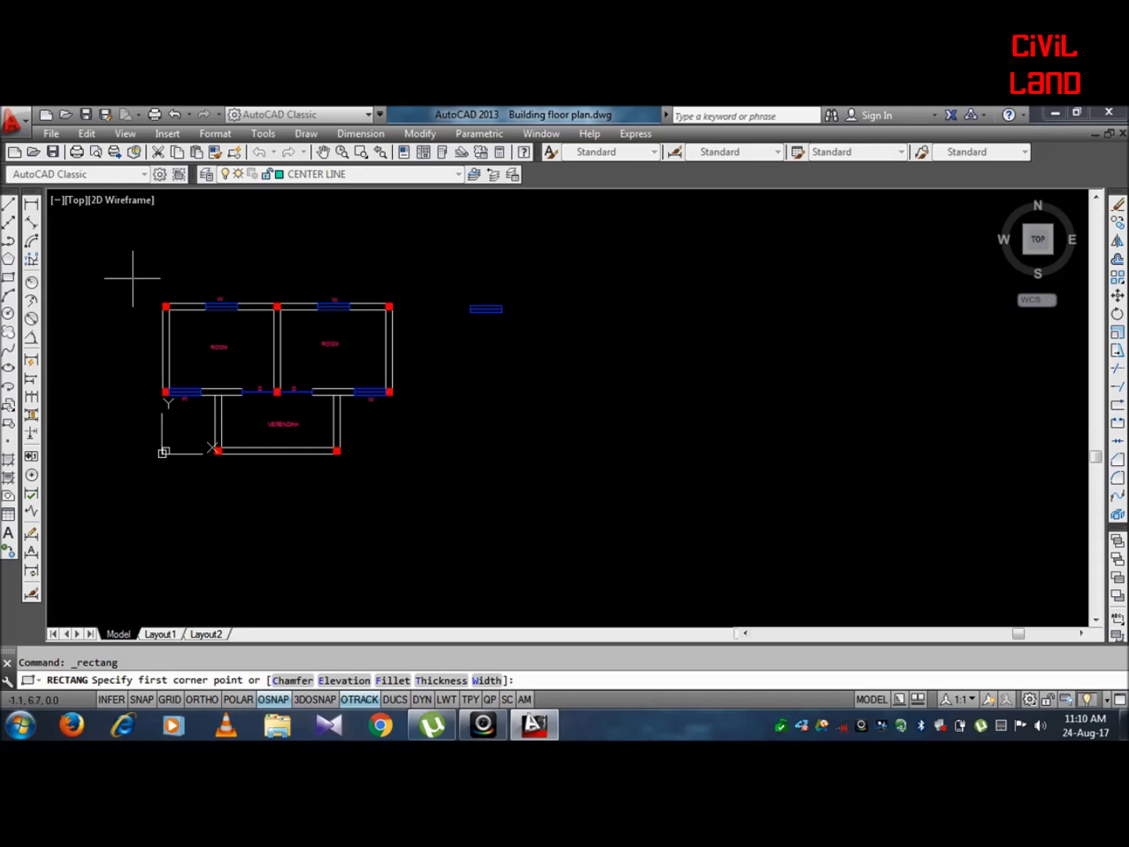
click(137, 281)
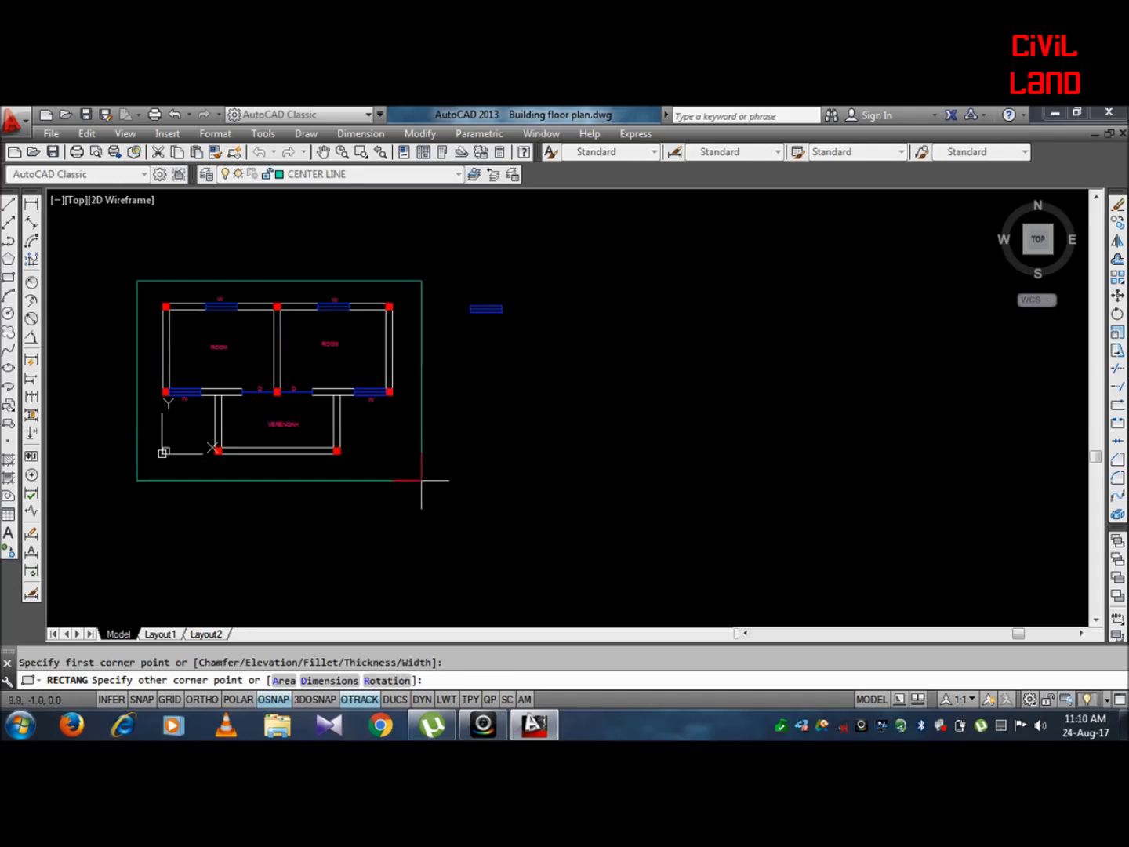
click(421, 479)
scroll(232, 310, up, 2)
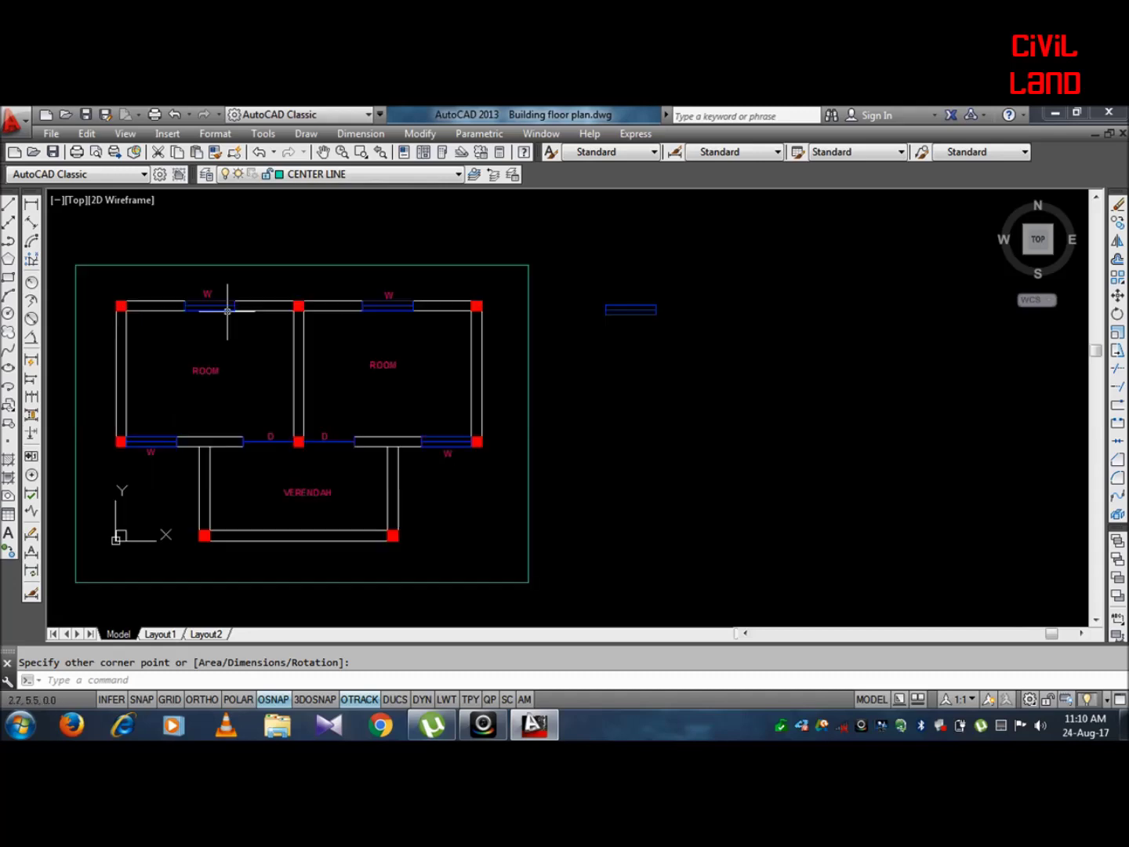
click(10, 227)
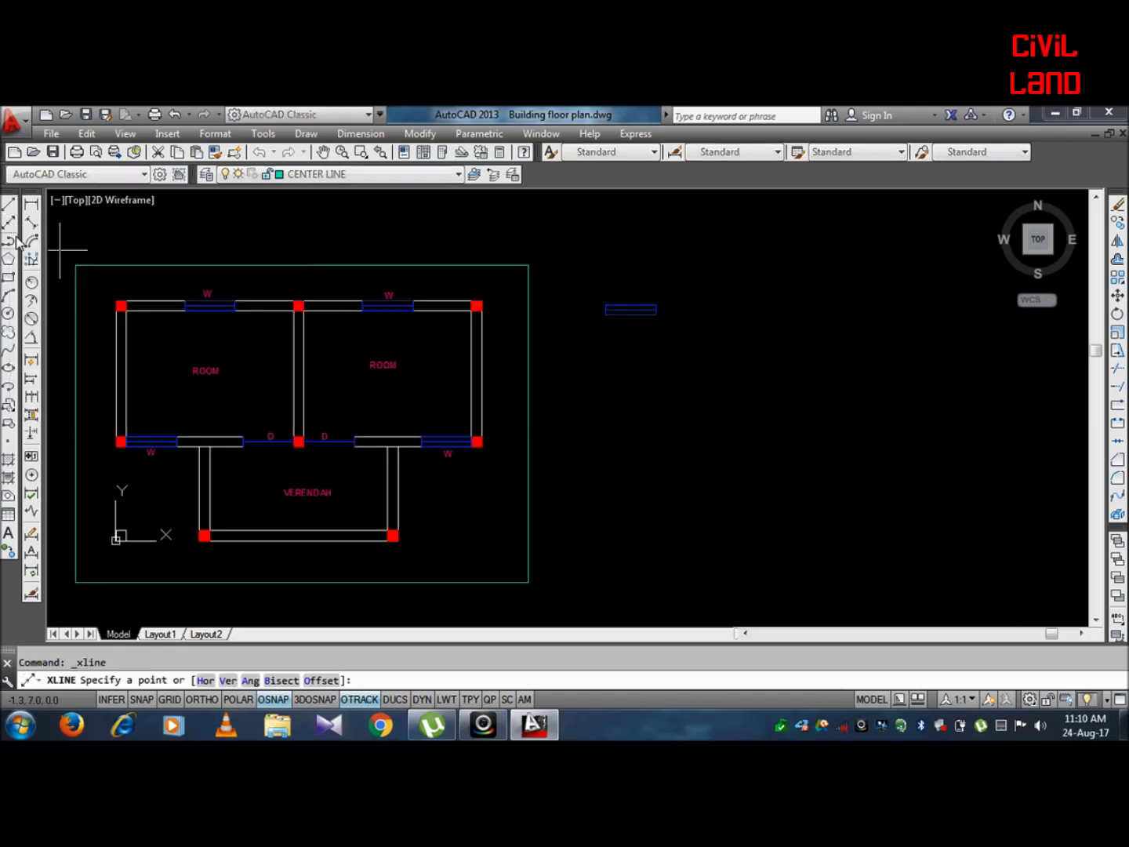
Step: Add a horizontal construction line along the top wall and a vertical one through the right wall
click(120, 306)
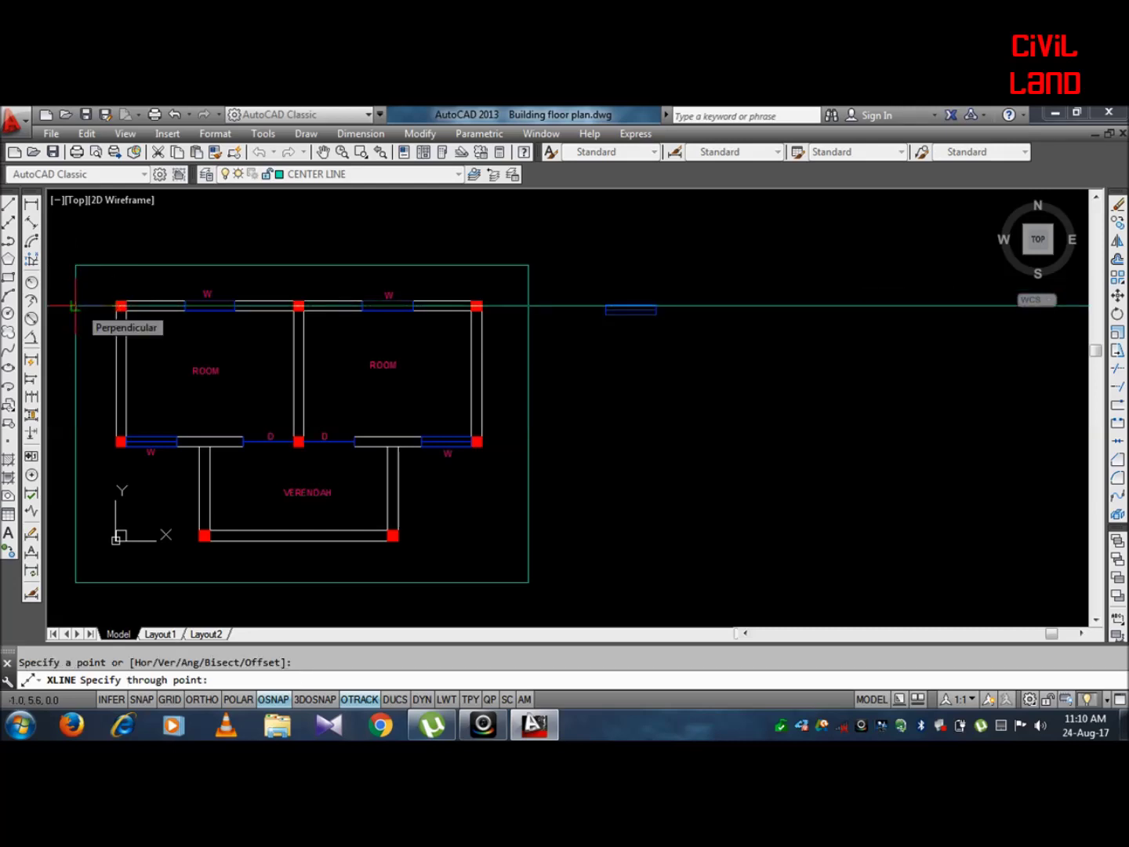
click(622, 305)
key(Return)
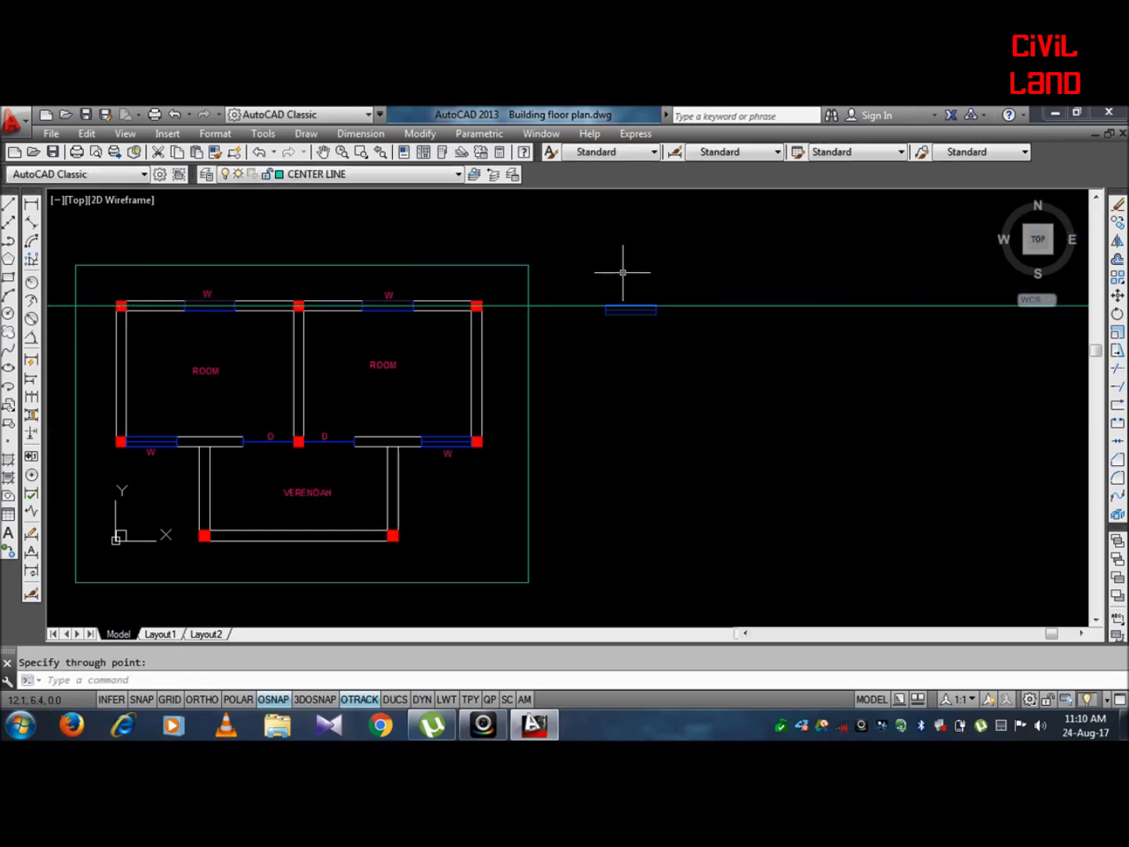
key(Return)
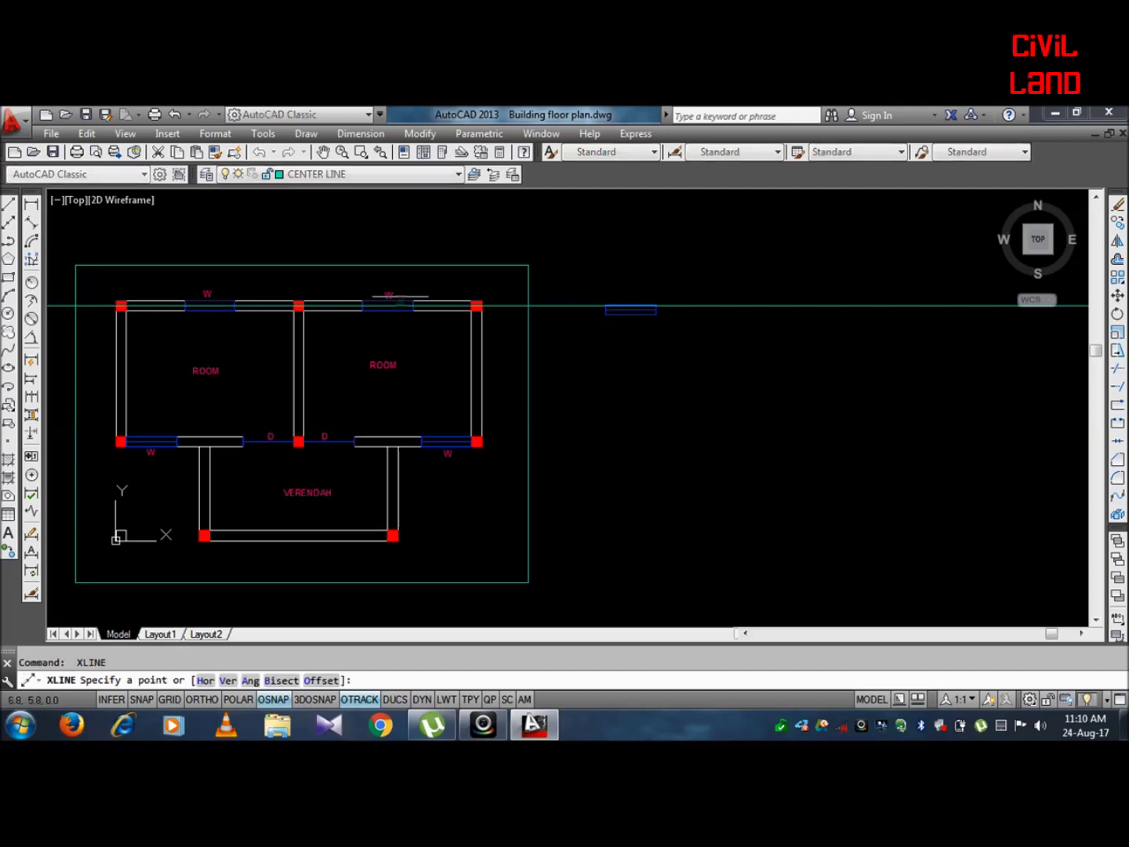
click(477, 306)
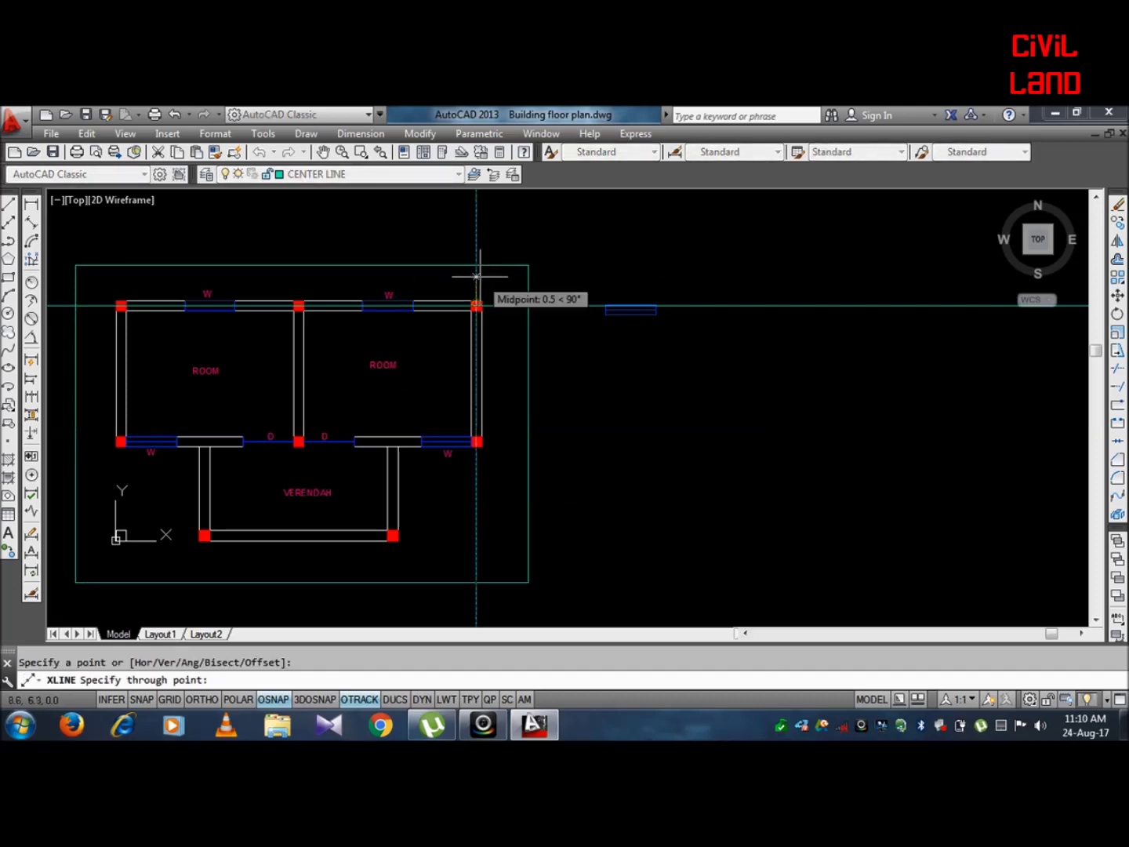
click(477, 270)
key(Return)
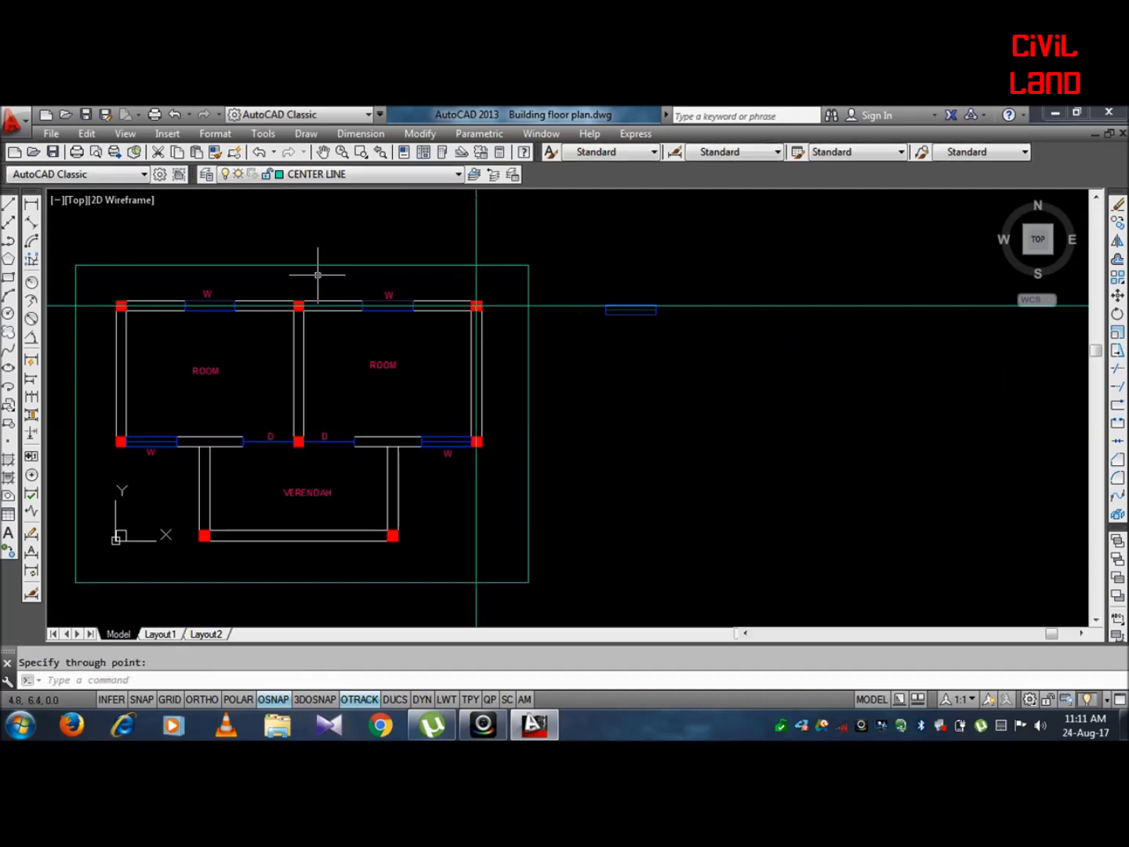
Step: Save the drawing
scroll(318, 274, down, 1)
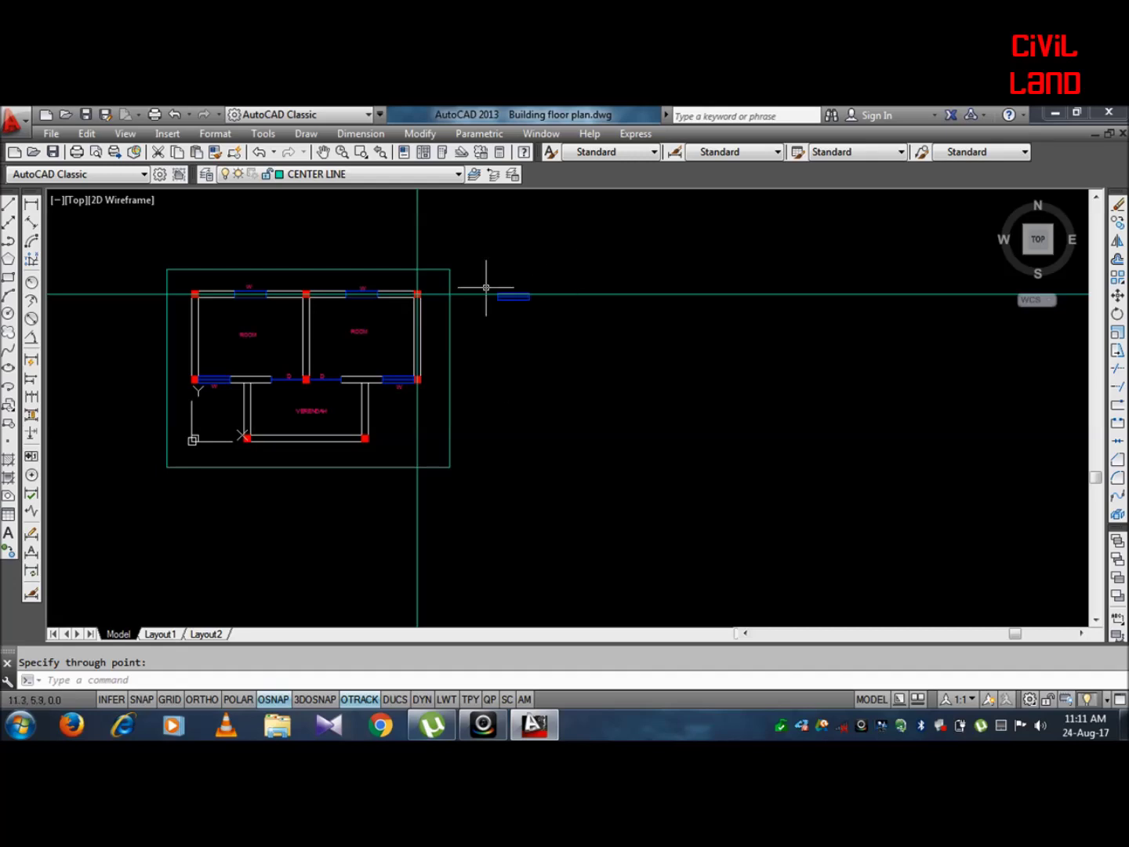
scroll(419, 277, up, 2)
scroll(416, 272, up, 3)
scroll(416, 272, down, 5)
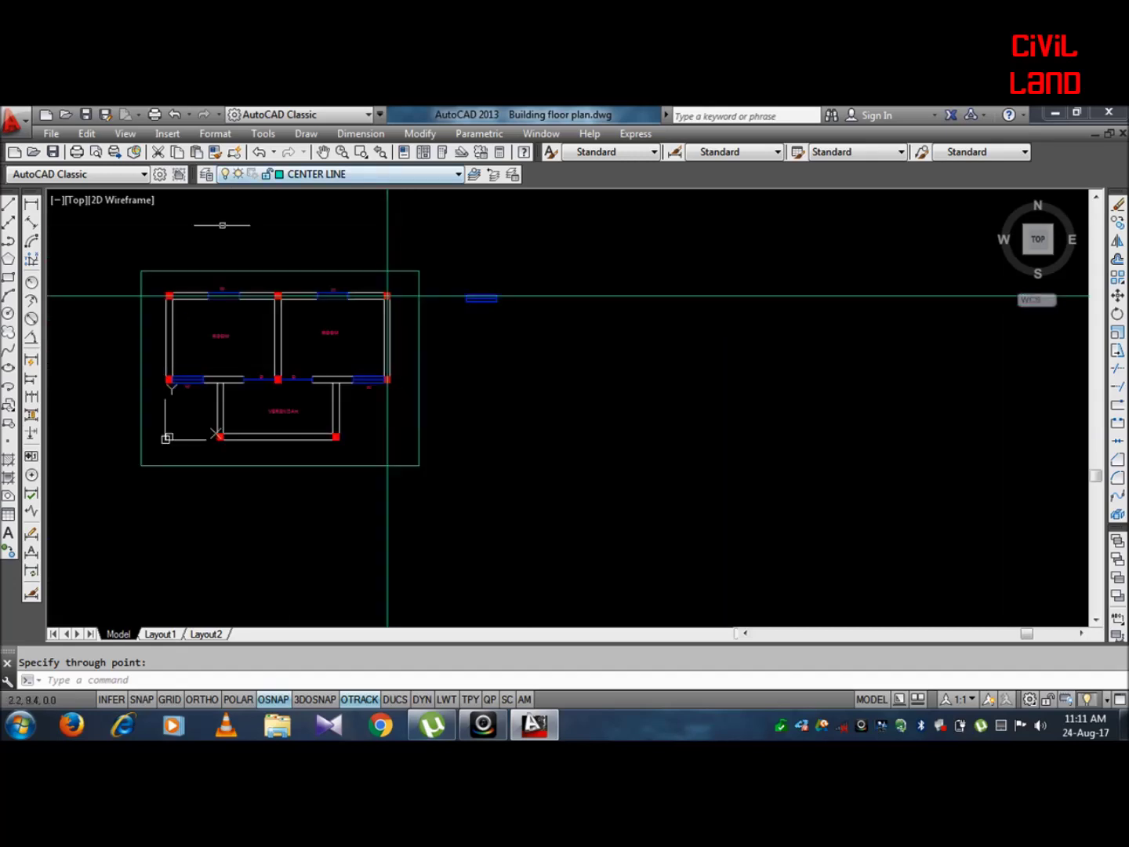
click(86, 114)
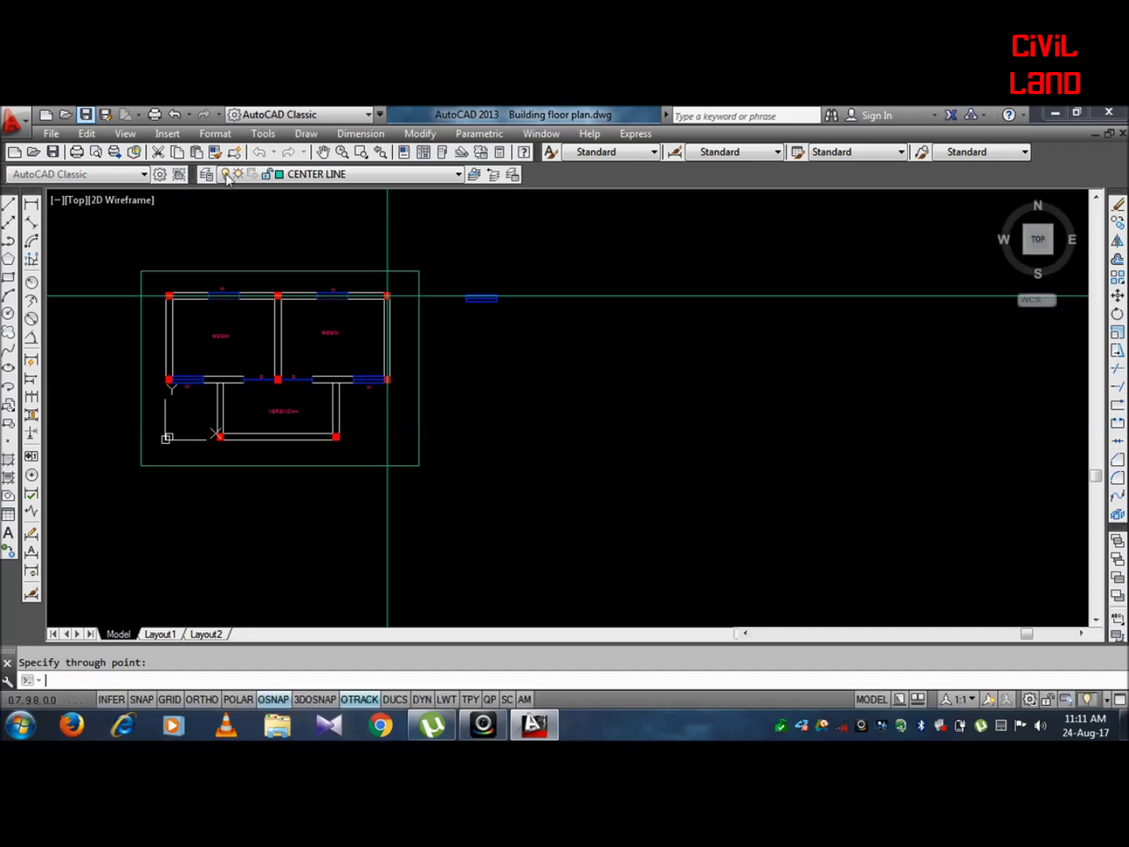
click(215, 134)
Step: Give the CENTER LINE layer the PHANTOM2 linetype, leaving its lineweight at Default
click(228, 155)
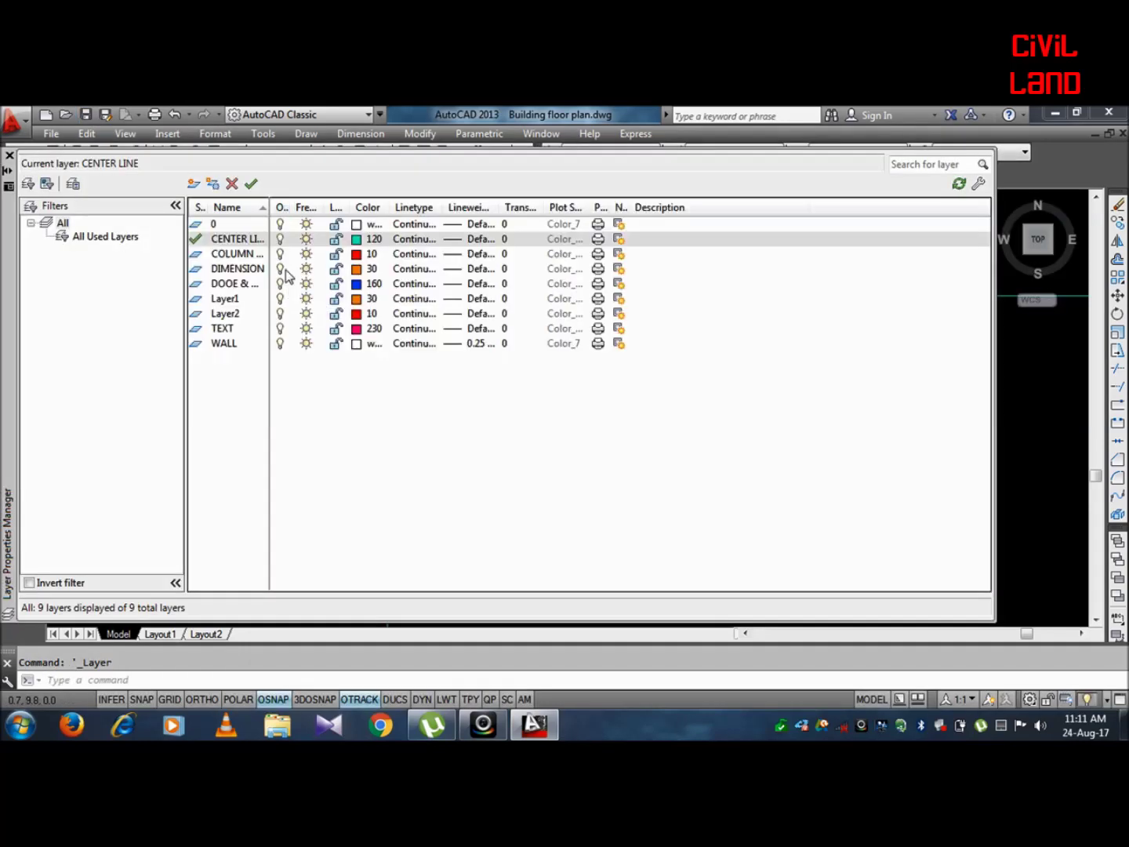
click(463, 239)
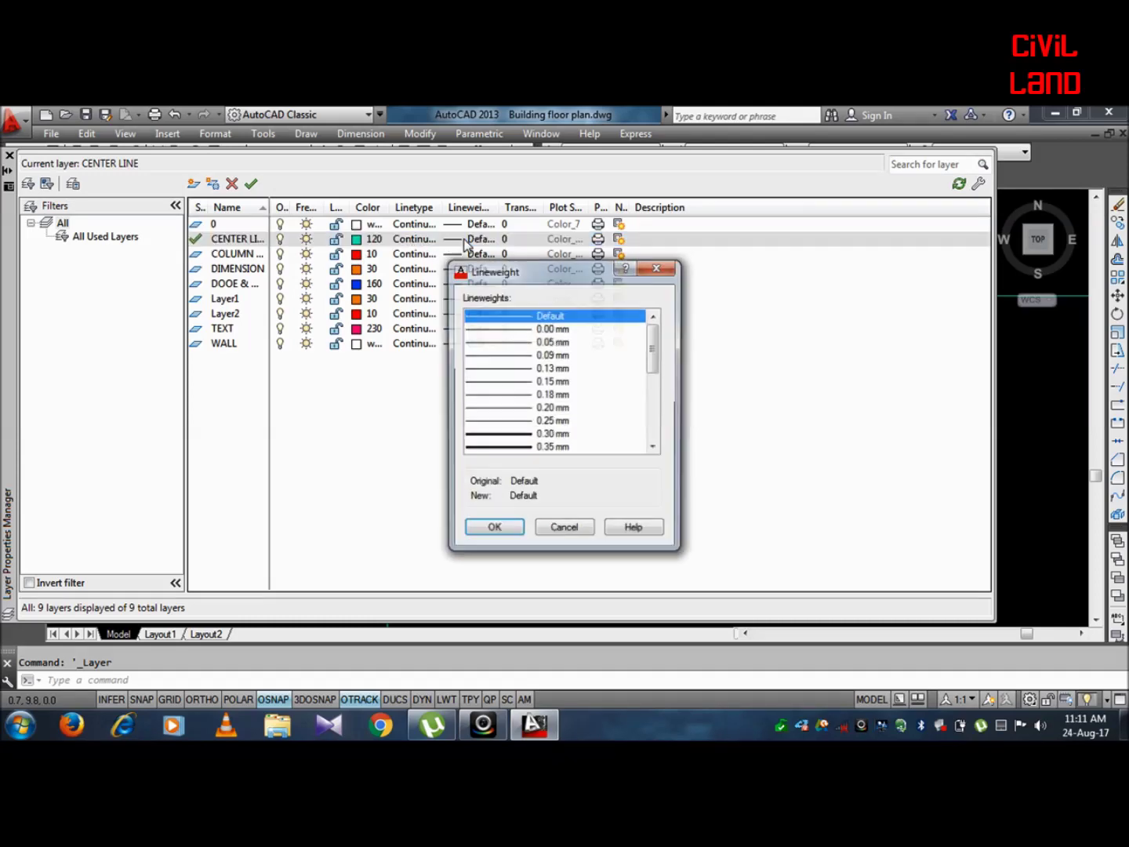
click(647, 271)
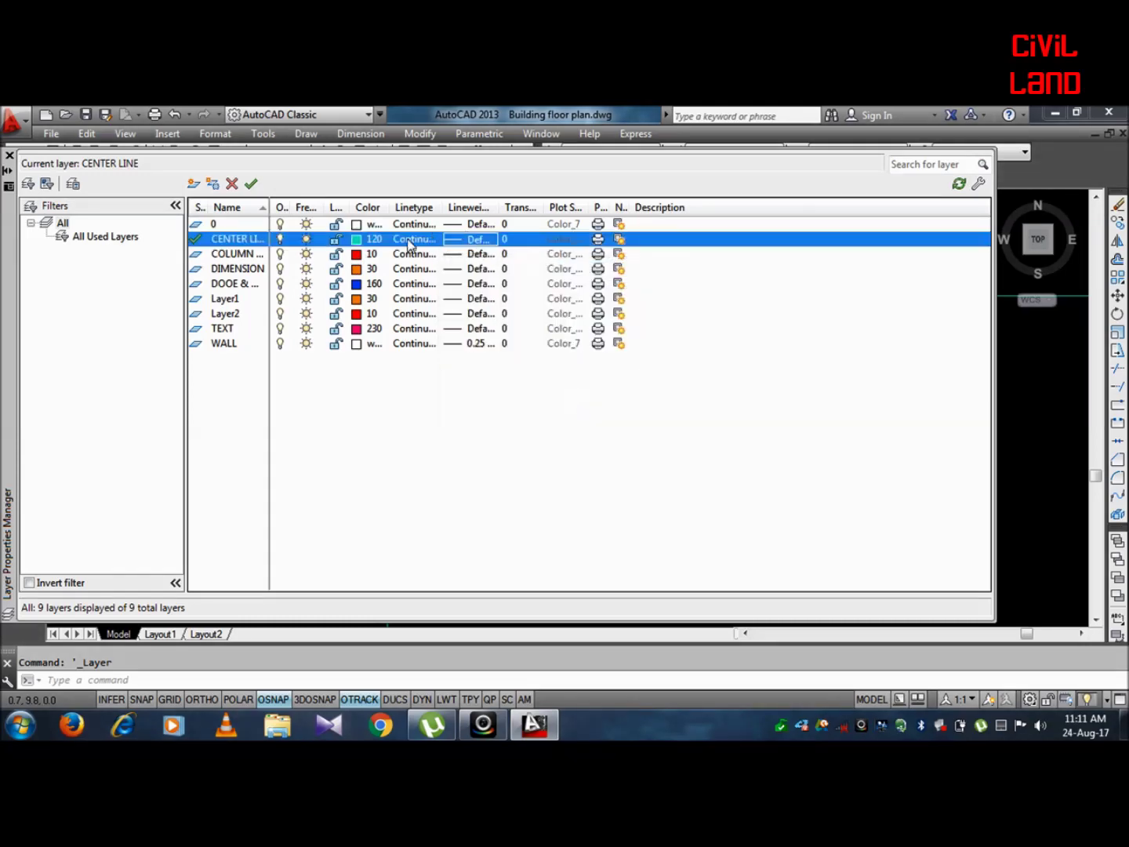
click(413, 239)
click(471, 384)
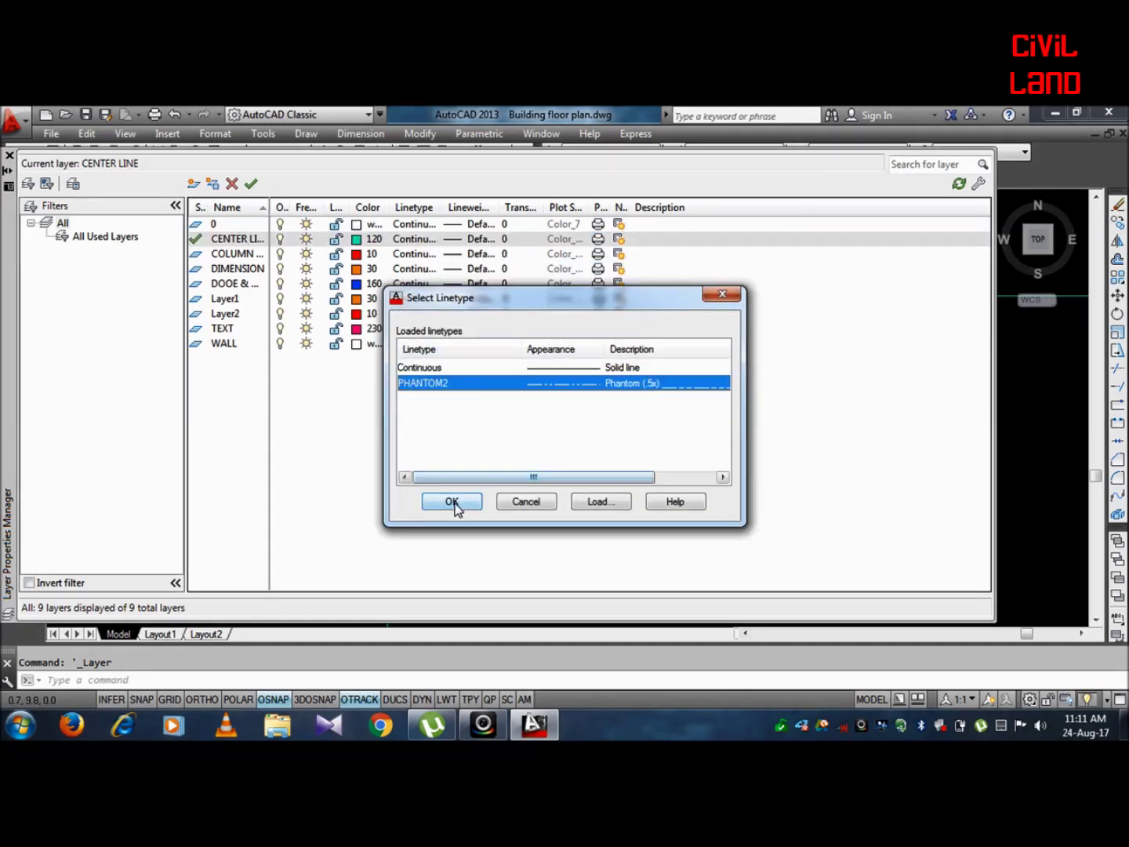
click(451, 502)
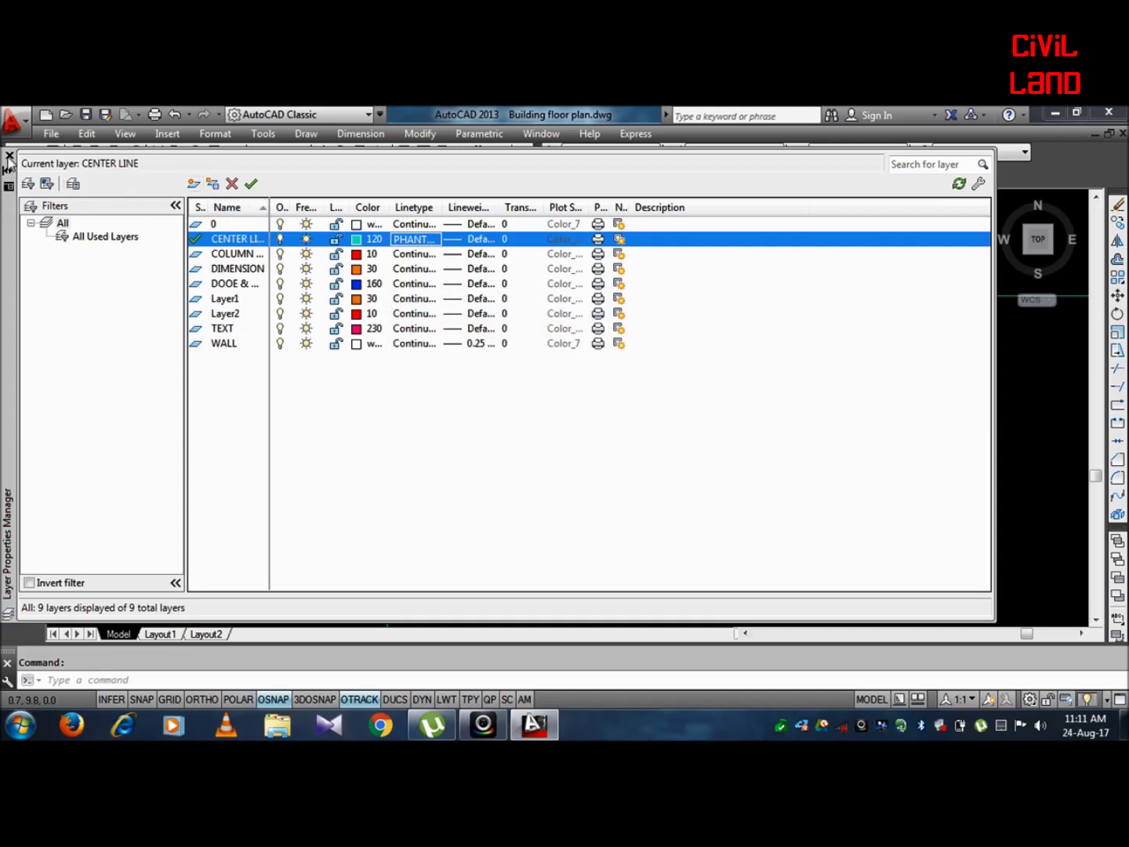
click(9, 156)
scroll(440, 339, up, 5)
scroll(441, 343, down, 5)
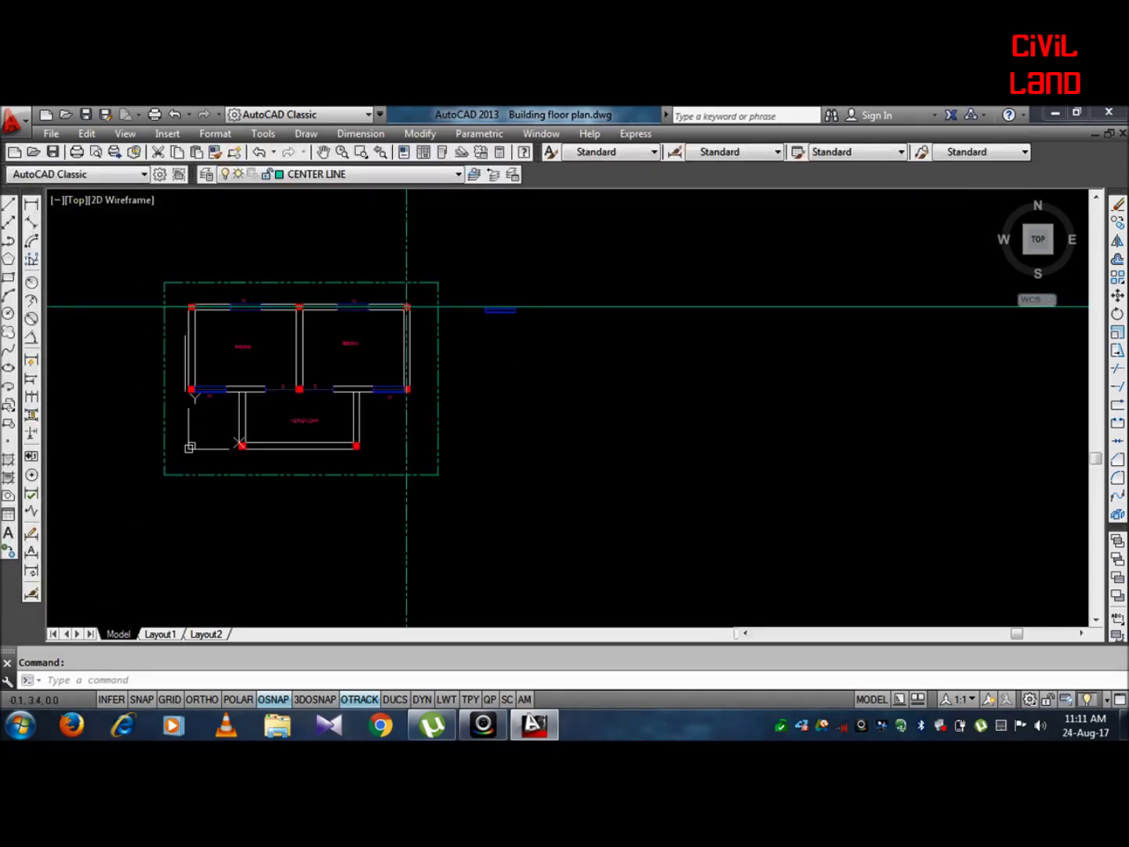
Step: Add a horizontal construction line along the lower walls and anchor another at the room corner
scroll(187, 366, up, 2)
click(10, 224)
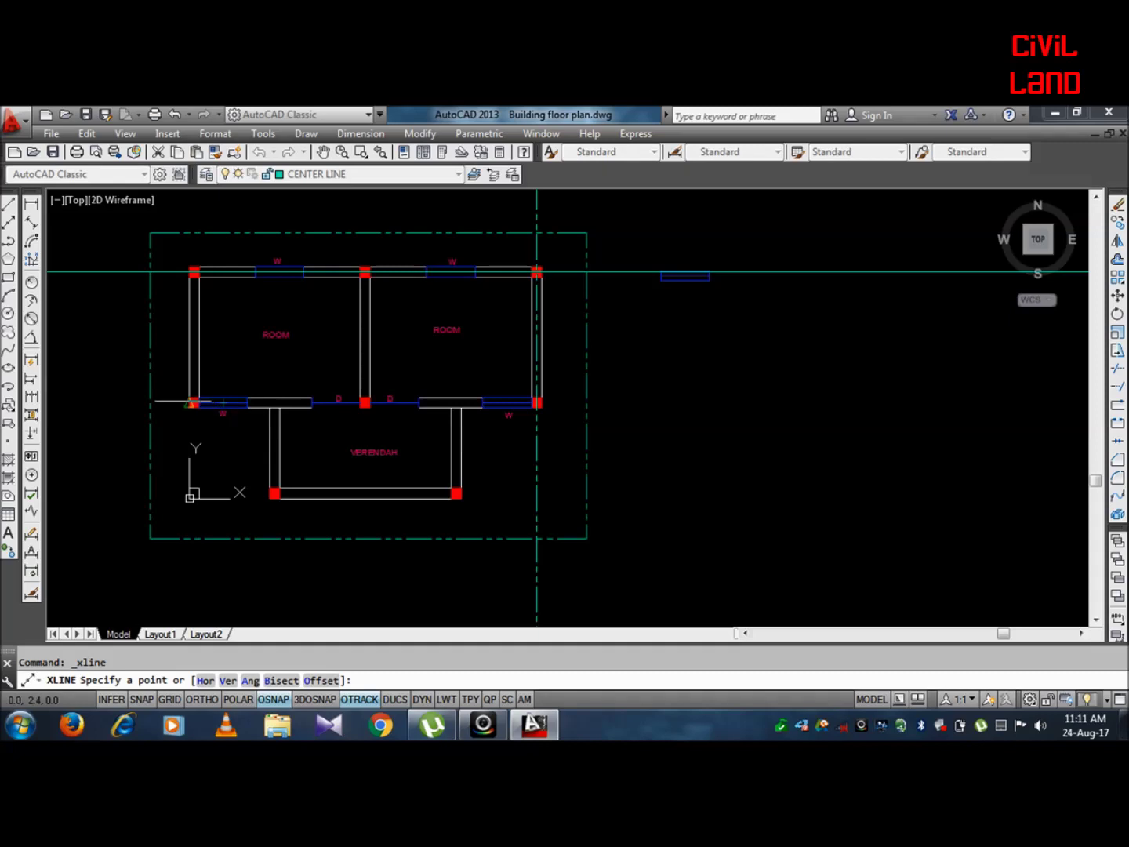
click(194, 402)
click(117, 400)
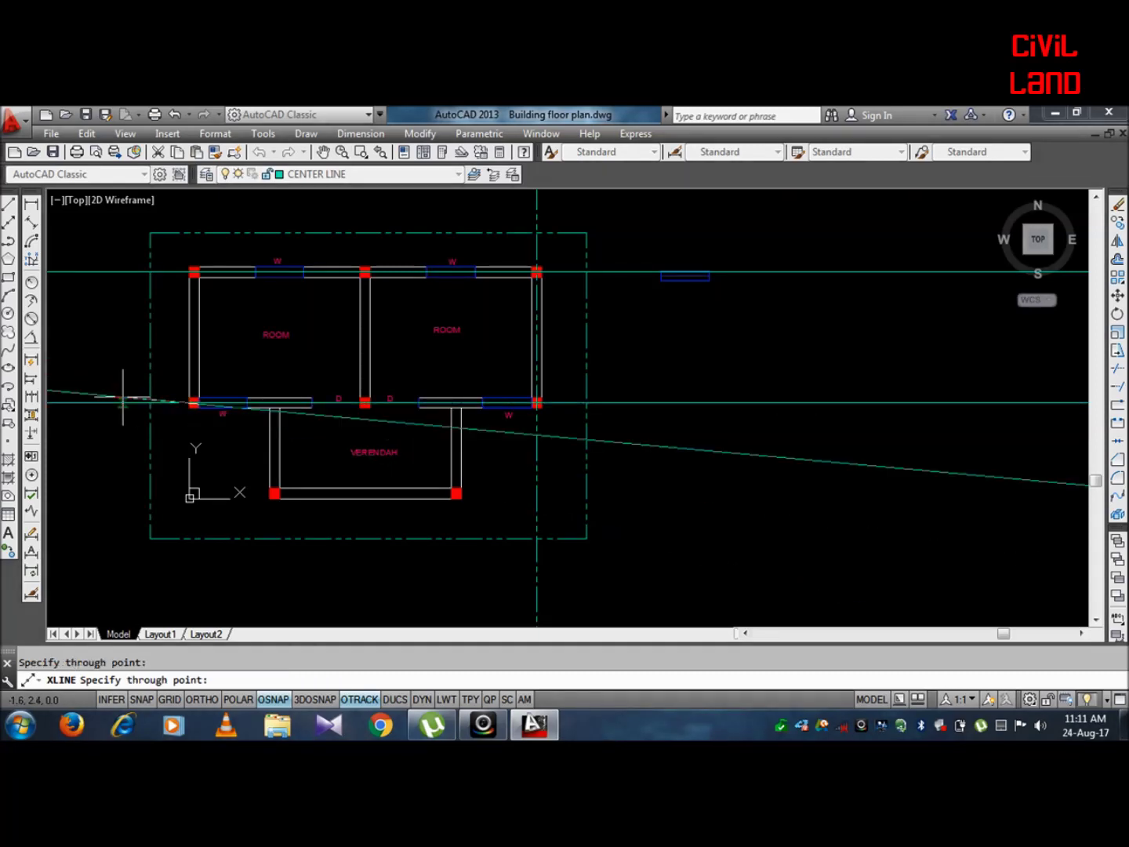
key(Return)
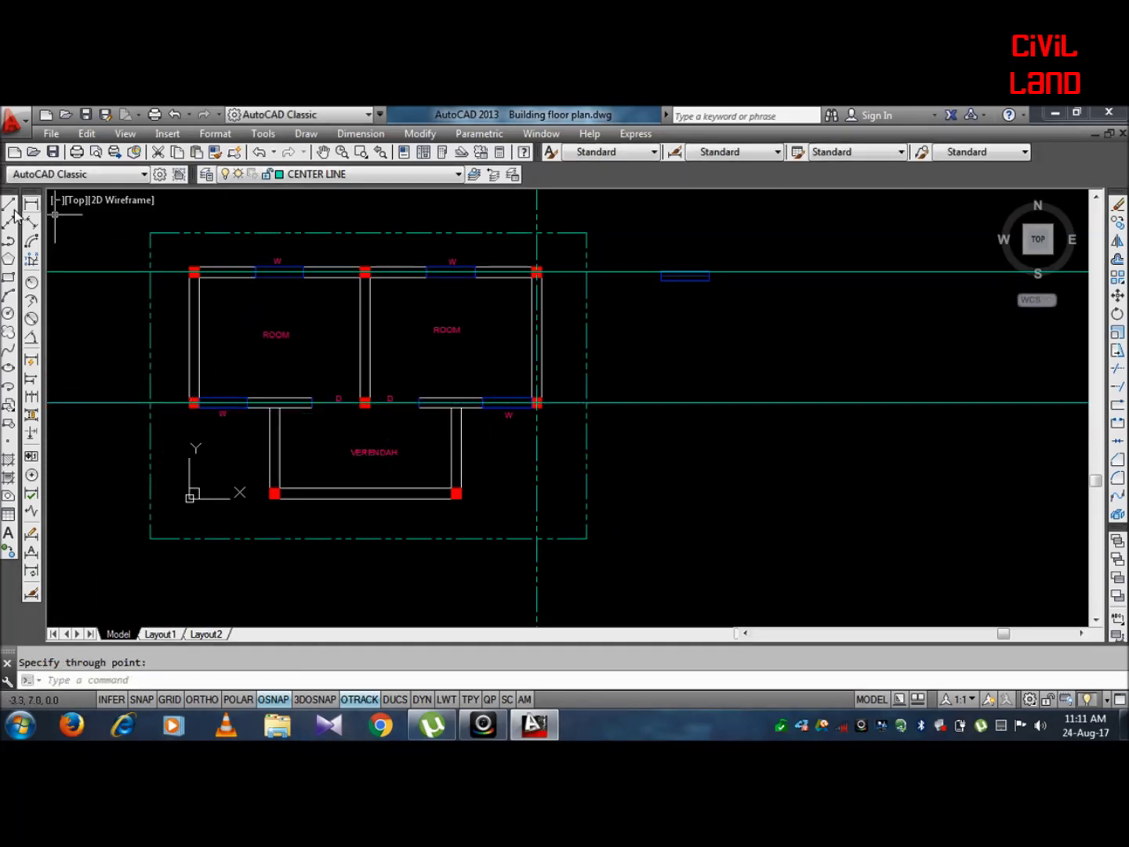
key(Return)
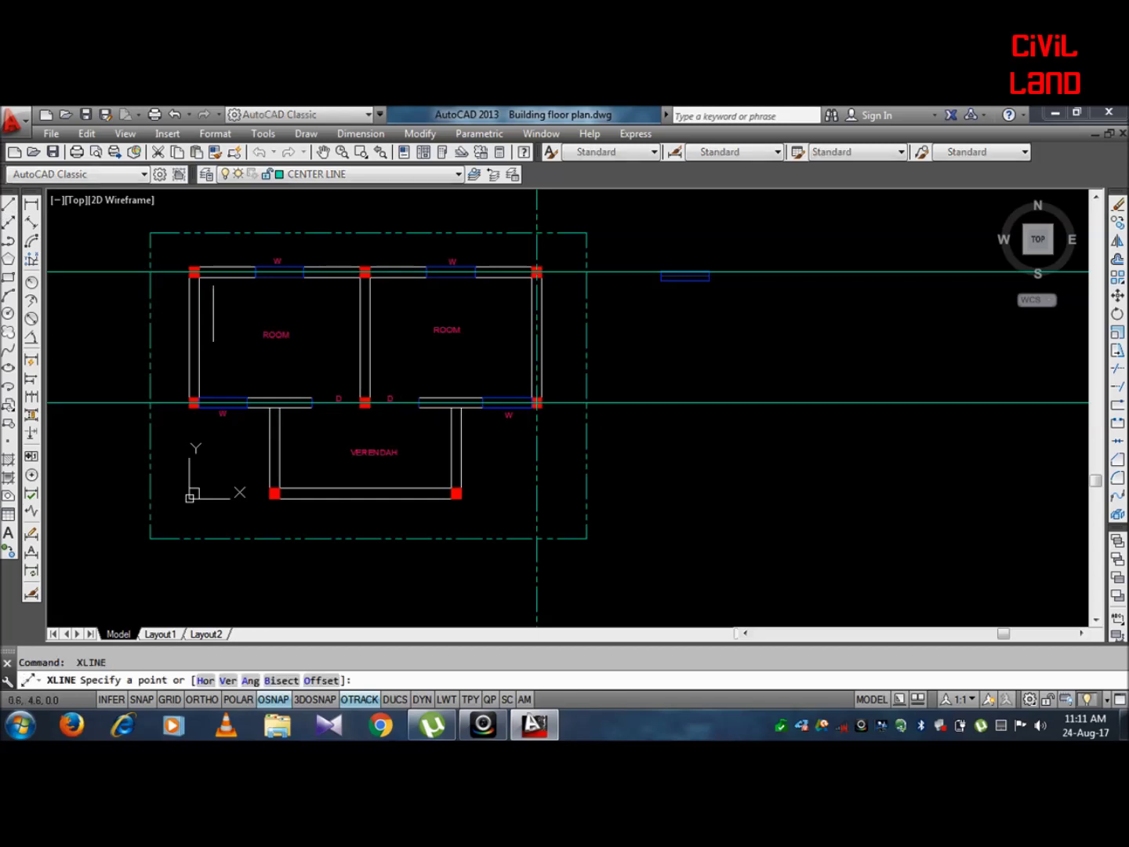
click(197, 261)
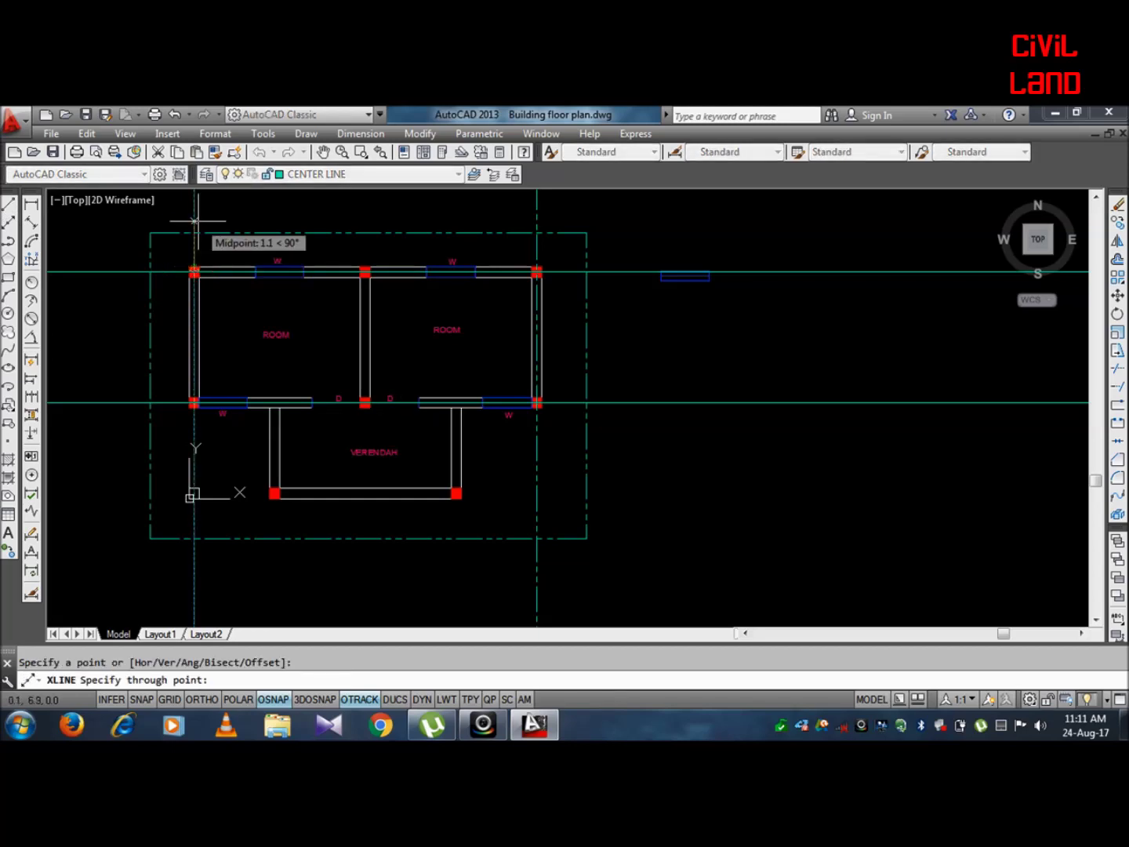
key(Return)
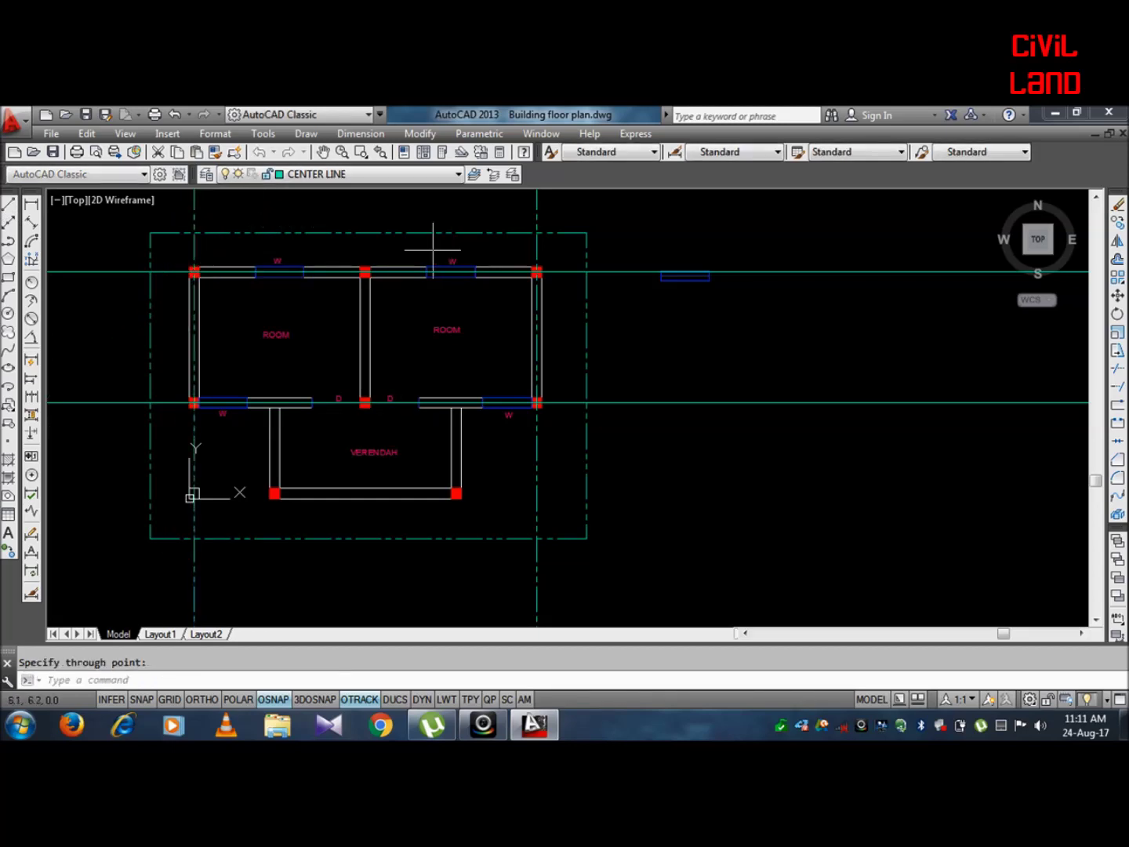
Step: With Ortho on, add a vertical centre line through the middle wall
key(Return)
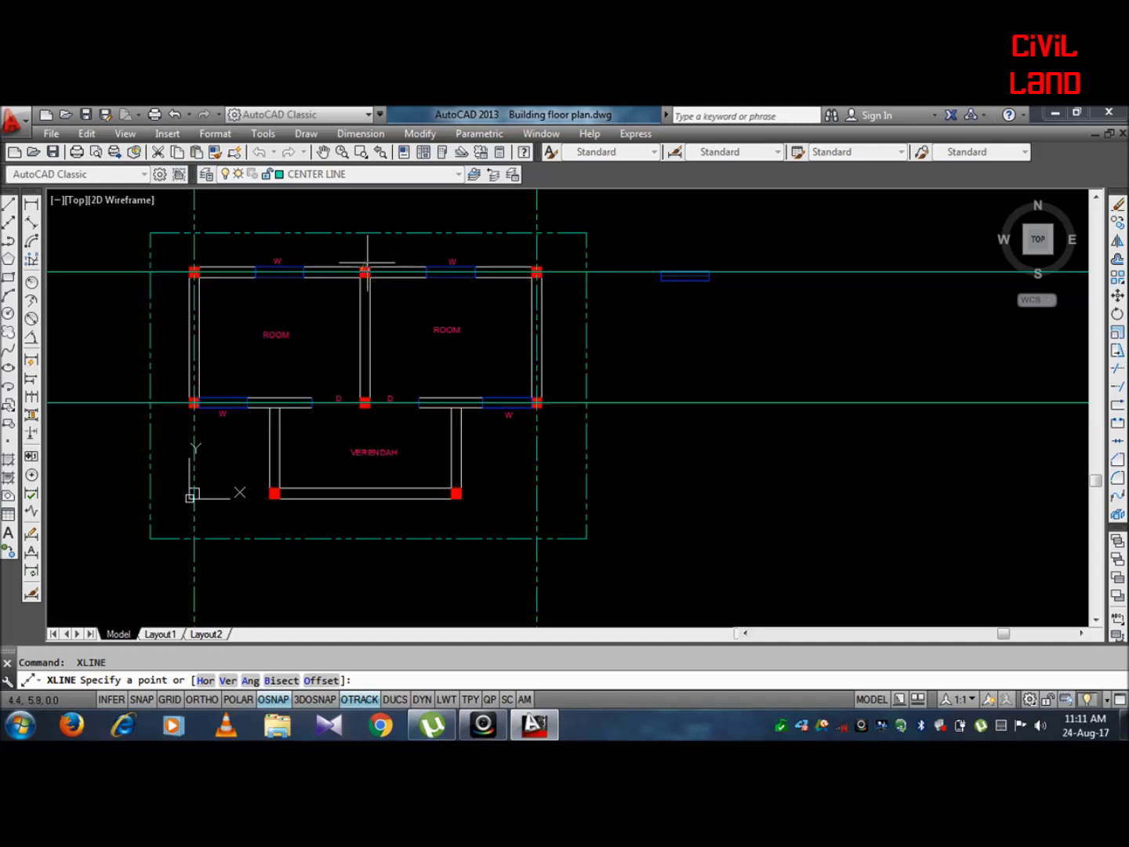
click(364, 268)
key(Return)
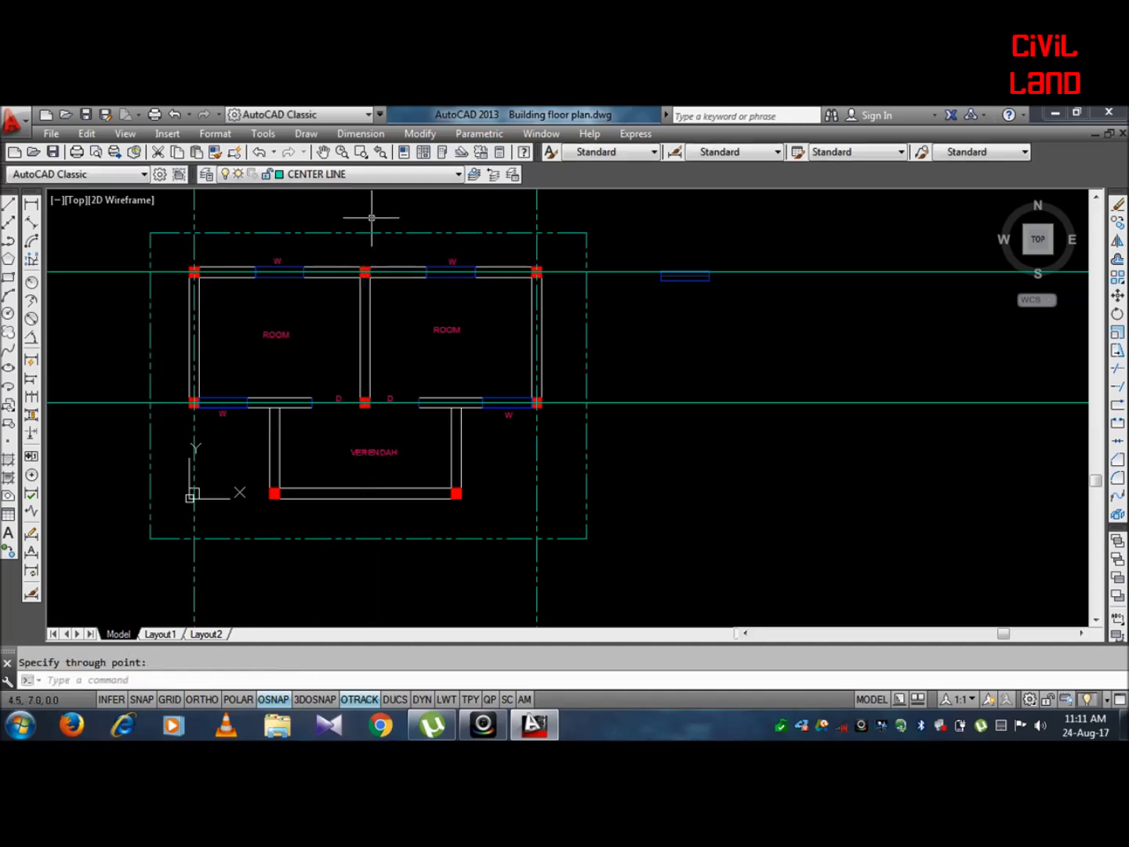
key(Return)
click(365, 271)
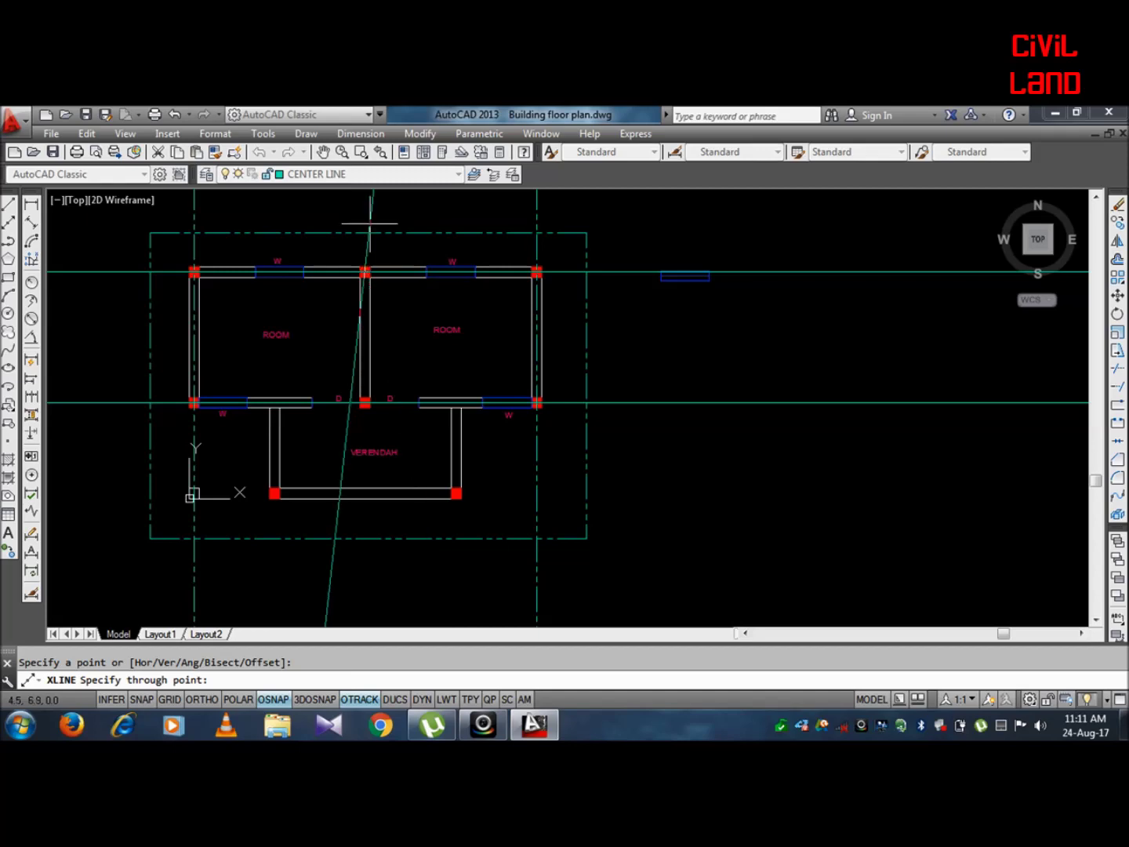
click(210, 699)
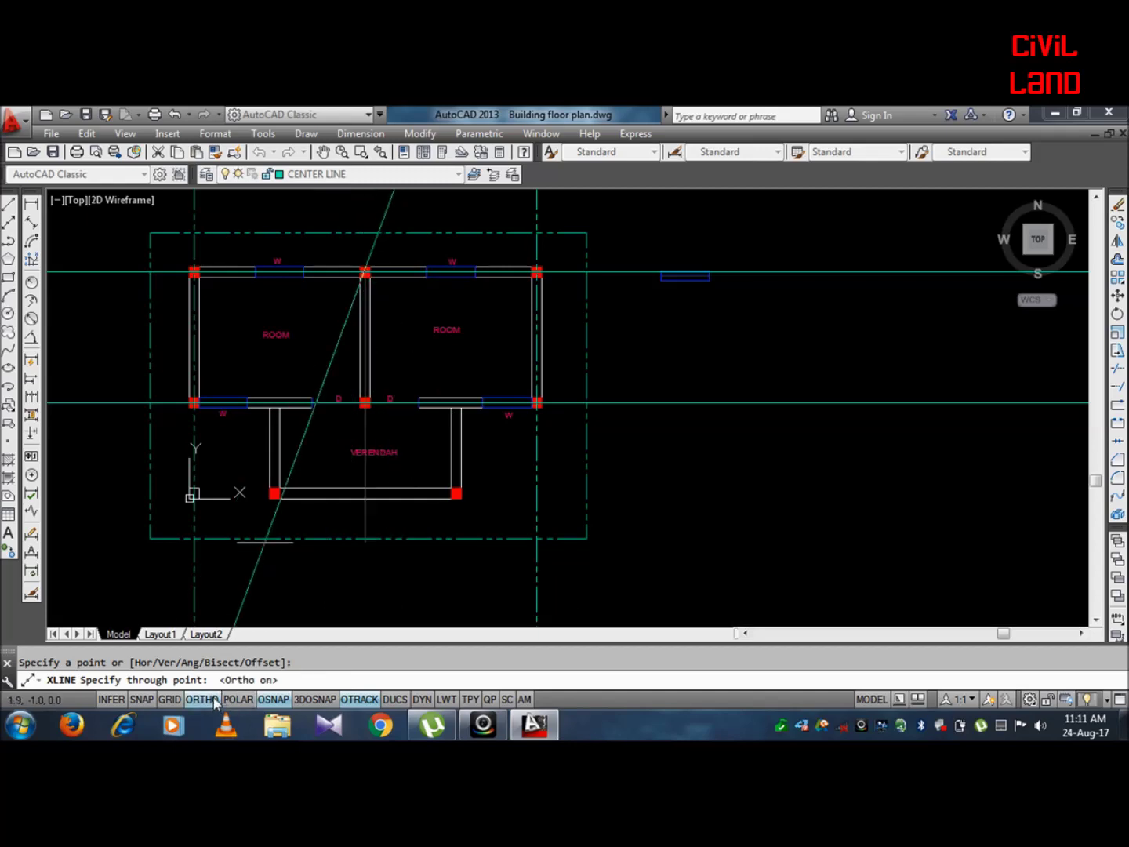
click(505, 417)
key(Return)
key(Return)
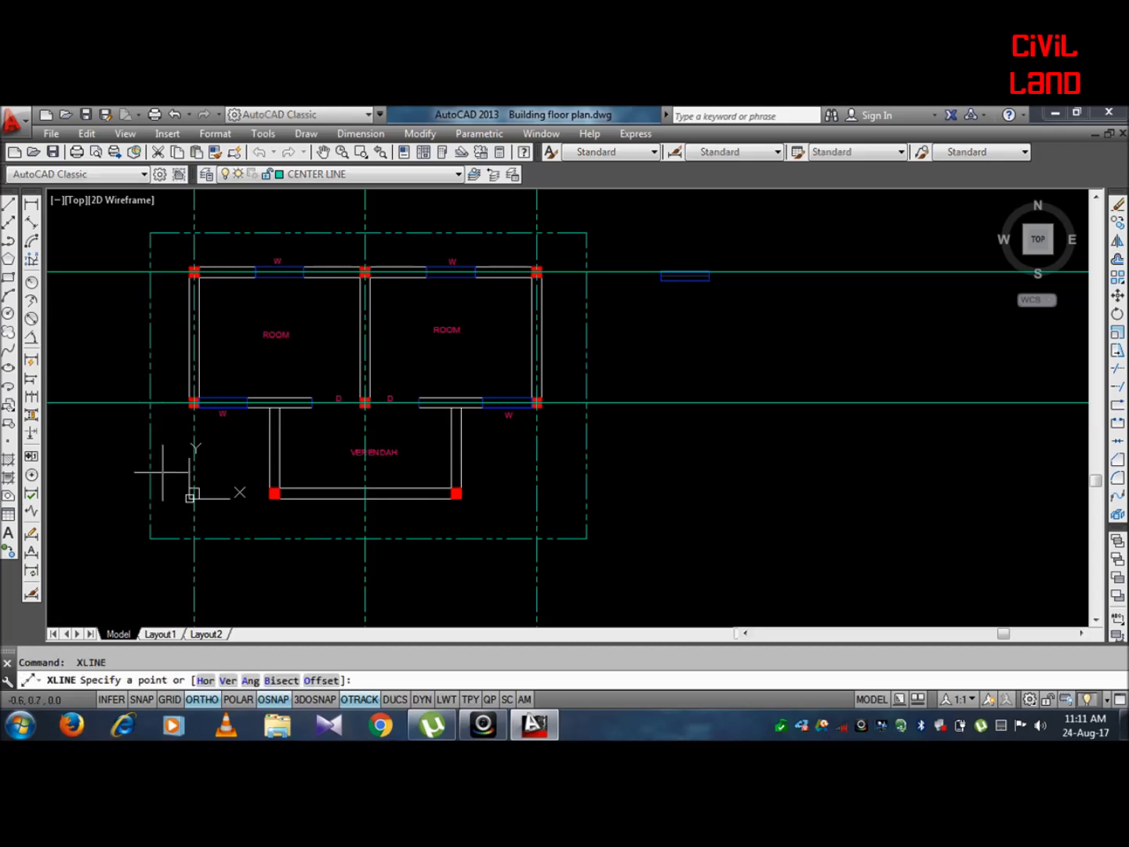
Step: Add two horizontal construction lines from the verandah wall corners
click(270, 492)
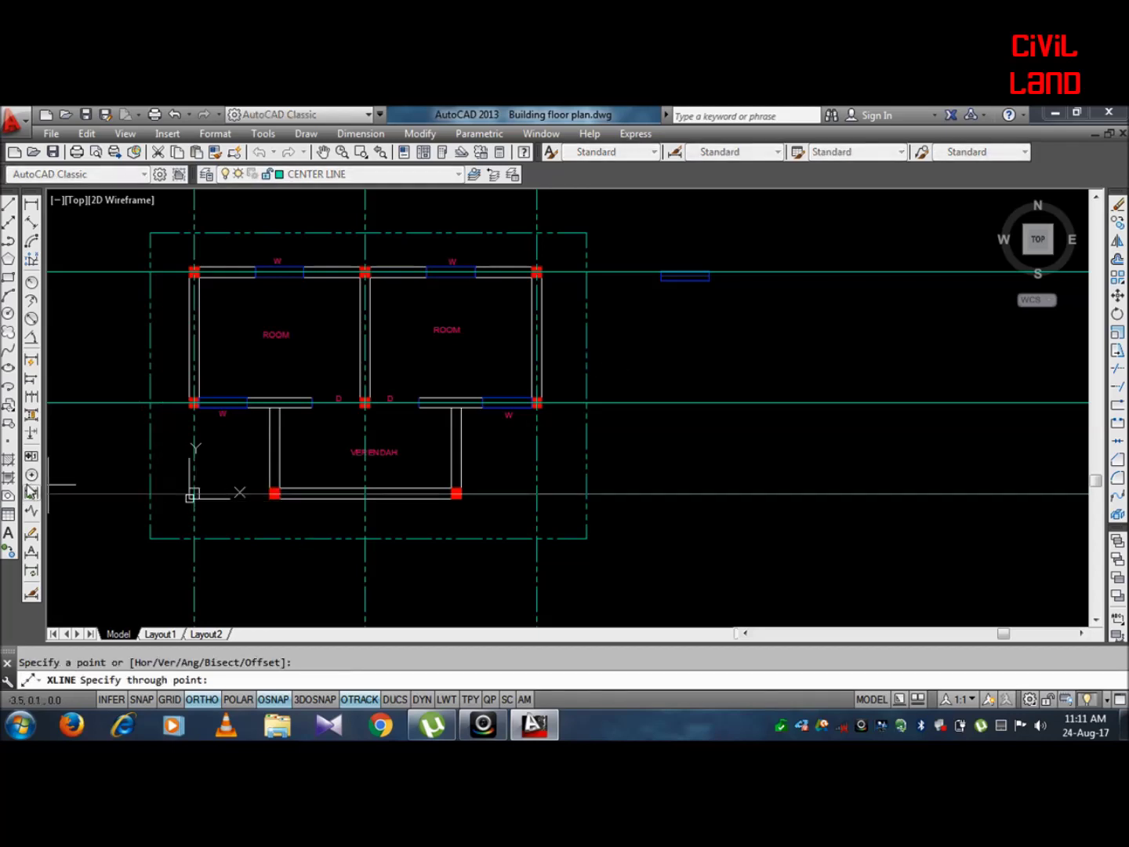
click(74, 537)
key(Return)
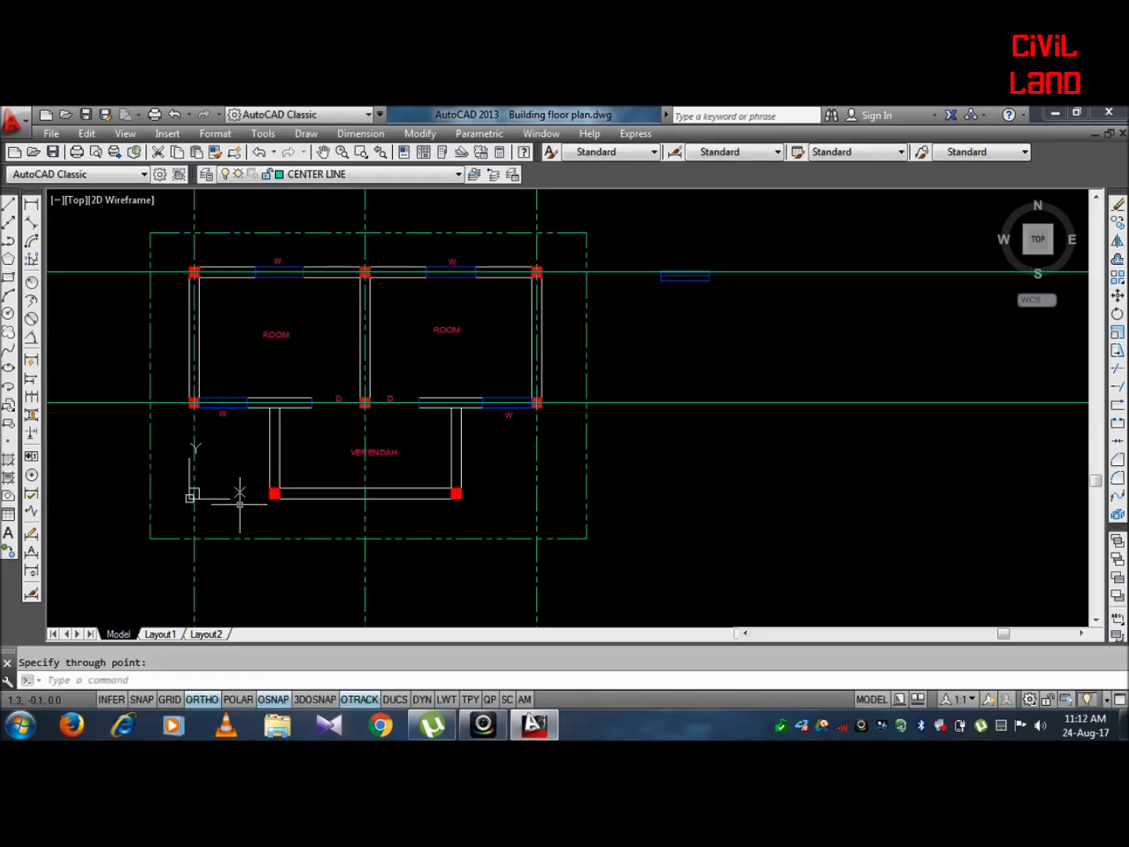
key(Return)
click(240, 492)
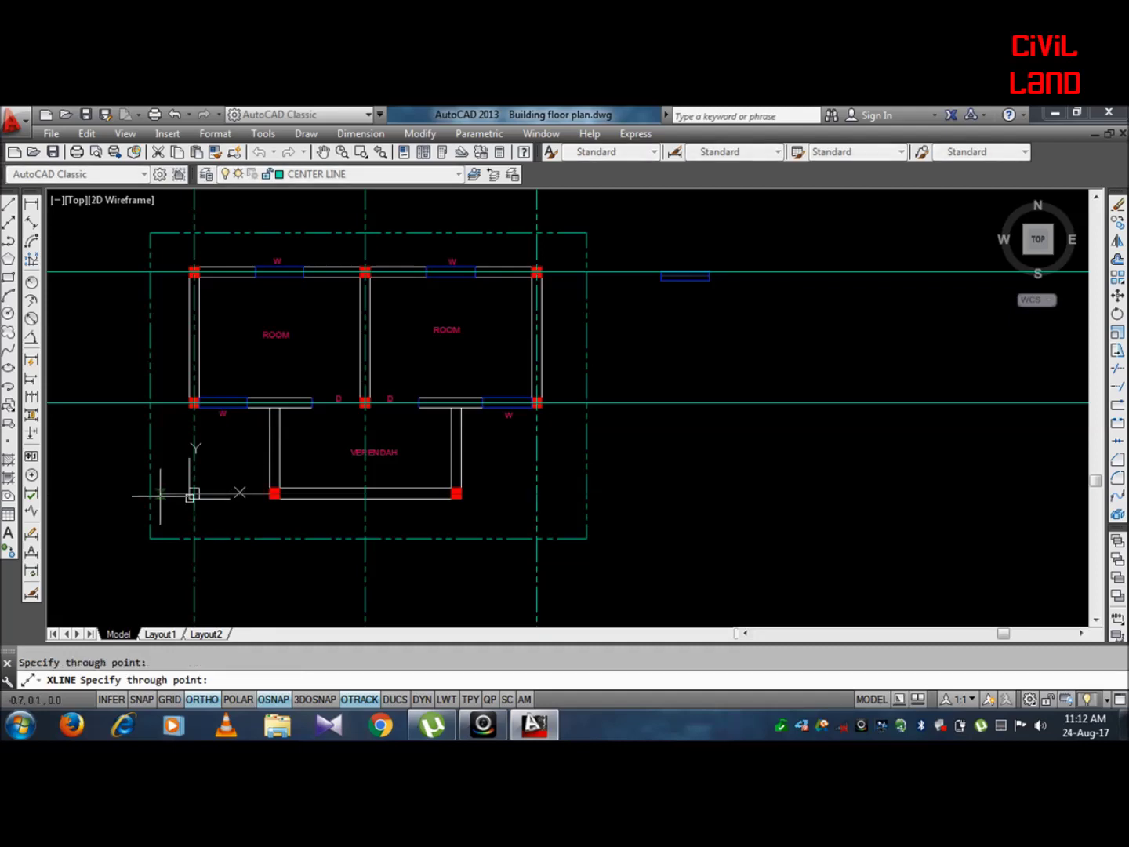
click(160, 496)
key(Return)
Step: Crossing-select the three horizontal construction lines and erase them
scroll(562, 442, up, 3)
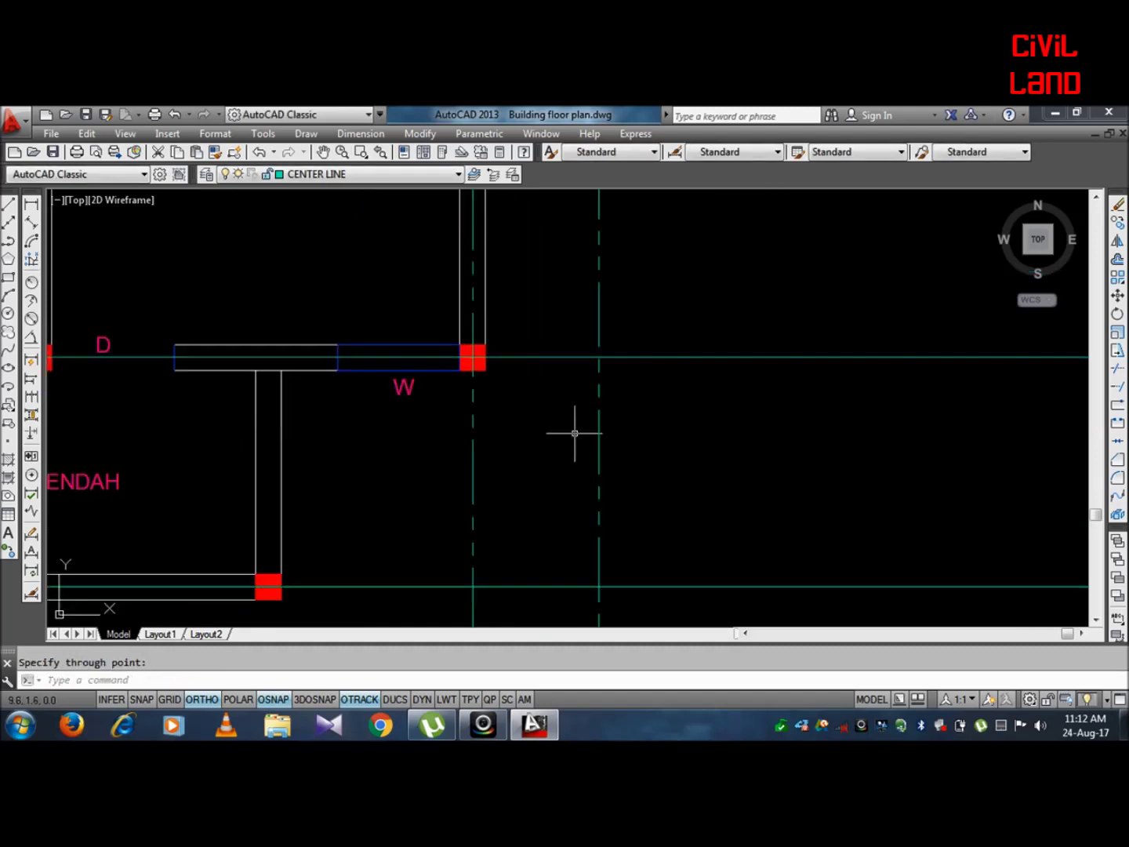
scroll(562, 442, down, 7)
scroll(395, 373, up, 4)
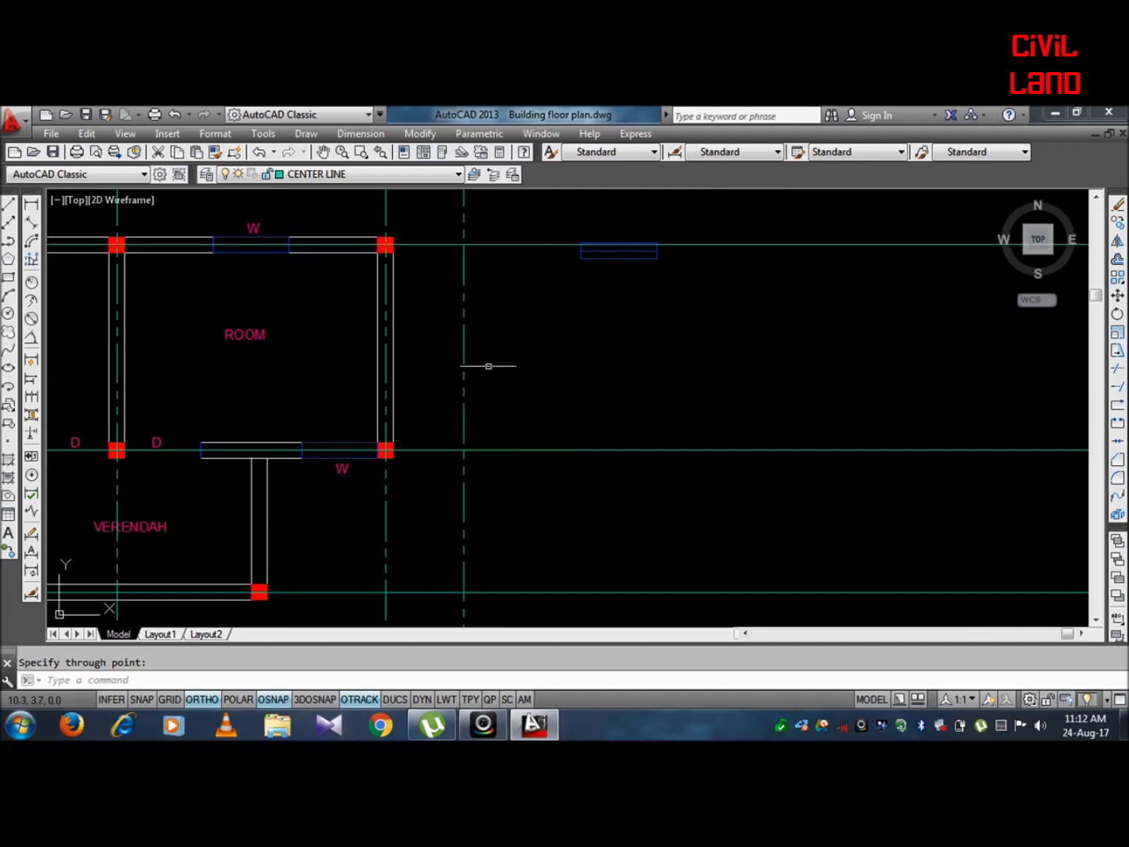
scroll(453, 376, down, 3)
scroll(305, 428, up, 2)
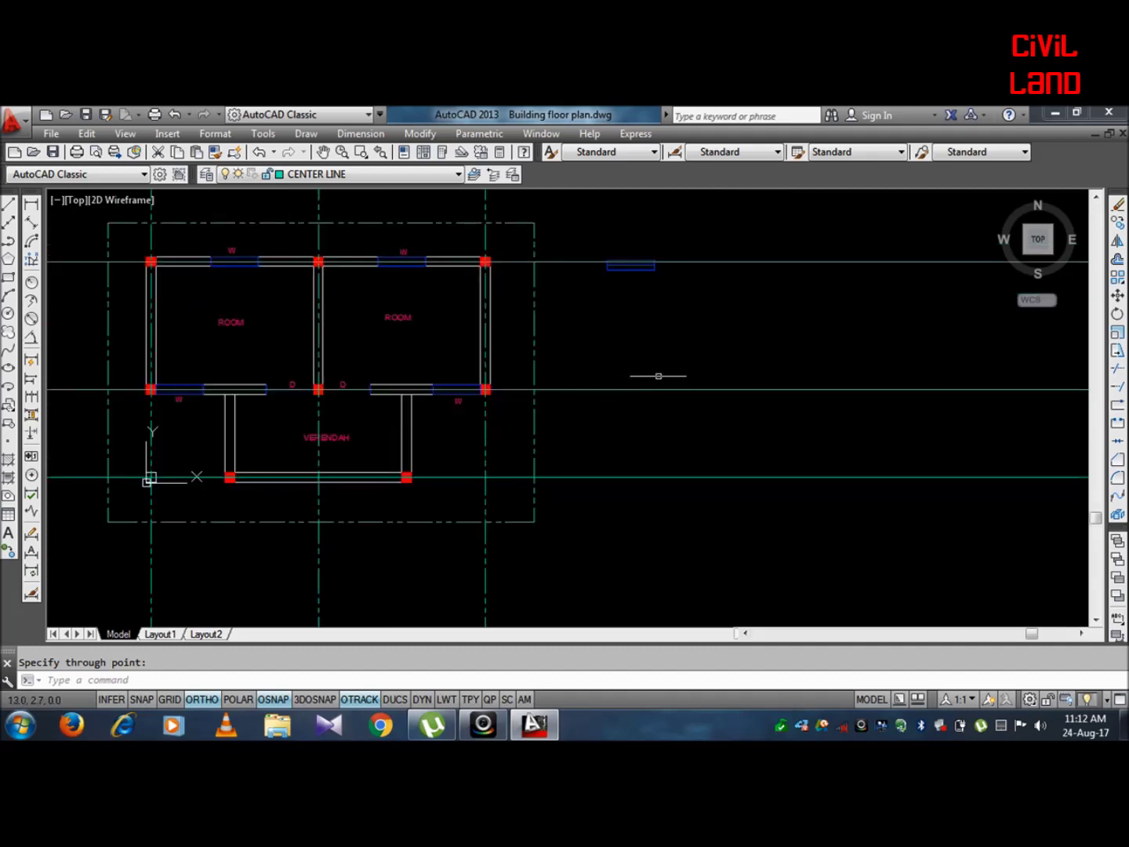
key(Escape)
drag(788, 217, 704, 538)
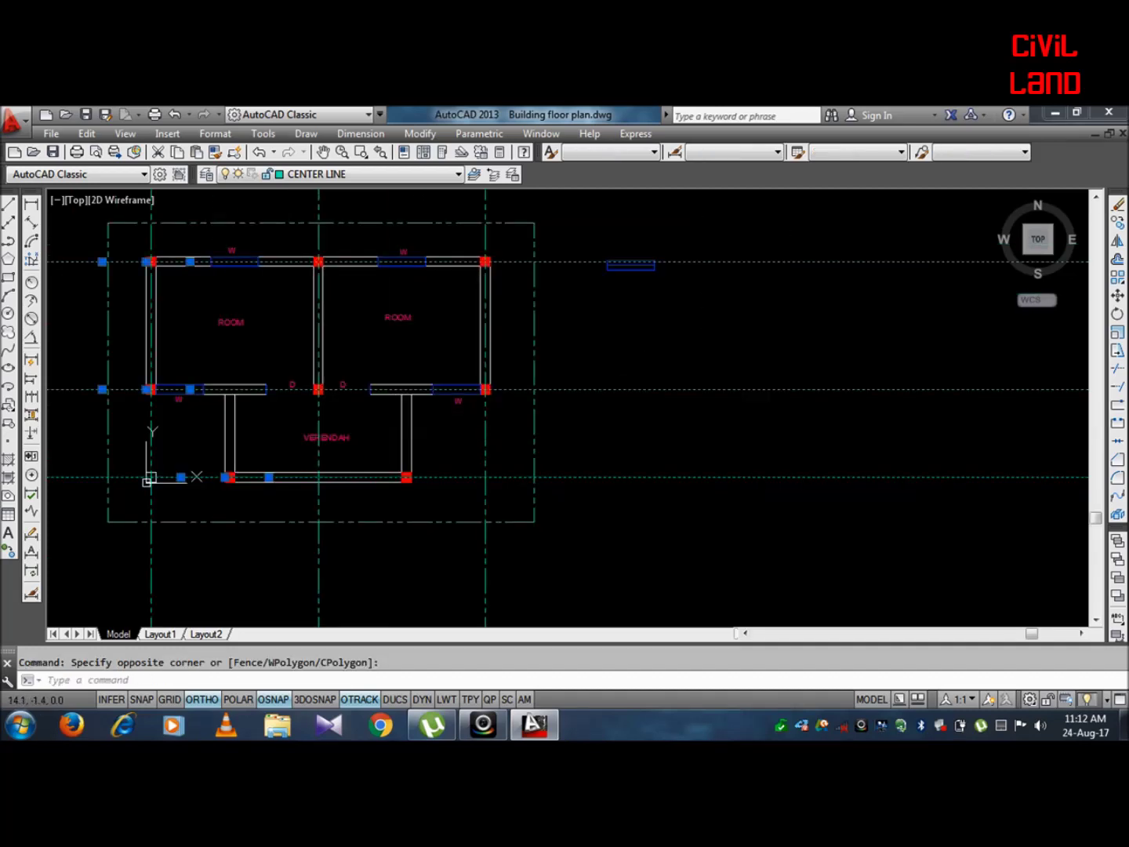
key(Delete)
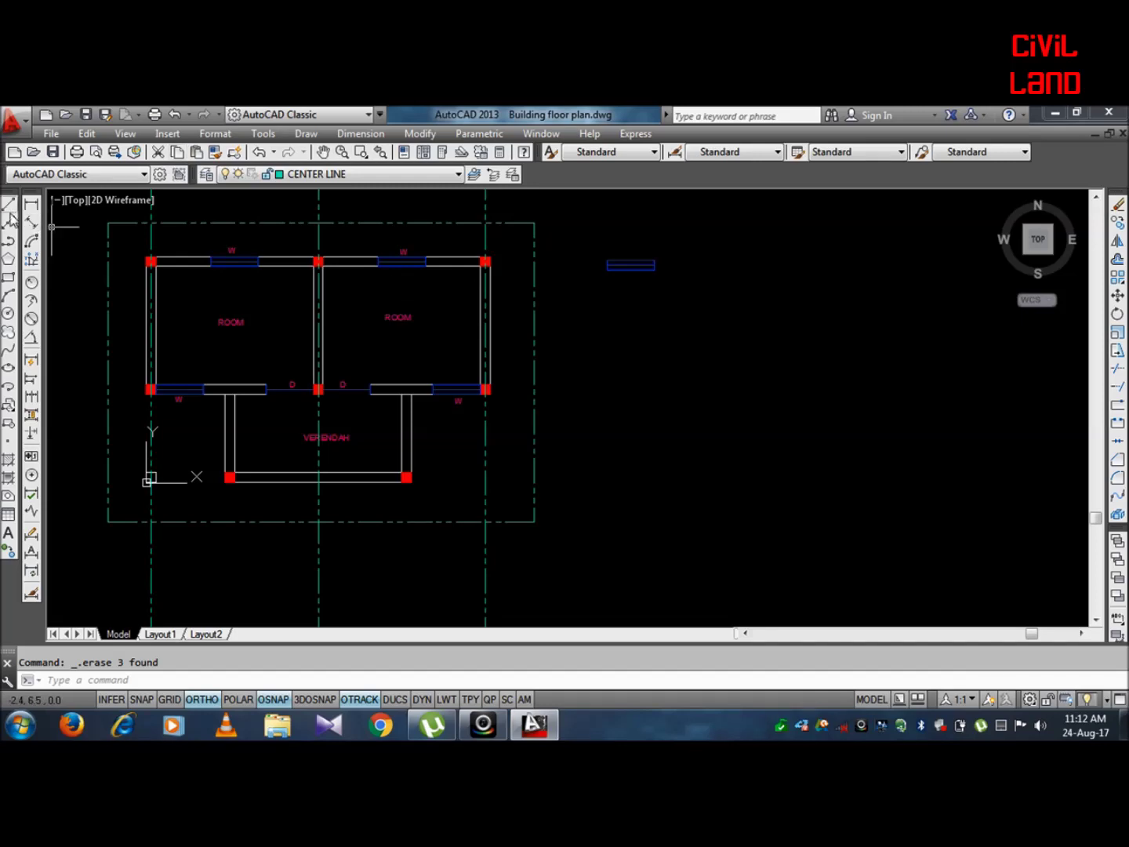
Step: Begin a construction line at the top-left wall corner, then cancel it
click(9, 221)
click(138, 260)
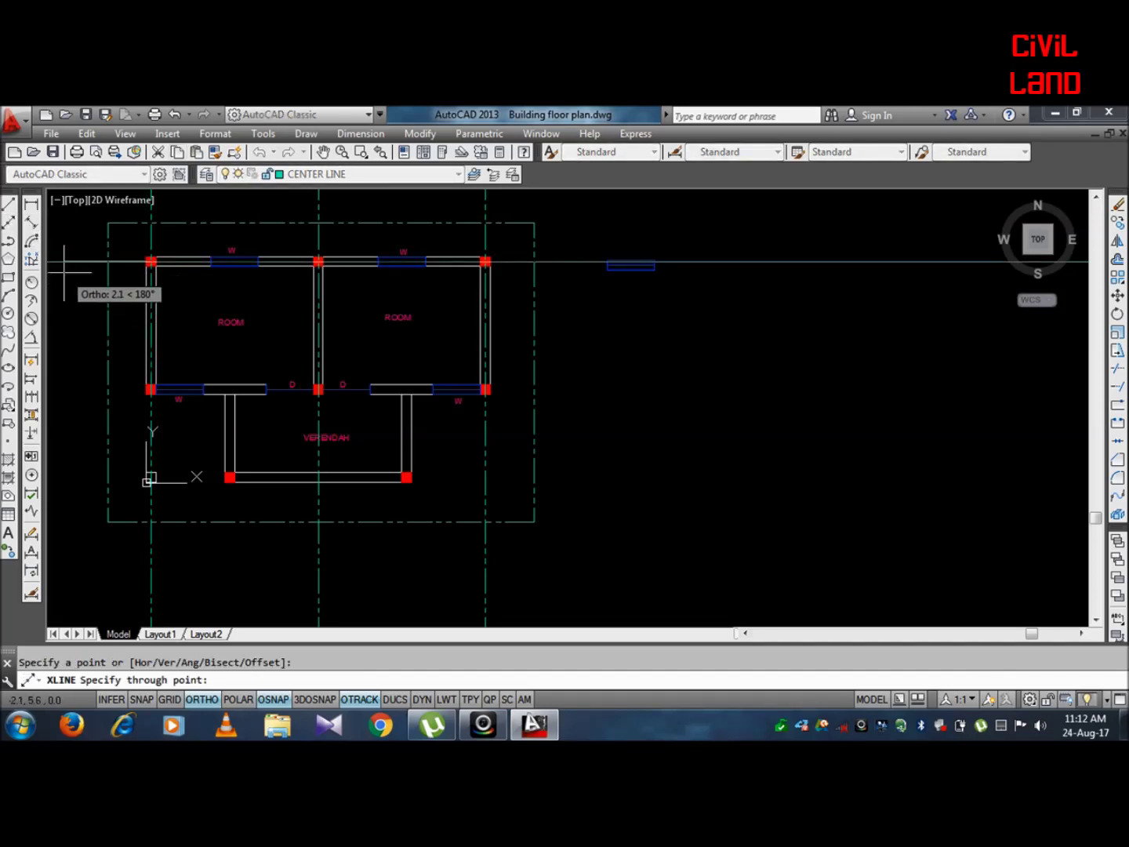
scroll(86, 282, down, 4)
key(Escape)
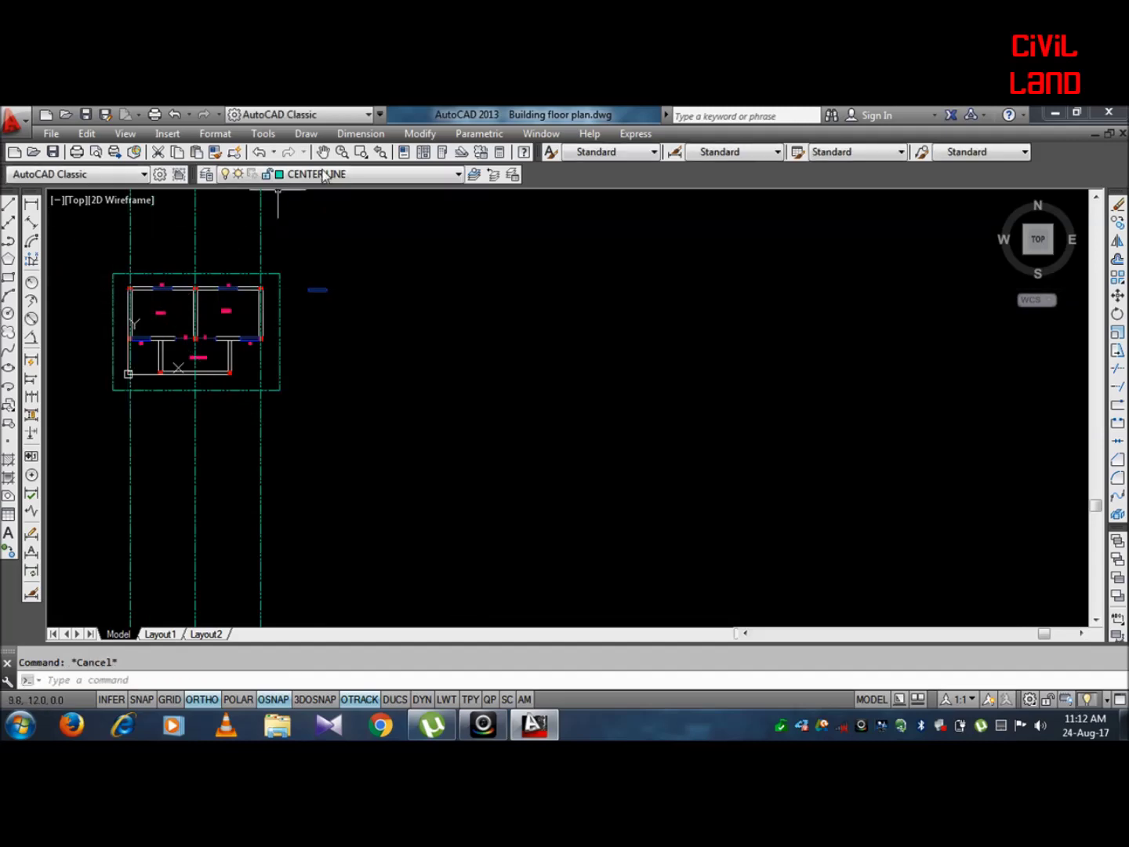
Step: Make CENTER LINE the current layer in Layer Properties, keeping its PHANTOM2 linetype
click(215, 134)
click(227, 150)
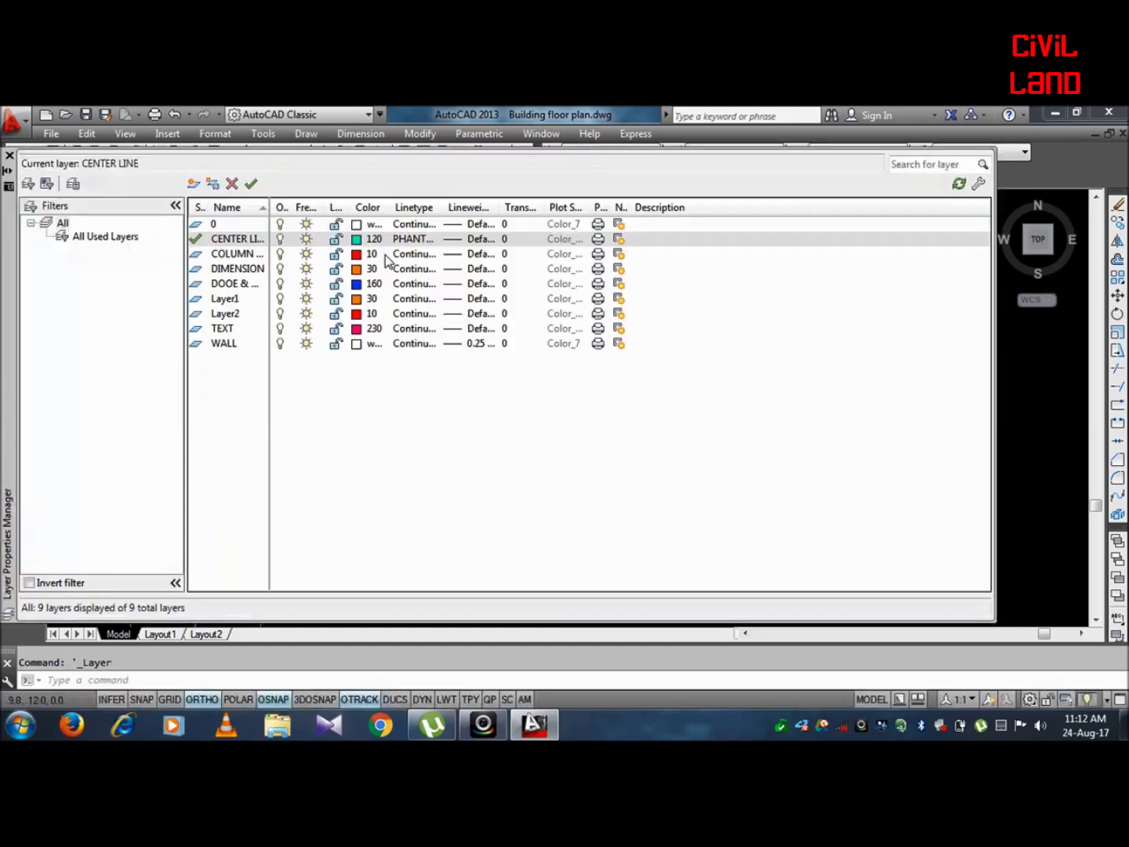
click(407, 239)
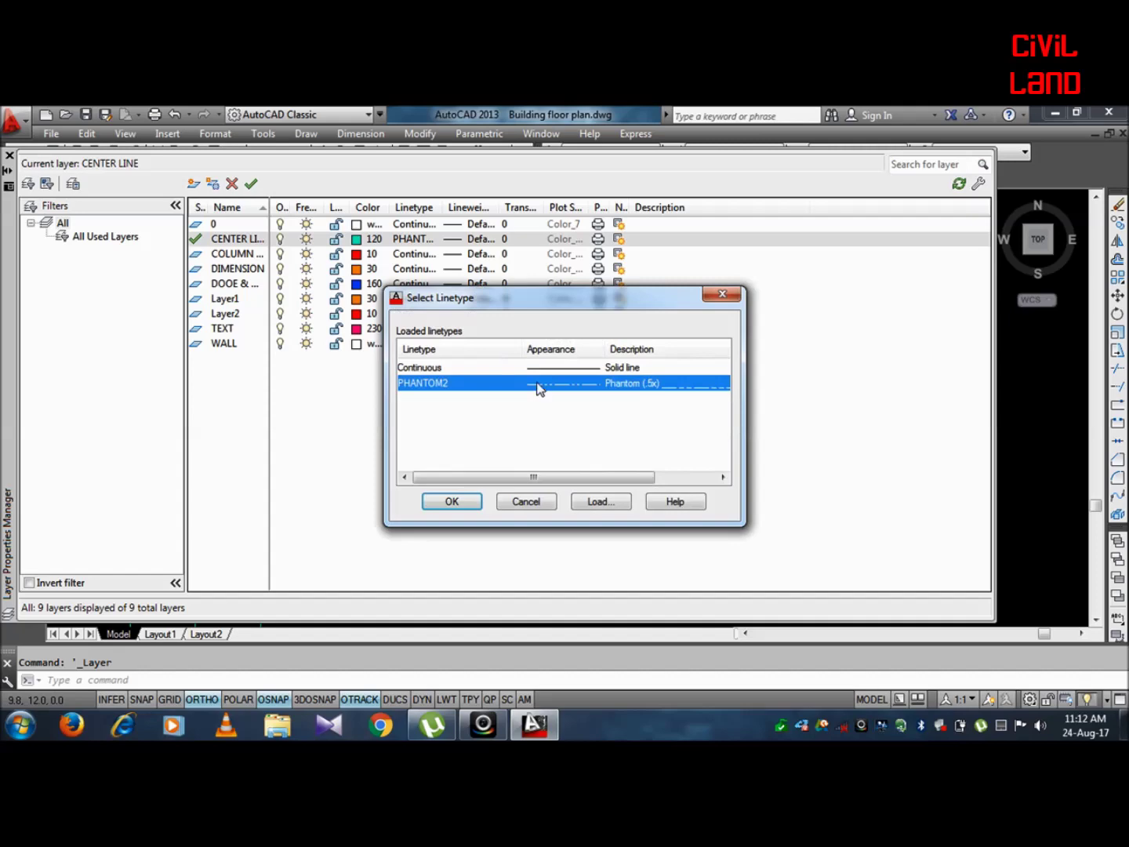
click(448, 505)
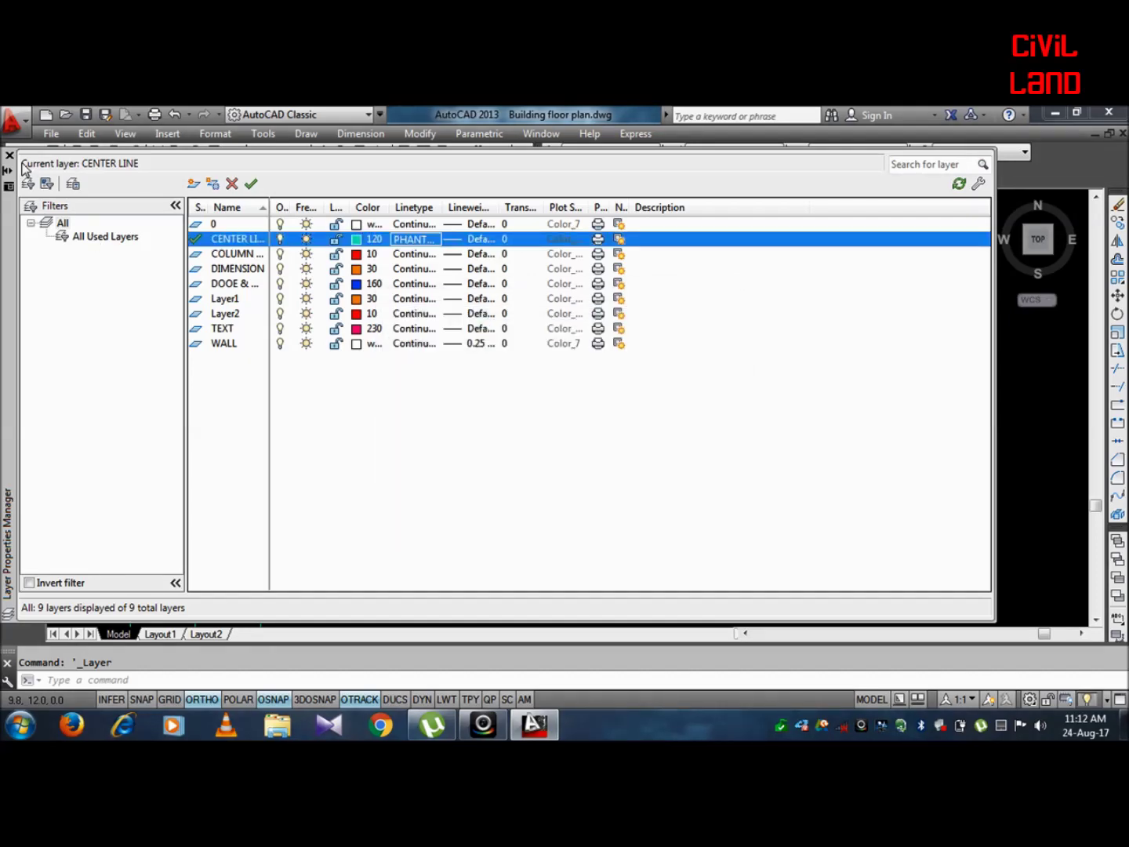
click(9, 154)
scroll(118, 352, up, 3)
scroll(195, 435, down, 2)
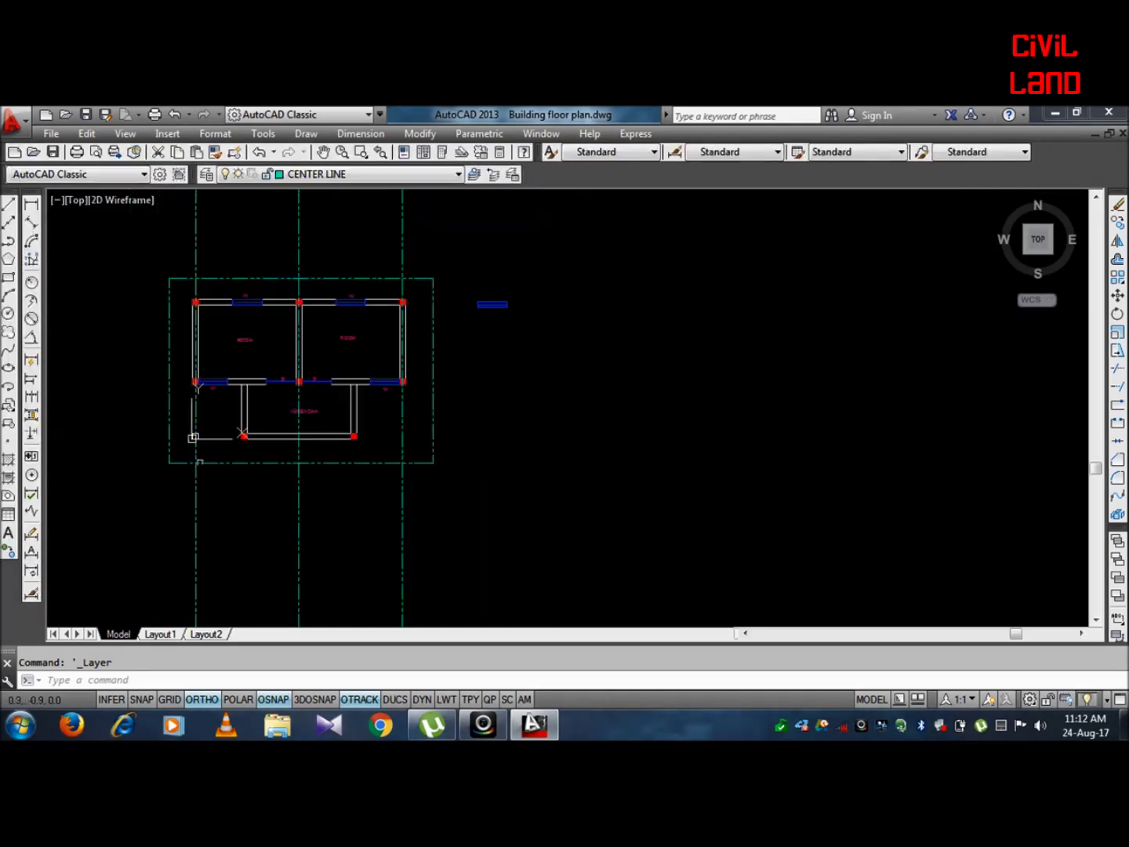
scroll(220, 472, up, 4)
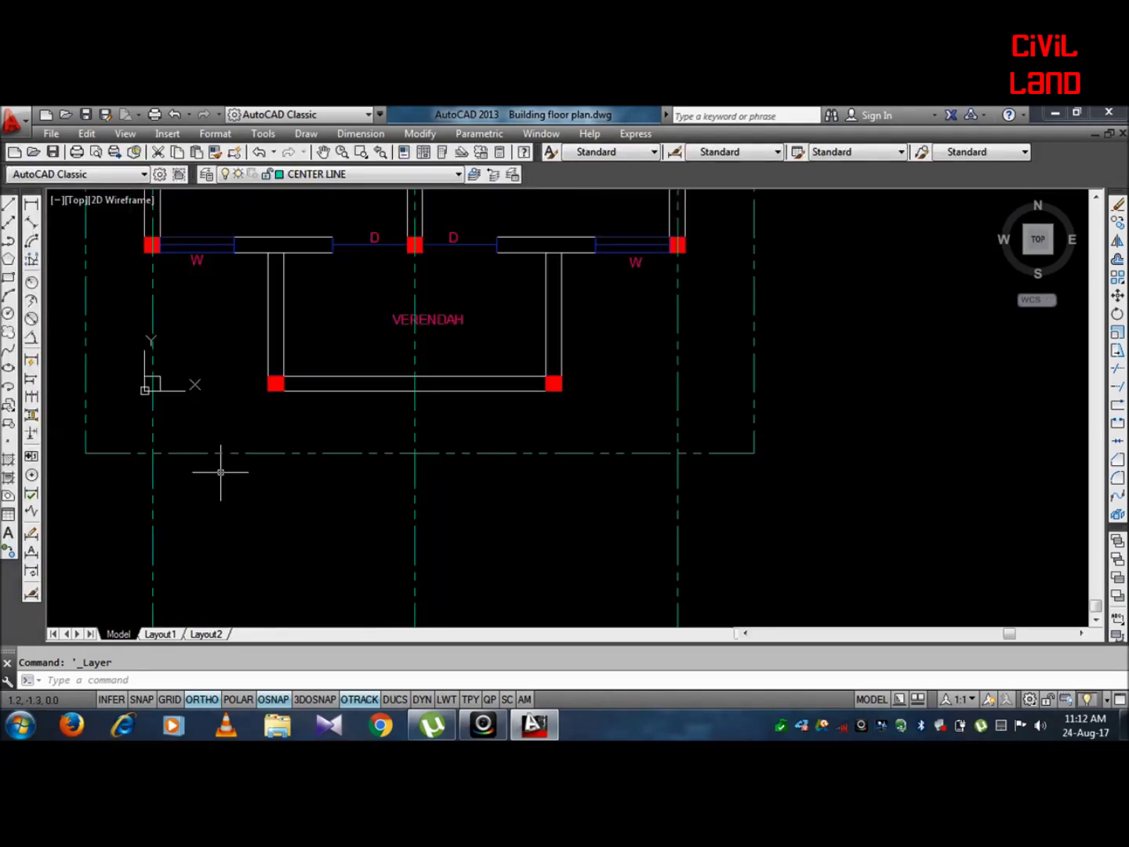
click(9, 223)
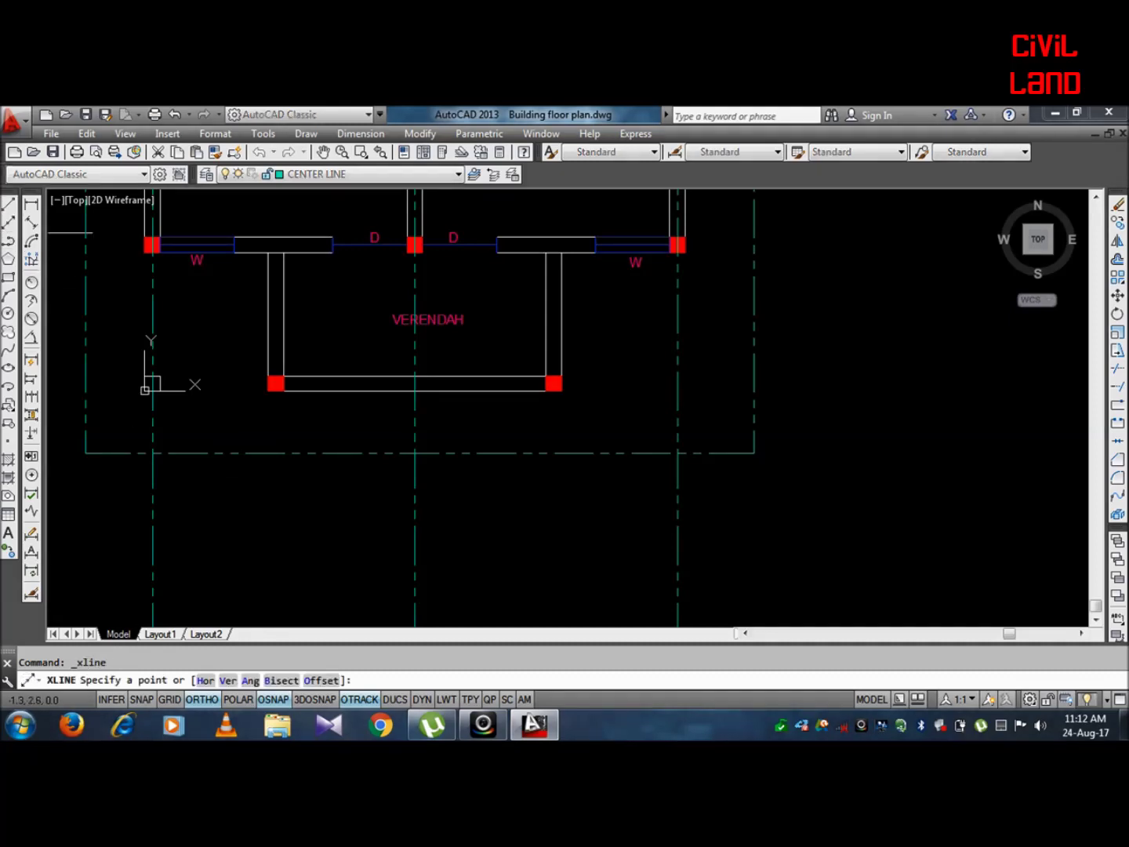
Step: Draw a horizontal construction line from the front wall corner along the front wall
click(140, 242)
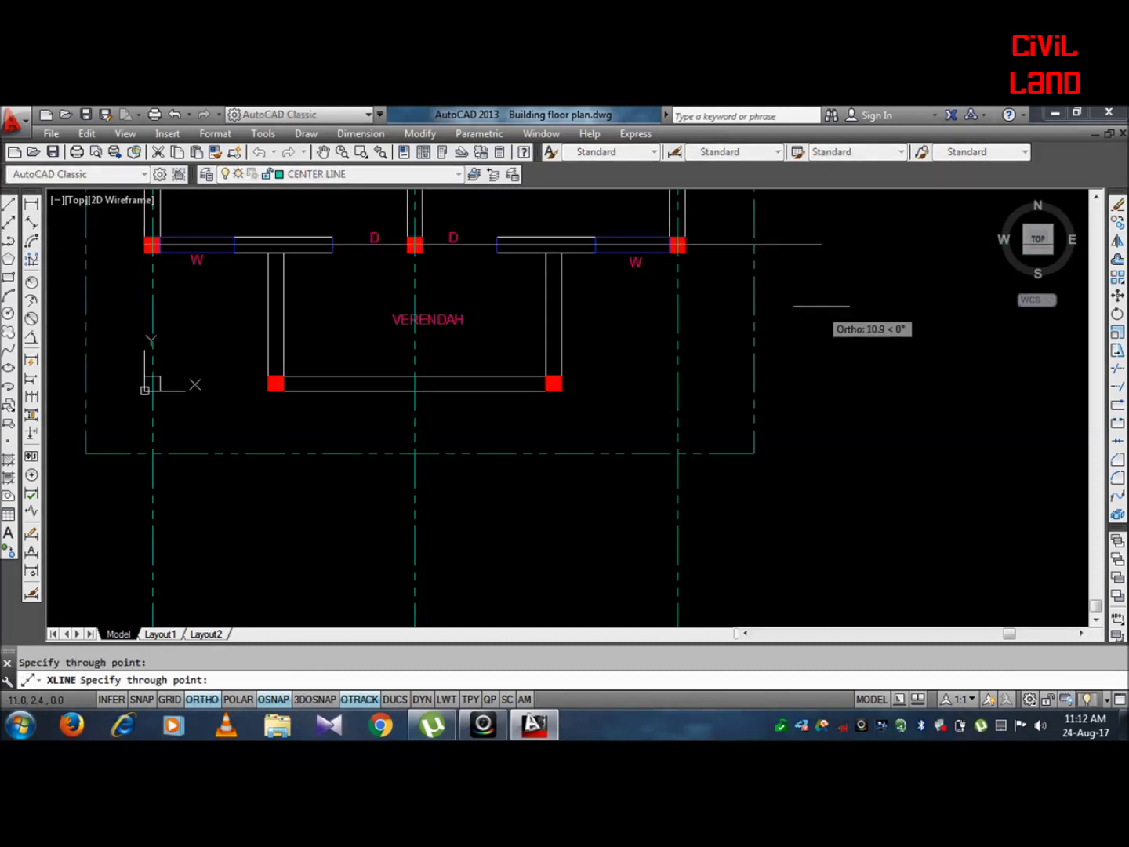
click(821, 305)
key(Escape)
scroll(832, 315, down, 5)
scroll(831, 315, up, 5)
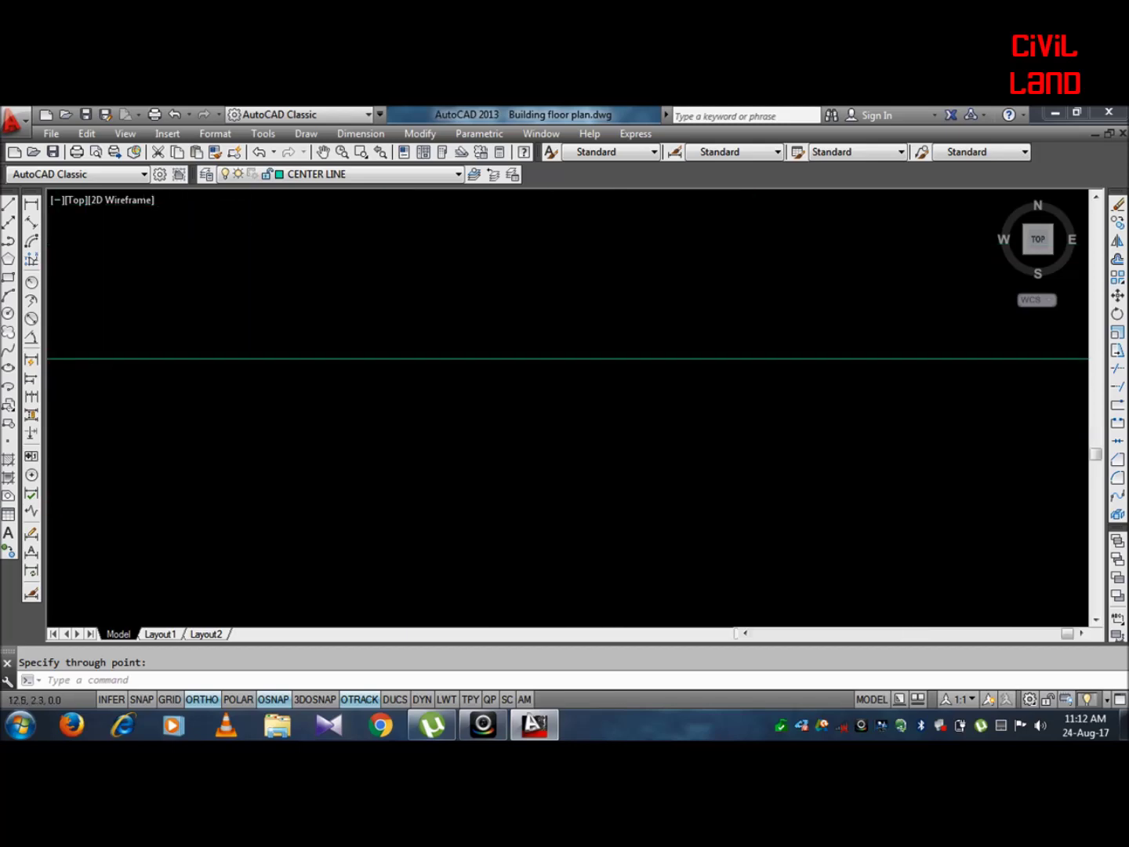
Step: Check in Quick Properties that the new line is ByLayer colour on CENTER LINE, then deselect it
click(312, 343)
key(Escape)
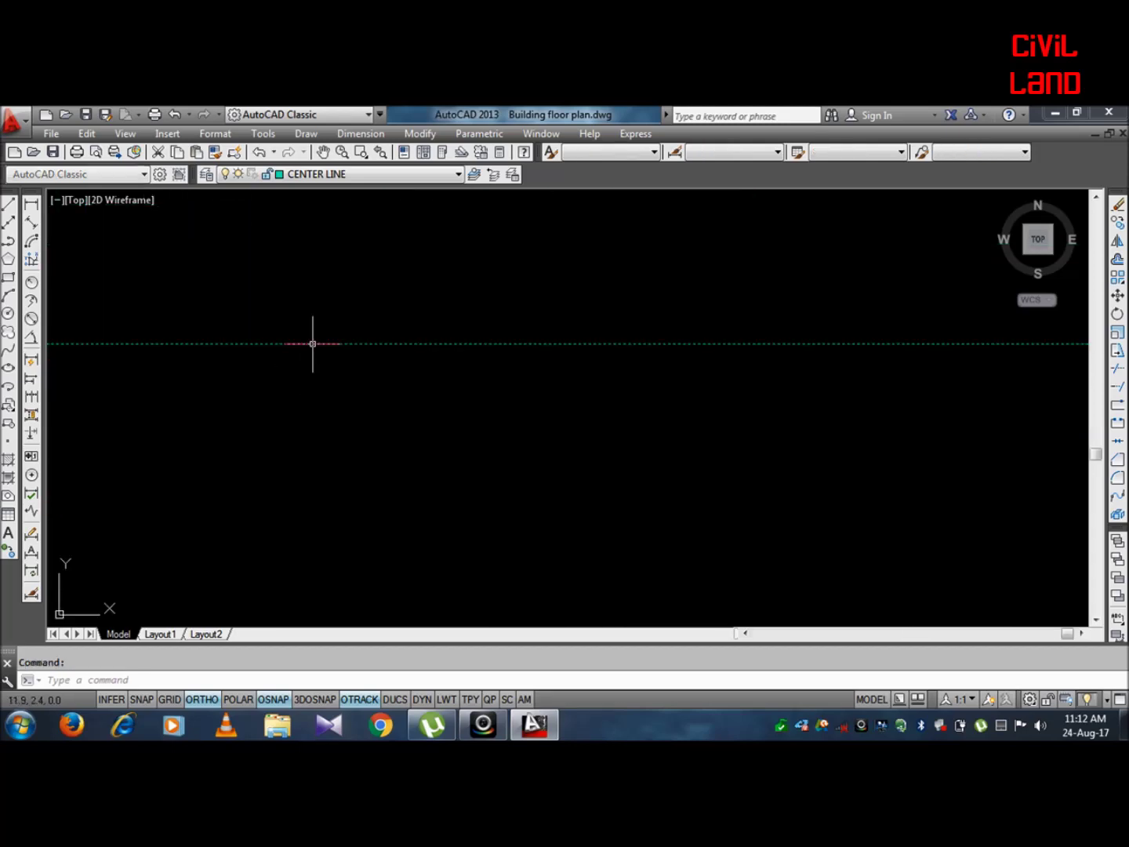
click(313, 342)
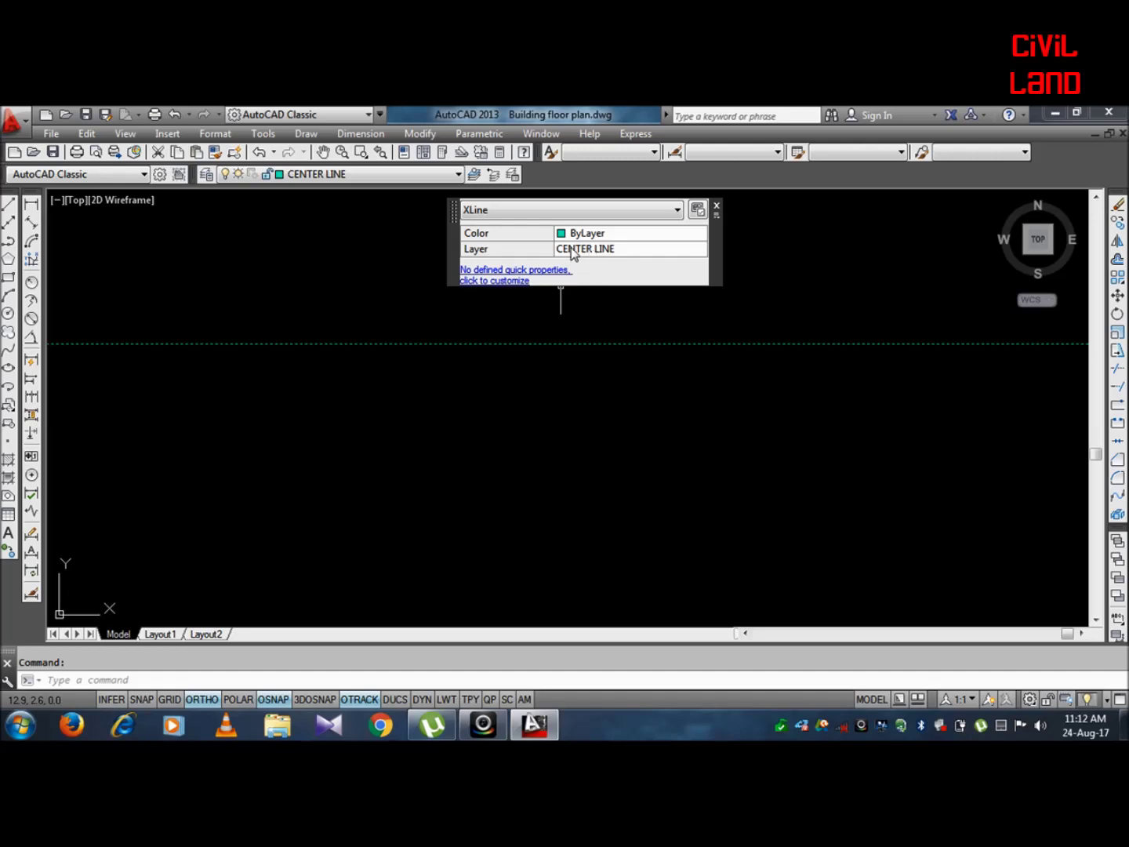
click(598, 235)
click(667, 234)
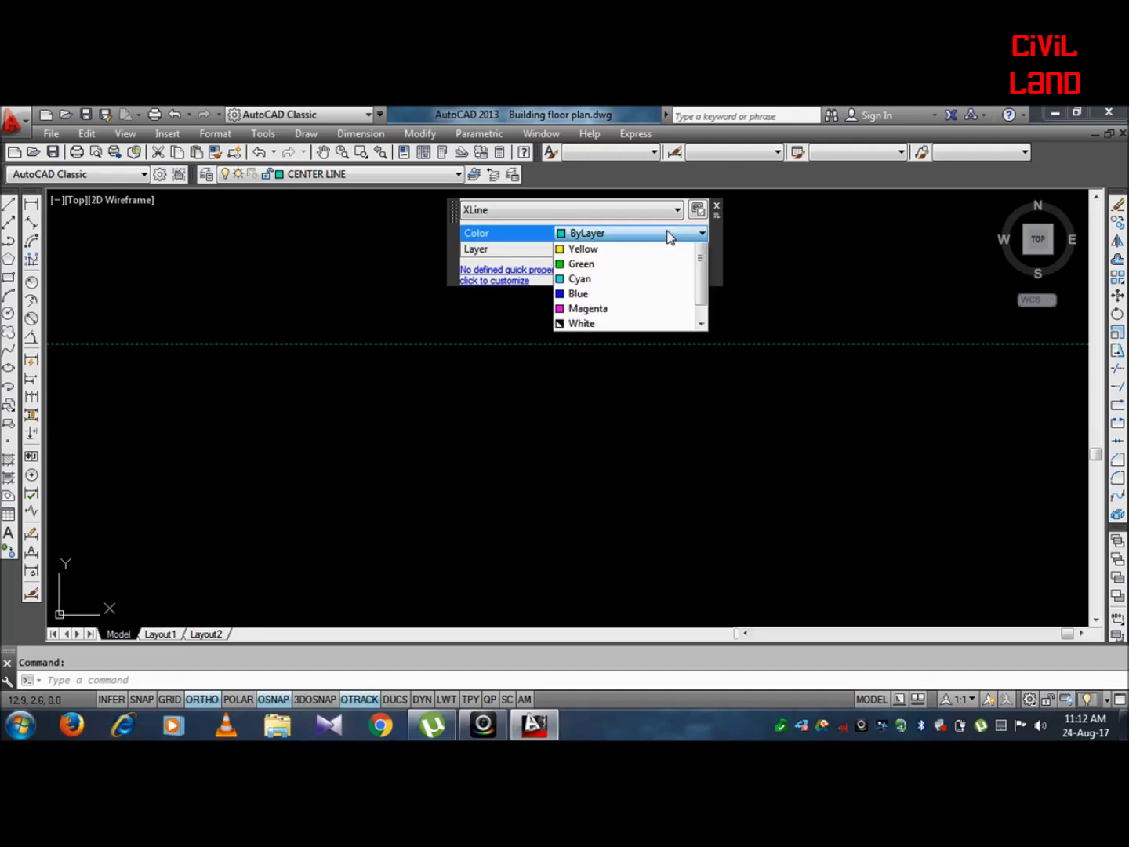
click(669, 241)
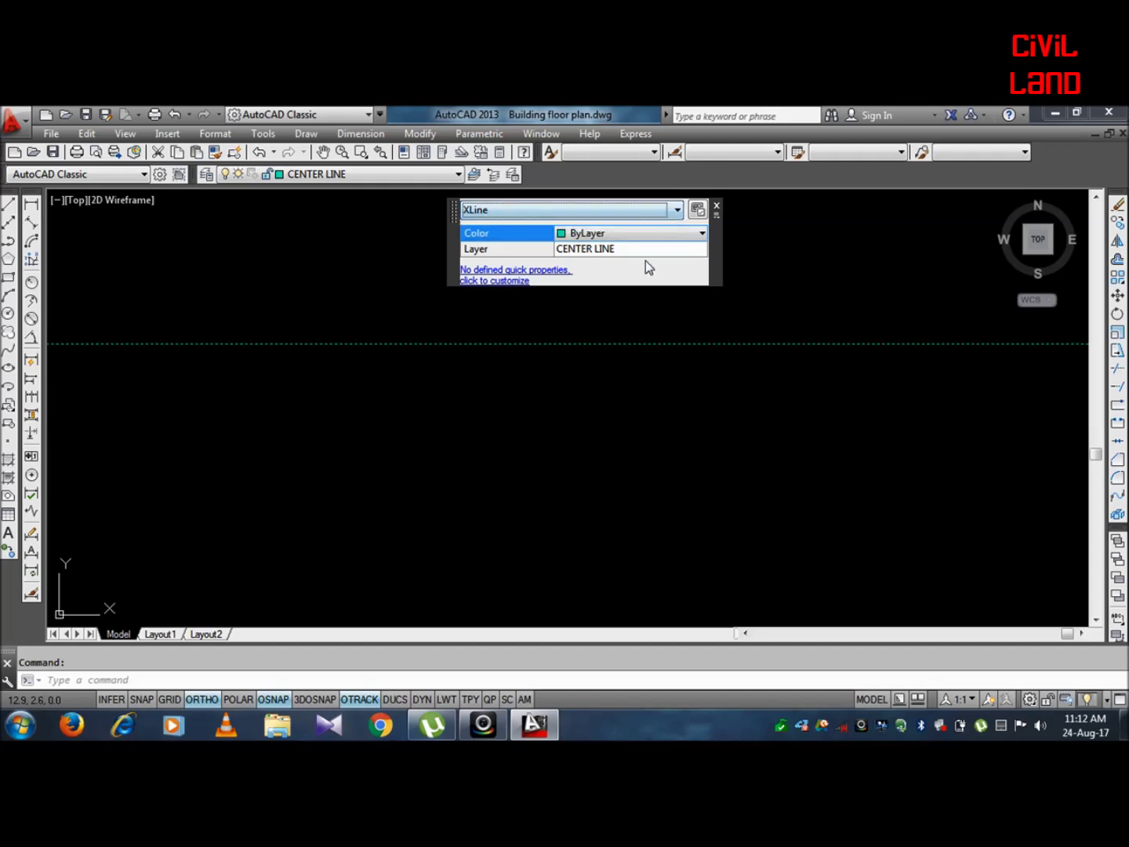
click(542, 249)
click(616, 250)
click(615, 251)
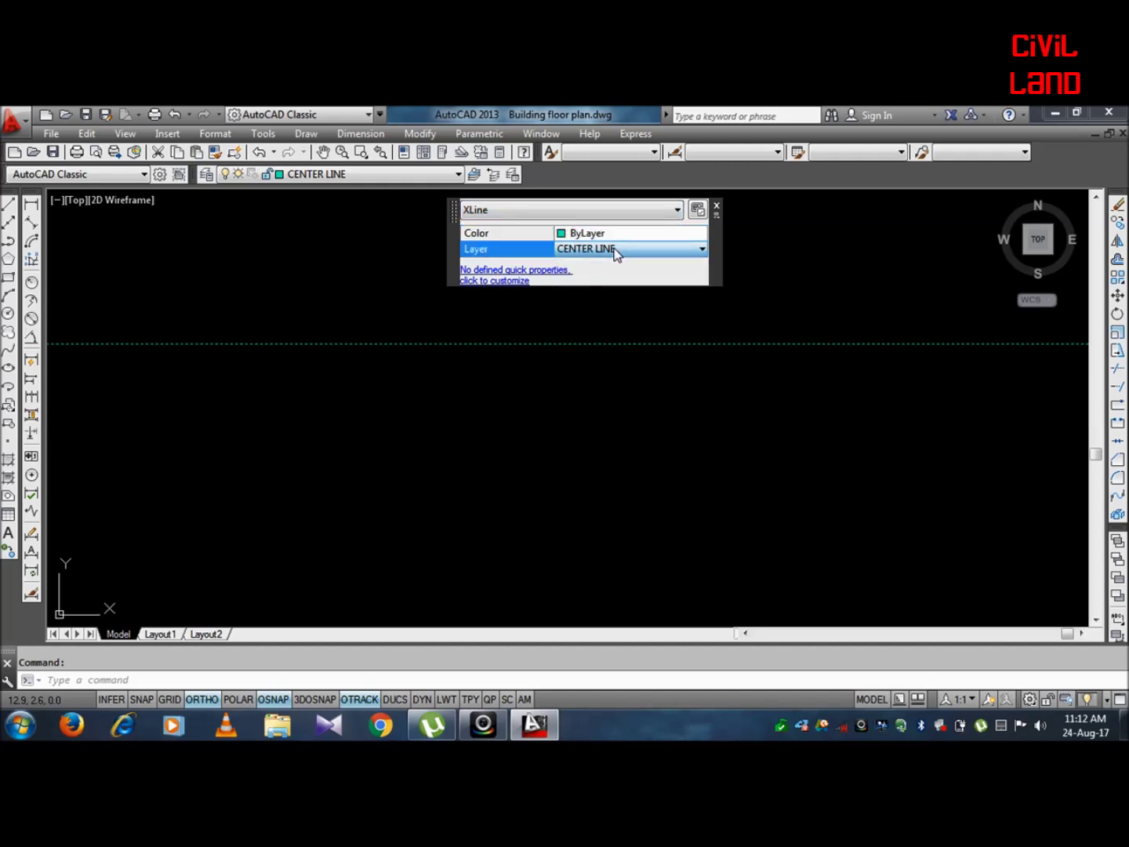
click(764, 257)
click(716, 210)
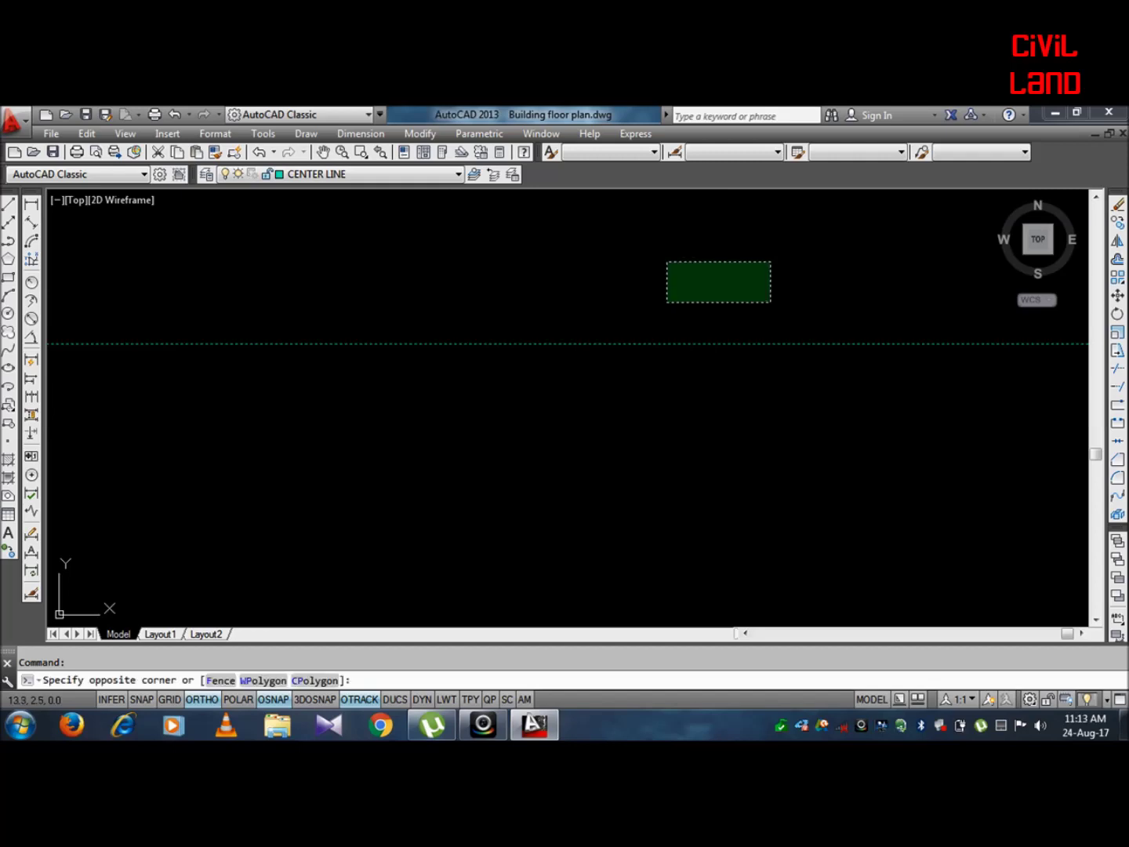
click(668, 299)
key(Escape)
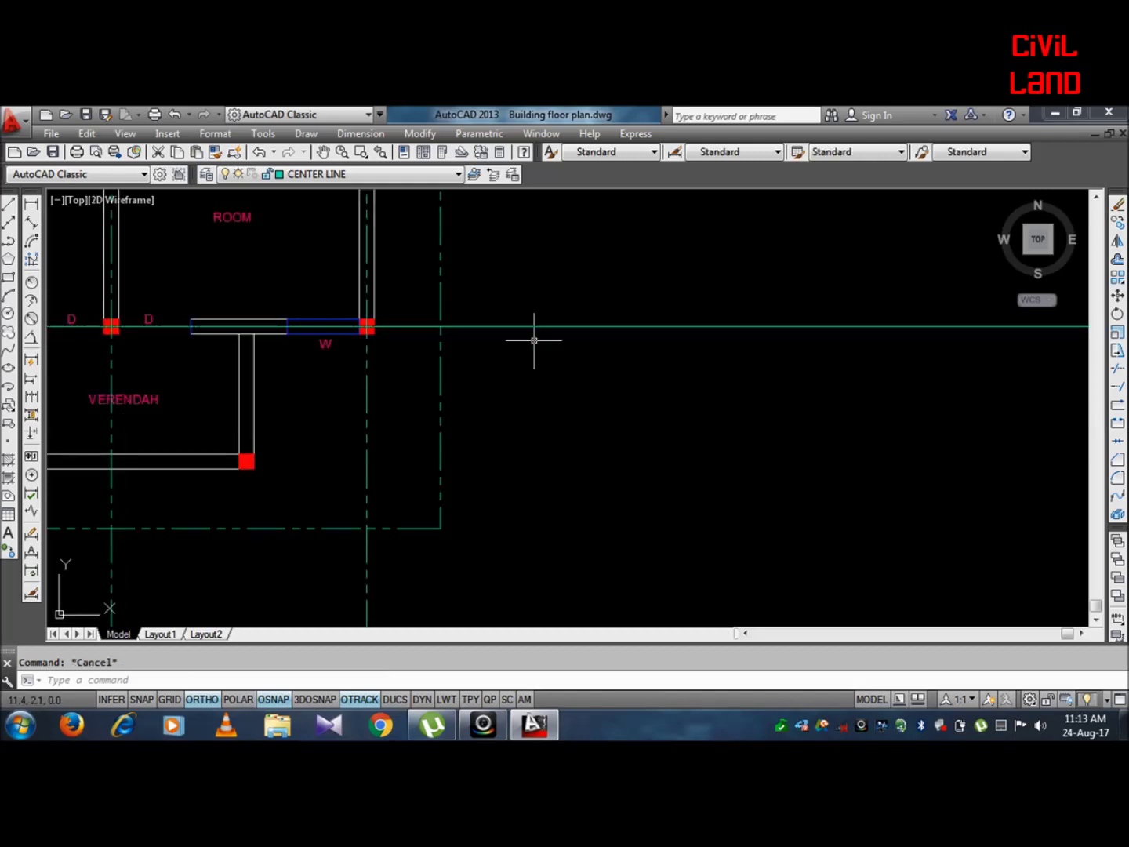
Step: Copy the horizontal centre line down so it runs along the verandah's bottom wall
scroll(533, 337, down, 4)
scroll(525, 412, up, 2)
scroll(516, 417, down, 2)
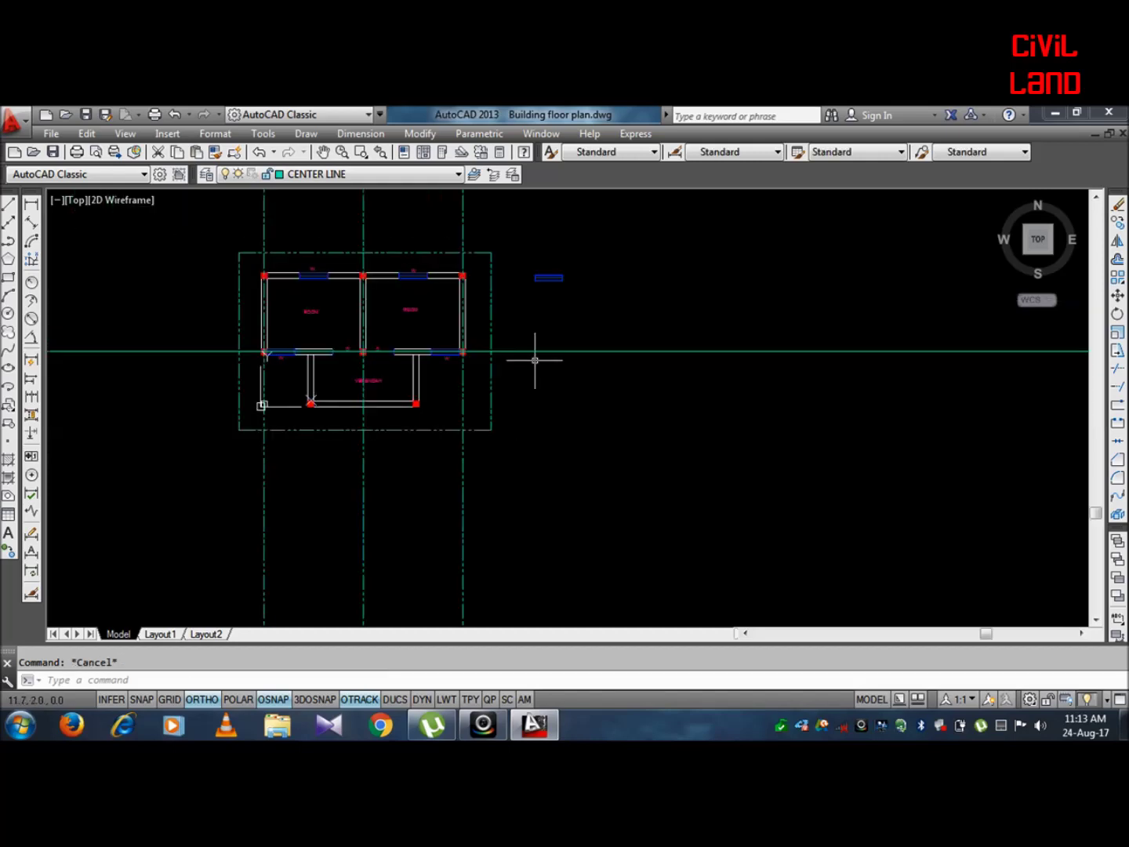
click(195, 349)
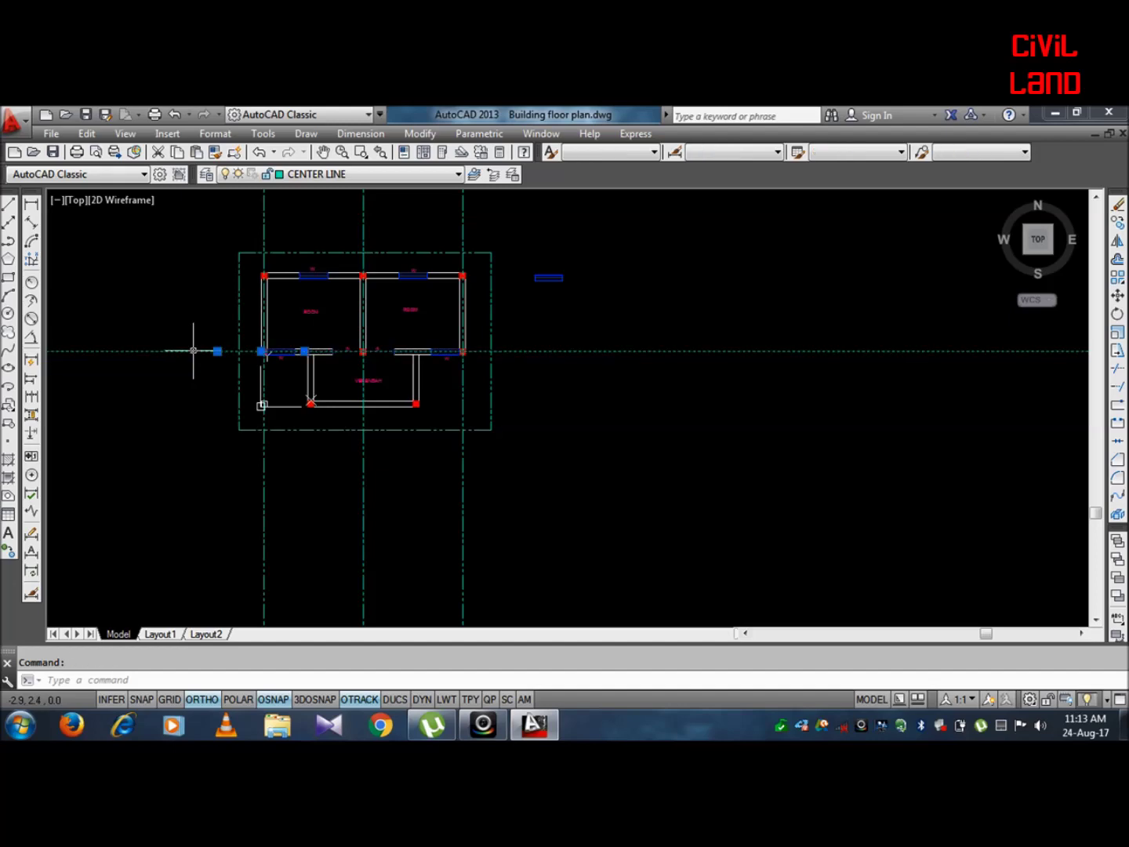
click(1119, 223)
scroll(267, 349, up, 5)
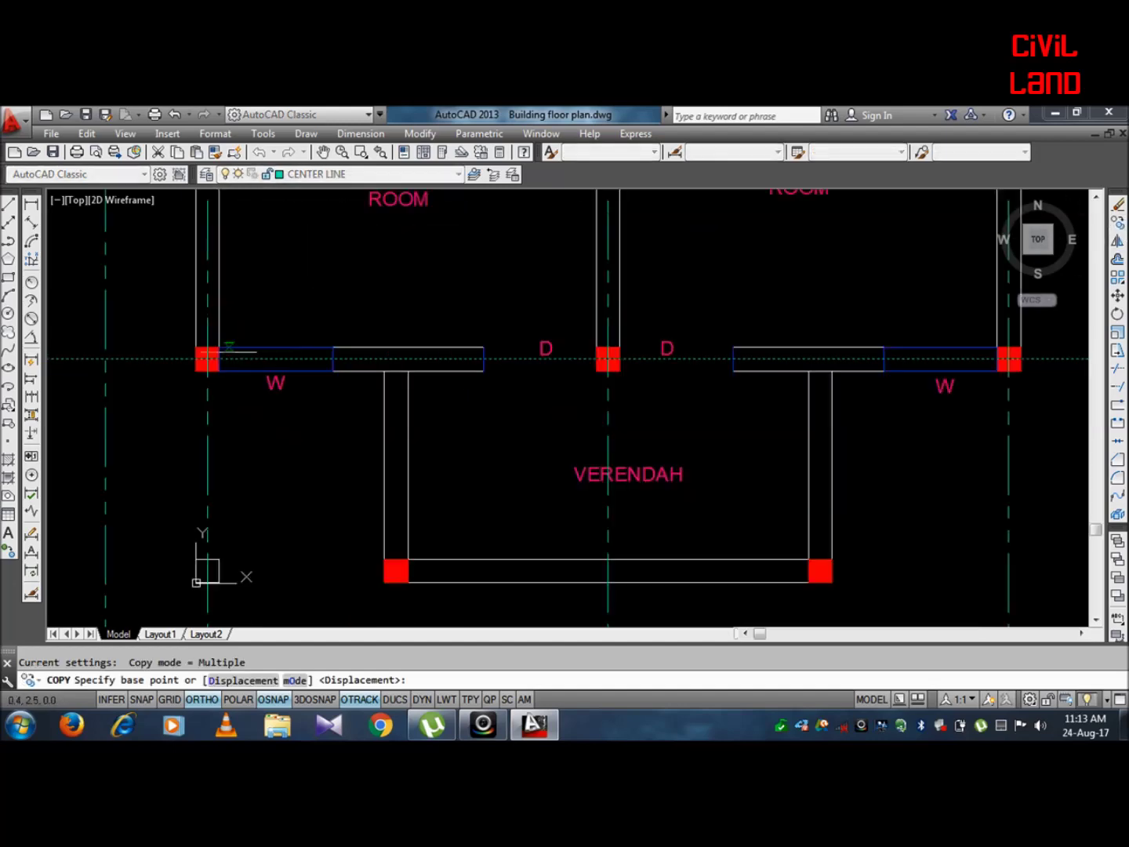
click(196, 359)
scroll(196, 359, down, 4)
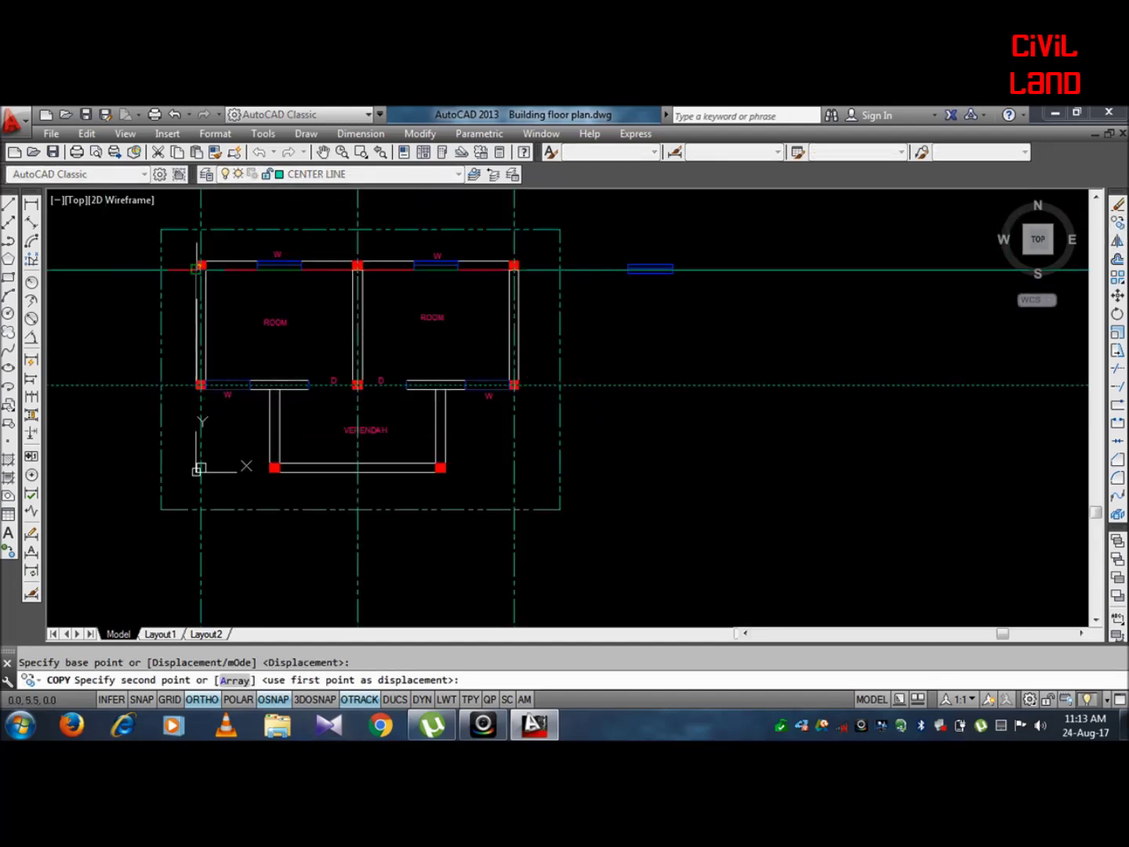
click(201, 468)
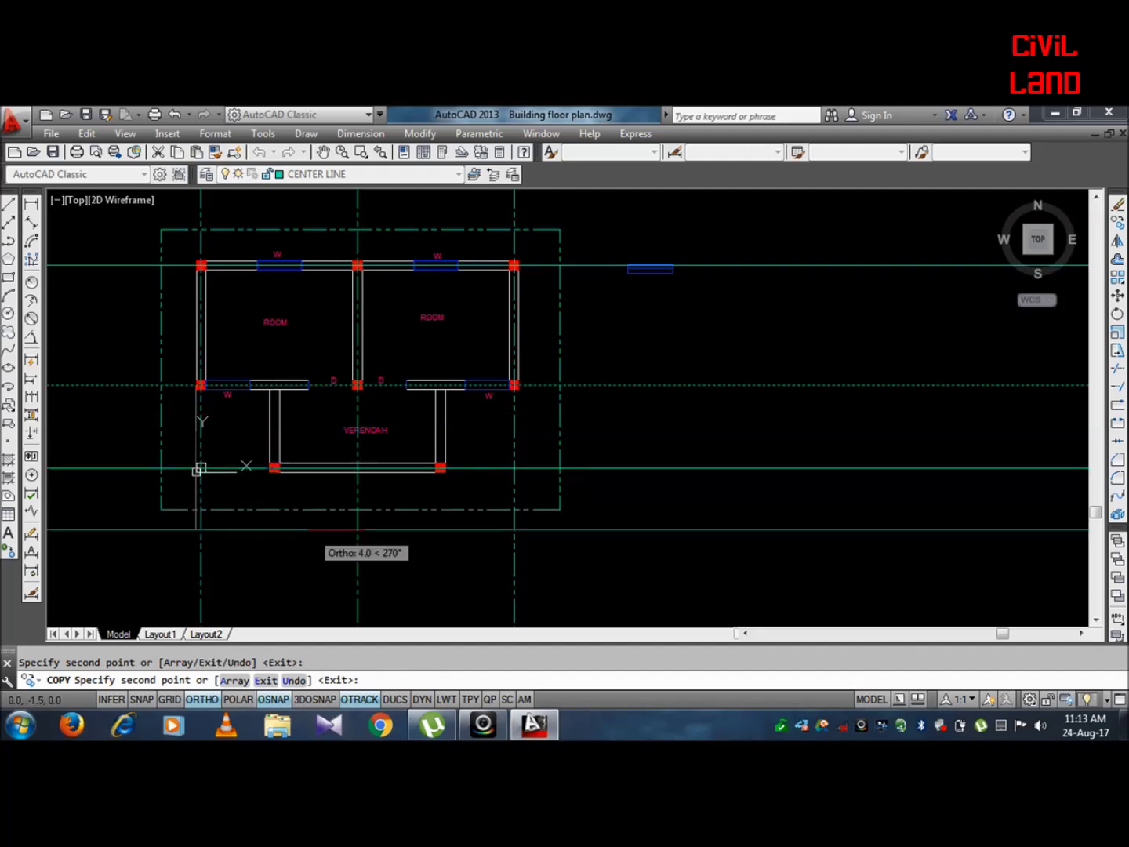
key(Escape)
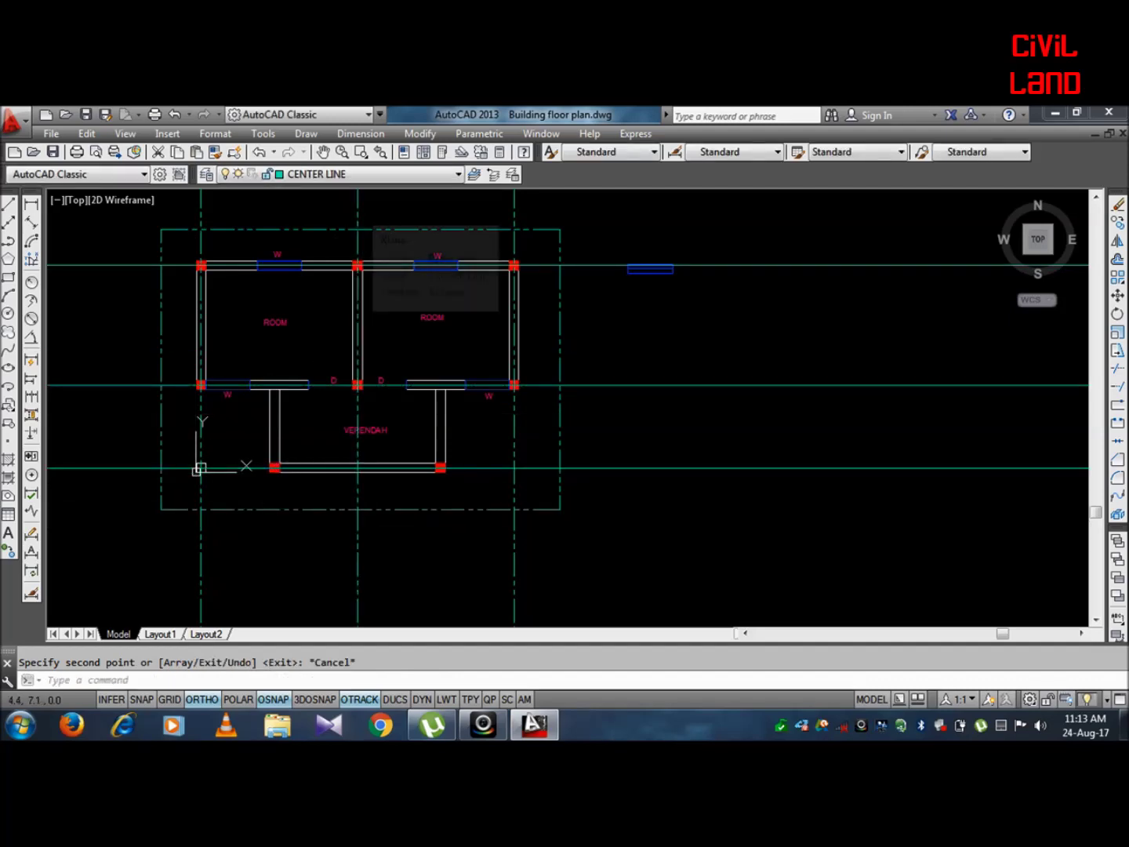
Step: Copy the middle vertical centre line through the left and right verandah columns
click(357, 227)
click(1118, 223)
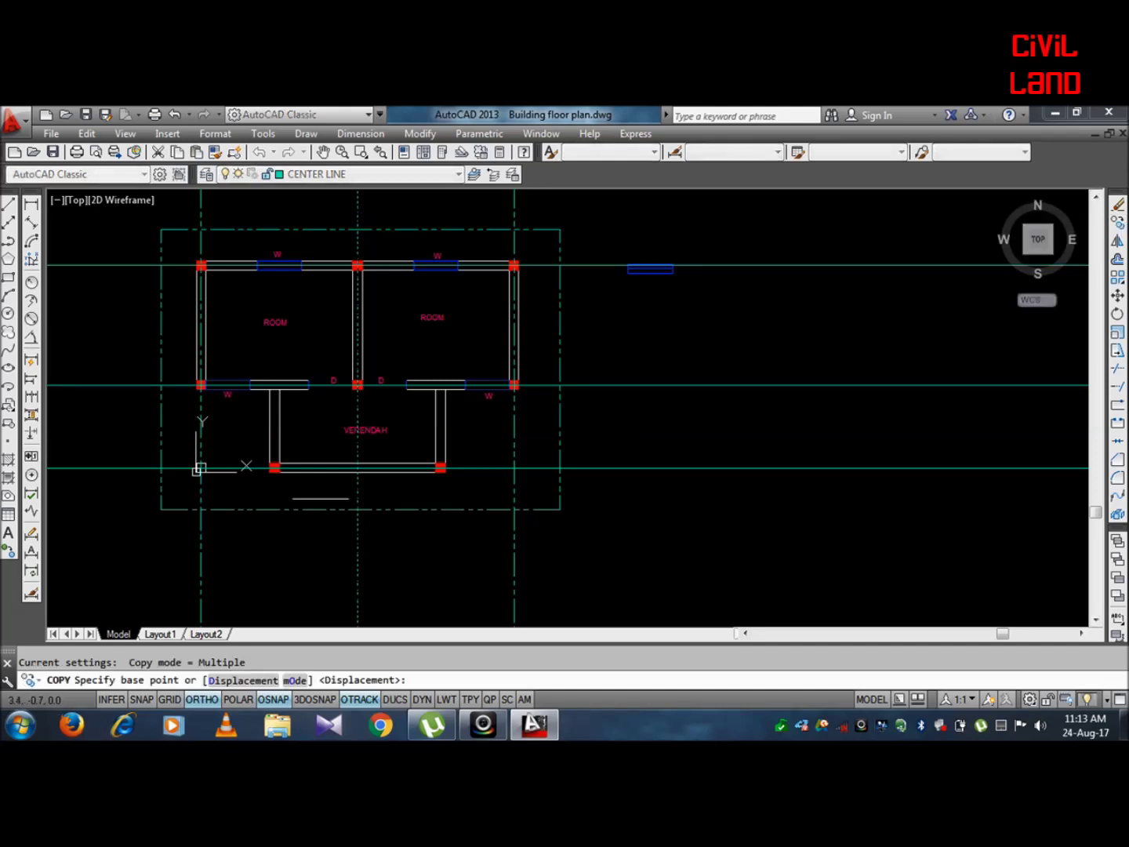
scroll(354, 475, up, 4)
click(363, 466)
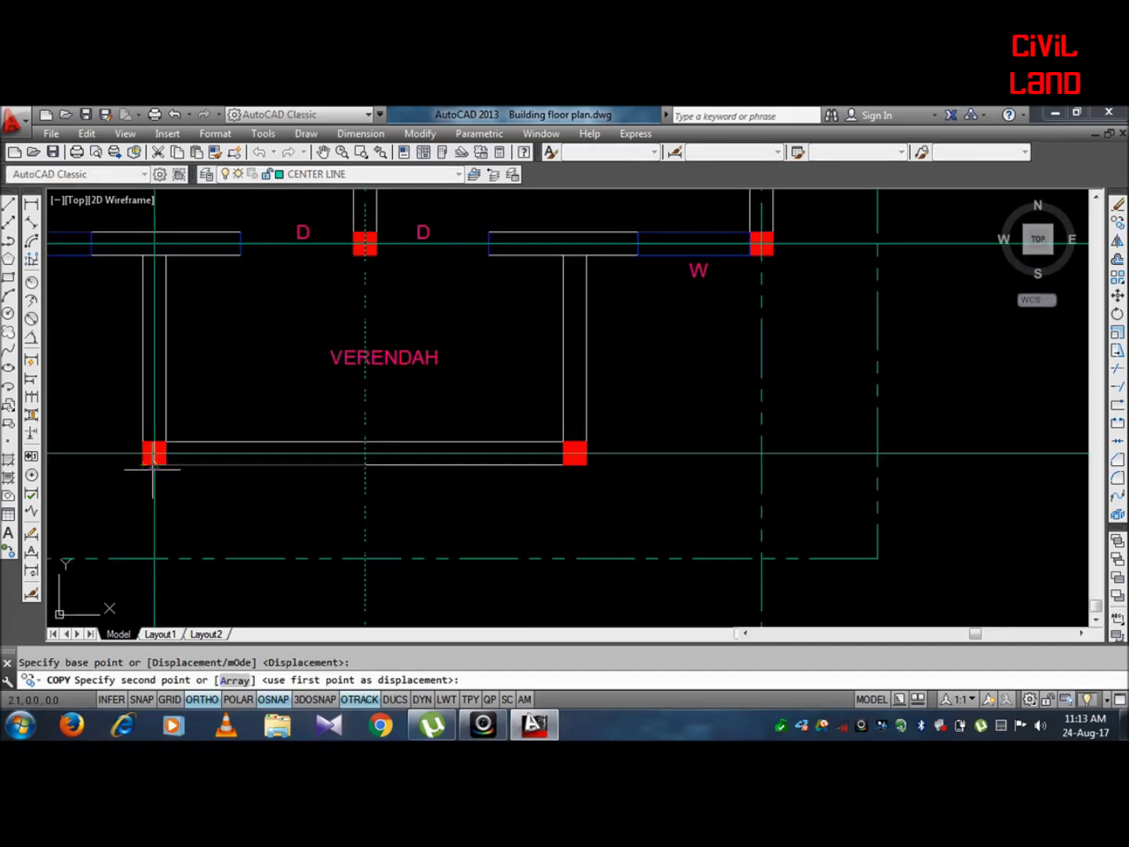
click(154, 453)
click(575, 455)
key(Escape)
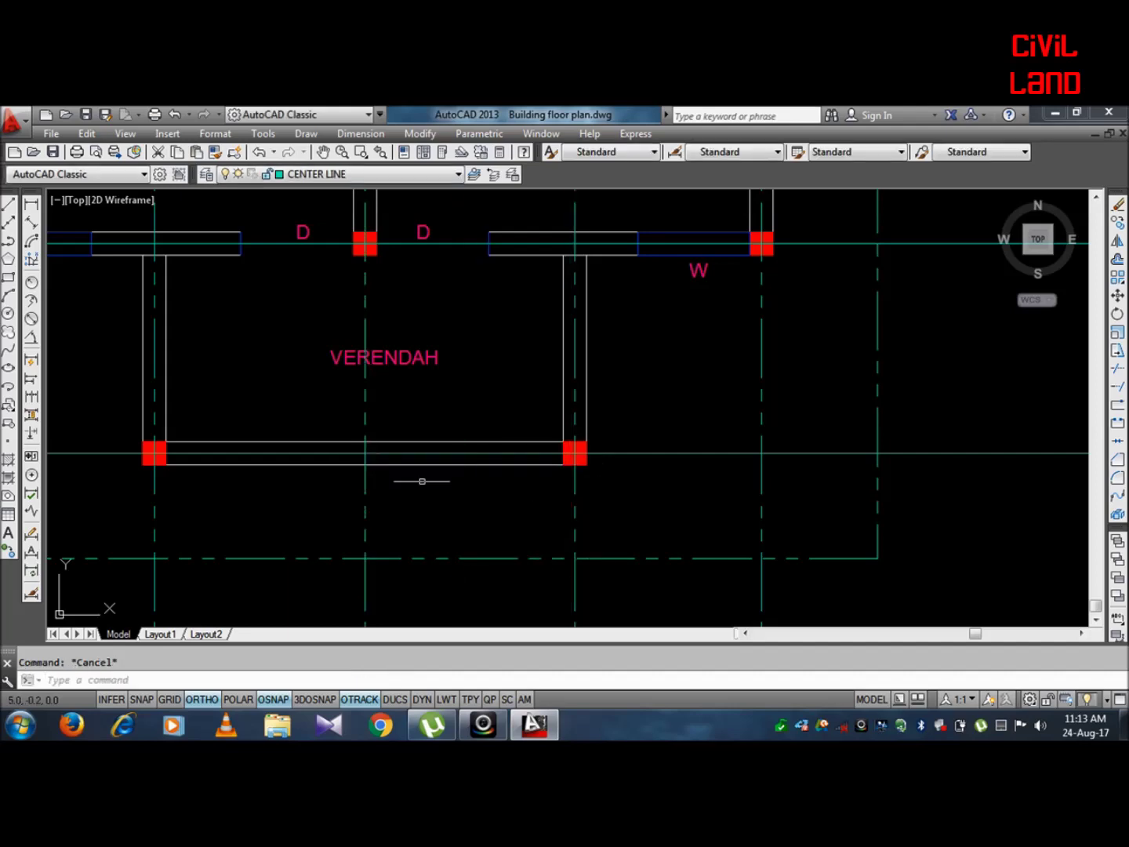
text(MA)
key(Return)
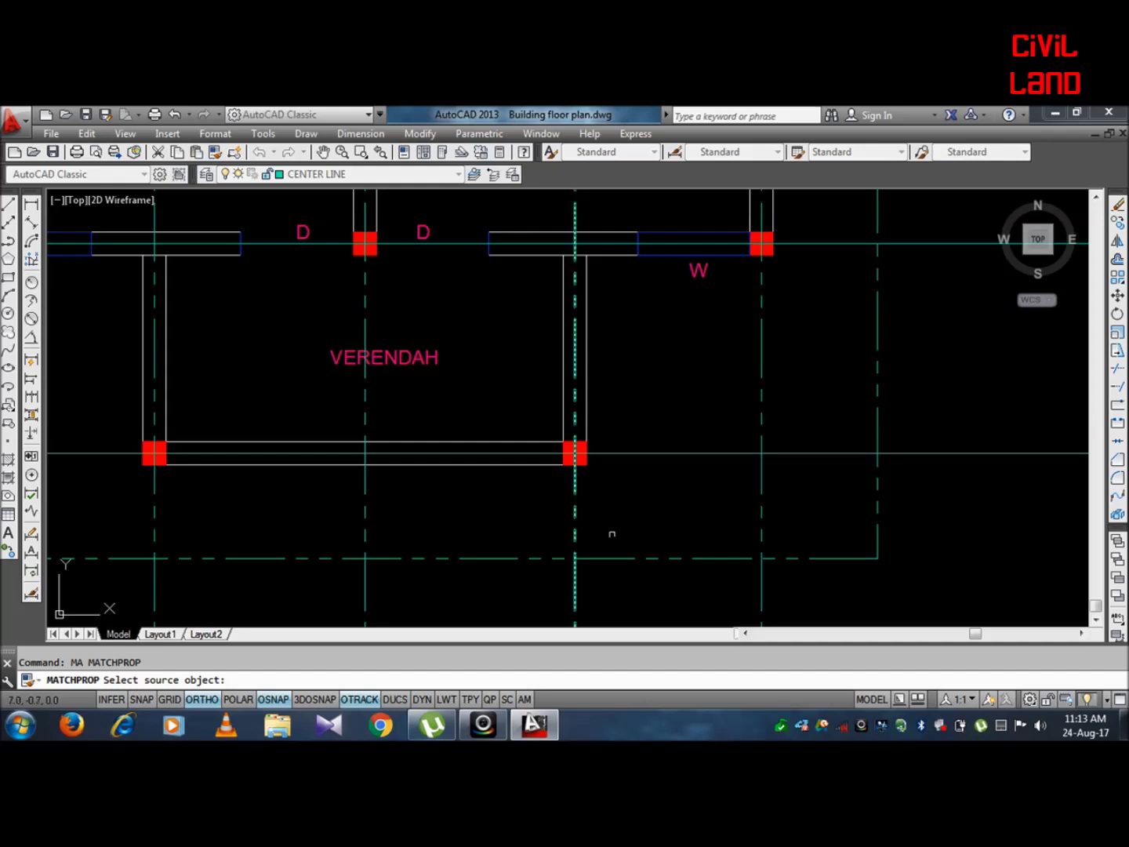
click(612, 559)
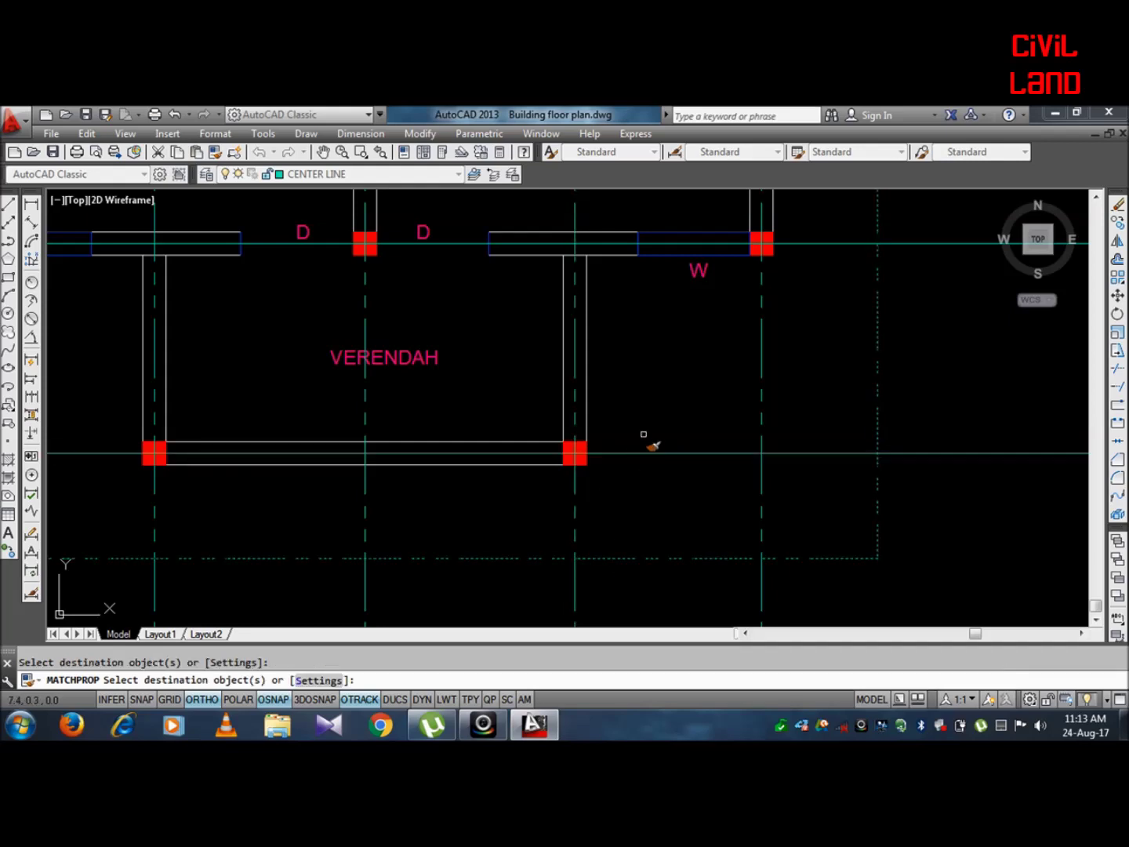
scroll(328, 418, down, 5)
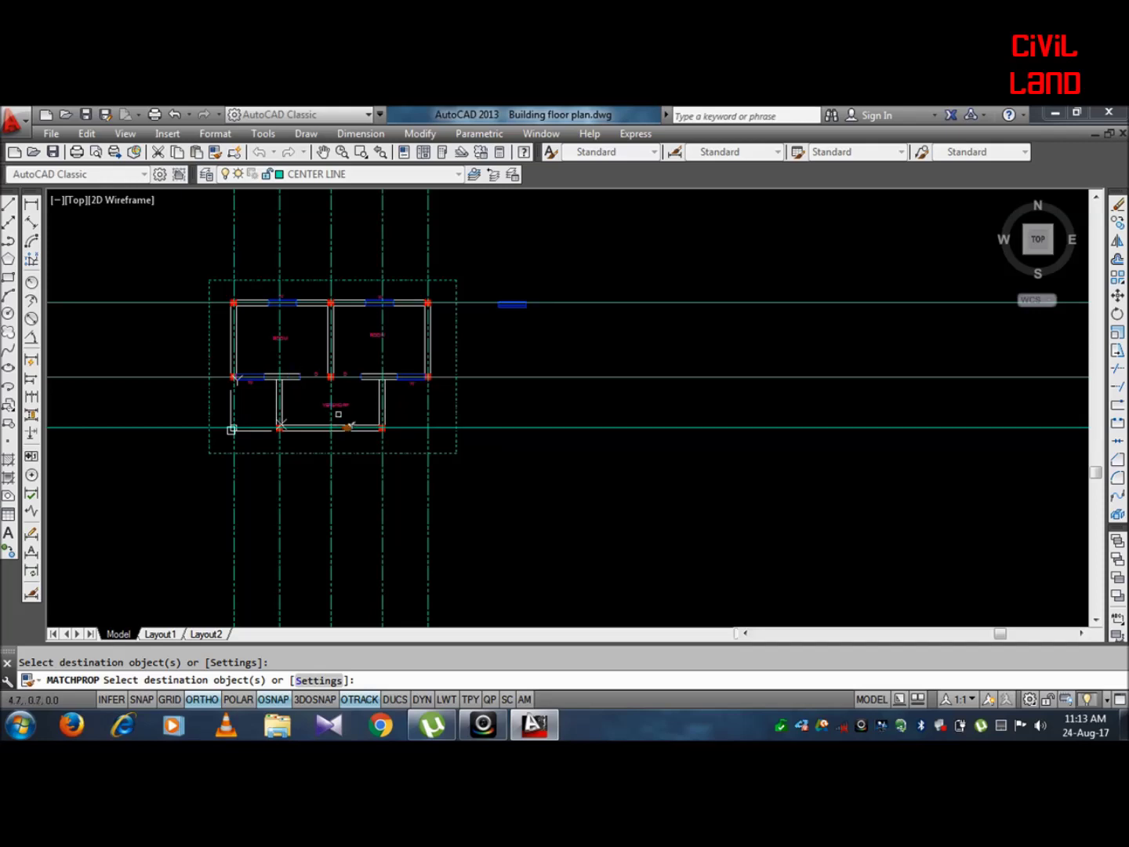
key(Escape)
text(TR)
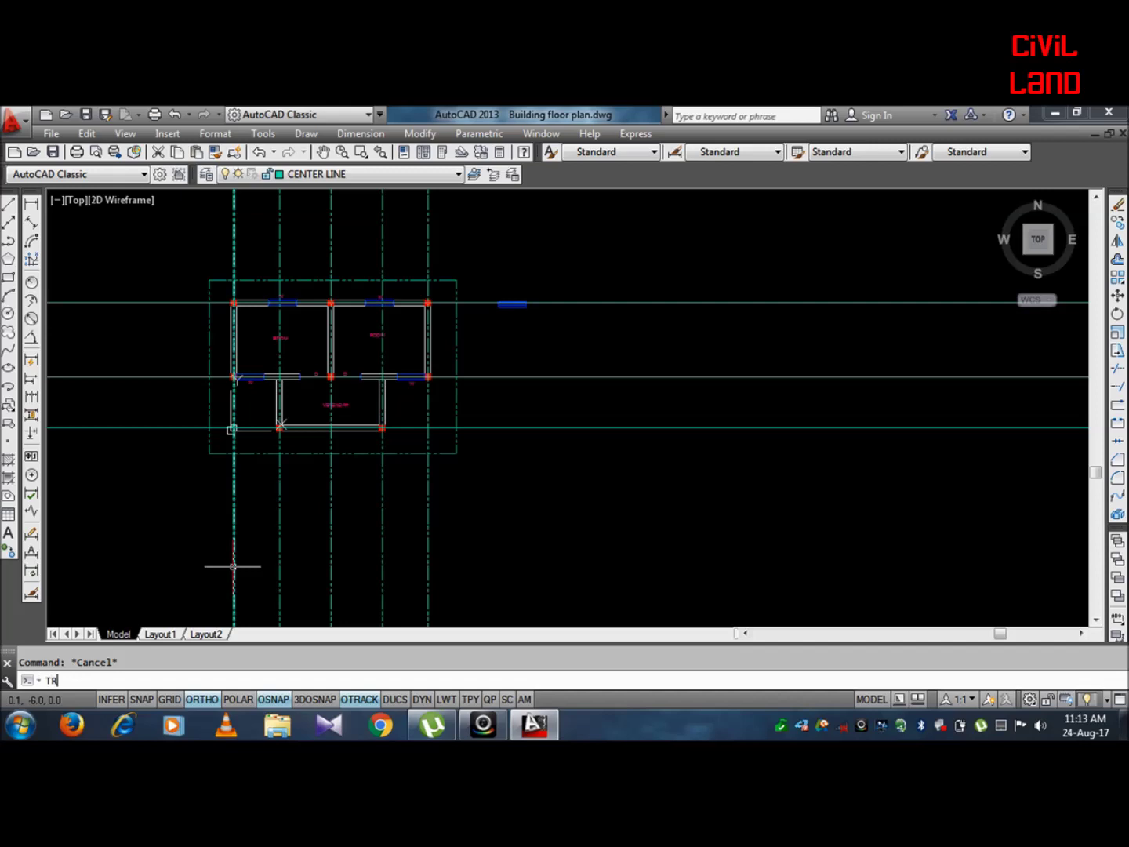
Step: Trim the overhanging centre-line ends to the right and lower left of the plan
key(Return)
key(Return)
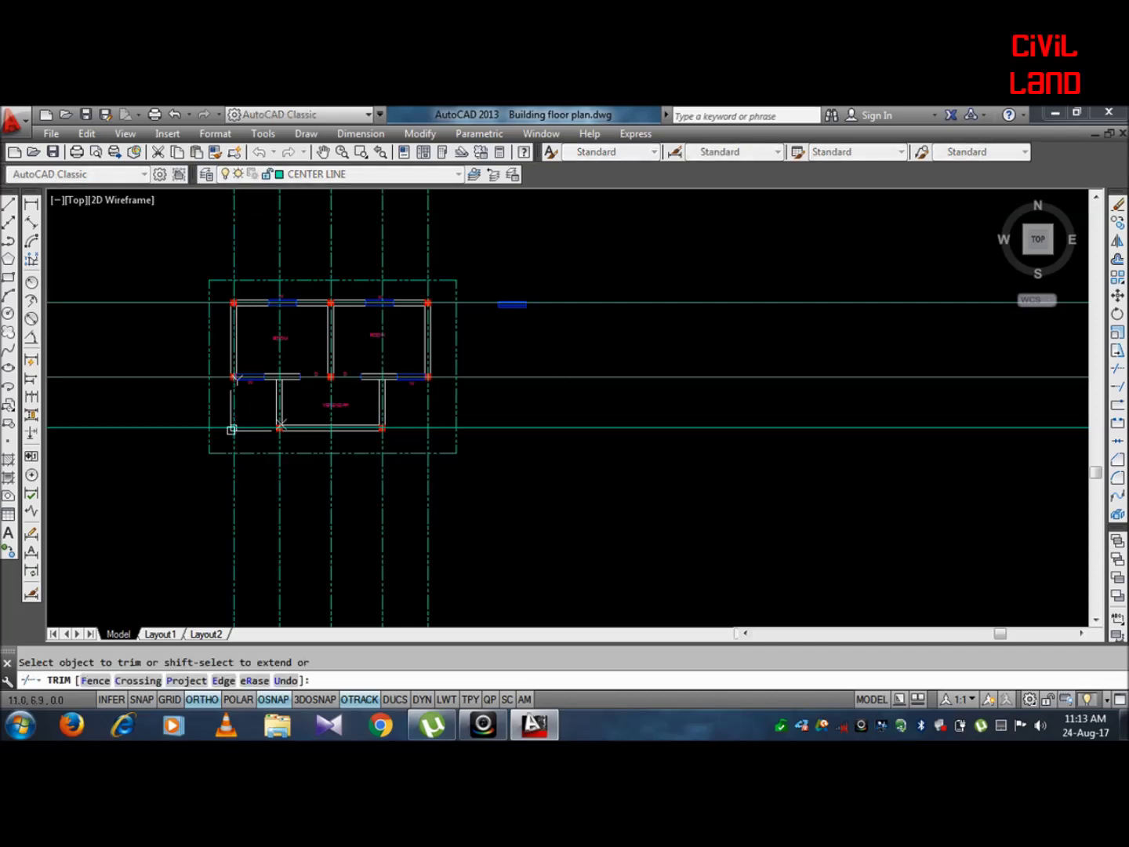
click(480, 270)
click(470, 488)
click(472, 496)
click(215, 477)
click(178, 277)
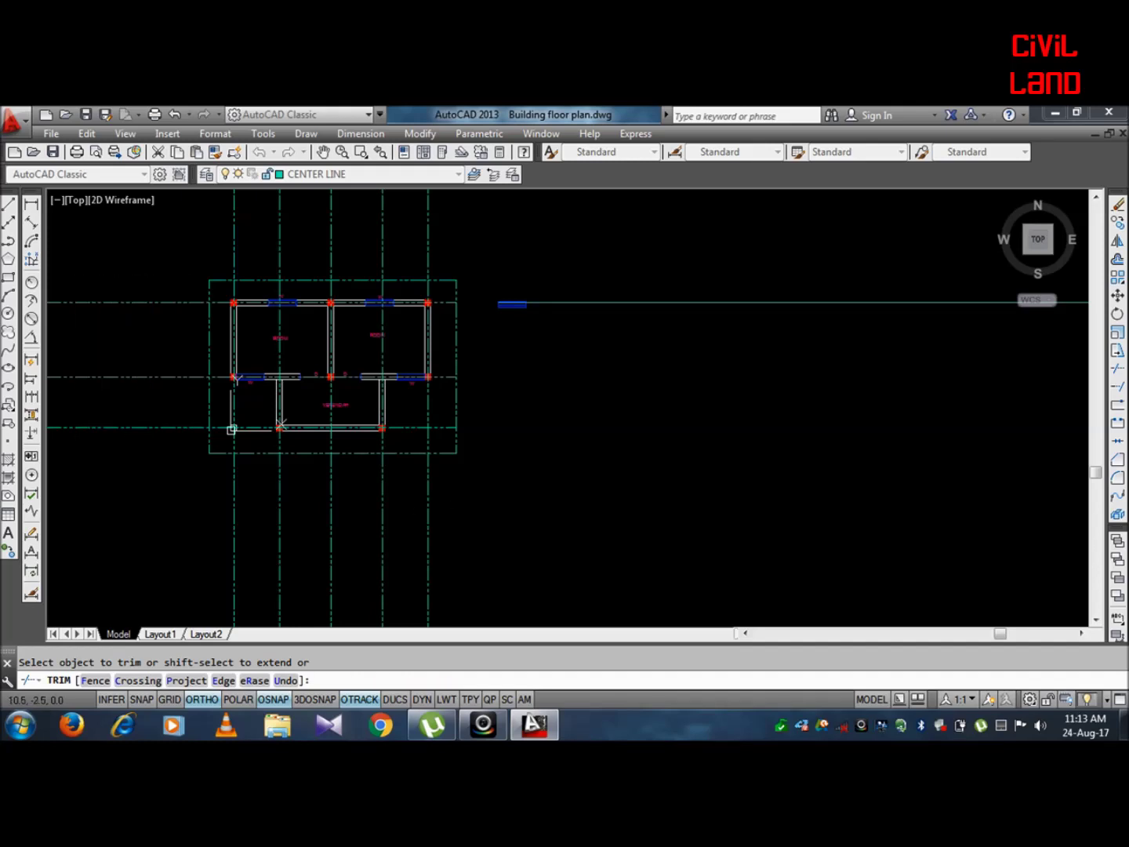
click(305, 561)
key(Escape)
Step: Trim the centre-line ends left of the plan and delete the long horizontal line at right
key(Return)
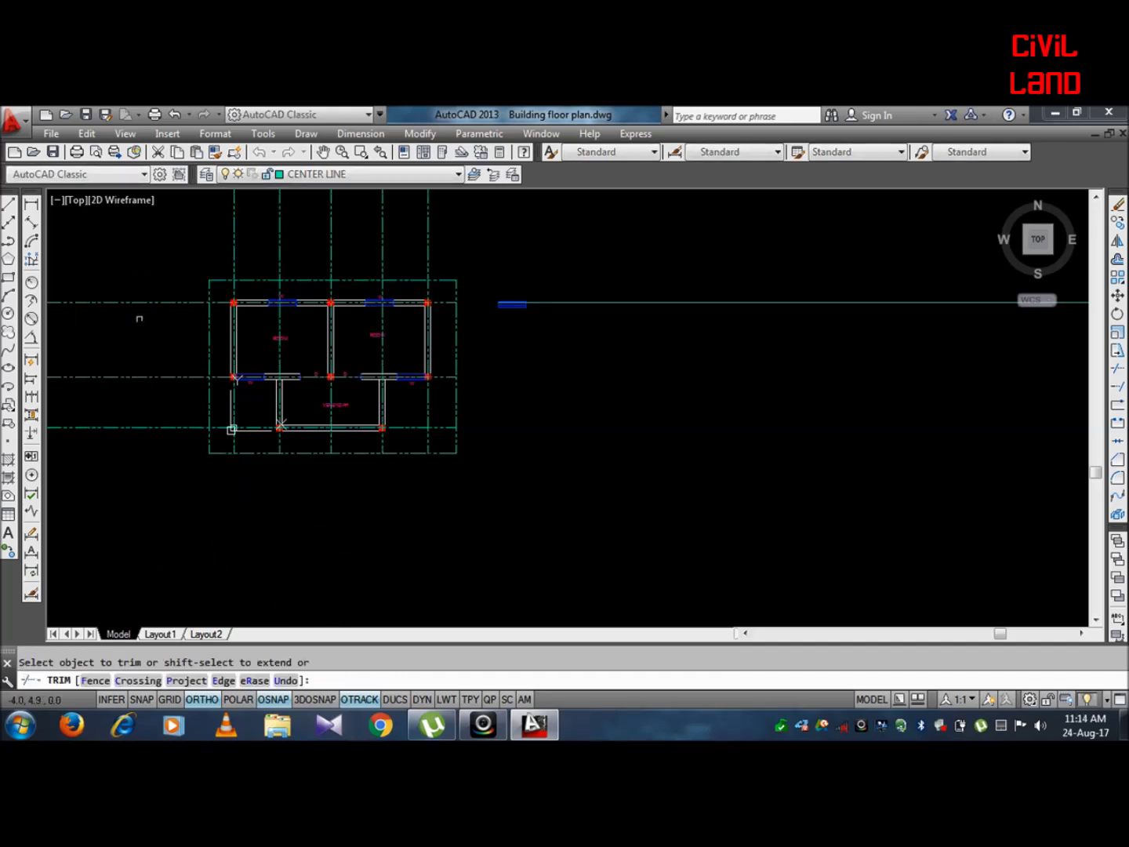
click(152, 269)
click(115, 494)
click(517, 213)
click(210, 261)
key(Escape)
click(691, 261)
click(576, 430)
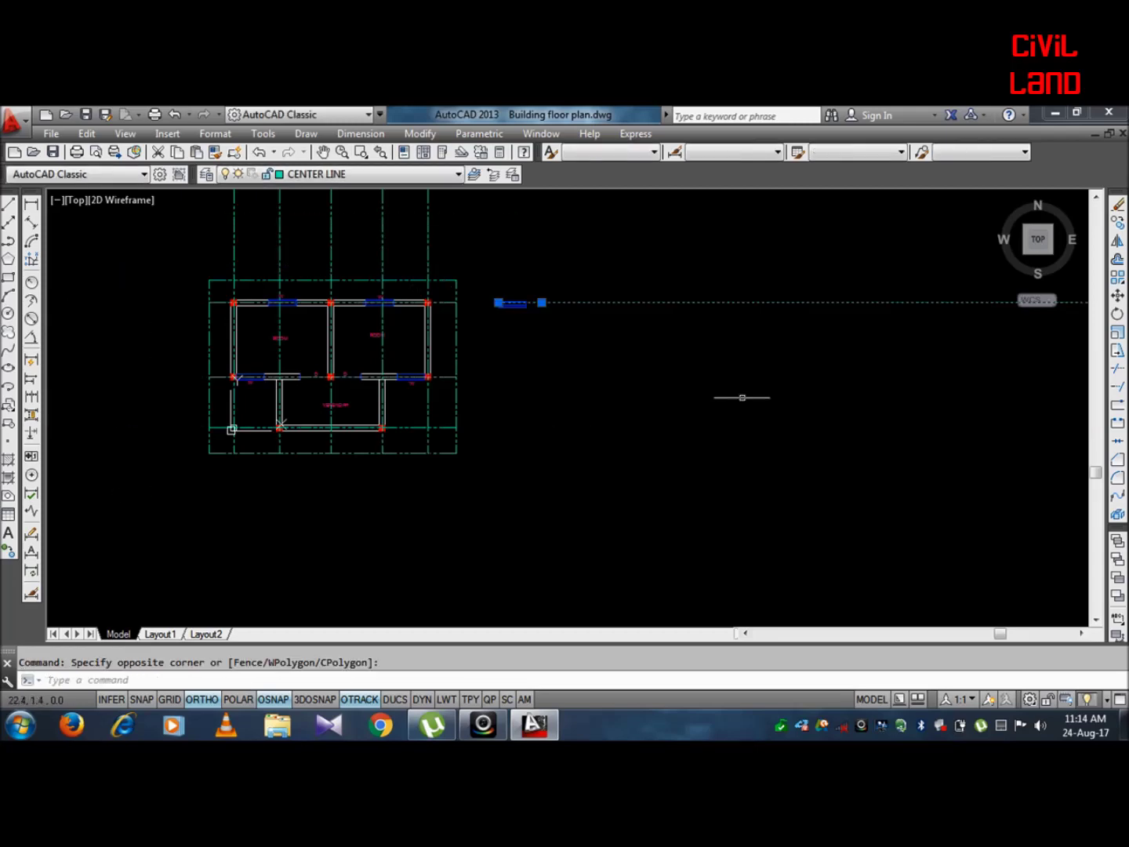
key(Delete)
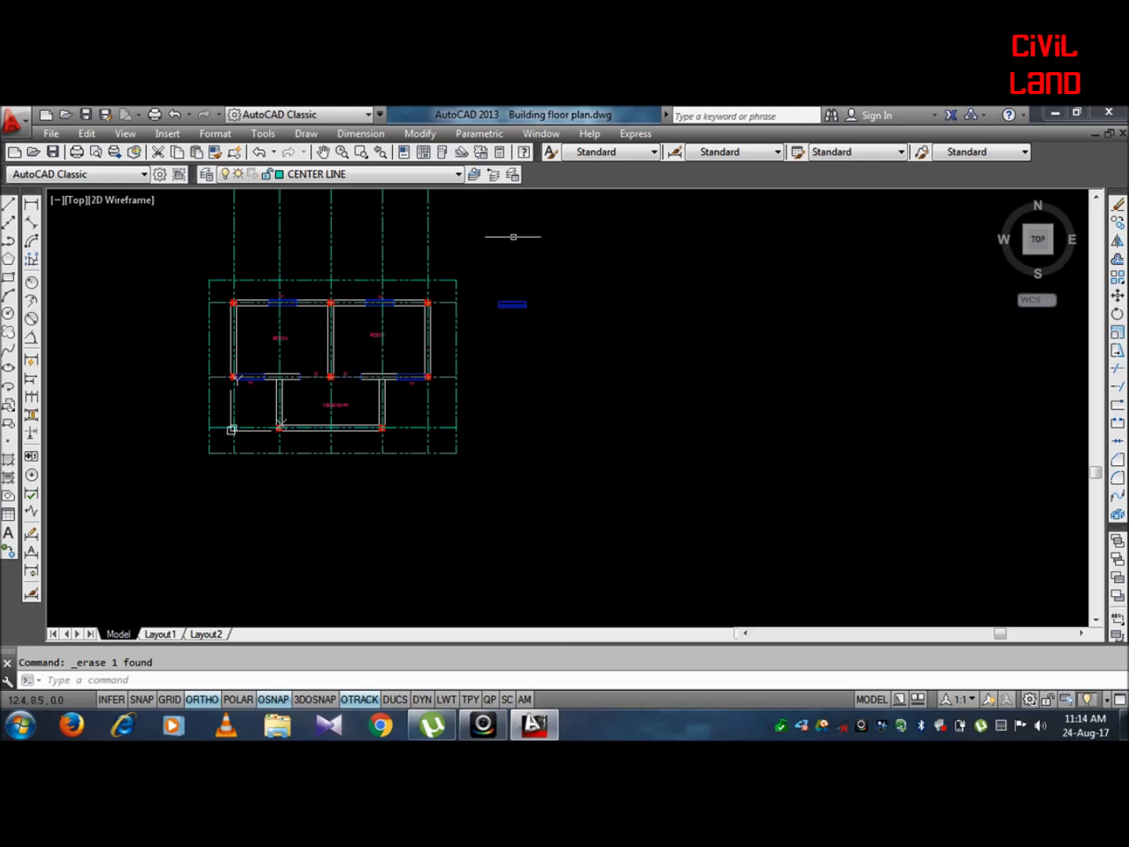
Step: Trim the vertical centre lines above the plan and delete the outer dashed rectangle
text(tr)
key(Return)
key(Return)
click(490, 200)
click(206, 261)
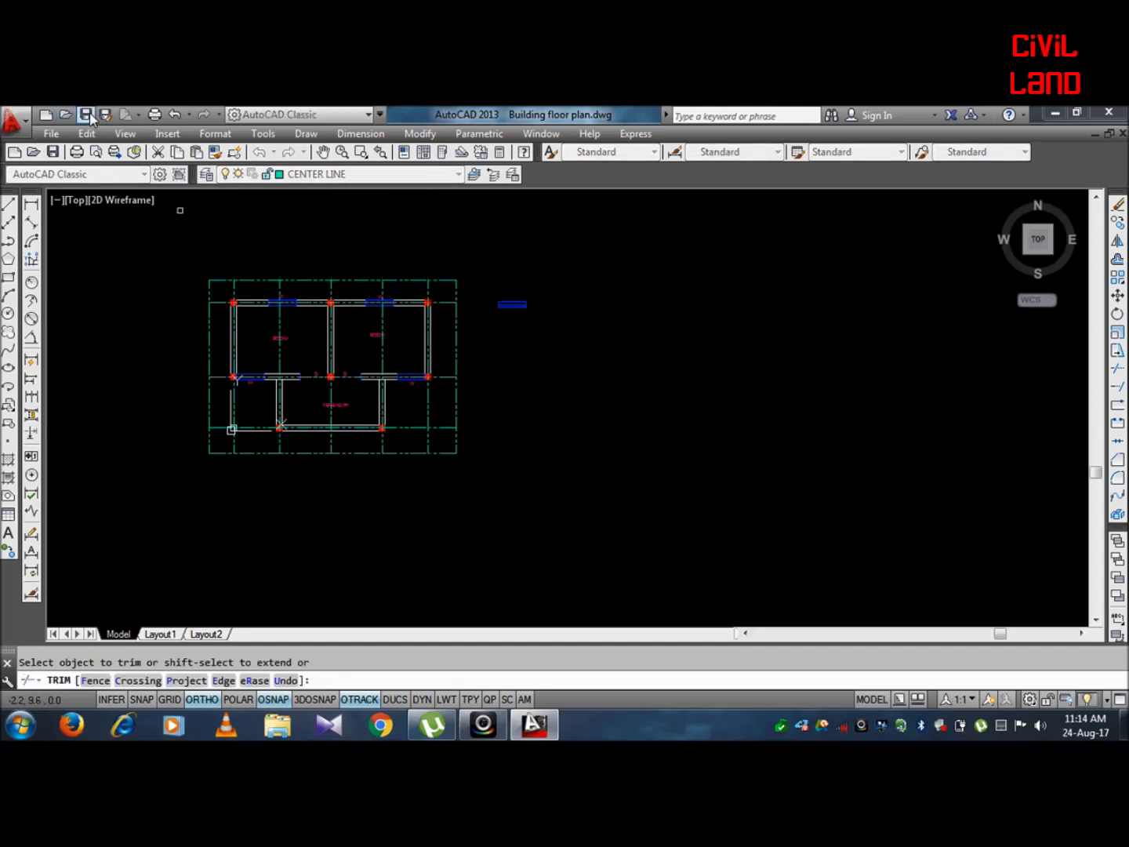
key(Escape)
click(315, 280)
key(Delete)
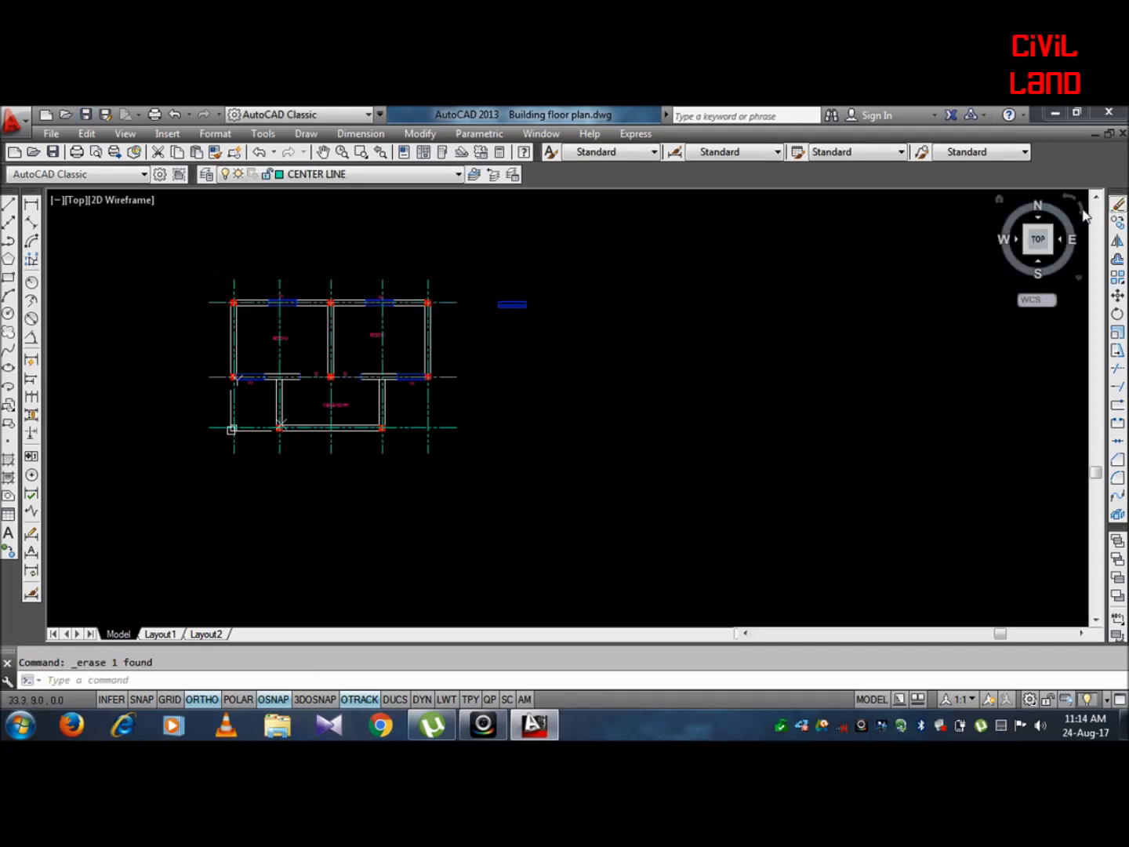
Step: Erase the stray blue window line to the right of the plan
scroll(255, 326, up, 2)
click(737, 255)
click(601, 380)
key(Delete)
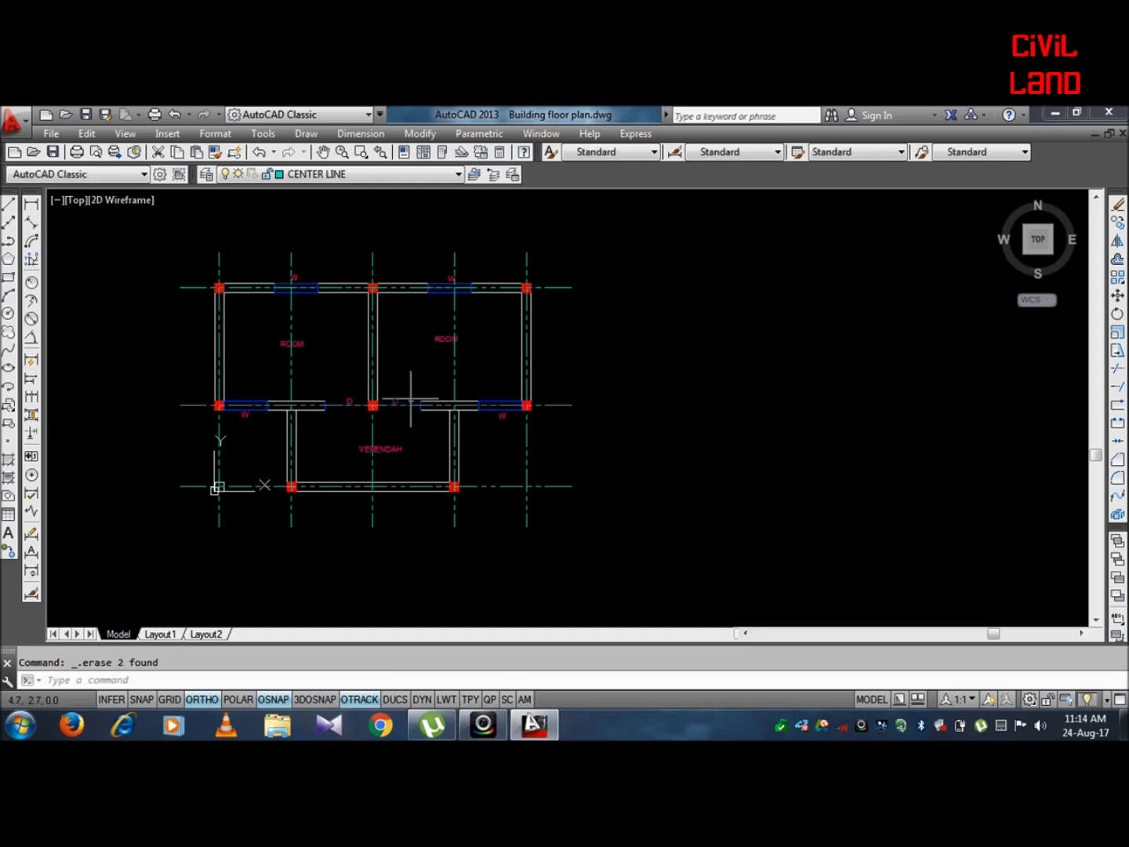
scroll(282, 378, up, 2)
scroll(252, 387, down, 2)
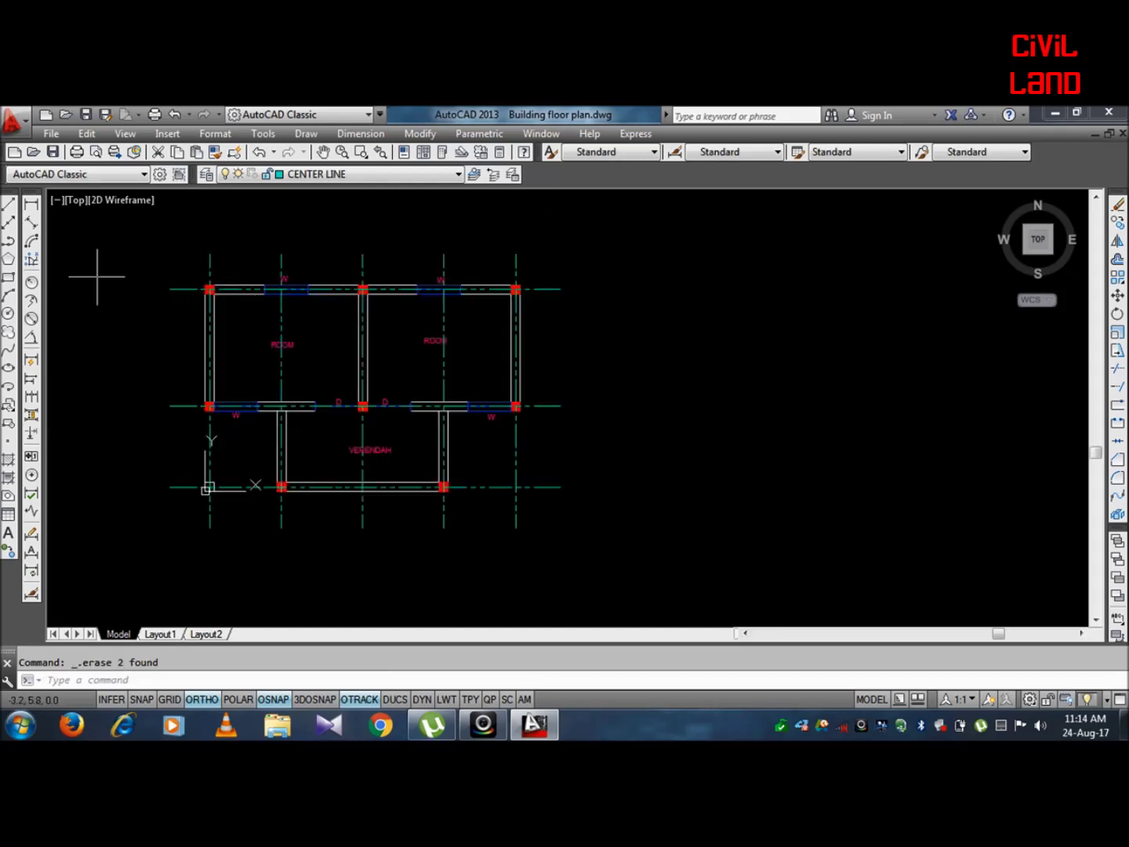
Step: On the TEXT layer, draw a small circle and move it up above the left vertical grid line
click(338, 175)
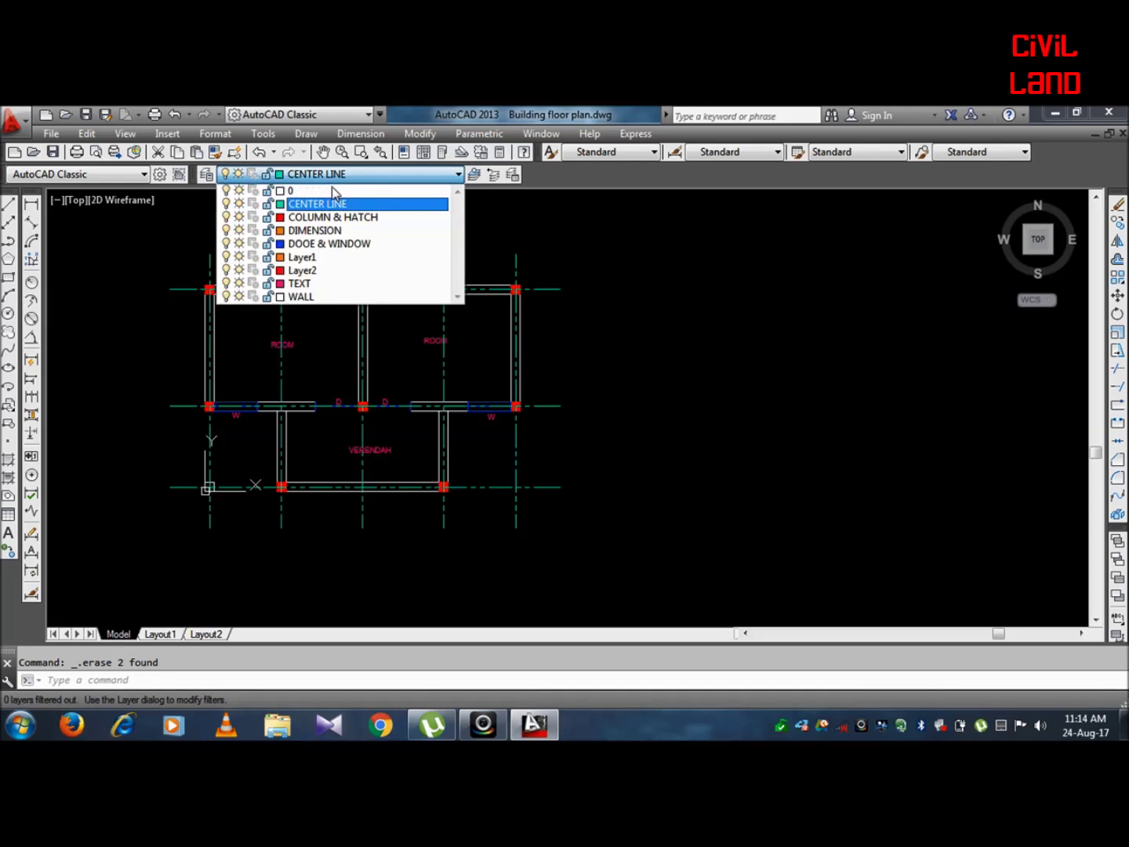
click(310, 284)
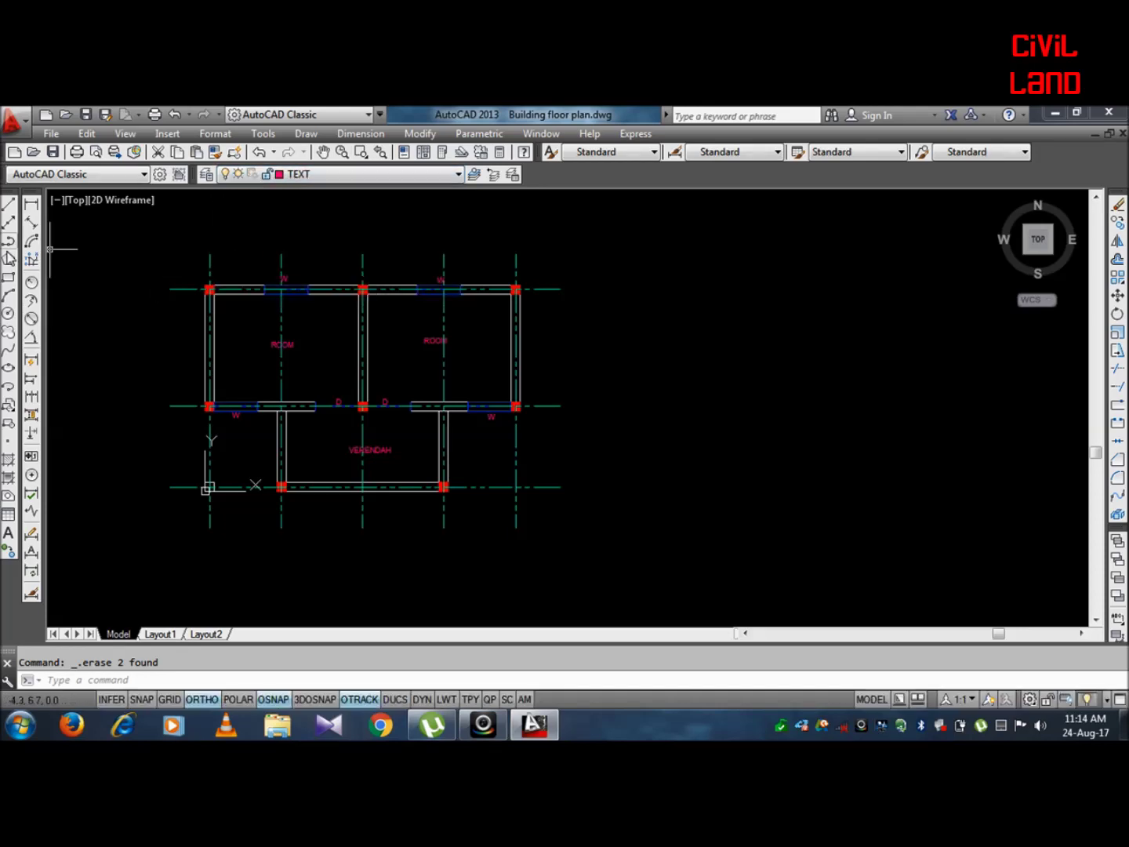
click(8, 313)
scroll(225, 225, up, 2)
click(200, 272)
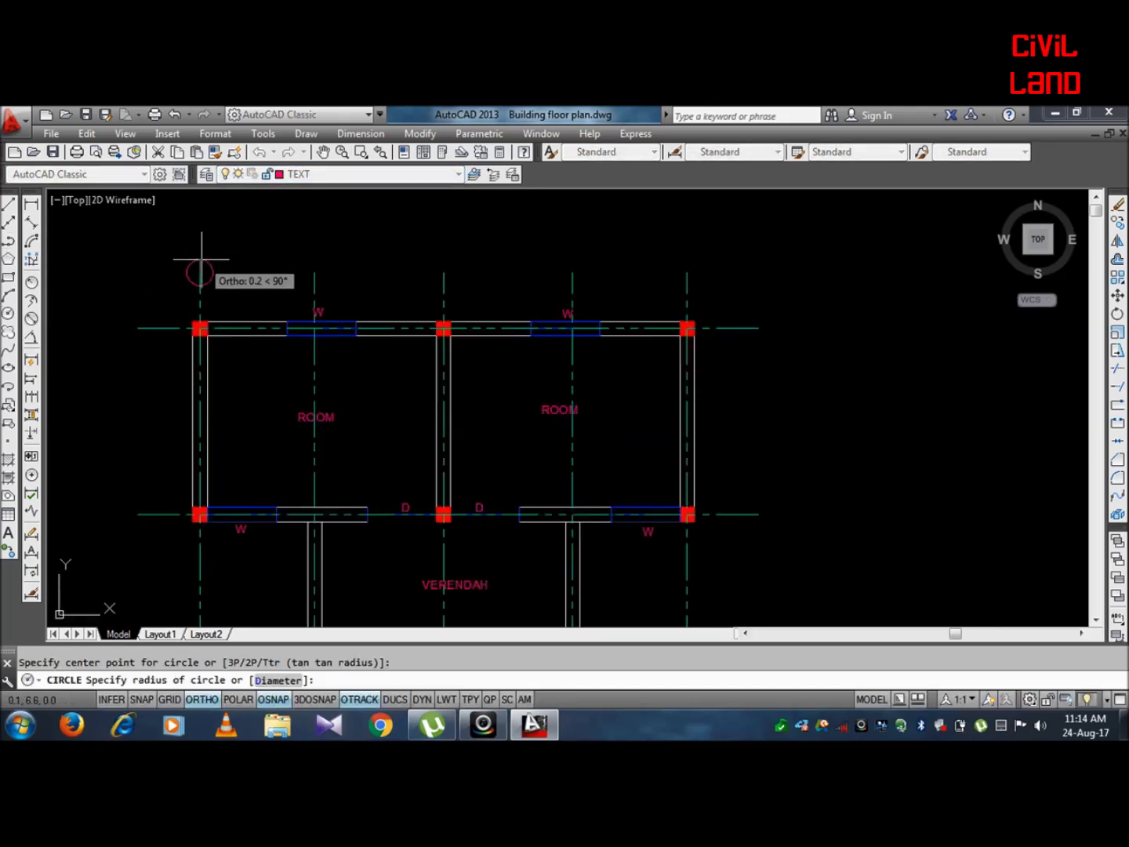
click(201, 259)
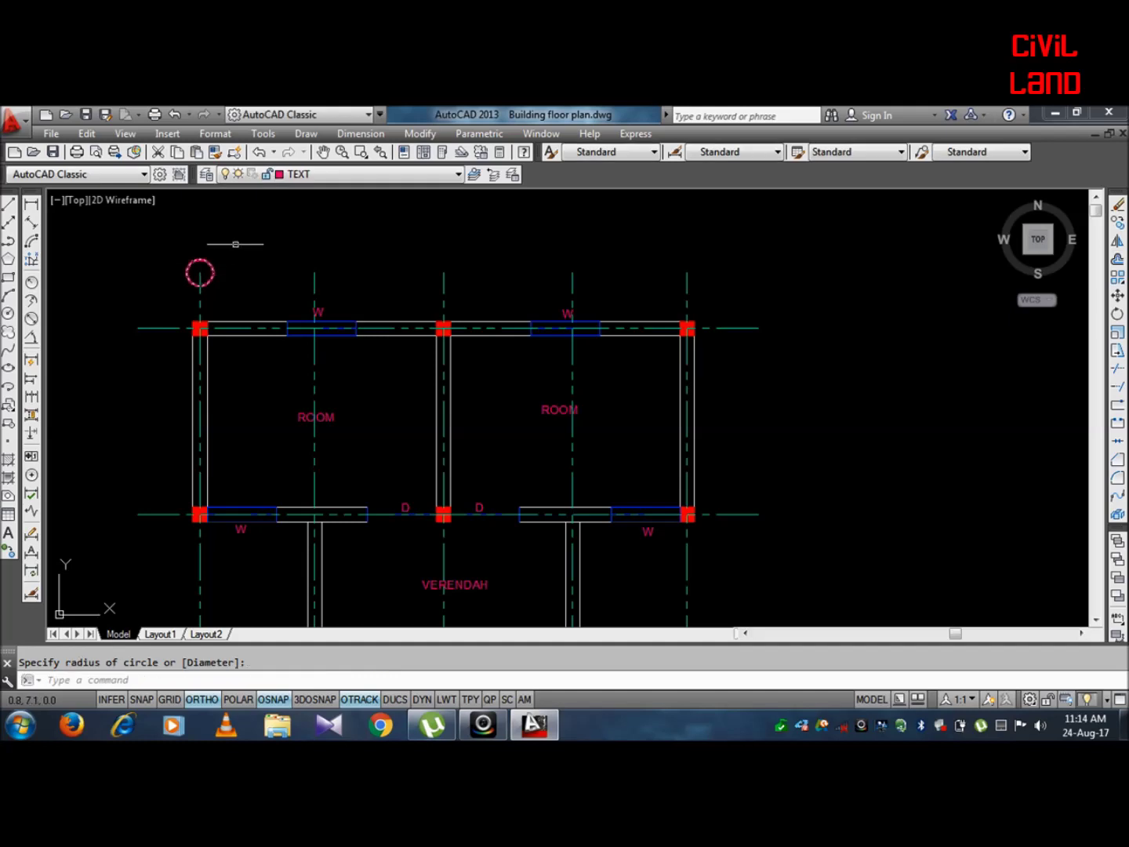
click(188, 262)
click(1115, 303)
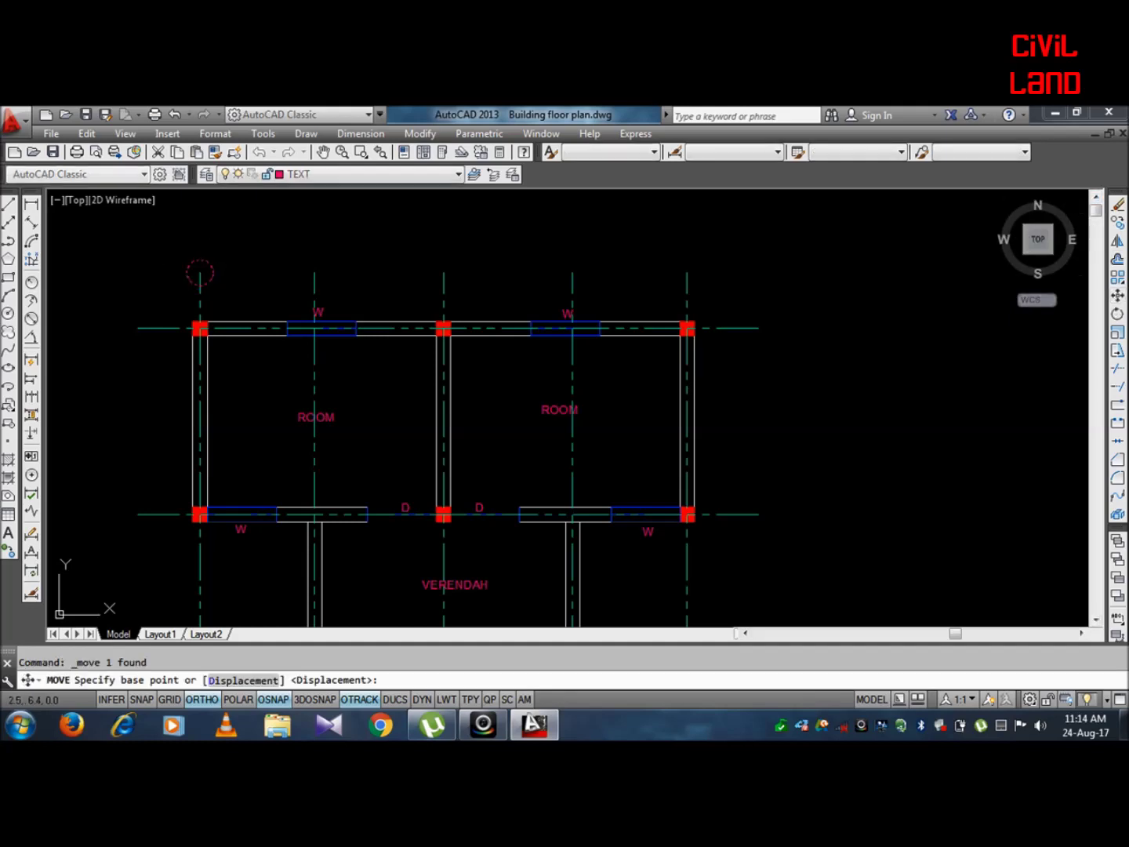
scroll(159, 264, up, 4)
click(263, 317)
click(263, 284)
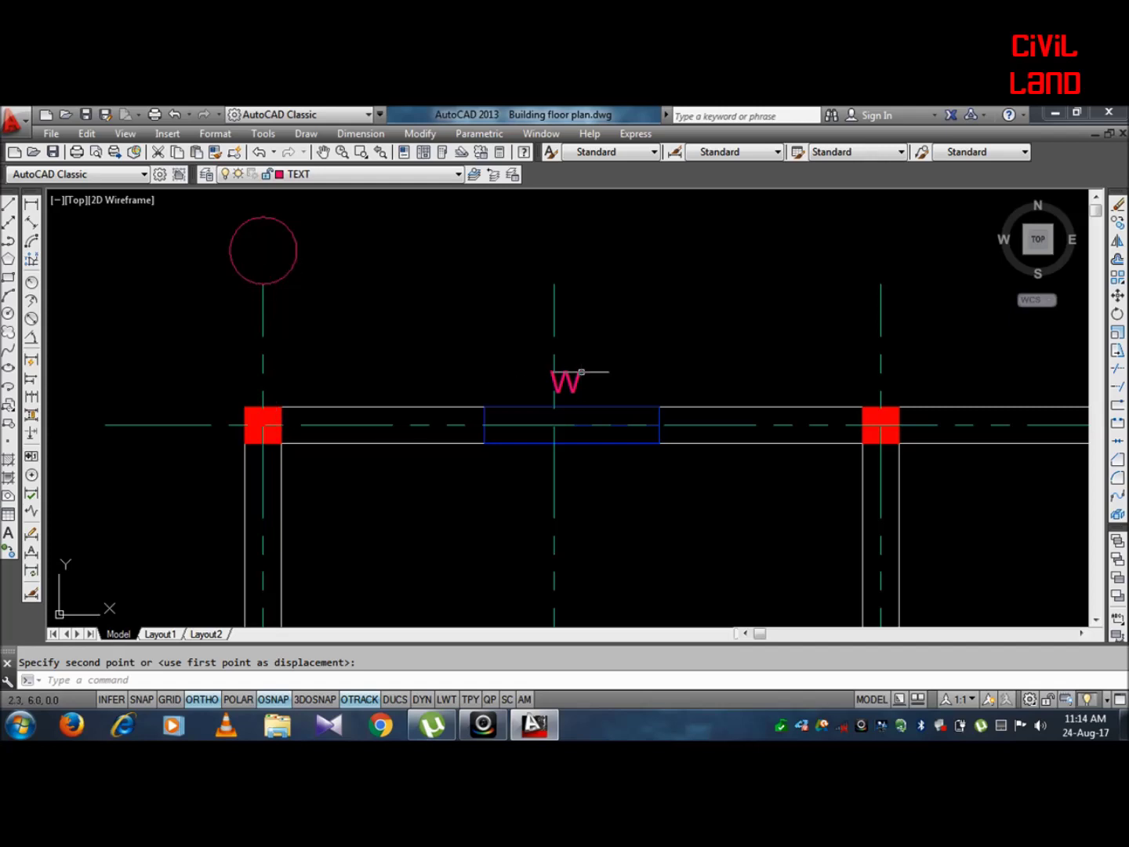
Step: Copy the W window label into the circle and centre it there
click(565, 382)
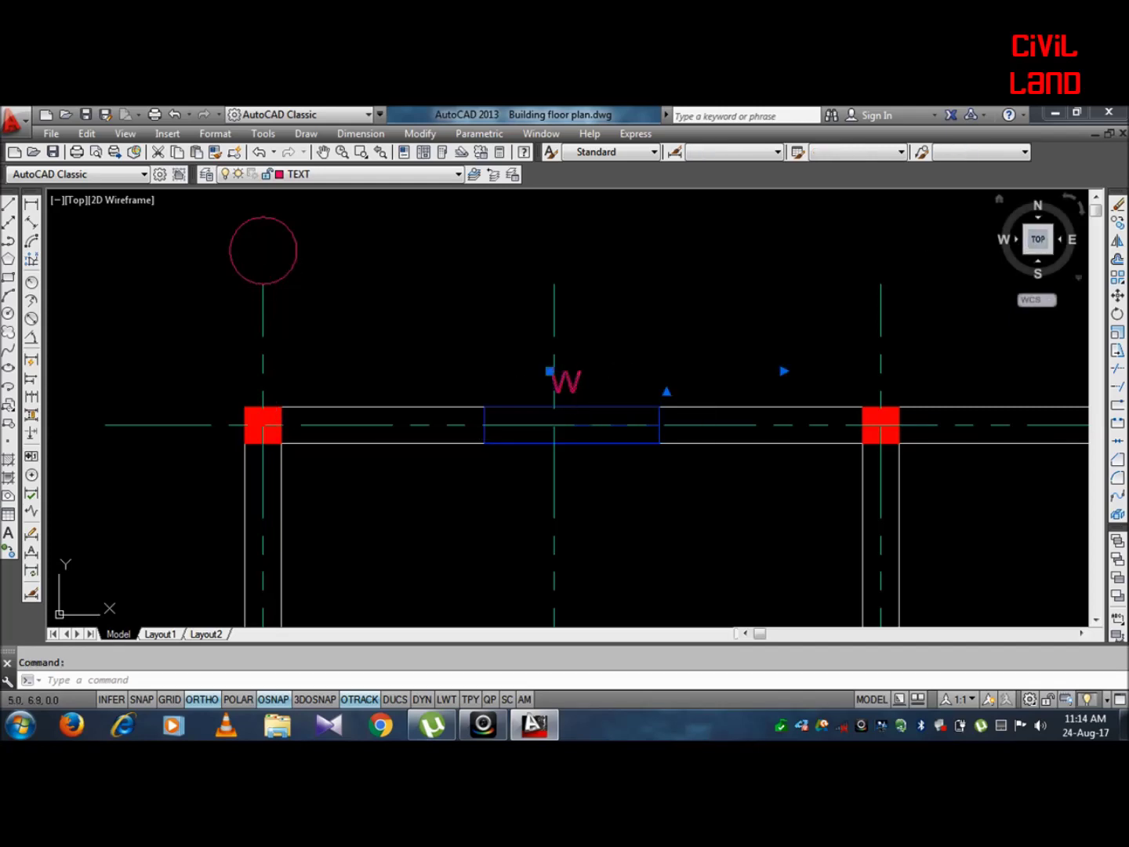
click(1118, 223)
click(549, 370)
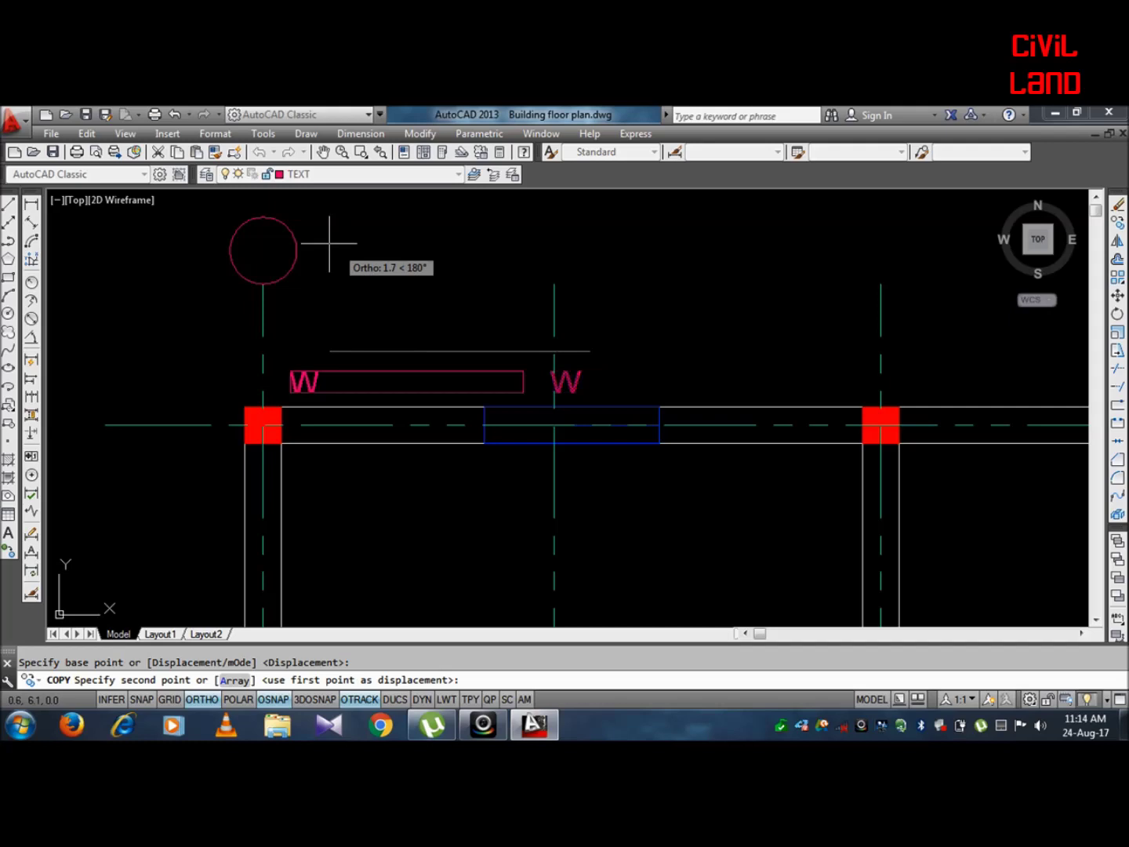
key(F8)
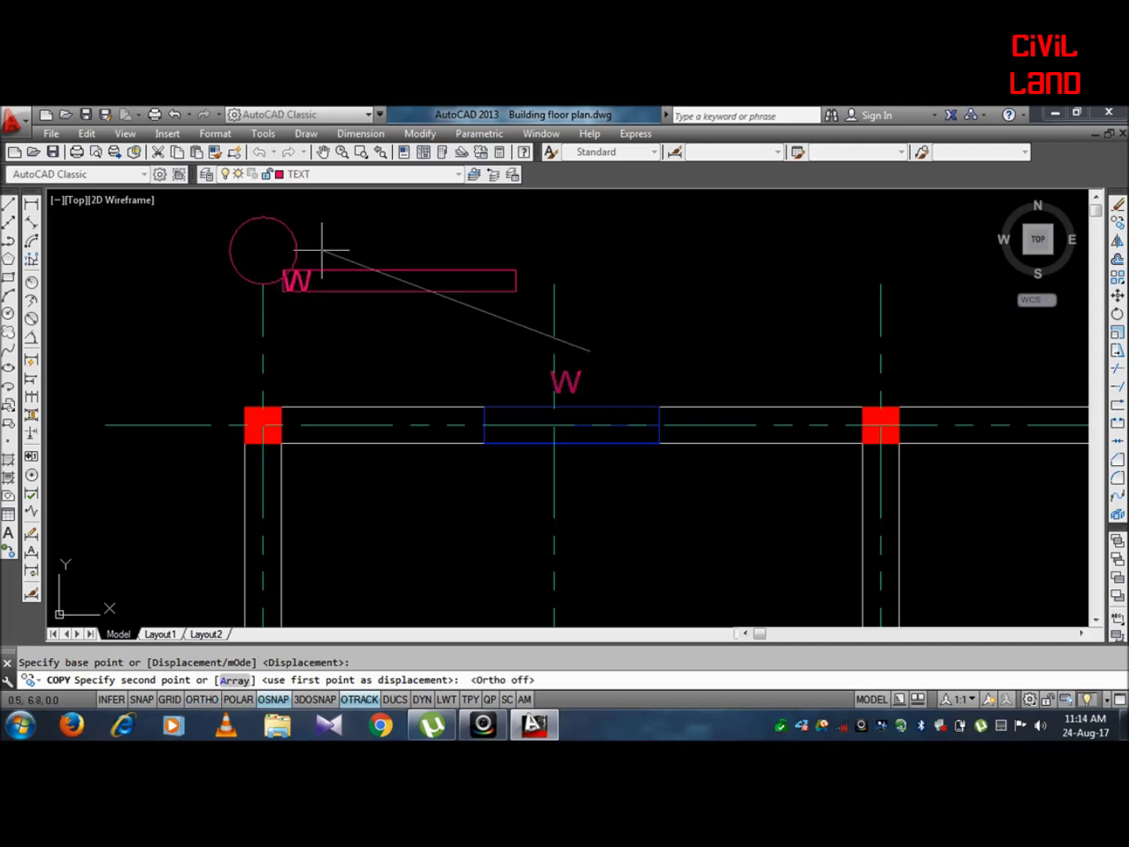
click(289, 220)
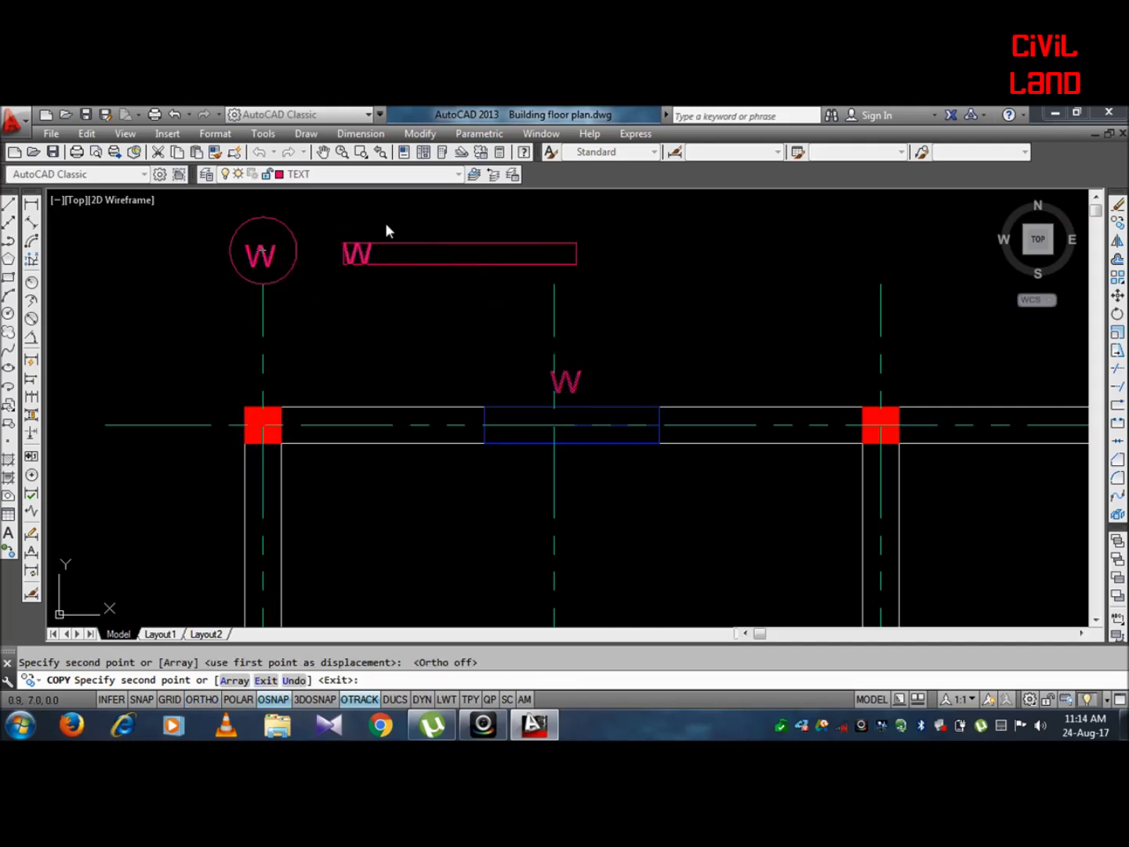
key(Return)
scroll(286, 259, up, 2)
key(Escape)
click(257, 251)
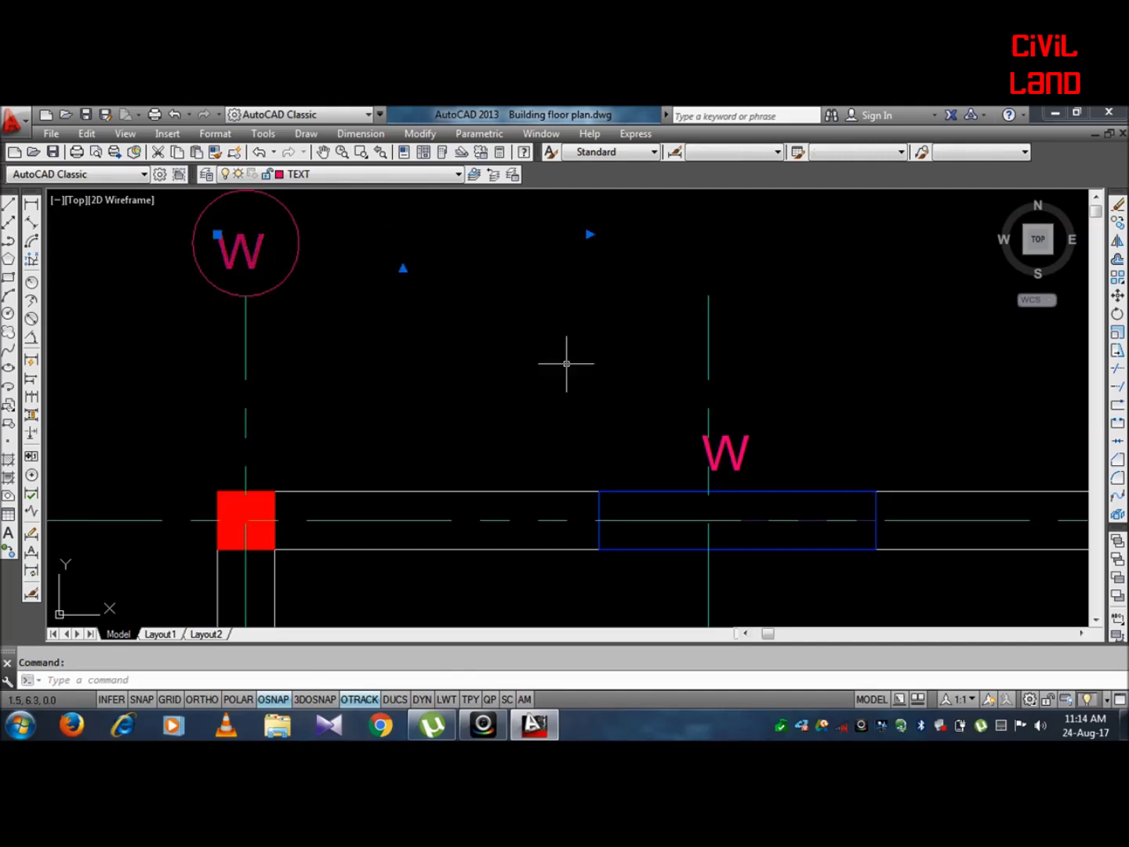
text(M)
key(Return)
click(373, 295)
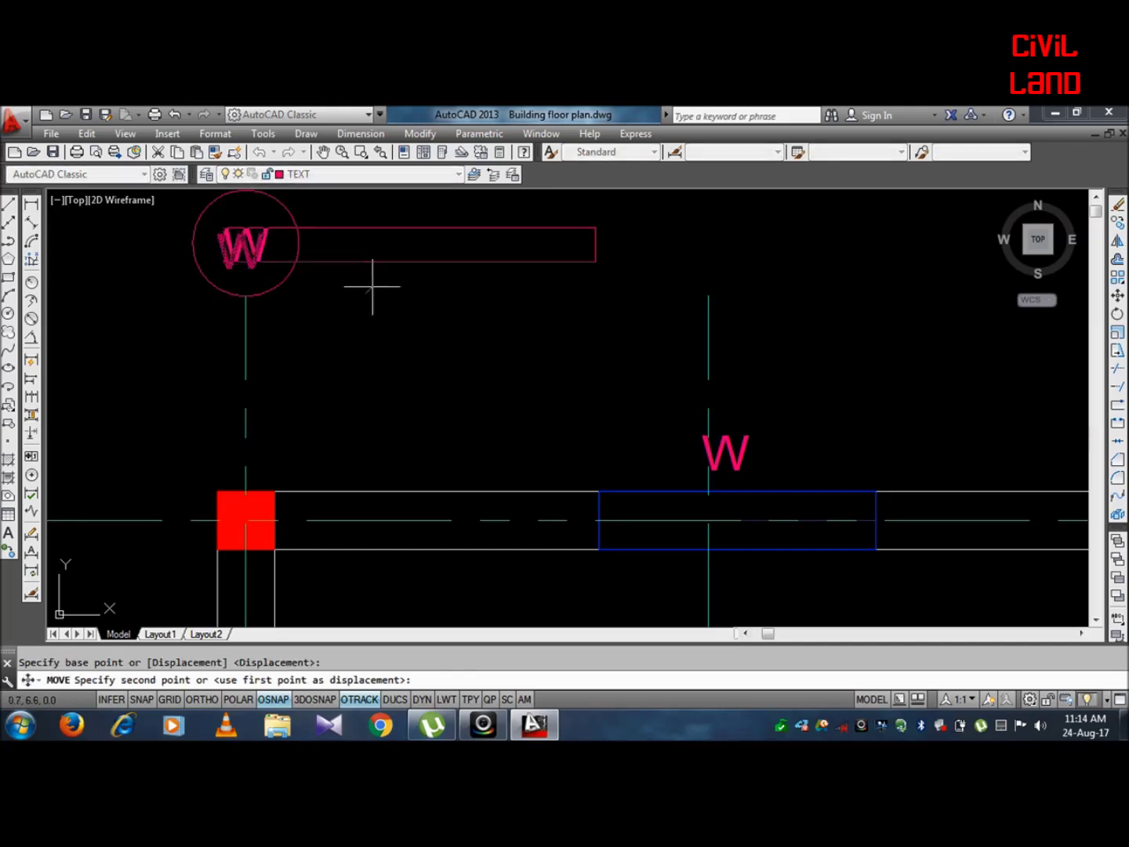
click(283, 275)
Step: Edit the bubble's text from W to 1
double_click(260, 262)
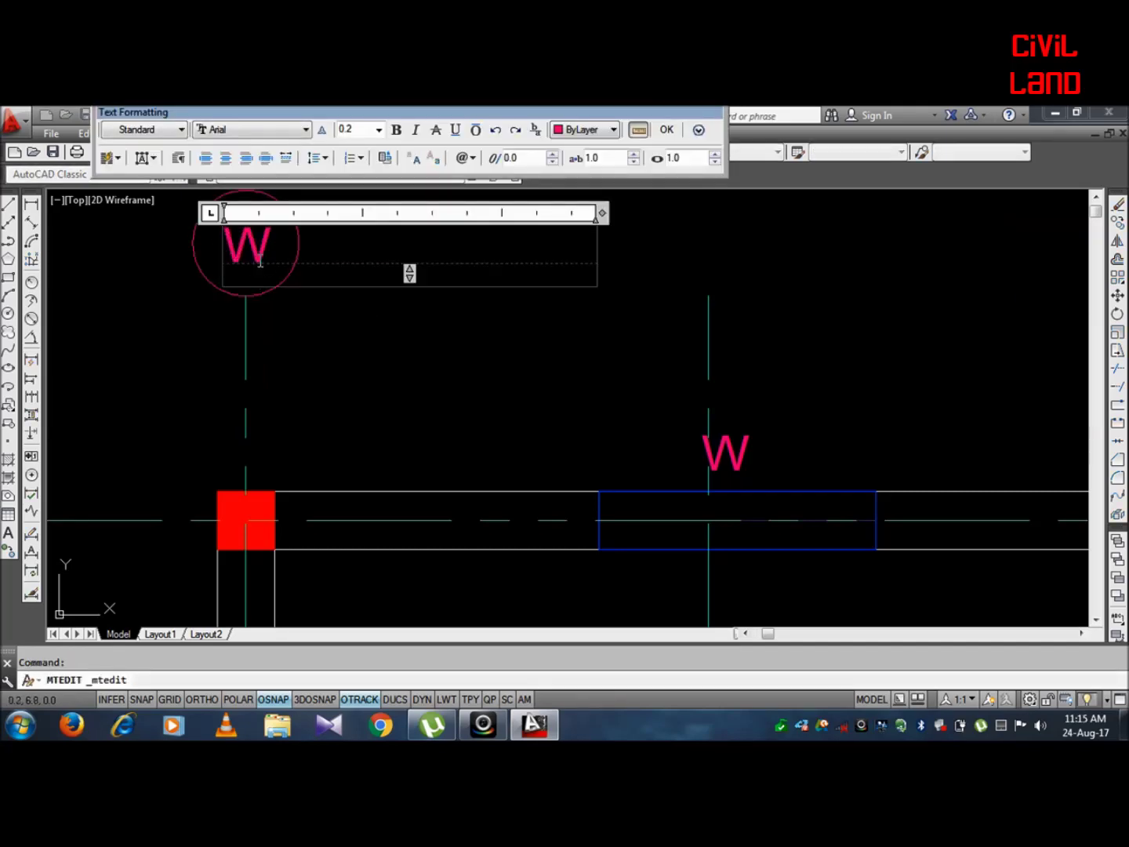
key(BackSpace)
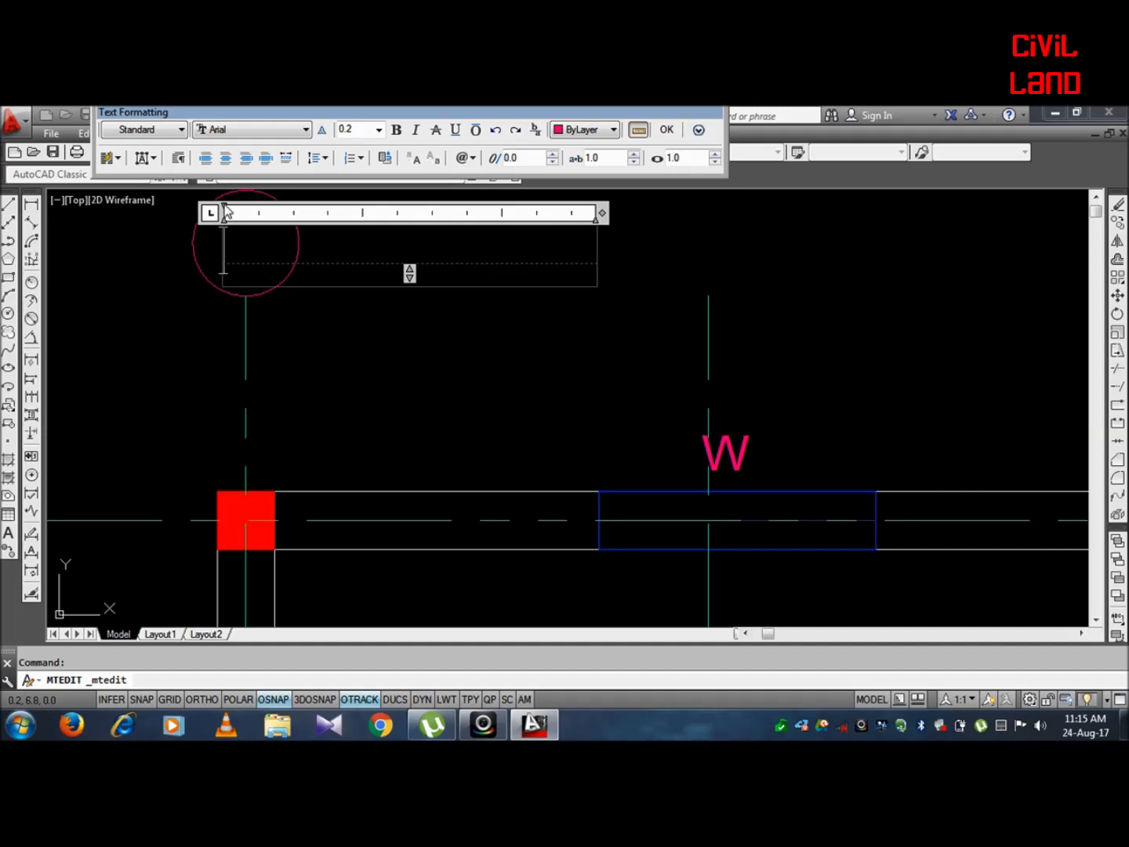
text(1)
click(518, 312)
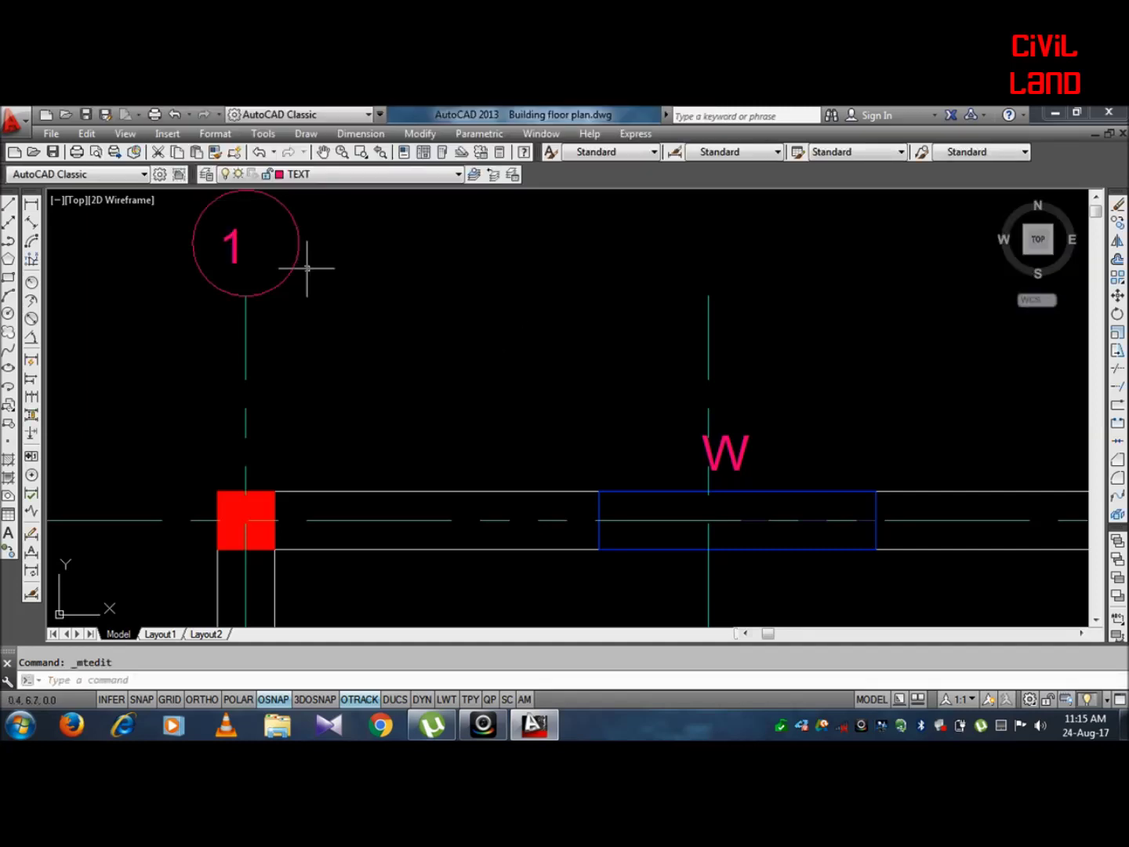
click(235, 247)
text(m)
key(Return)
Step: Settle the 1 text inside the circle and select the circle with its number
click(446, 312)
scroll(314, 286, down, 3)
click(315, 286)
click(338, 244)
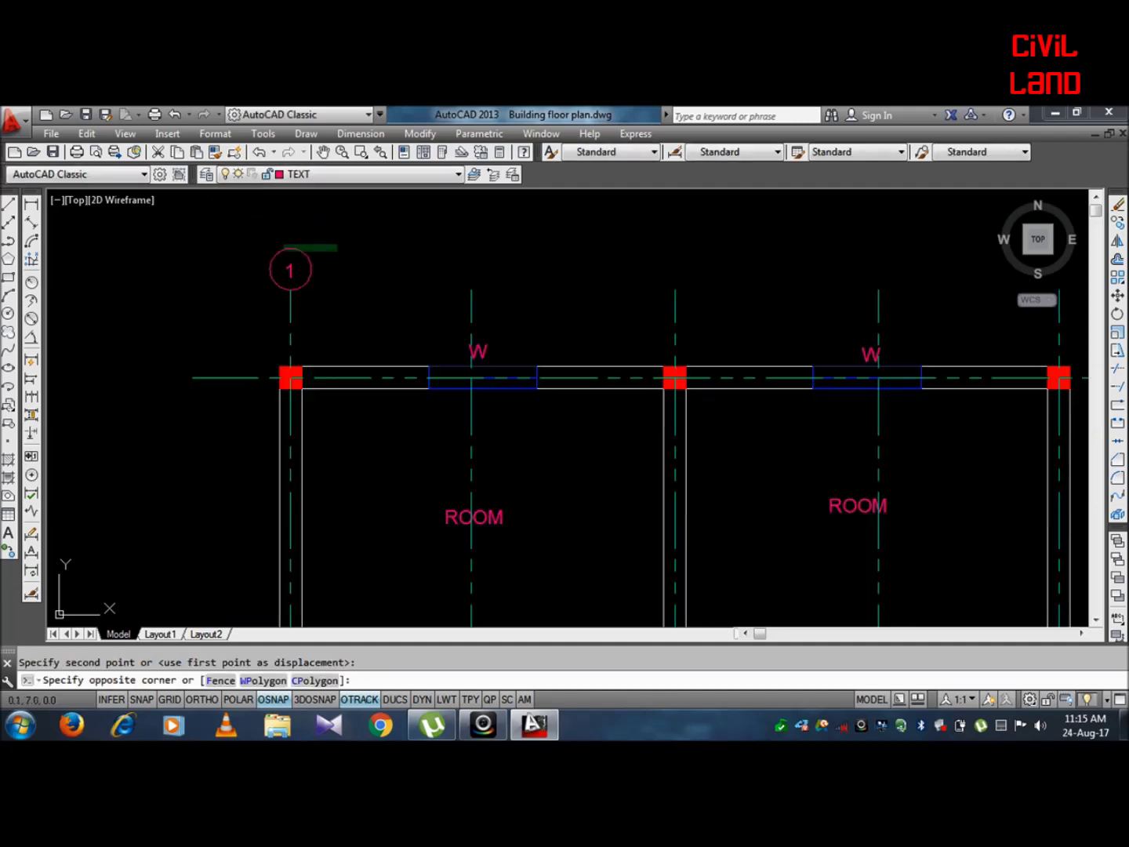
click(255, 273)
Step: Copy the bubble onto the tops of the other four vertical grid lines
click(1120, 224)
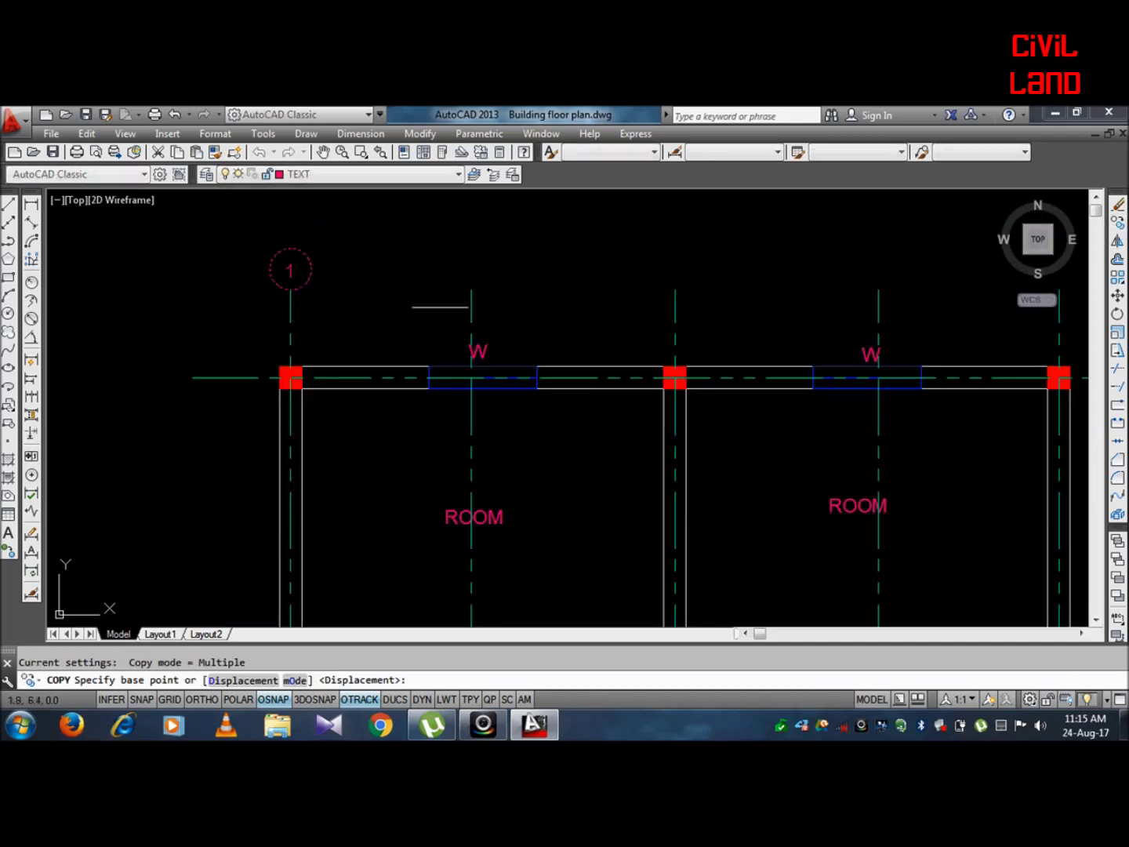
click(290, 290)
click(471, 290)
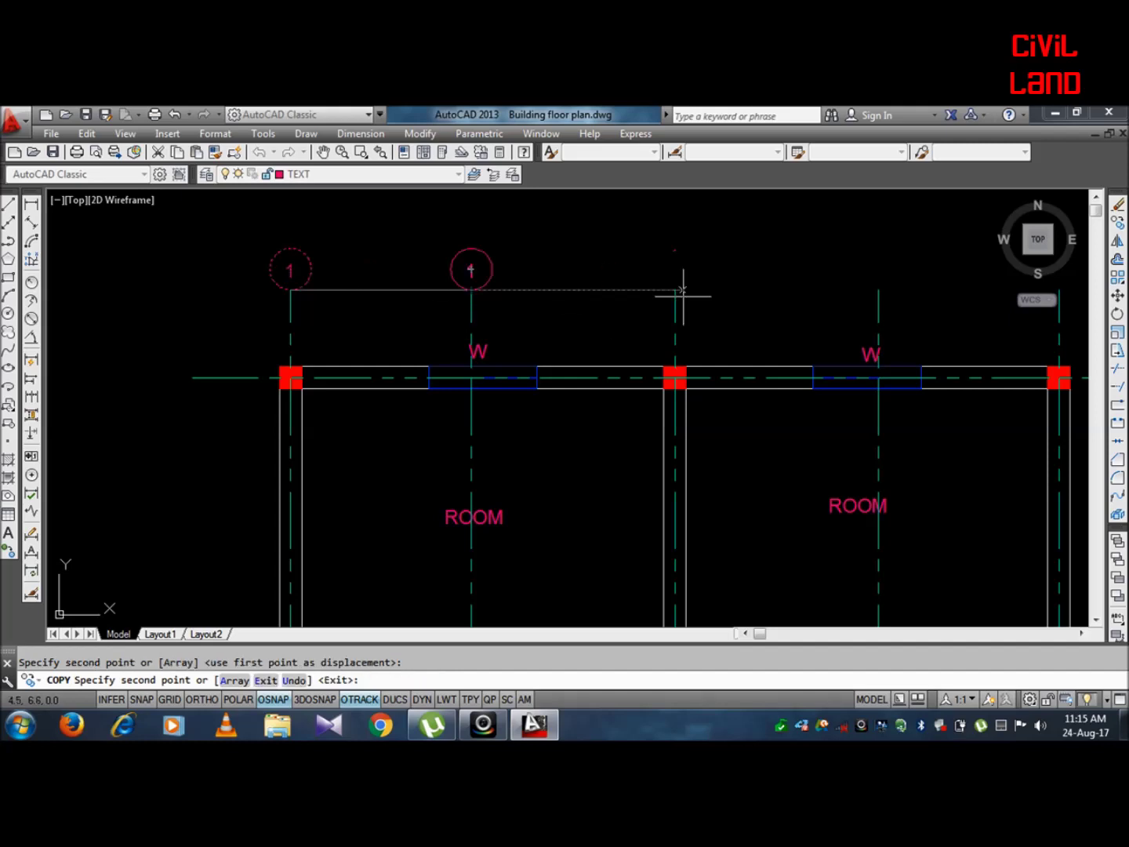
click(674, 290)
click(878, 290)
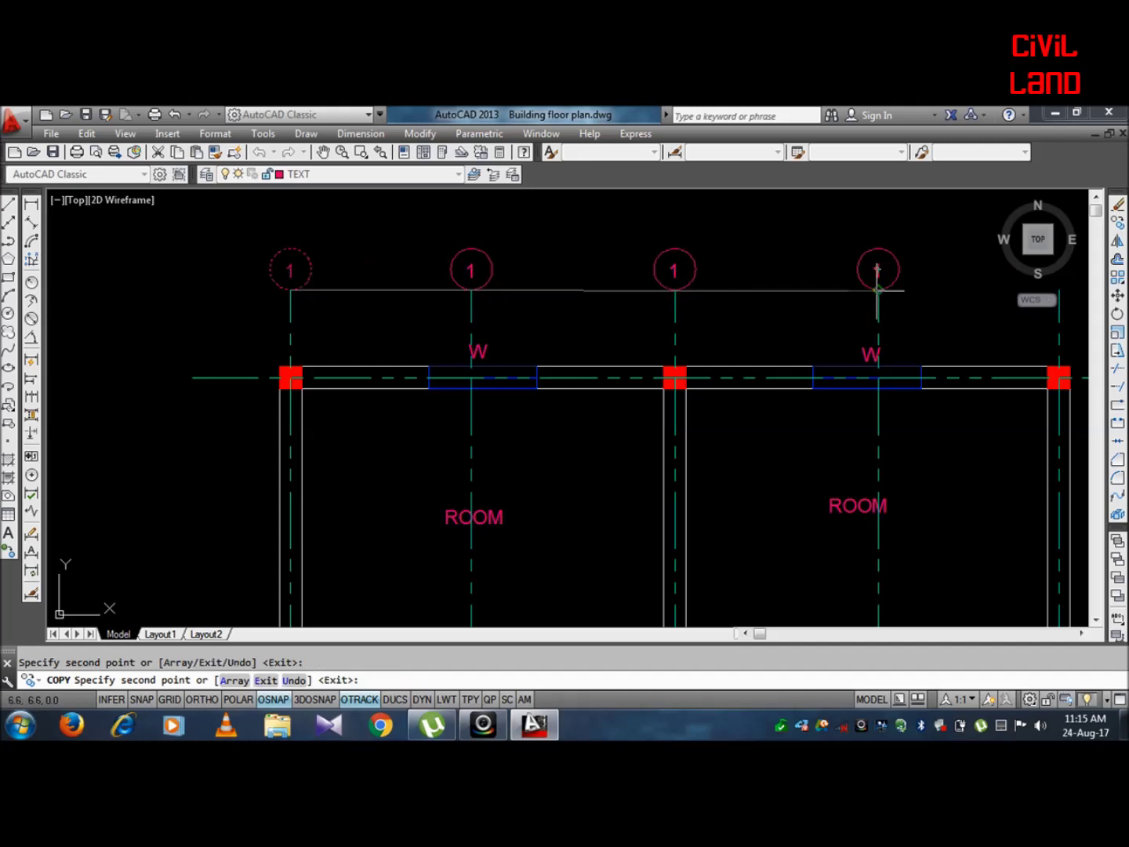
scroll(502, 270, down, 2)
scroll(901, 266, up, 2)
click(672, 291)
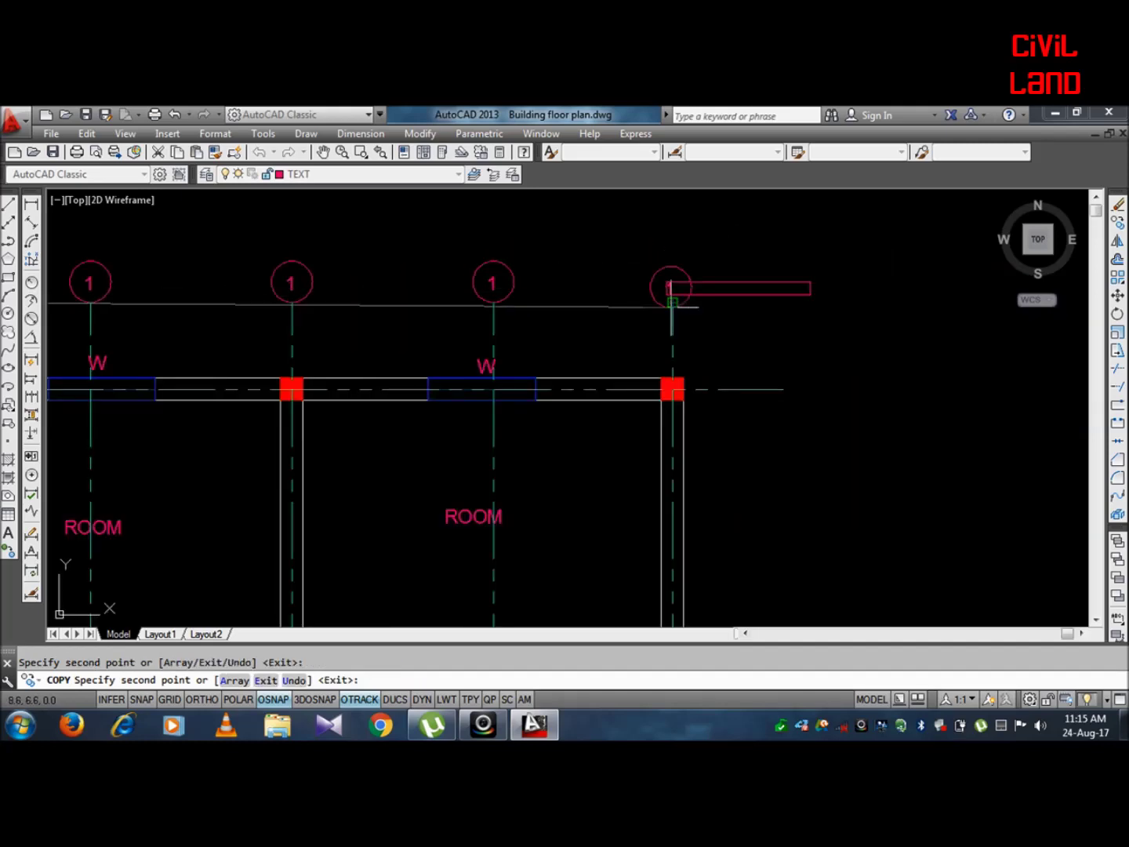
right_click(827, 282)
click(847, 290)
scroll(722, 285, down, 3)
scroll(496, 282, up, 2)
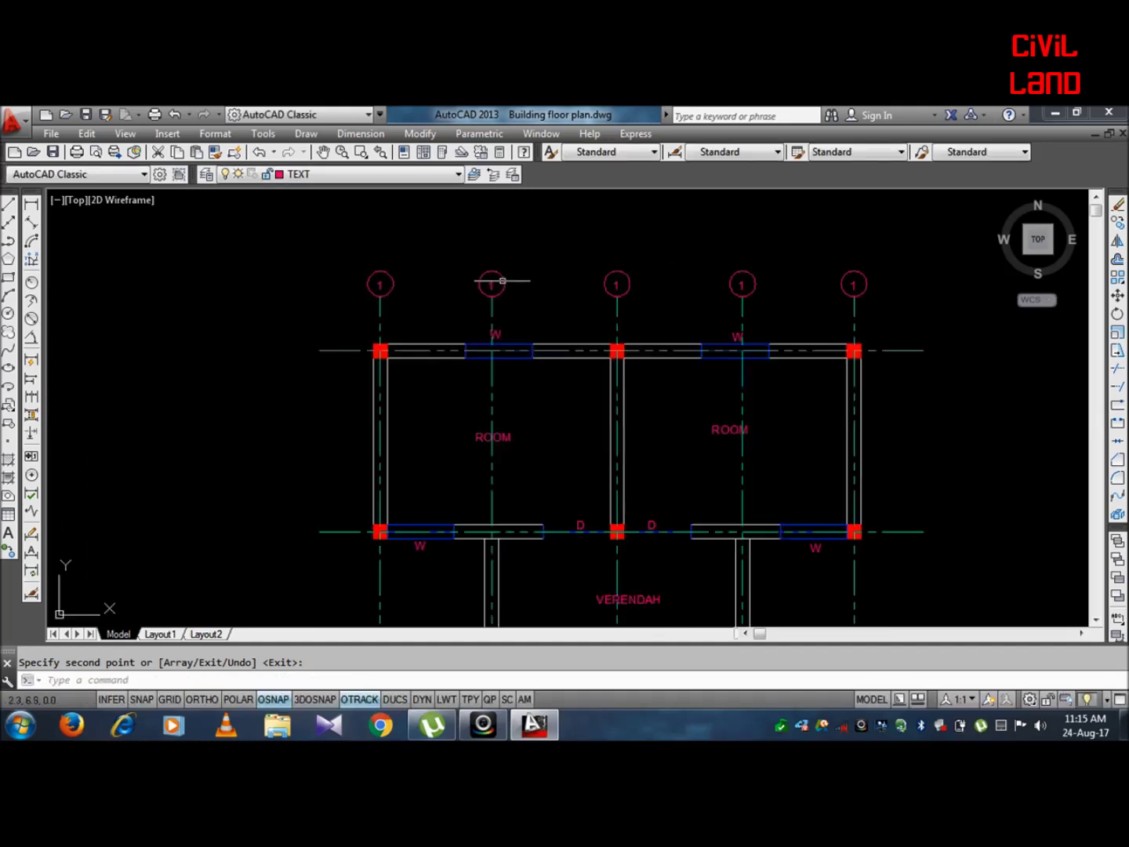
scroll(479, 283, up, 1)
Step: Renumber the second, third and fourth bubbles to 2, 3 and 4
double_click(482, 289)
text(2)
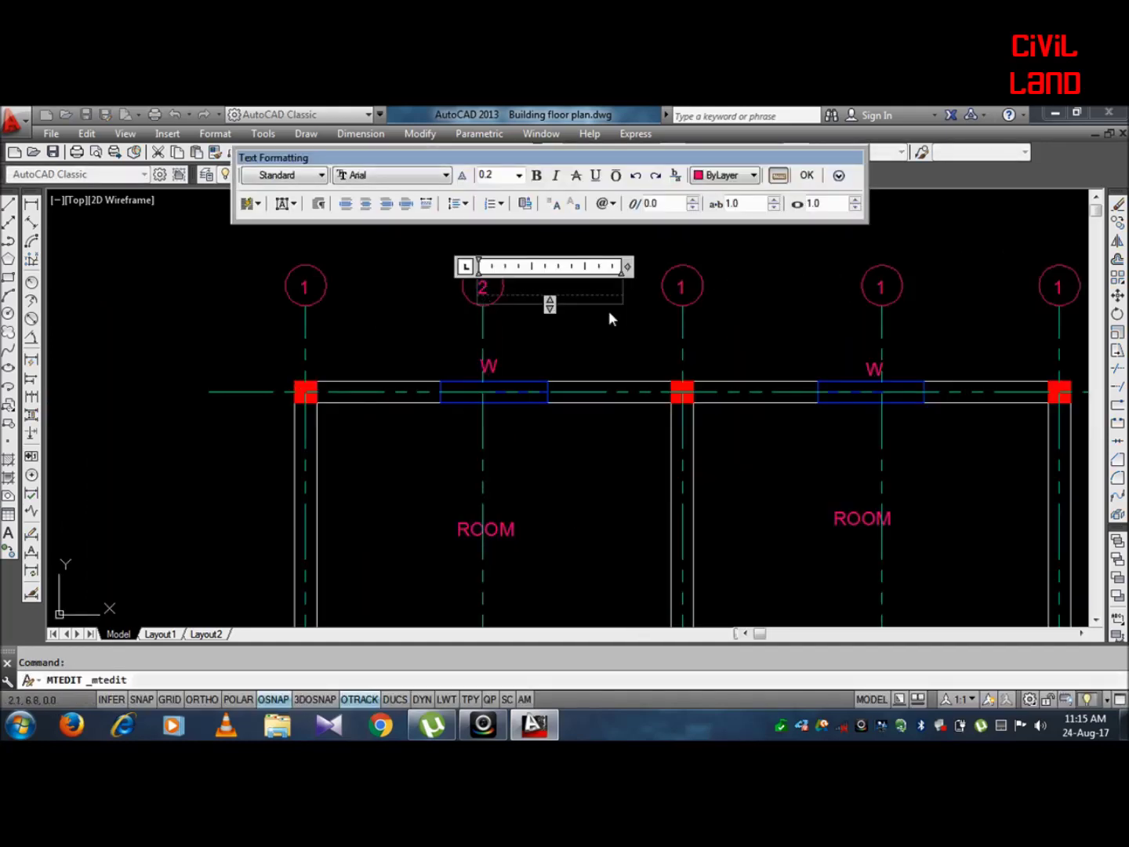
click(807, 175)
double_click(681, 287)
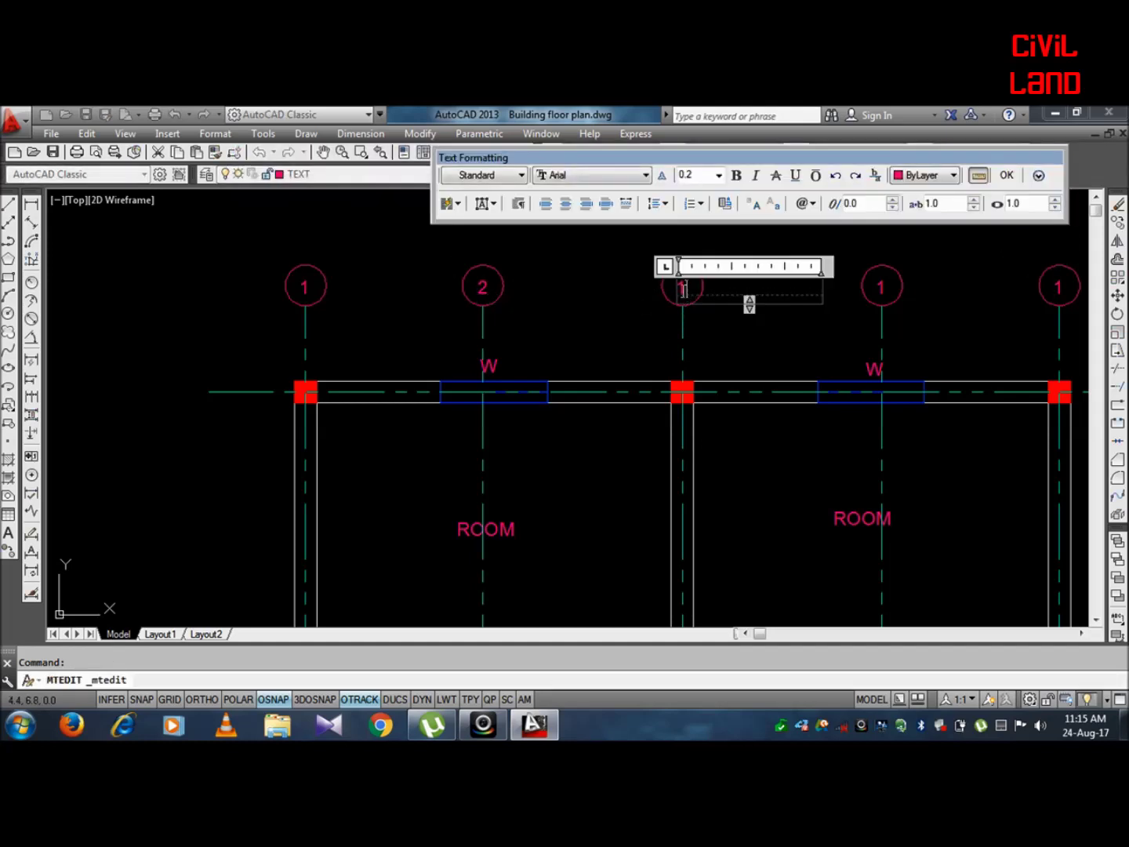
text(3)
click(1006, 176)
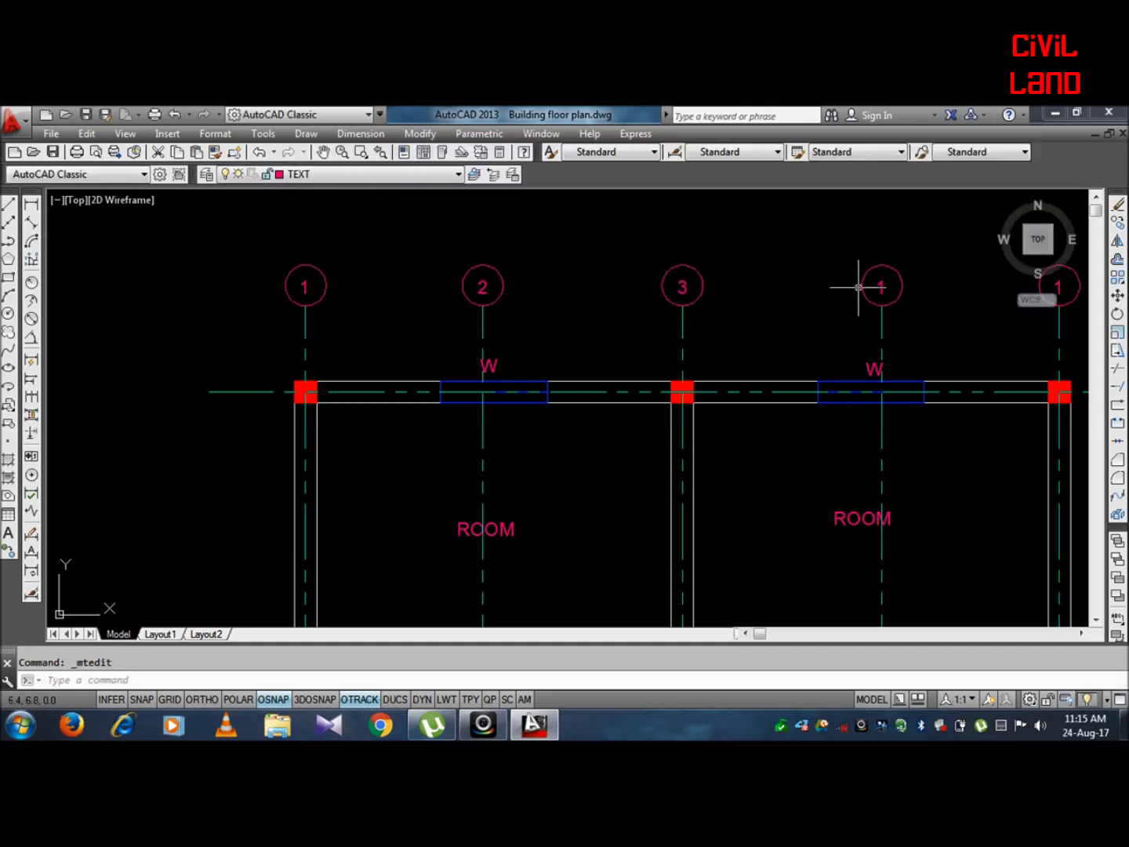
double_click(882, 283)
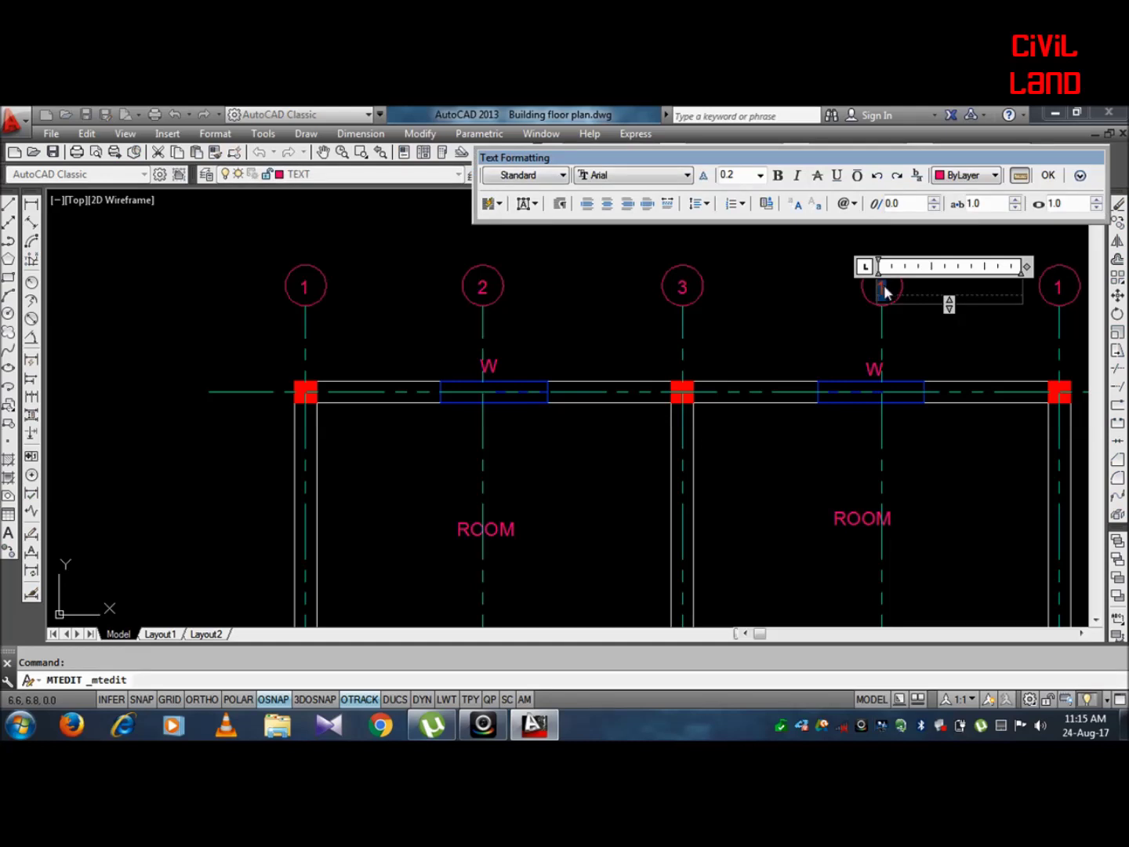
text(4)
click(947, 303)
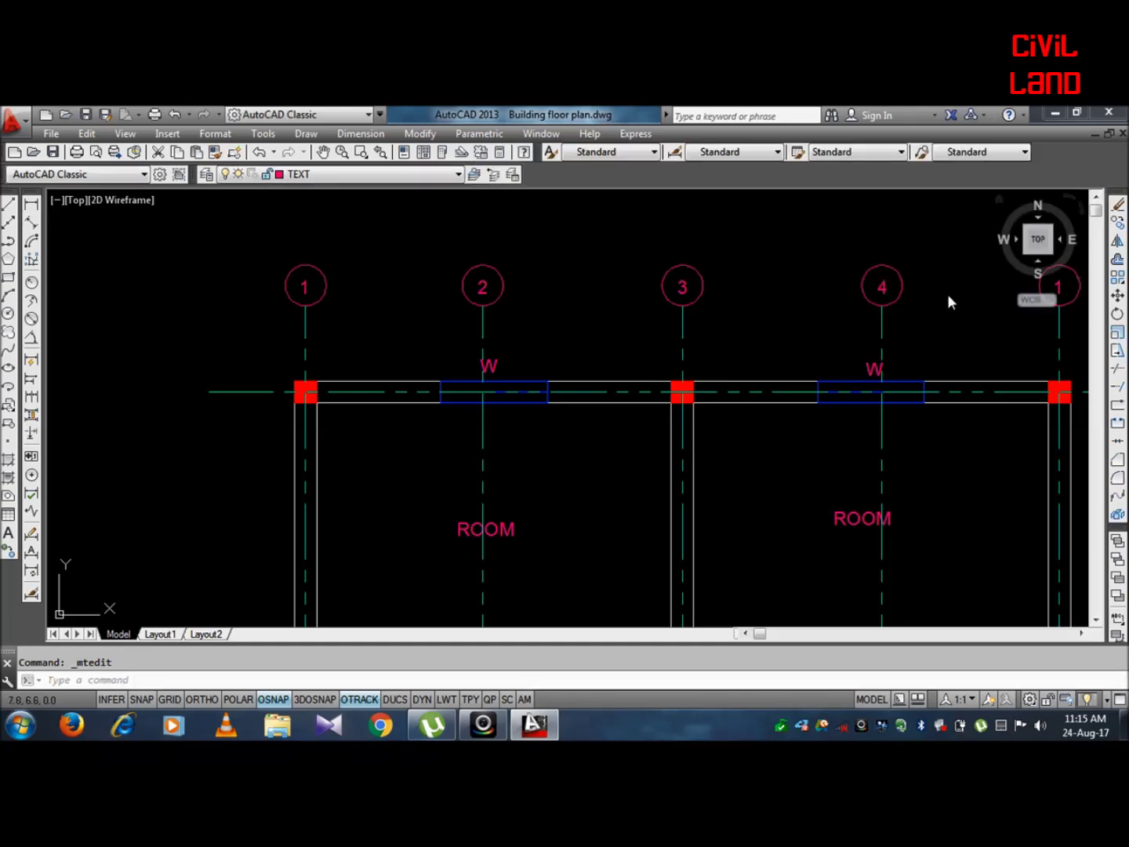
Step: Renumber the last bubble to 5 and select all five grid bubbles
scroll(790, 337, down, 4)
scroll(904, 308, up, 4)
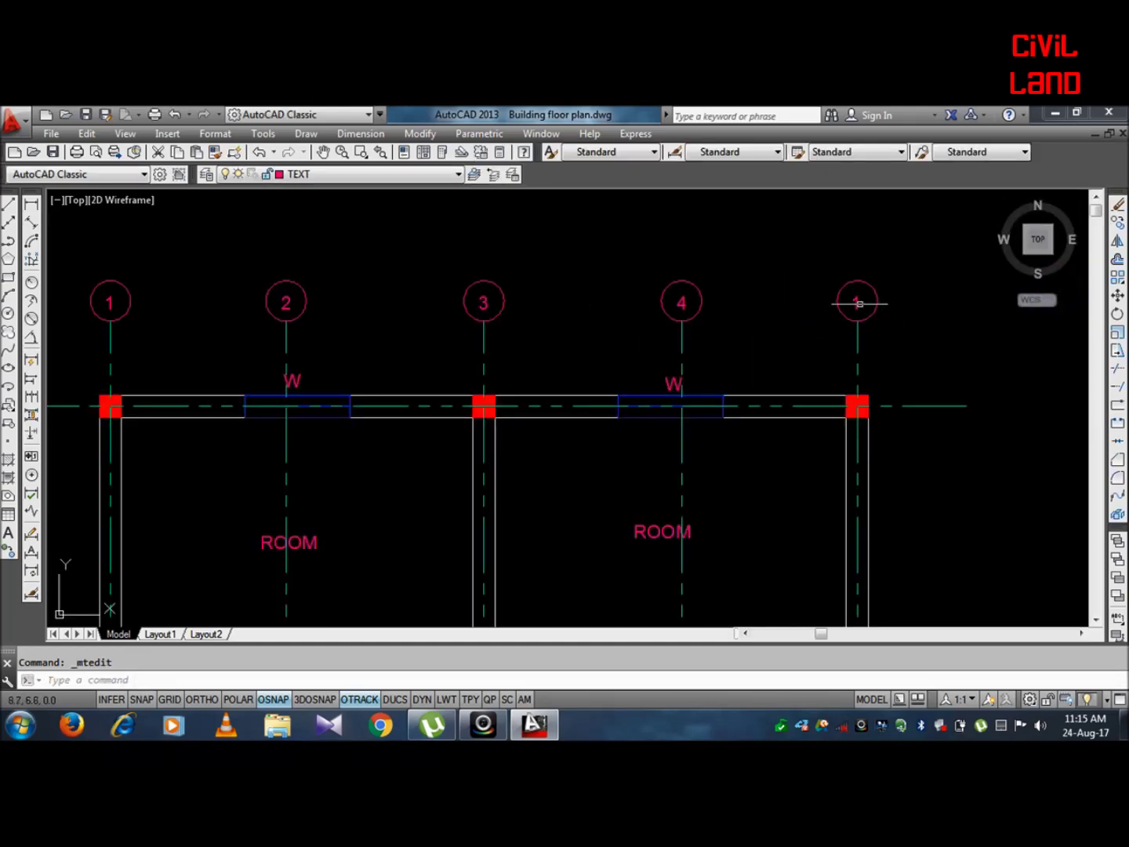
double_click(857, 302)
text(5)
click(950, 347)
scroll(555, 290, down, 4)
click(693, 272)
click(374, 292)
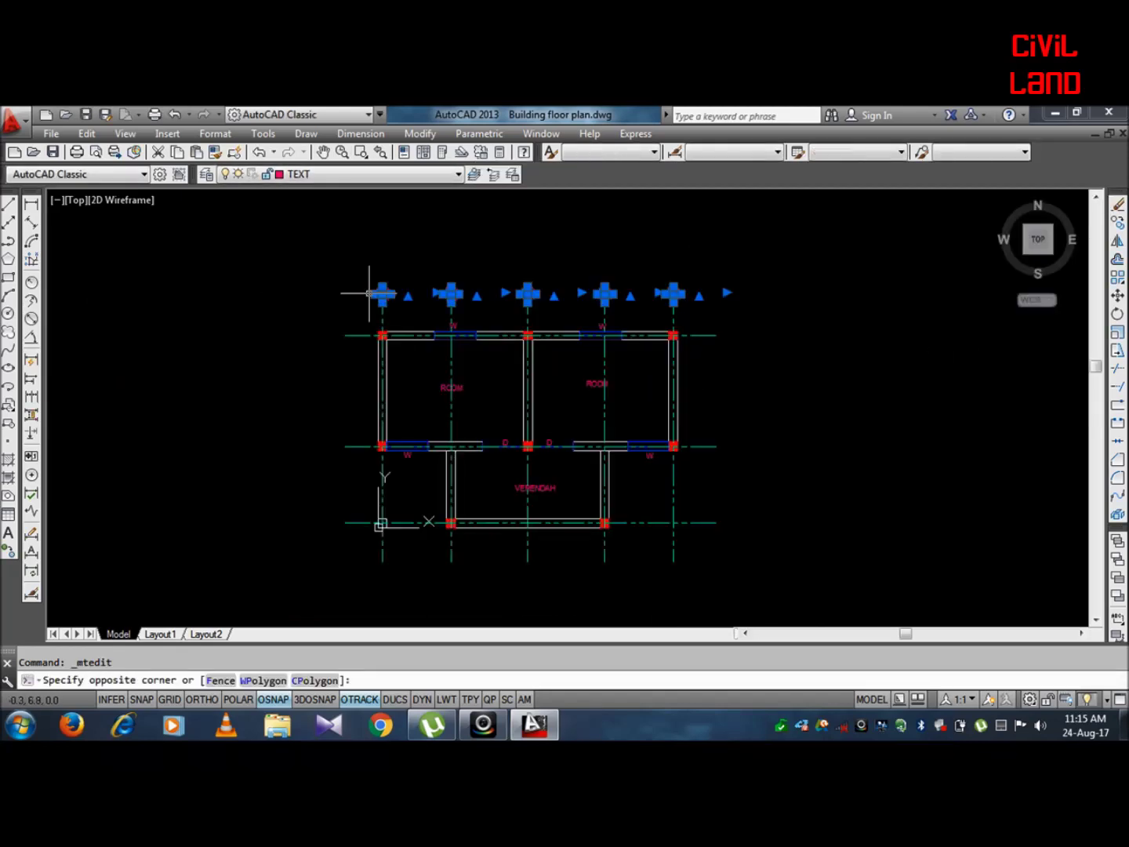
Step: Copy the five numbered bubbles down to the bottom ends of the vertical grid lines
click(1117, 224)
scroll(426, 302, up, 5)
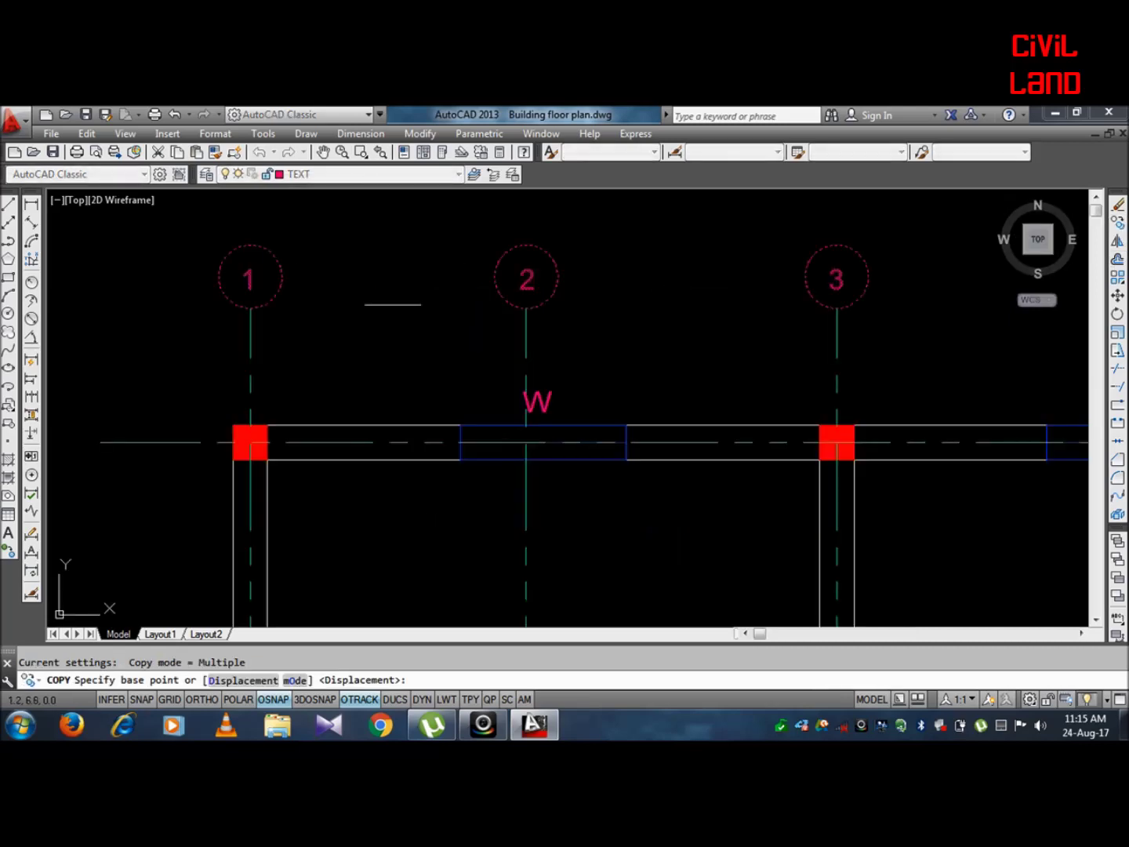
click(249, 245)
scroll(252, 250, down, 3)
scroll(290, 361, down, 4)
scroll(276, 517, up, 7)
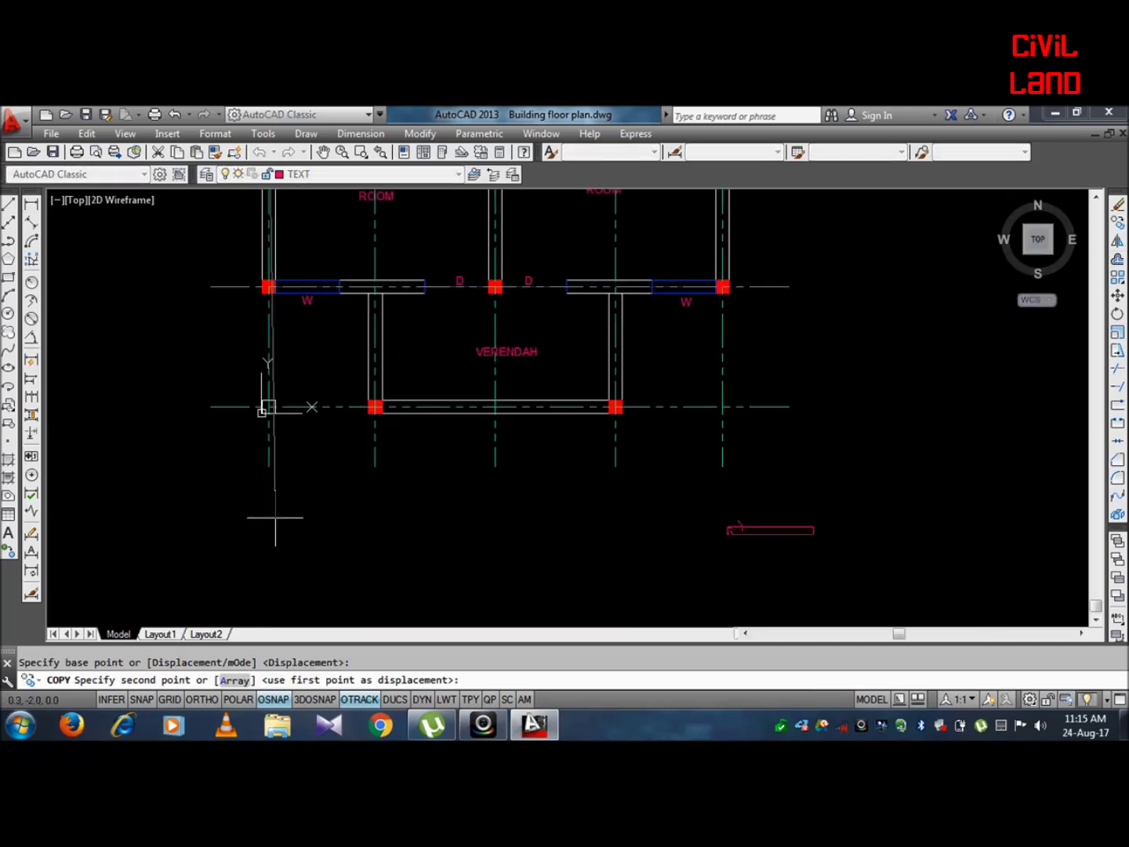
click(267, 404)
right_click(857, 291)
click(868, 297)
Step: Select grid bubble 1 with a selection window
scroll(627, 369, down, 4)
scroll(494, 286, up, 4)
scroll(493, 286, down, 4)
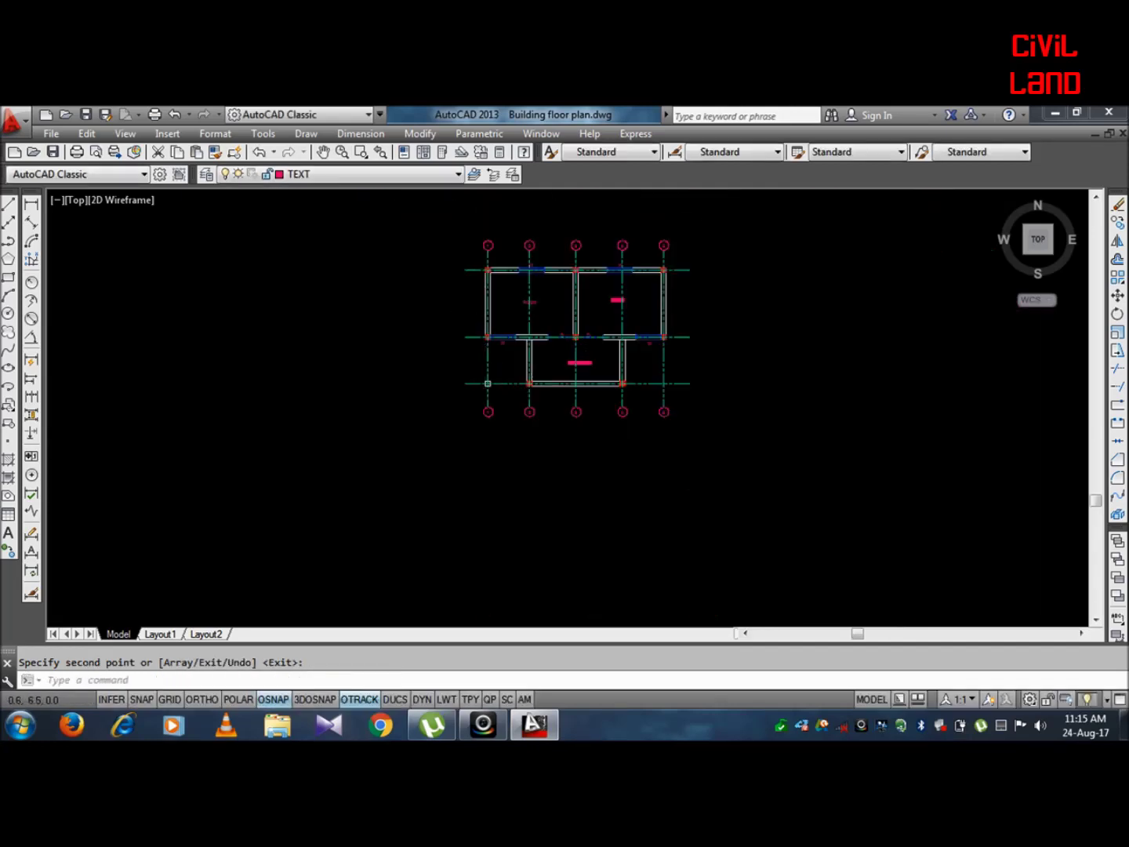
scroll(501, 253, up, 5)
click(470, 196)
click(384, 255)
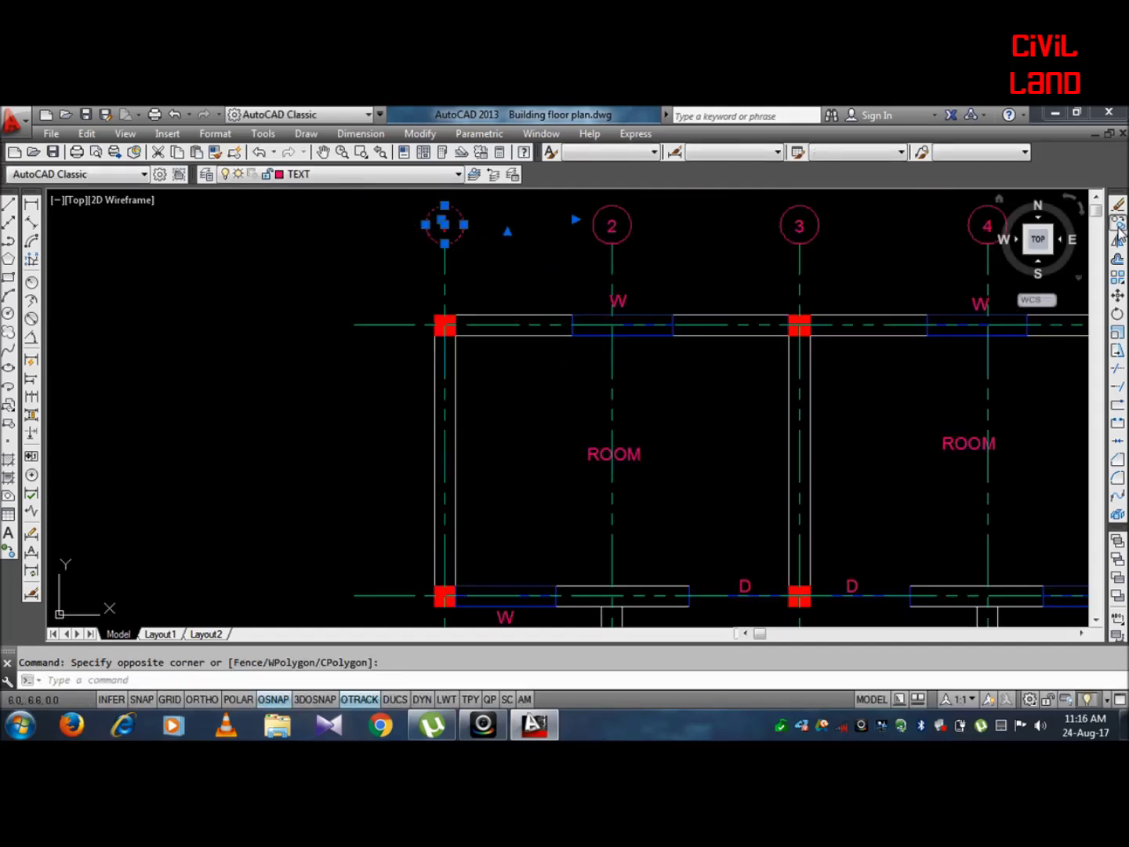
Step: Copy grid bubble 1 to the top horizontal grid line's left end and relabel it A
click(1119, 225)
click(464, 226)
click(354, 324)
key(Escape)
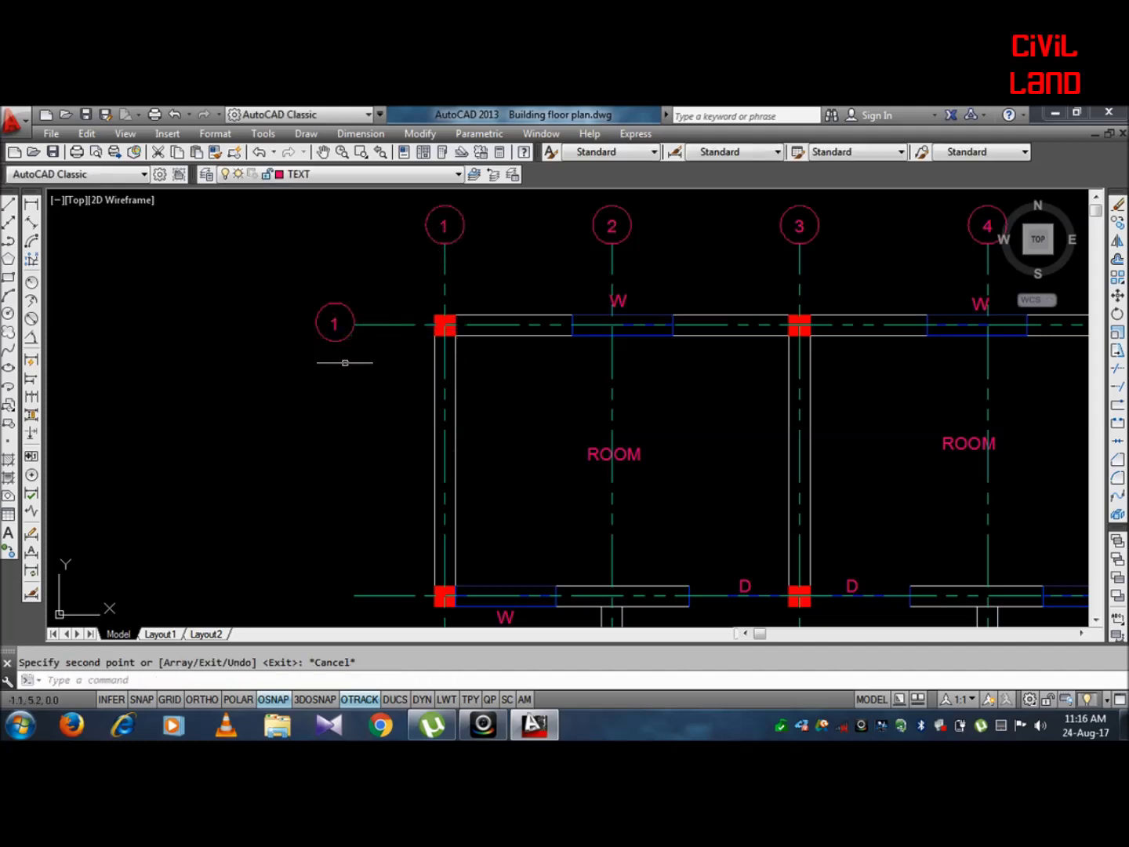
double_click(335, 322)
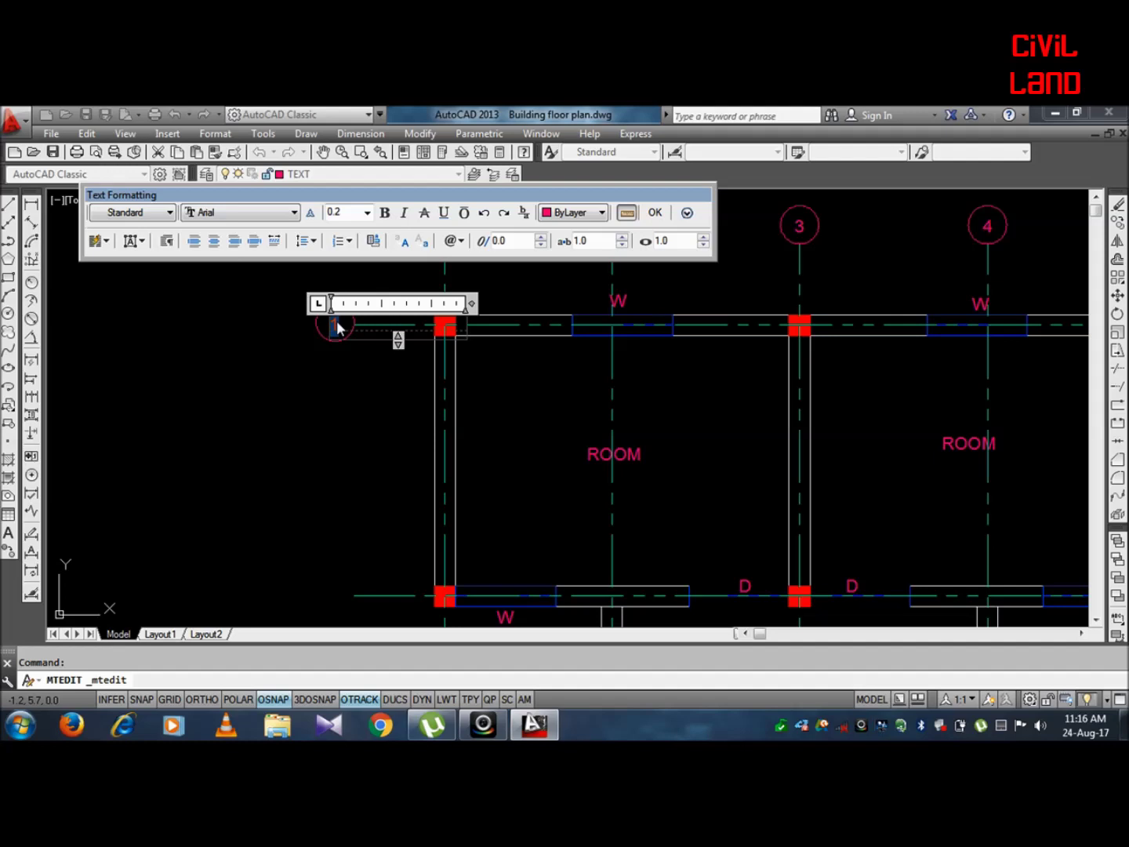
text(A)
click(654, 212)
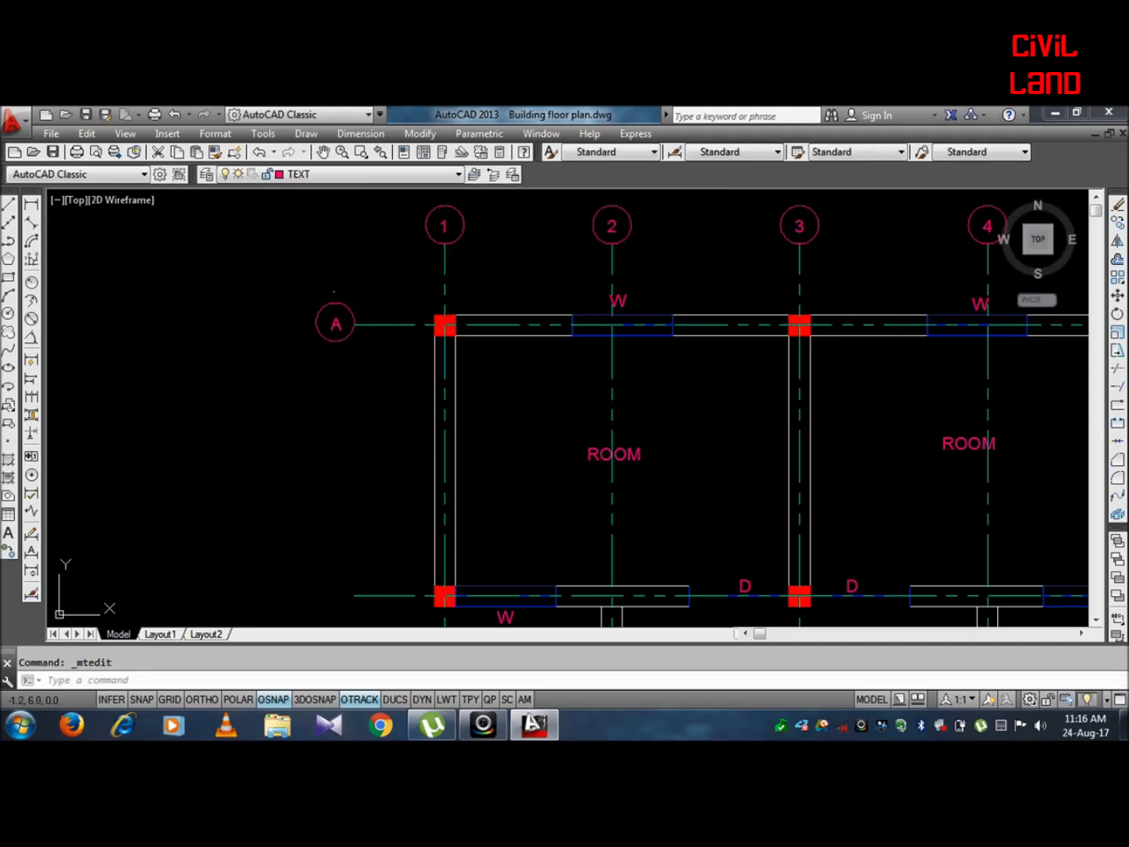
Step: Copy the A bubble to the left ends of the two lower grid lines
click(335, 322)
click(299, 378)
click(1117, 221)
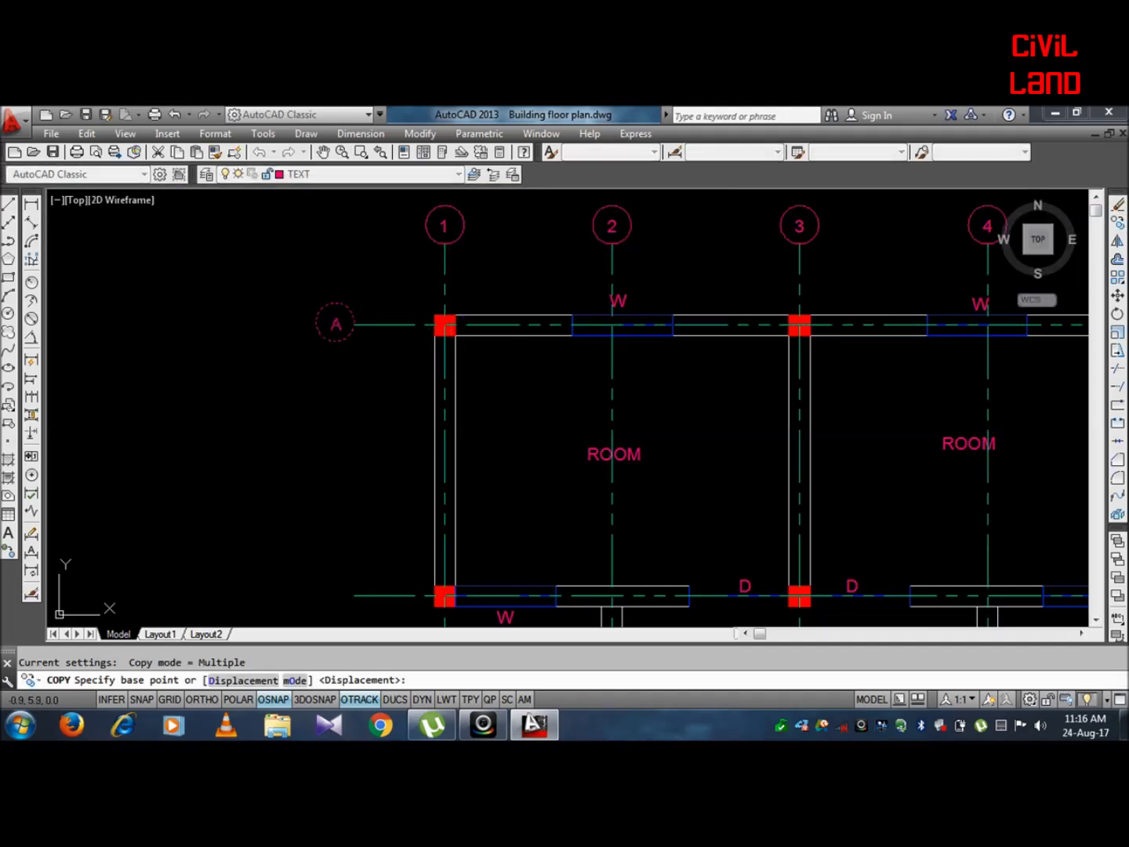
click(353, 324)
scroll(353, 324, down, 4)
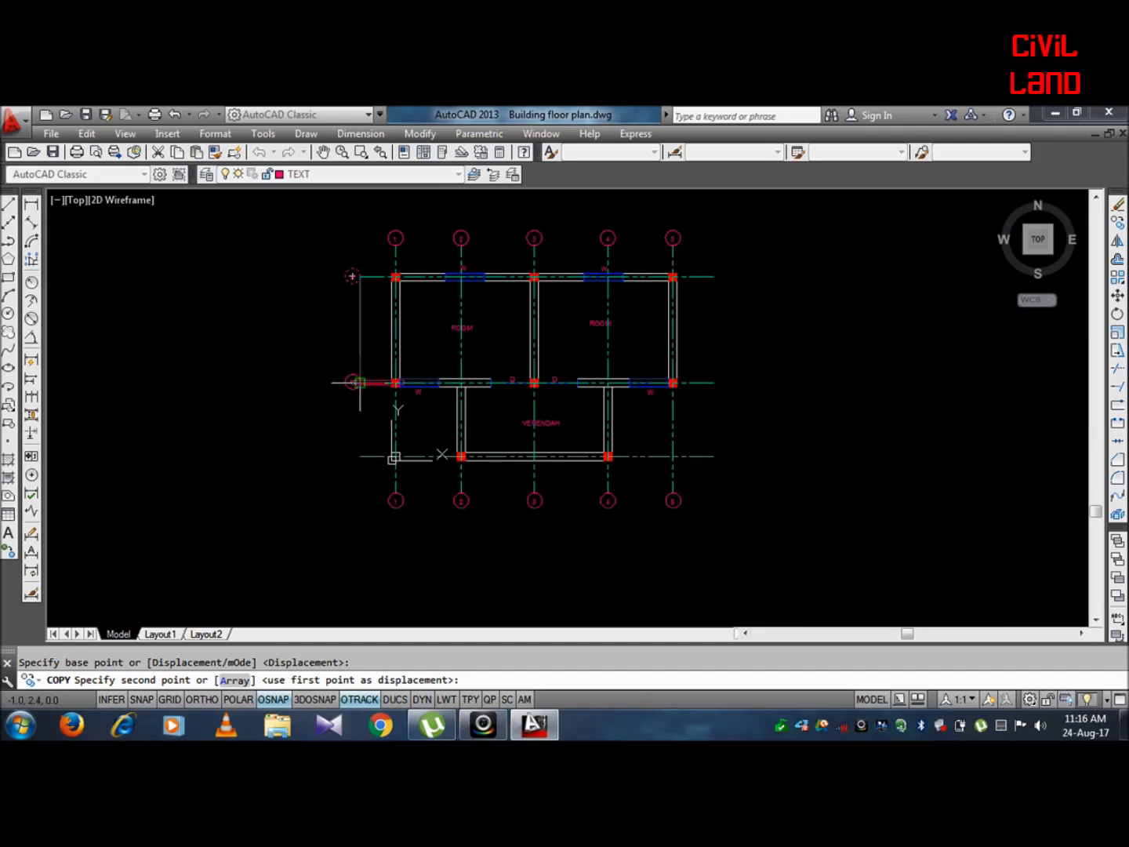
click(353, 455)
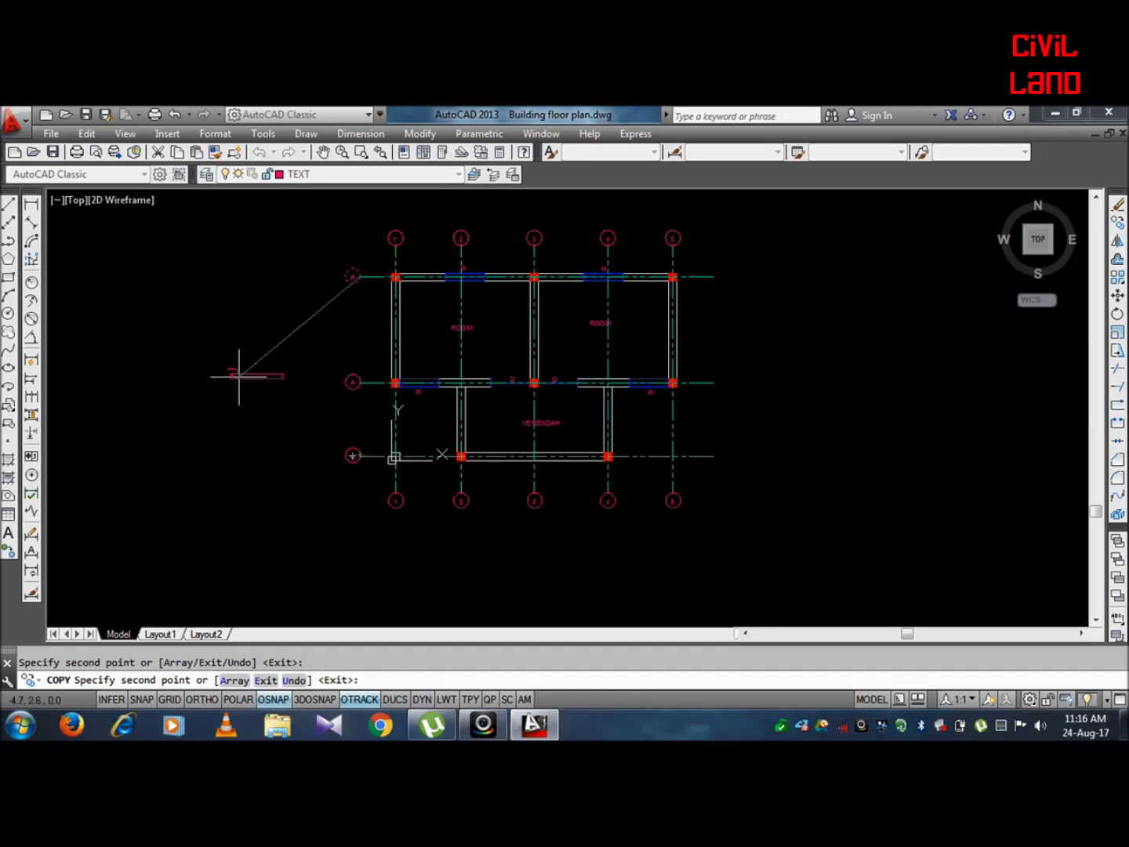
right_click(244, 315)
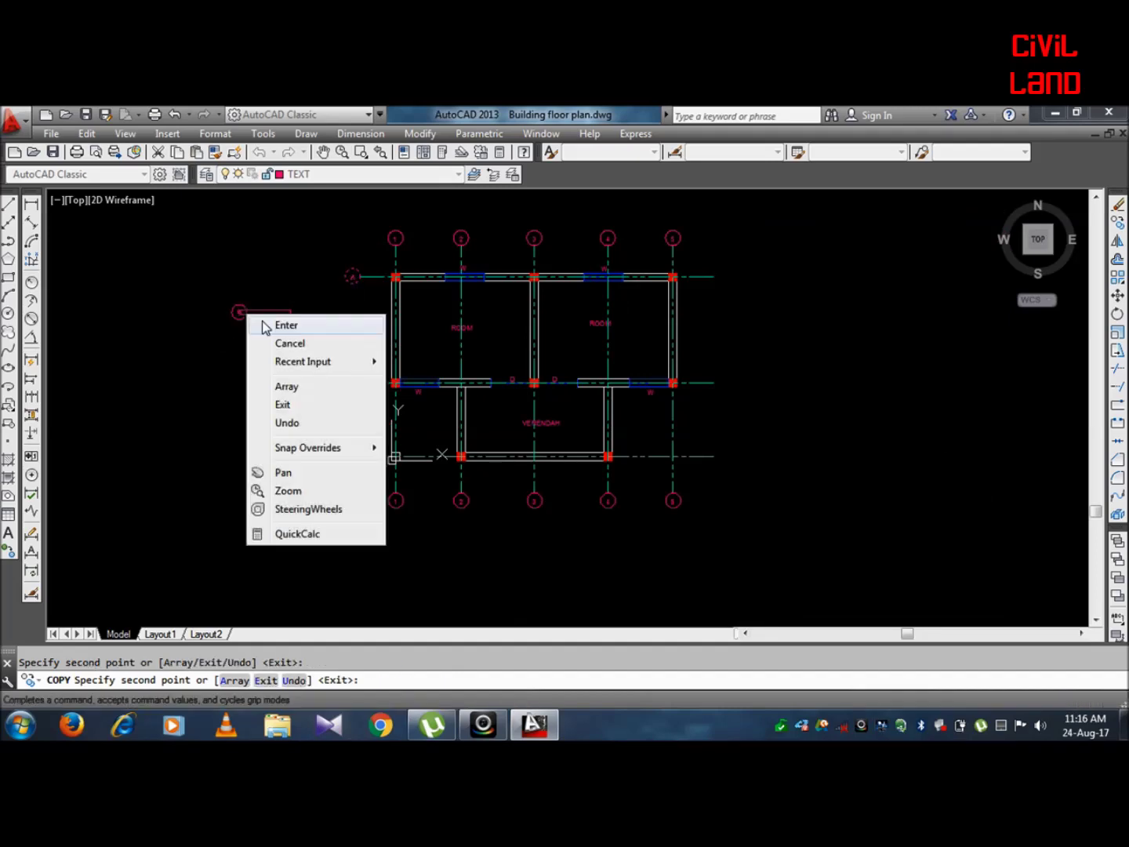
click(286, 322)
scroll(354, 381, up, 2)
key(Escape)
Step: Relabel the middle and bottom bubbles B and C
double_click(351, 385)
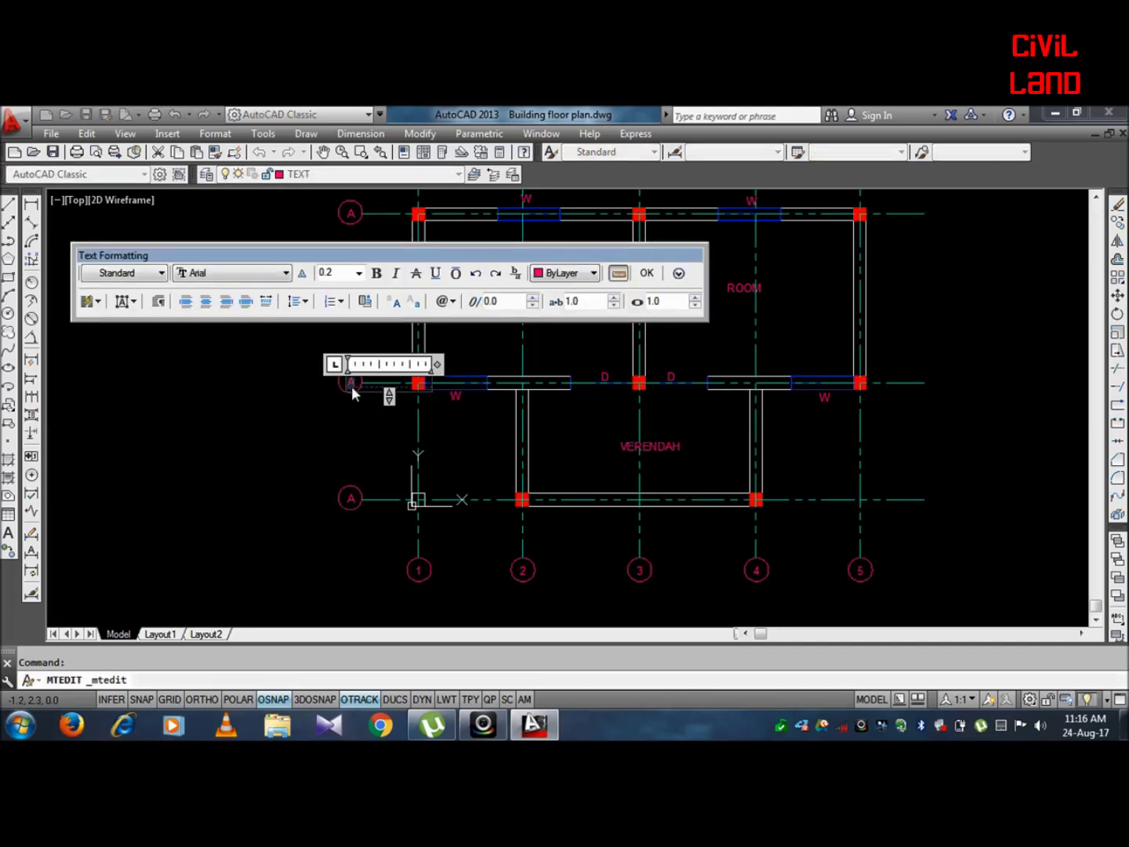
text(B)
click(349, 478)
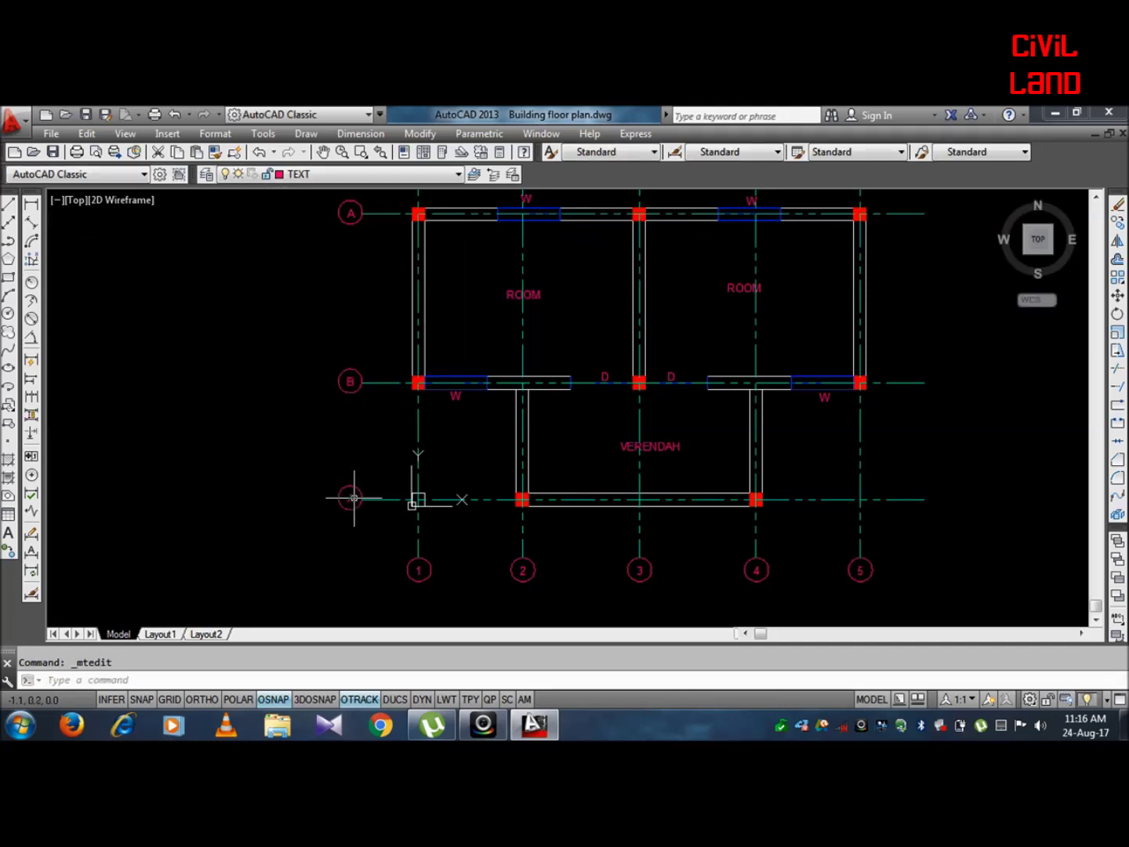
double_click(354, 496)
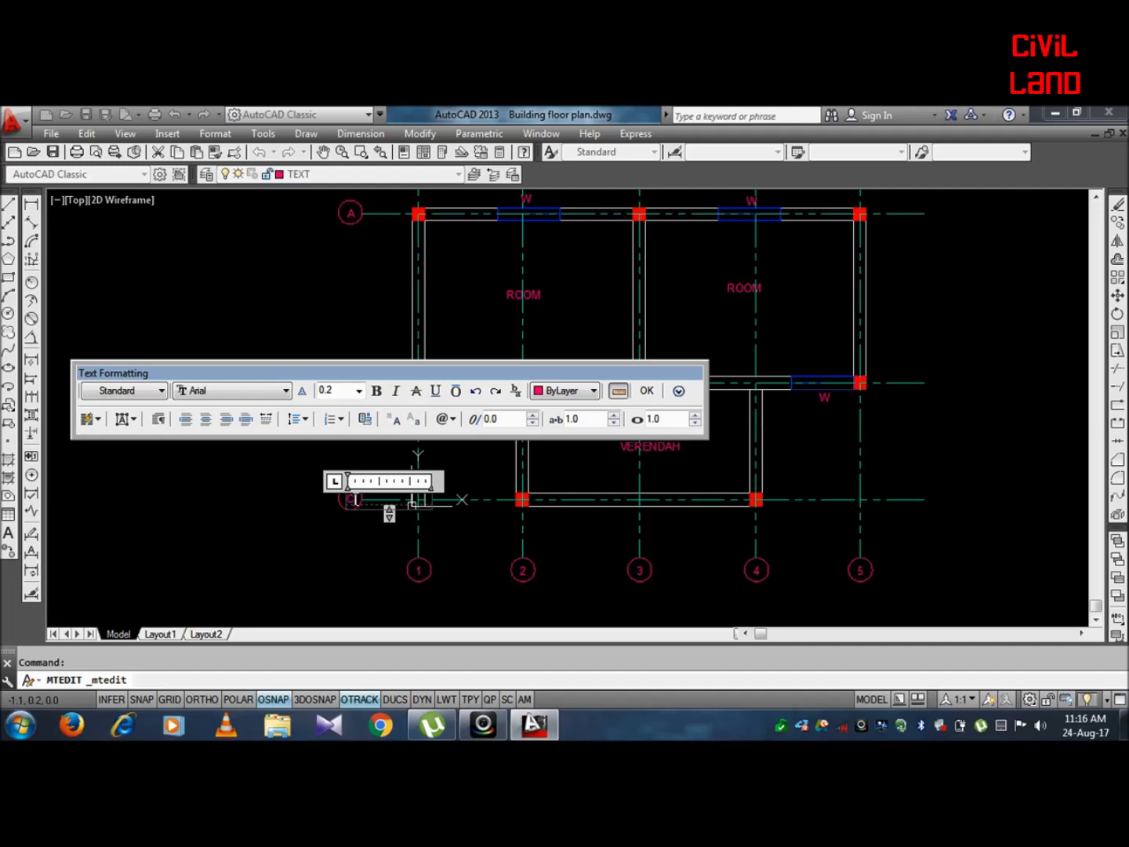
click(646, 390)
scroll(327, 439, down, 2)
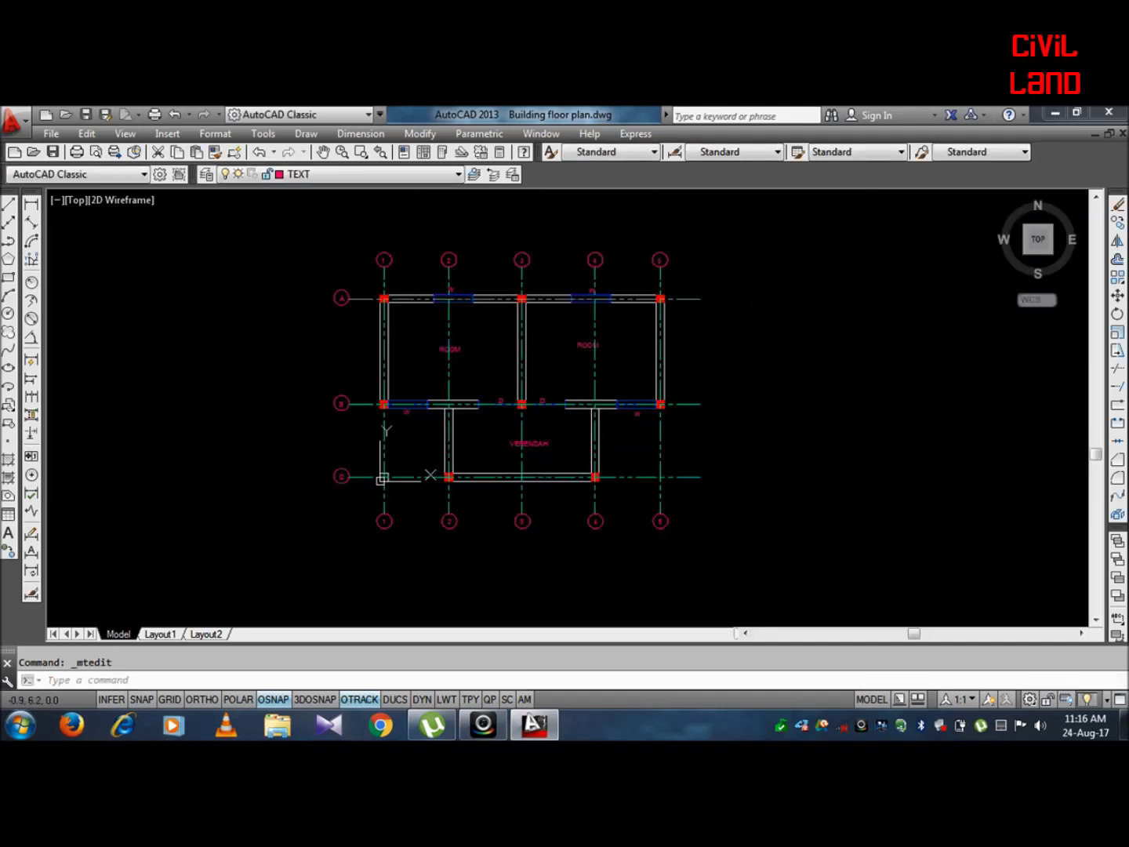
click(342, 275)
click(306, 512)
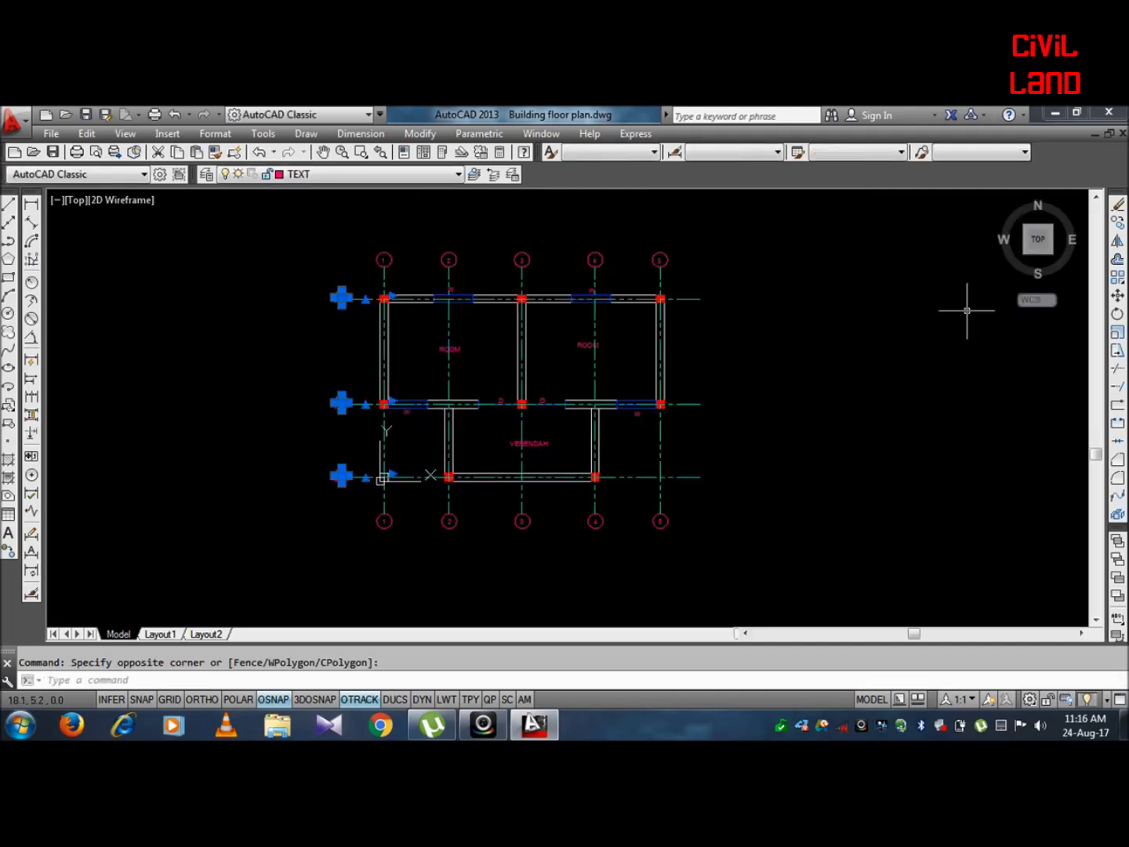
Step: Copy the selected A, B and C bubbles to the right ends of the grid lines with CO
text(co)
key(Return)
scroll(363, 301, up, 2)
scroll(358, 301, up, 2)
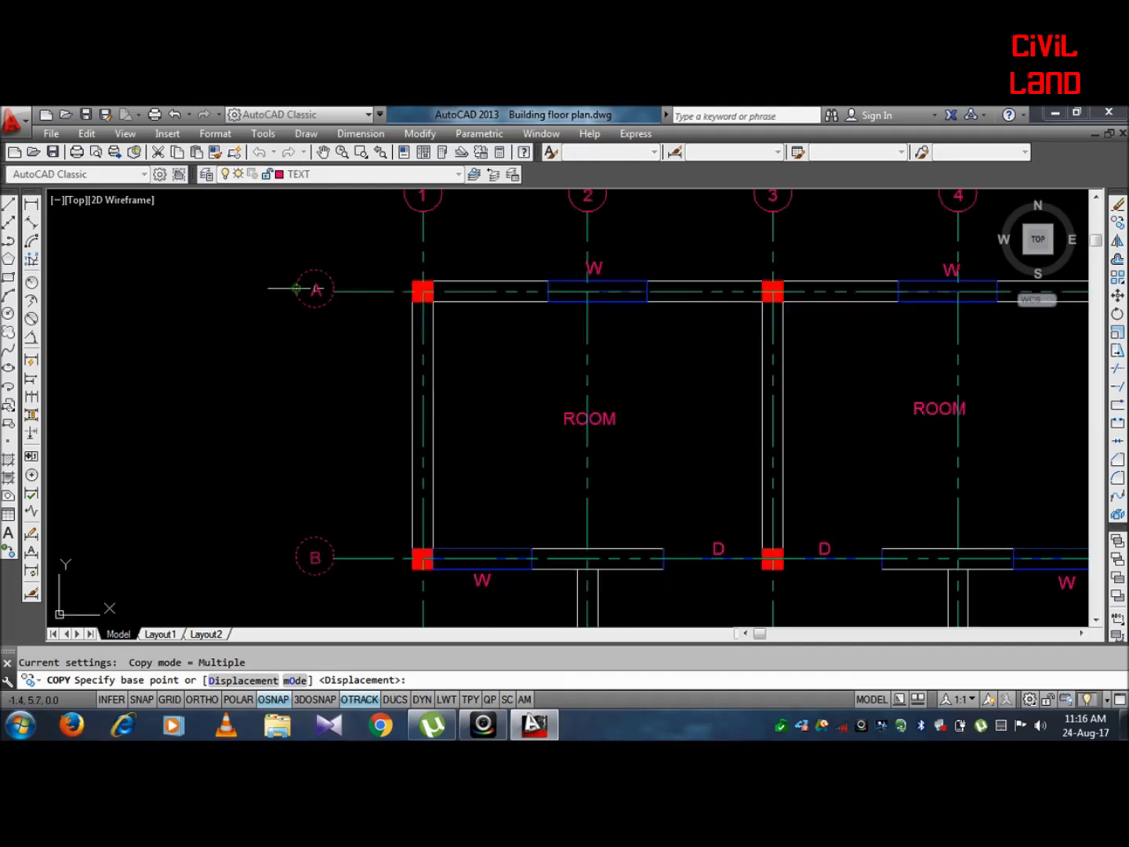
click(297, 290)
scroll(187, 325, down, 2)
scroll(172, 337, down, 2)
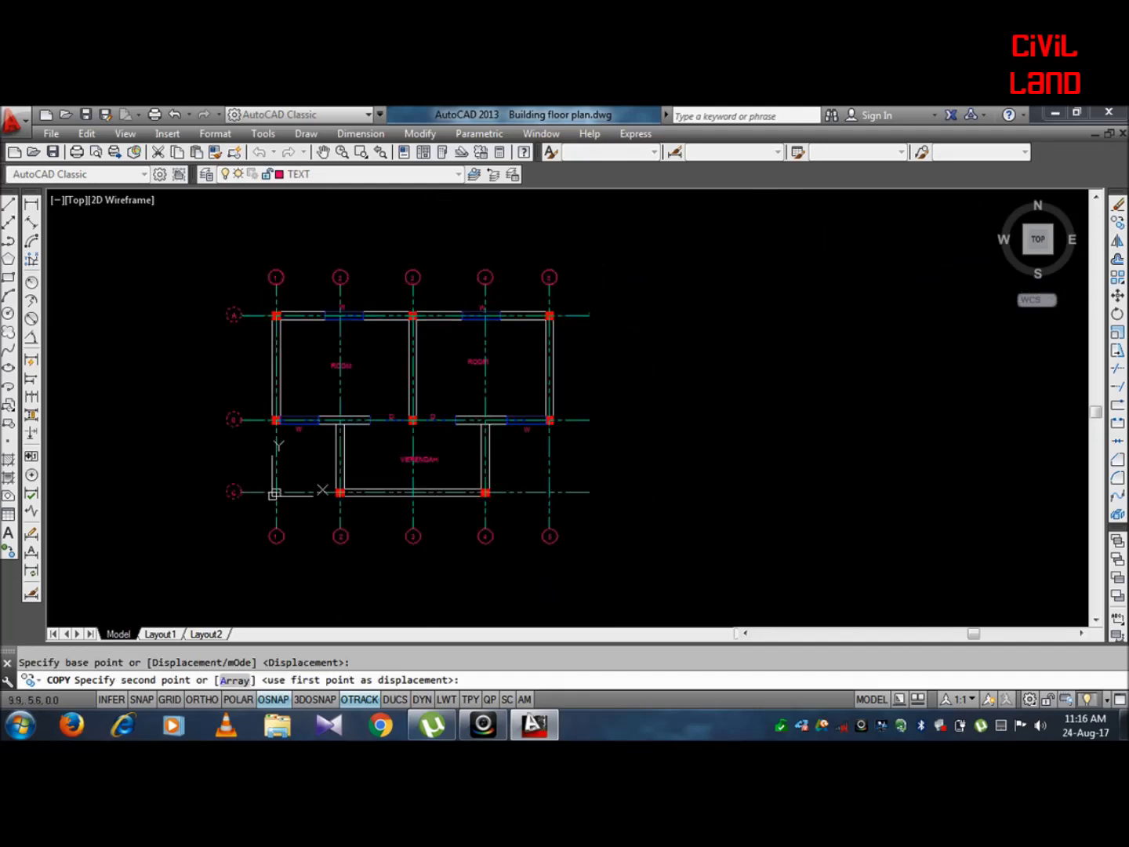
right_click(856, 299)
click(856, 299)
scroll(235, 317, up, 5)
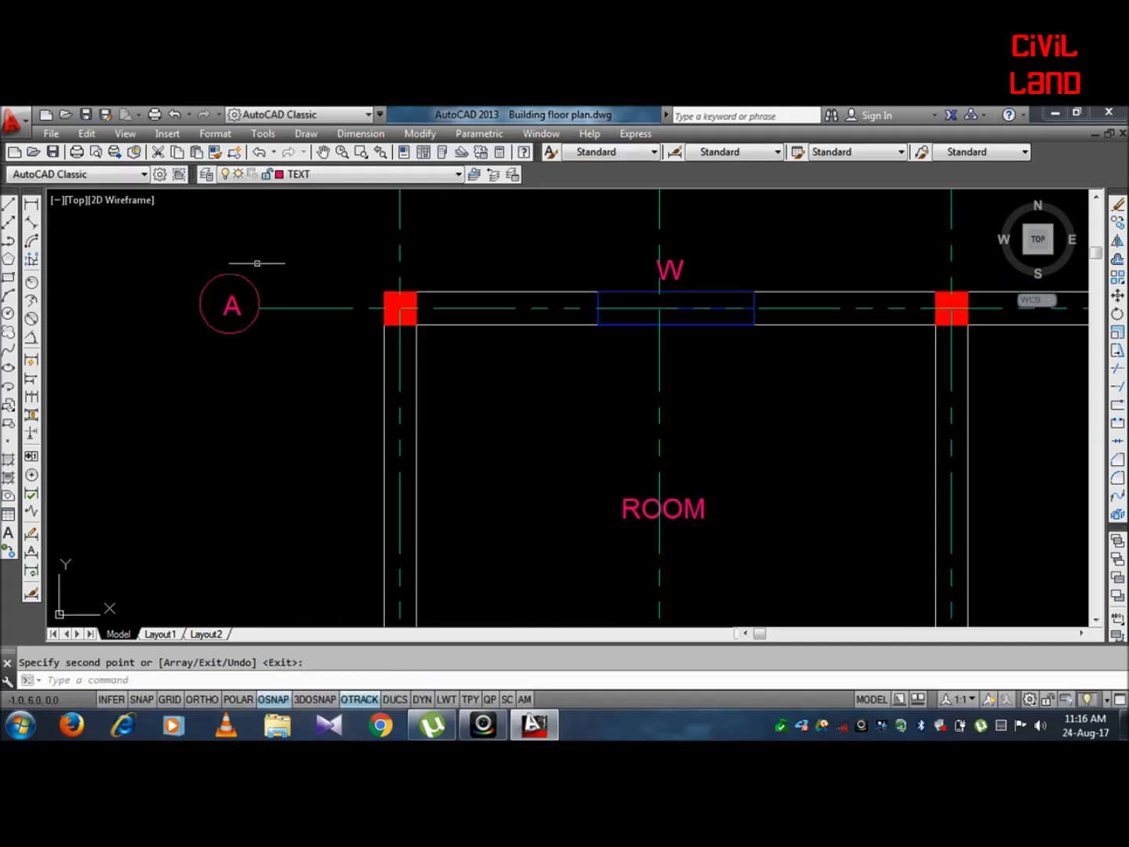
Step: Move the left A, B and C bubbles down onto the grid line ends
click(257, 263)
scroll(236, 329, down, 4)
scroll(181, 392, down, 2)
click(136, 562)
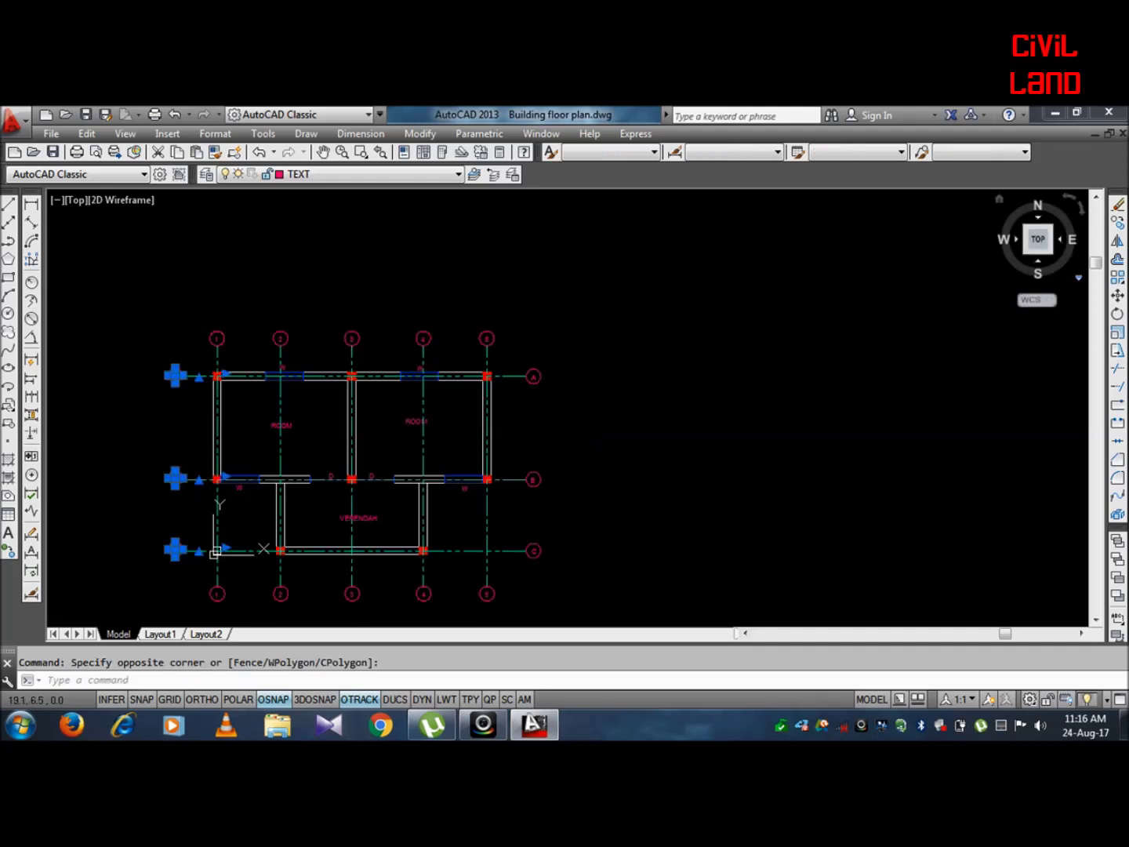
click(1117, 295)
scroll(209, 380, up, 5)
scroll(262, 349, down, 2)
scroll(169, 345, up, 5)
click(127, 326)
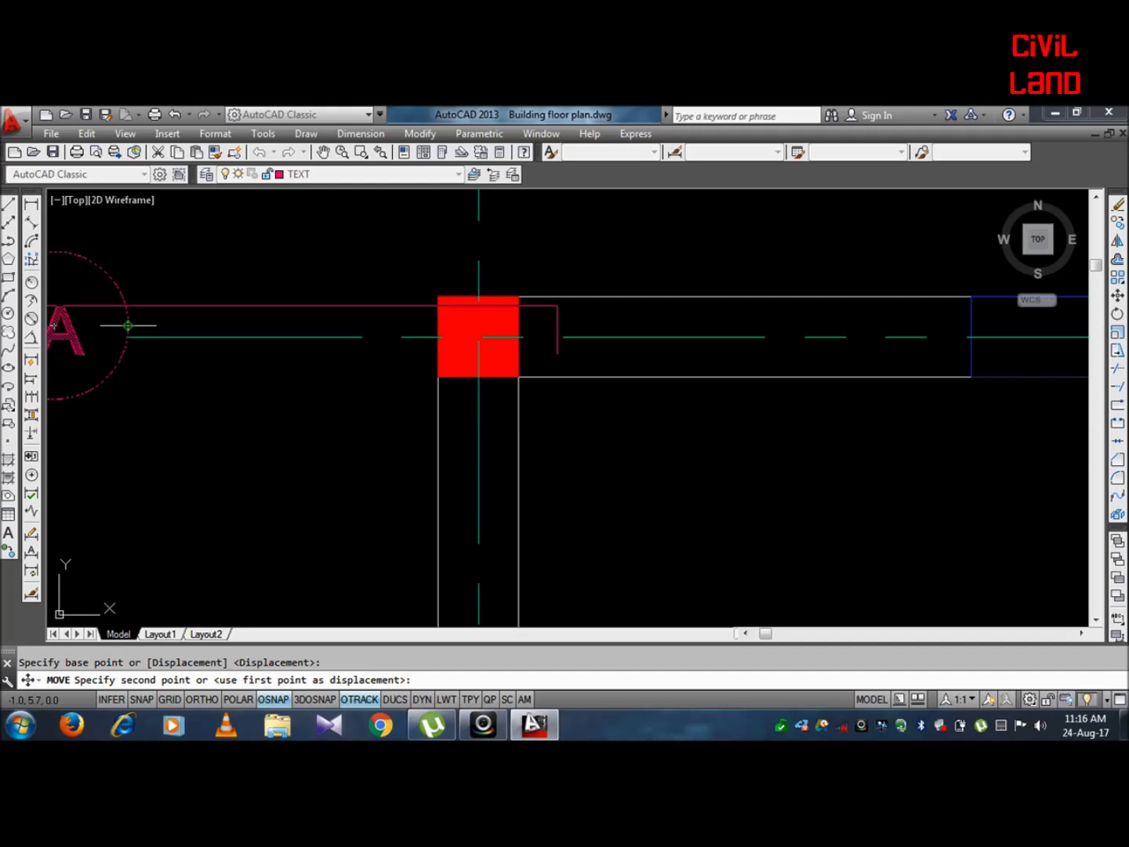
click(125, 337)
scroll(235, 314, down, 4)
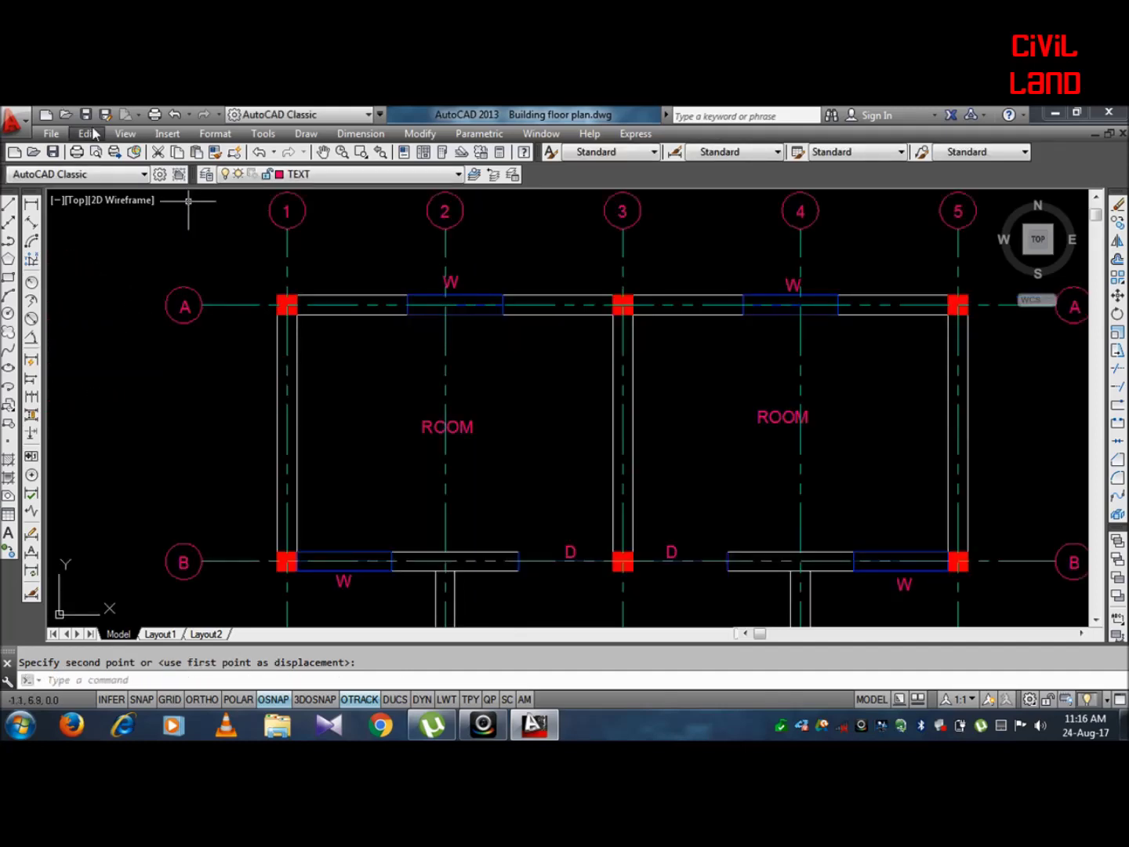
Step: Save the drawing with Ctrl+S
key(ctrl+s)
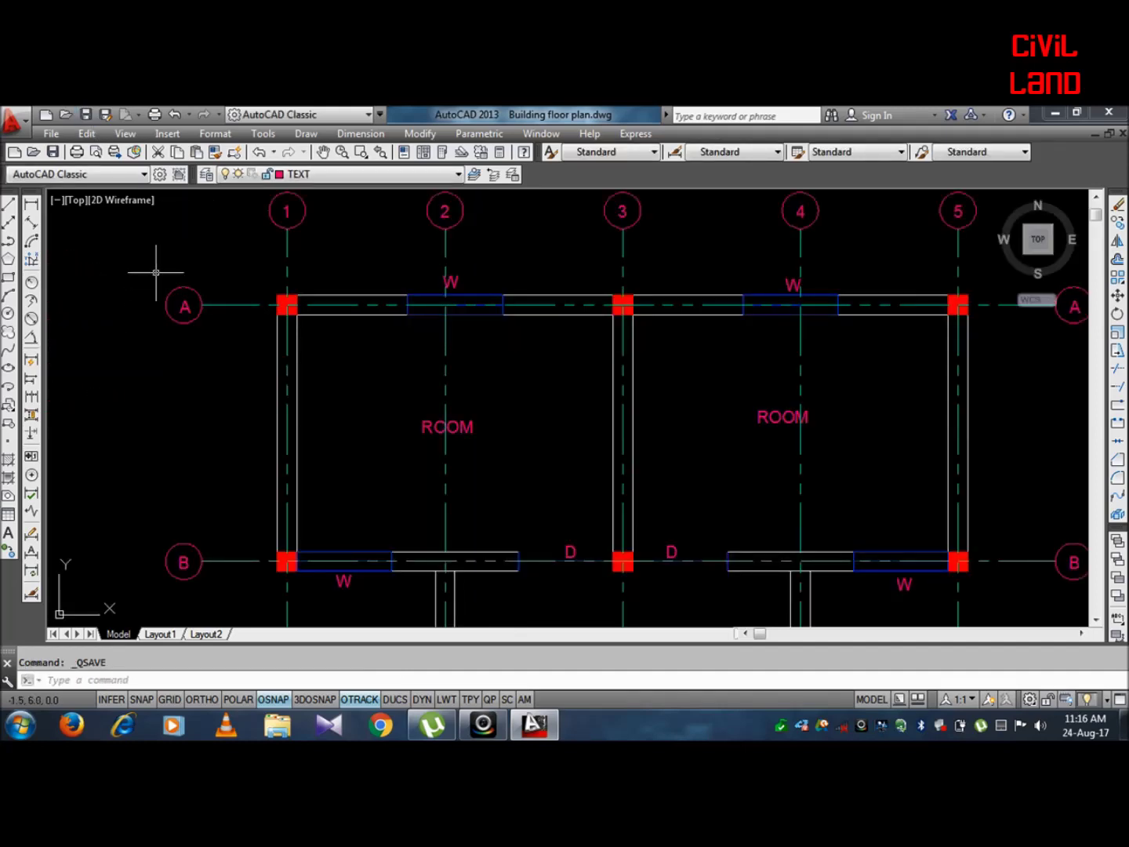
scroll(156, 272, down, 5)
scroll(169, 275, up, 3)
scroll(188, 282, up, 4)
scroll(263, 263, down, 2)
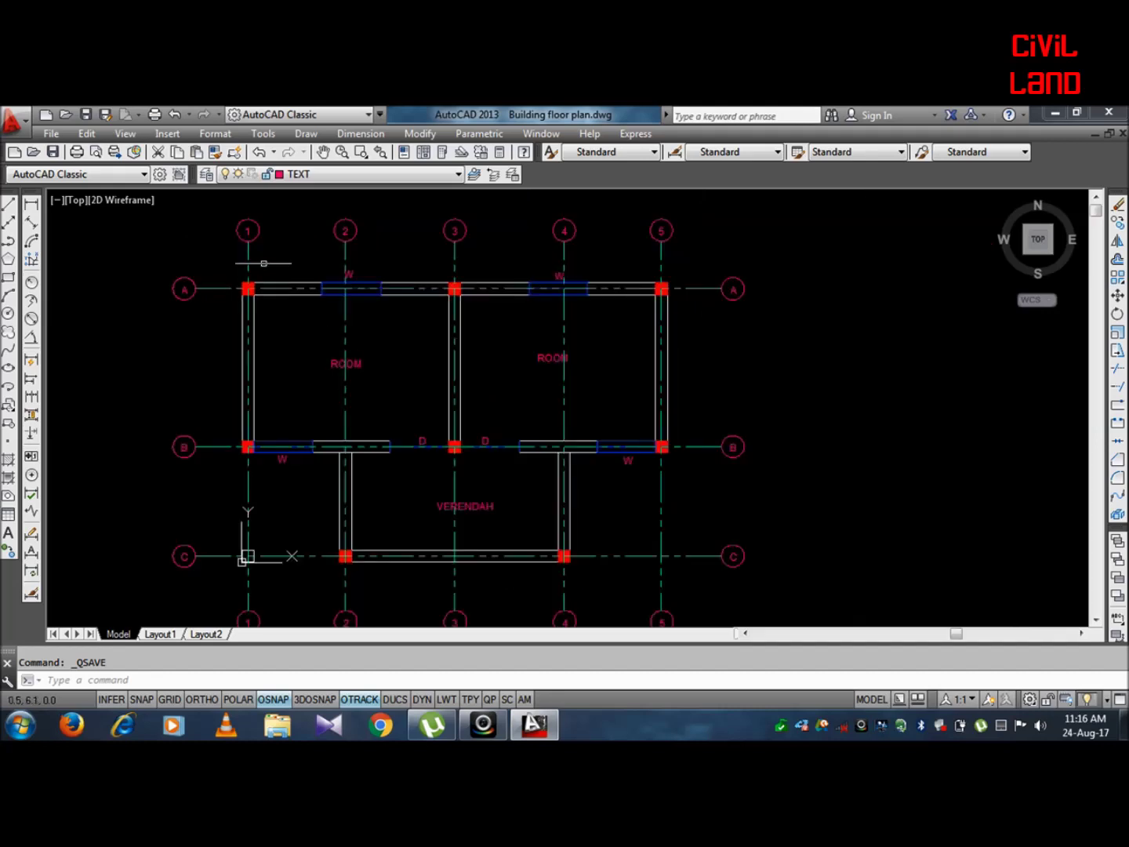
click(296, 174)
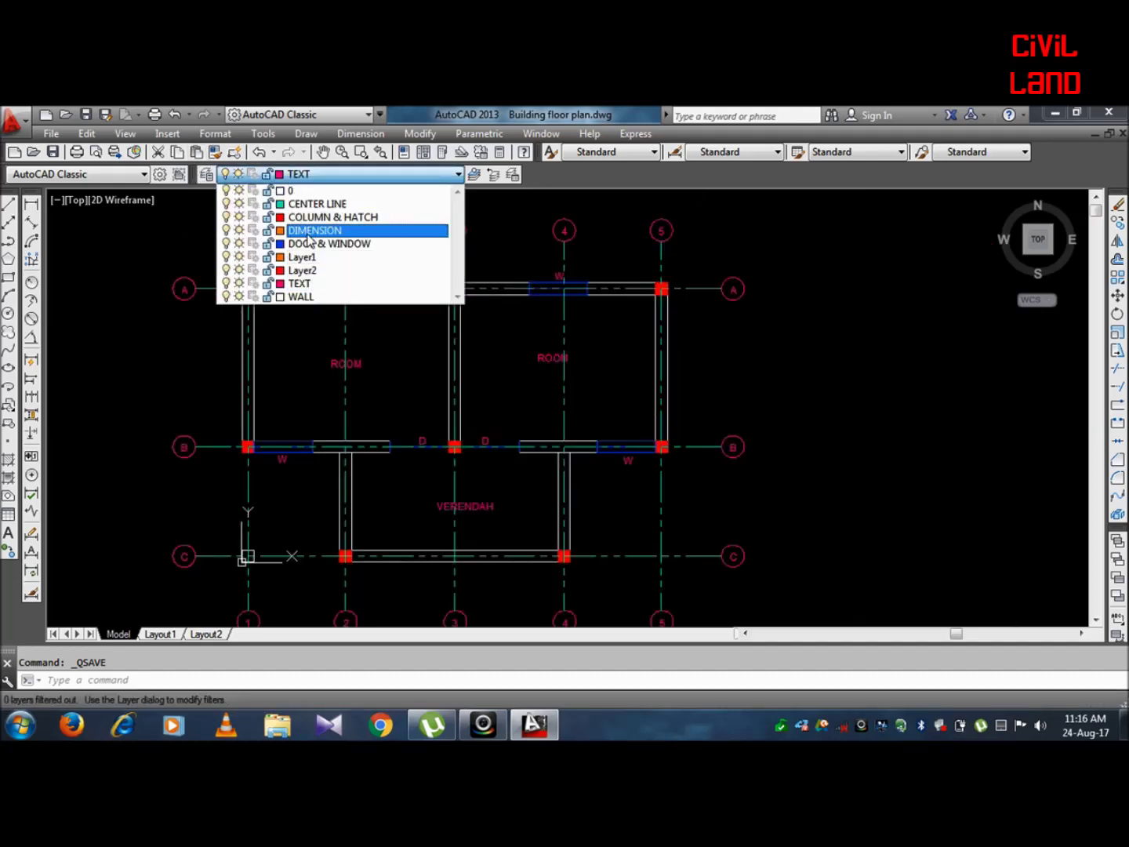
Step: Make DIMENSION the current layer; give the Standard style 0.10 text height and a new arrow size
click(317, 230)
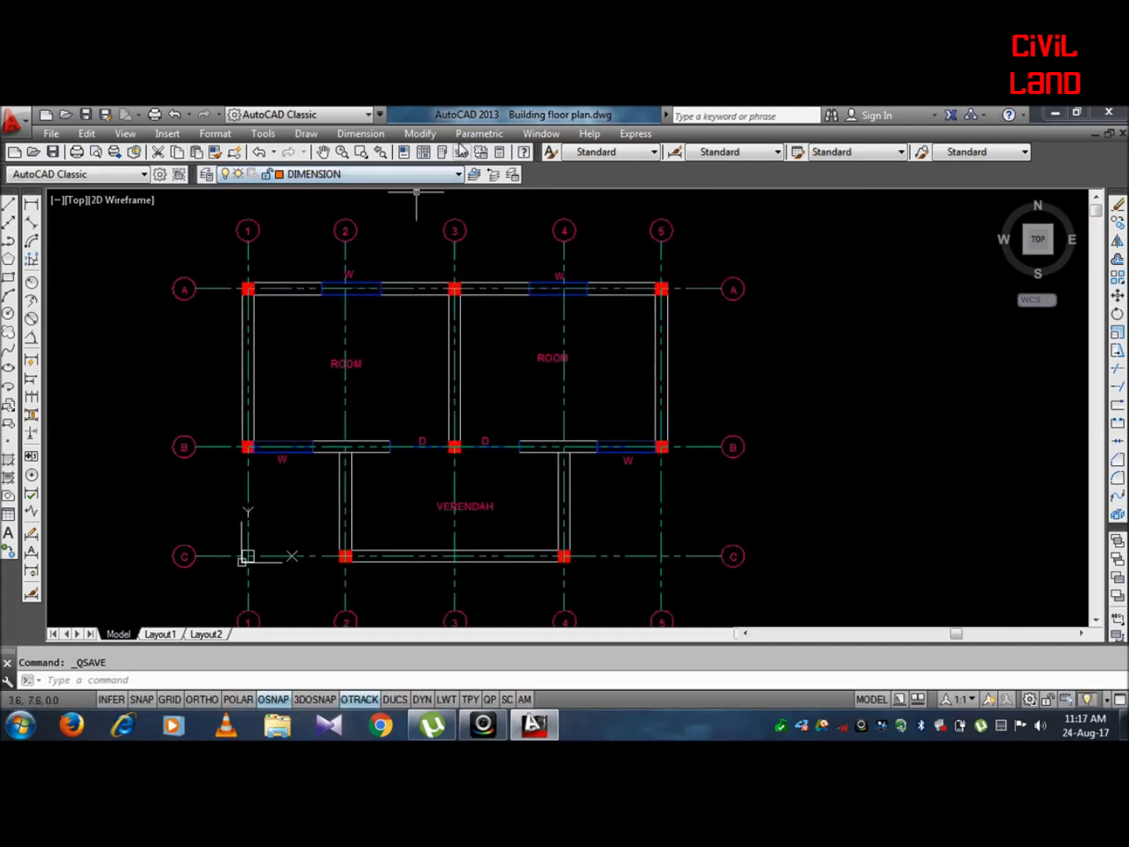
click(352, 134)
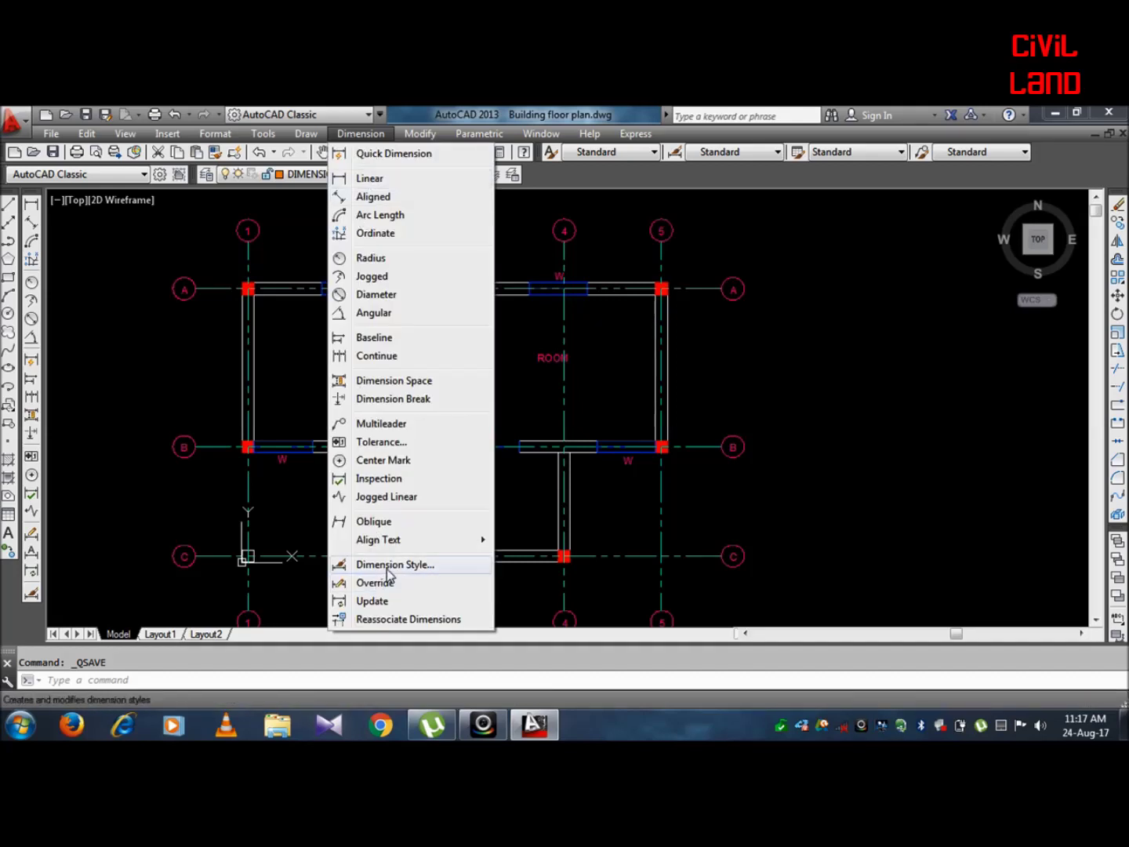
click(357, 565)
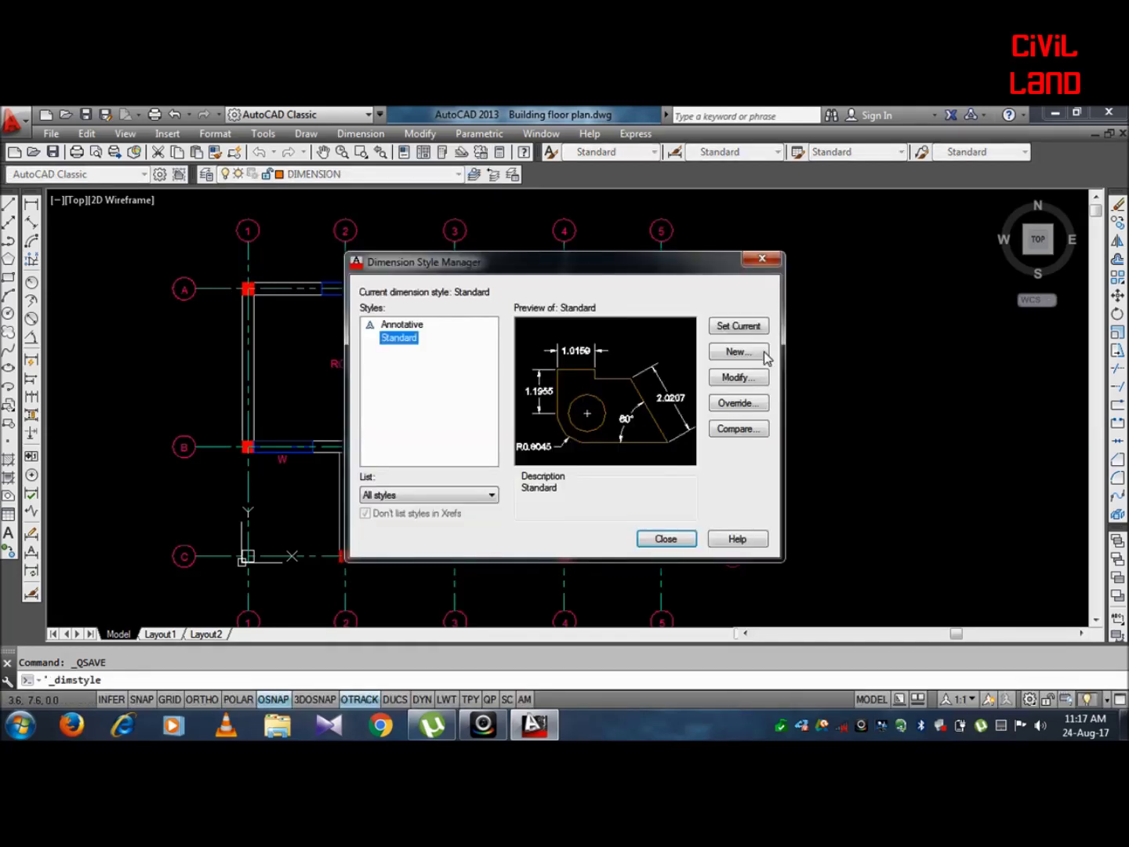
click(737, 378)
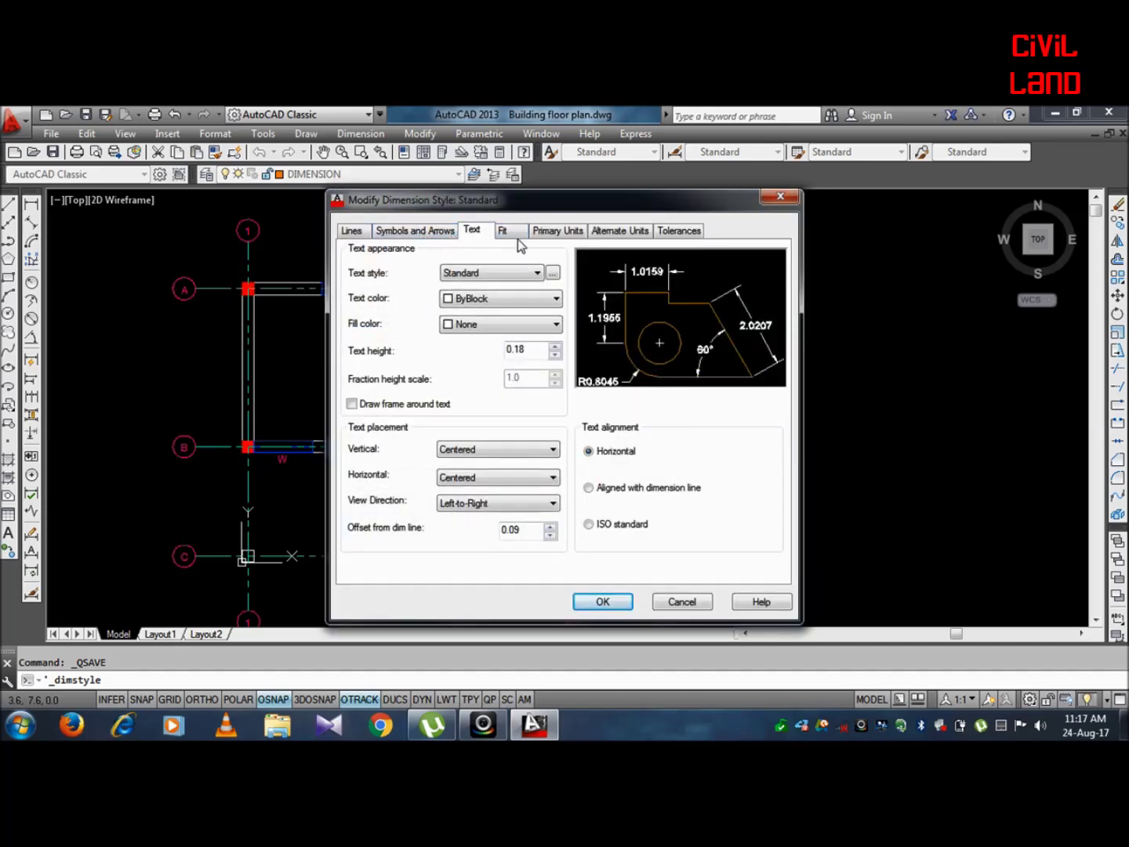
click(519, 349)
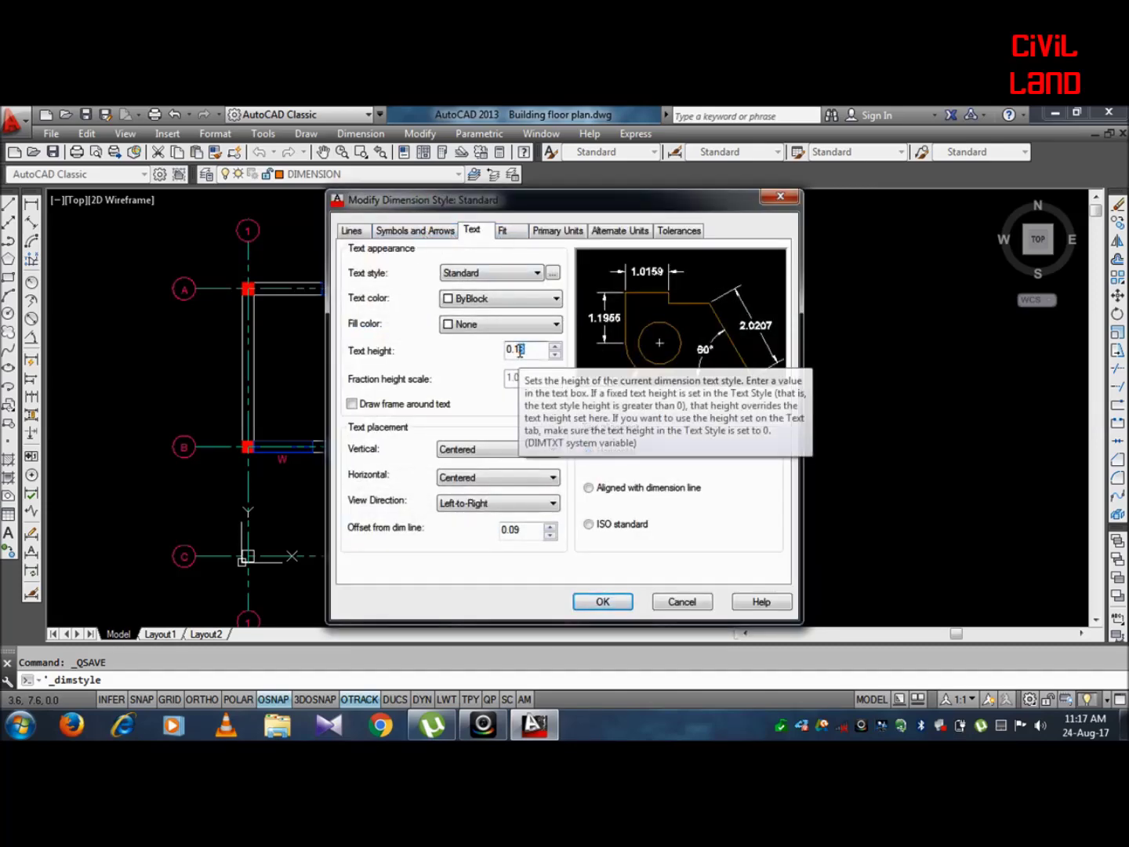
key(BackSpace)
text(0)
click(388, 232)
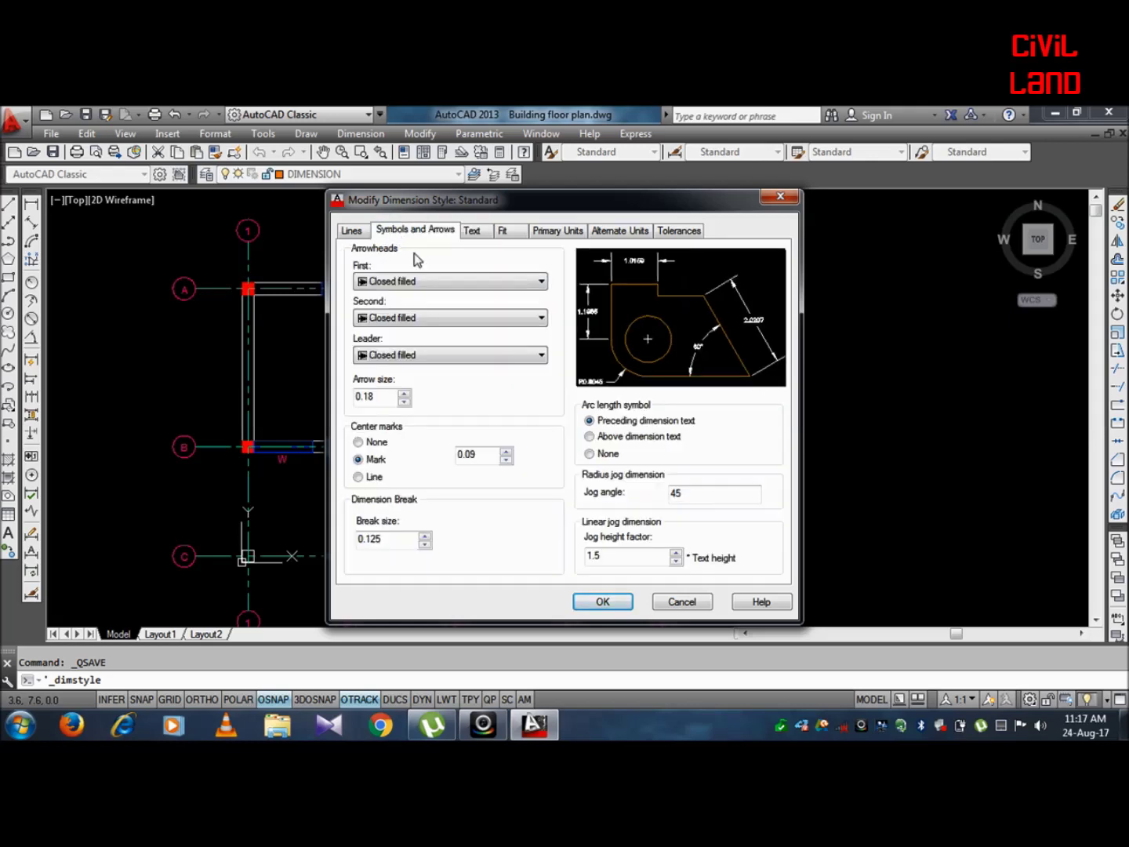
drag(371, 395, 365, 399)
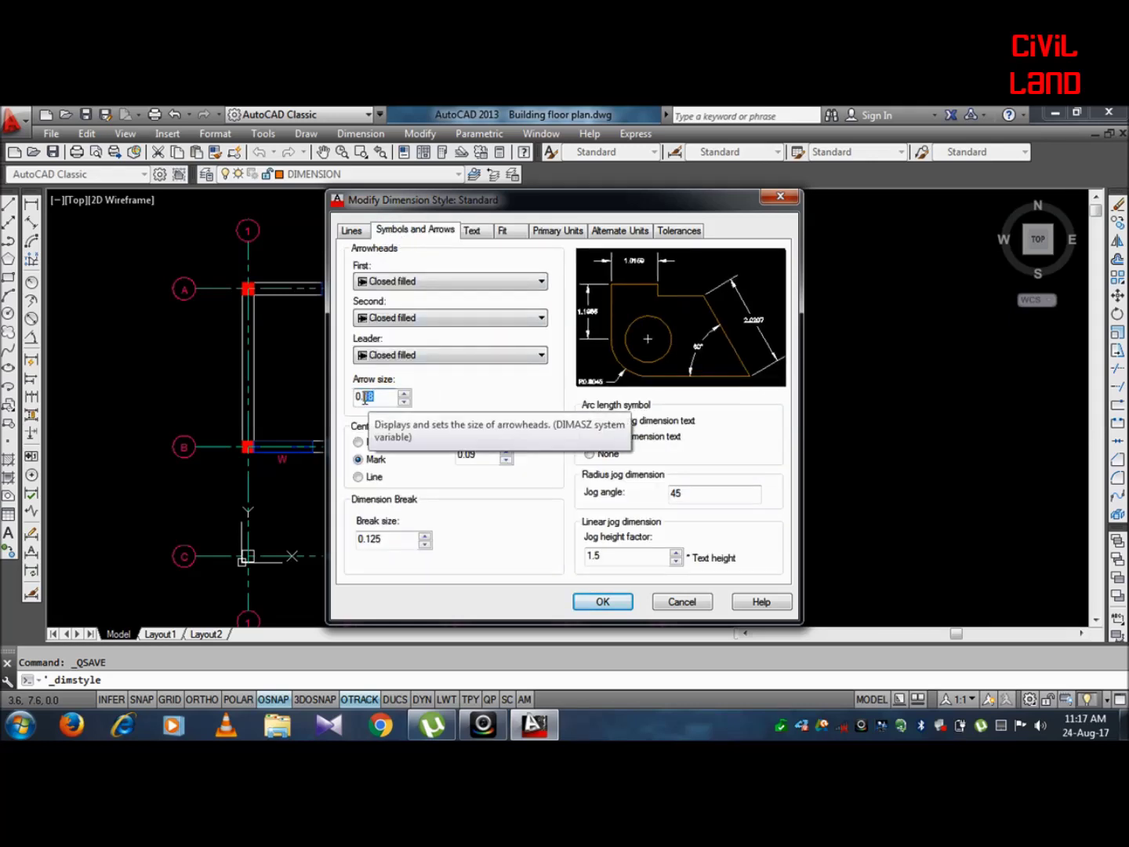
text(1)
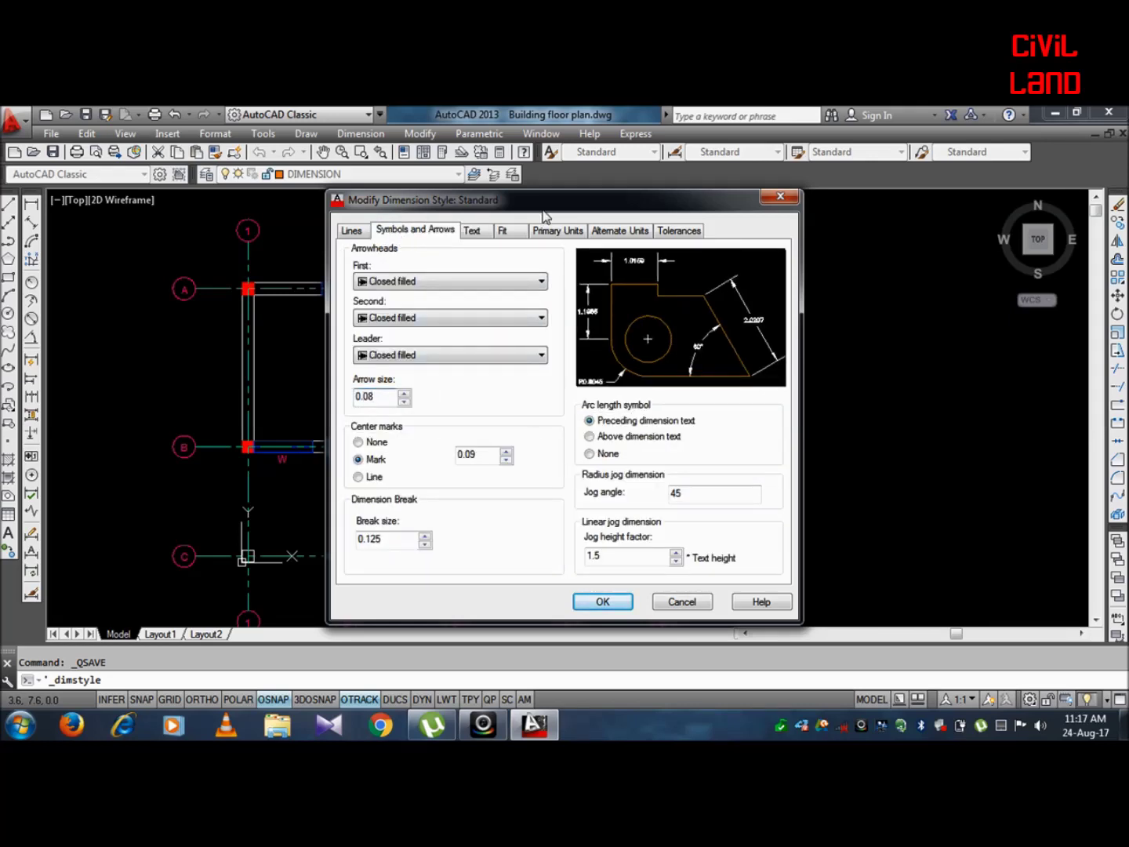
Step: Set ISO-standard text alignment and 0.00 primary-unit precision, then accept and close the manager
click(475, 234)
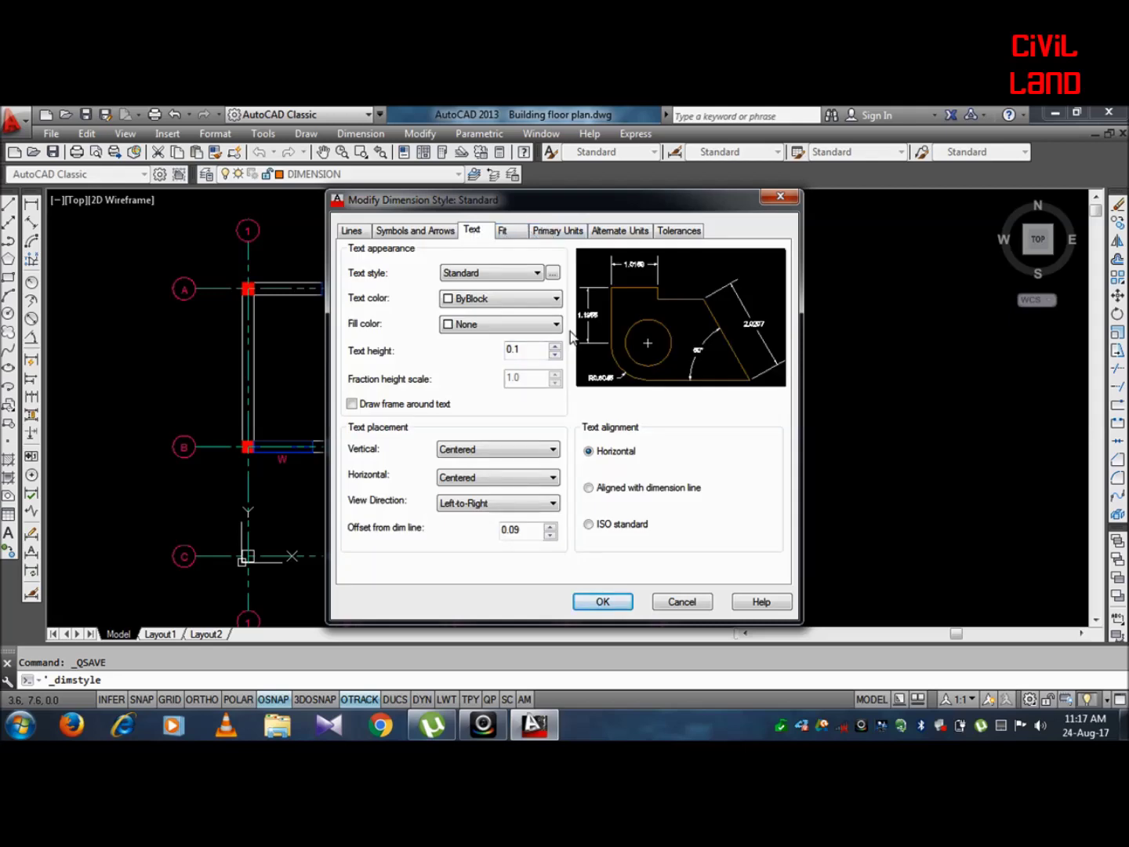
click(589, 524)
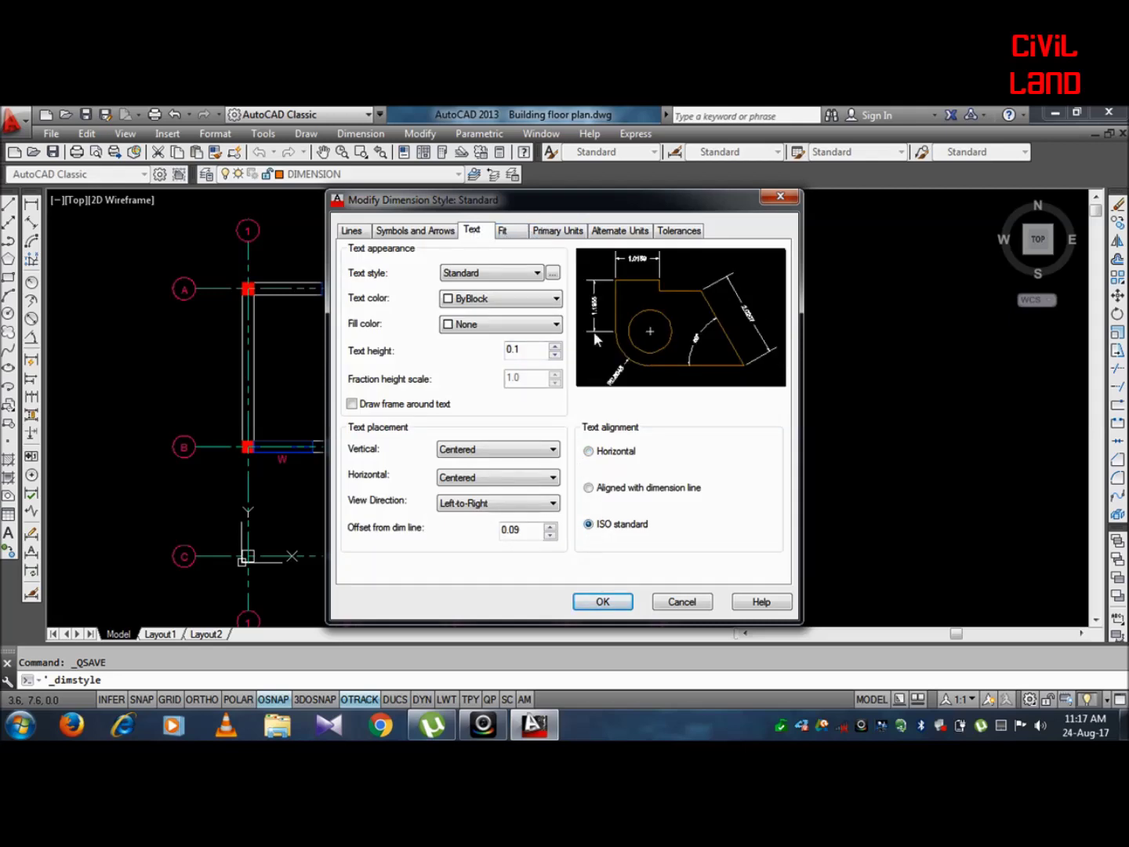
click(555, 231)
click(496, 290)
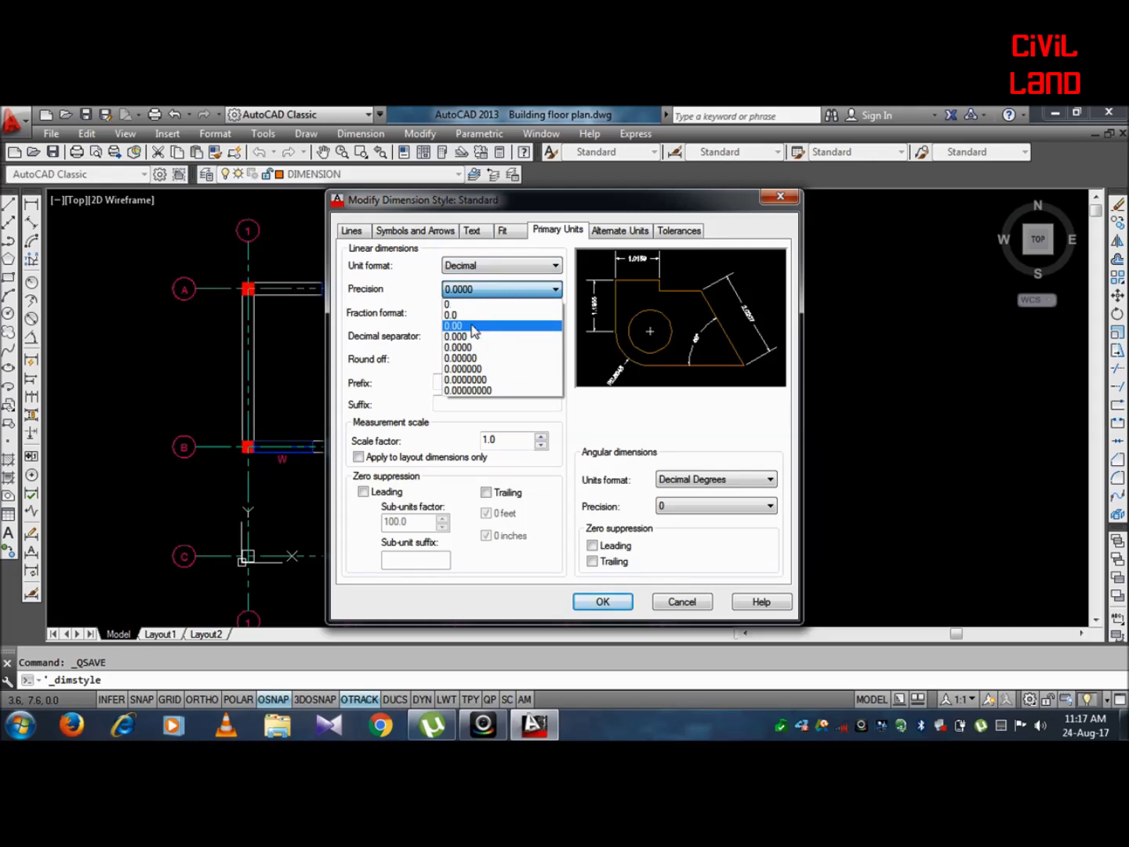
click(473, 325)
click(603, 602)
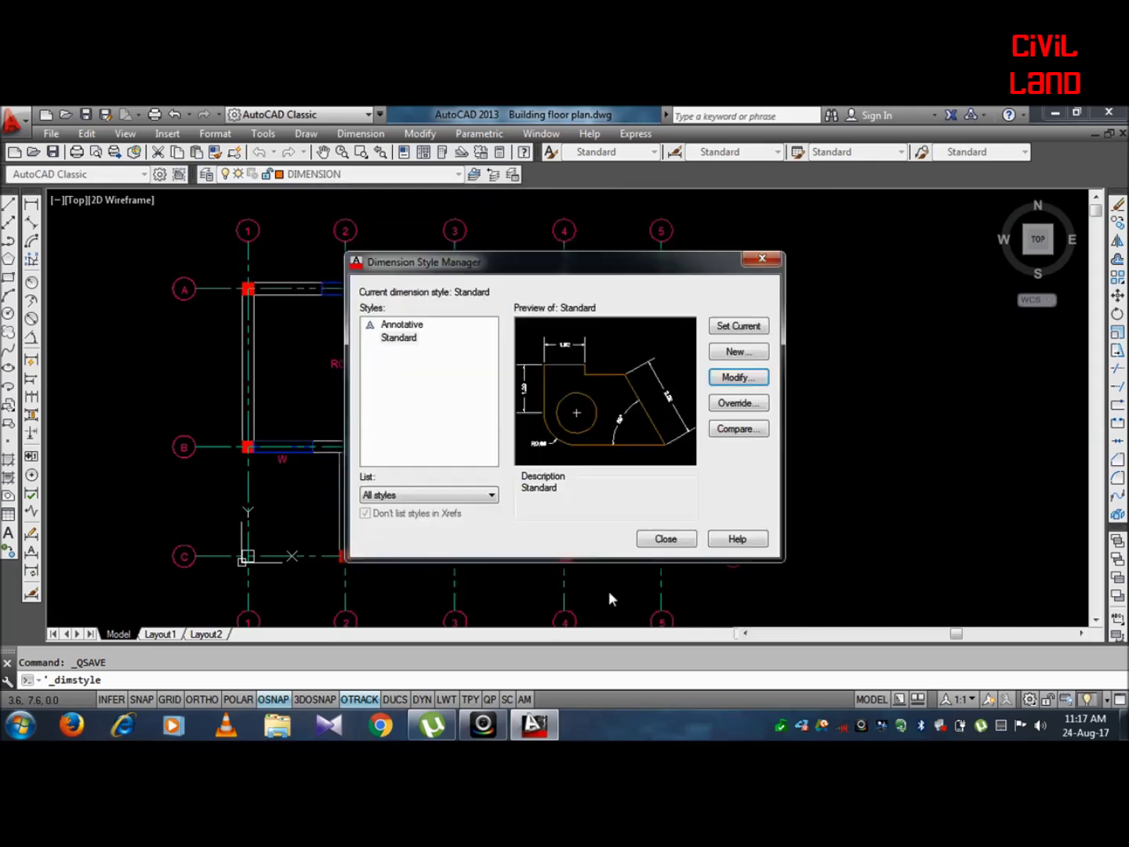
click(664, 539)
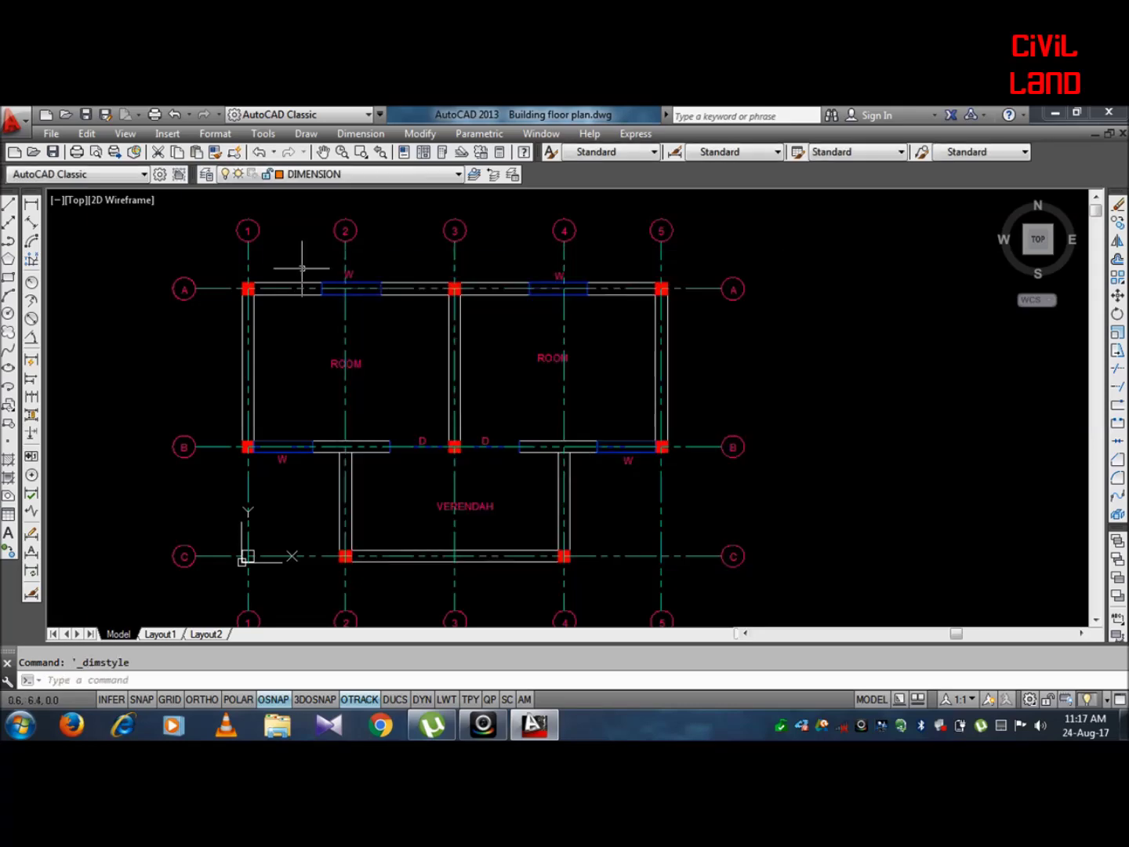
Step: Dimension the left room's 3.00 height and 4.00 width
click(38, 209)
scroll(253, 276, up, 5)
scroll(233, 286, down, 8)
scroll(216, 284, up, 4)
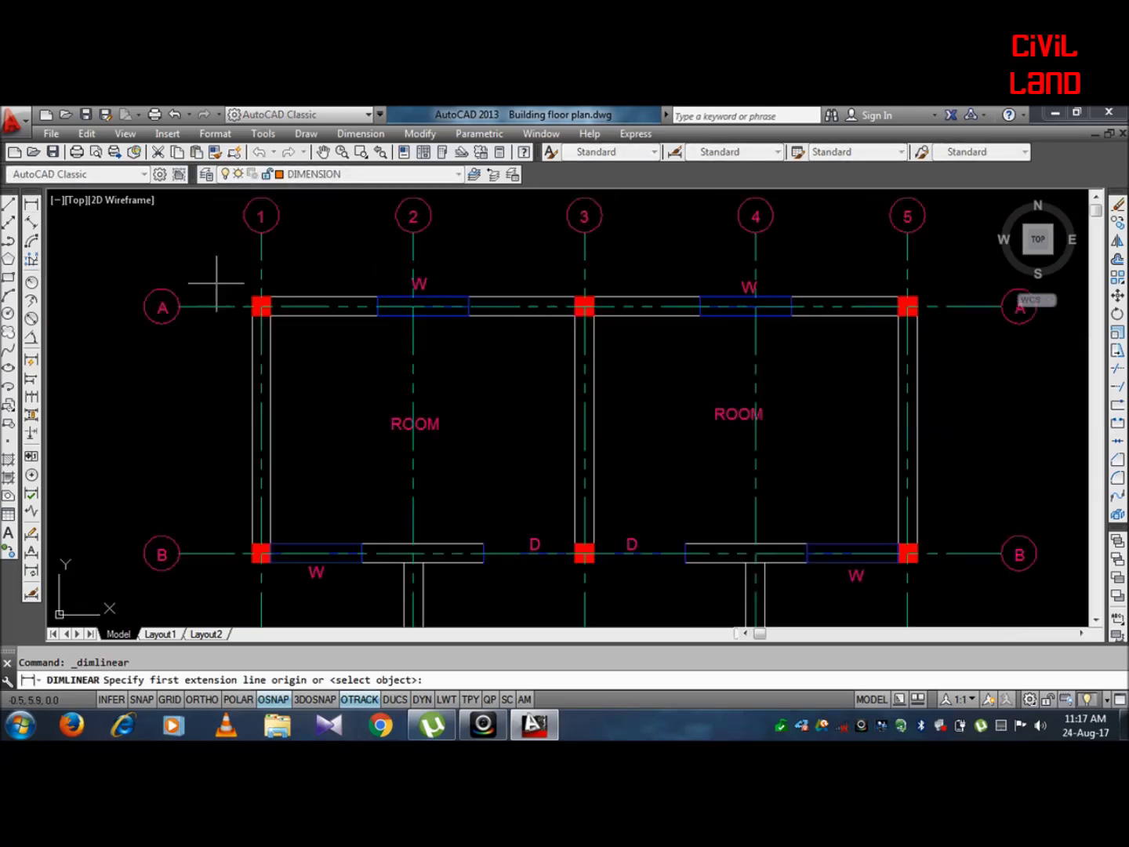
click(270, 315)
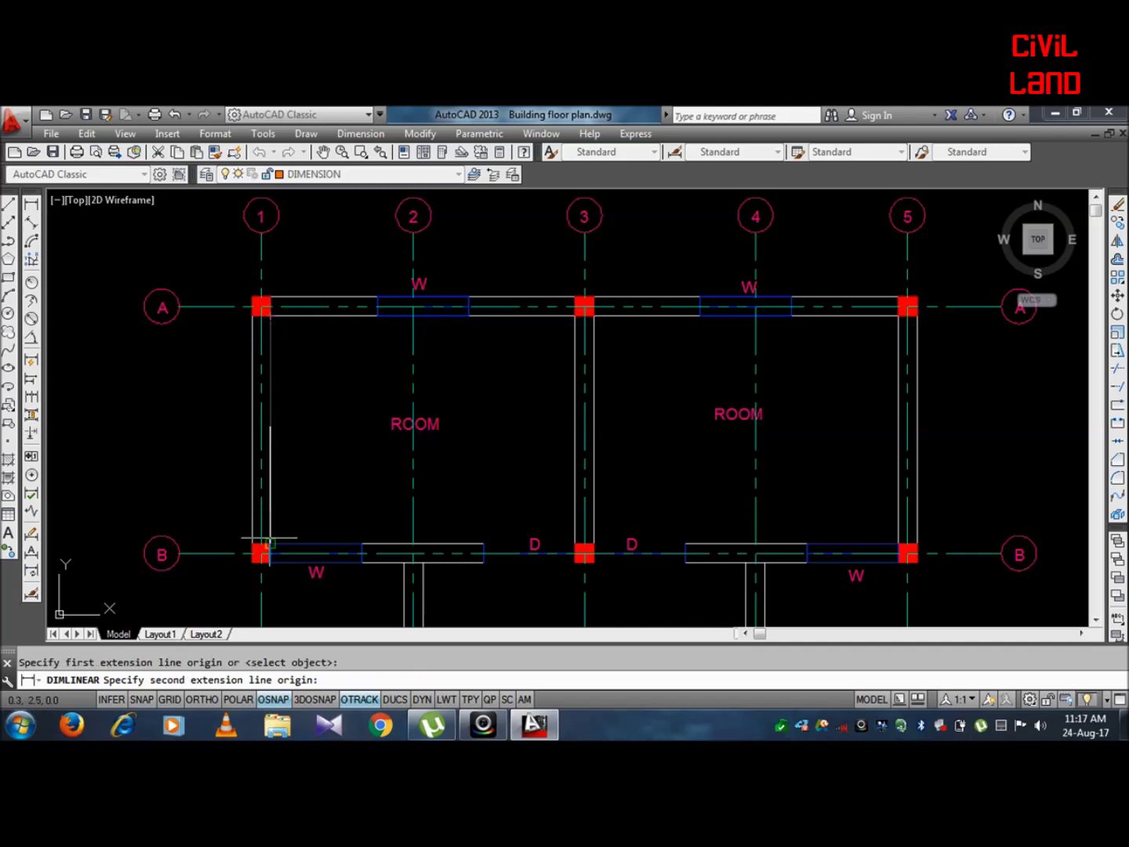
click(270, 542)
click(289, 410)
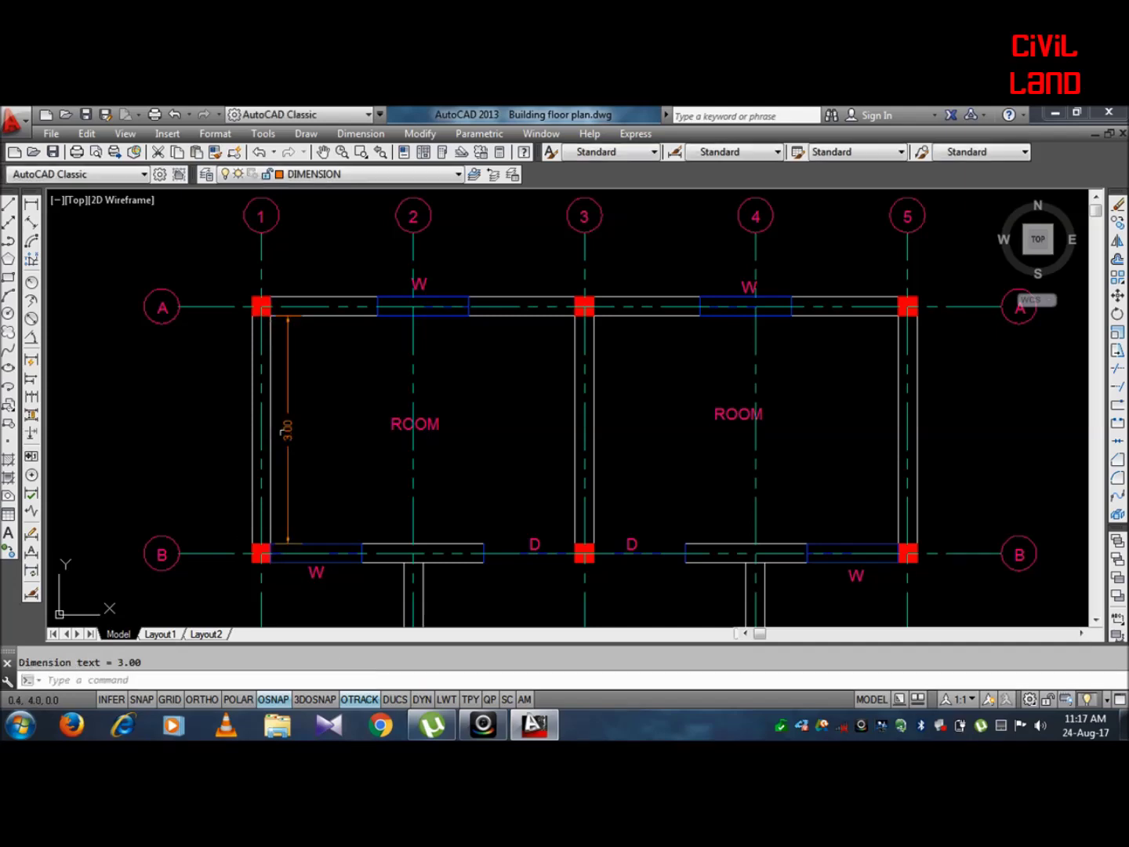
click(32, 206)
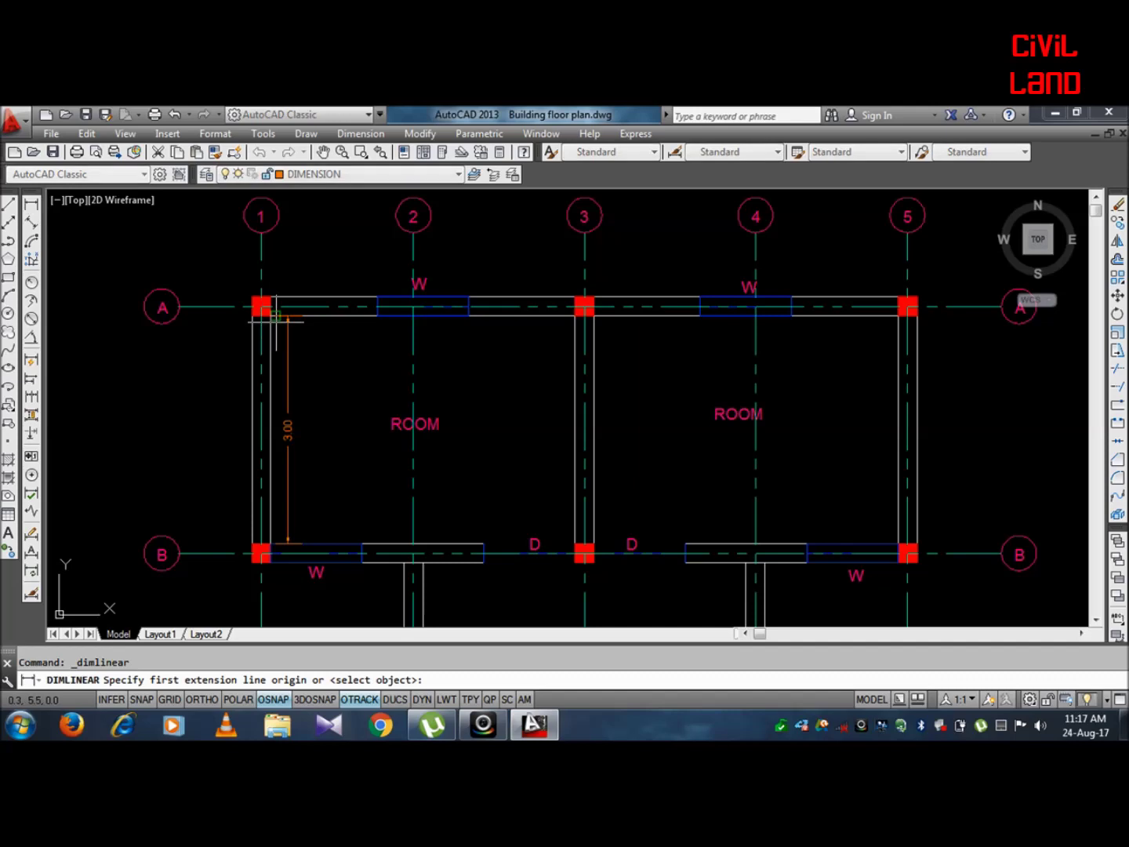
click(270, 315)
click(573, 315)
Step: Dimension the right room's 4.00 width and 3.00 height between columns 3 and 5
click(32, 206)
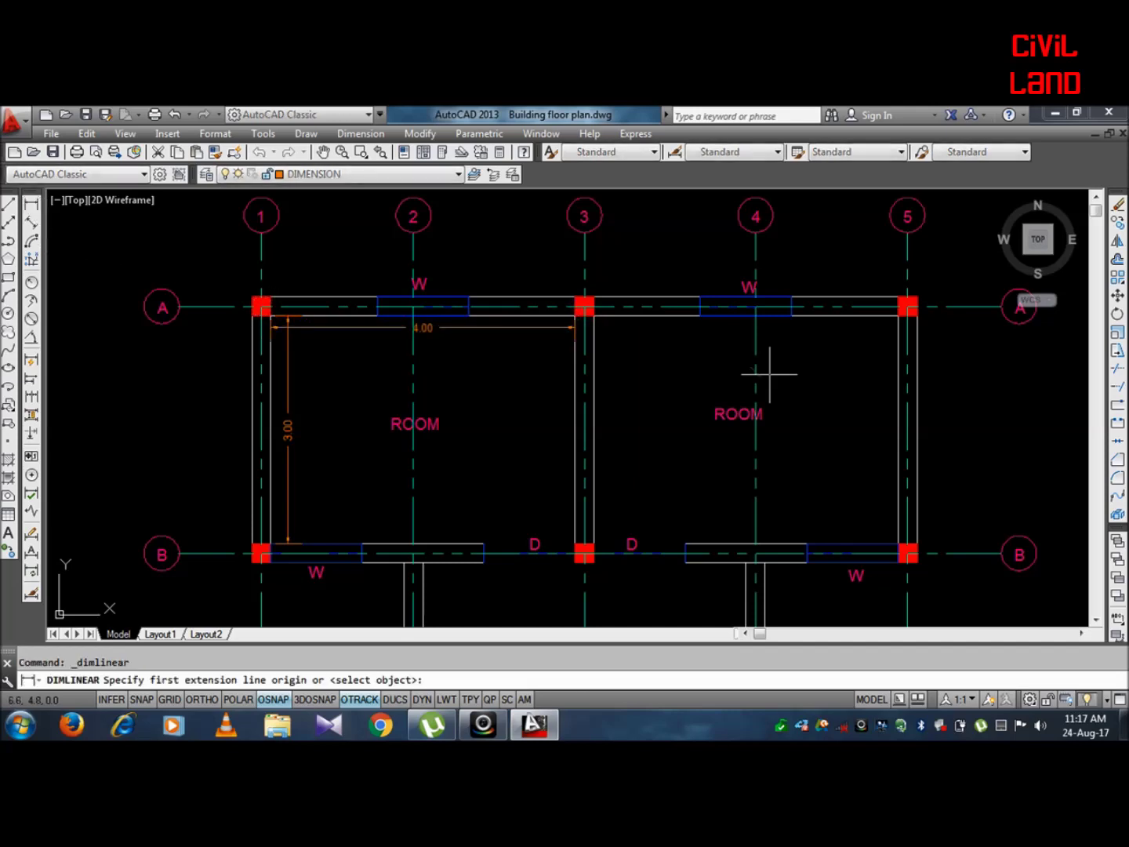
click(593, 315)
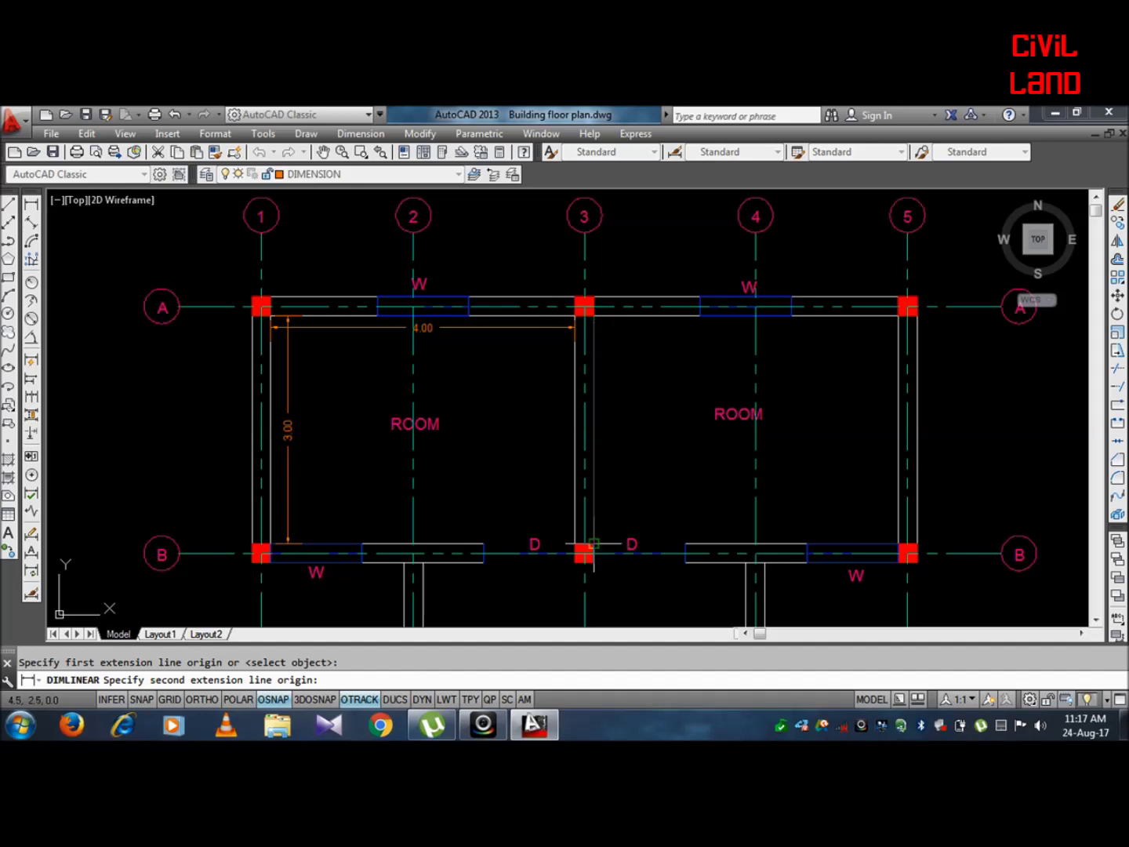
click(897, 315)
click(737, 328)
click(32, 201)
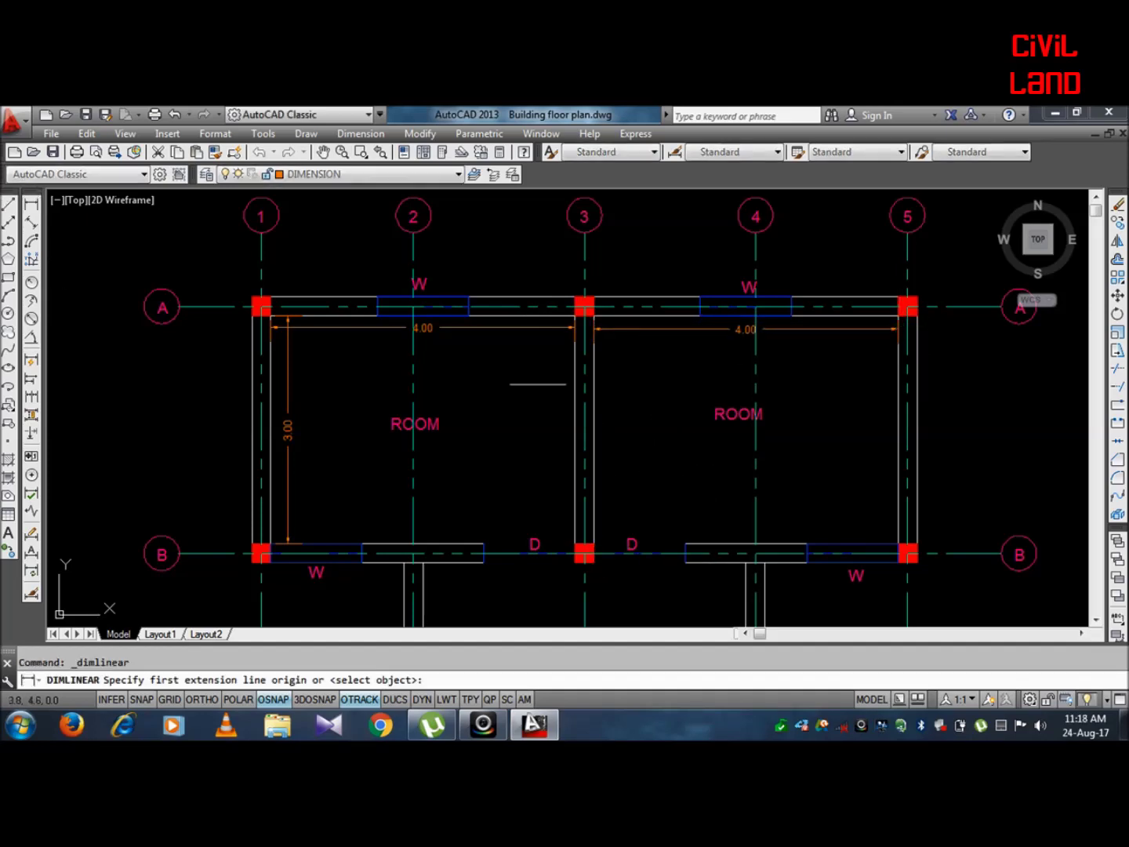
click(897, 315)
click(897, 542)
click(885, 432)
scroll(399, 417, down, 2)
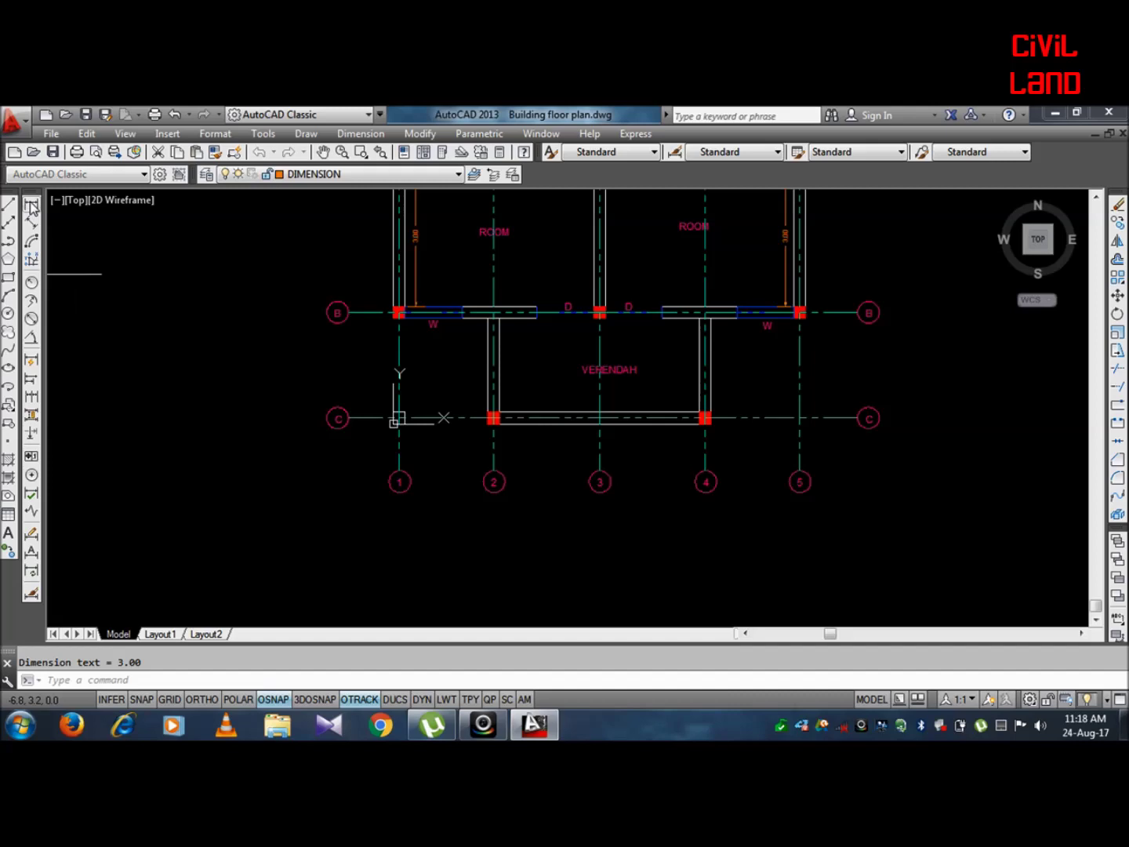
Step: Dimension the verandah's 2.00 depth and 4.25 width
click(32, 205)
scroll(519, 333, up, 4)
click(466, 288)
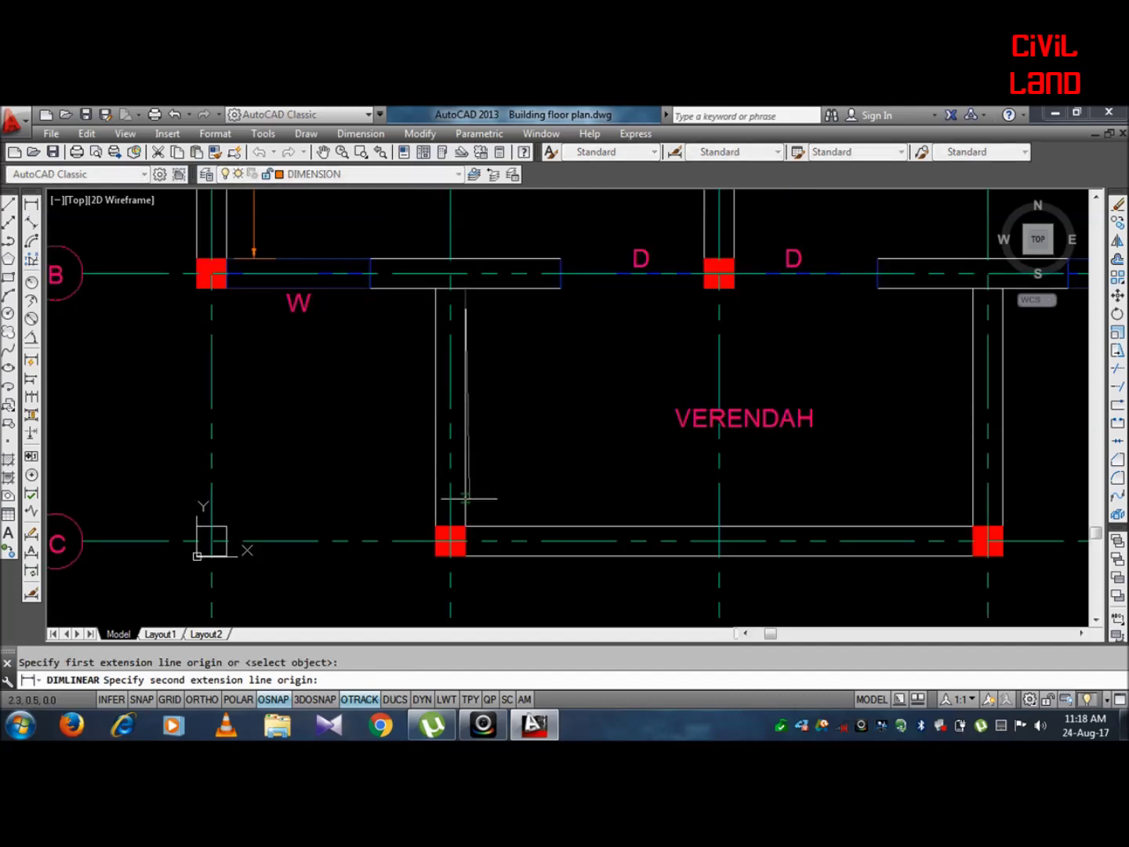
click(466, 526)
click(481, 516)
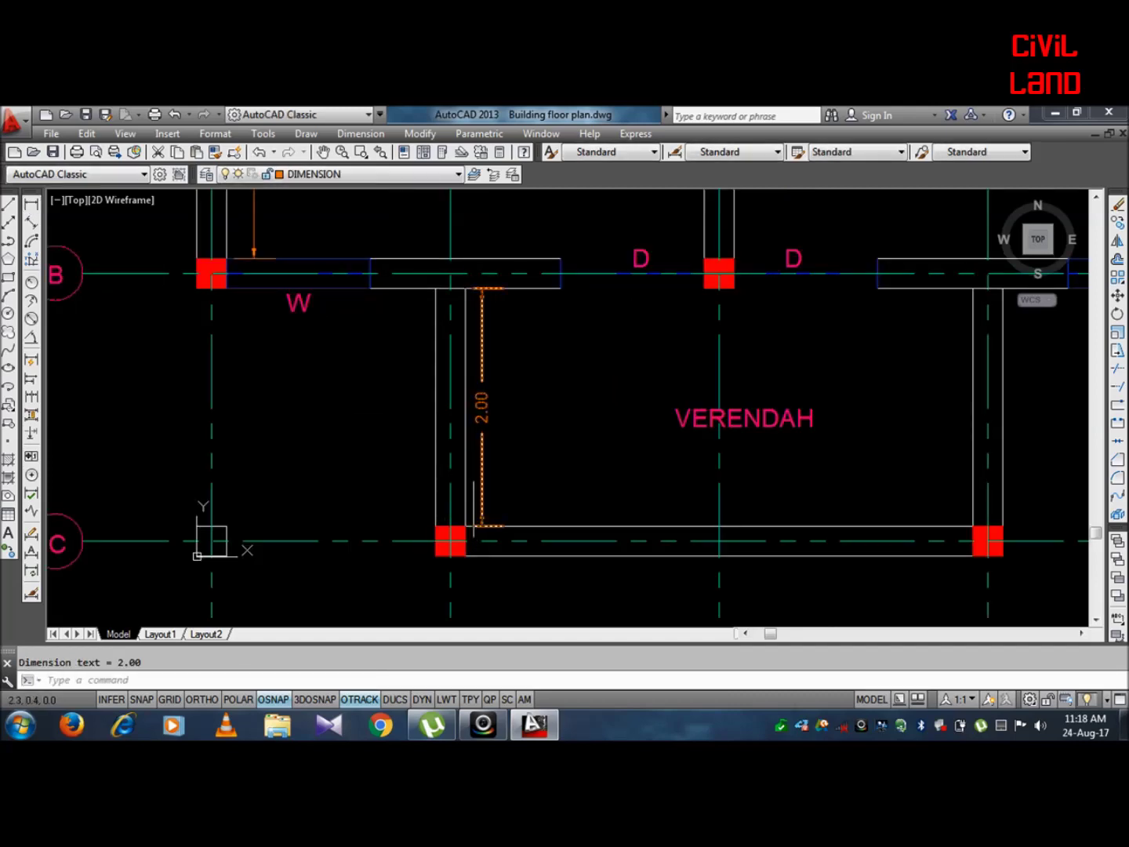
click(31, 207)
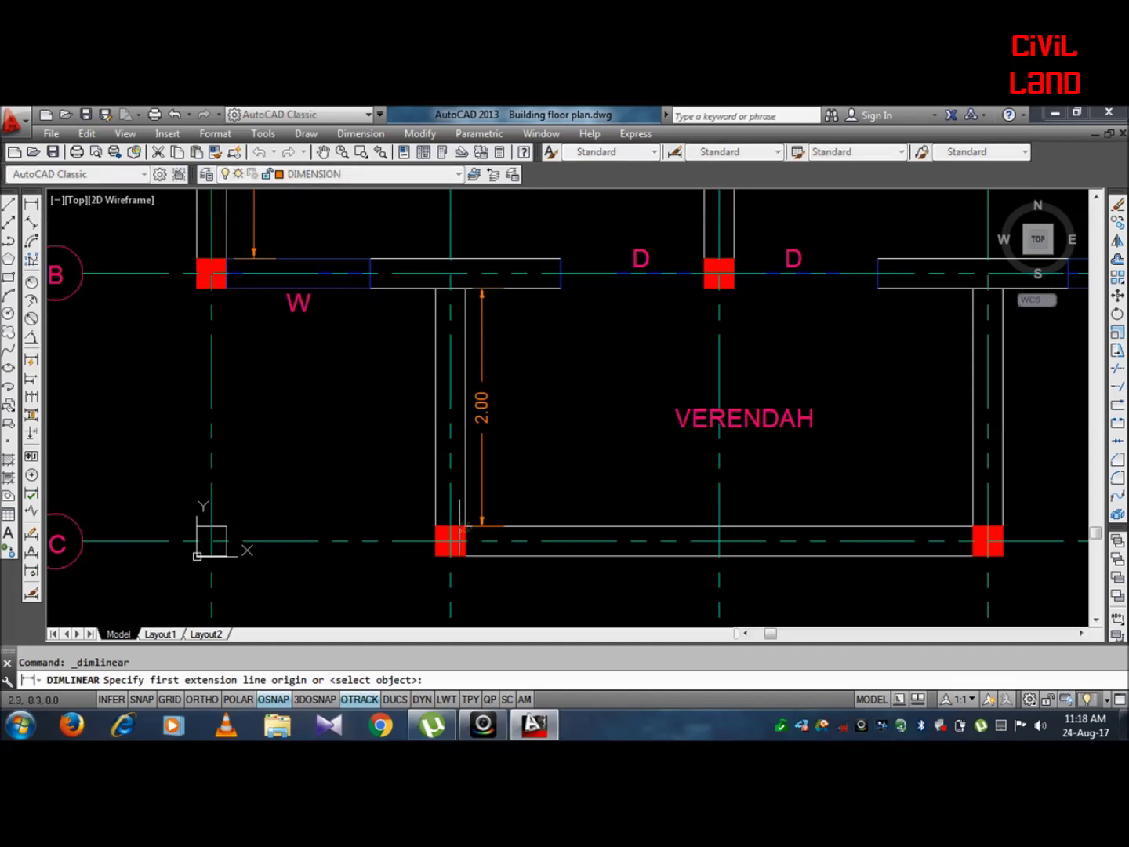
click(466, 525)
click(973, 526)
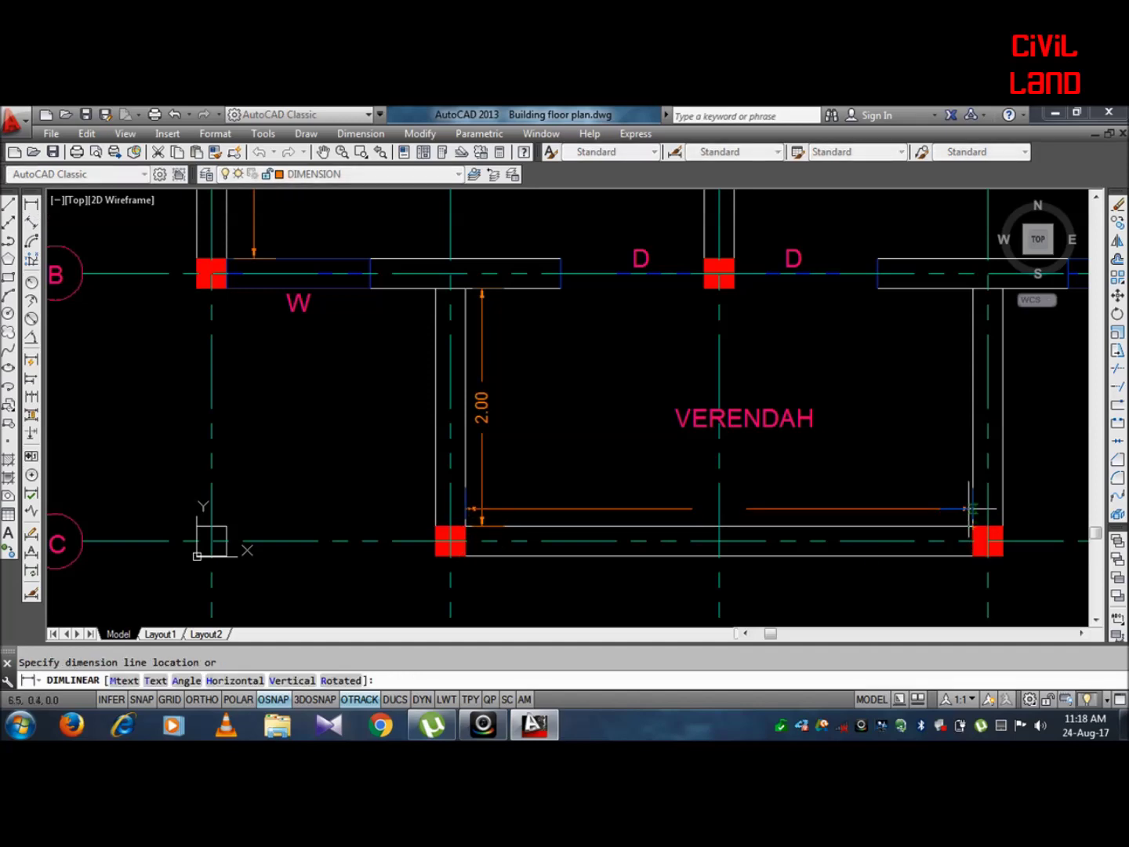
click(970, 508)
scroll(549, 506, down, 4)
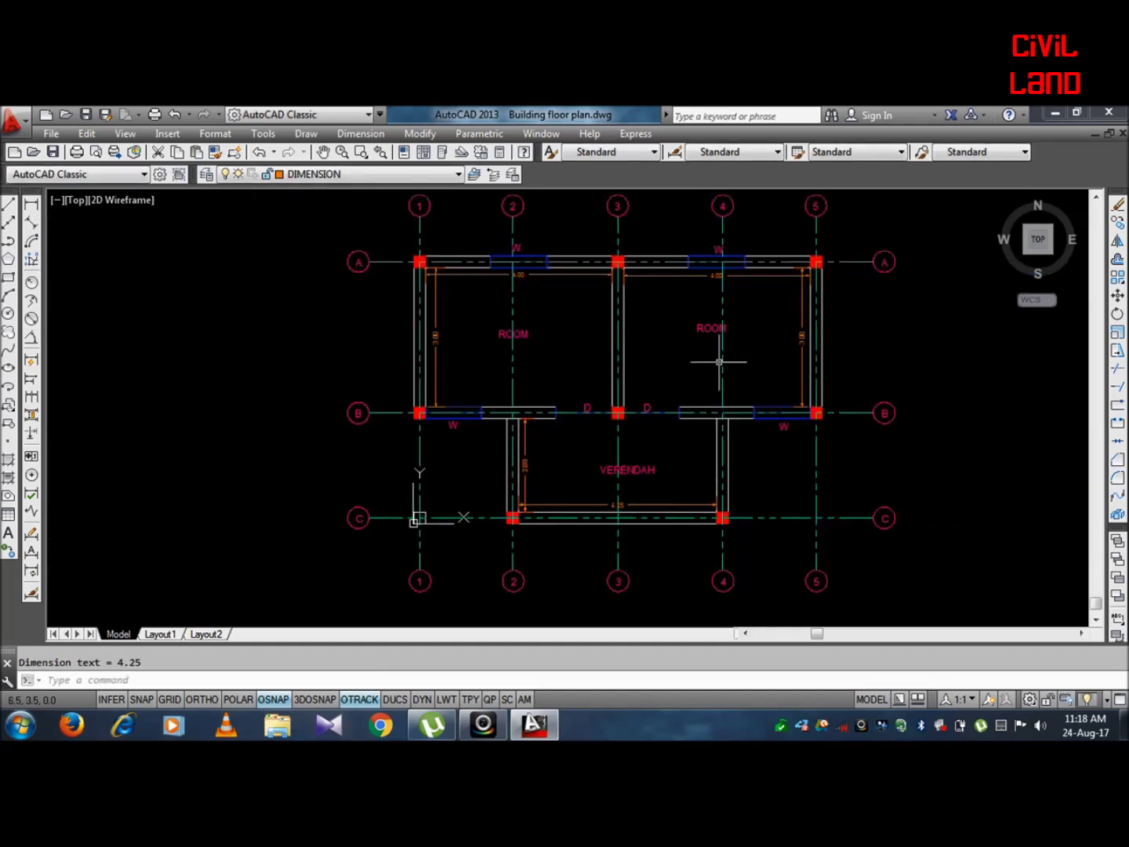
scroll(719, 362, down, 2)
scroll(781, 373, up, 4)
scroll(729, 441, down, 2)
scroll(726, 436, up, 2)
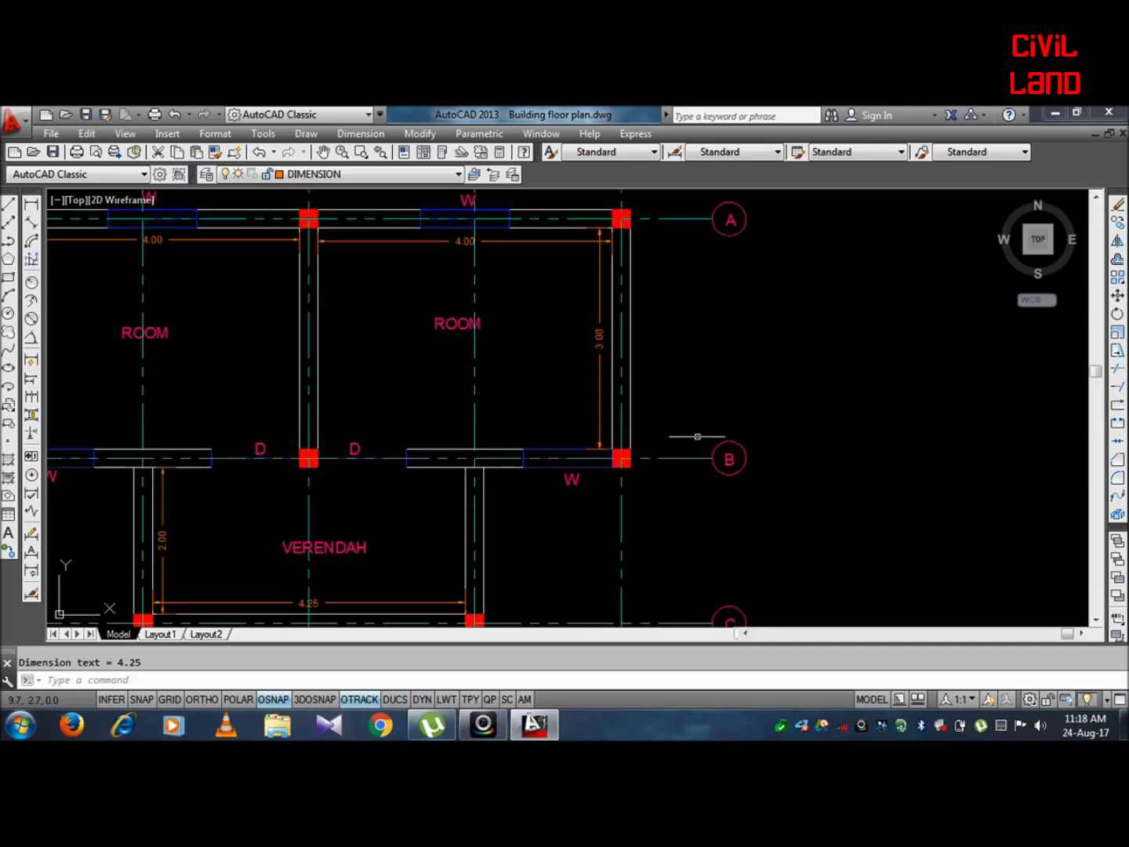
Step: Sketch a line from the column 1/A corner toward the window's left edge, then cancel it
scroll(727, 436, down, 2)
scroll(667, 438, up, 3)
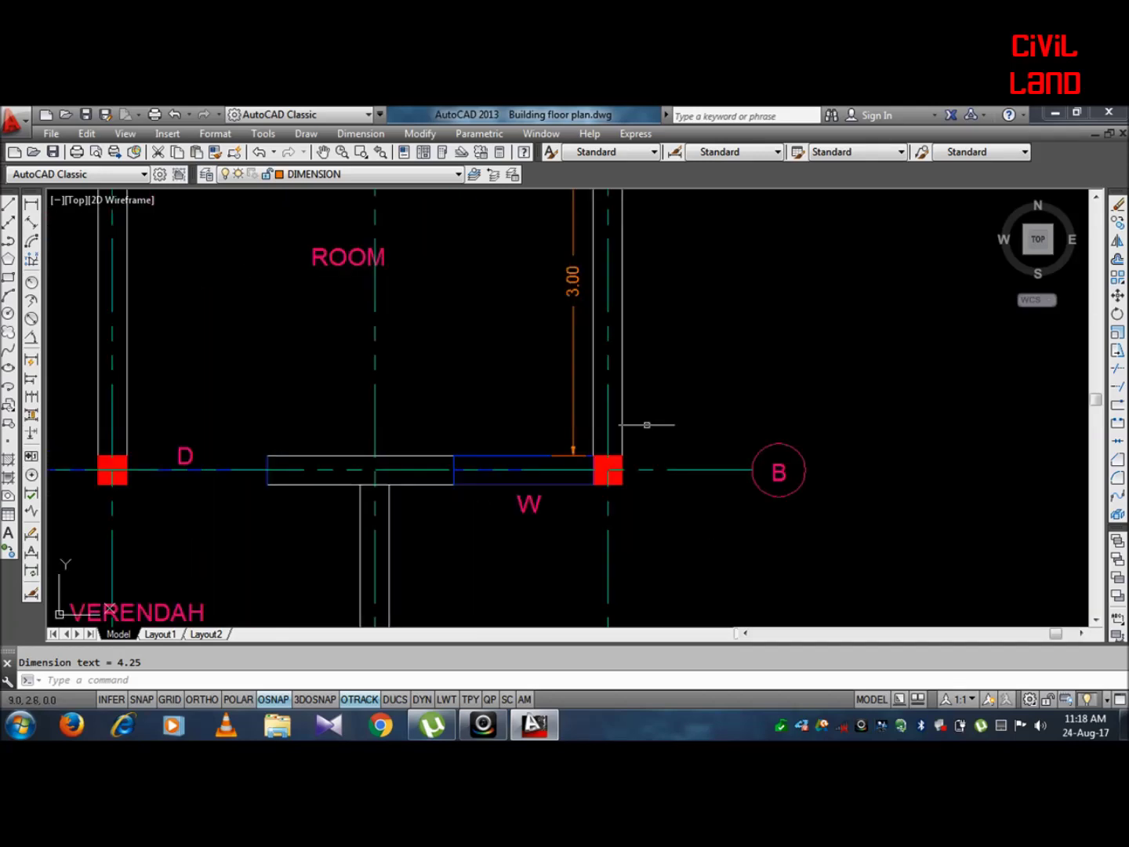
scroll(650, 423, down, 2)
click(8, 206)
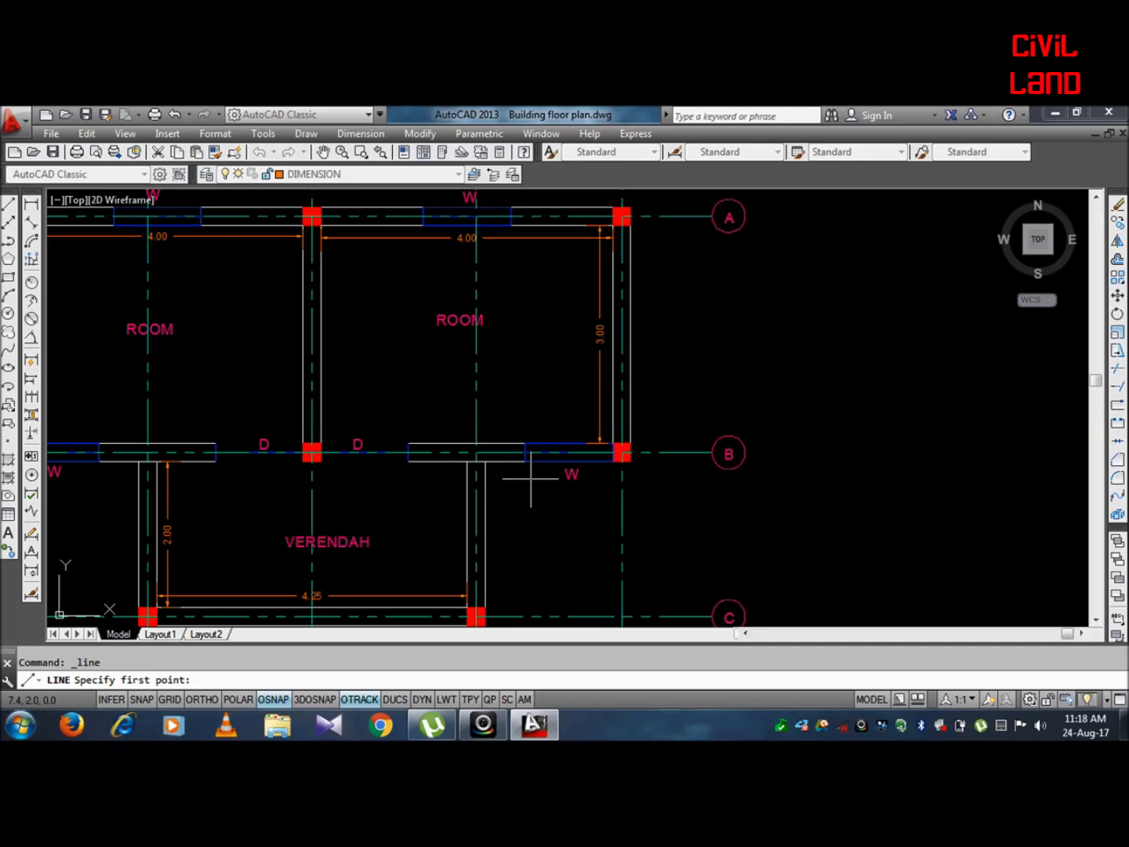
scroll(525, 479, up, 2)
scroll(400, 472, down, 3)
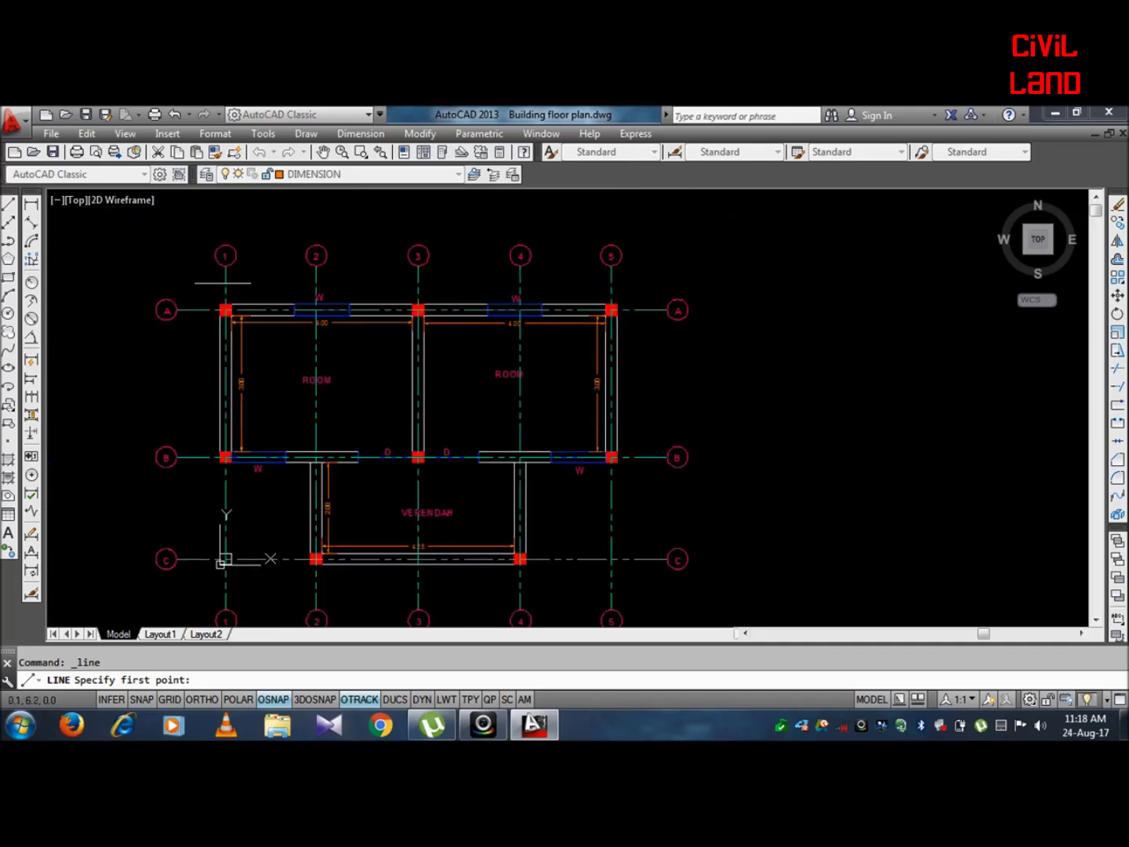
scroll(216, 280, up, 4)
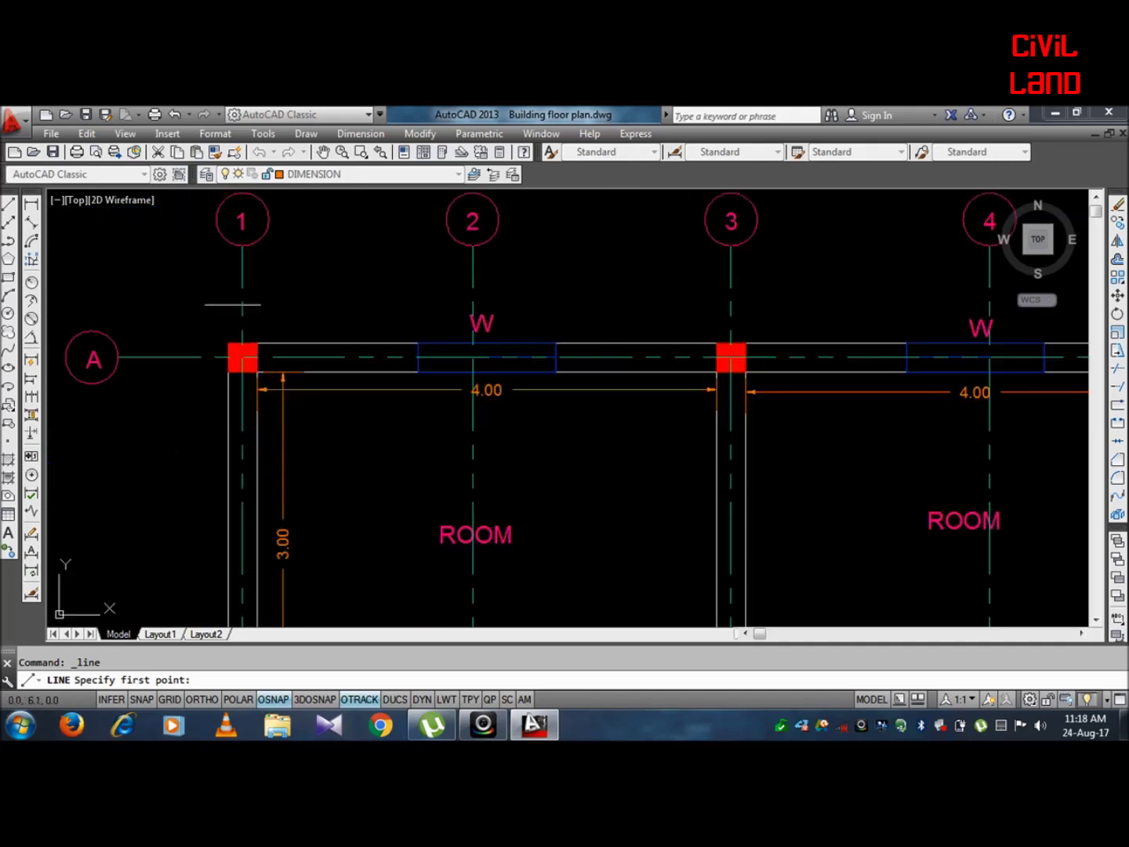
click(256, 342)
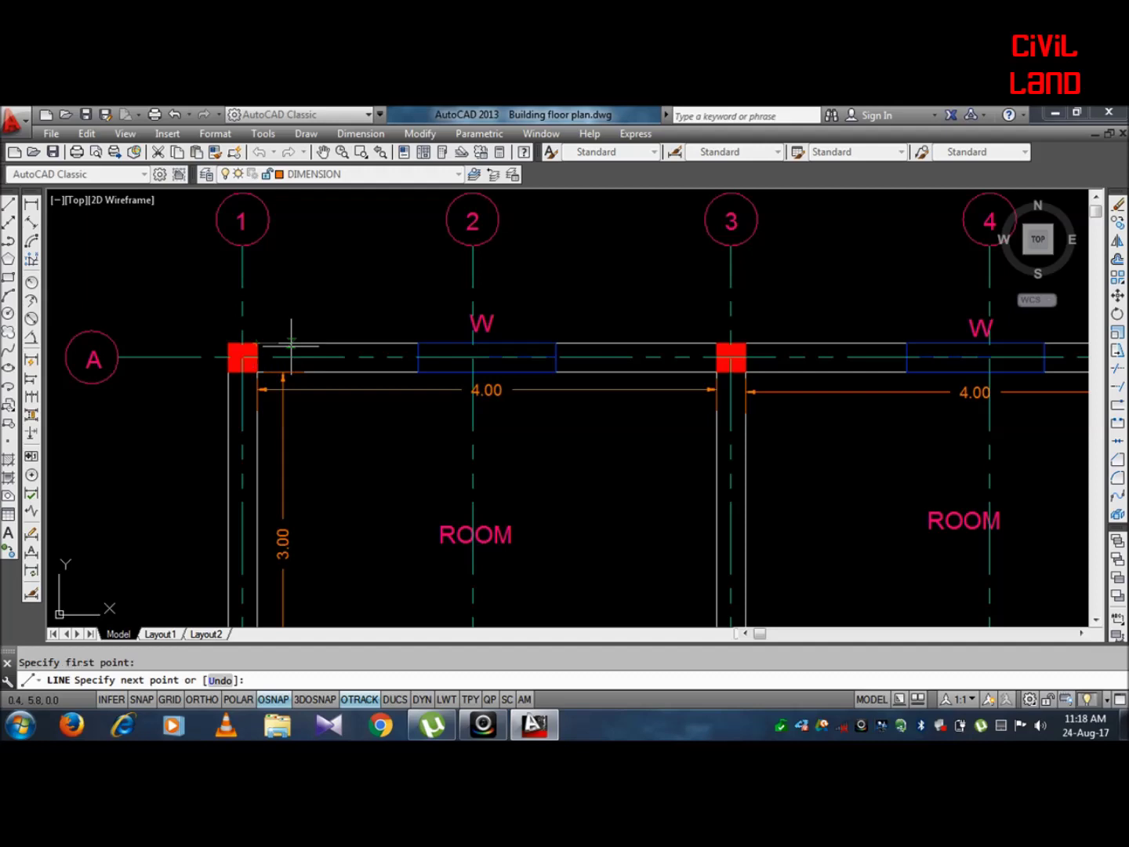
click(416, 342)
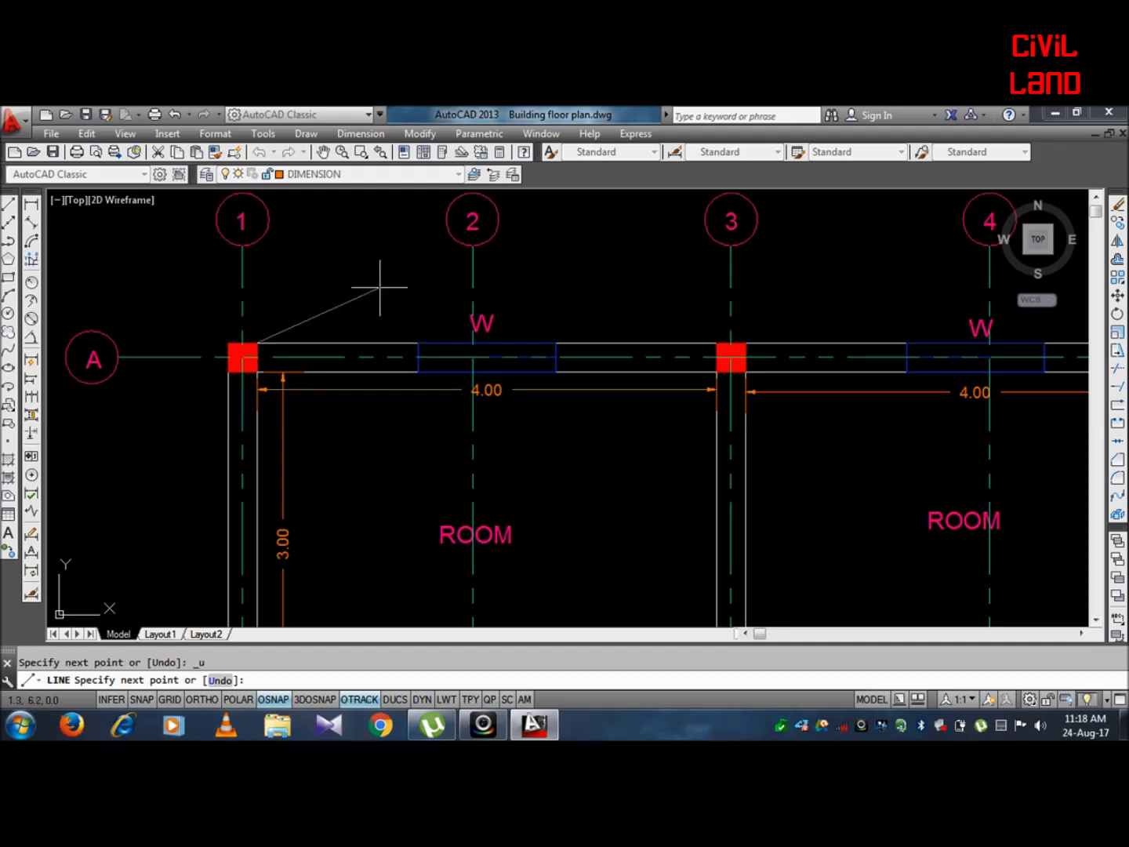
key(Escape)
Step: Dimension the first room's top wall from column 1 to column 3: 1.40, 1.20 window, 1.40
click(32, 204)
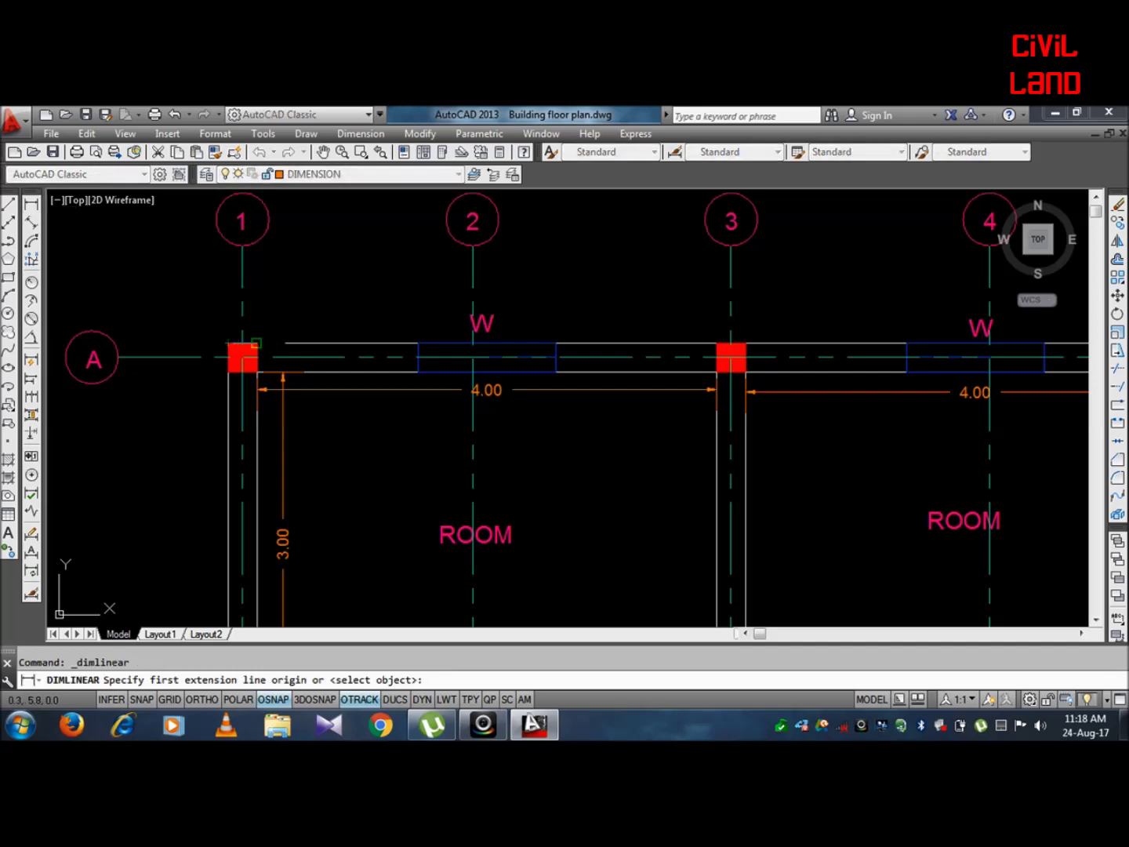
click(257, 342)
click(418, 343)
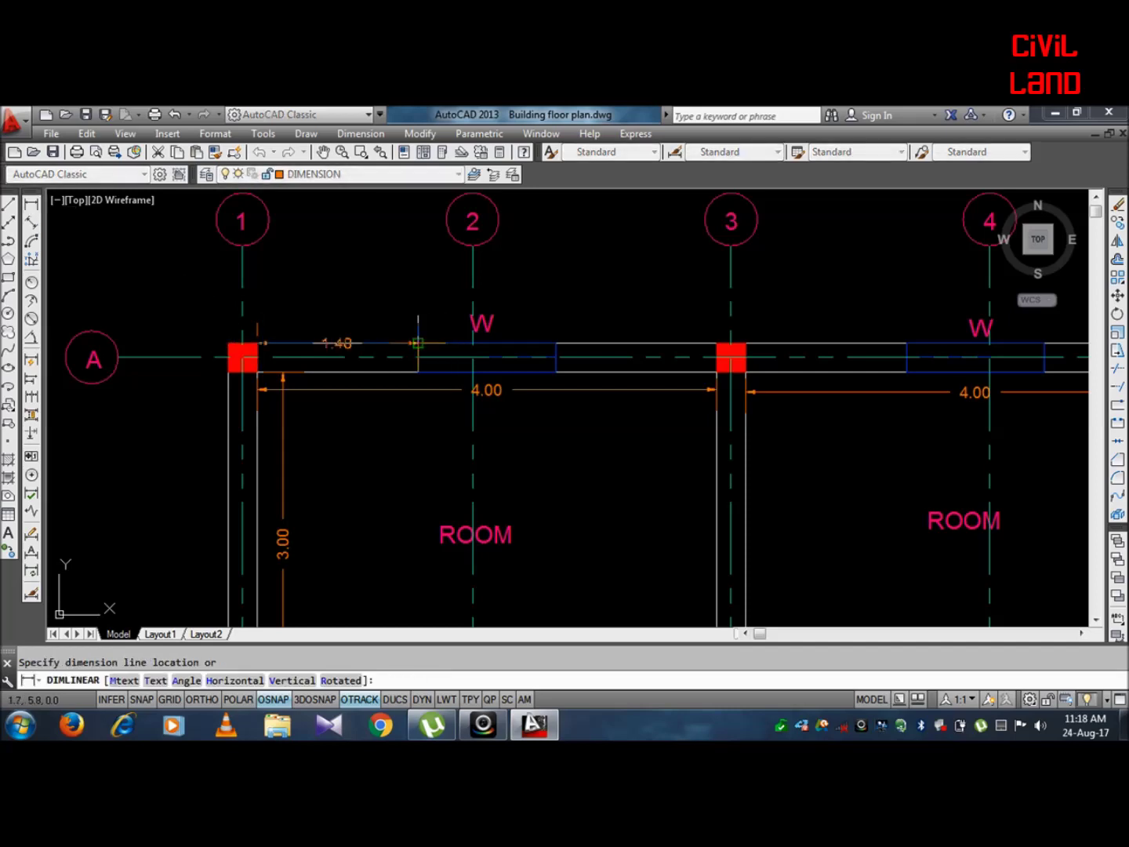
click(418, 332)
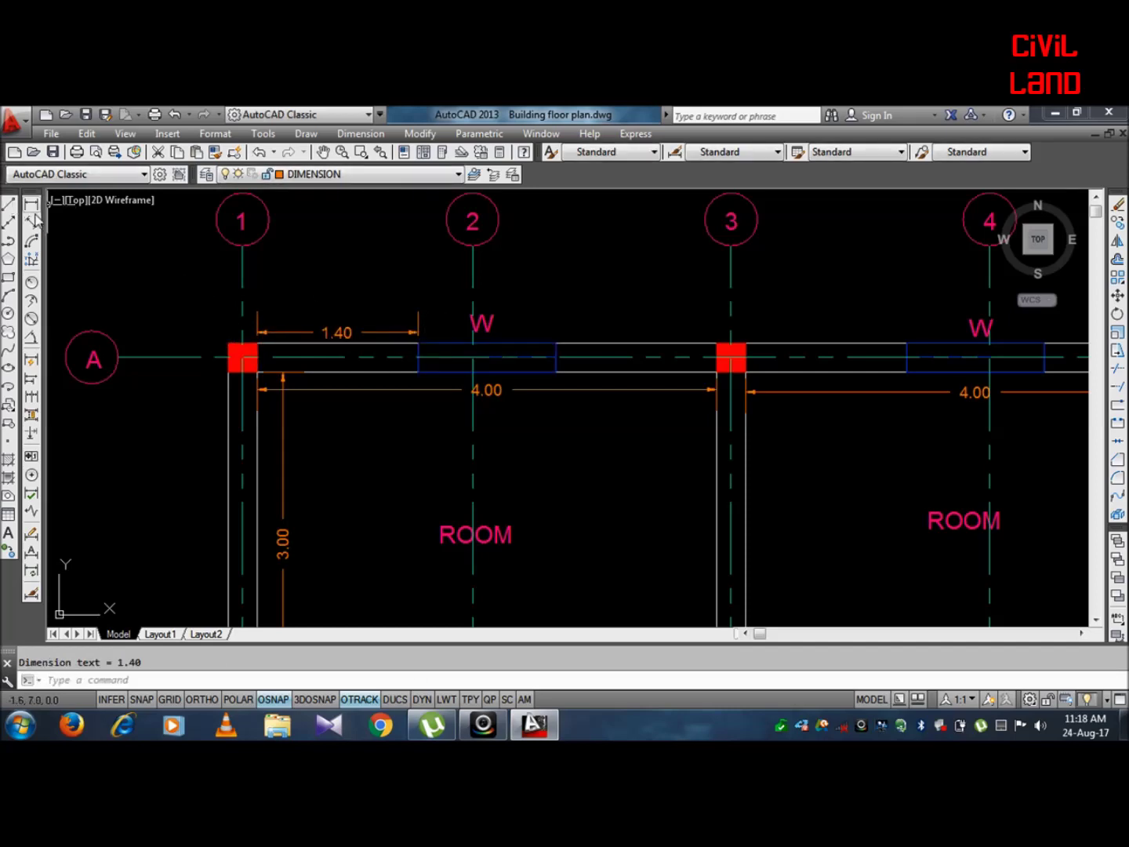
key(Return)
click(418, 343)
click(557, 342)
key(Return)
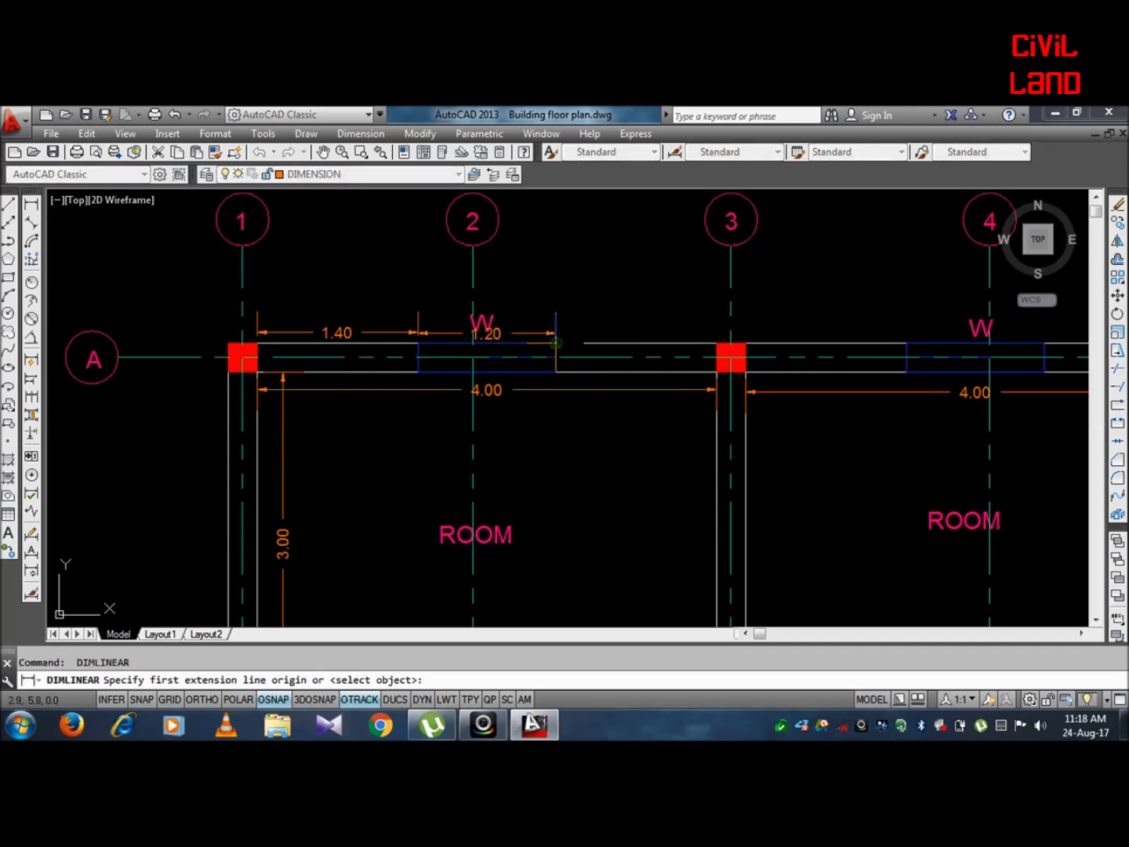
click(556, 343)
click(717, 343)
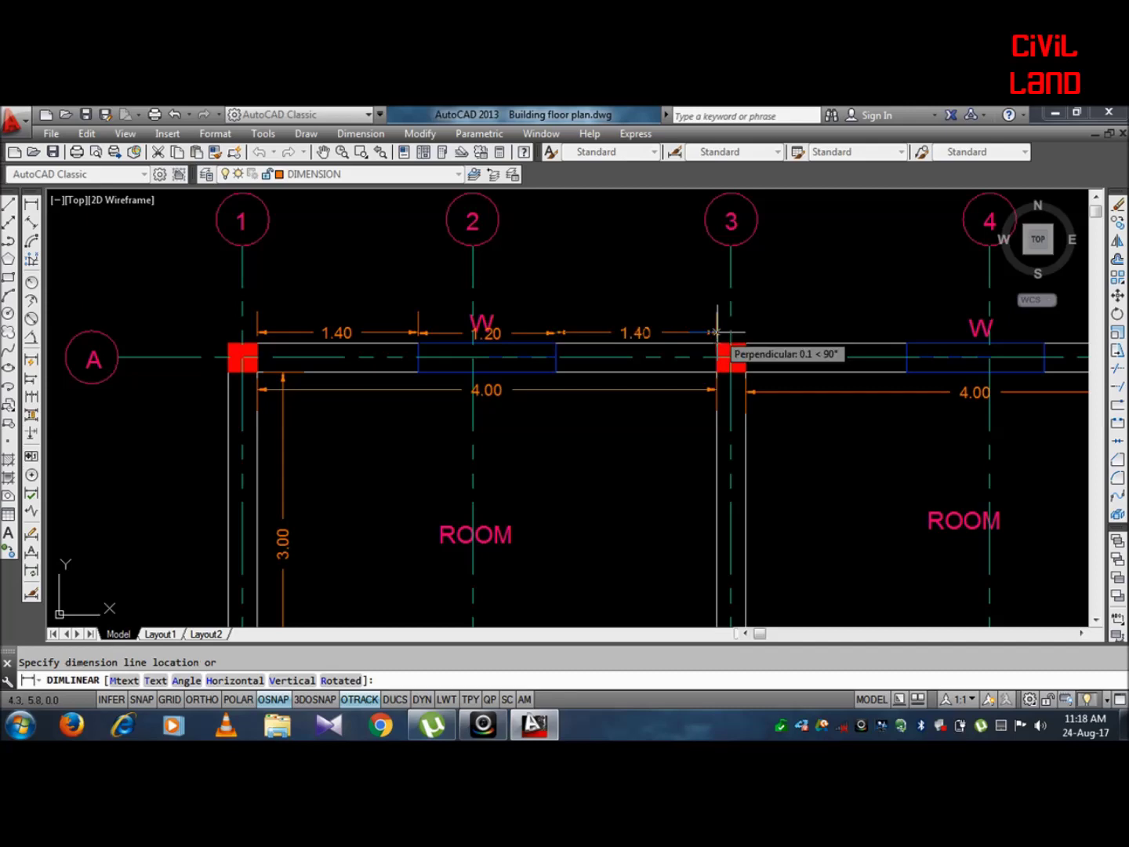
click(716, 332)
Step: Add another 1.40 wall dimension and raise its dimension line higher using its grip
scroll(687, 330, down, 2)
key(Return)
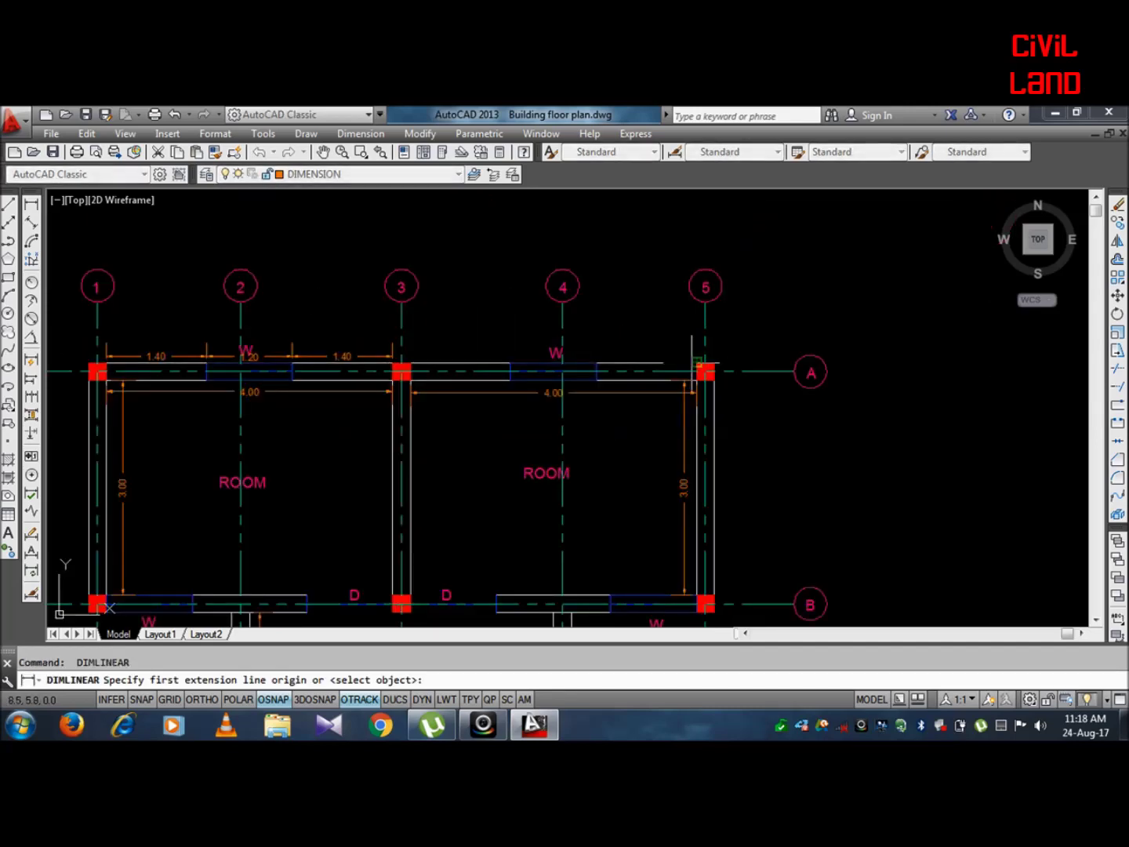
click(696, 362)
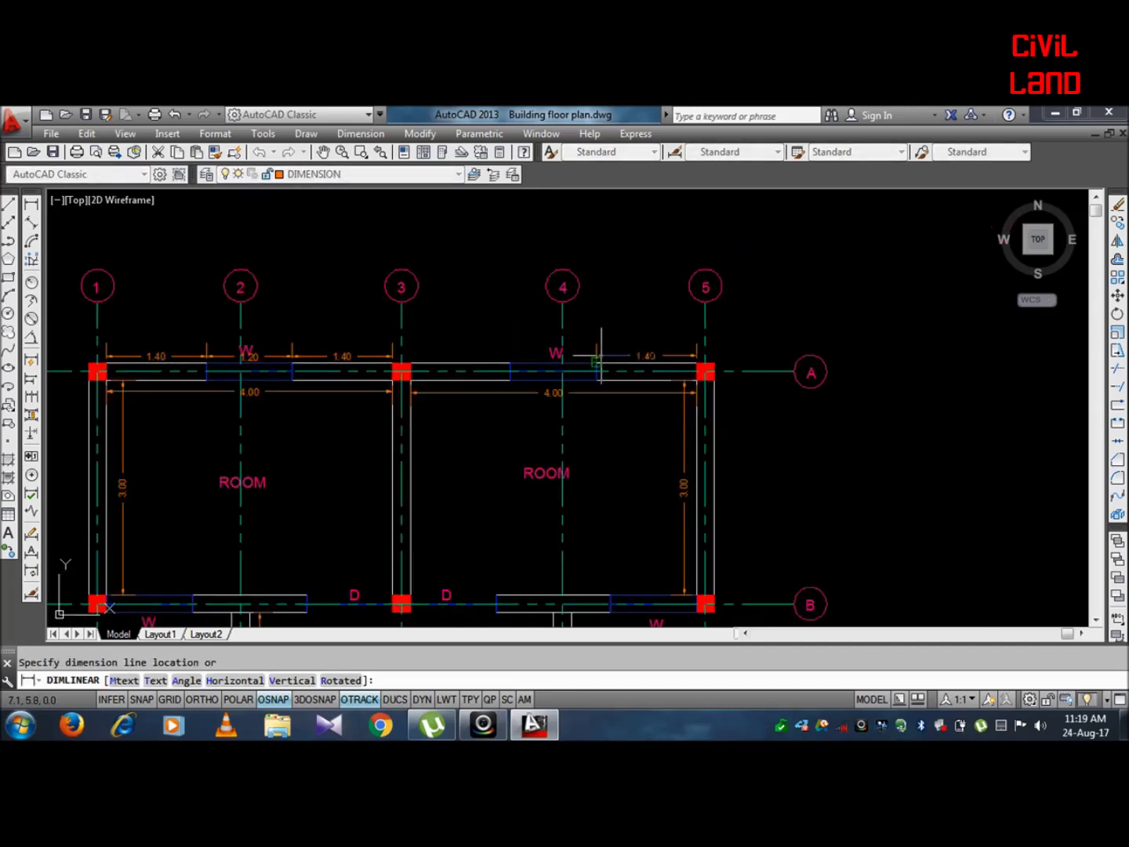
click(600, 358)
scroll(611, 362, up, 5)
click(621, 366)
click(637, 366)
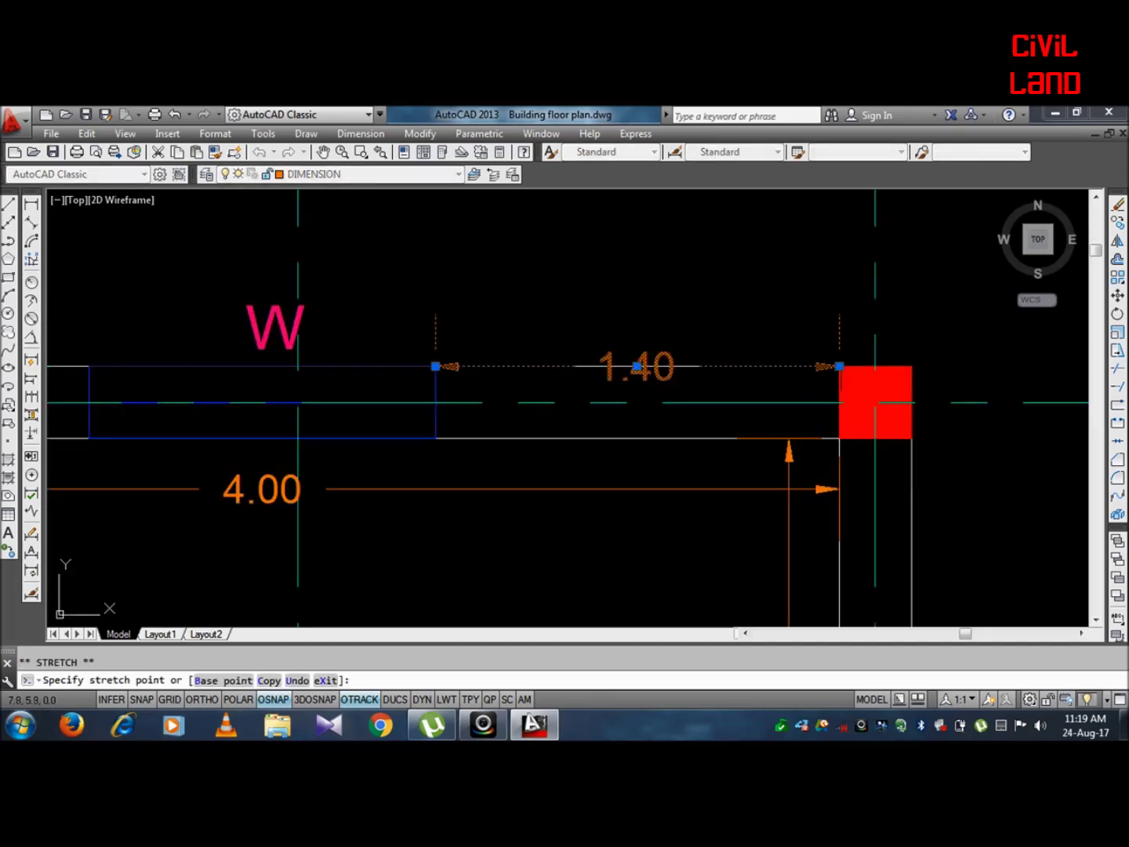
click(636, 330)
key(Return)
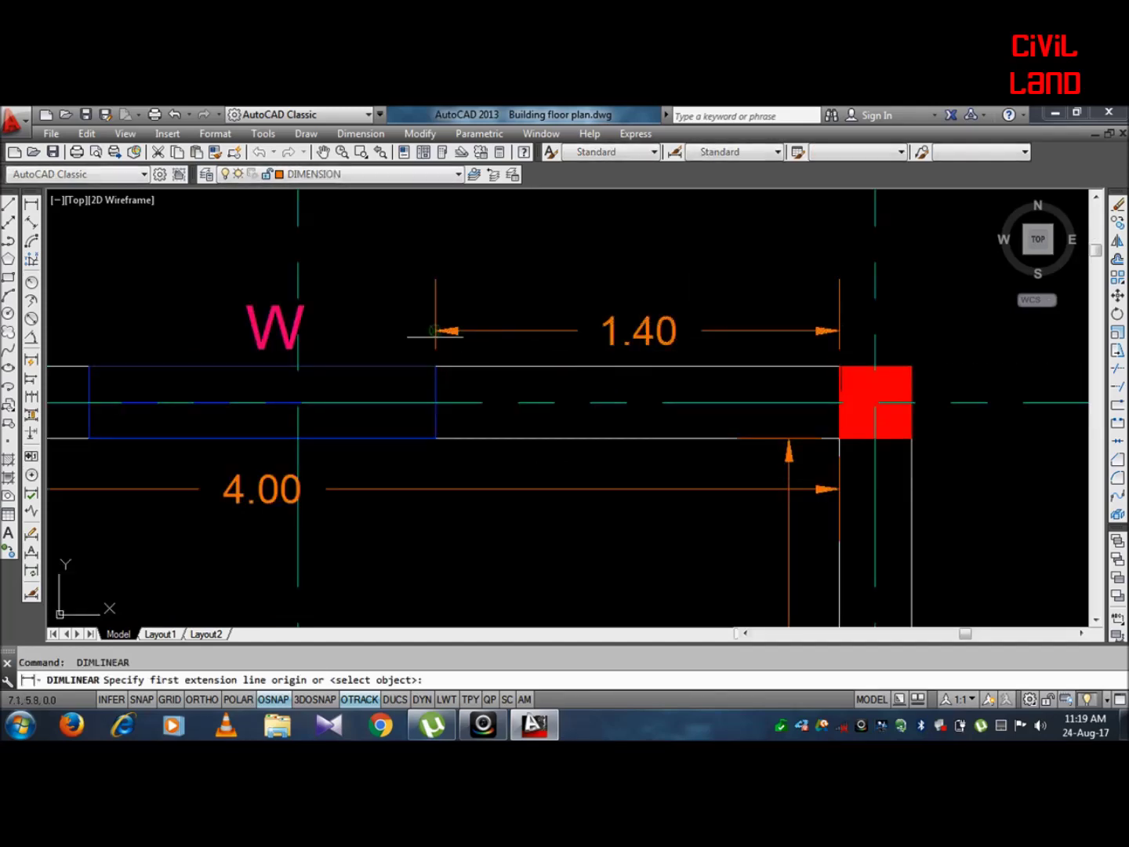
key(Return)
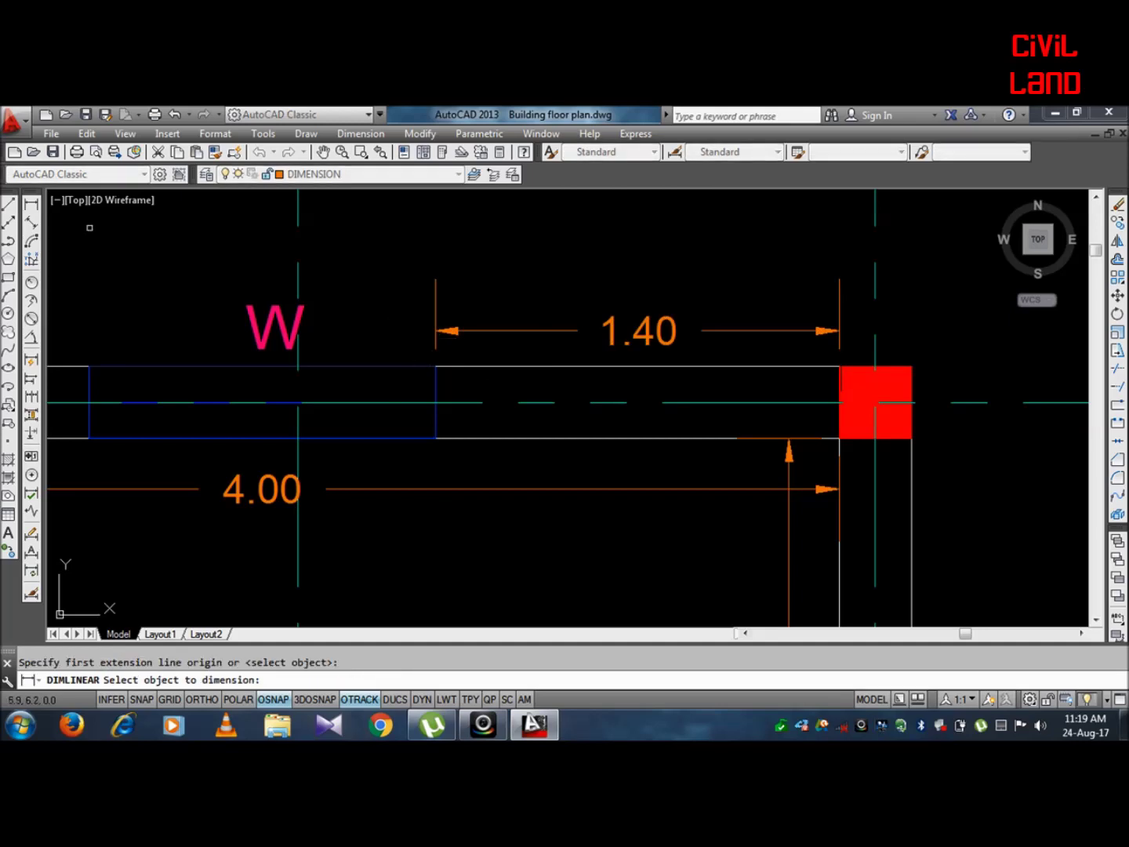
key(Escape)
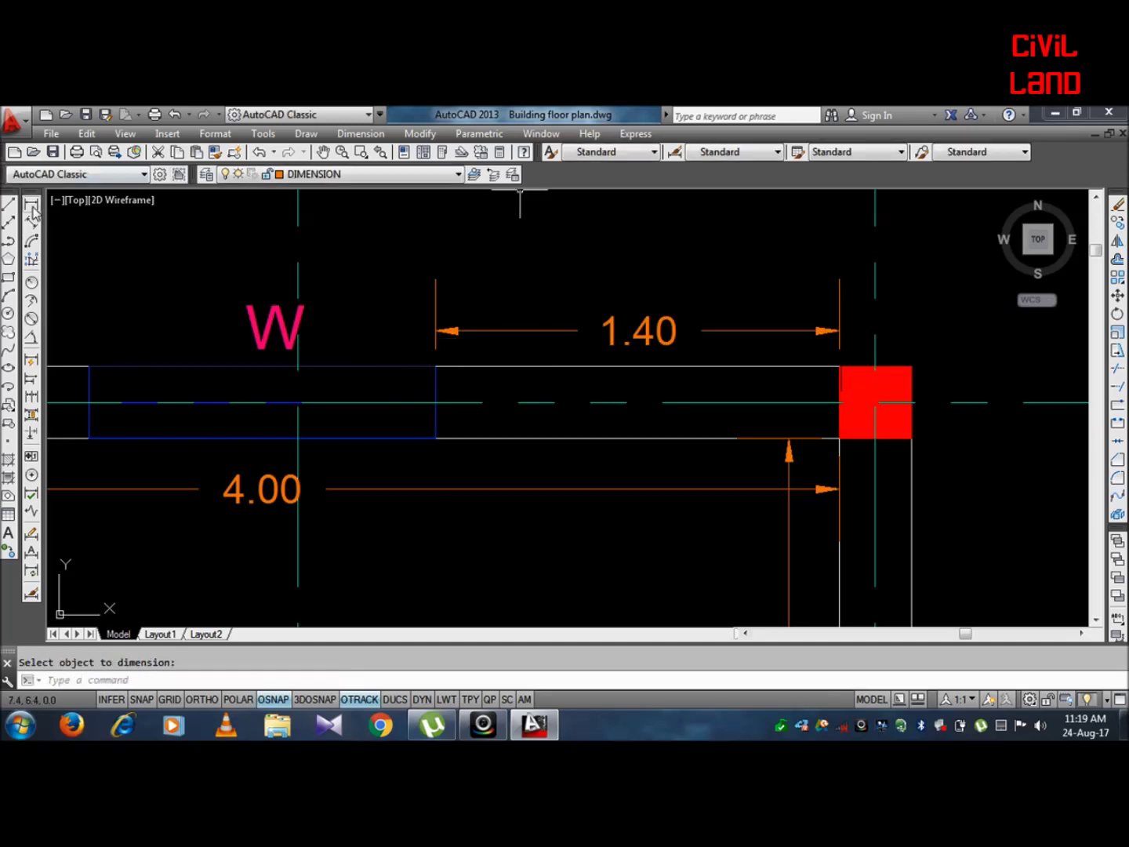
Step: Dimension the second room's 1.20 window opening and the adjacent 1.40 wall segment
click(32, 207)
click(435, 366)
scroll(322, 324, down, 4)
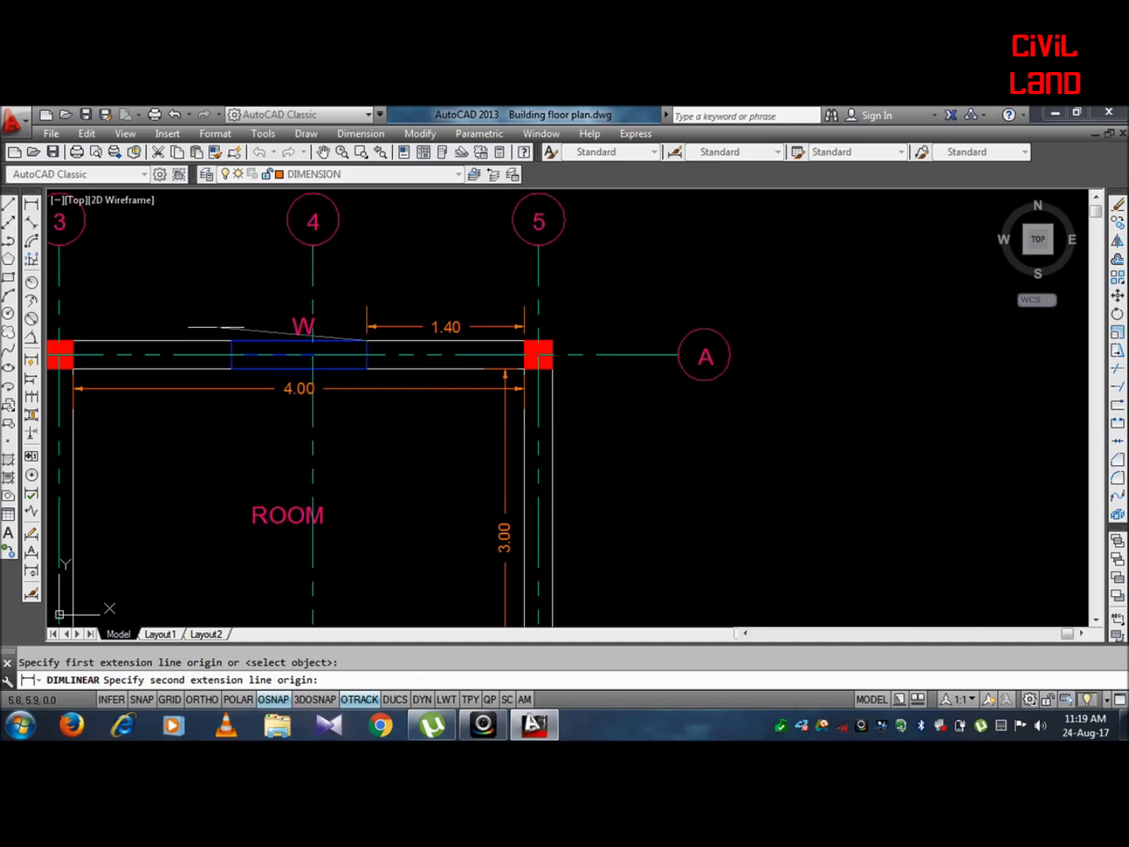
click(231, 340)
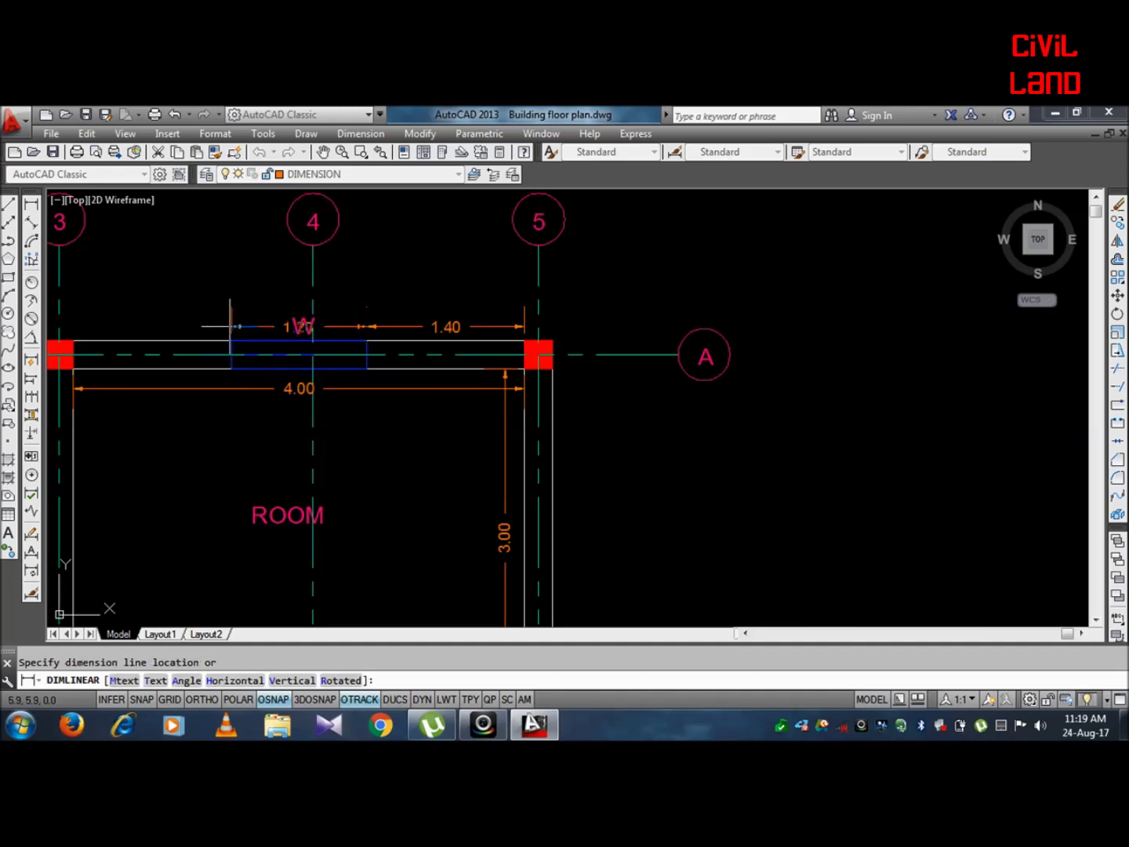
click(231, 328)
key(Return)
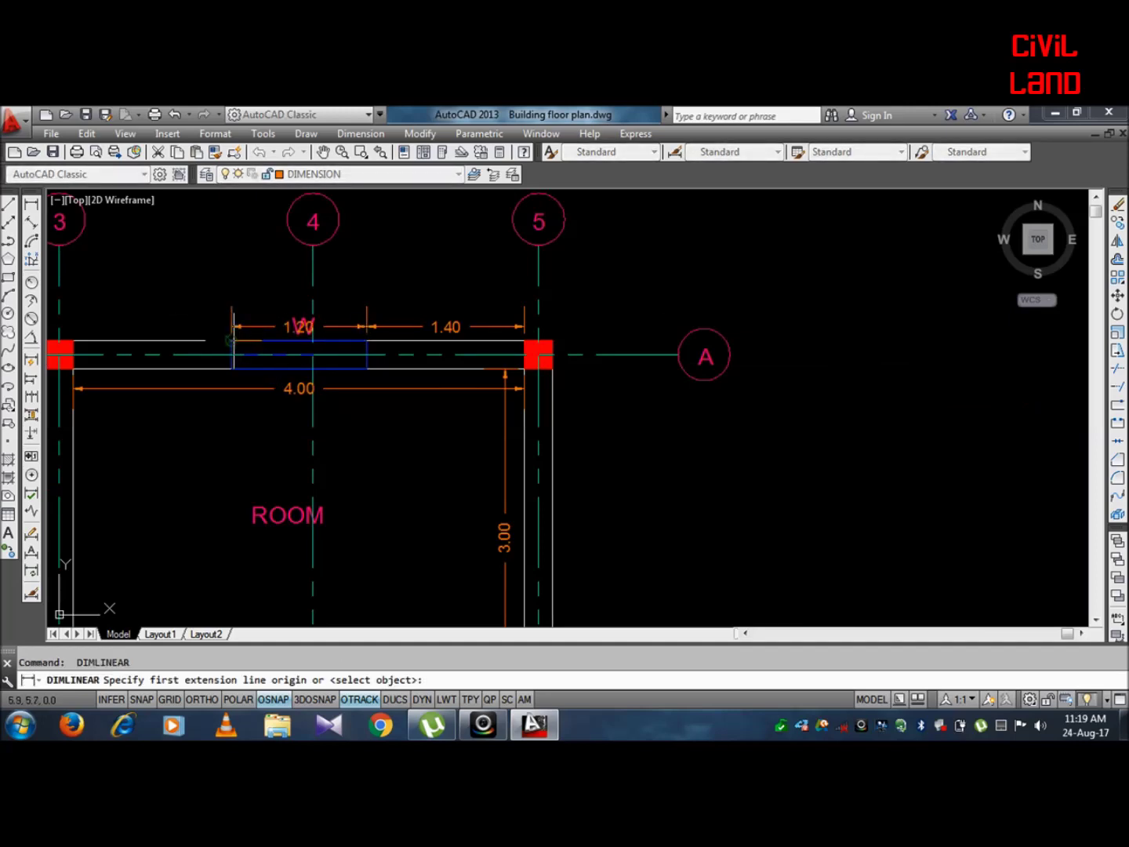
click(230, 340)
click(74, 340)
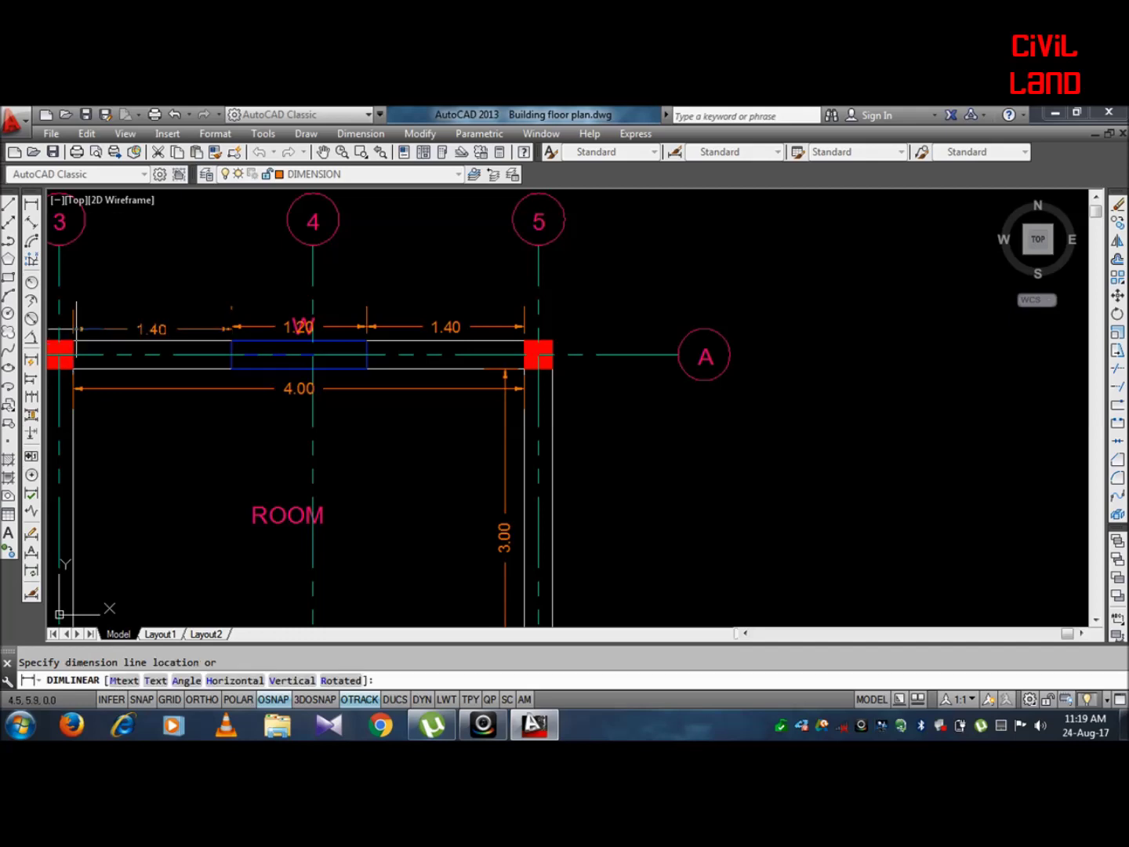
click(76, 326)
scroll(453, 251, down, 3)
scroll(267, 261, up, 3)
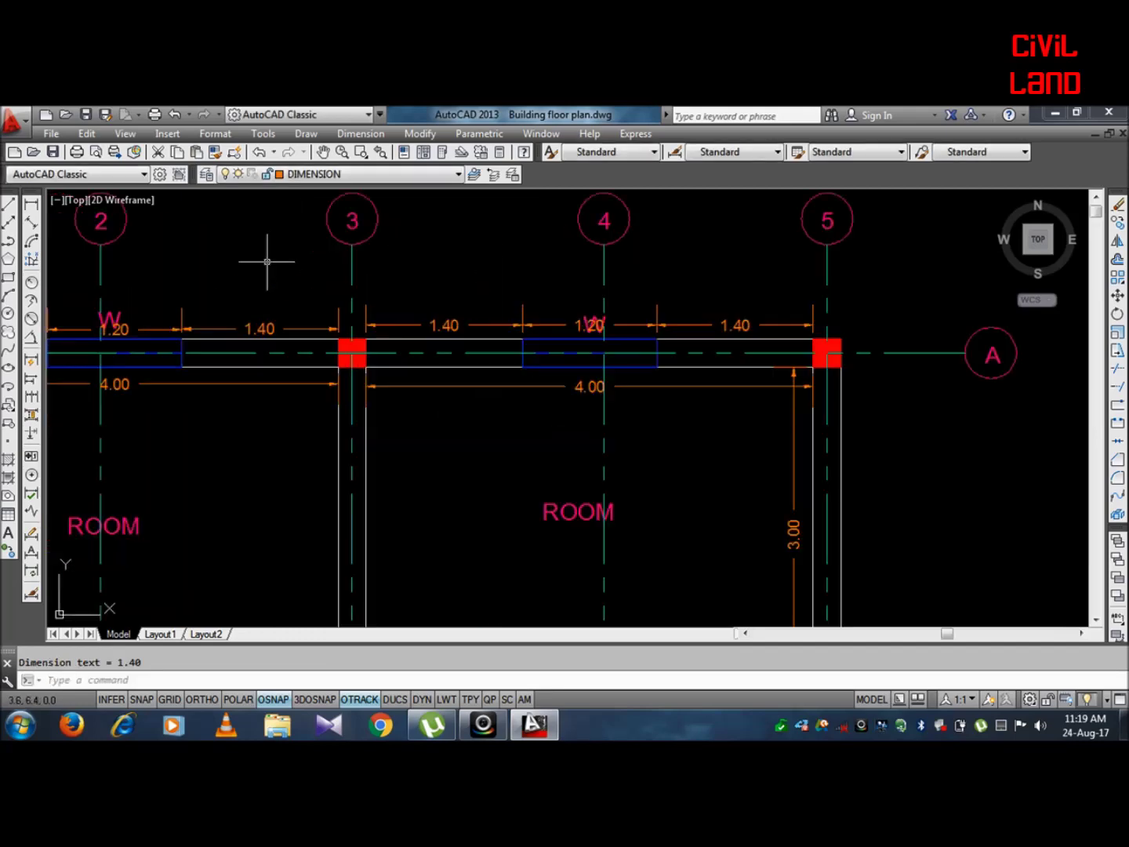
Step: Dimension the 0.25 widths of columns 3, 5 and 1
key(Return)
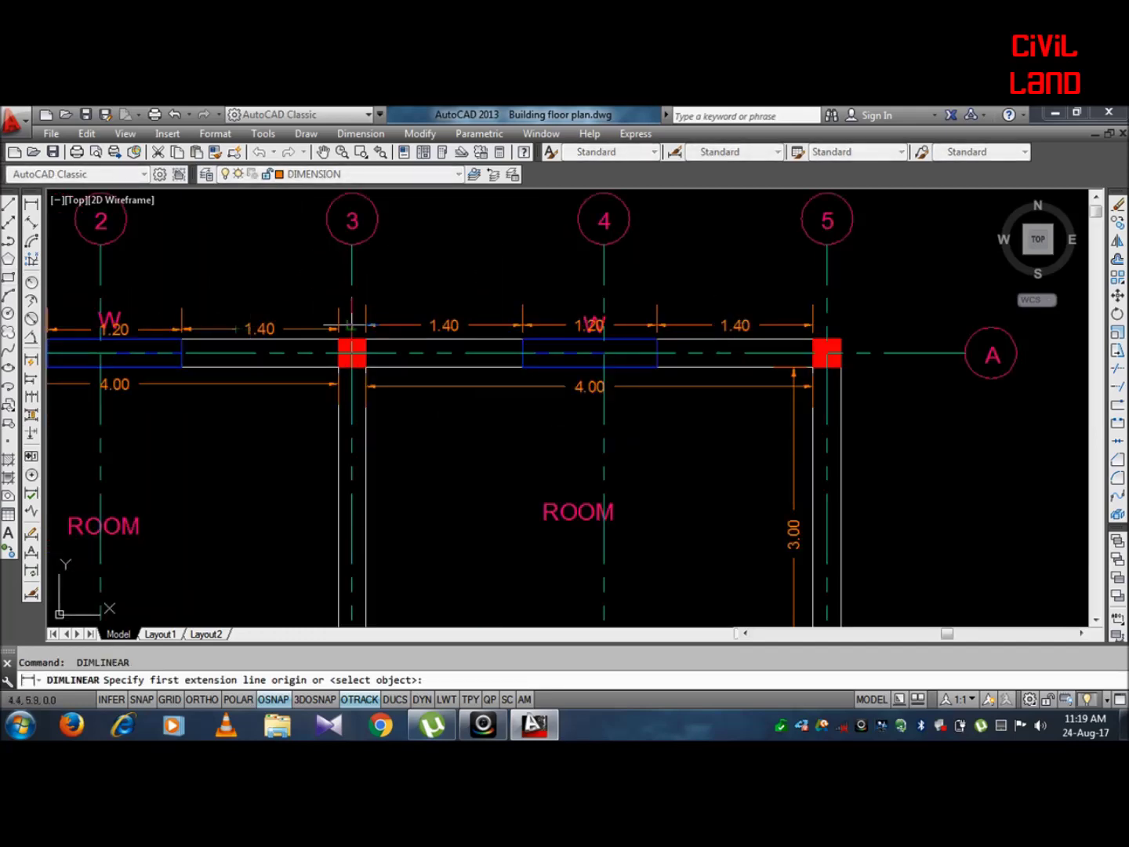
click(338, 339)
click(366, 338)
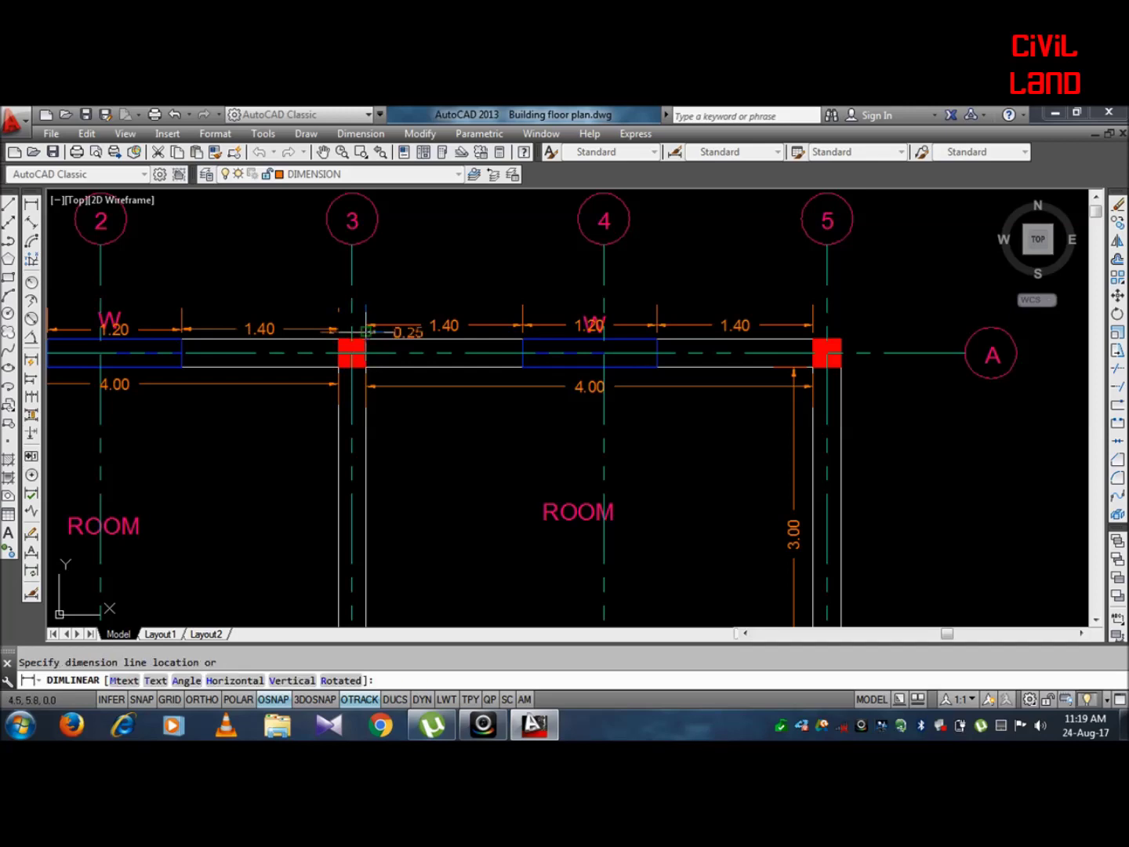
click(370, 296)
scroll(360, 306, down, 2)
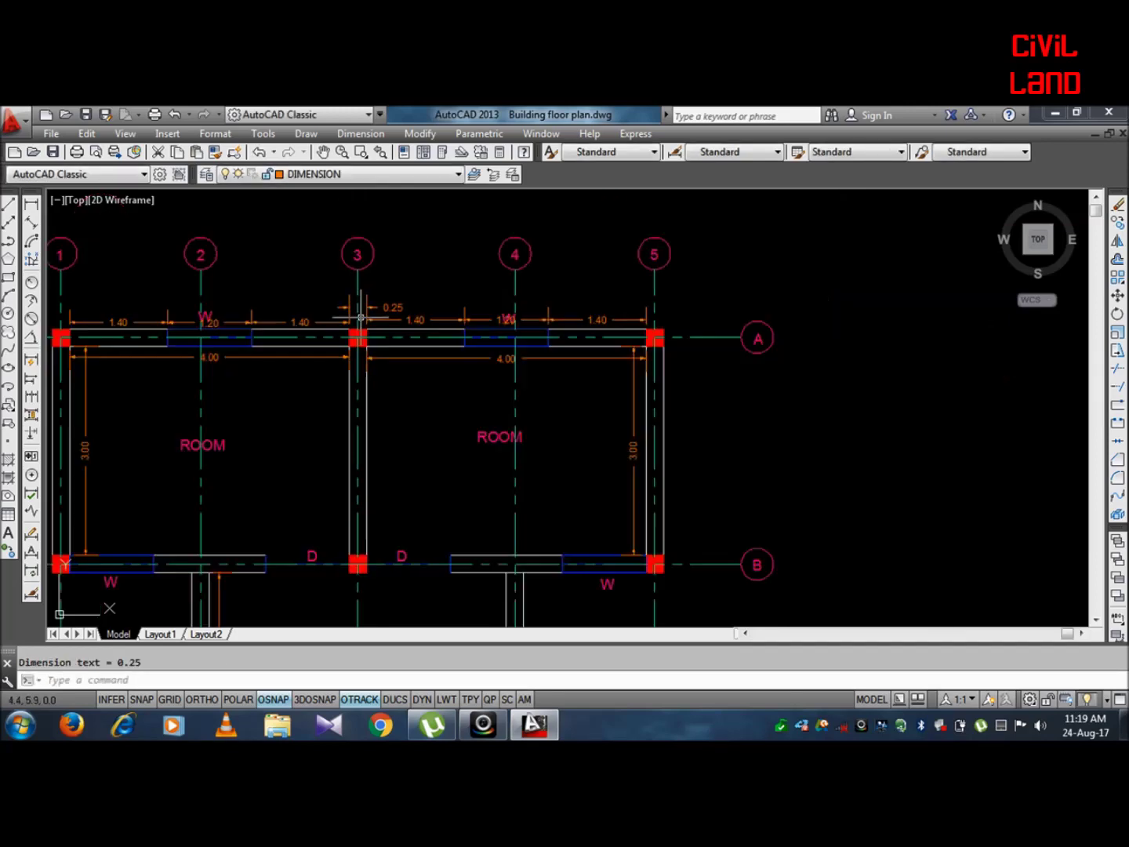
scroll(667, 325, up, 4)
key(Return)
click(619, 323)
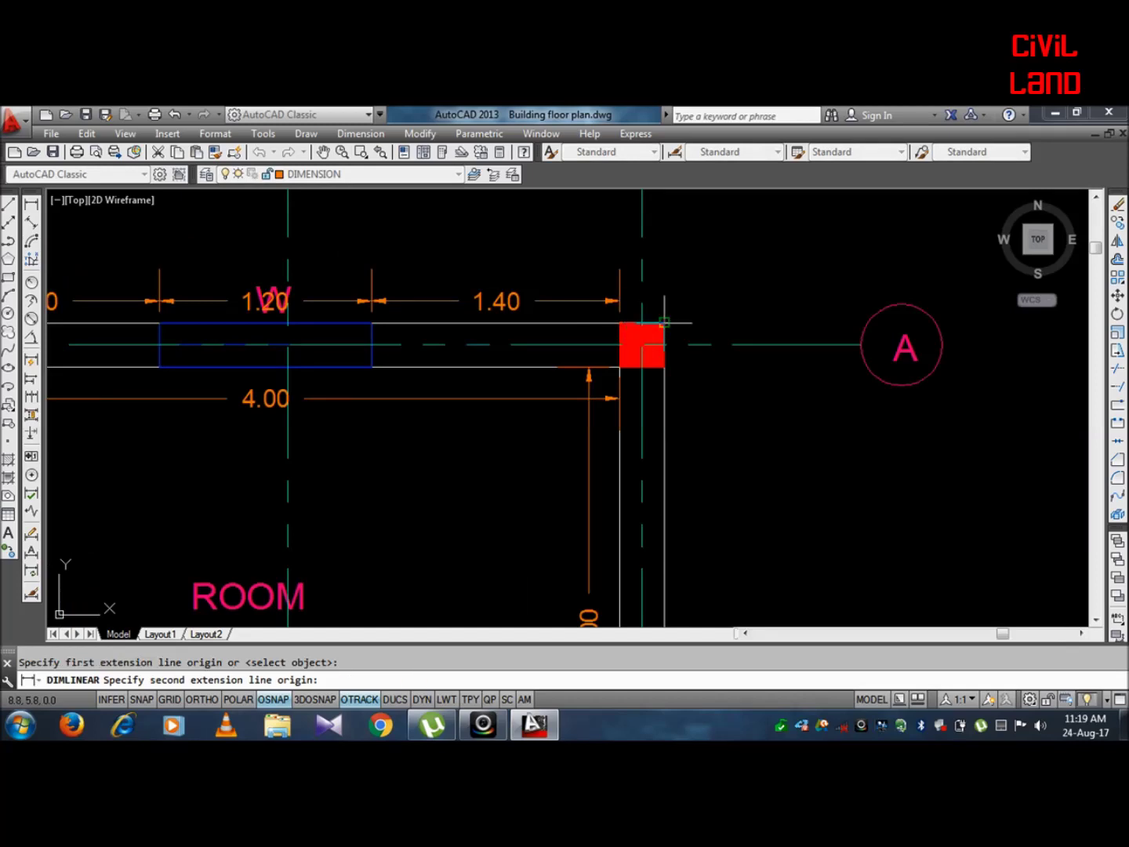
click(665, 322)
click(665, 289)
scroll(665, 288, down, 3)
key(Return)
scroll(357, 321, up, 3)
click(335, 357)
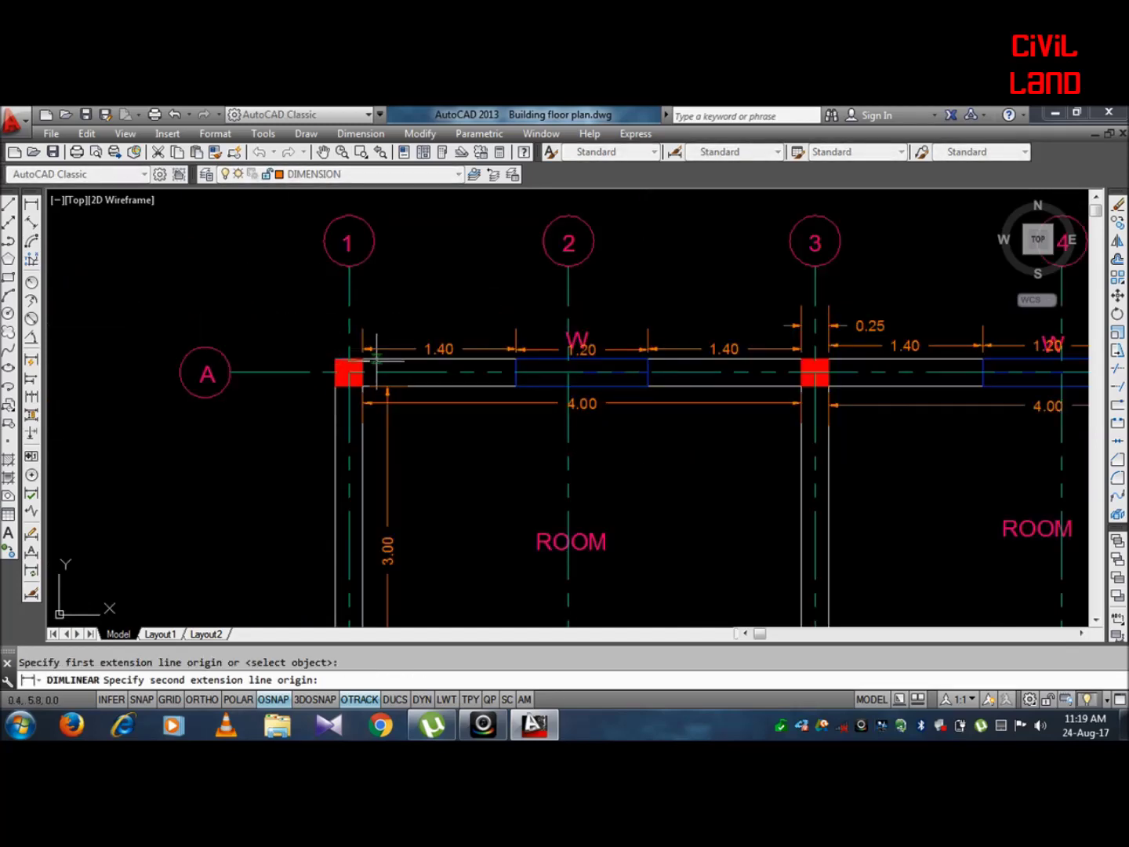
click(363, 359)
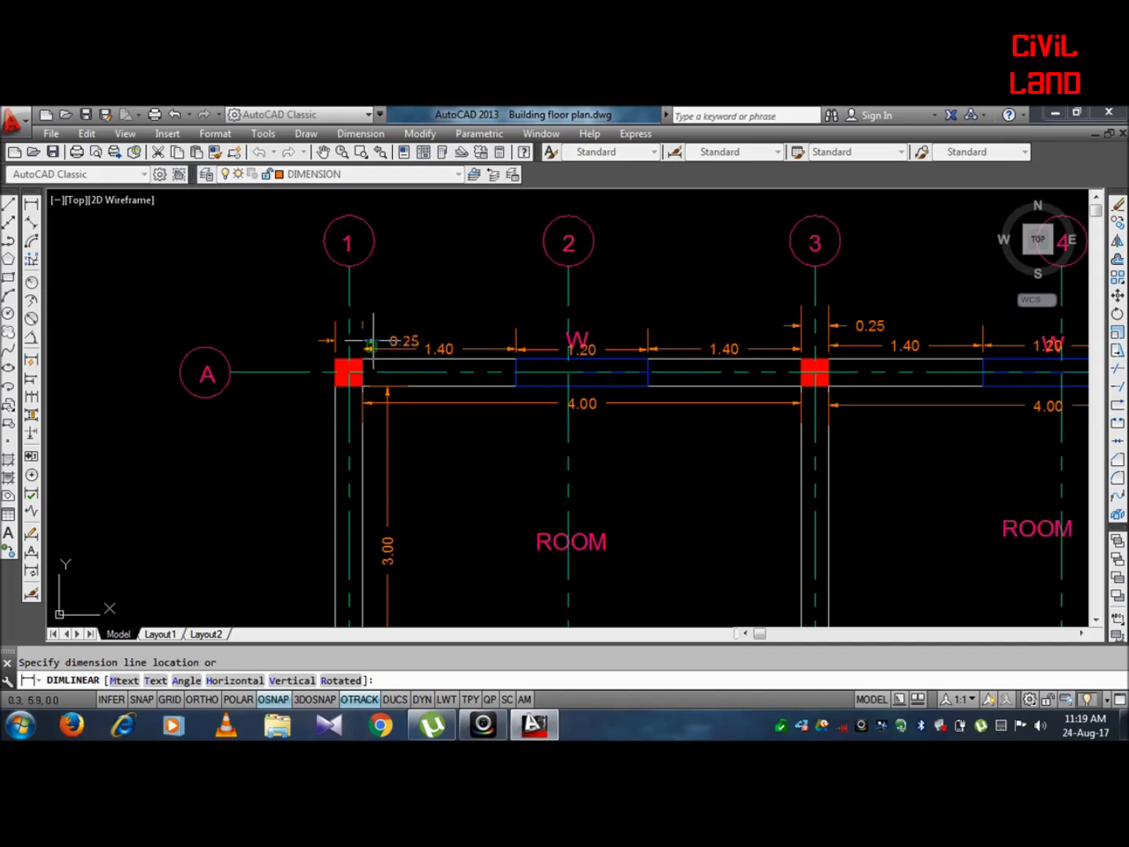
click(388, 336)
Step: Save the drawing
click(87, 116)
scroll(92, 277, down, 8)
scroll(133, 305, up, 6)
scroll(391, 436, down, 2)
scroll(421, 397, down, 3)
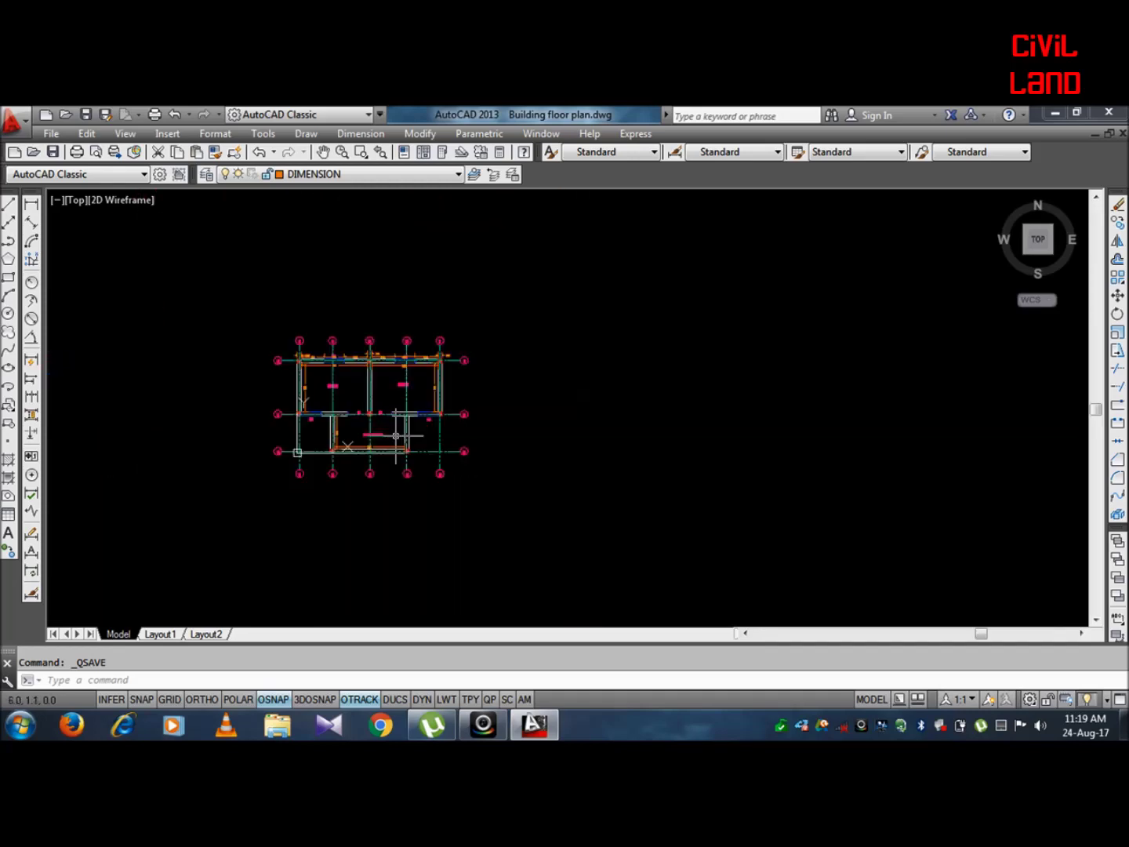
Step: Turn off the wall, column and dimension layers so only the grid plan remains visible
scroll(444, 399, up, 1)
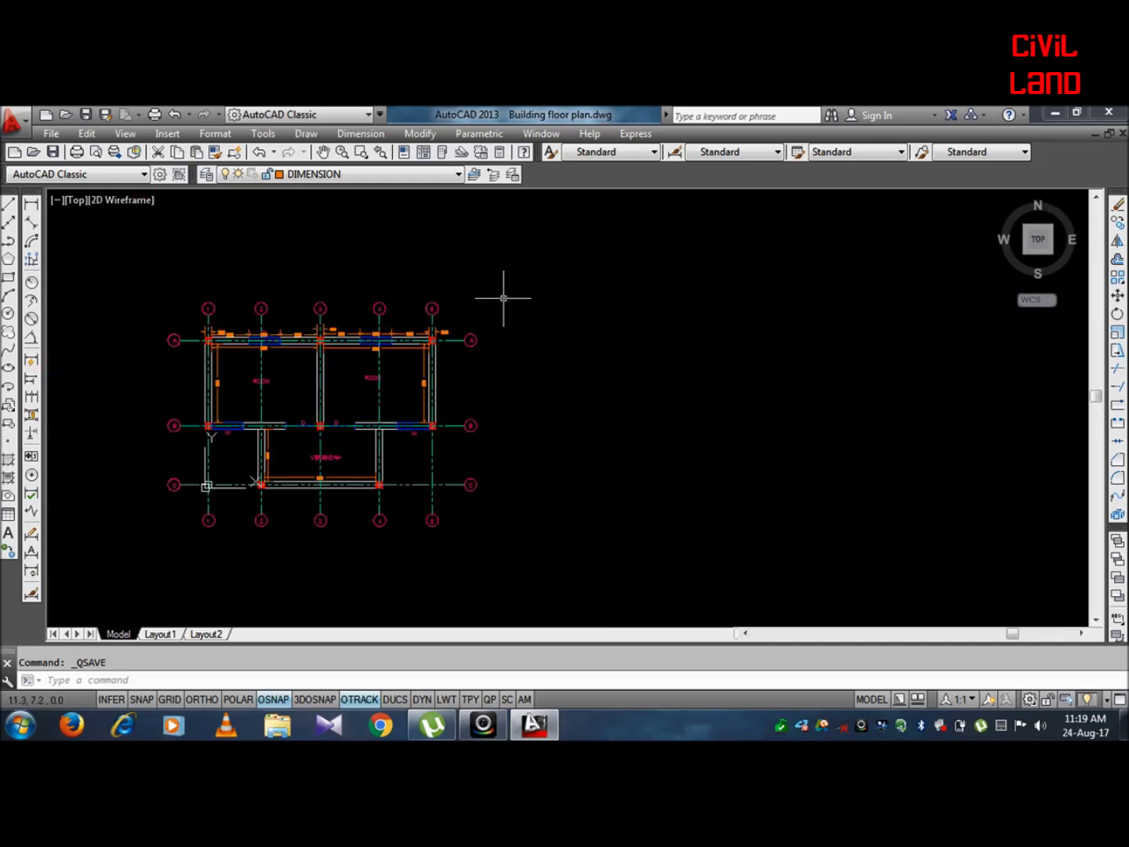
click(298, 177)
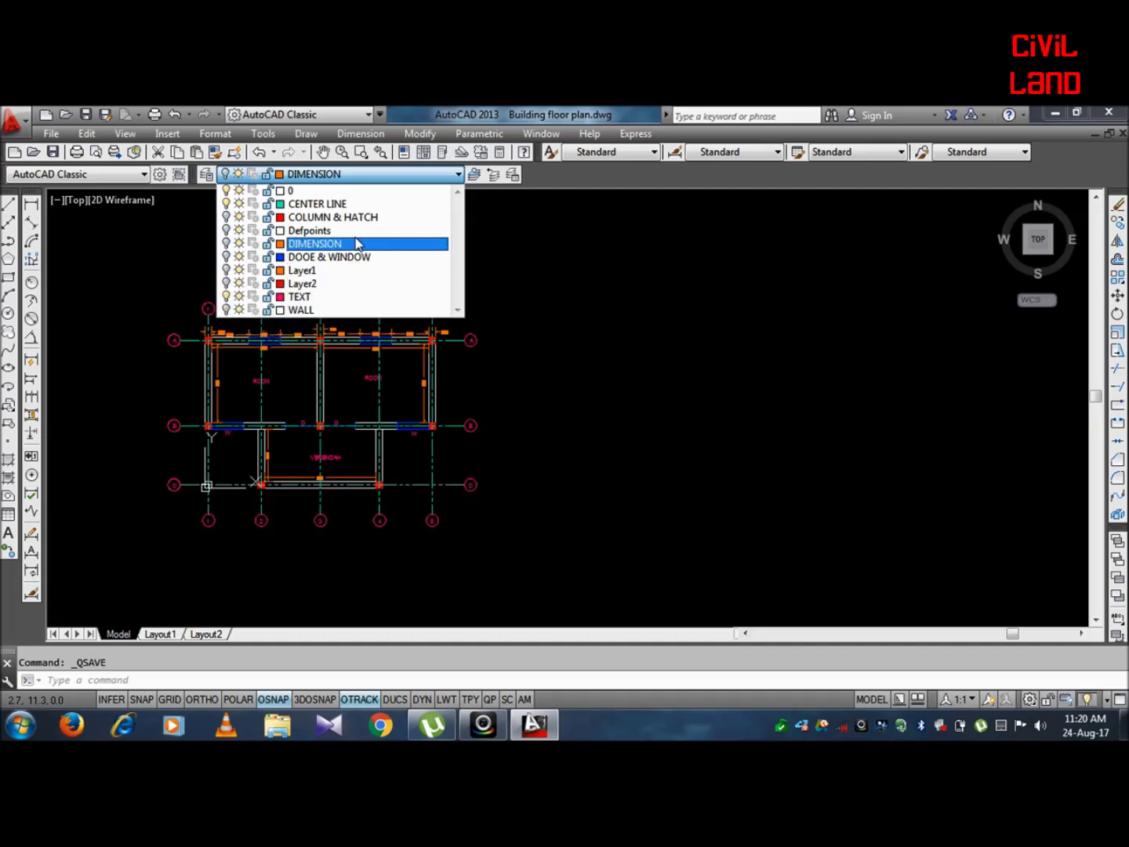
click(625, 323)
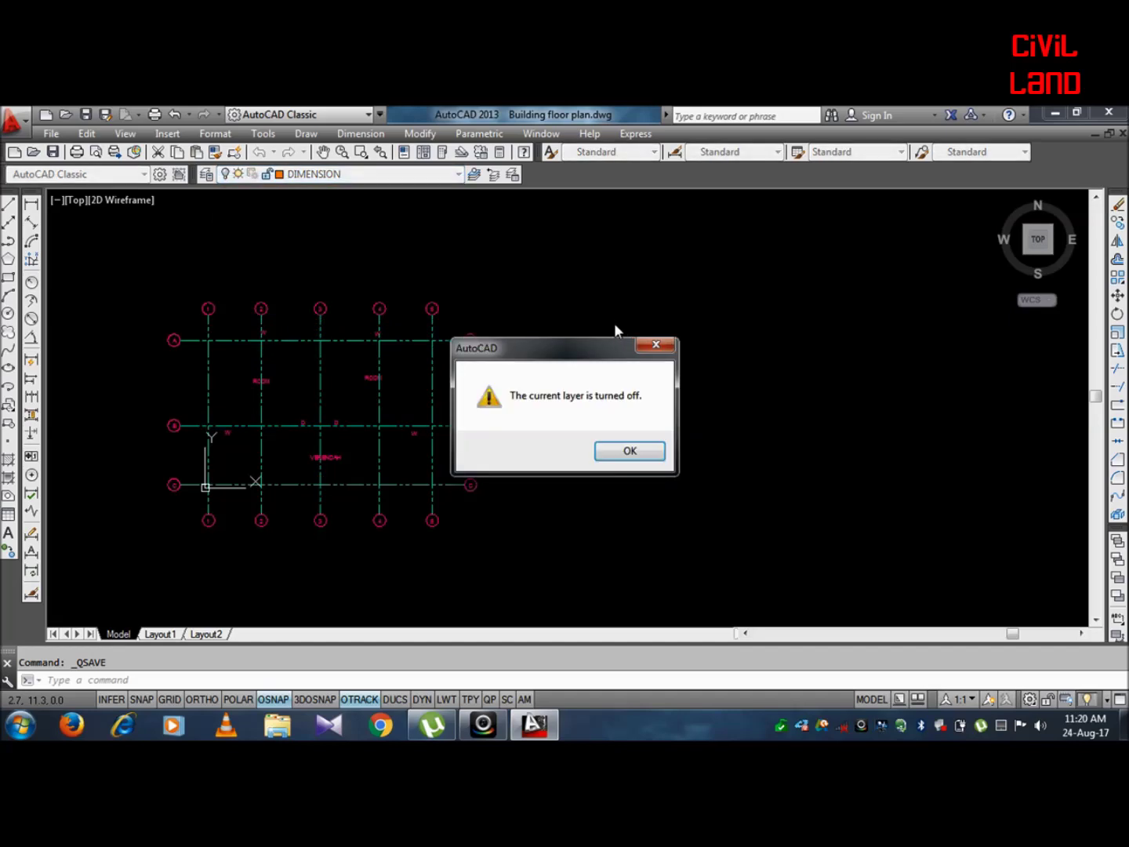
click(625, 446)
scroll(365, 353, up, 5)
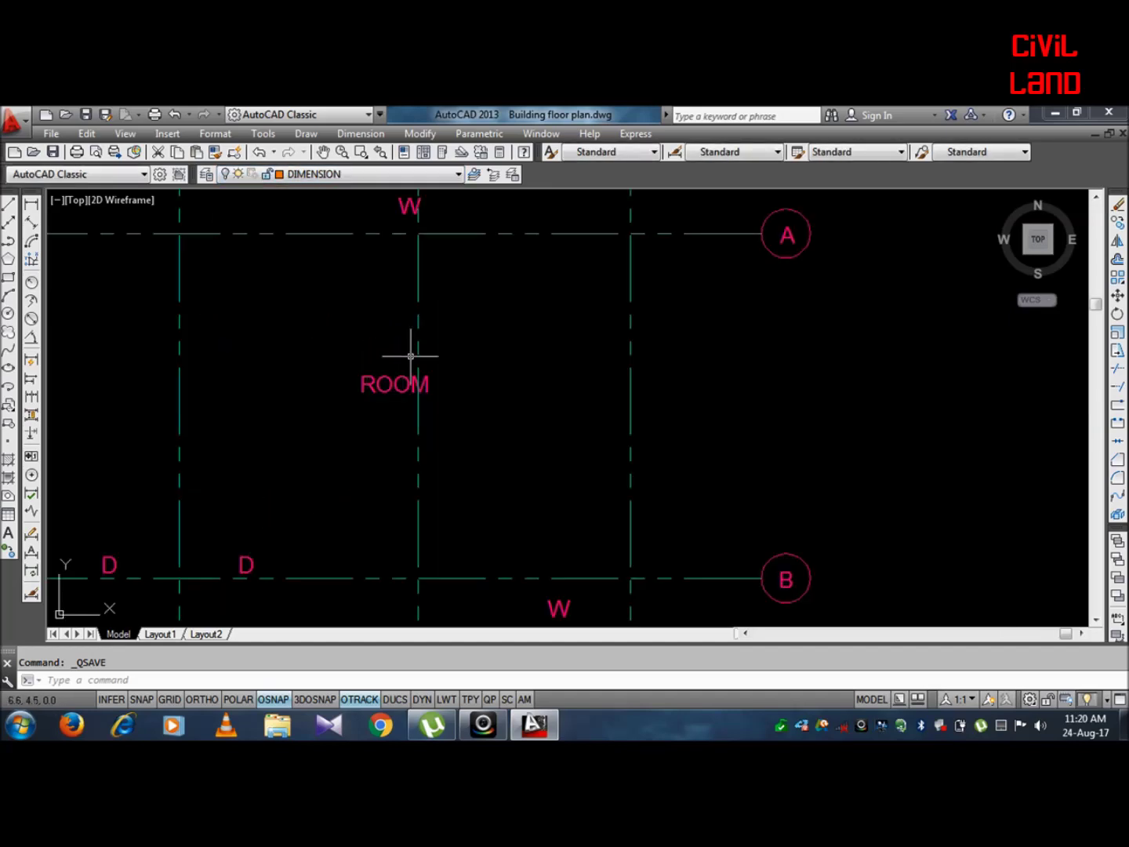
scroll(411, 329, down, 5)
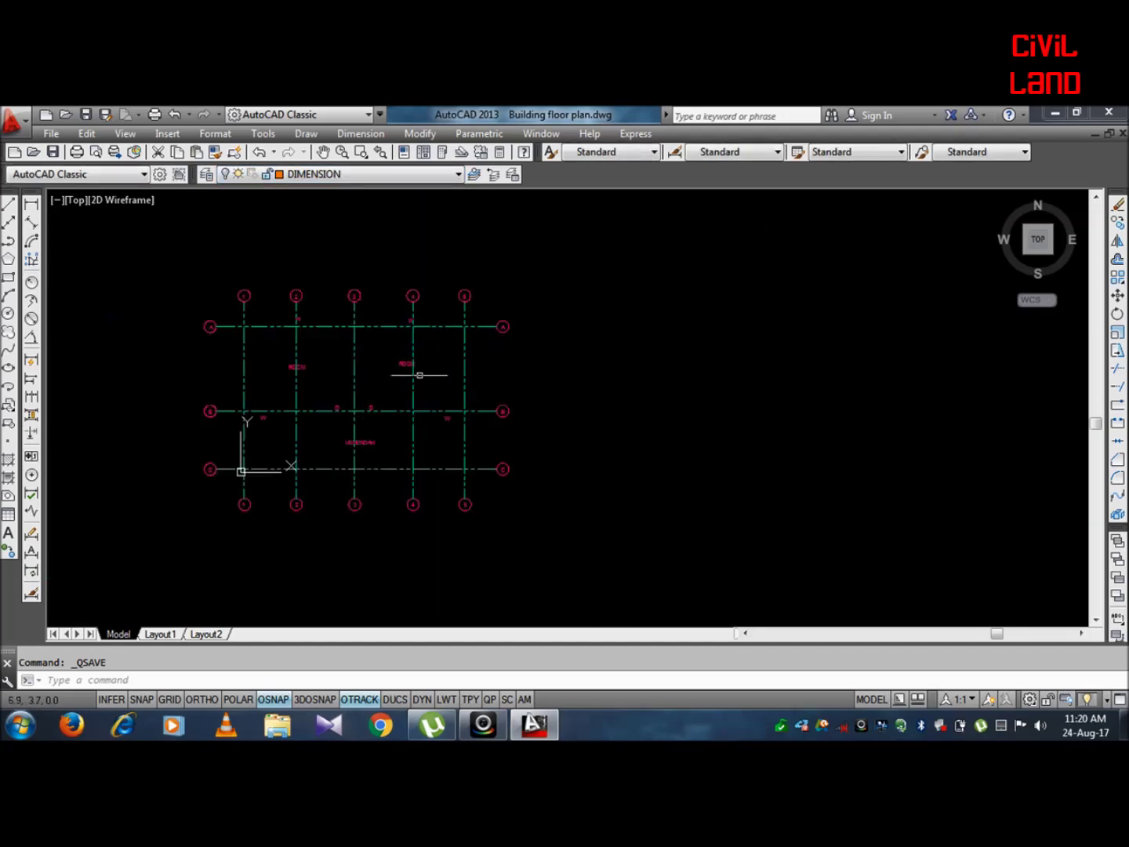
Step: Copy the whole grid plan horizontally to the right with Ortho on
click(581, 267)
click(162, 579)
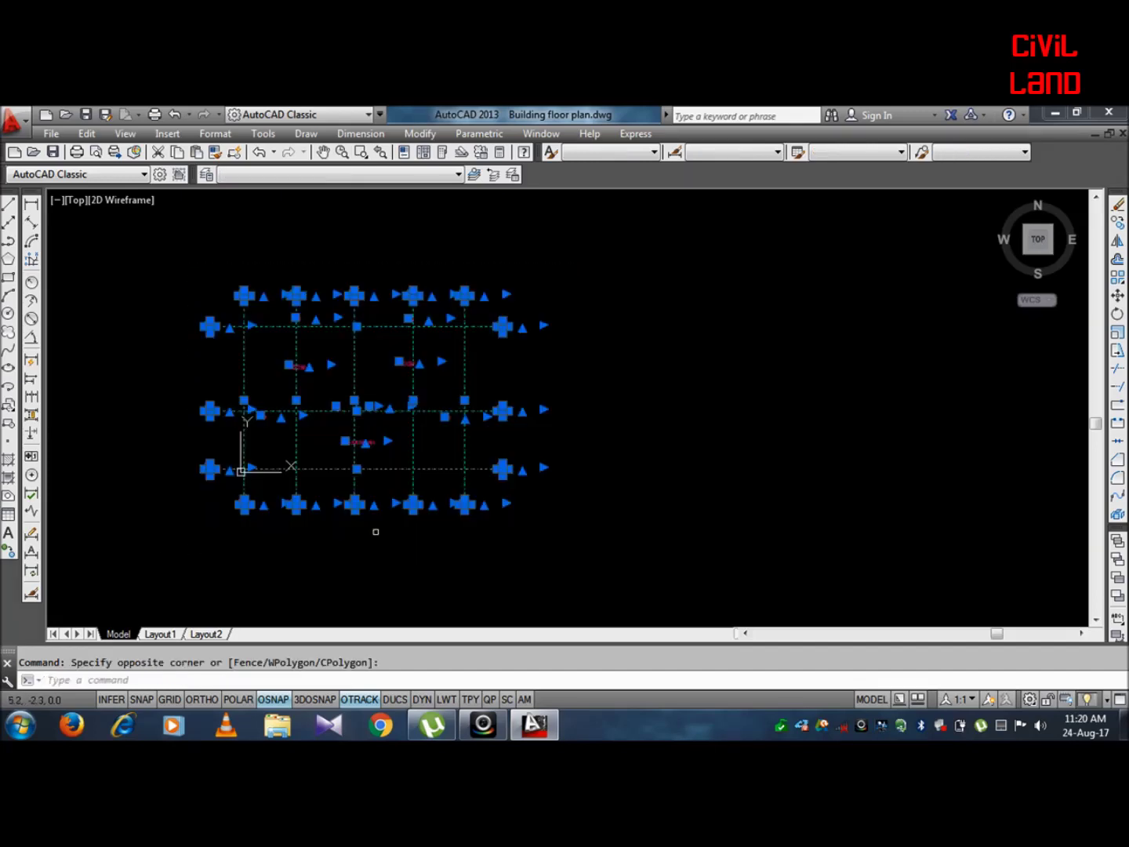
click(1121, 223)
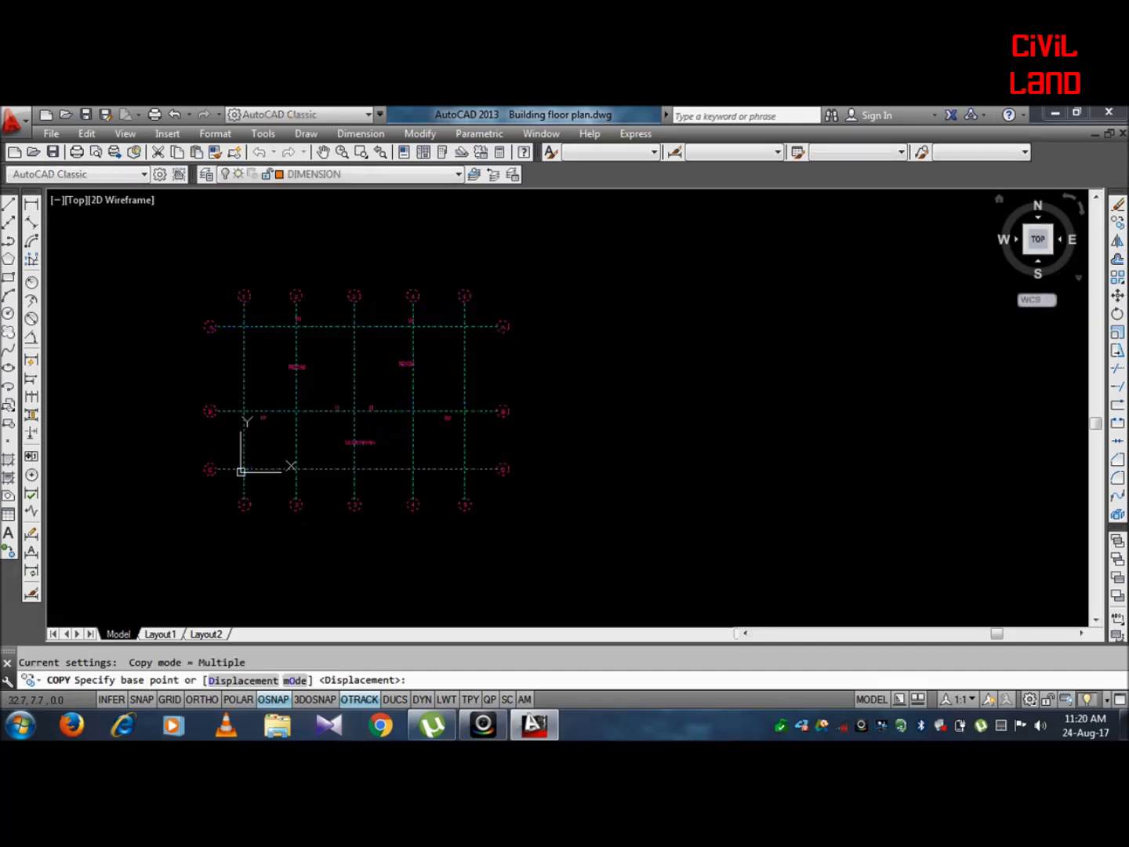
click(413, 538)
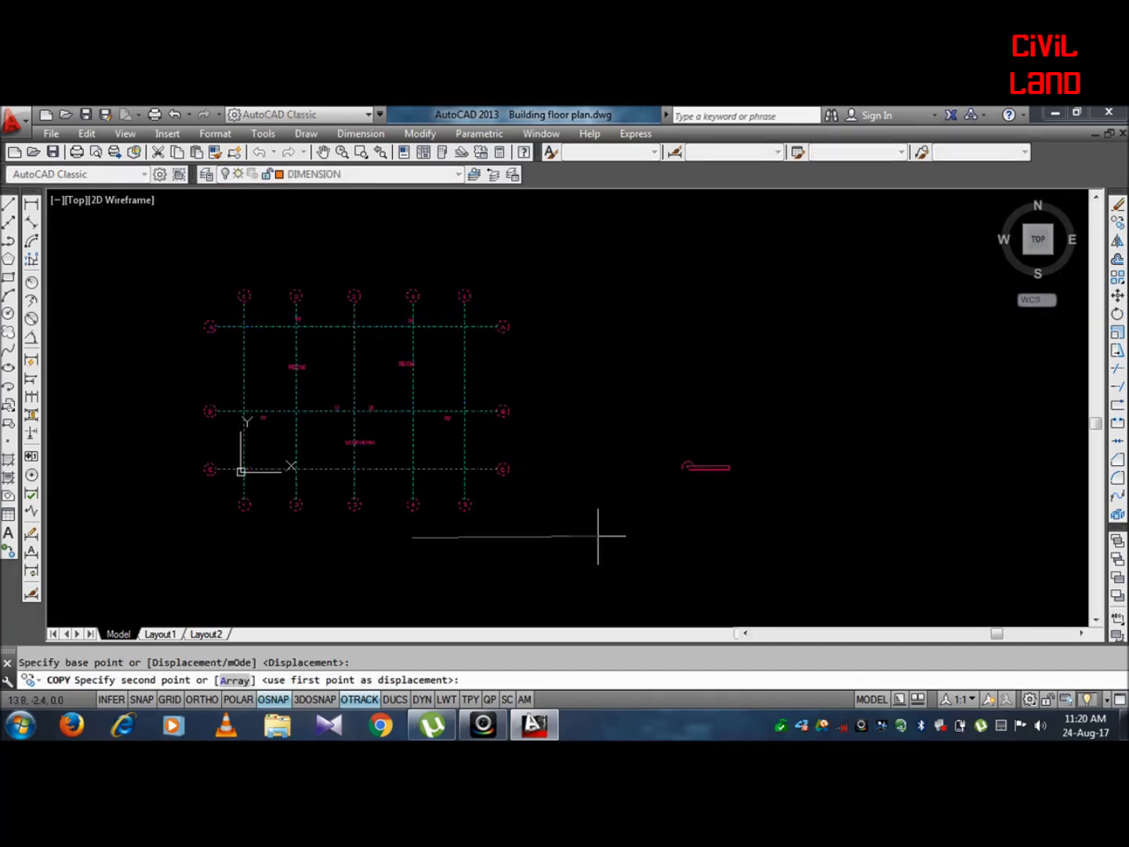
click(203, 700)
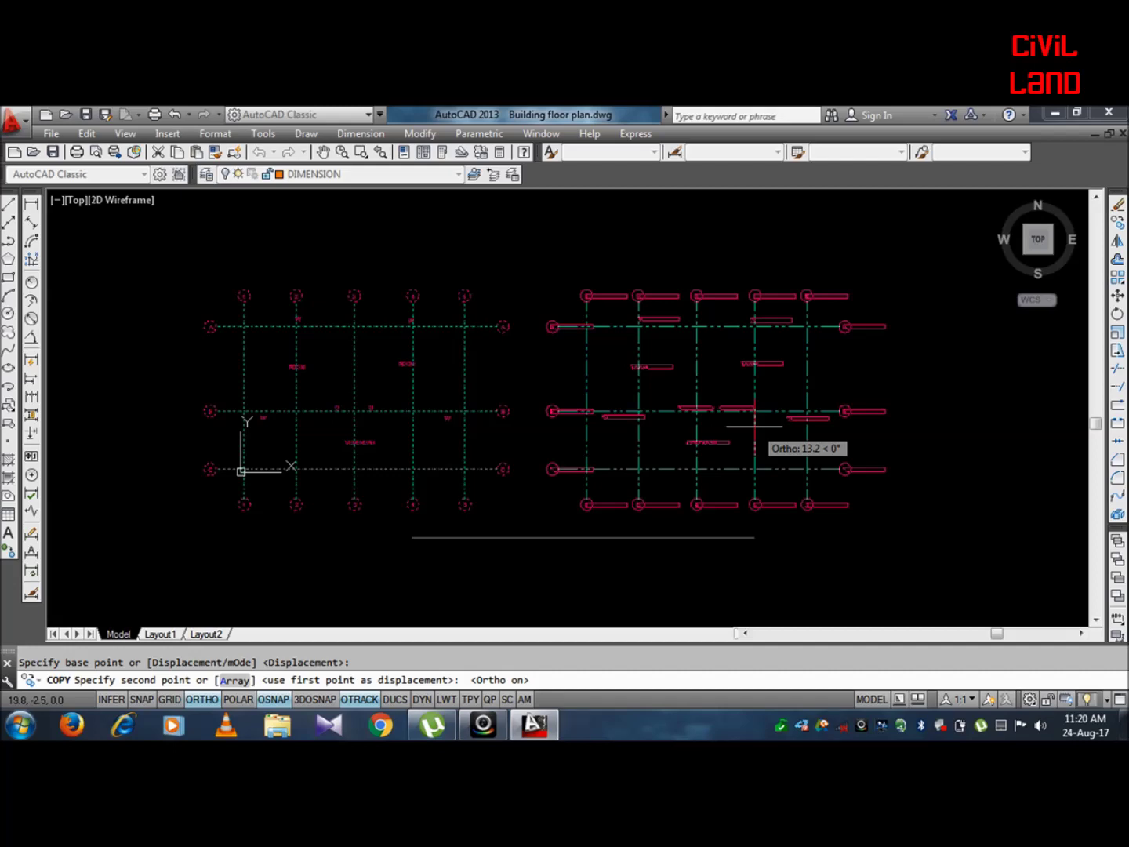
click(754, 425)
right_click(907, 284)
click(925, 293)
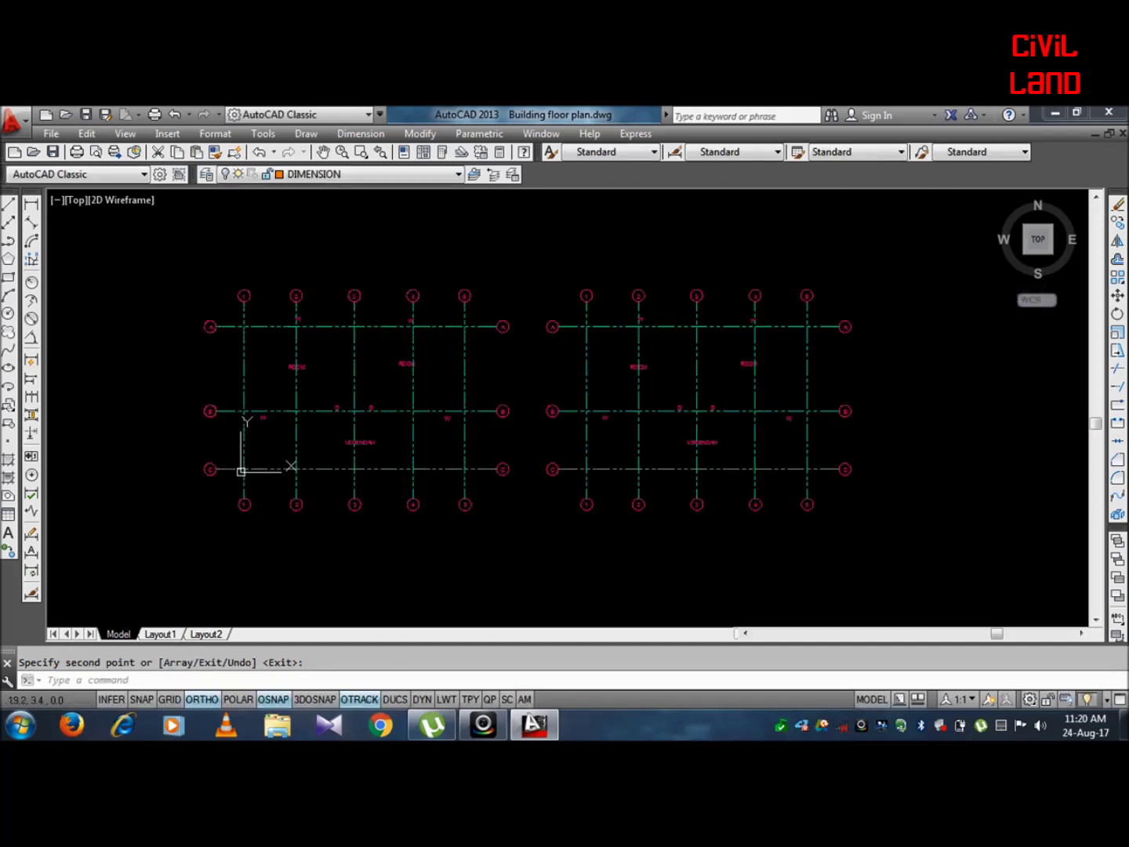
scroll(722, 400, up, 4)
scroll(496, 345, down, 2)
scroll(463, 347, down, 2)
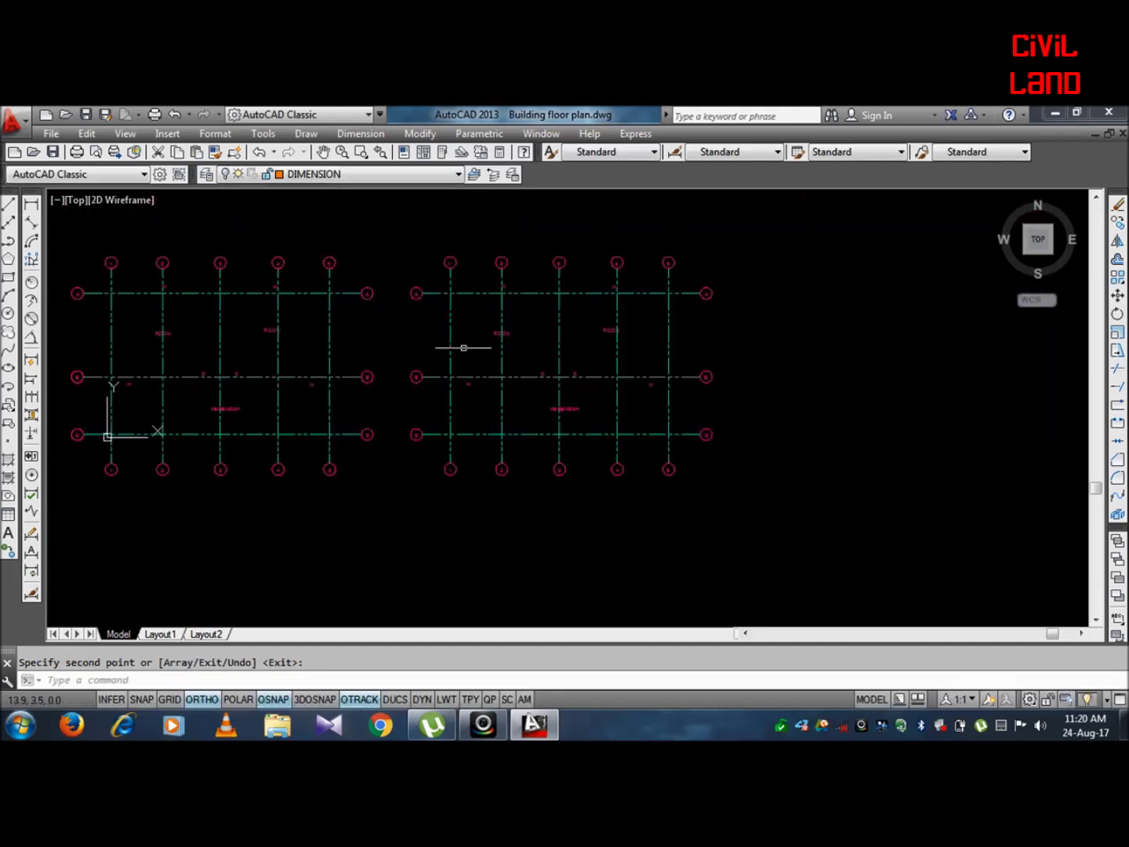
click(361, 176)
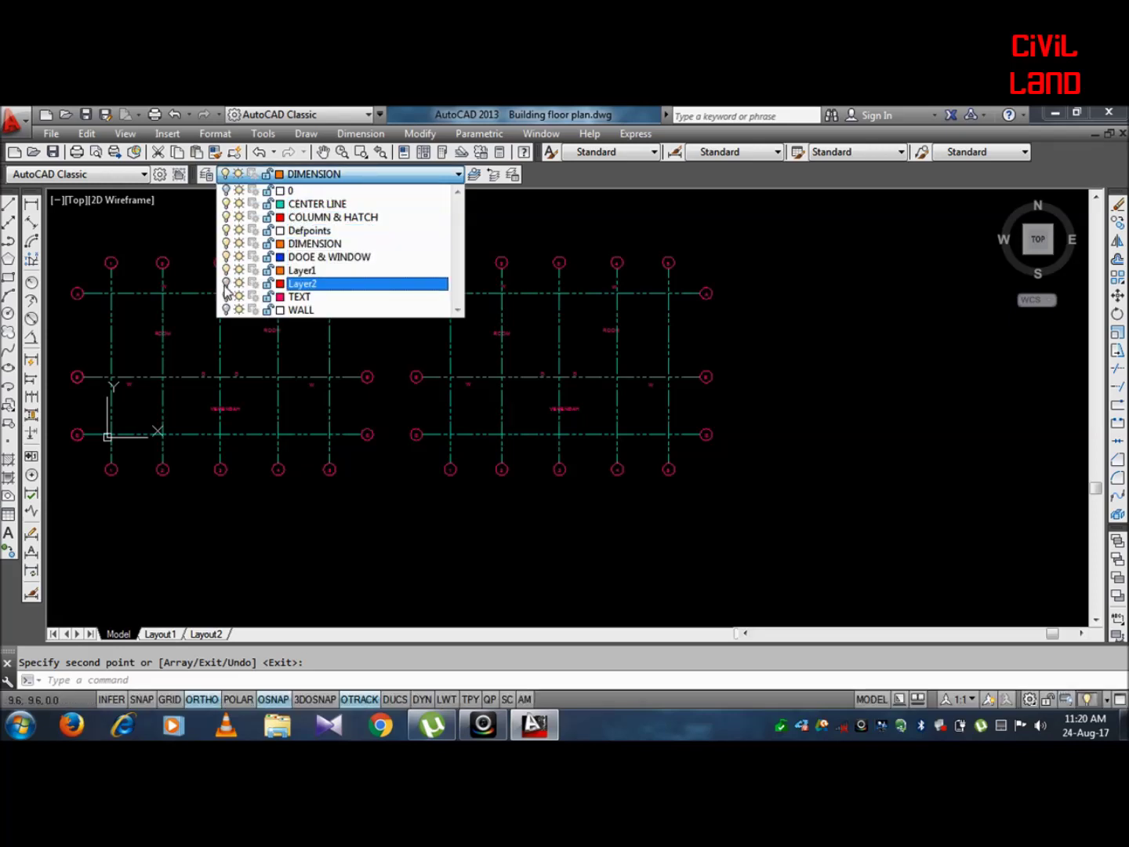
click(226, 217)
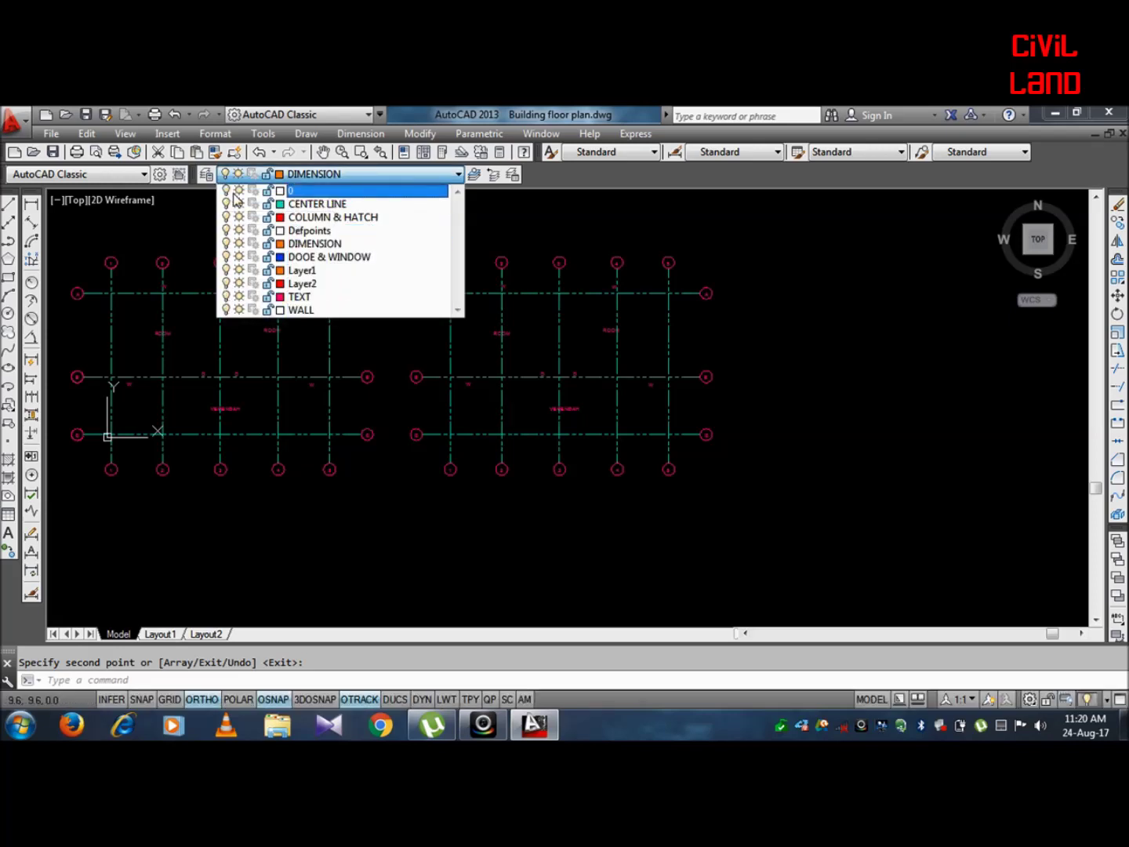
middle_drag(366, 302, 324, 293)
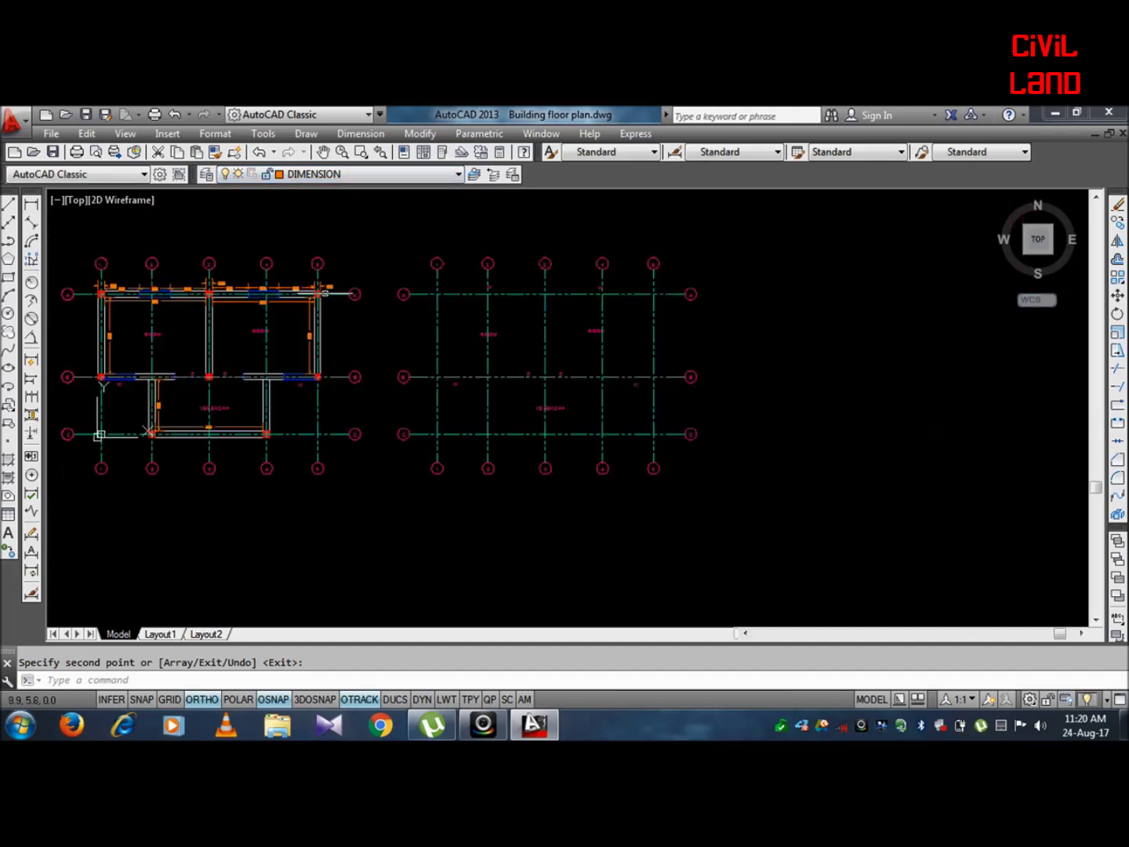
click(411, 175)
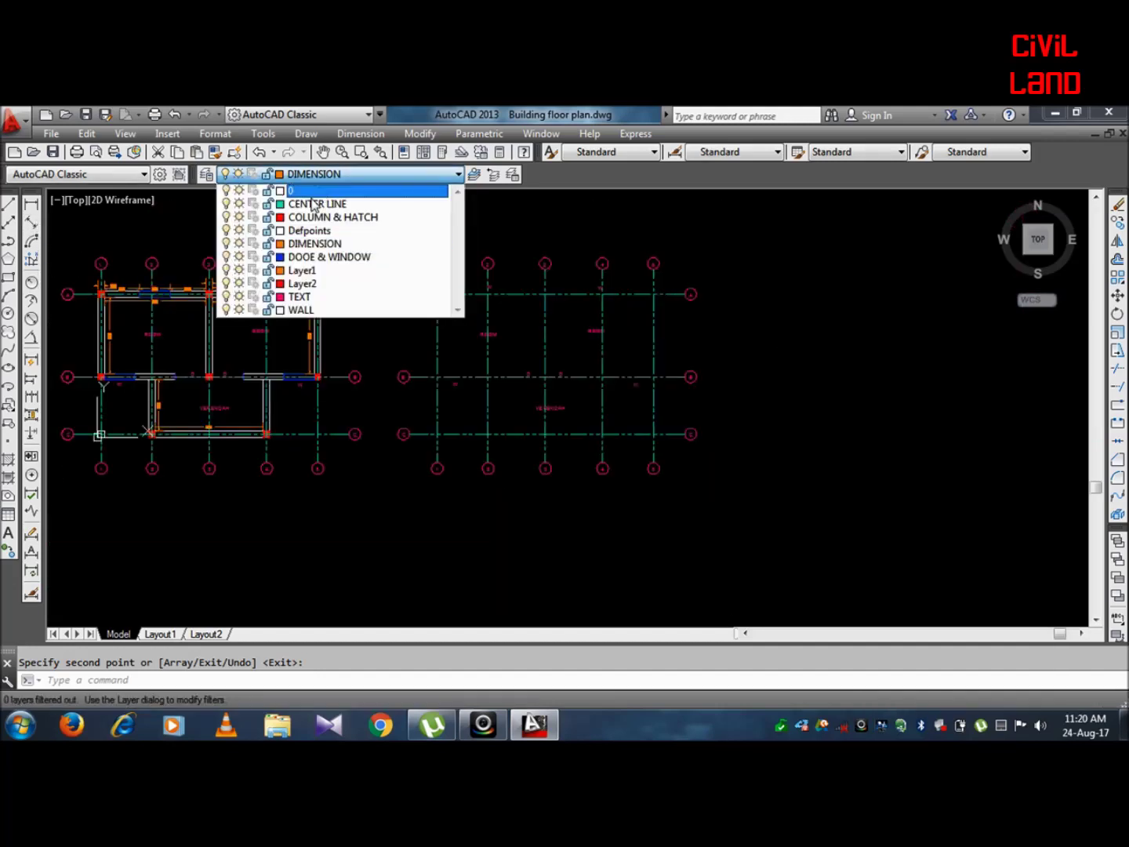
click(308, 201)
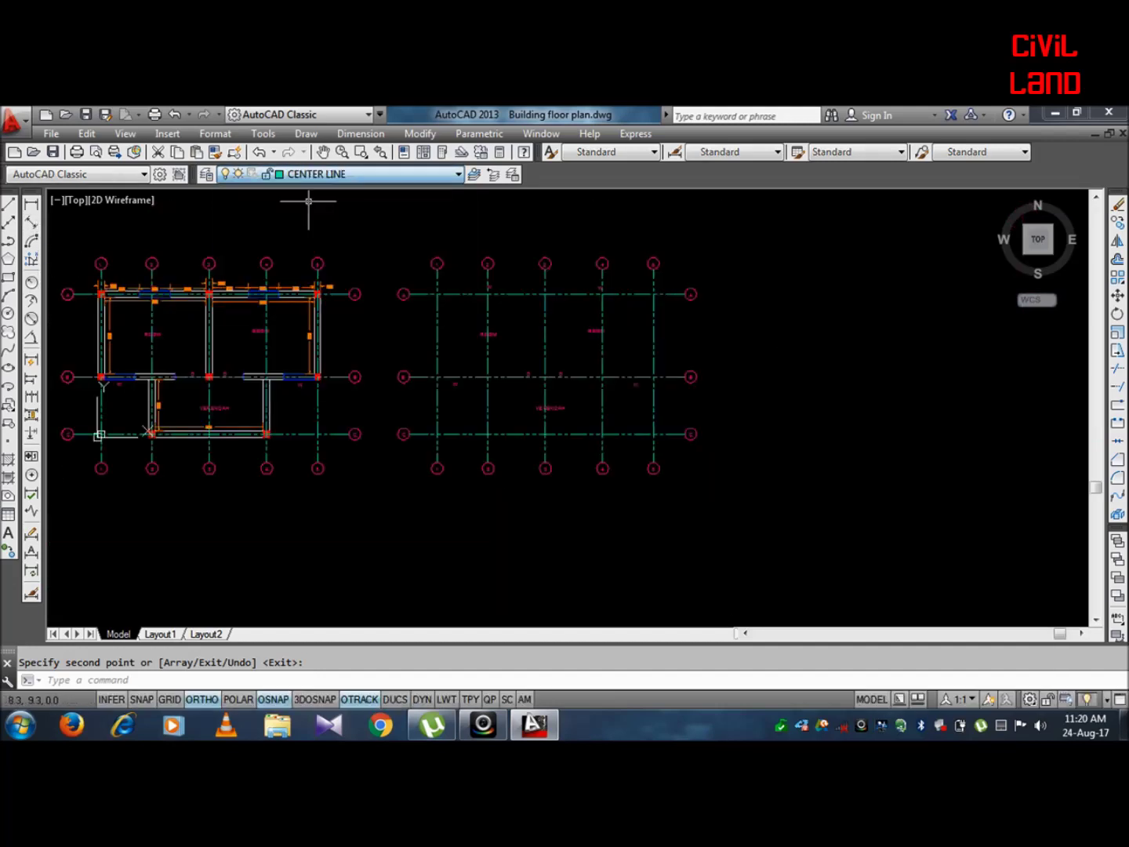
click(8, 205)
click(202, 698)
scroll(542, 319, up, 2)
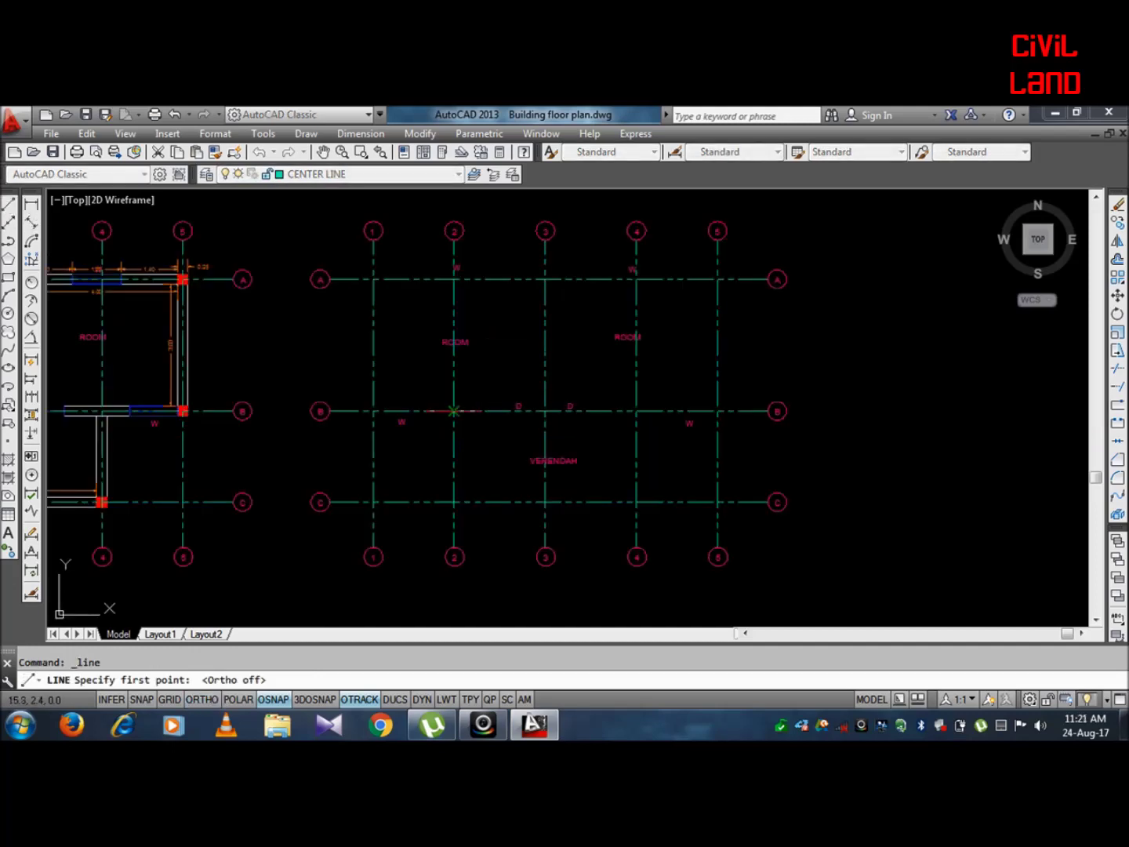
click(453, 411)
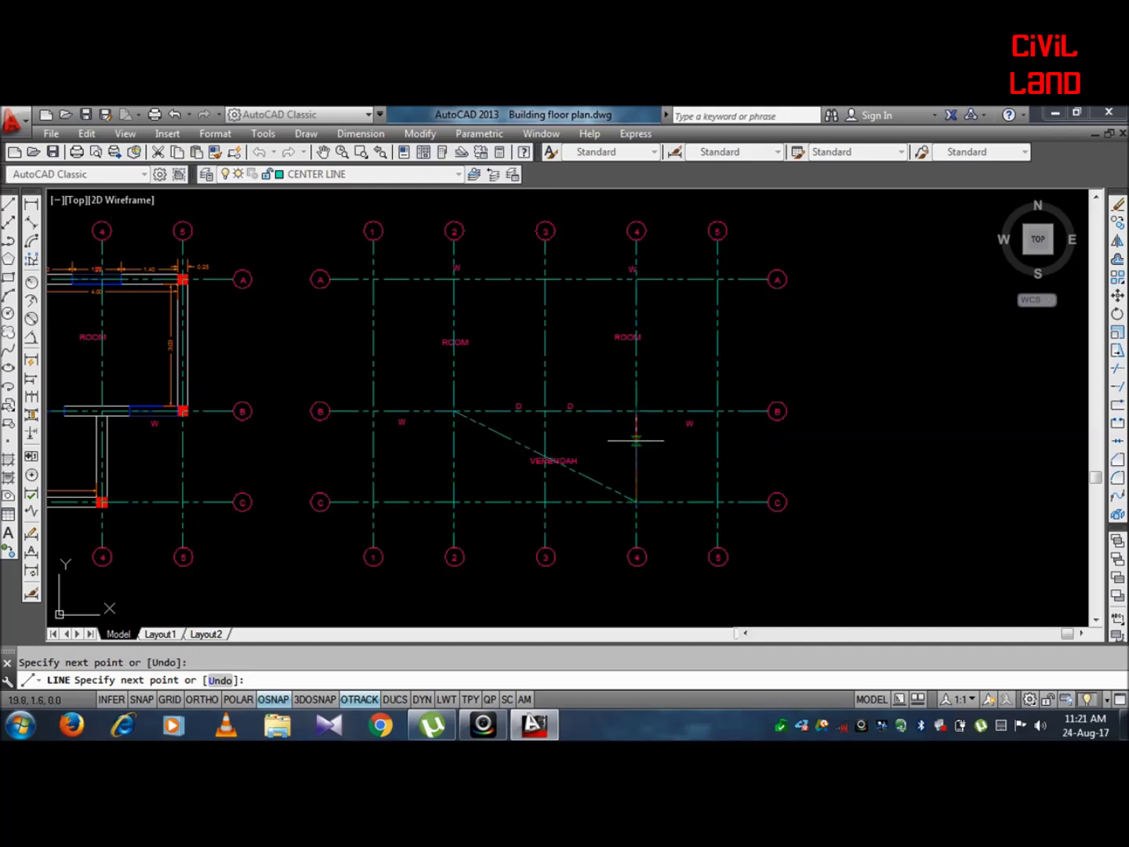
key(Return)
key(Return)
click(636, 411)
click(453, 502)
key(Return)
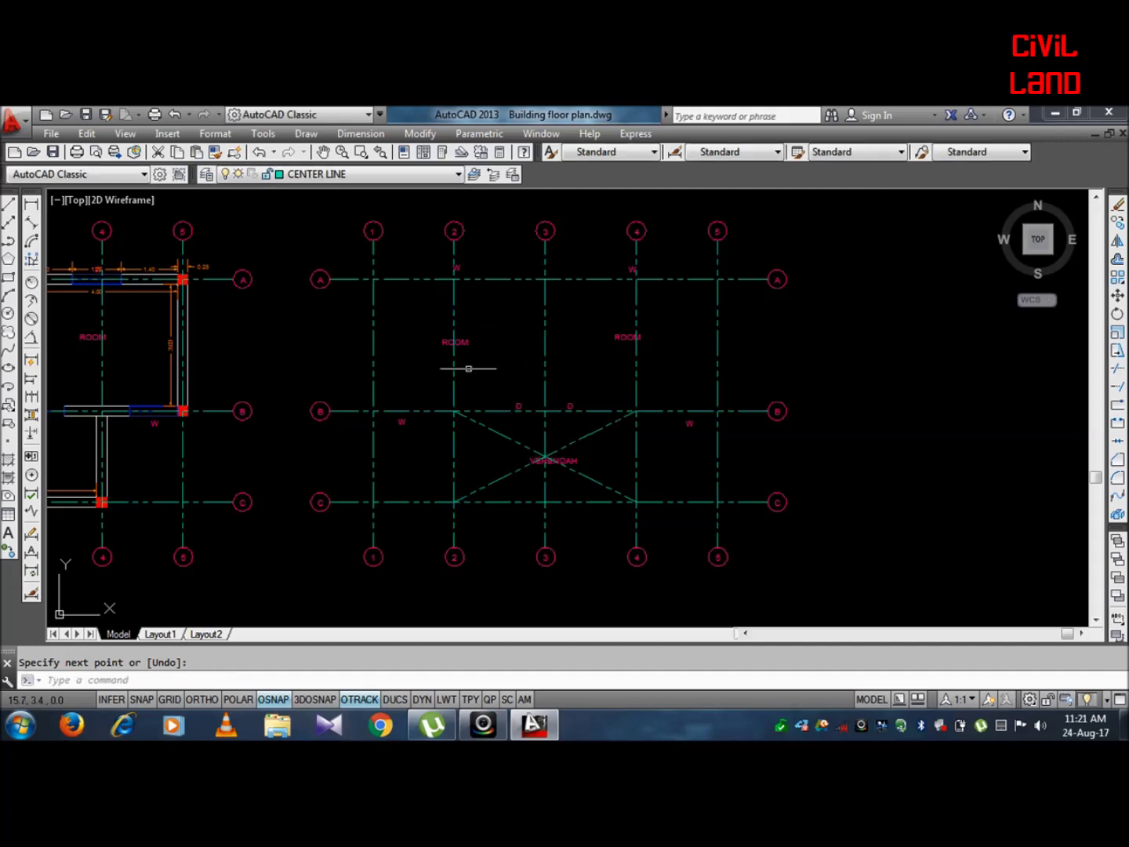
click(581, 435)
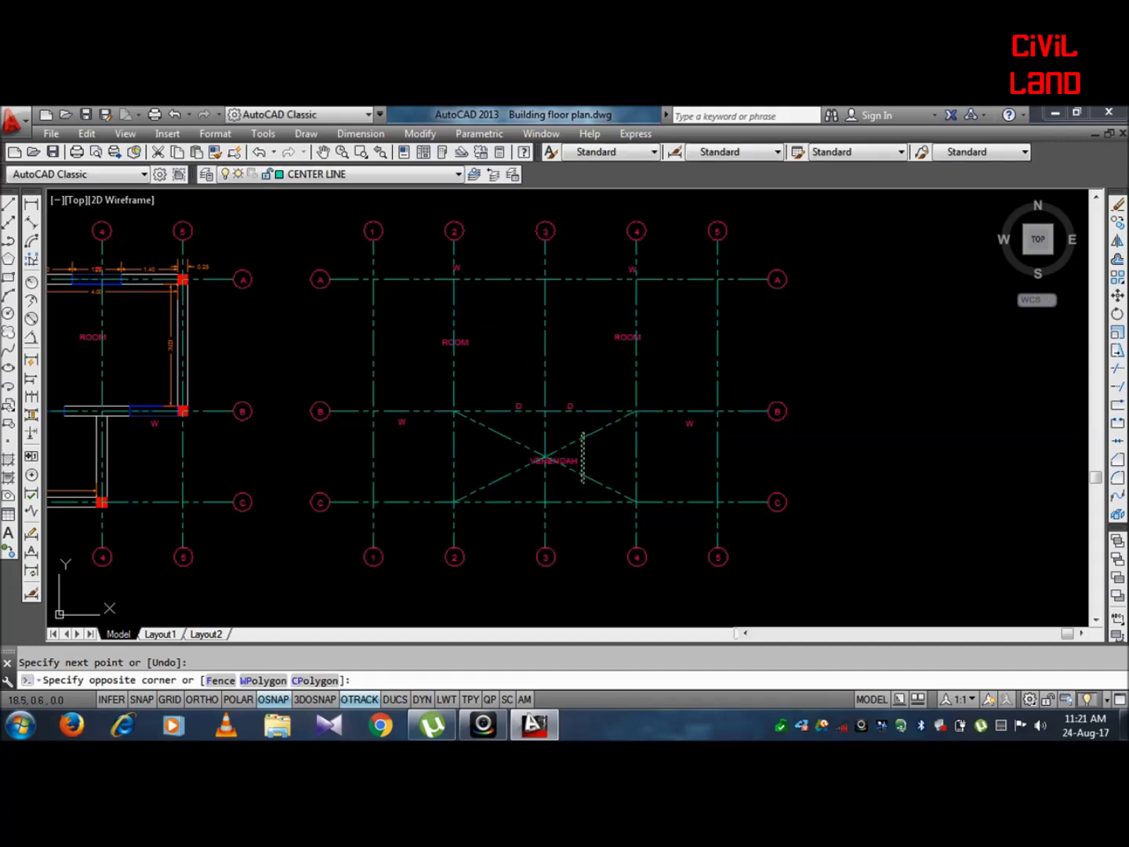
click(581, 480)
key(Delete)
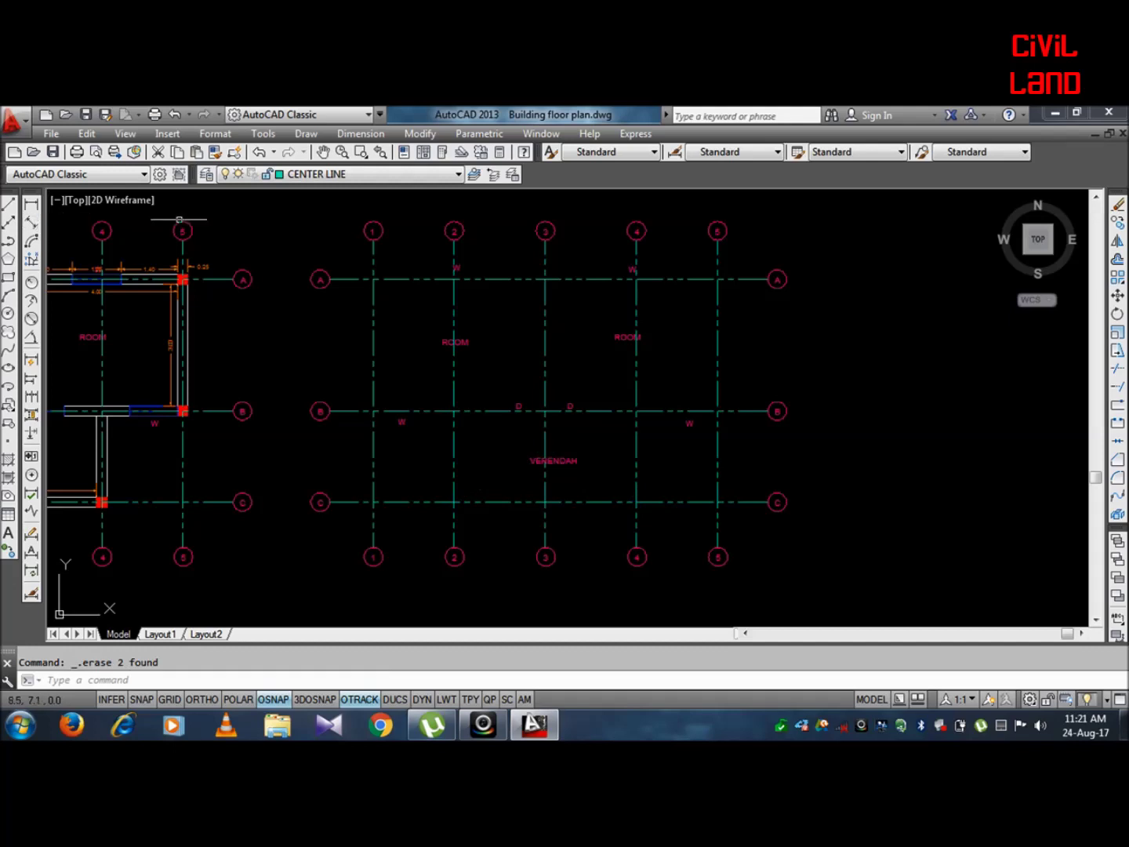
click(312, 174)
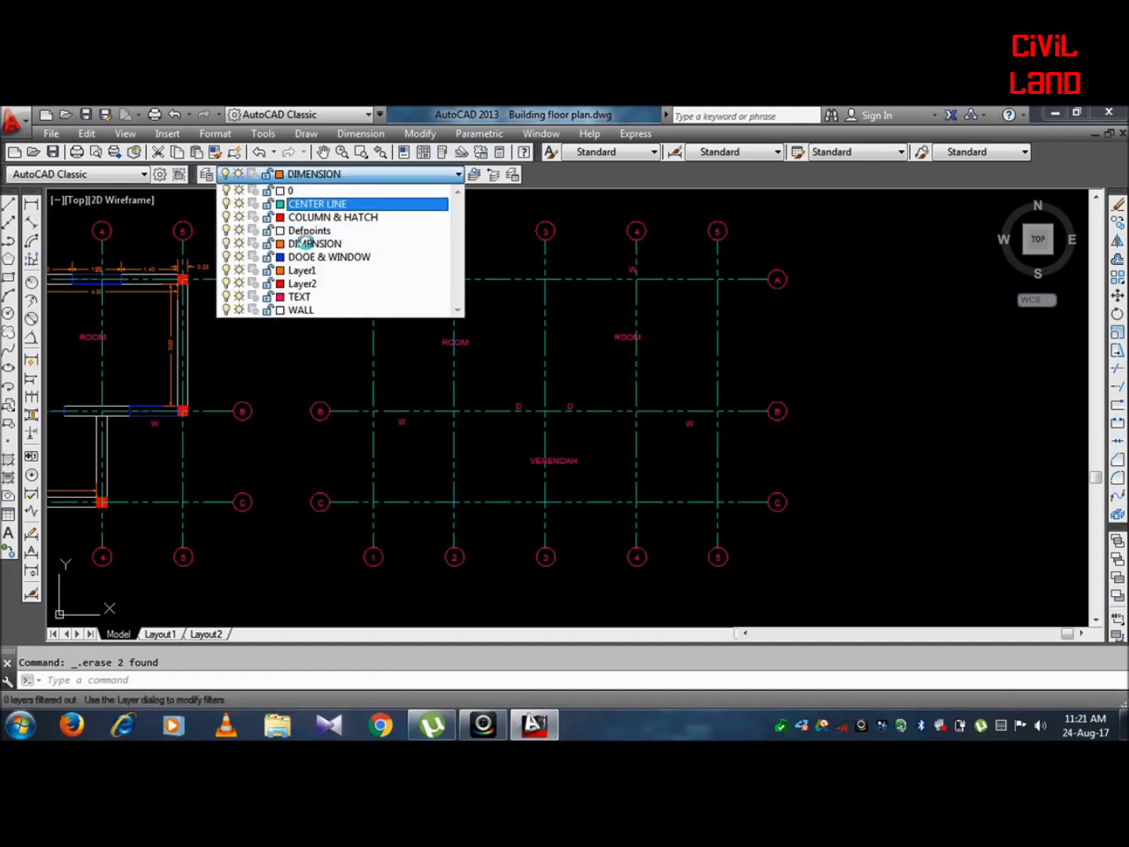
Step: Make DIMENSION the current layer and add a 5.35 aligned diagonal from A-1 to B-3
click(304, 243)
click(32, 223)
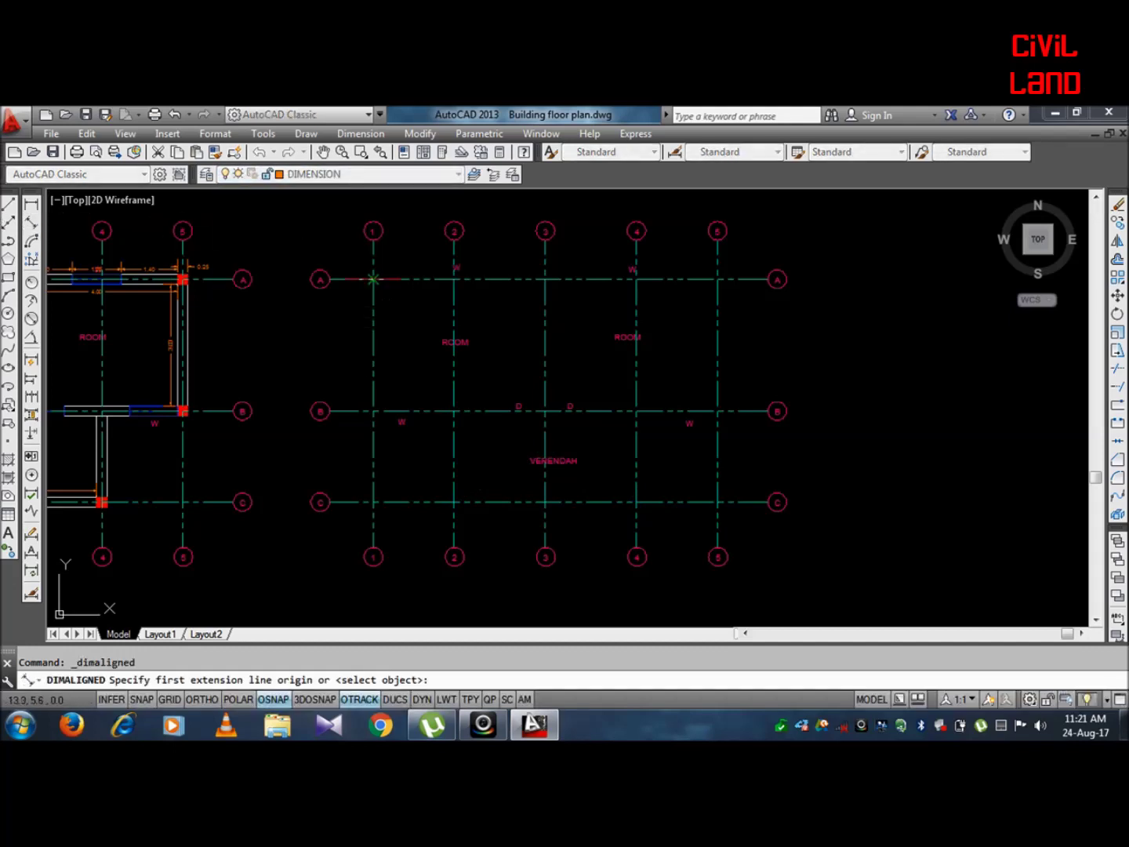
click(373, 280)
click(545, 410)
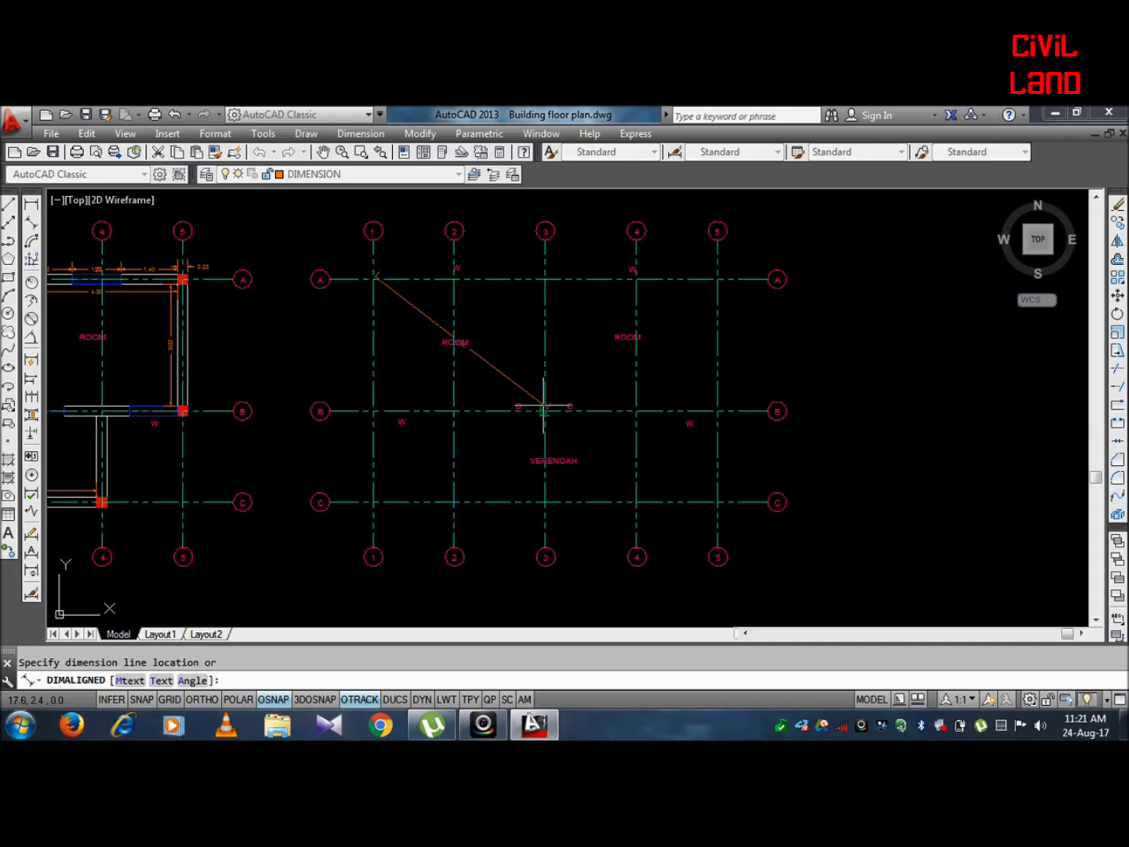
click(500, 391)
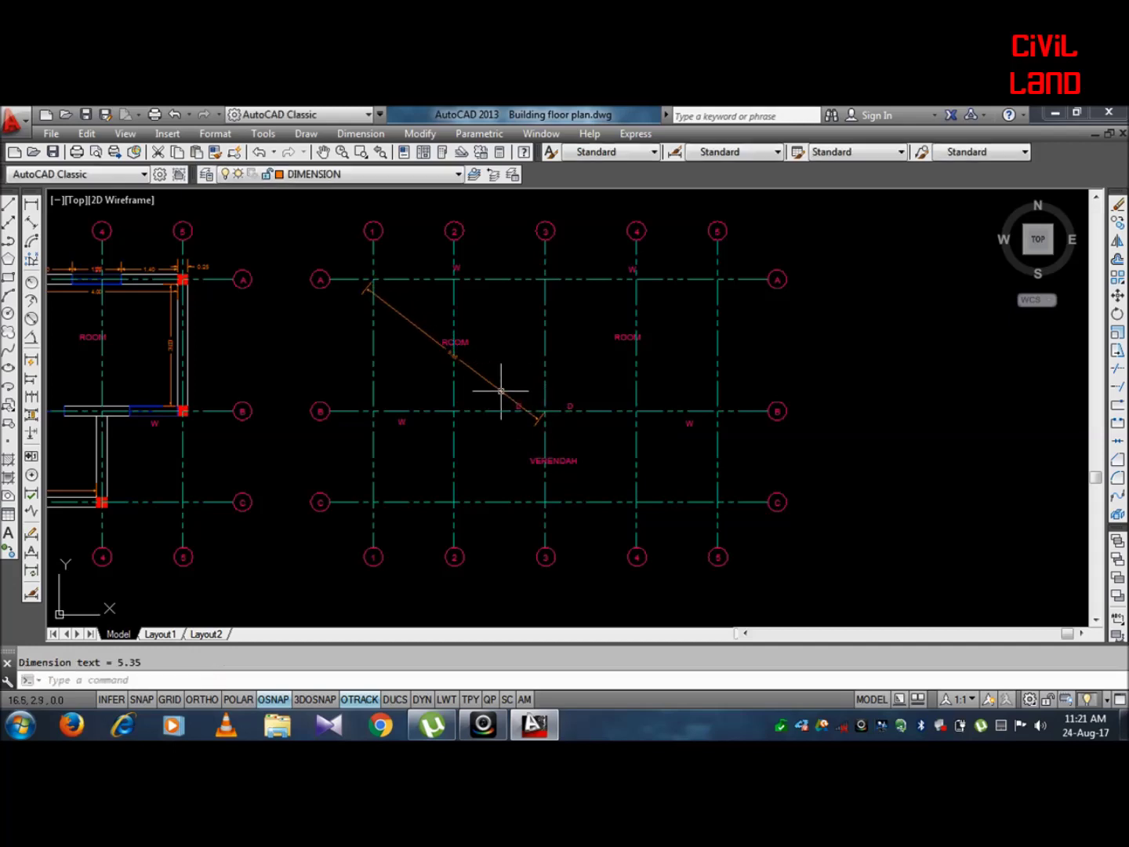
Step: Attempt a linear dimension from A-3 to B-1 twice, cancelling both attempts
click(29, 206)
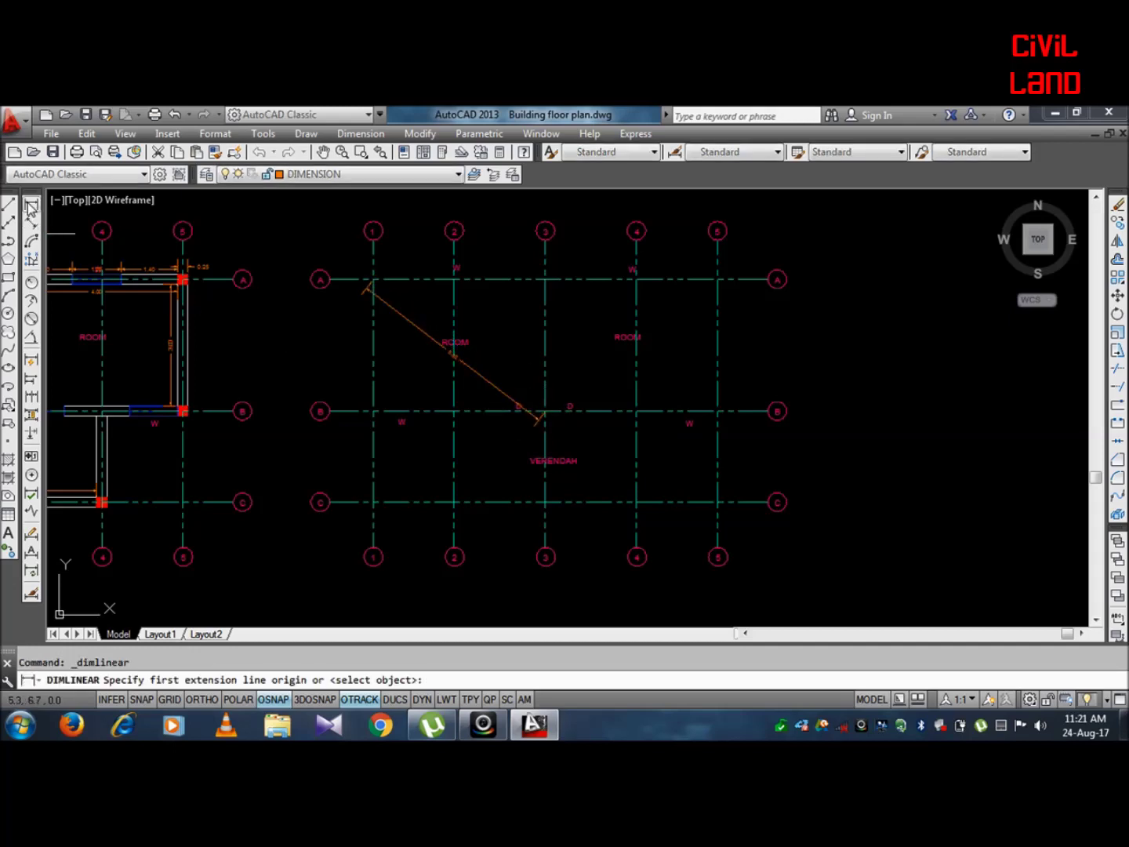
click(544, 282)
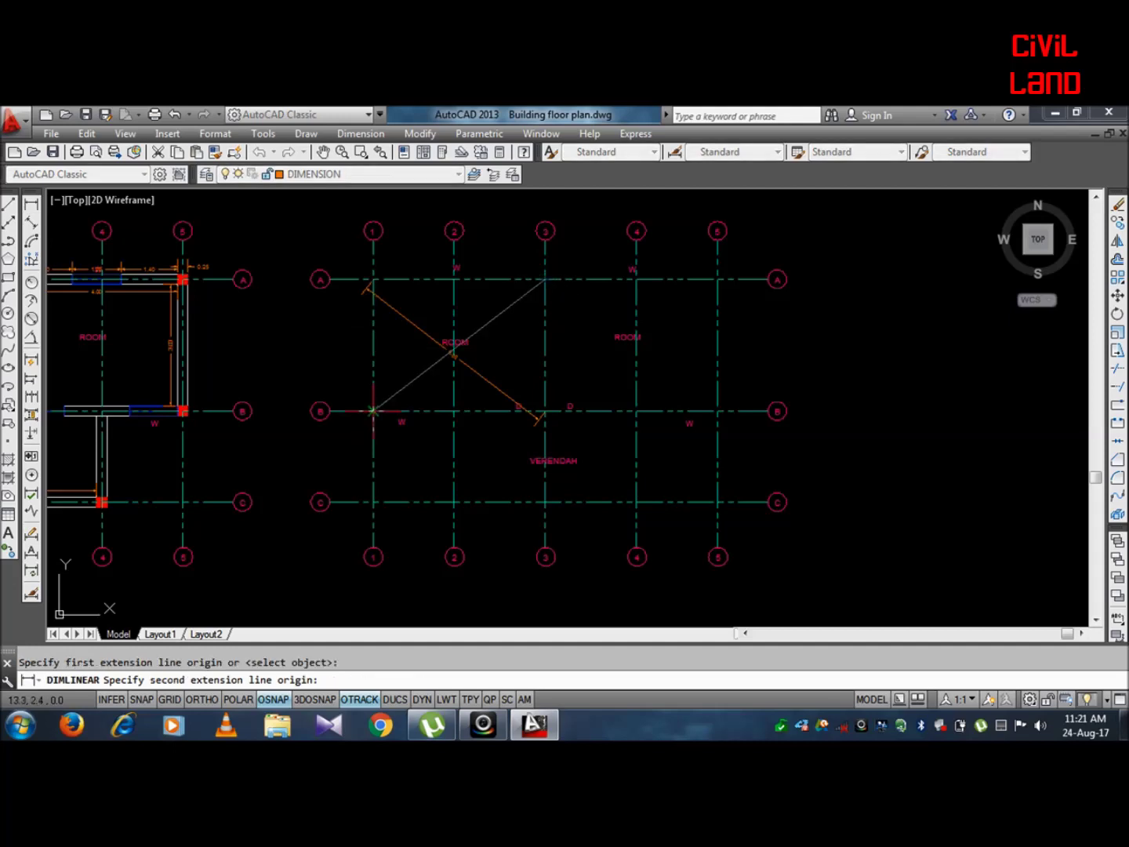
click(374, 407)
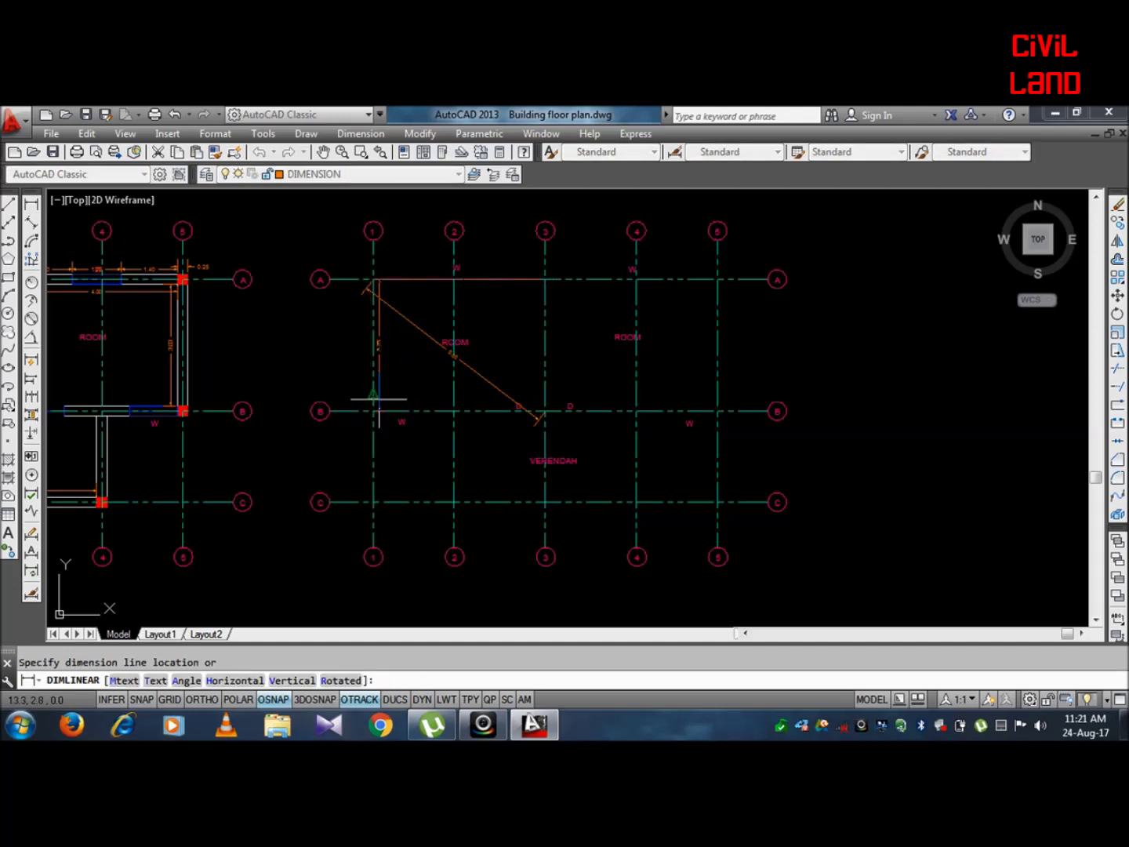
key(Escape)
click(30, 206)
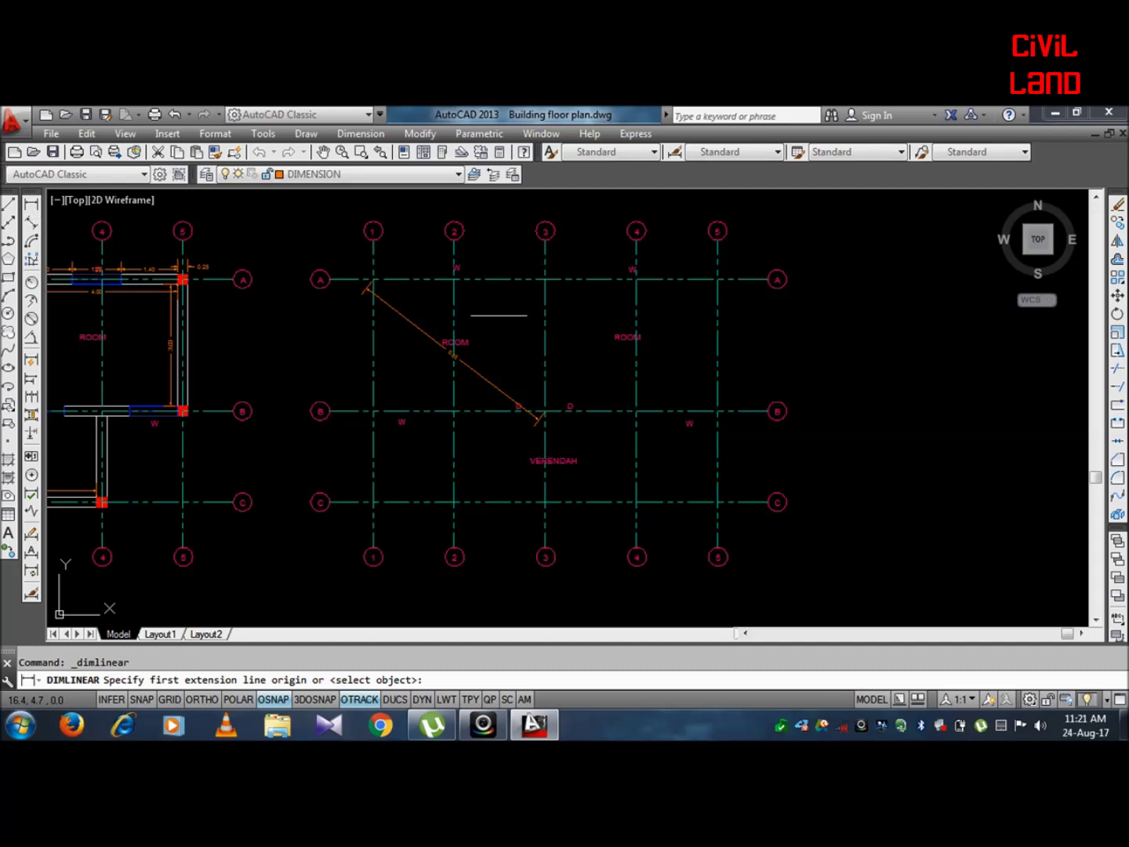
click(545, 280)
click(374, 410)
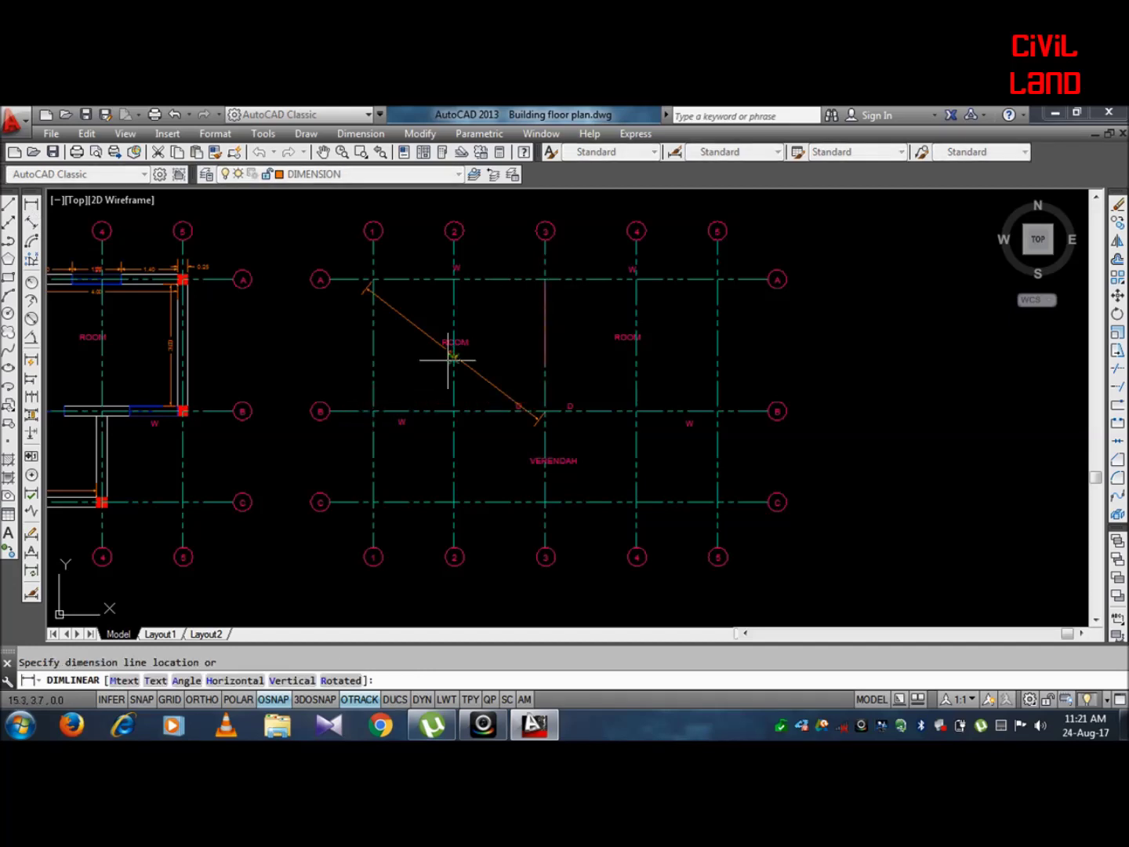
key(Escape)
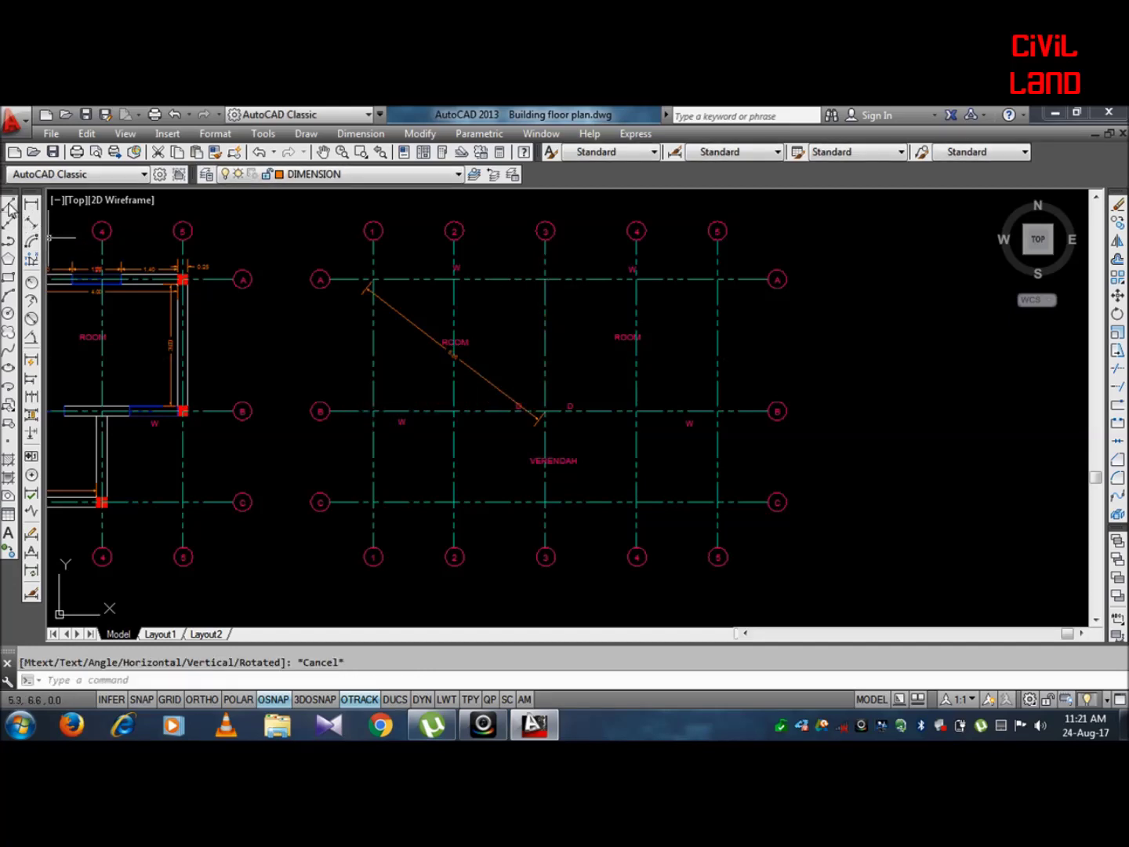
click(9, 204)
key(Escape)
Step: Add the crossing 5.35 diagonal from B-1 to A-3 and a 5.29 diagonal in the second room
click(31, 222)
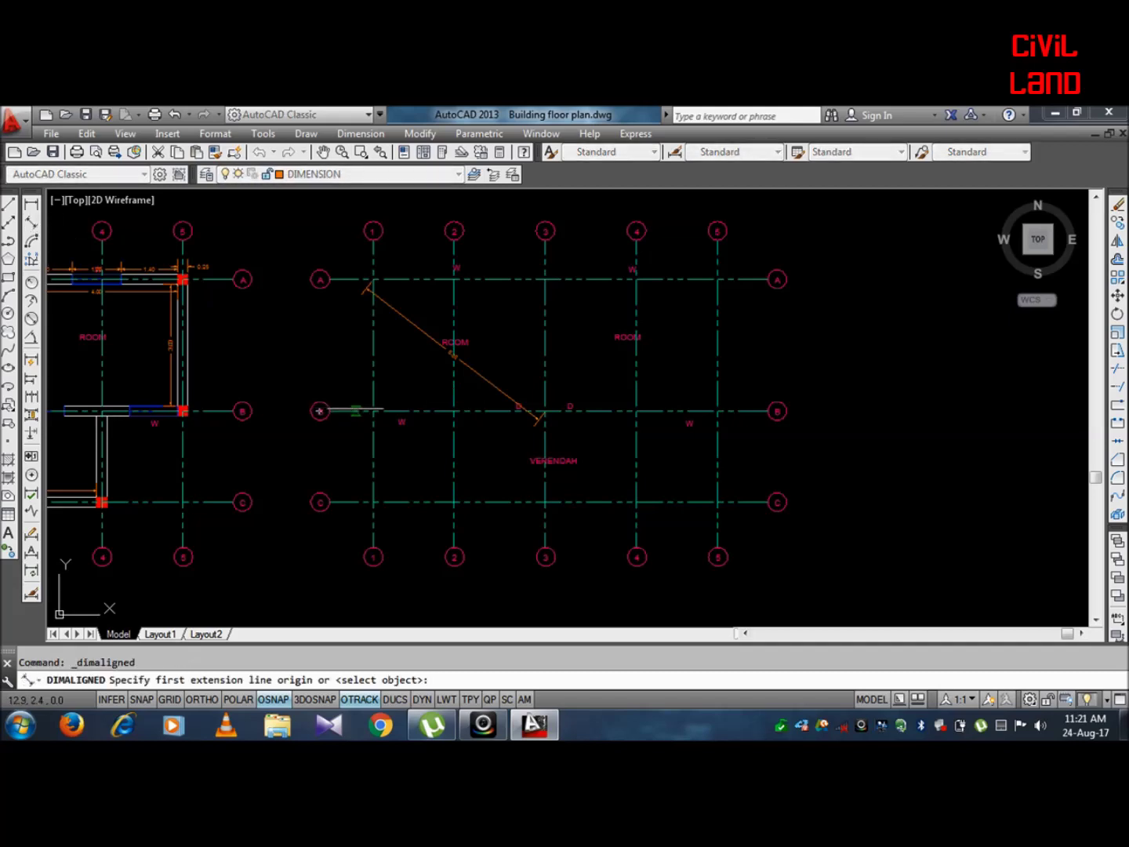
click(373, 410)
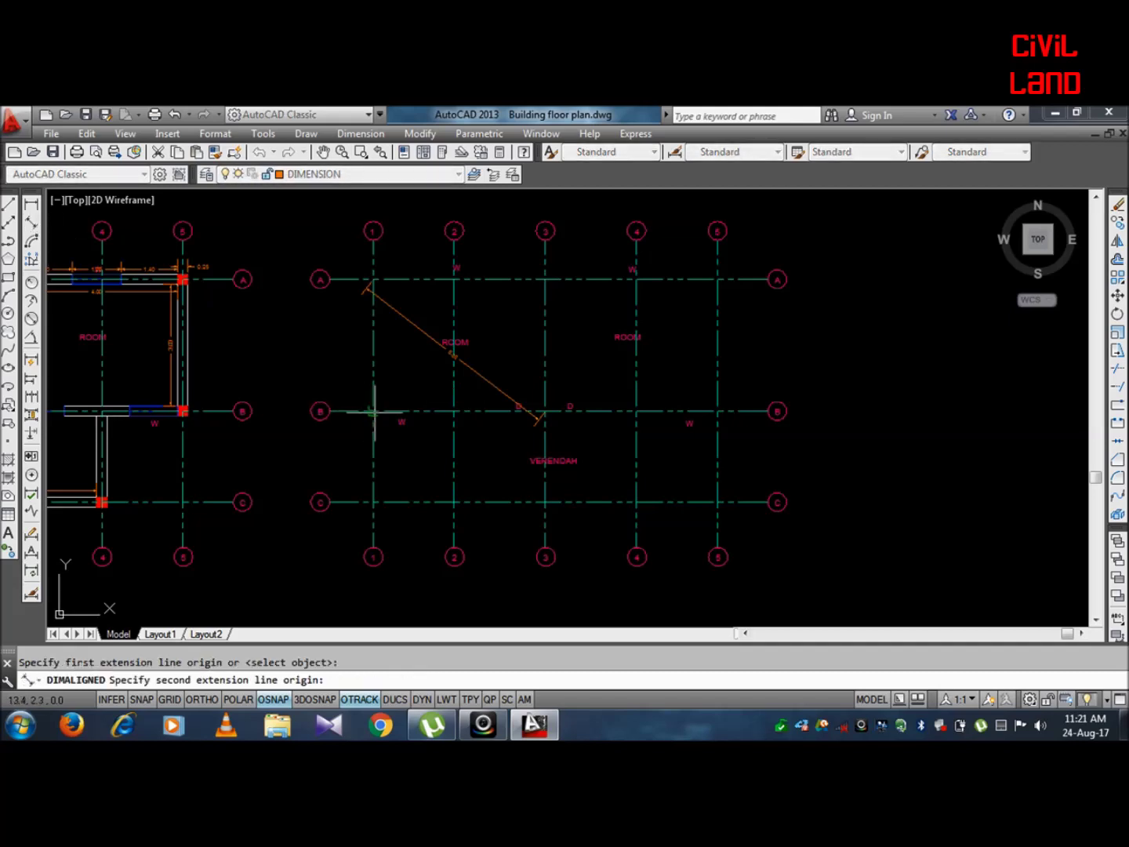
click(545, 279)
click(529, 304)
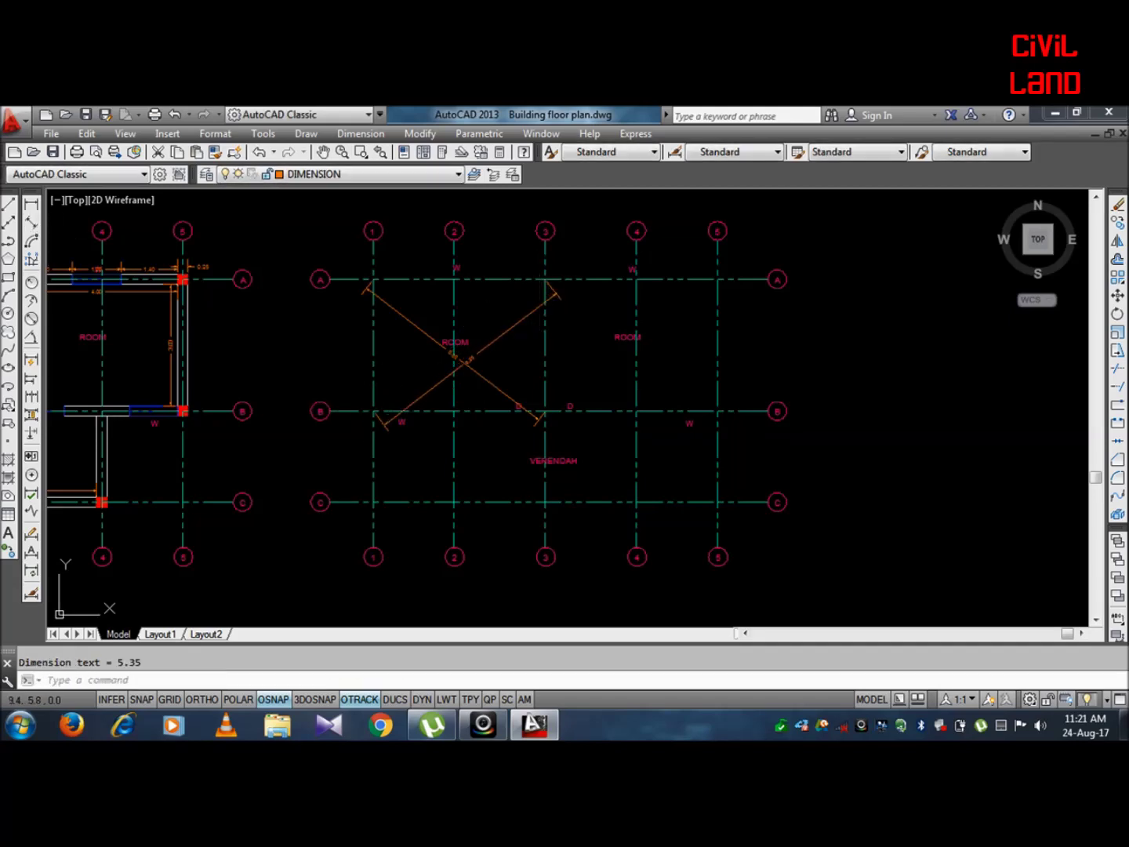
click(32, 204)
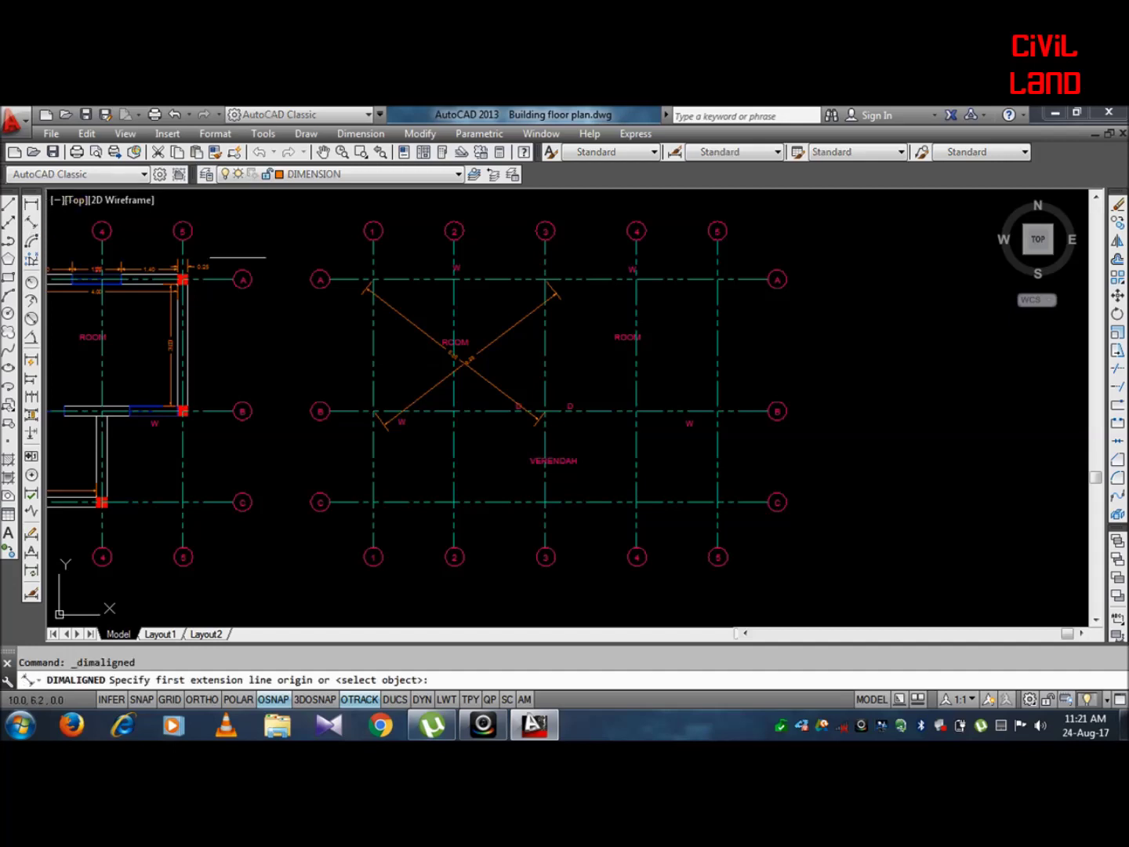
click(546, 279)
click(716, 412)
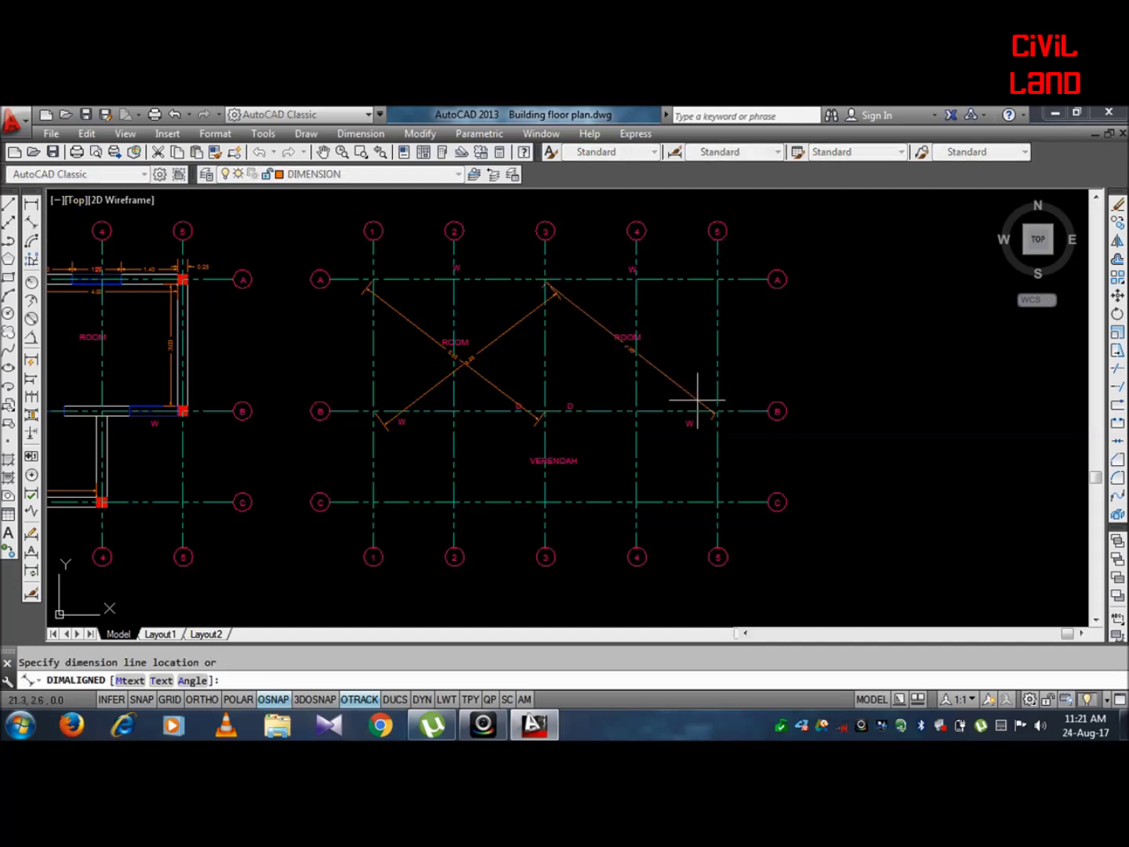
Step: Start a 4.25 linear dimension along grid line B, then cancel it
click(32, 205)
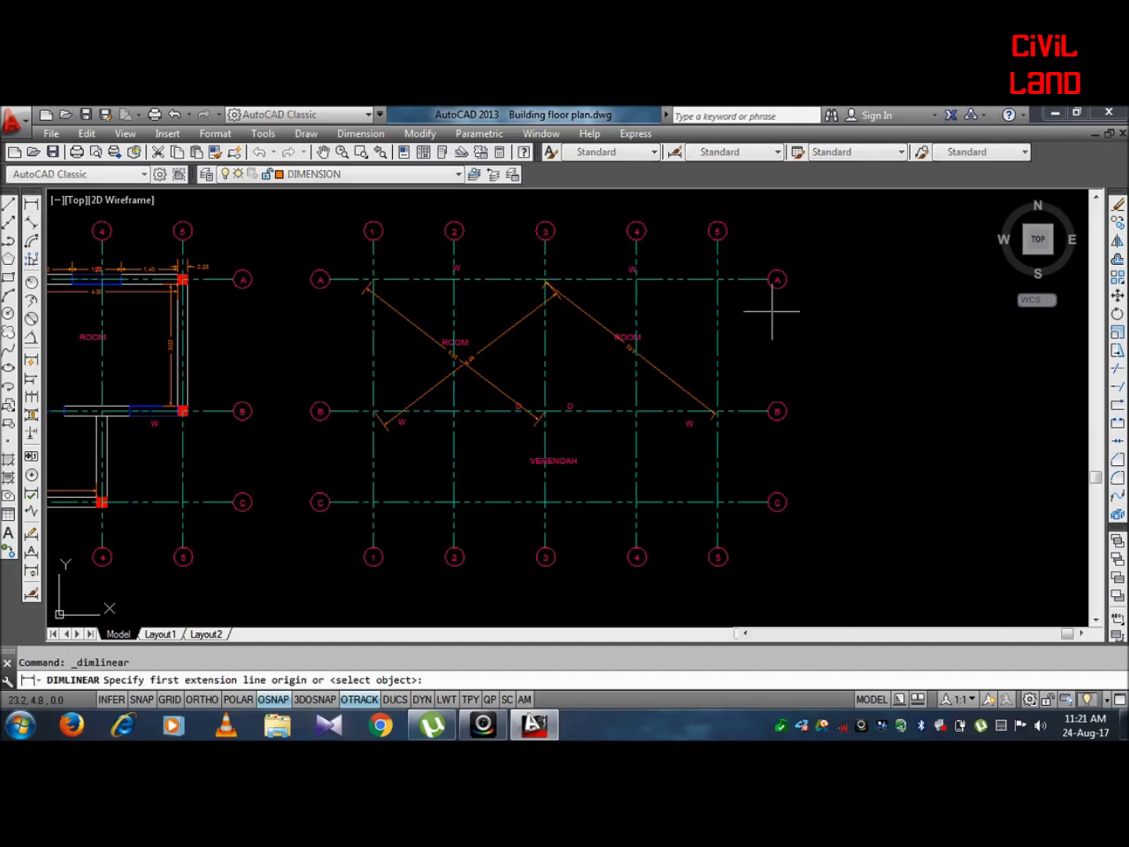
click(715, 279)
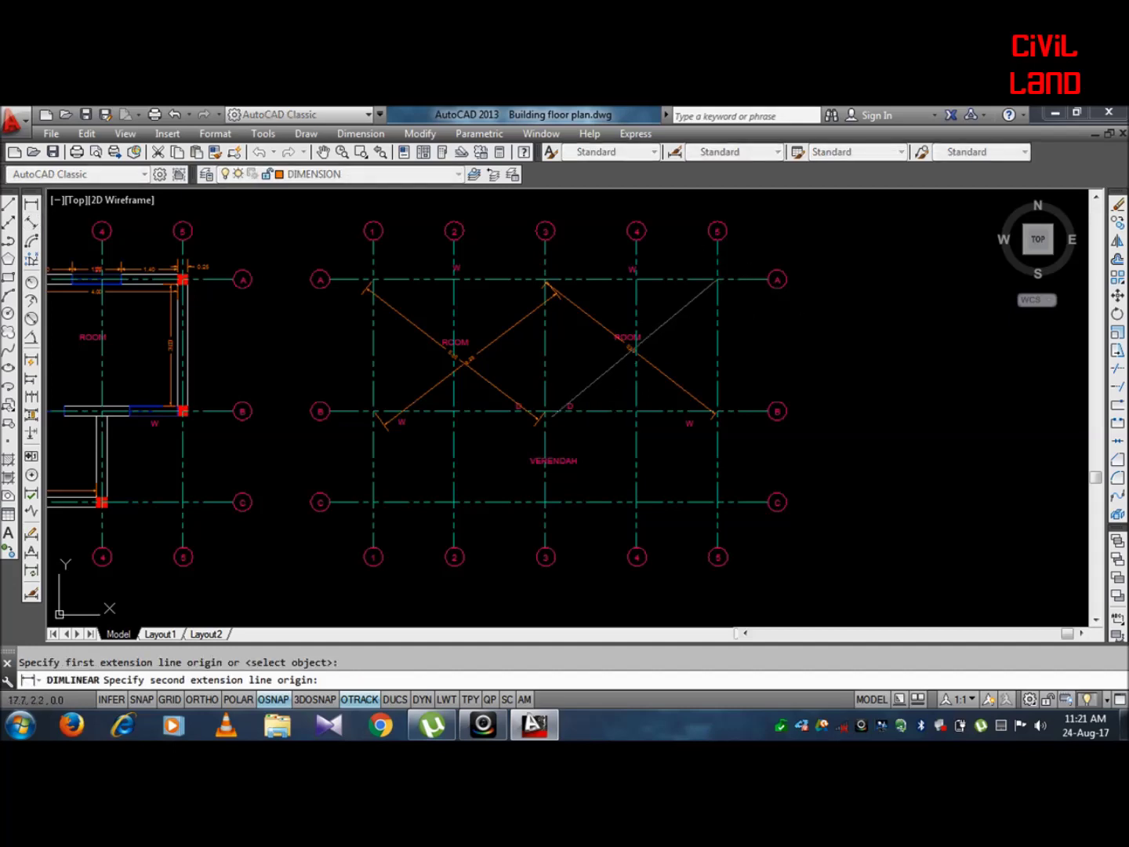
scroll(551, 409, up, 4)
click(534, 412)
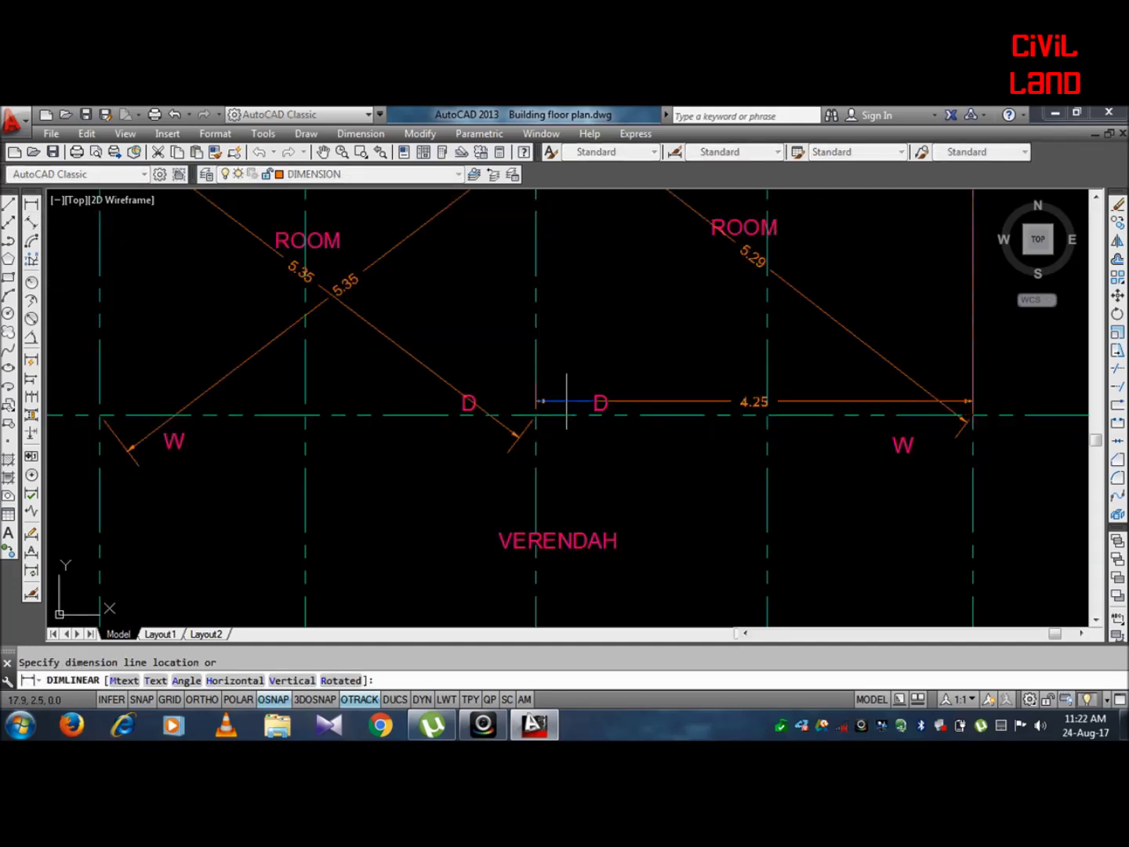
key(Escape)
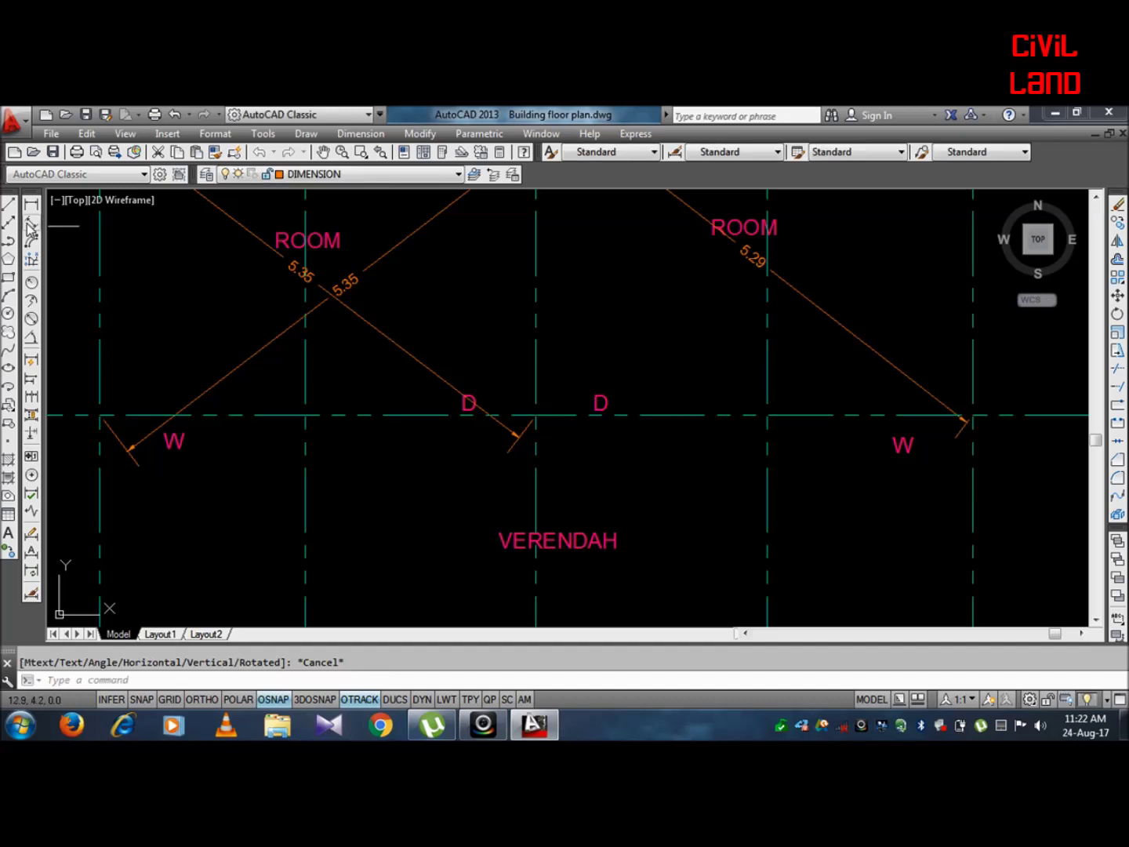
Step: Add another 5.35 aligned diagonal dimension lower in the plan
click(31, 226)
click(535, 414)
scroll(535, 414, down, 5)
scroll(549, 376, up, 5)
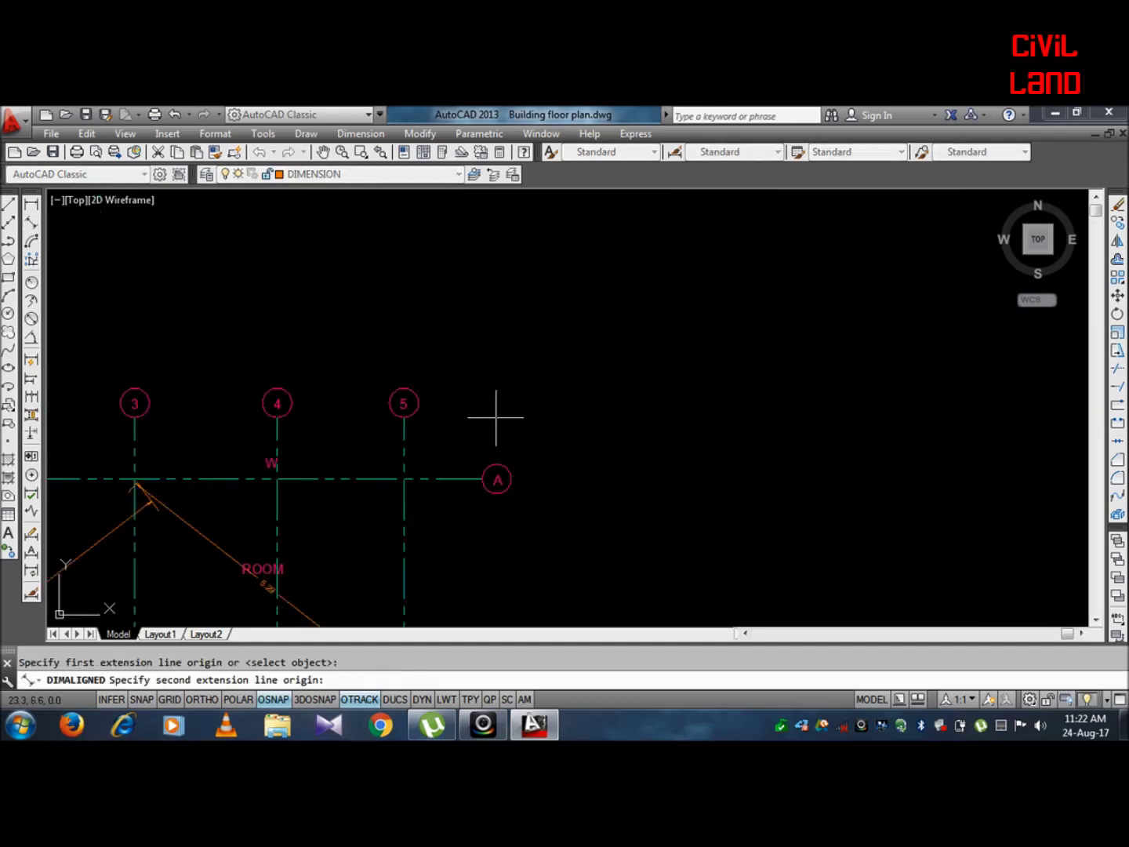
click(404, 478)
scroll(401, 478, down, 2)
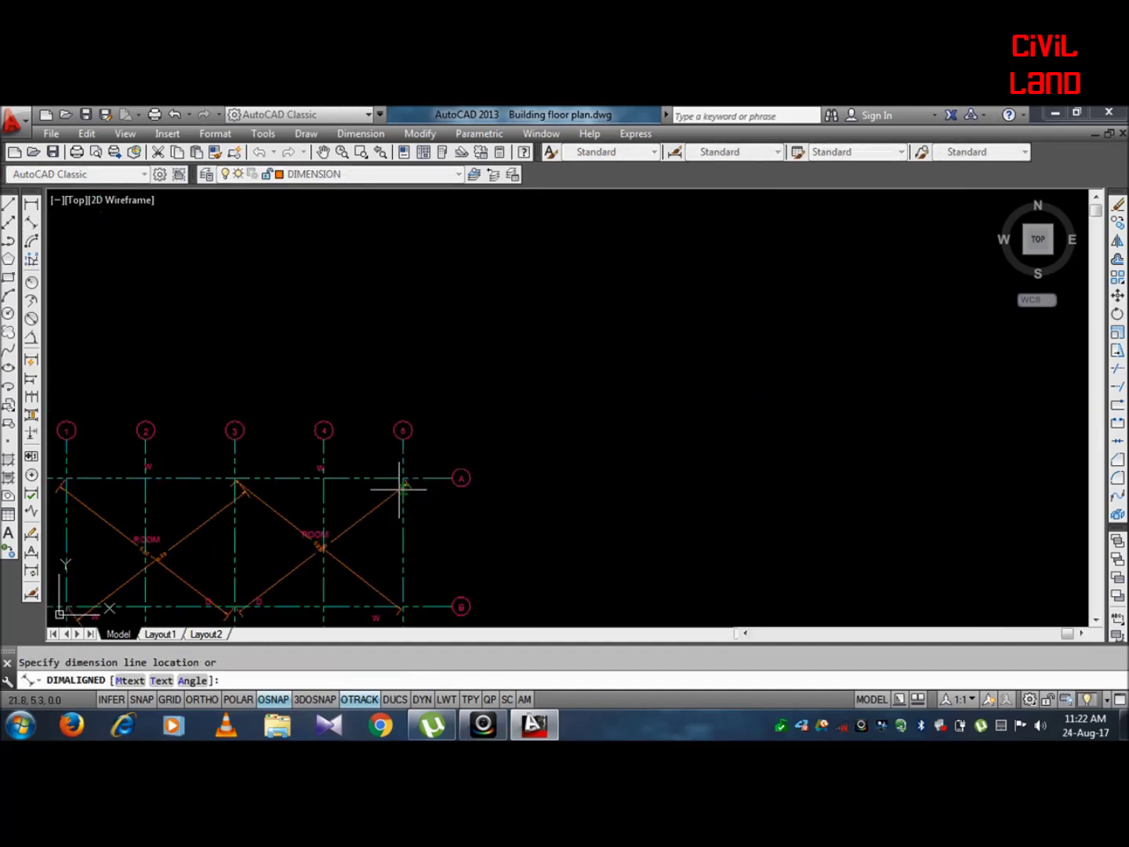
click(402, 495)
scroll(401, 495, down, 4)
scroll(373, 460, up, 3)
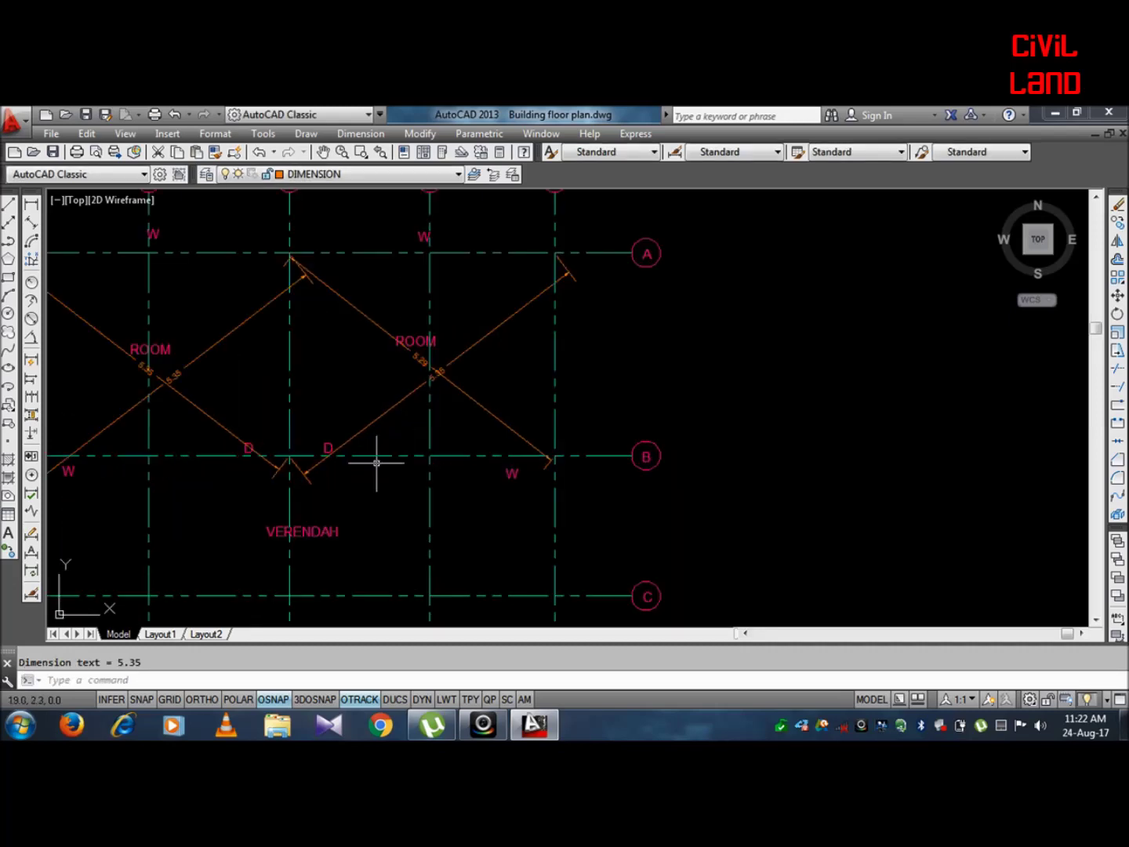
scroll(373, 461, down, 2)
Step: Begin a linear dimension along grid B for the verandah, then abandon it
click(32, 206)
scroll(247, 406, up, 2)
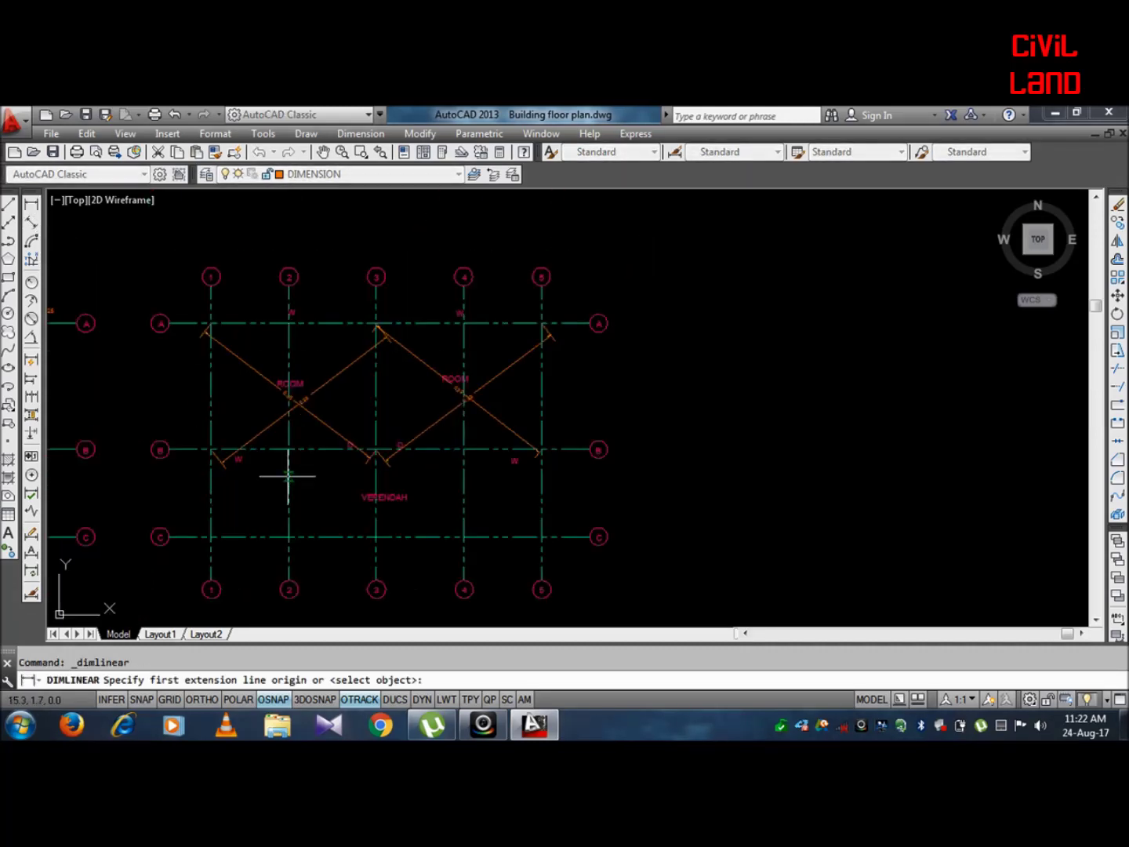
click(289, 449)
click(447, 449)
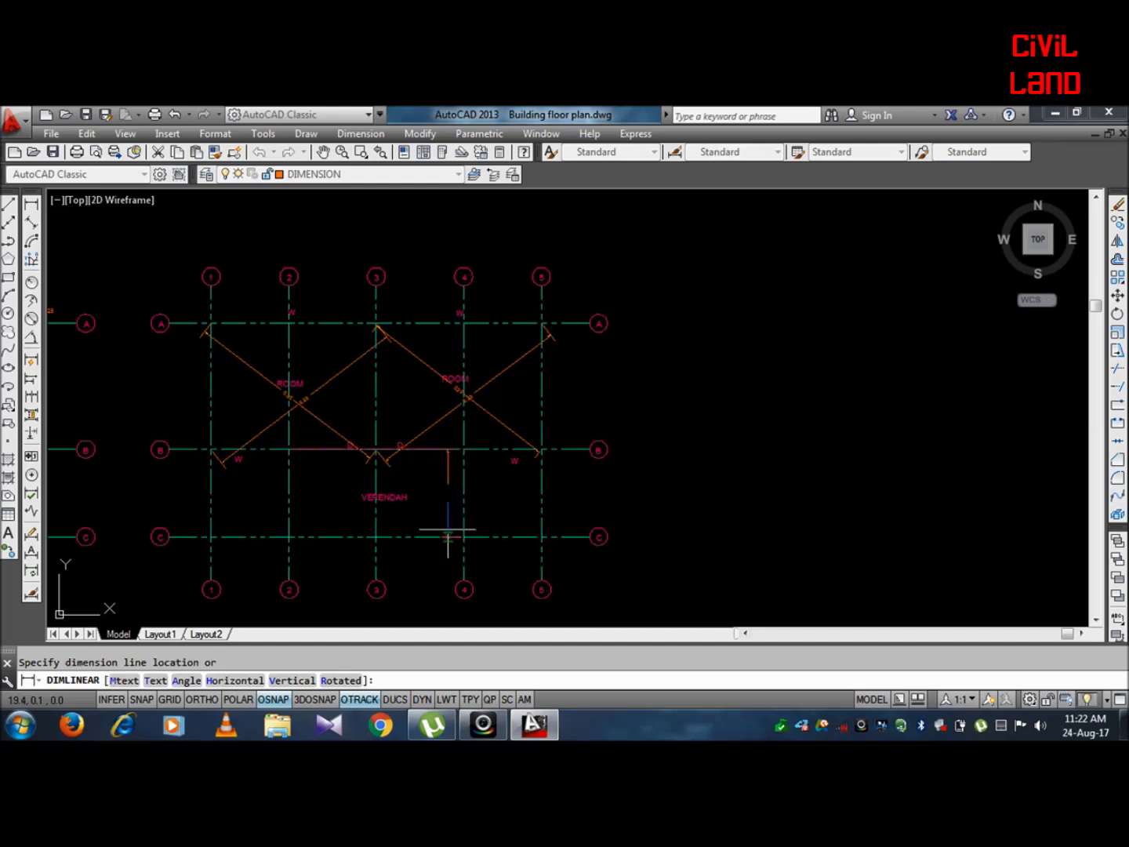
key(Escape)
Step: Dimension the verandah diagonals B2 to C4 and C2 to B4, the latter reading 5.03
click(32, 222)
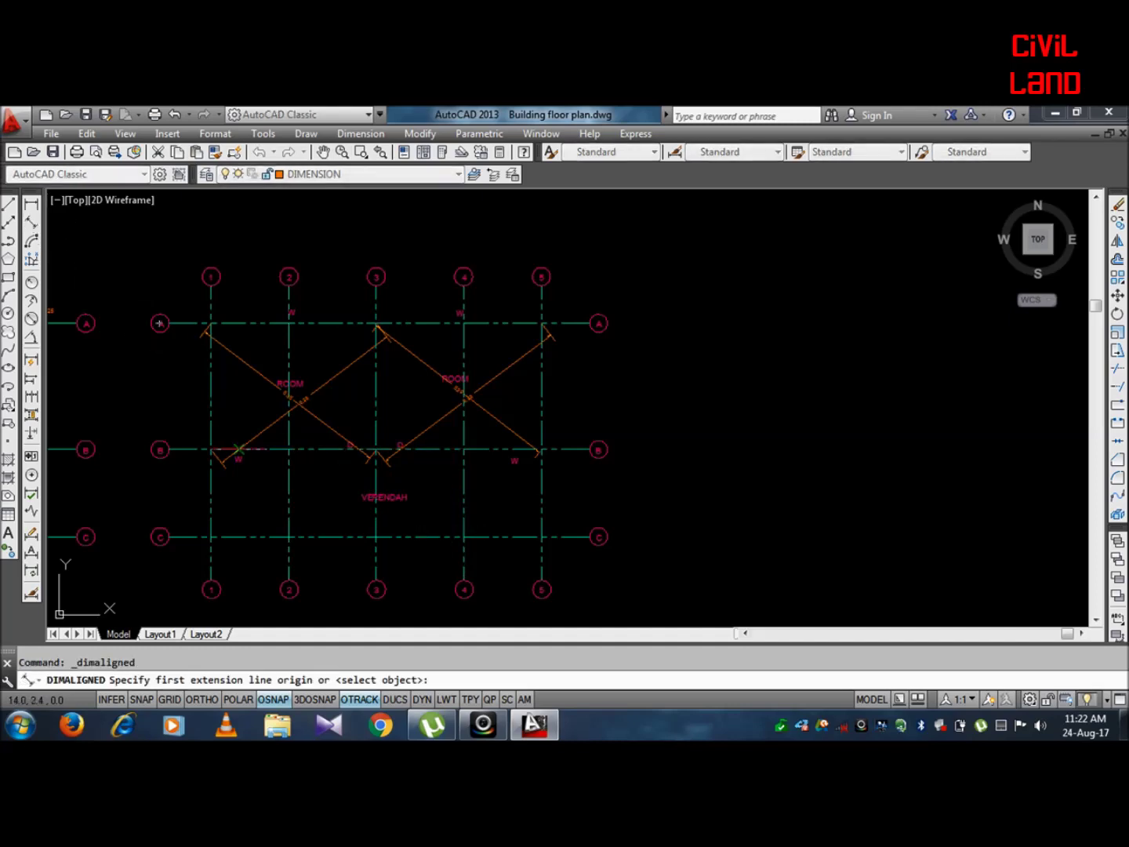
click(290, 449)
click(464, 536)
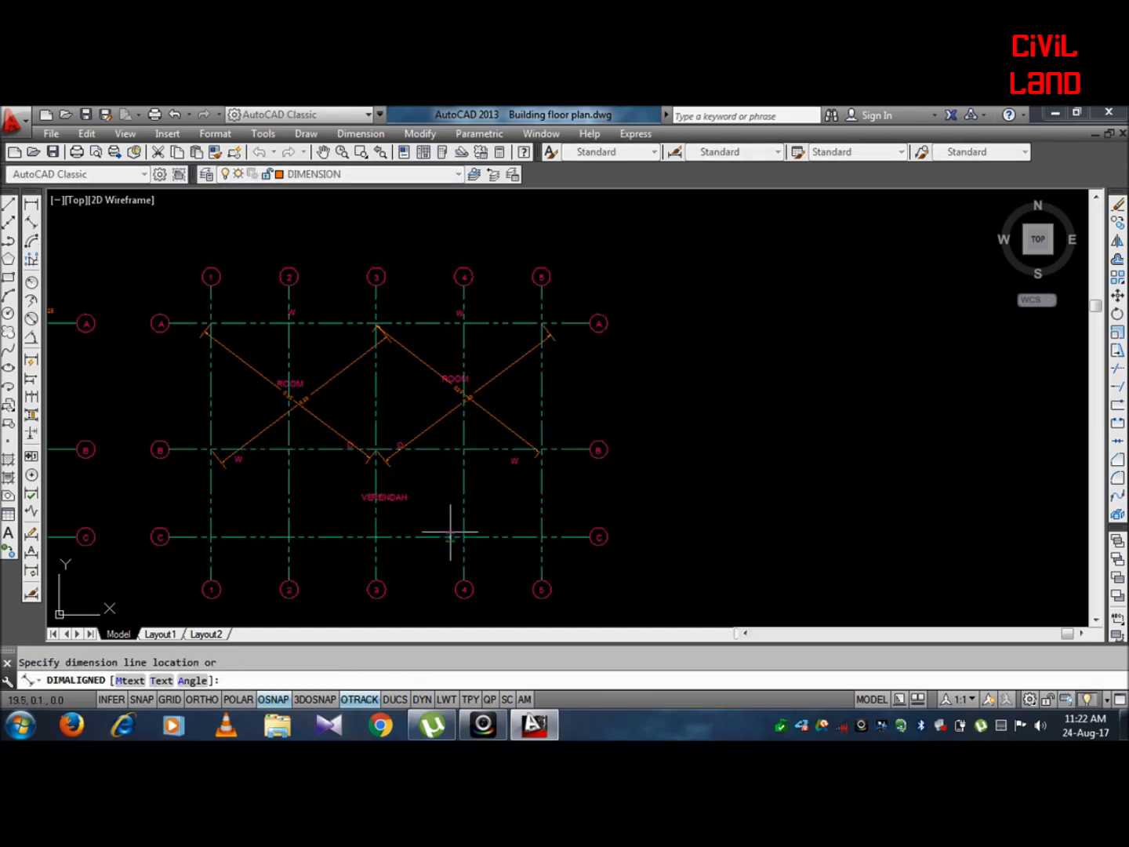
click(432, 536)
key(Return)
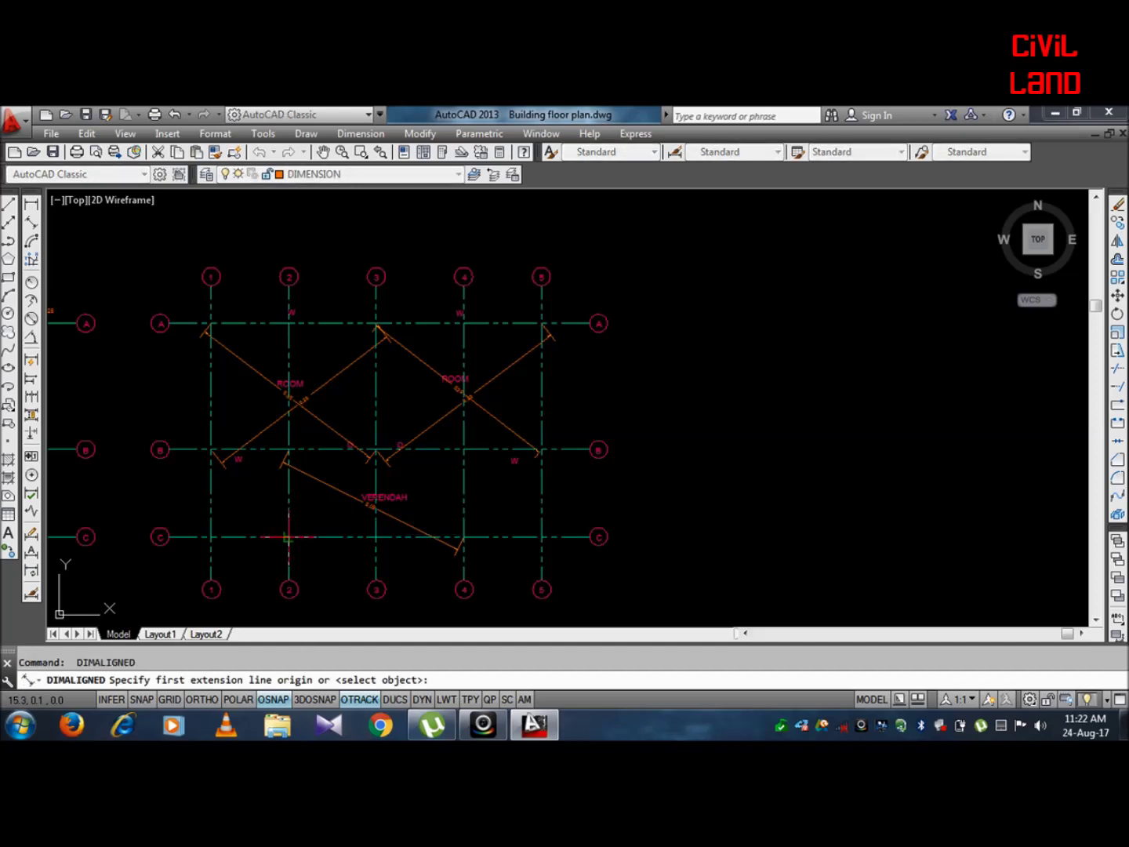
click(289, 536)
click(462, 449)
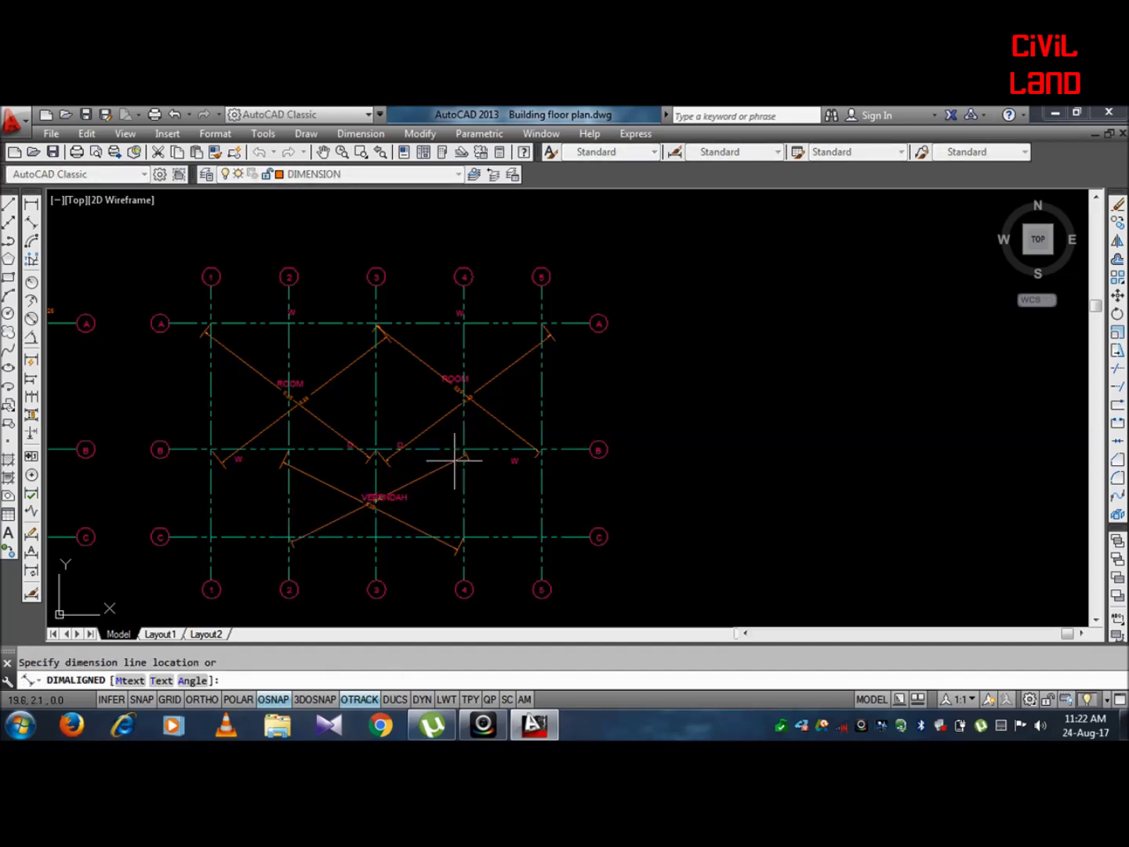
click(449, 452)
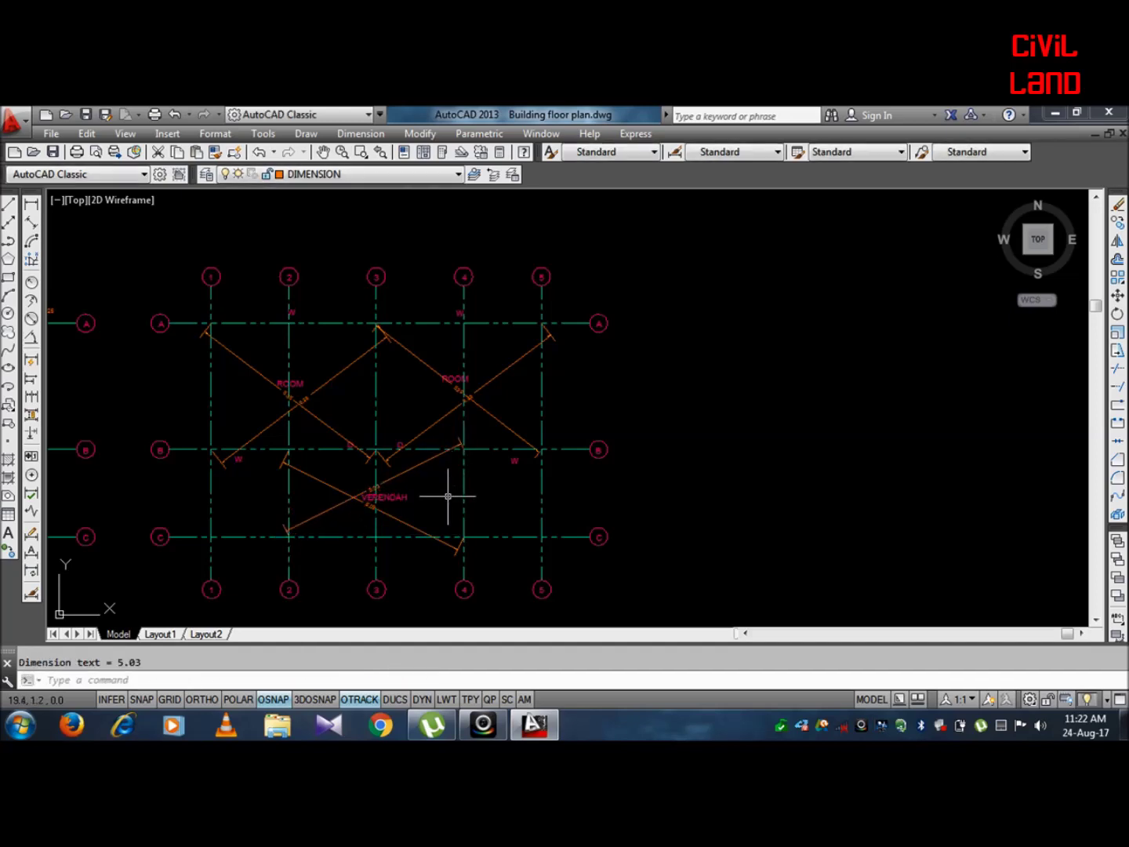
key(Return)
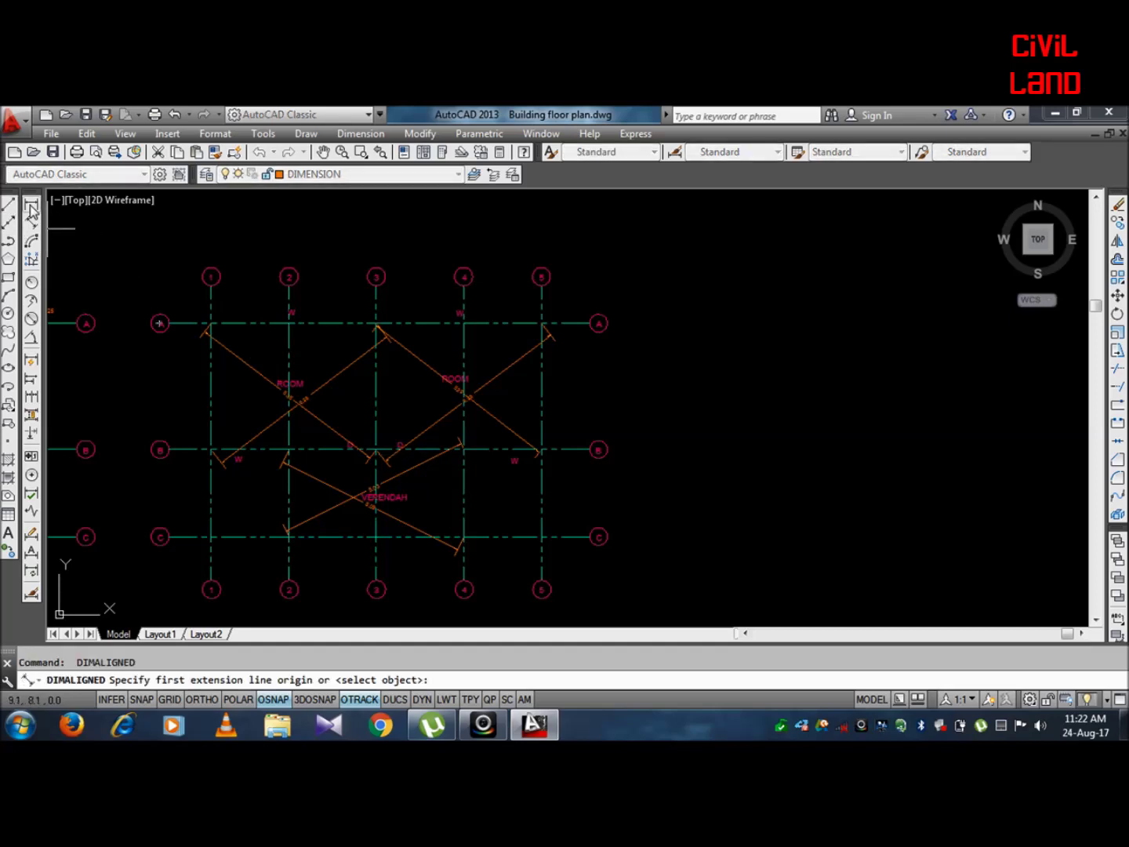
Step: Dimension the first two bays along axis A as 2.00 and 2.25, aligned above the axis
click(30, 206)
scroll(214, 317, up, 4)
click(209, 337)
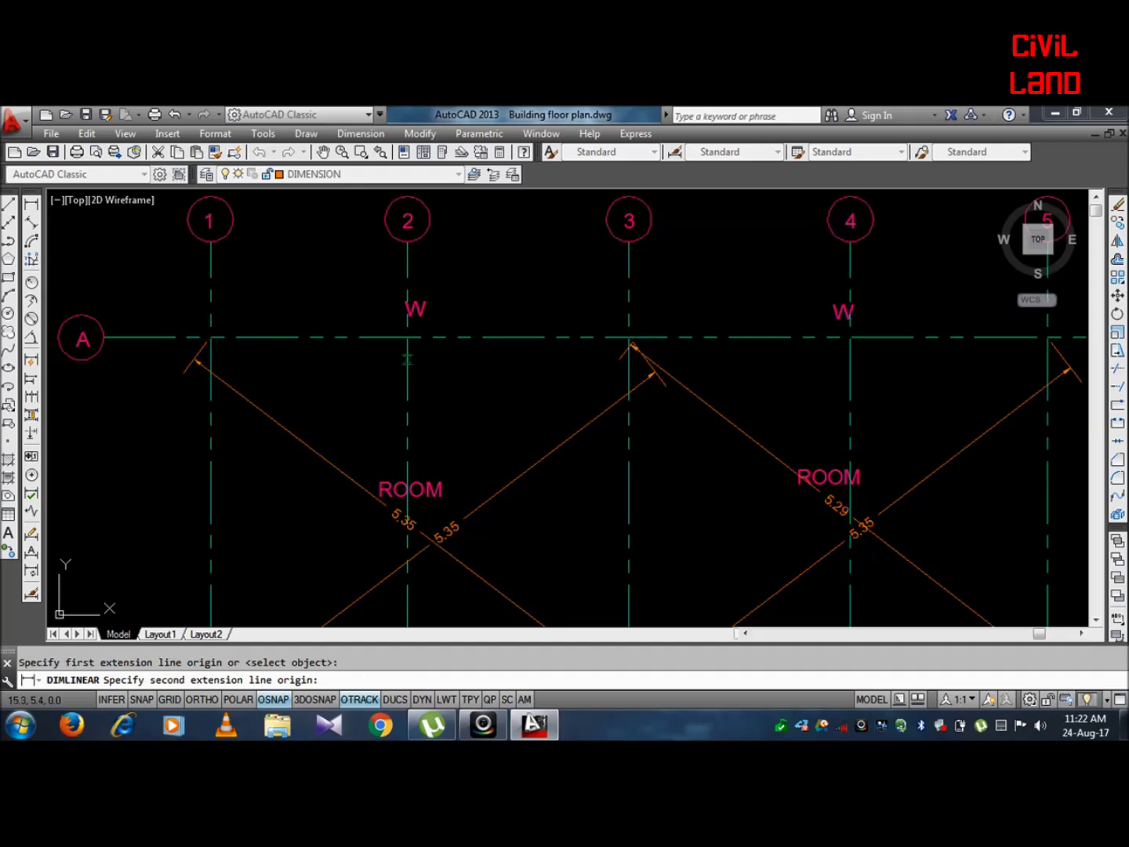
click(407, 337)
click(406, 323)
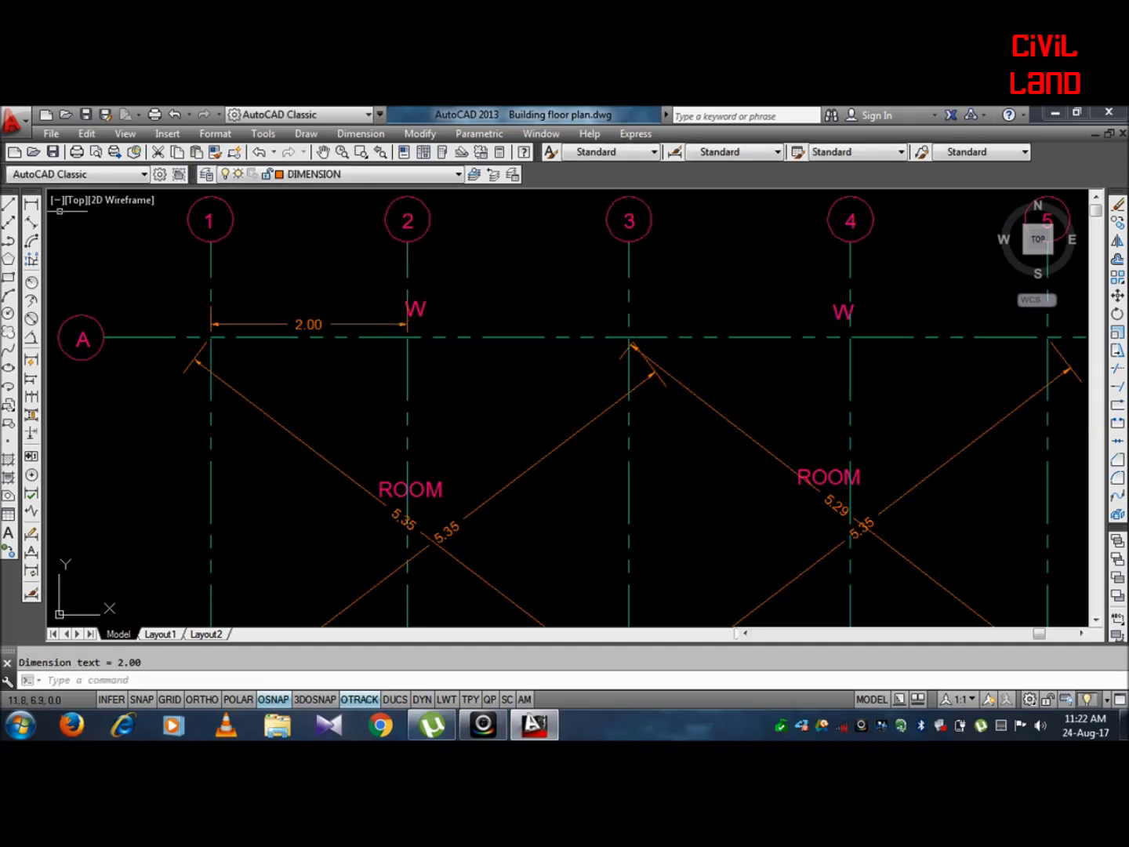
click(30, 207)
click(404, 338)
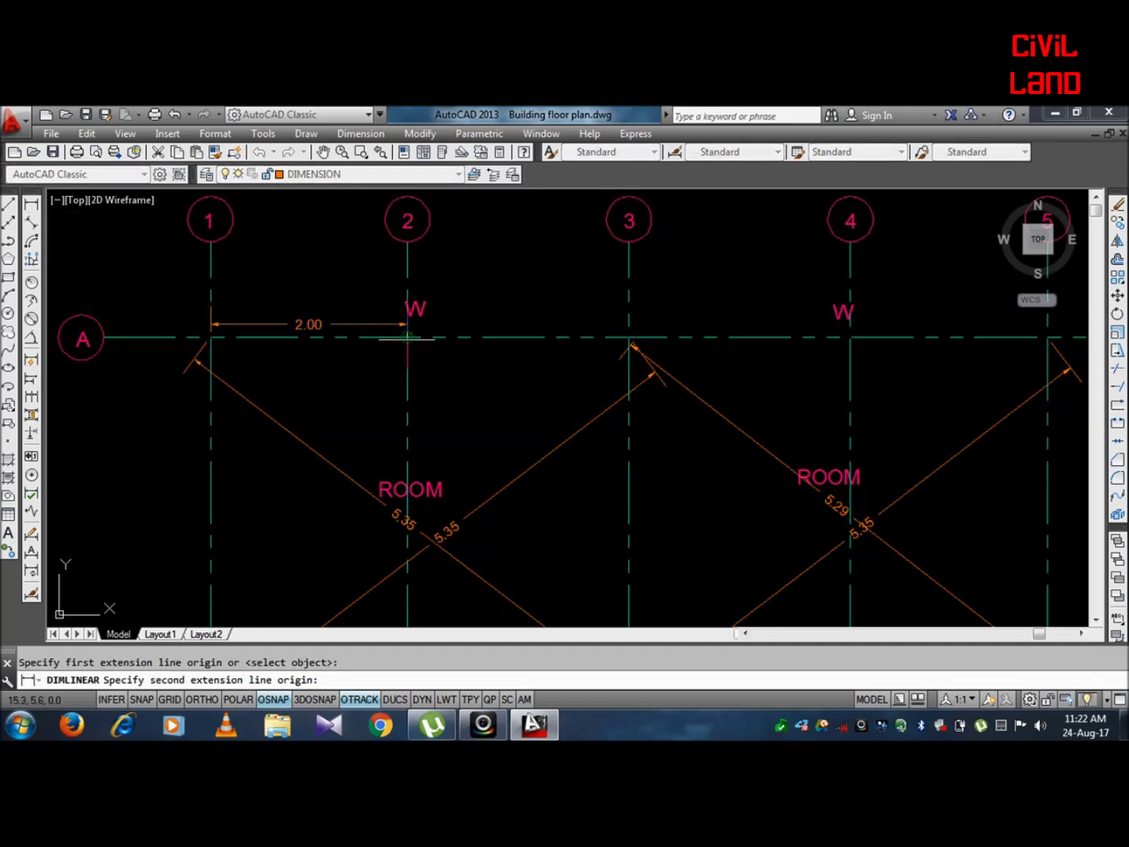
click(627, 337)
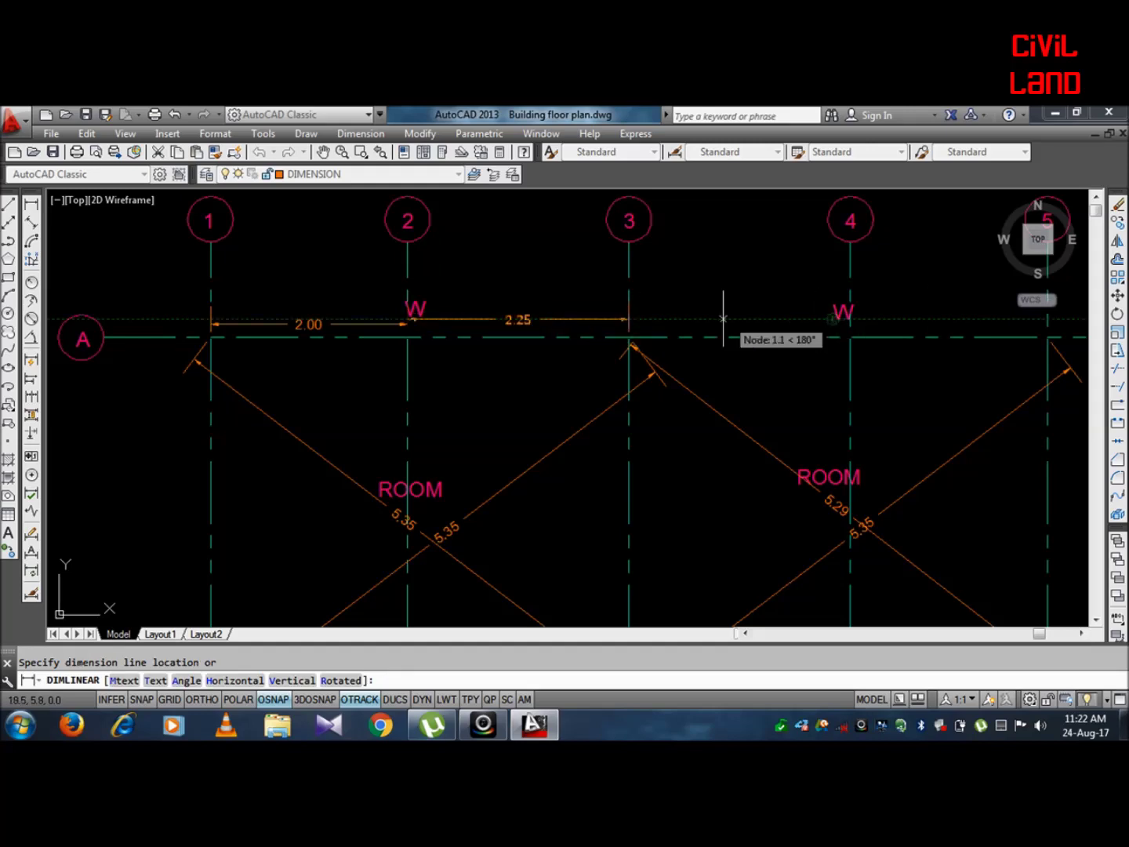
scroll(668, 328, up, 2)
click(671, 322)
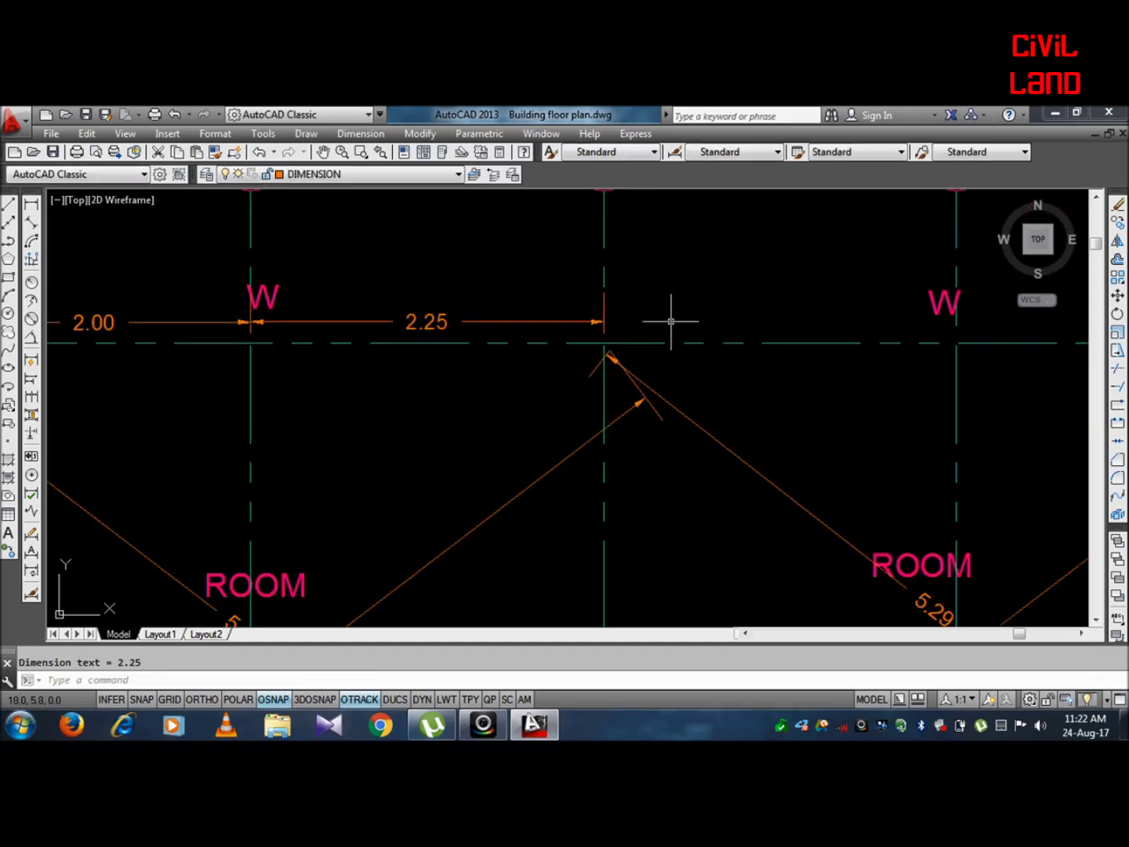
Step: Add the second 2.25 bay and the final 2.00 bay dimensions along axis A
key(Return)
click(604, 343)
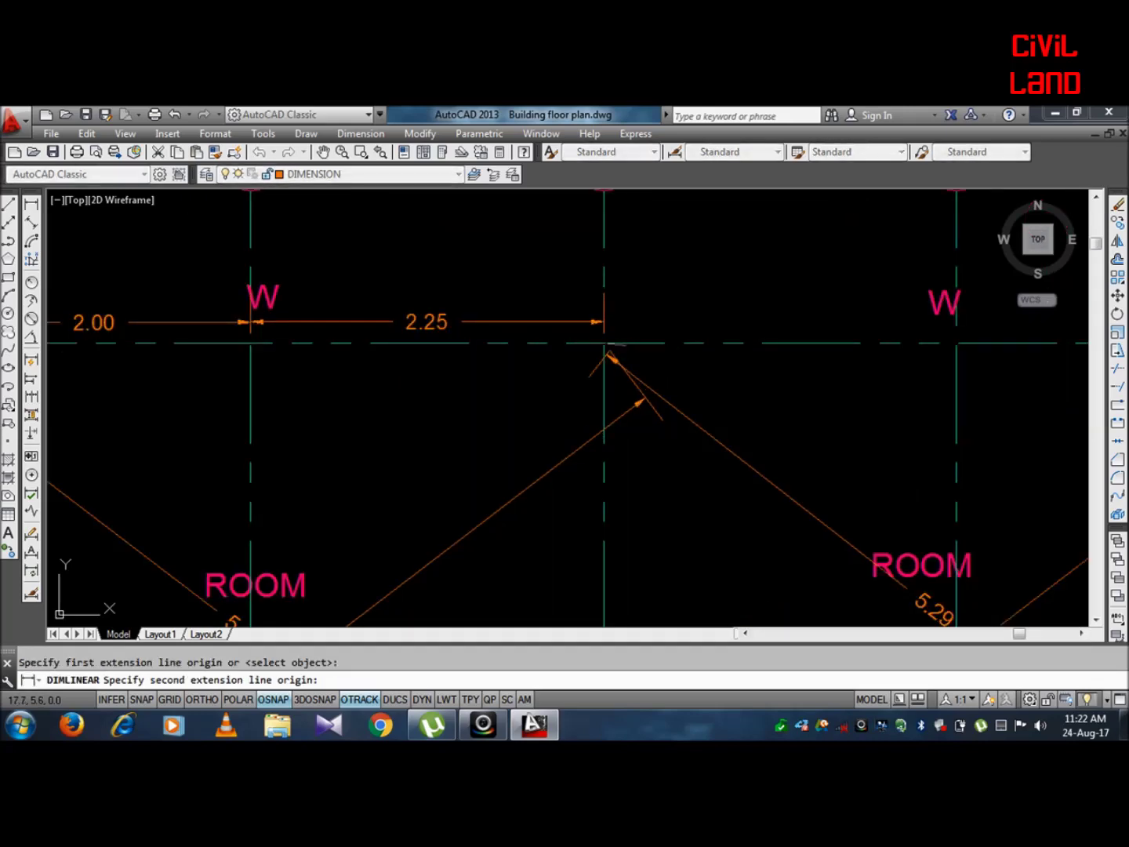
click(955, 343)
click(862, 322)
scroll(614, 349, down, 4)
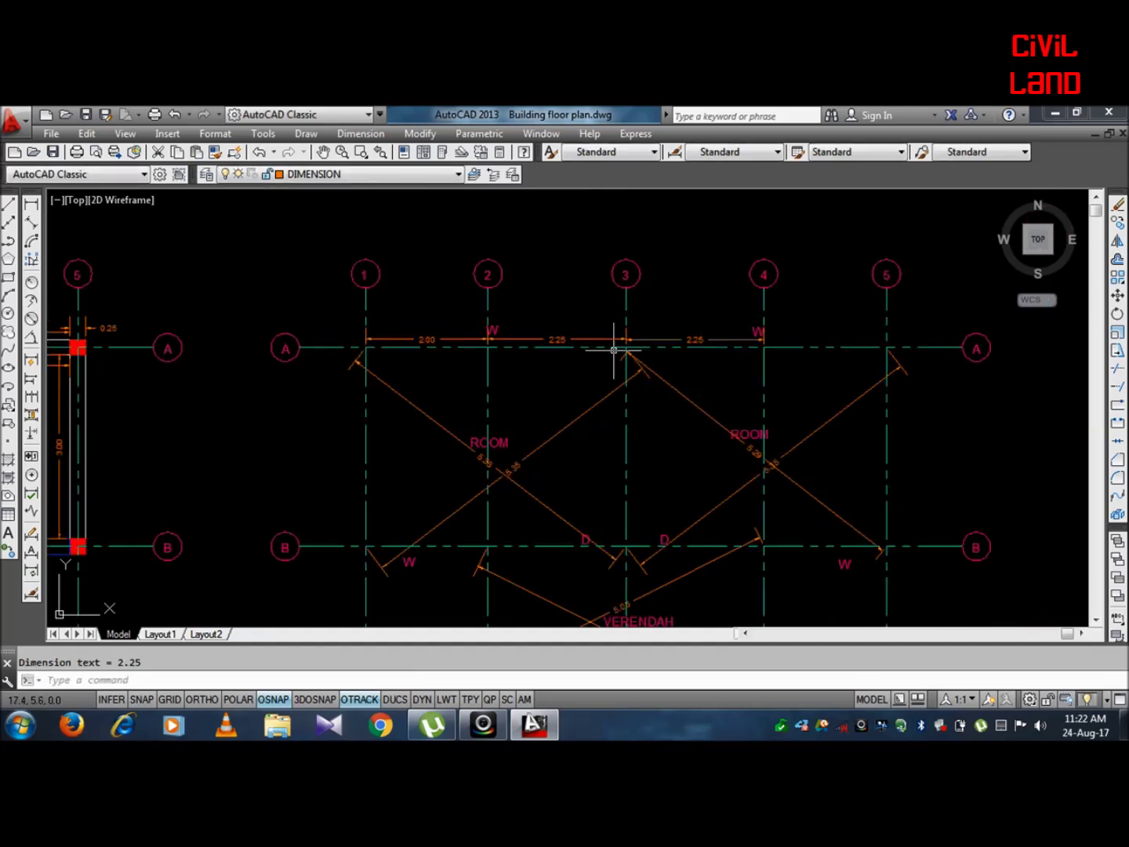
scroll(819, 333, up, 5)
key(Return)
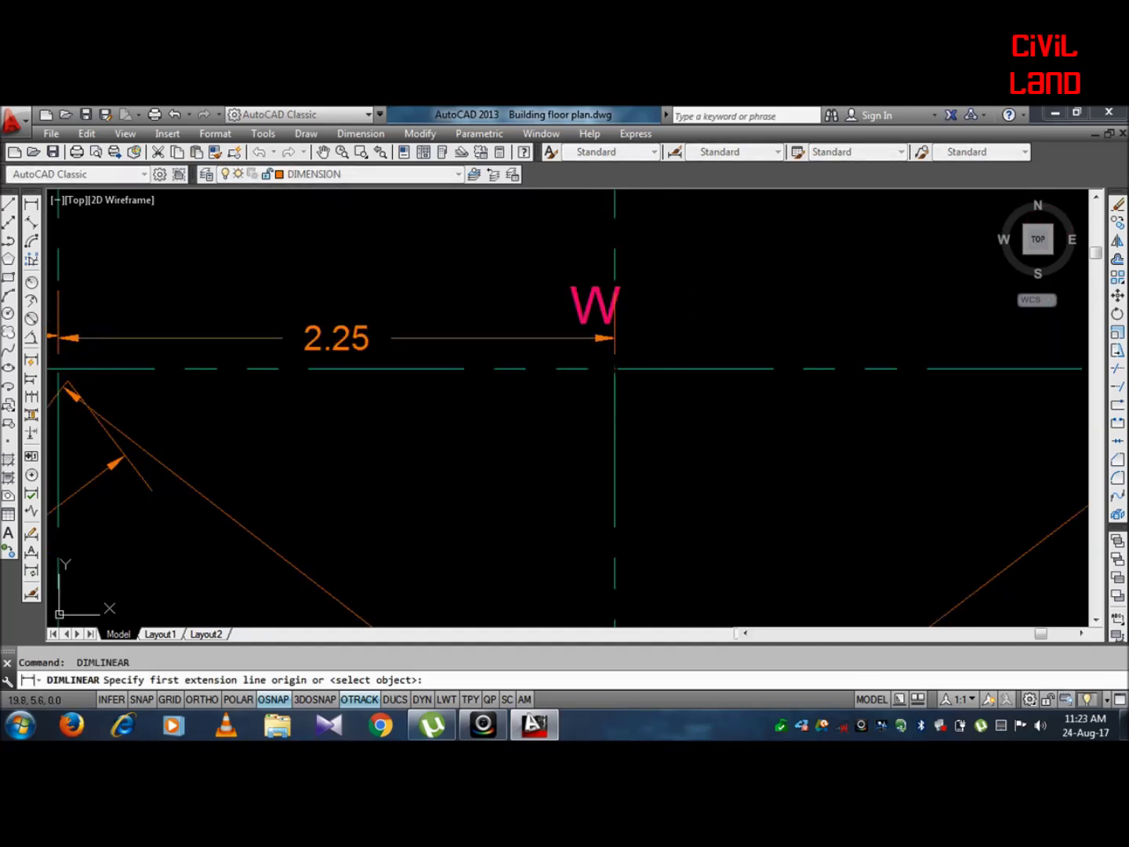
click(614, 367)
scroll(613, 368, down, 4)
click(797, 370)
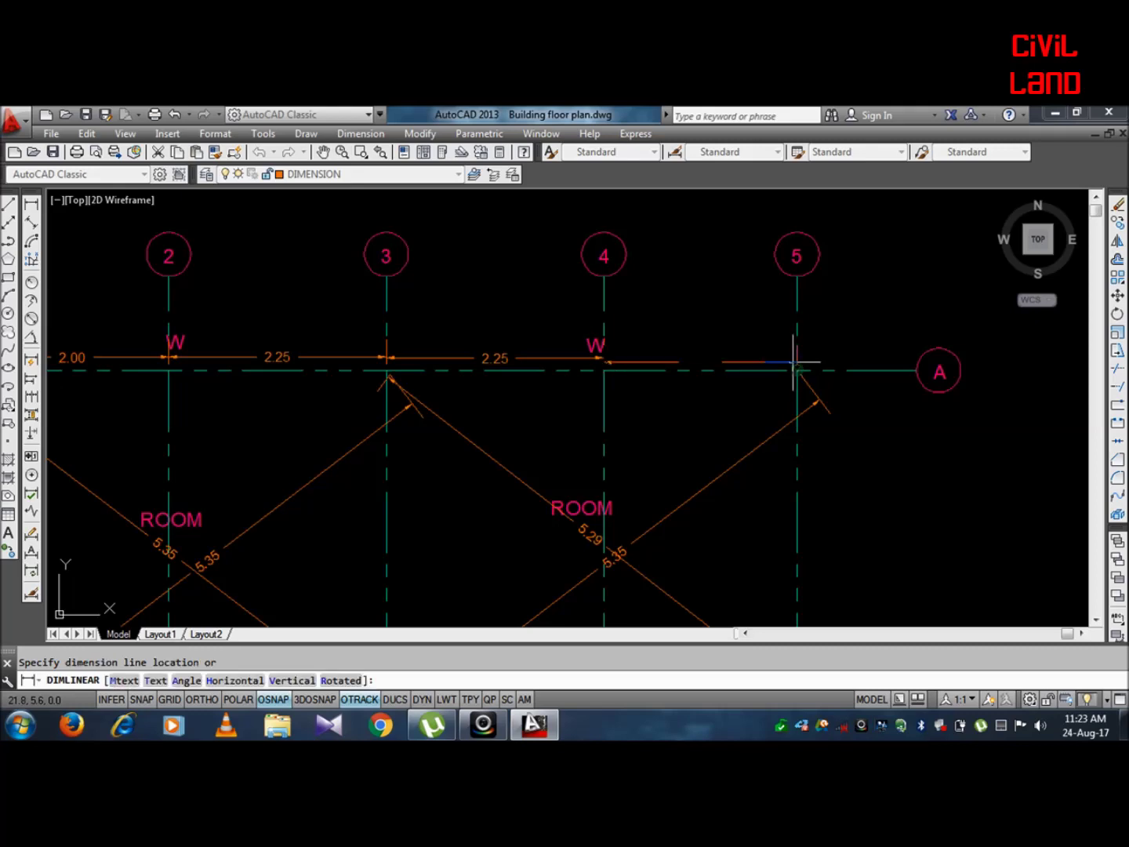
click(796, 359)
scroll(588, 355, down, 4)
scroll(448, 385, up, 4)
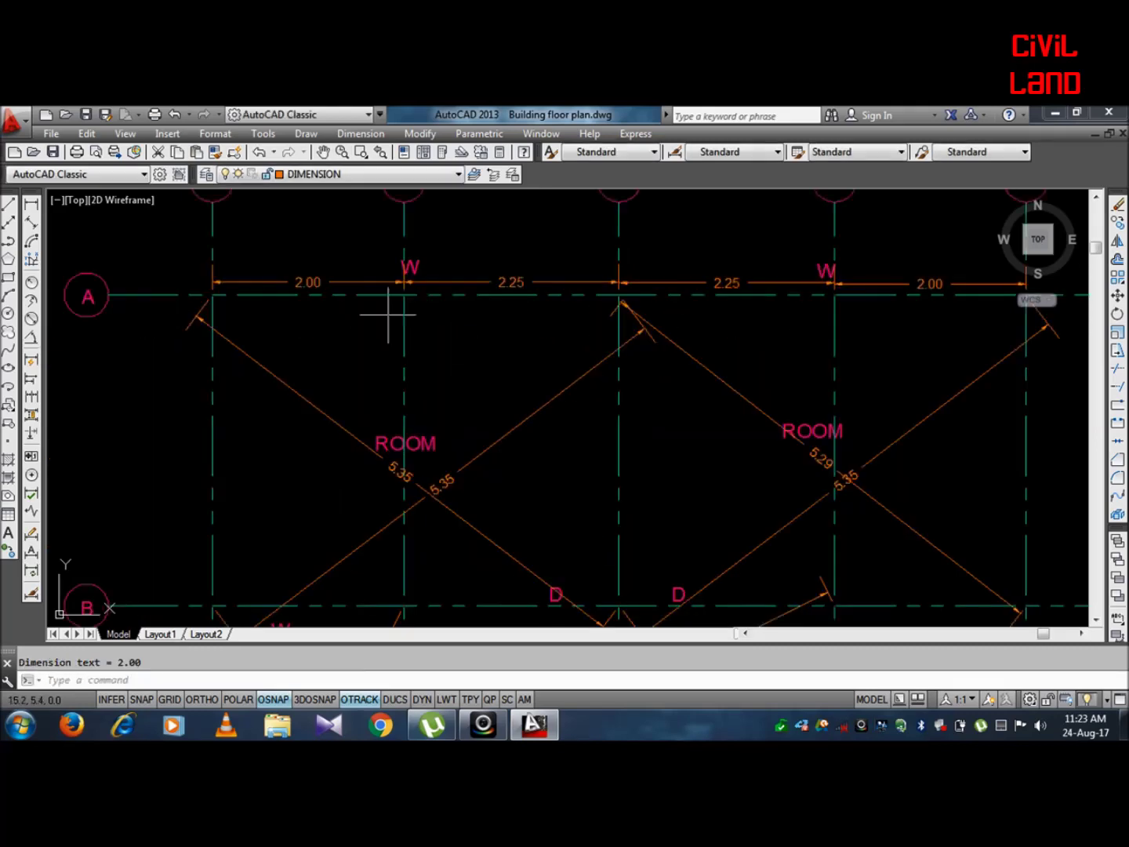
scroll(391, 315, down, 2)
Step: Add a vertical 3.25 dimension from axis A to B on grid line 1 and reposition it
click(31, 203)
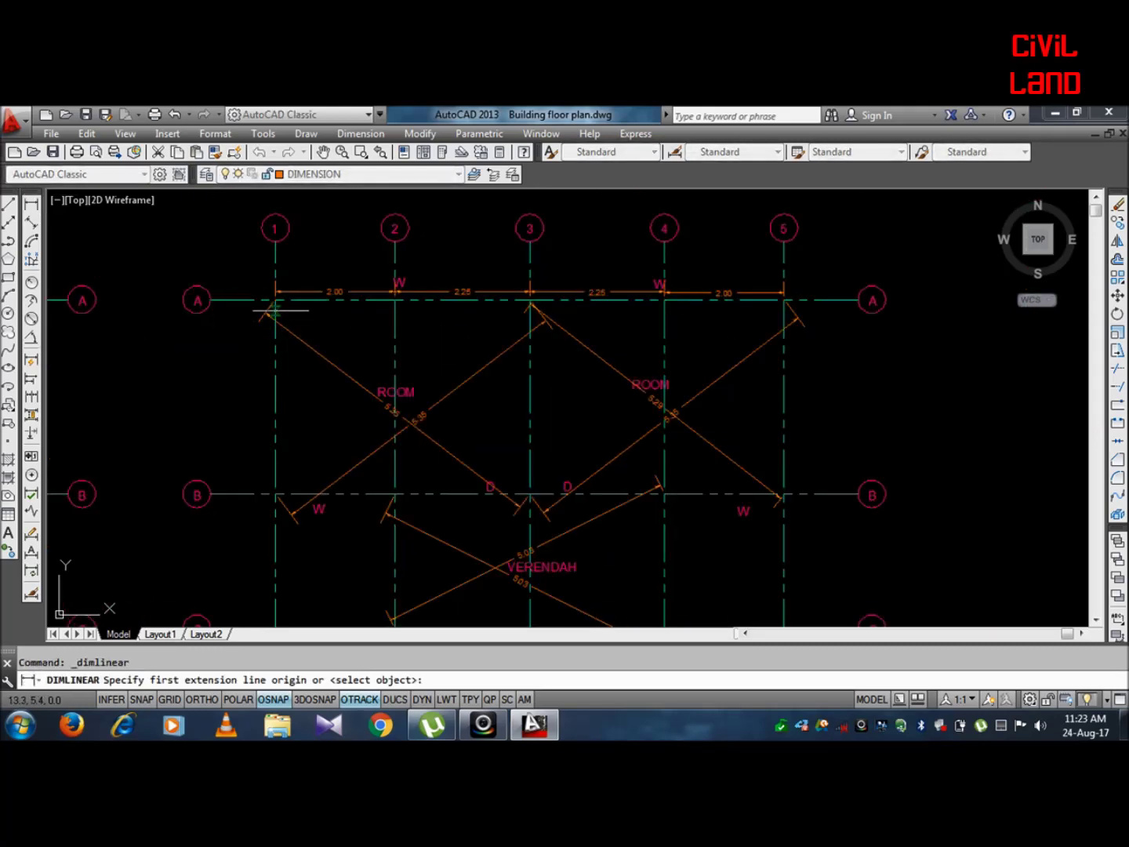
click(274, 310)
click(273, 494)
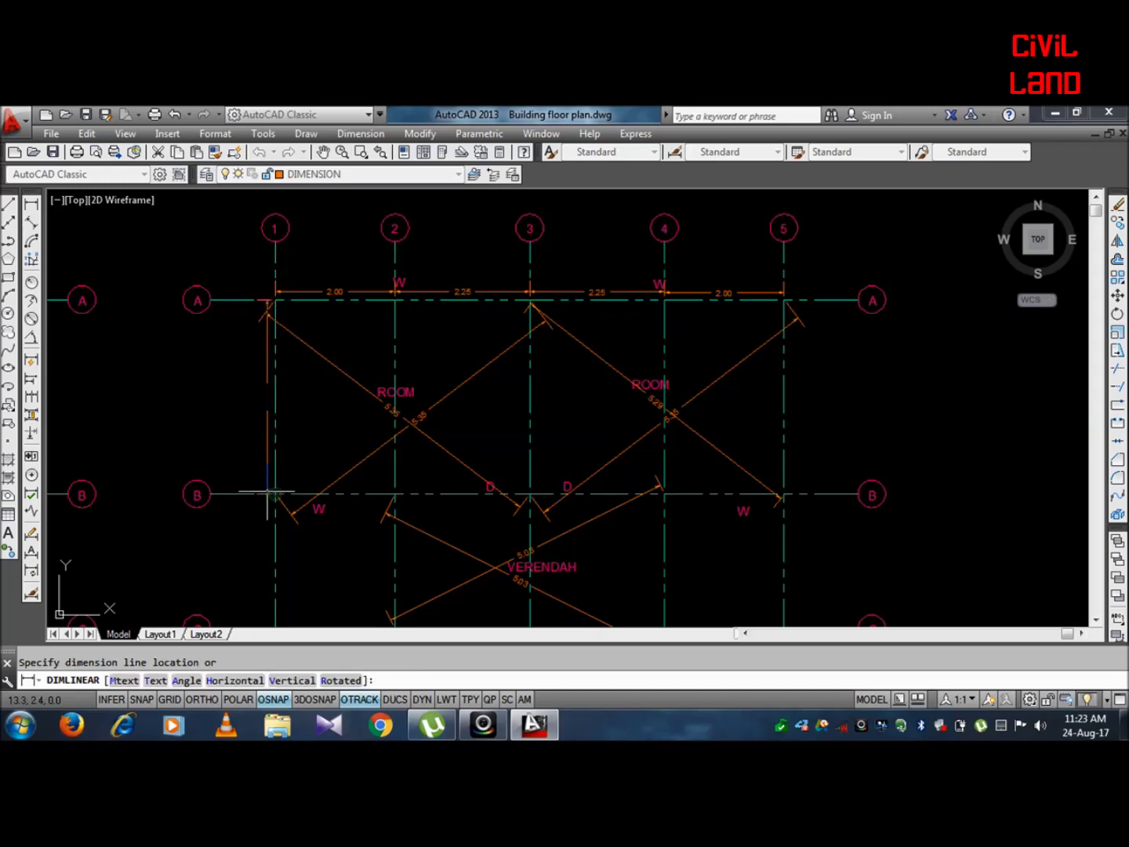
click(272, 396)
click(274, 396)
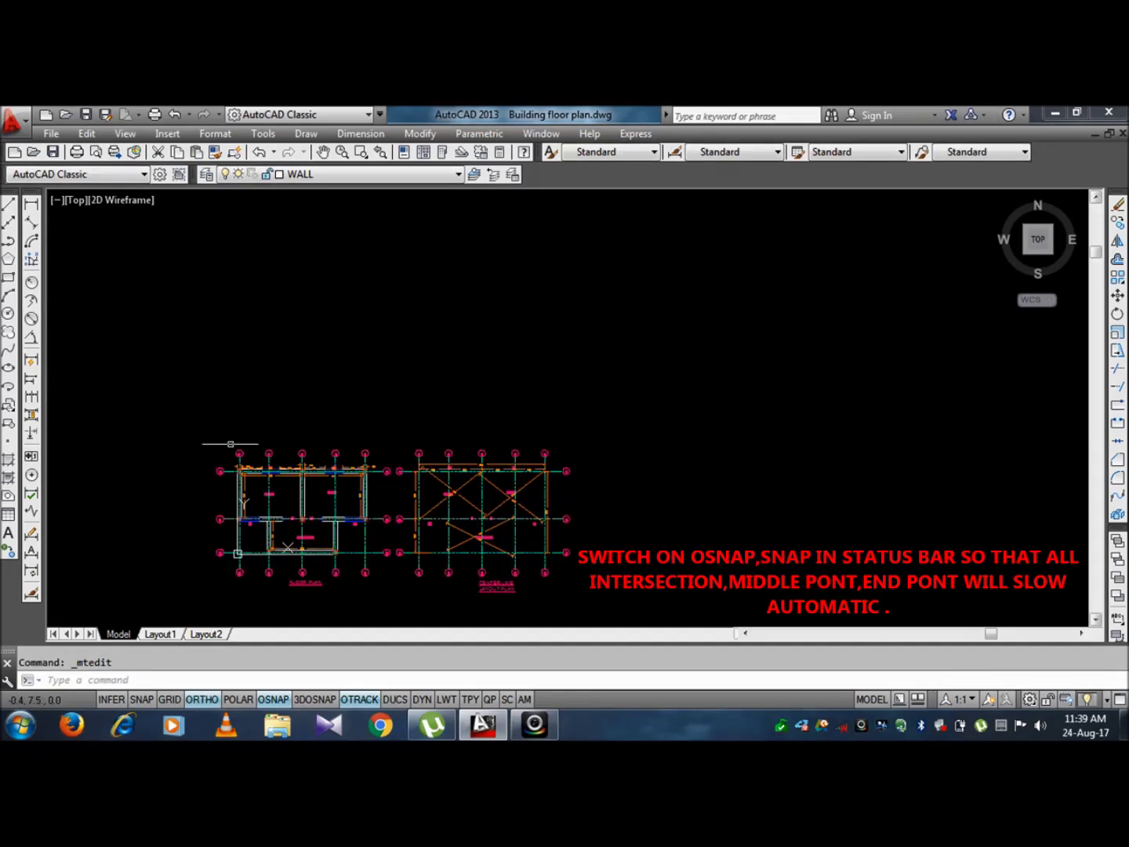
Step: Draw the box's bottom line from above grid line 1 to above grid line 5
scroll(227, 441, up, 4)
scroll(217, 358, down, 2)
scroll(332, 457, up, 4)
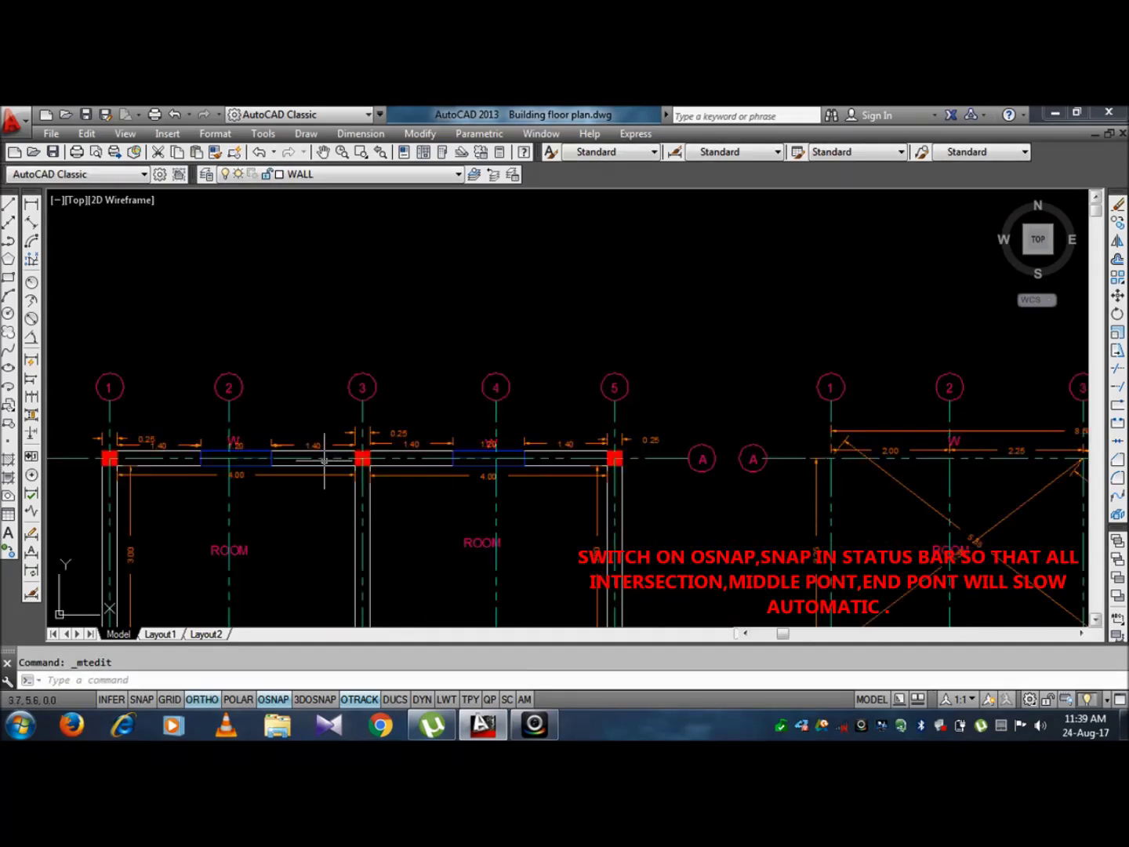
scroll(316, 410, down, 2)
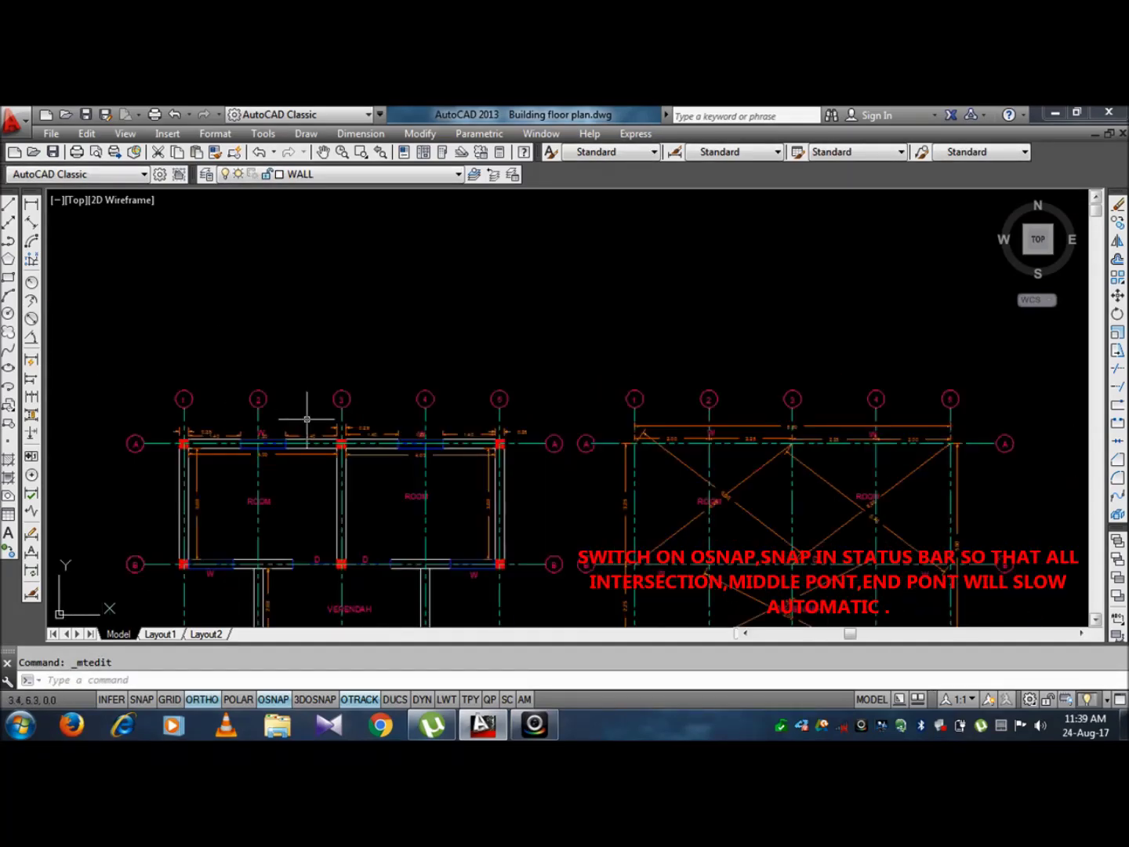
click(9, 206)
scroll(157, 399, up, 4)
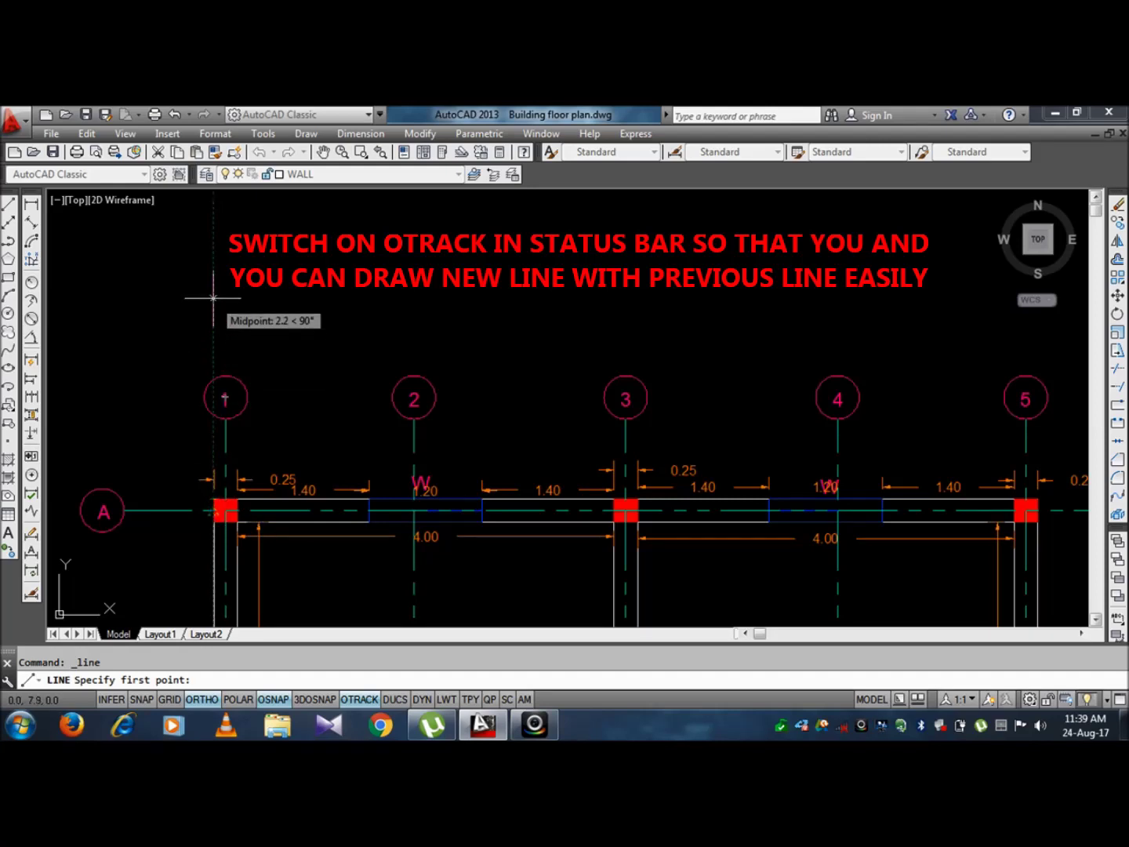
click(213, 298)
scroll(319, 299, down, 3)
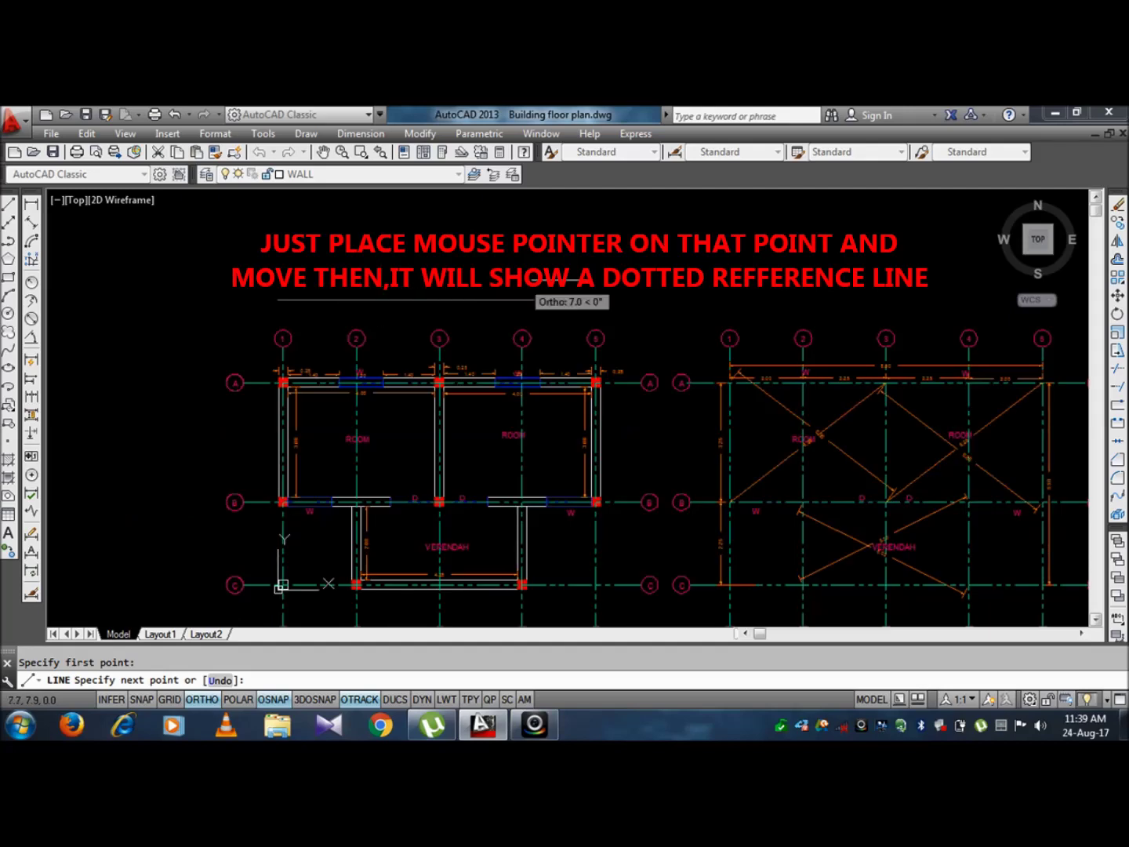
scroll(584, 290, up, 4)
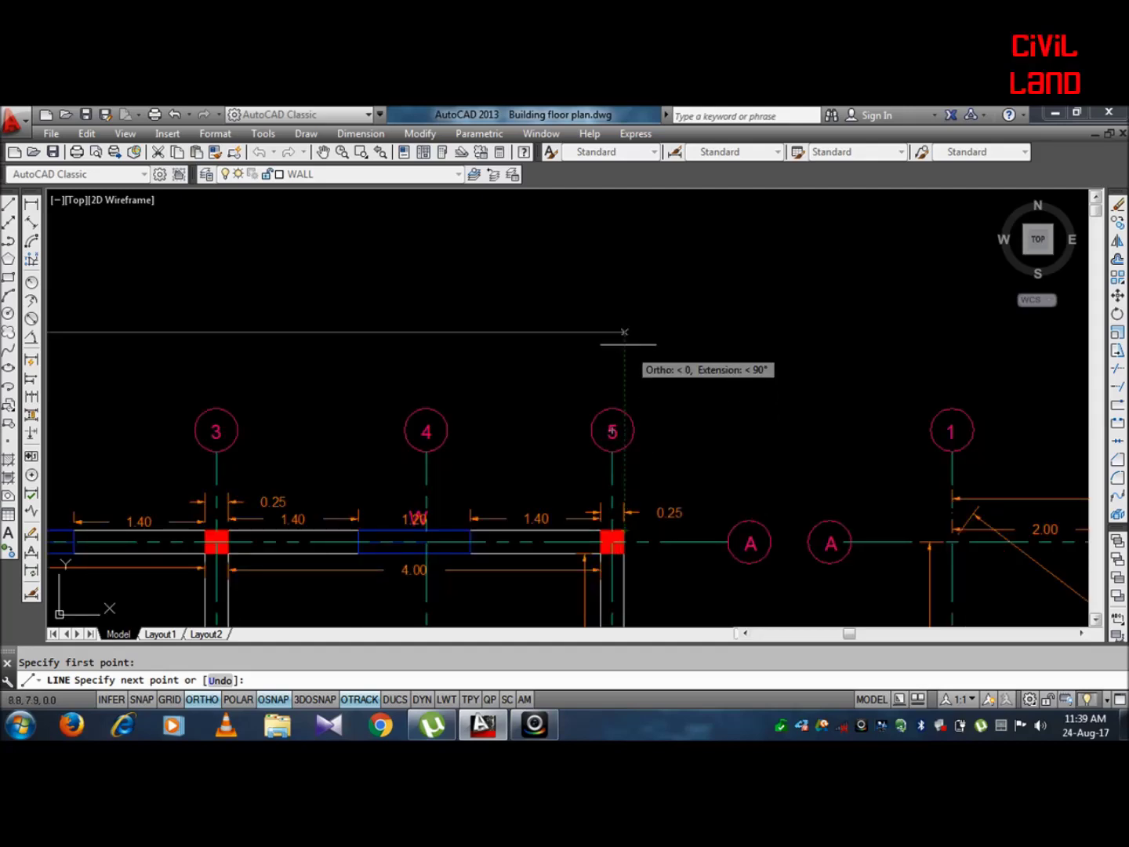
click(624, 333)
Step: Add the 3-unit vertical side and remaining edges, closing the box back at the starting corner
scroll(622, 368, down, 4)
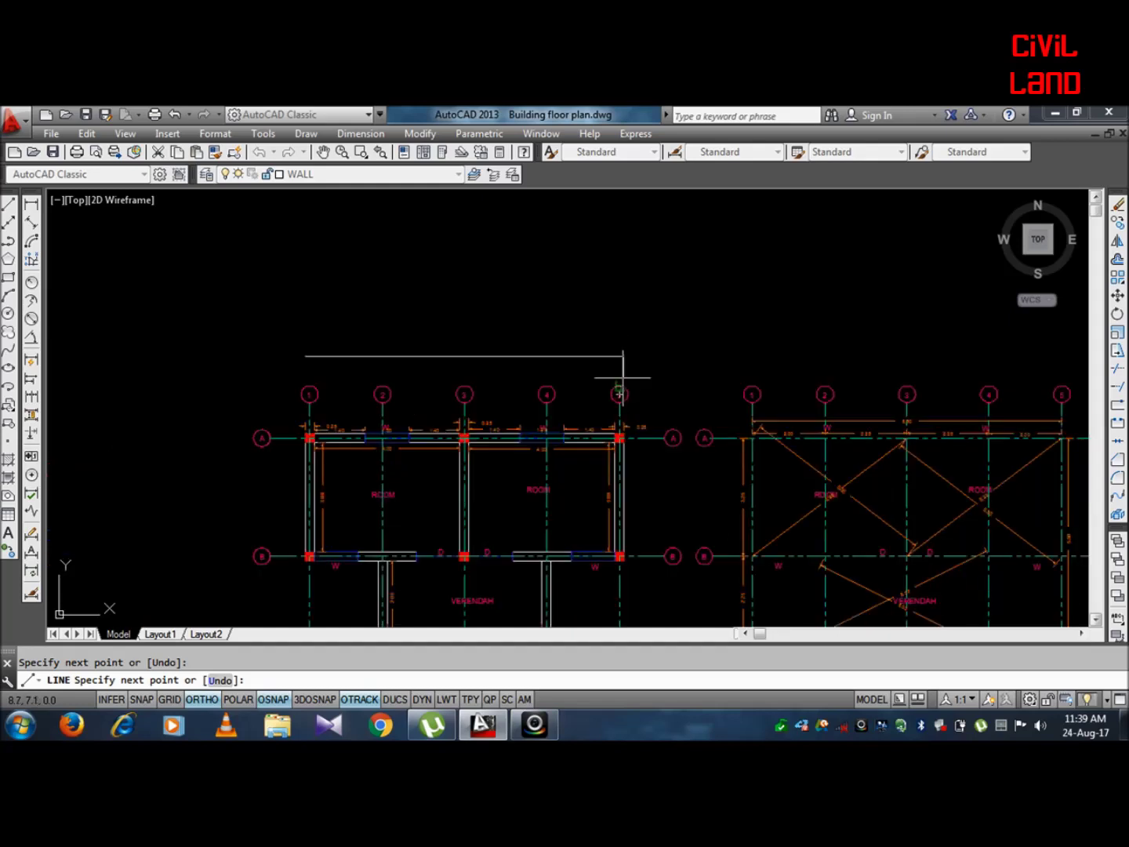
scroll(619, 377, up, 4)
scroll(604, 329, down, 2)
text(3)
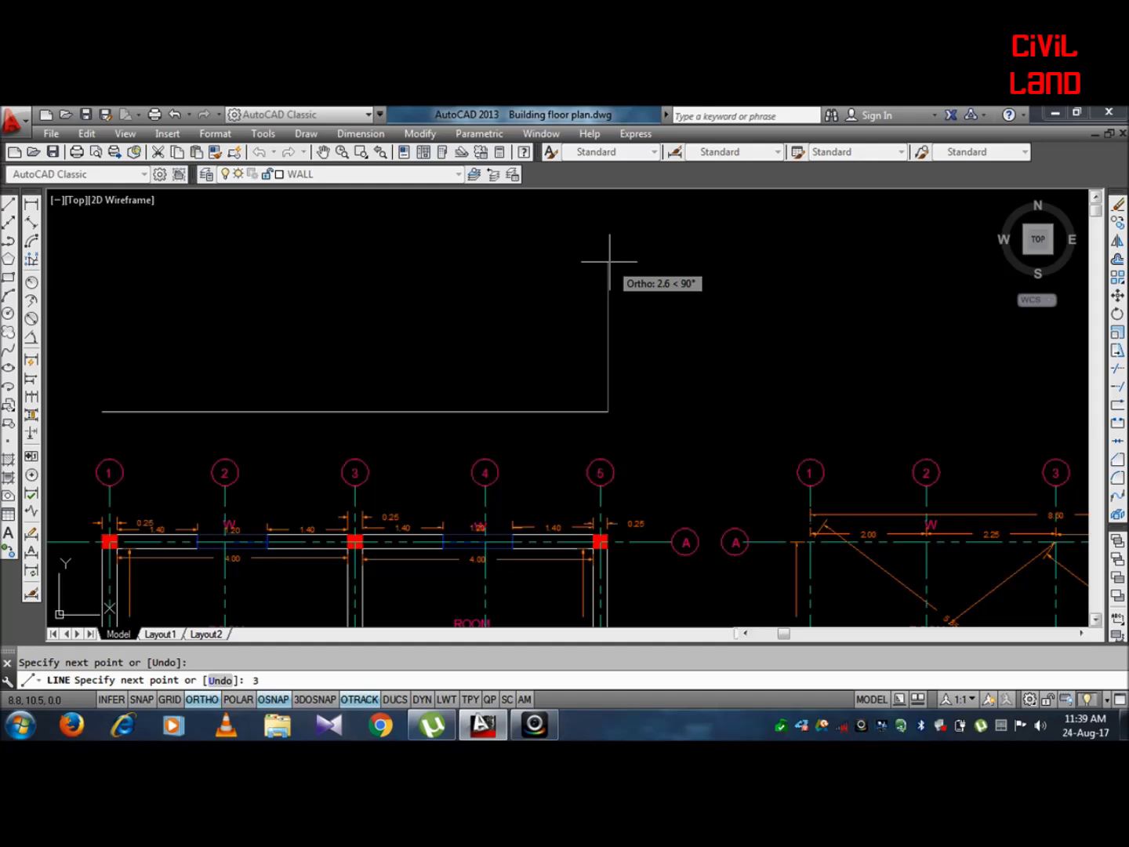
key(Return)
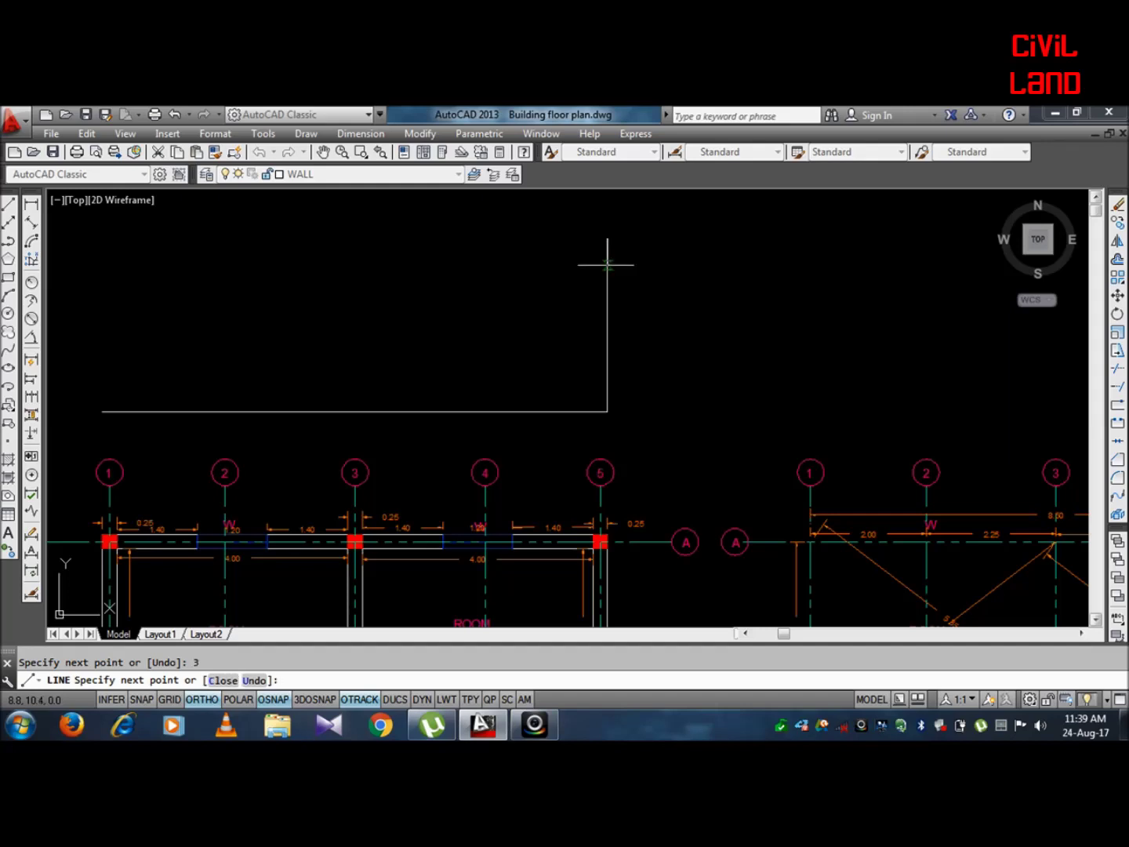
scroll(590, 263, down, 3)
scroll(509, 267, up, 3)
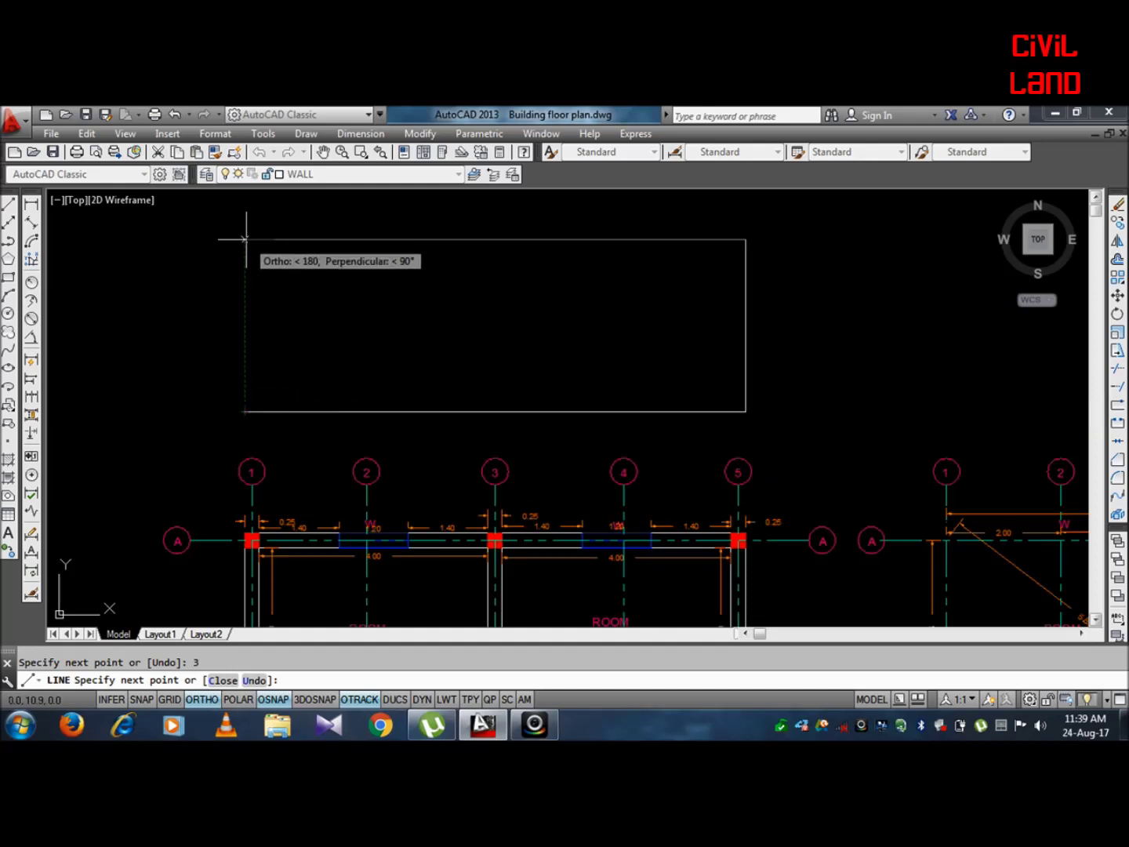
click(244, 411)
right_click(384, 279)
click(402, 289)
scroll(389, 291, down, 2)
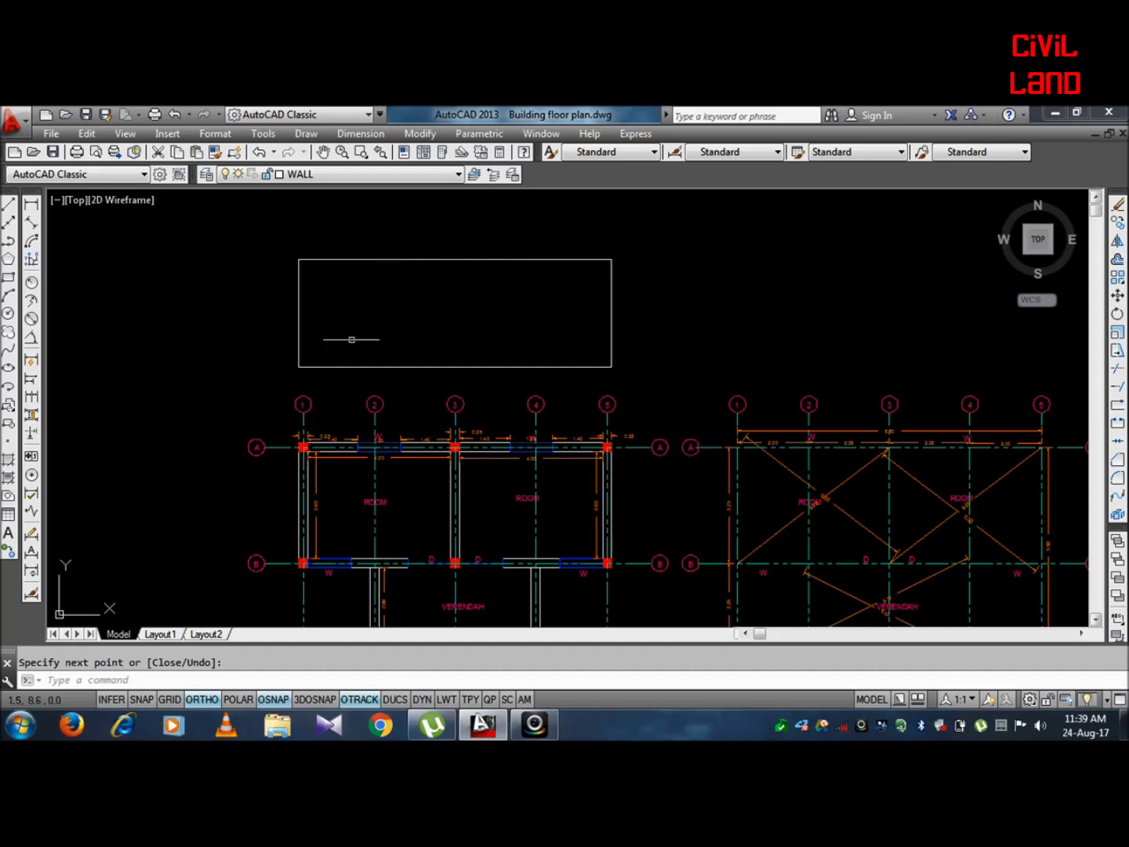
Step: Draw a vertical line across the rectangle from its bottom edge to its top edge
click(10, 206)
scroll(337, 439, down, 2)
scroll(330, 469, down, 1)
scroll(324, 476, up, 1)
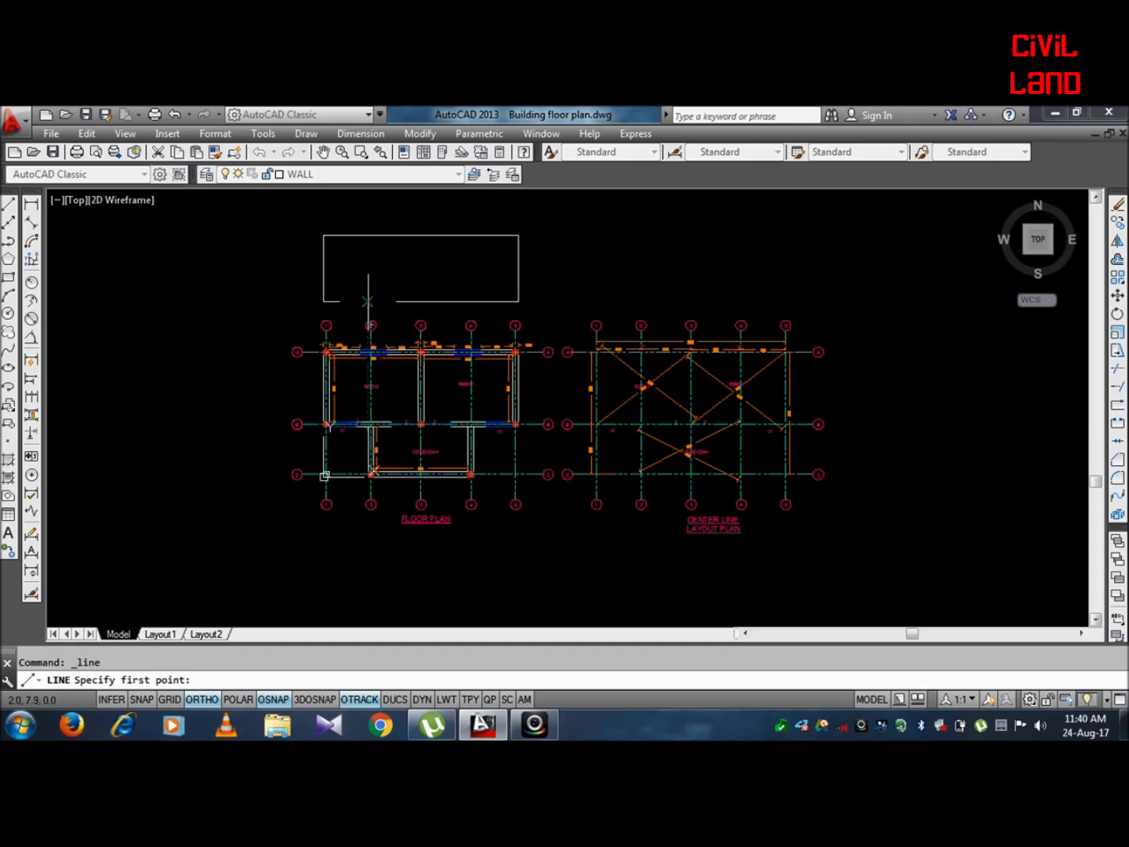
click(368, 301)
click(369, 235)
right_click(446, 210)
click(479, 225)
Step: Mirror the vertical line about the bottom edge's midpoint, keeping the original line
click(392, 265)
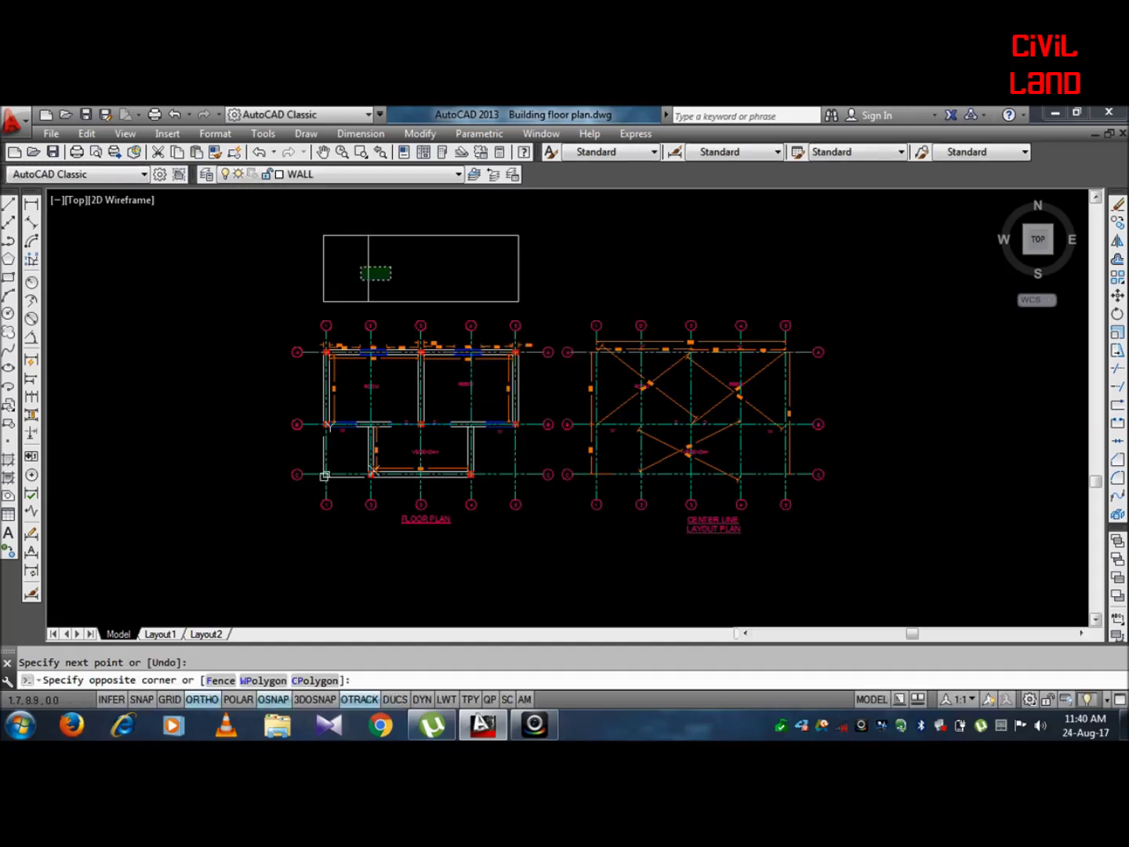
click(361, 278)
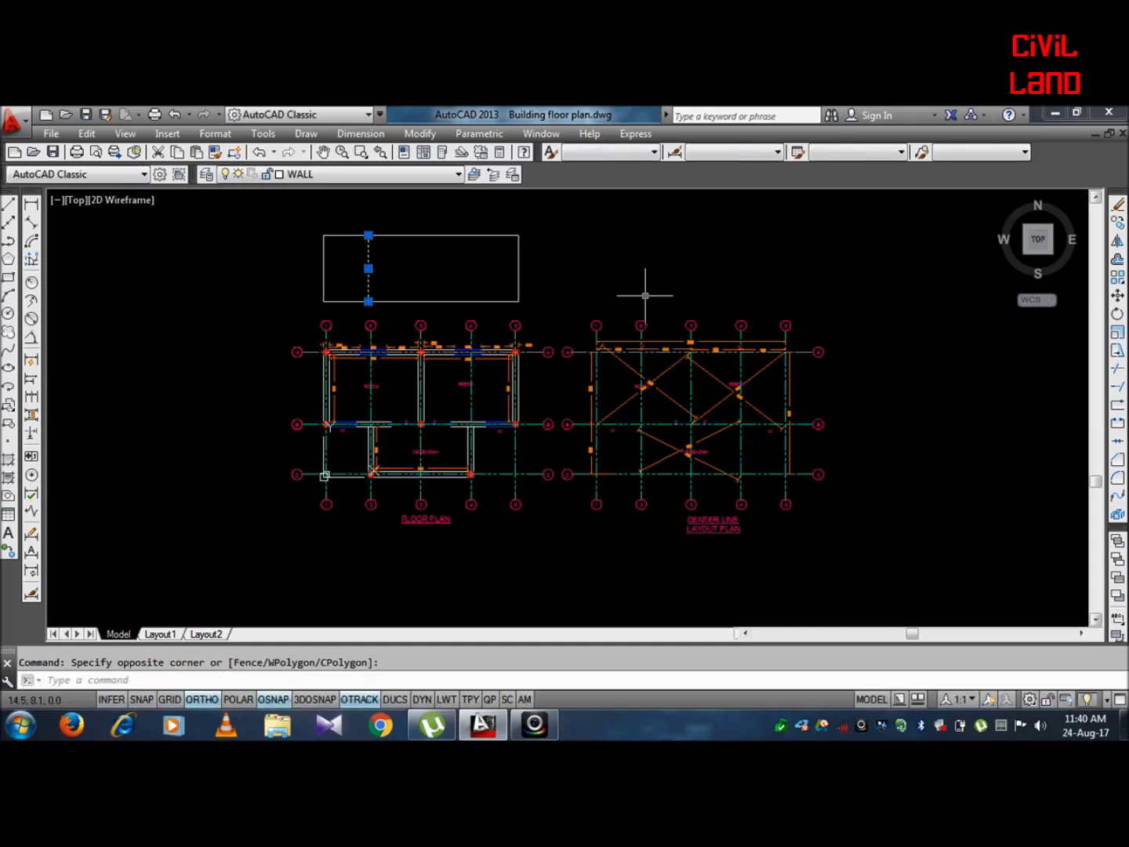
click(1118, 242)
click(419, 301)
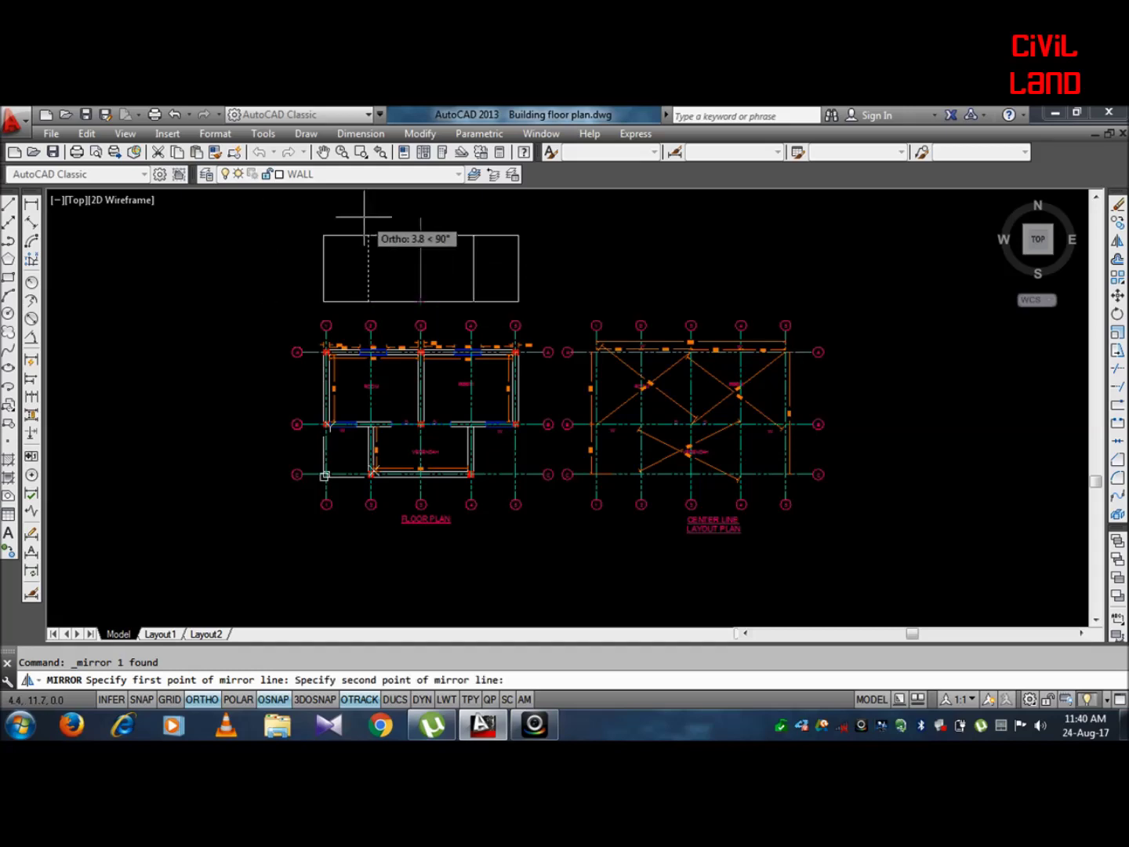
key(Return)
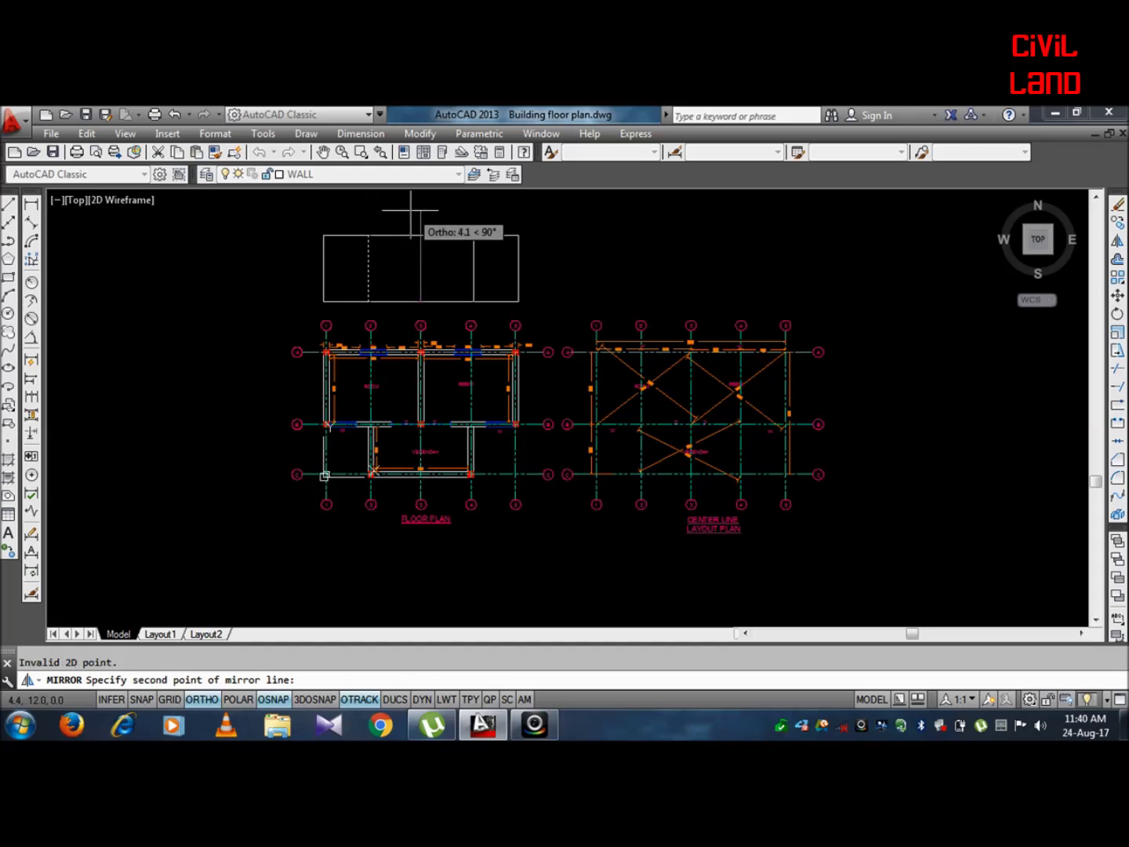
click(411, 210)
right_click(413, 214)
click(442, 223)
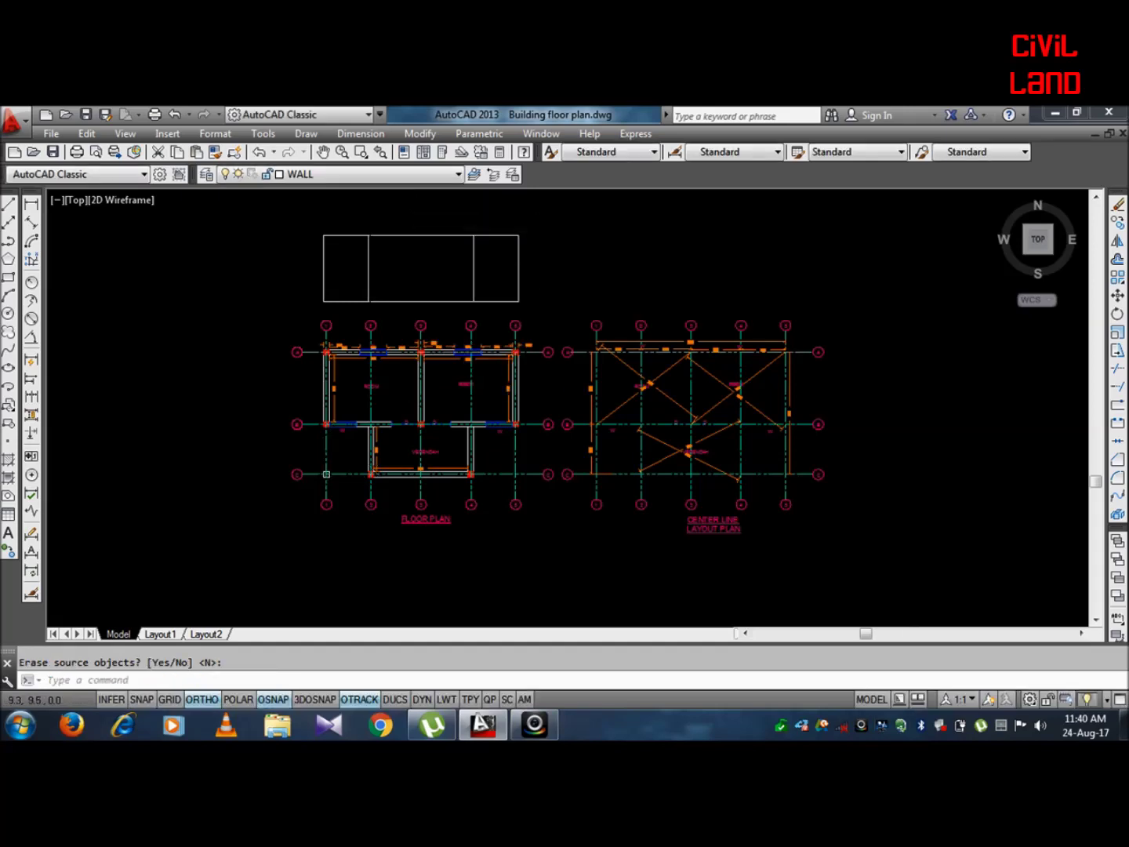
scroll(518, 275, up, 4)
scroll(519, 274, down, 2)
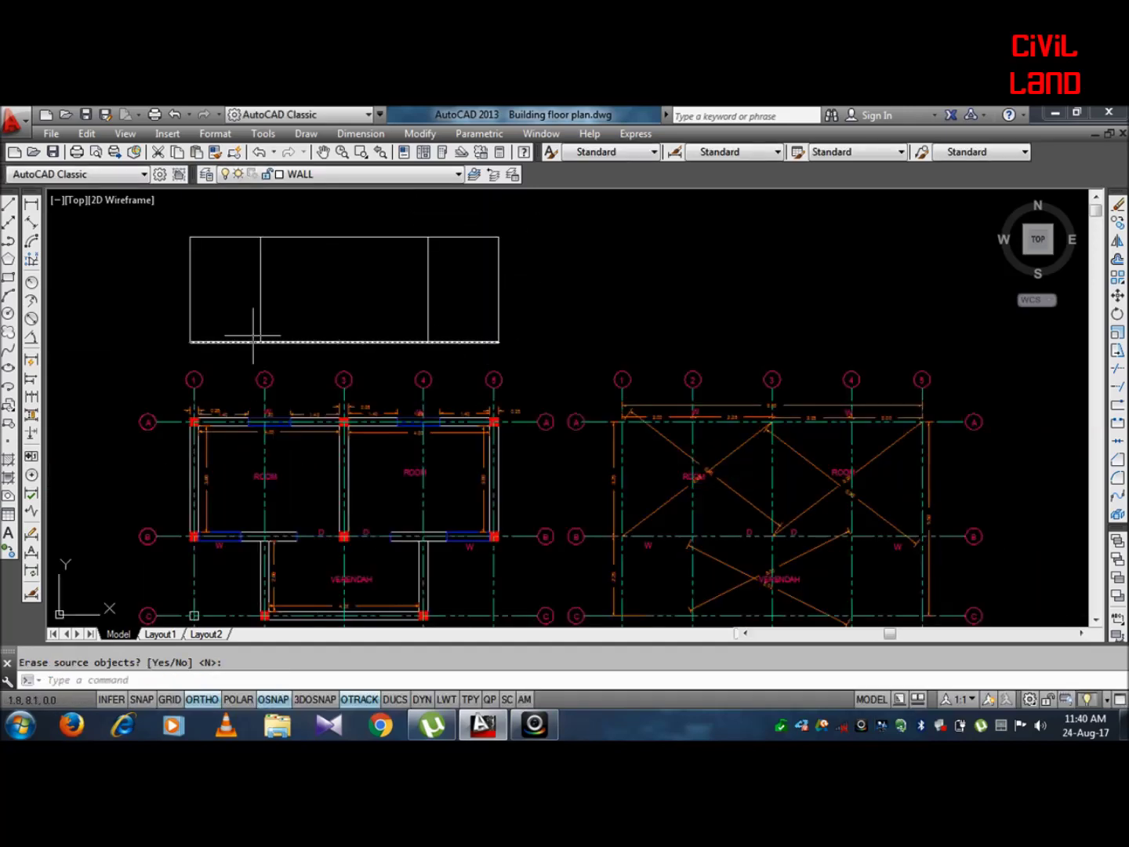
click(1117, 241)
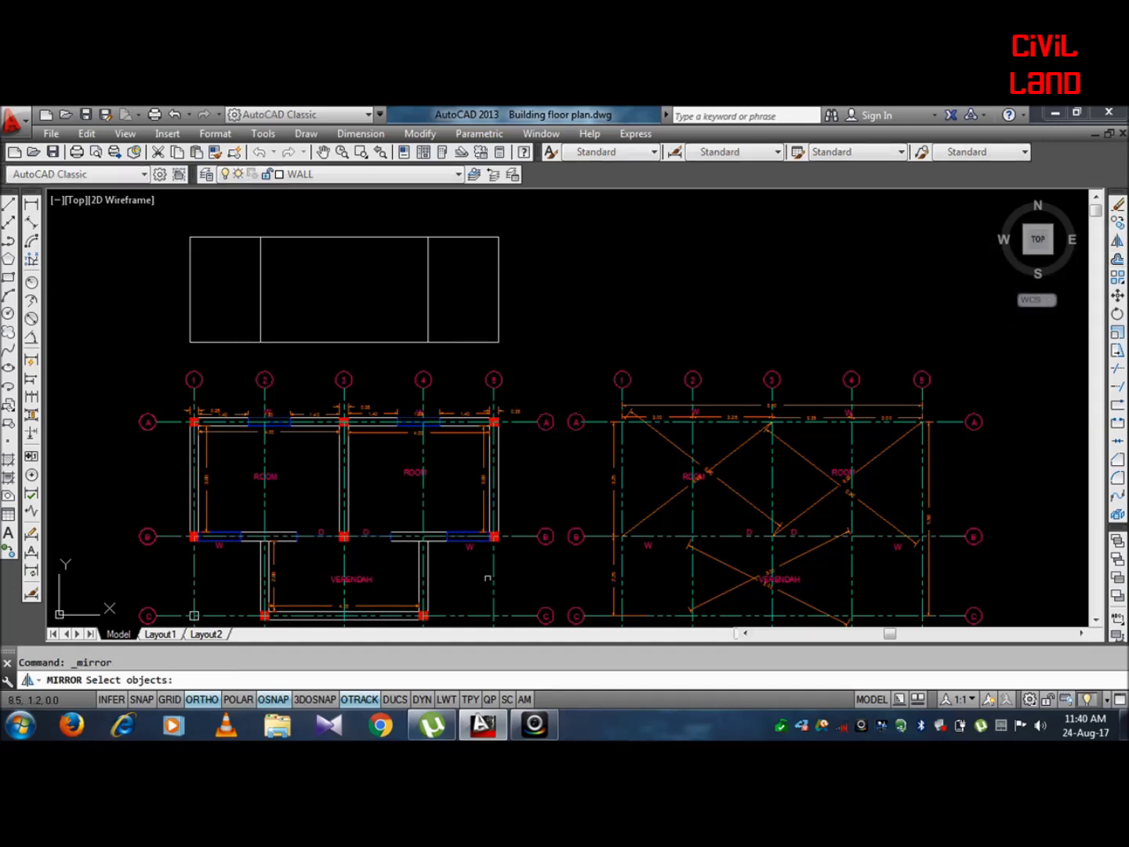
Step: Abandon the stray mirror command on the left divider
text(0.25)
key(Return)
click(315, 305)
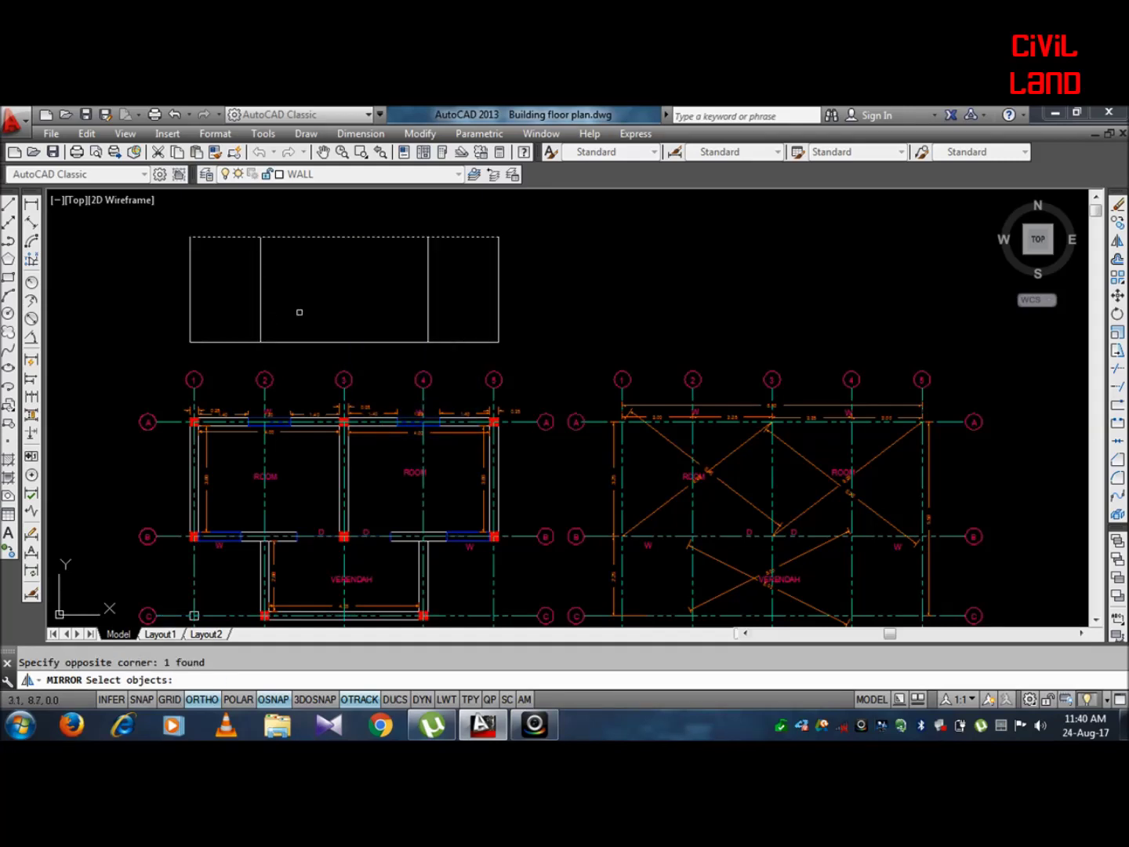
key(Escape)
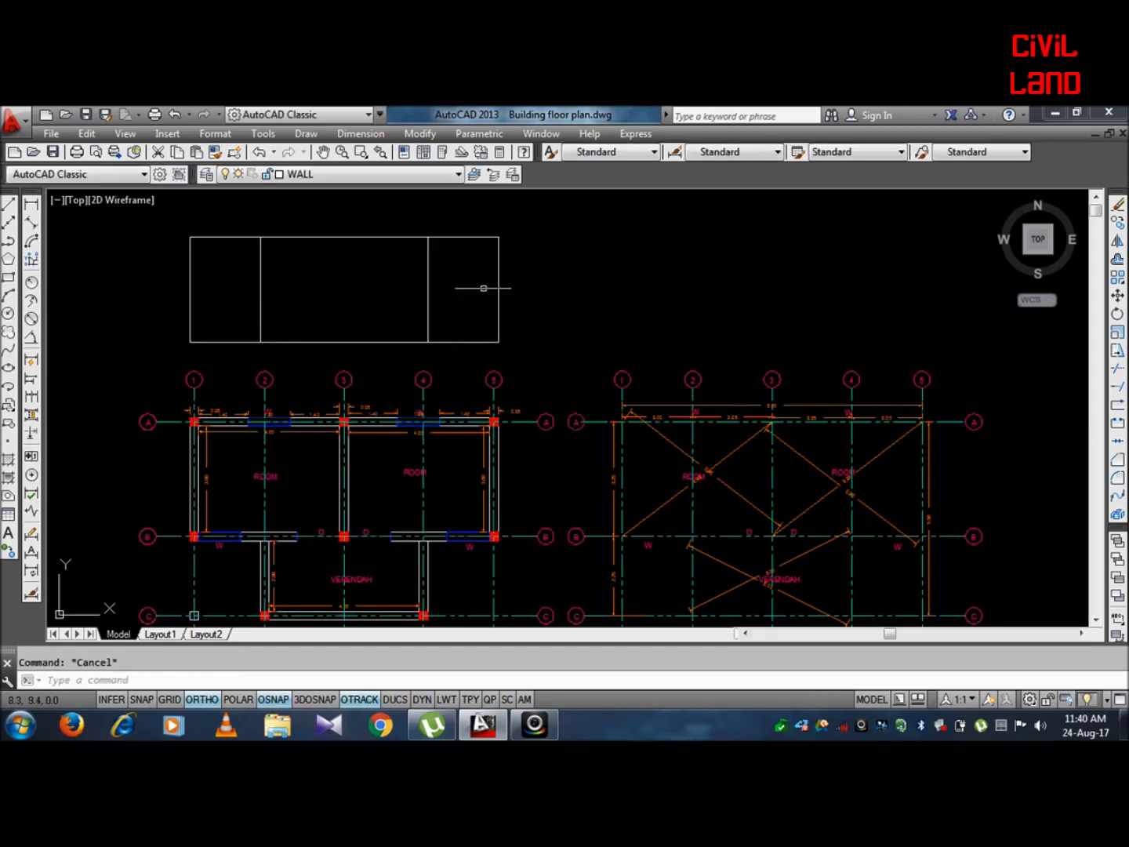
Step: Offset the left divider 0.25 to the right and the right divider 0.25 to the left
click(1118, 259)
text(0.25)
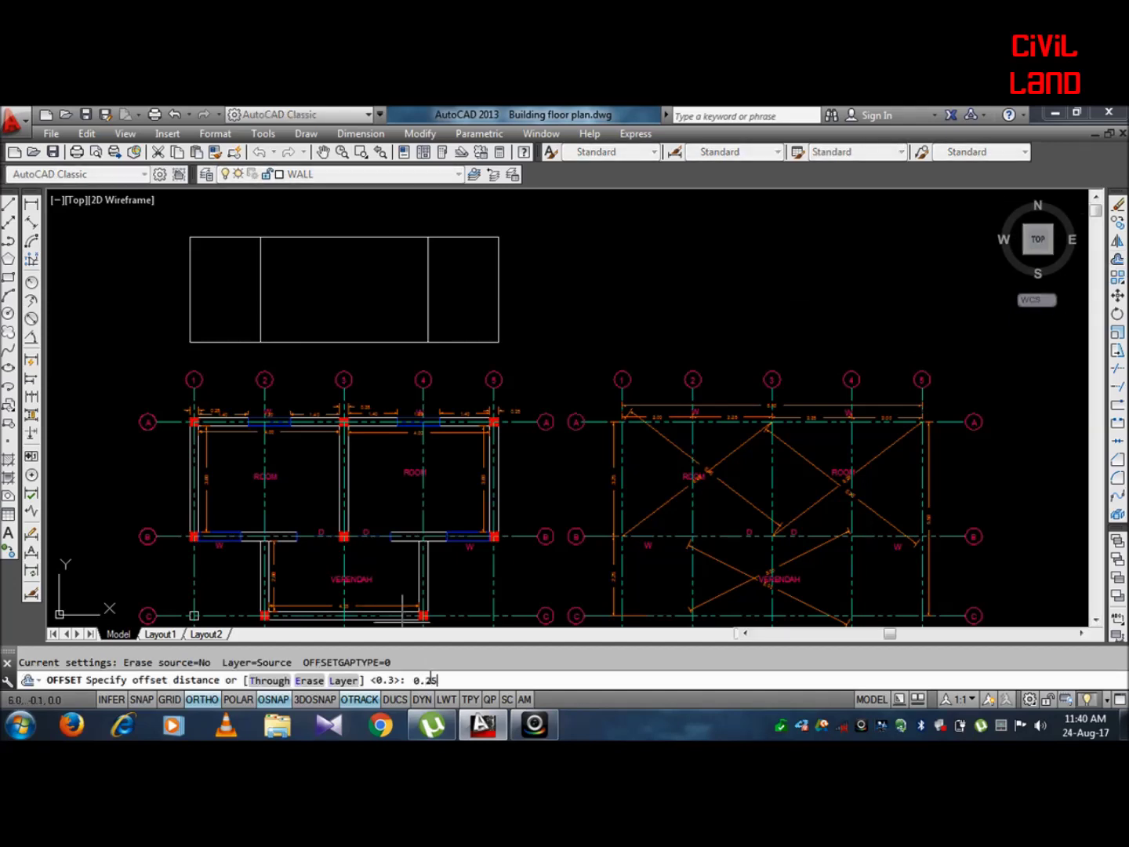
key(Return)
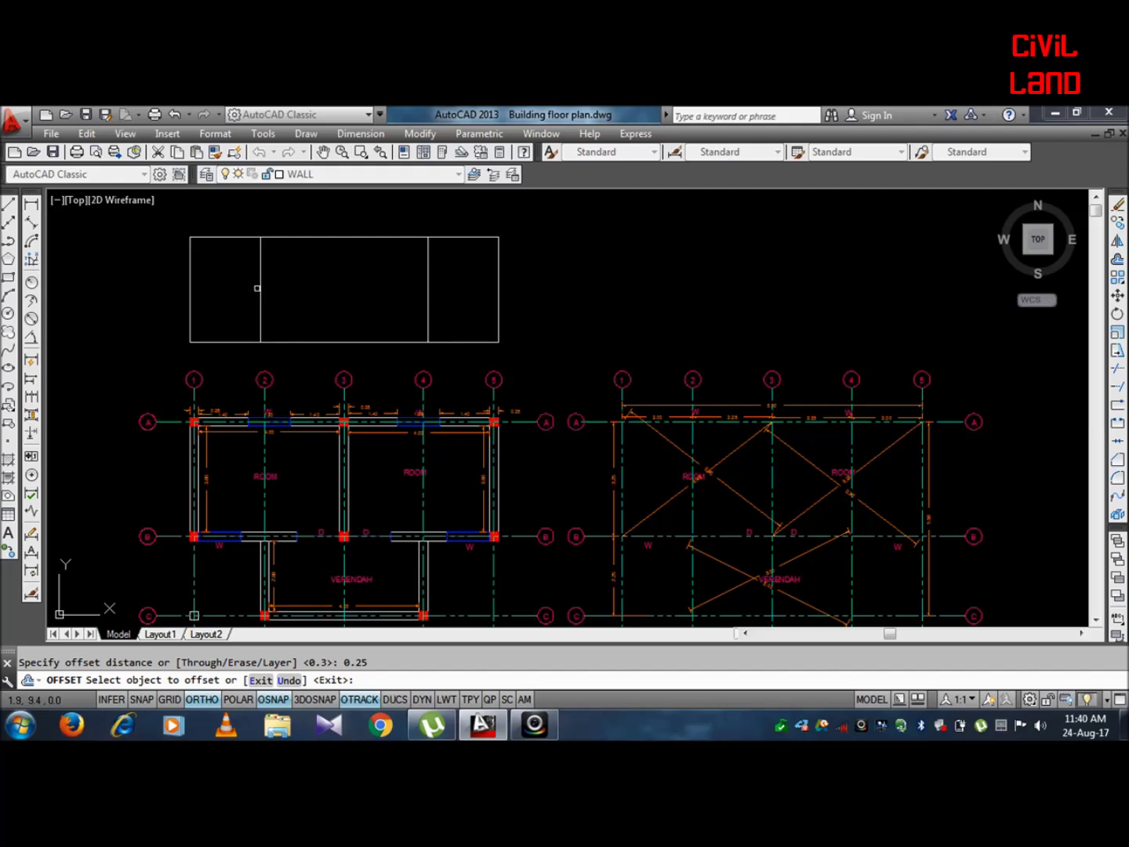
click(259, 288)
click(336, 292)
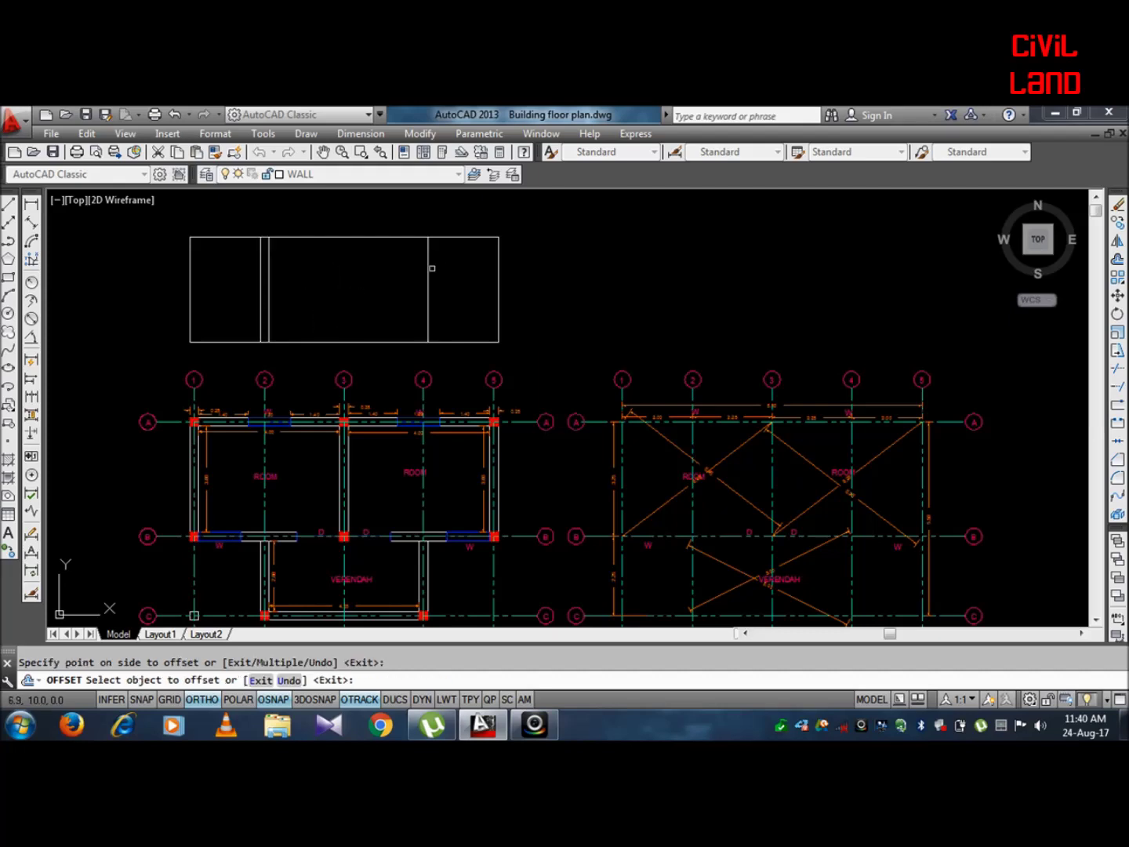
click(431, 269)
click(345, 296)
key(Escape)
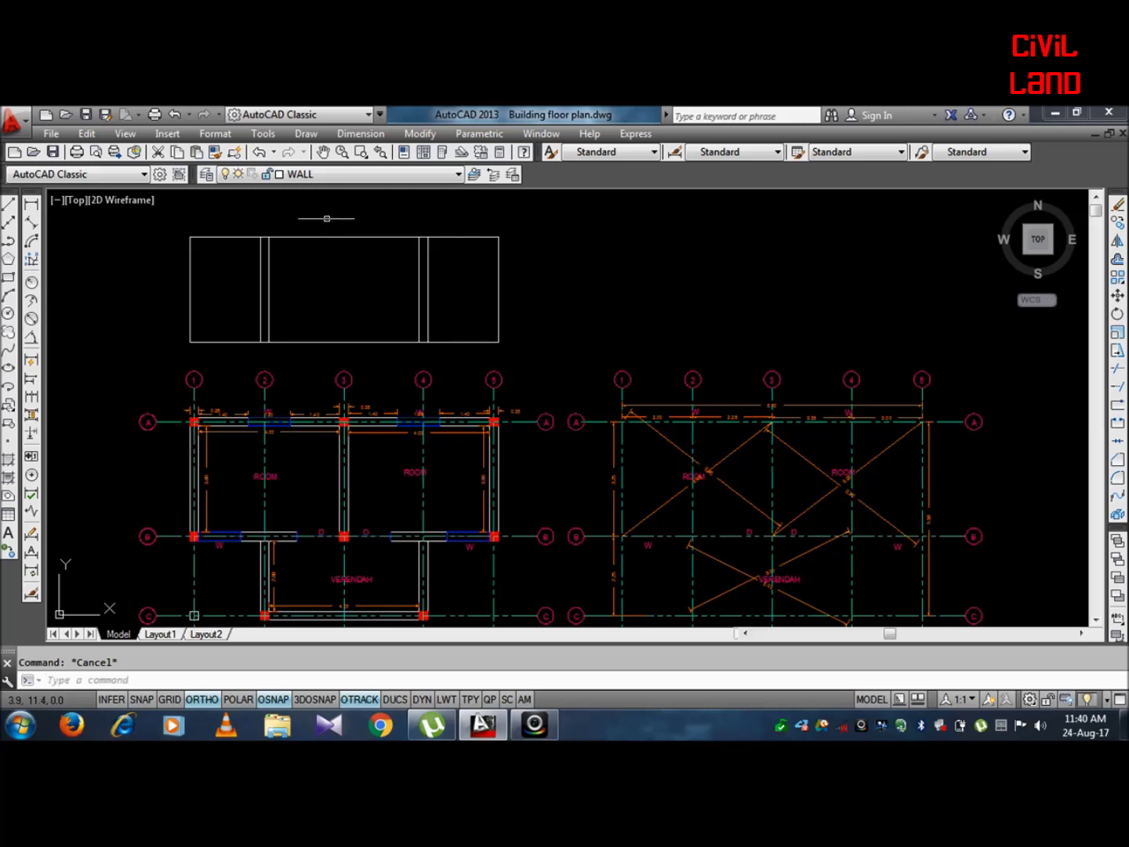
scroll(322, 232, up, 2)
scroll(310, 392, down, 1)
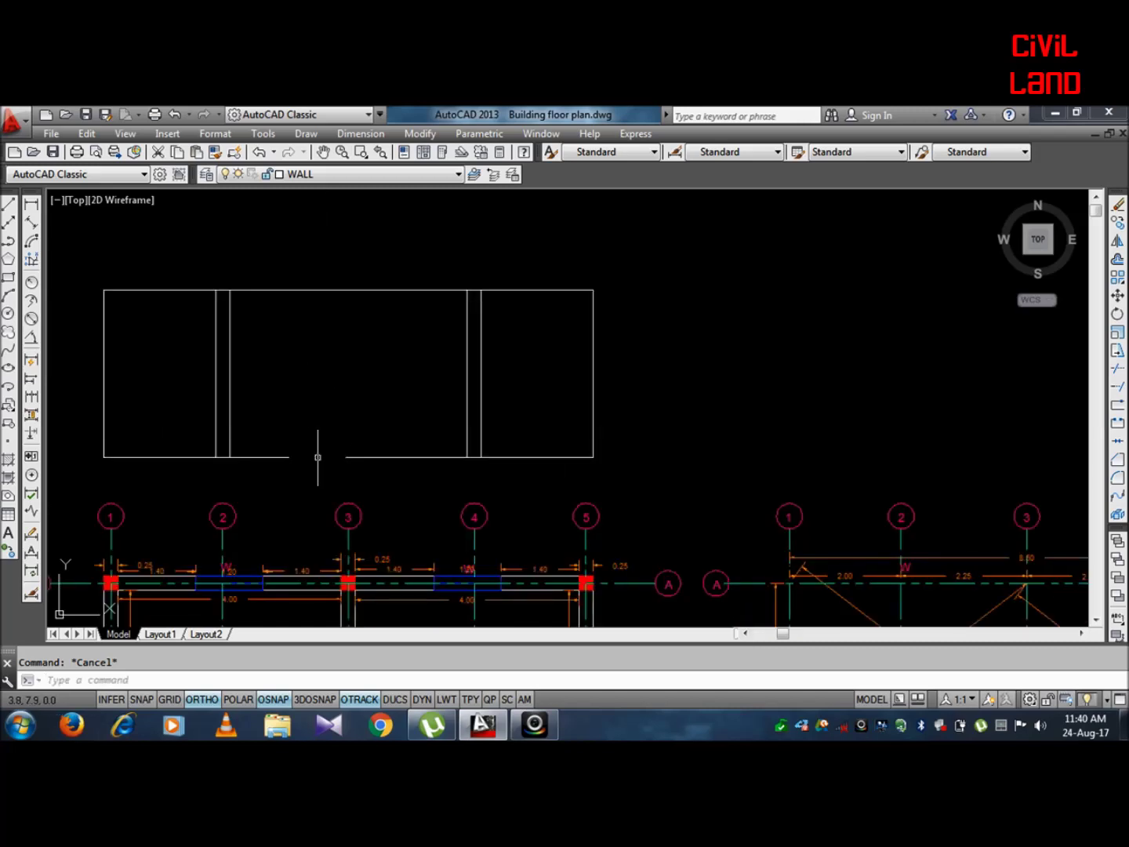
Step: Offset the rectangle's bottom edge 2.1 upward to form a horizontal divider
click(1117, 263)
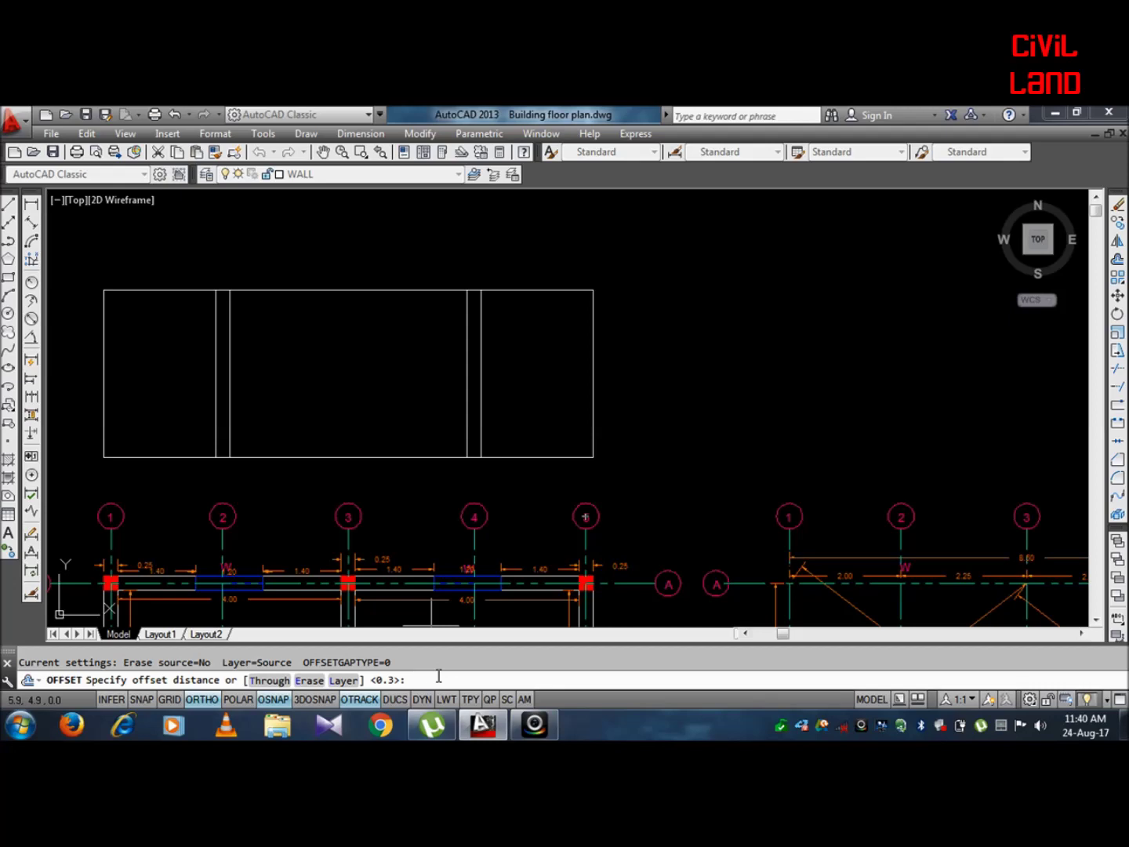
text(2.1)
key(Return)
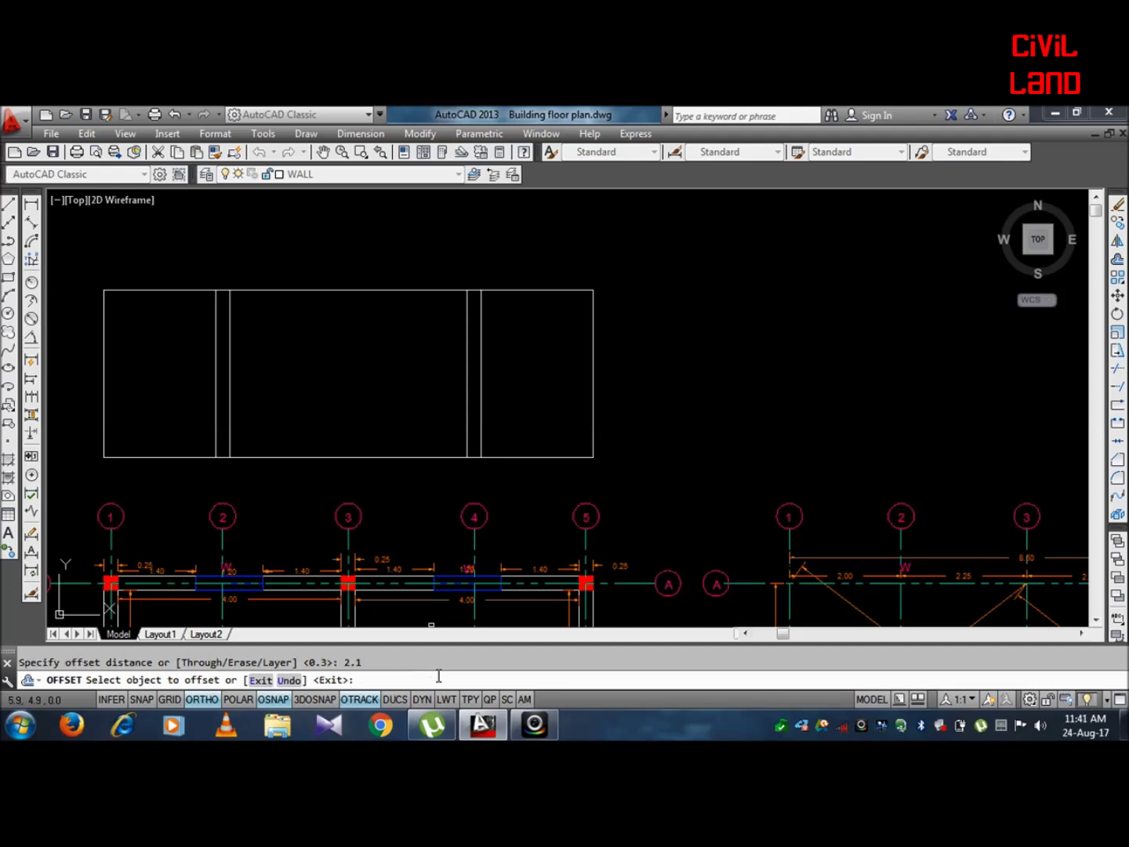
click(407, 455)
click(407, 374)
key(Escape)
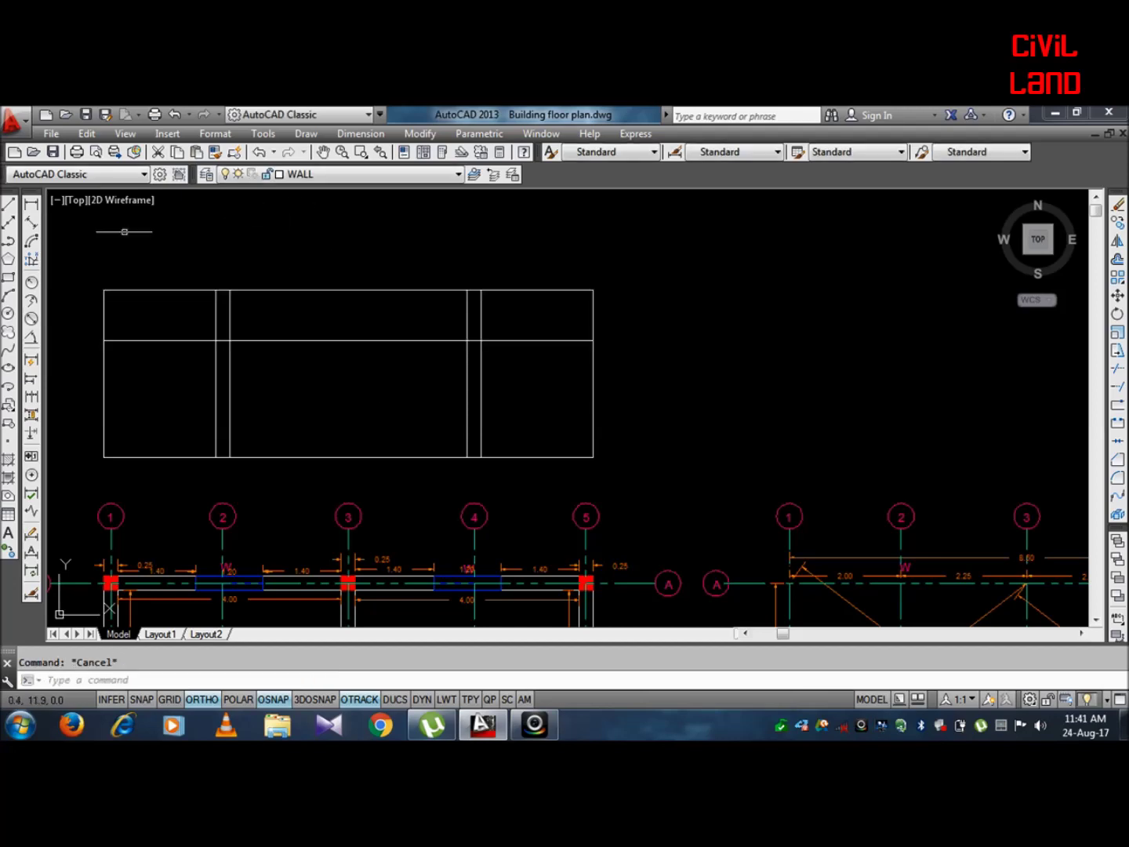
click(8, 205)
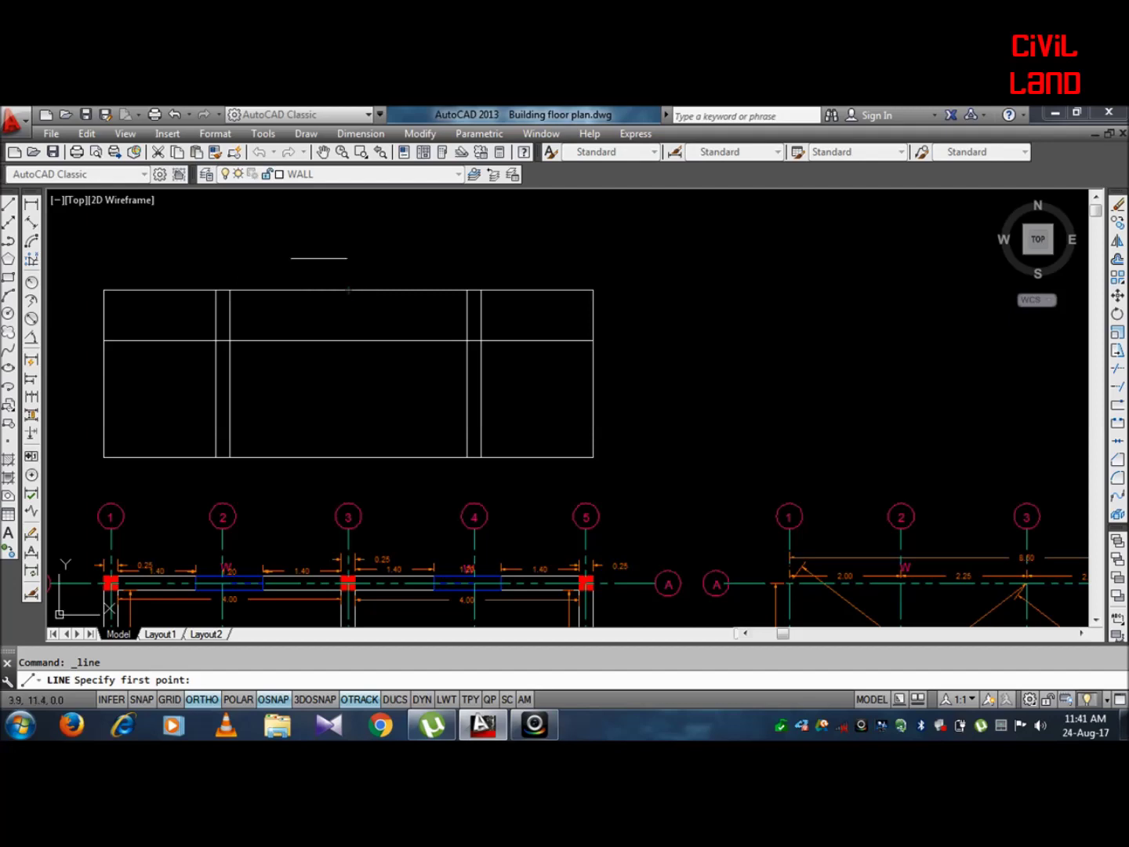
key(Escape)
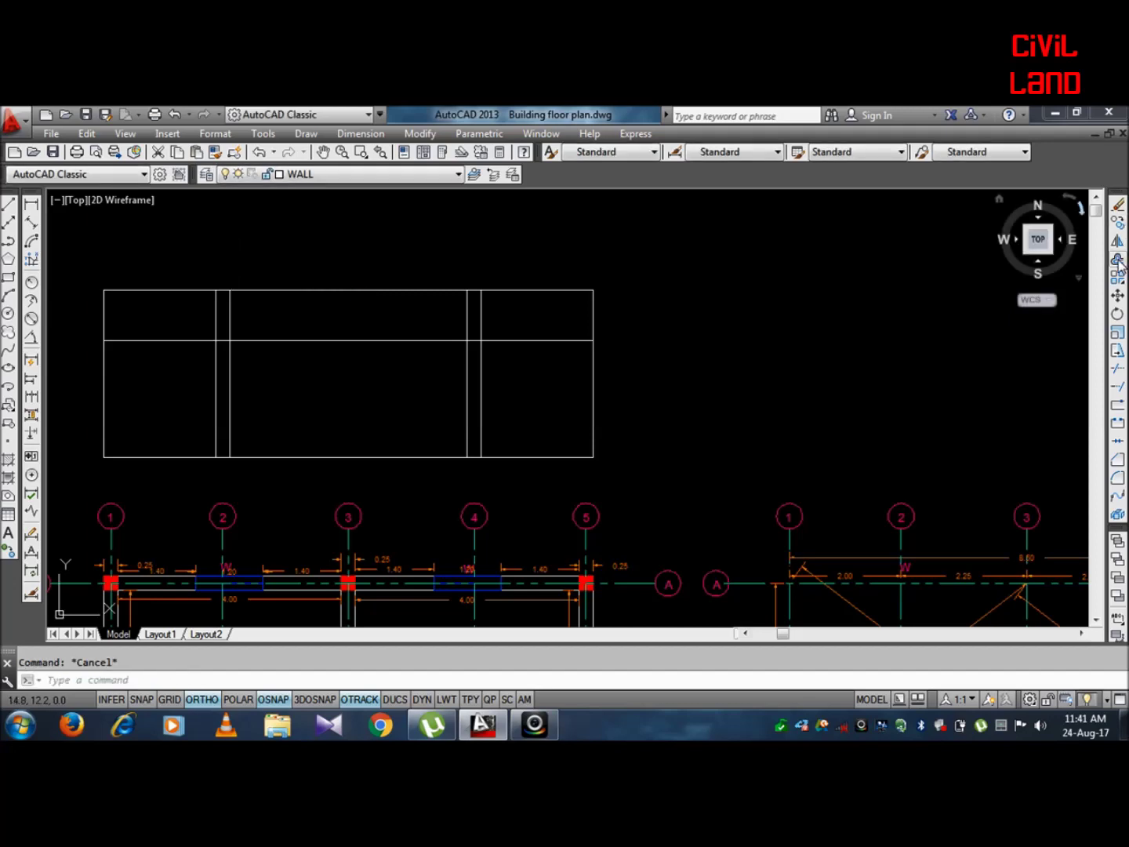
Step: Offset the rectangle's top edge 0.125 upward
click(1118, 262)
text(0.125)
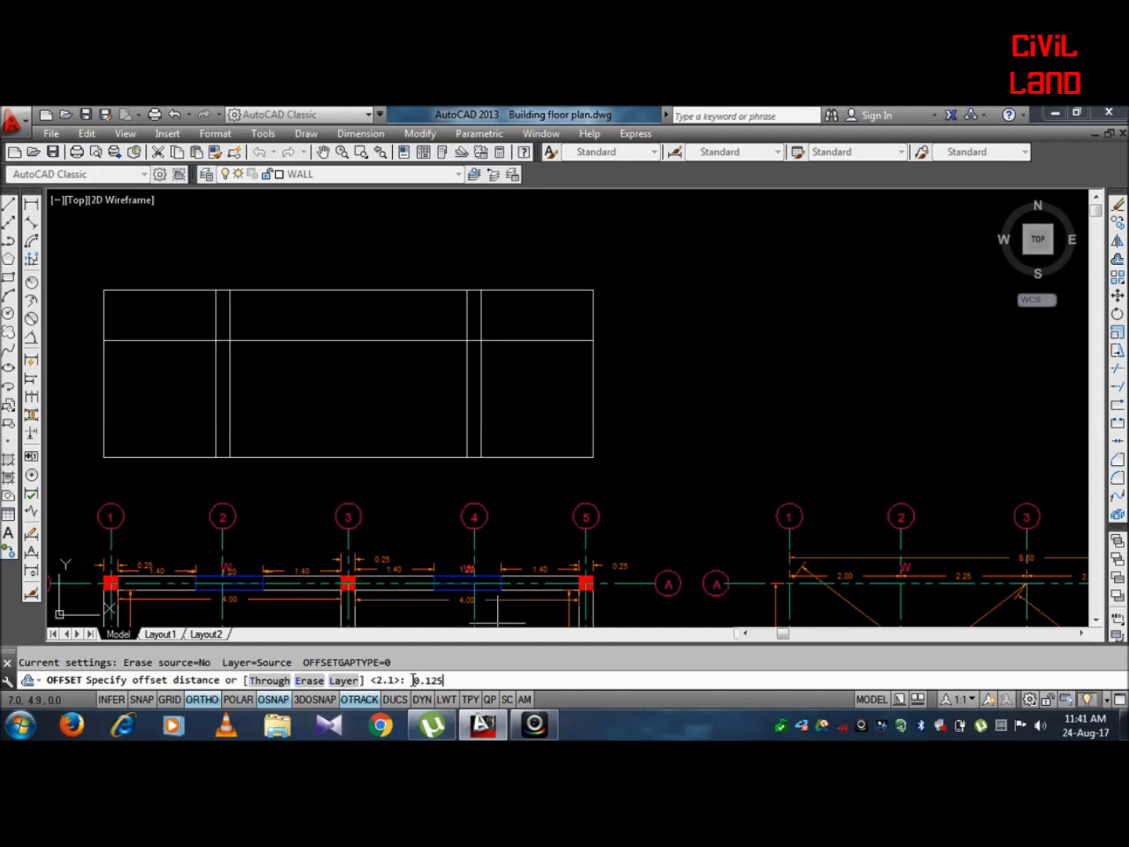
key(Return)
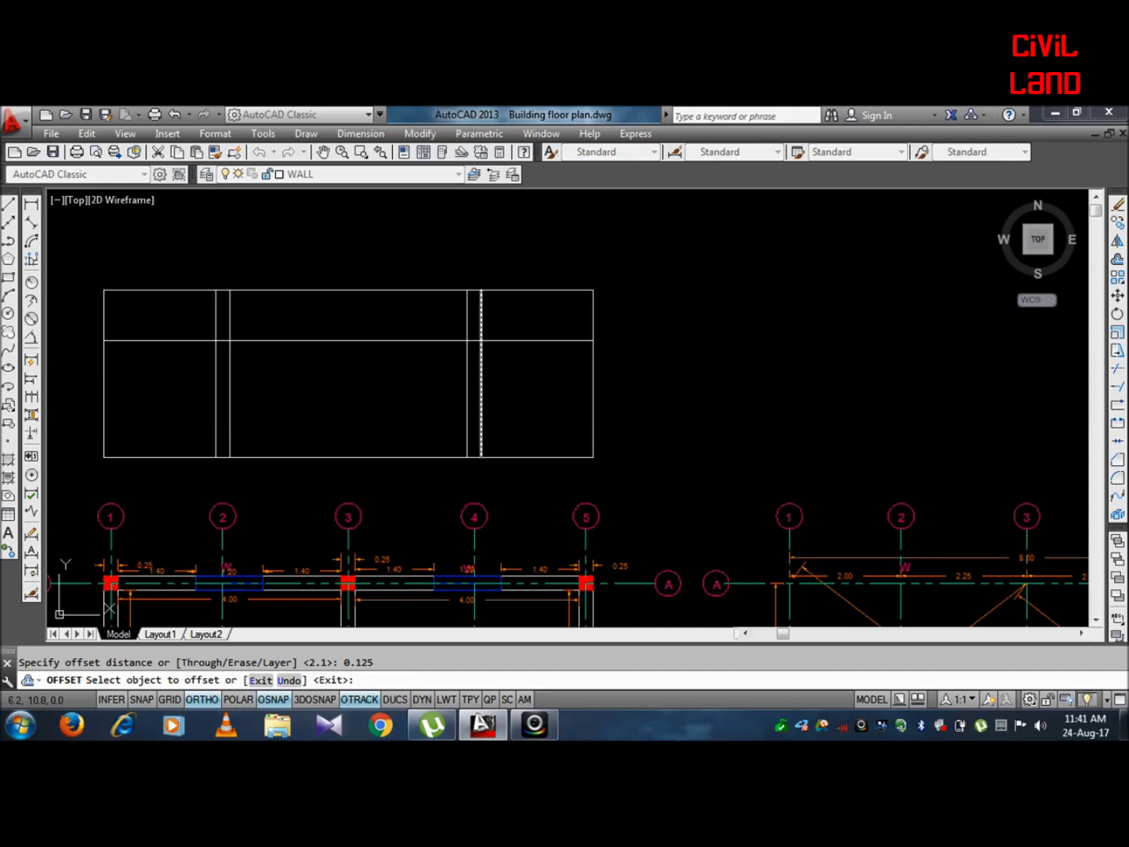
click(348, 290)
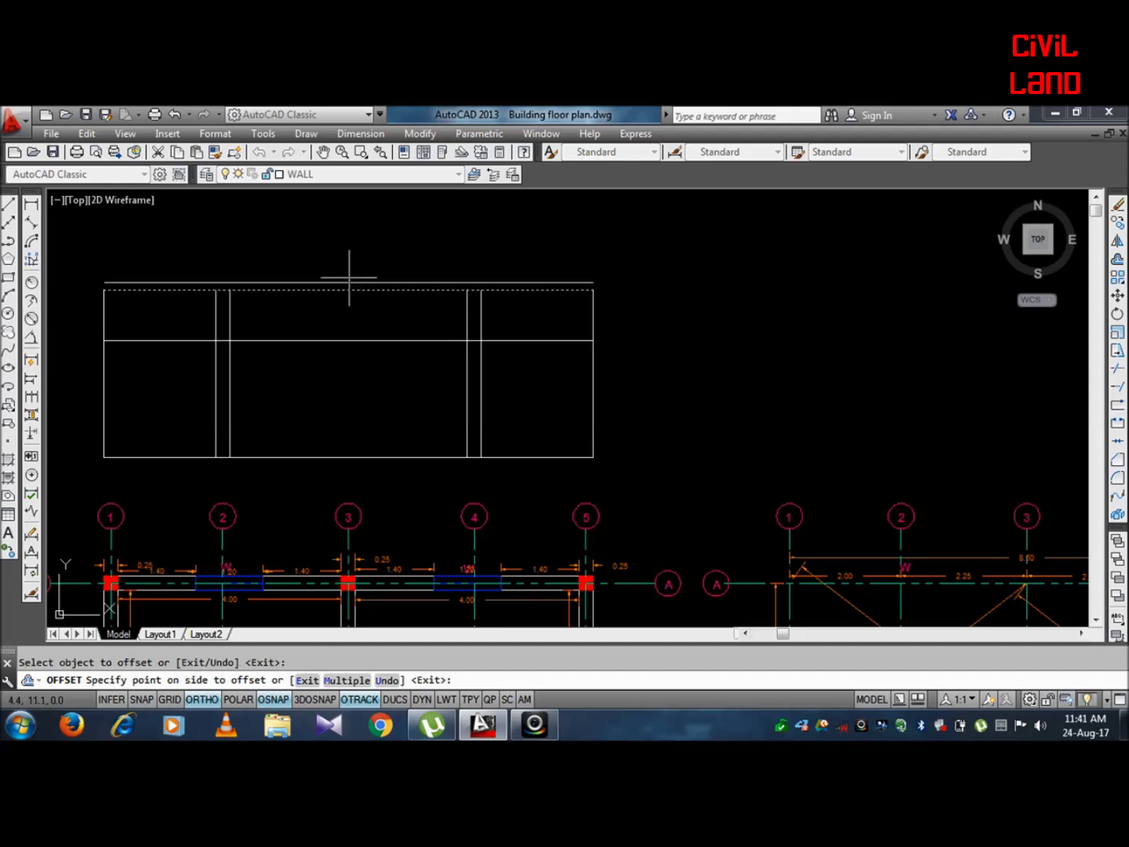
click(377, 237)
key(Escape)
click(286, 341)
key(Escape)
Step: Start a line at the midpoint of the new top line
click(10, 204)
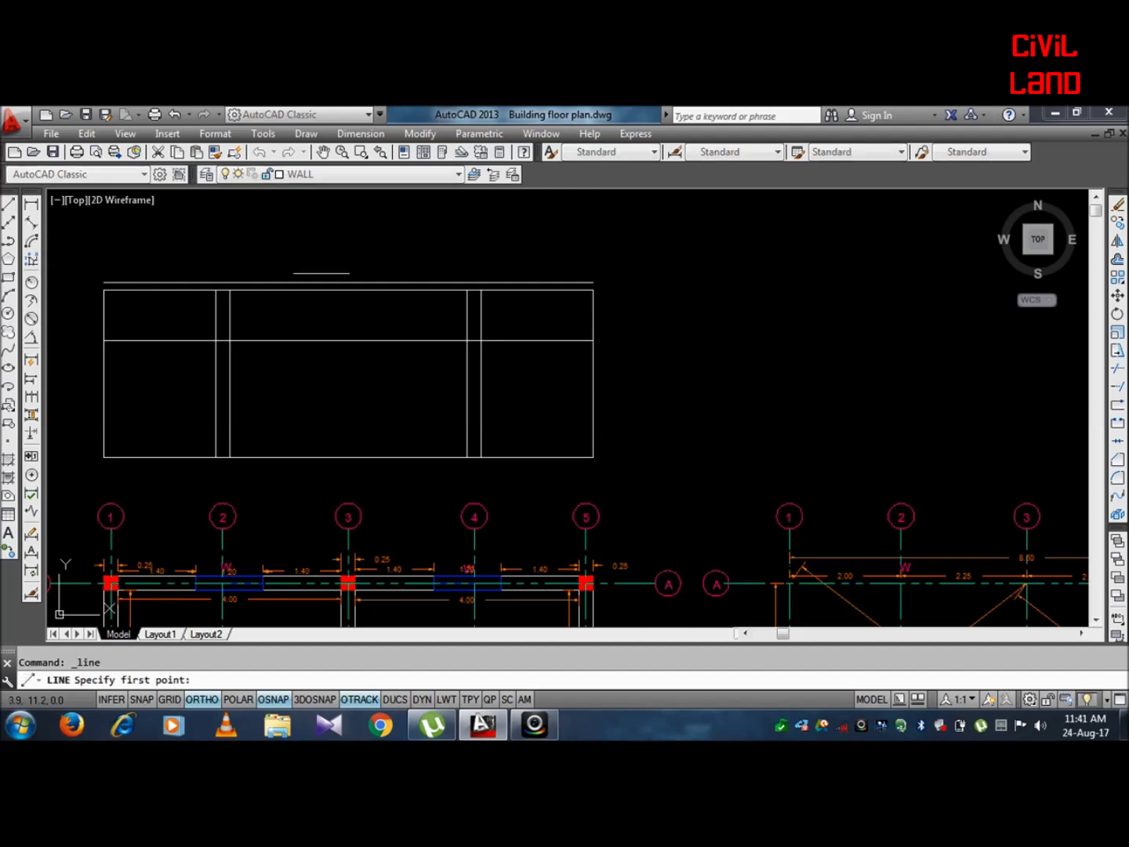
click(349, 282)
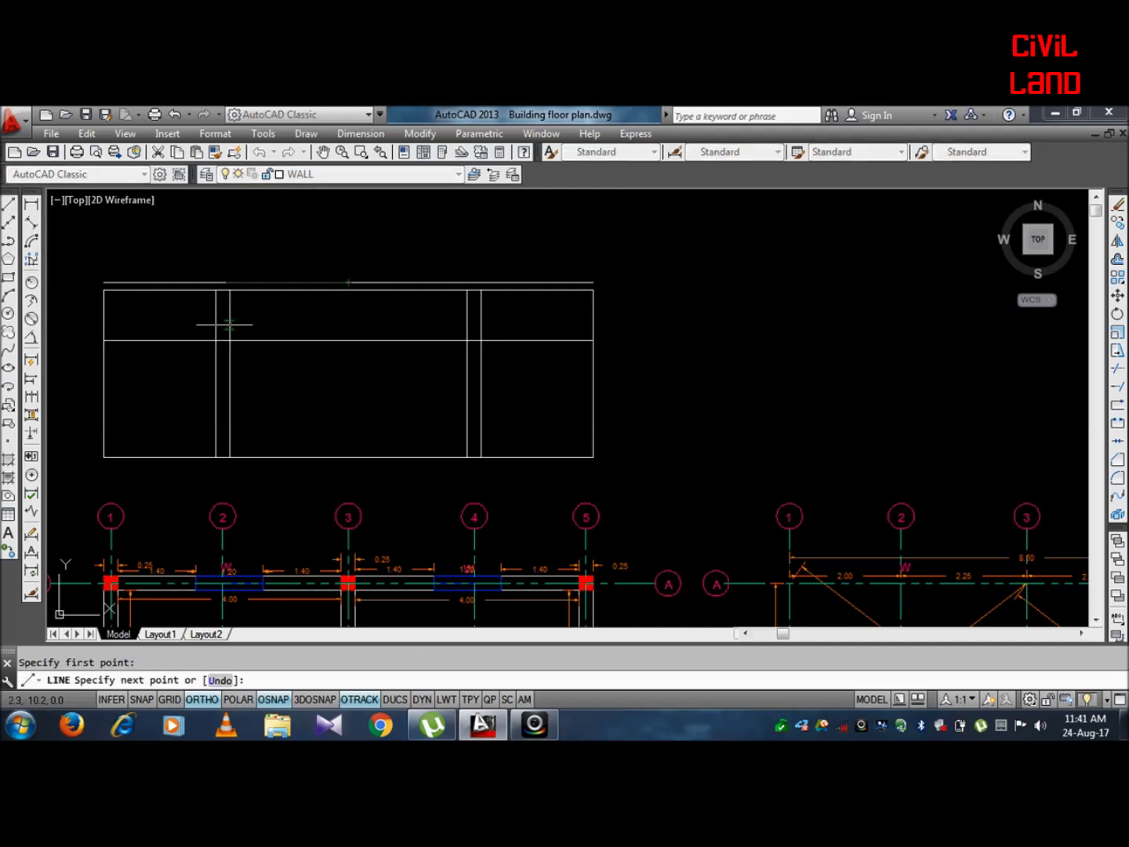
scroll(216, 337, up, 2)
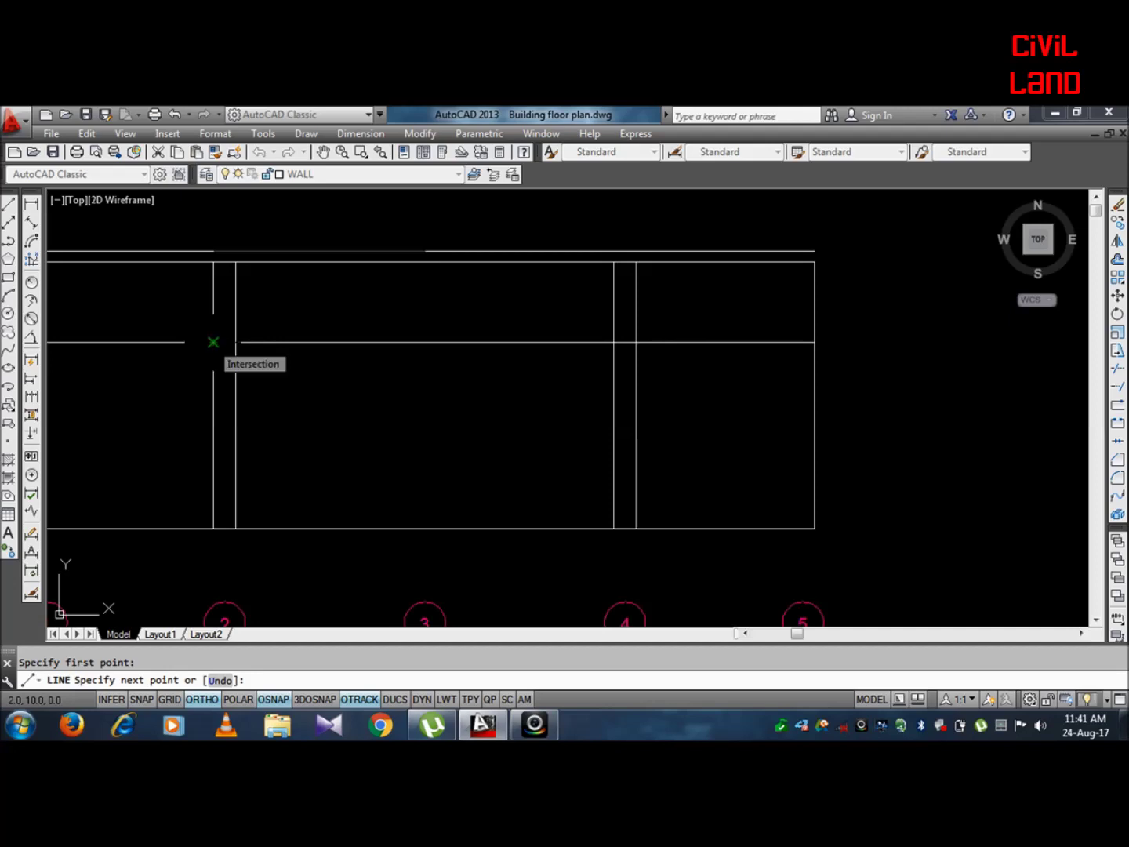
Step: With Ortho off, finish the sloped left roof line at the left wall
click(201, 699)
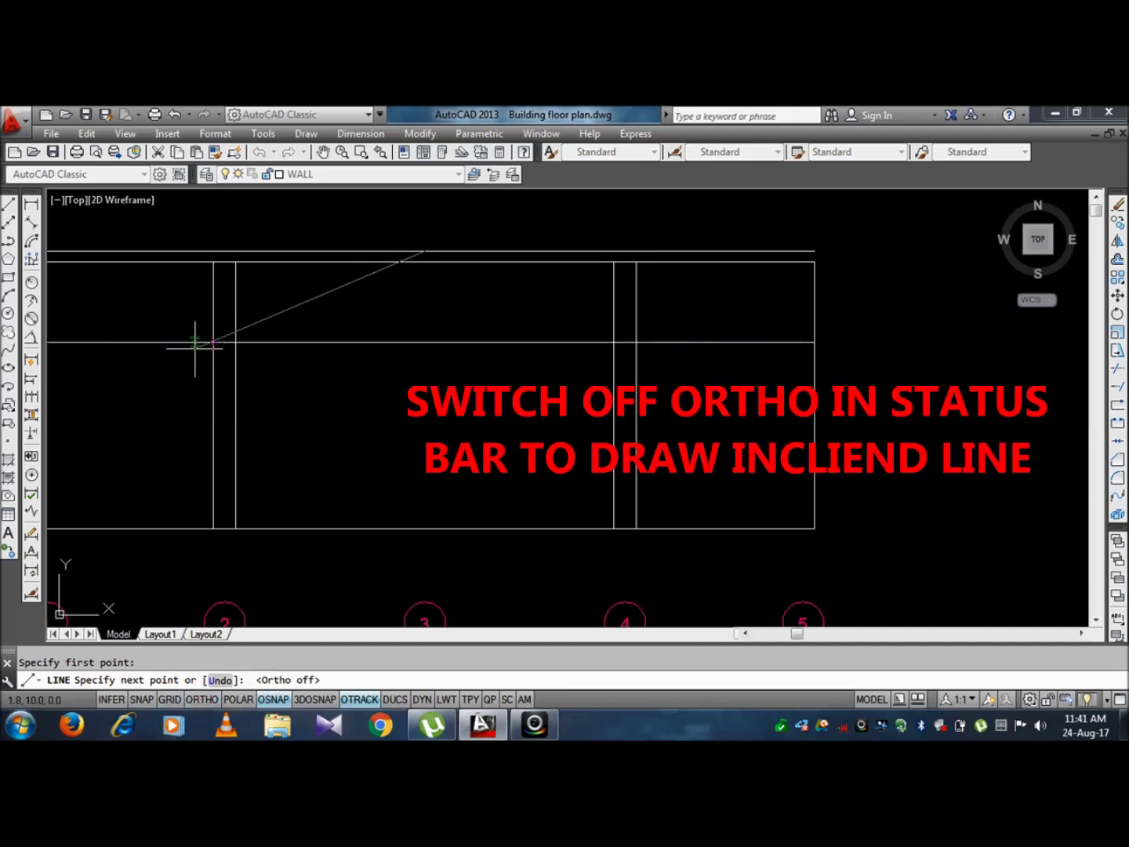
scroll(194, 347, up, 4)
click(195, 347)
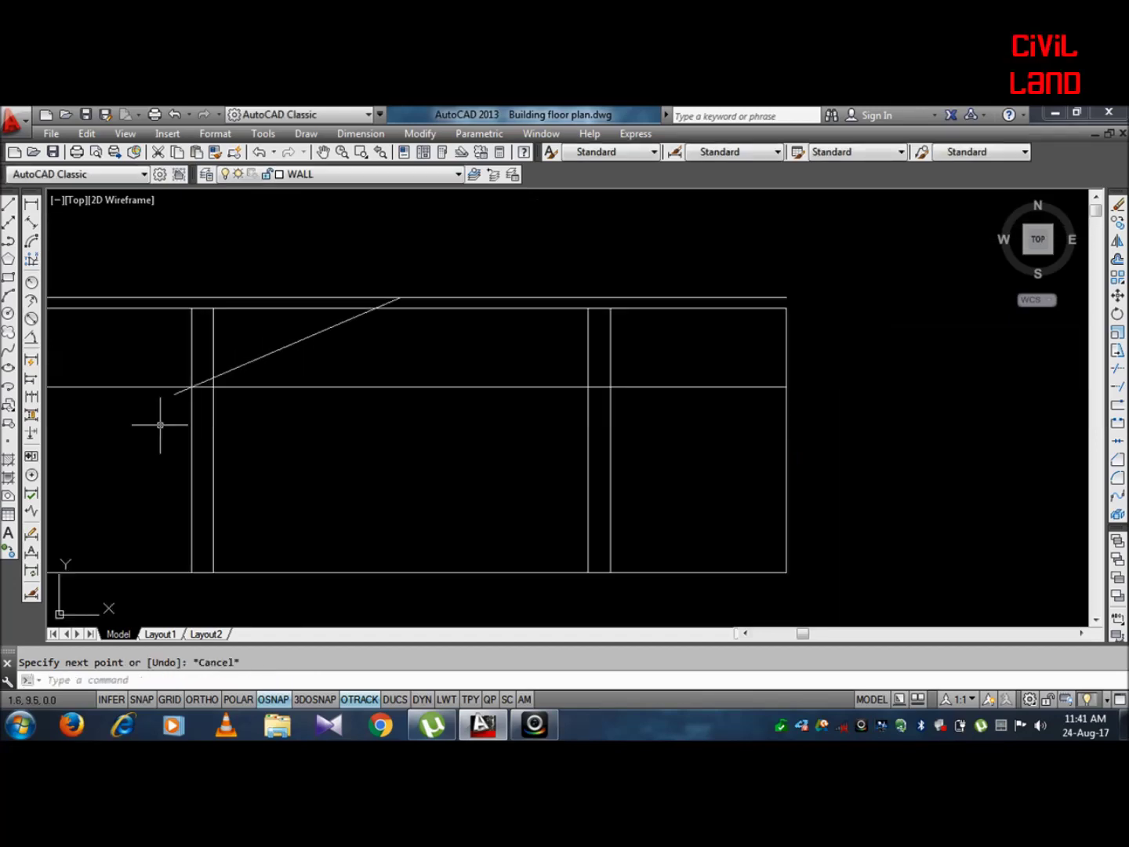
scroll(388, 301, up, 2)
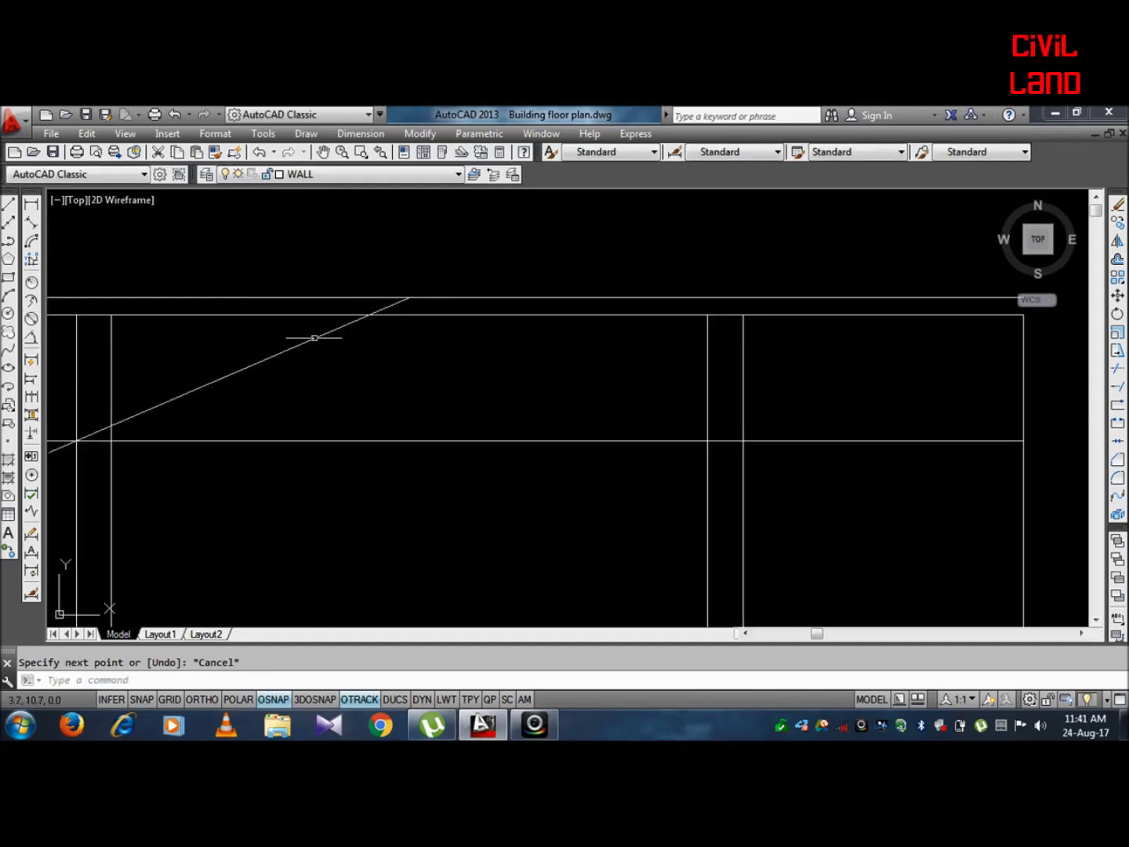
Step: Mirror the left roof slope about a vertical axis through the apex, keeping the original
click(257, 365)
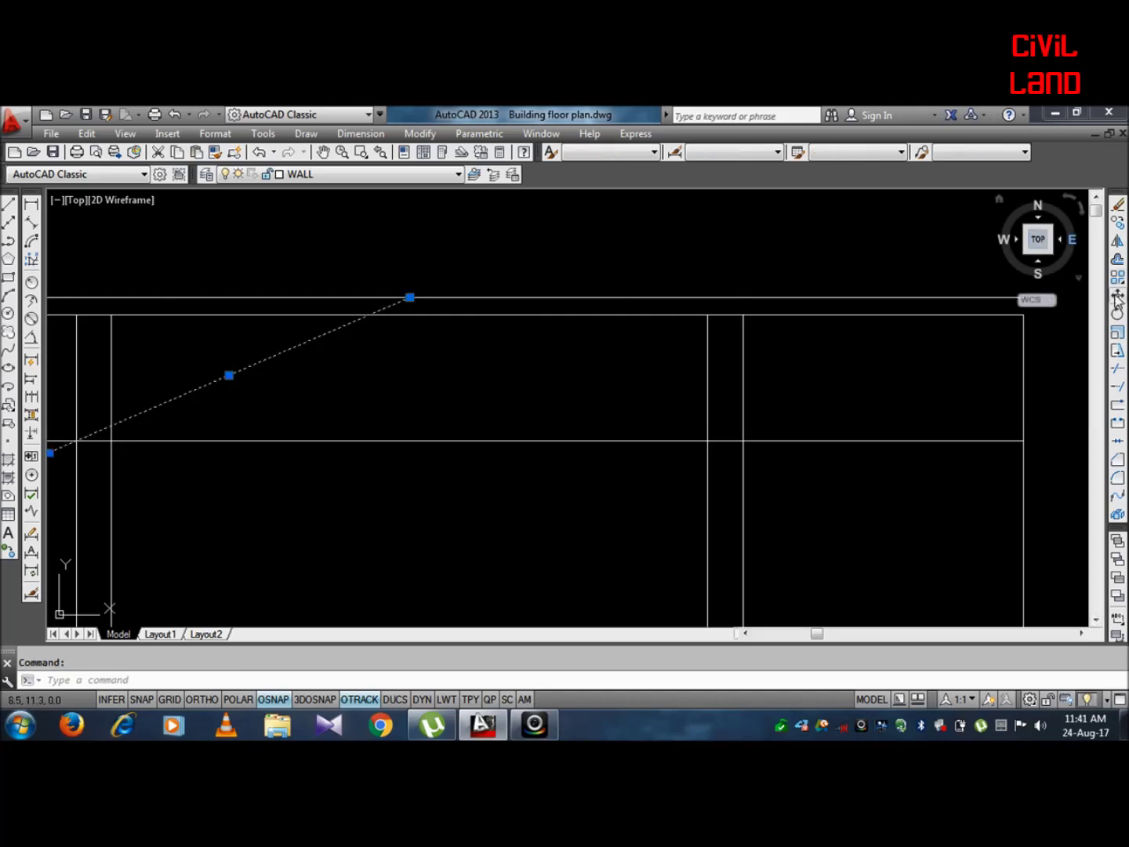
click(1118, 241)
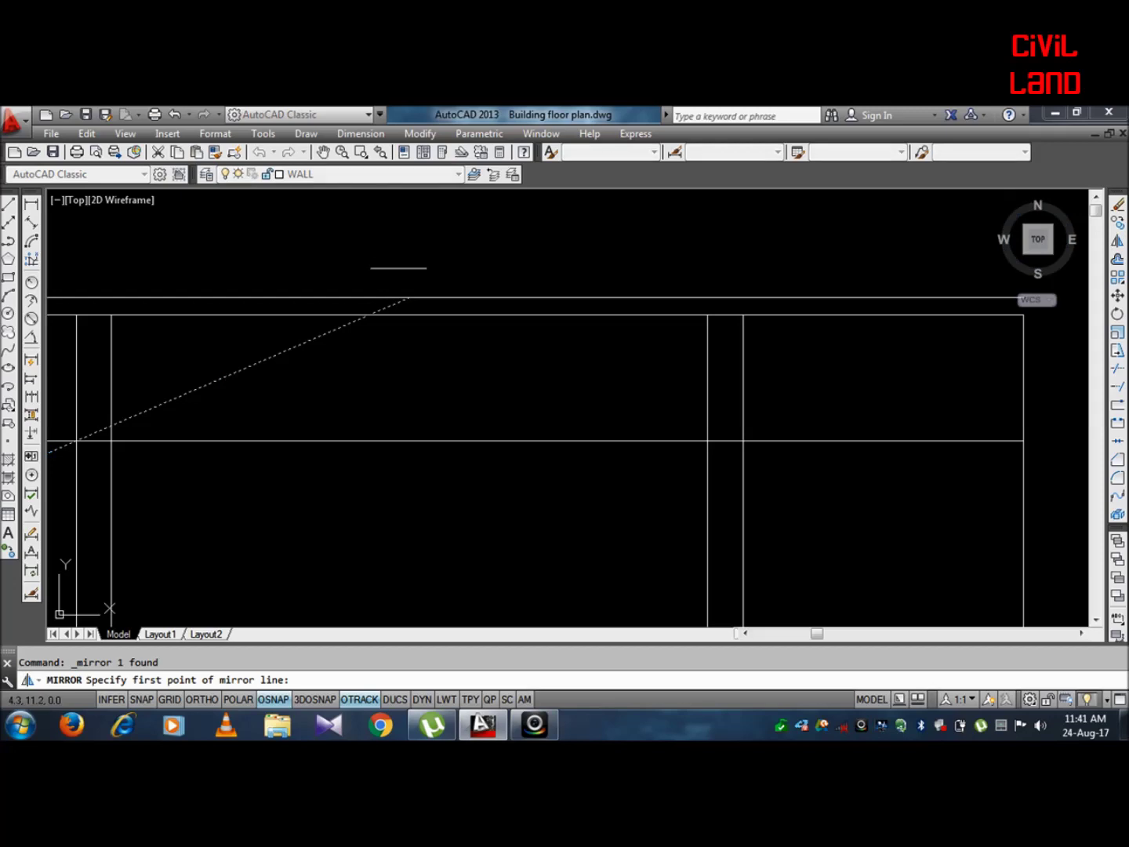
click(409, 297)
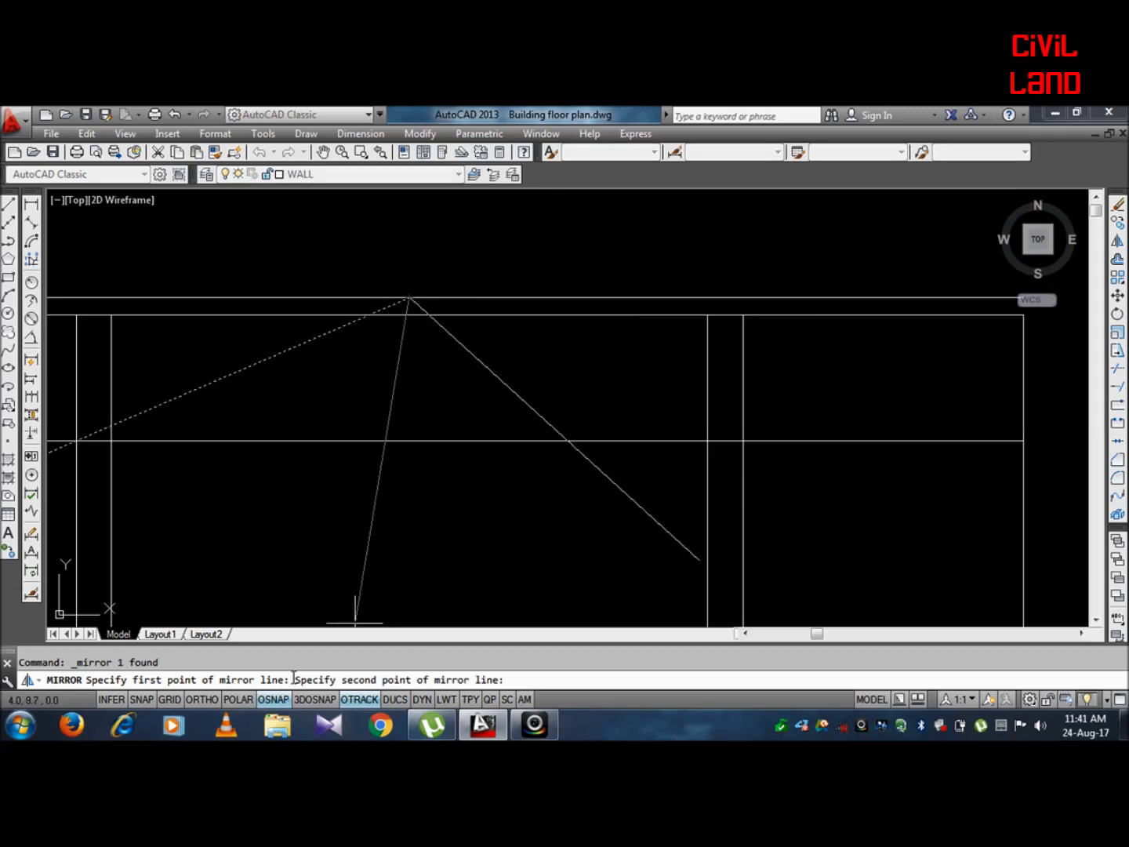
click(201, 698)
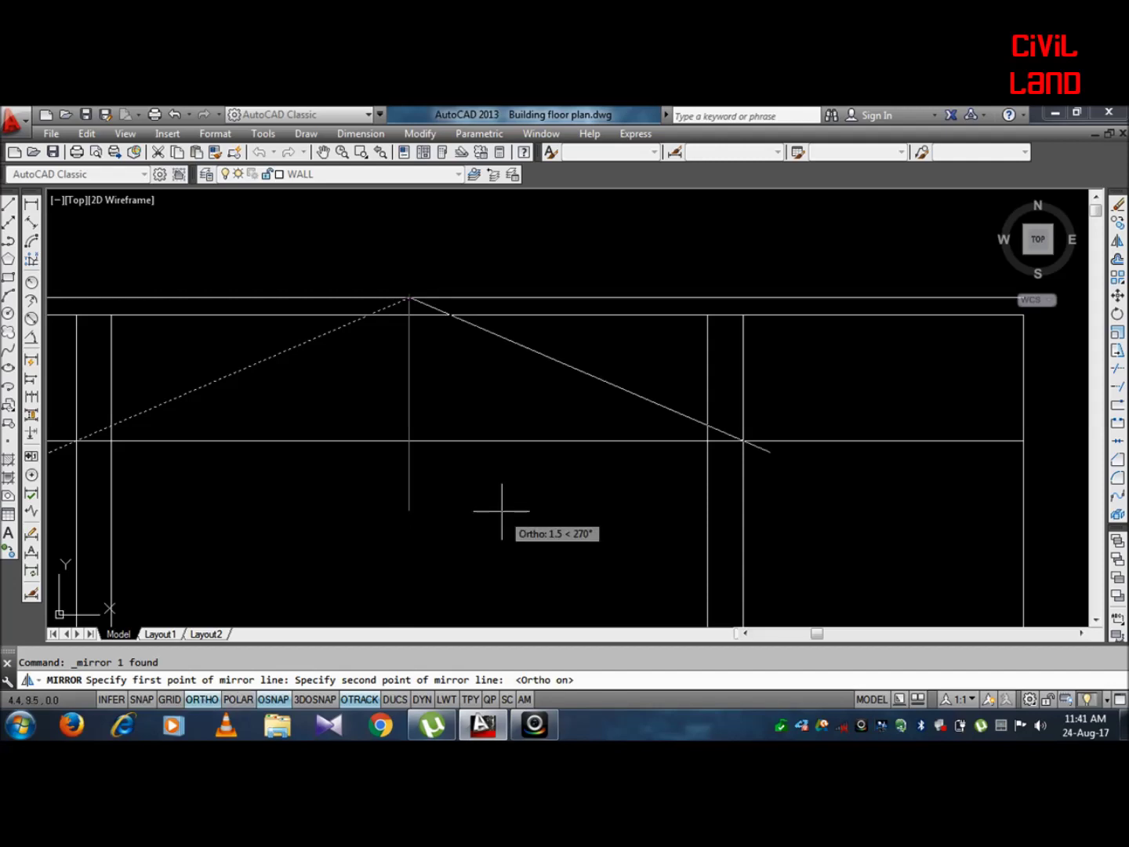
click(503, 511)
right_click(575, 247)
click(608, 263)
scroll(497, 265, down, 3)
scroll(365, 341, up, 3)
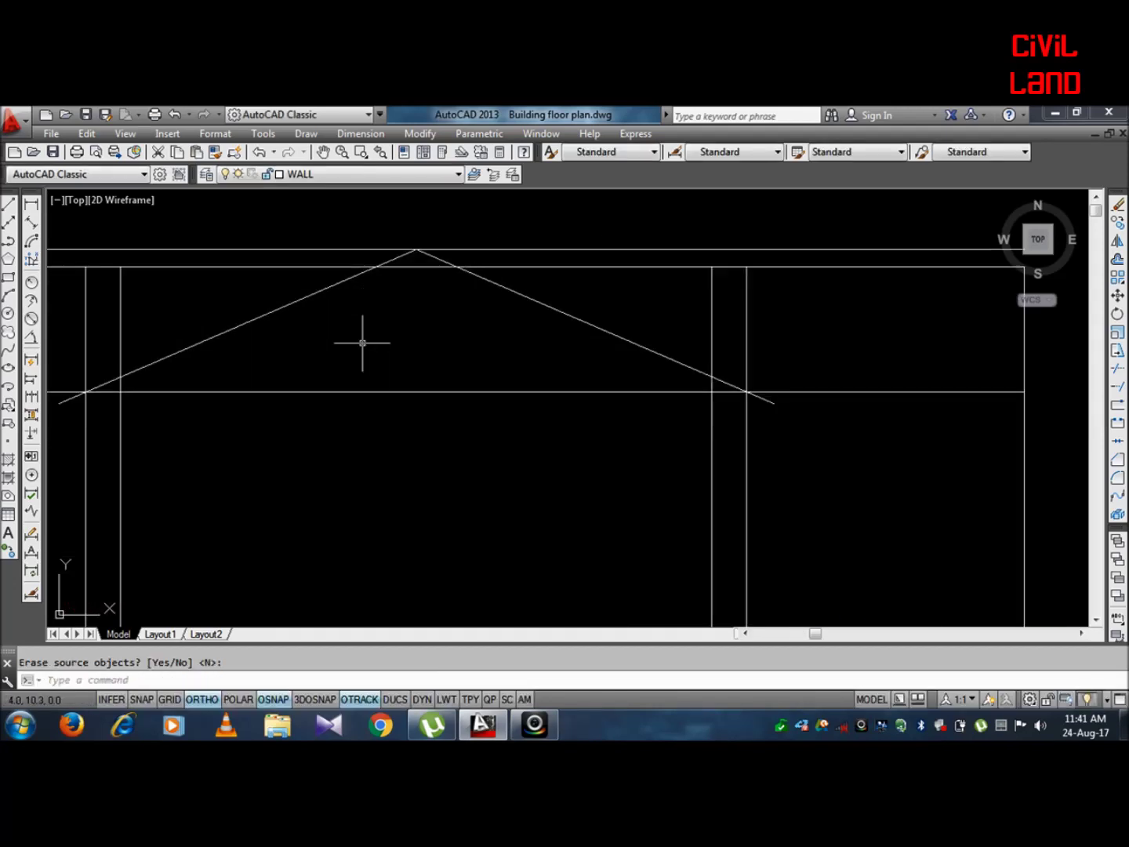
scroll(434, 291, down, 2)
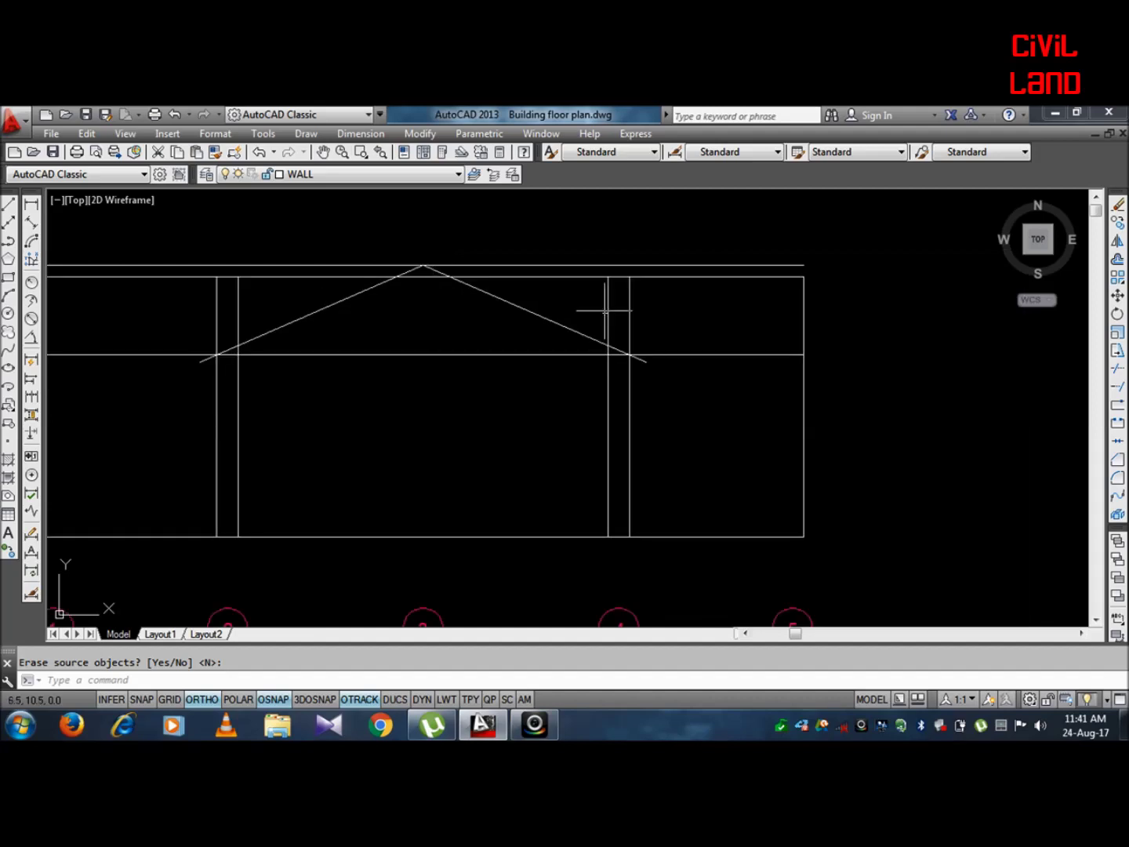
click(1118, 260)
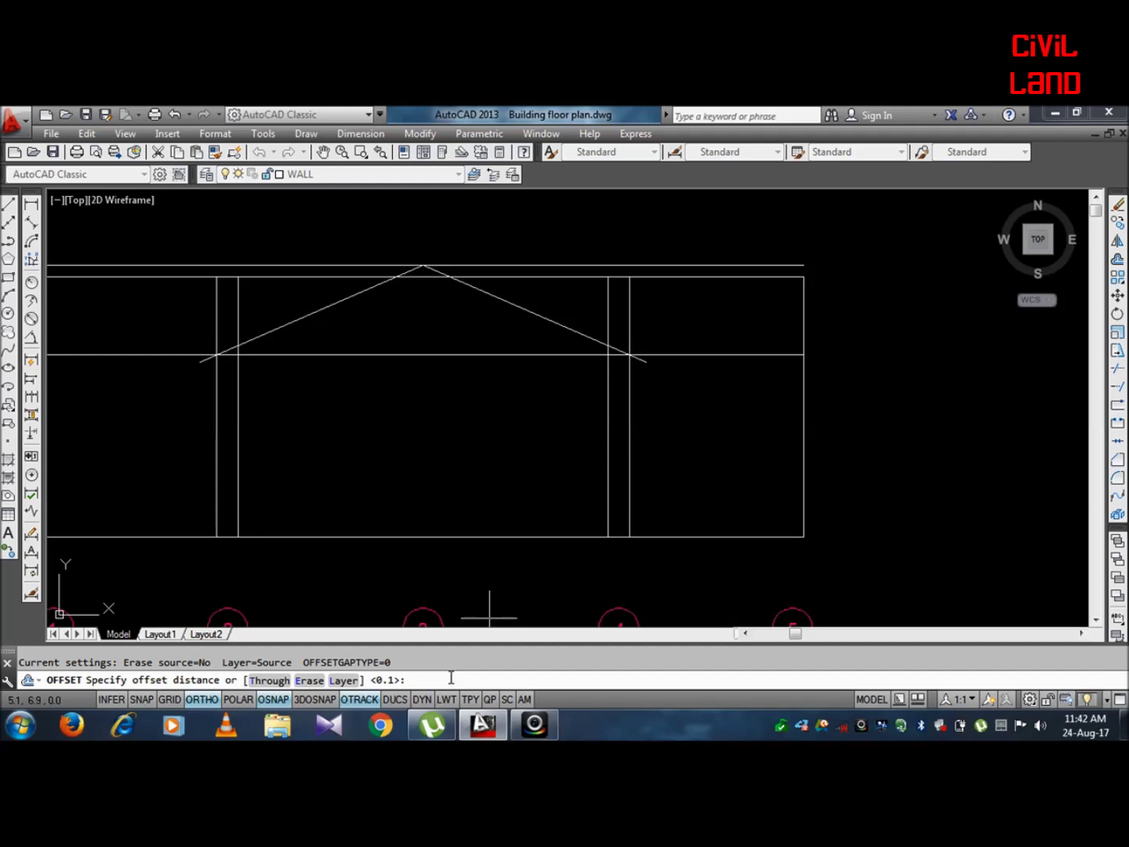
Step: Offset both roof slopes 0.125 downward
text(0.125)
key(Return)
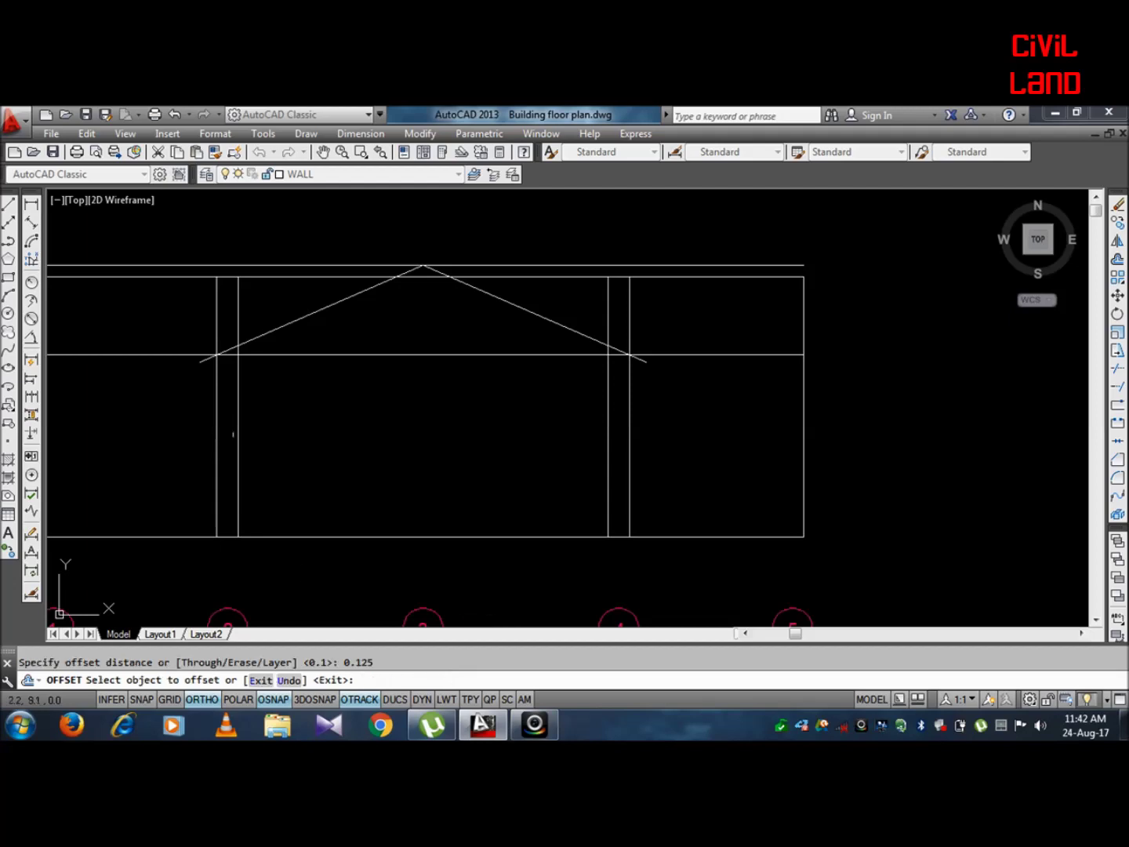
click(292, 322)
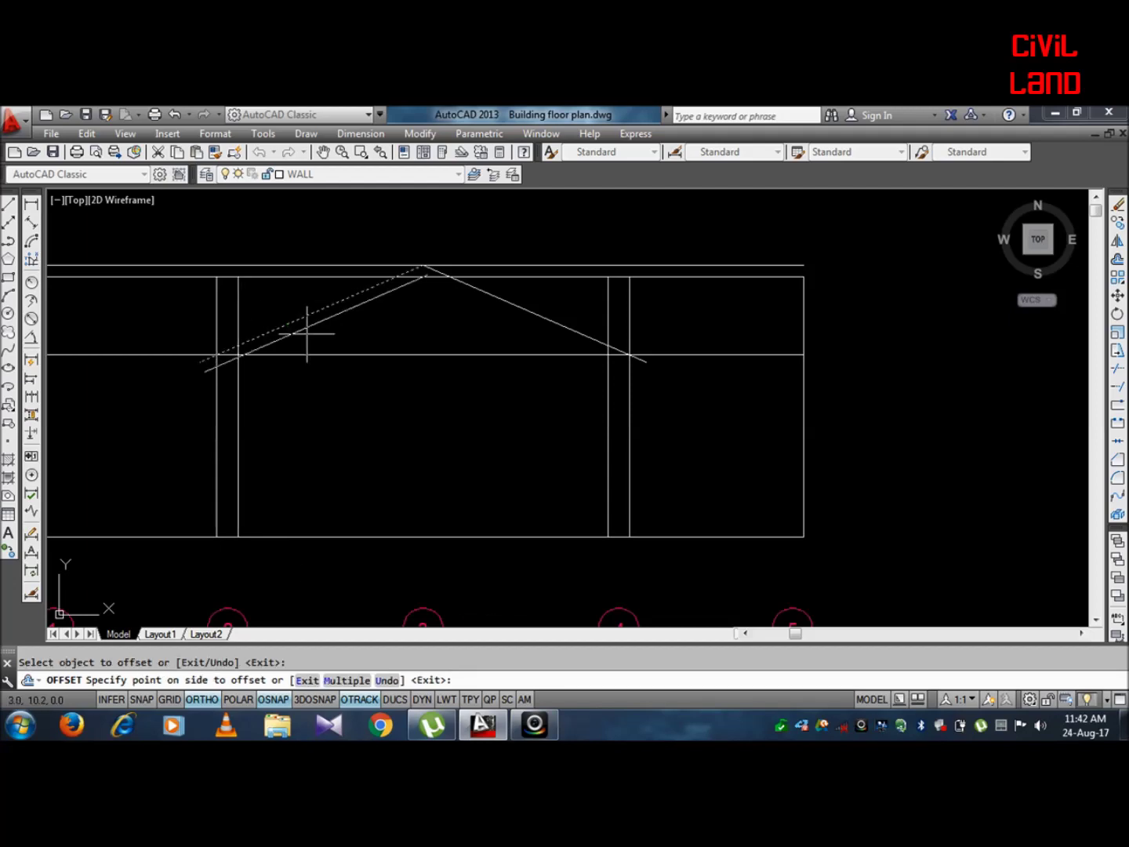
click(321, 336)
click(500, 305)
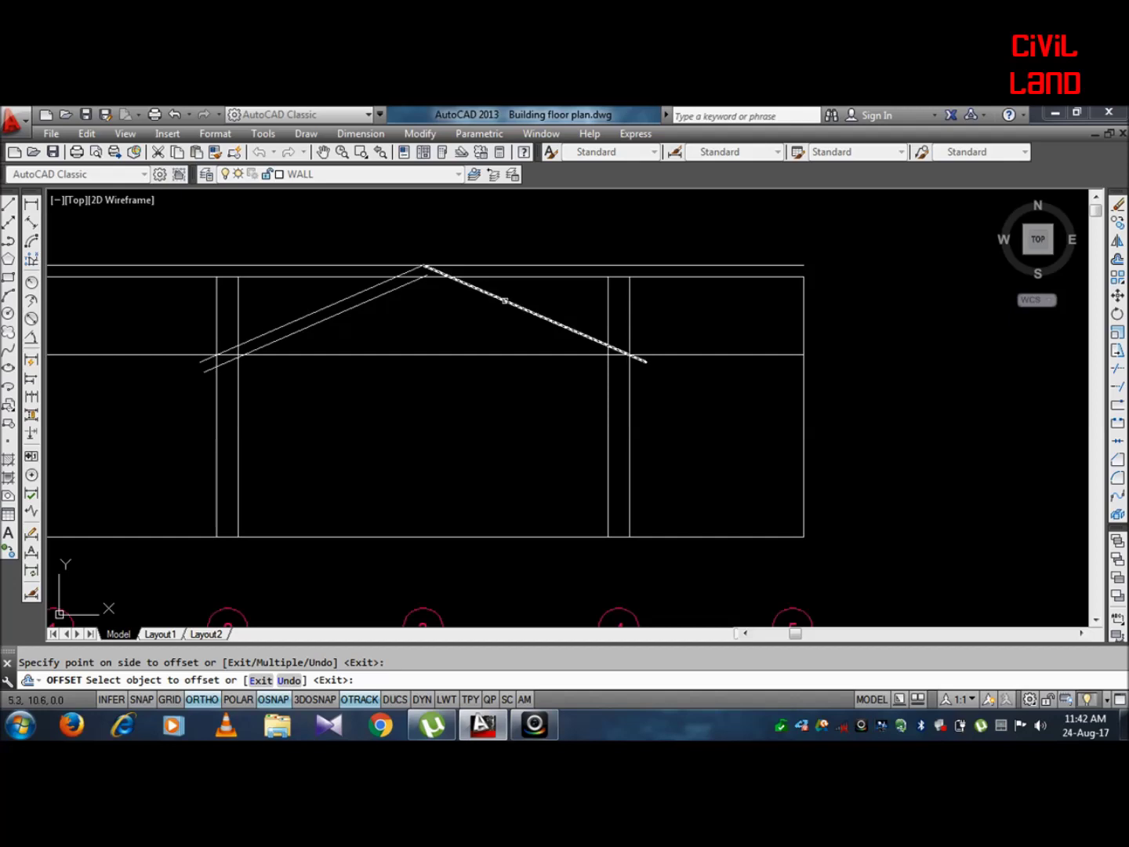
click(456, 327)
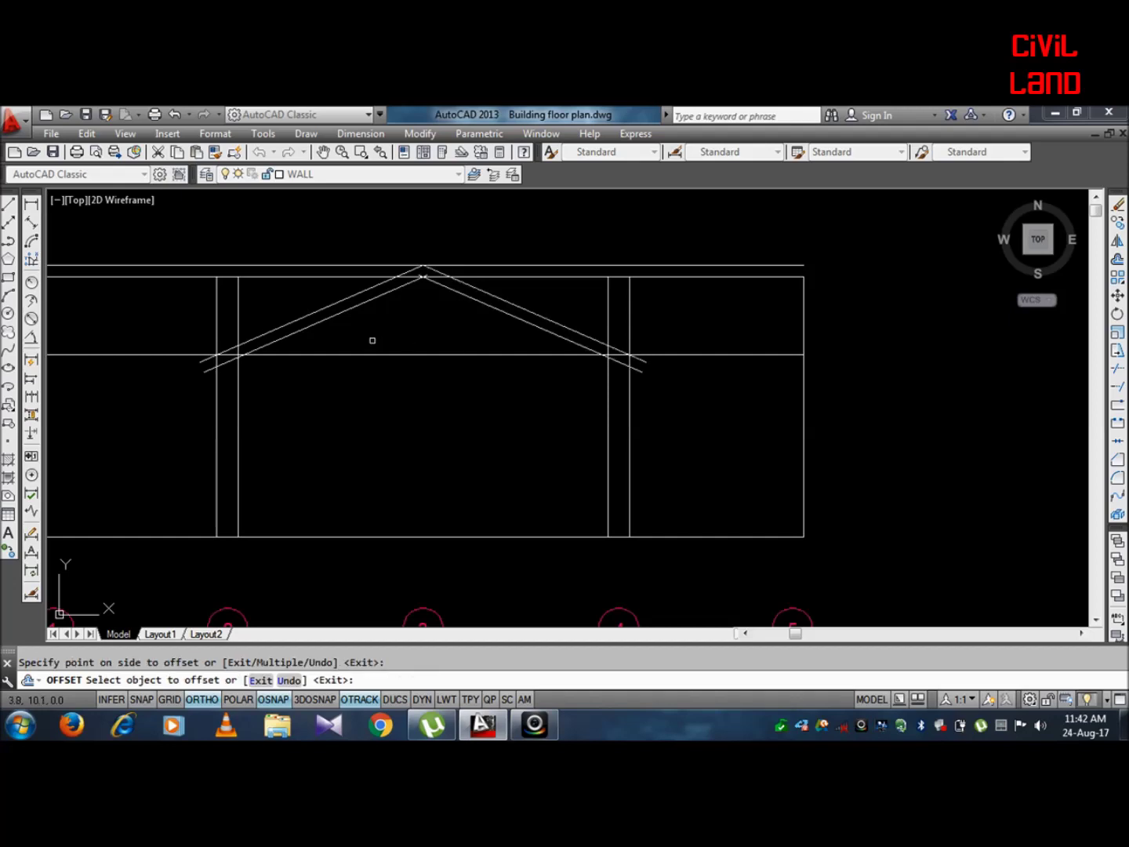
key(Escape)
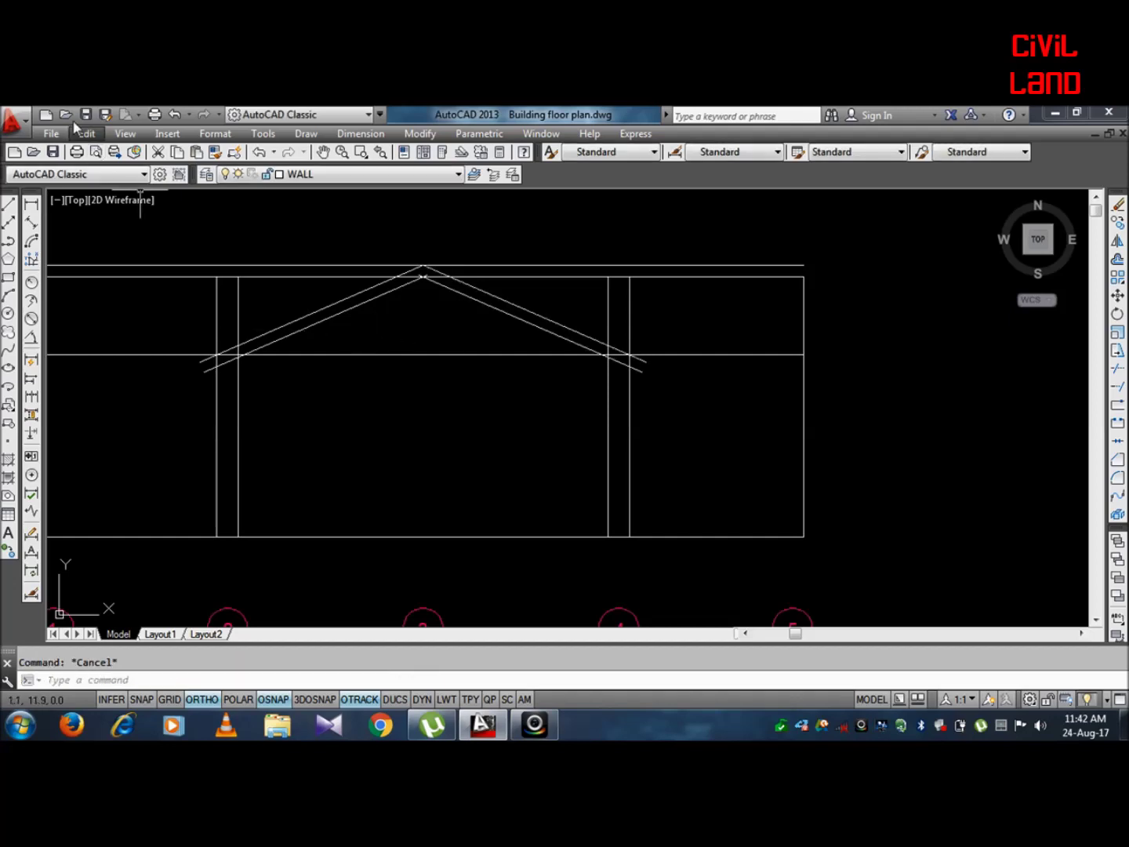
Step: Close the left and right eave ends with short vertical lines
click(10, 206)
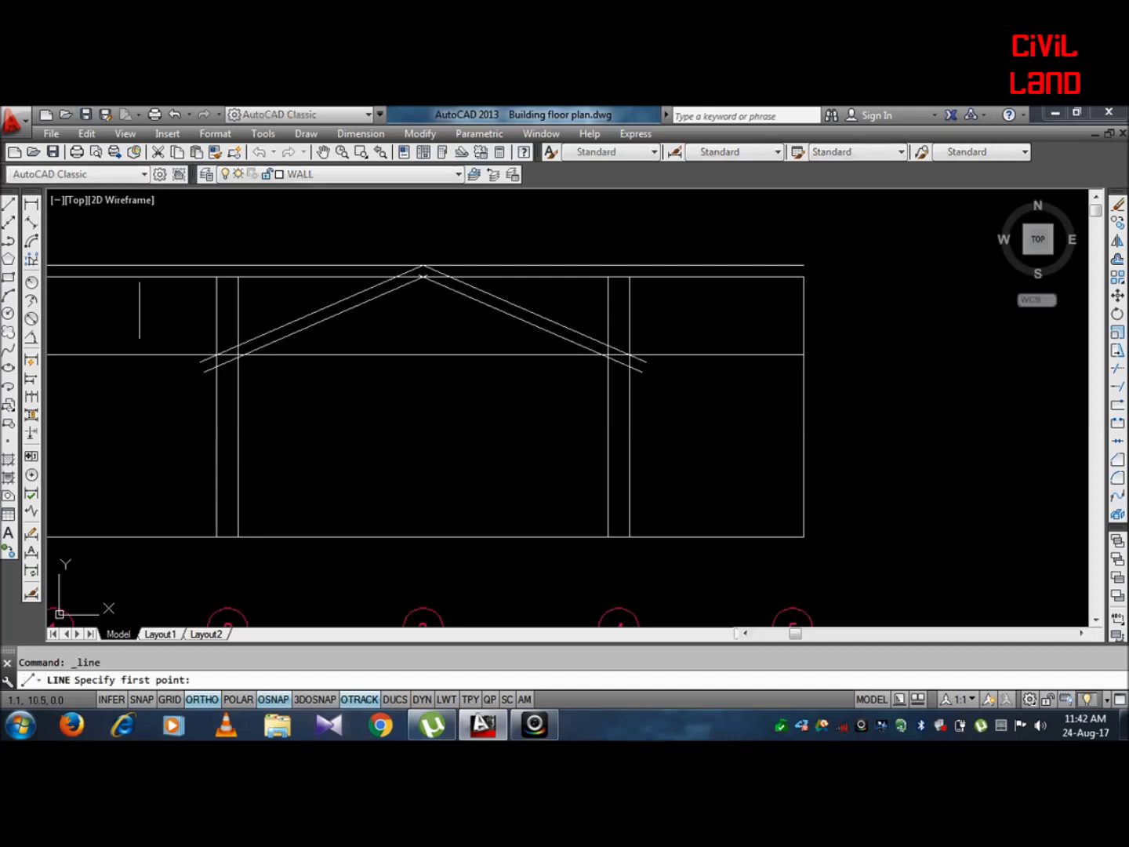
scroll(155, 341, up, 4)
click(272, 395)
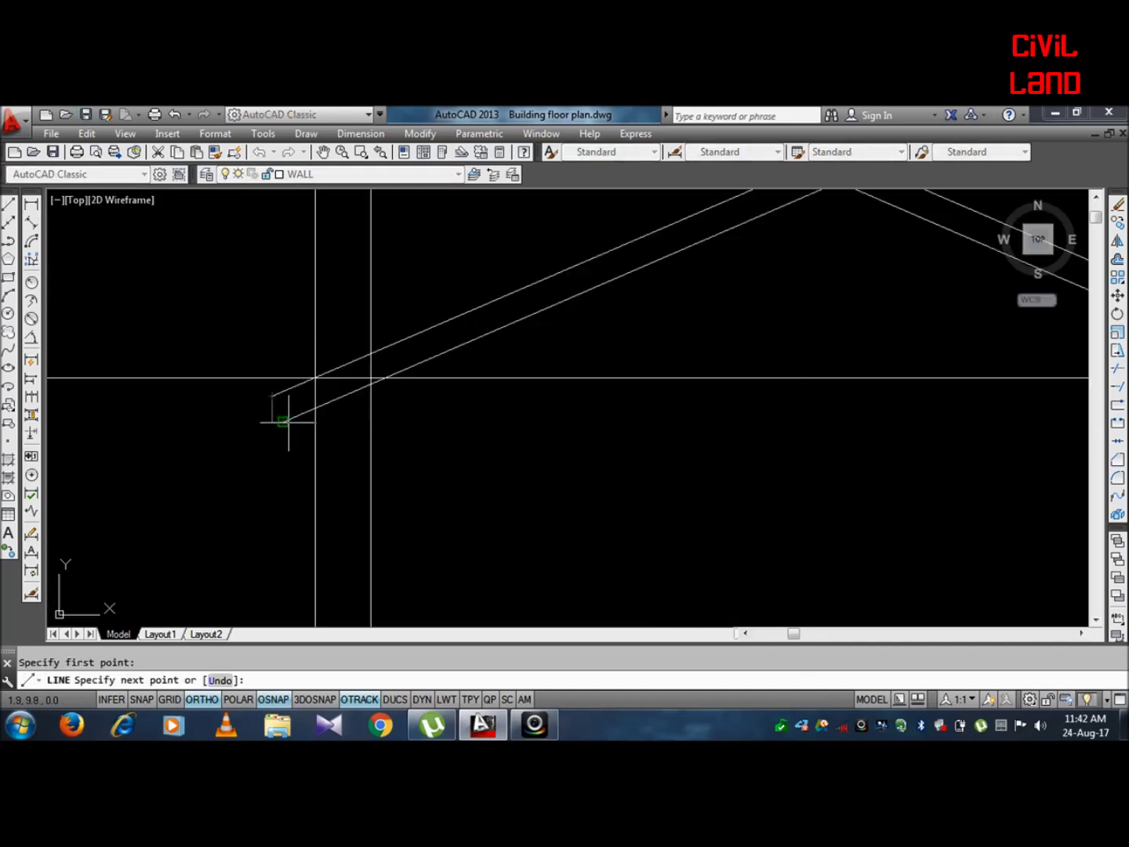
click(271, 426)
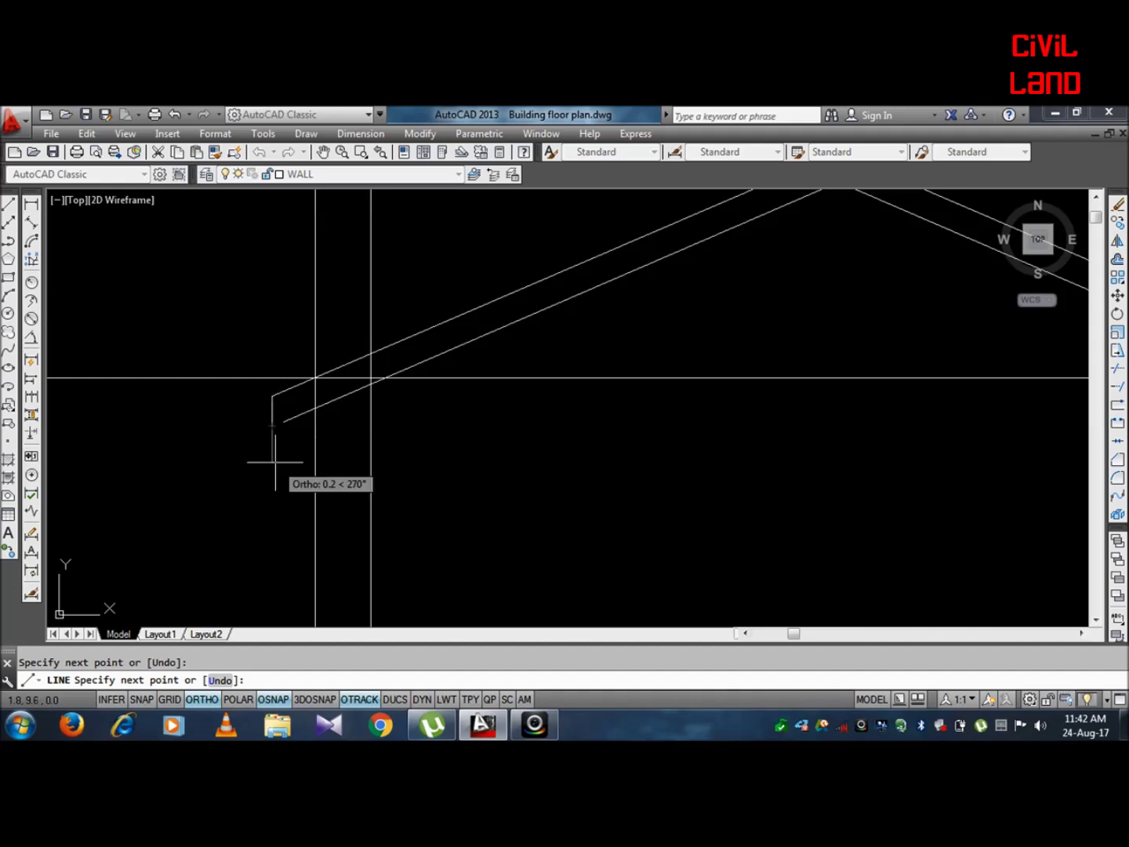
key(Escape)
scroll(86, 407, down, 2)
click(10, 203)
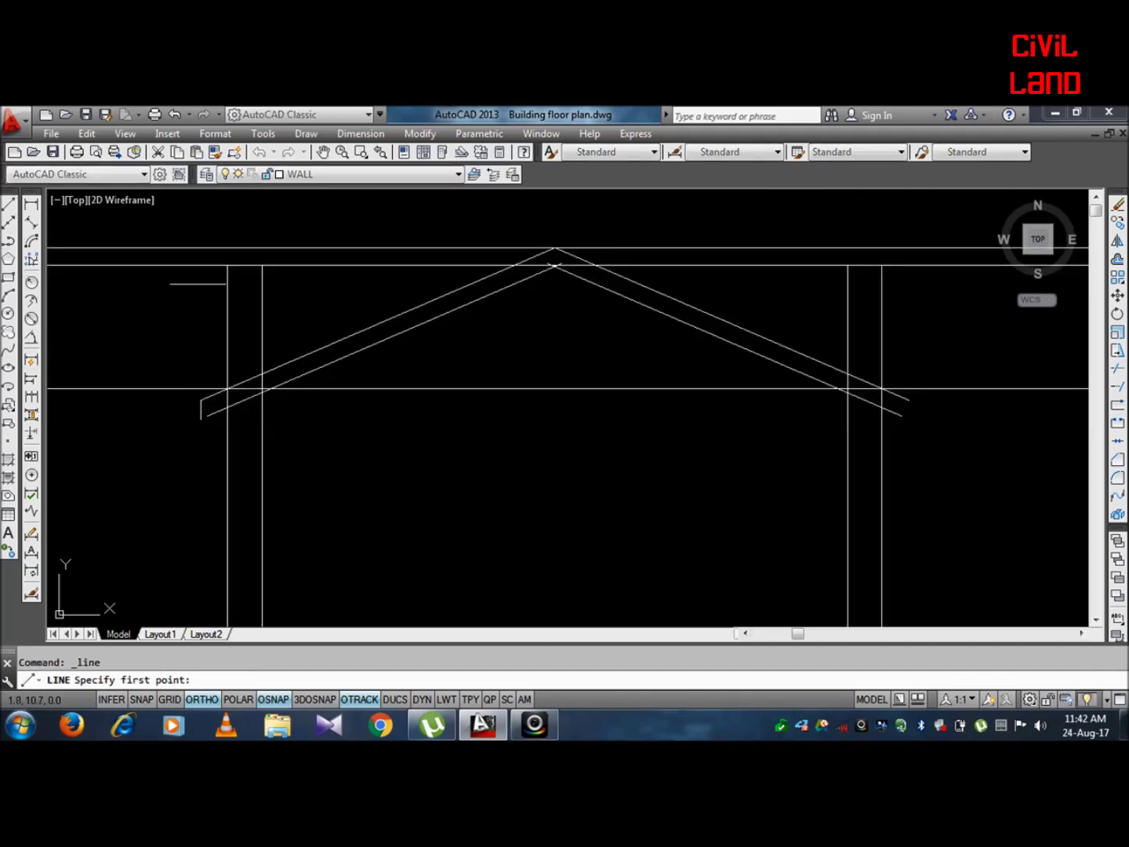
scroll(934, 403, up, 2)
click(890, 395)
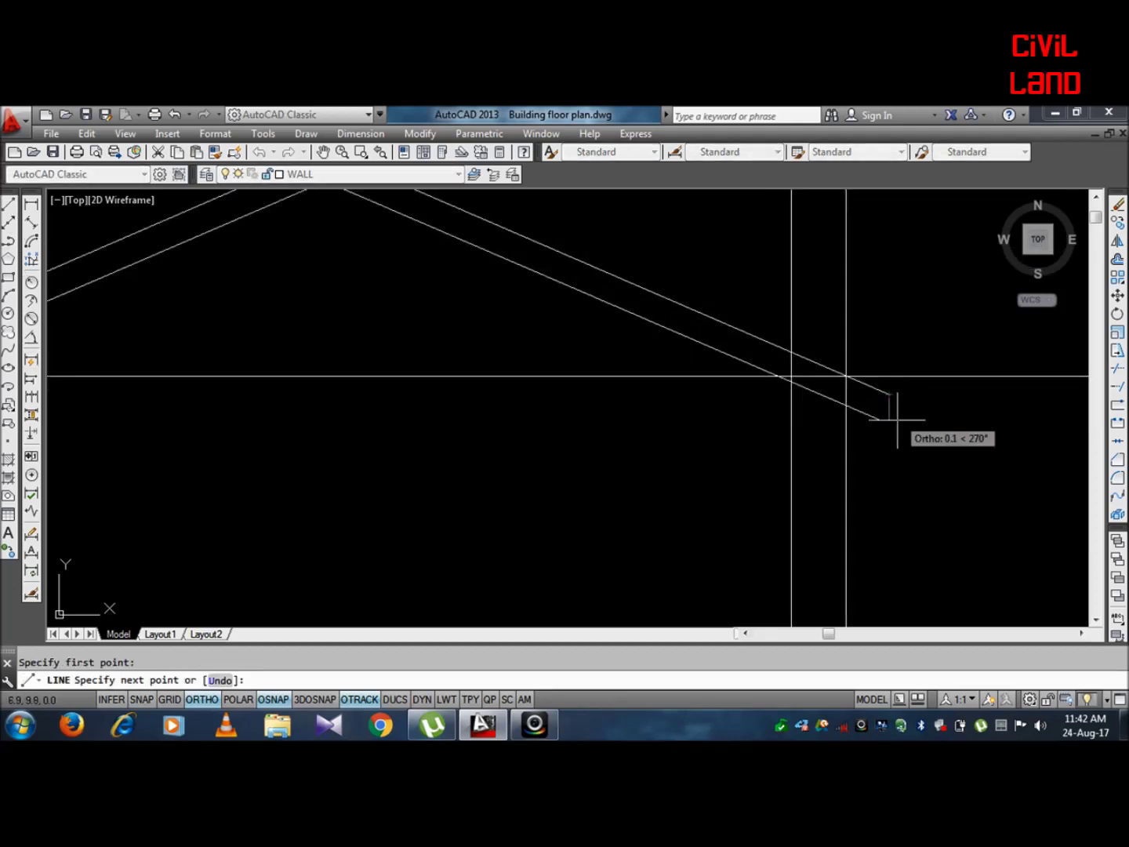
click(891, 424)
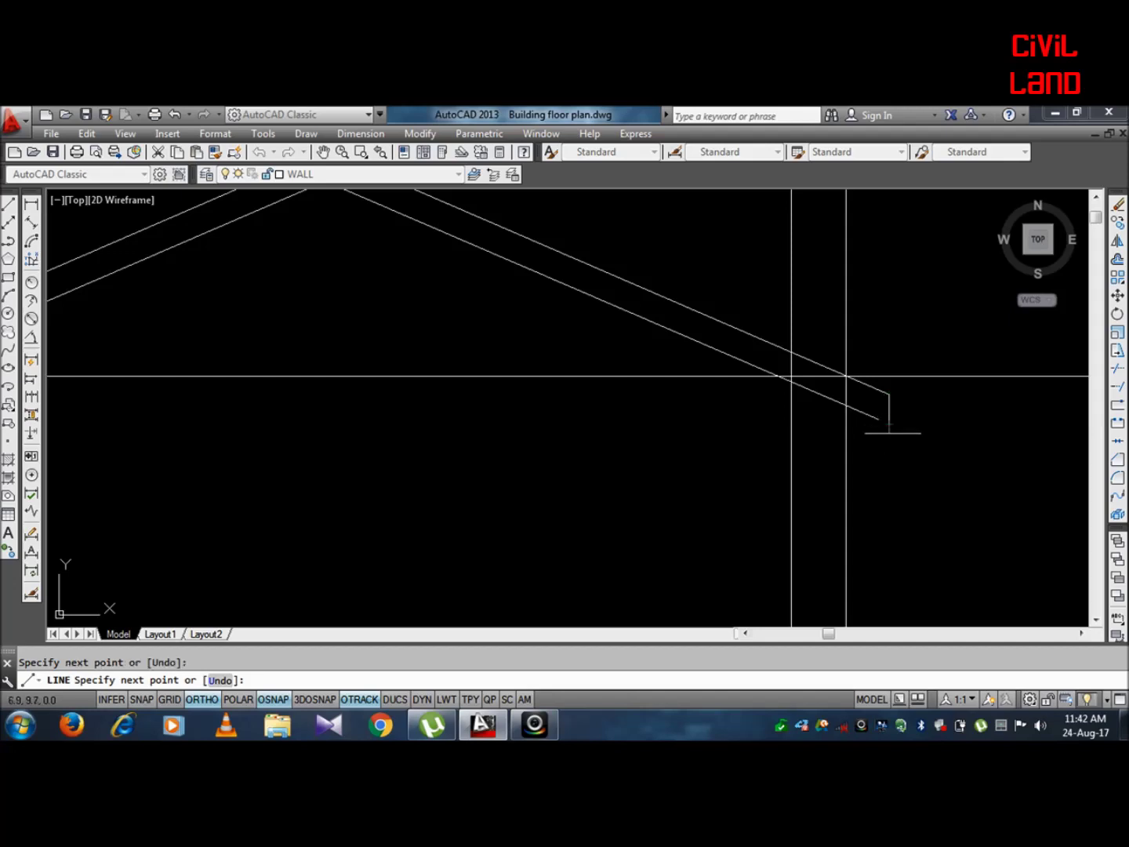
key(Escape)
Step: Select the lower right and left roof lines and check their end grips without changing them
click(868, 422)
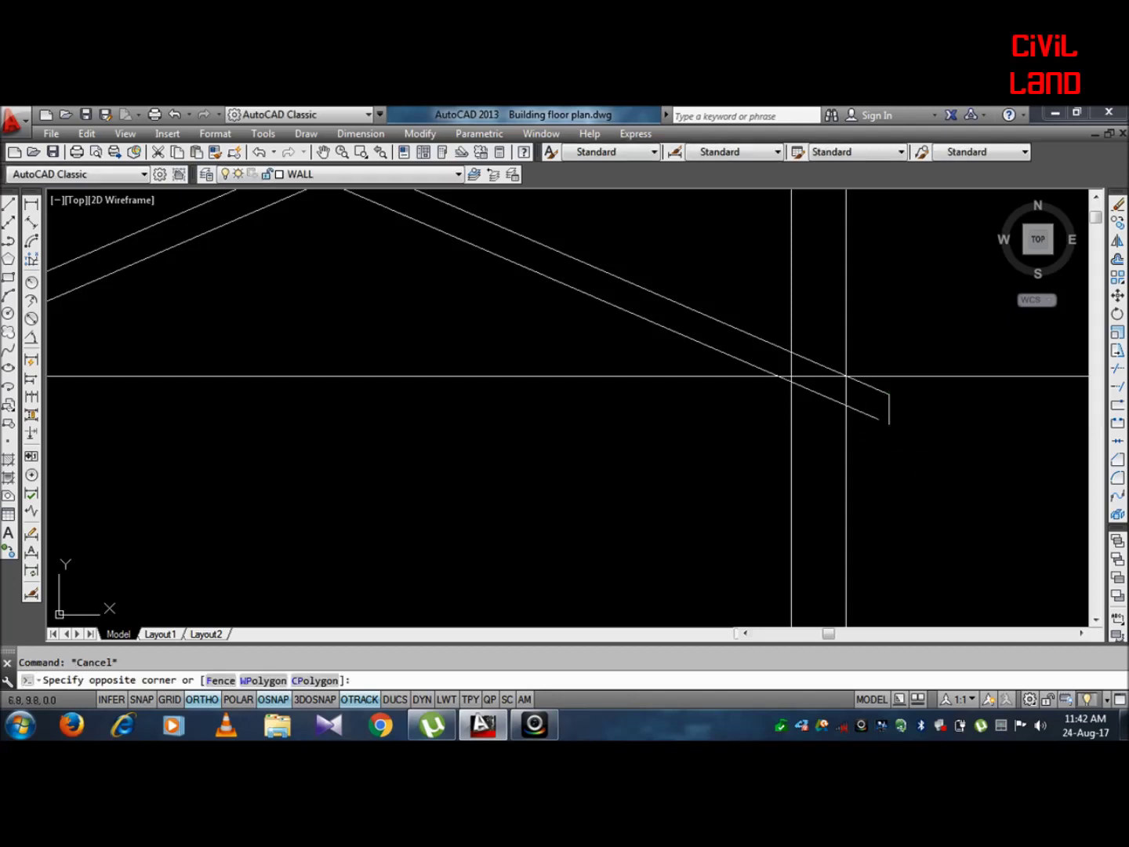
click(876, 418)
click(877, 419)
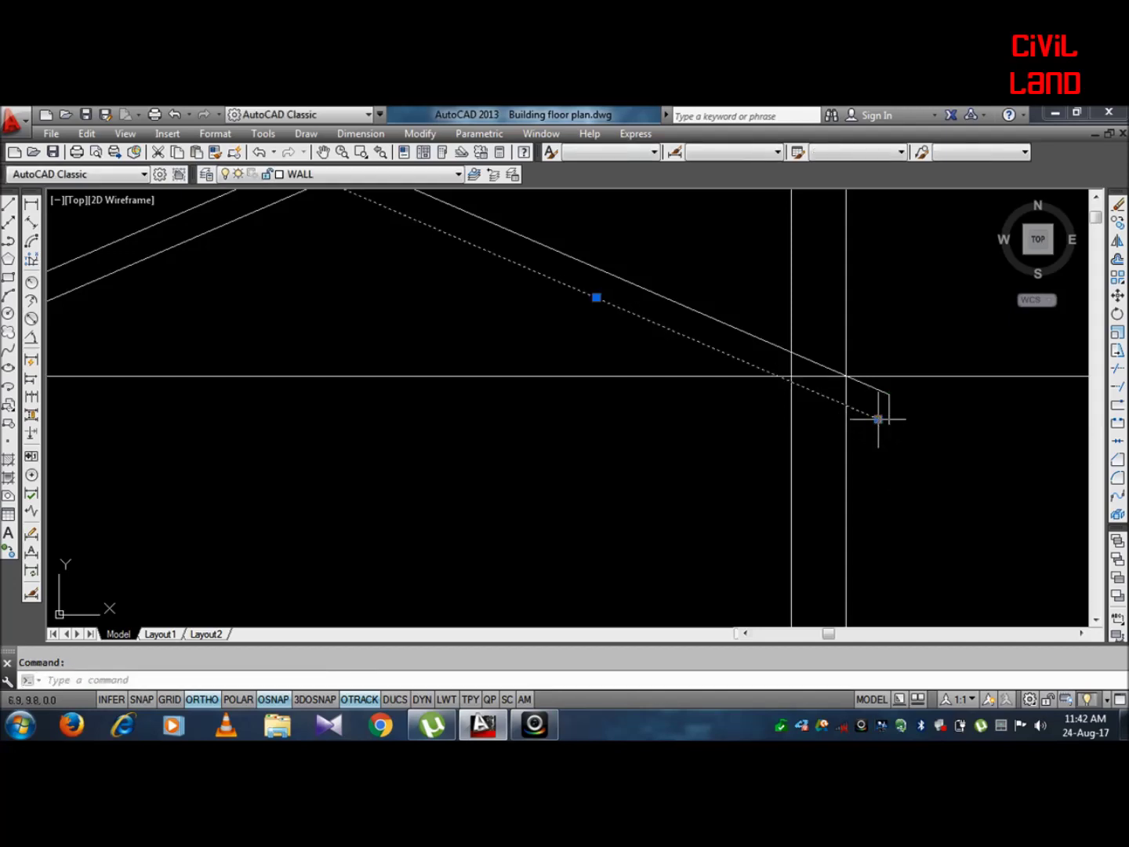
key(Escape)
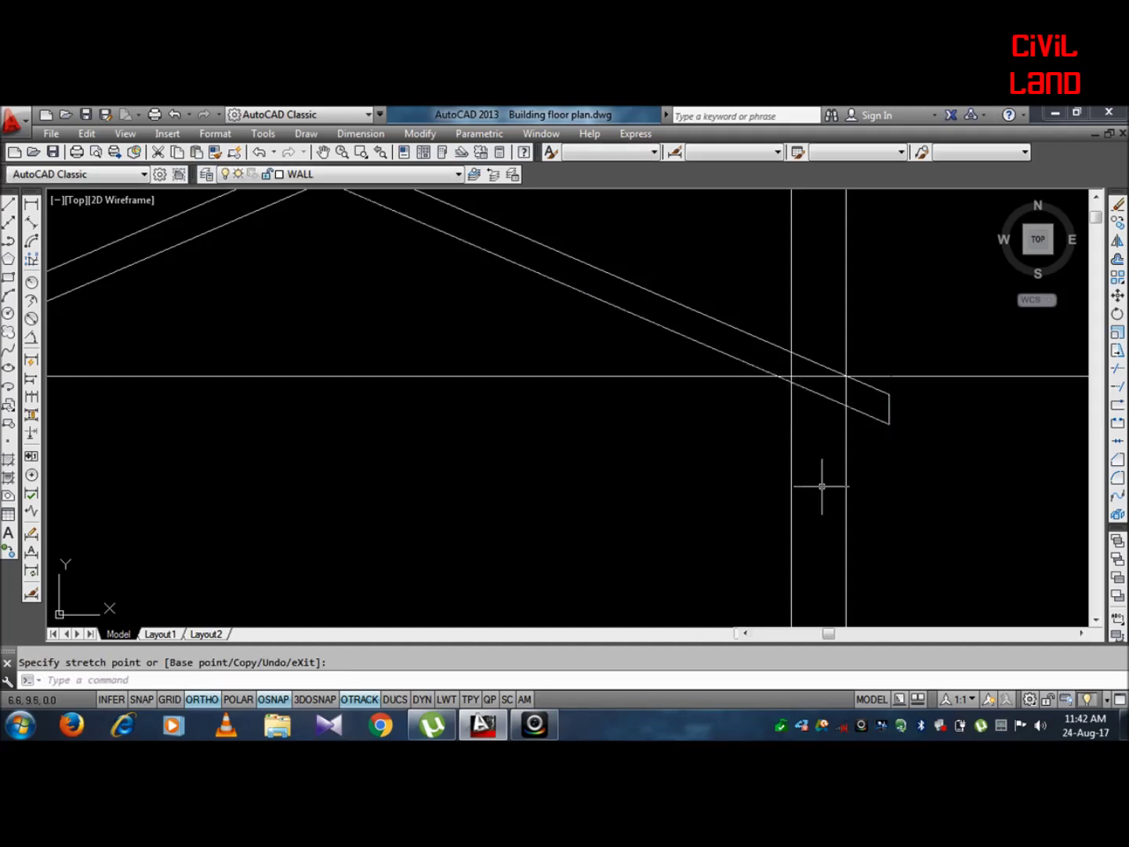
scroll(784, 352, down, 4)
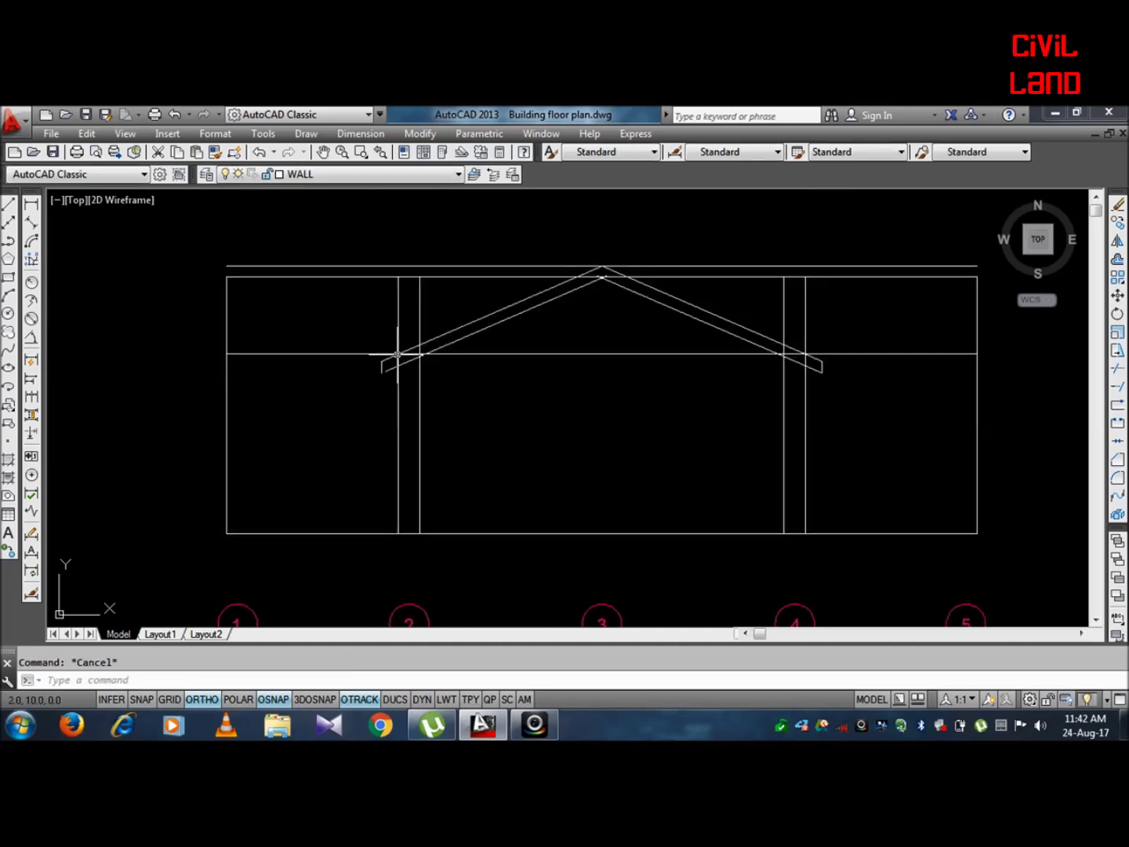
scroll(398, 354, up, 4)
click(354, 391)
click(355, 395)
key(Escape)
scroll(348, 429, down, 3)
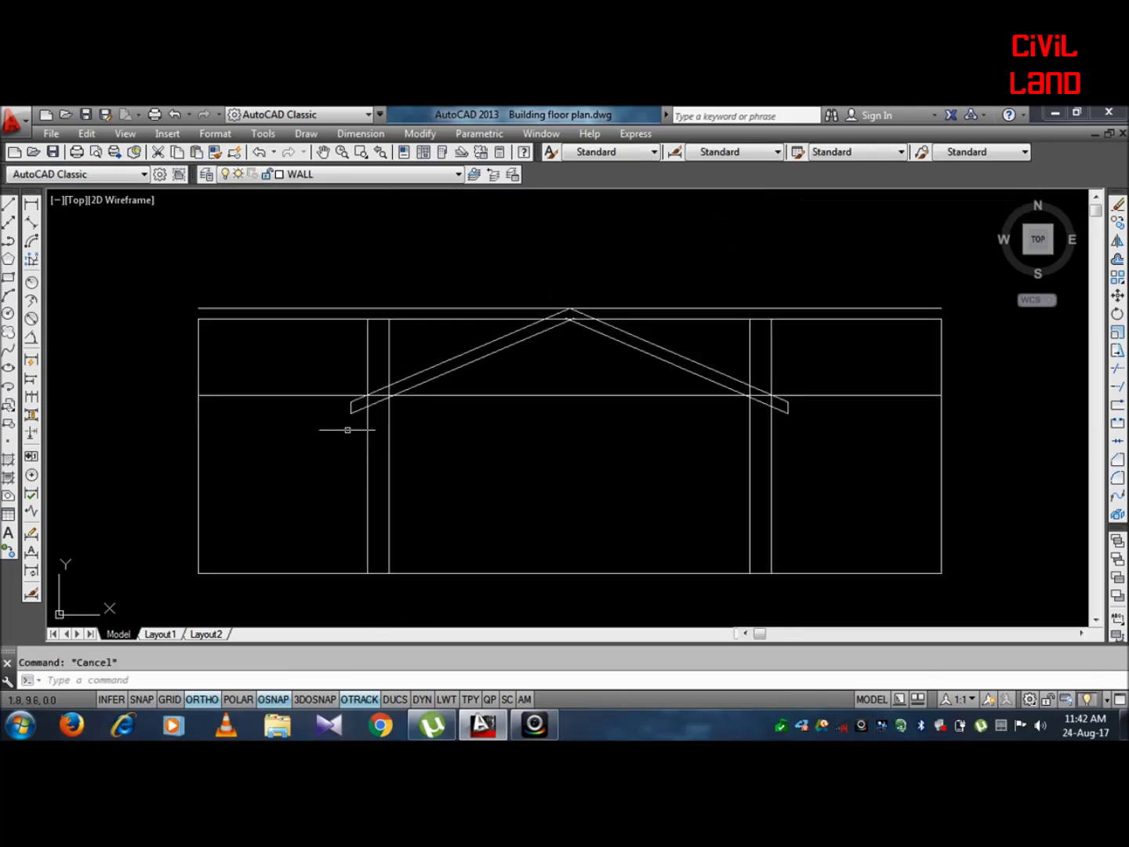
scroll(518, 454, up, 3)
Step: Trim the crossing segments and short stubs between the left and right roof slopes
text(tr)
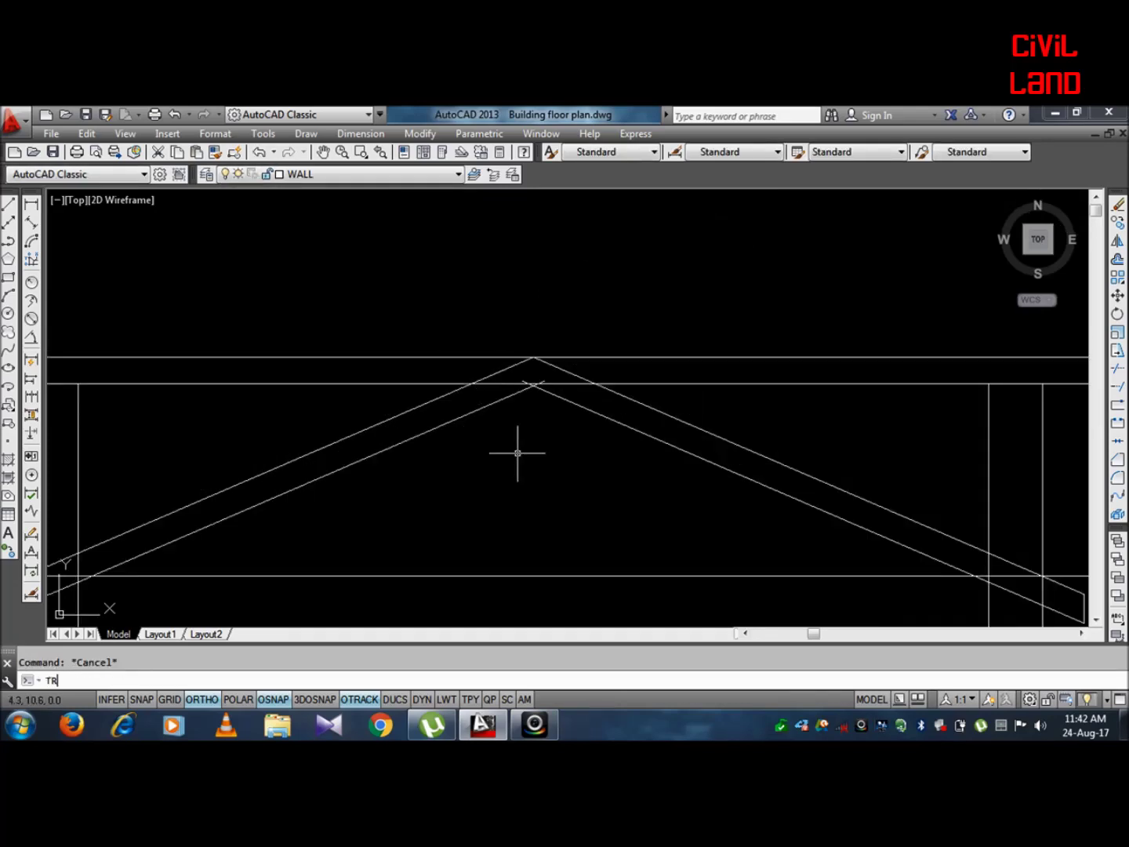
key(Return)
scroll(490, 372, up, 2)
click(477, 385)
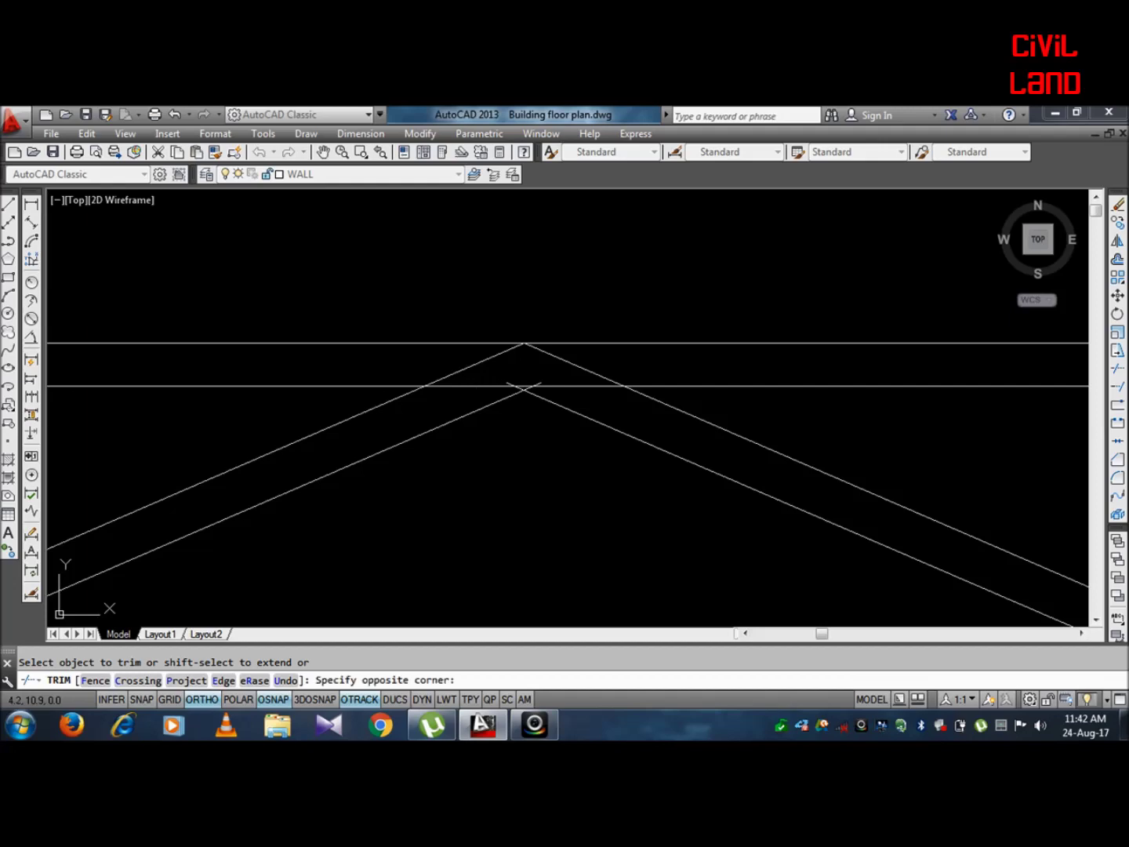
click(482, 385)
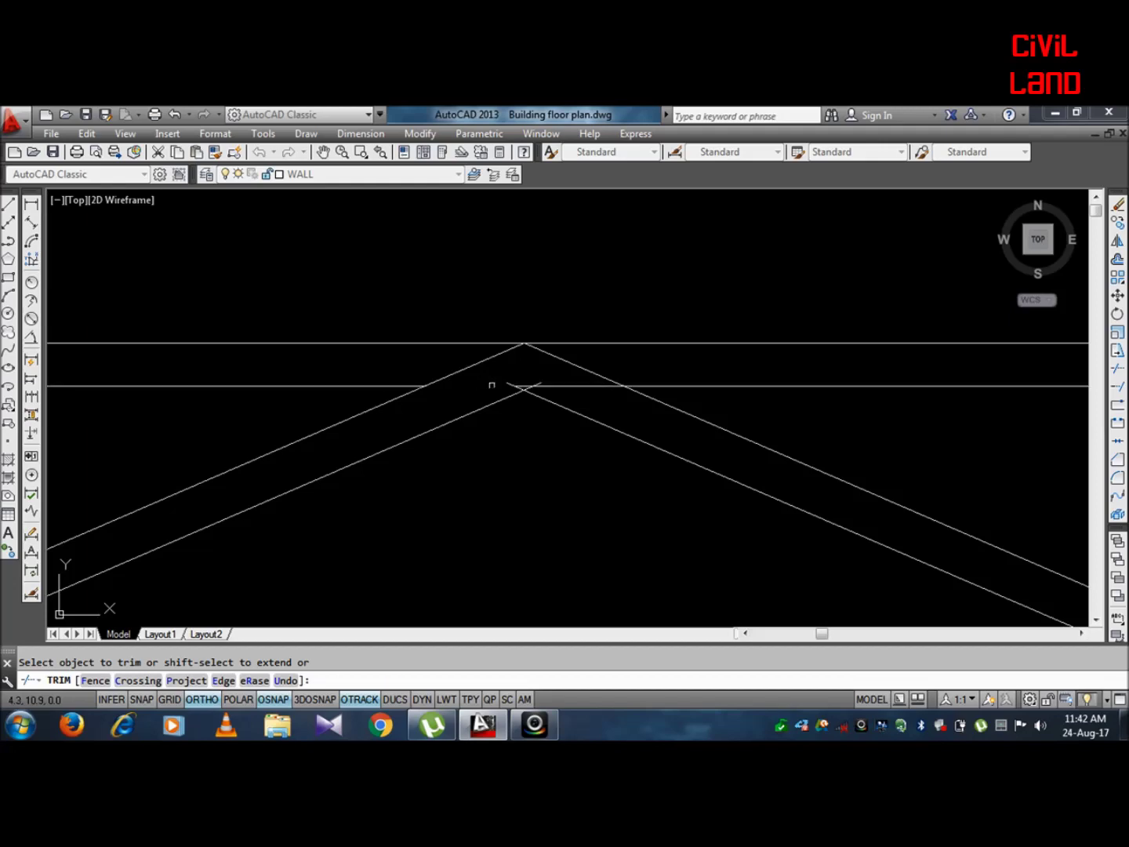
click(513, 385)
click(561, 386)
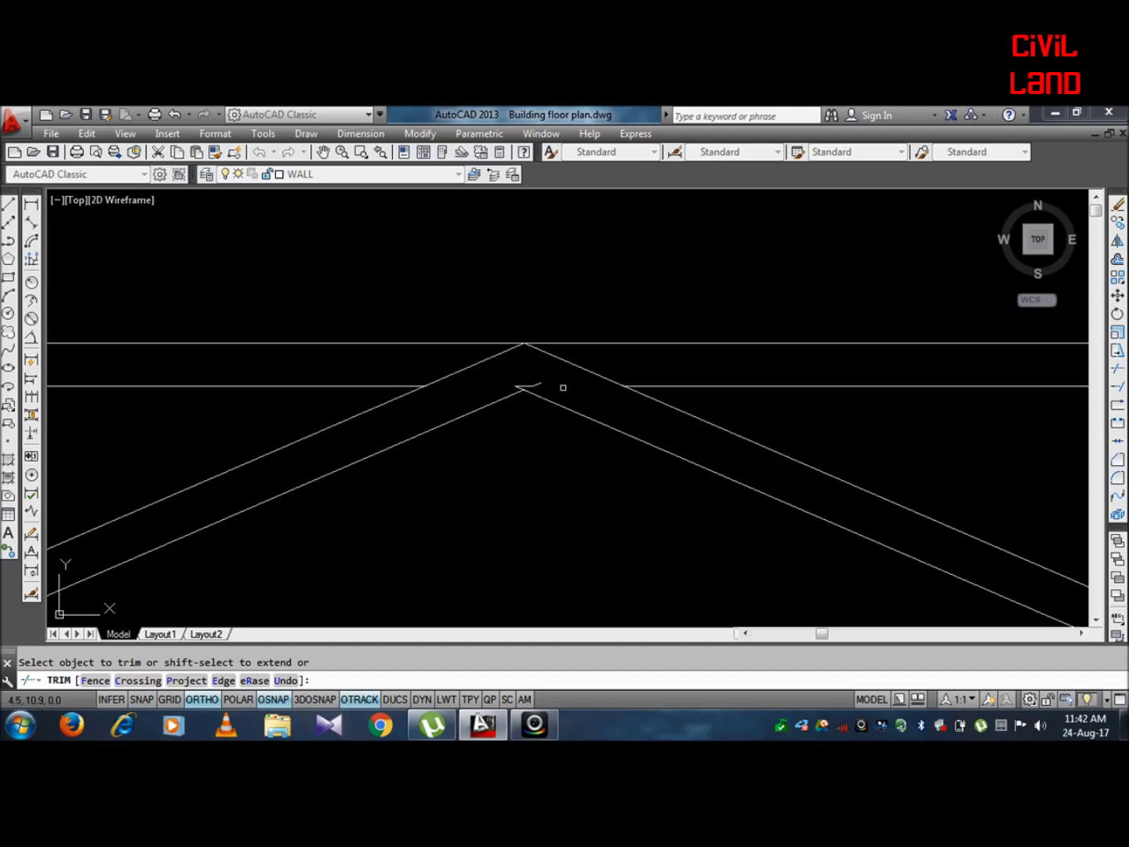
scroll(563, 387, up, 2)
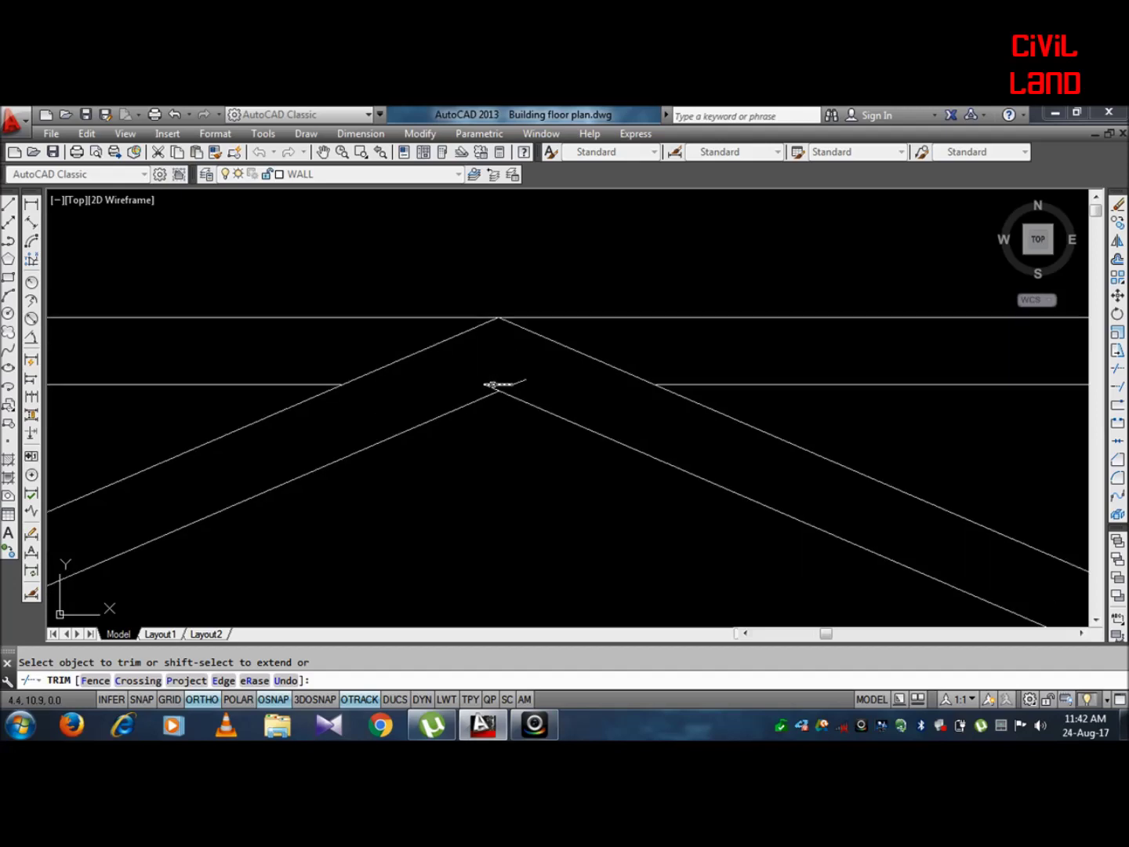
scroll(491, 384, up, 5)
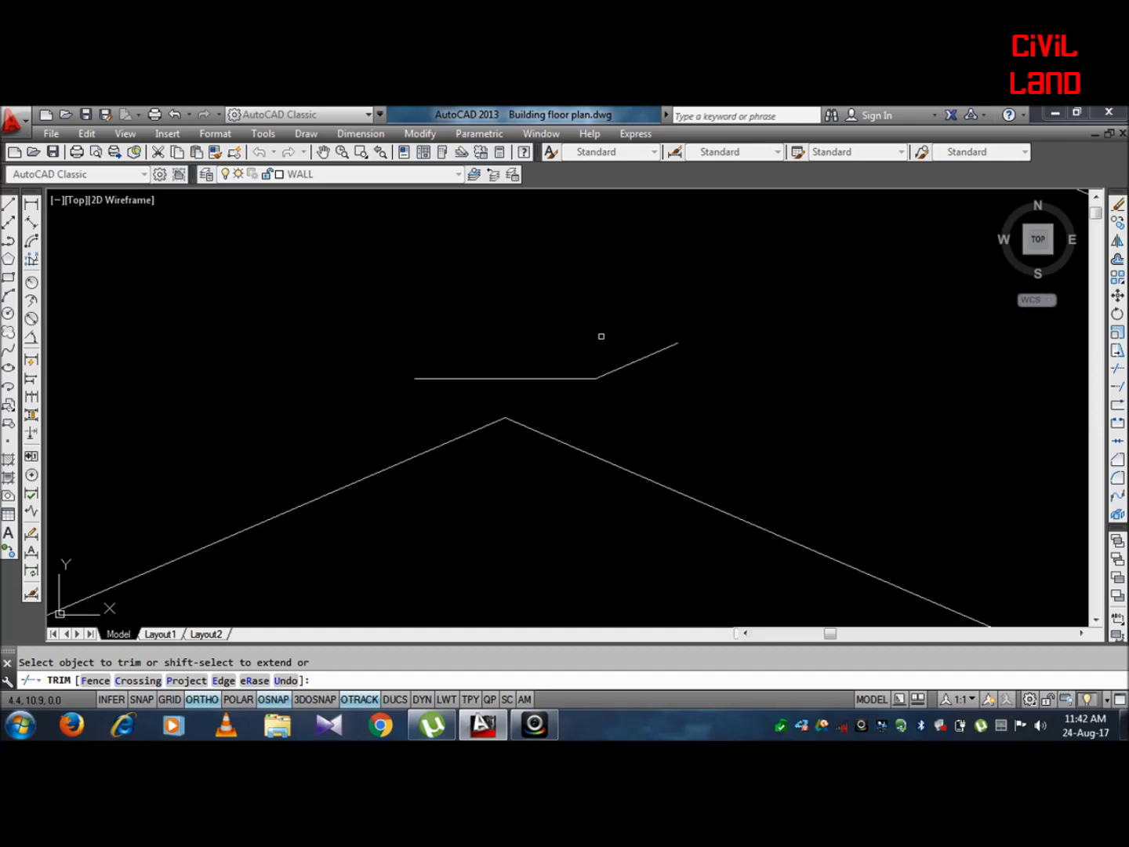
key(Escape)
Step: Delete the leftover lines above the roof apex
click(643, 326)
click(513, 381)
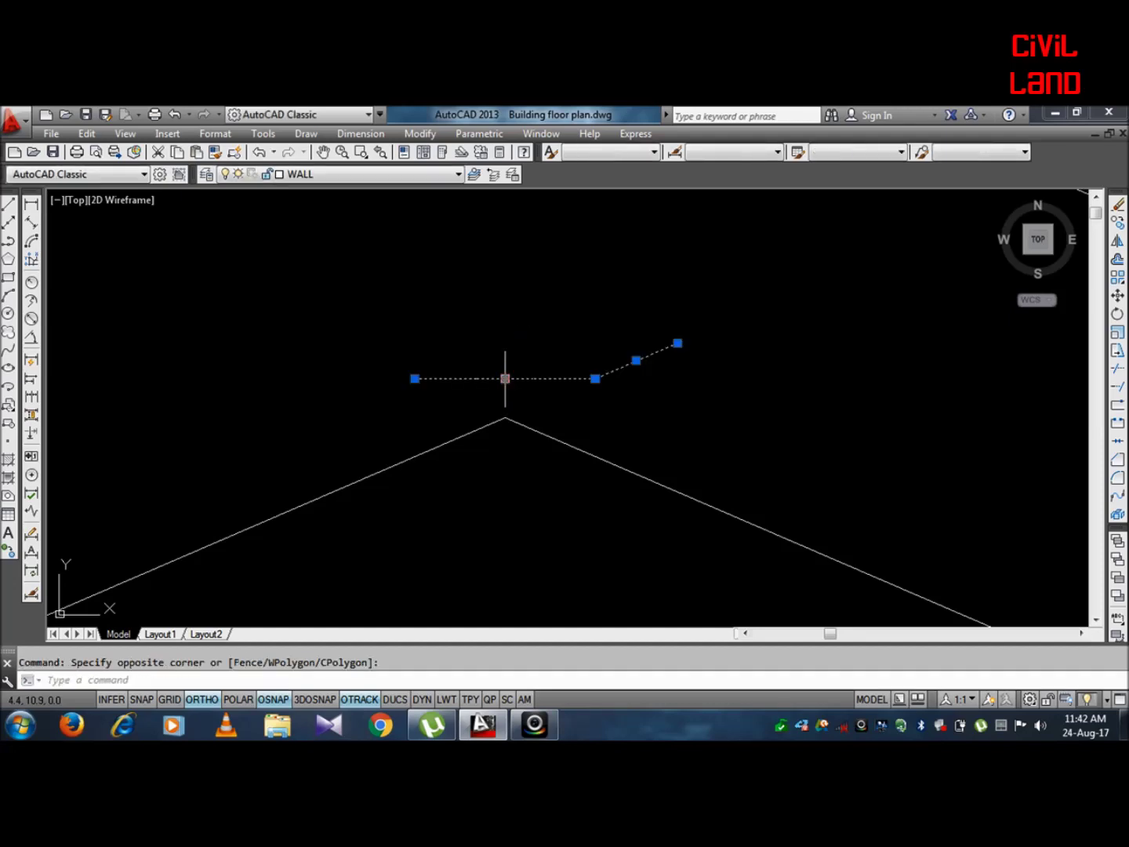
key(Delete)
scroll(505, 378, down, 2)
scroll(517, 373, down, 2)
scroll(418, 447, down, 1)
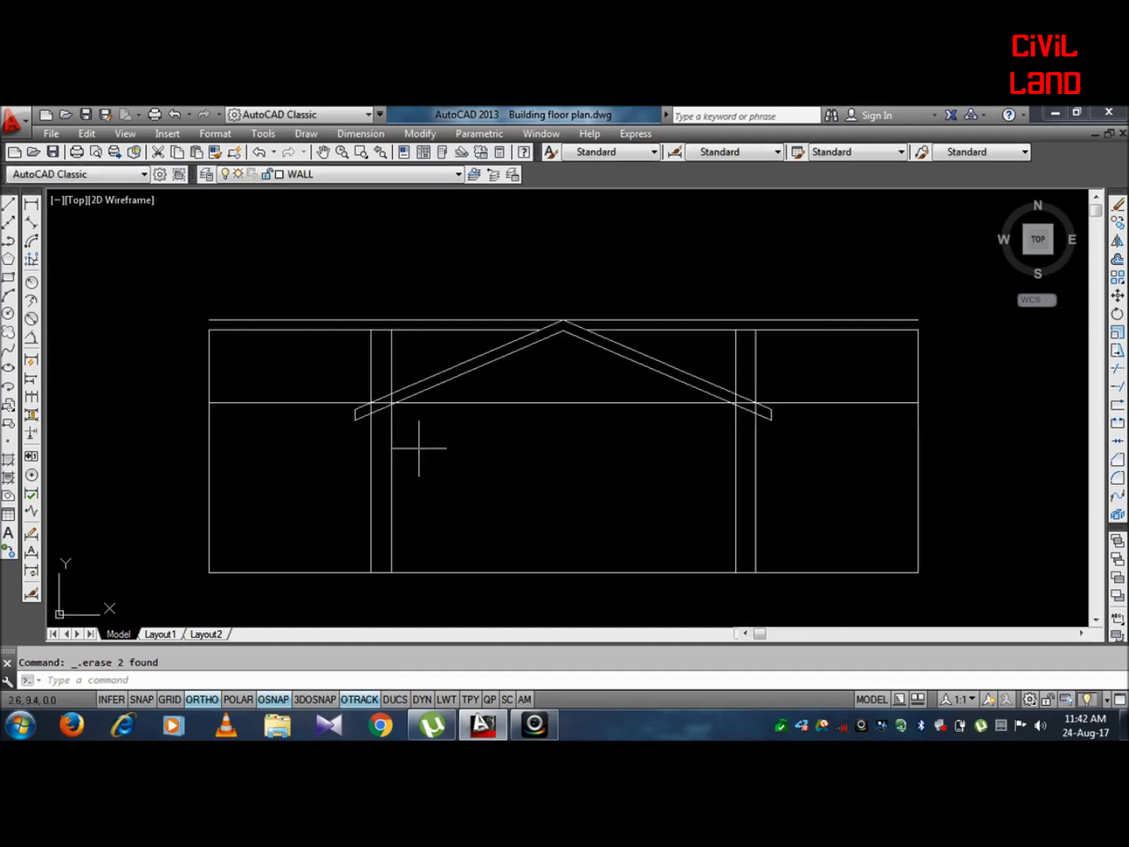
scroll(419, 449, up, 2)
Step: Trim a line crossing the roof band, using the horizontal line as cutting edge
text(tr)
key(Return)
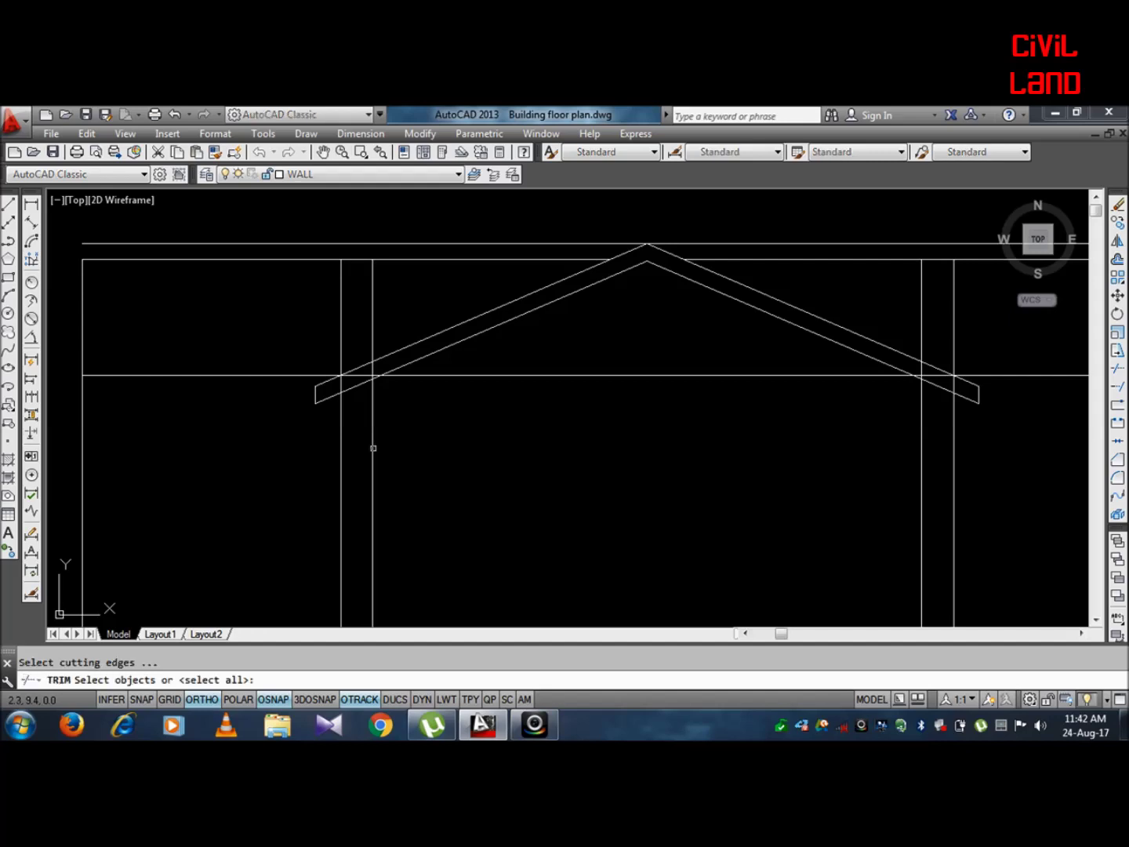
click(357, 374)
key(Return)
scroll(356, 366, up, 4)
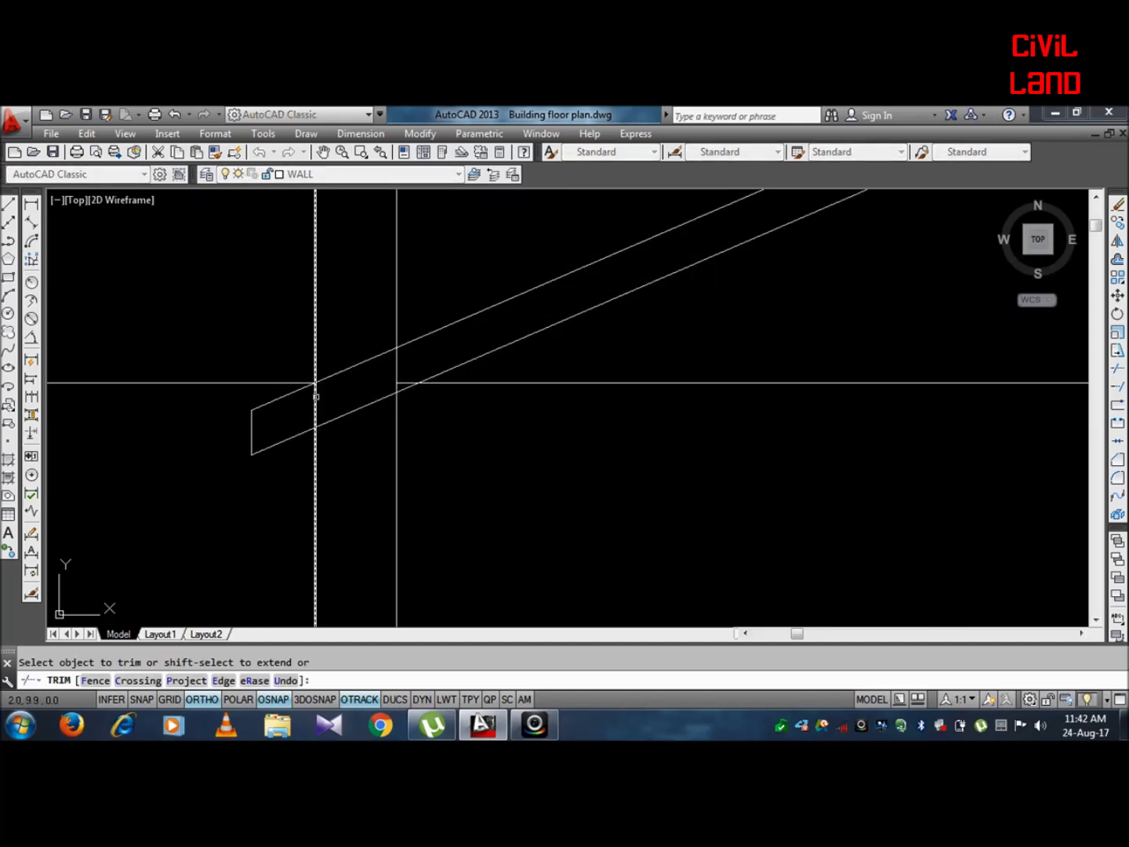
scroll(398, 382, up, 2)
click(389, 366)
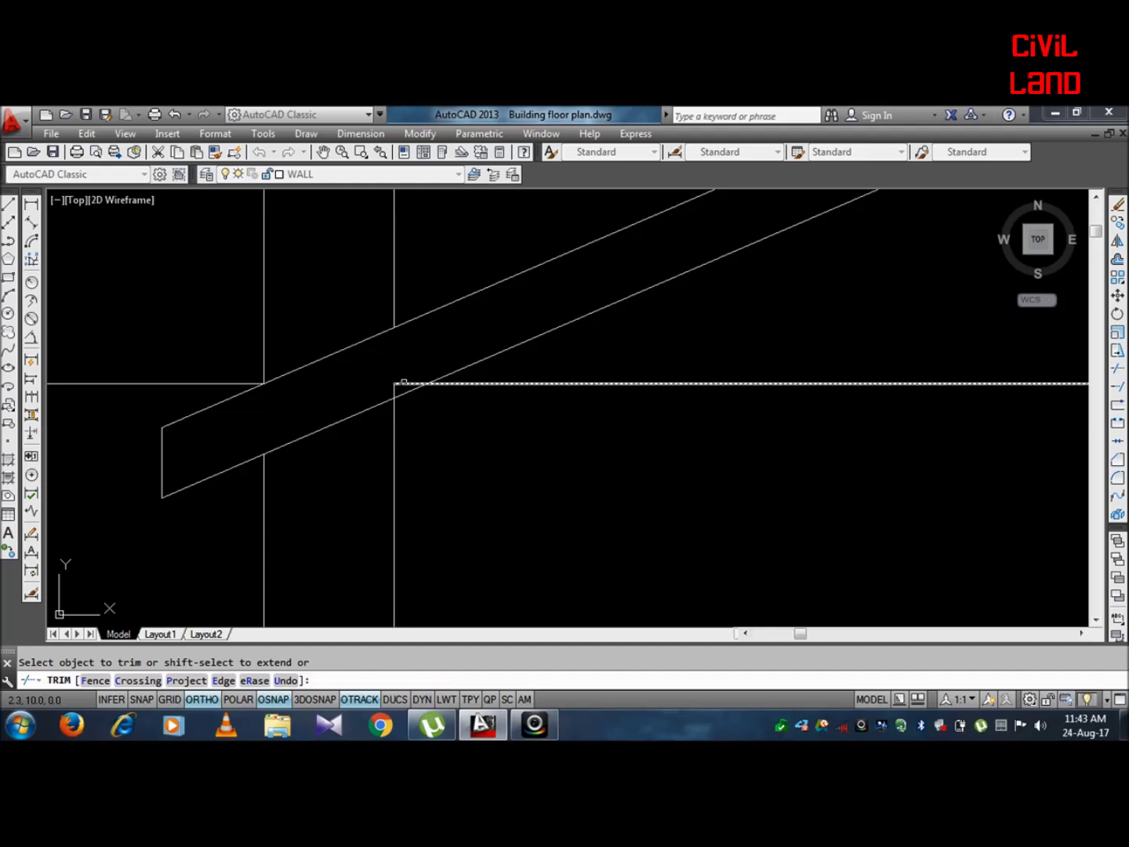
scroll(314, 368, down, 4)
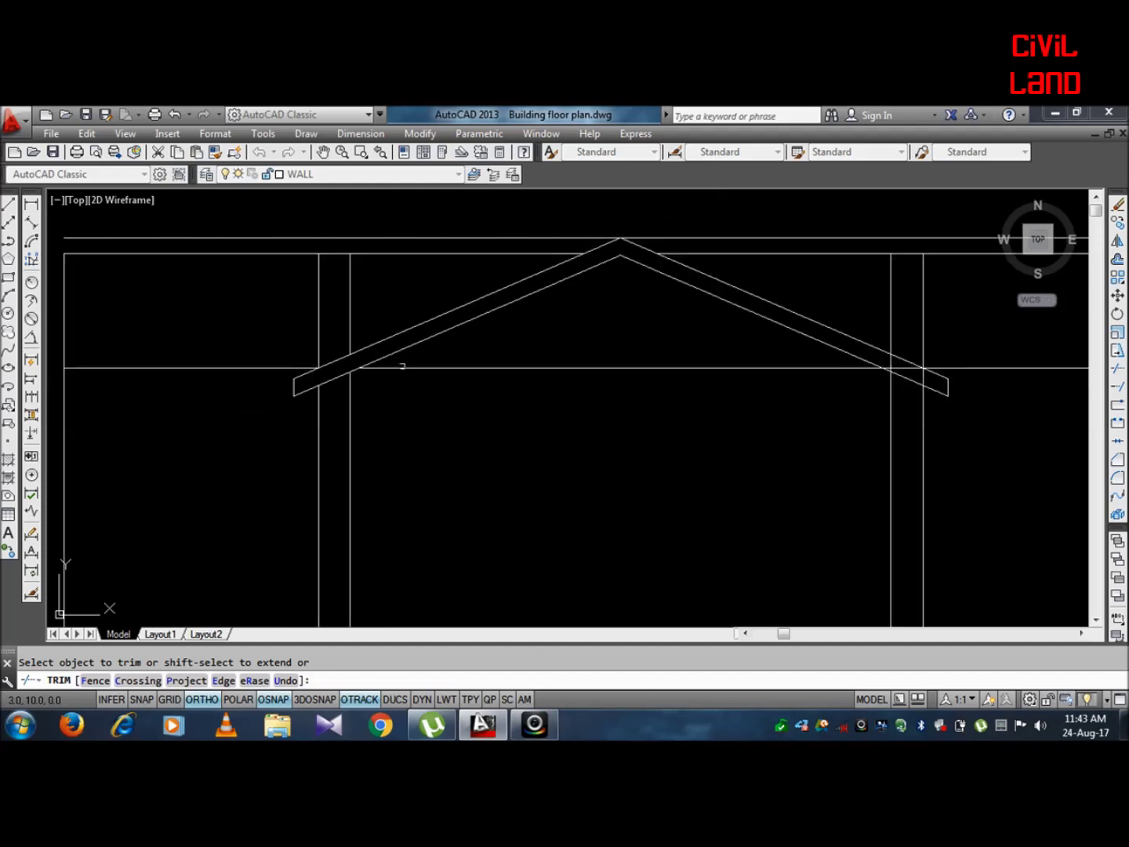
scroll(991, 386, up, 5)
scroll(589, 282, up, 2)
Step: Trim the right post segments between the rafter lines with crossing windows
click(586, 276)
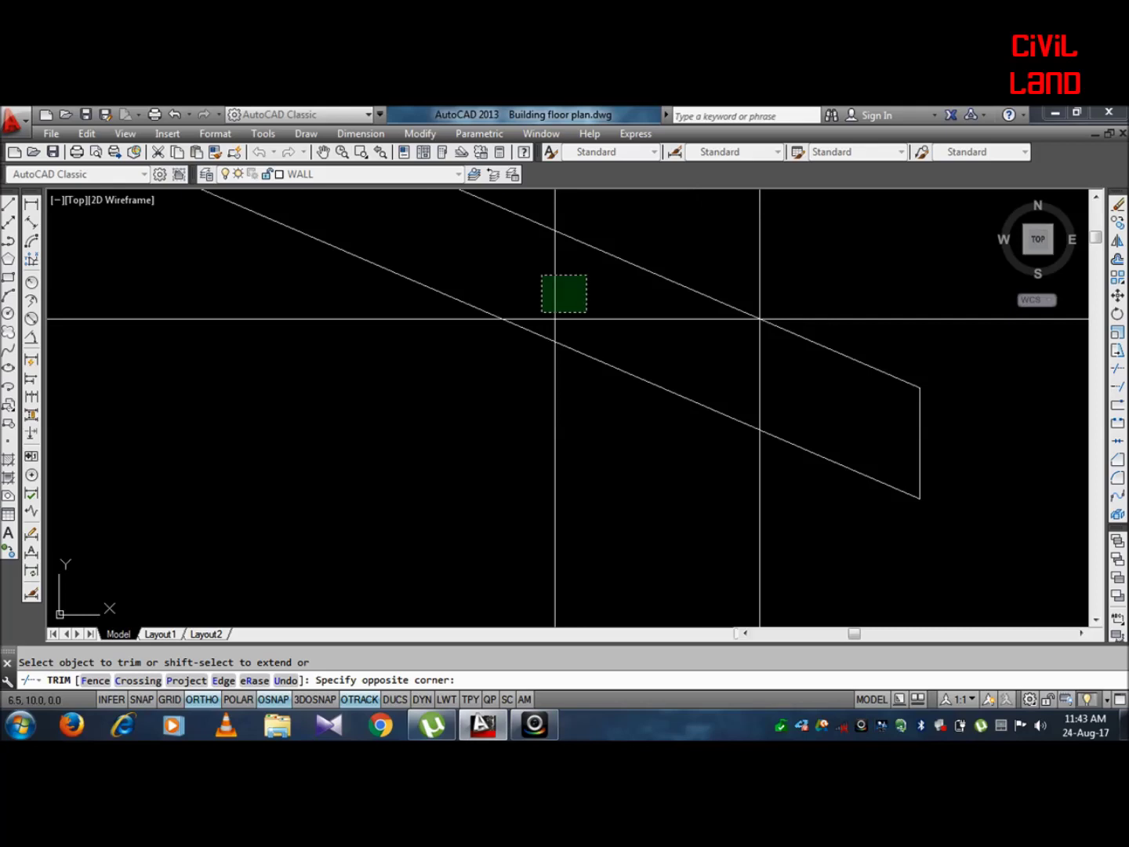
click(536, 321)
click(789, 354)
click(729, 379)
scroll(736, 375, down, 2)
scroll(734, 392, down, 2)
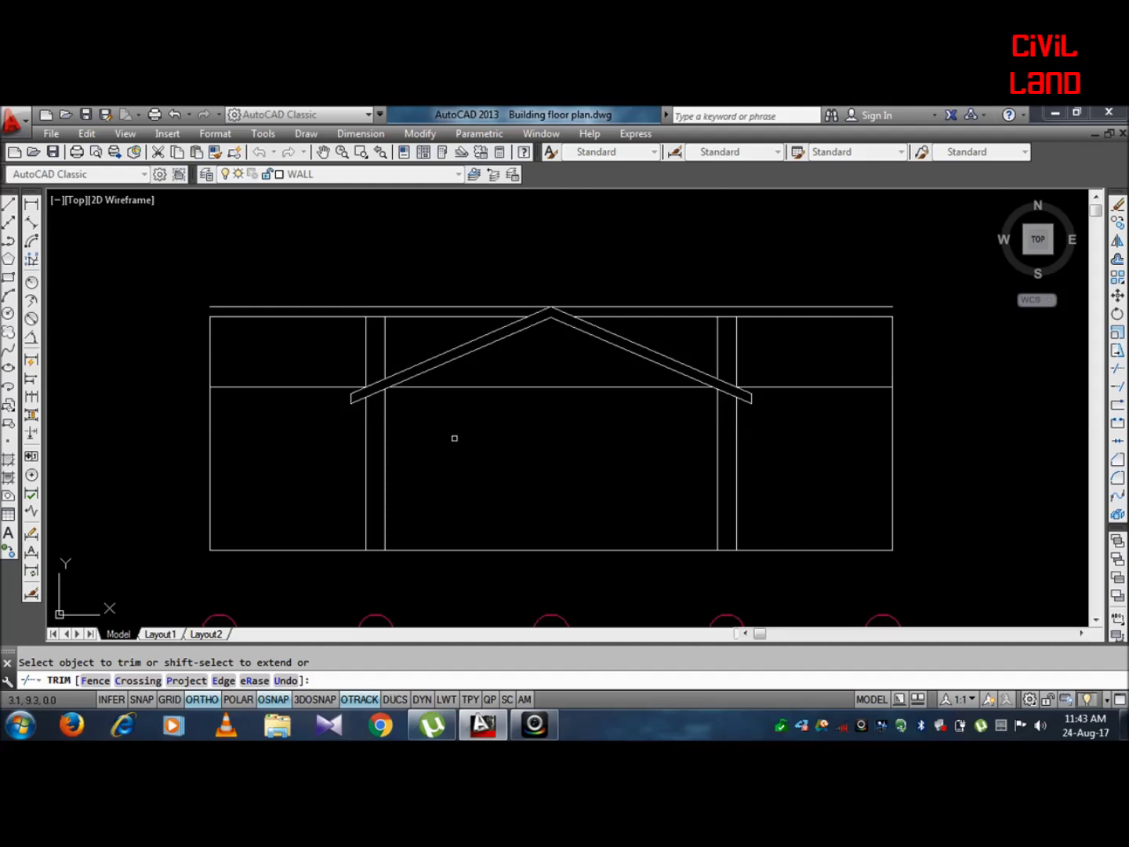
scroll(395, 344, up, 2)
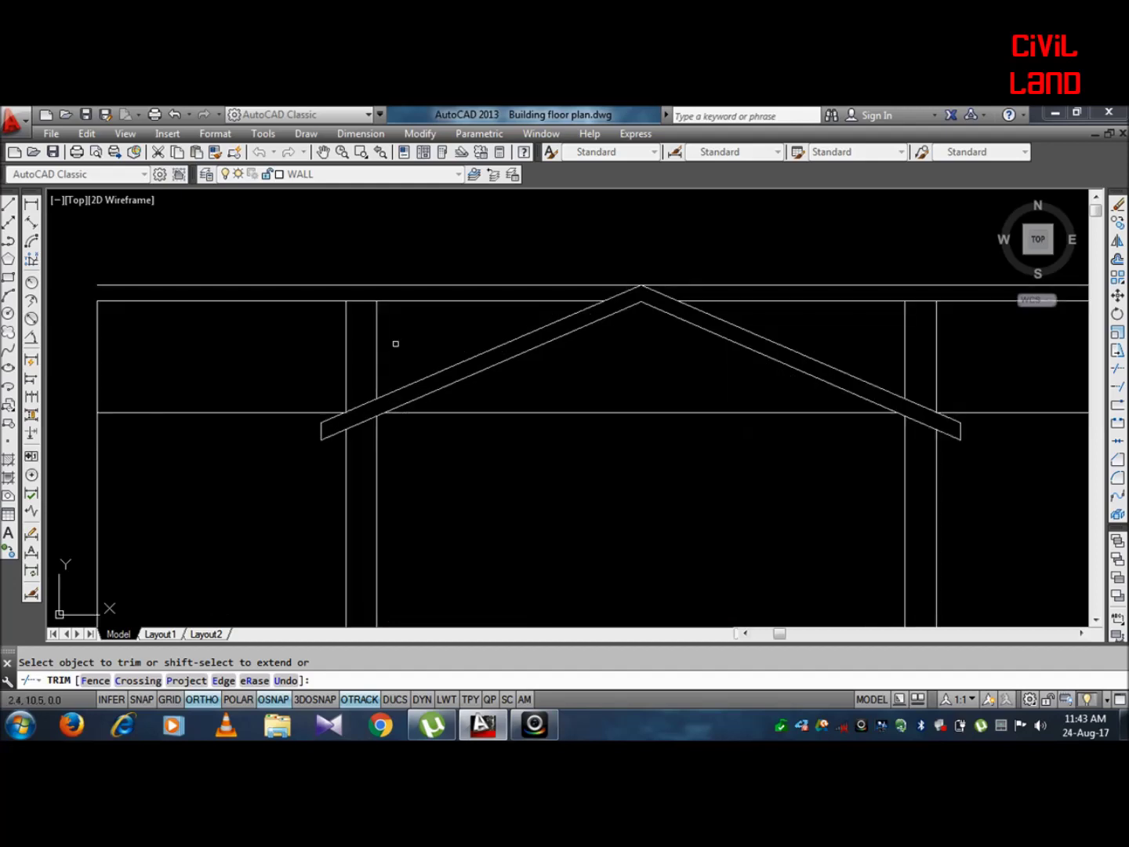
scroll(406, 354, down, 4)
scroll(455, 412, down, 2)
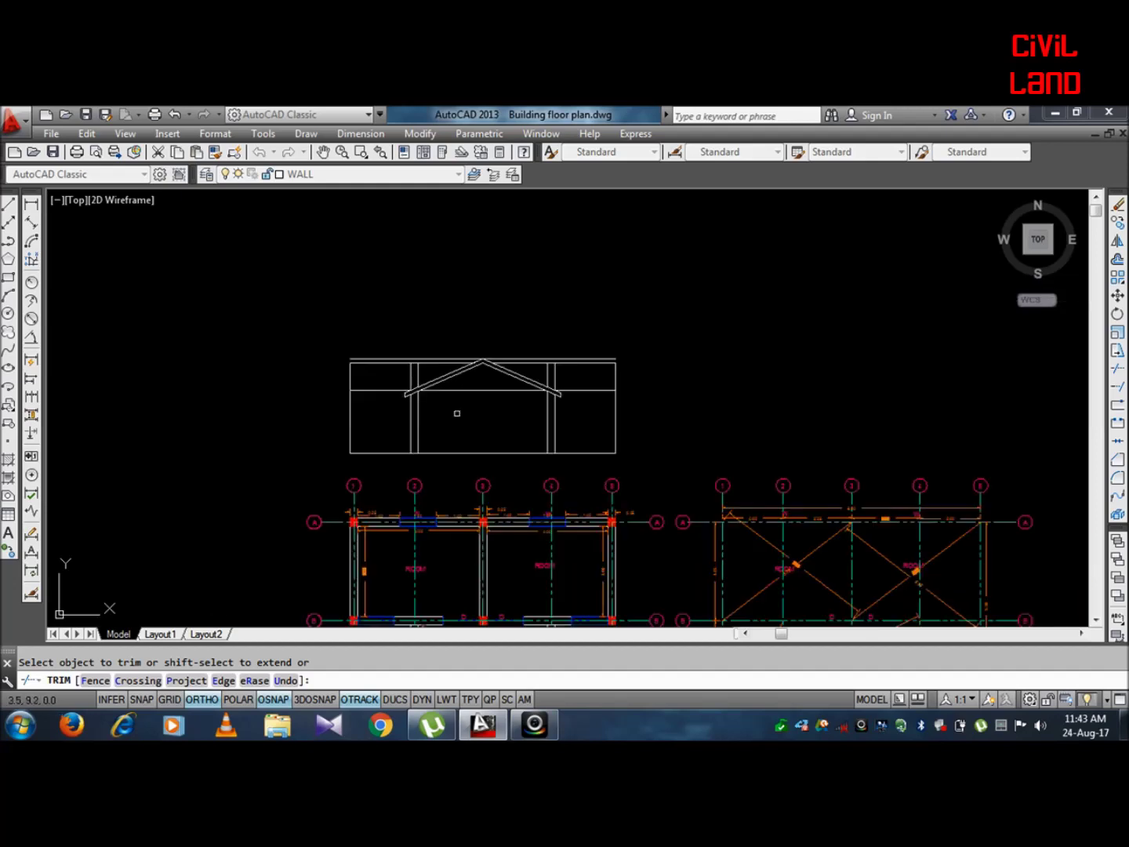
scroll(456, 412, down, 2)
scroll(452, 363, up, 6)
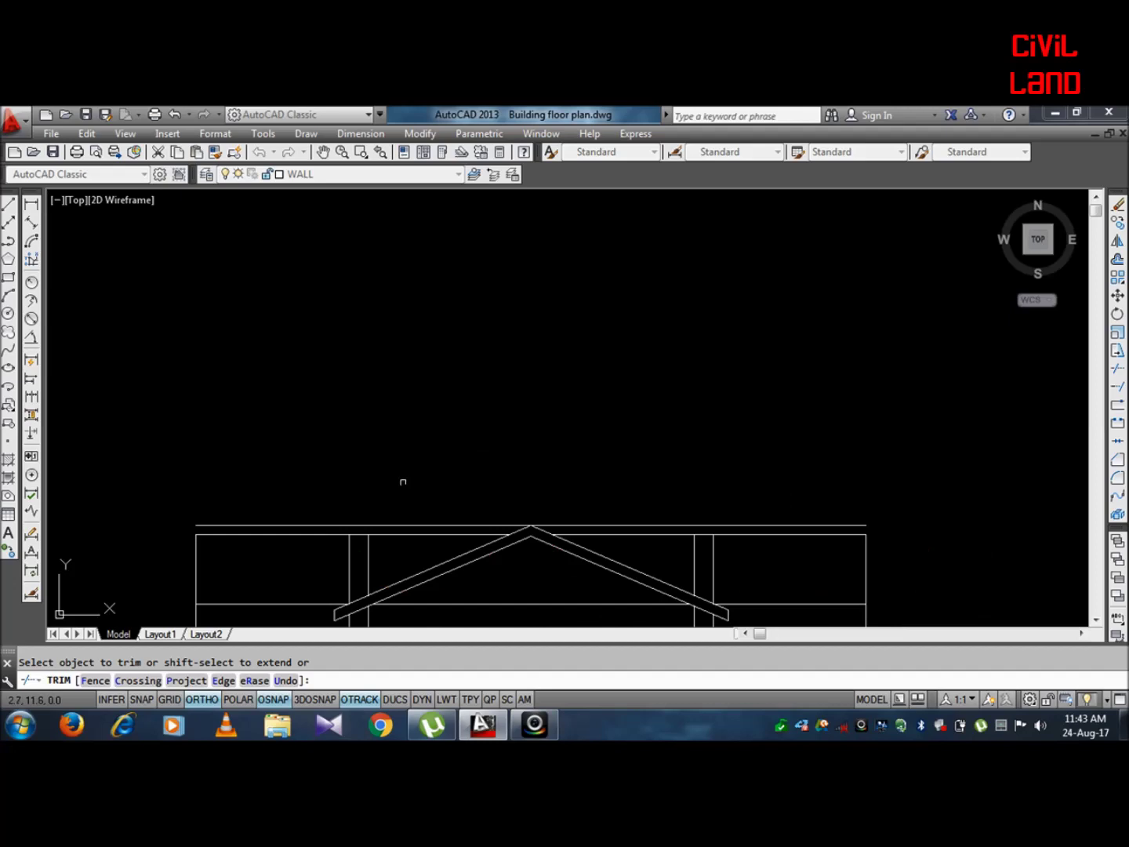
scroll(418, 352, down, 2)
scroll(408, 375, up, 4)
Step: Trim the left post segments and the post lines near the roof peak between the beams
click(418, 352)
click(279, 437)
click(380, 370)
click(329, 401)
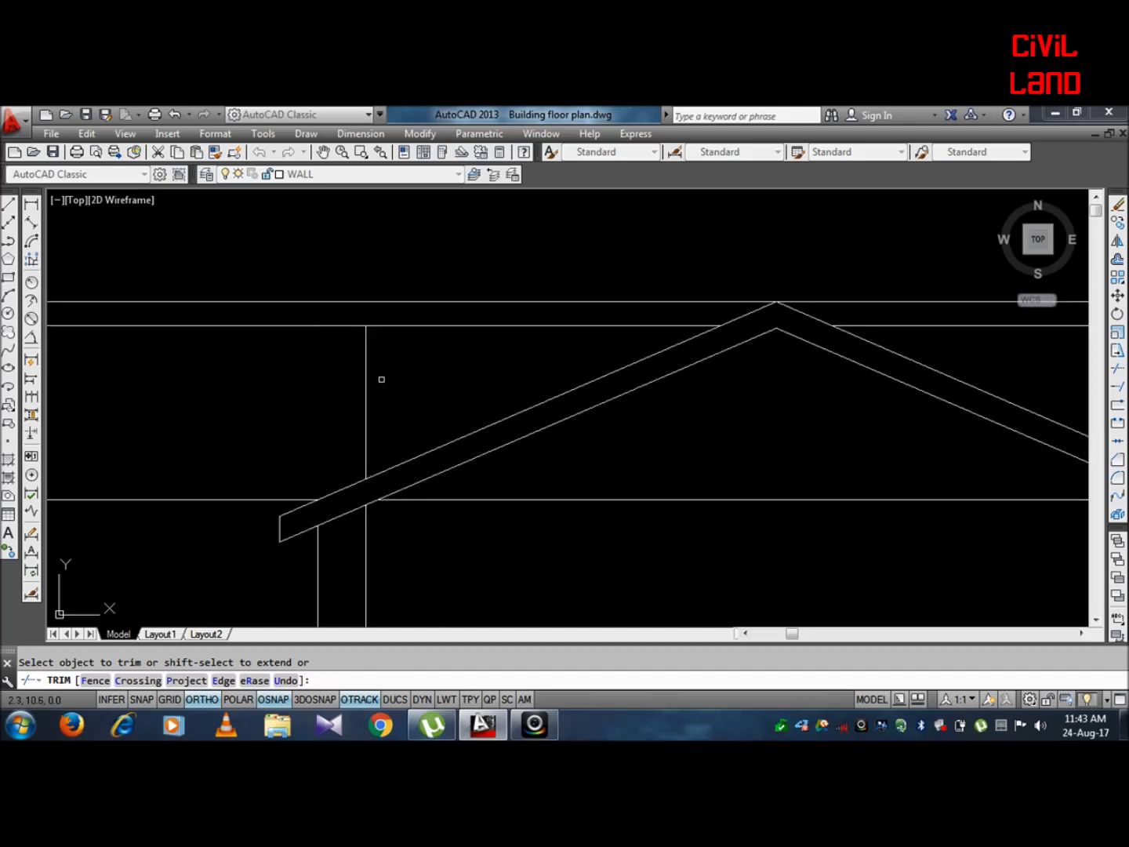
scroll(398, 371, down, 3)
scroll(596, 369, up, 3)
click(581, 385)
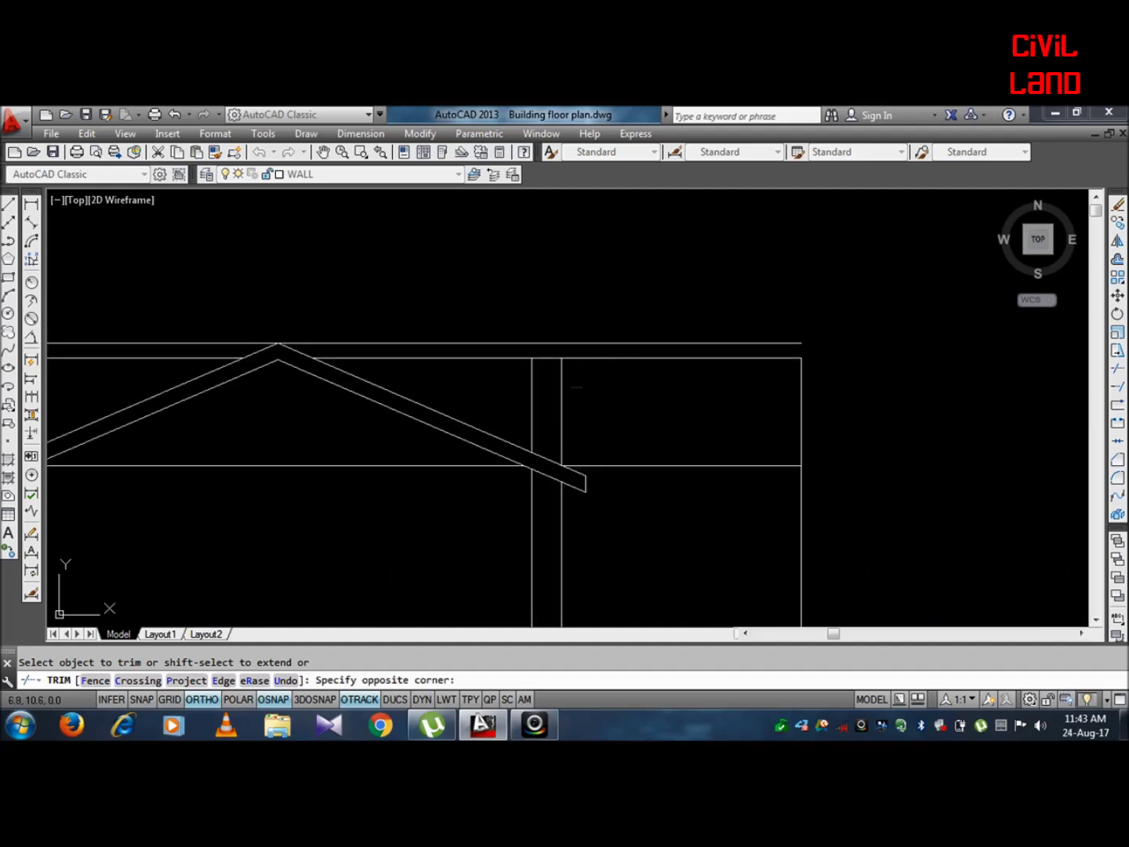
click(504, 418)
key(Escape)
click(547, 391)
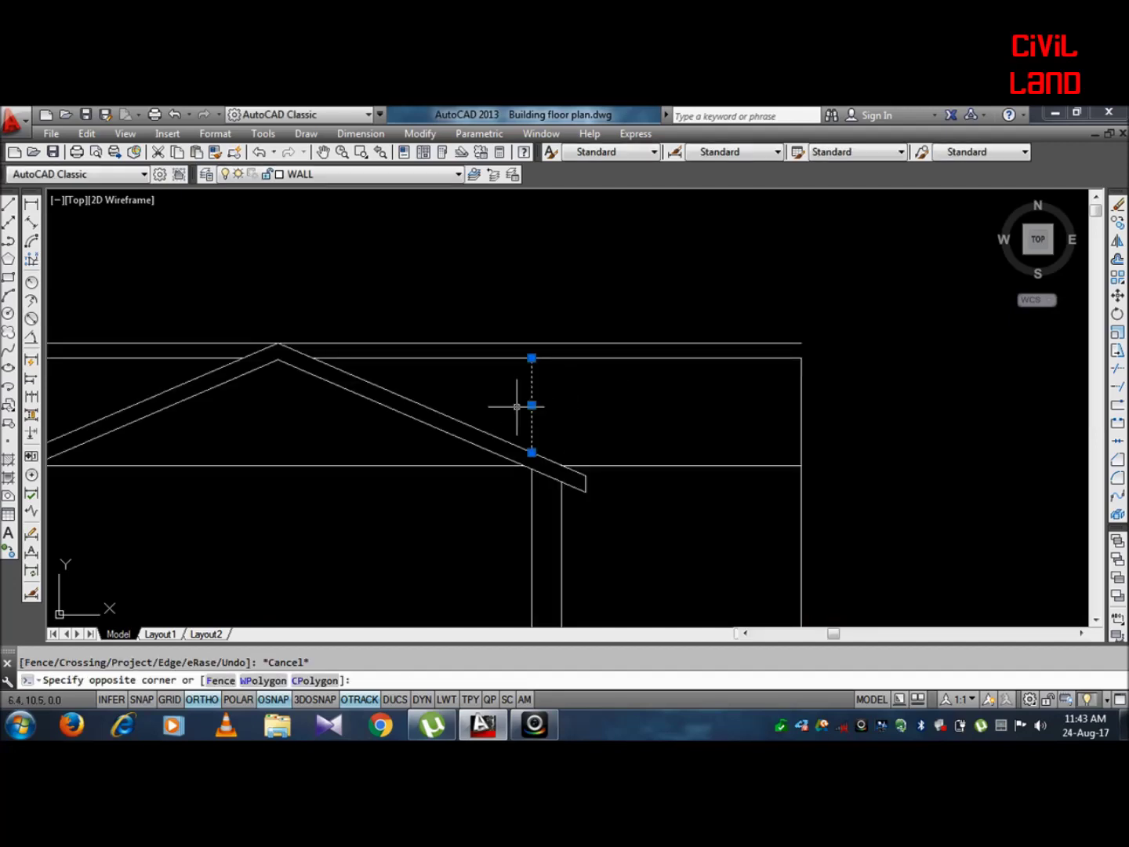
Step: Delete the leftover post pieces above the roof on both sides
click(517, 406)
key(Delete)
scroll(532, 392, down, 3)
scroll(553, 396, up, 2)
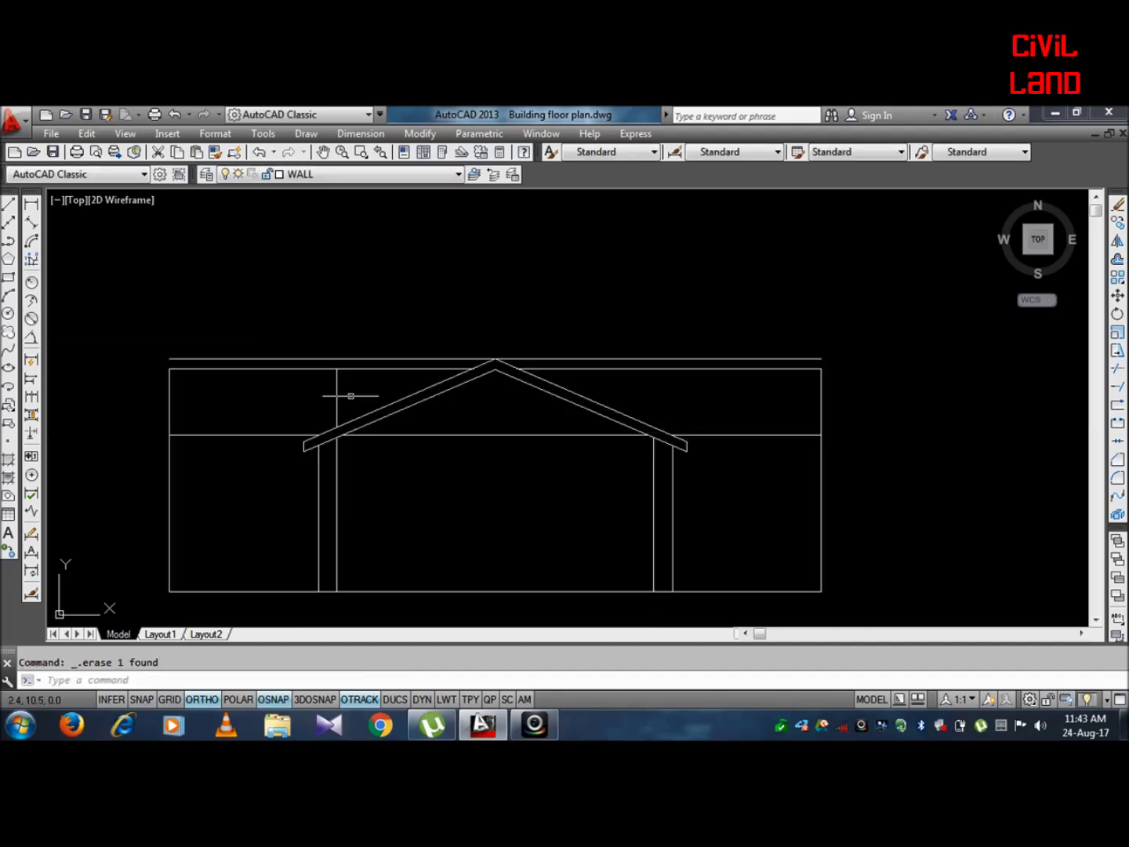
click(334, 399)
key(Delete)
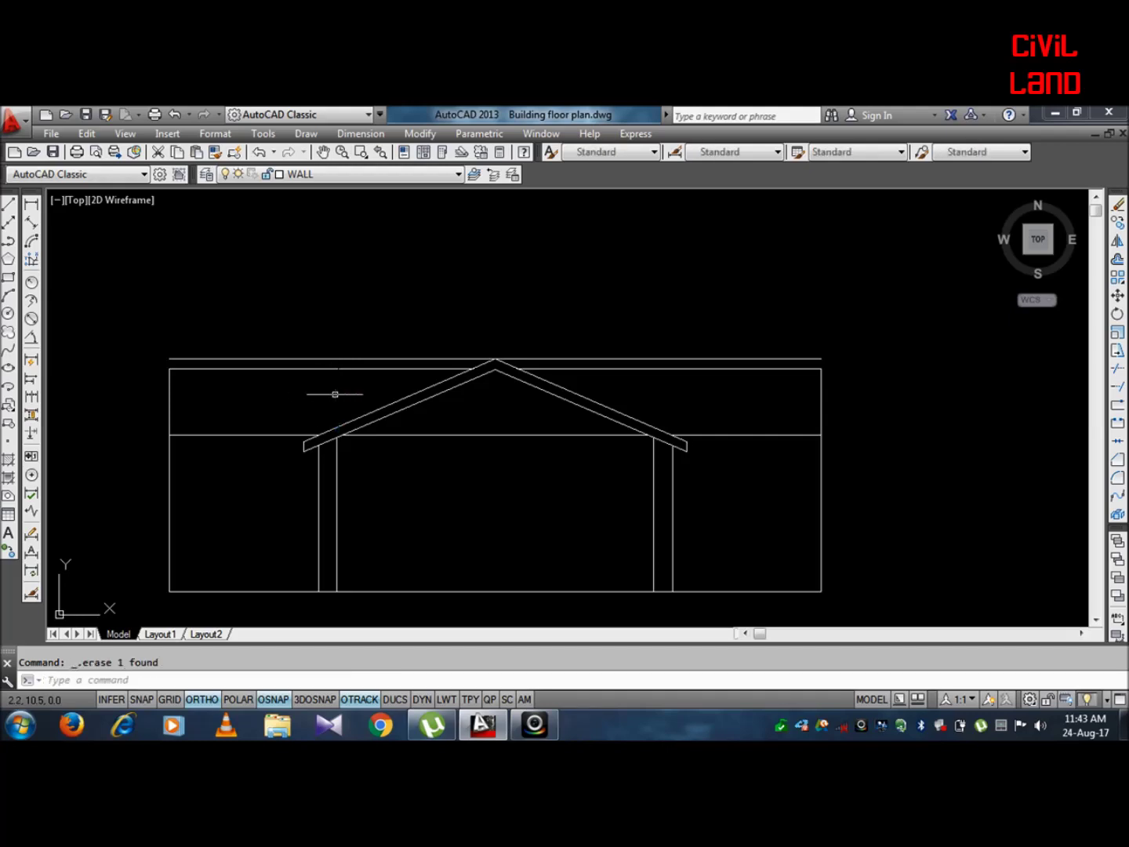
scroll(315, 345, down, 2)
scroll(223, 353, up, 3)
scroll(181, 357, up, 3)
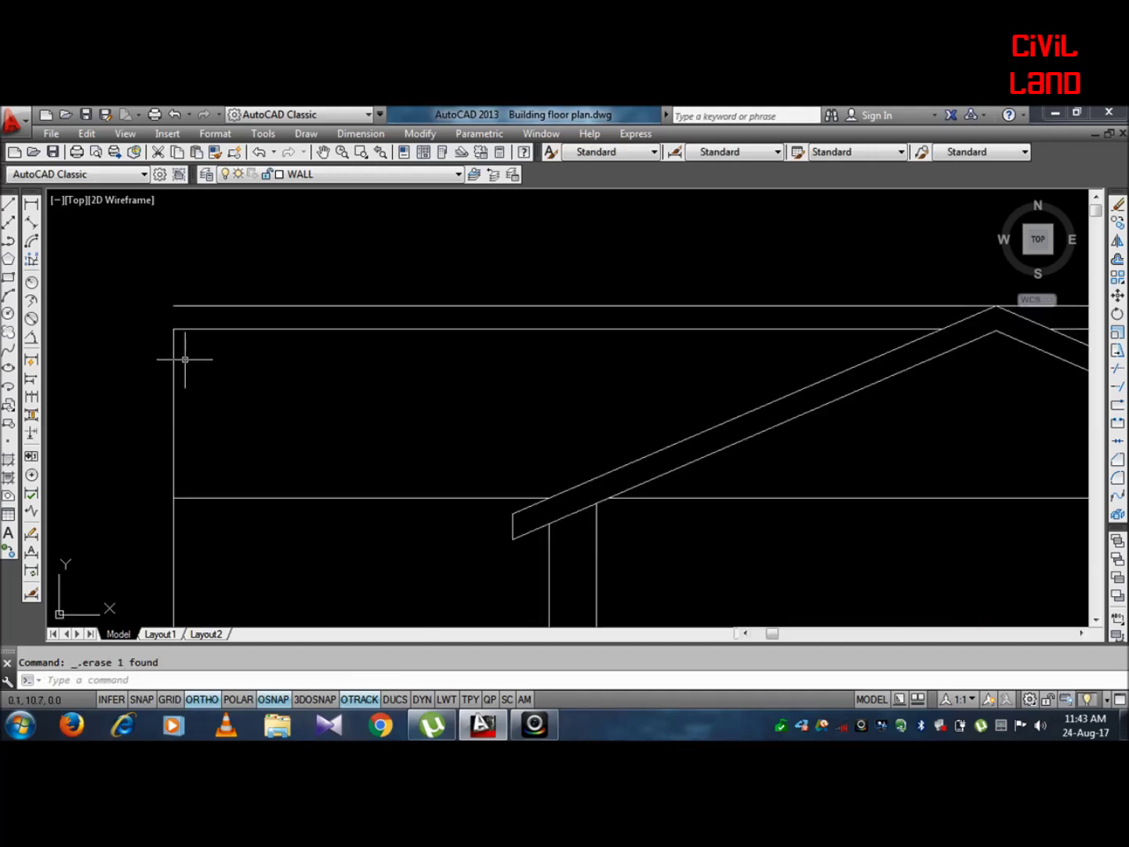
Step: Stretch the top eave line 0.15 beyond the walls at its left and right ends
click(173, 306)
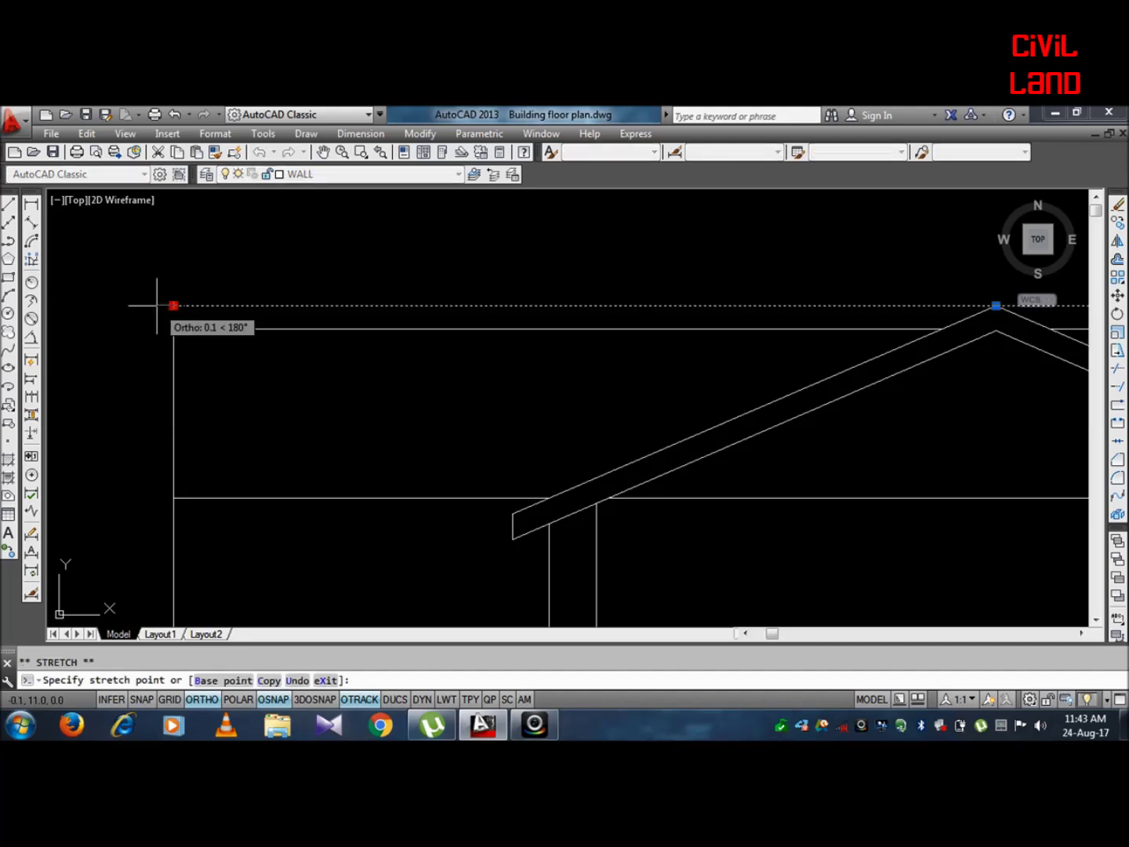
text(0.15)
key(Return)
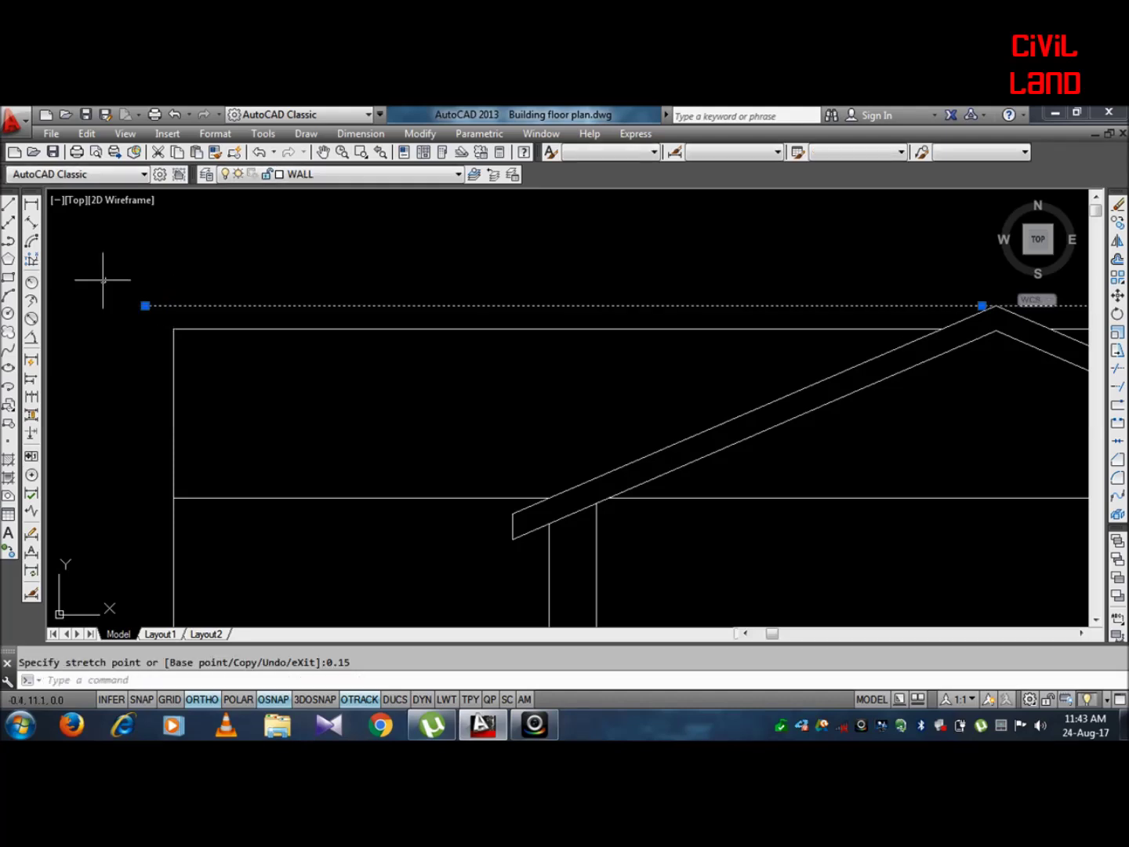
key(Escape)
key(Escape)
scroll(91, 347, down, 5)
scroll(237, 386, up, 5)
click(692, 307)
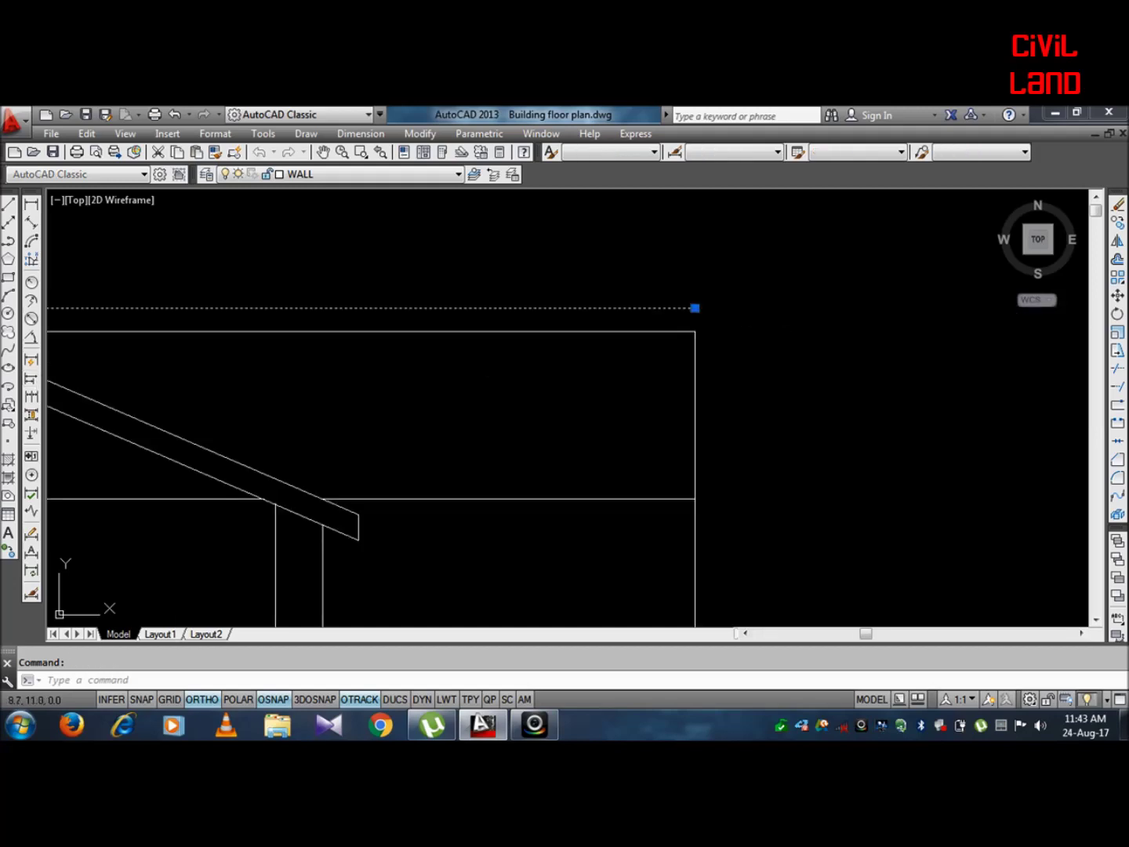
scroll(709, 308, up, 2)
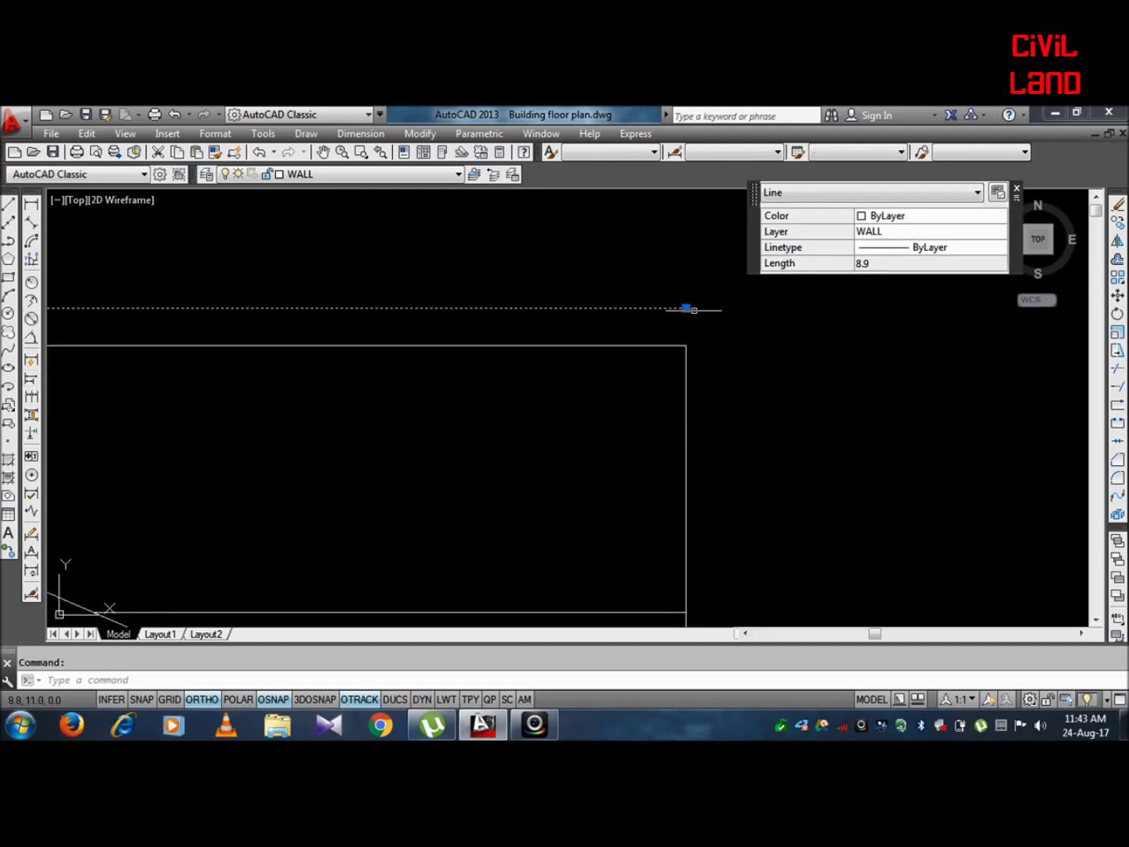
click(686, 308)
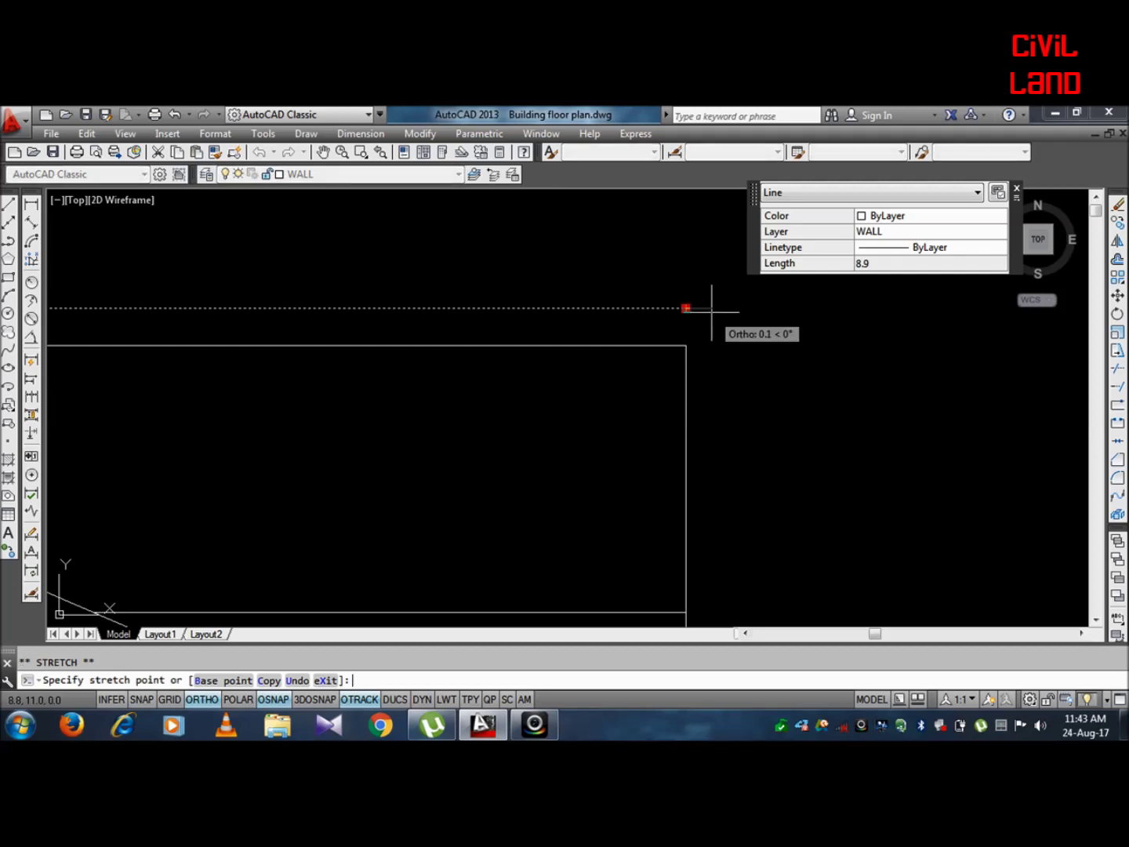
text(0.15)
key(Return)
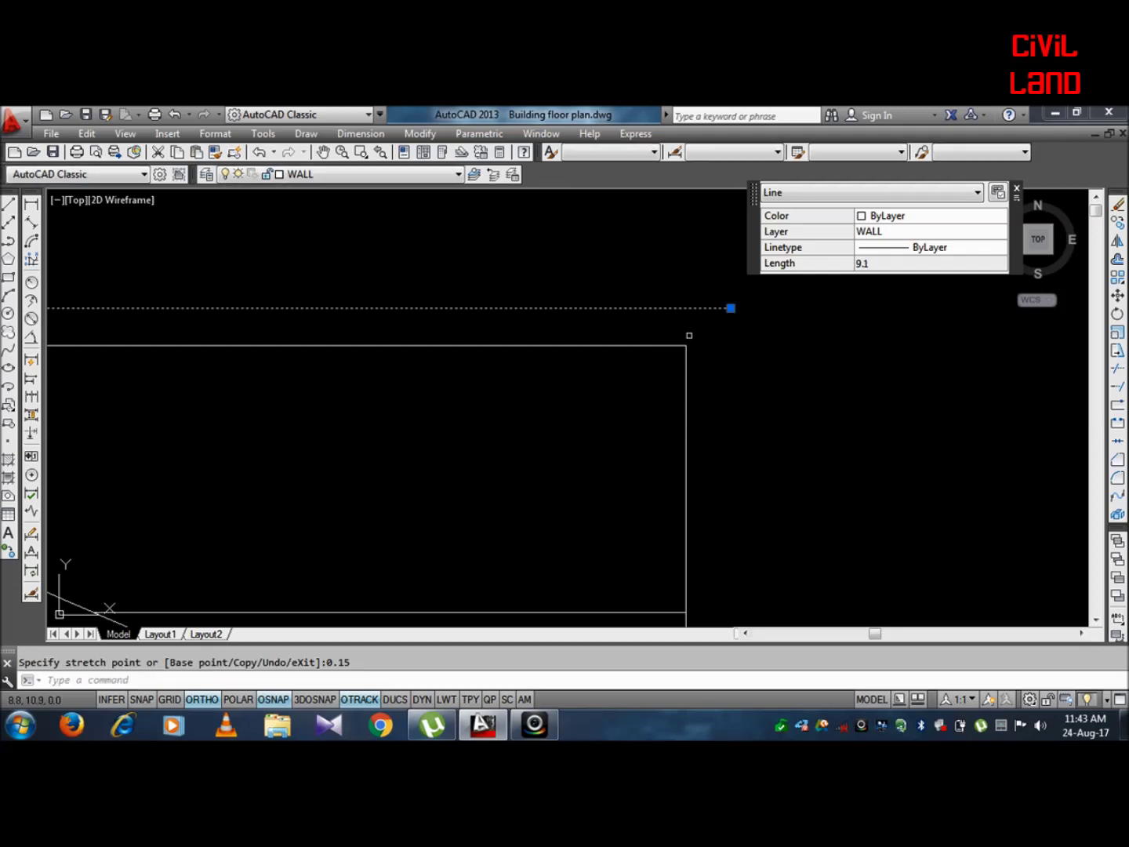
key(Escape)
Step: Stretch both ends of the lower eave line to match the top line's ends
click(677, 345)
click(687, 345)
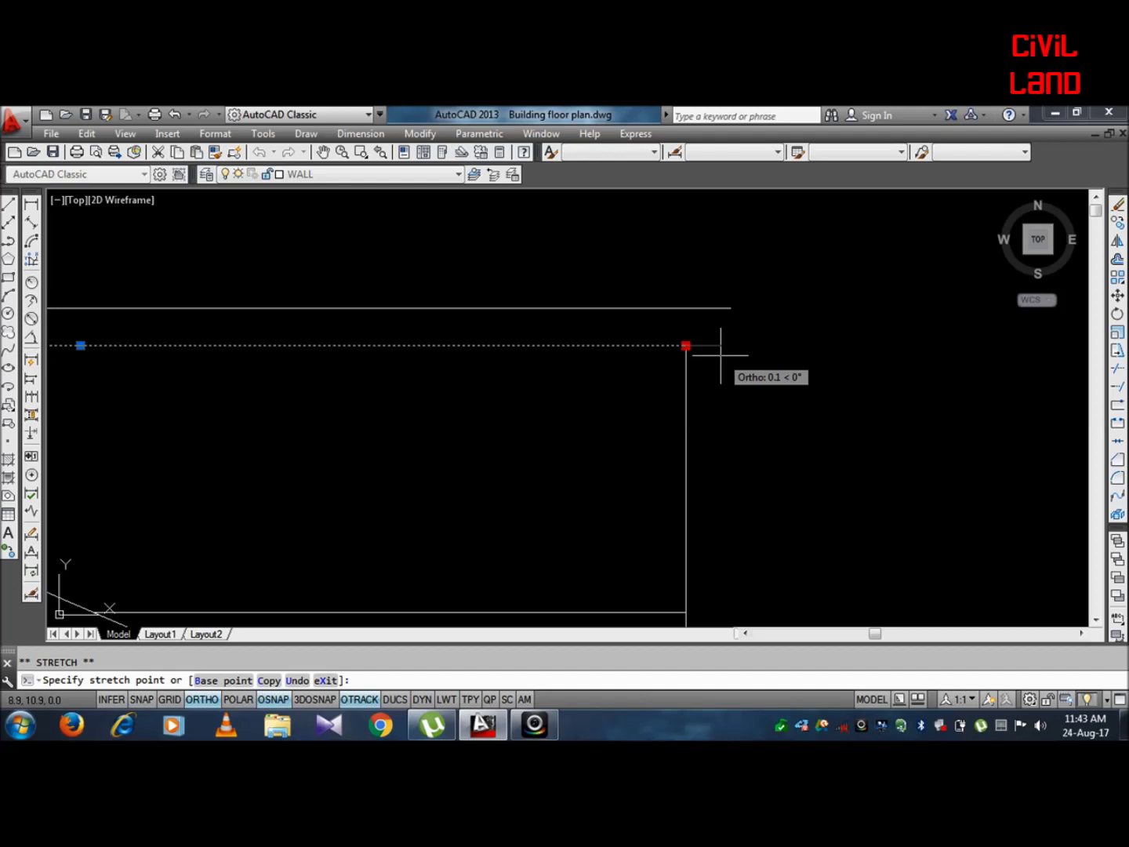
click(730, 333)
key(Escape)
scroll(790, 341, down, 4)
scroll(789, 341, down, 5)
scroll(486, 353, up, 7)
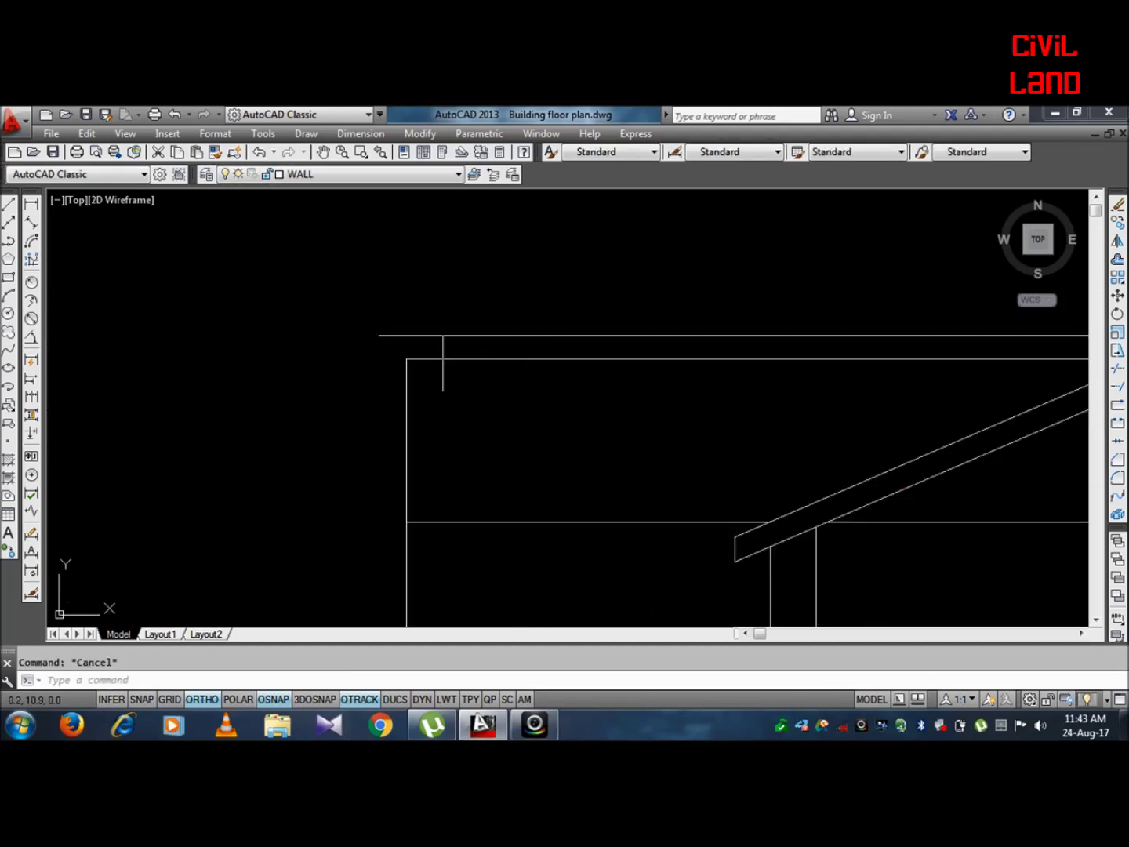
click(443, 357)
click(406, 358)
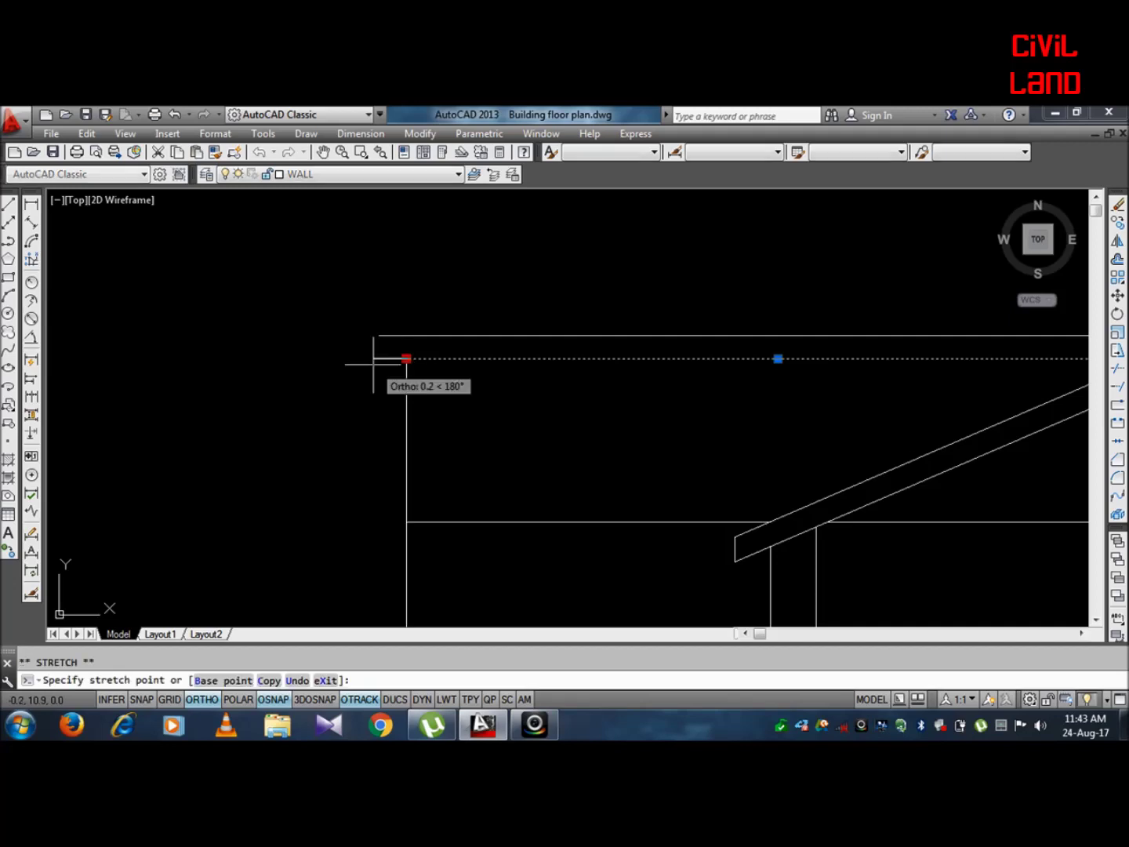
click(374, 354)
key(Escape)
Step: Draw short end lines closing the left and right ends of the eave band
click(8, 203)
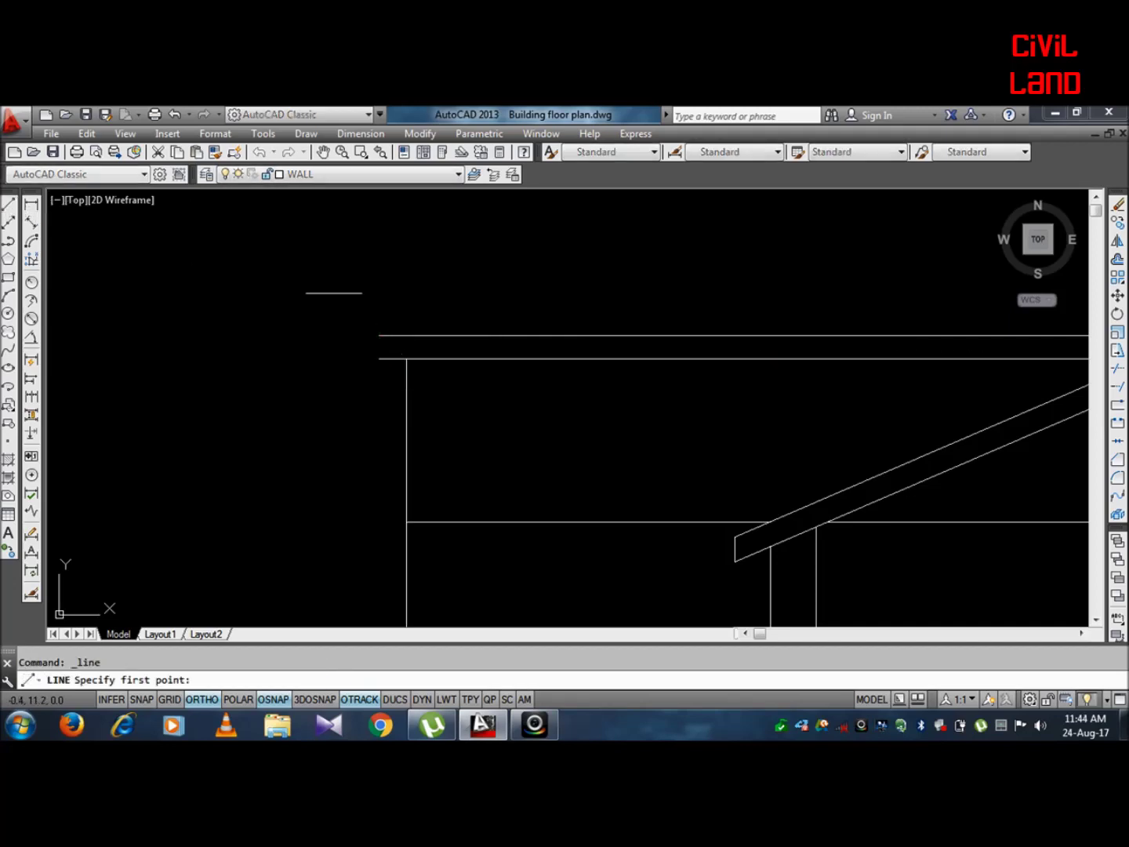
click(378, 336)
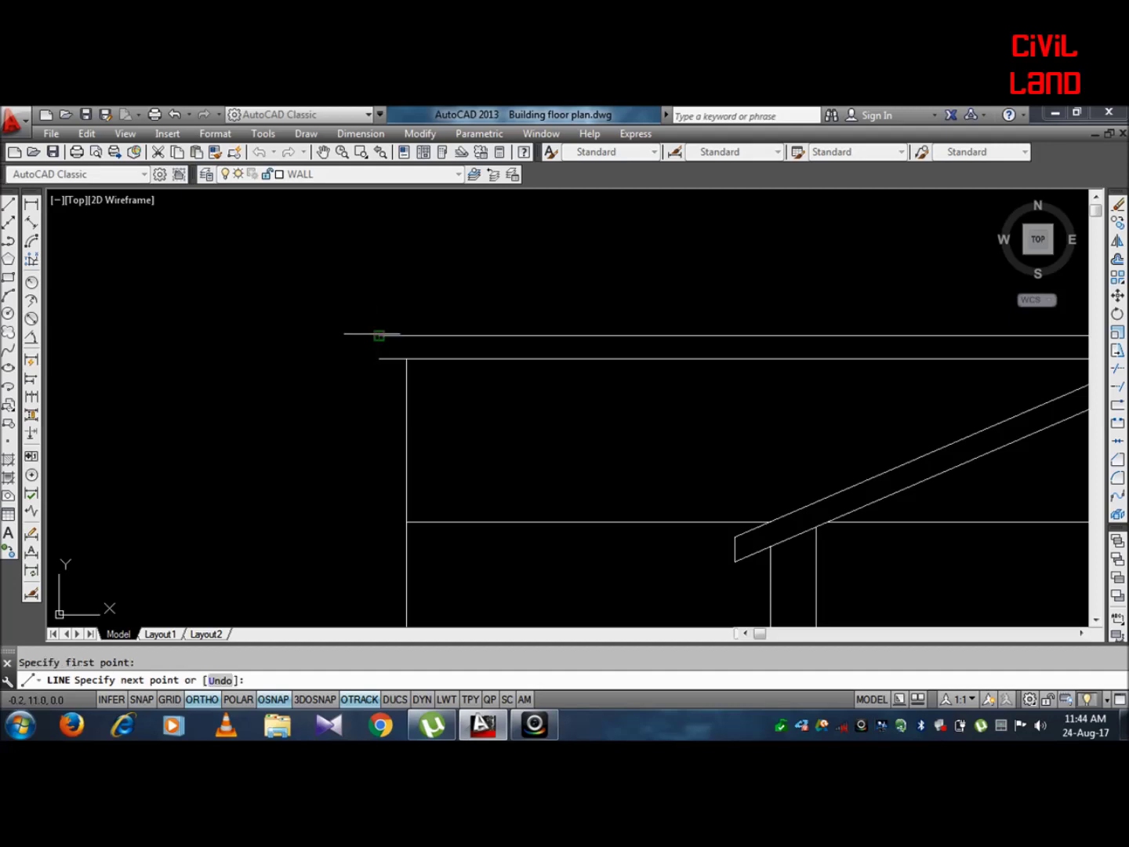
click(379, 359)
key(Escape)
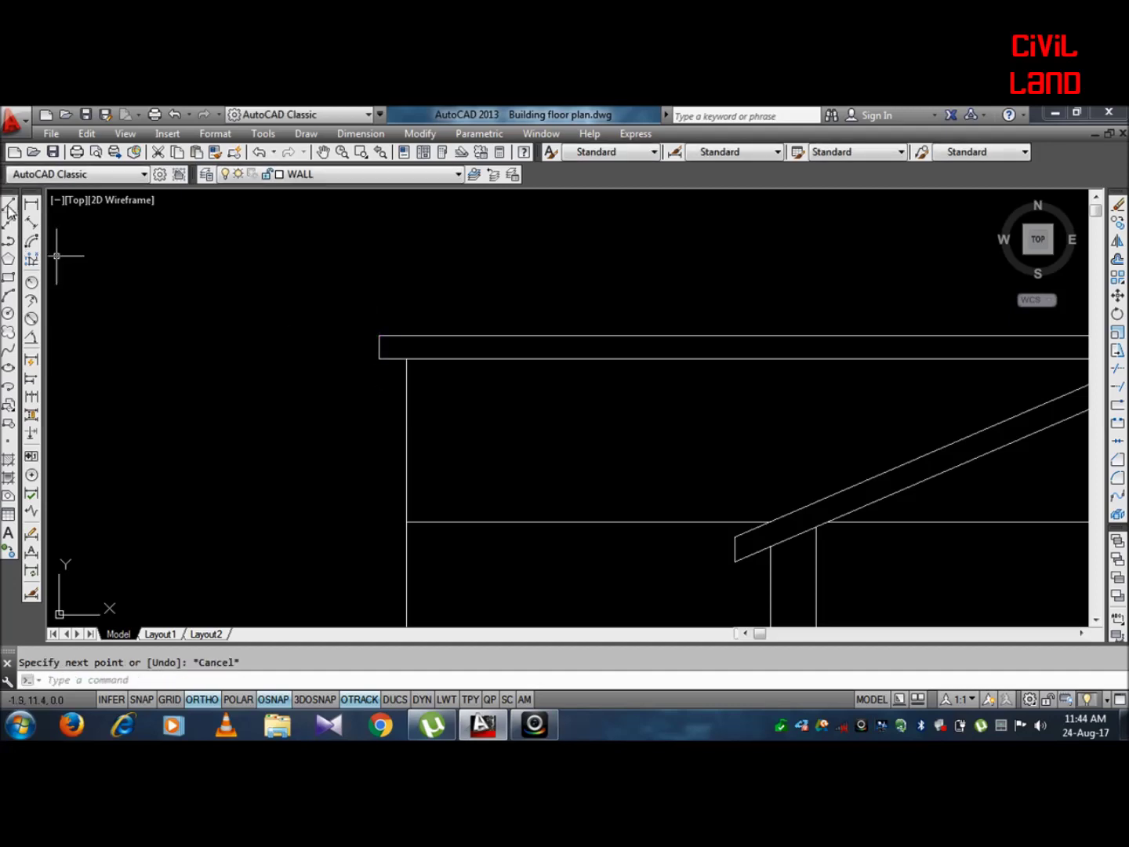
click(9, 207)
scroll(471, 313, down, 5)
scroll(346, 293, up, 5)
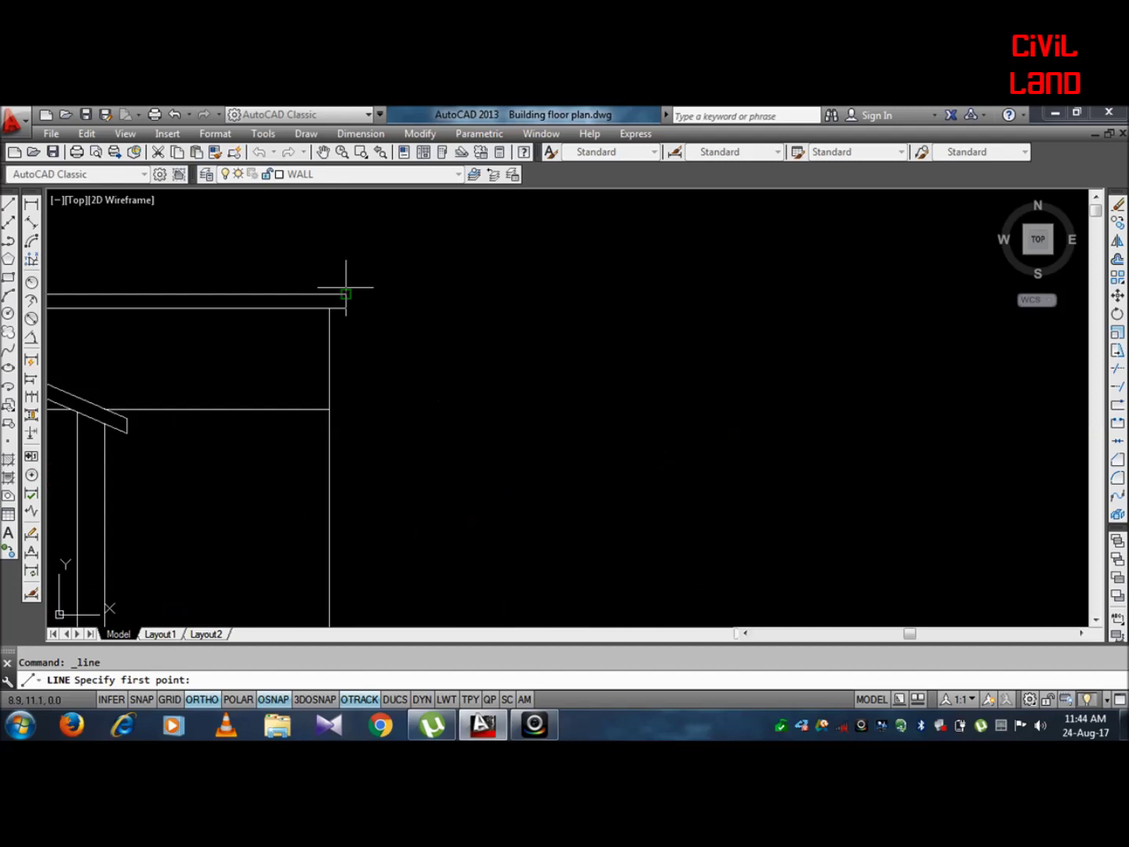
click(345, 294)
click(416, 303)
key(Escape)
scroll(518, 262, down, 3)
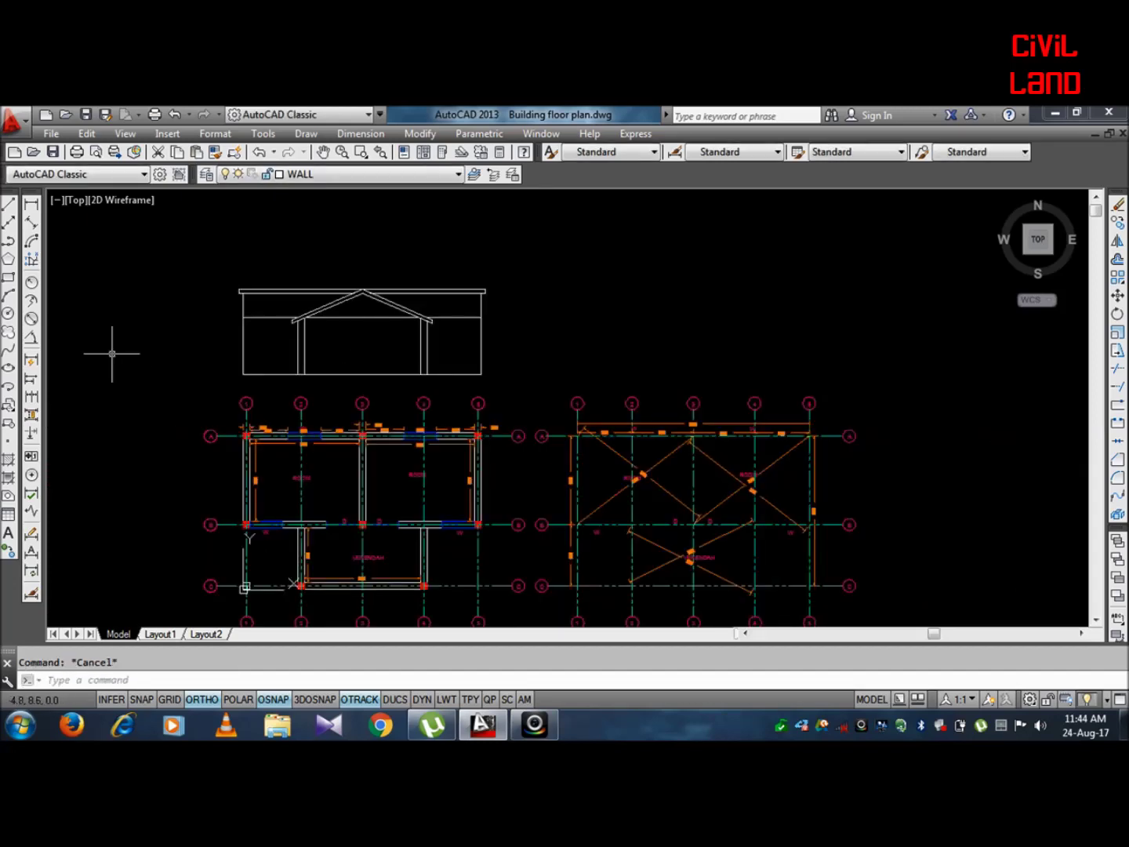
Step: Make DOOE & WINDOW the current layer
click(8, 277)
key(Escape)
click(296, 180)
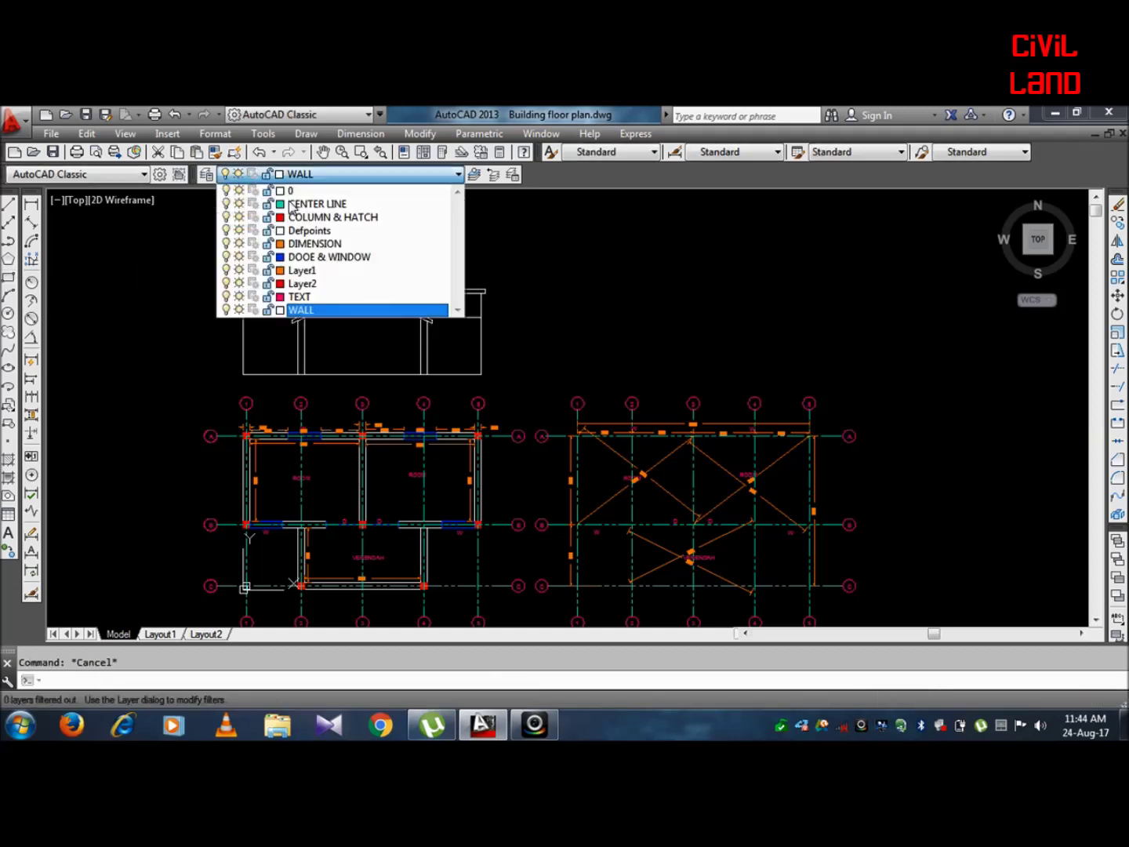
click(298, 255)
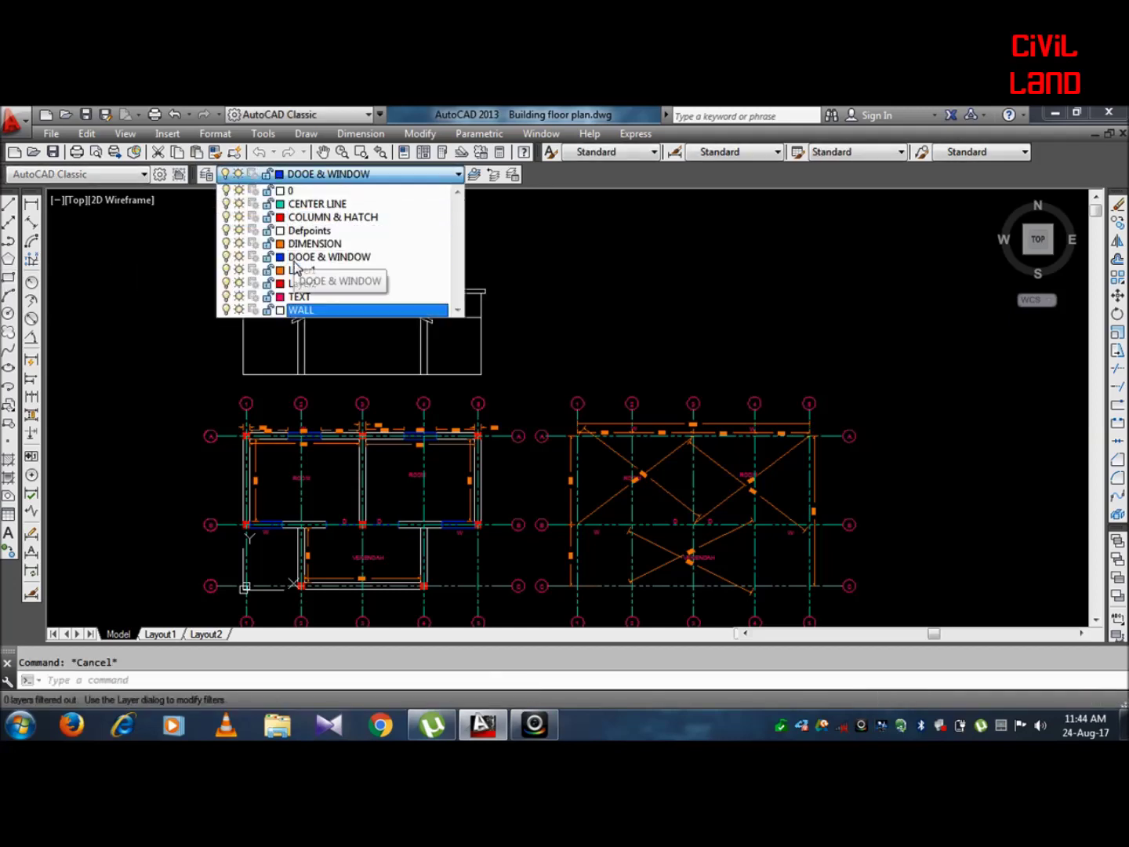
Step: Draw a 1.2 by 1.2 square above the elevation with RECTANG @1.2,1.2
click(8, 277)
click(184, 251)
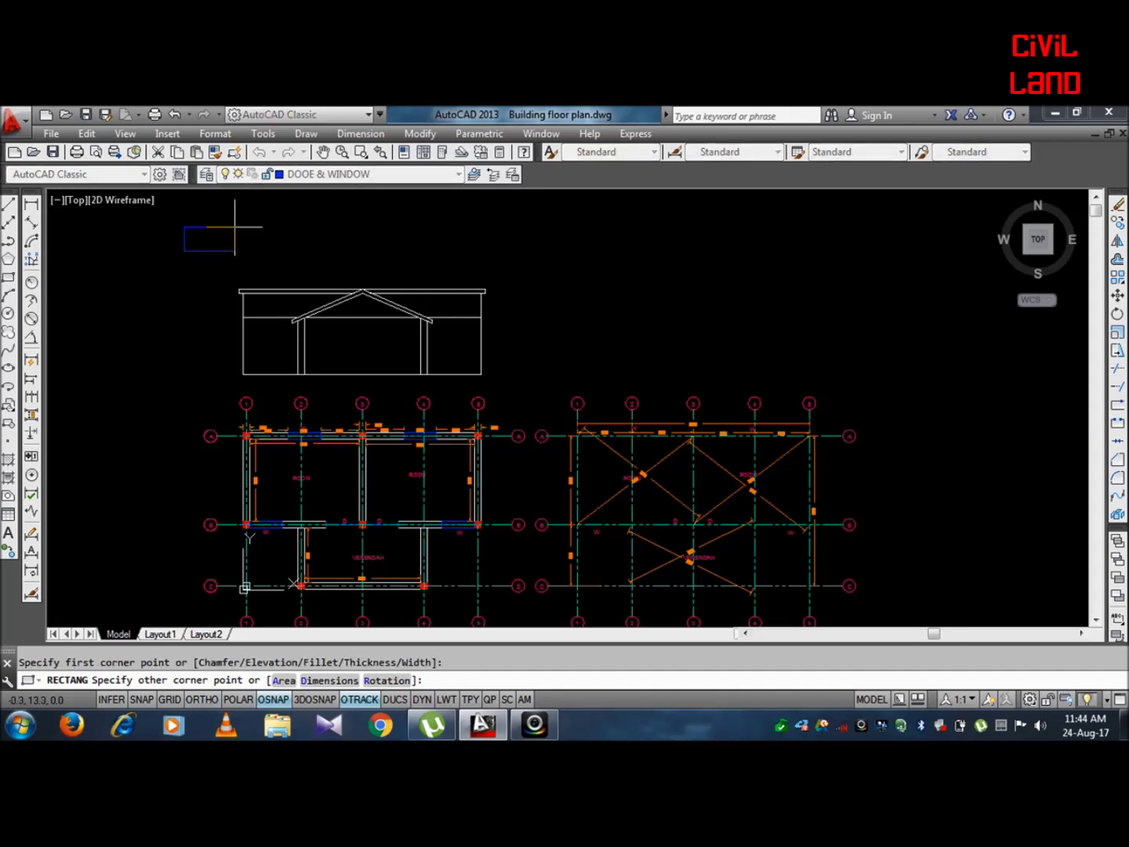
text(@1.2,)
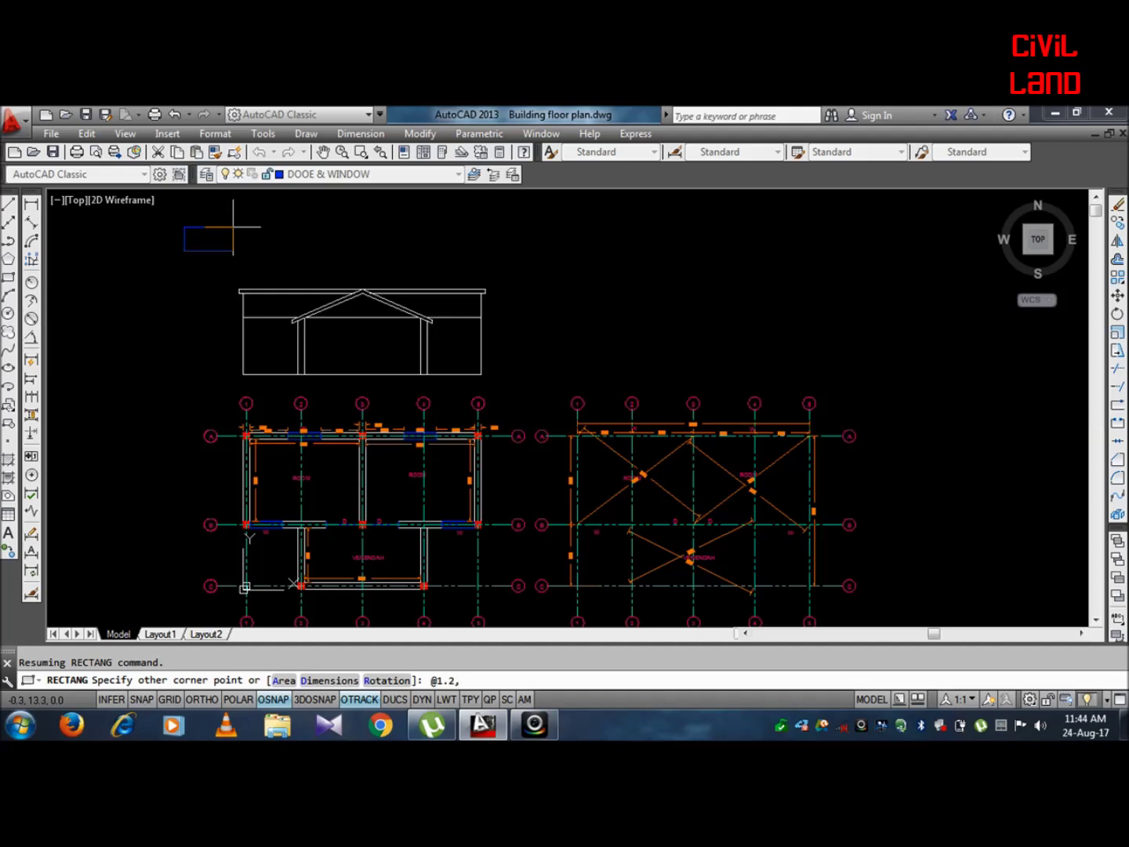
text(2)
key(Return)
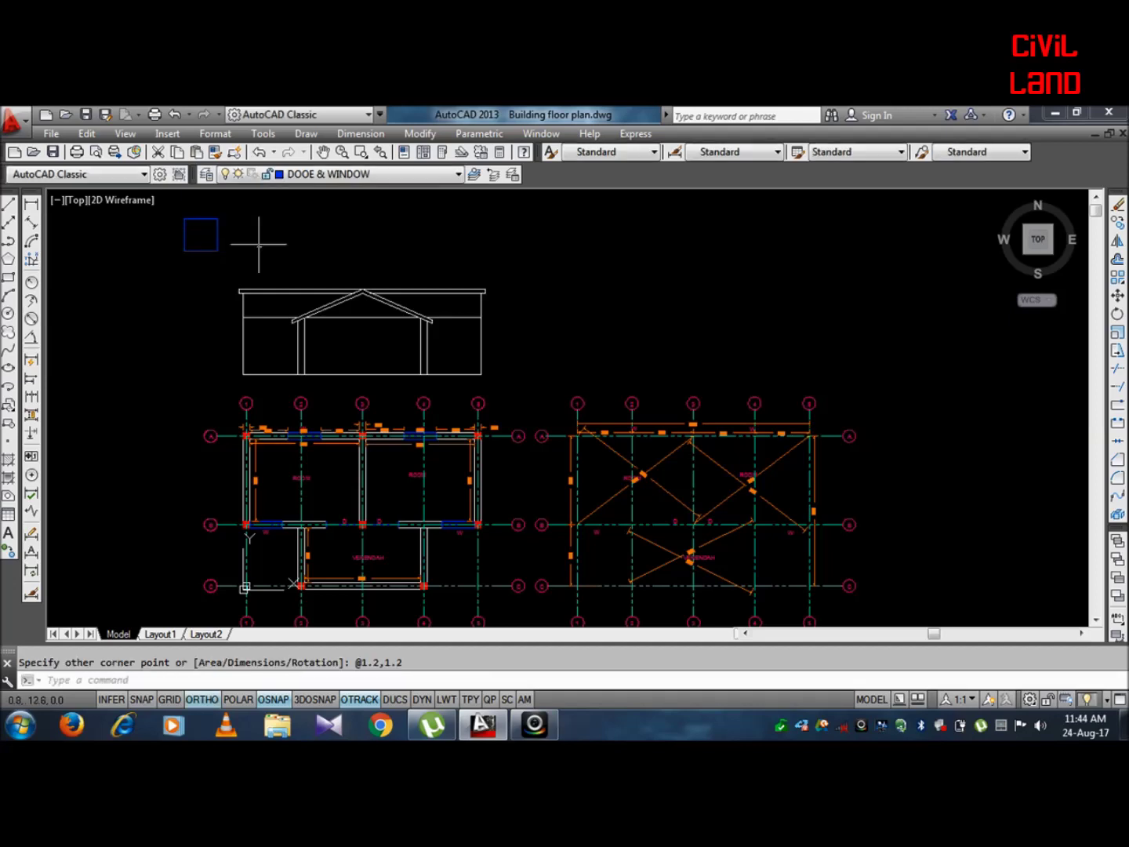
scroll(285, 283, up, 2)
scroll(293, 324, down, 4)
scroll(226, 230, up, 6)
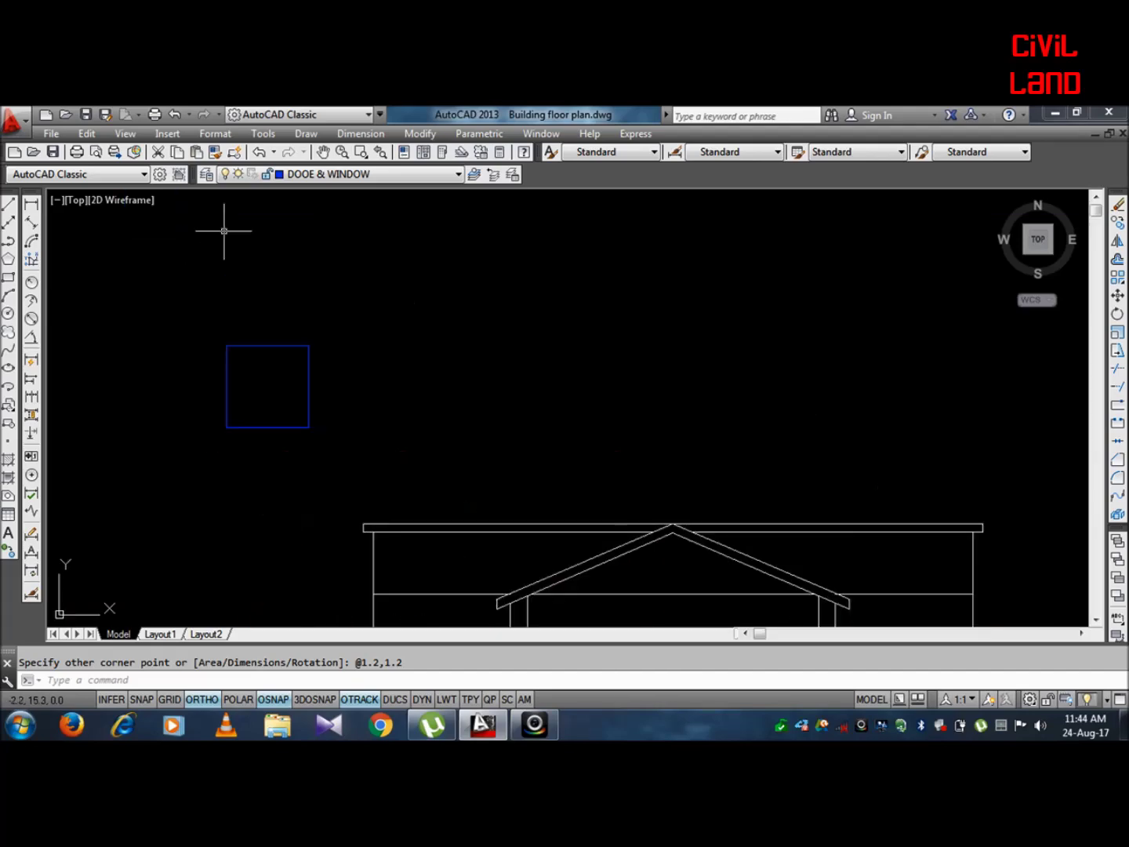
mouse_move(1037, 239)
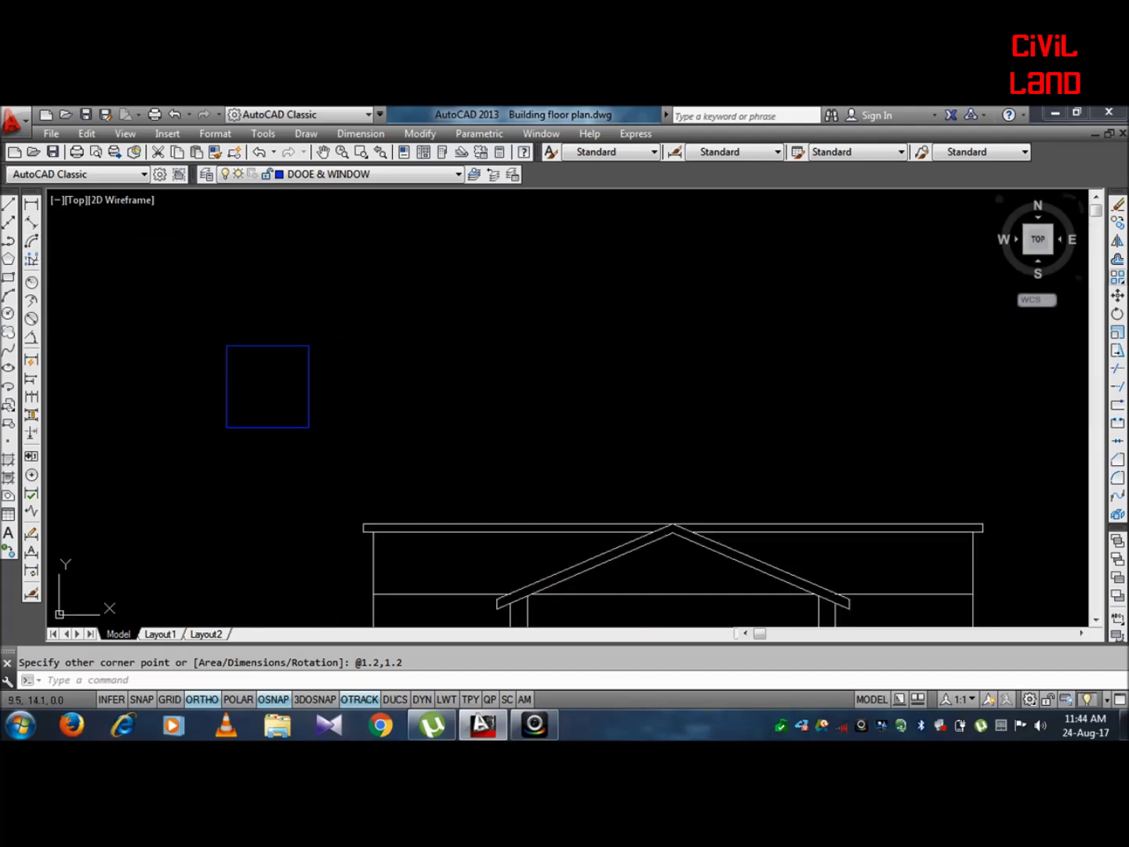
Step: Offset the square 0.05 inward to form the window frame
click(1118, 259)
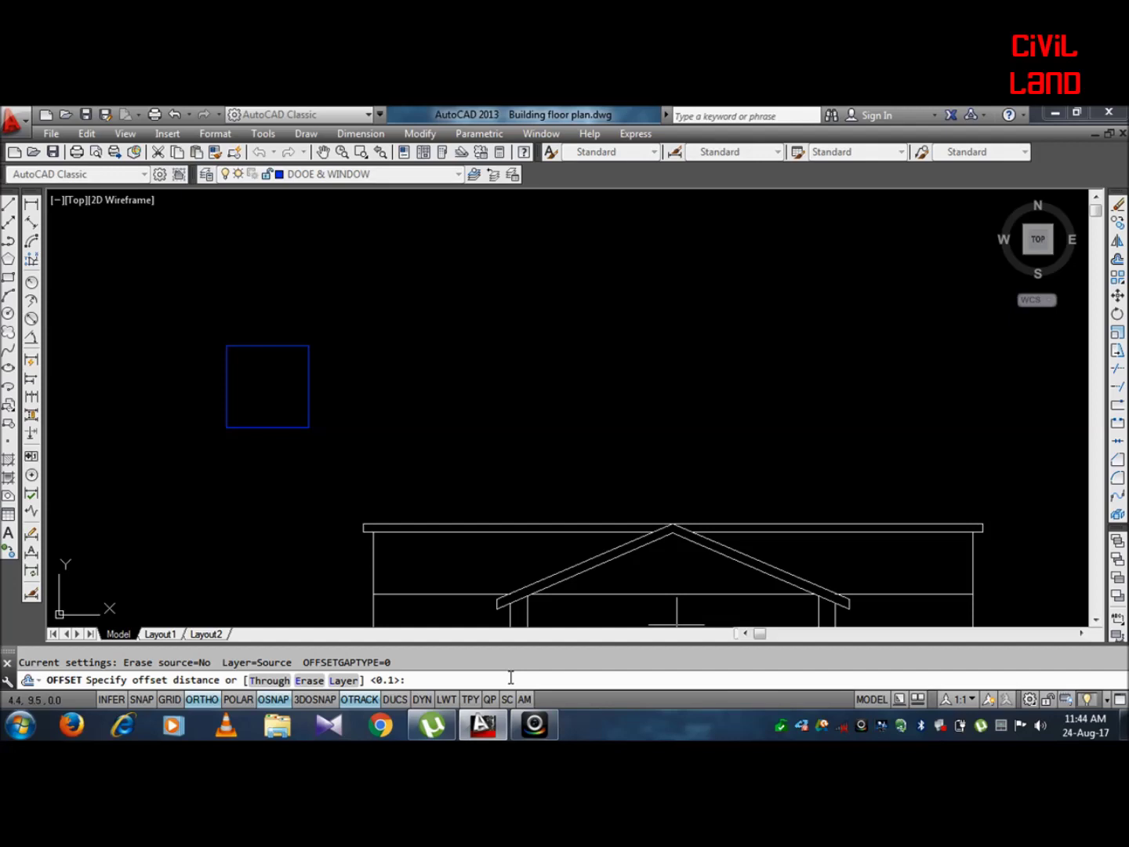
text(0.05)
key(Return)
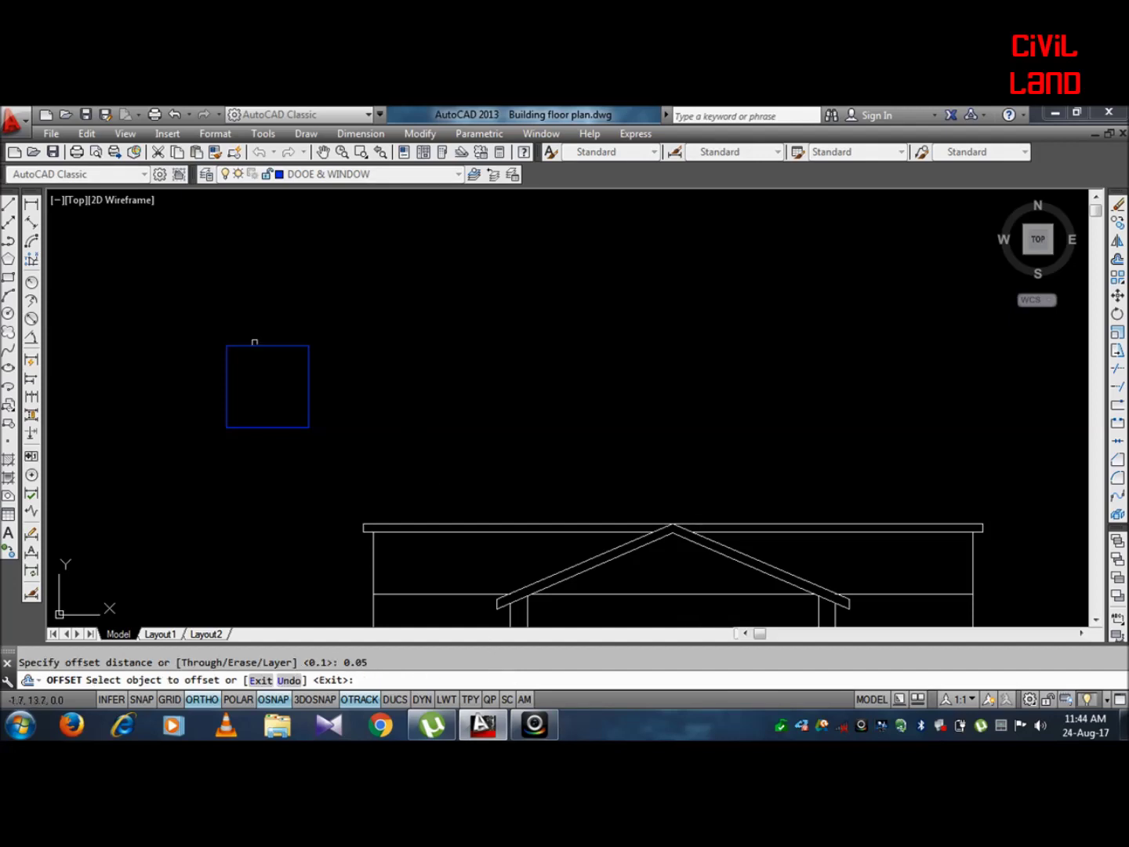
click(258, 344)
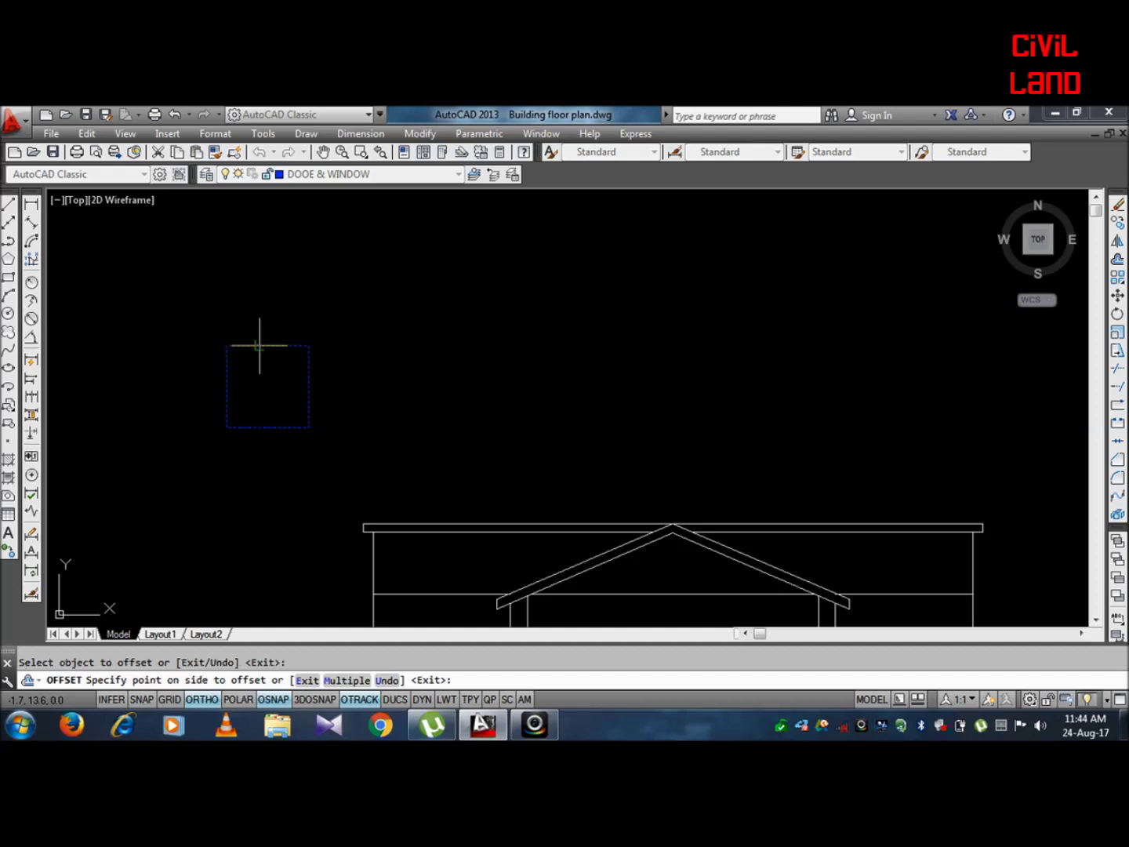
click(264, 361)
key(Escape)
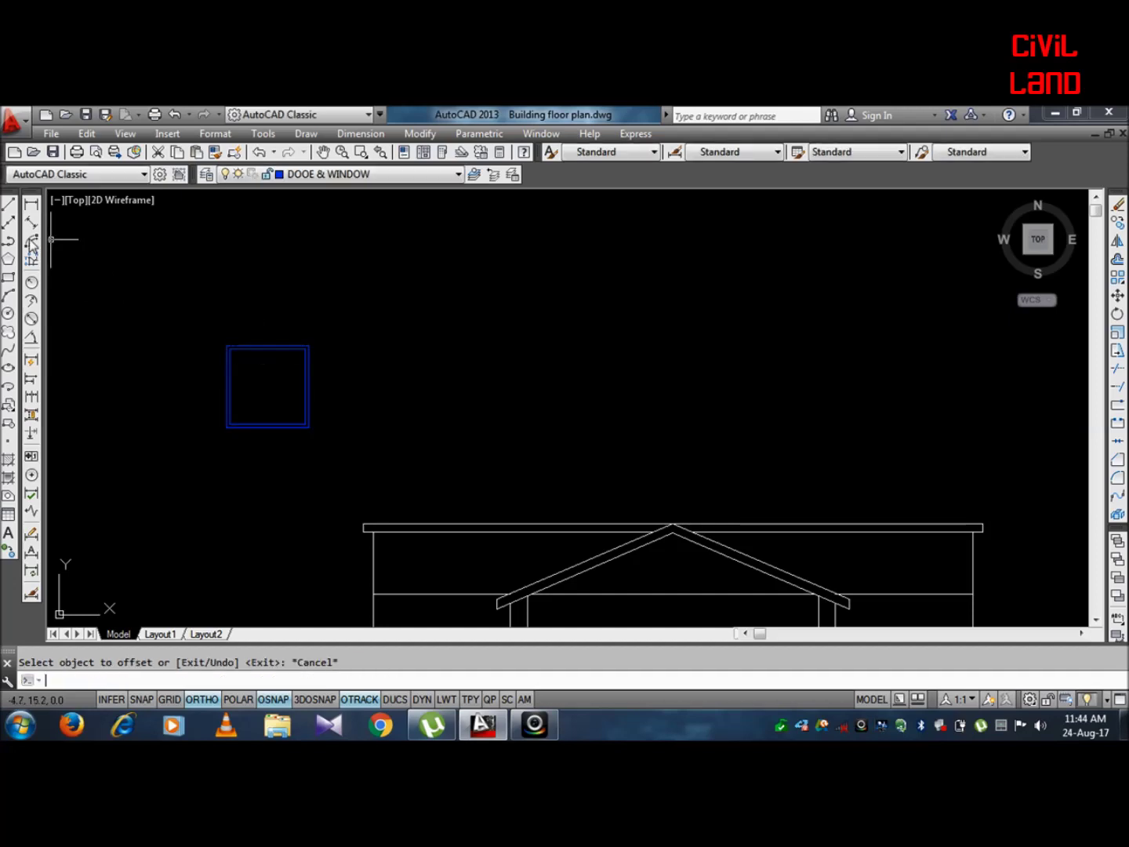
Step: Draw vertical and horizontal mullions across the inner square, making four panes
click(8, 203)
scroll(236, 356, up, 2)
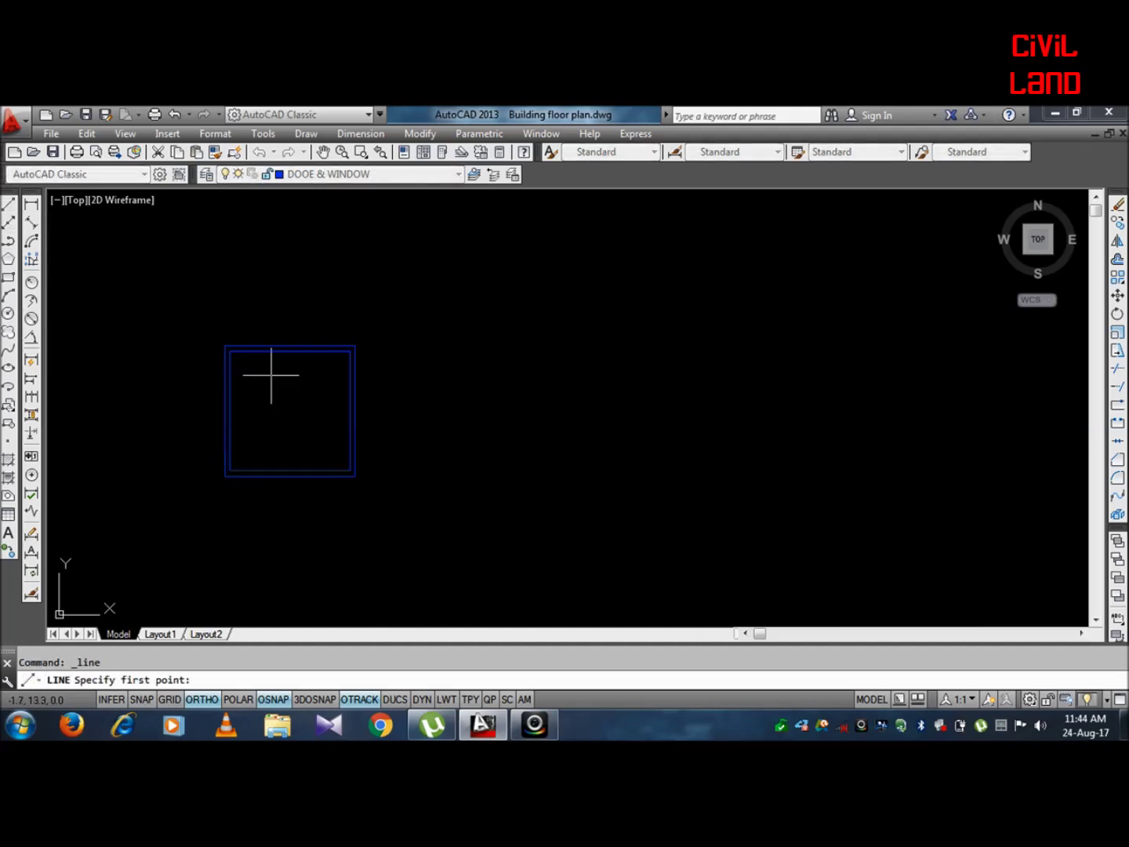
click(290, 351)
click(288, 470)
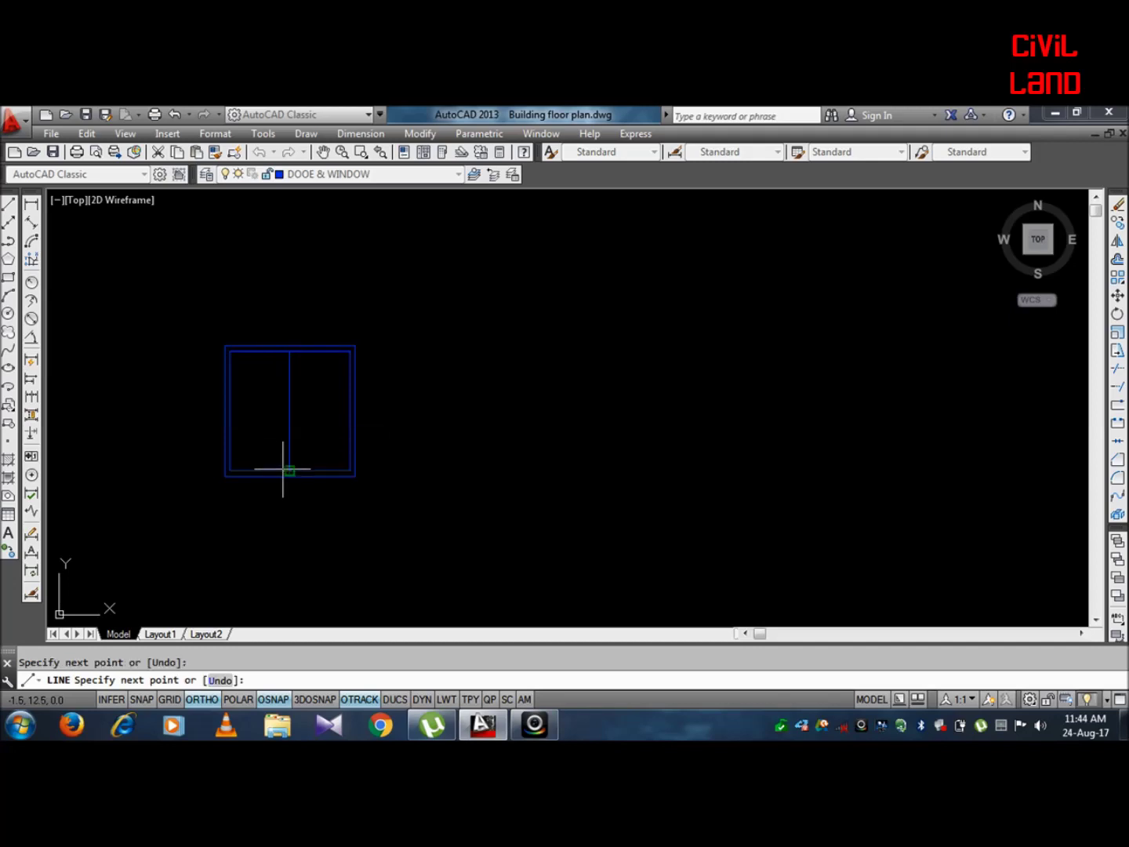
key(Escape)
click(8, 204)
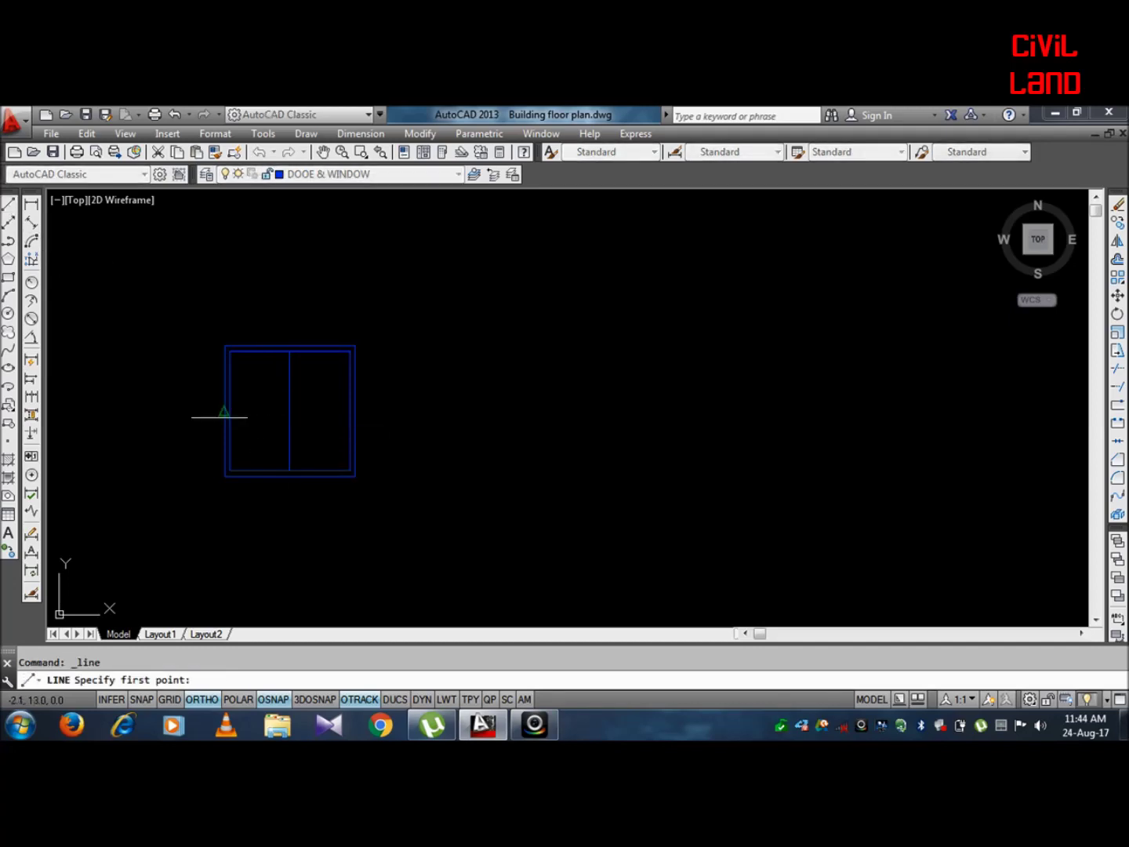
click(230, 409)
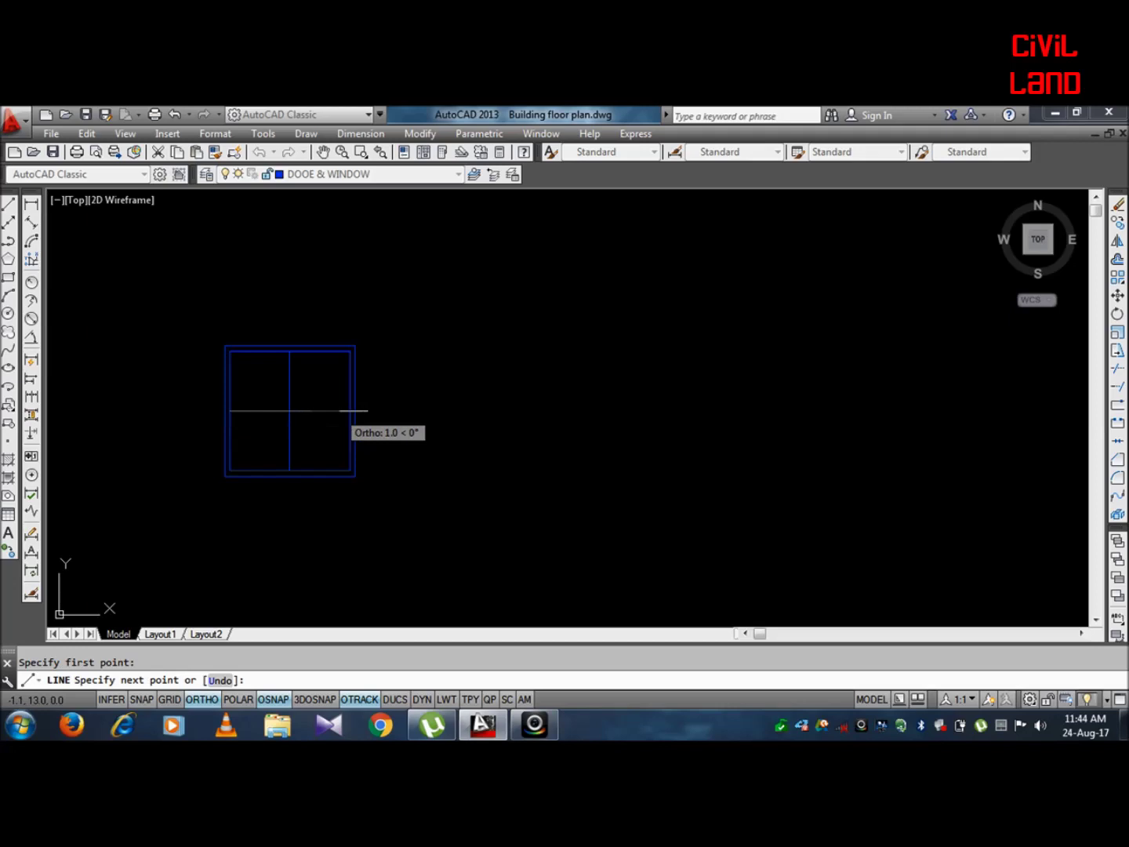
click(349, 409)
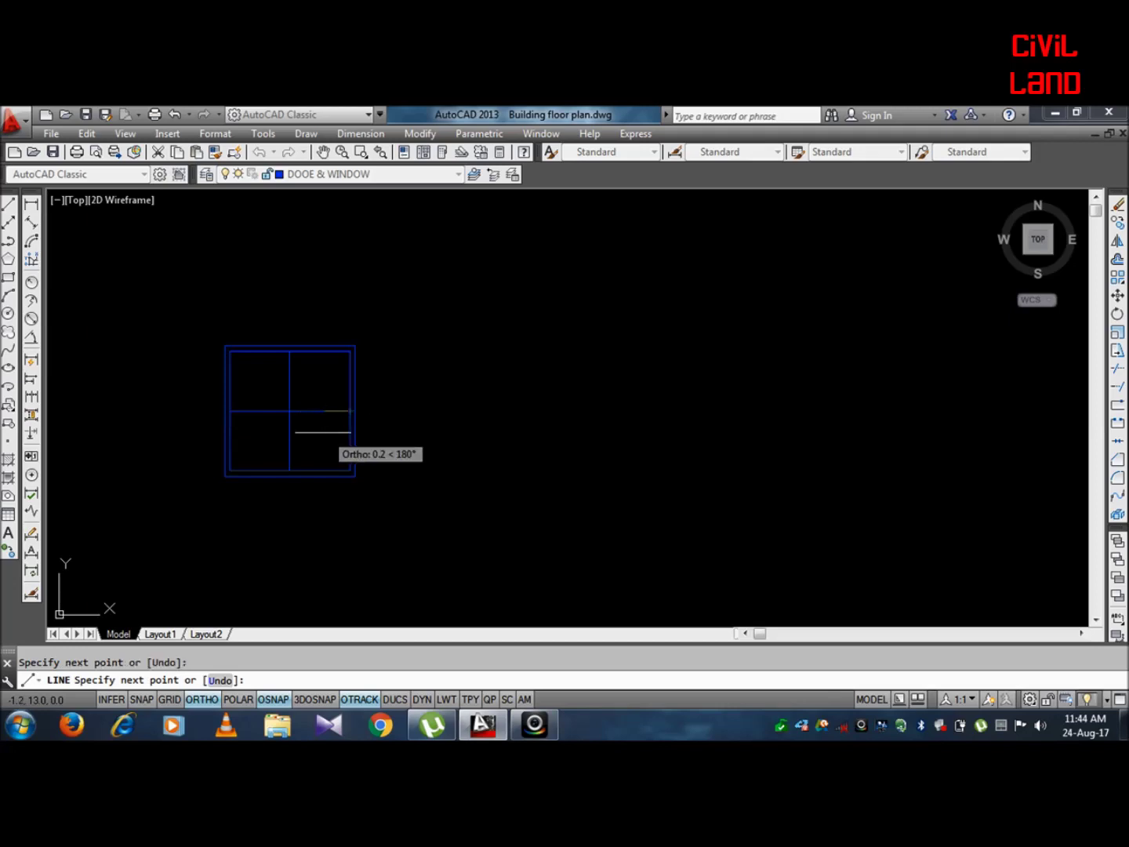
key(Escape)
click(9, 277)
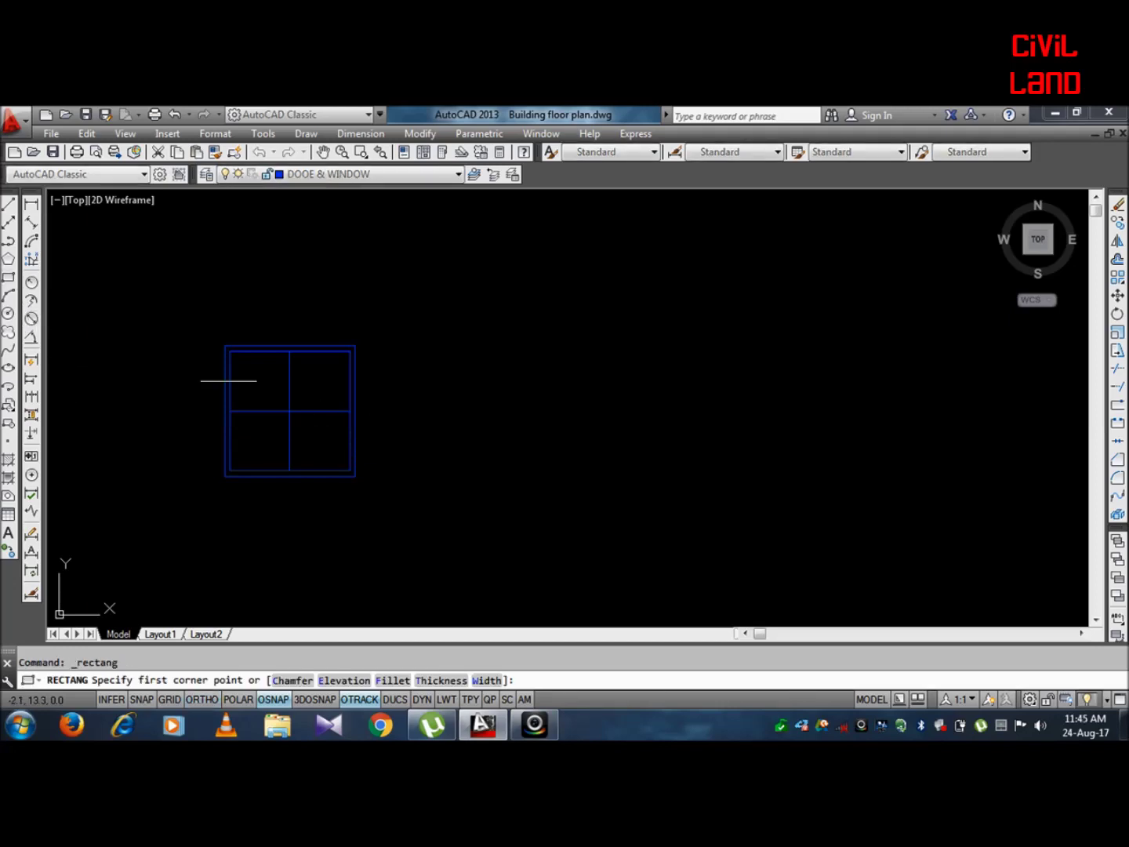
Step: Draw a 1.2 by 2.1 door rectangle to the right of the window
click(441, 433)
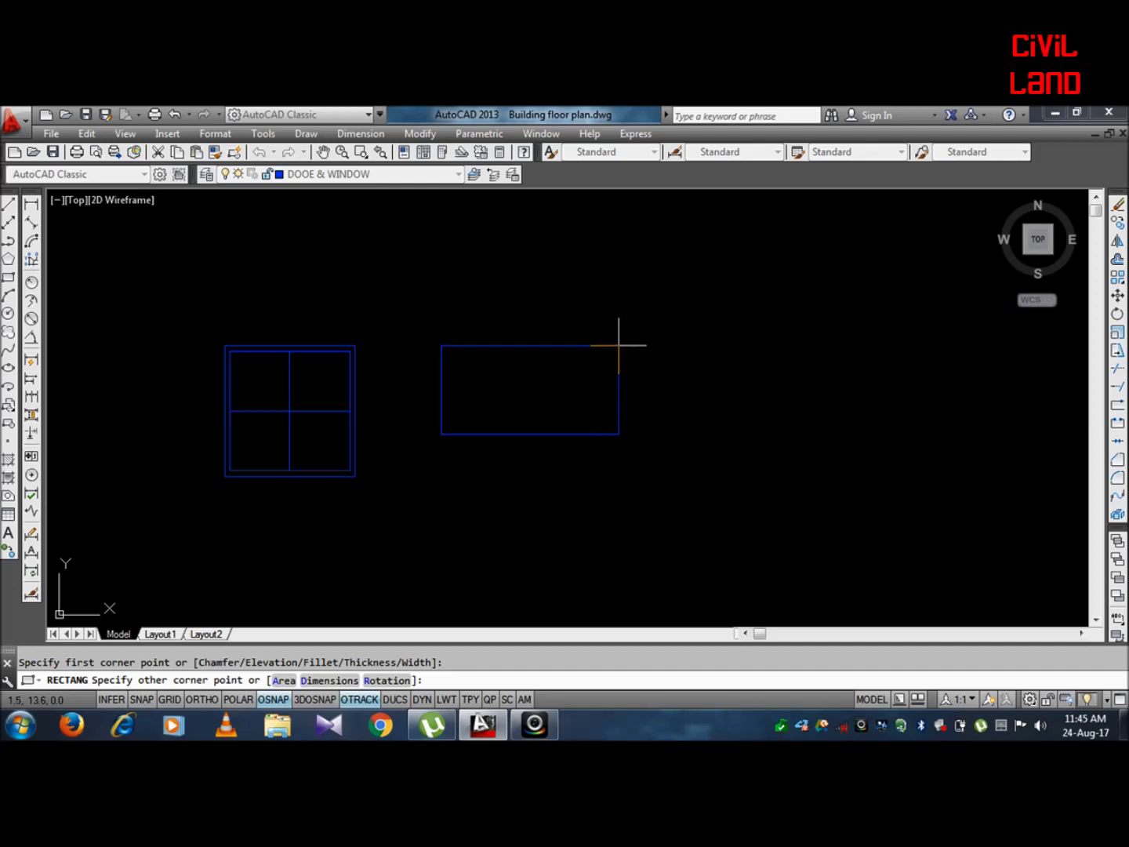
middle_click(618, 345)
text(@1.2,2.1)
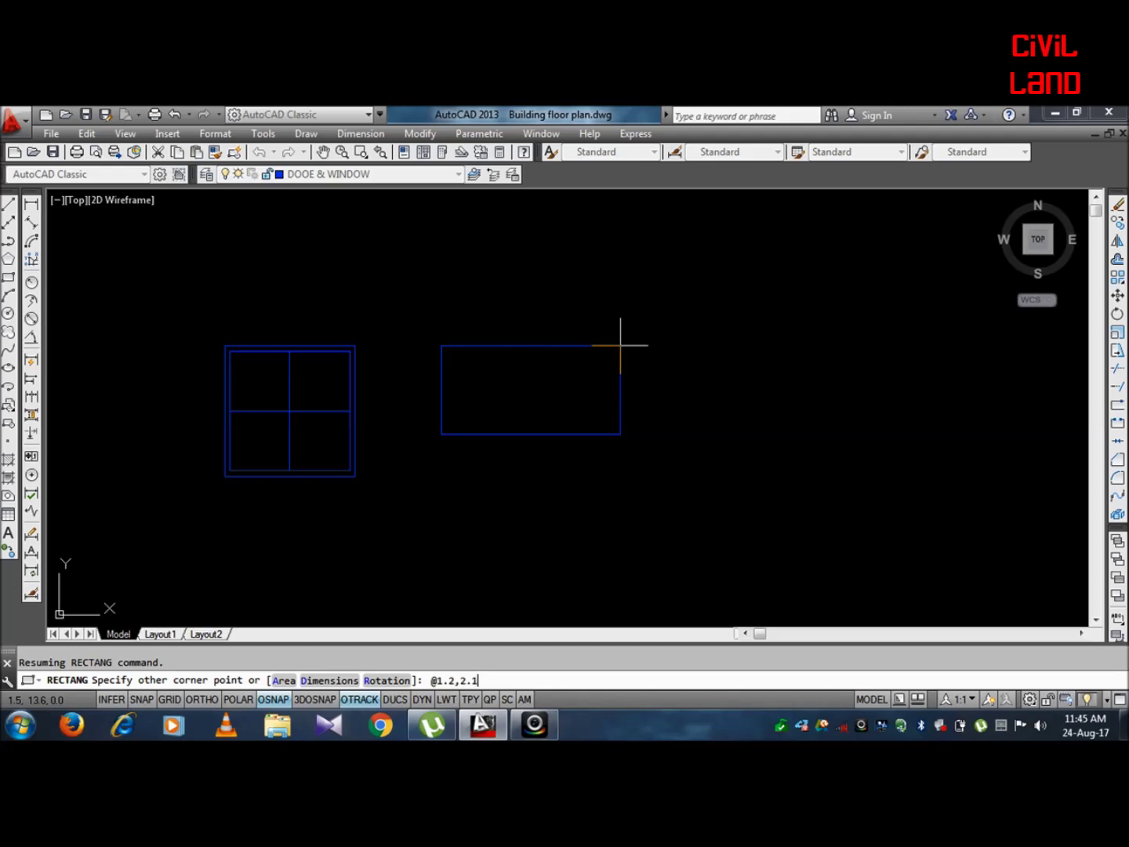
key(Return)
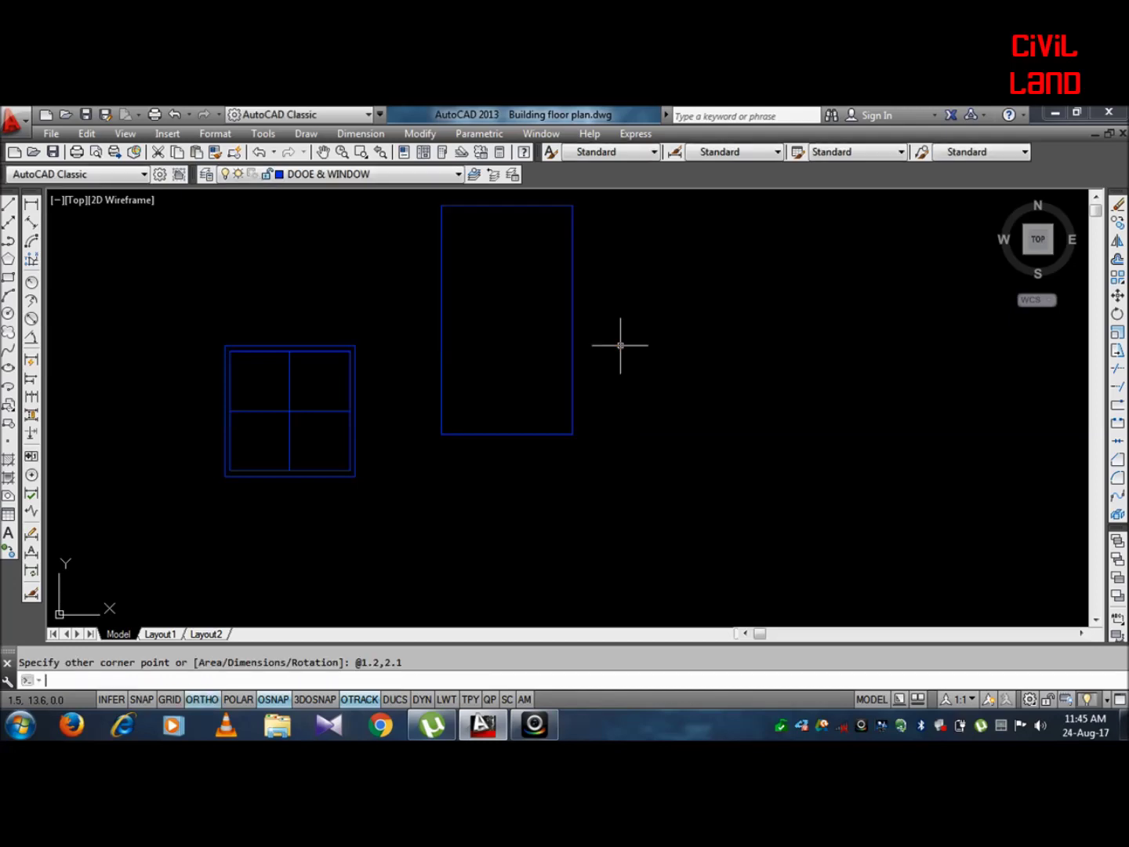
Step: Offset the door outline 0.05 inward to form its inner frame
click(1116, 262)
text(0.05)
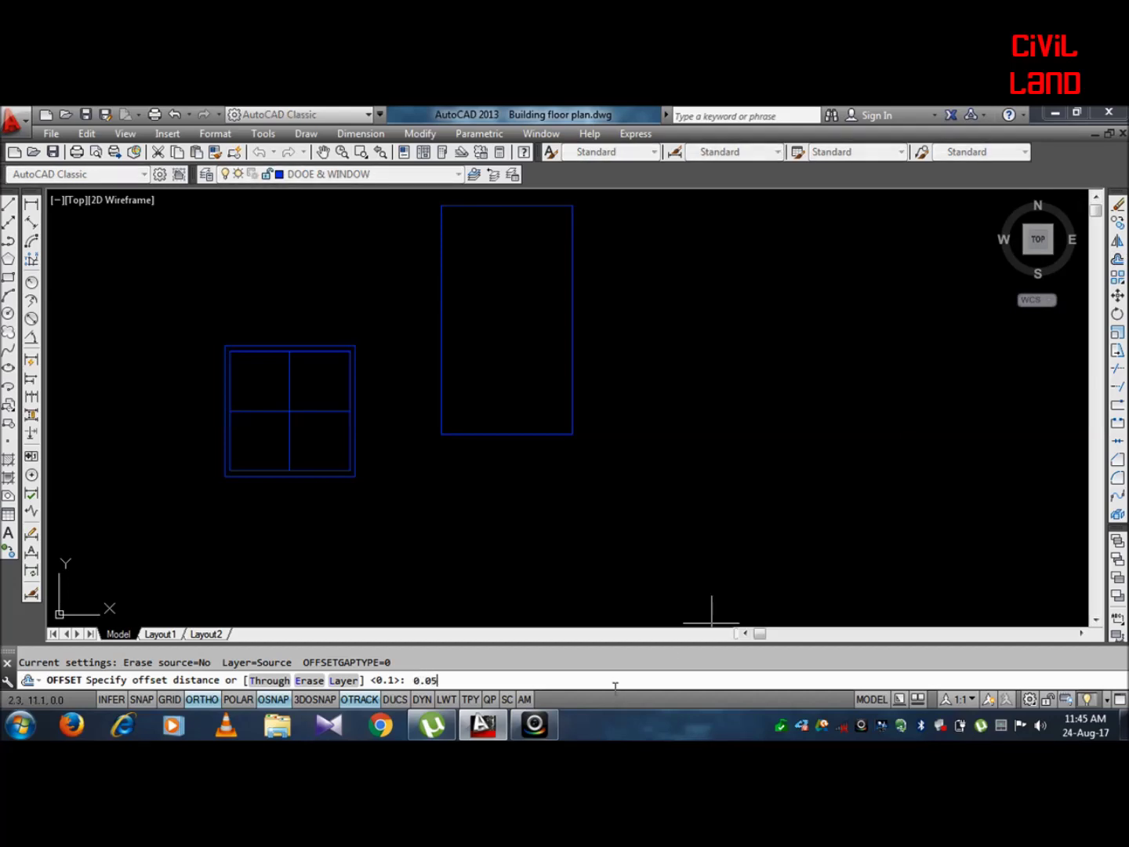
key(Return)
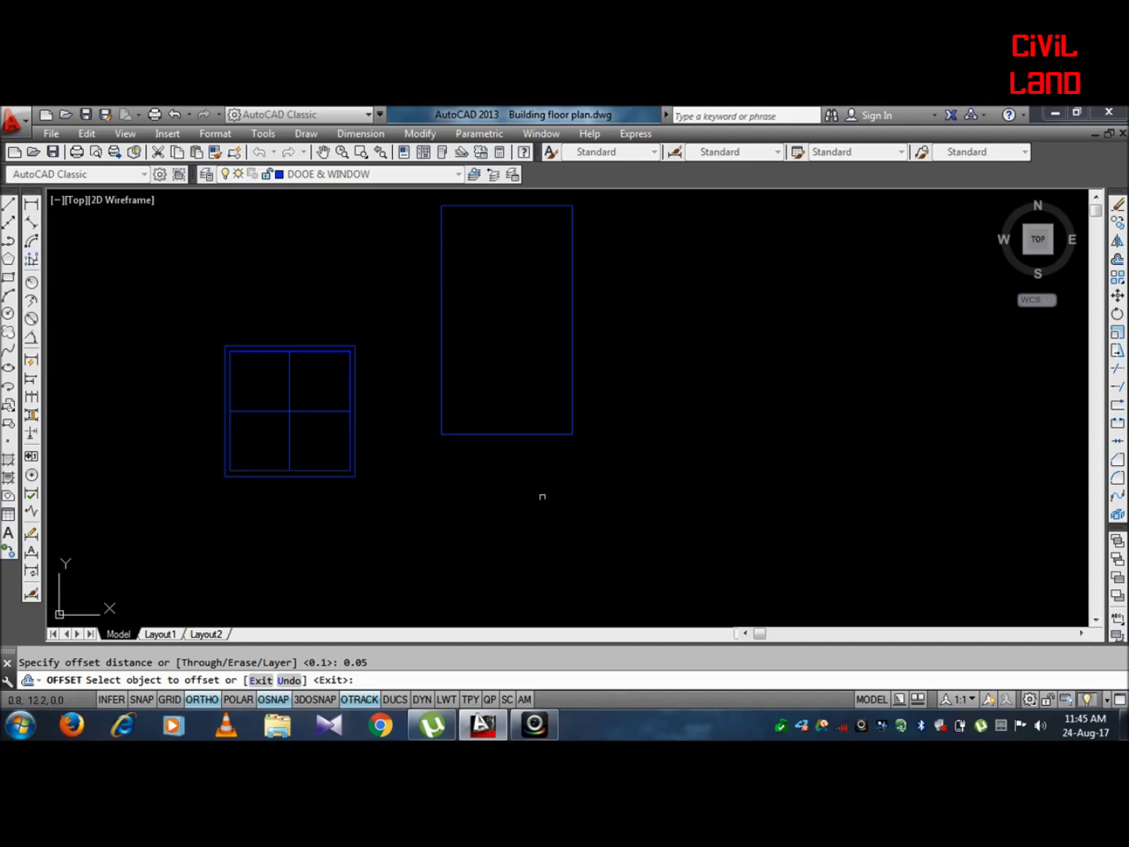
click(521, 206)
click(513, 315)
key(Escape)
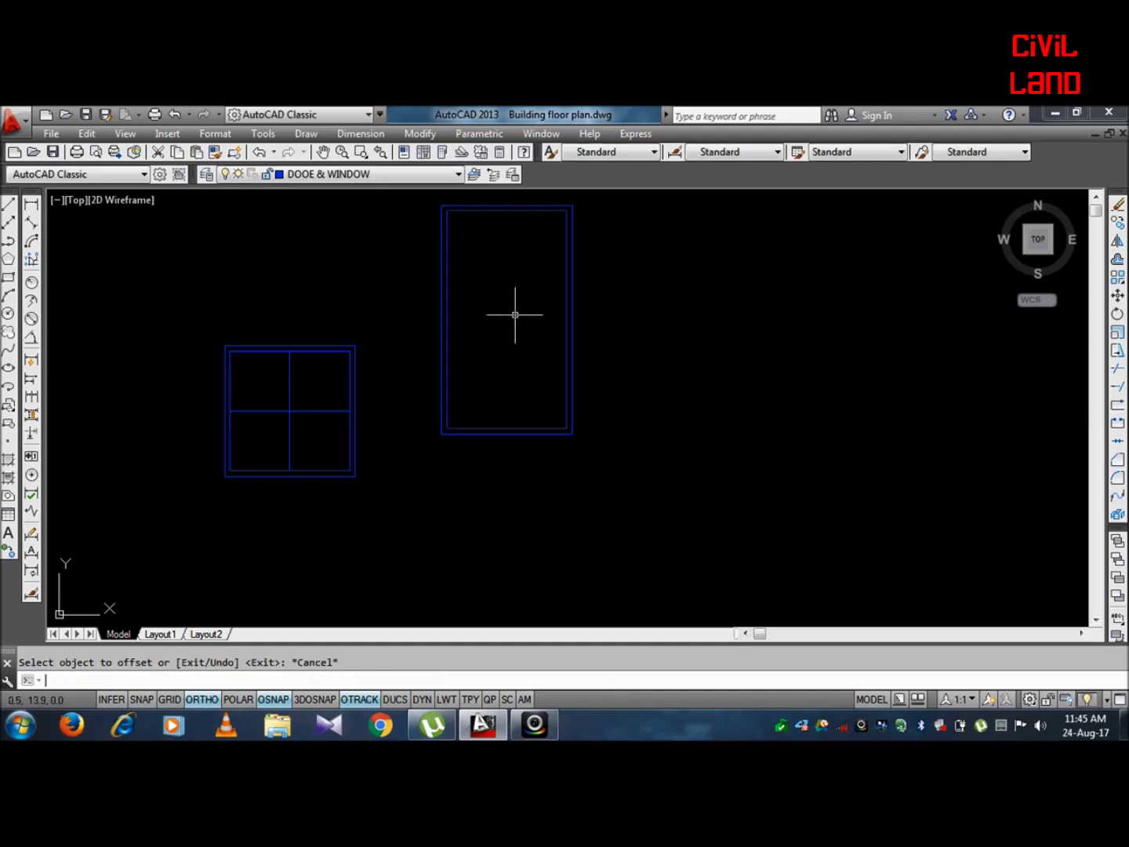
key(Escape)
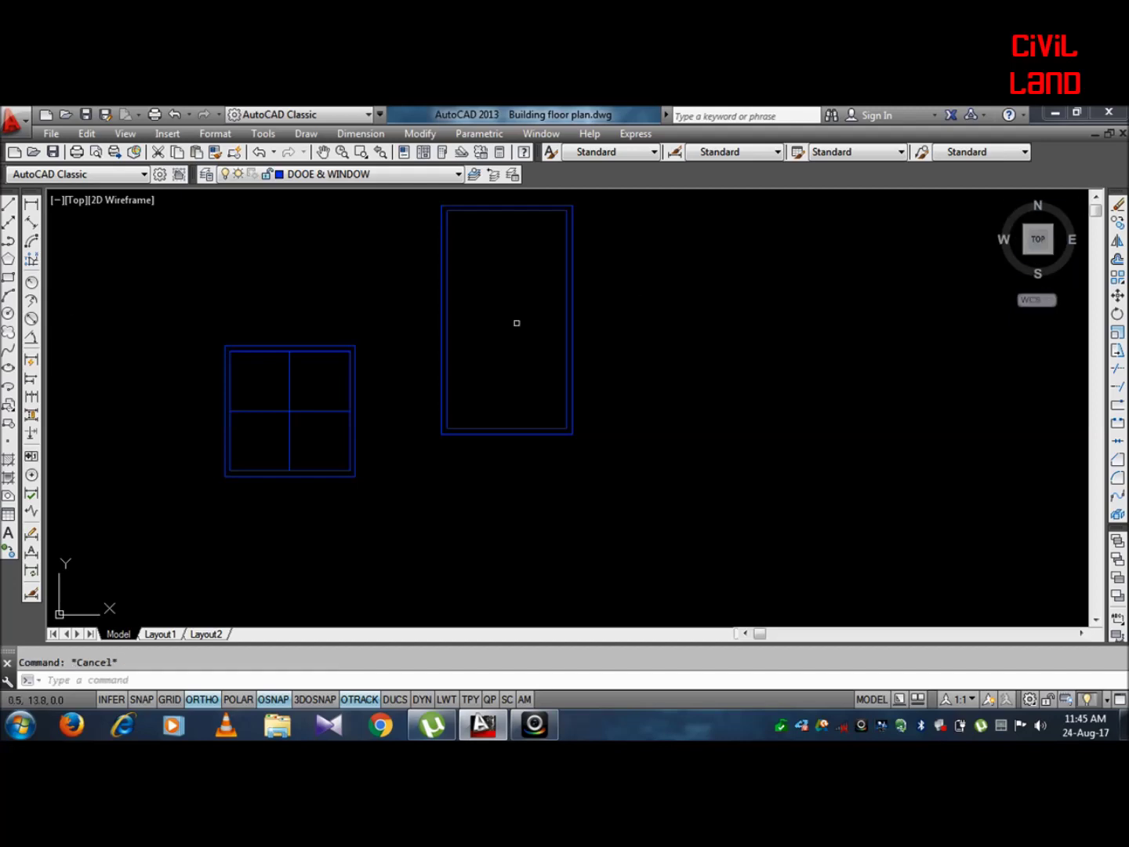
Step: Draw a vertical centre line splitting the door into two leaves
click(10, 206)
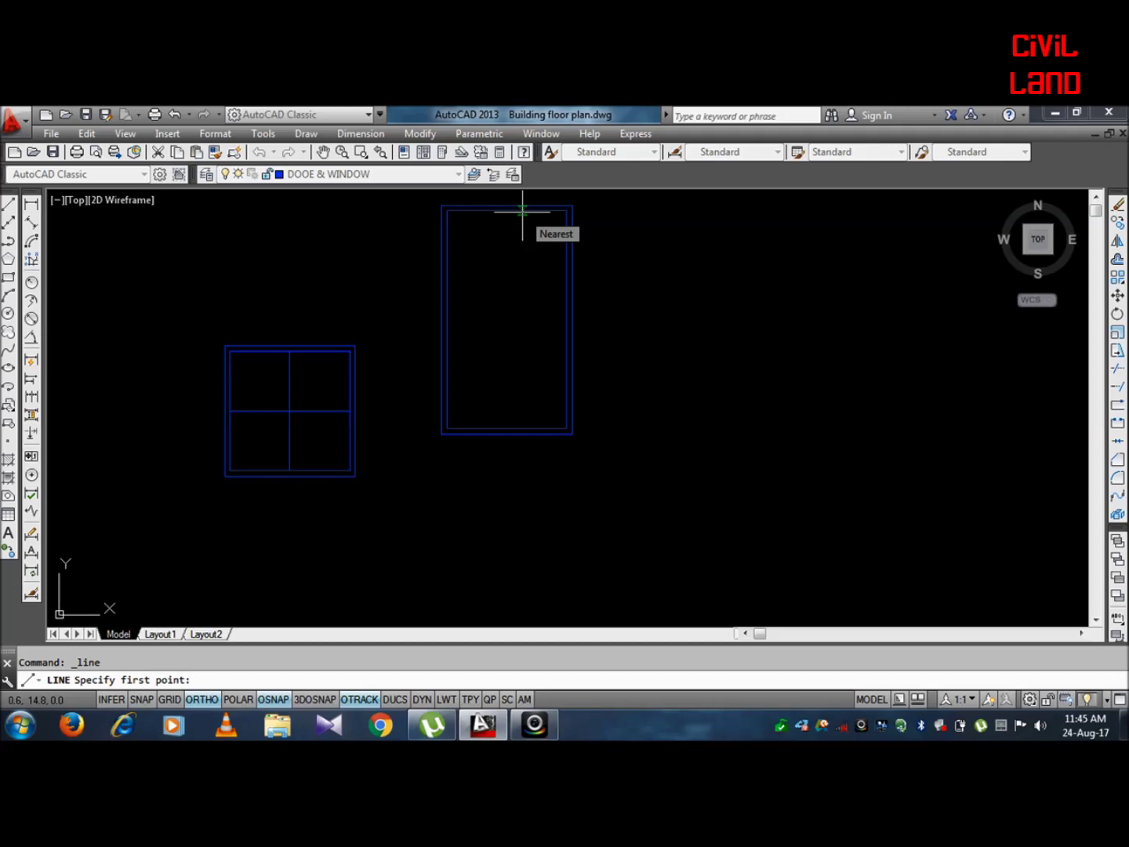
click(506, 210)
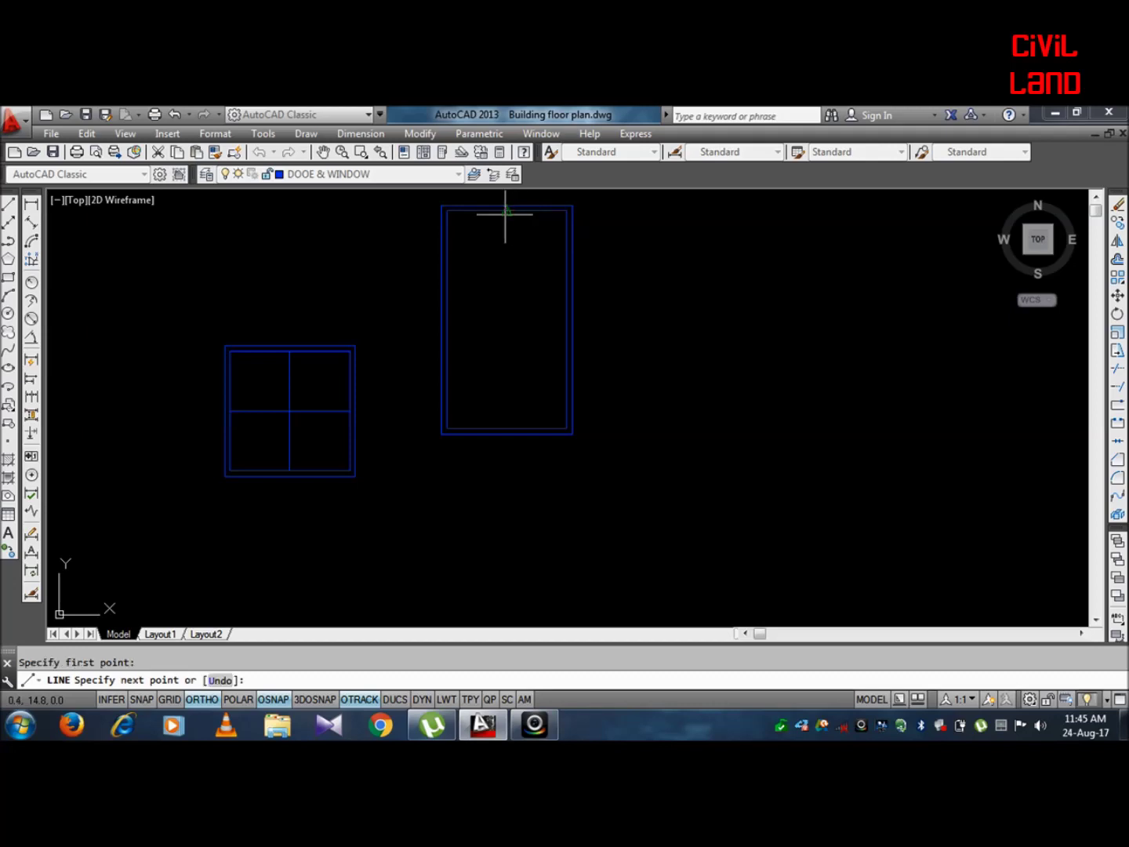
click(506, 428)
key(Escape)
key(Escape)
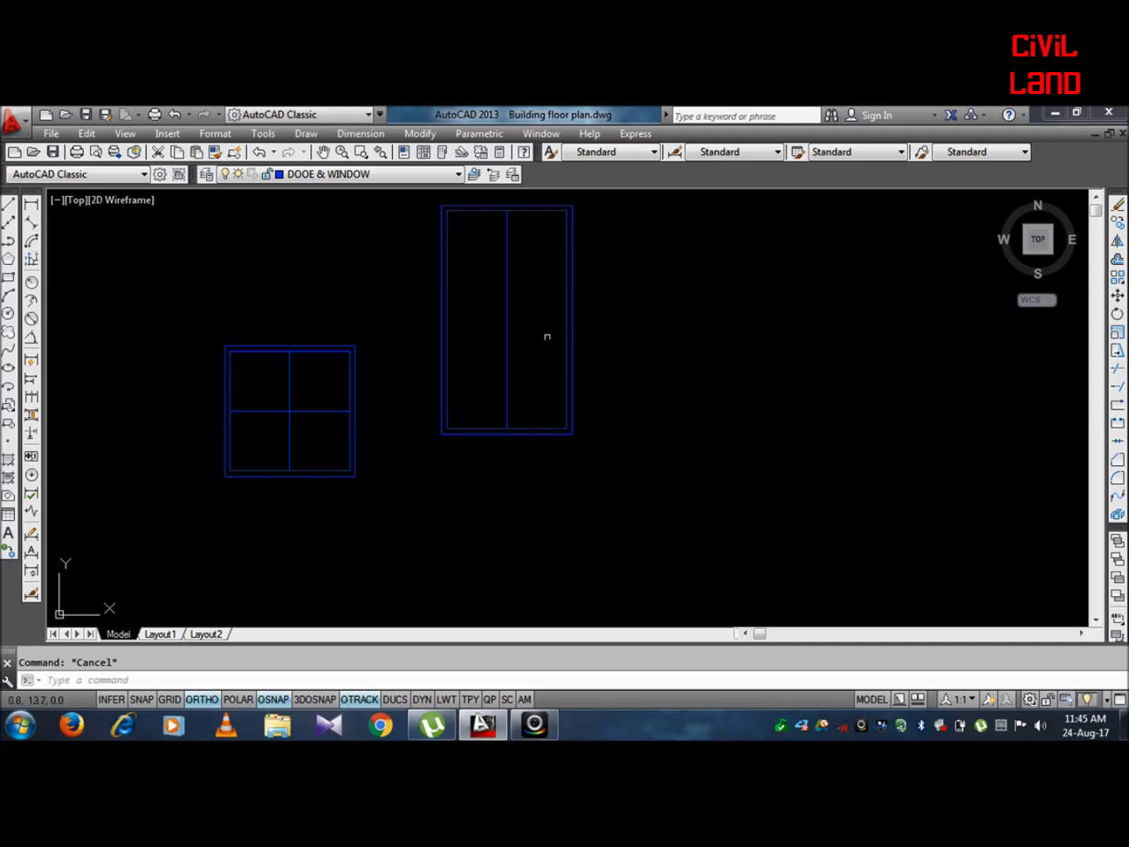
scroll(491, 314, down, 4)
scroll(505, 274, up, 4)
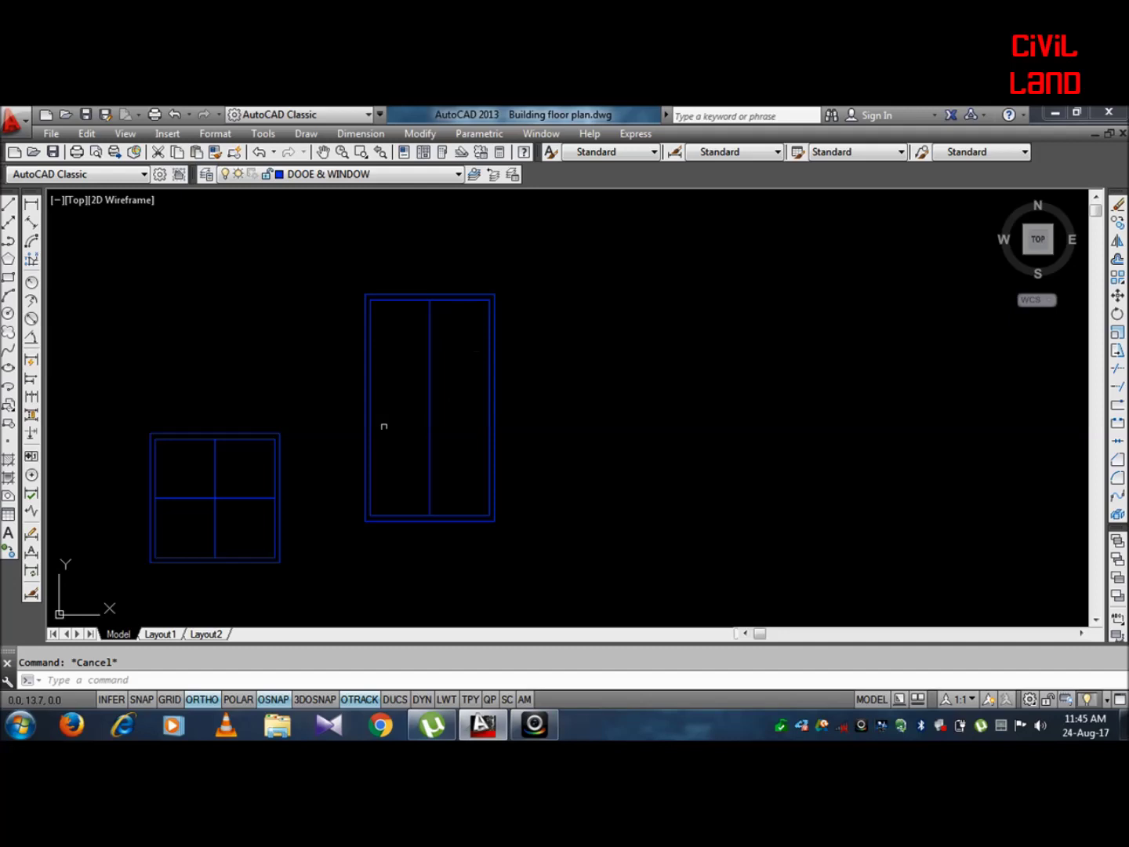
Step: Draw a small handle rectangle in the right leaf and save the drawing
click(9, 279)
scroll(484, 406, up, 2)
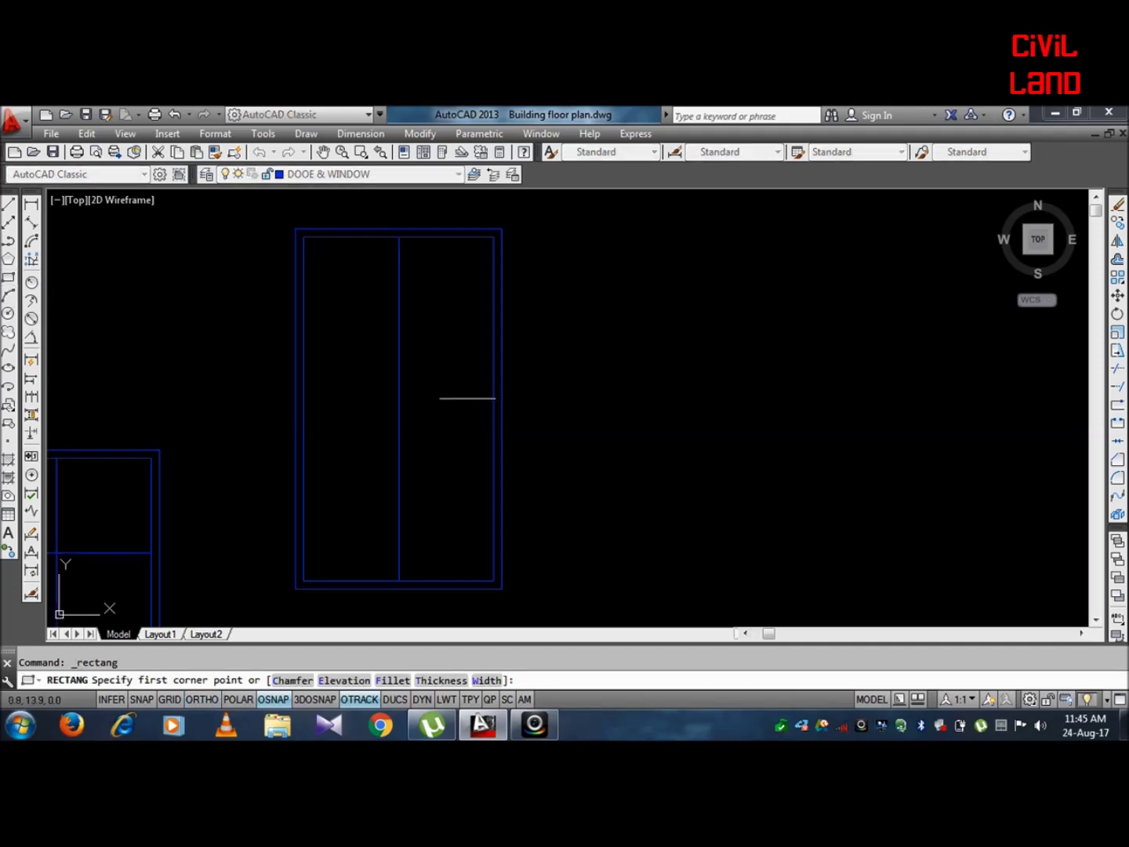
click(476, 385)
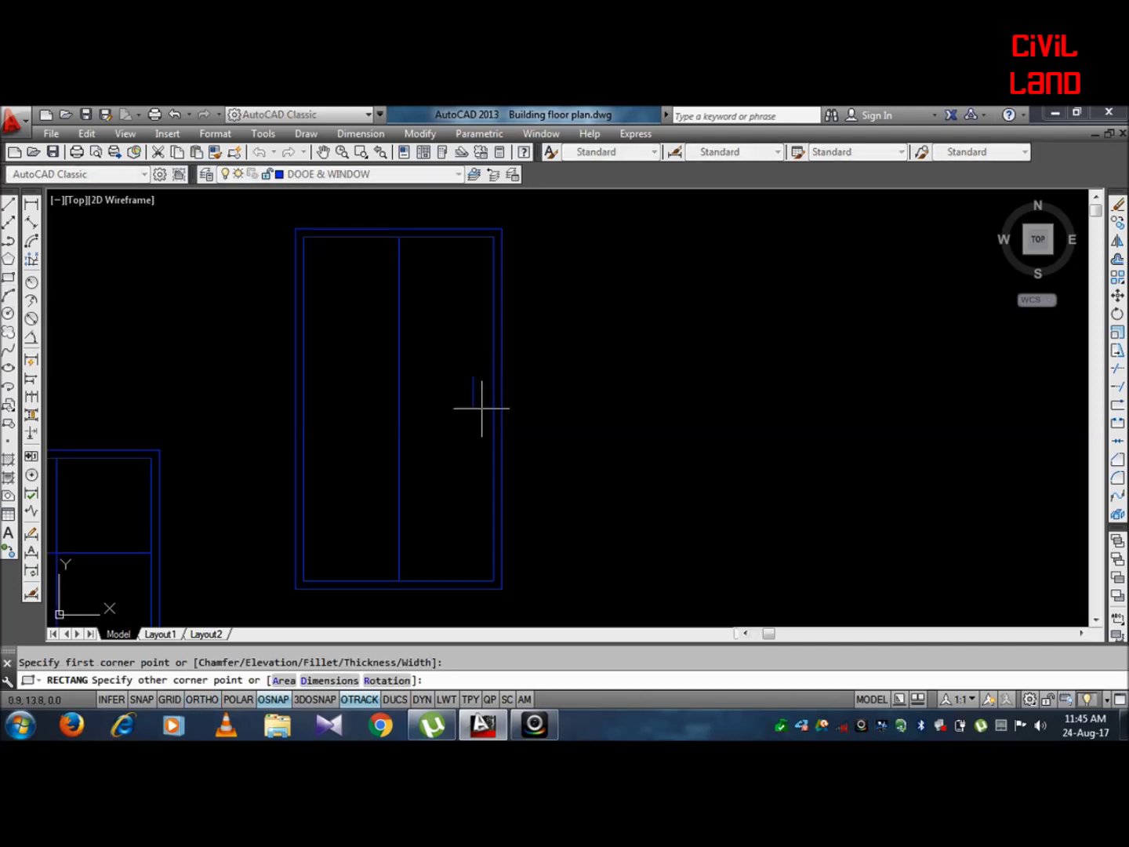
key(F8)
click(481, 414)
scroll(590, 364, down, 4)
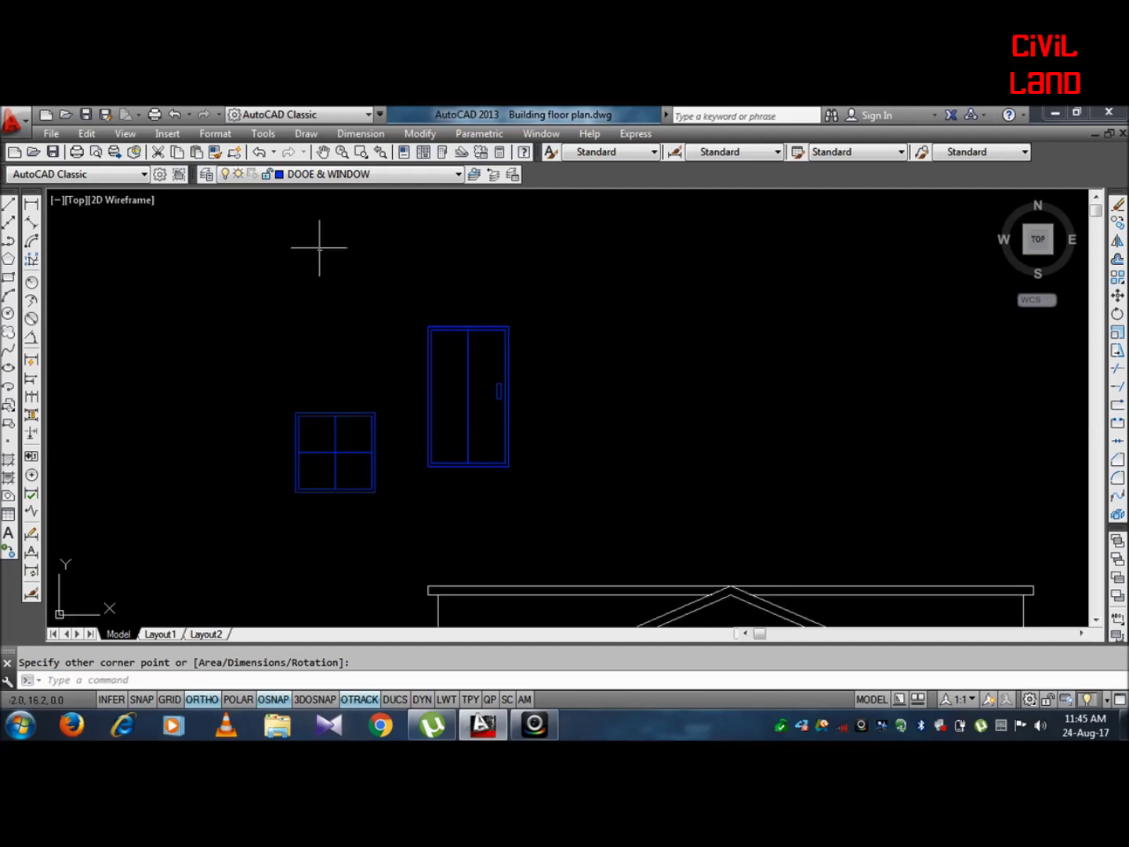
click(86, 115)
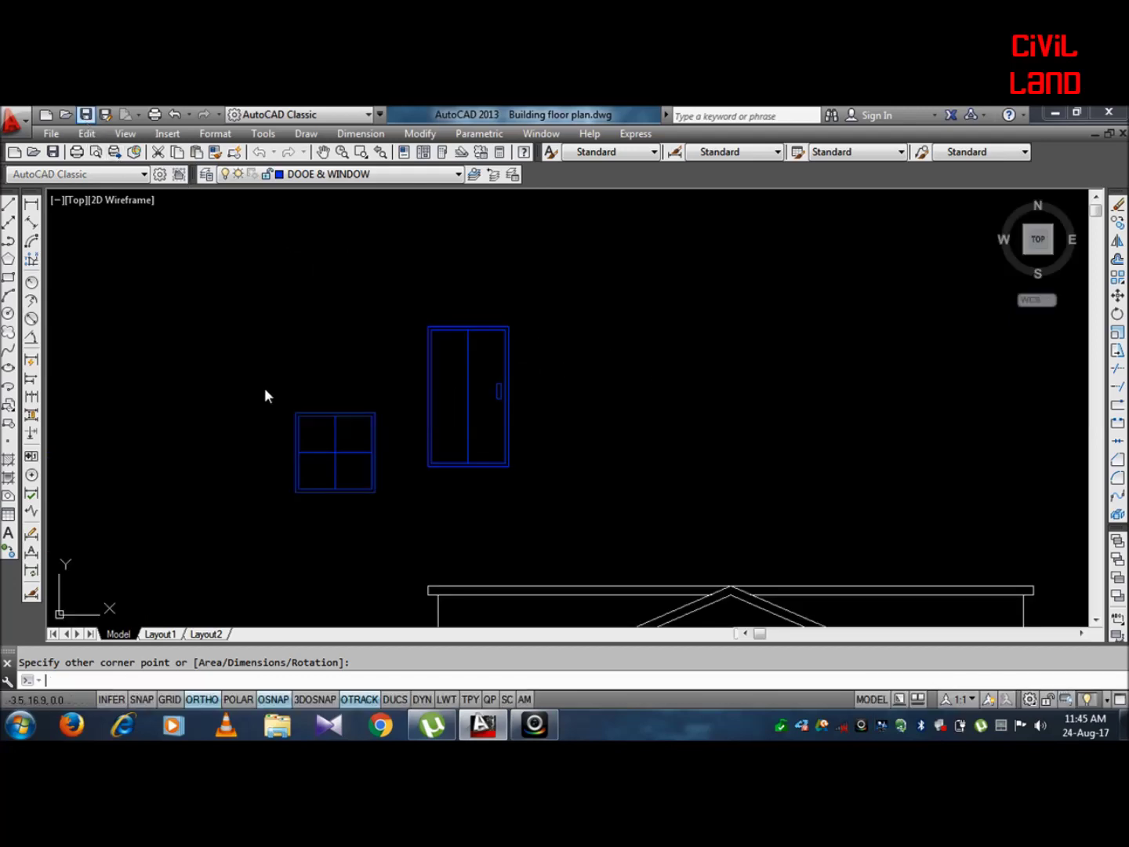
Step: Zoom around the drawing, then select and cancel a selection near the window
scroll(286, 389, down, 4)
scroll(303, 539, up, 2)
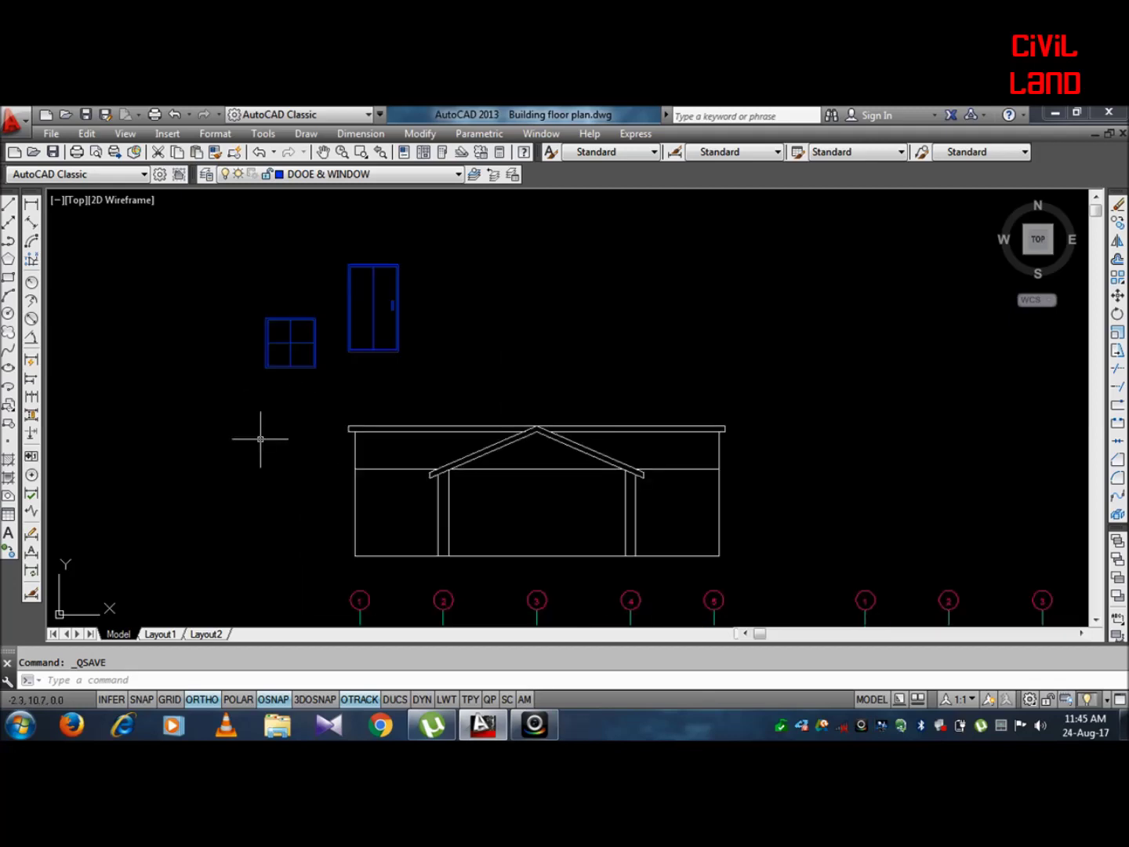
scroll(263, 441, down, 2)
scroll(305, 518, up, 2)
scroll(306, 512, up, 2)
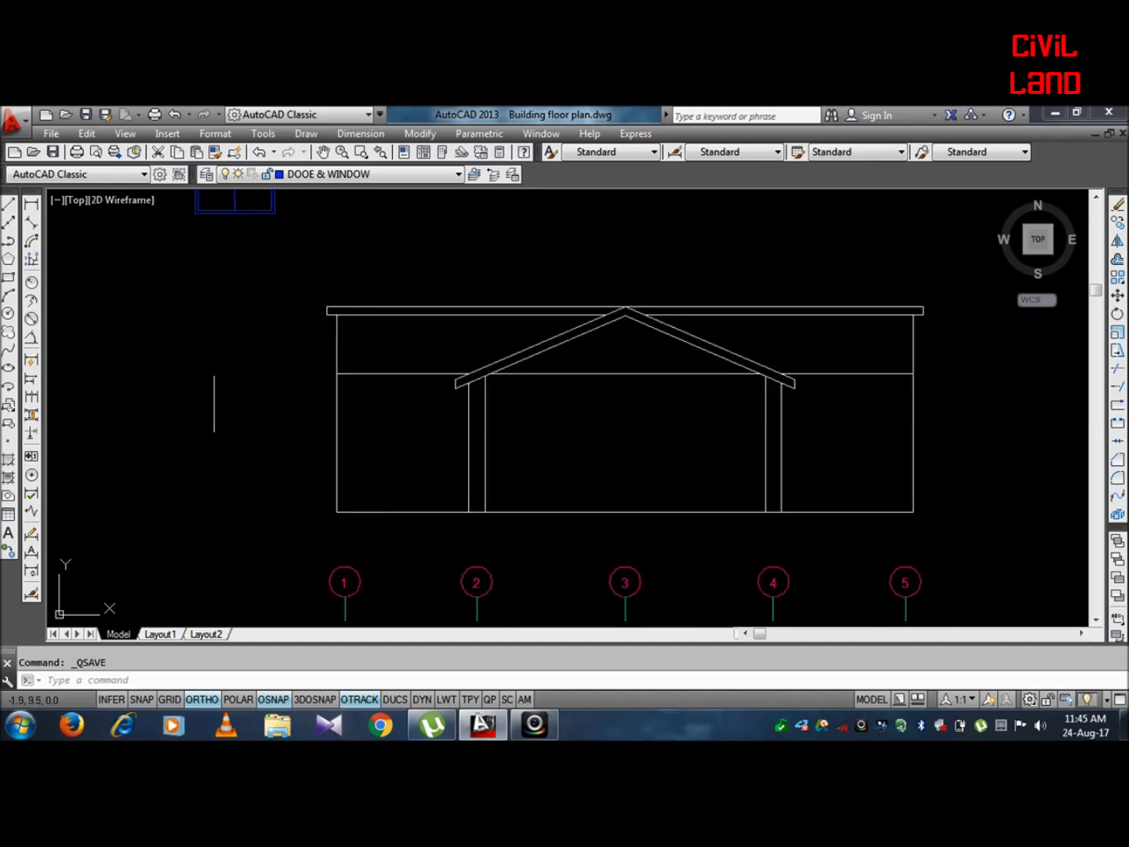
scroll(214, 403, down, 2)
scroll(376, 420, up, 2)
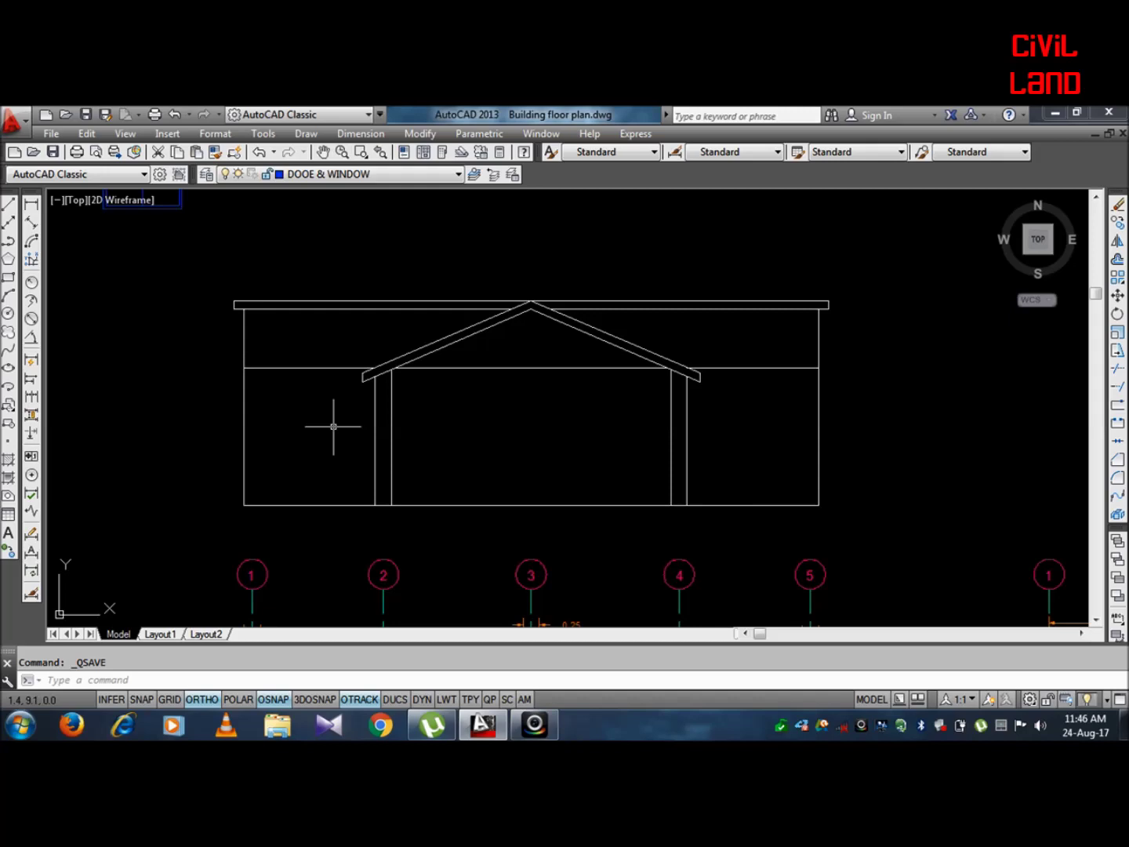
scroll(263, 363, down, 2)
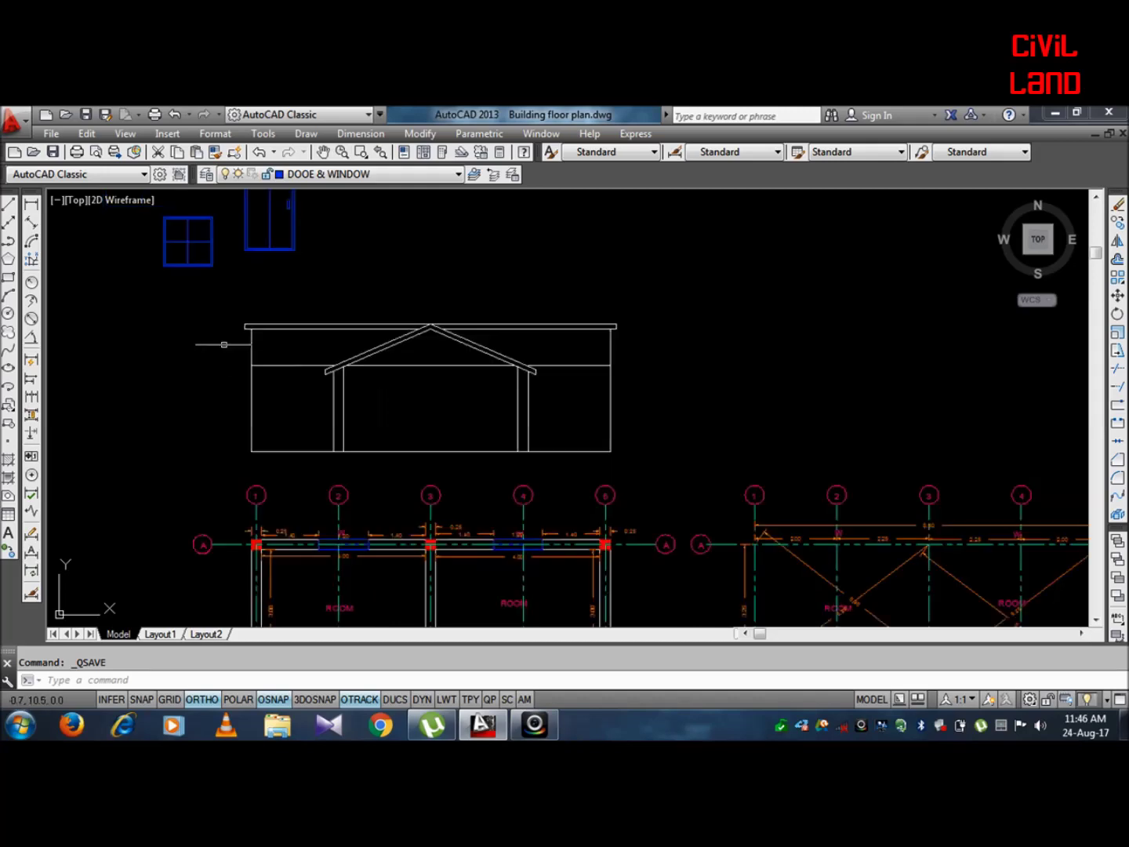
click(213, 205)
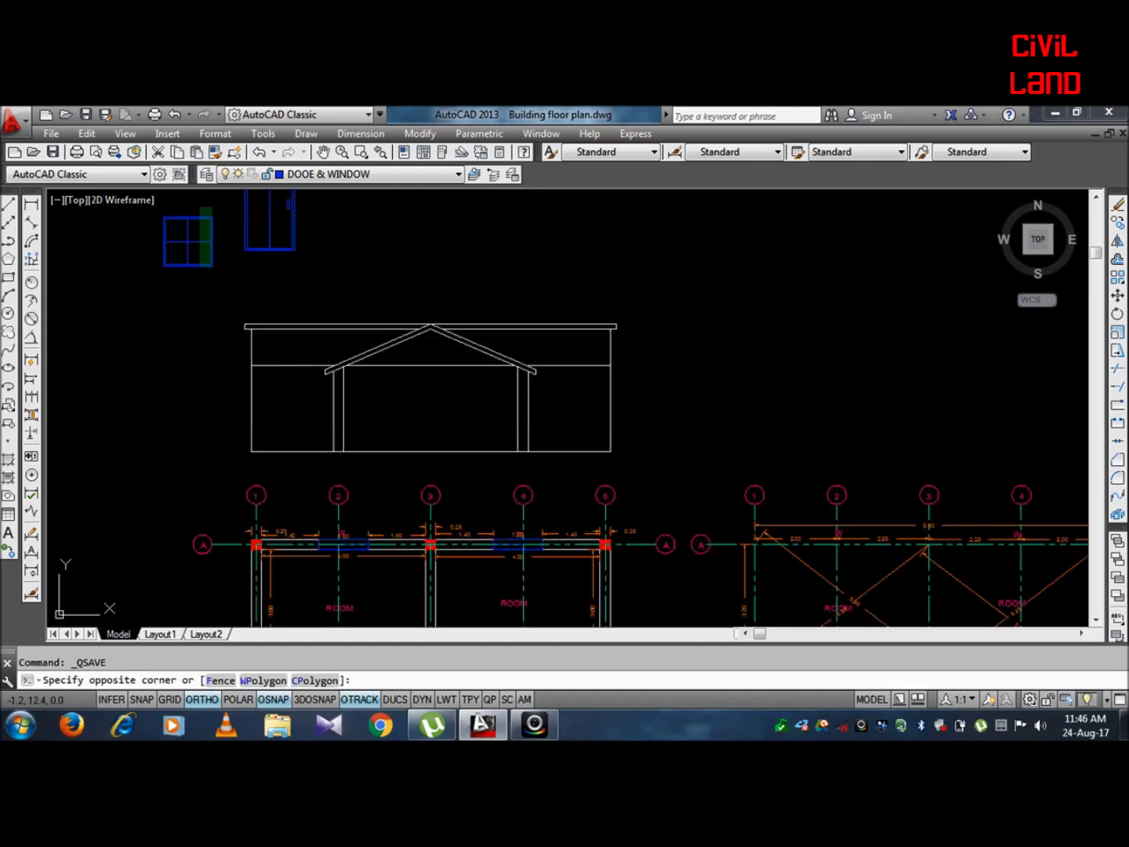
click(228, 239)
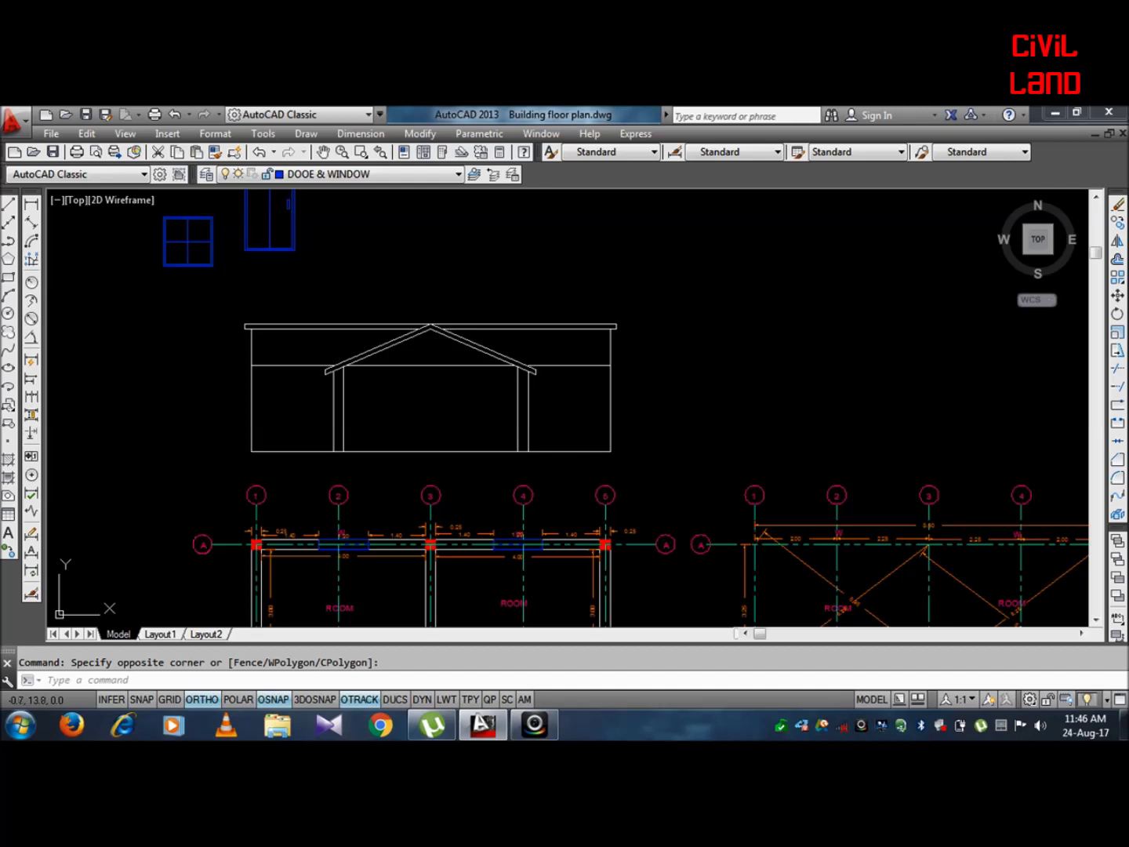
click(224, 208)
key(Escape)
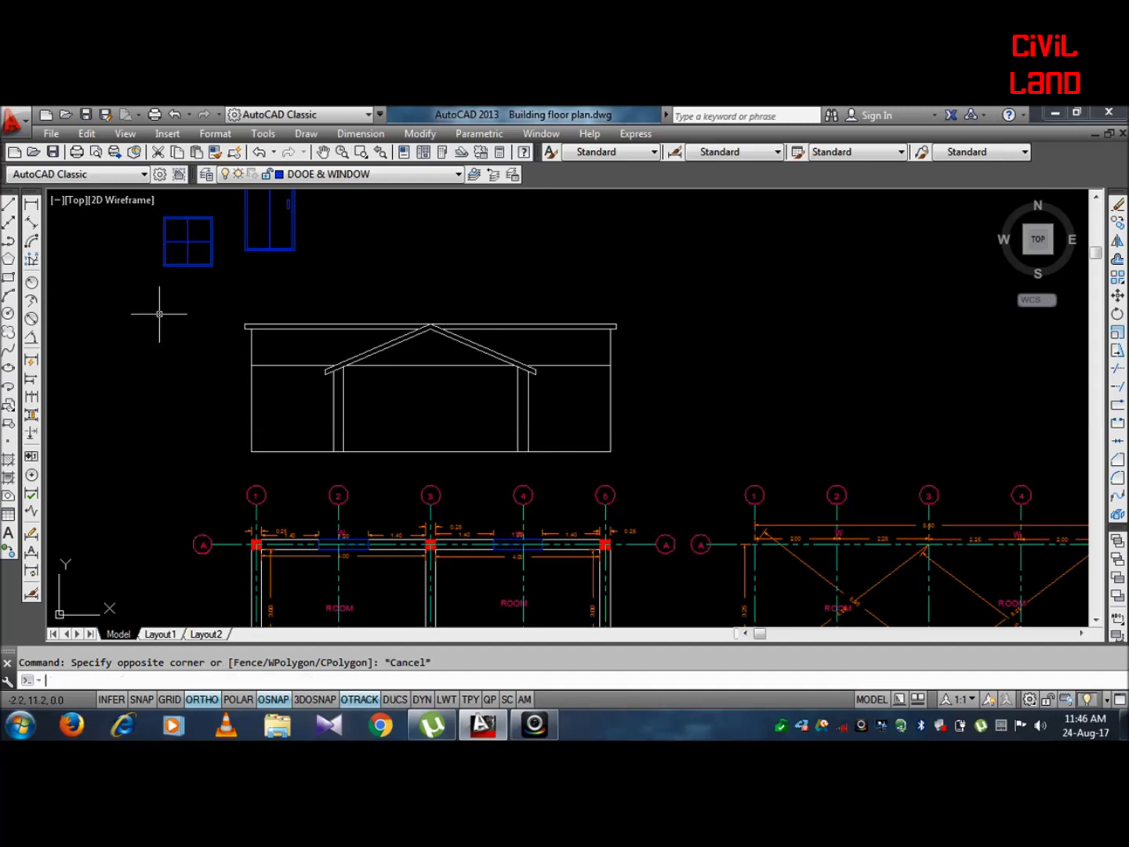
Step: Offset the elevation's side wall edge 0.25 inward for wall thickness
click(1118, 259)
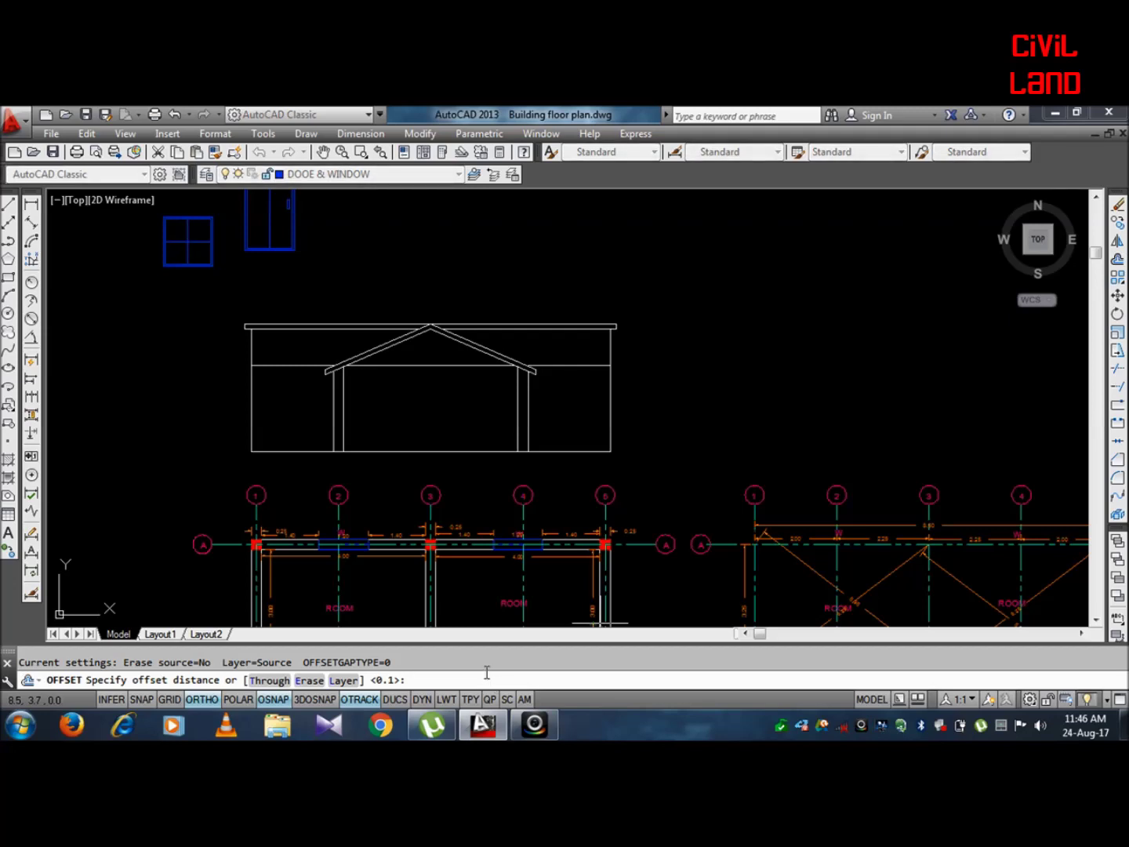
text(0.25)
key(Return)
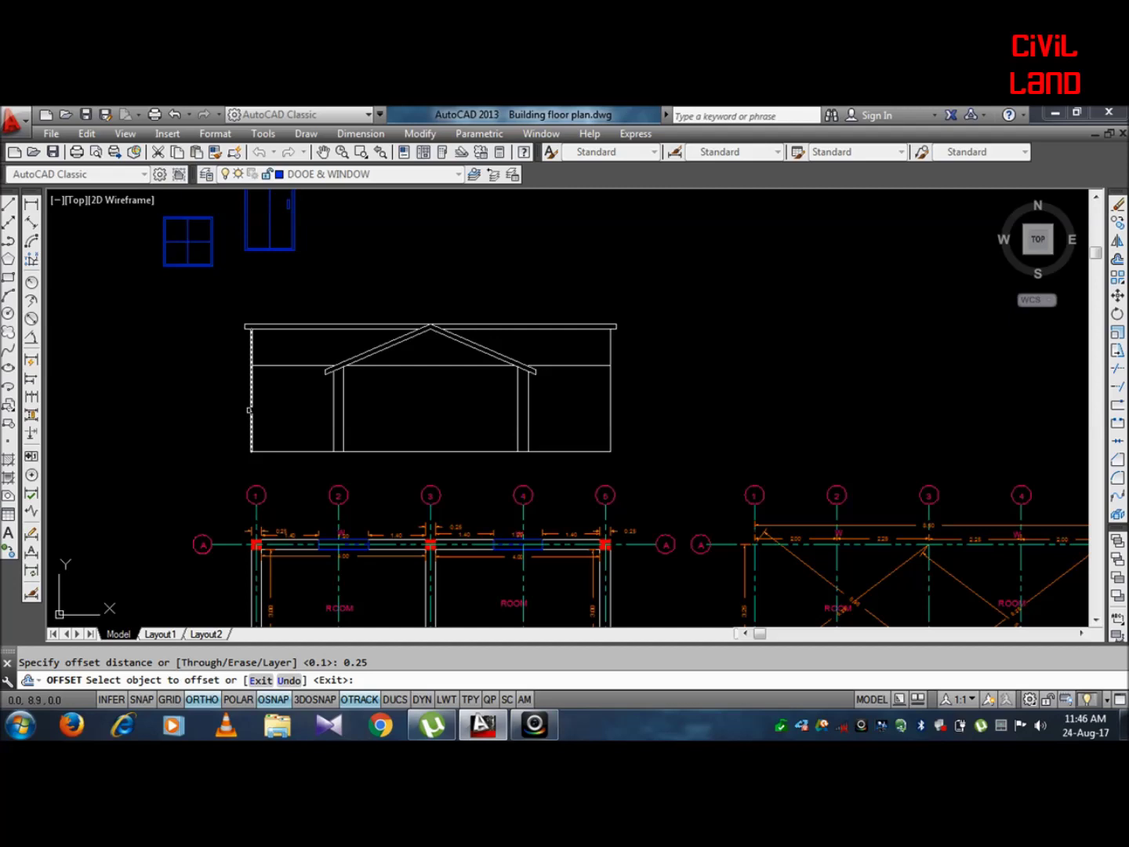
click(250, 410)
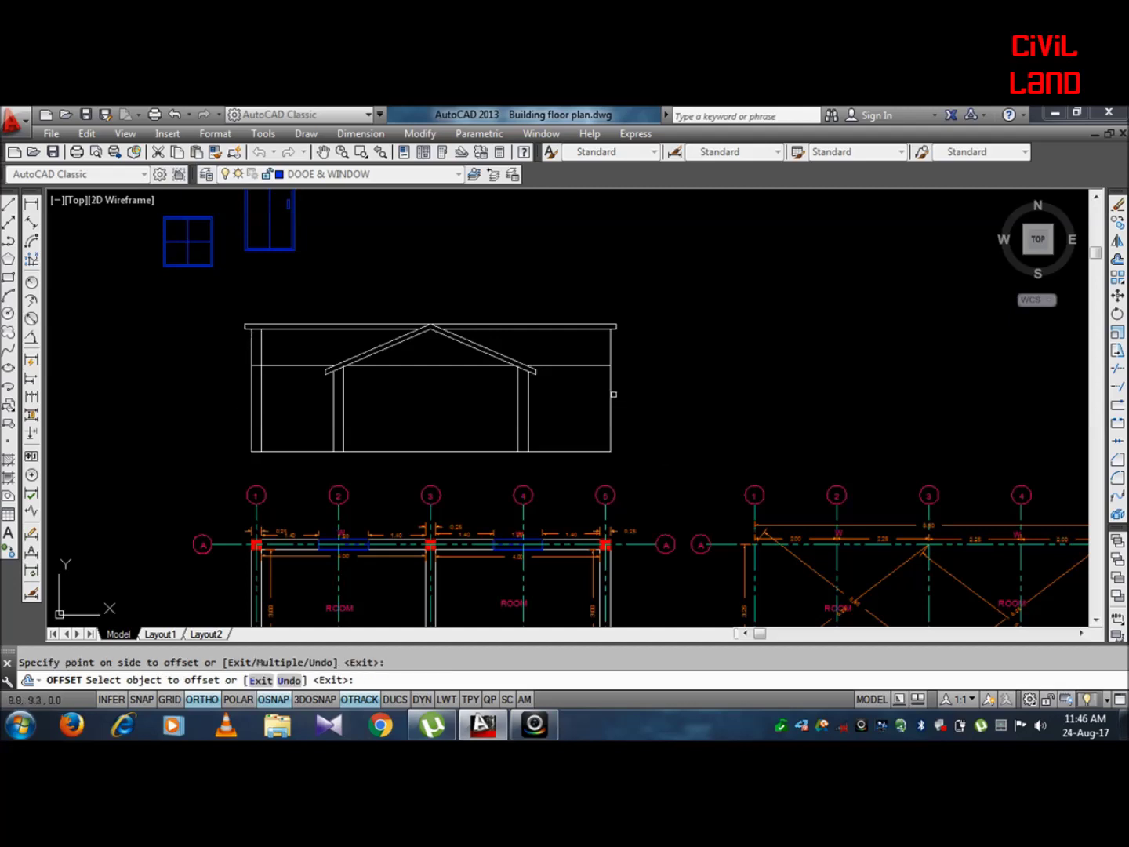
click(571, 397)
key(Escape)
Step: Select the four-pane window block and start the Copy command
click(230, 197)
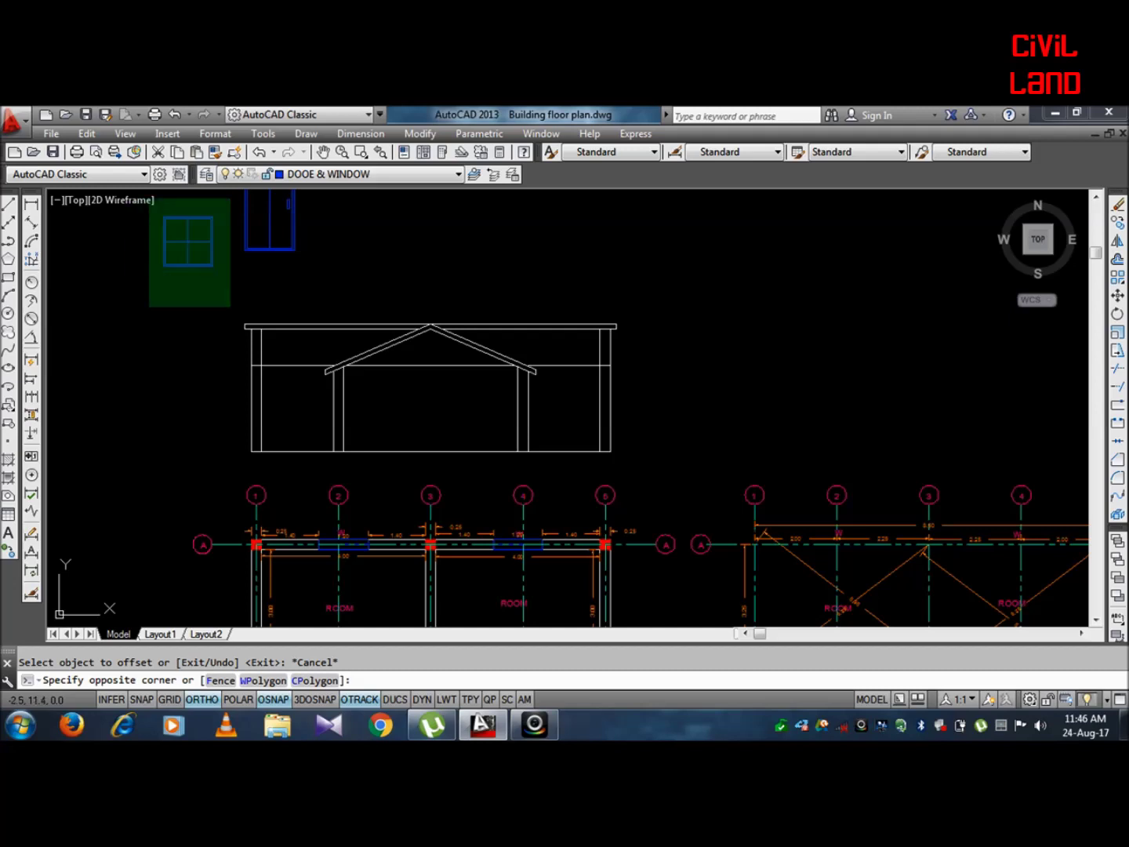
click(149, 305)
click(1117, 223)
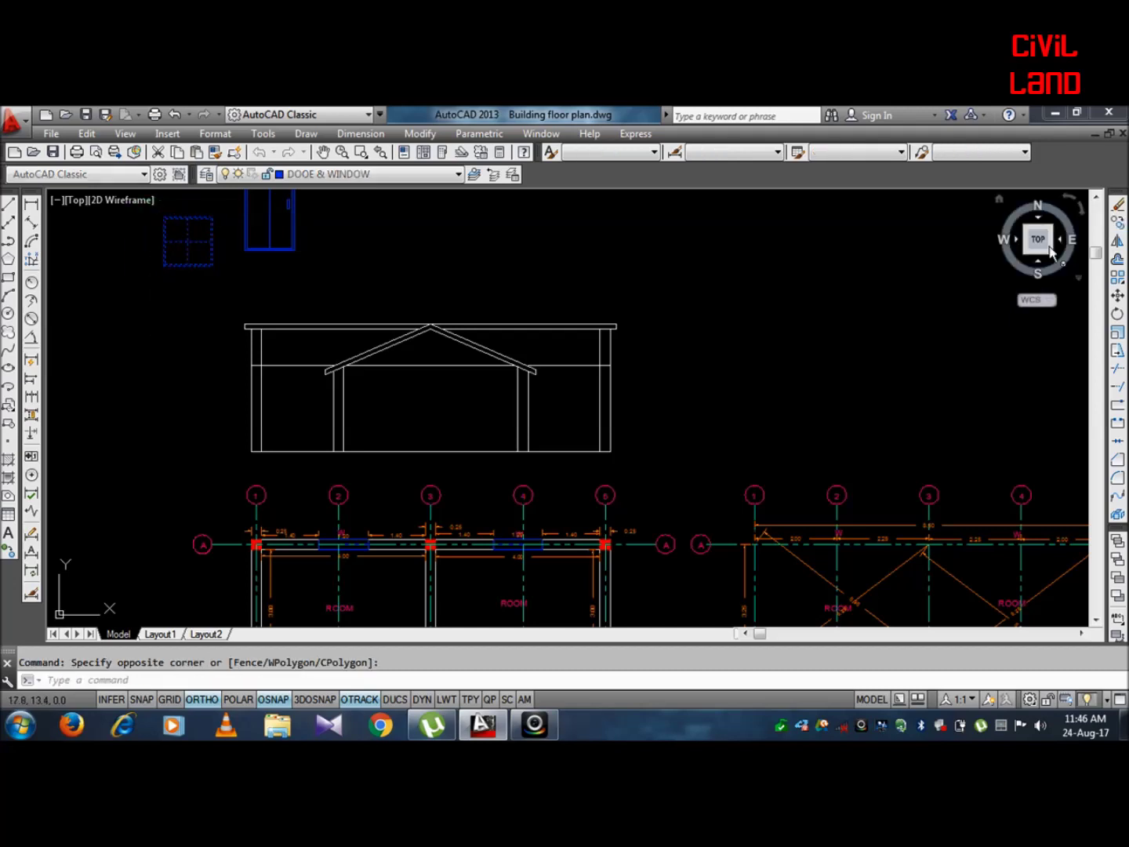
Step: Copy the window from its corner into the elevation's left bay
scroll(186, 206, up, 4)
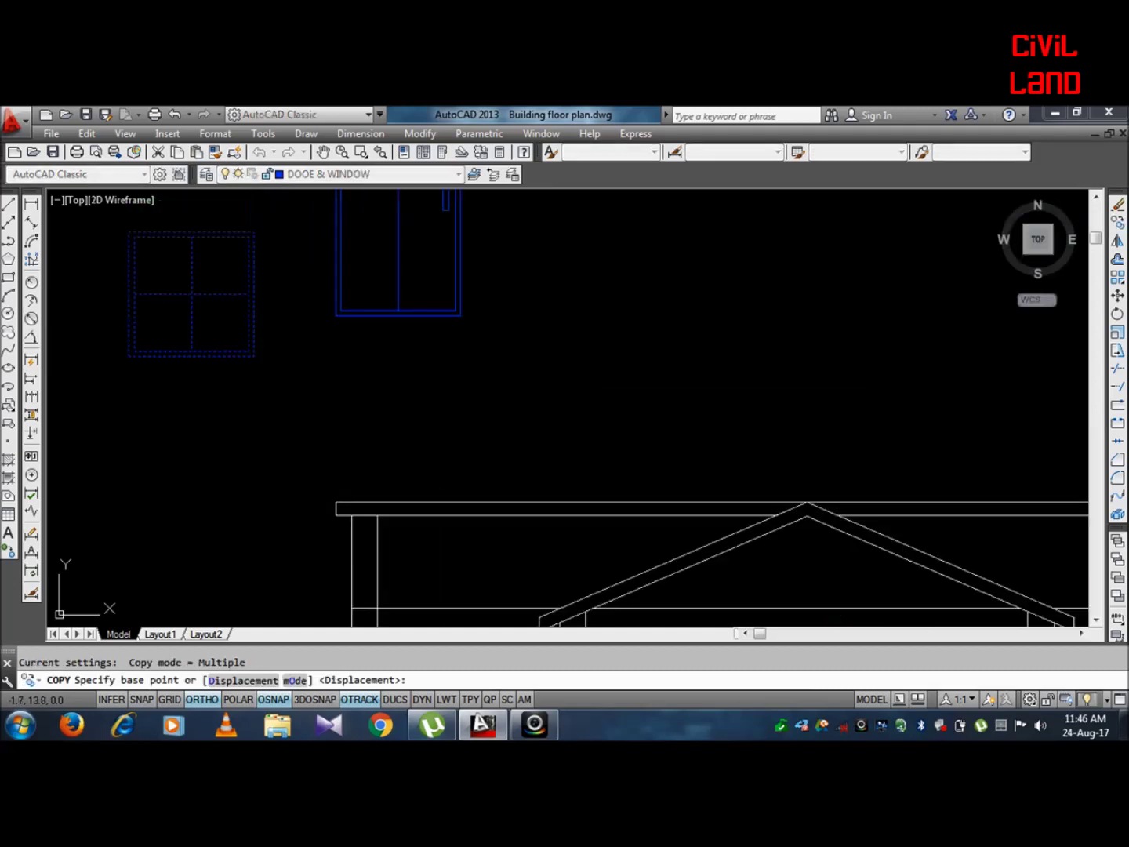
click(130, 233)
scroll(274, 314, down, 4)
scroll(343, 368, up, 3)
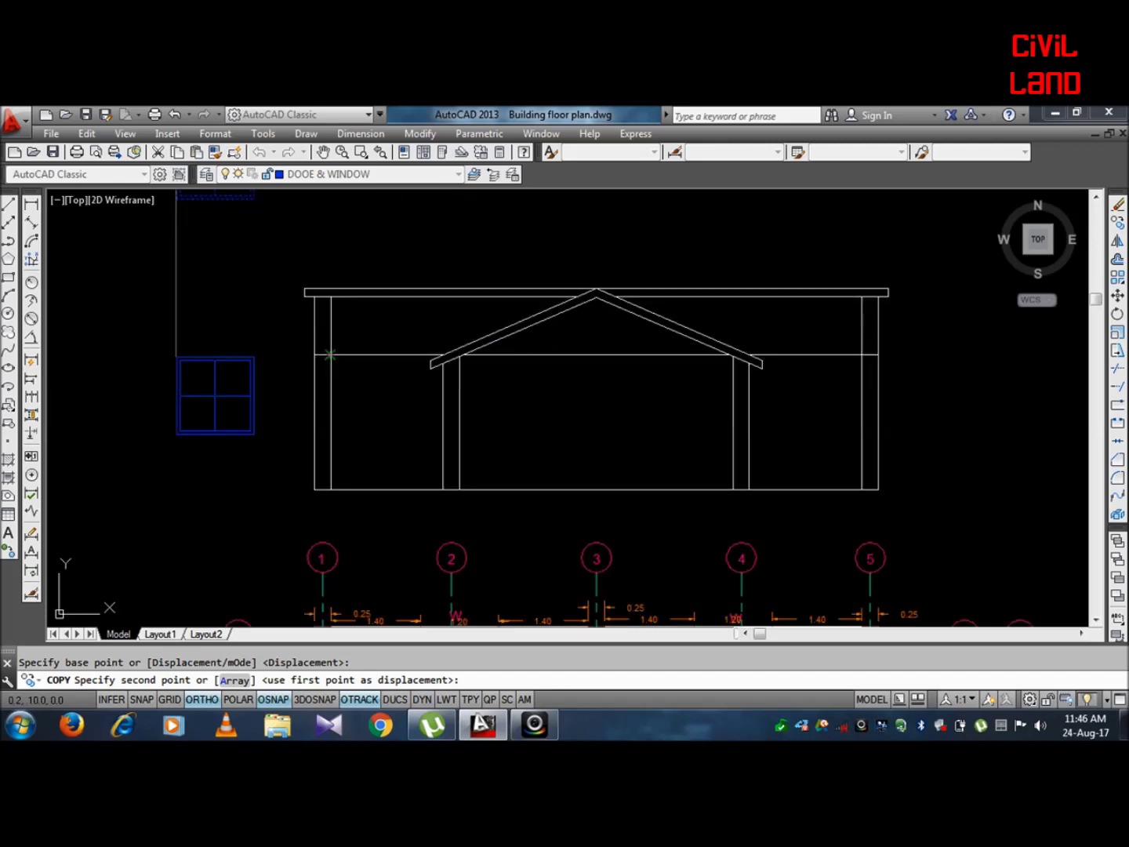
click(332, 357)
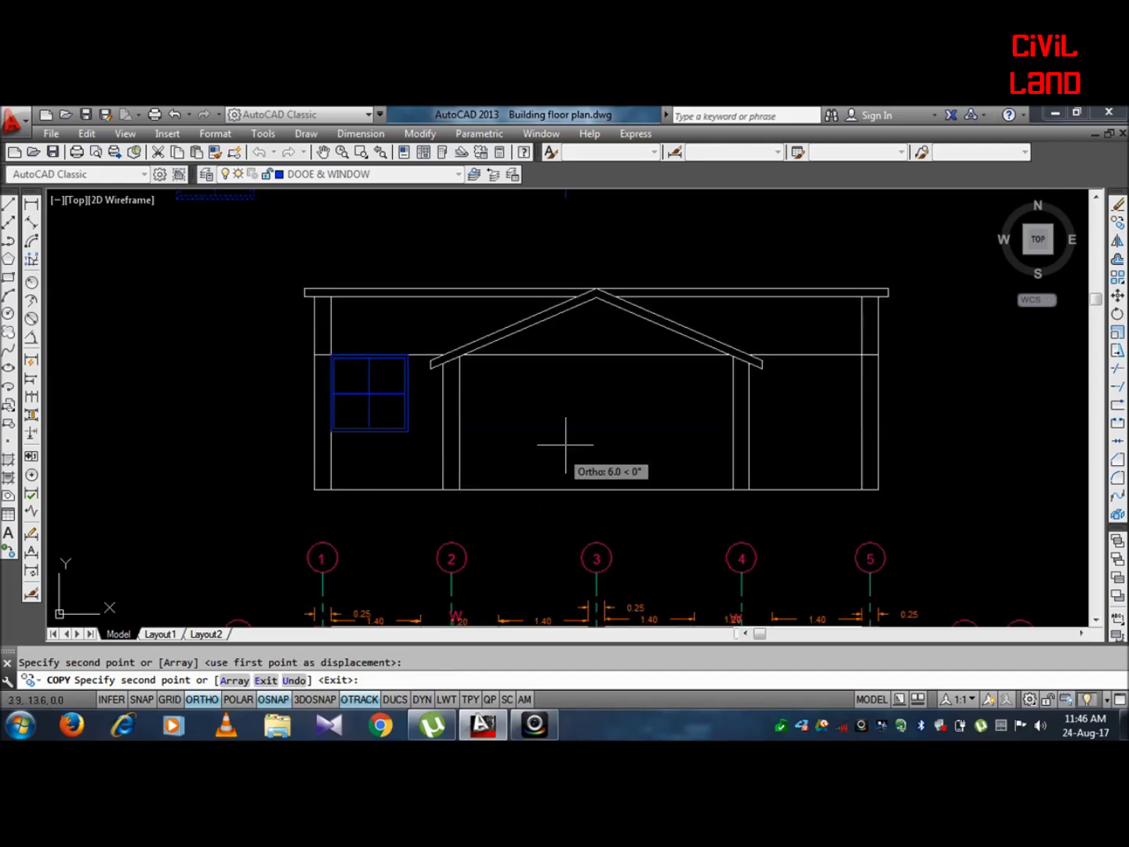
key(Escape)
Step: Copy the placed elevation window into the elevation's right bay
scroll(304, 441, down, 4)
scroll(314, 440, up, 4)
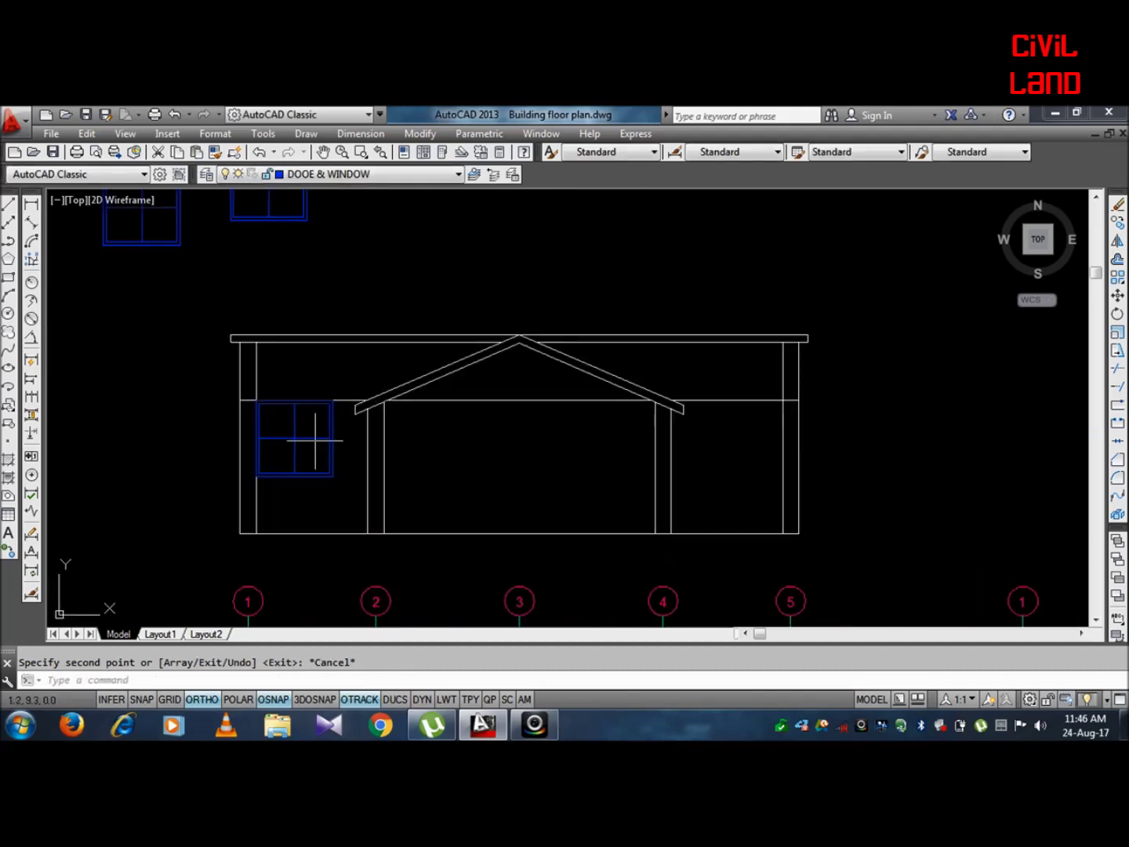
click(346, 427)
click(291, 478)
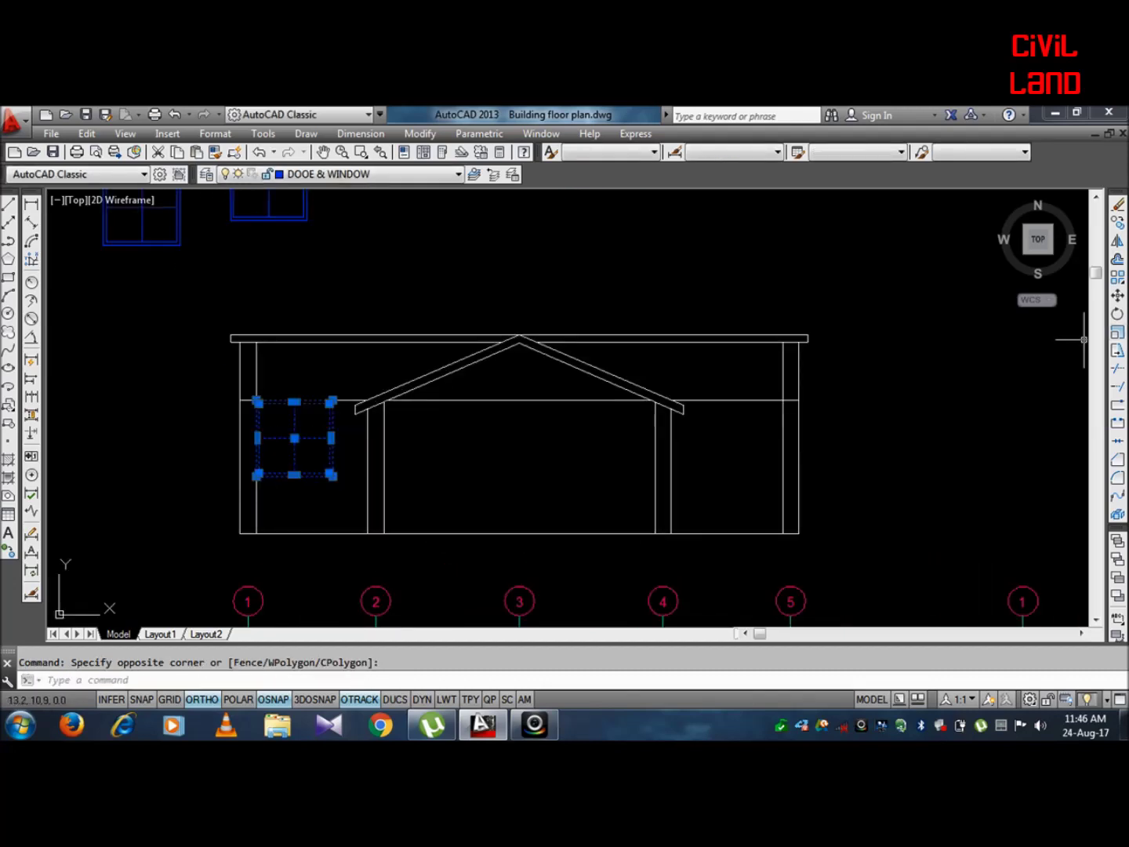
click(1118, 223)
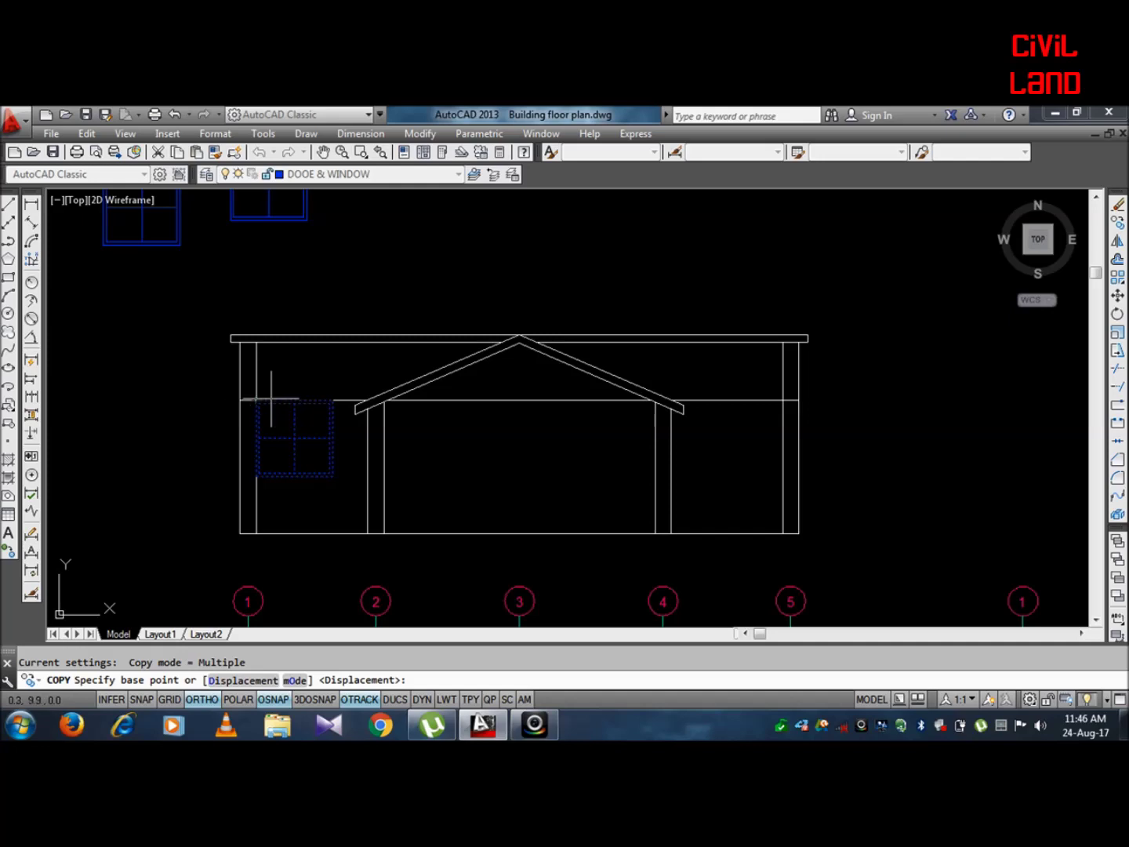
scroll(300, 396, up, 4)
click(377, 398)
scroll(294, 393, down, 4)
scroll(846, 464, up, 1)
click(773, 424)
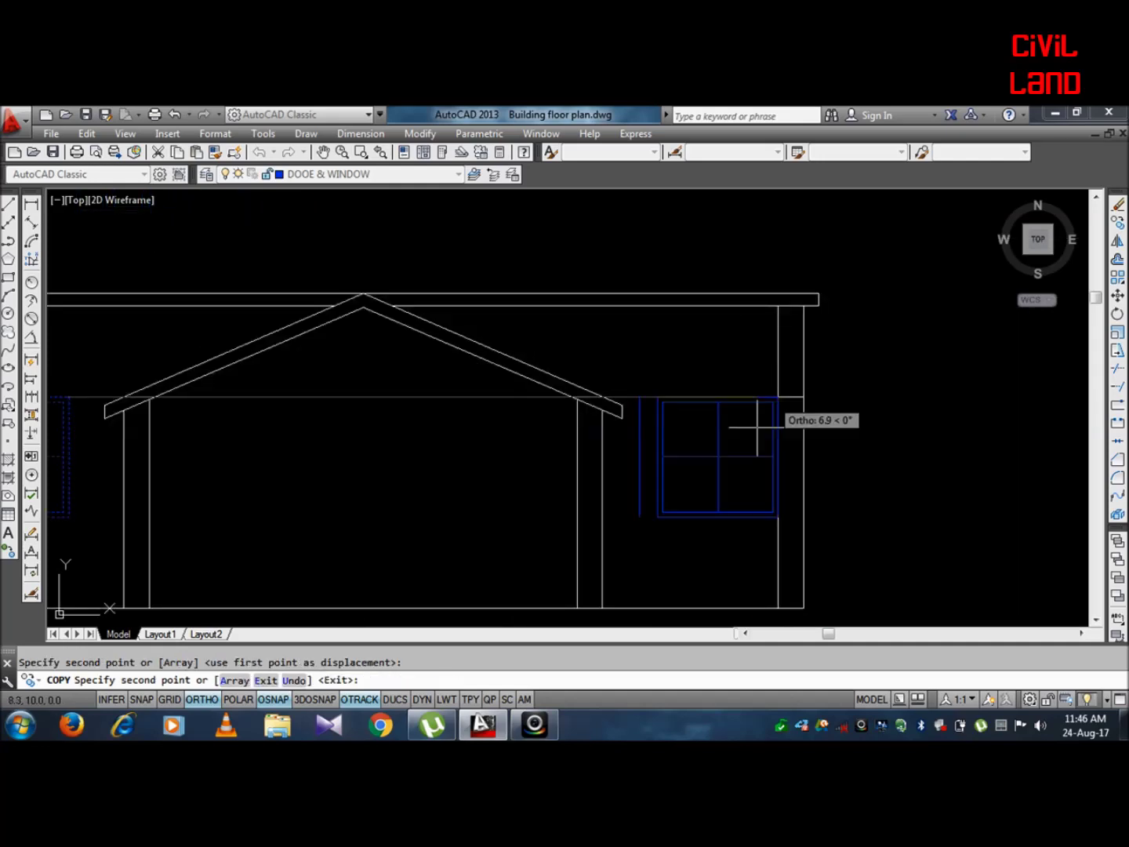
key(Escape)
Step: Select the door block and begin copying it, then abandon the copy
scroll(616, 417, down, 4)
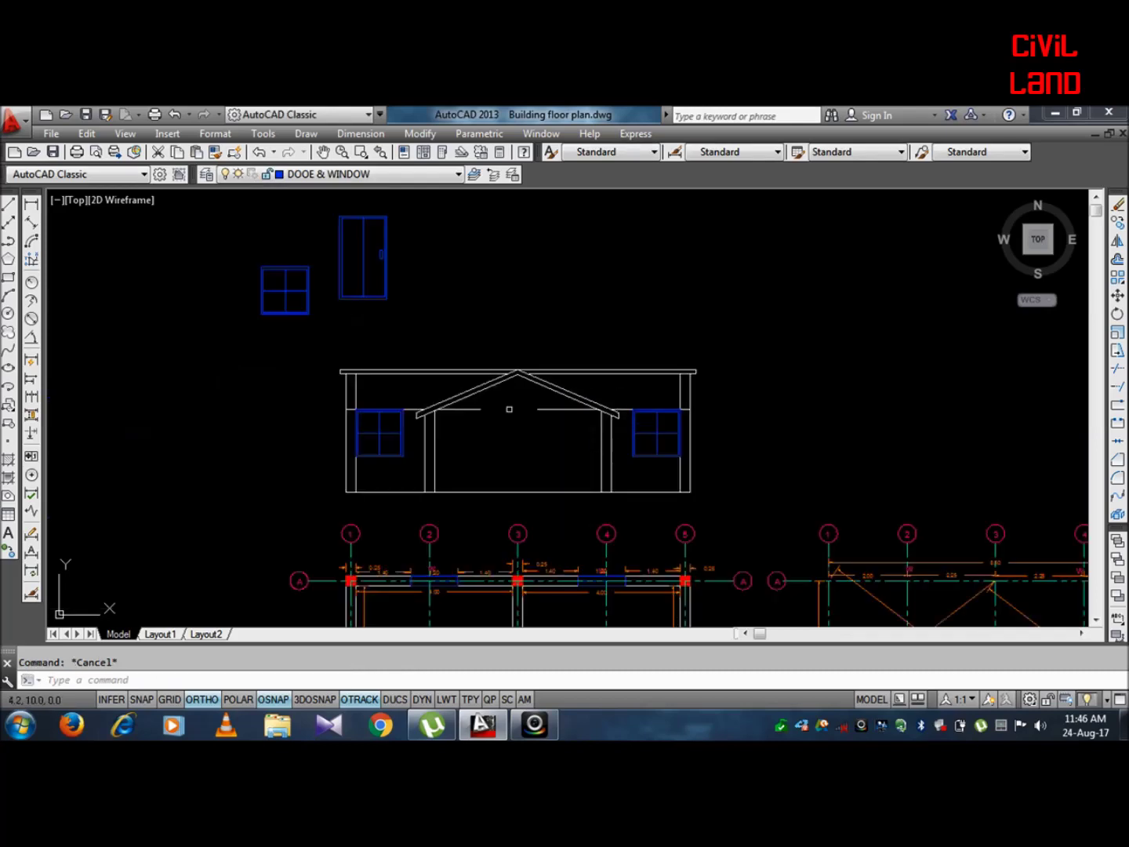
scroll(434, 406, up, 4)
scroll(349, 403, down, 2)
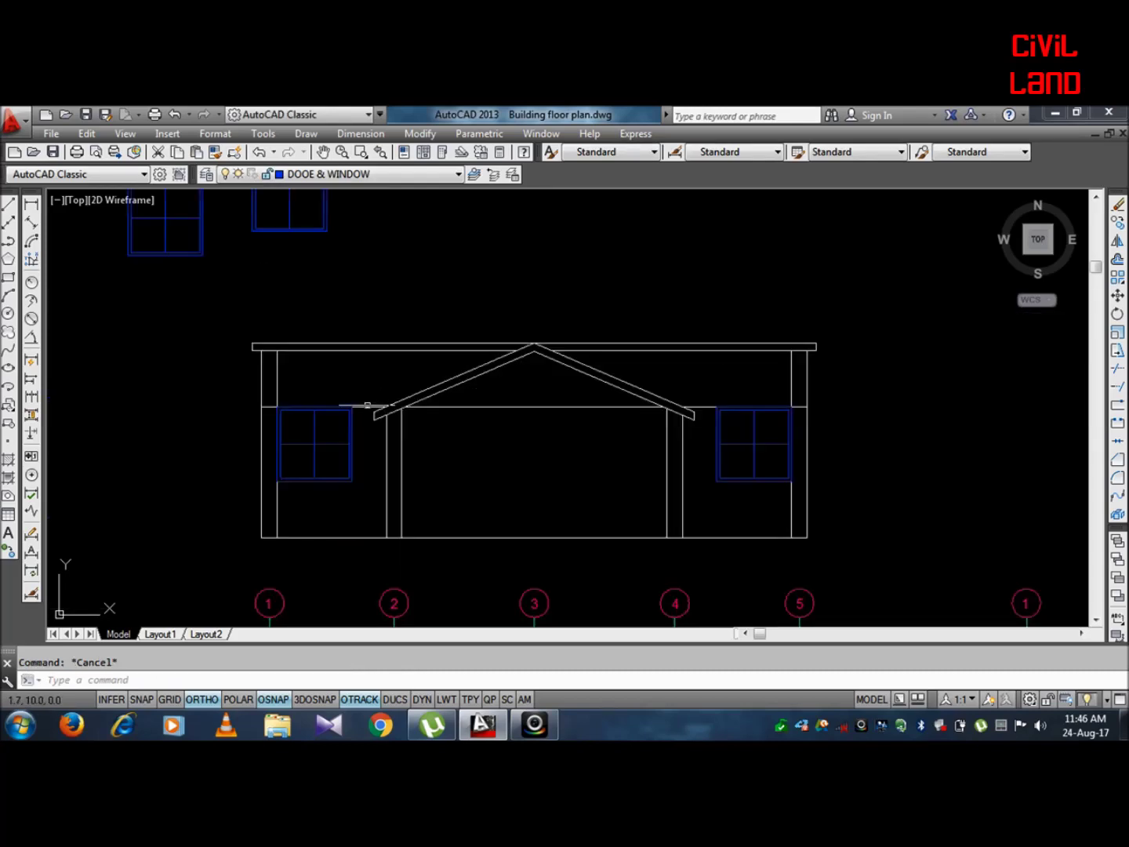
scroll(366, 416, up, 2)
scroll(360, 415, down, 2)
scroll(345, 417, down, 2)
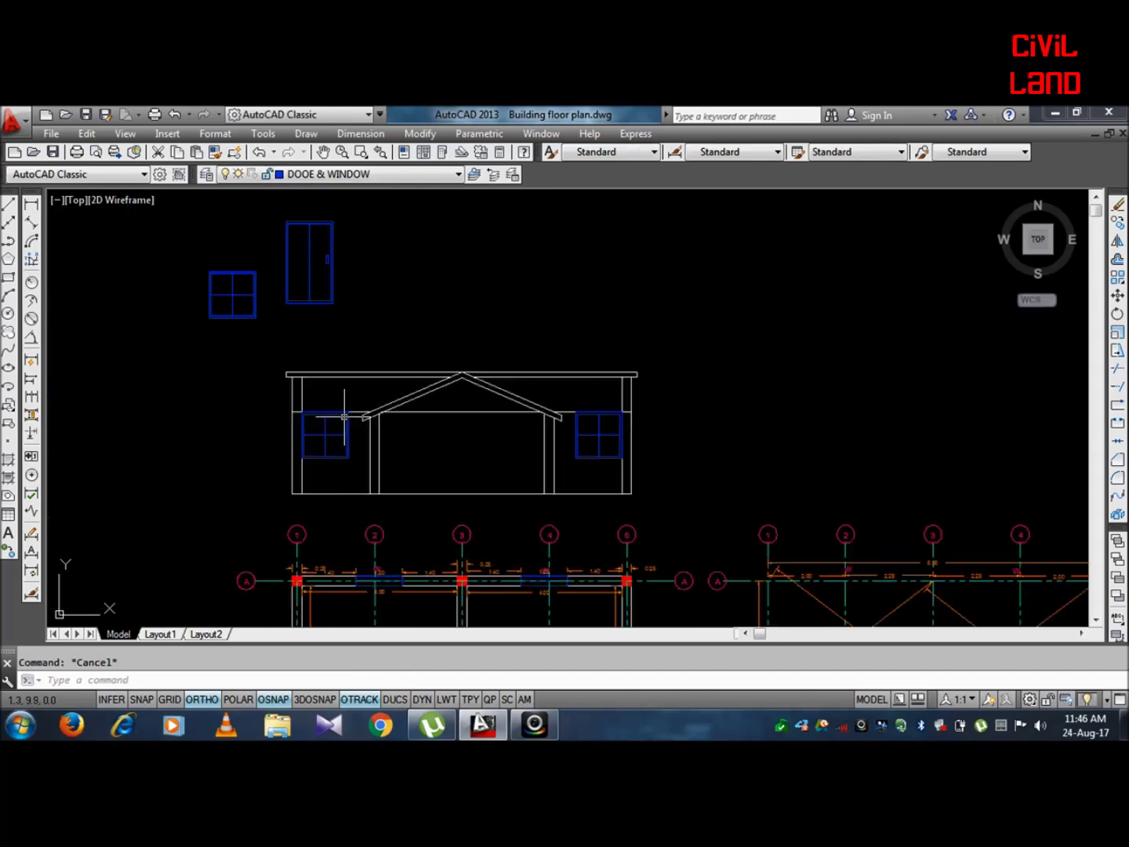
click(373, 196)
click(279, 317)
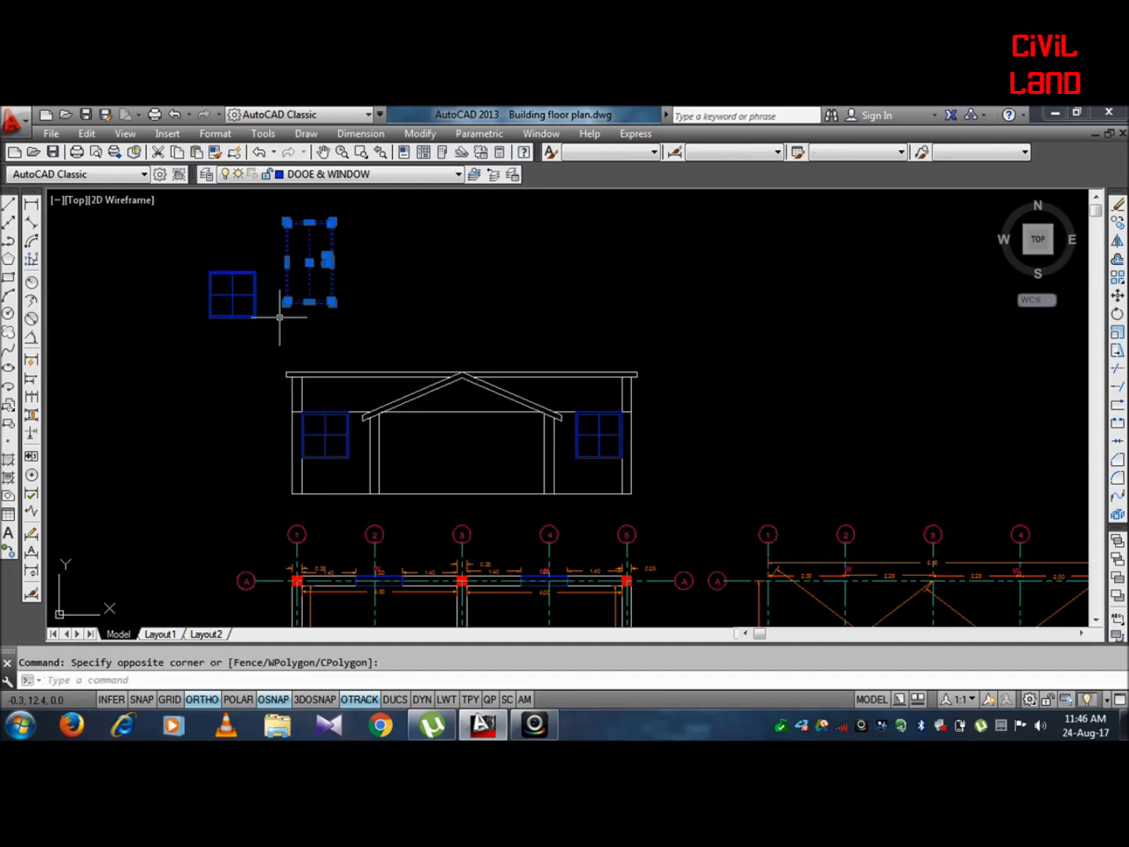
click(1119, 224)
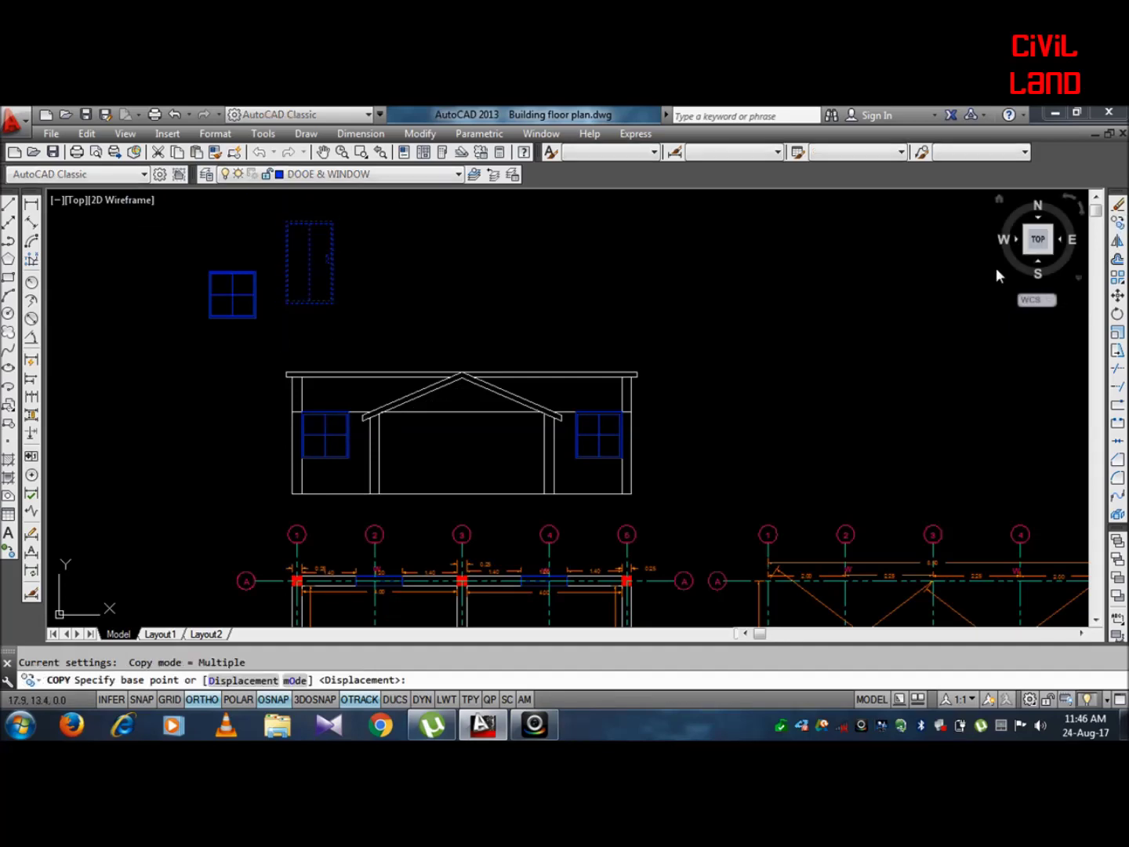
click(309, 303)
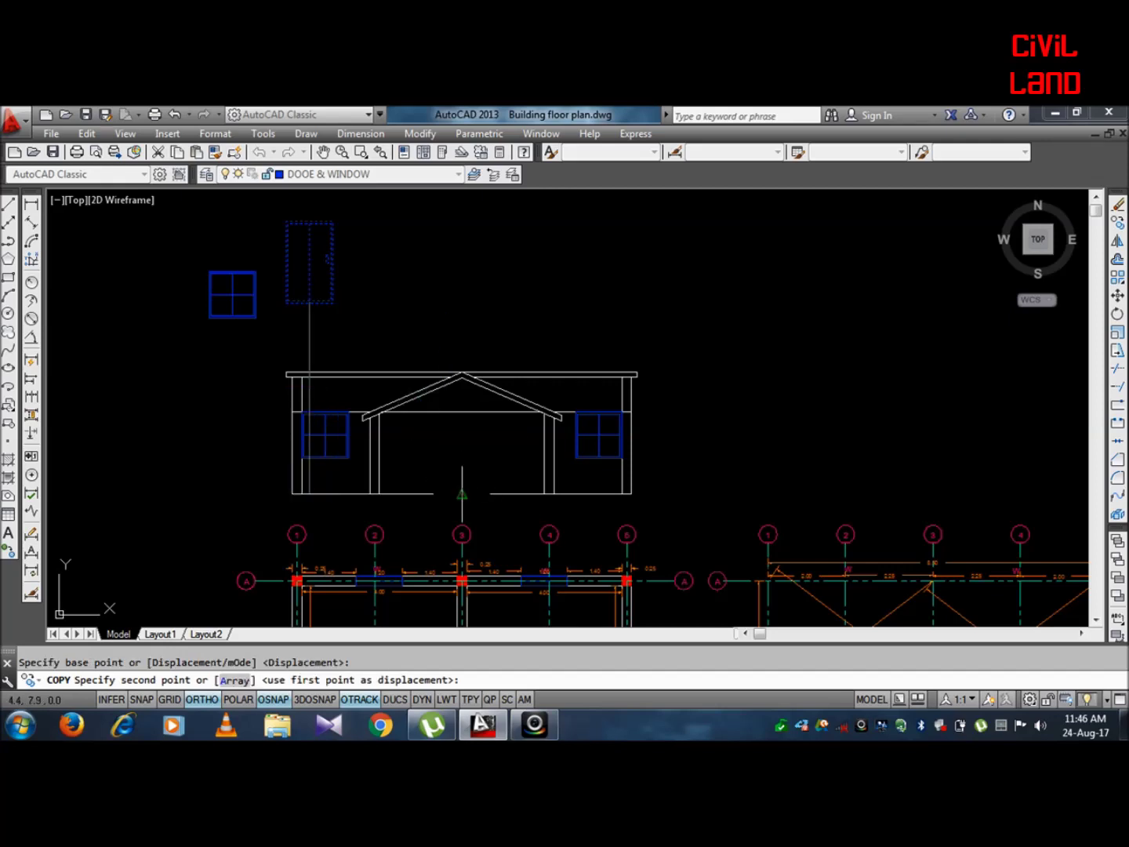
key(Escape)
Step: Start a line in the floor plan, then cancel it
scroll(427, 358, down, 5)
scroll(452, 449, up, 6)
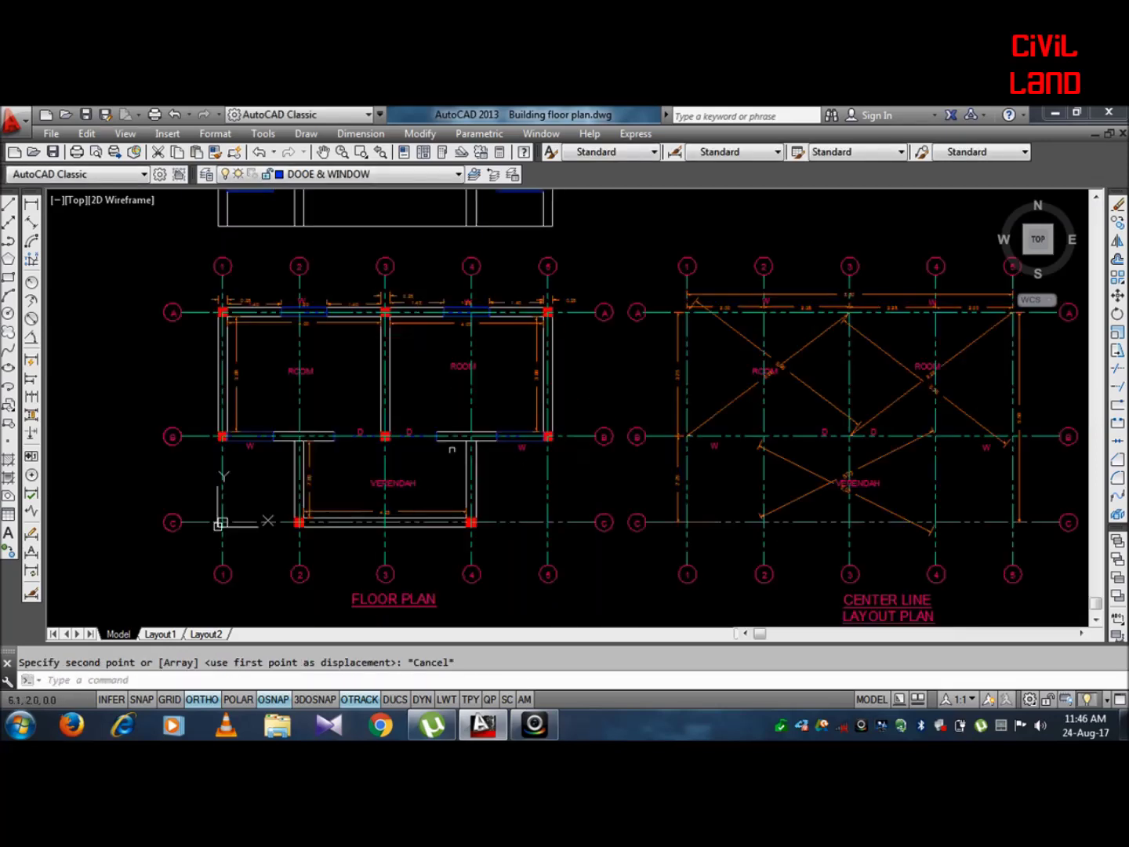
scroll(348, 494, down, 2)
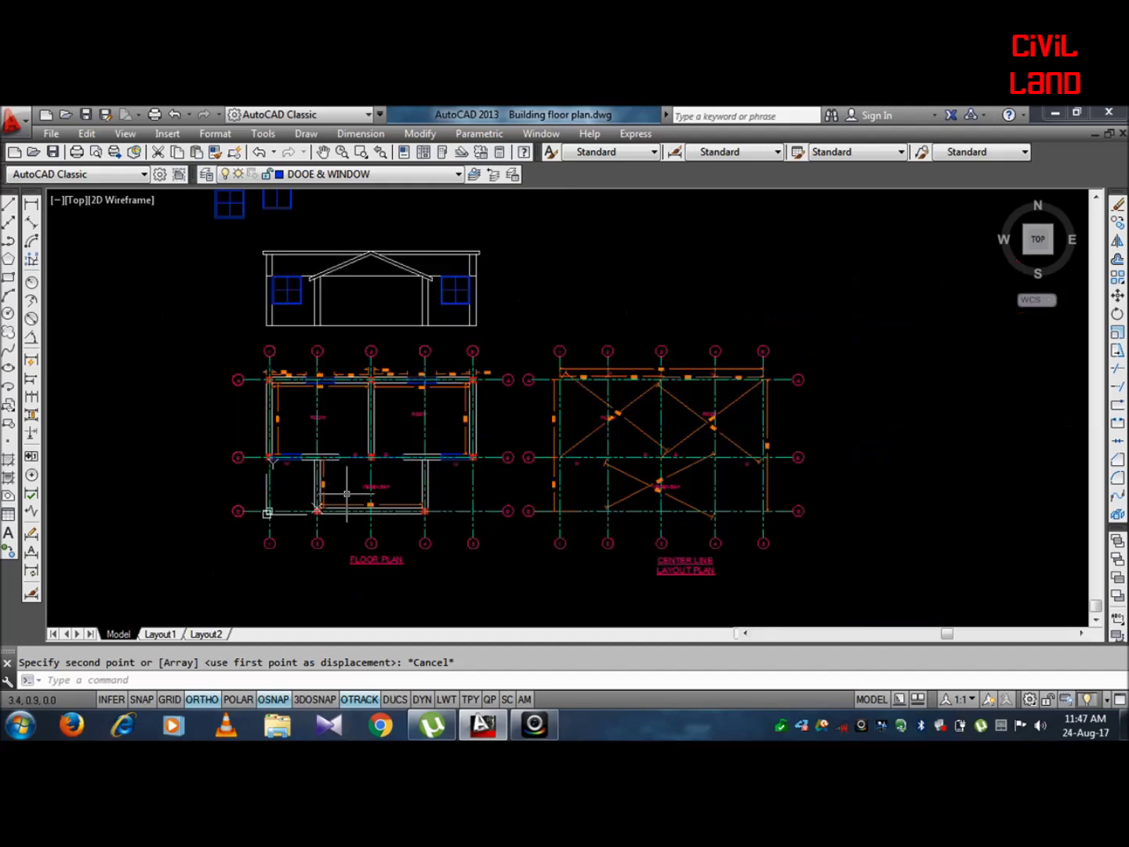
click(7, 204)
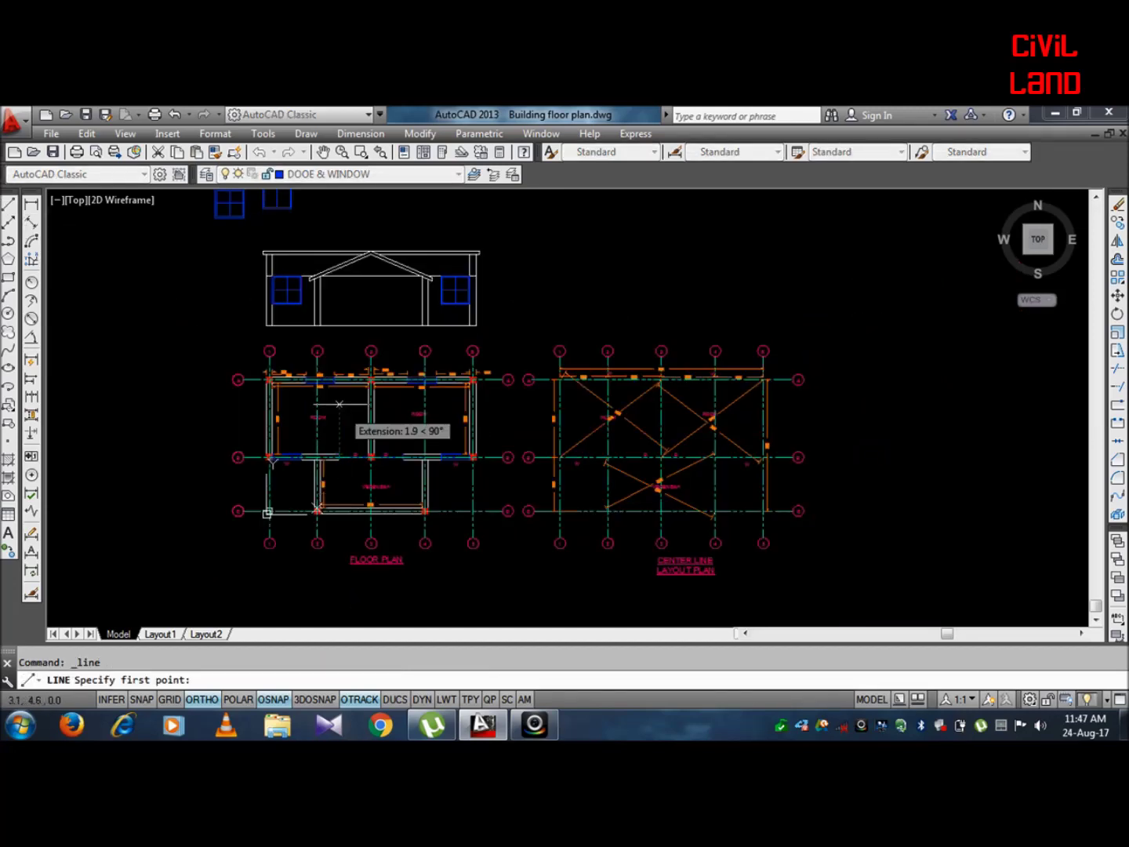
click(341, 328)
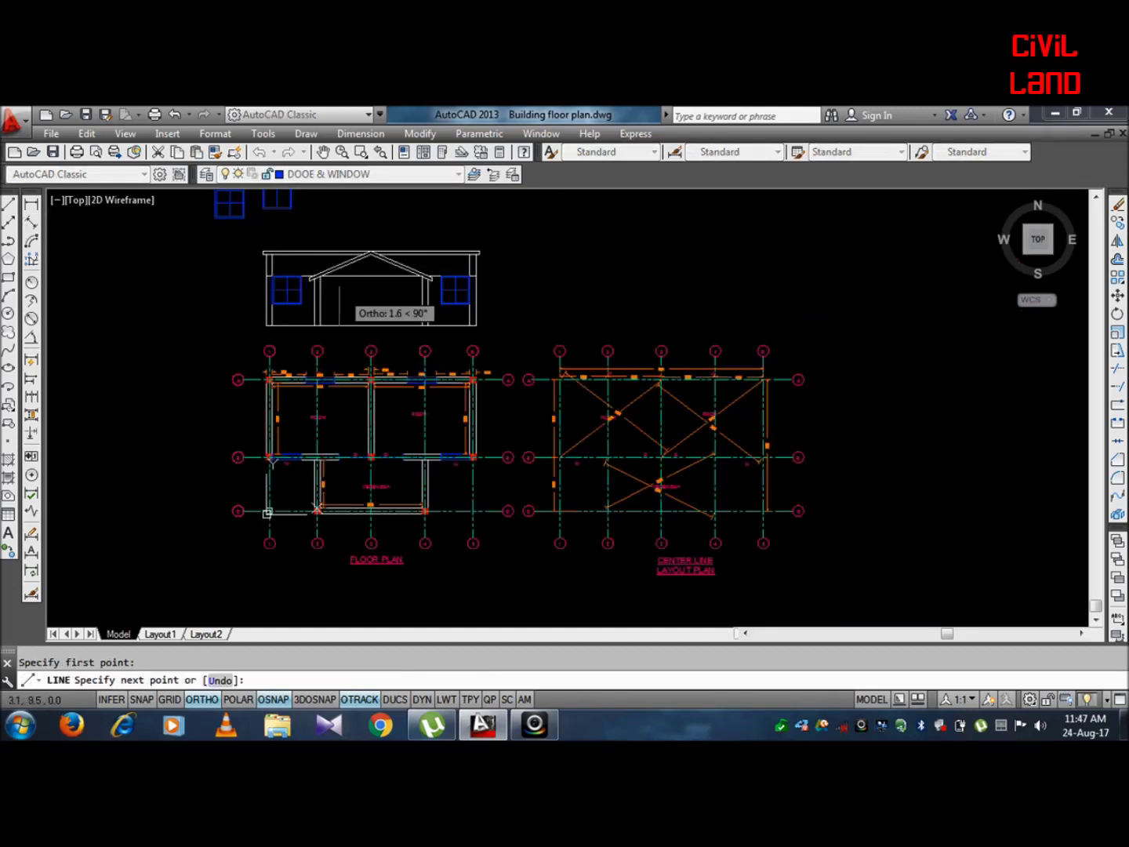
key(Escape)
scroll(337, 378, down, 3)
scroll(336, 379, up, 4)
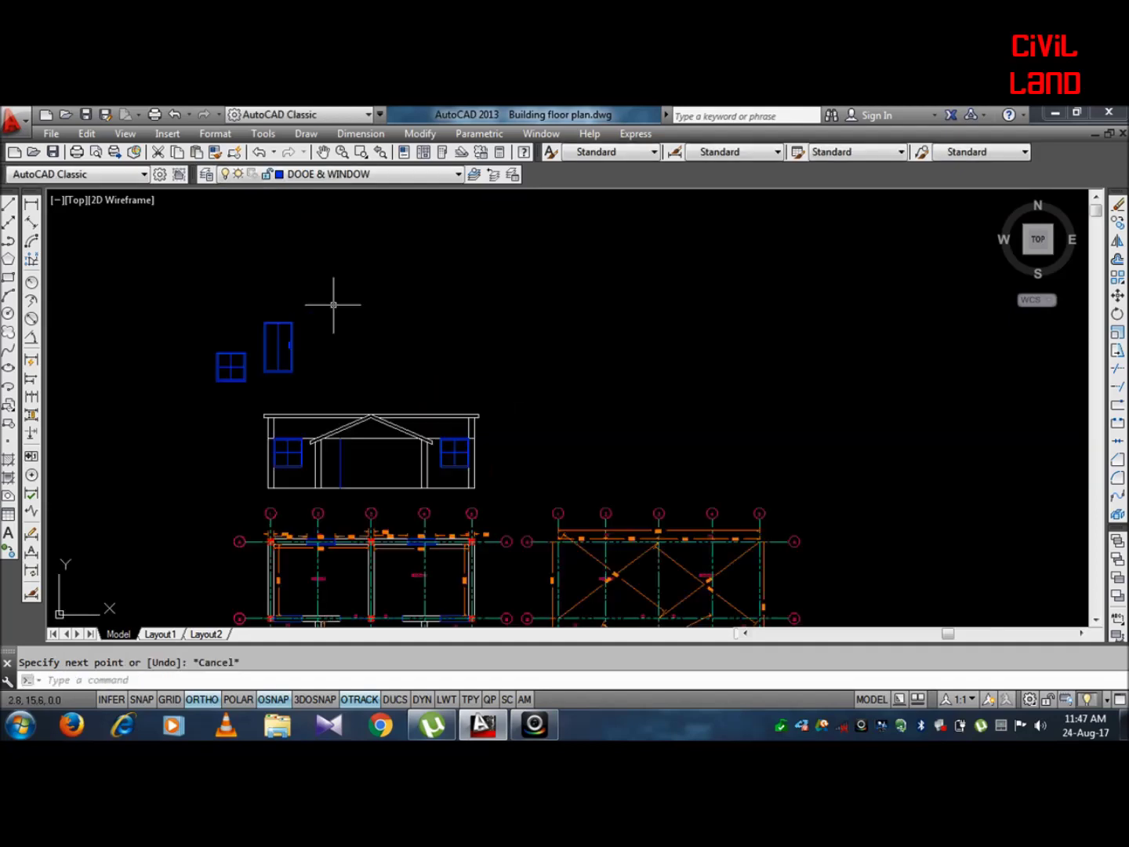
Step: Copy the door block into the elevation's central opening
click(324, 304)
click(255, 381)
mouse_move(1037, 239)
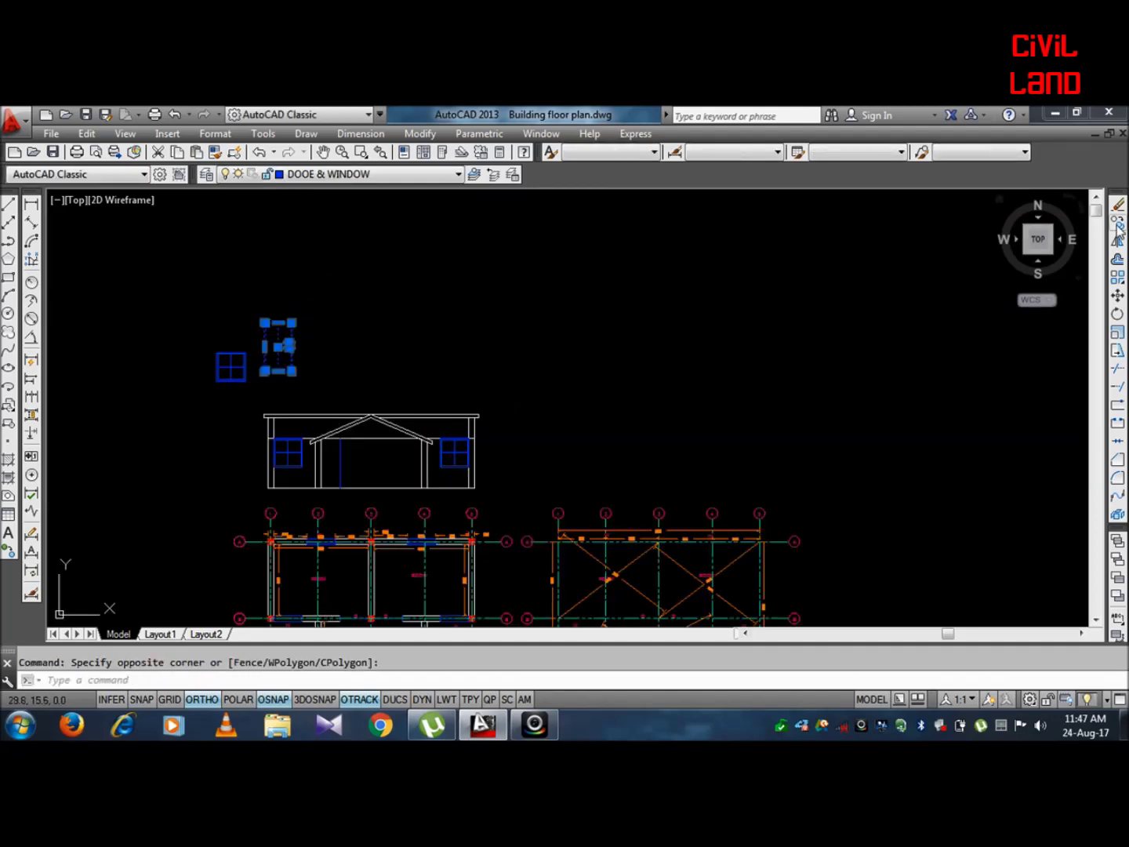
click(1118, 223)
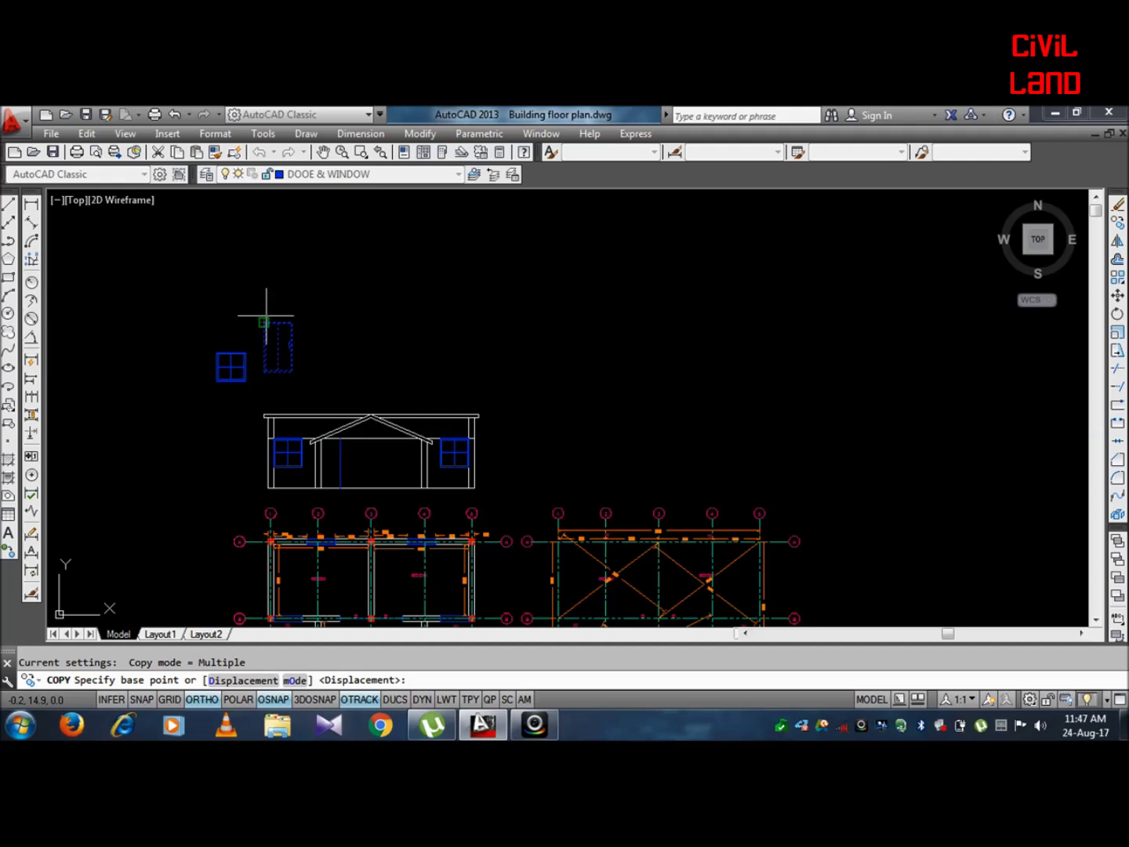
scroll(265, 356, up, 5)
click(258, 367)
scroll(257, 367, down, 4)
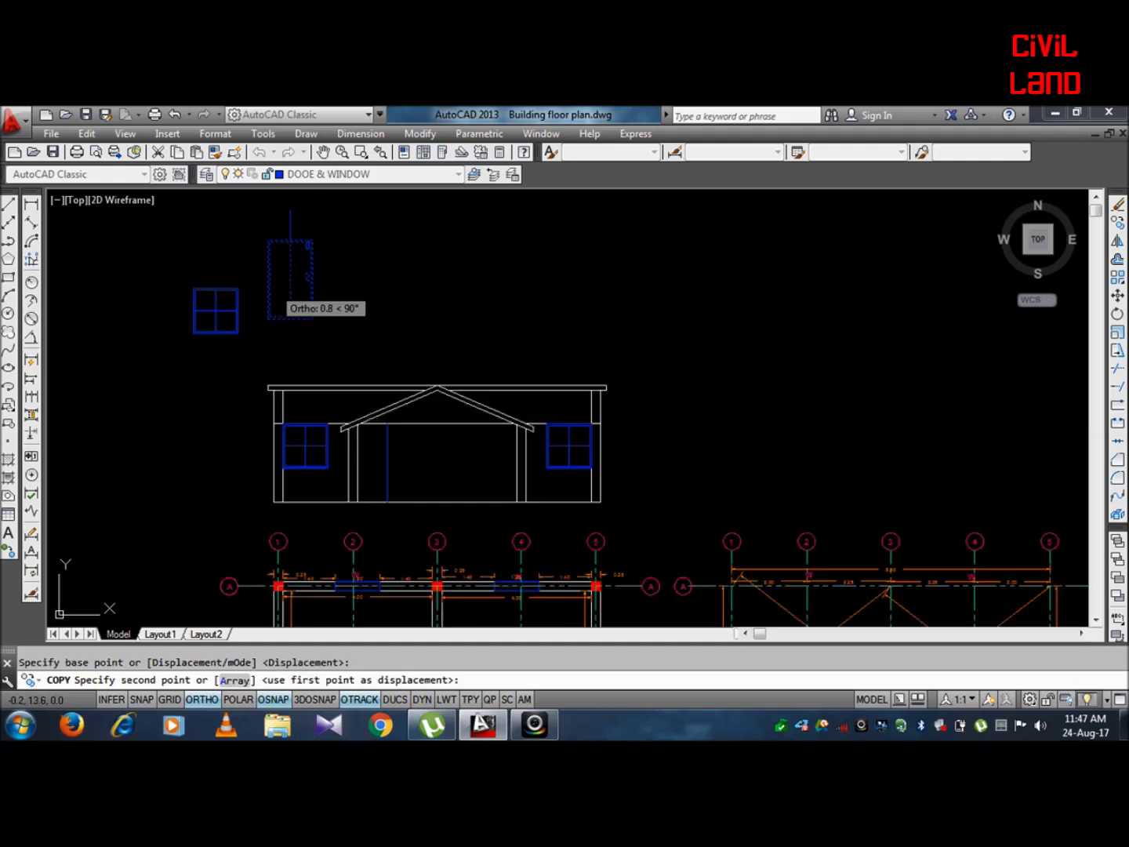
scroll(376, 455, up, 2)
click(265, 361)
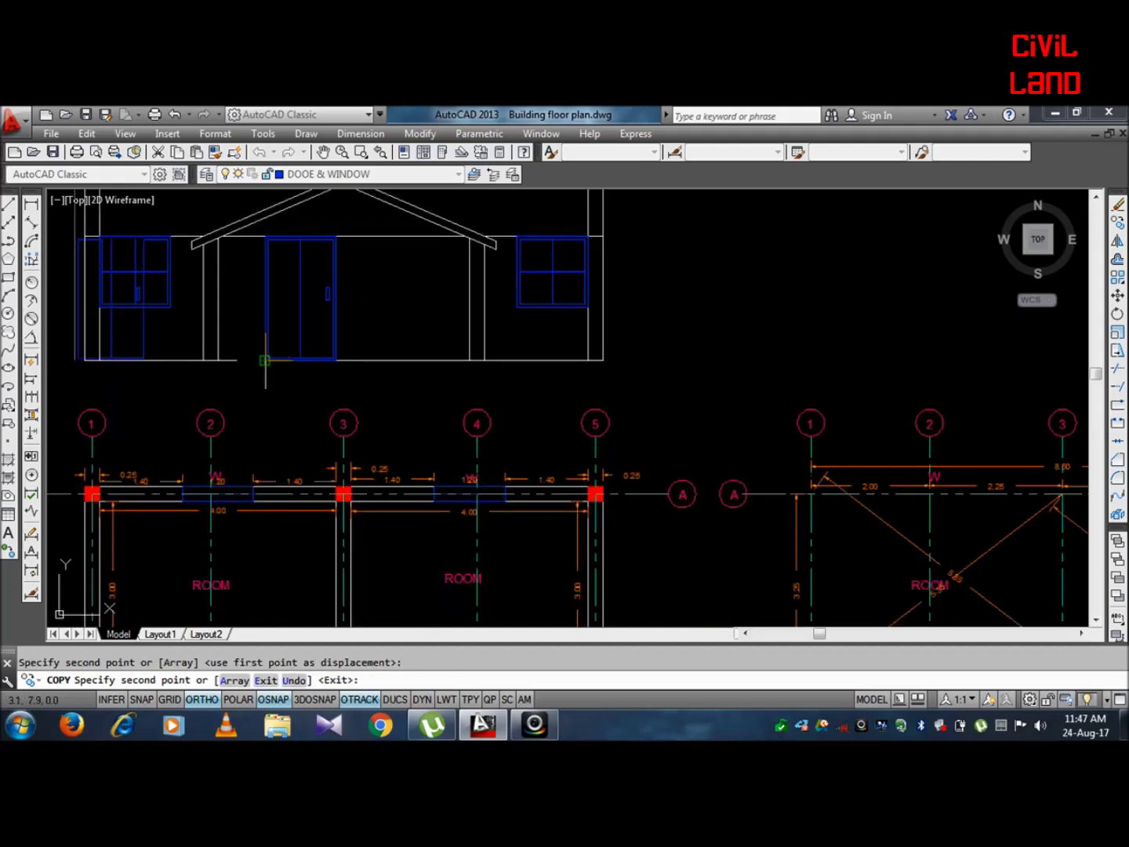
key(Escape)
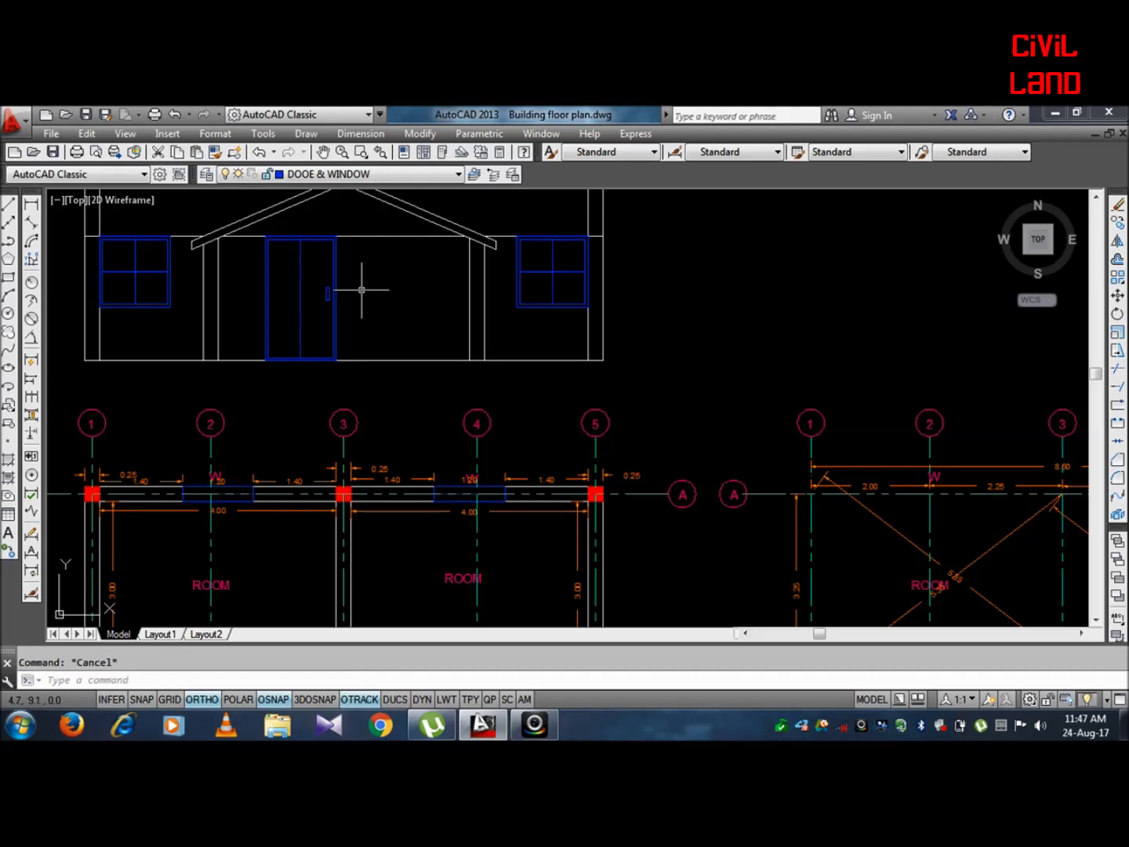
Step: Mirror the copied door about its edge into a pair, then delete the line under the gable
scroll(361, 289, up, 2)
scroll(357, 274, up, 2)
scroll(360, 293, down, 4)
click(365, 290)
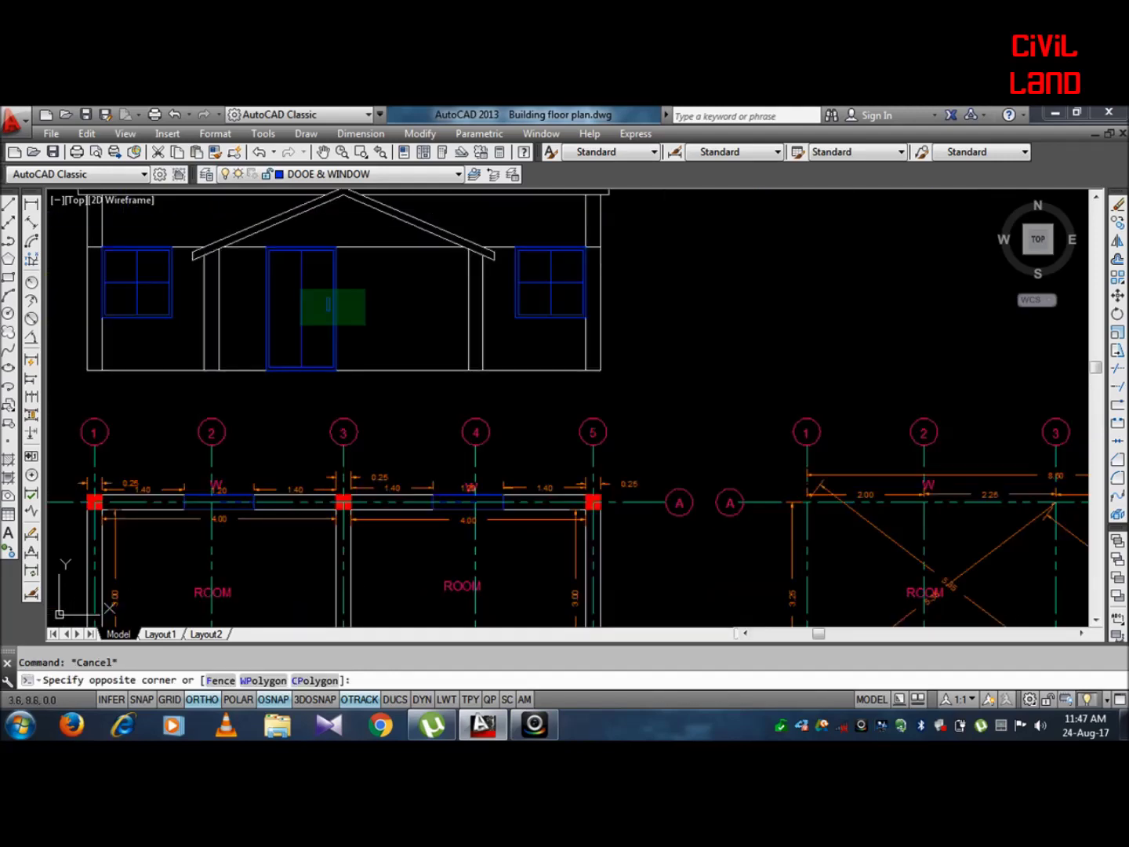
click(252, 349)
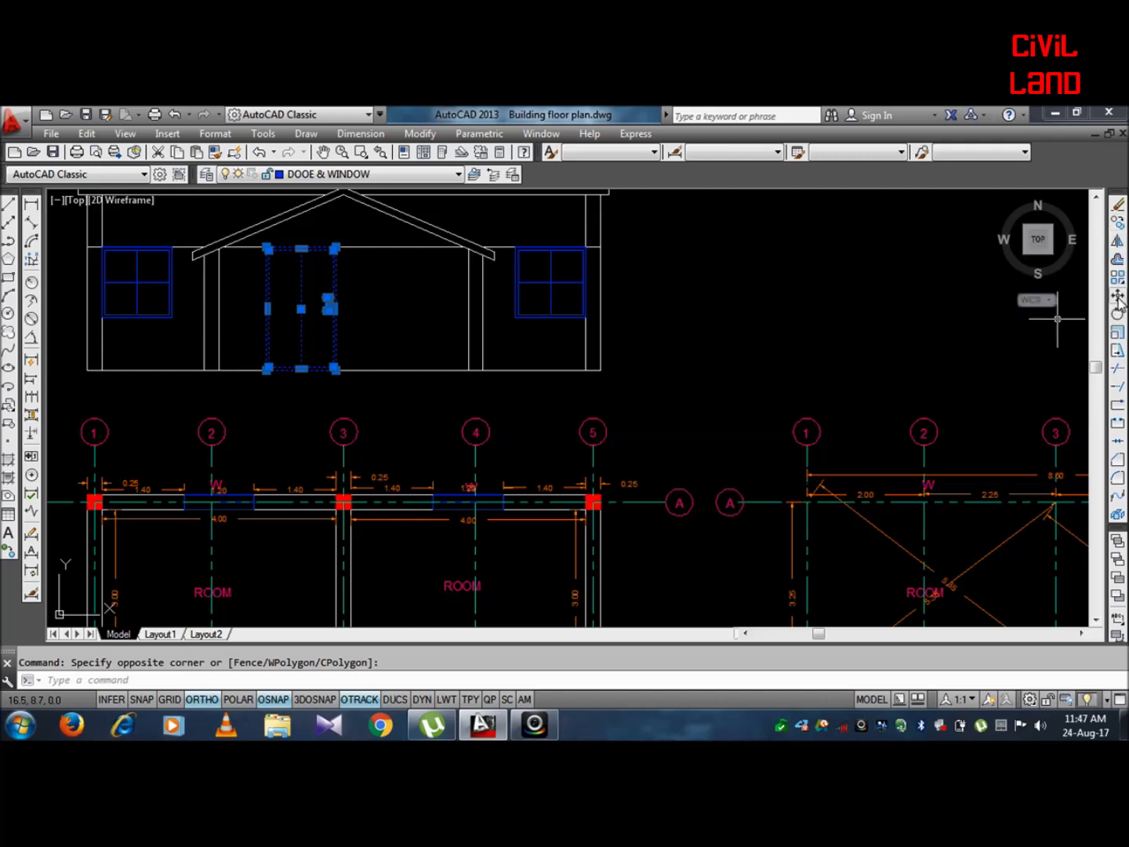
click(1118, 240)
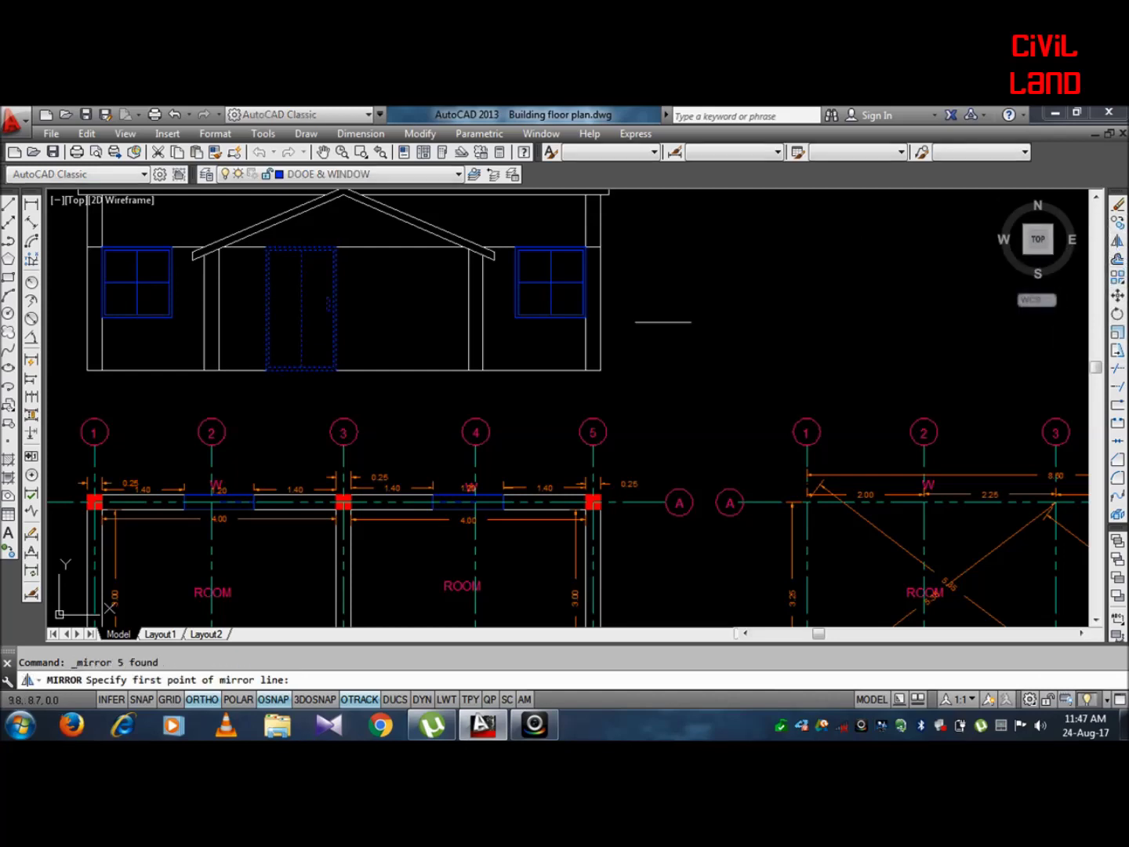
click(350, 372)
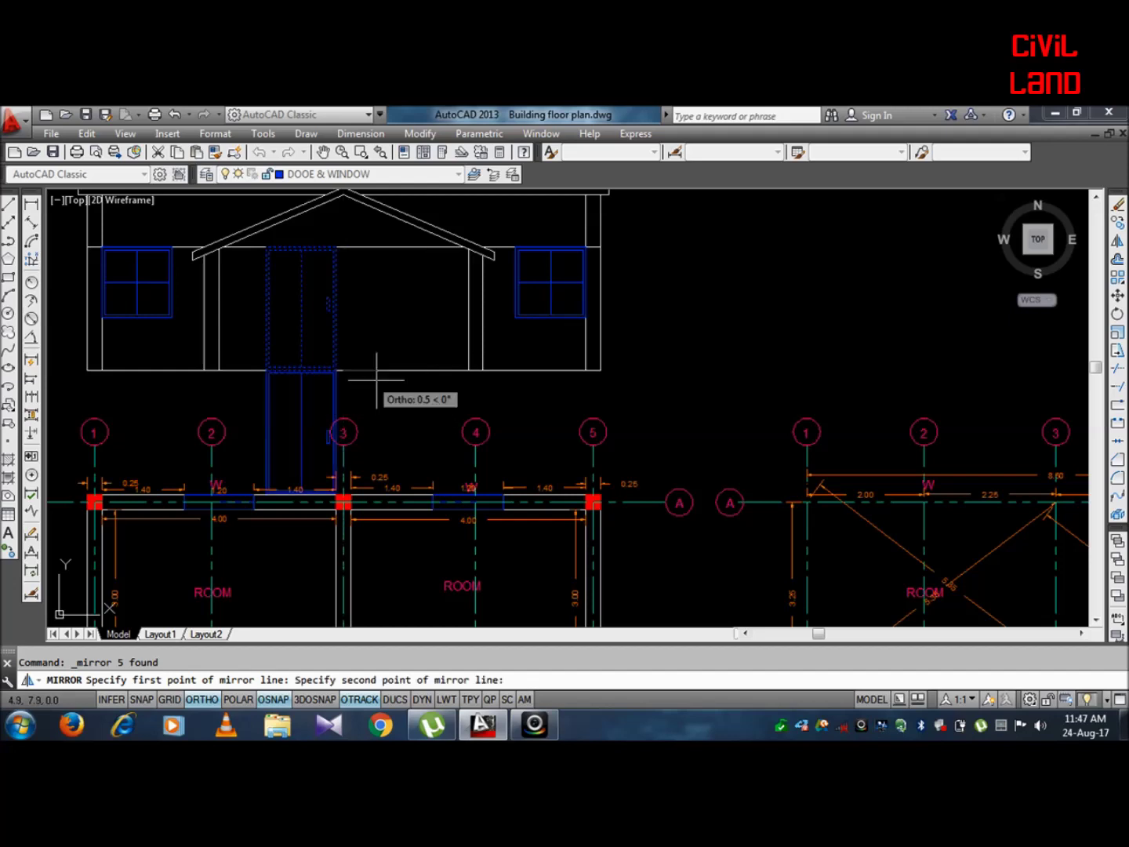
click(333, 385)
right_click(703, 283)
click(720, 291)
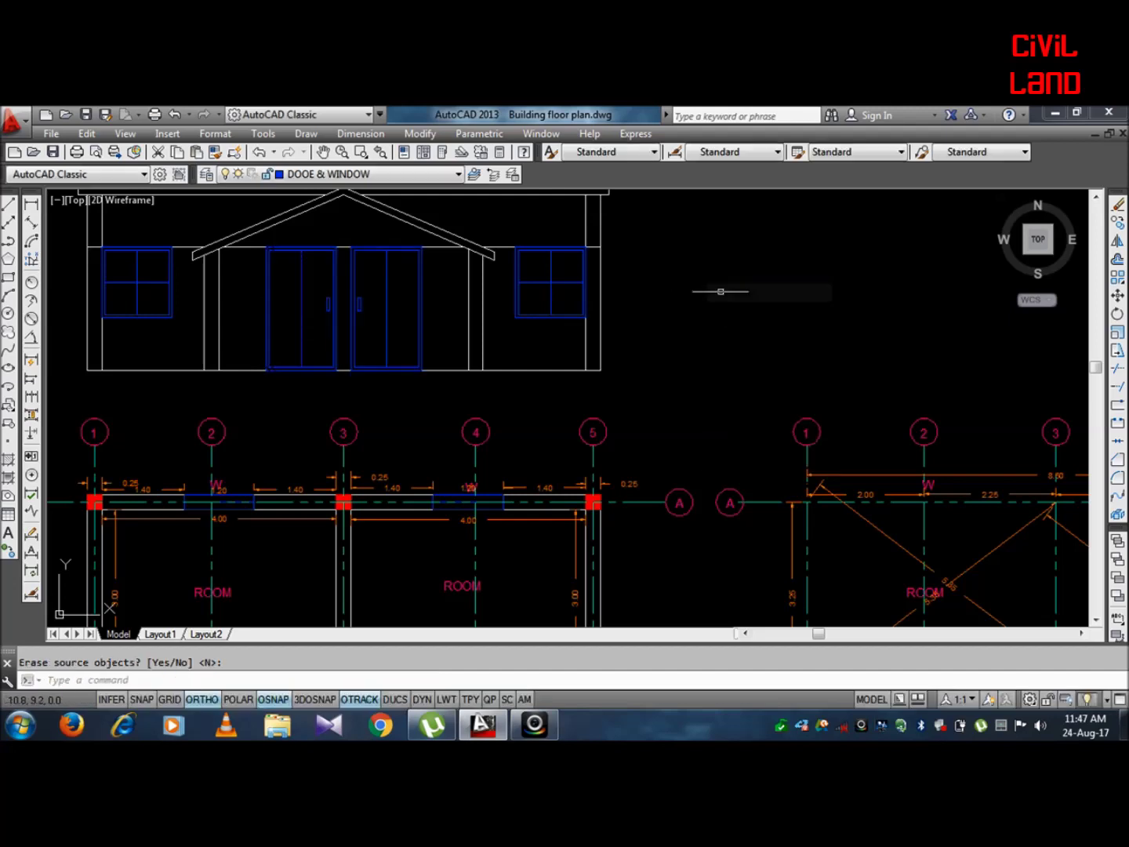
click(239, 247)
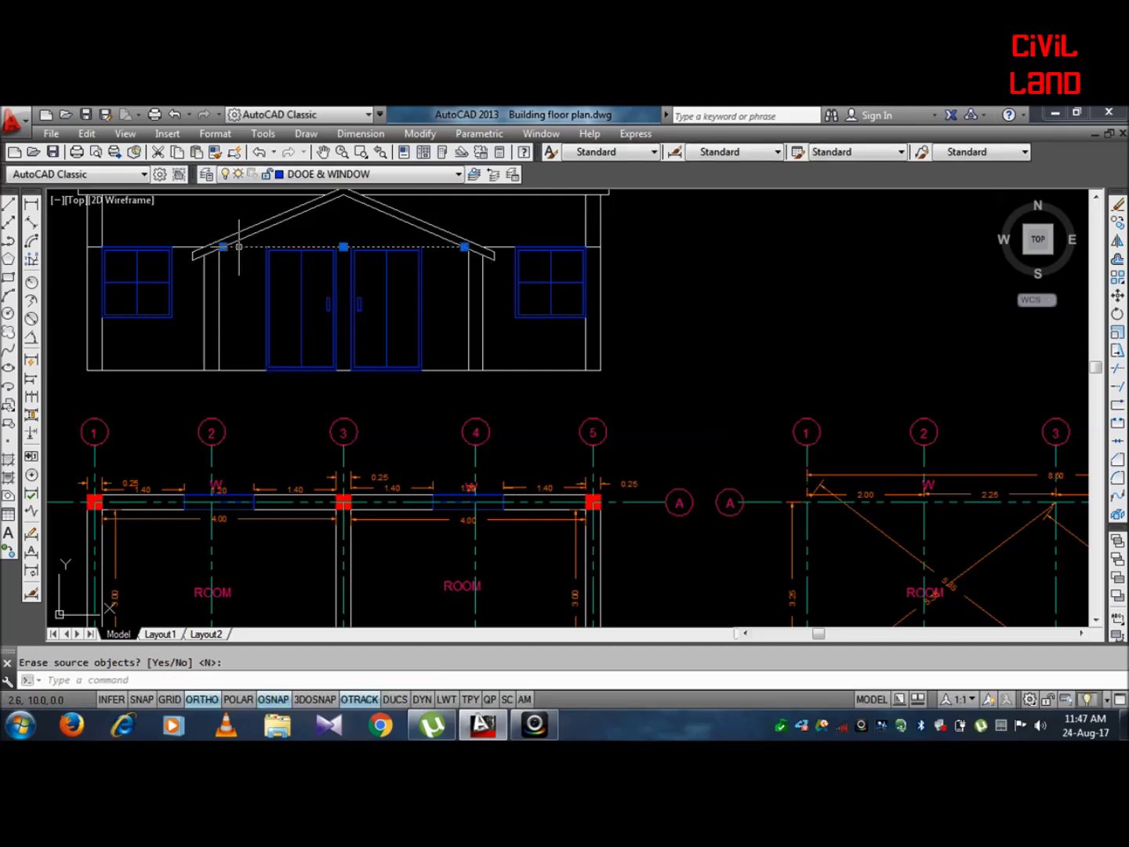
key(Delete)
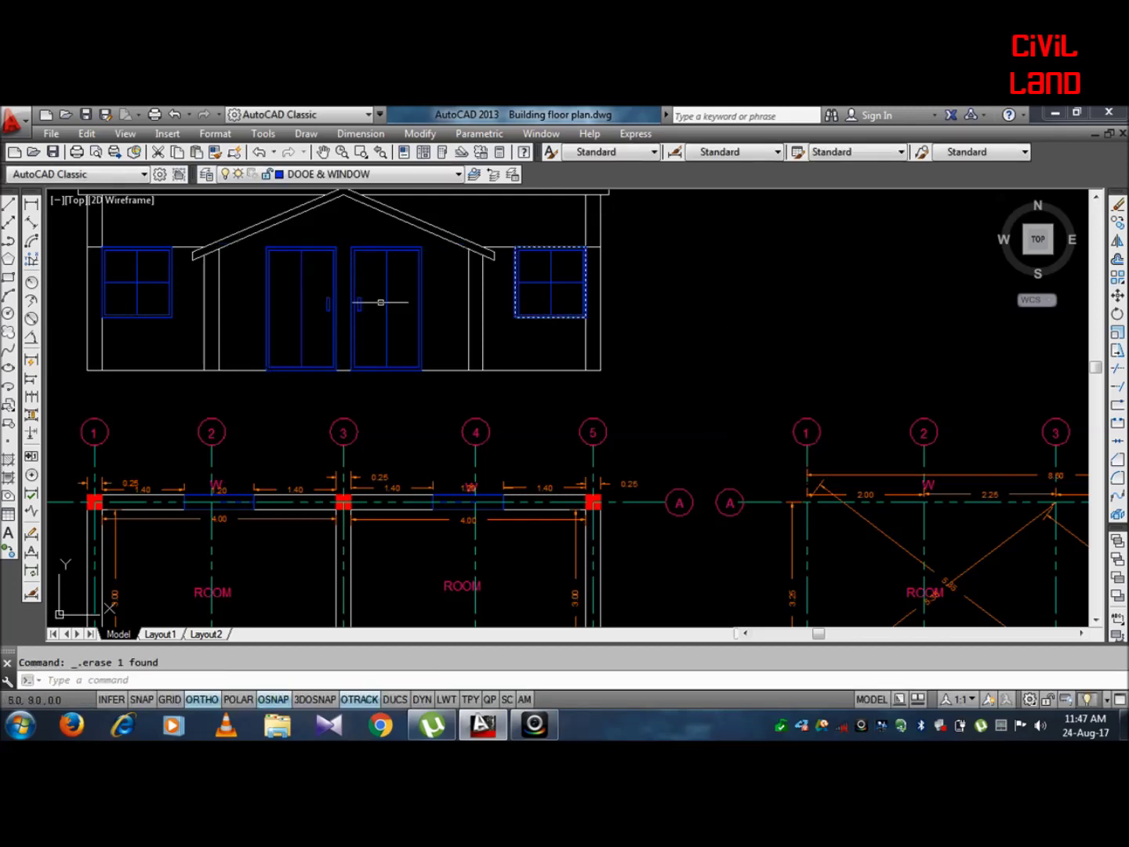
Step: Draw a line between the eave ends, then undo and cancel it
click(10, 206)
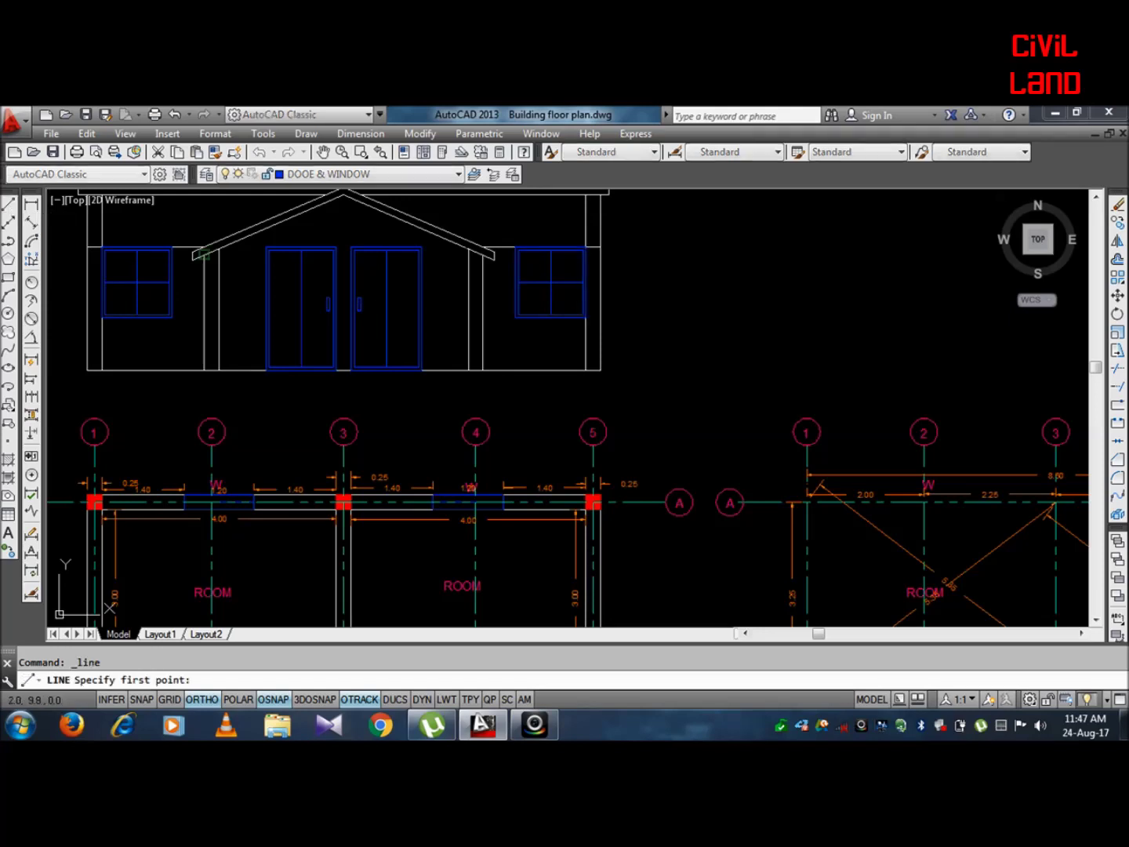
click(219, 247)
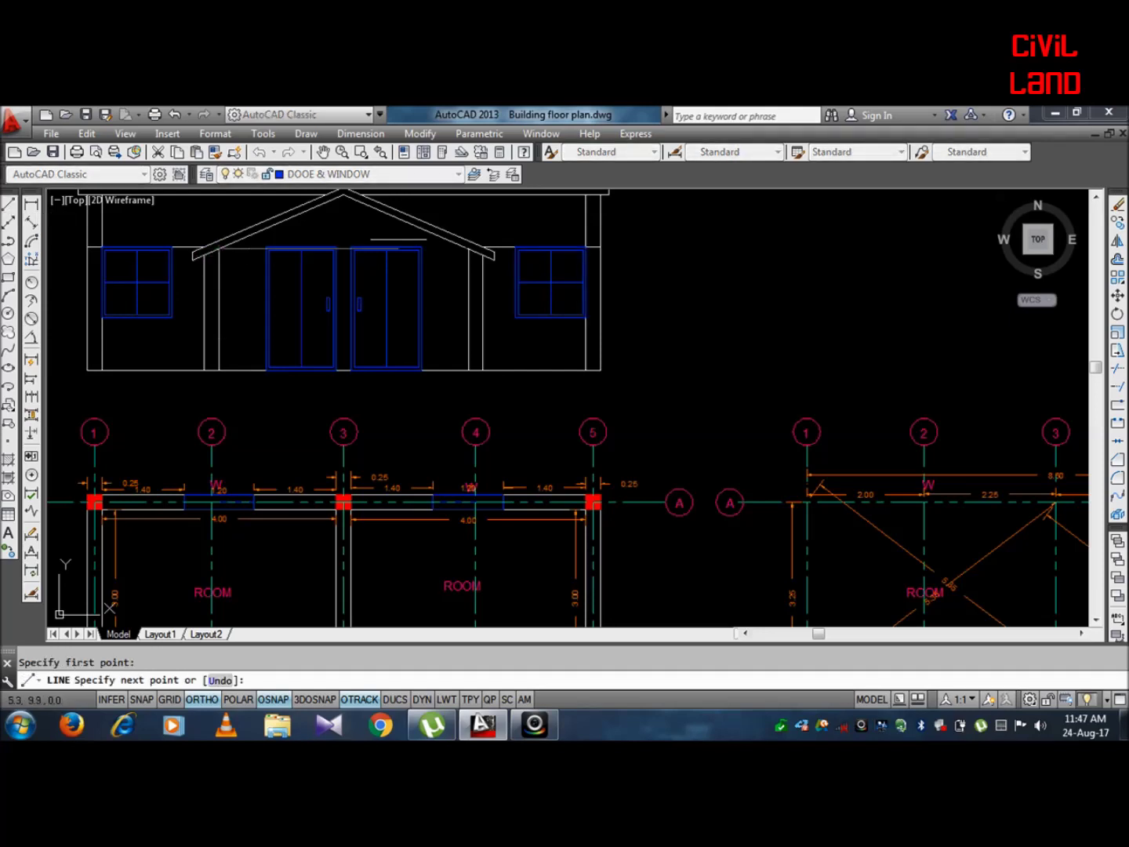
click(467, 250)
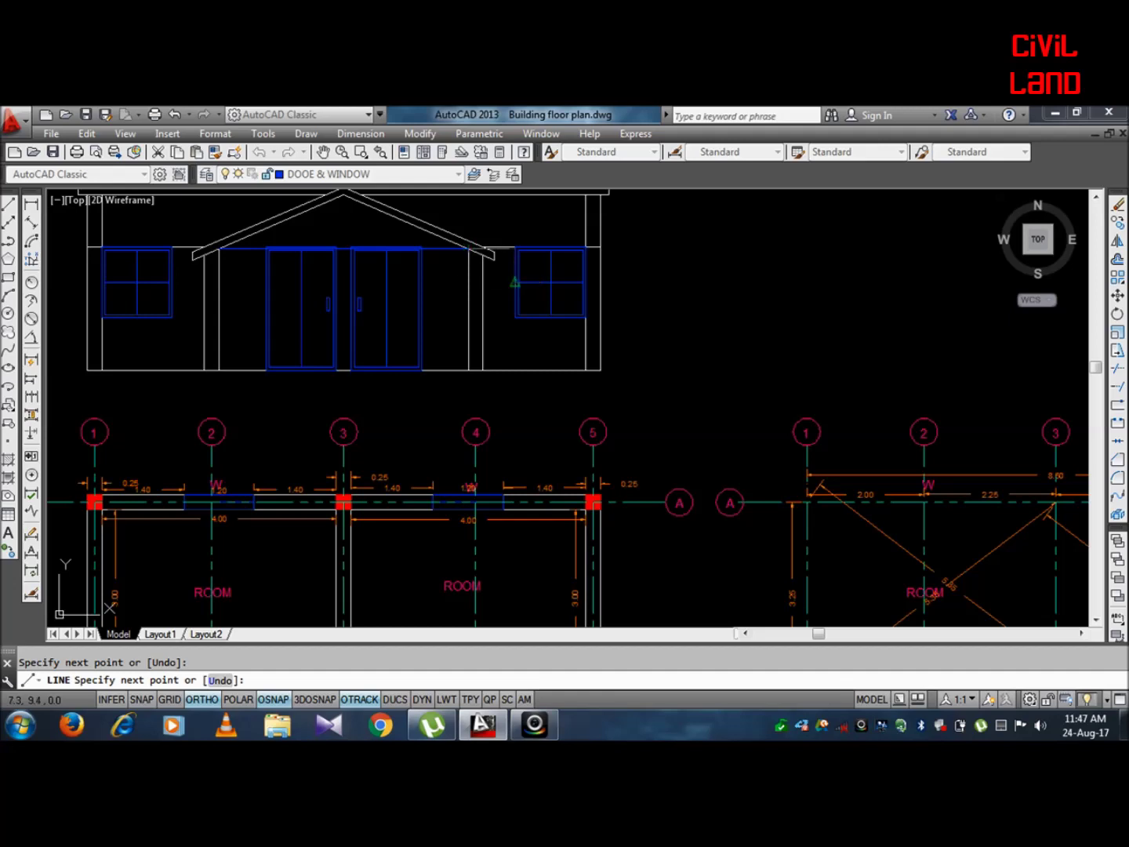
key(u)
key(Return)
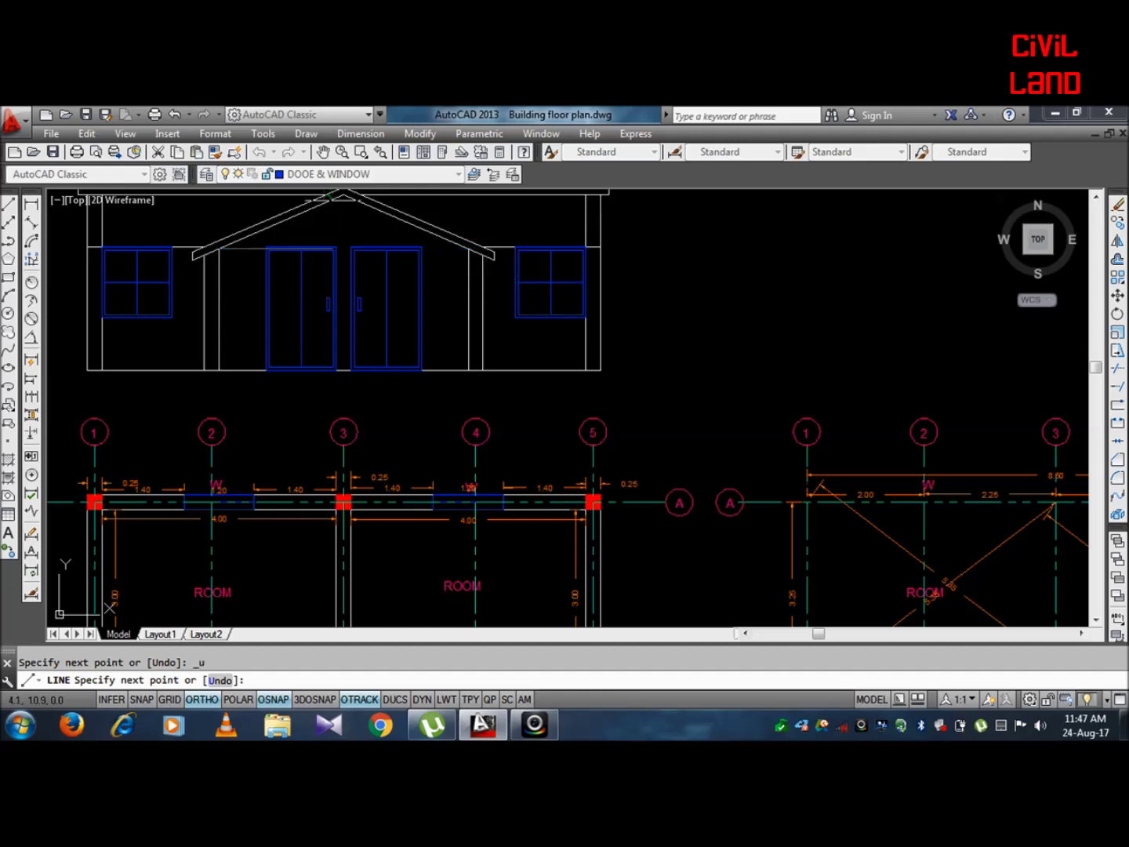
key(Escape)
Step: Make WALL the current layer and draw a line joining the wall tops under the gable
click(329, 173)
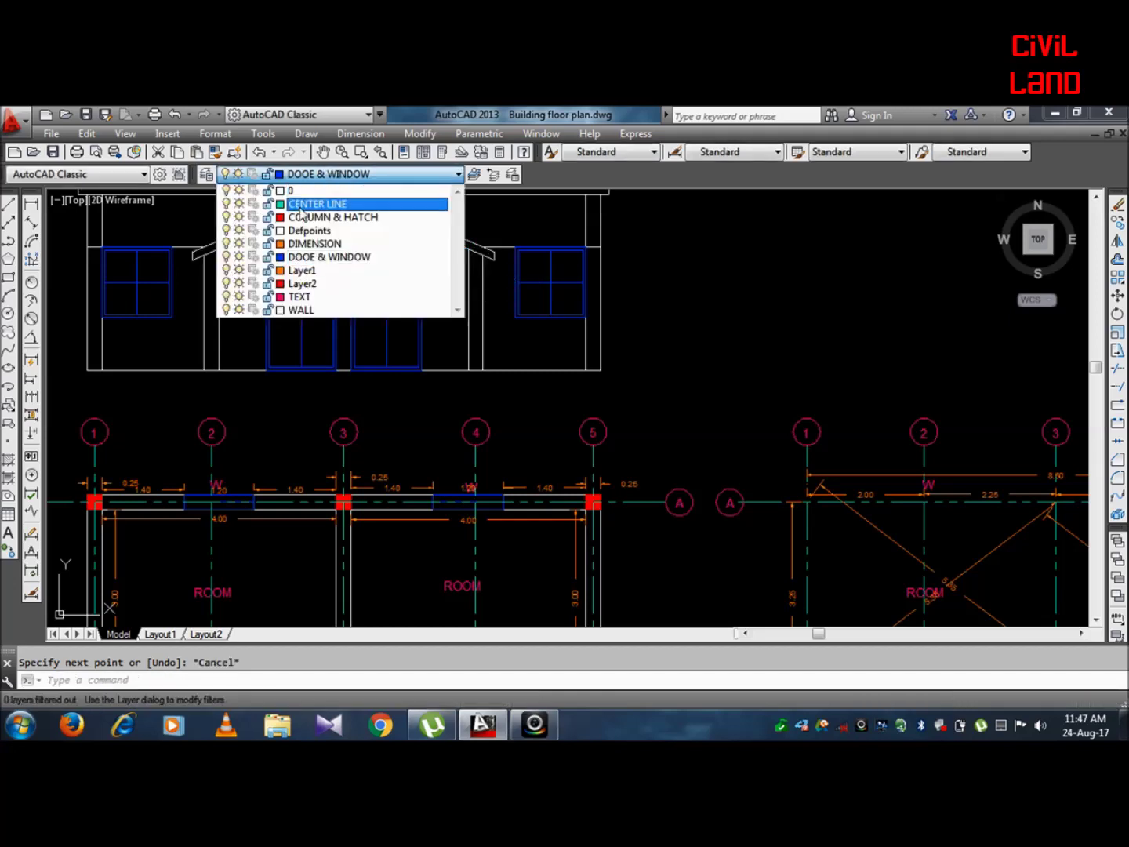
click(301, 310)
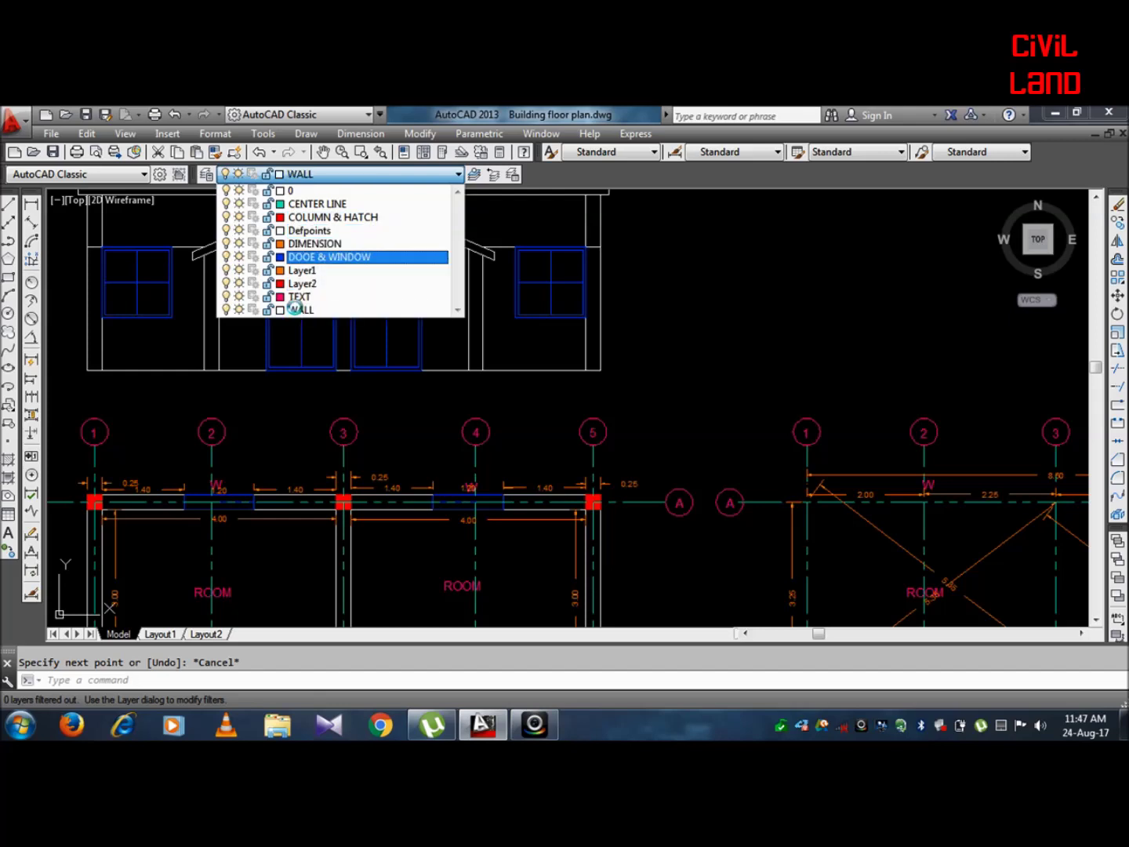
click(8, 205)
scroll(227, 233, up, 4)
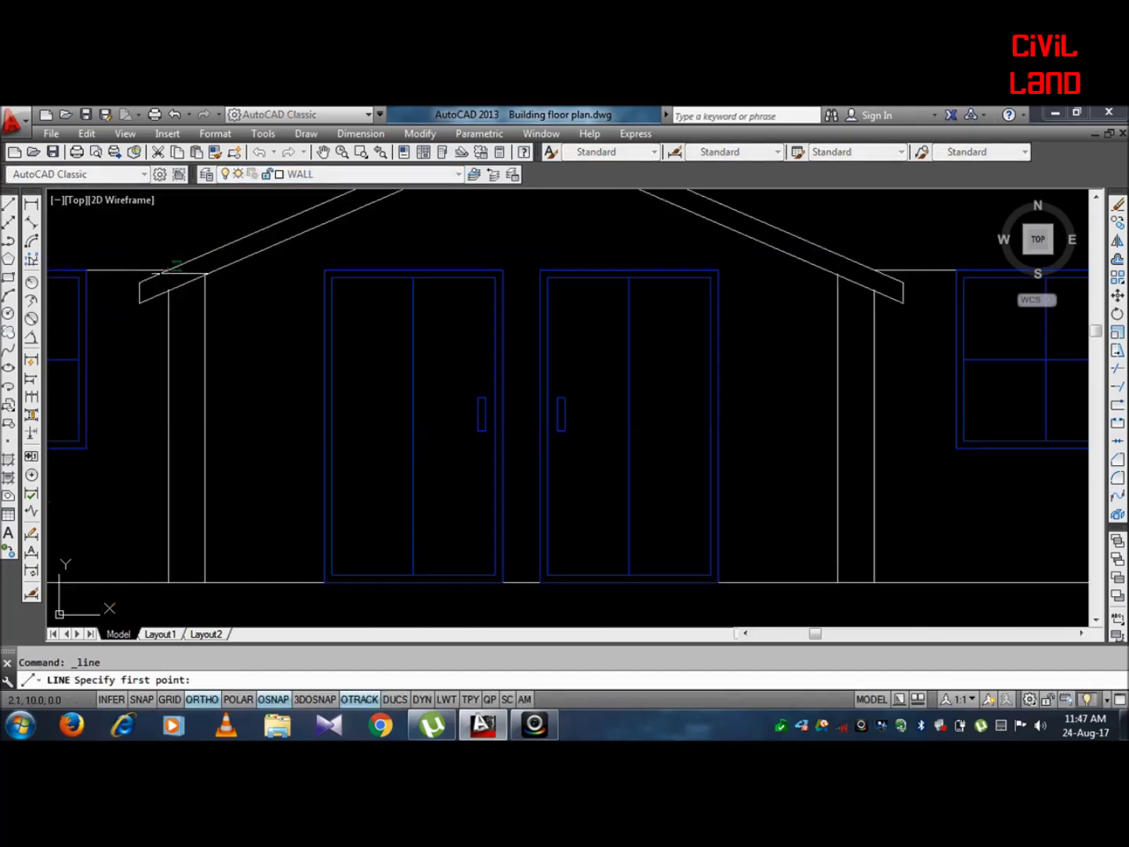
click(168, 271)
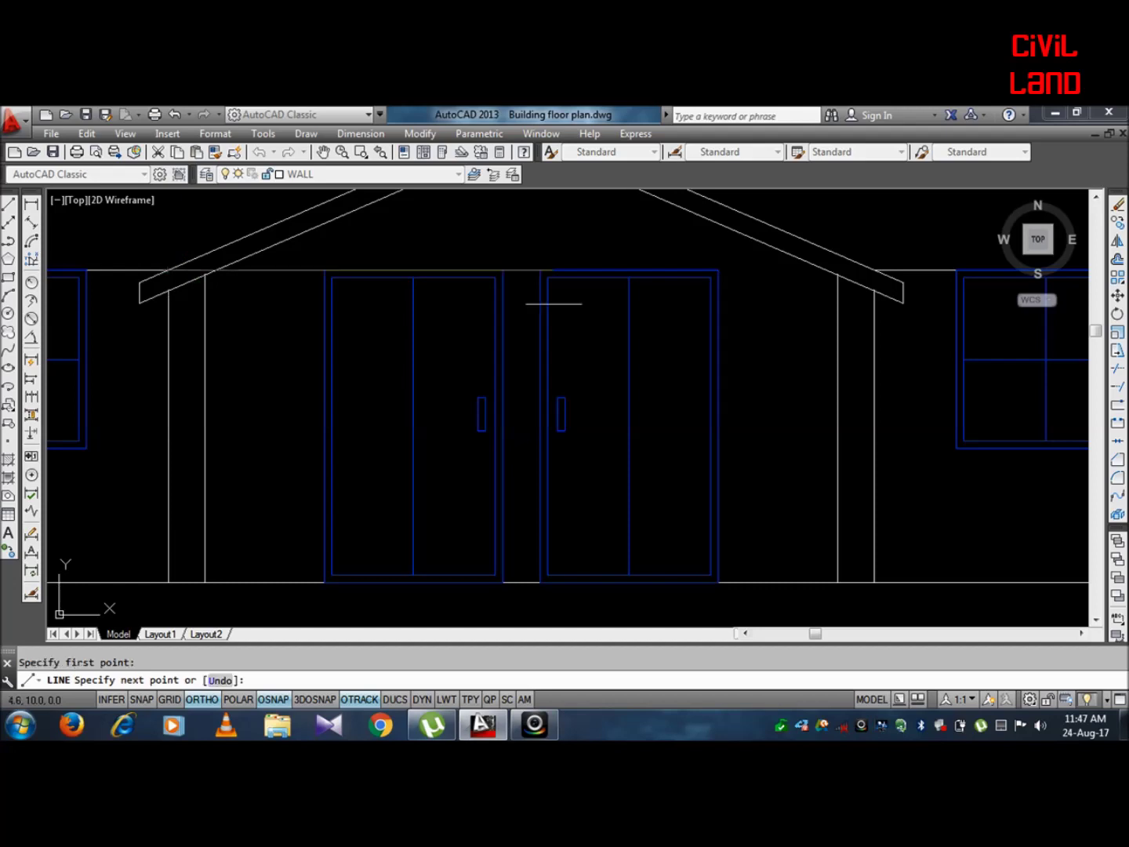
click(873, 269)
key(Escape)
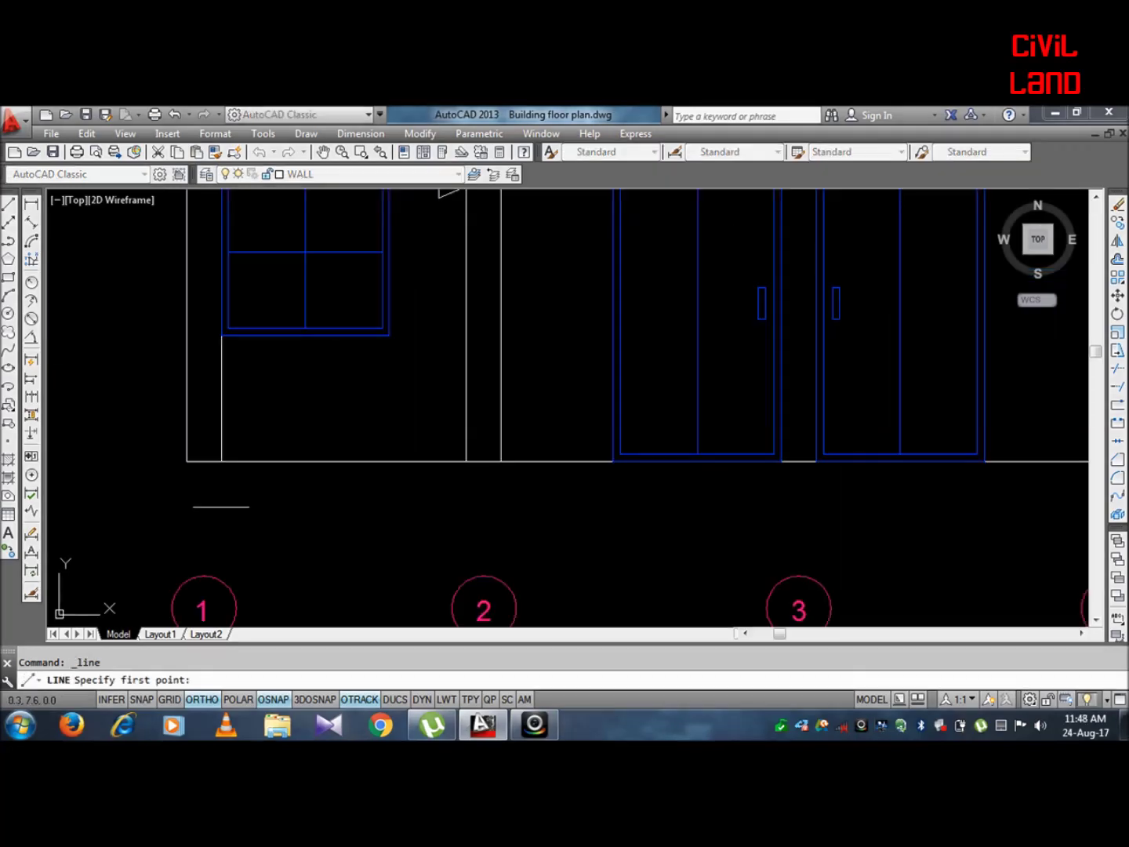
Step: Start the plinth outline at the lower-left corner, 0.1 left and 0.3 below the floor
click(186, 462)
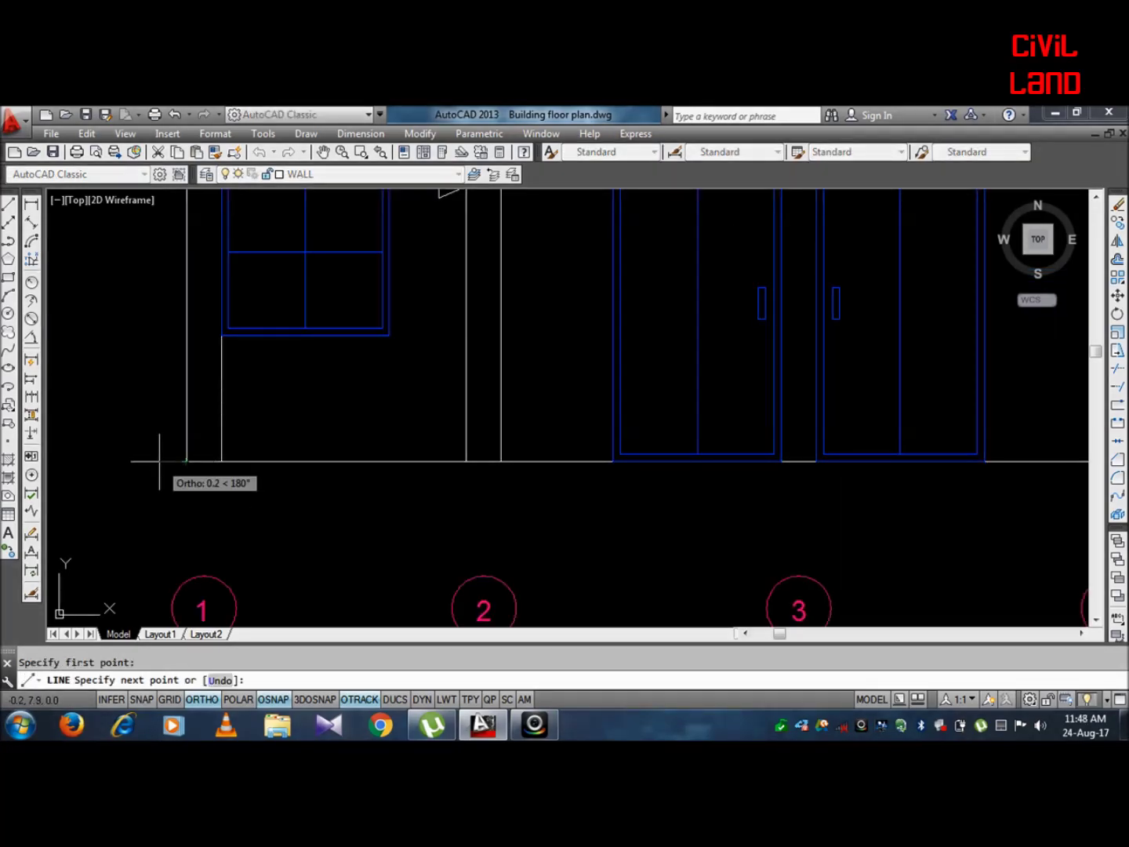
text(0.1)
key(Return)
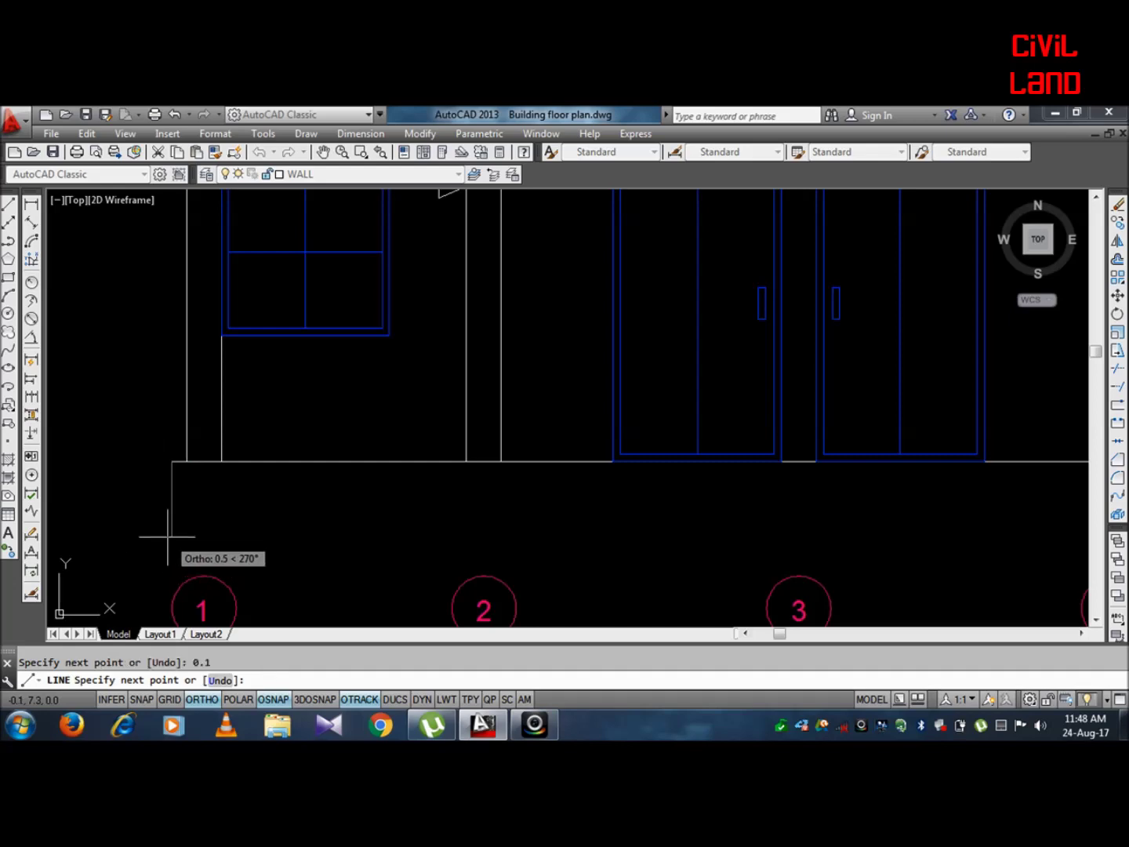
text(0.3)
key(Return)
scroll(172, 538, down, 2)
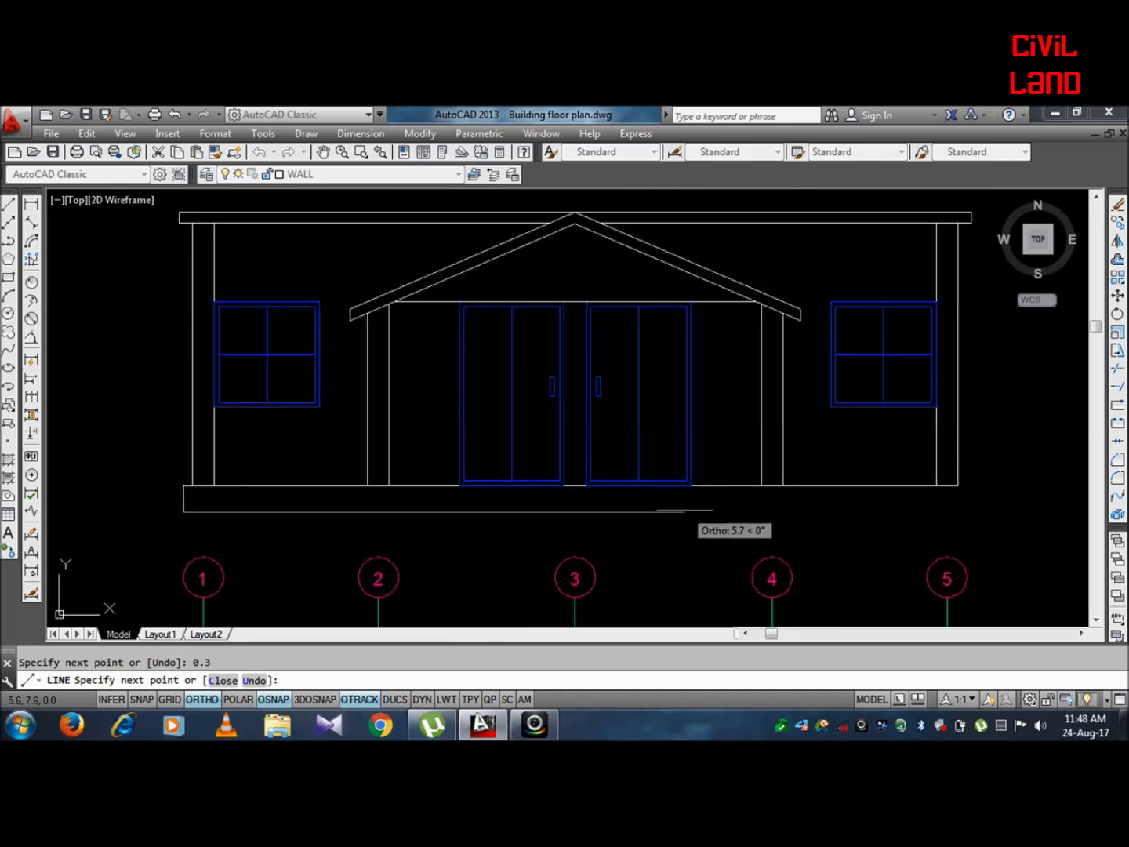
scroll(659, 518, down, 2)
scroll(839, 508, up, 5)
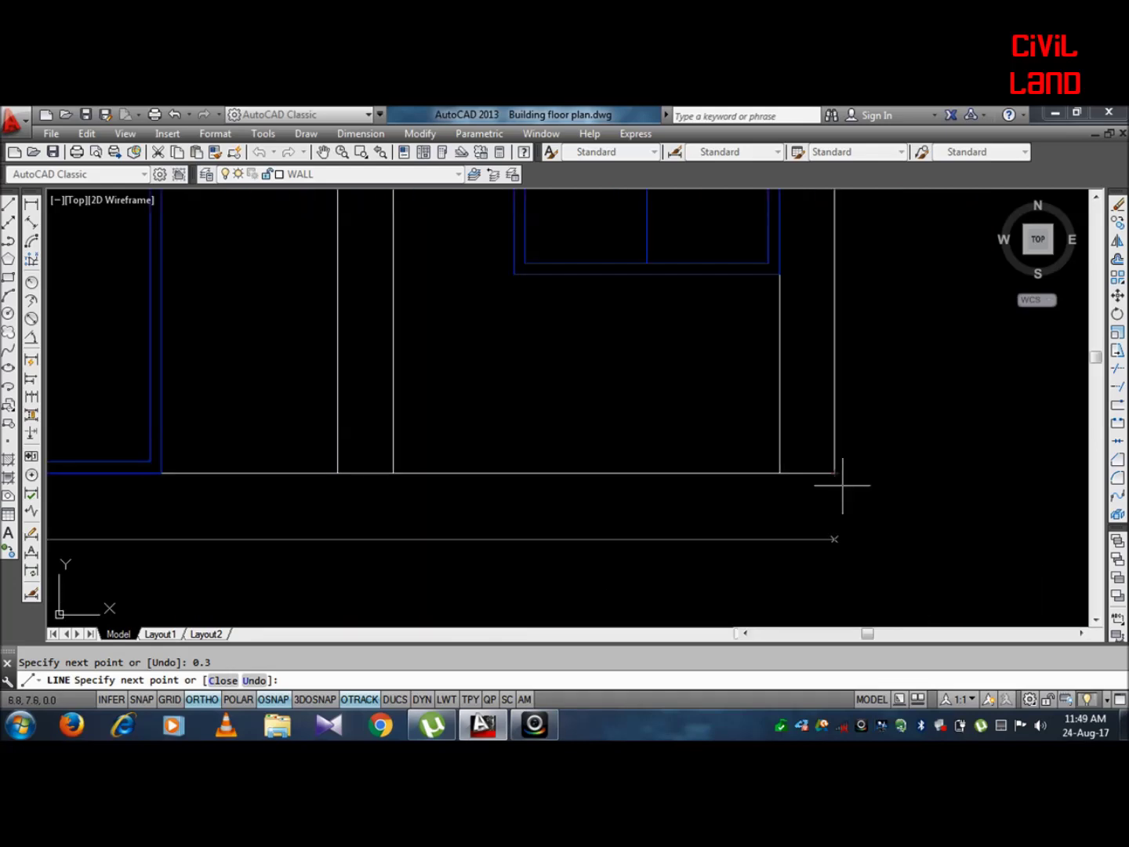
Step: Run the plinth bottom 0.1 past the right wall and close it up to the floor line
click(835, 539)
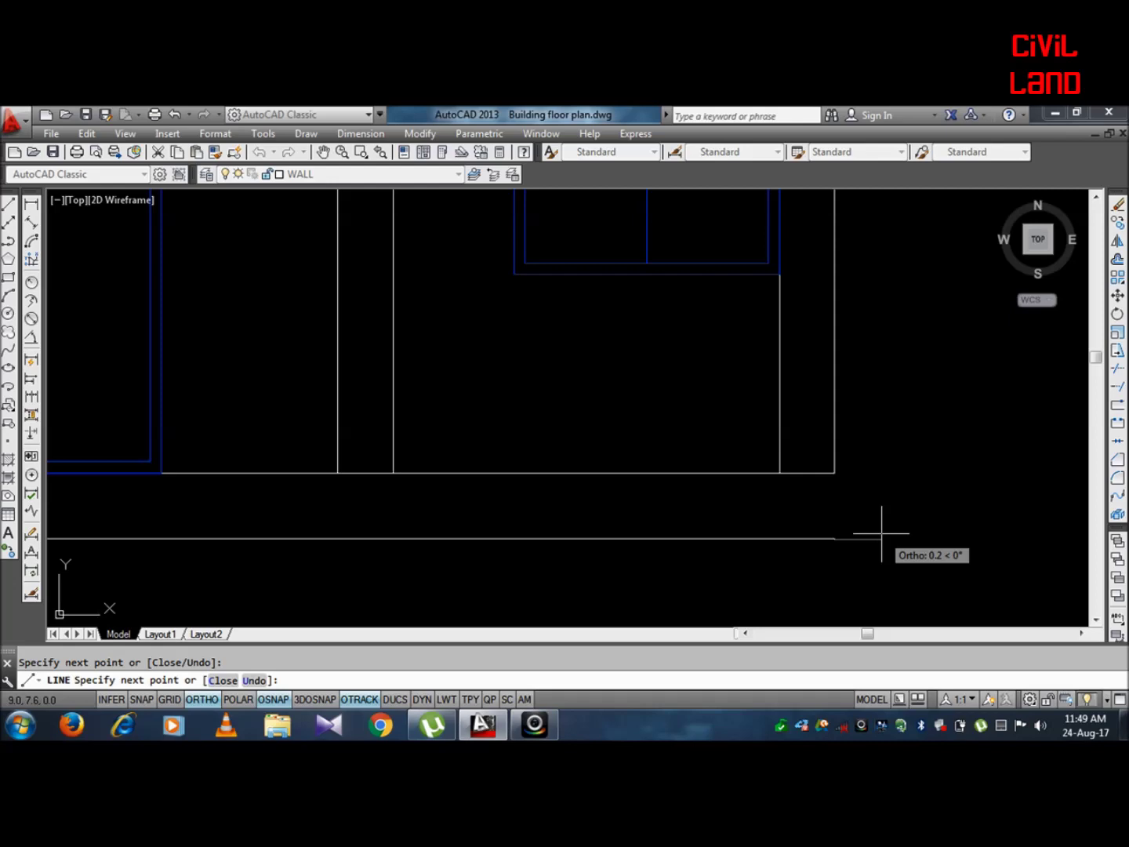
text(0.1)
key(Return)
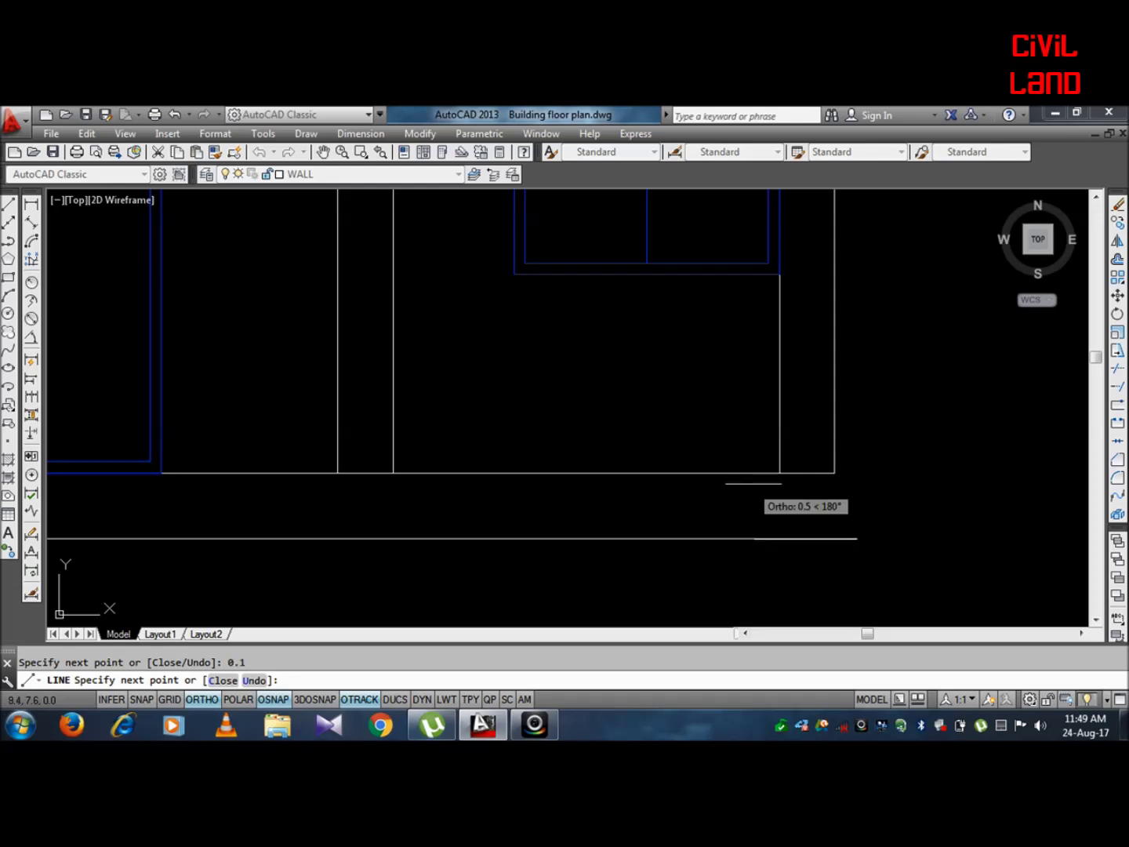
click(858, 473)
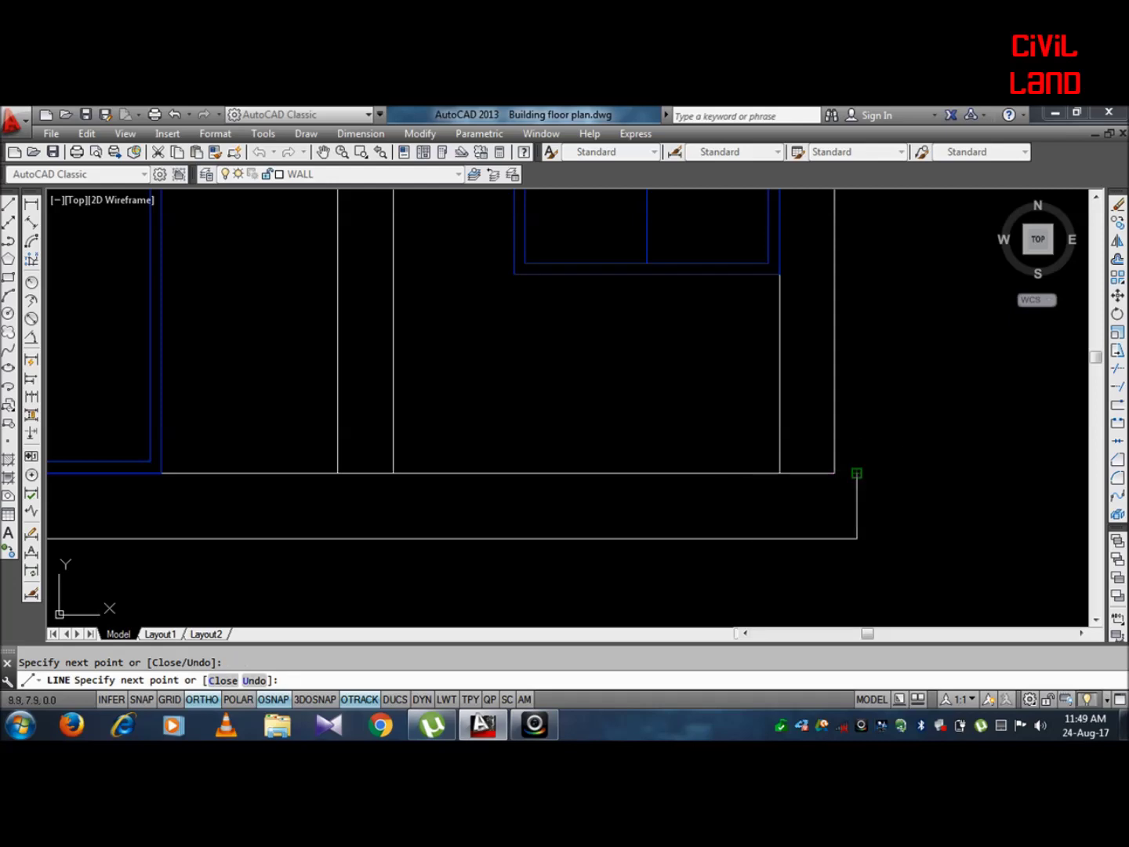
right_click(951, 403)
click(979, 412)
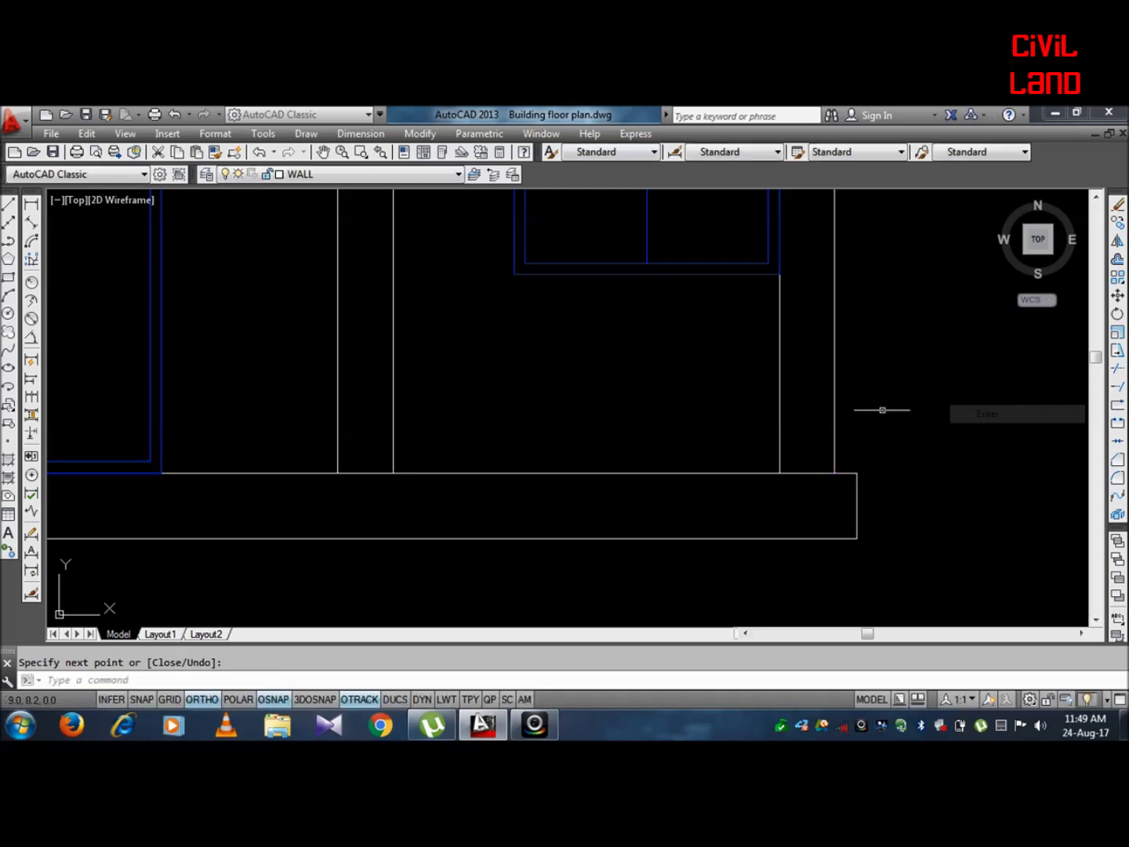
scroll(367, 407, down, 3)
scroll(404, 426, down, 2)
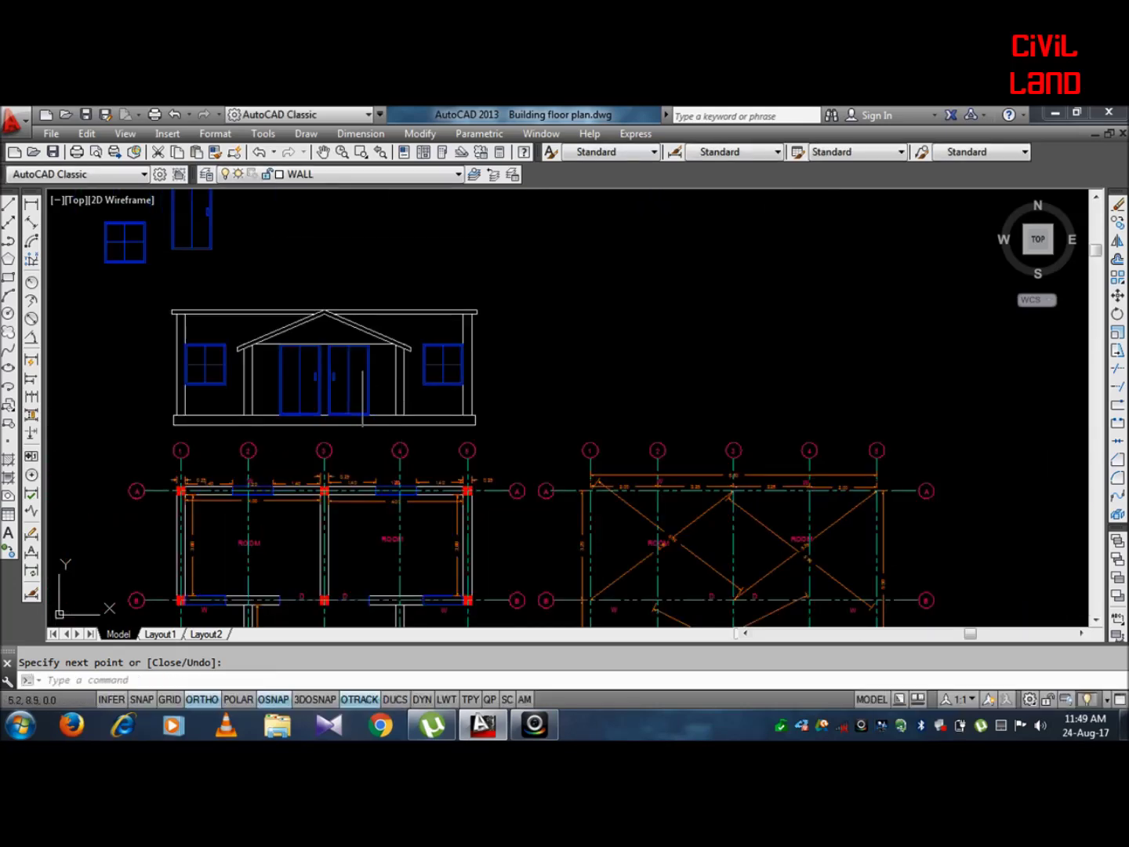
Step: Erase the loose door and window blocks with a crossing selection and save the drawing
scroll(307, 306, down, 3)
scroll(298, 291, up, 3)
click(279, 227)
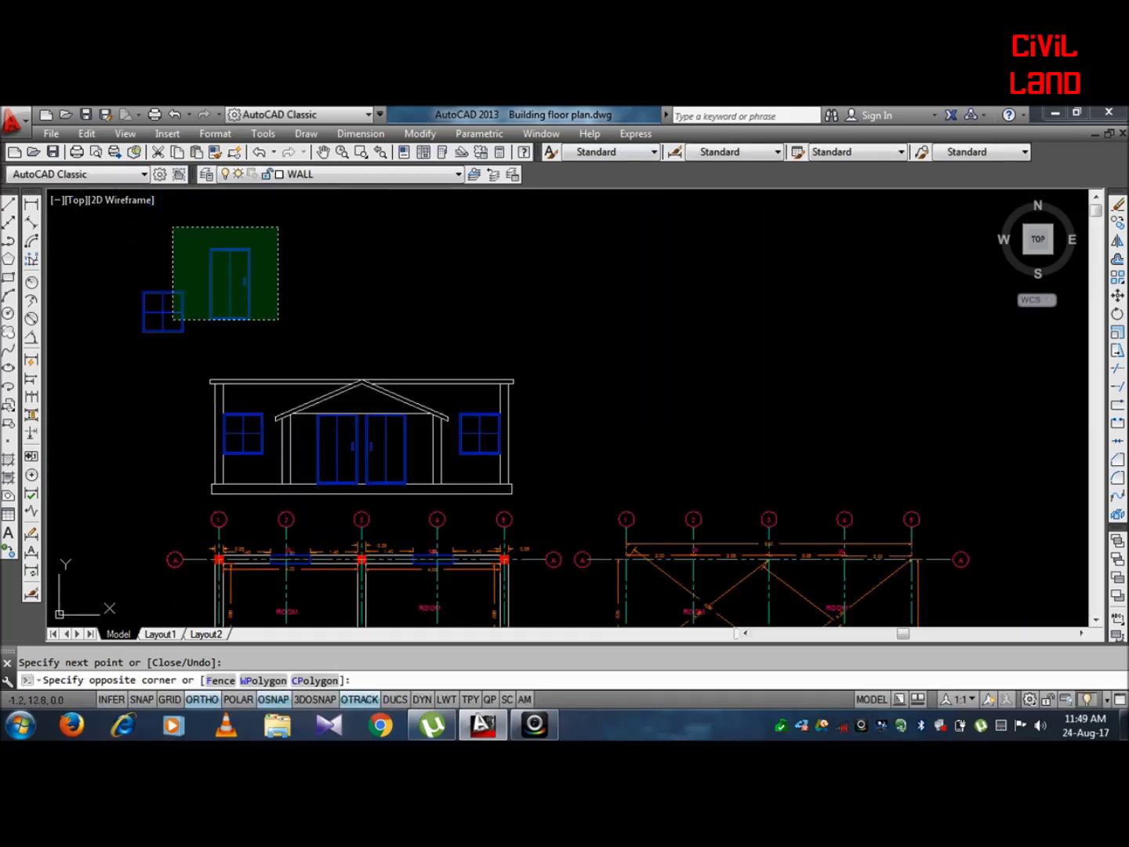
click(138, 345)
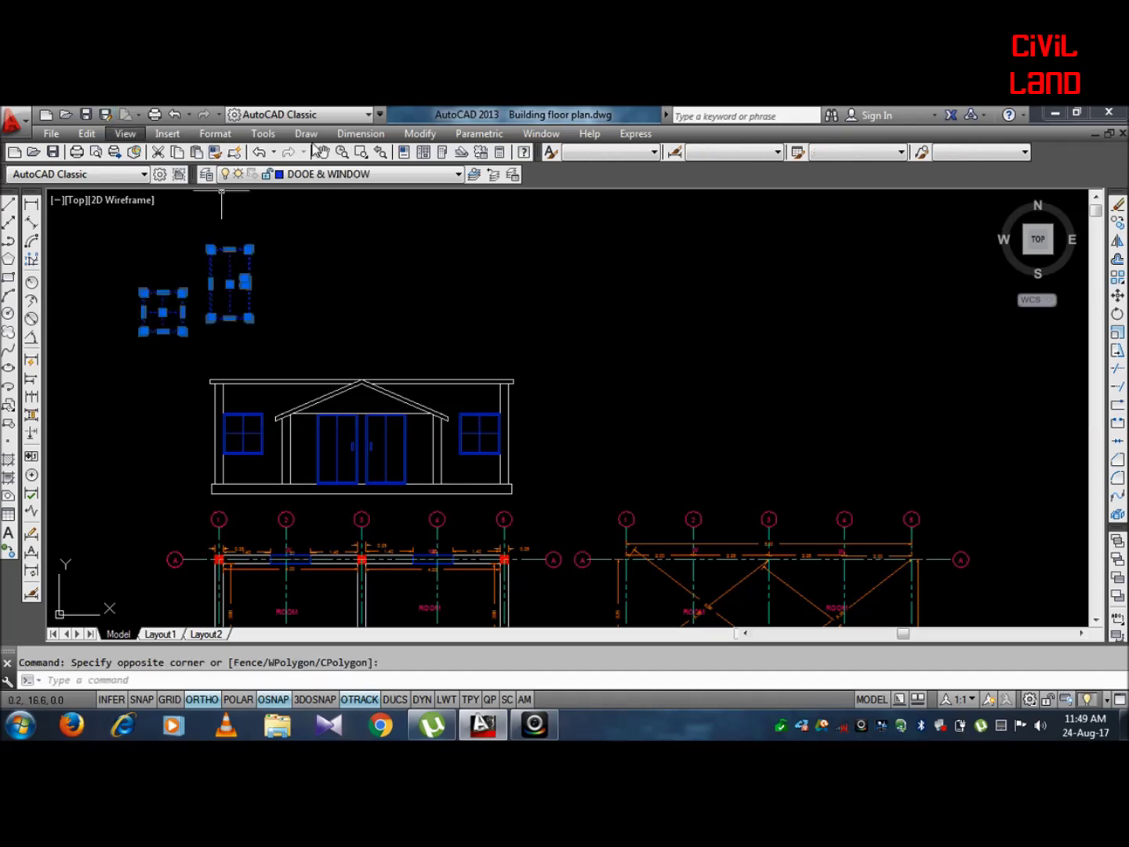
click(1116, 207)
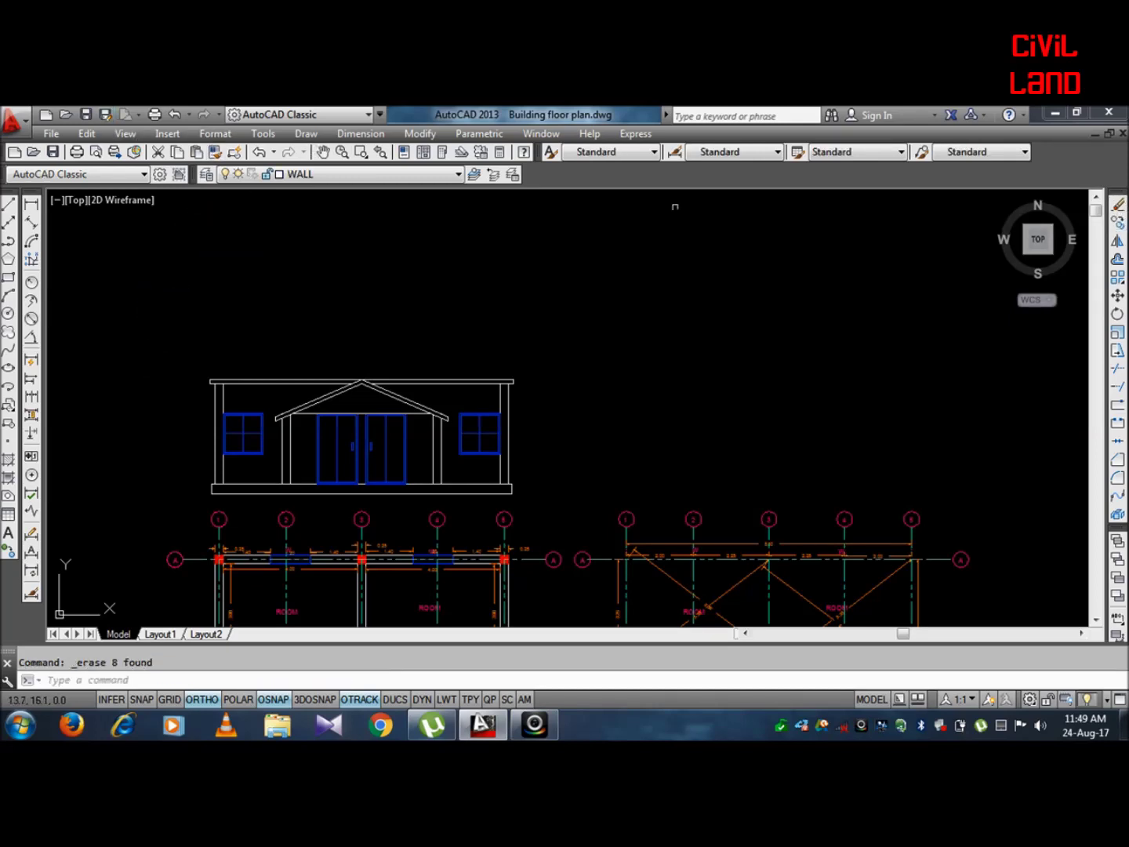
click(86, 115)
Step: Move the whole front elevation slightly upward
scroll(465, 414, down, 3)
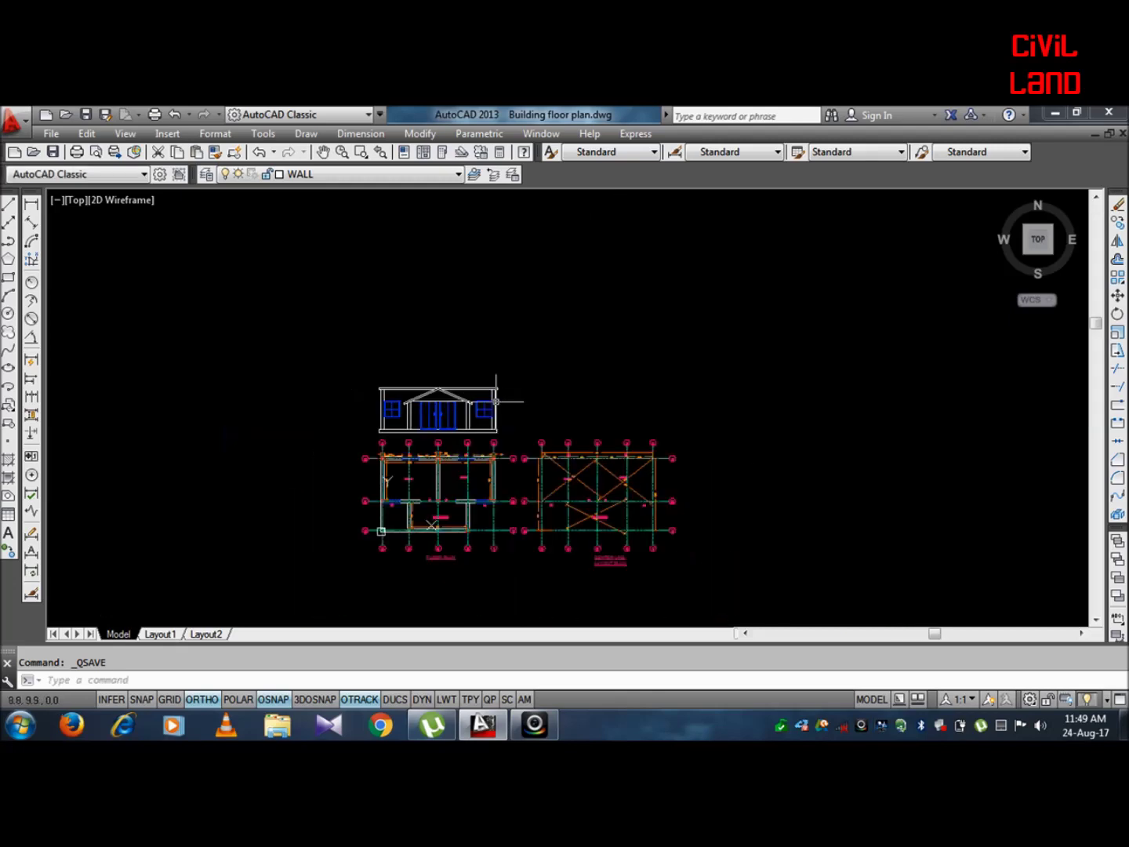
scroll(489, 422, up, 5)
scroll(584, 299, down, 2)
click(590, 286)
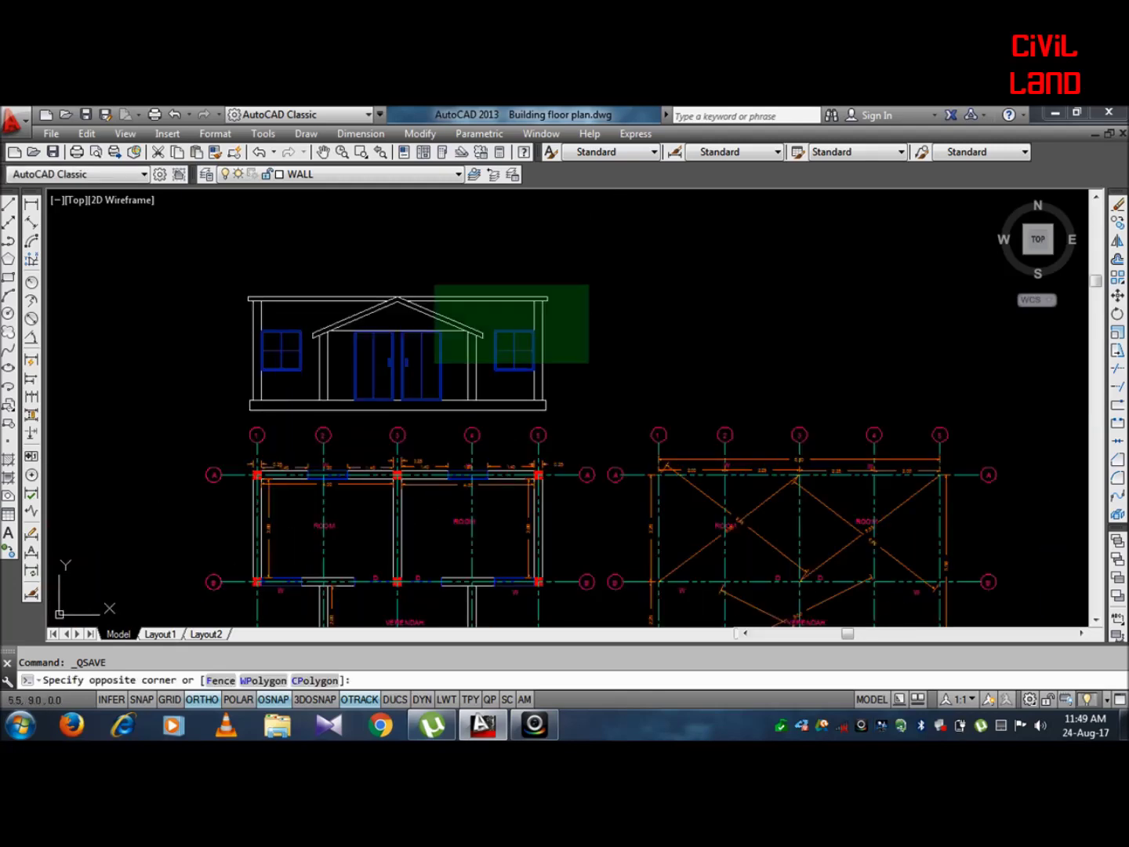
click(230, 401)
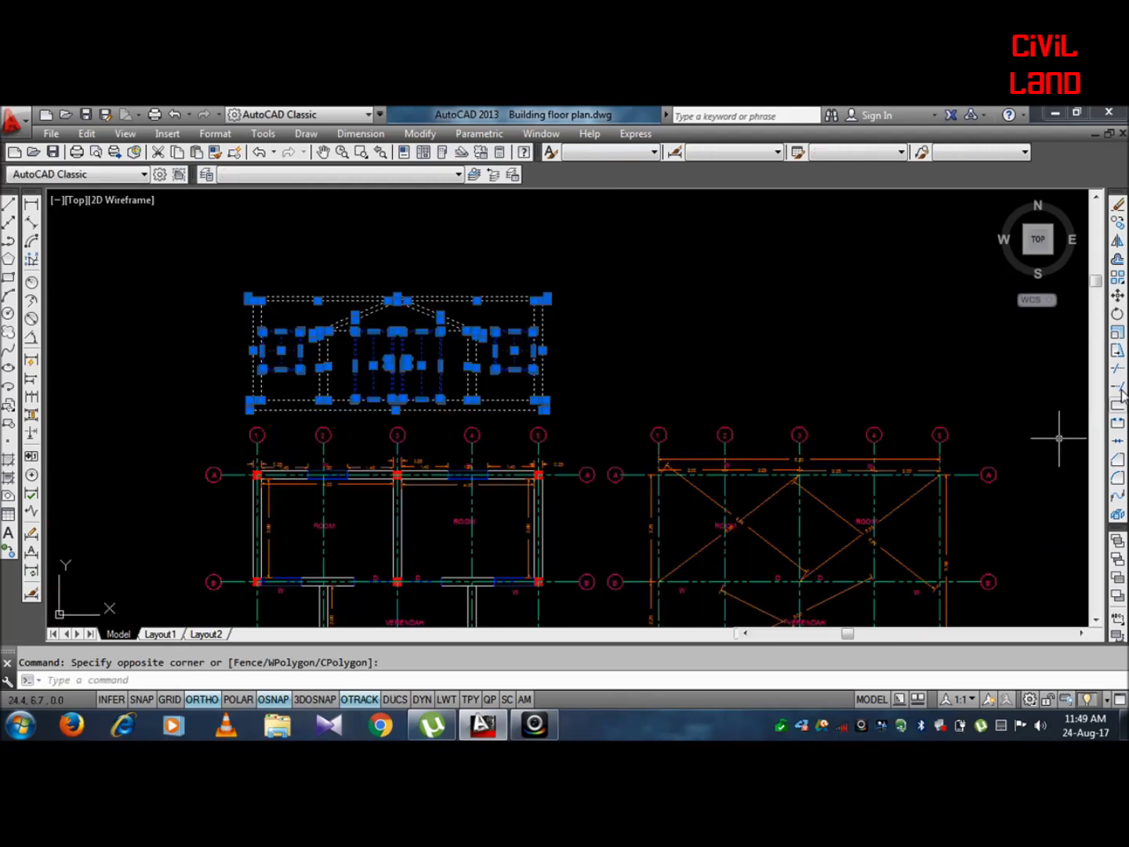
click(1118, 294)
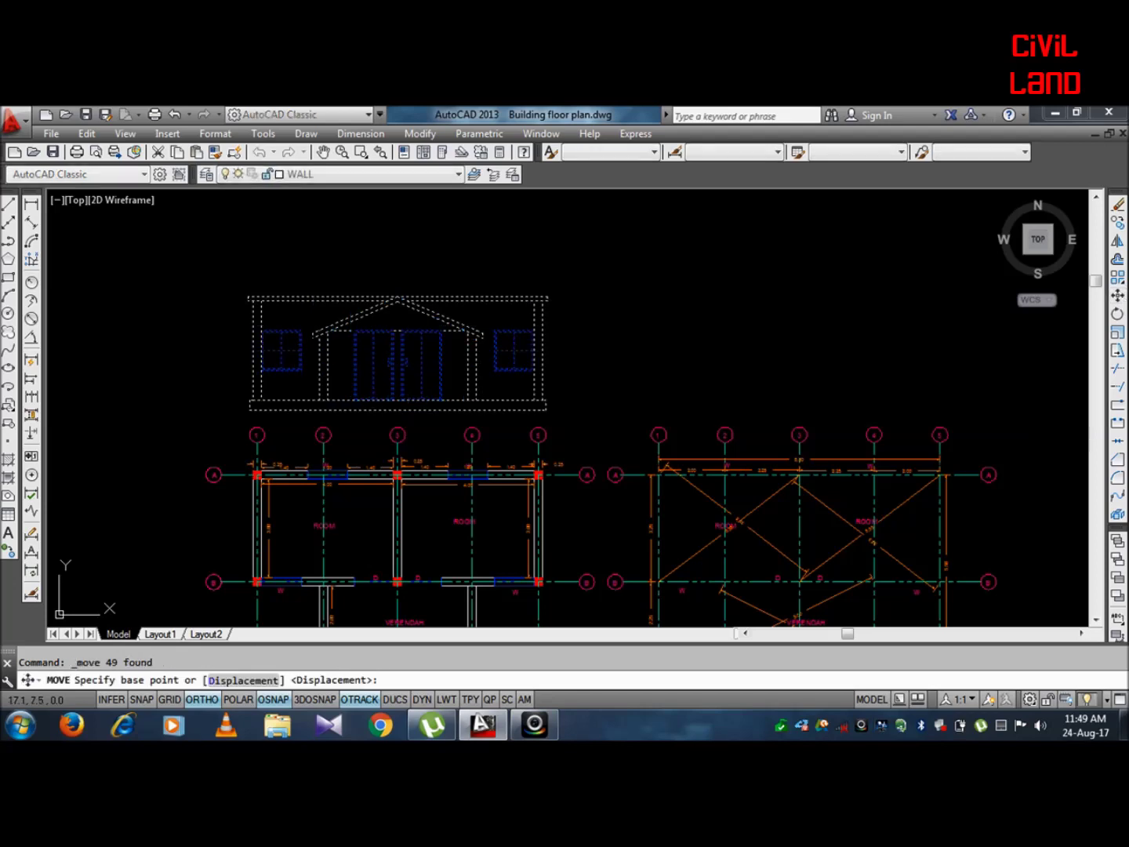
click(693, 353)
click(696, 343)
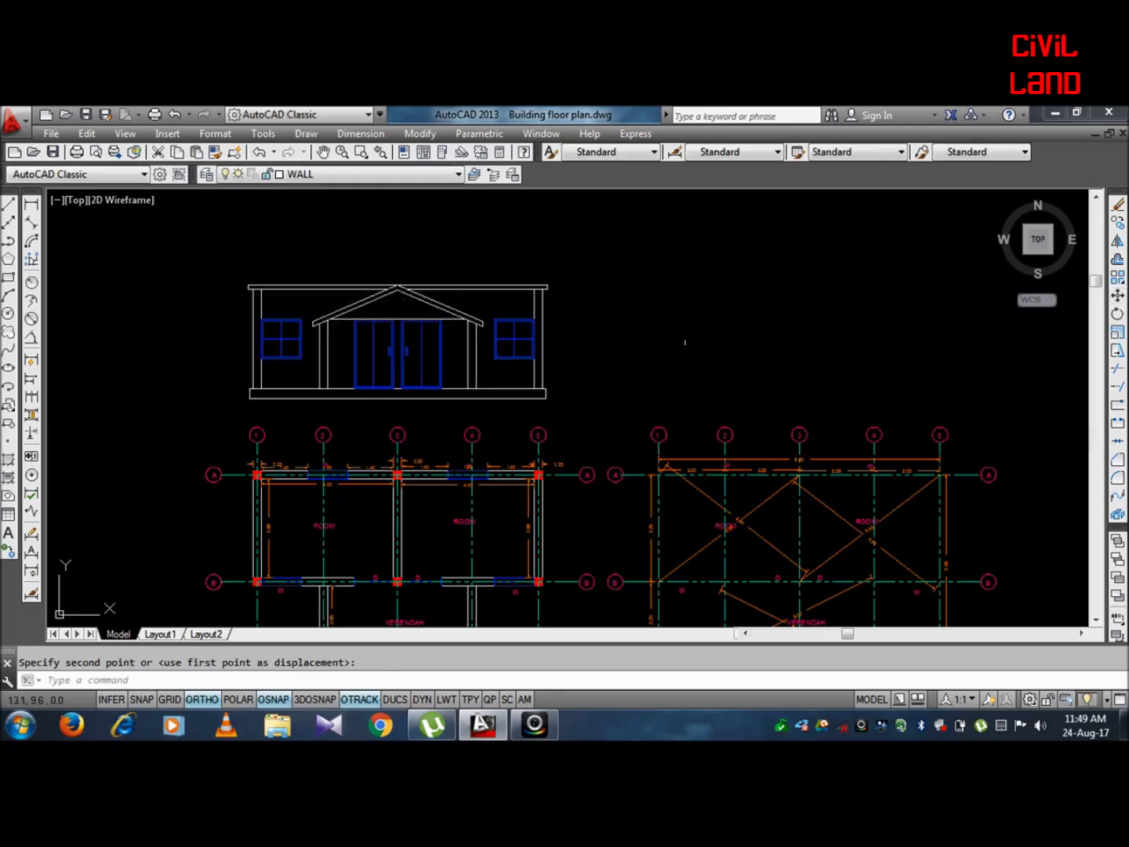
Step: Make DIMENSION the current layer and begin a linear dimension
scroll(614, 326, up, 2)
scroll(244, 328, down, 2)
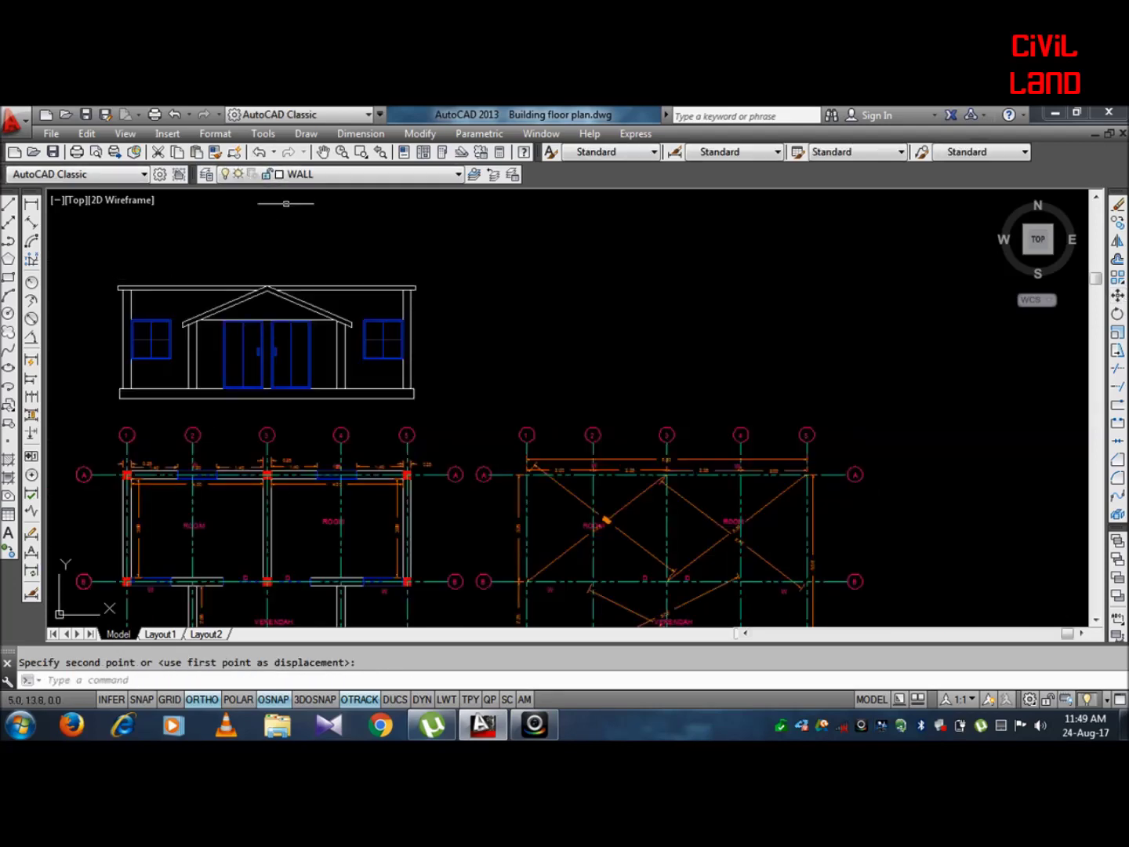
click(297, 178)
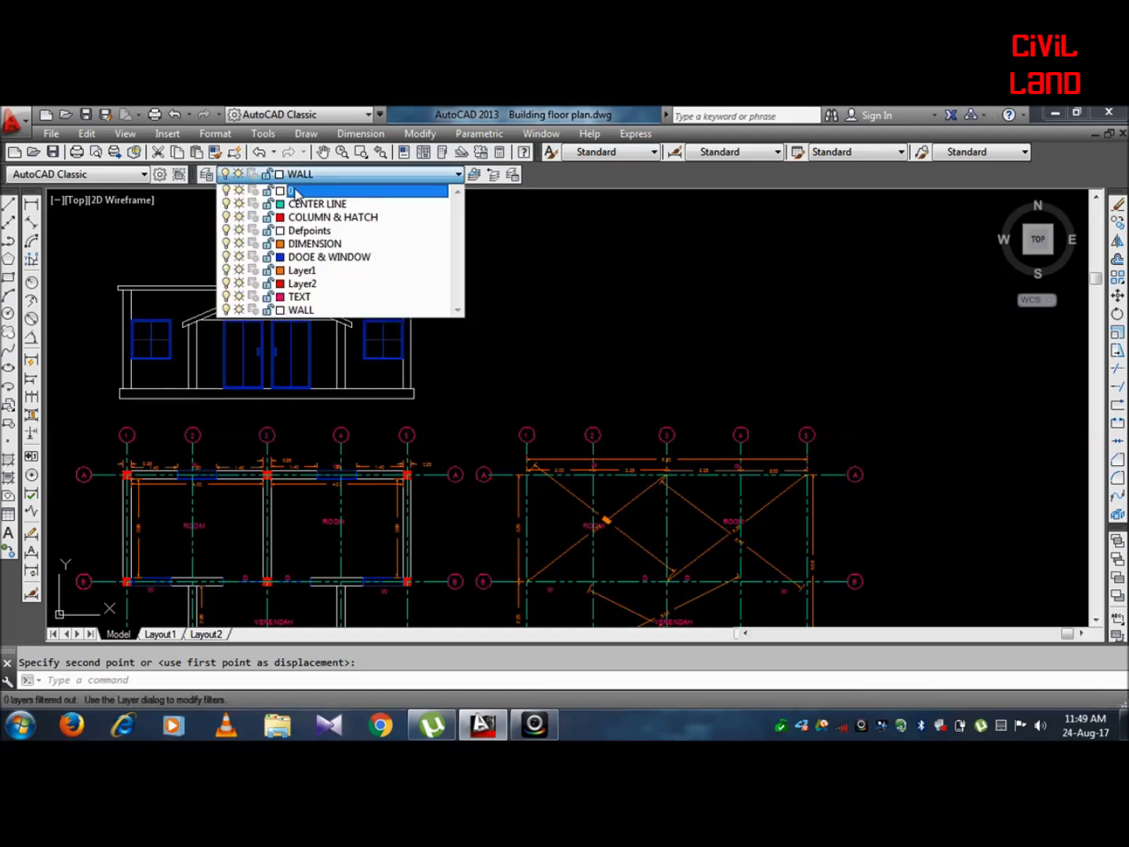
click(296, 242)
click(32, 206)
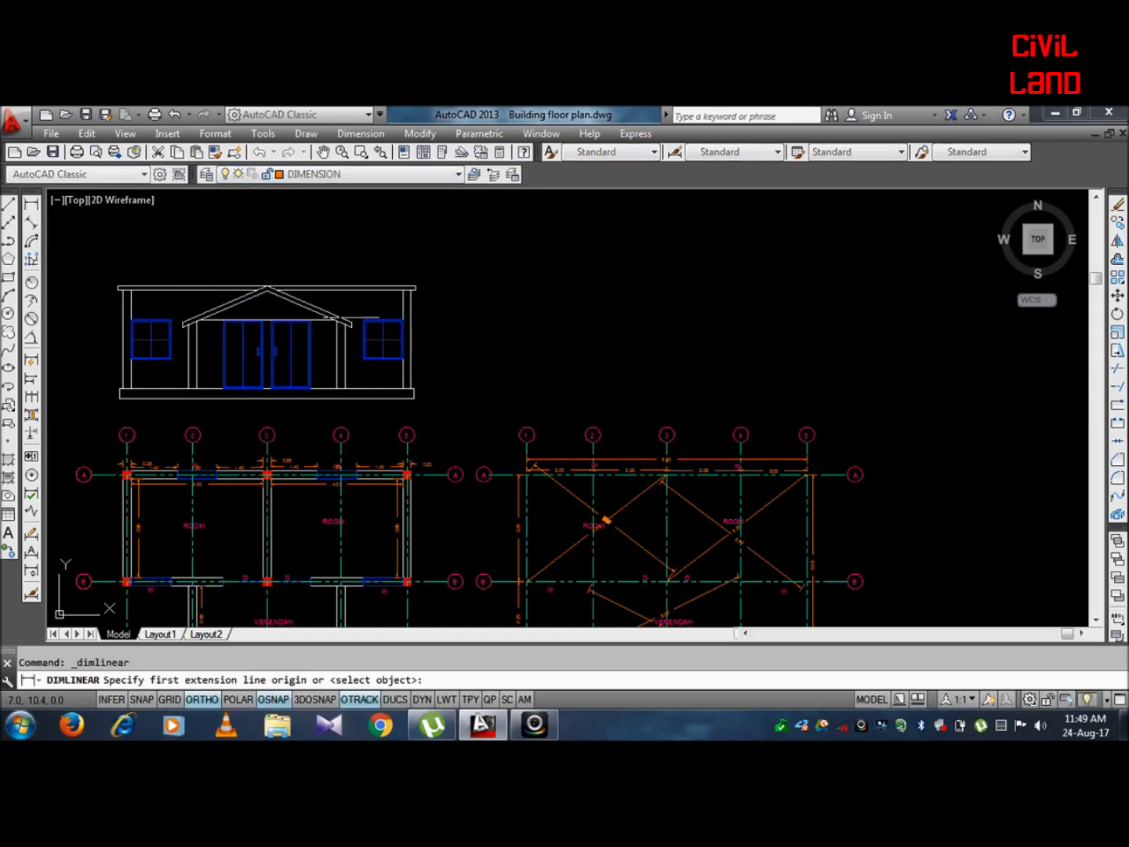
scroll(430, 364, up, 4)
scroll(433, 378, down, 2)
scroll(385, 364, down, 2)
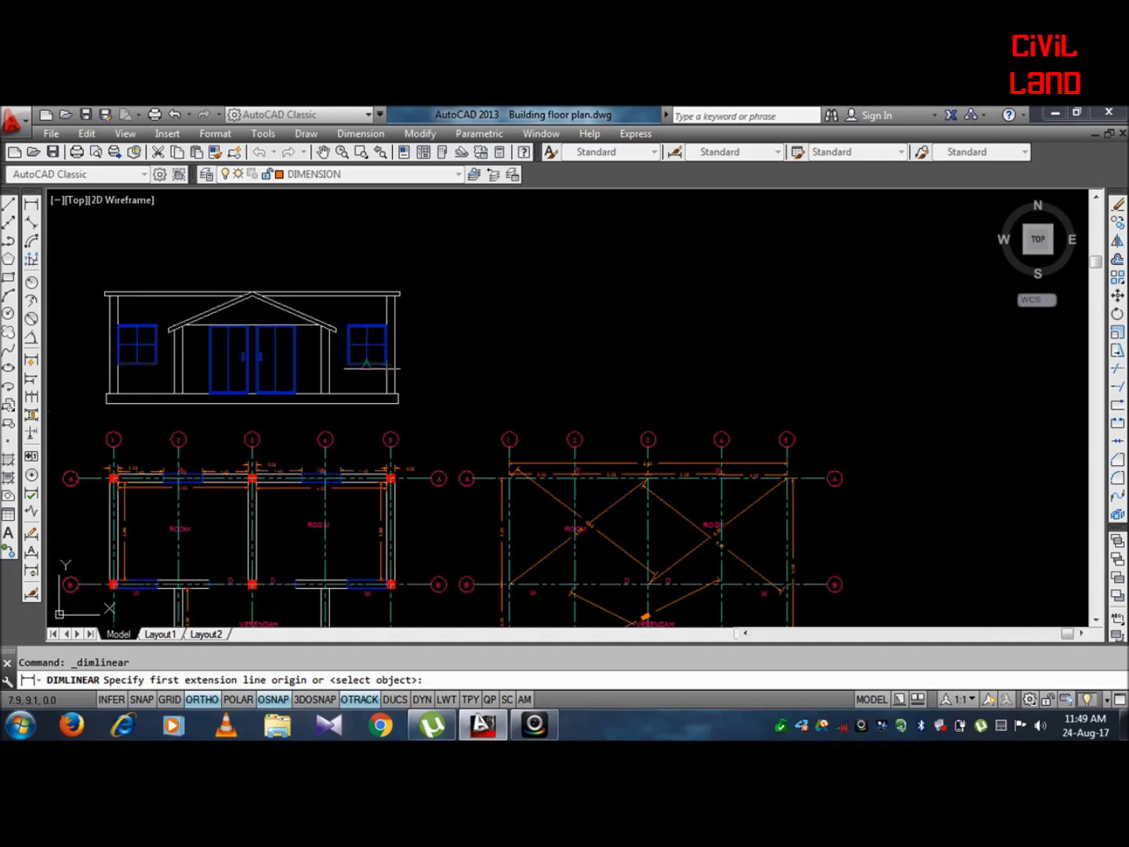
Step: Add vertical dimensions on the right side: 0.30 plinth height and 2.10 up to the window head
scroll(343, 367, up, 2)
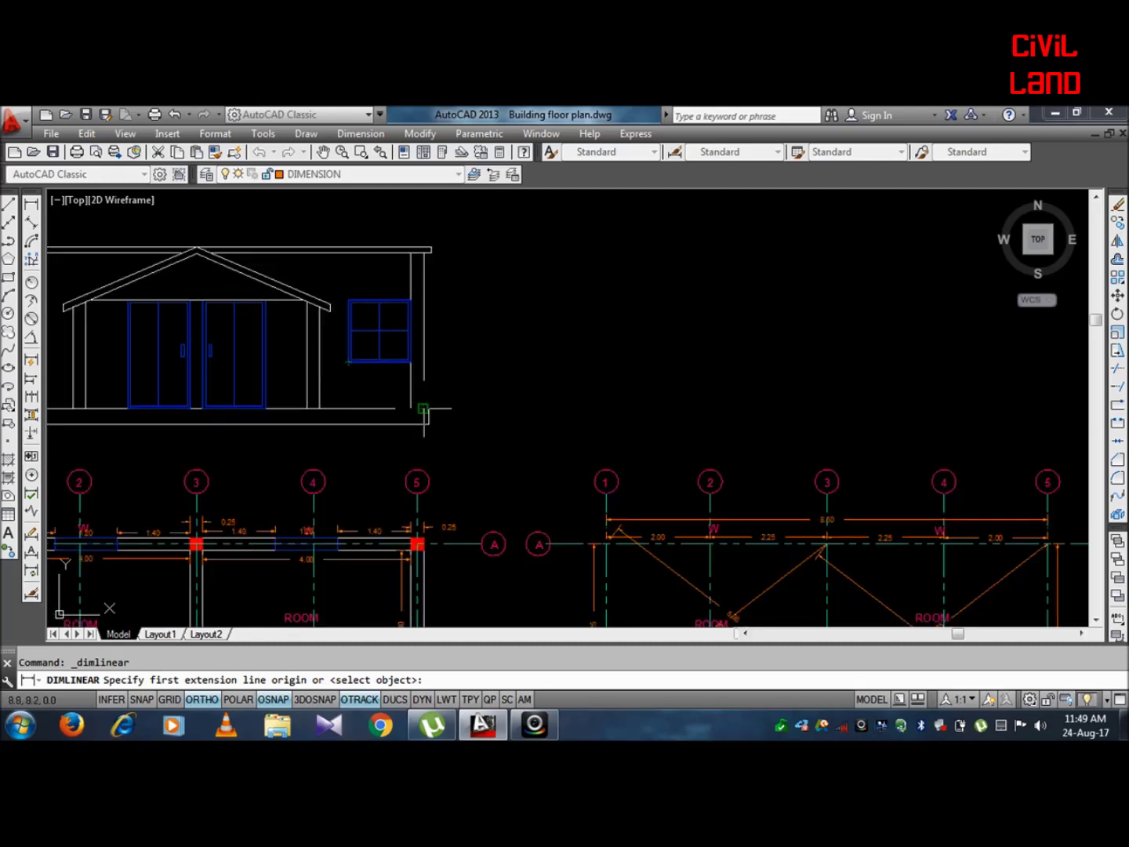
scroll(424, 409, up, 2)
scroll(415, 411, up, 2)
click(411, 412)
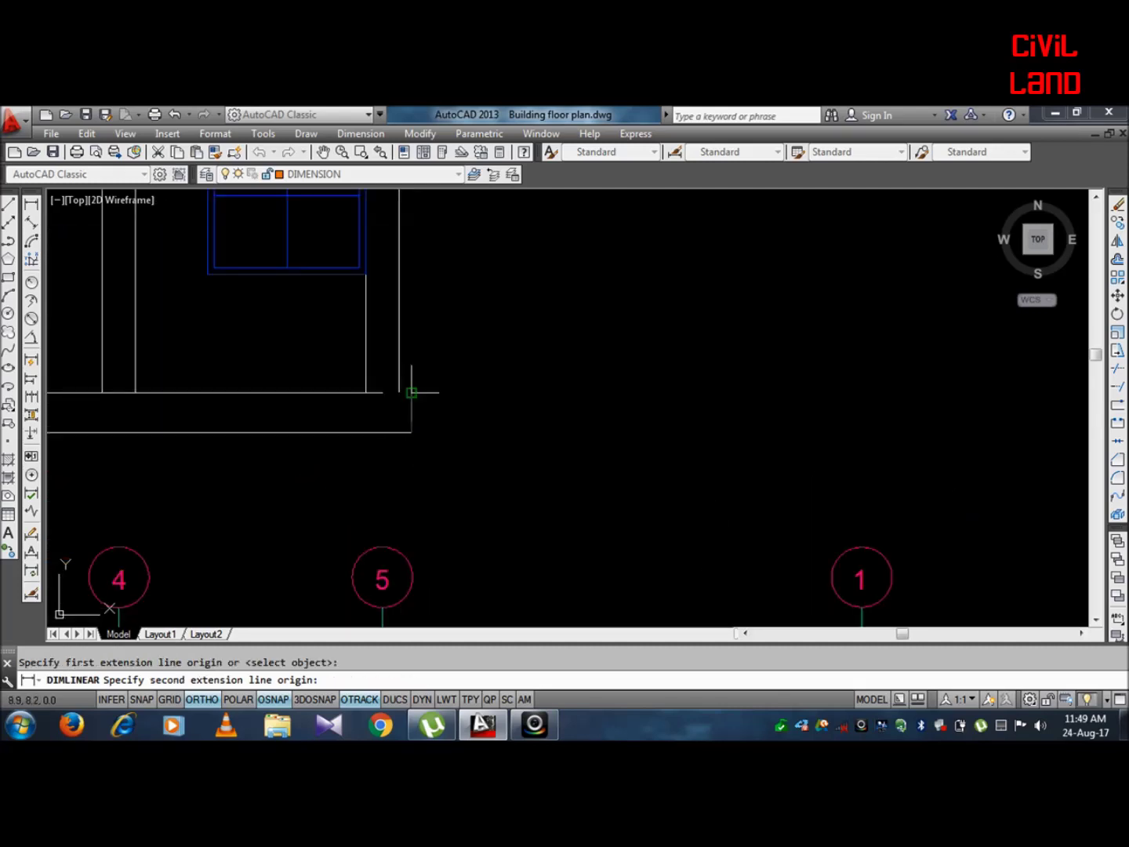
click(412, 392)
click(440, 392)
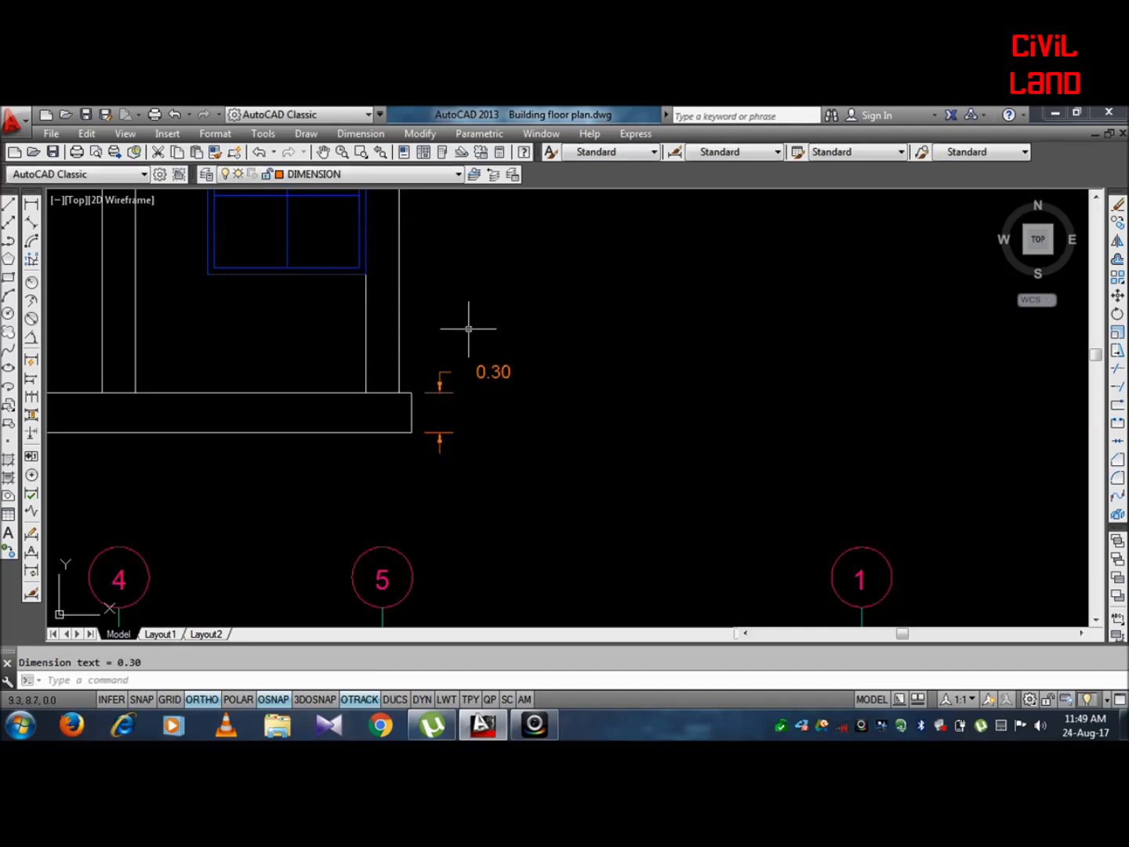
key(Return)
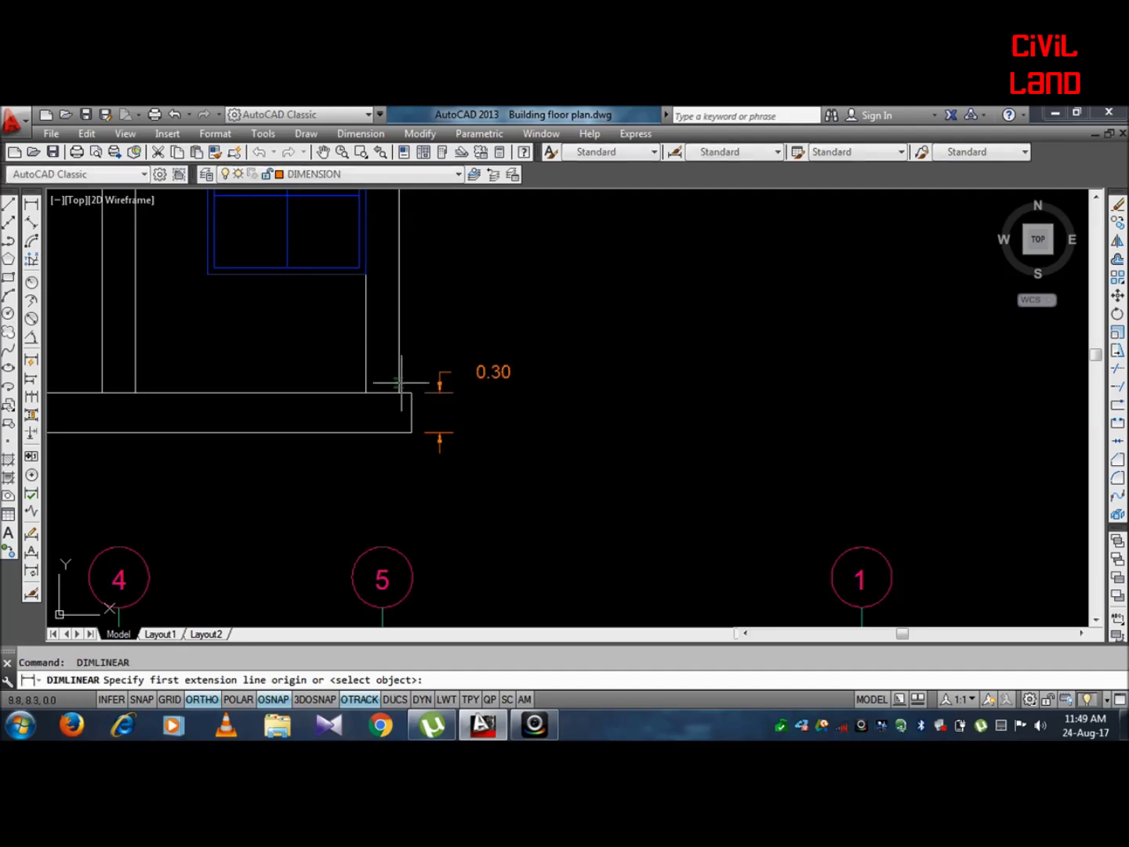
click(411, 391)
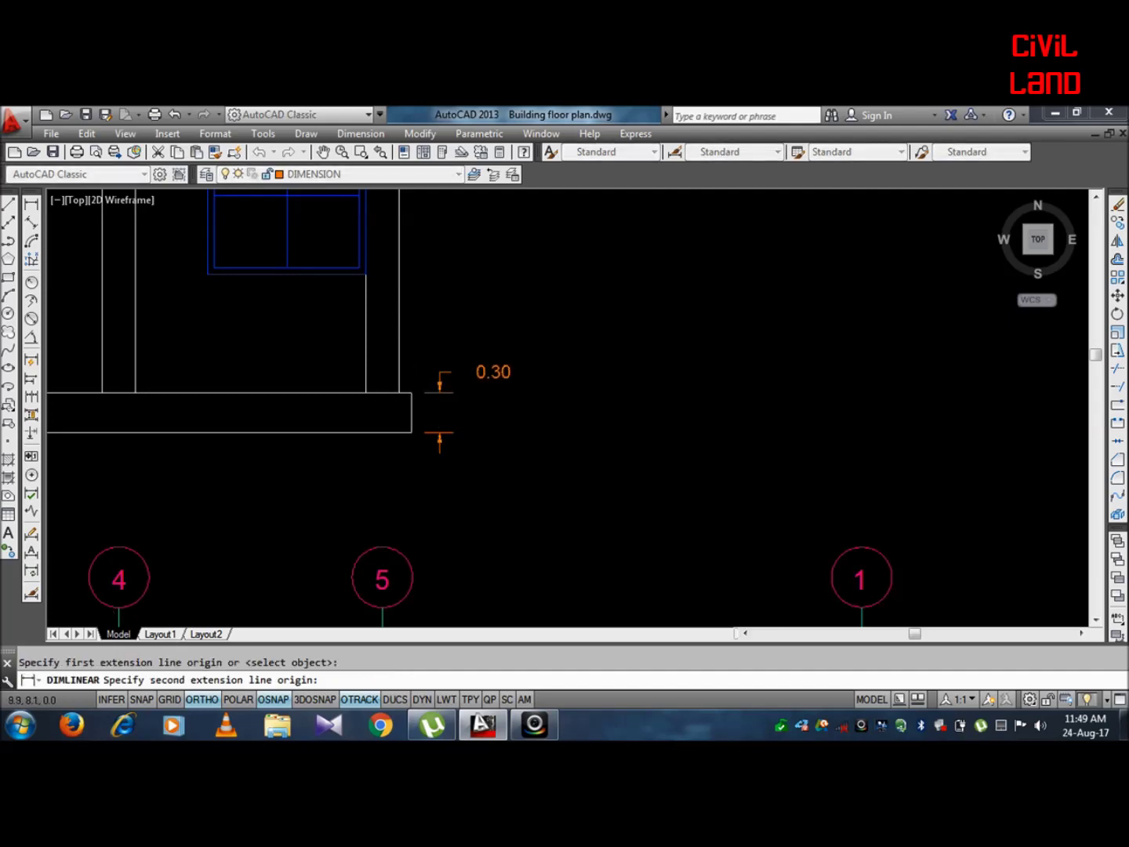
scroll(423, 258, down, 3)
scroll(376, 219, up, 3)
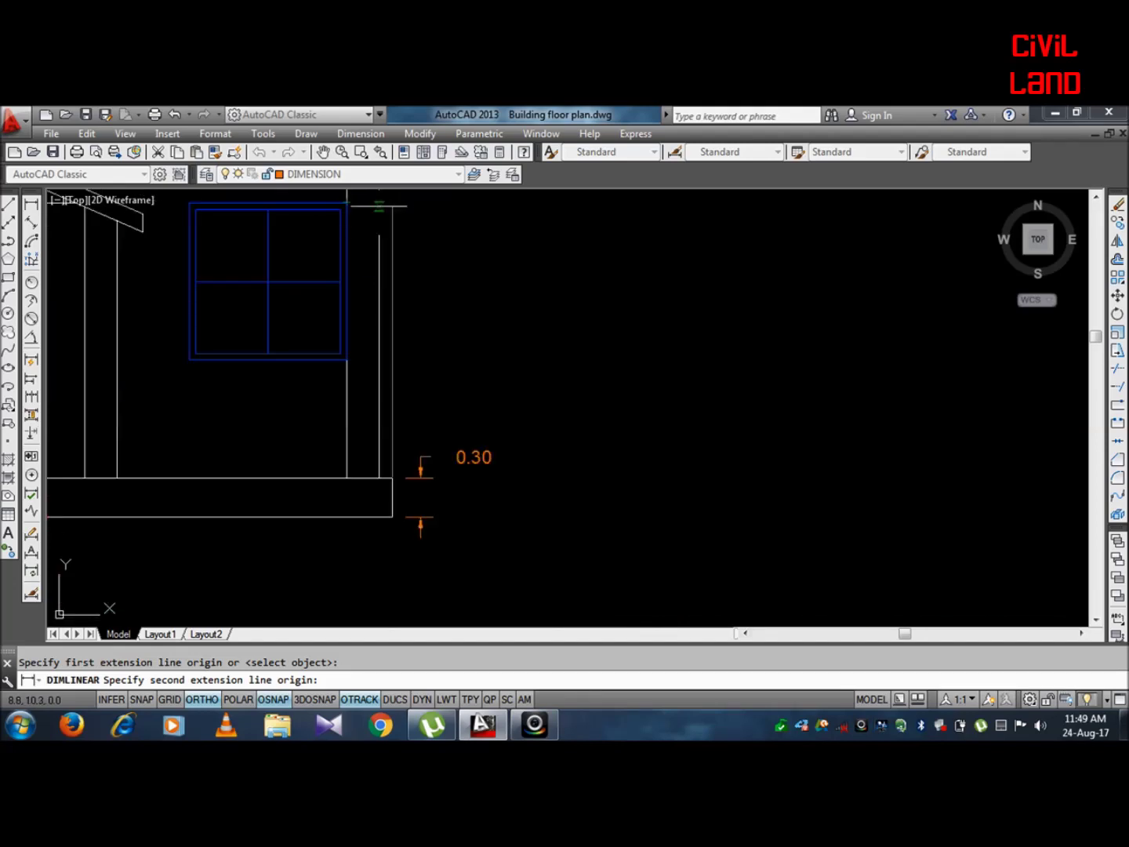
click(392, 202)
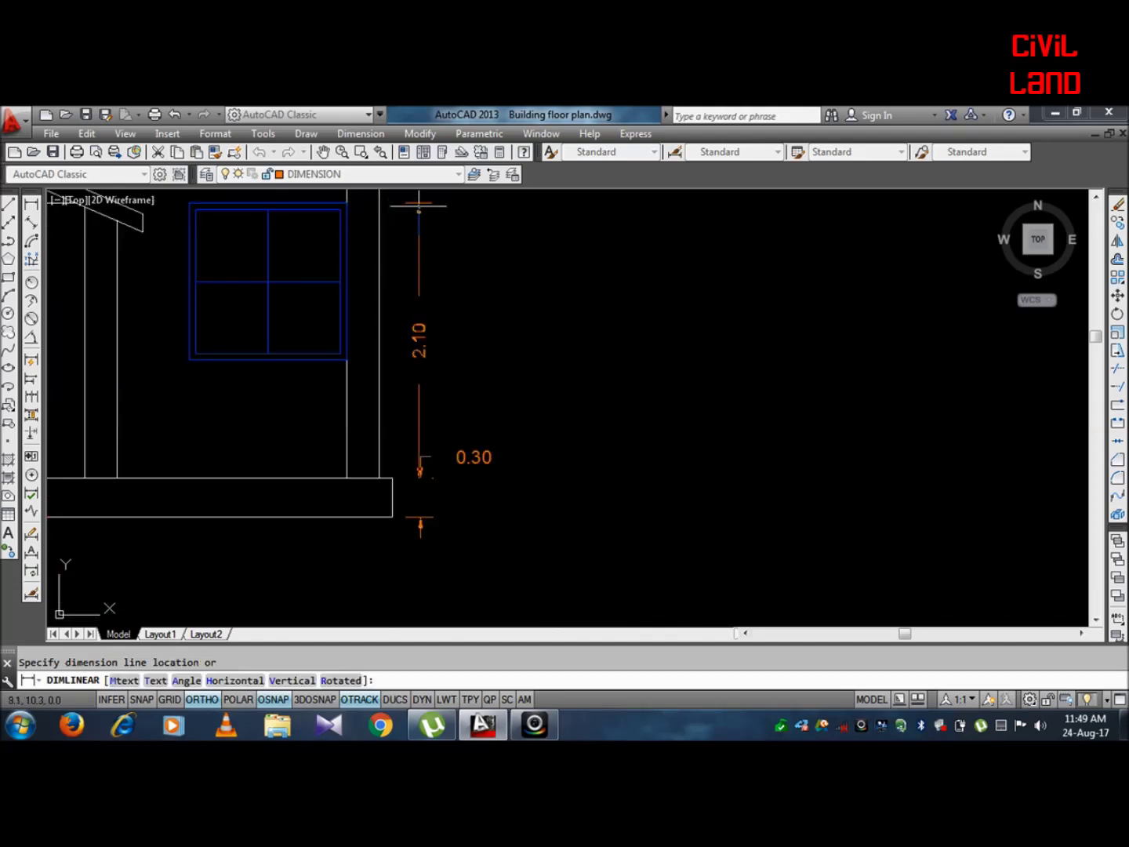
click(420, 205)
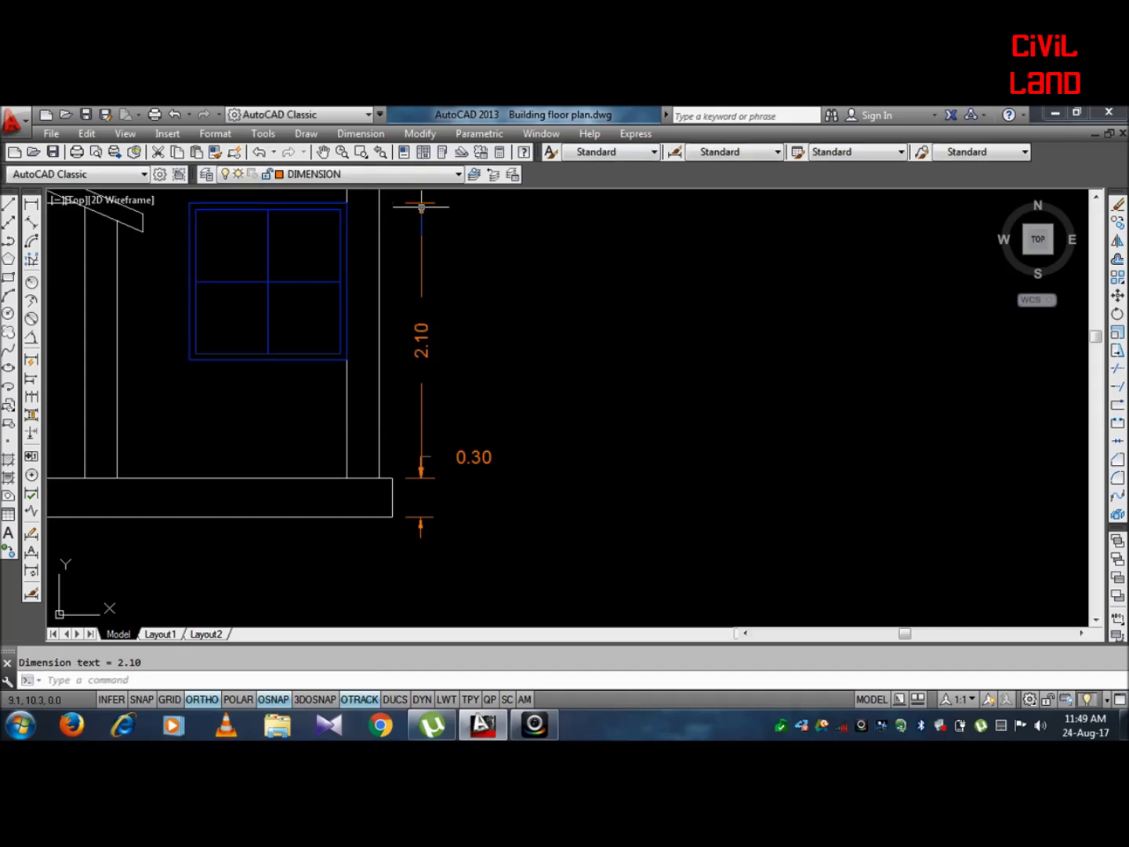
scroll(434, 392, down, 2)
scroll(474, 260, down, 2)
scroll(474, 290, up, 3)
scroll(468, 305, up, 1)
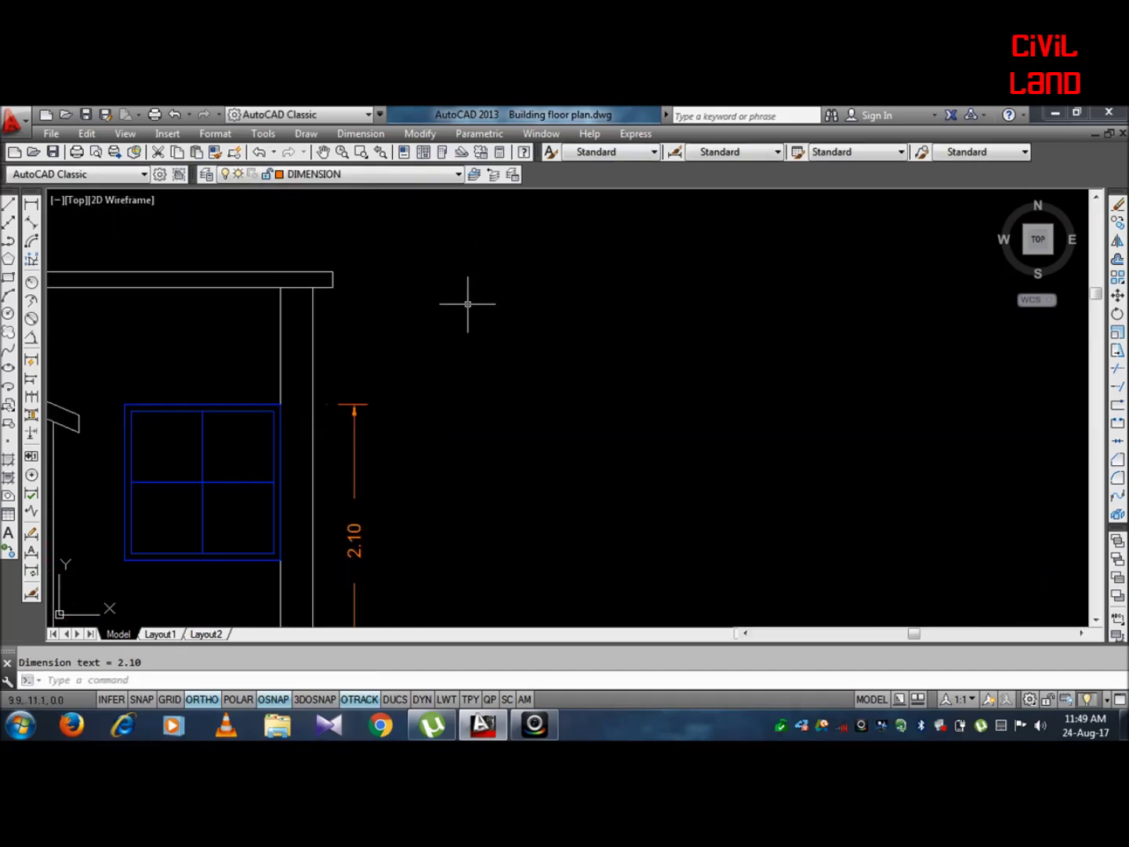
Step: Continue the chain with the 0.90 dimension to the eave and the roof thickness dimension
key(Return)
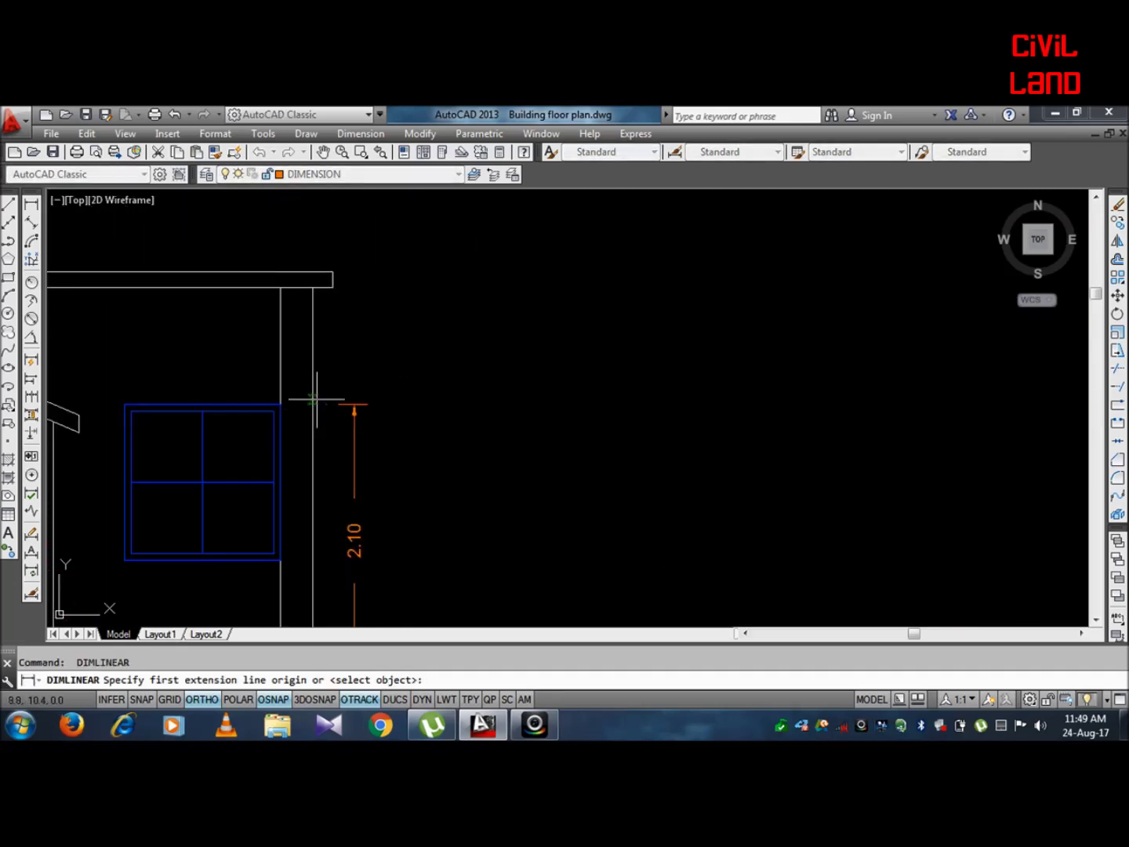
click(313, 406)
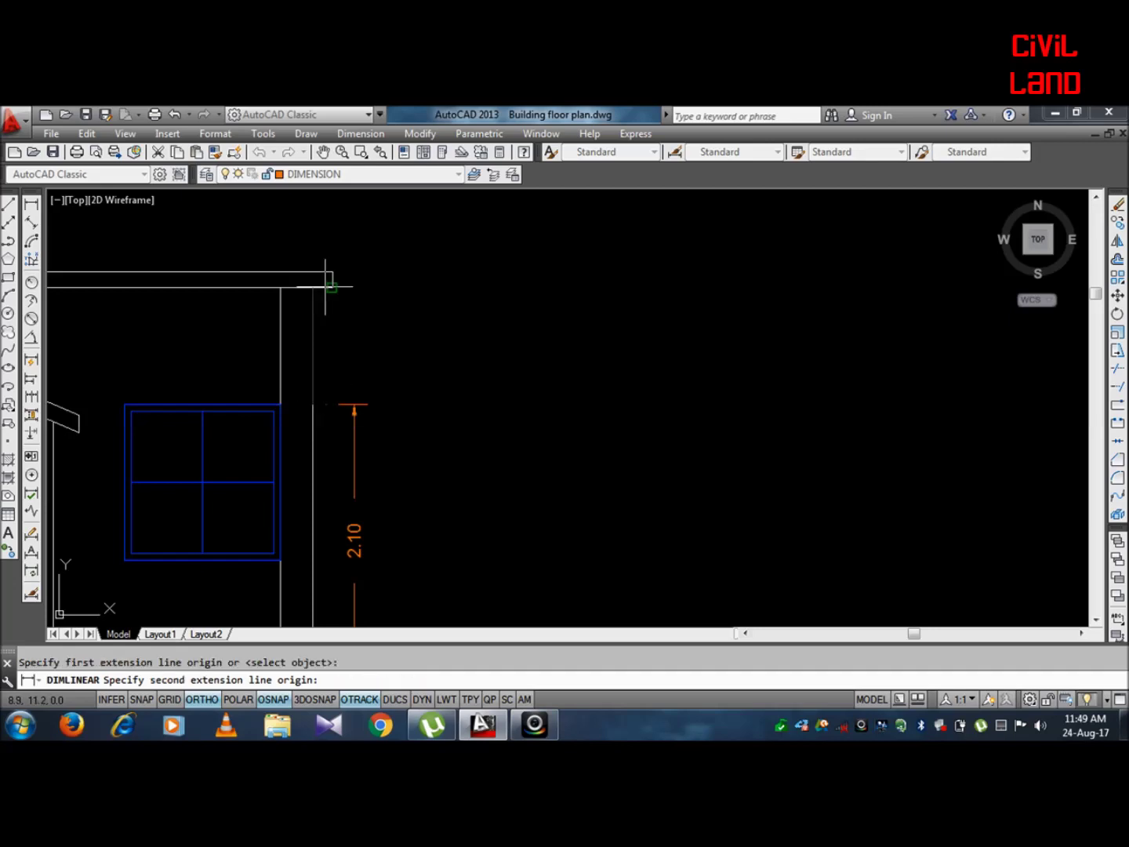
click(315, 288)
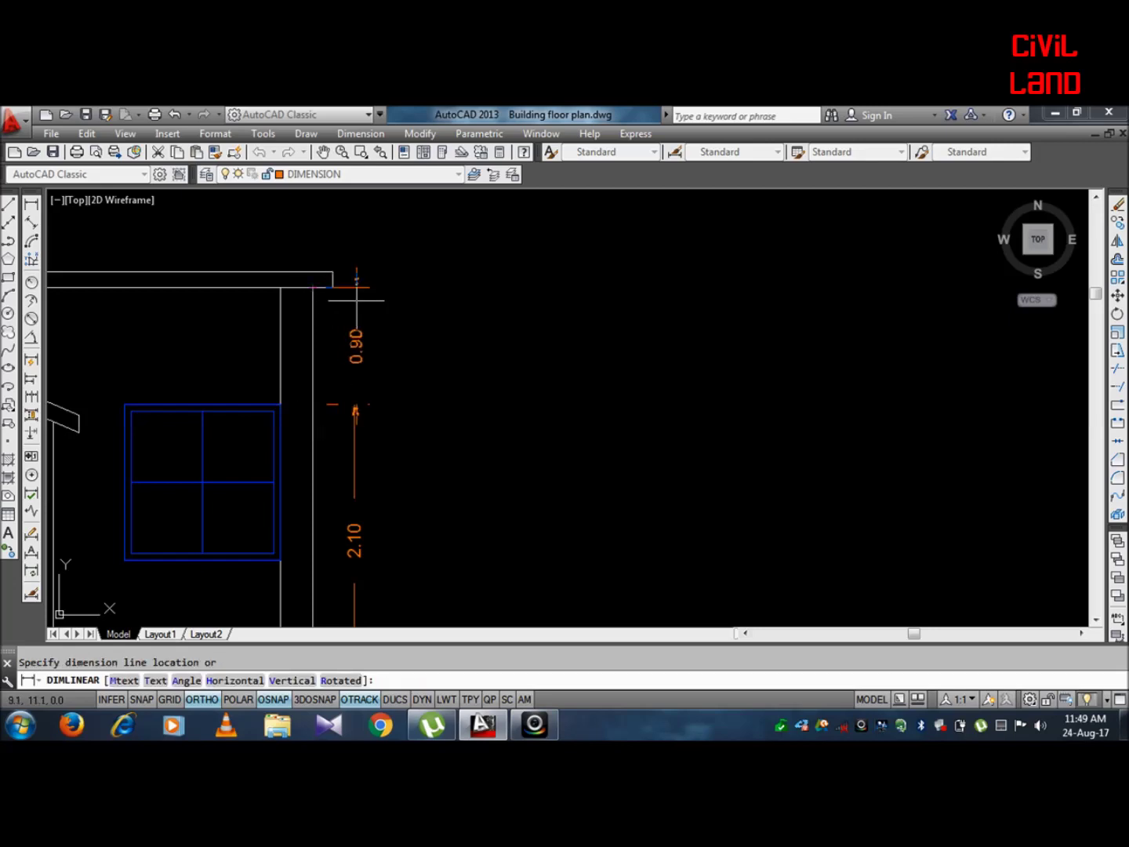
click(365, 305)
key(Return)
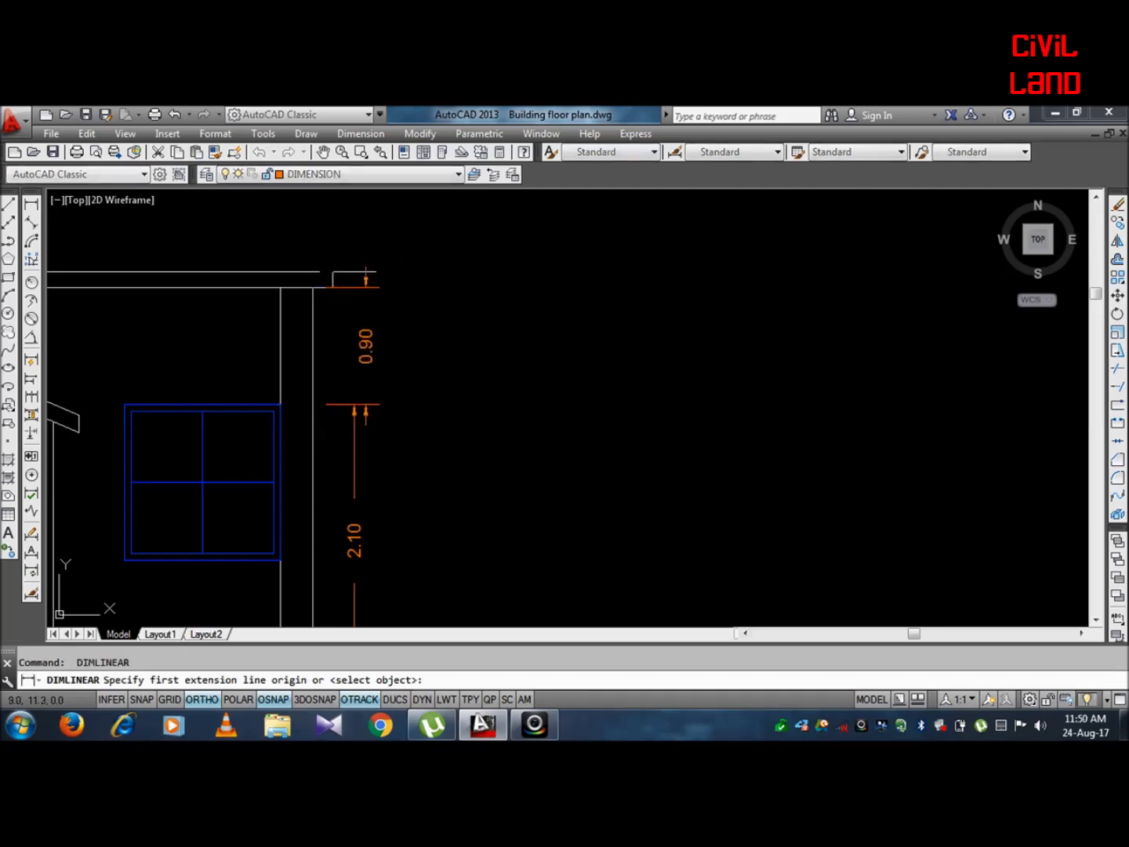
click(333, 288)
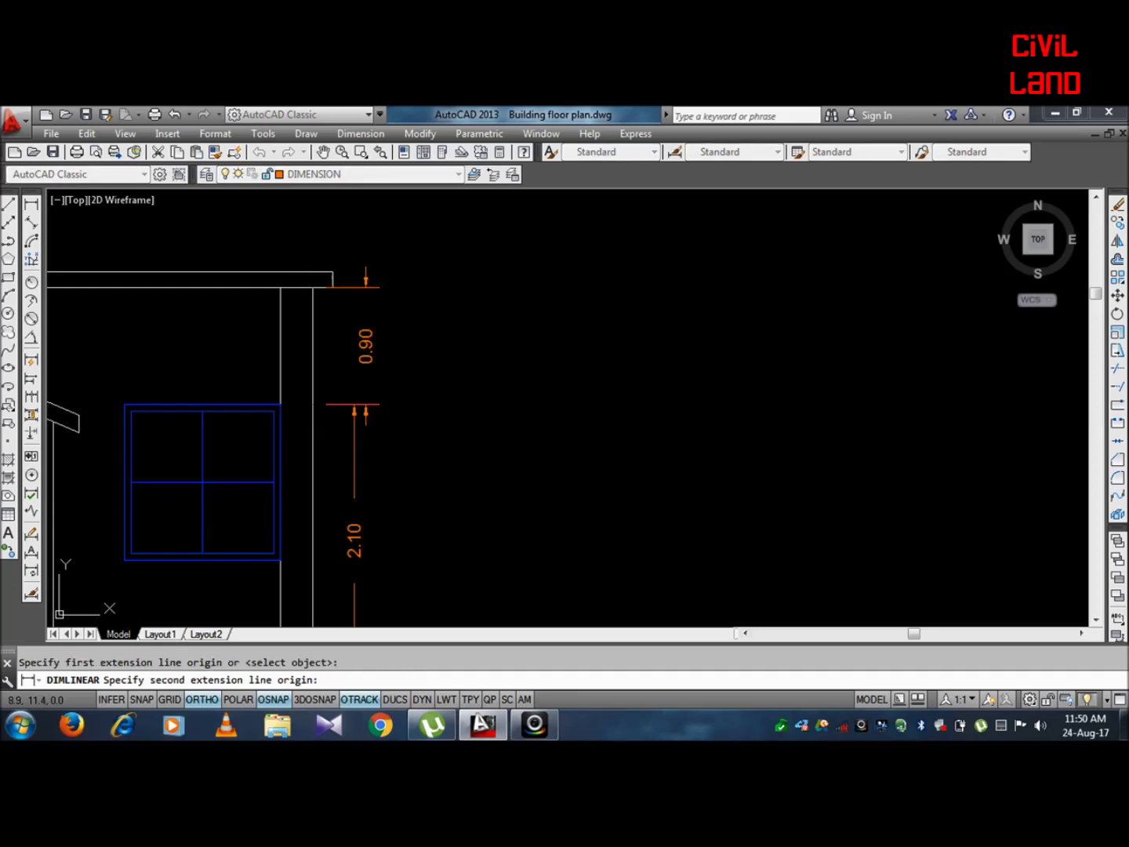
click(332, 272)
click(346, 258)
scroll(410, 329, down, 5)
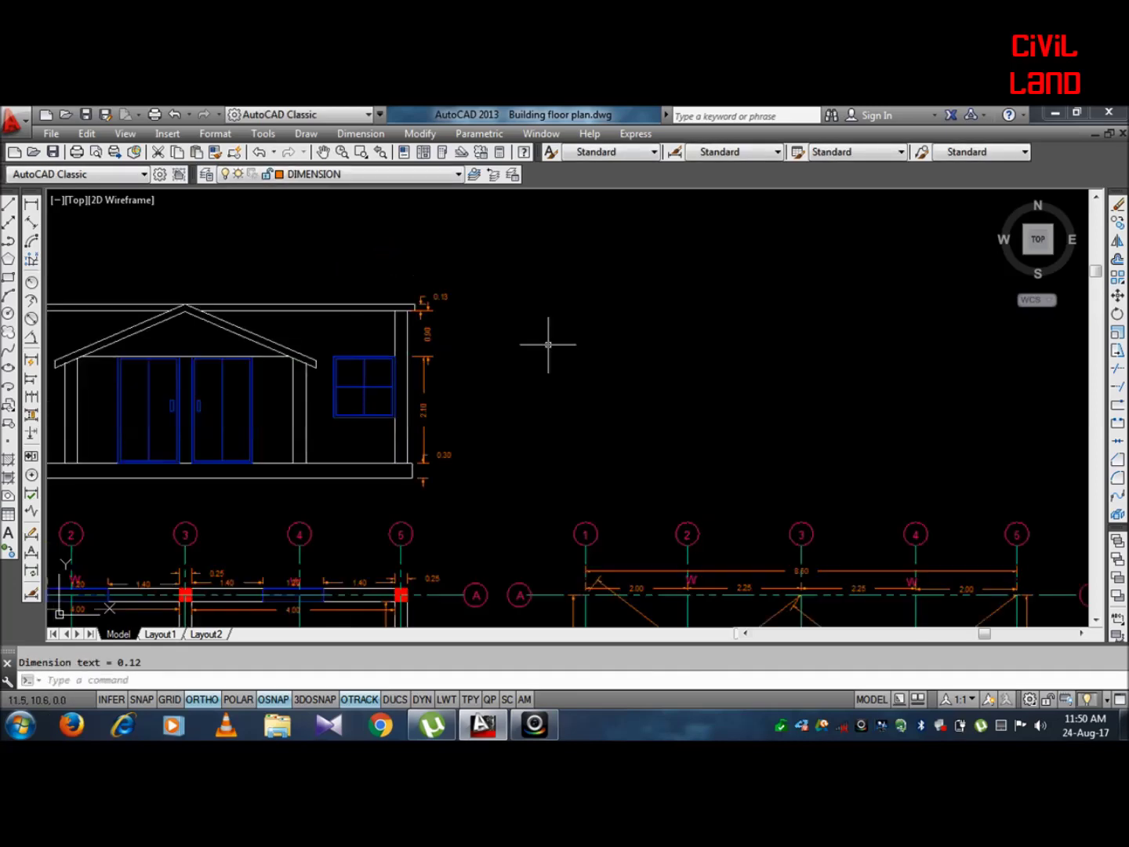
scroll(548, 330, down, 1)
scroll(406, 350, up, 2)
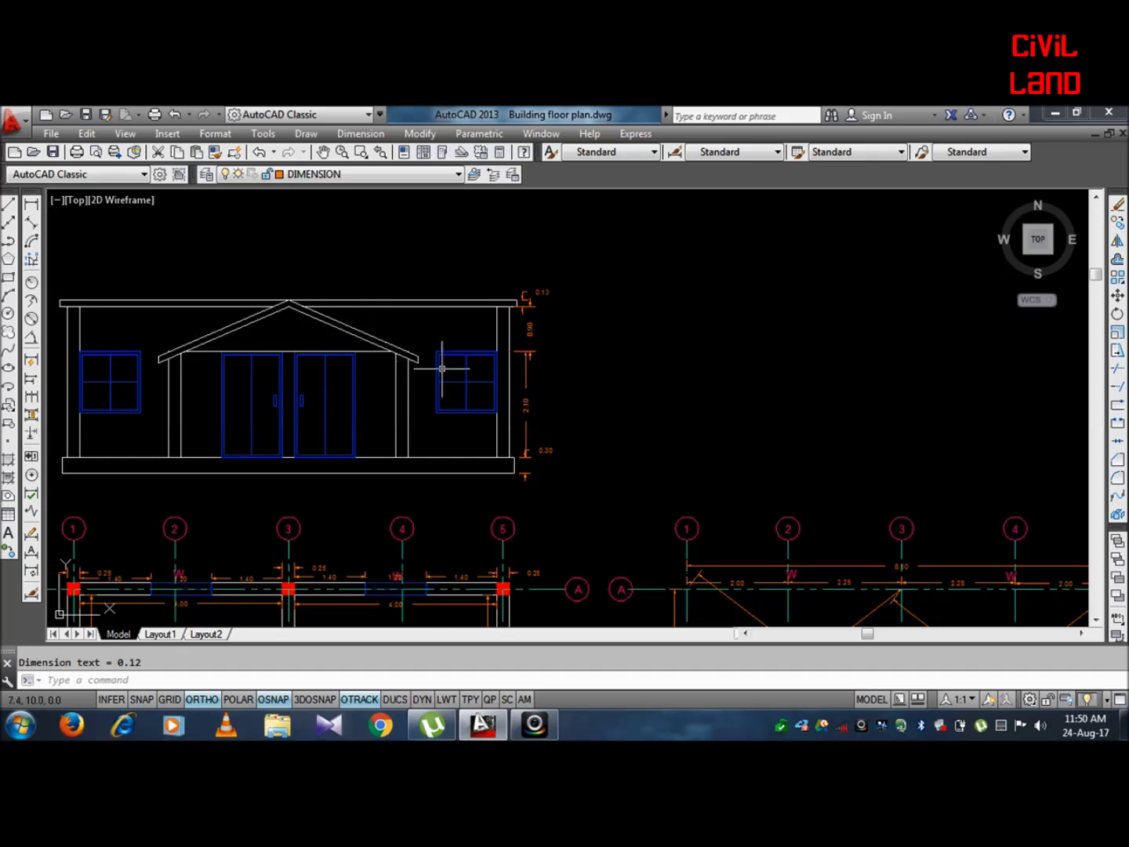
scroll(441, 362, up, 2)
scroll(434, 363, down, 2)
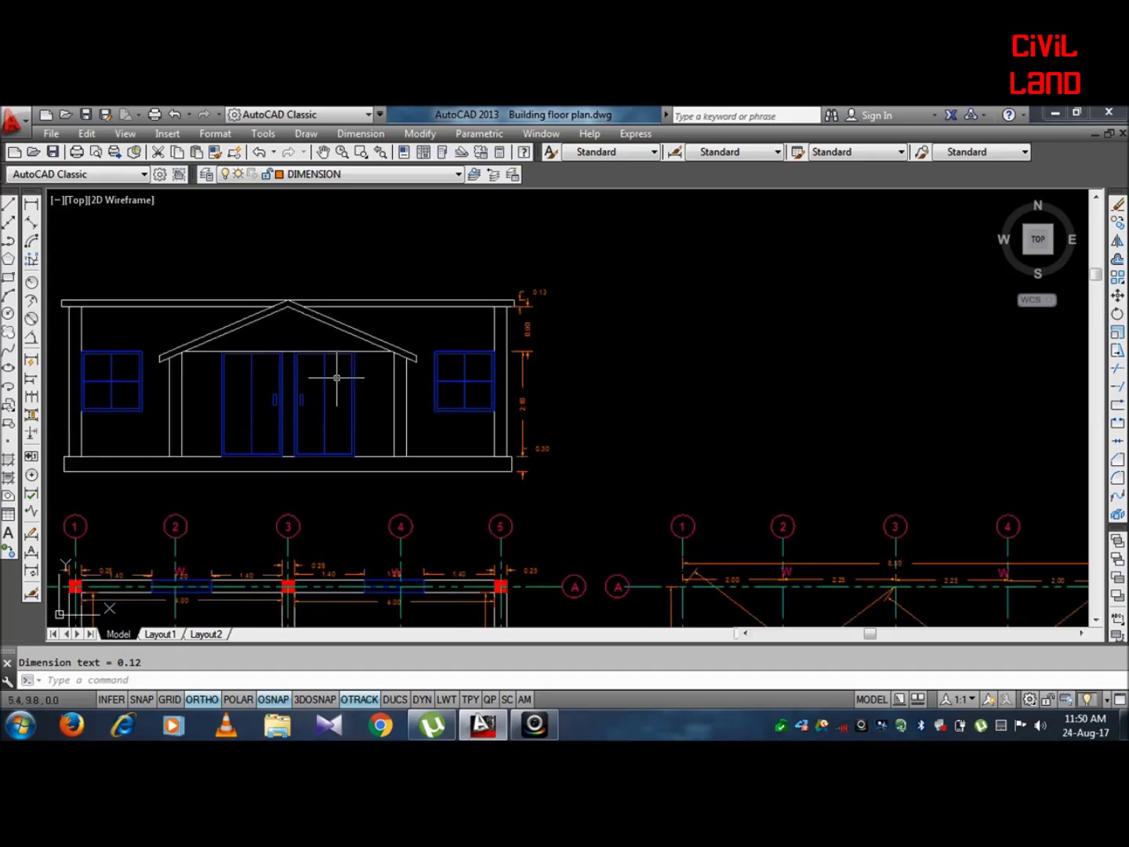
scroll(352, 366, up, 2)
scroll(377, 365, down, 2)
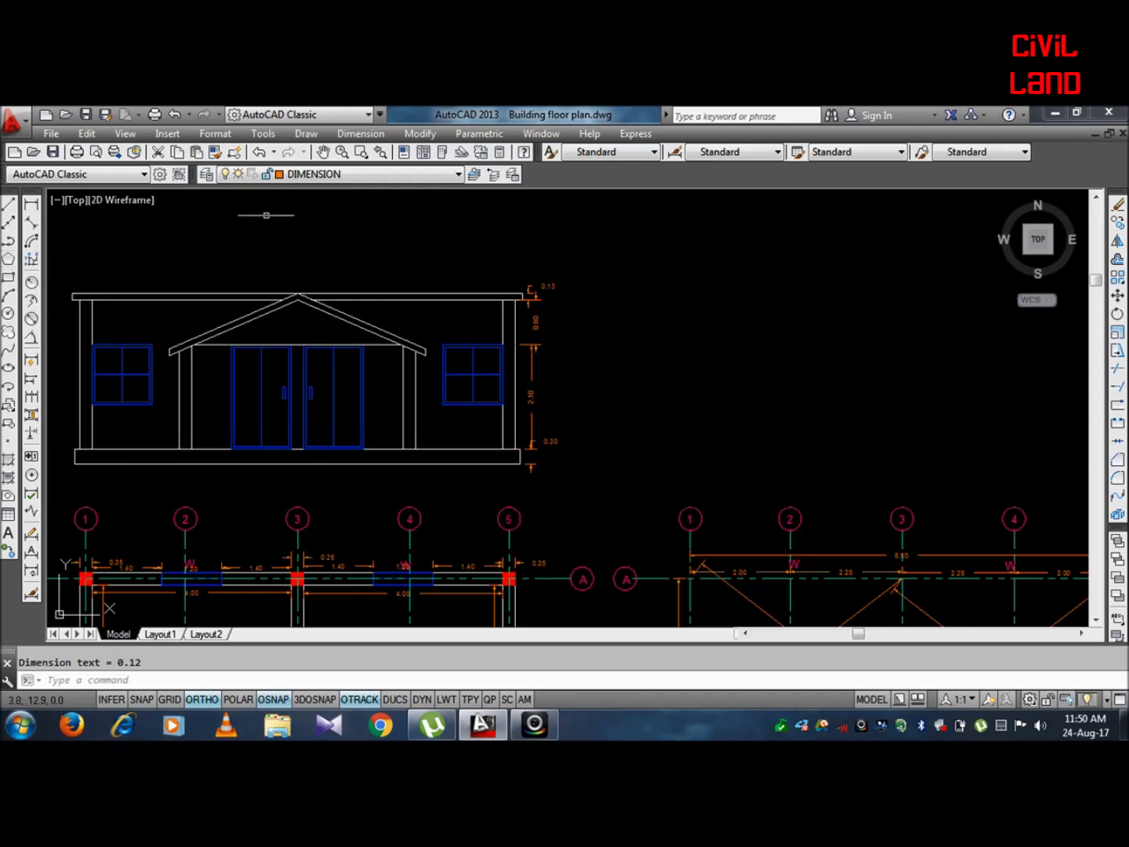
Step: On the WALL layer, draw a rectangular vent in the gable above the doors
click(344, 173)
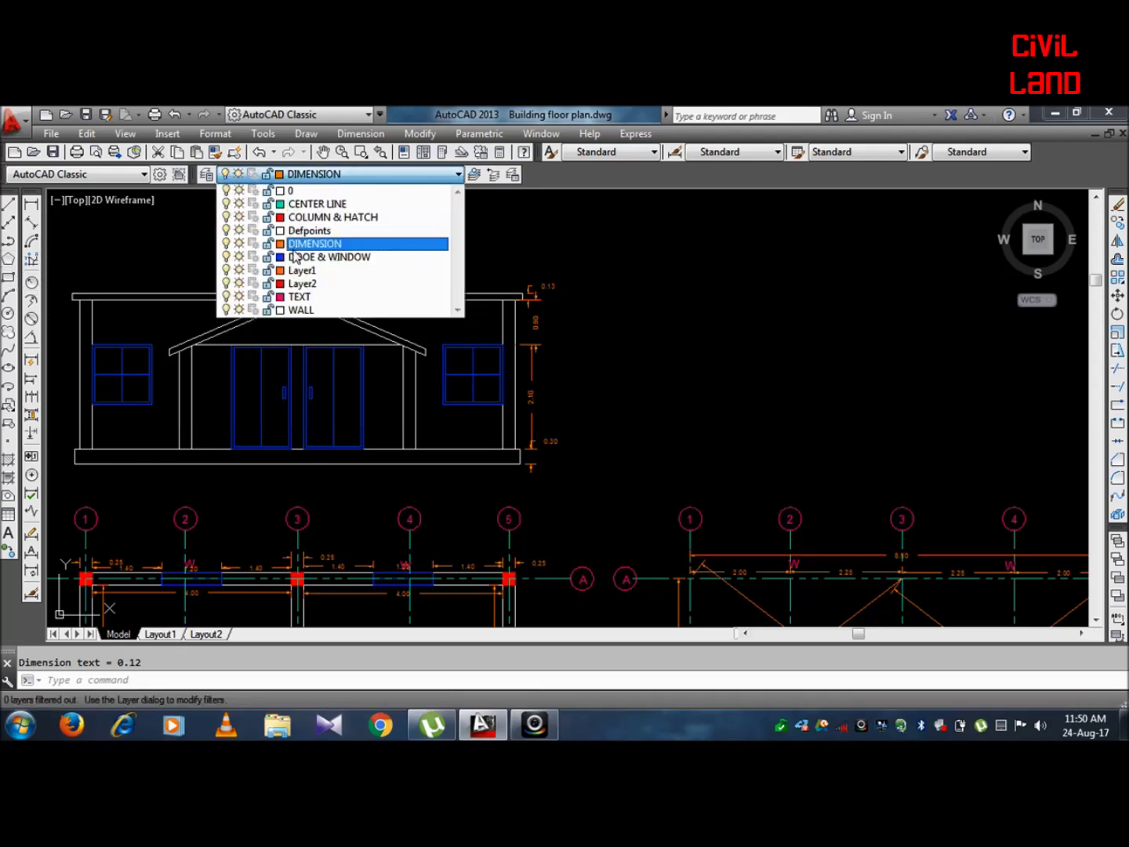
click(298, 310)
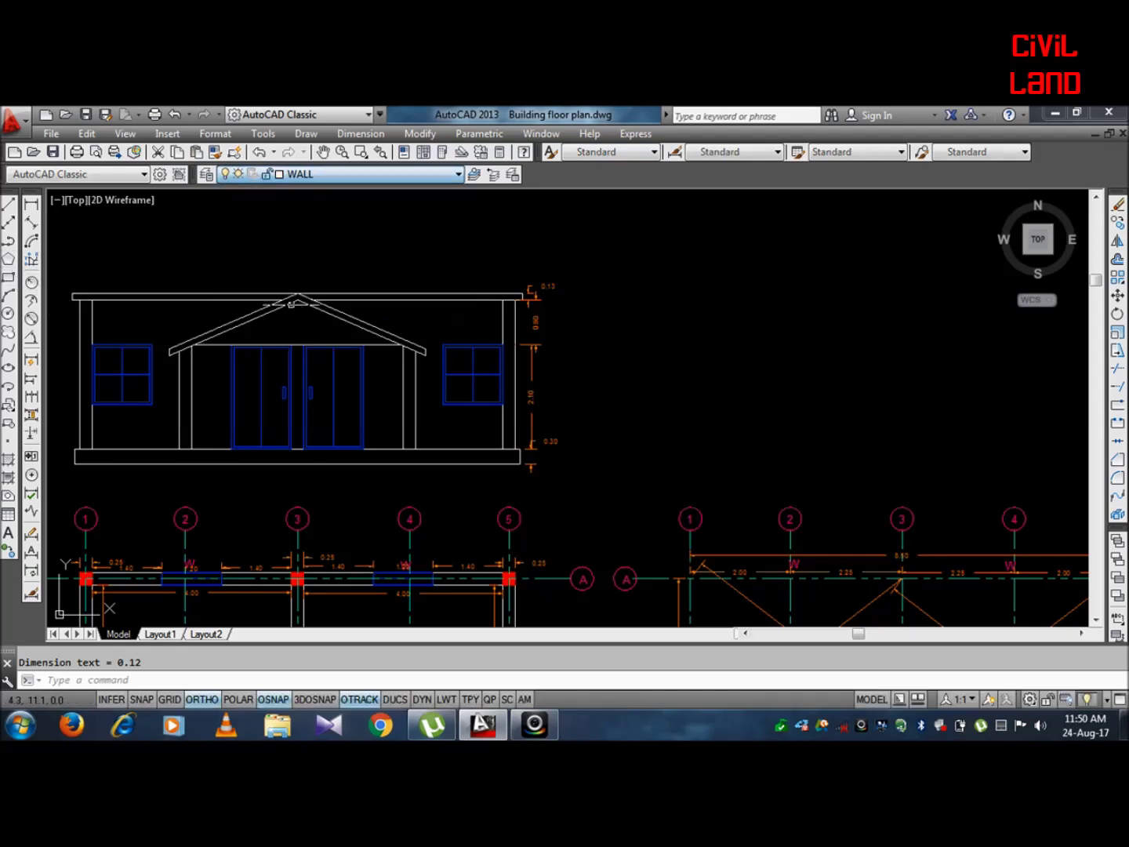
click(10, 279)
scroll(253, 322, up, 4)
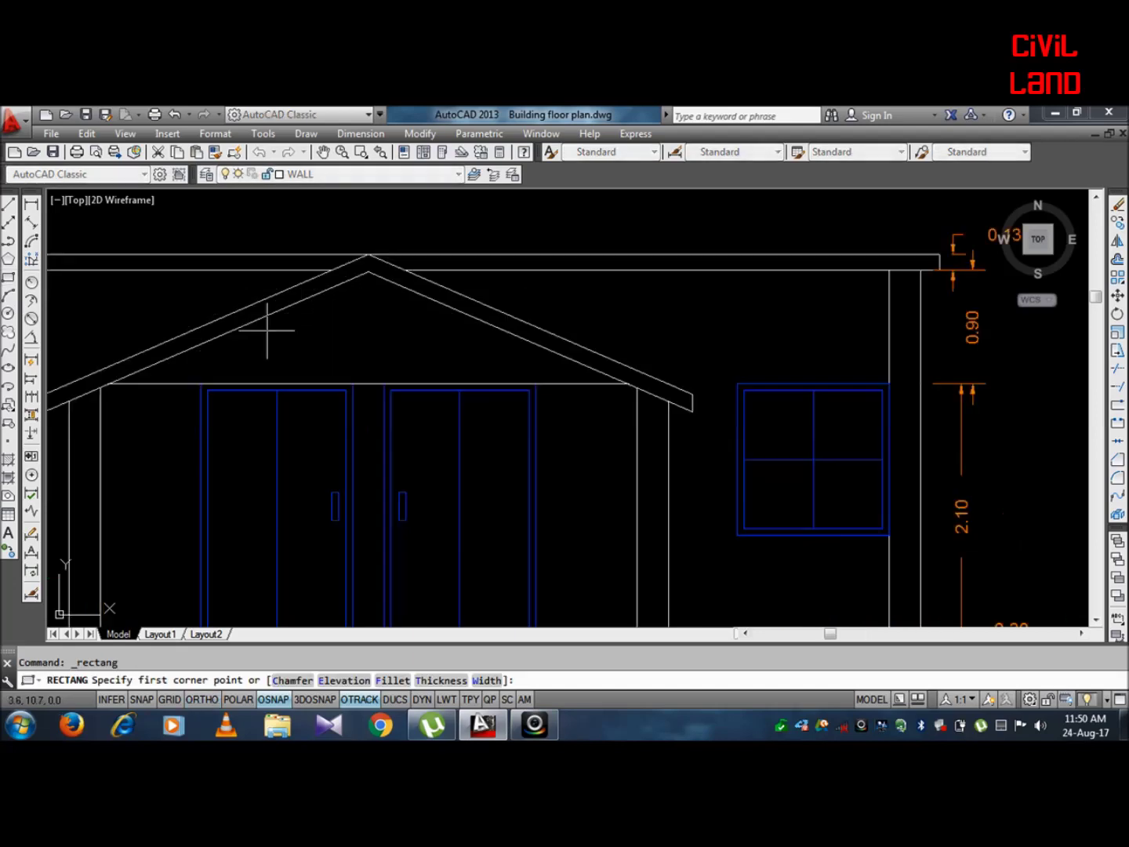
click(306, 322)
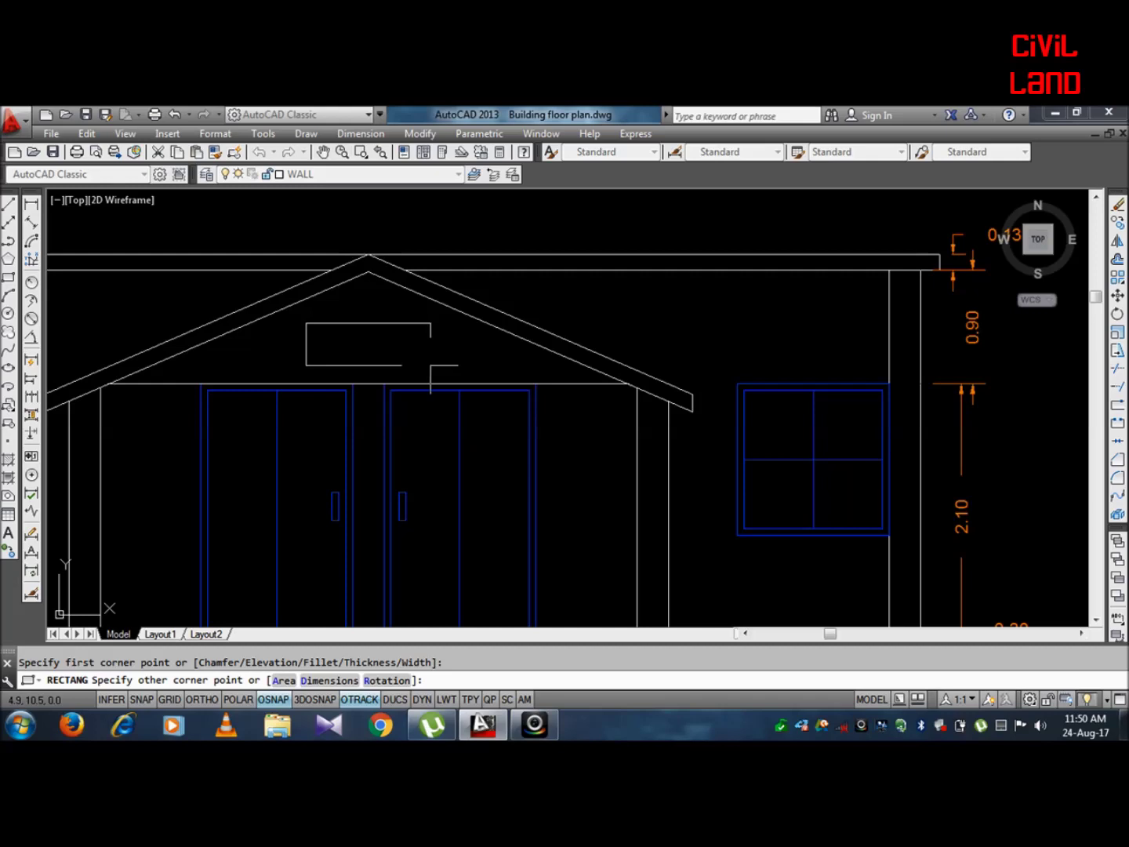
click(430, 365)
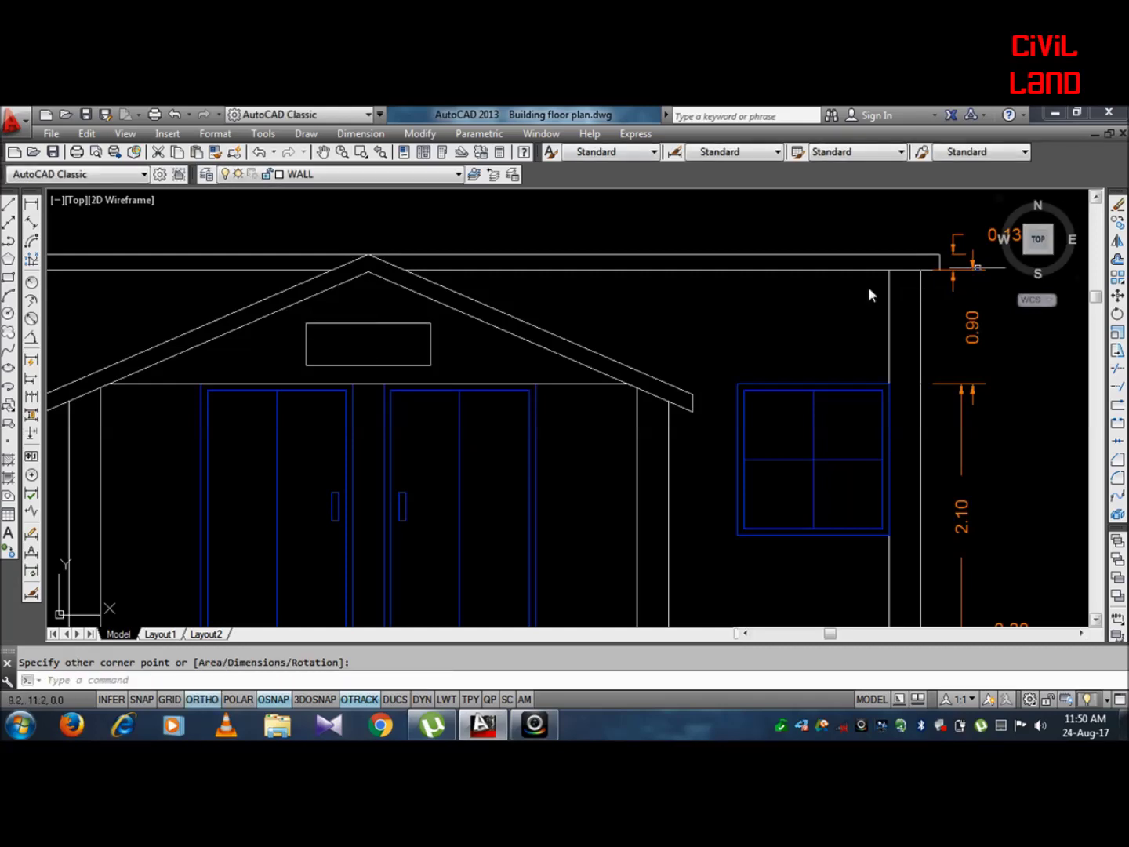
Step: Offset the vent rectangle inward by 0.0125 and save the drawing
click(1118, 262)
text(0.0125)
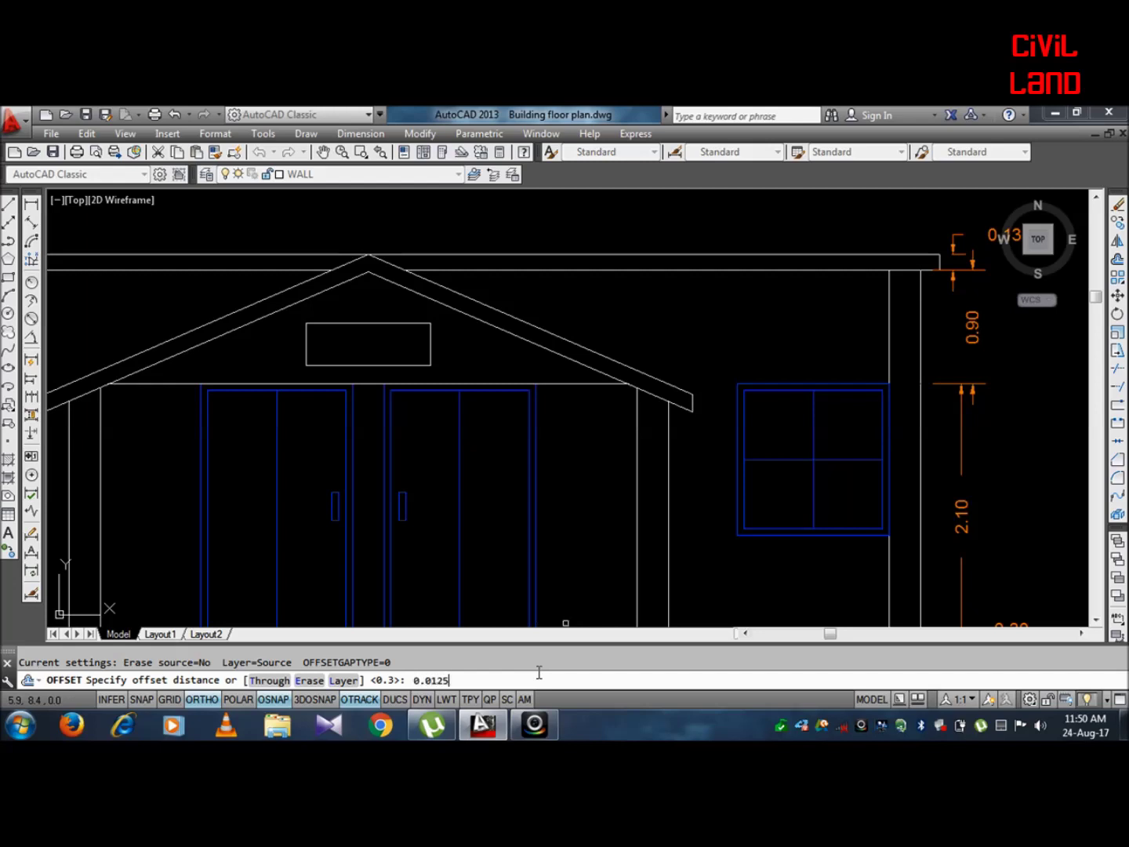
key(Return)
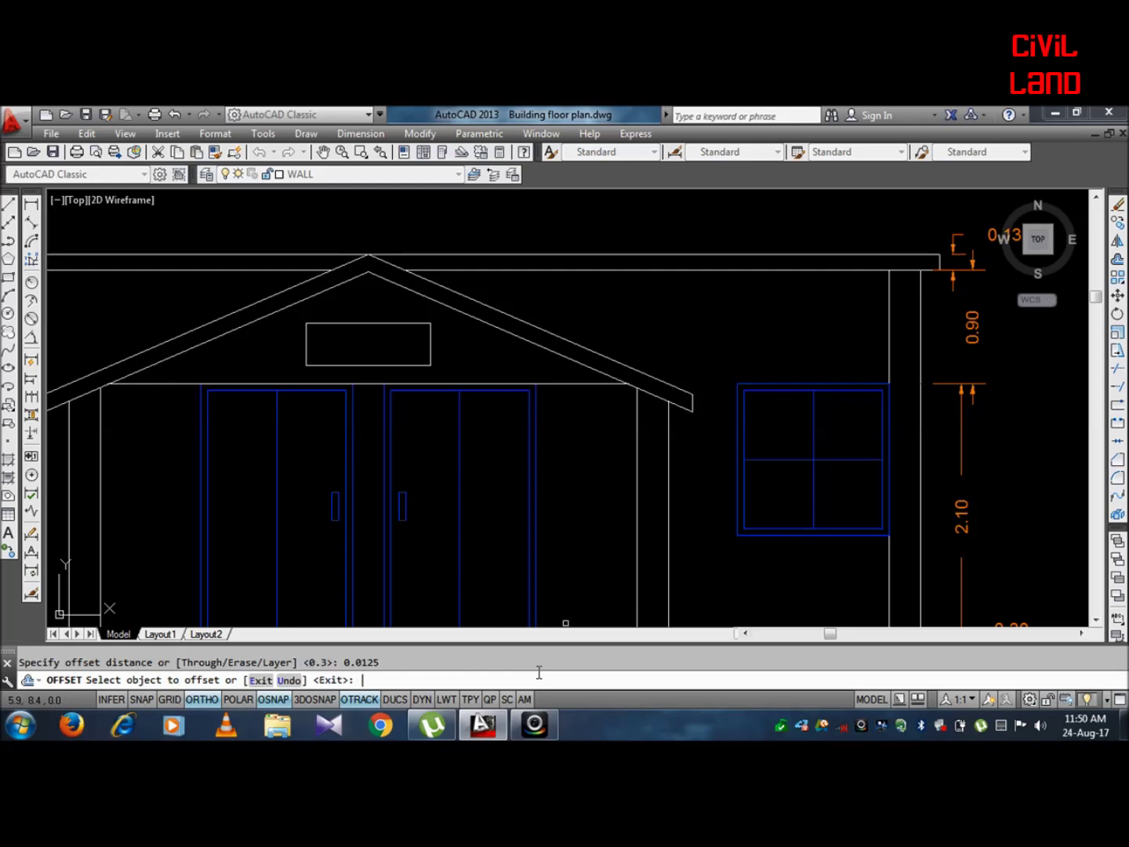
click(335, 322)
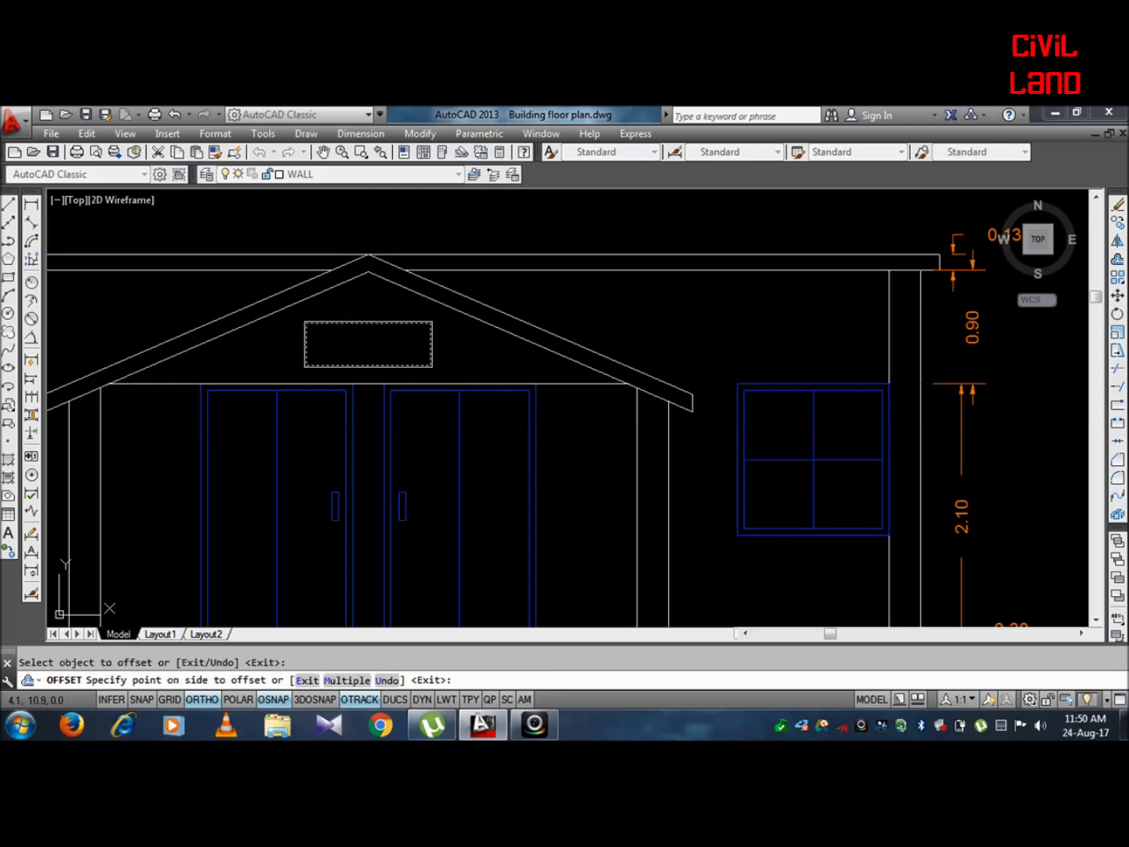
scroll(341, 320, up, 3)
scroll(230, 365, down, 4)
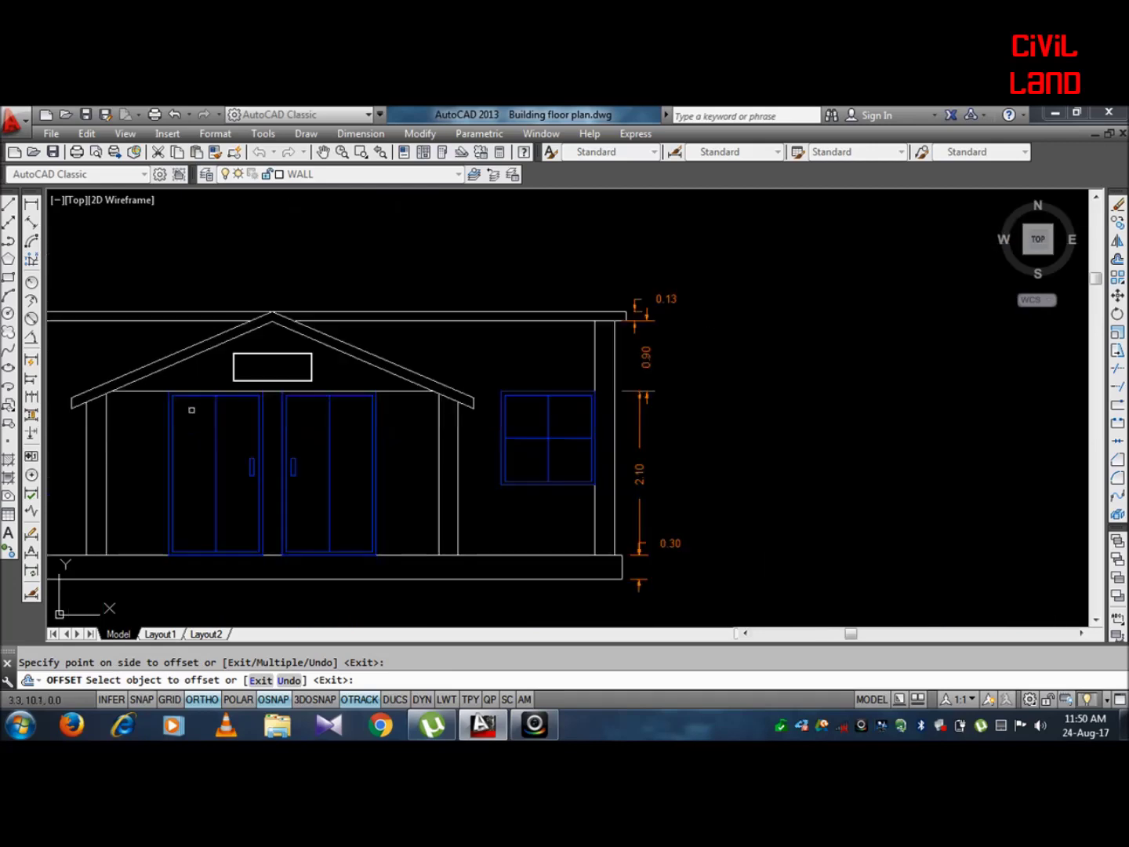
click(85, 115)
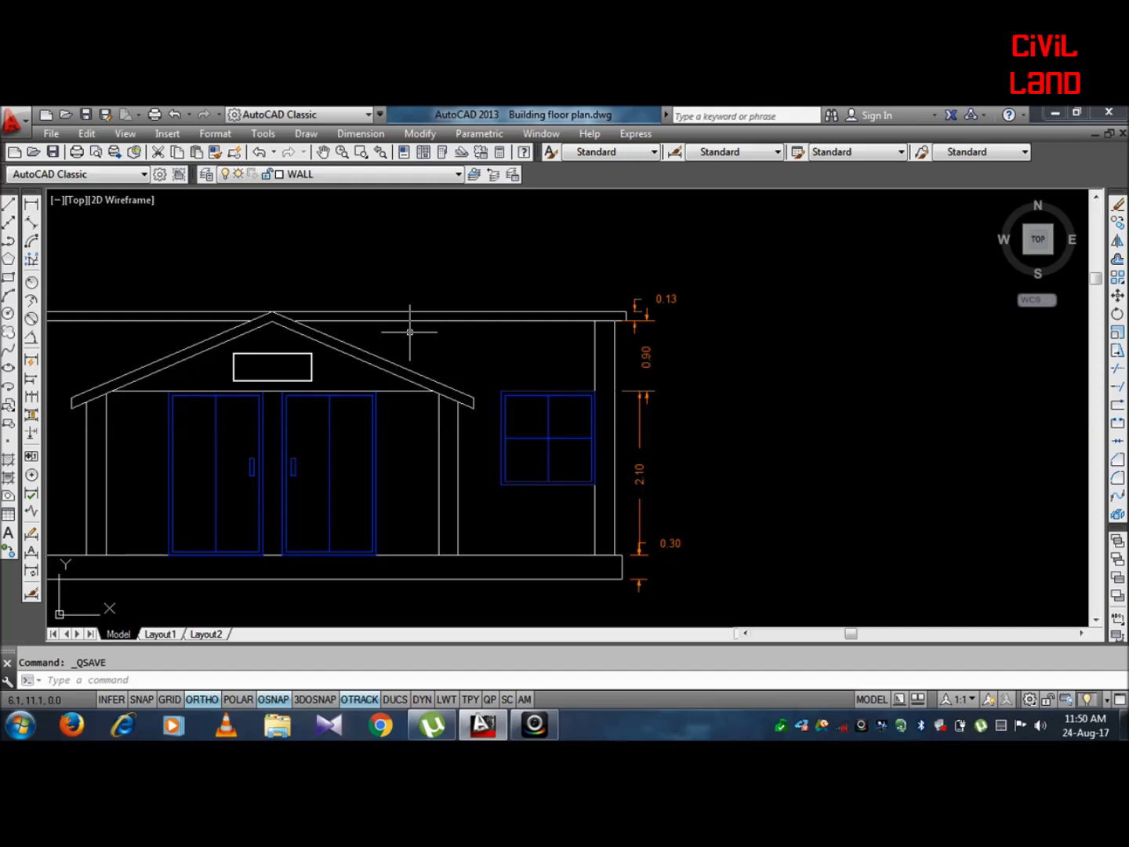
Step: Copy the floor plan's ROOM label into the gable vent, with Ortho turned off
scroll(411, 320, down, 5)
scroll(392, 426, up, 4)
click(430, 537)
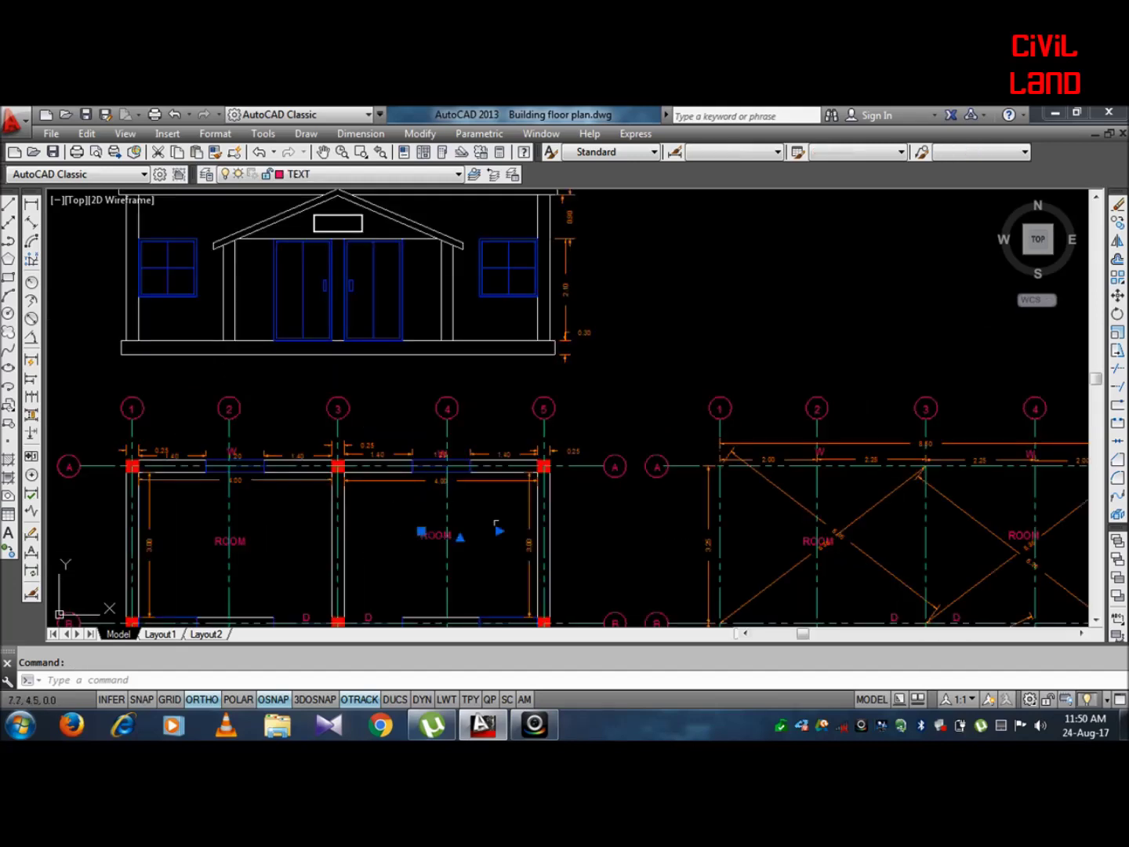
click(1118, 222)
click(662, 321)
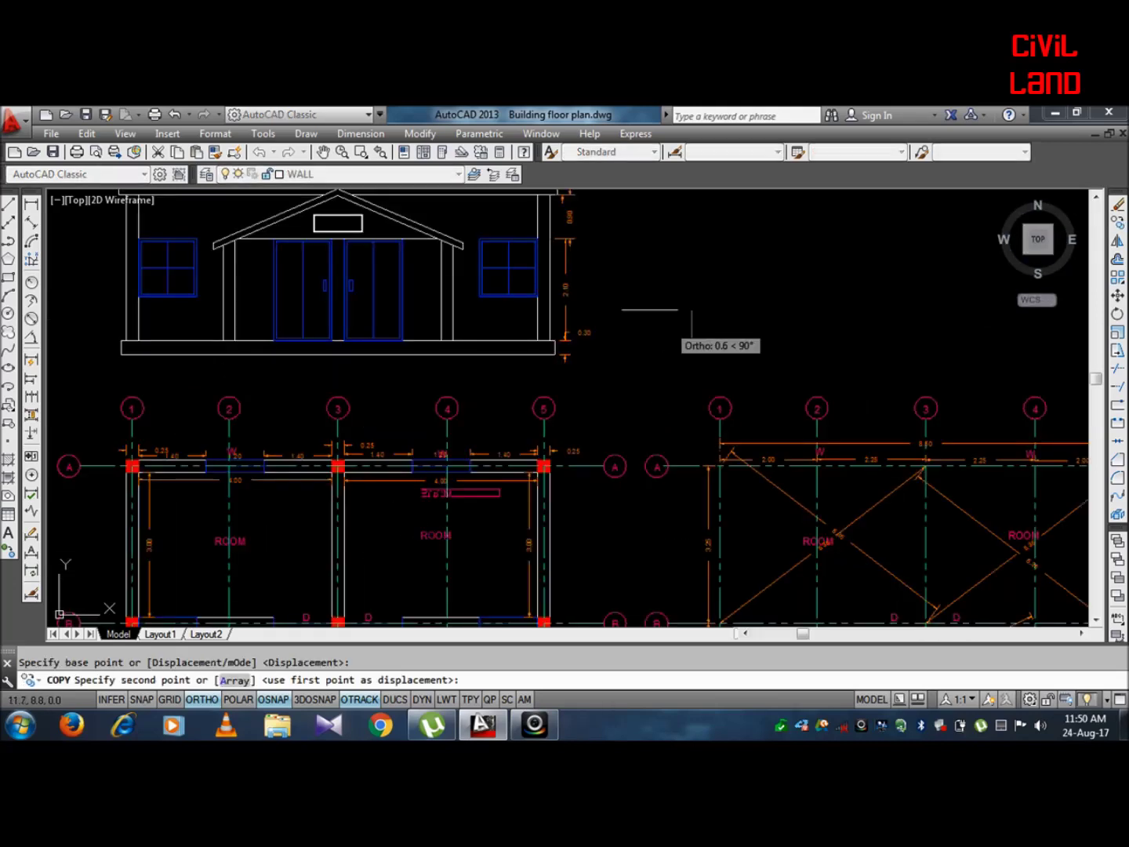
scroll(483, 388, down, 2)
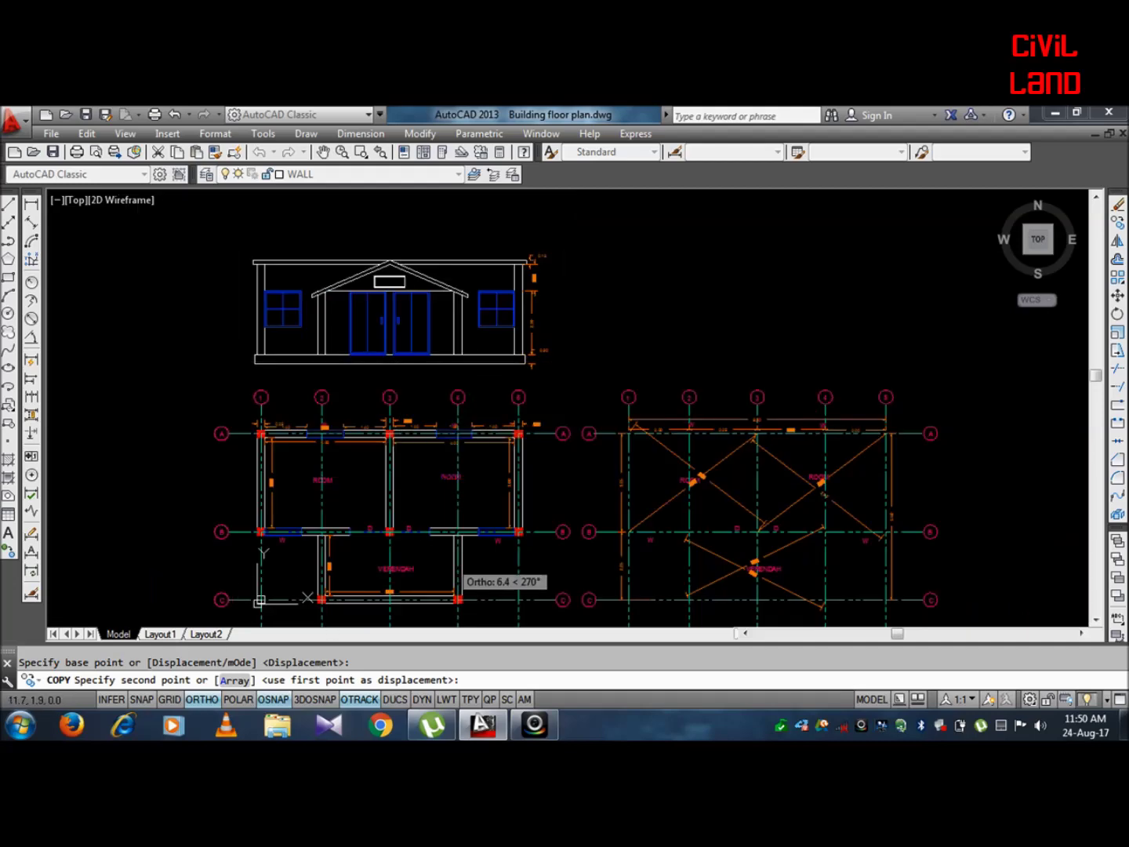
key(F8)
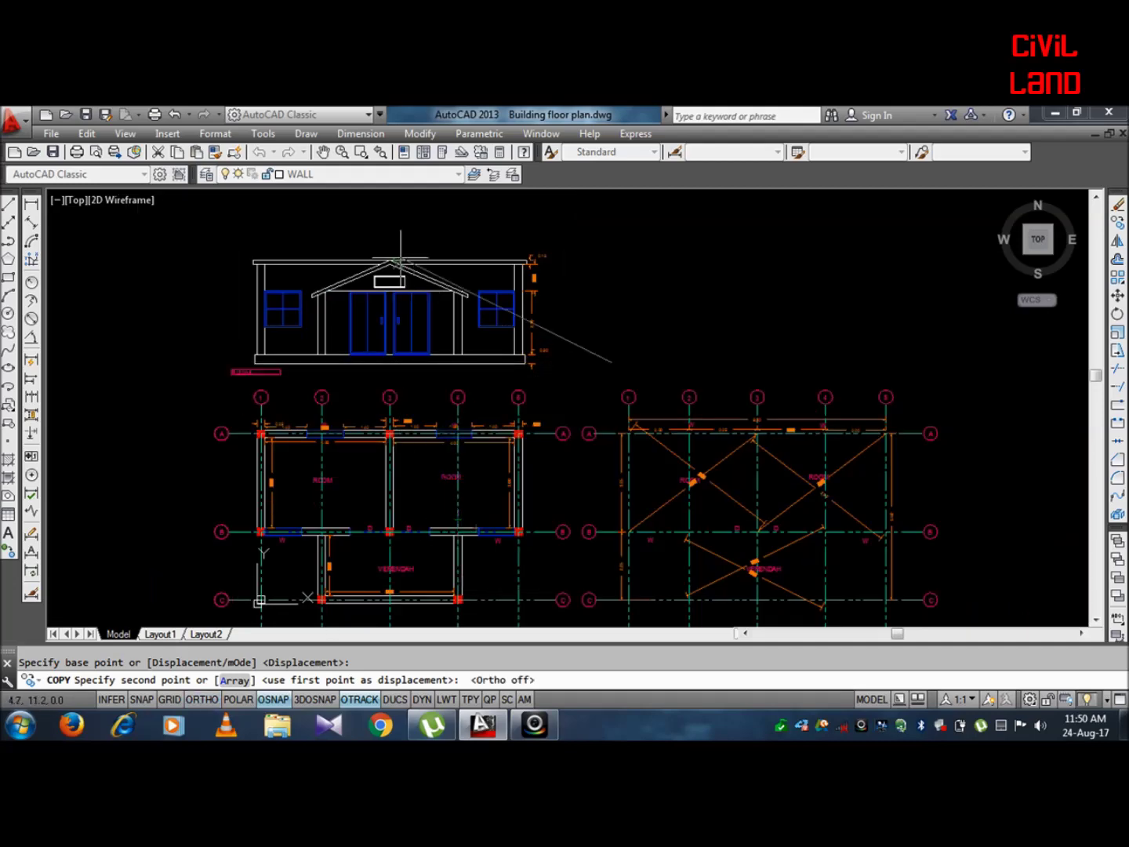
scroll(502, 263, up, 4)
scroll(677, 249, down, 2)
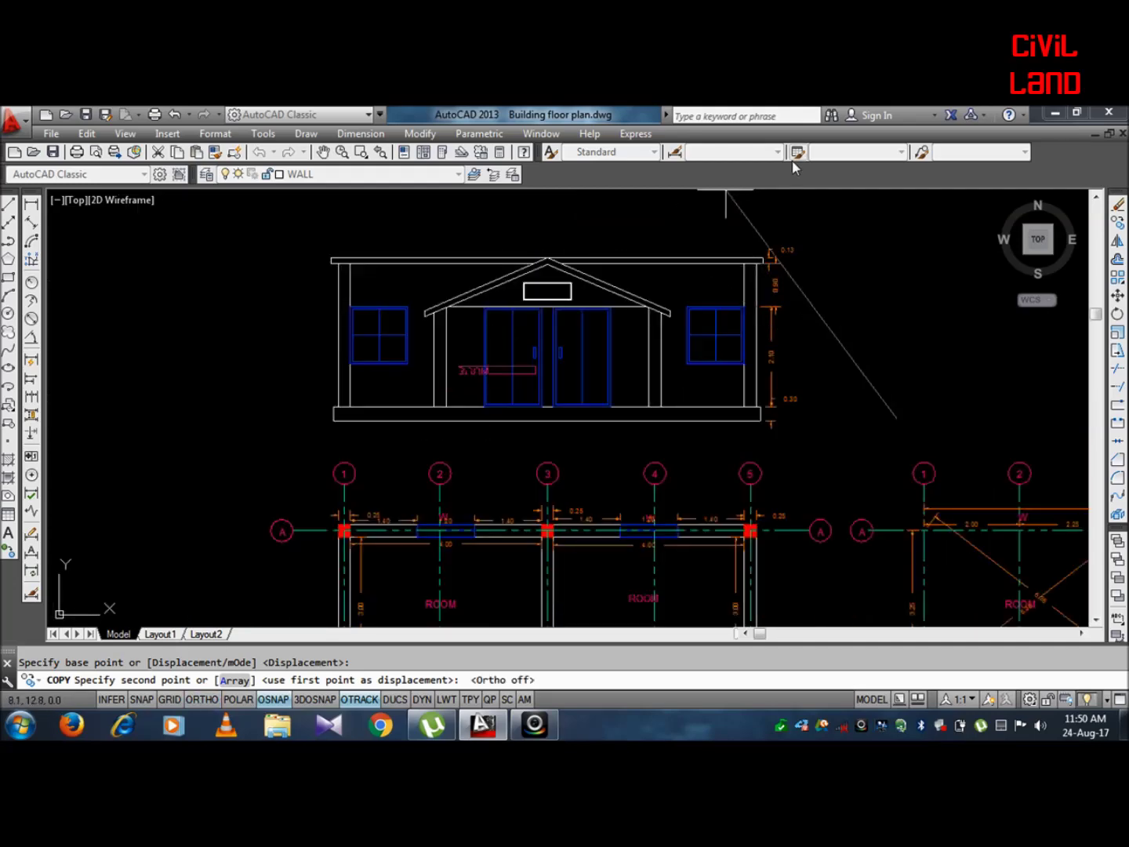
scroll(709, 201, down, 3)
scroll(773, 241, up, 2)
scroll(768, 239, up, 2)
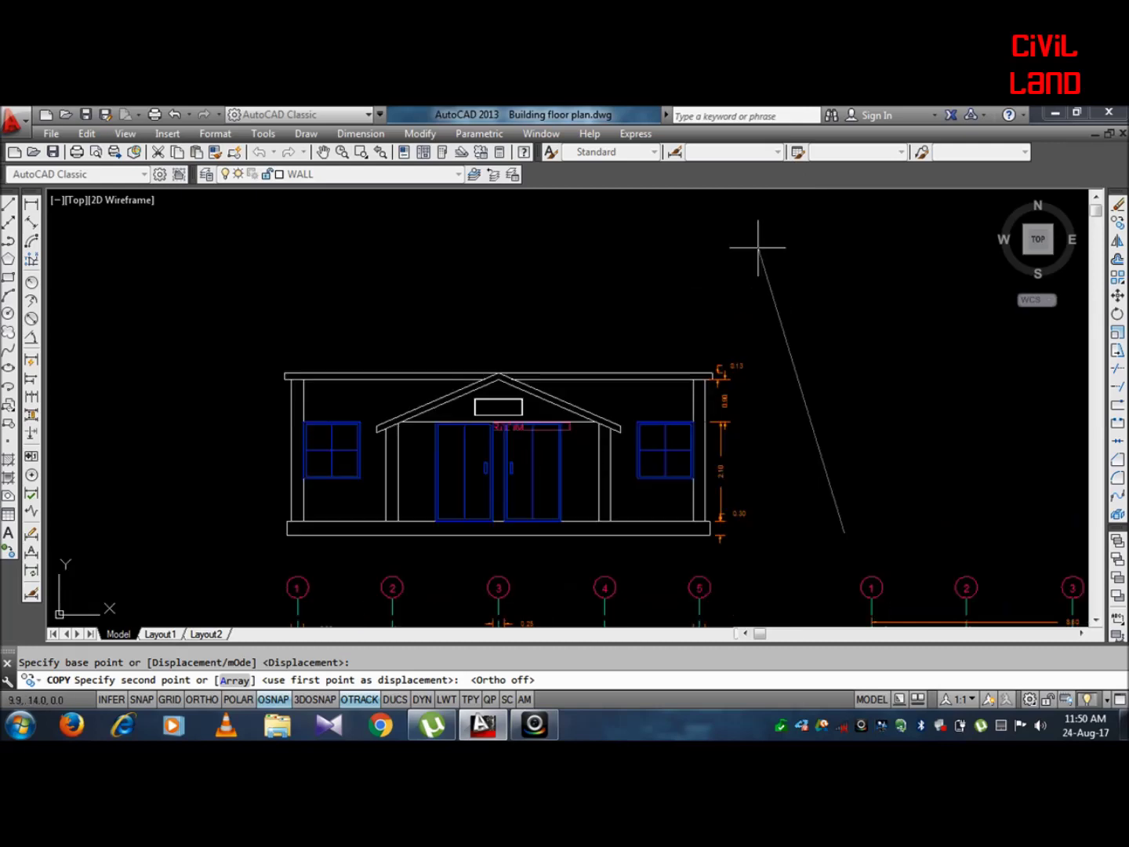
scroll(756, 243, up, 2)
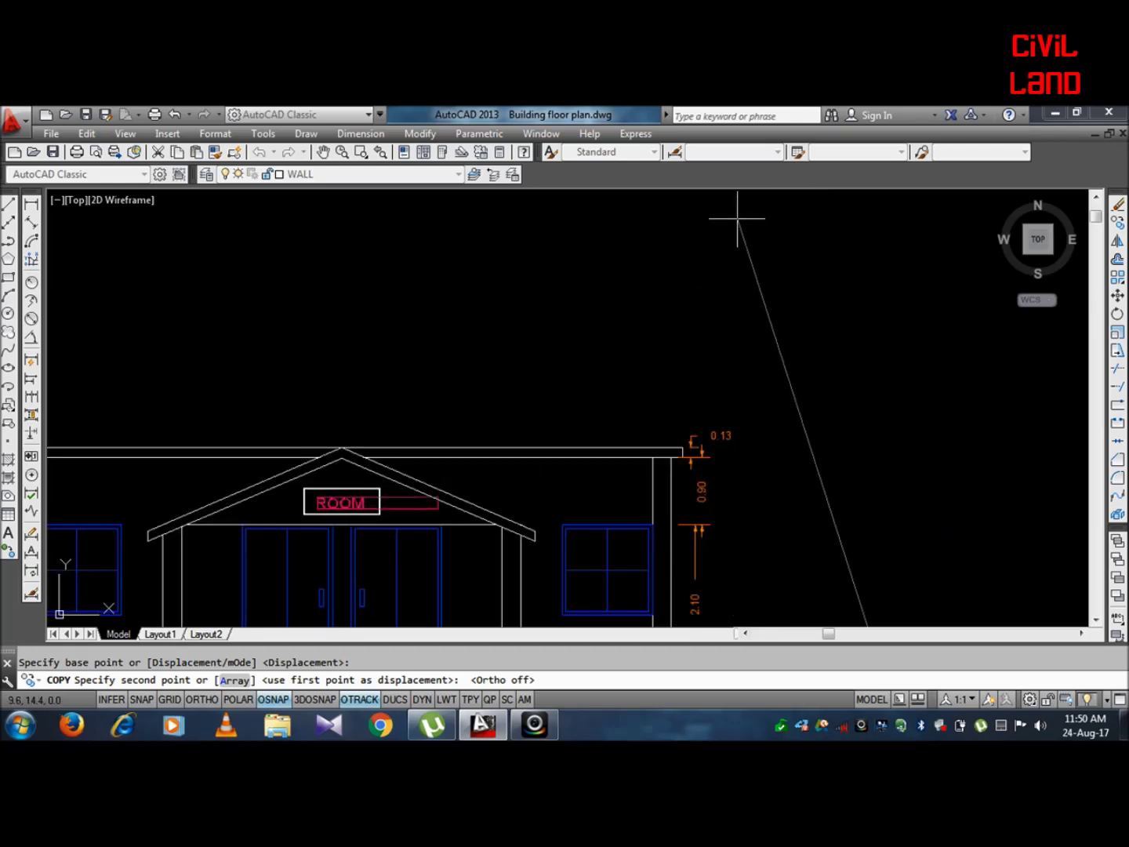
click(735, 220)
right_click(861, 236)
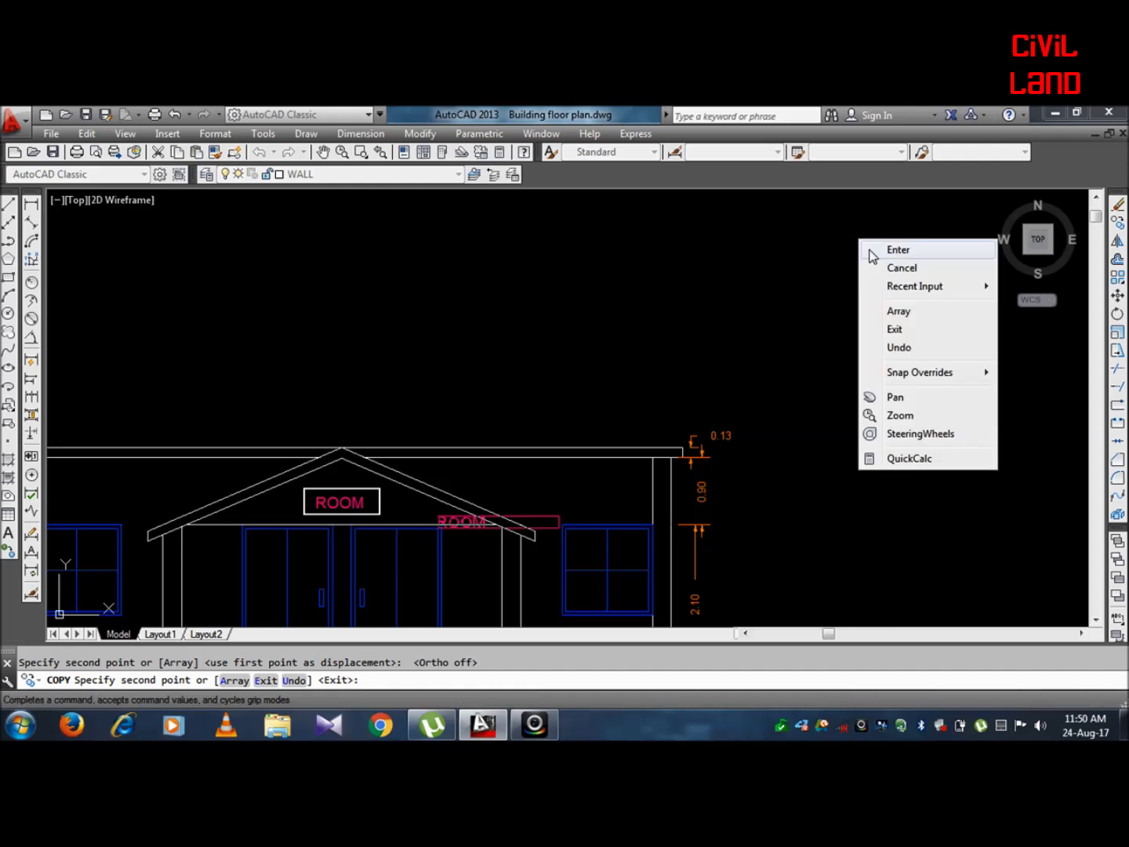
click(869, 249)
Step: Save the drawing
scroll(376, 494, up, 2)
scroll(518, 485, up, 2)
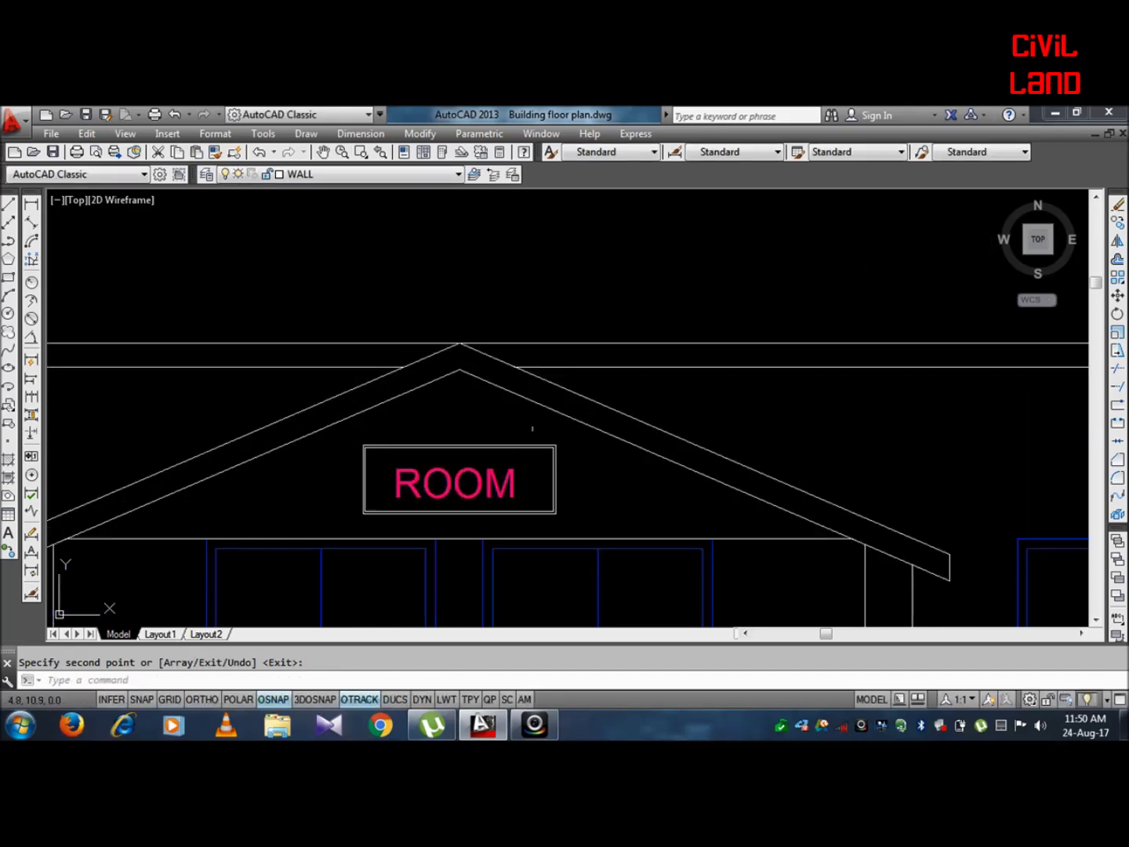
scroll(402, 368, down, 2)
scroll(353, 353, down, 2)
scroll(272, 333, down, 2)
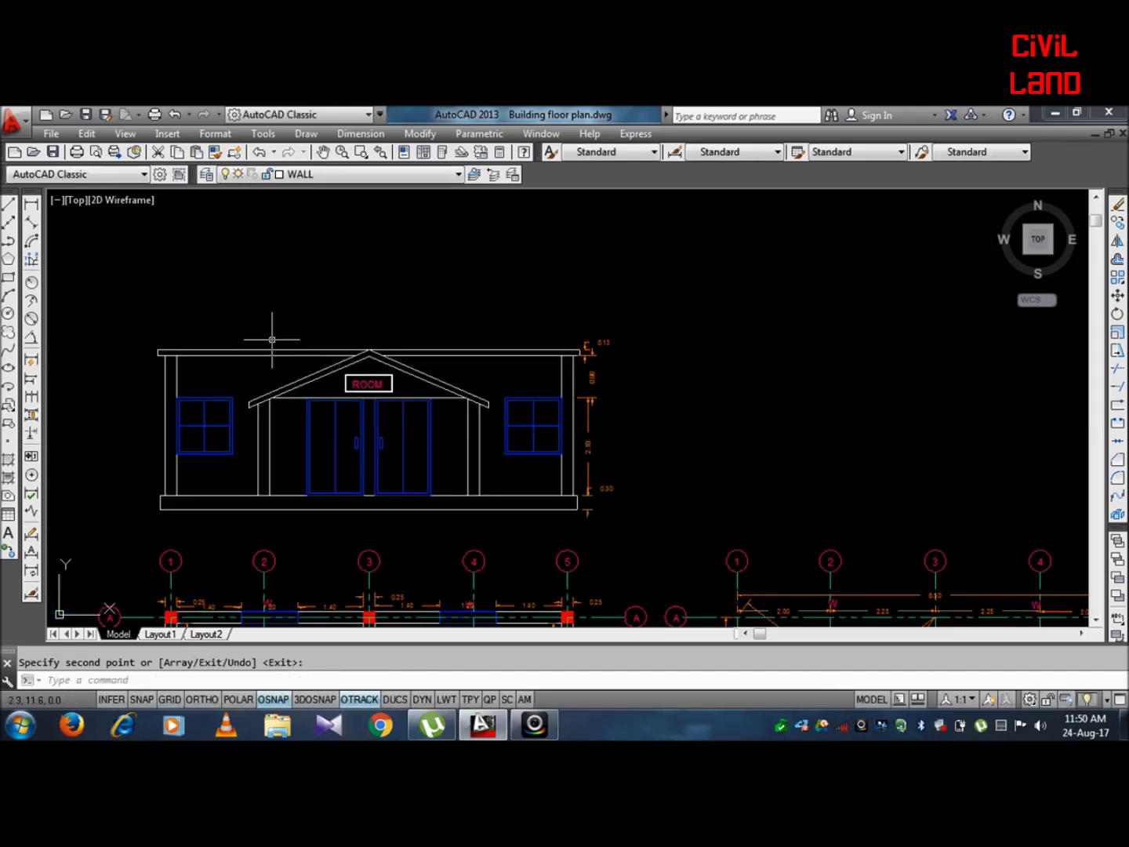
click(87, 115)
scroll(117, 290, down, 2)
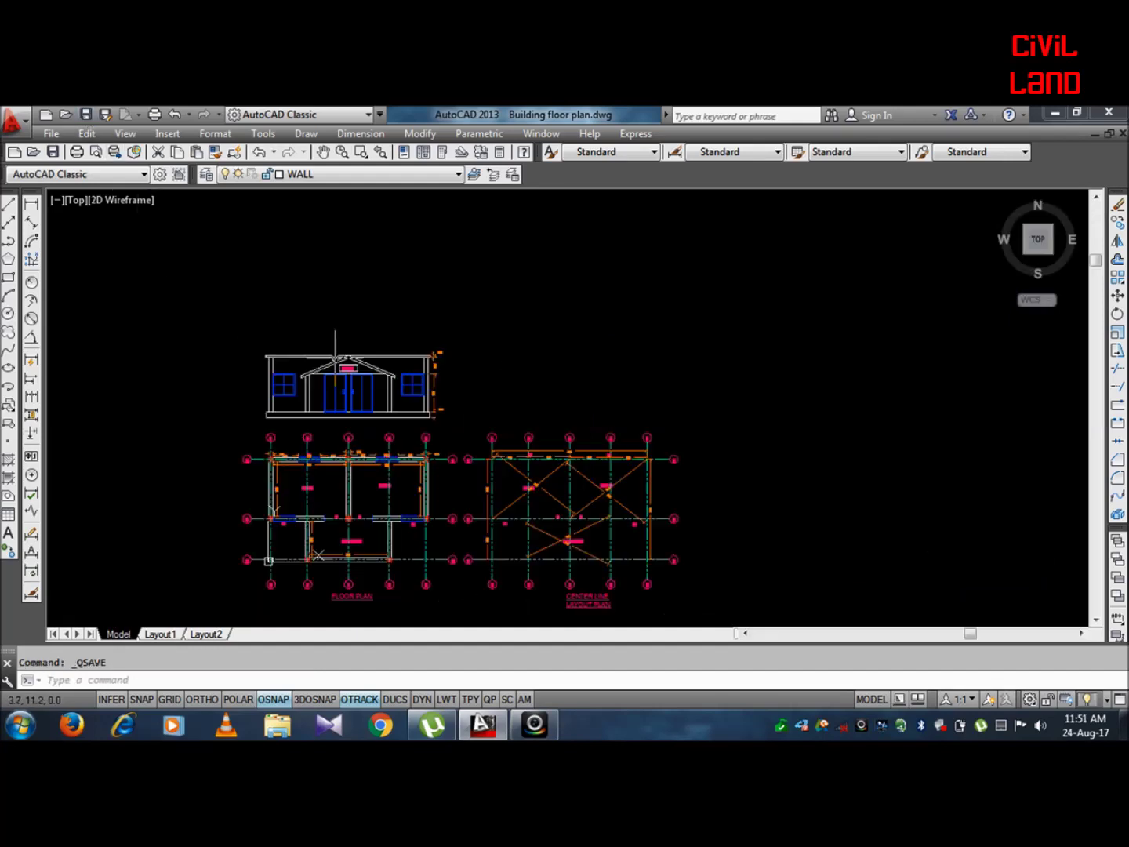
Step: Start a border rectangle with its first corner above and left of the elevation
scroll(461, 372, down, 2)
scroll(513, 414, up, 1)
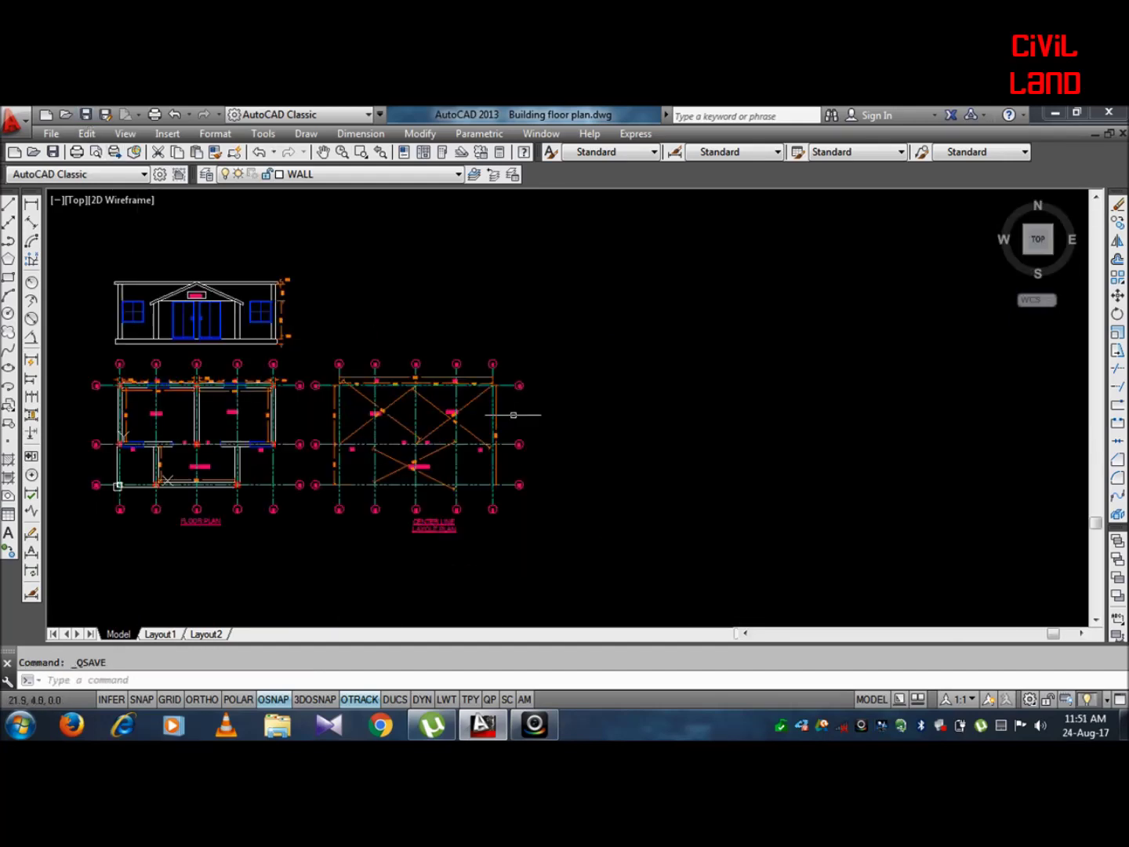
scroll(345, 433, down, 2)
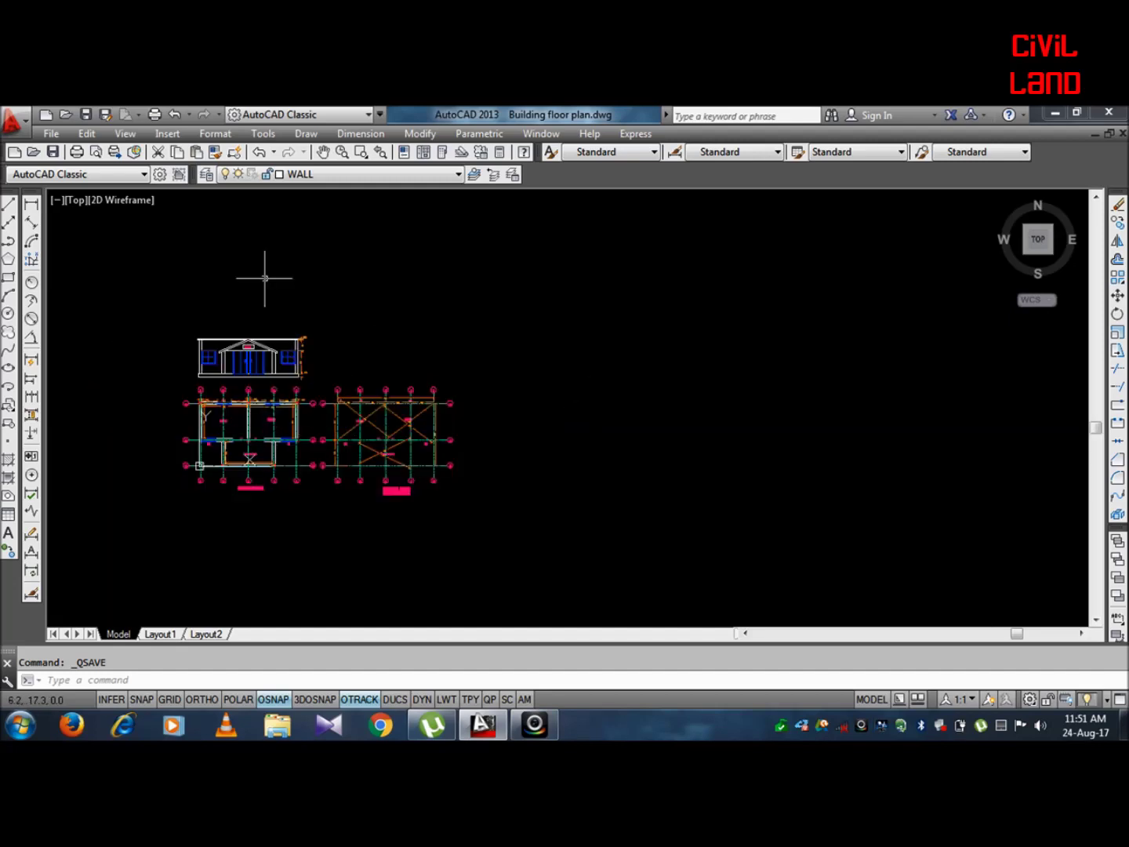
click(8, 279)
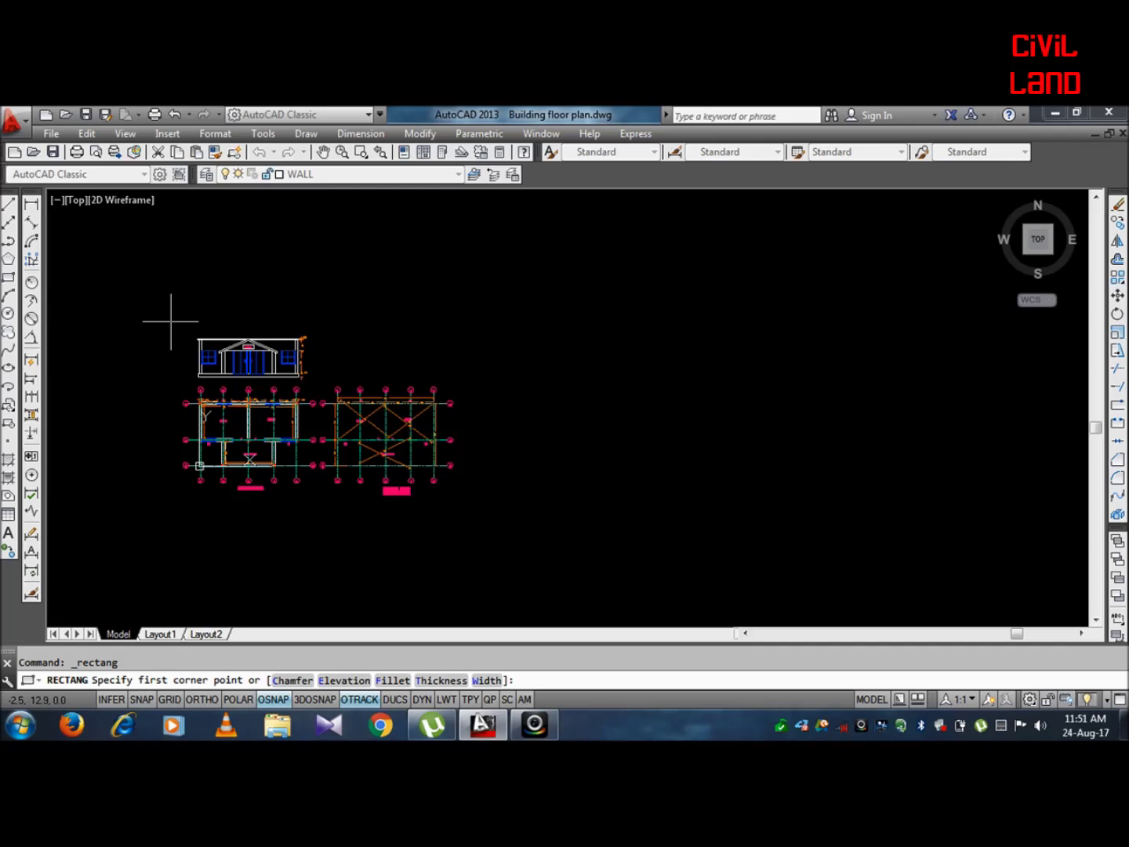
click(171, 320)
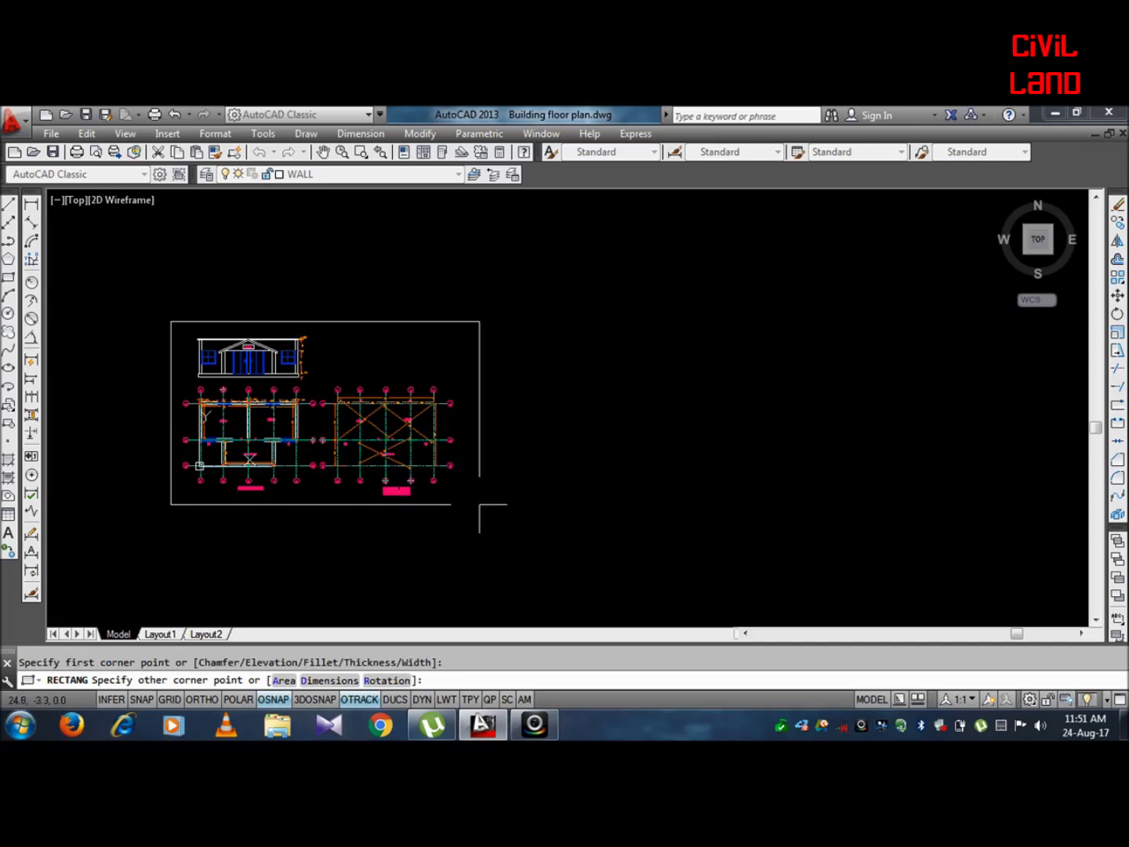
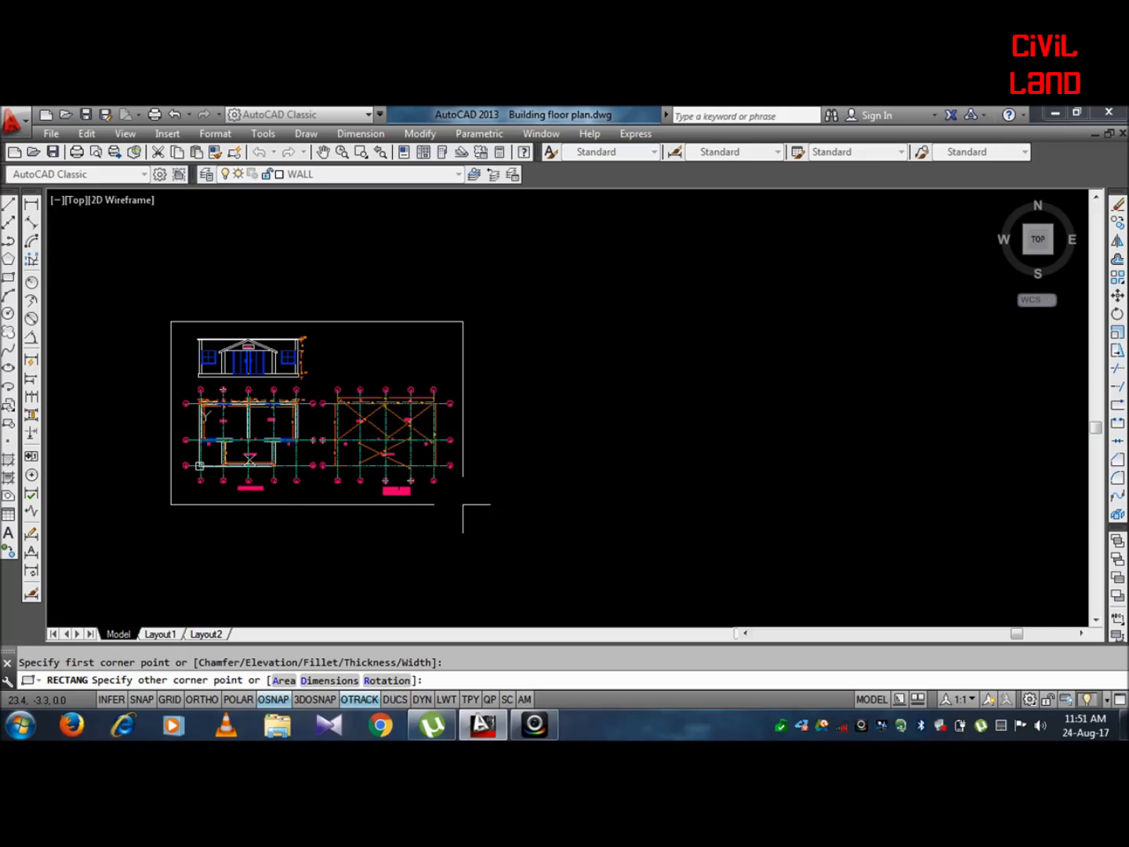
Step: Complete the rectangular border framing the elevation and both plans
click(461, 504)
scroll(468, 354, up, 5)
scroll(412, 366, down, 3)
scroll(705, 352, down, 2)
scroll(690, 353, down, 2)
scroll(609, 398, up, 2)
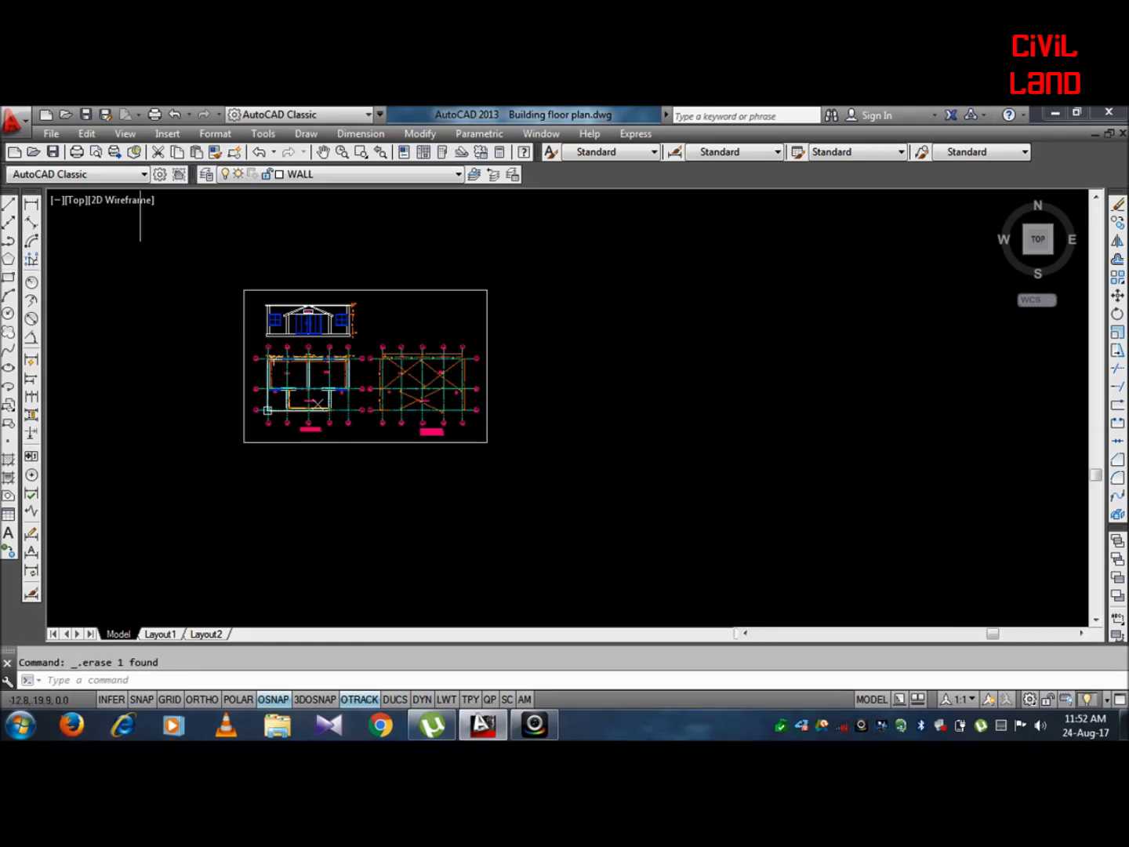
scroll(354, 472, up, 2)
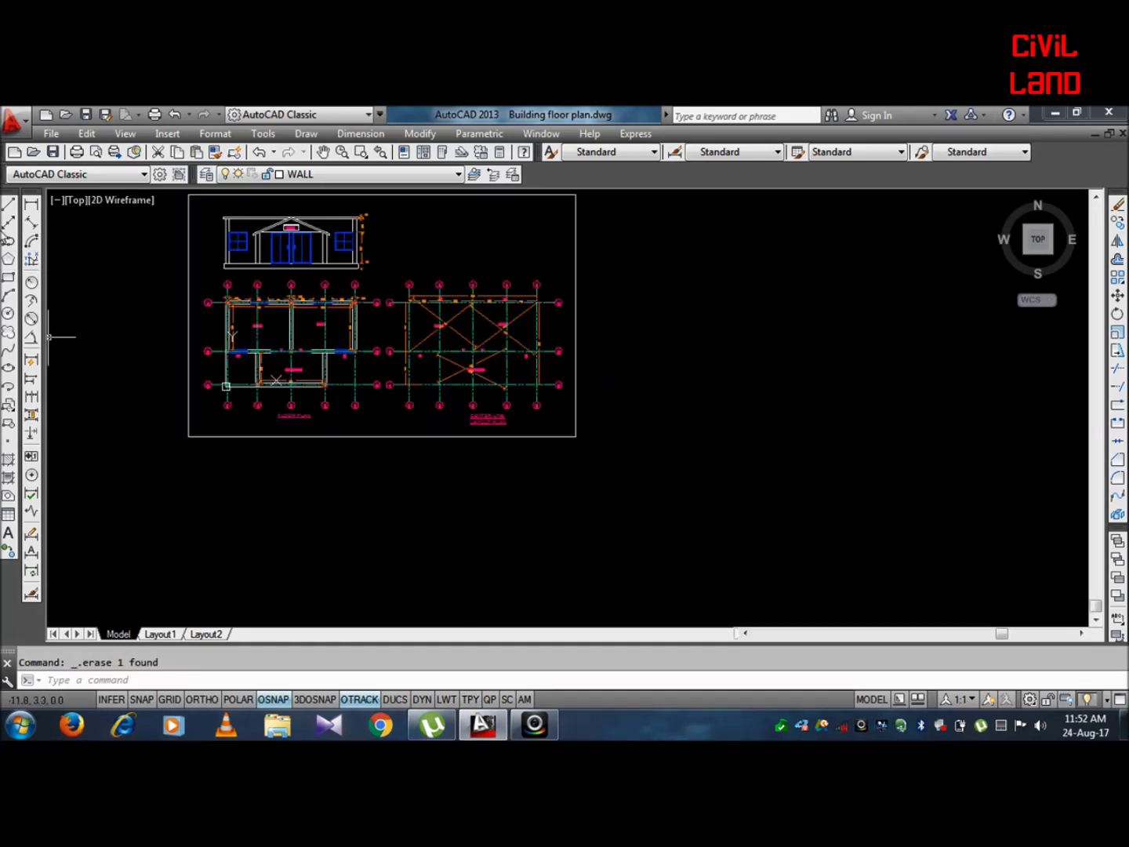
Step: Draw a closed title strip below the border, from its bottom-left to bottom-right corner
click(8, 207)
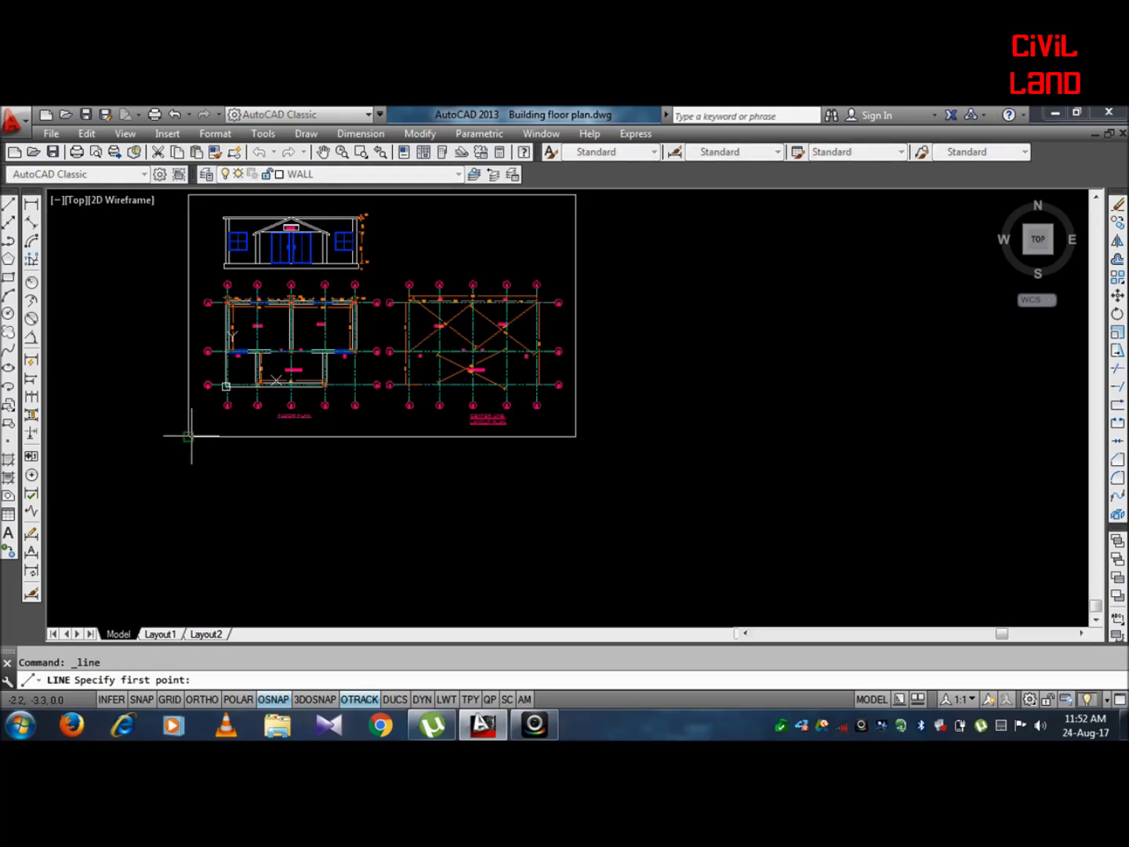
click(189, 436)
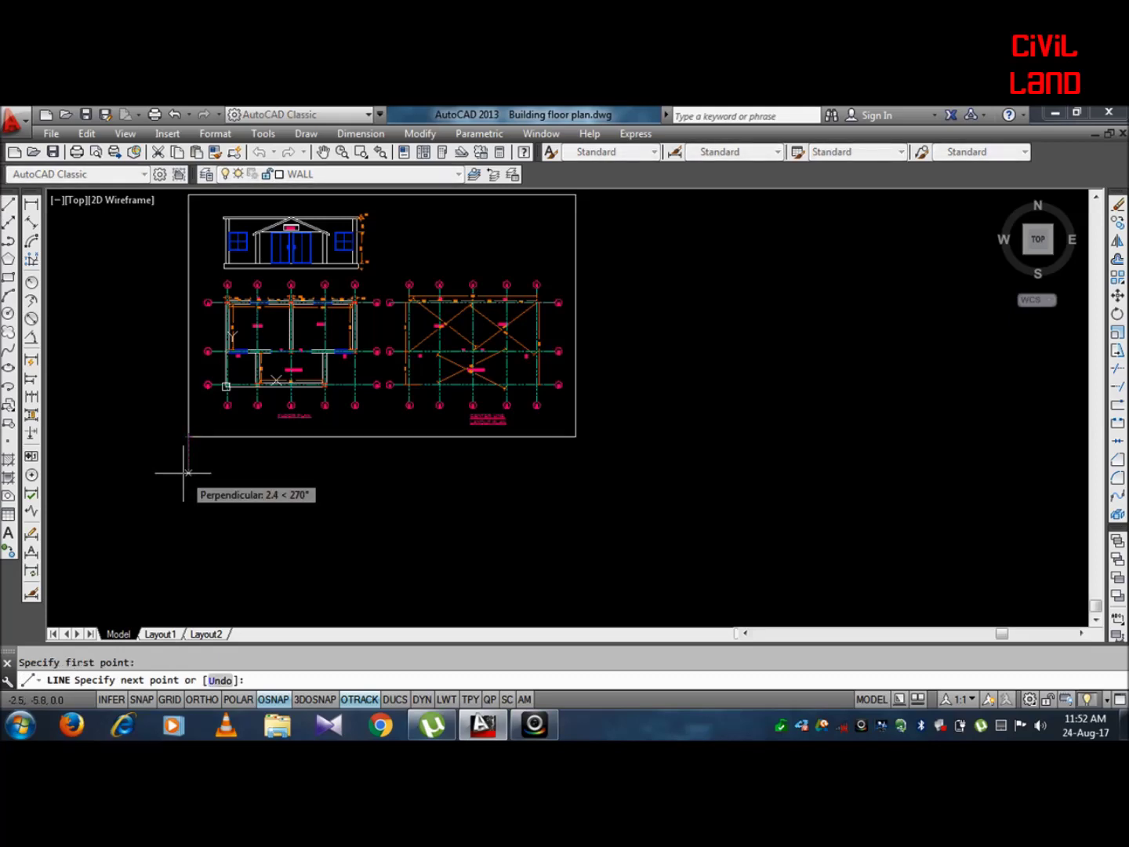
click(188, 468)
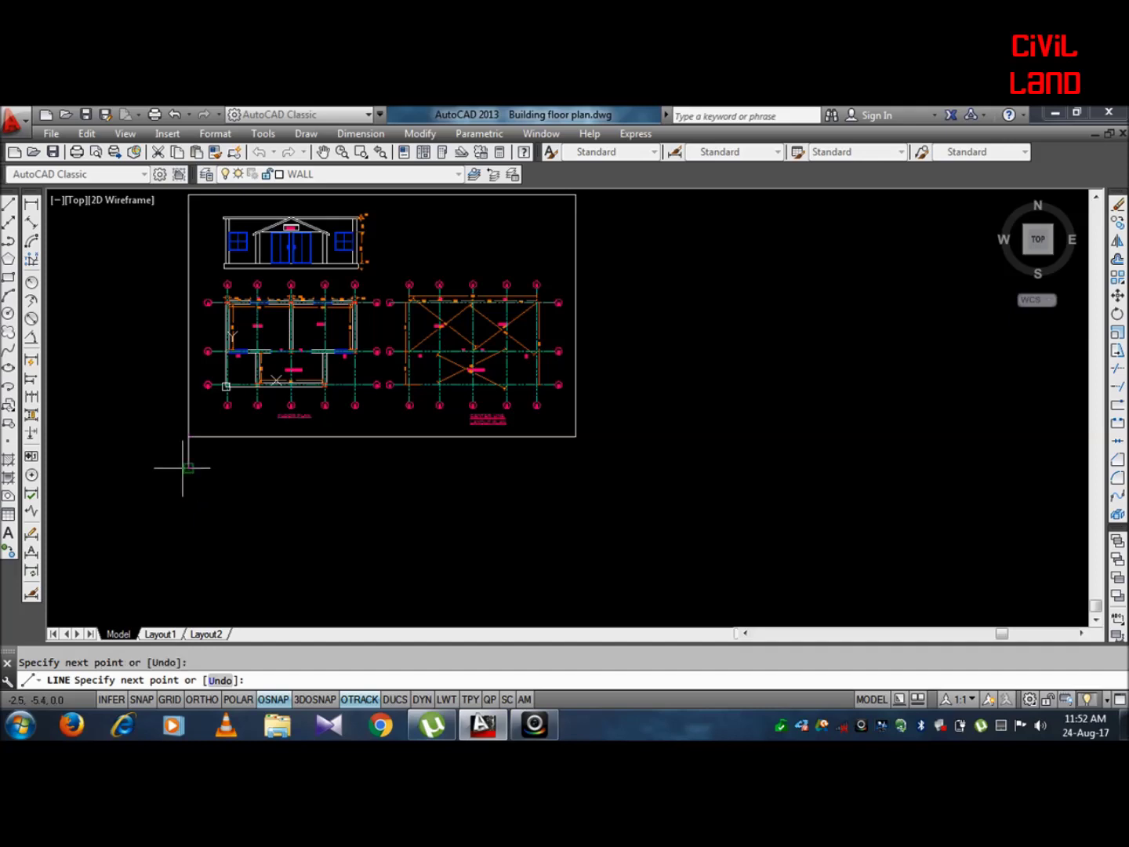
click(575, 468)
click(576, 437)
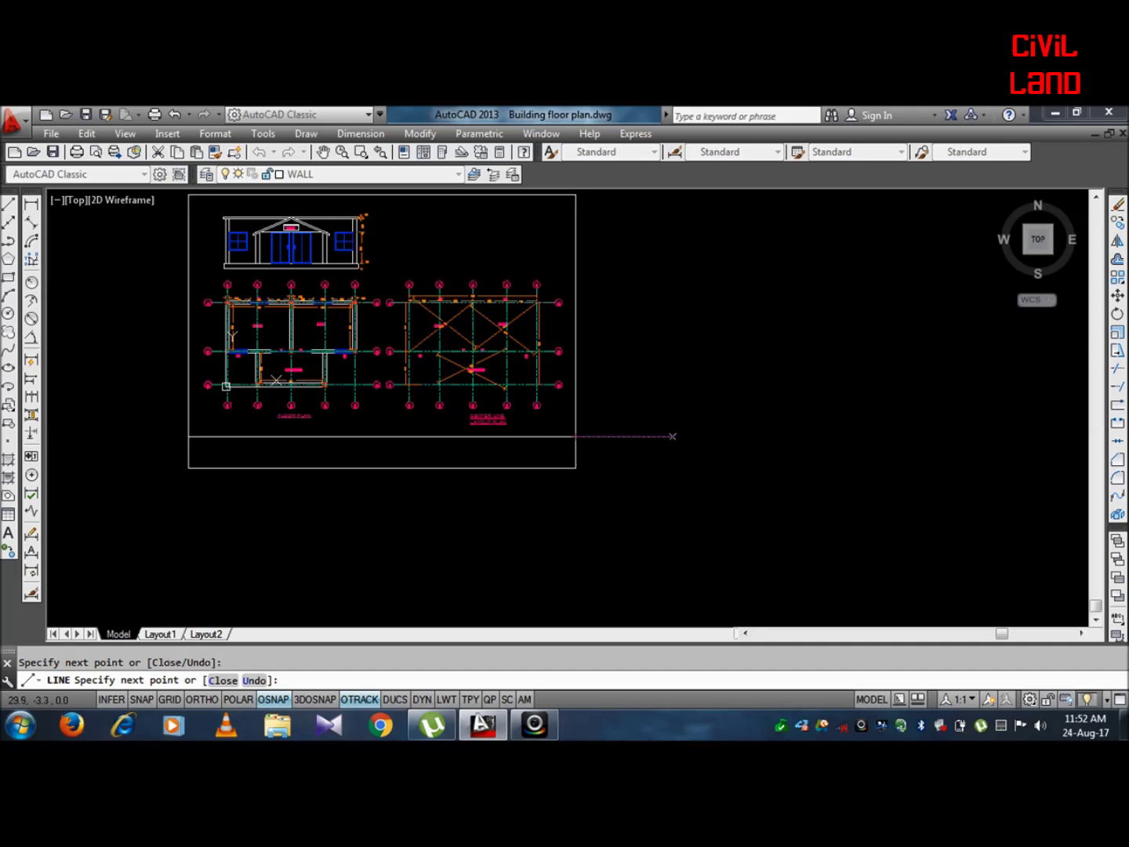
key(Escape)
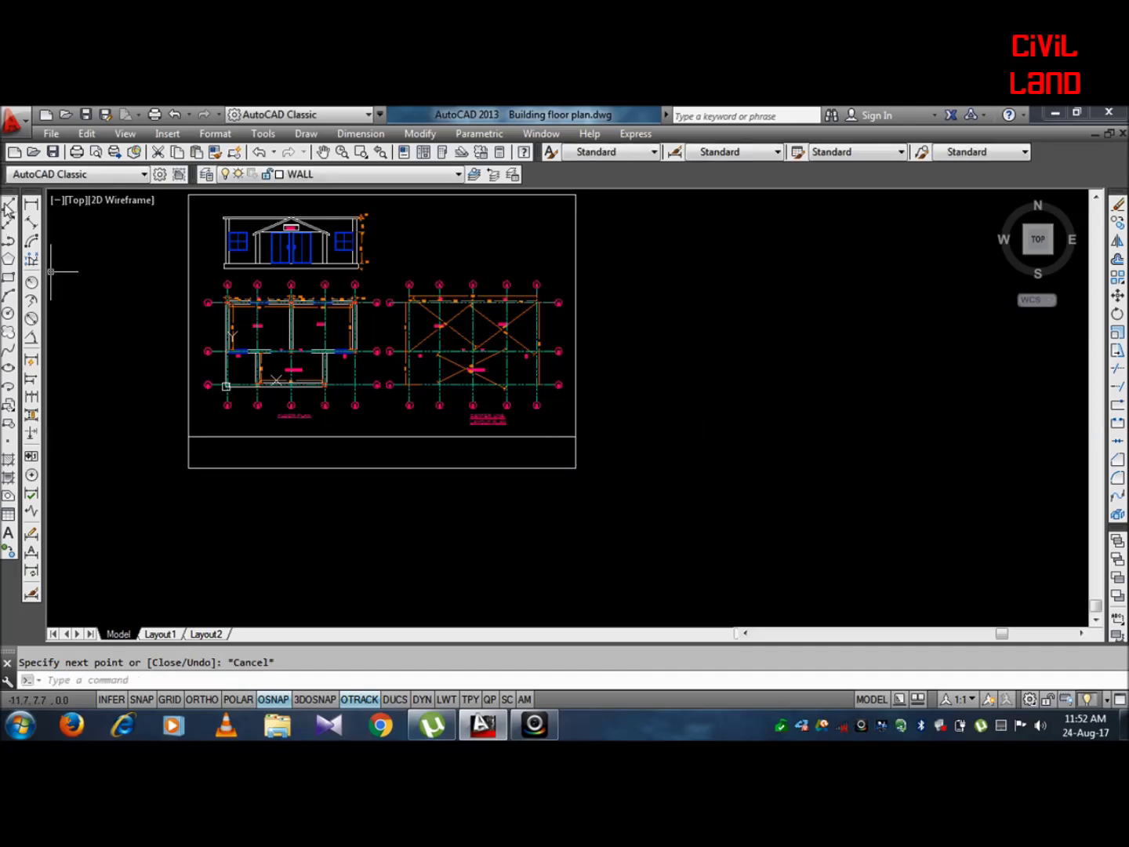
click(9, 202)
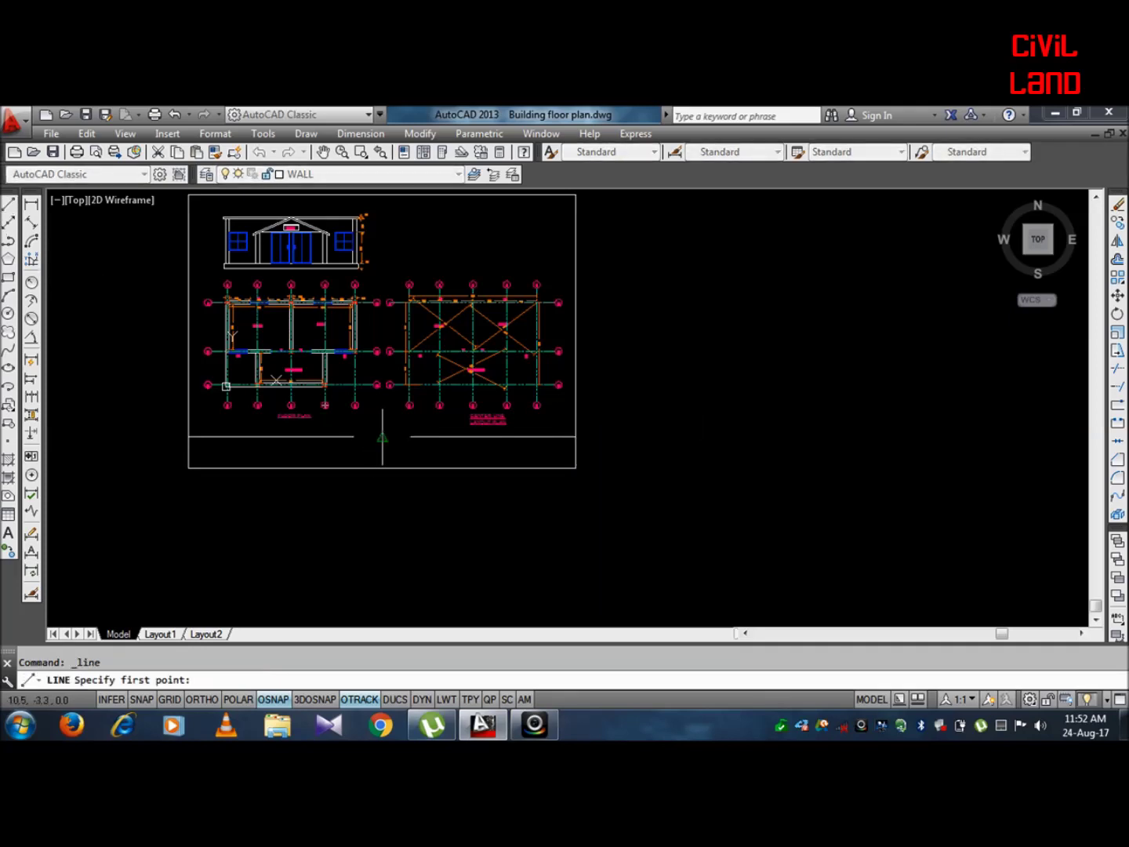
Step: Draw a vertical midpoint divider and a horizontal line across the strip's right half
click(383, 435)
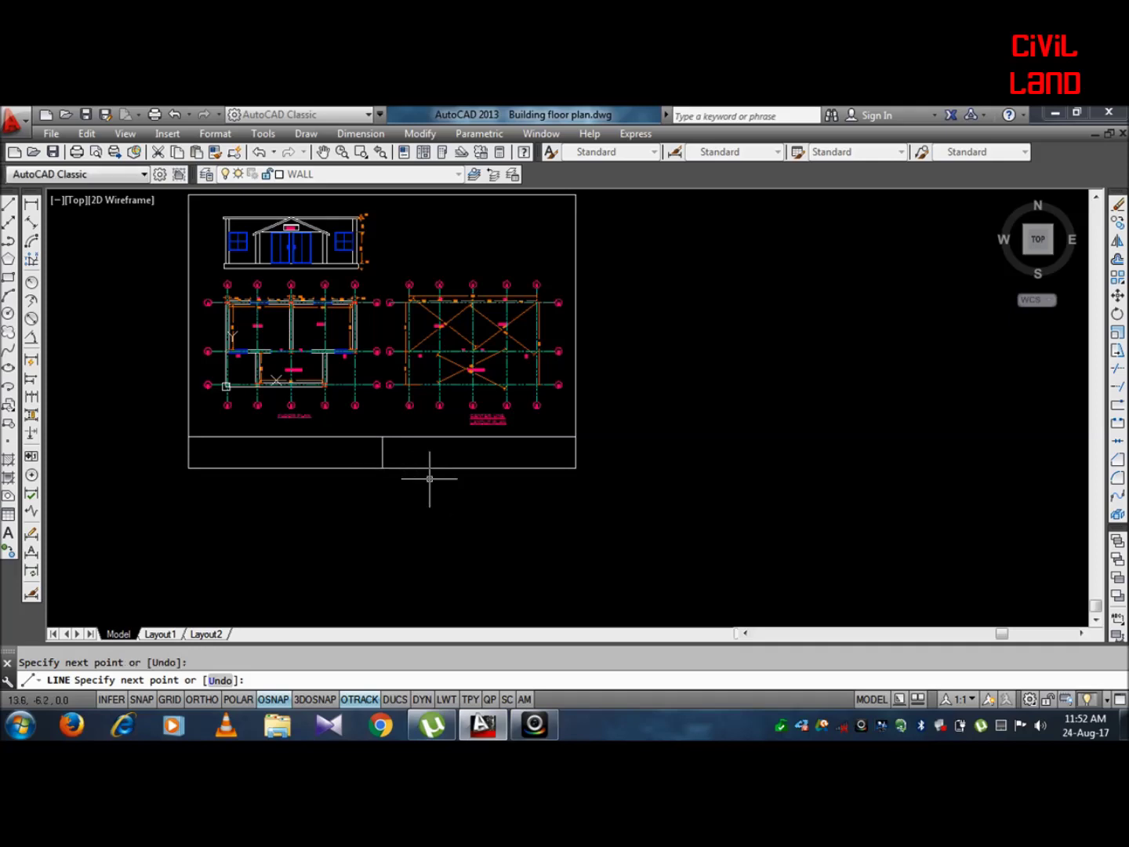
click(382, 468)
key(Escape)
scroll(474, 443, up, 4)
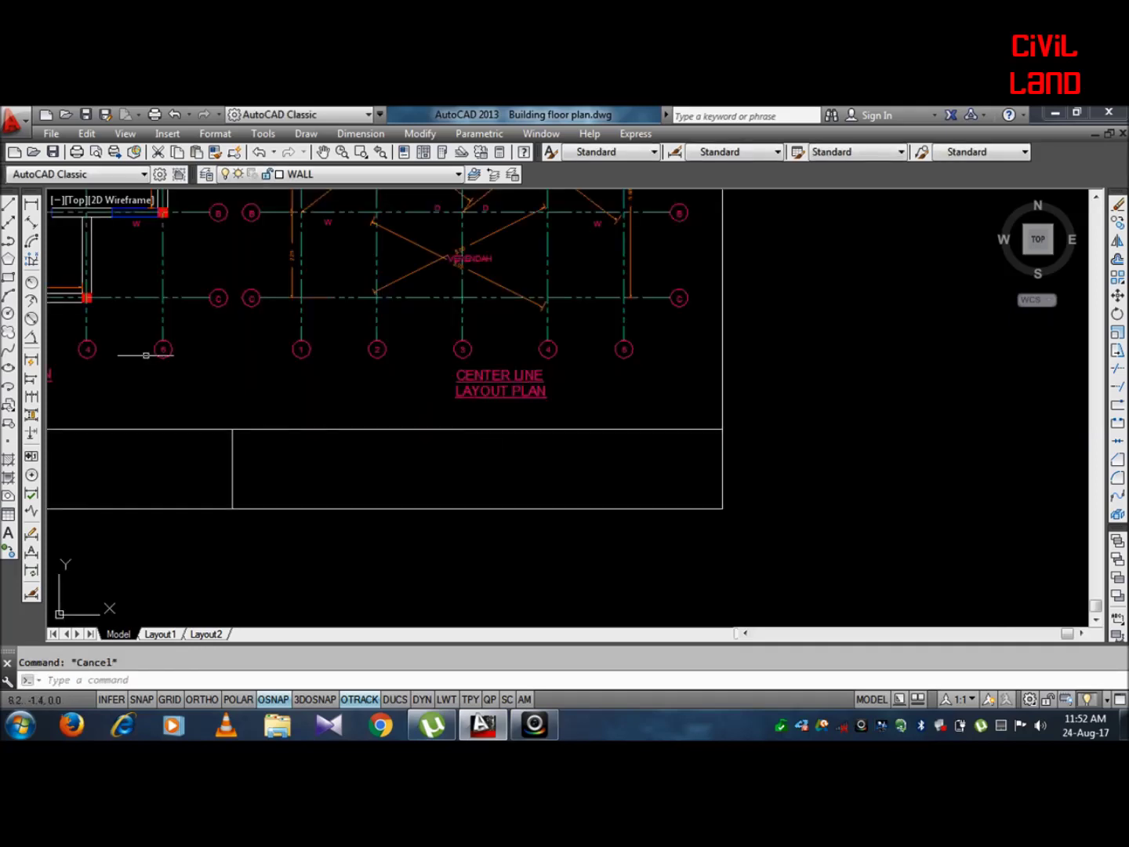
click(9, 205)
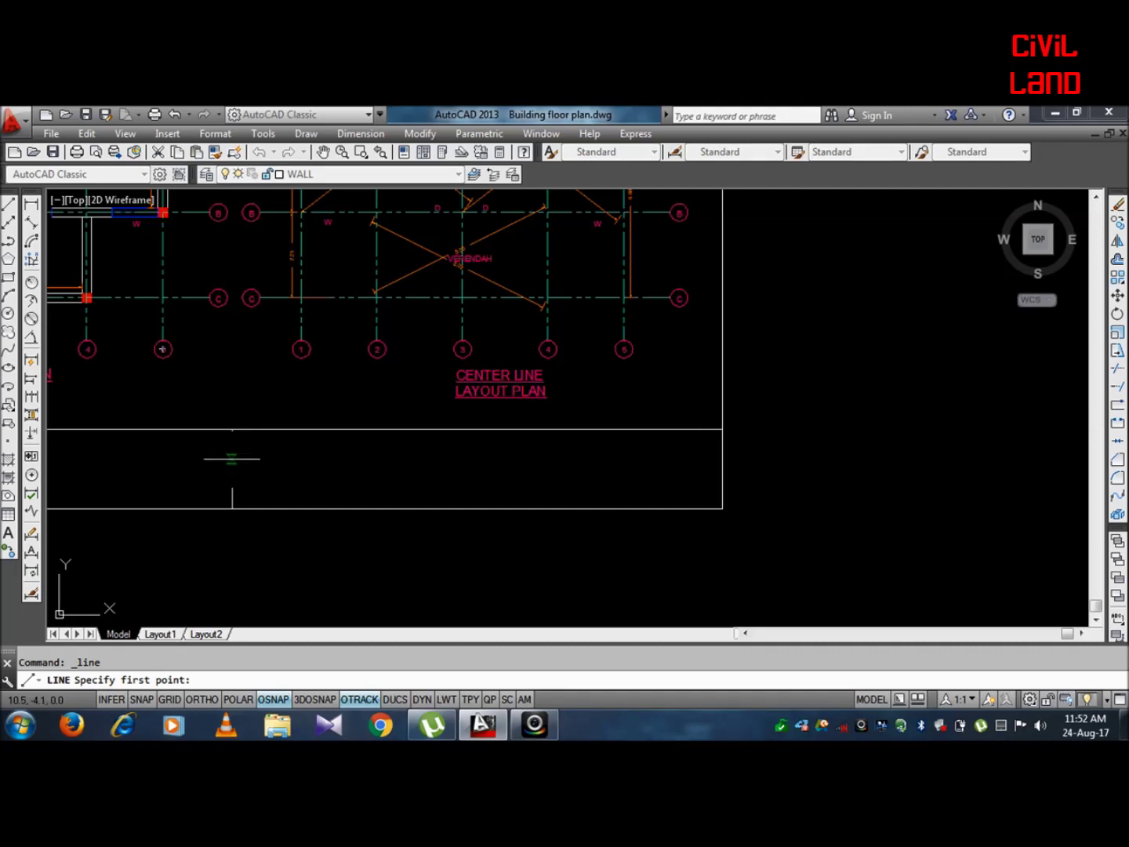
click(231, 469)
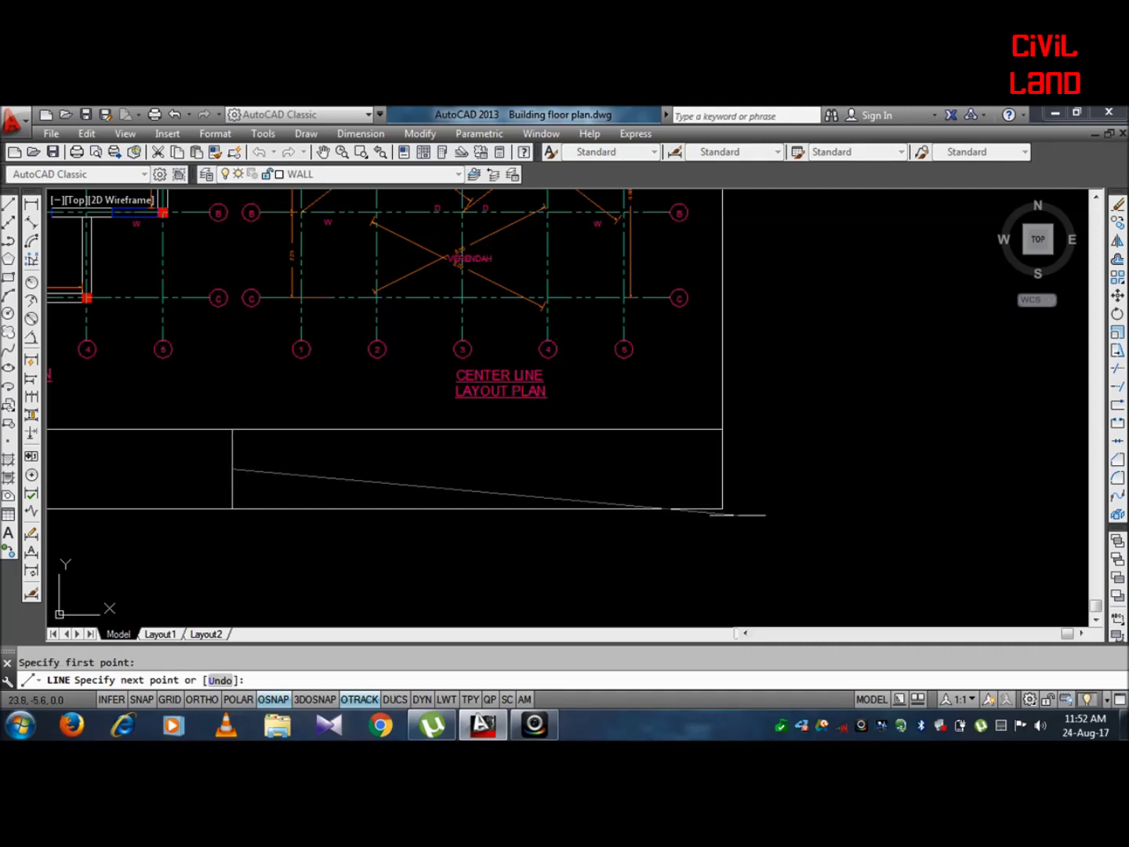
click(721, 470)
key(Escape)
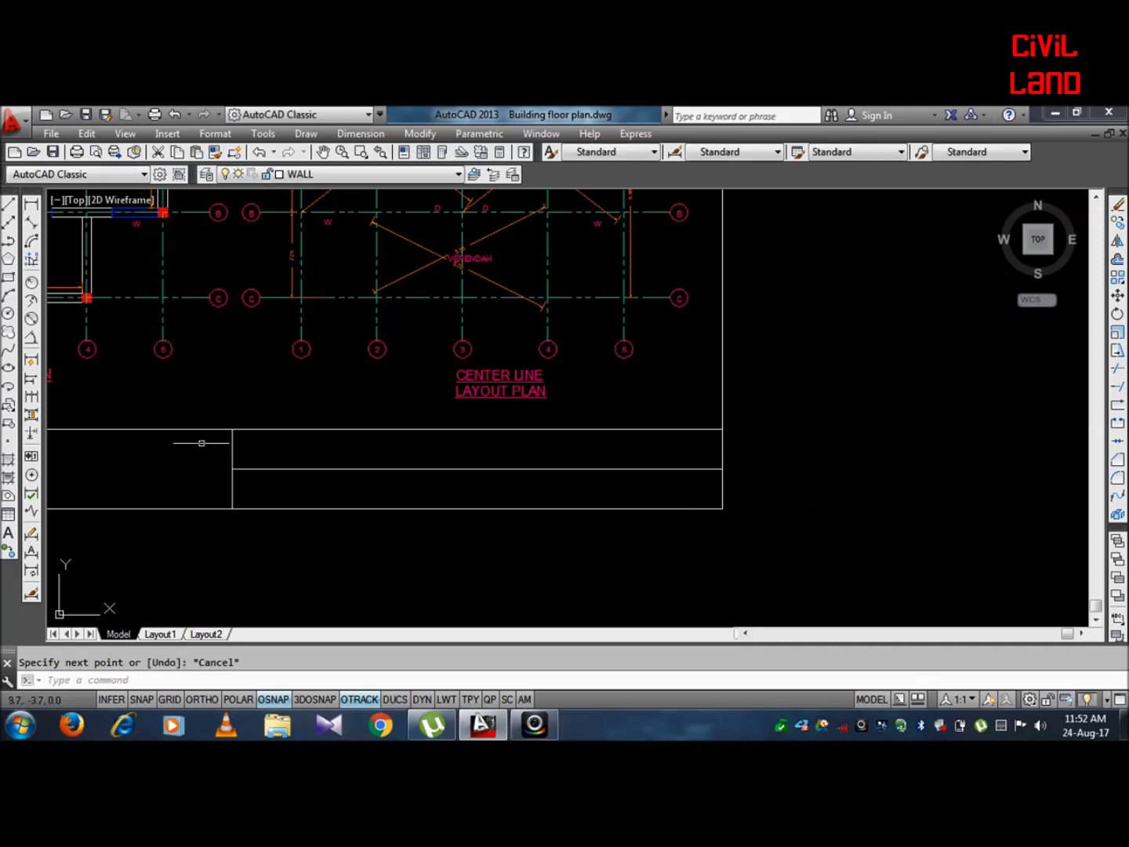
Step: Add a second vertical divider at the midpoint of the strip's right half
click(9, 203)
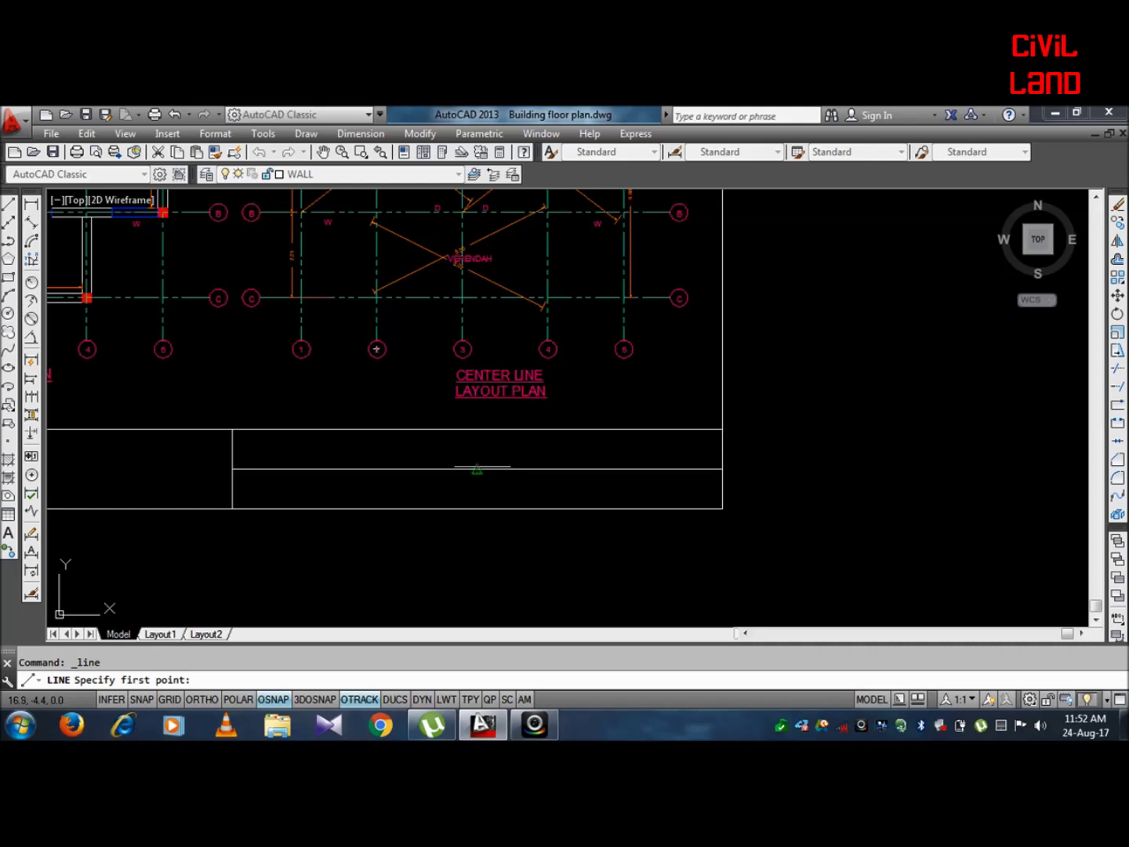
click(482, 466)
click(477, 431)
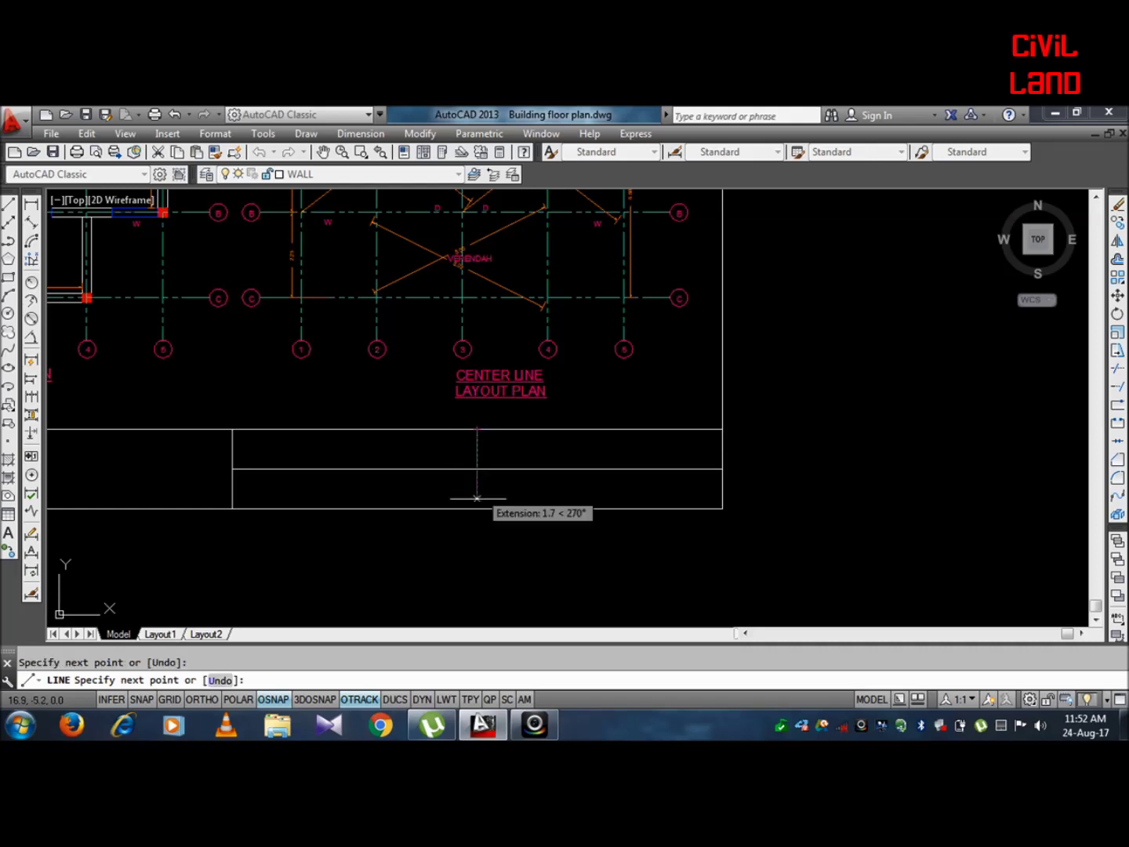
key(Escape)
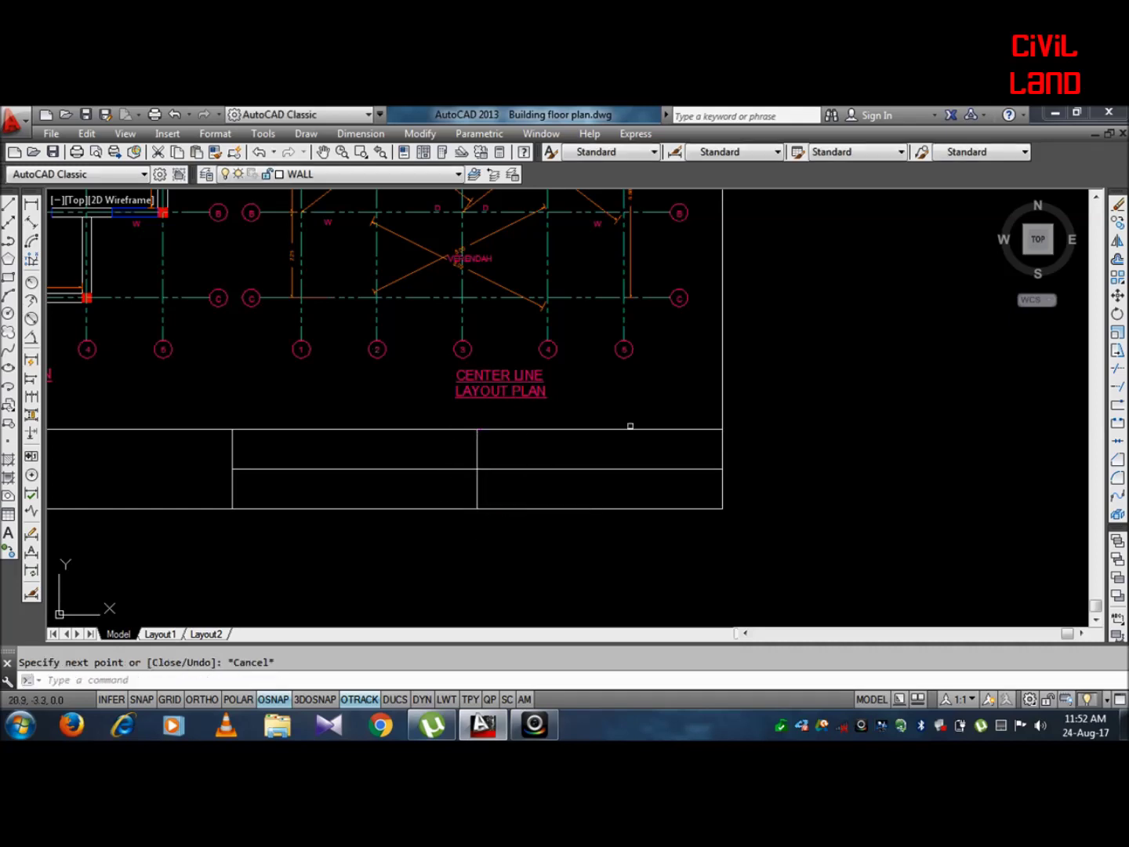
scroll(611, 441, down, 5)
scroll(612, 440, up, 2)
scroll(559, 466, down, 2)
scroll(588, 328, up, 2)
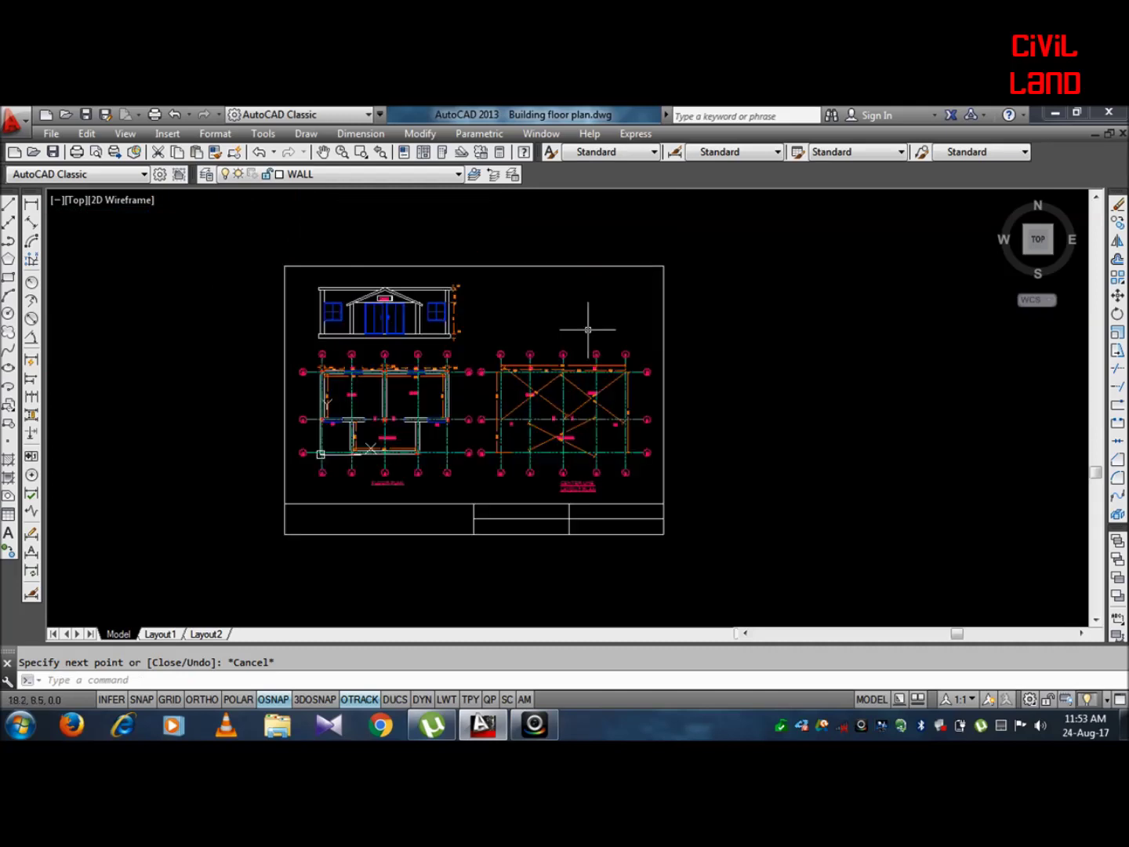
Step: Draw a slightly larger outer rectangle enclosing the sheet border and title block
click(1117, 260)
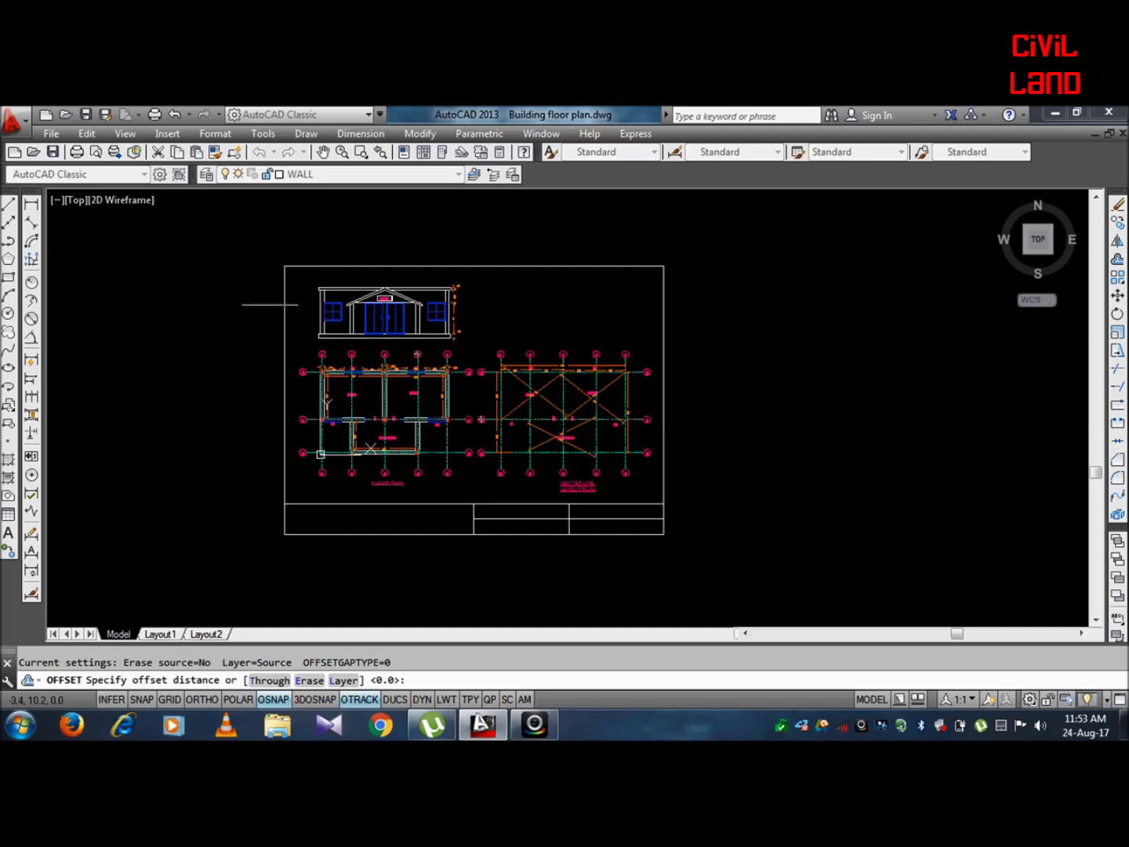
key(Escape)
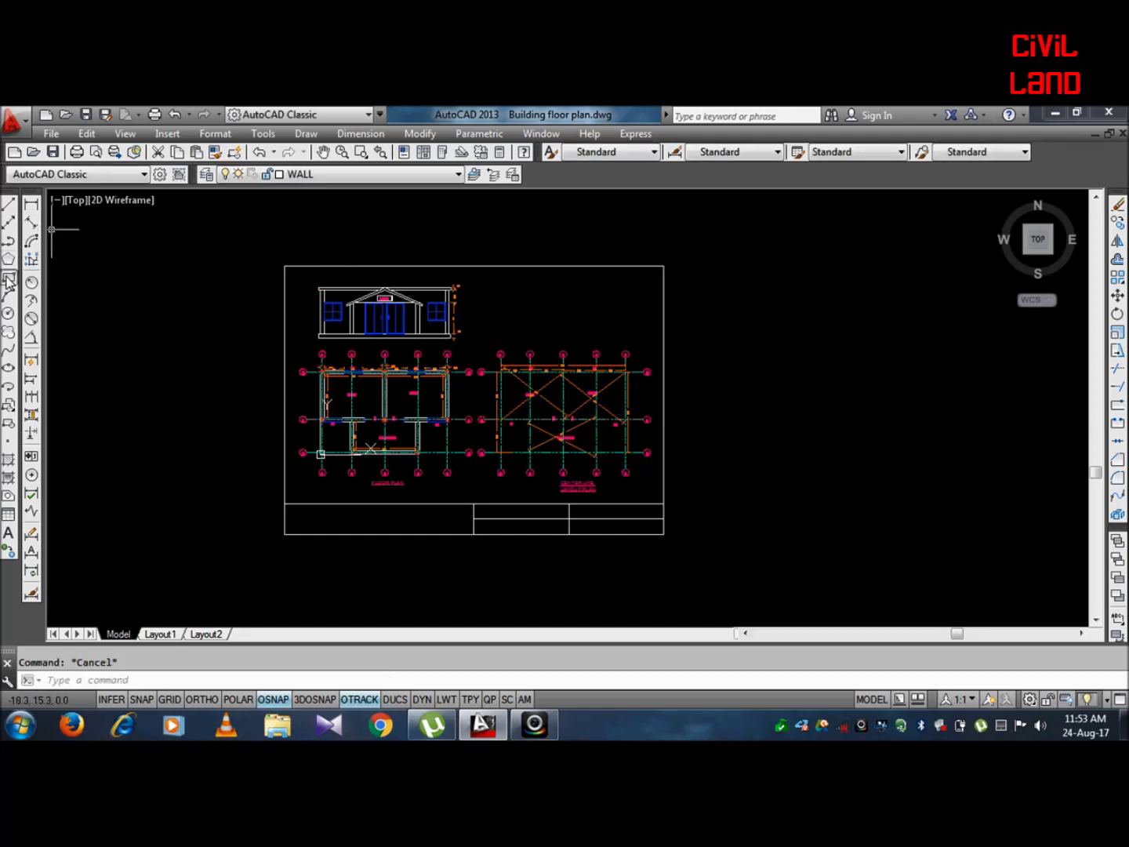
click(7, 278)
scroll(276, 265, up, 2)
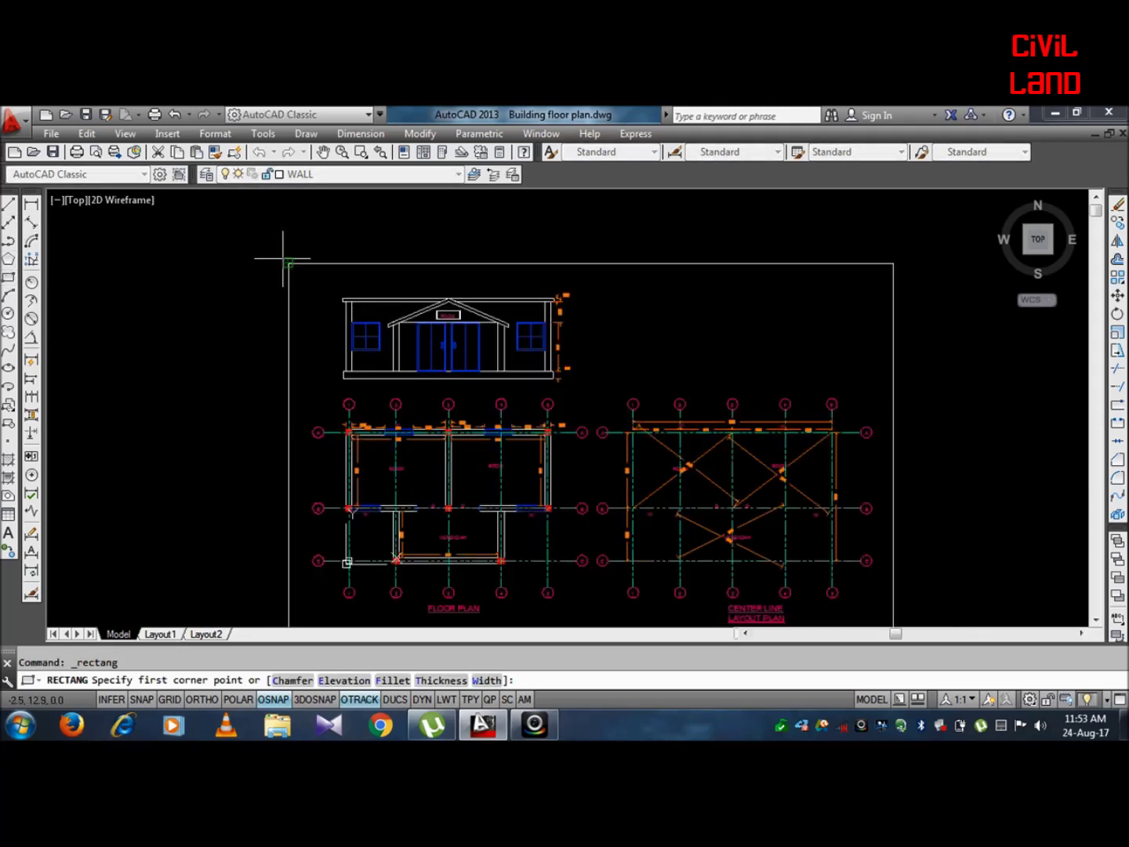
scroll(283, 258, up, 5)
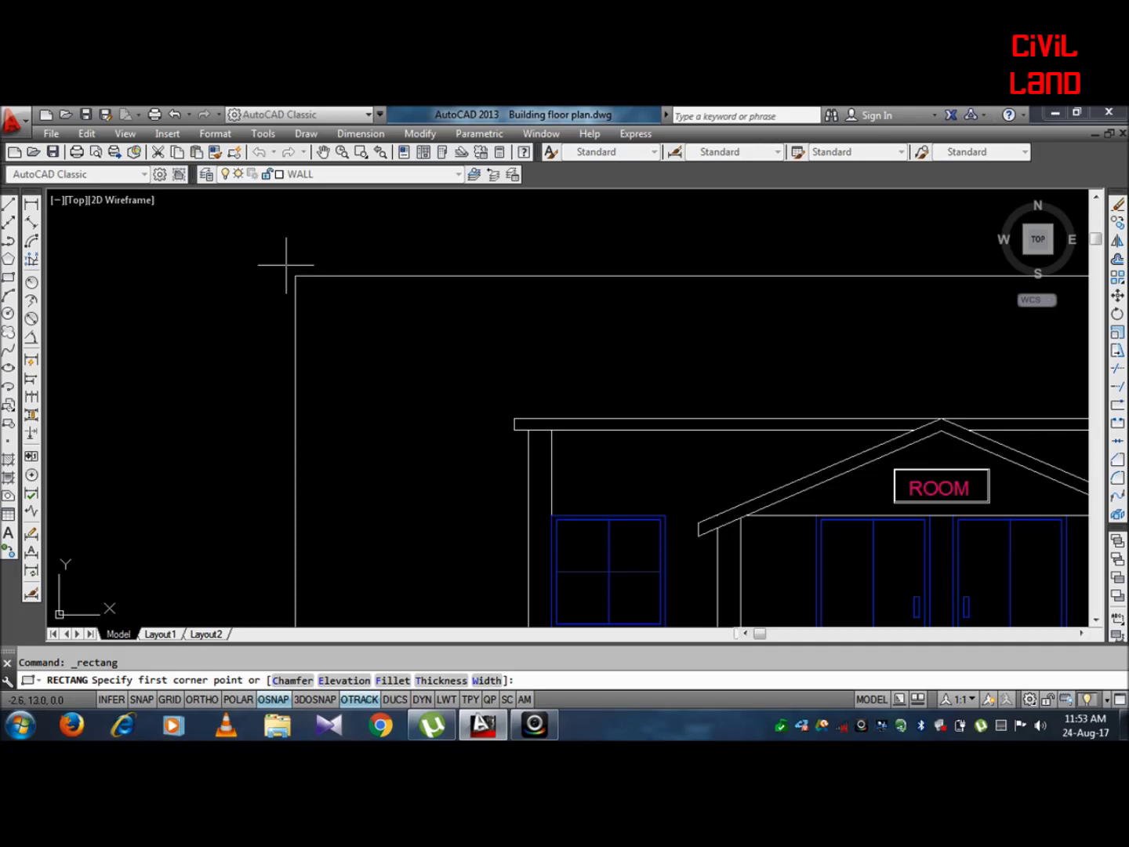
click(286, 264)
scroll(449, 279, down, 5)
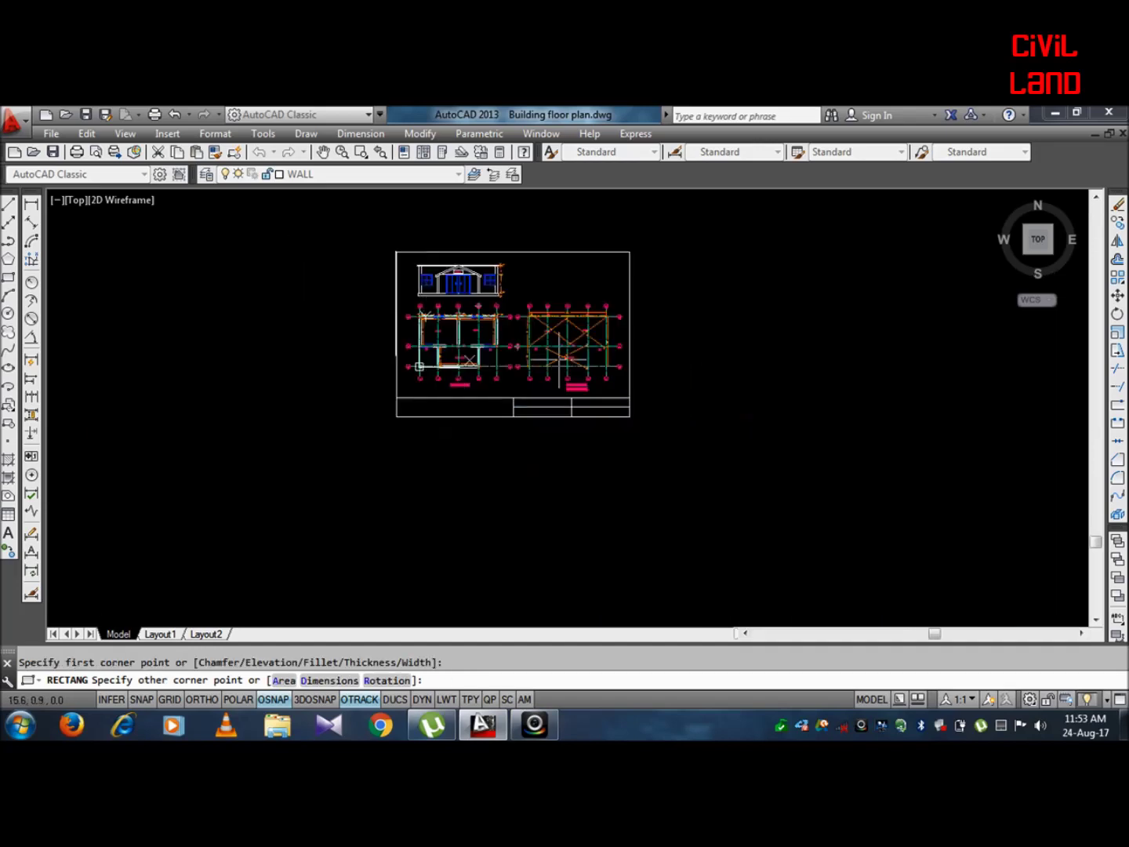
scroll(631, 415, up, 3)
scroll(635, 428, up, 2)
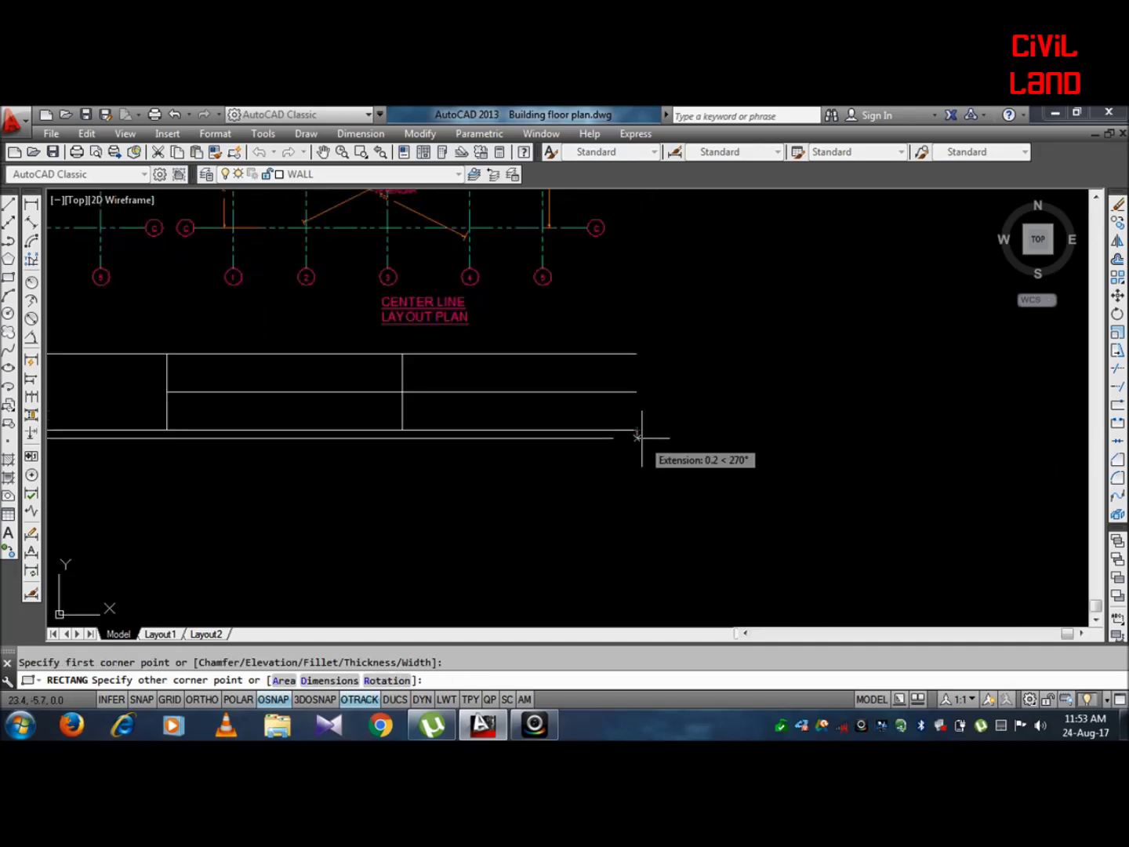
scroll(637, 433, up, 2)
click(630, 433)
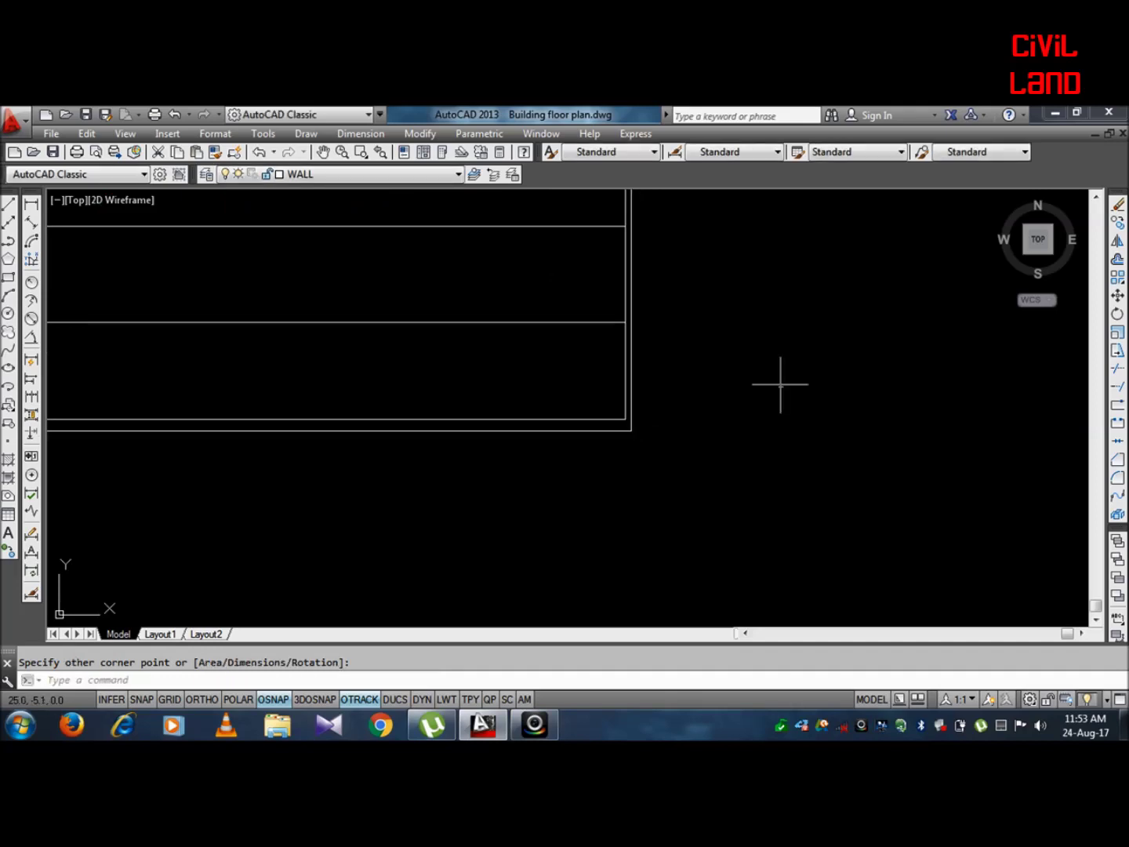
scroll(780, 384, down, 4)
scroll(780, 314, down, 4)
scroll(785, 306, up, 5)
scroll(705, 235, down, 4)
scroll(515, 392, up, 5)
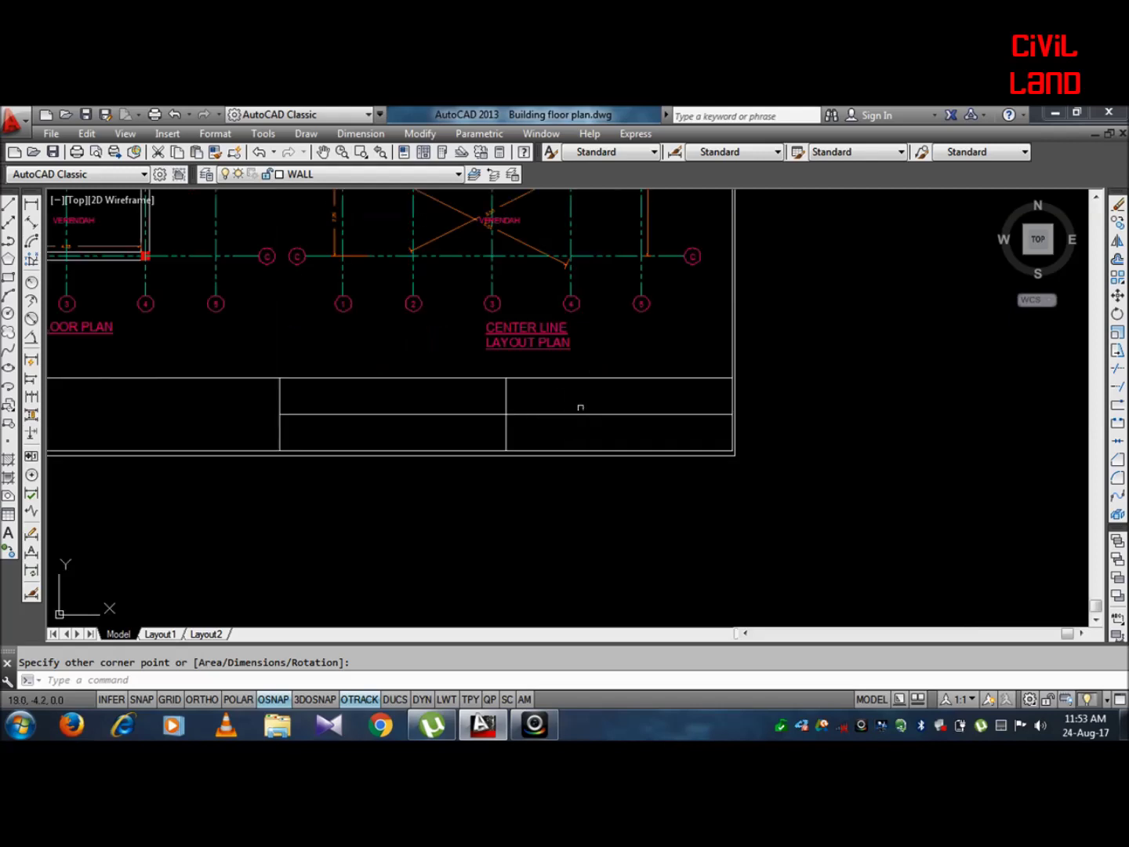
Step: Copy the CENTER LINE LAYOUT PLAN label into the title block's middle cell
click(540, 343)
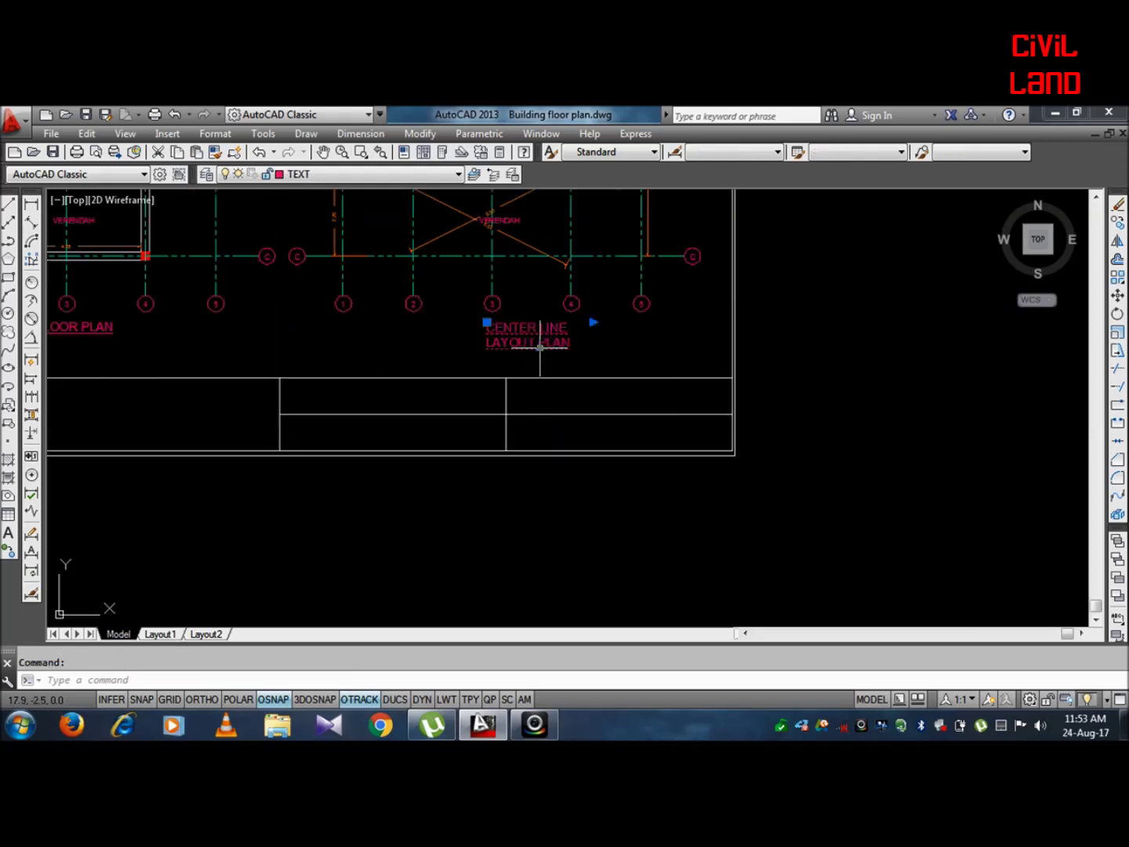
click(1118, 223)
click(915, 342)
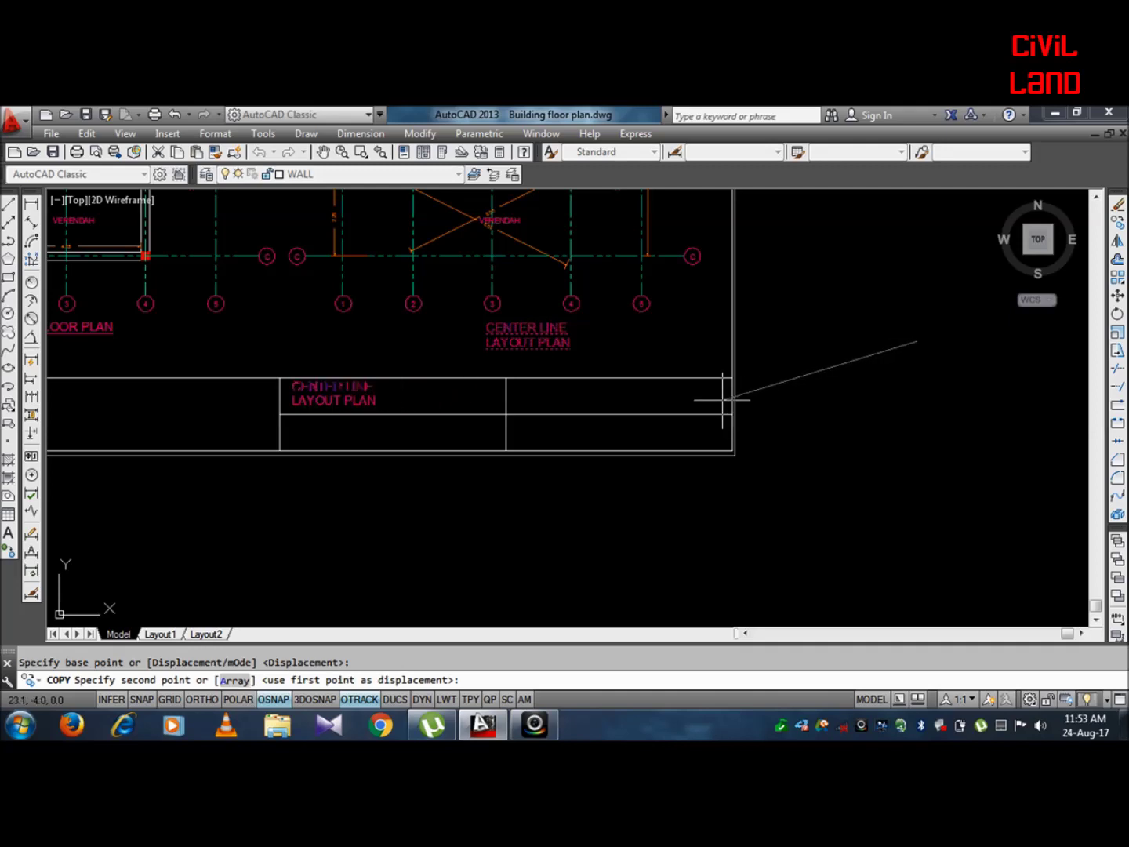
click(723, 399)
key(Escape)
Step: Change the copied label to DRAWING TITLE with 0.2 text height
click(333, 392)
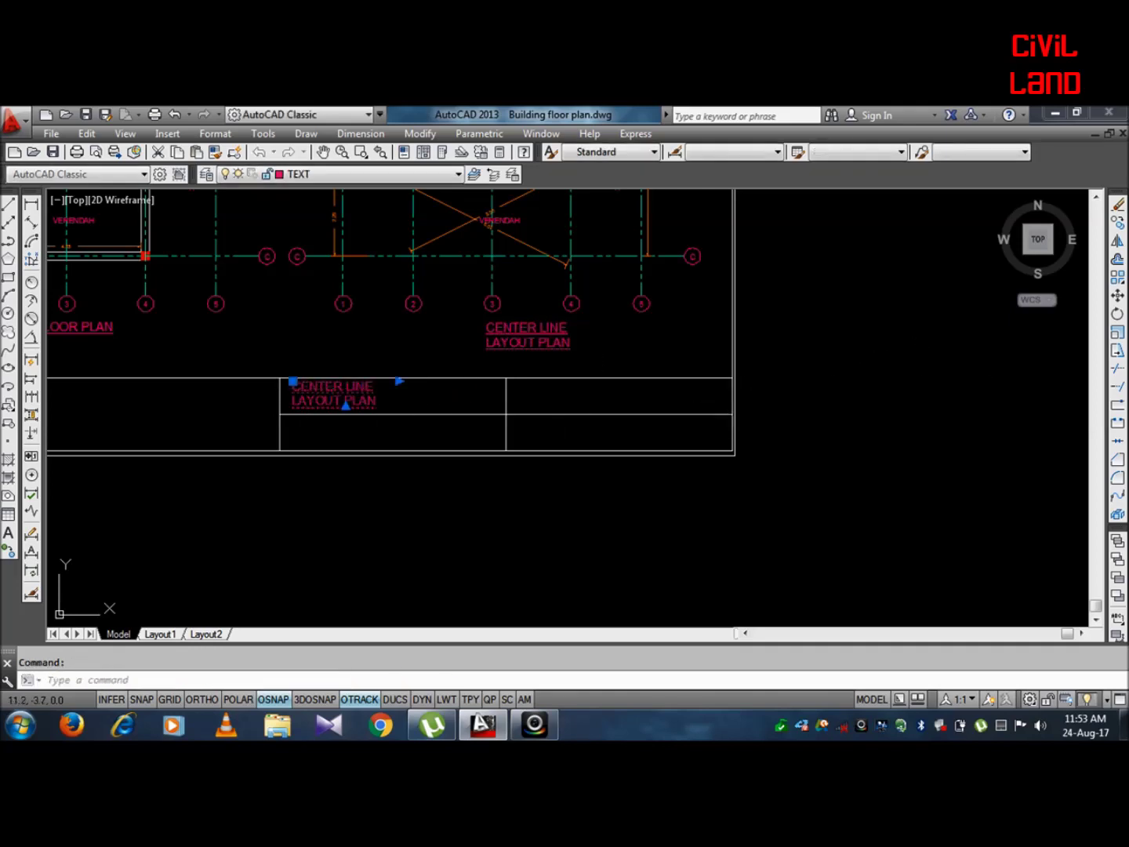
double_click(307, 392)
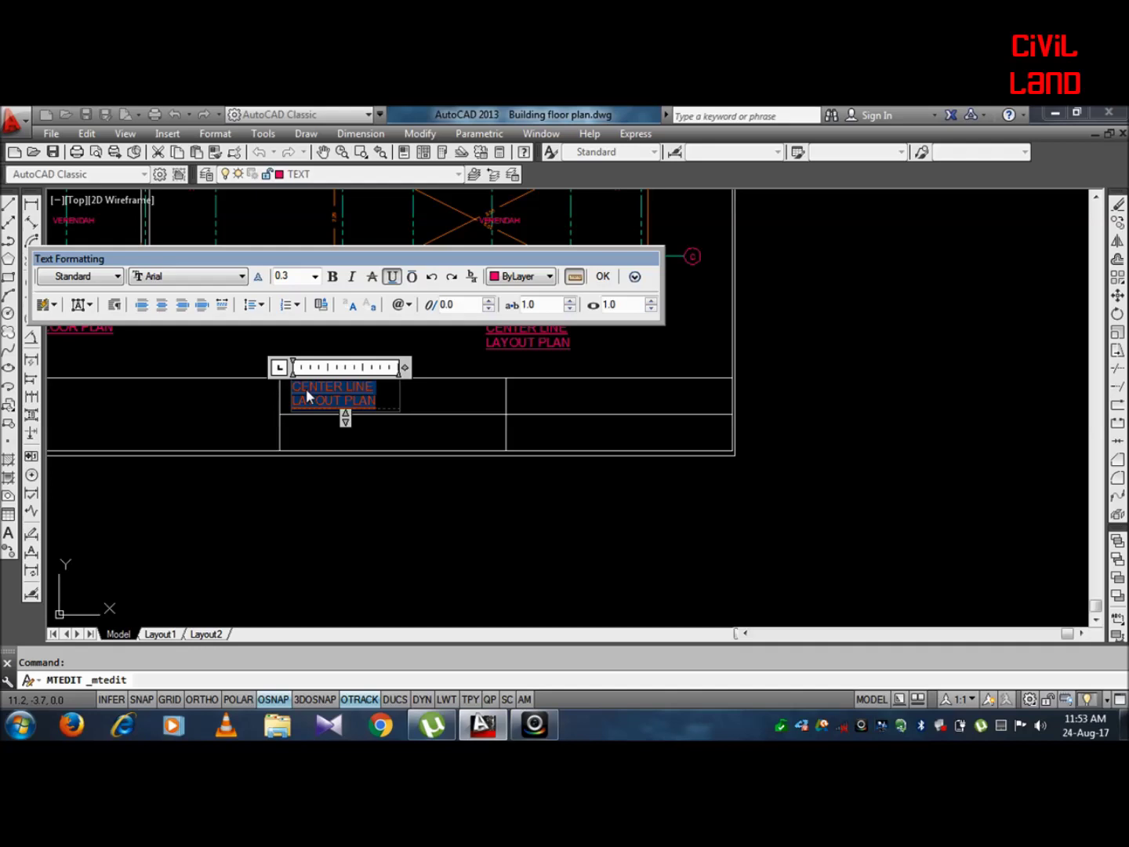
text(T)
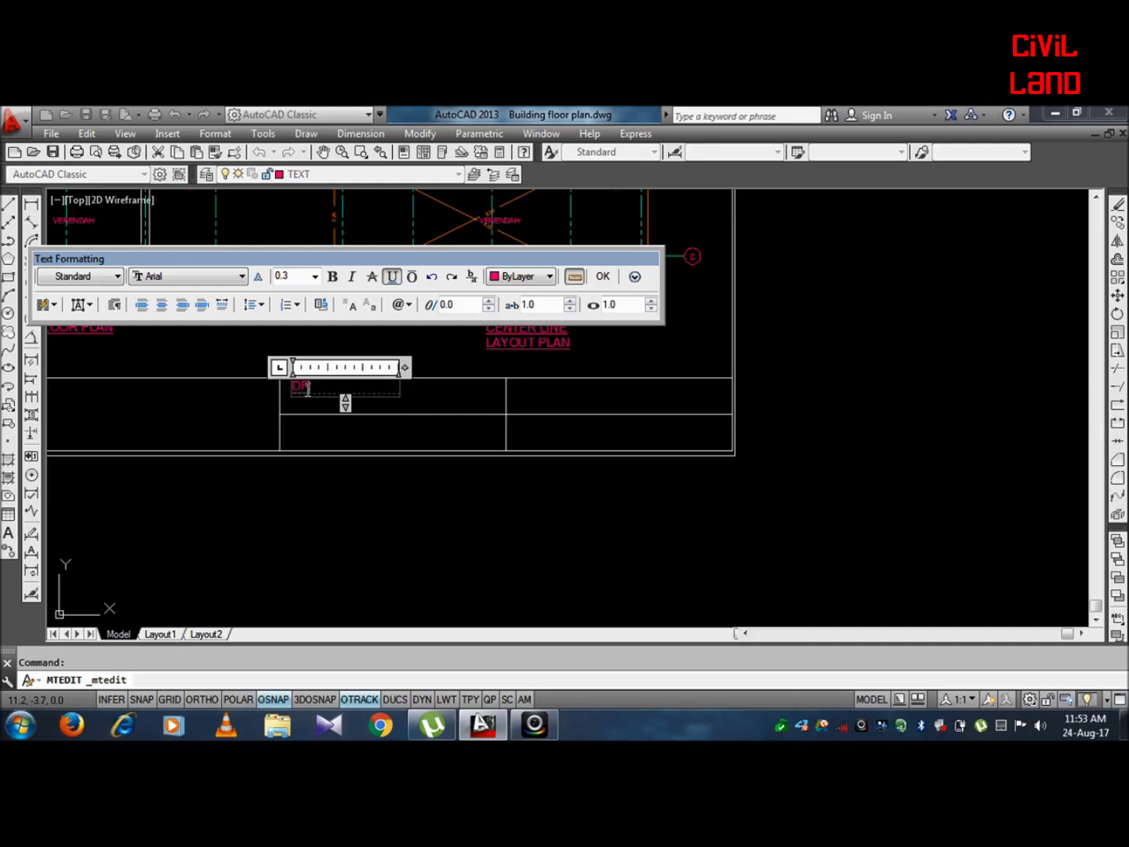
text(ING TITLE)
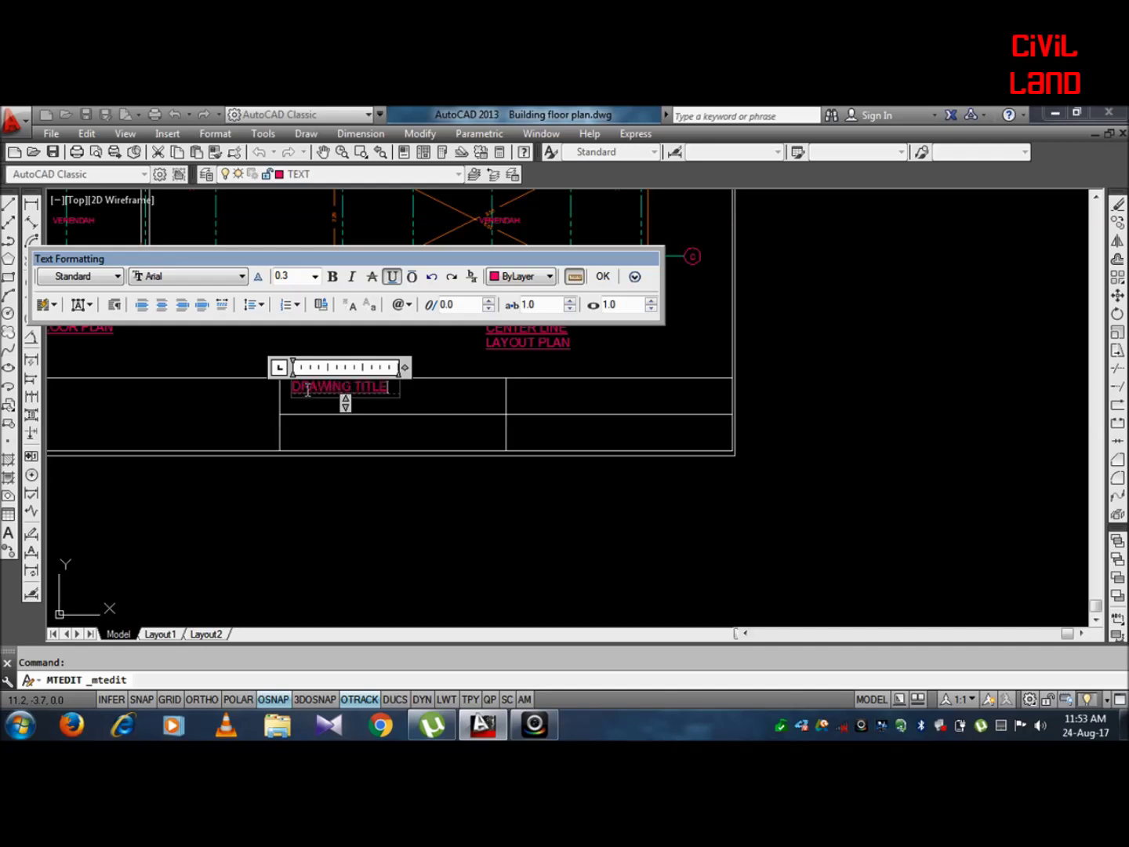
triple_click(306, 390)
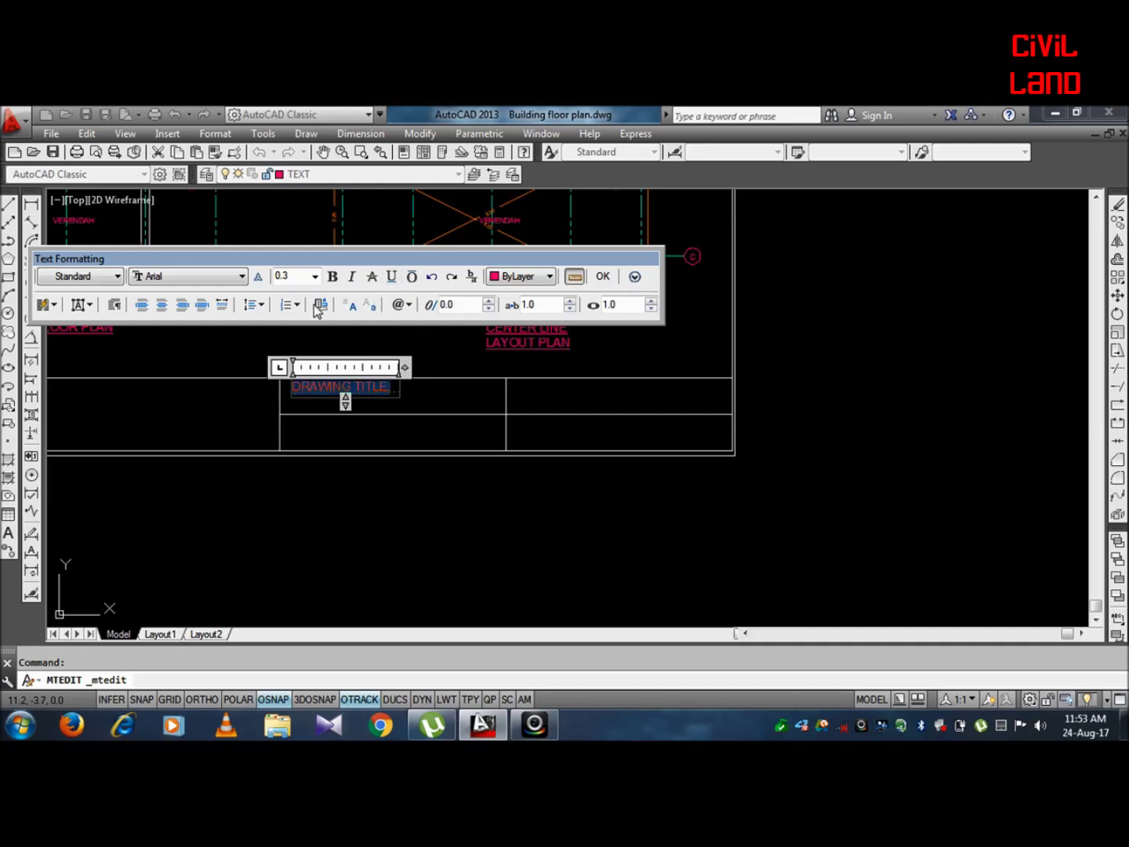
click(313, 276)
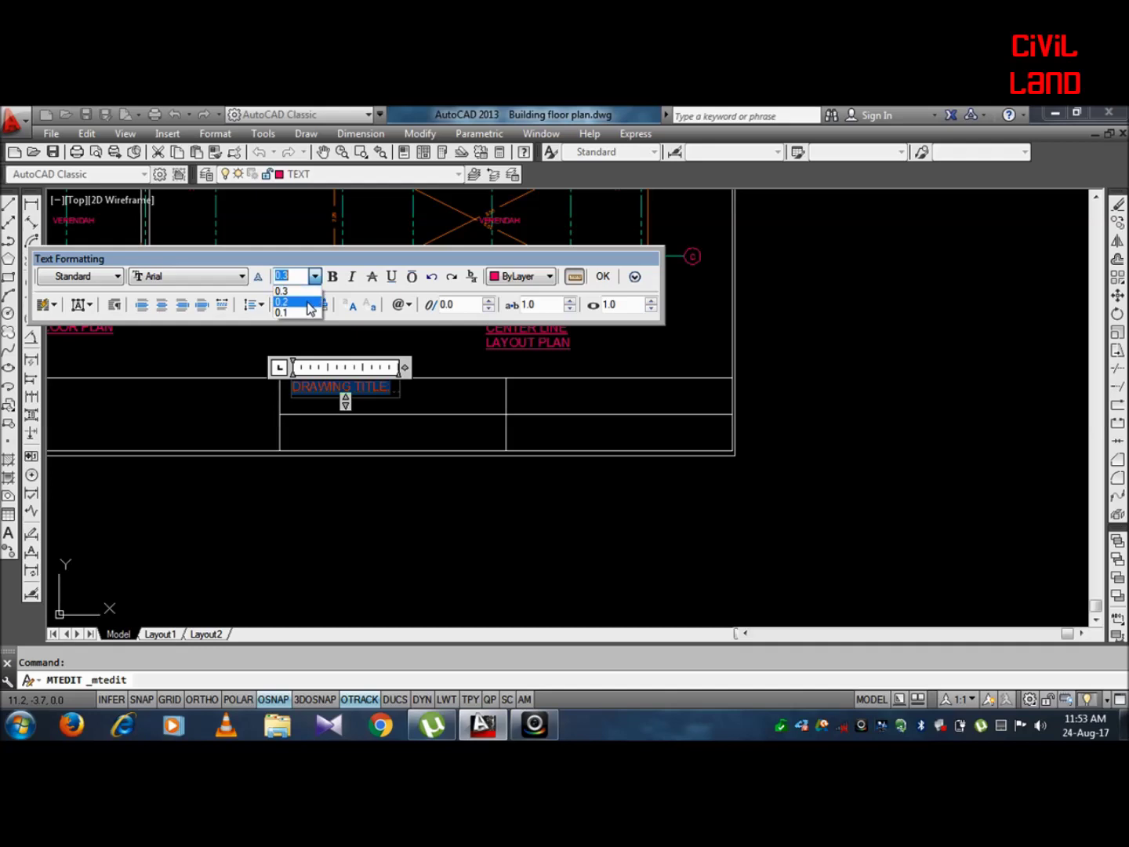
click(309, 306)
click(606, 278)
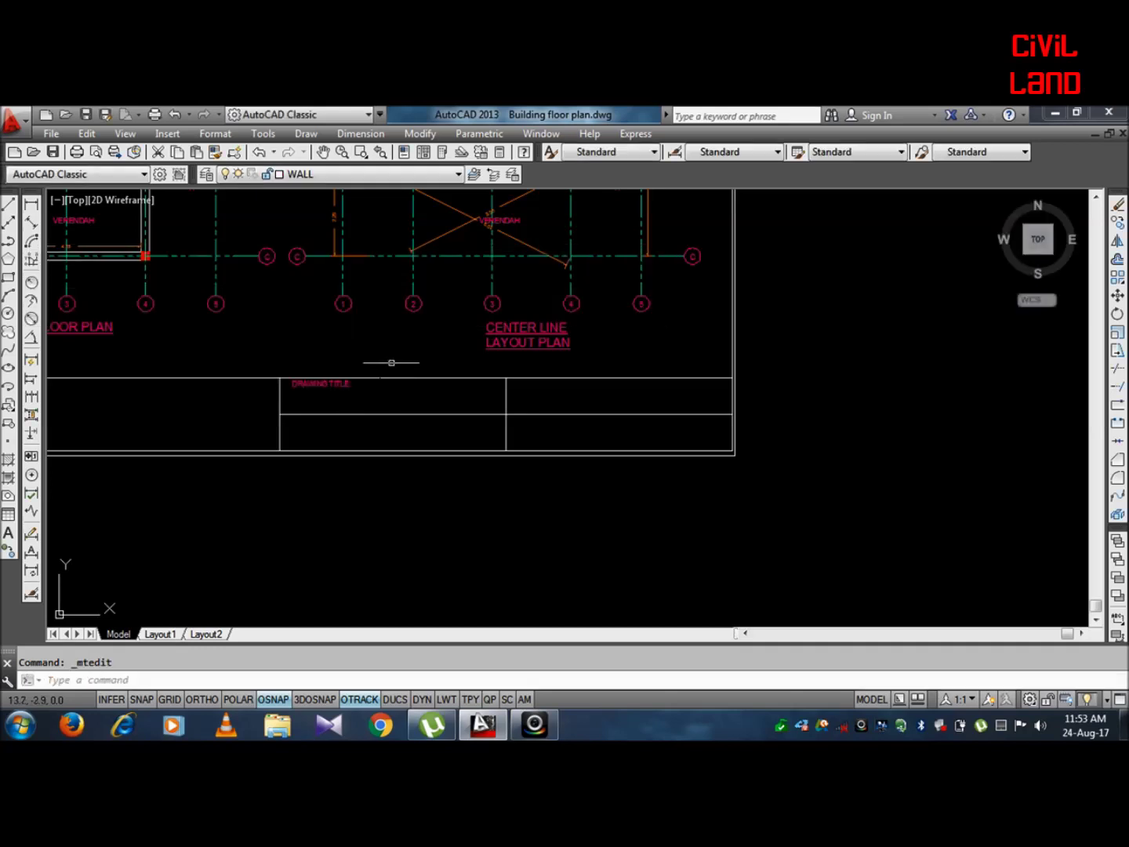
scroll(348, 397, up, 3)
Step: Move the DRAWING TITLE label to a better spot within its cell
click(354, 403)
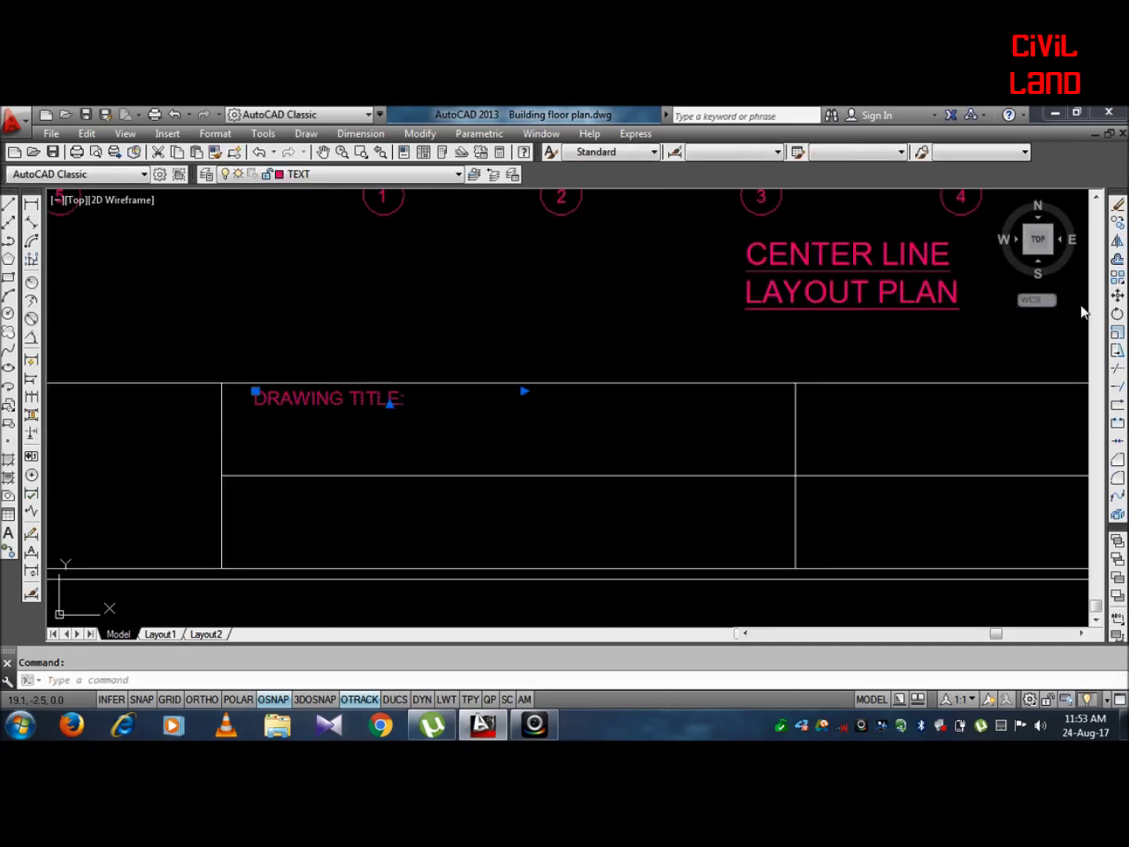
click(522, 318)
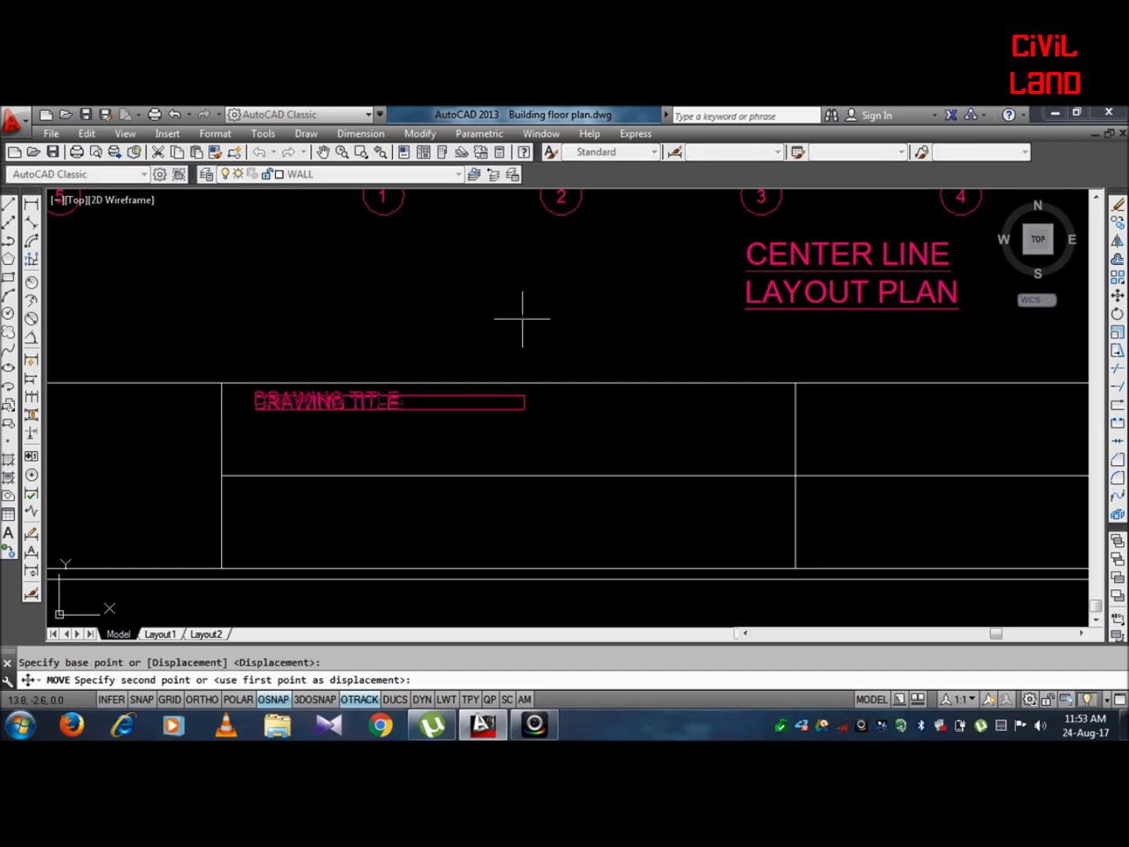
click(518, 328)
scroll(419, 367, down, 4)
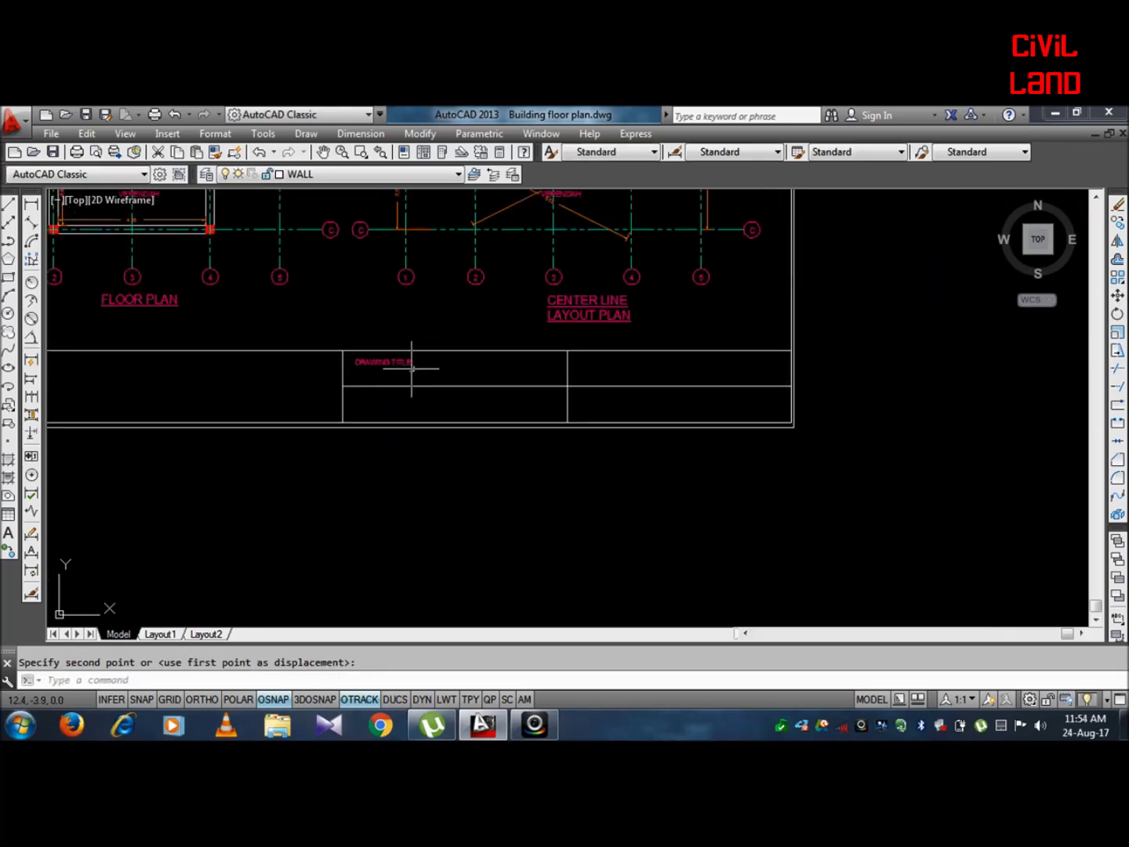
scroll(419, 367, up, 4)
scroll(352, 369, down, 2)
double_click(338, 369)
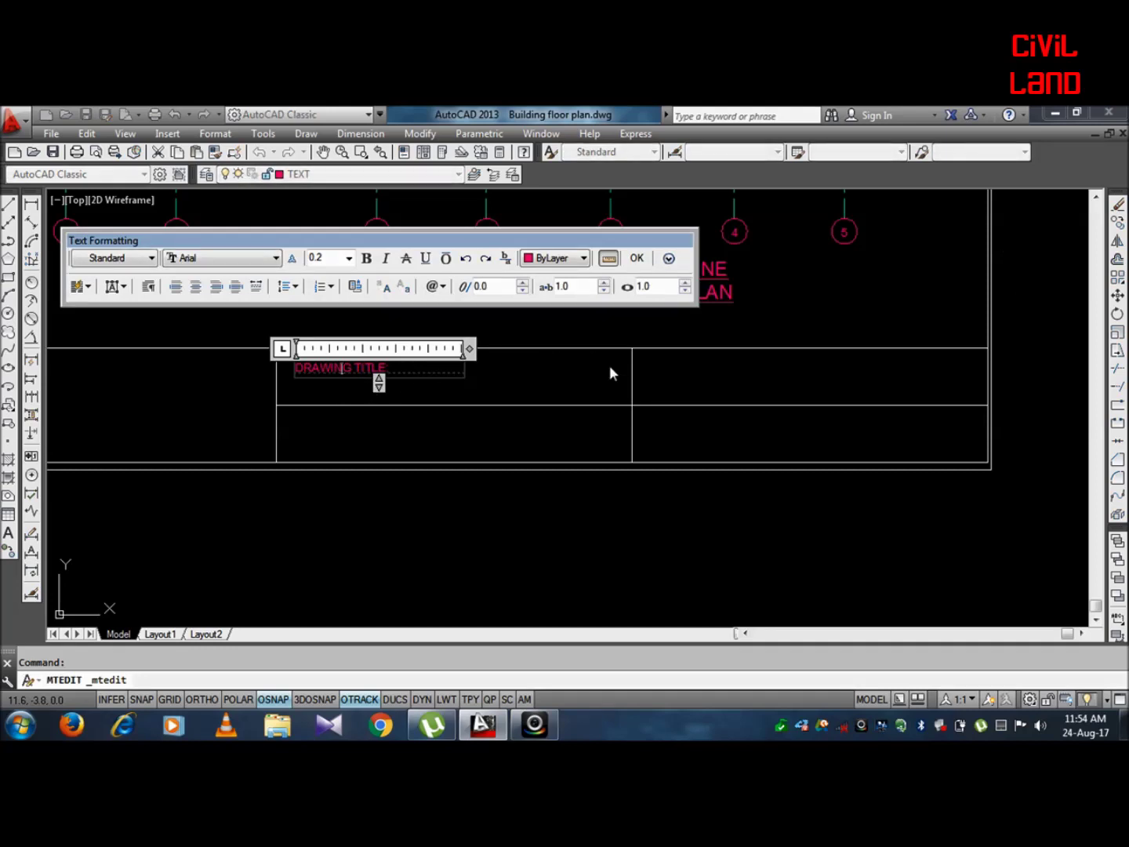
click(637, 258)
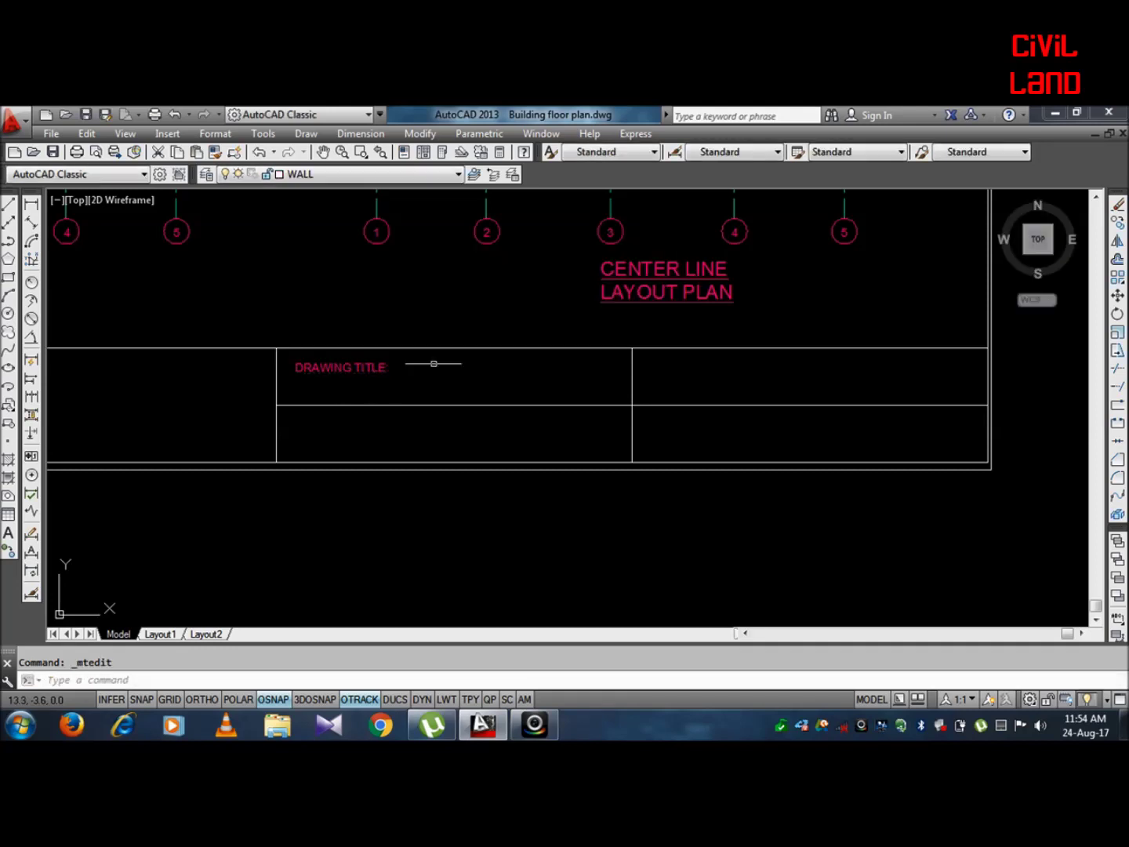
Step: Copy DRAWING TITLE into the title-block cell beneath it
click(385, 365)
click(1118, 221)
click(434, 368)
click(428, 425)
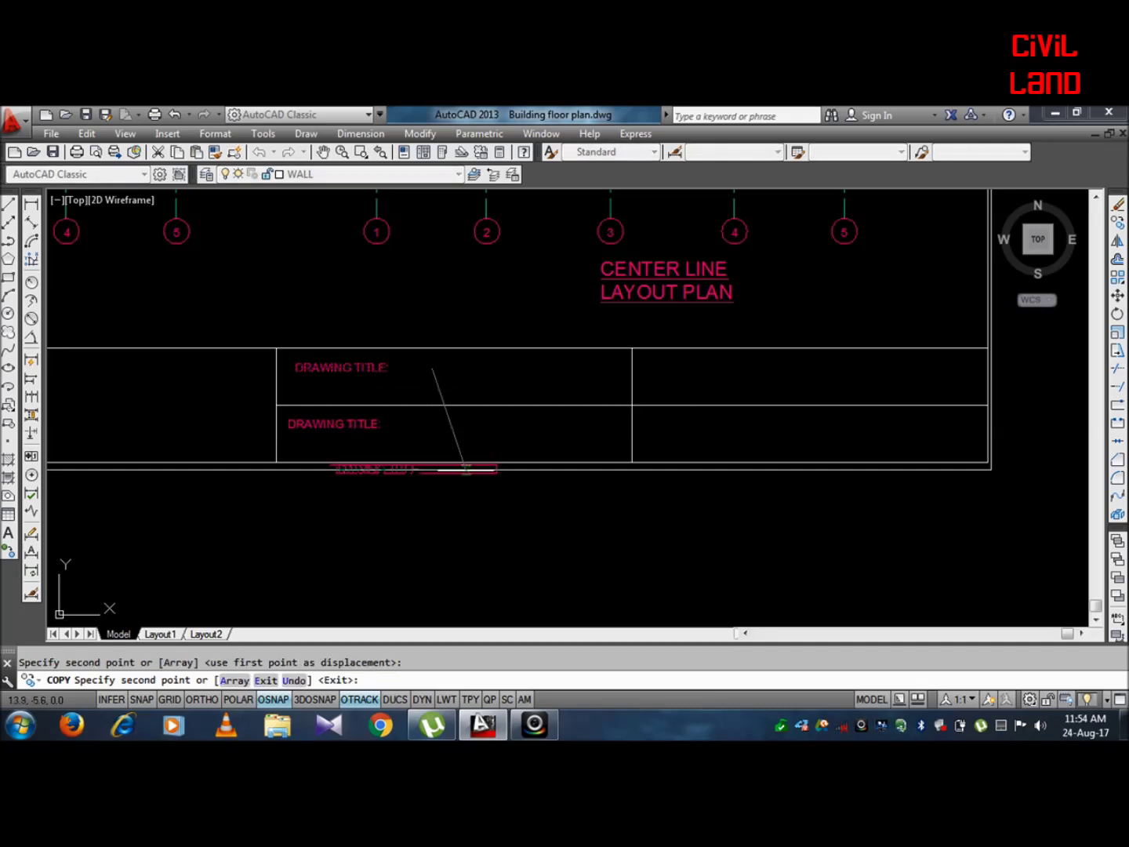
key(Escape)
click(317, 428)
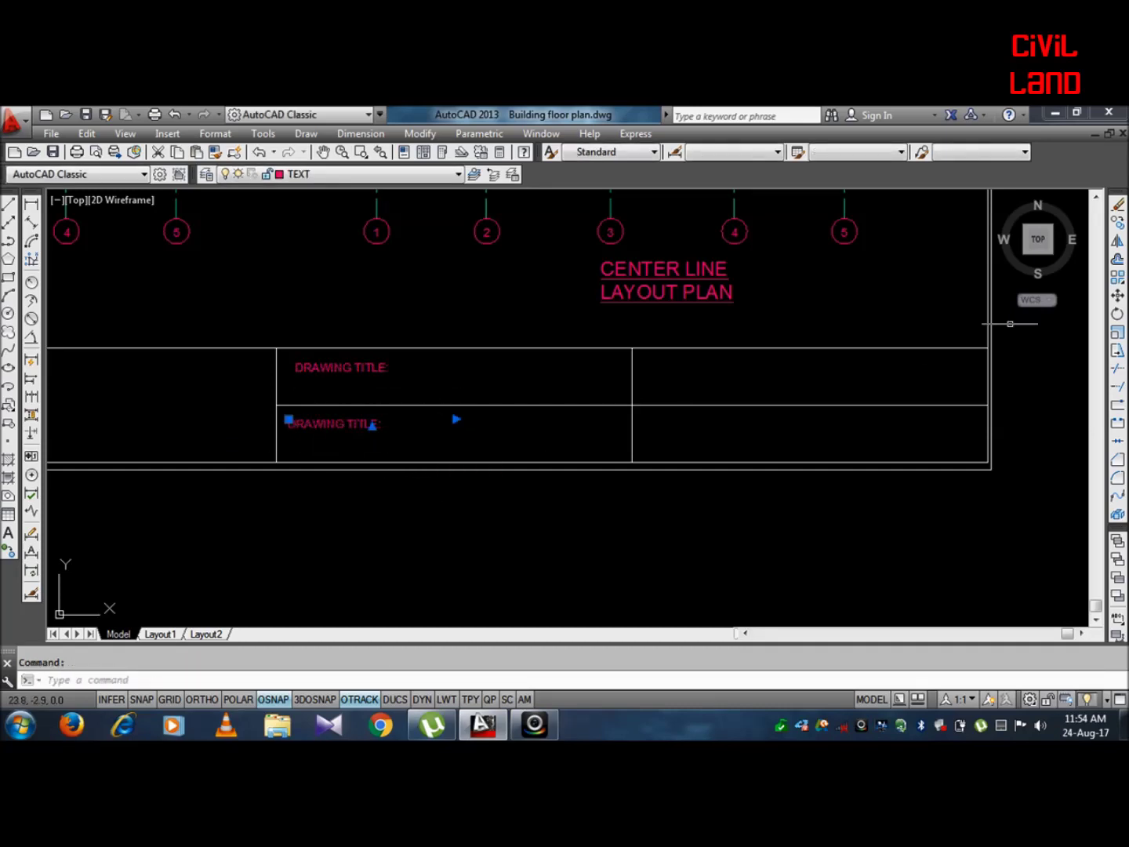
click(1118, 294)
click(340, 561)
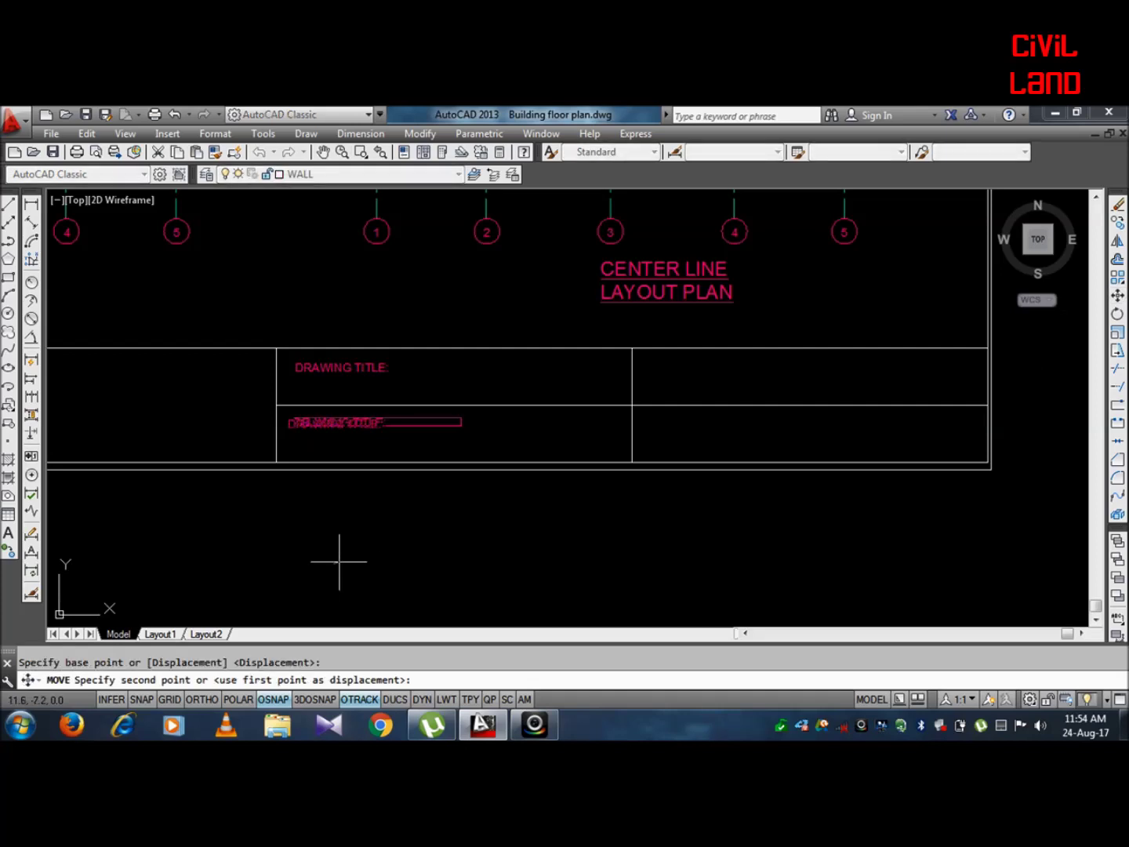
key(Escape)
Step: Retype the lower copy as DRAWN BY:
double_click(320, 426)
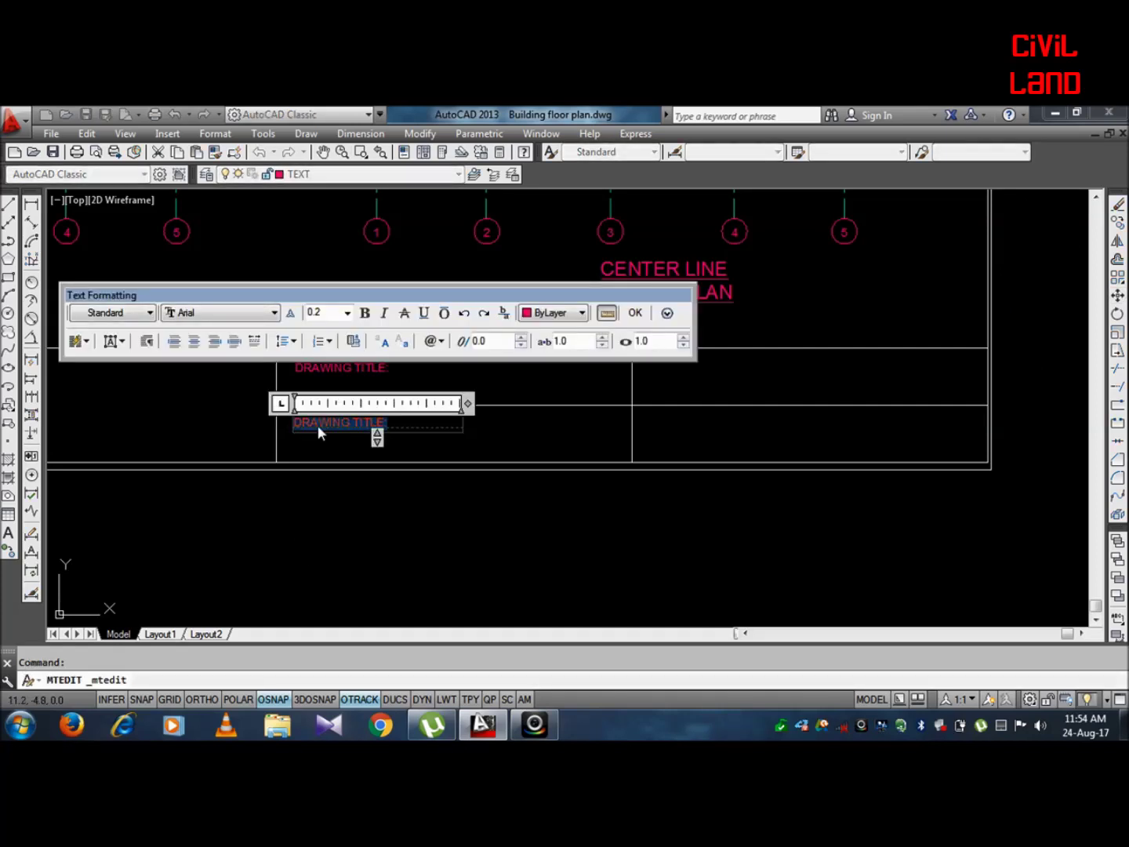
text(DR)
click(634, 313)
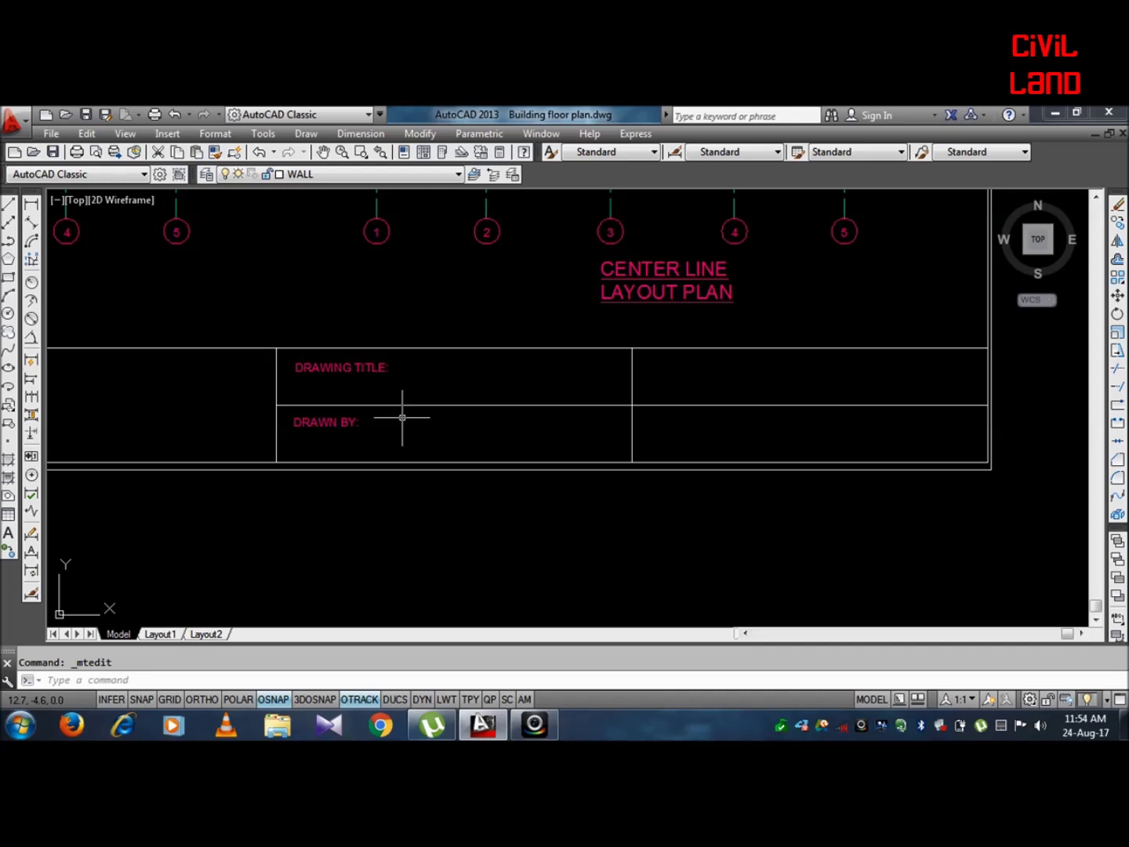
click(364, 422)
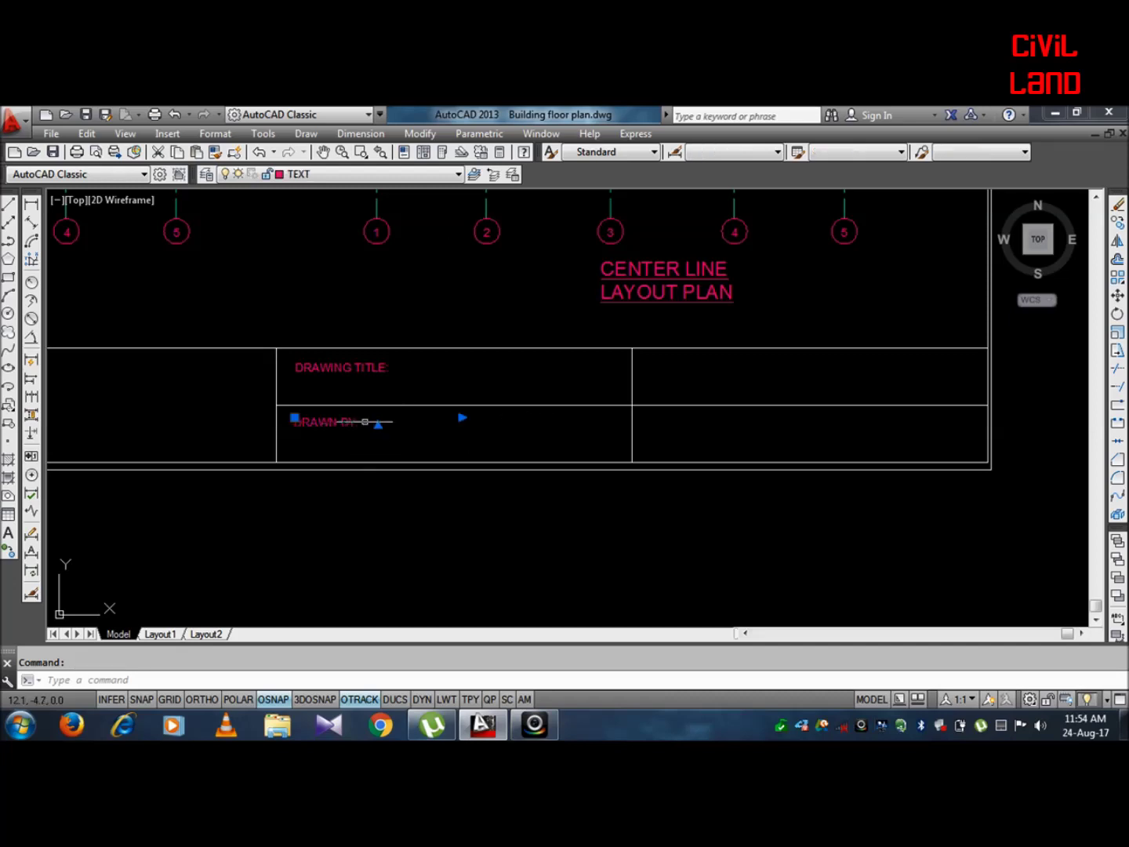
Step: Copy the DRAWN BY: label into the upper-right and lower-right title-block cells
click(1118, 222)
click(364, 508)
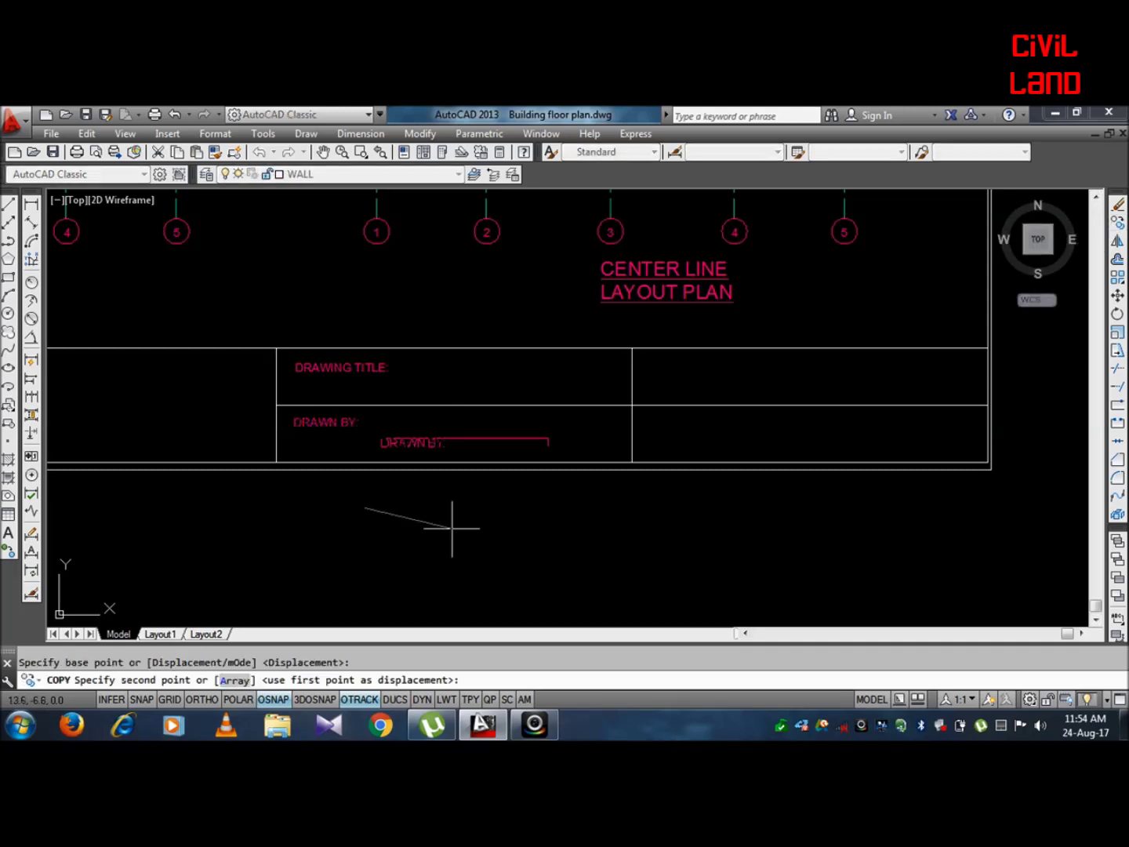
click(717, 447)
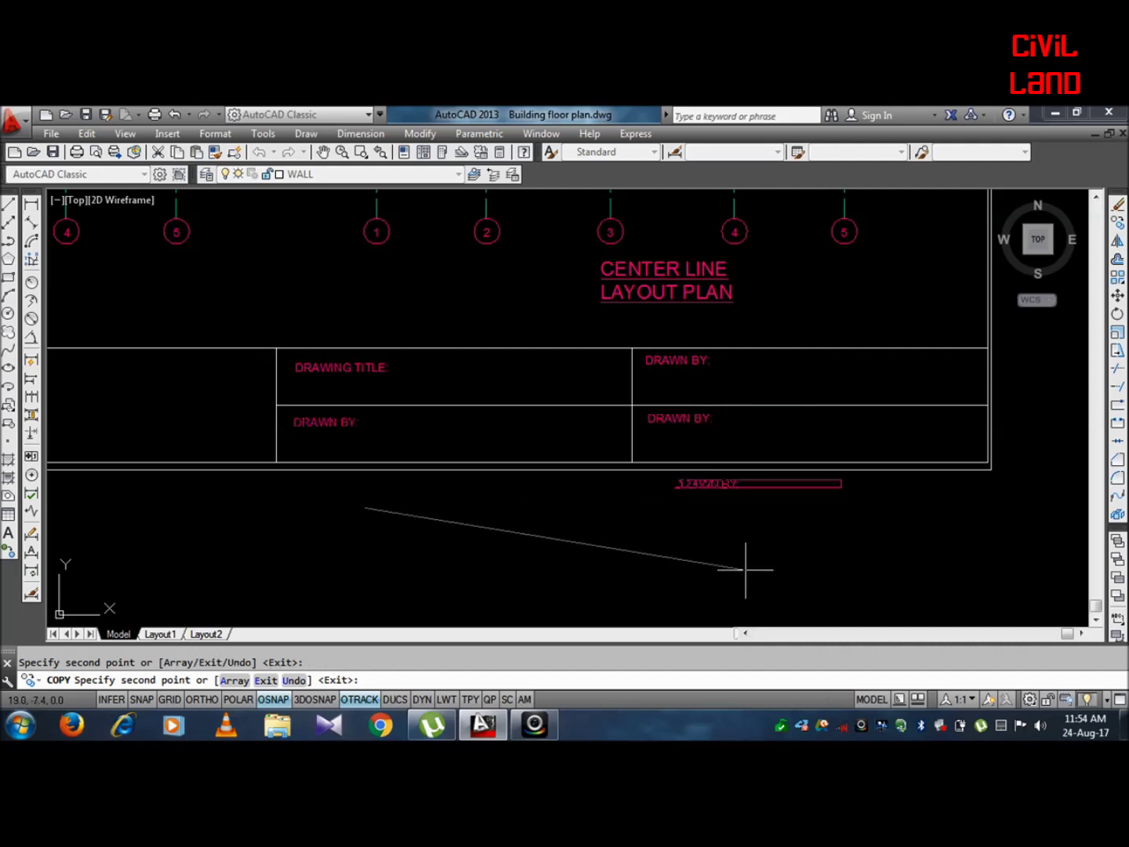
click(719, 488)
key(Escape)
Step: Change the upper-right copy to DRAWING NO:
double_click(677, 359)
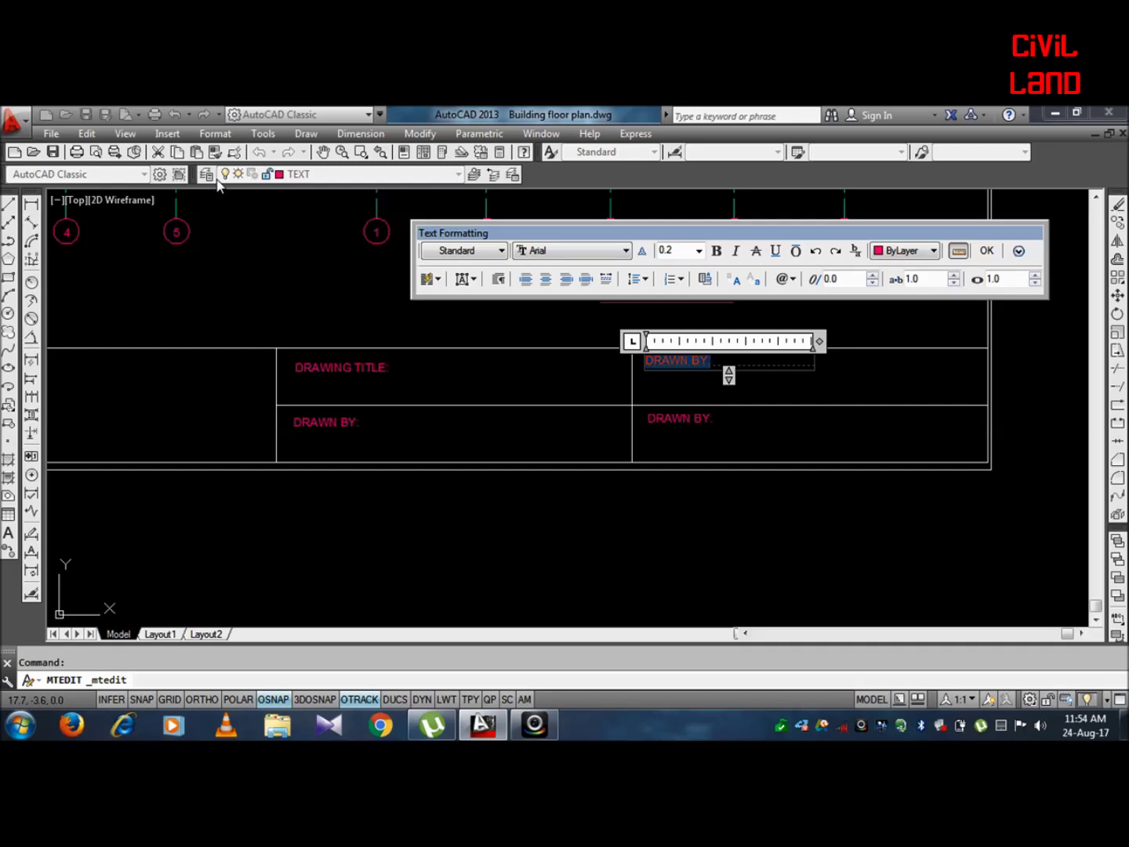
text(DR)
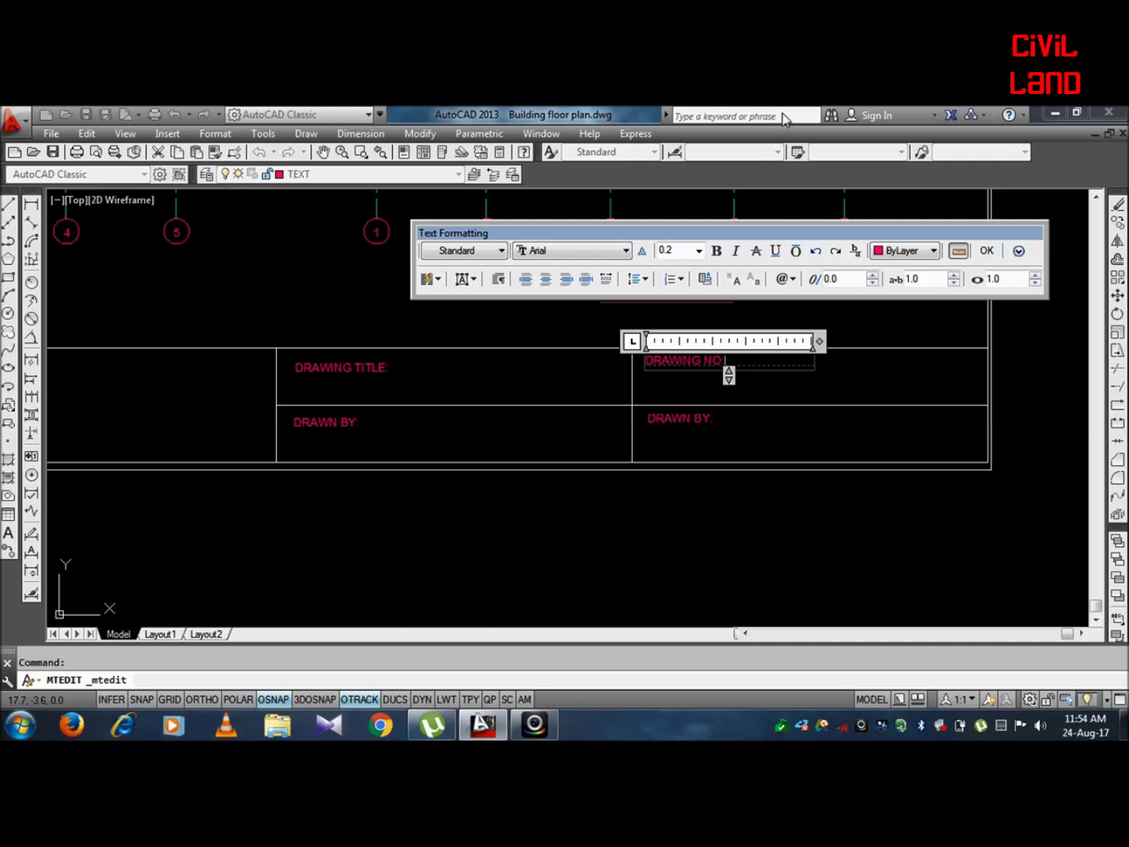
click(987, 250)
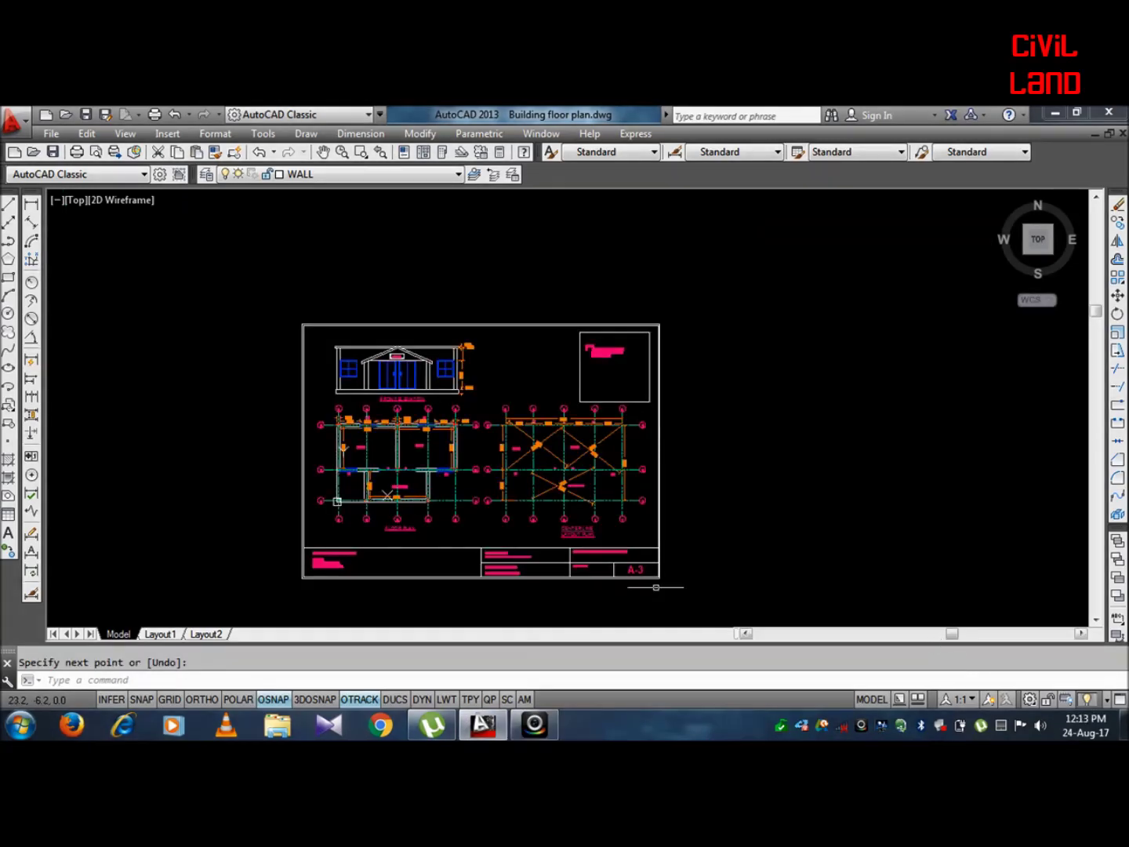
scroll(578, 567, up, 2)
scroll(576, 546, up, 1)
scroll(576, 547, down, 2)
scroll(519, 469, down, 2)
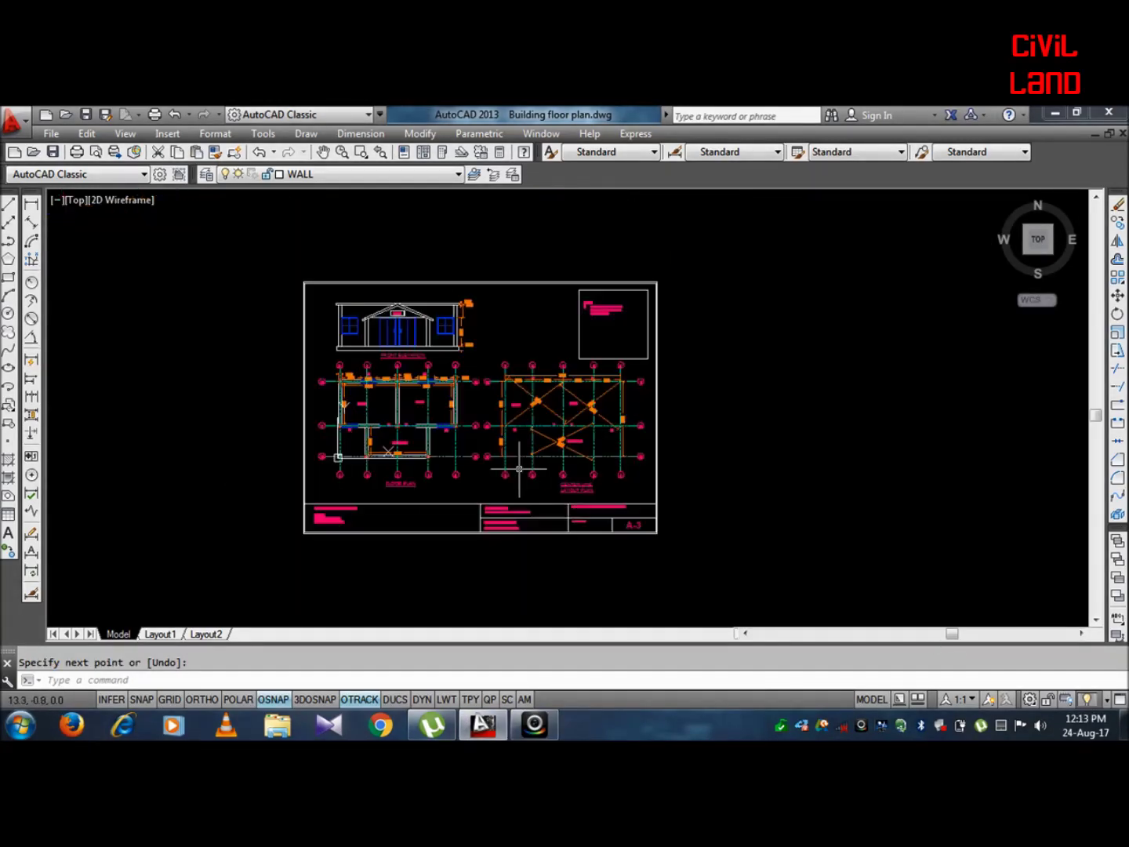
Step: Set up a plot to doPDF v7 on A4 paper using a window plot area
click(51, 133)
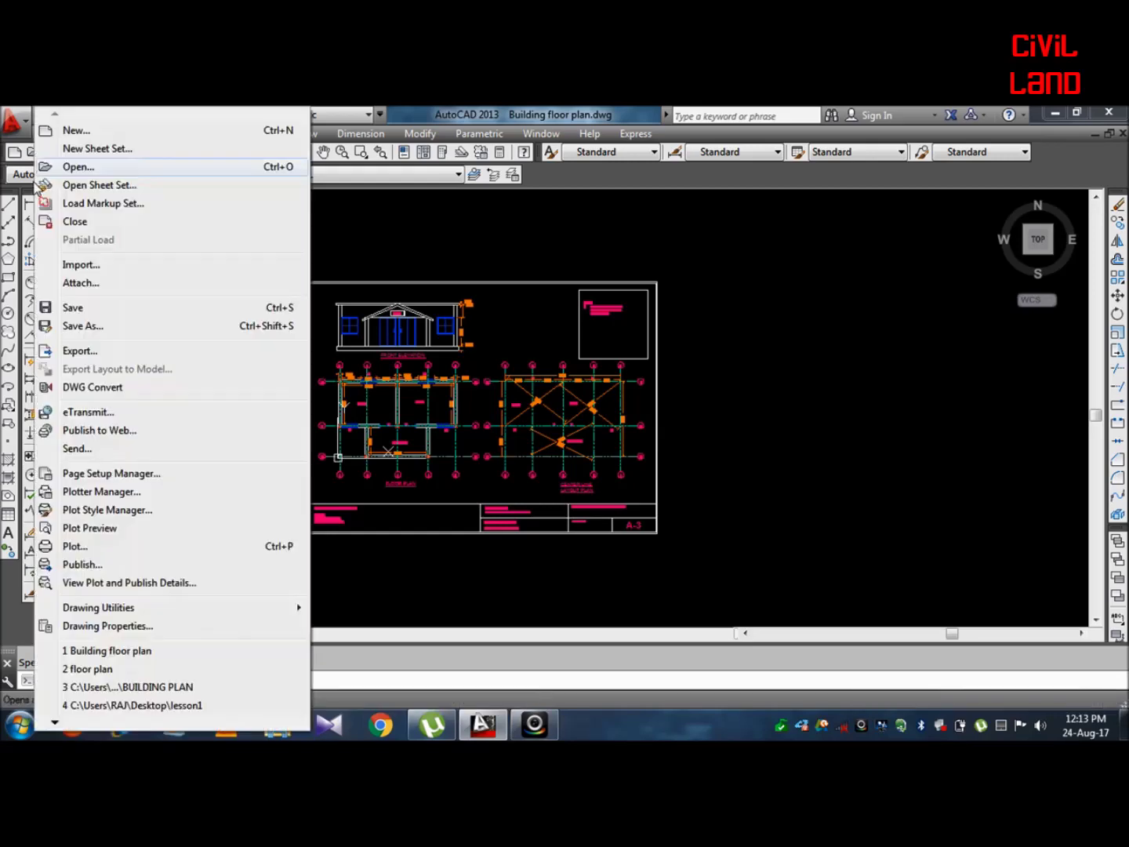
click(97, 551)
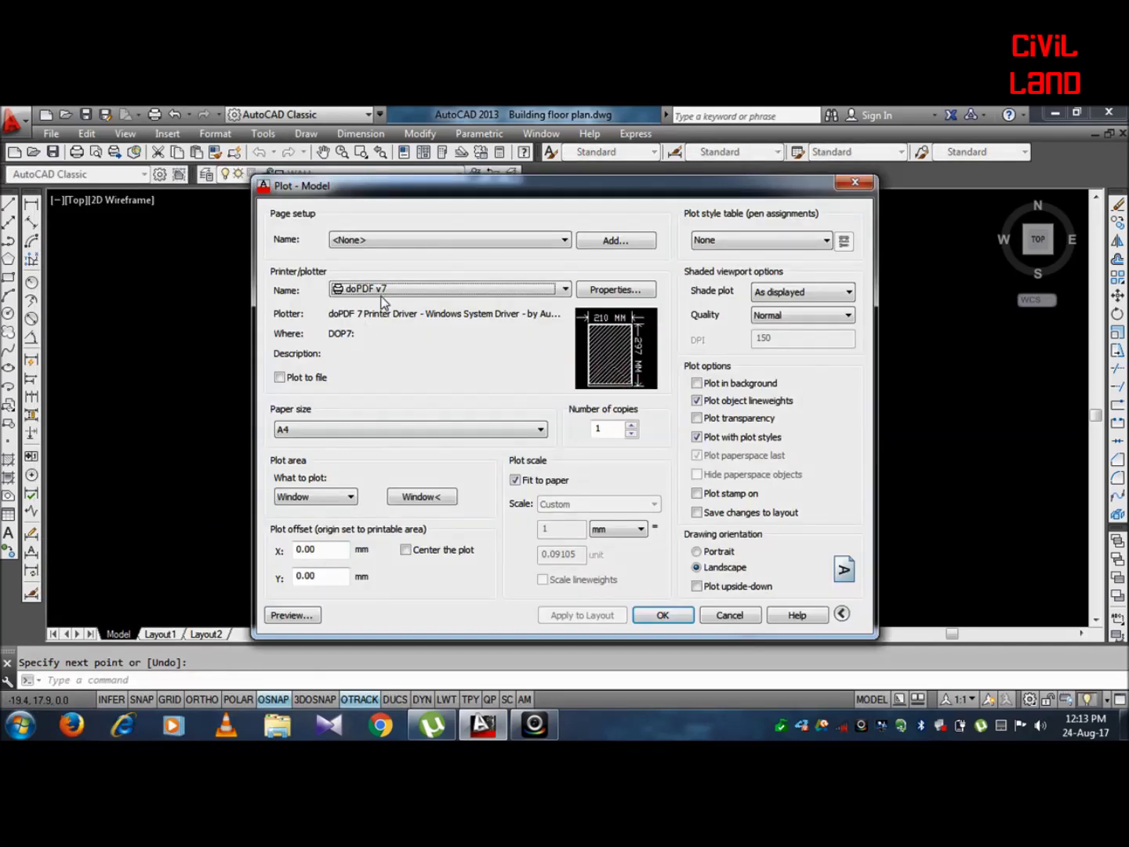
click(389, 290)
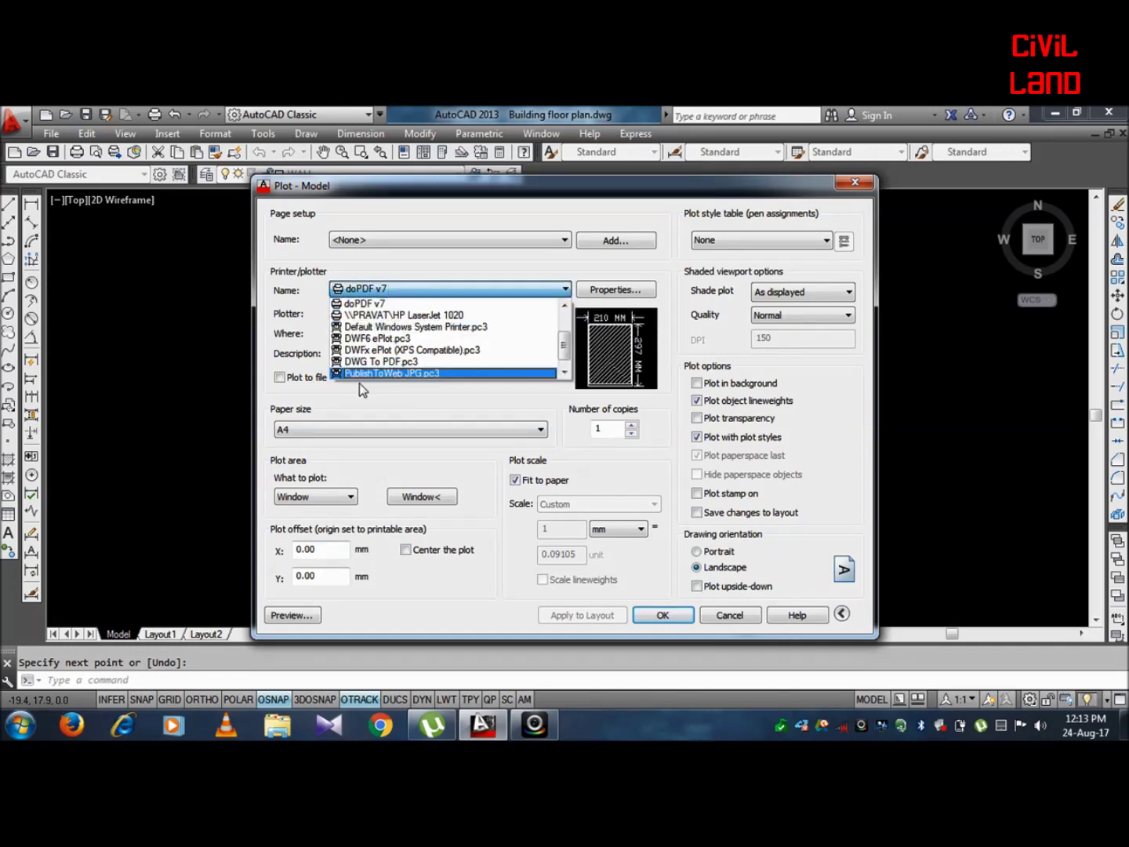
click(383, 302)
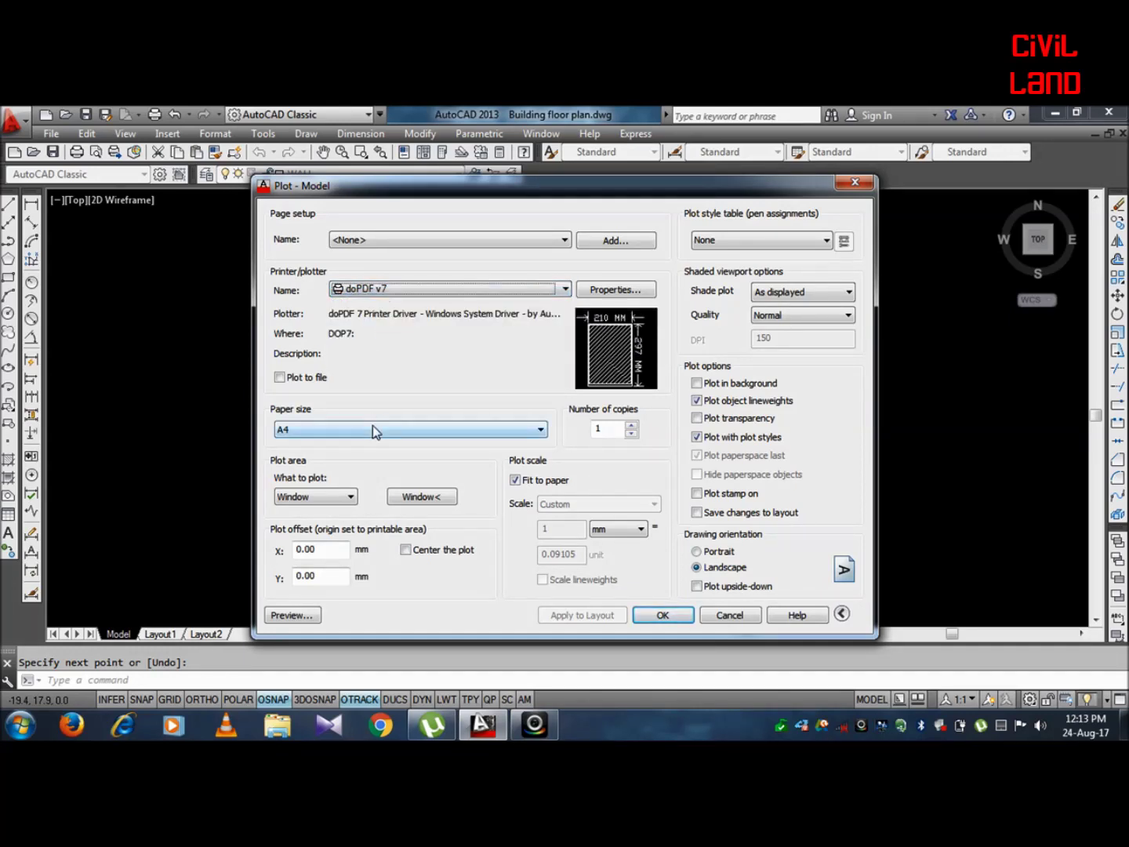
click(373, 425)
click(308, 339)
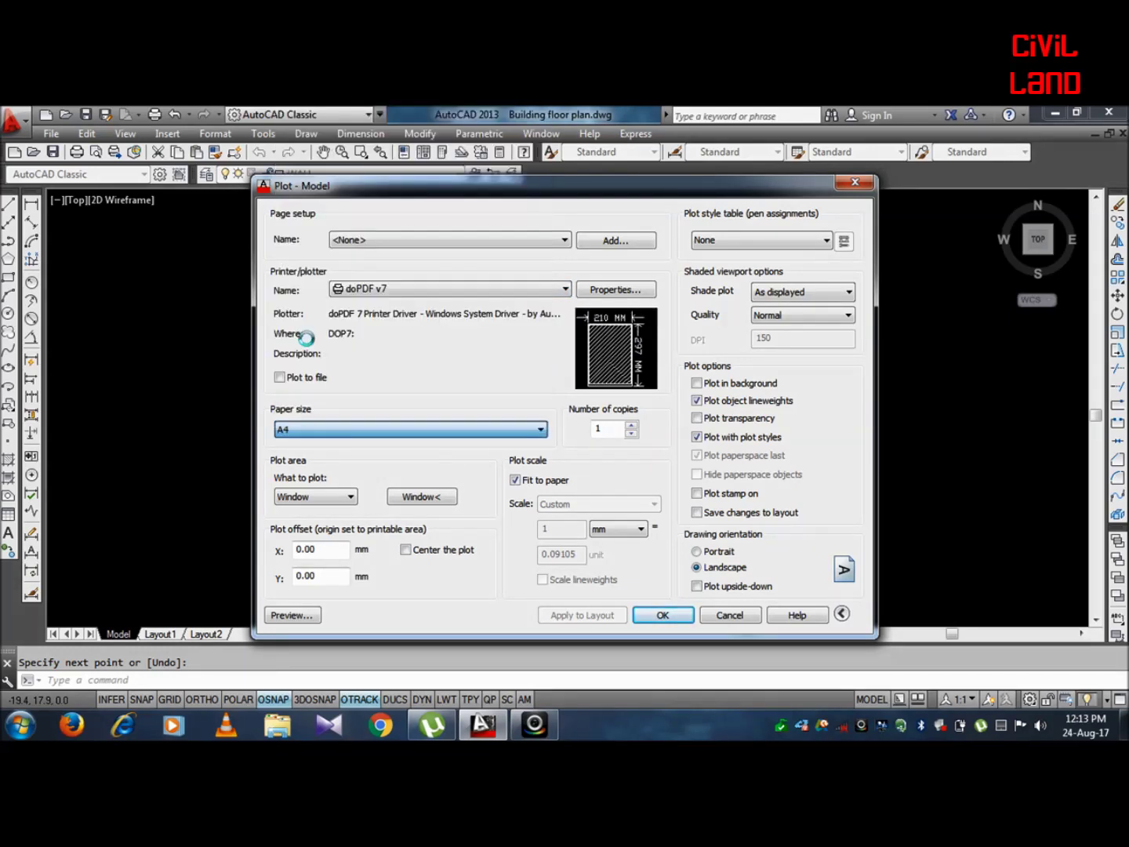
click(333, 499)
click(307, 545)
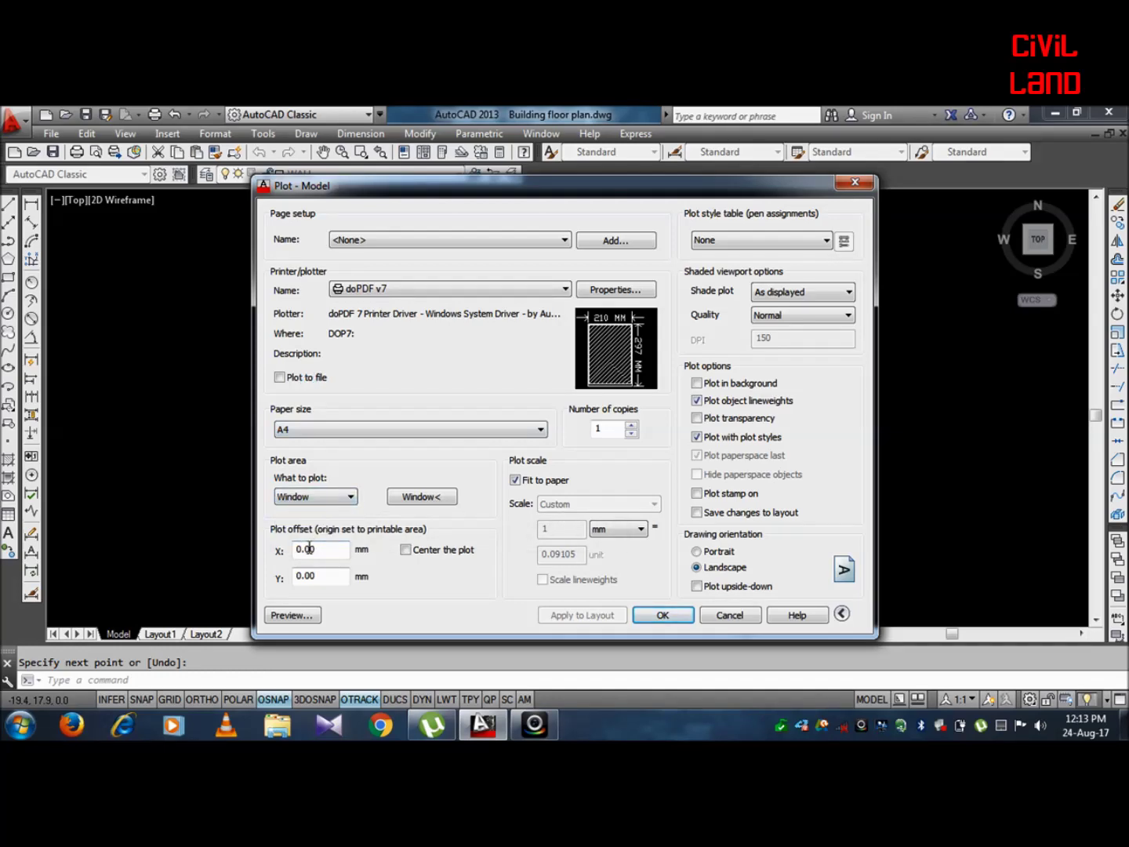
Step: Window-select the whole sheet as the plot area and preview it
click(399, 498)
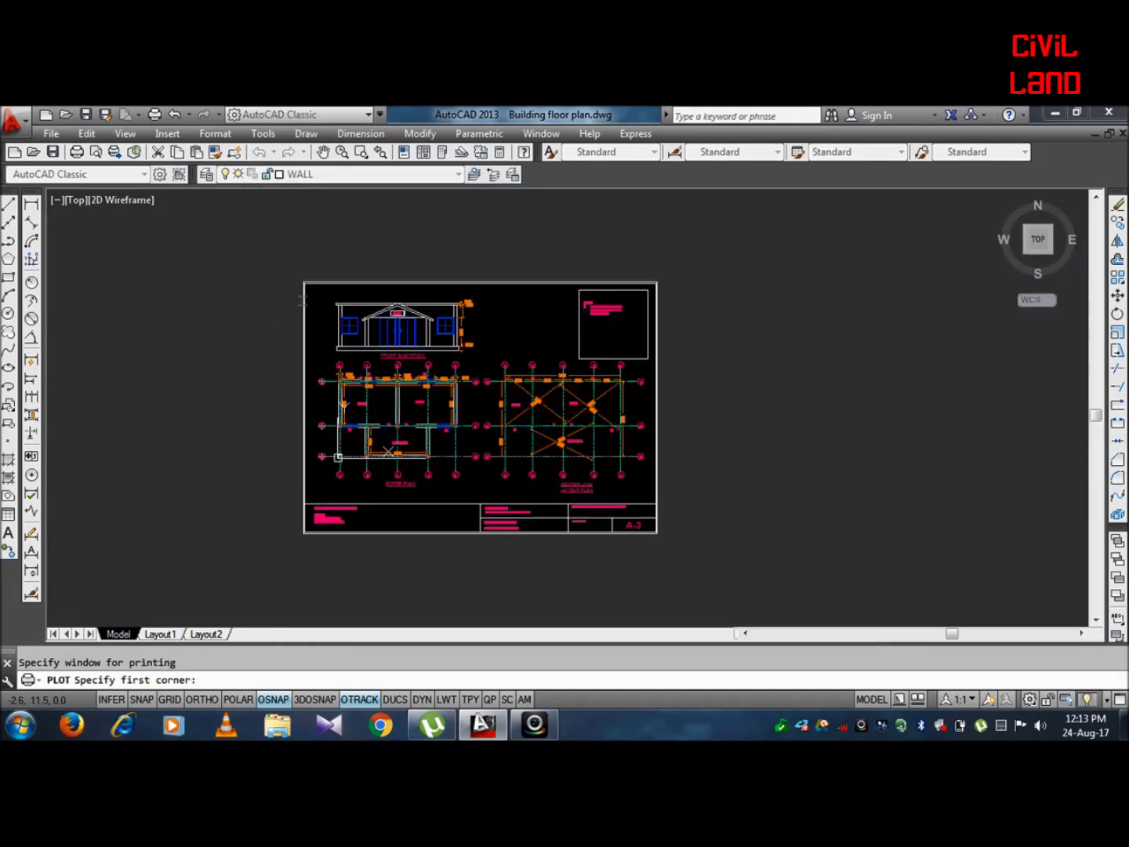
scroll(298, 276, up, 5)
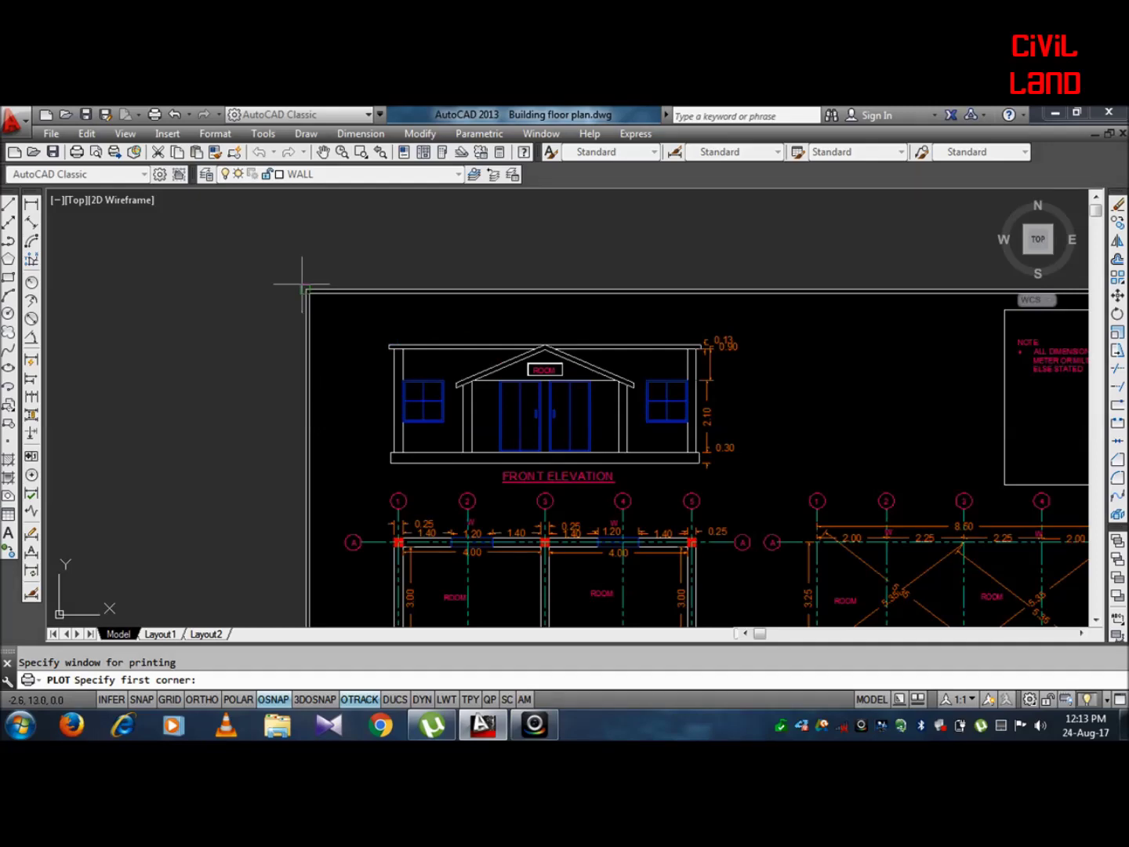
click(306, 289)
scroll(305, 288, down, 8)
scroll(506, 443, up, 5)
scroll(497, 447, up, 3)
click(496, 448)
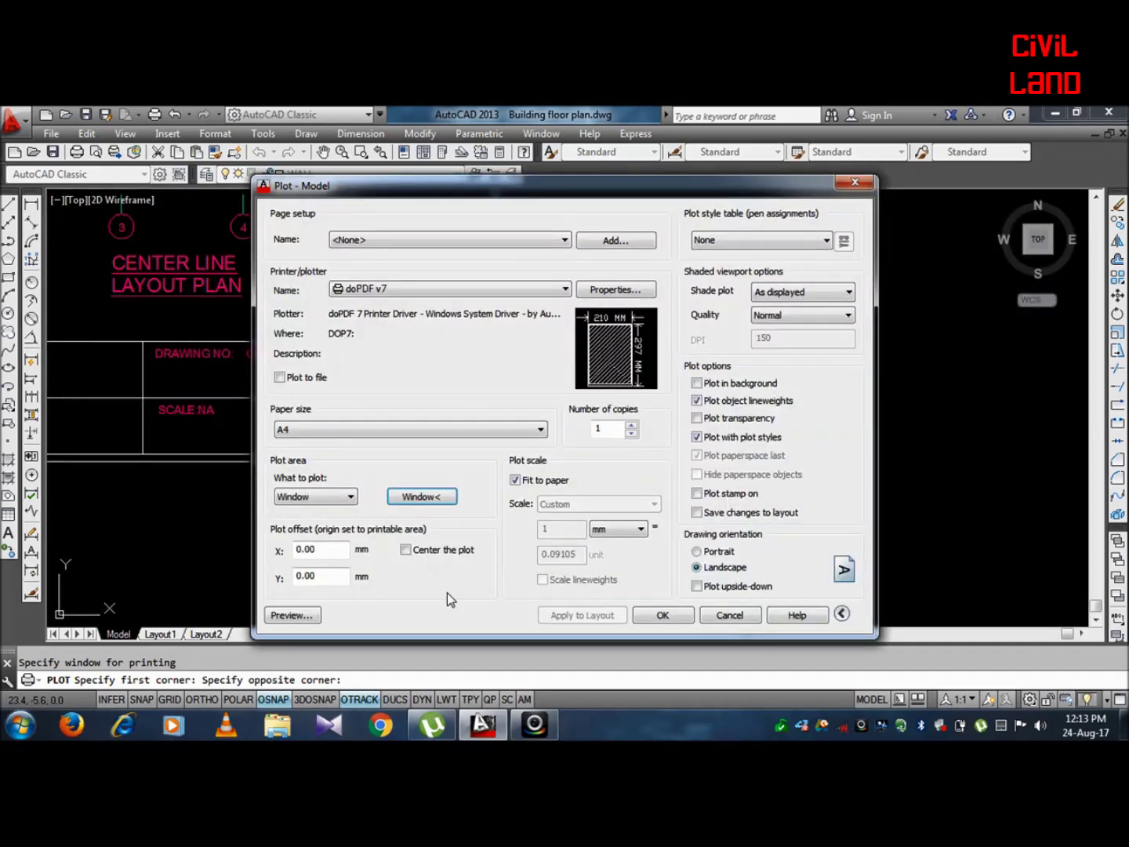
click(318, 619)
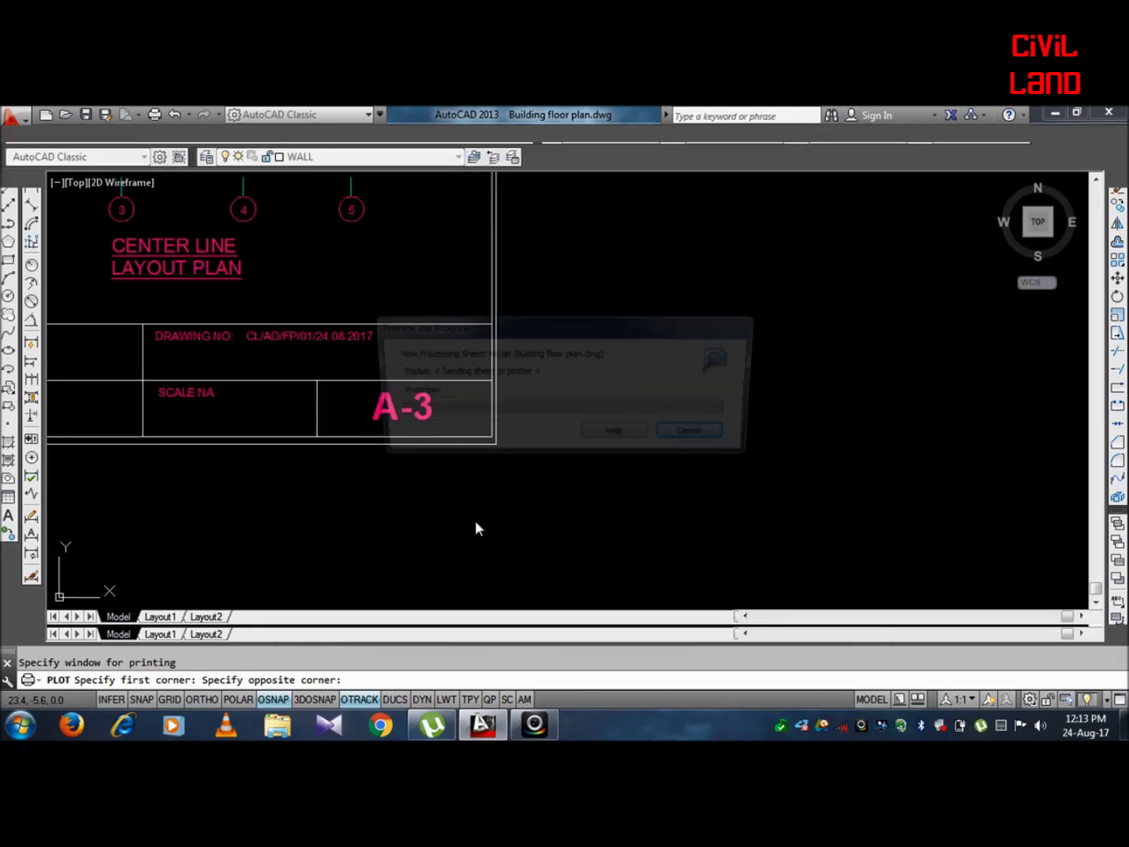
scroll(680, 430, up, 4)
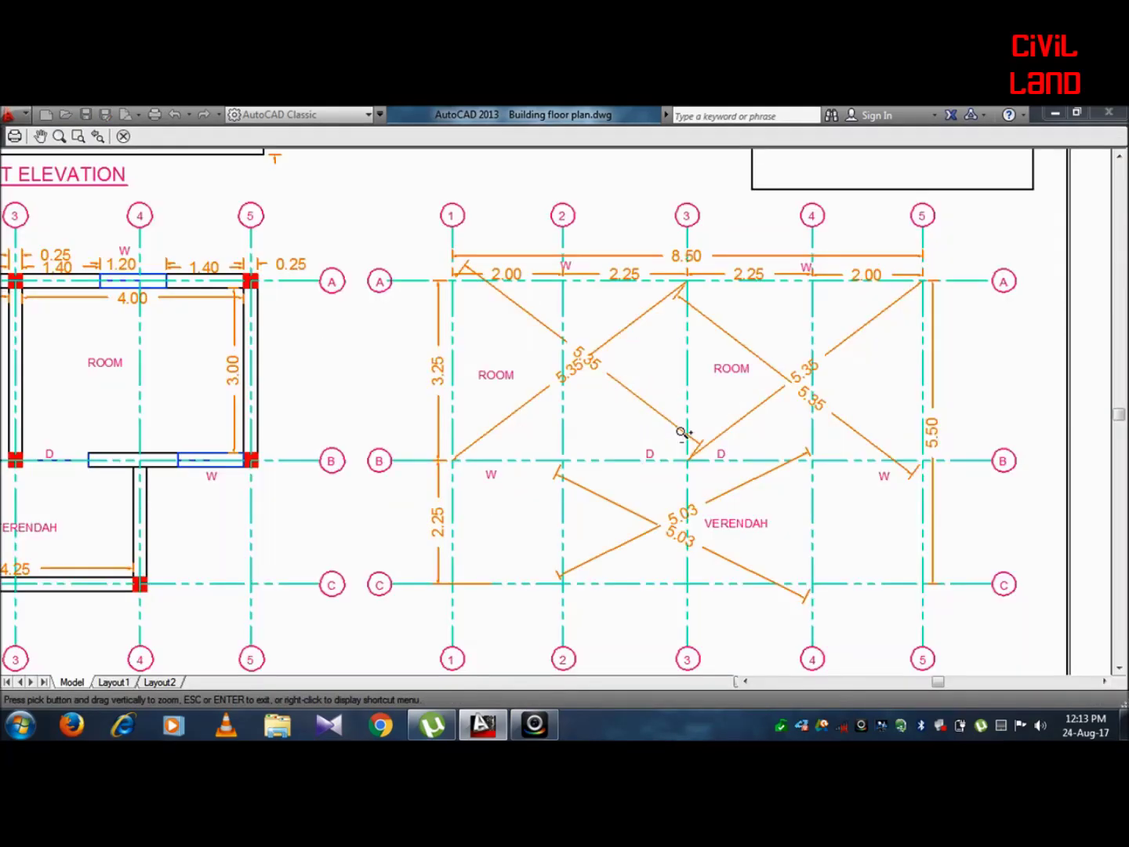
Step: Apply the monochrome.ctb plot style to all layouts and save it with the layout
scroll(676, 437, down, 4)
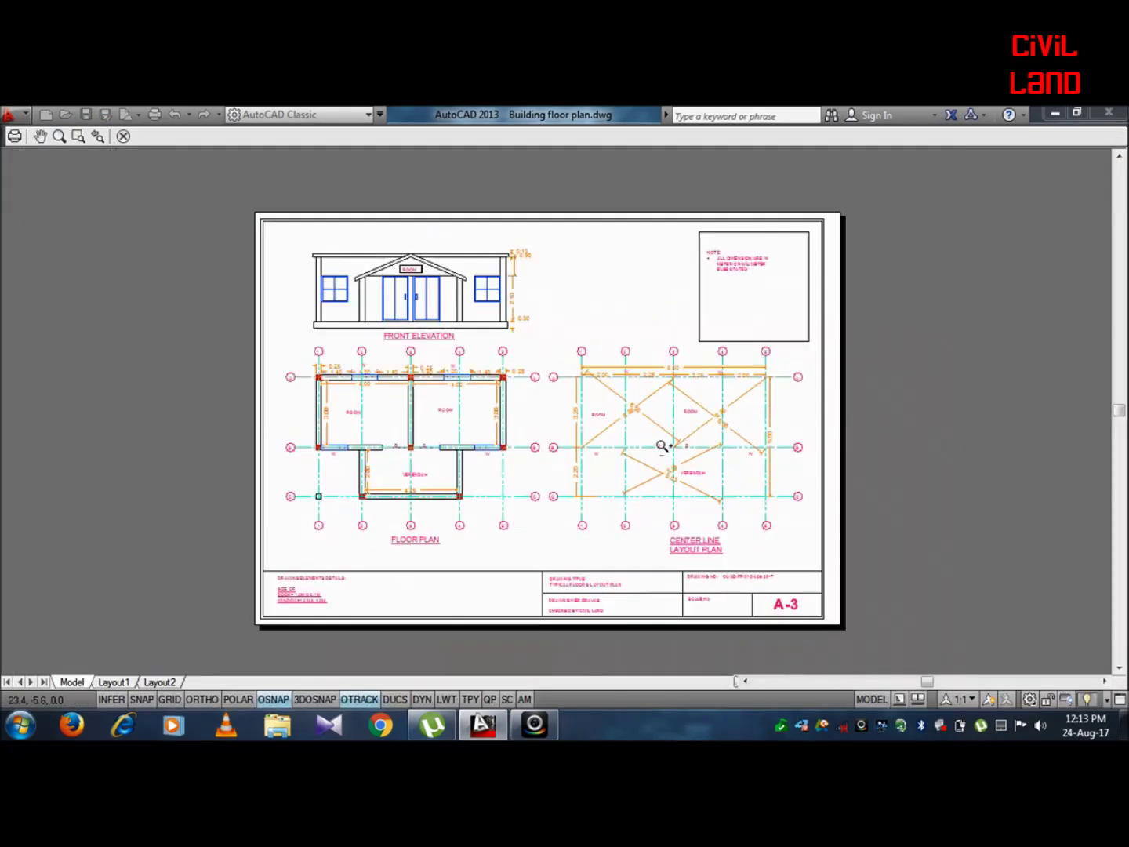
click(123, 138)
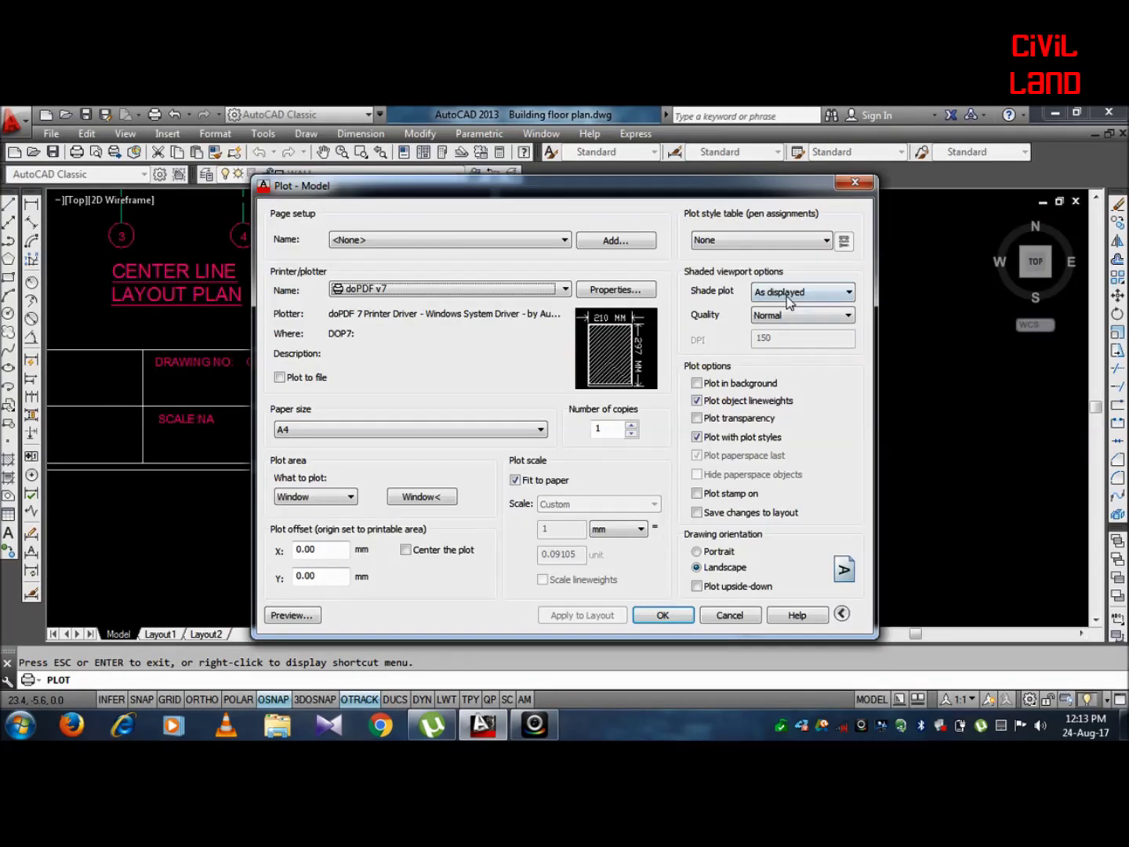
click(770, 249)
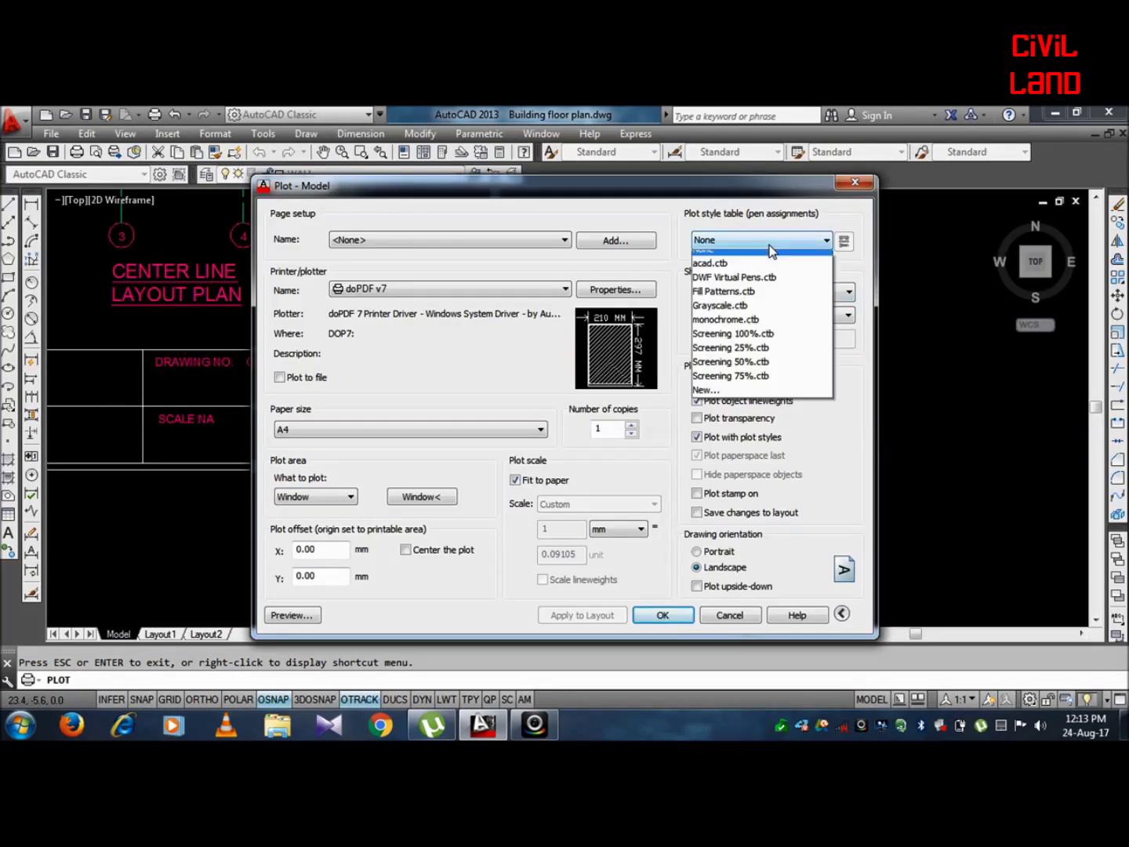
click(742, 332)
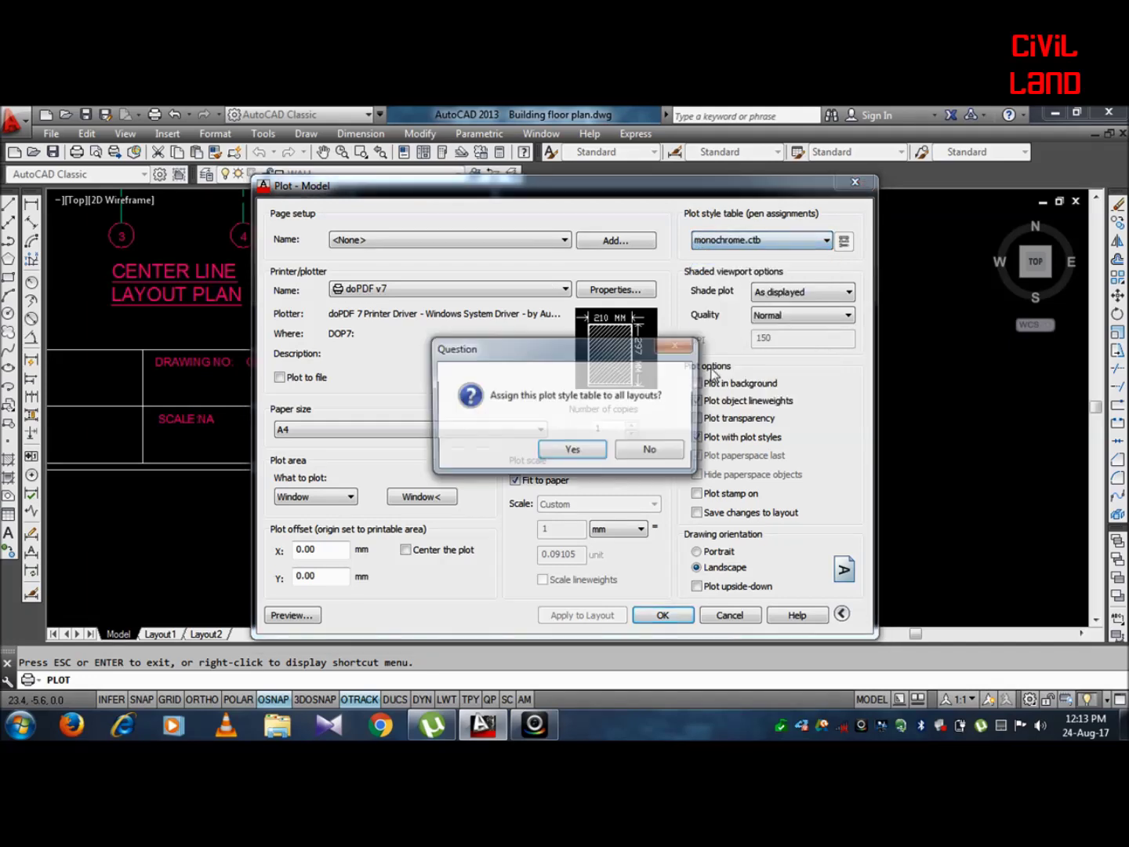
click(569, 455)
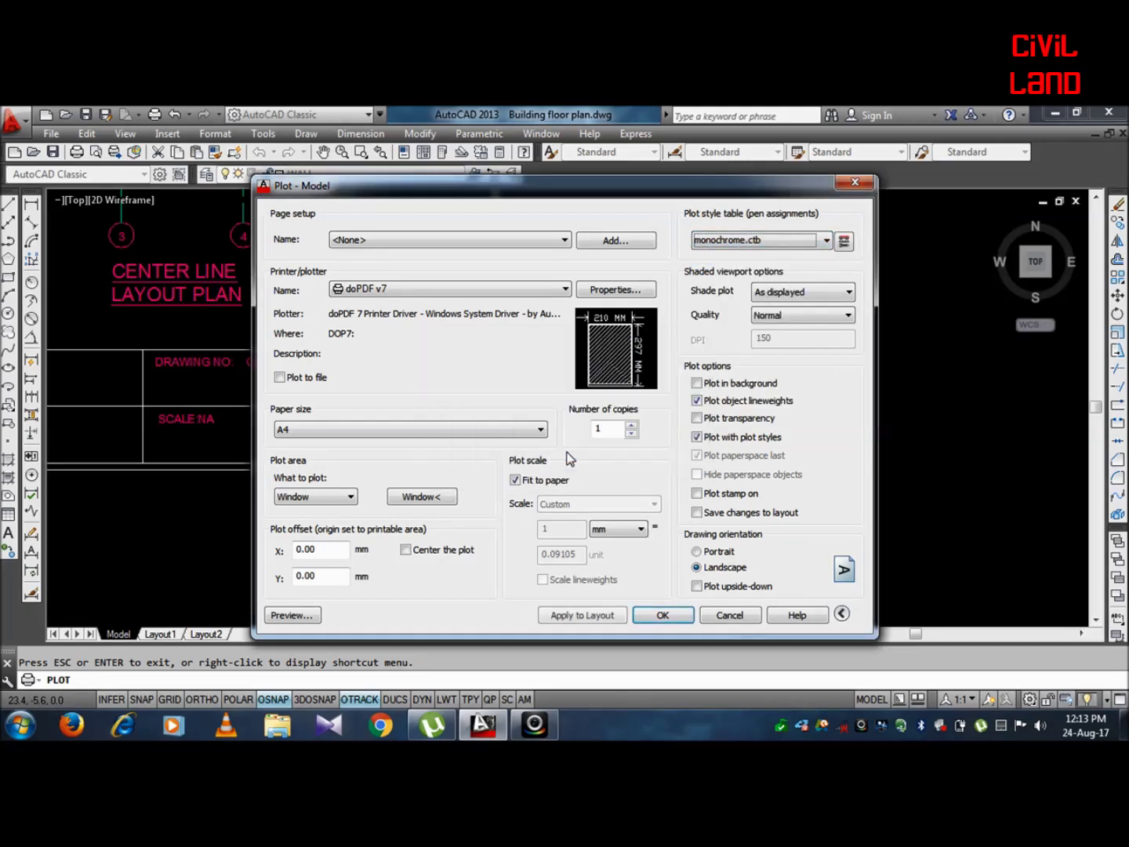
click(586, 614)
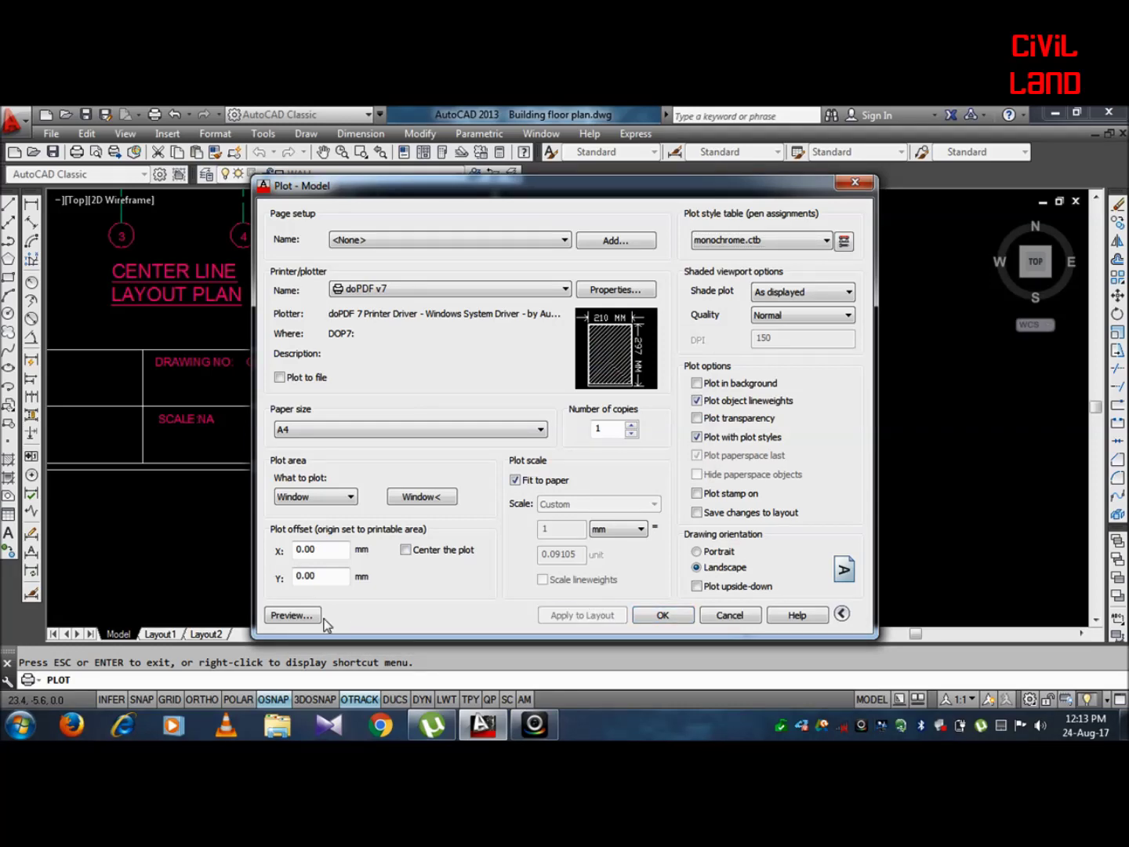
Step: Preview the black-and-white sheet and send it to the PDF printer
click(293, 614)
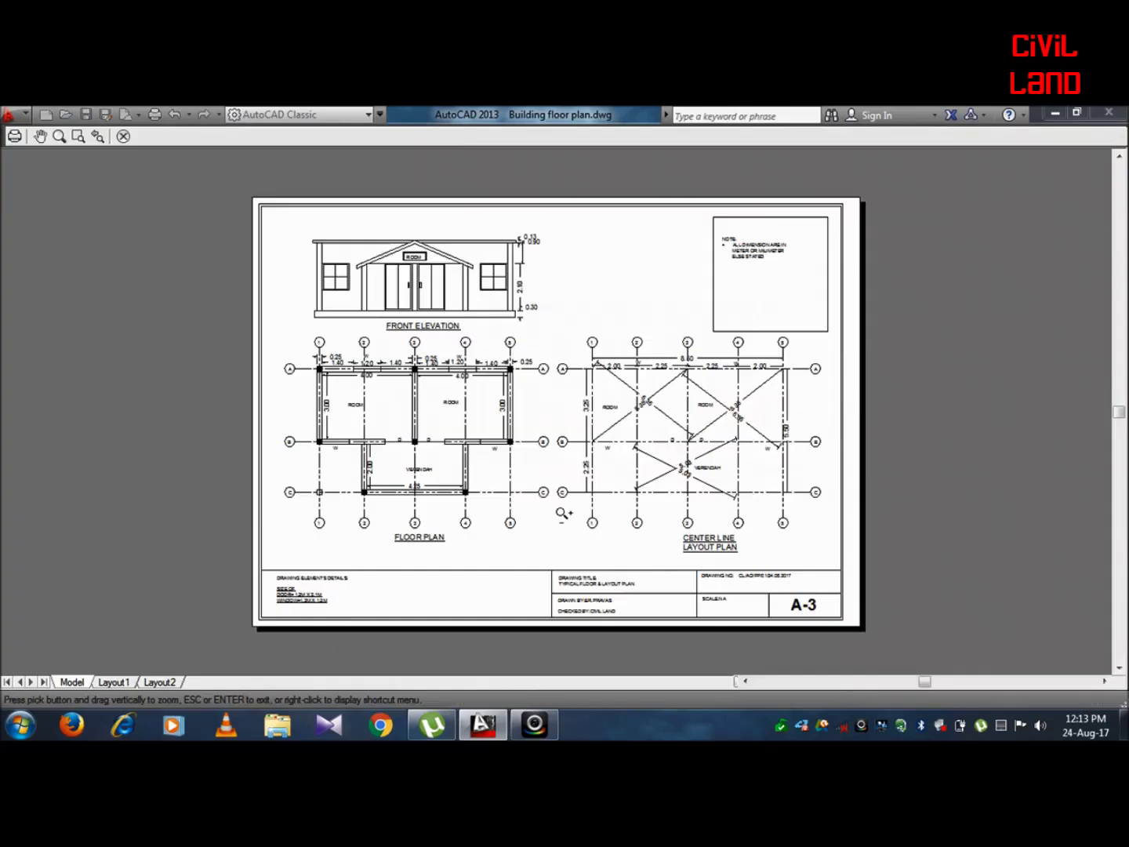
scroll(677, 428, up, 1)
scroll(677, 428, up, 1)
scroll(678, 430, up, 1)
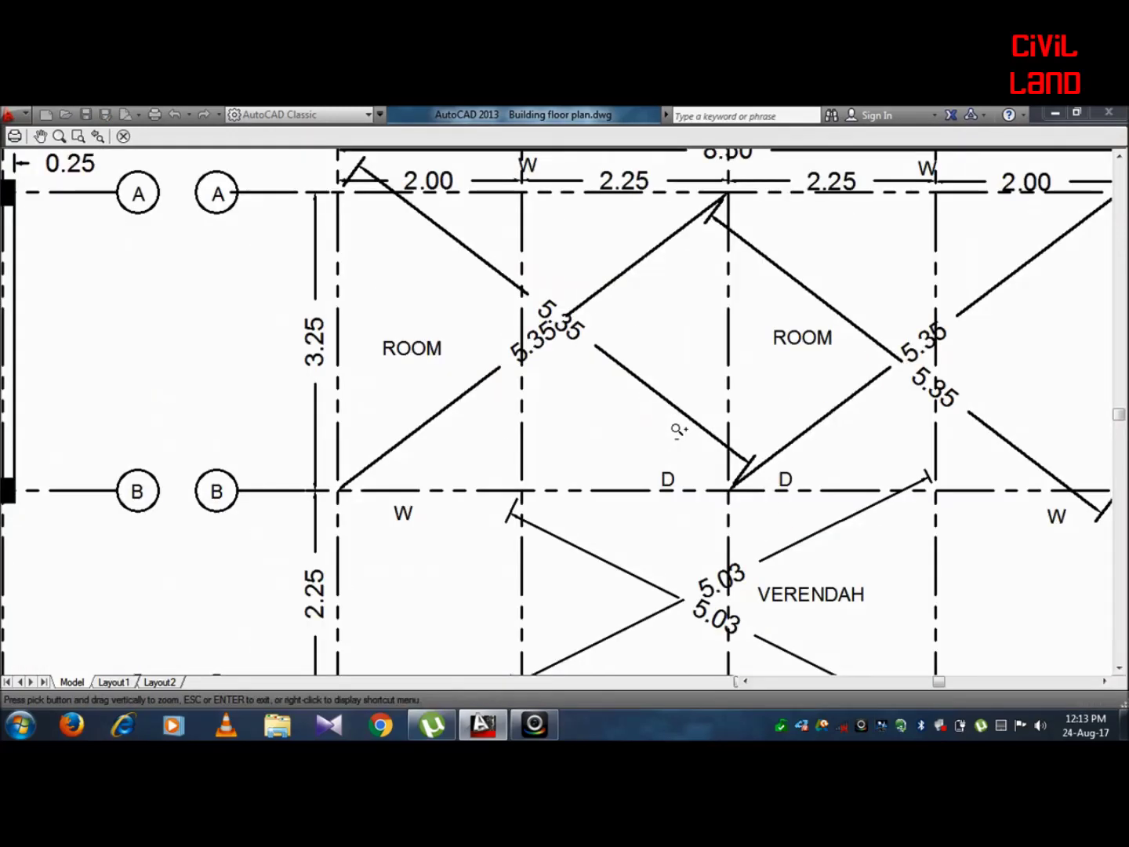
scroll(678, 429, down, 3)
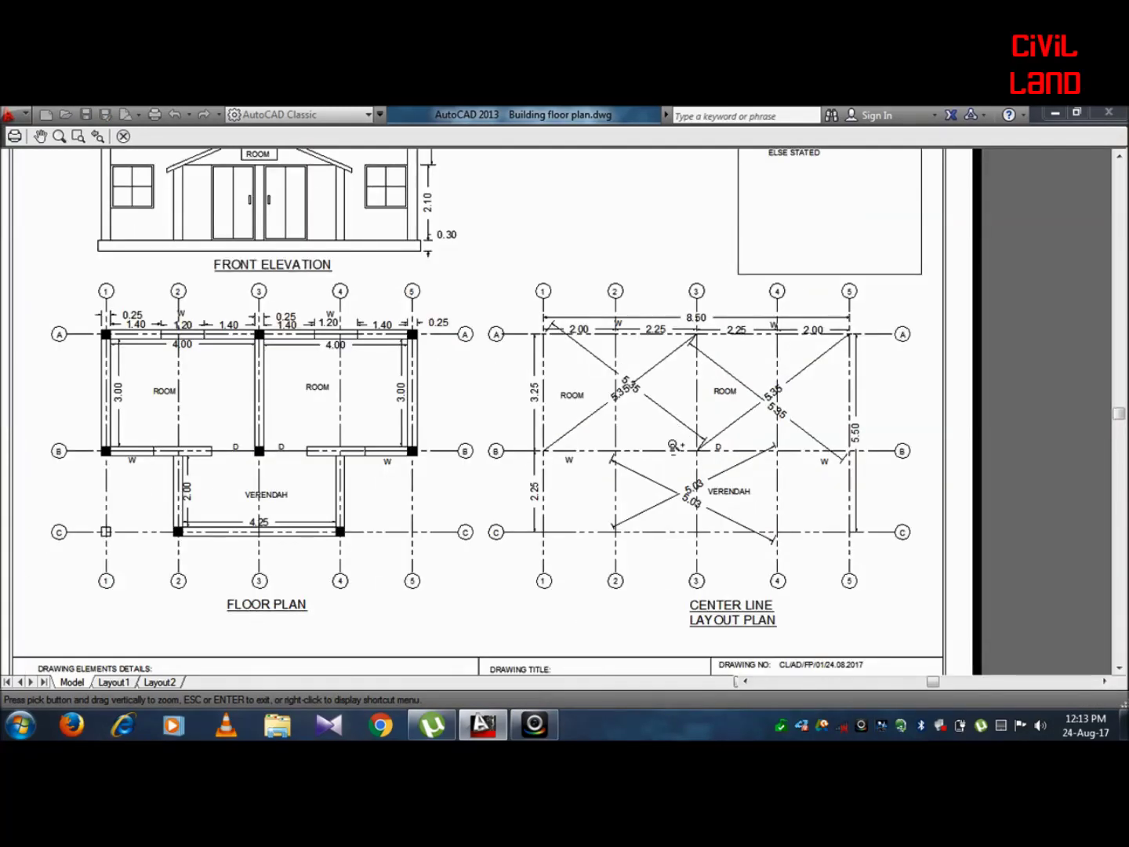
scroll(672, 445, down, 2)
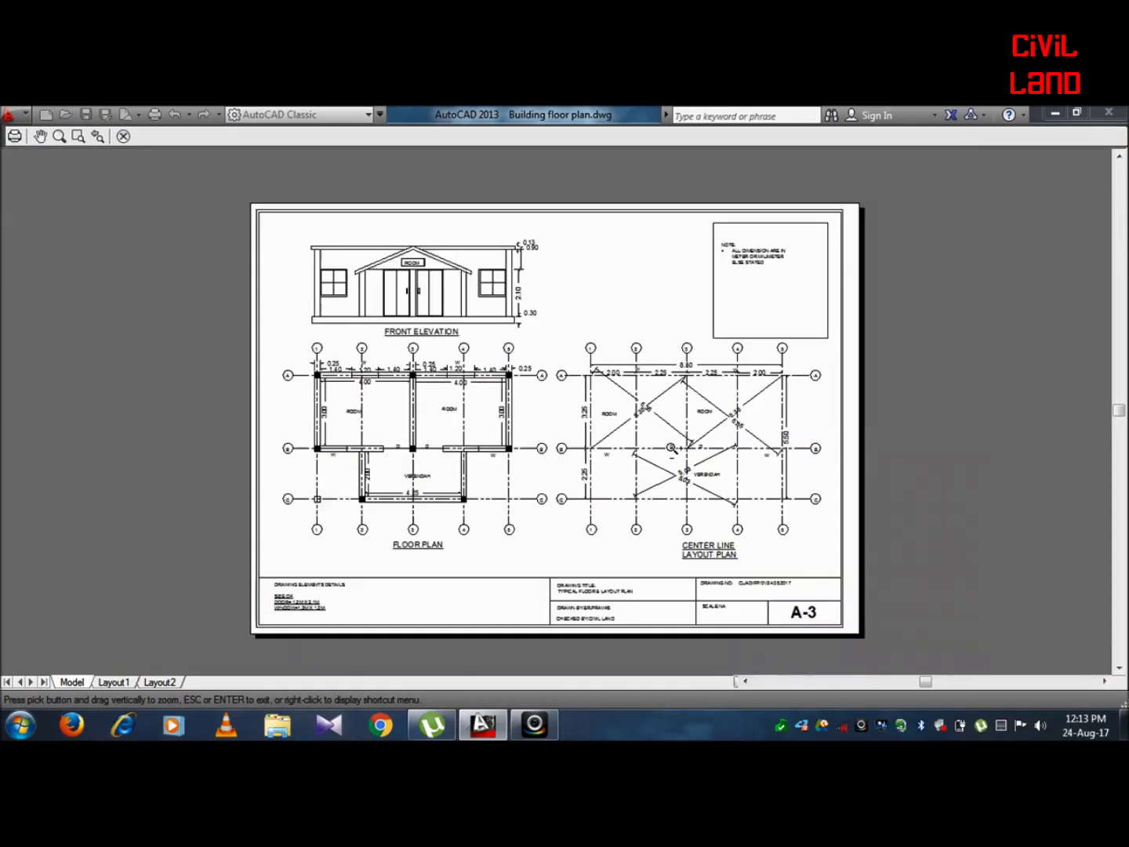
click(14, 137)
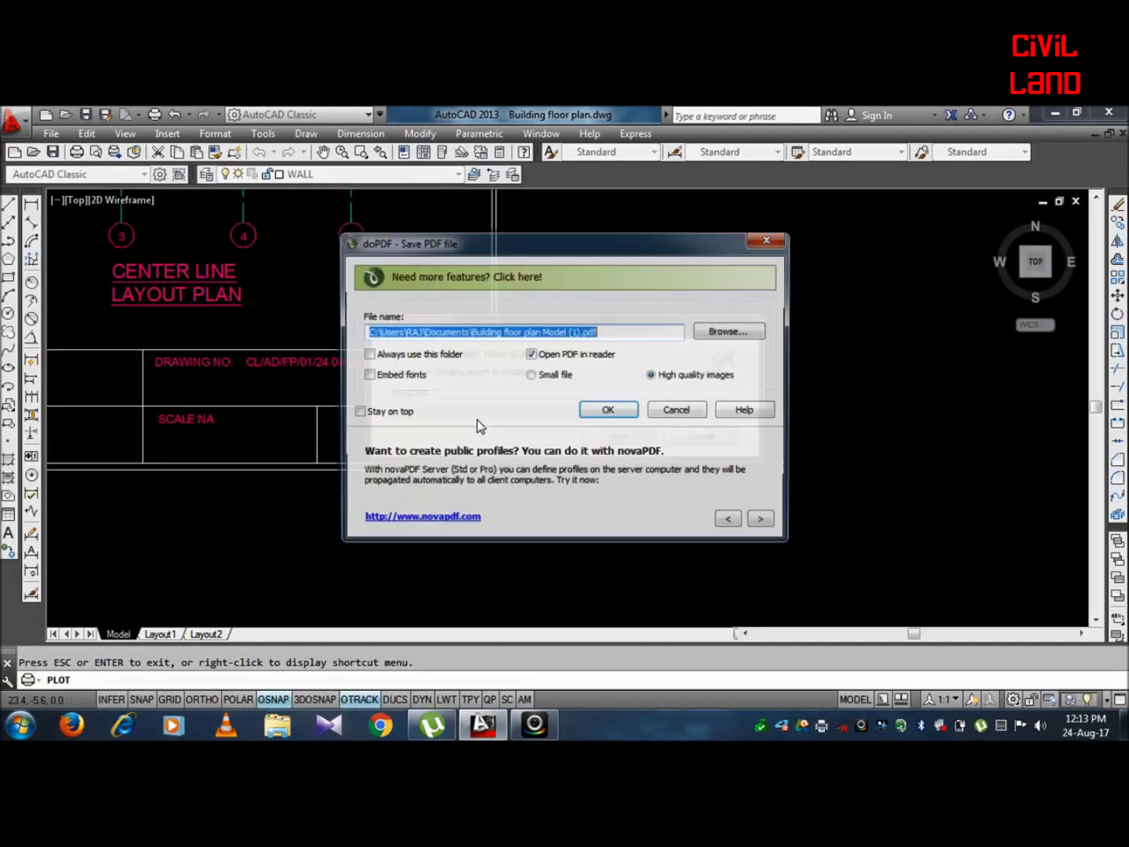
Step: Save the PDF as Building floor plan Model (1) in Desktop > Autocad drawing
click(706, 334)
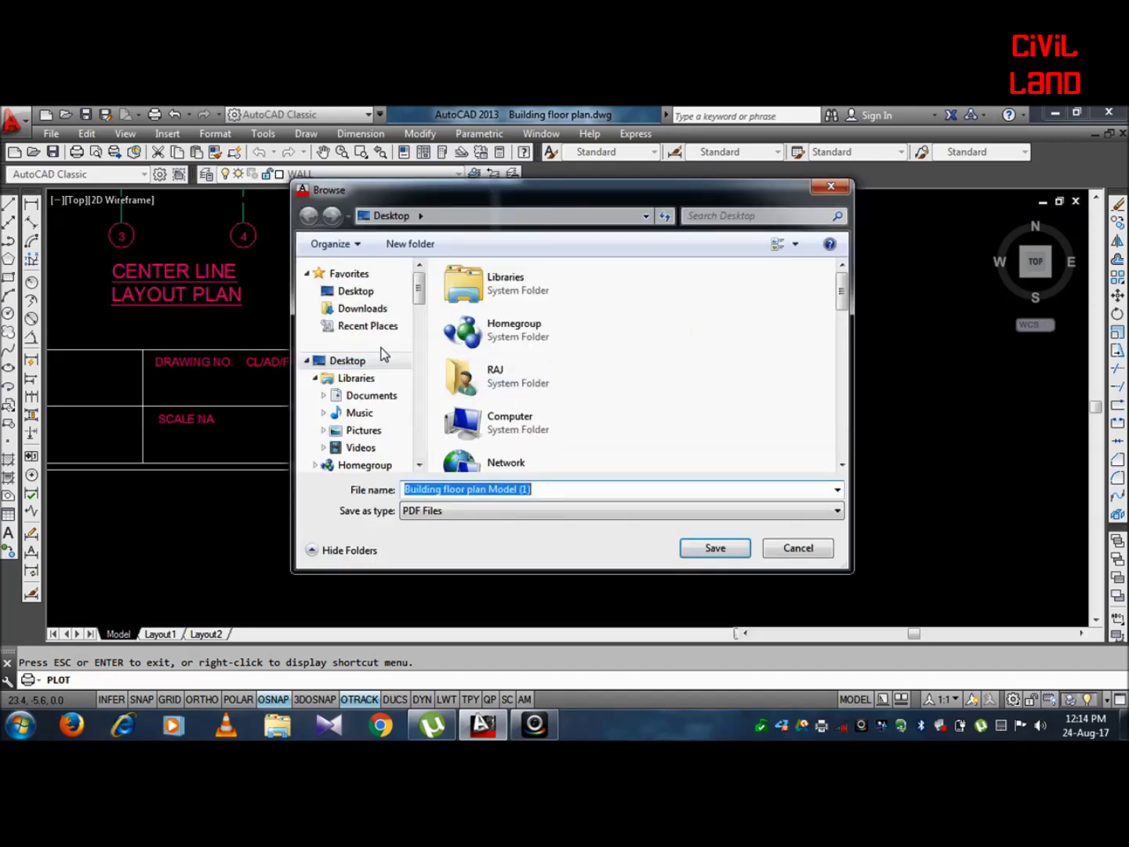
drag(419, 294, 426, 270)
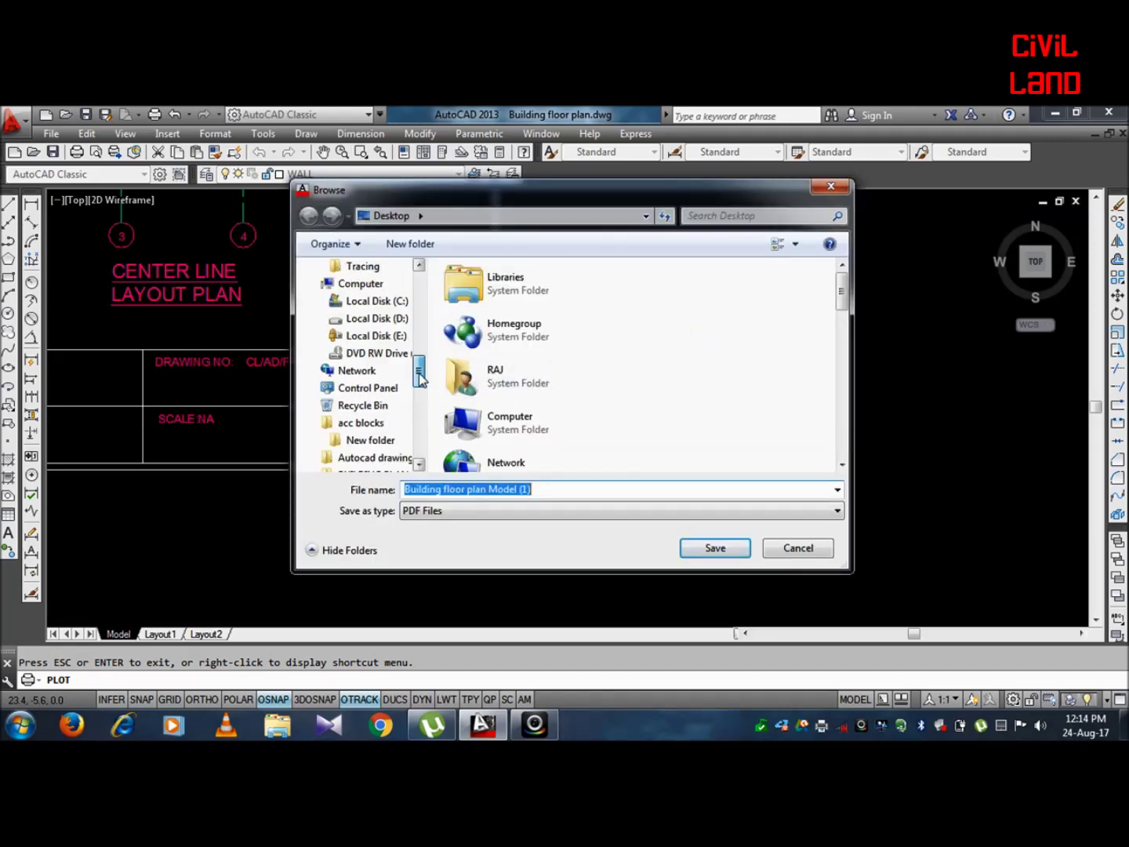
click(392, 291)
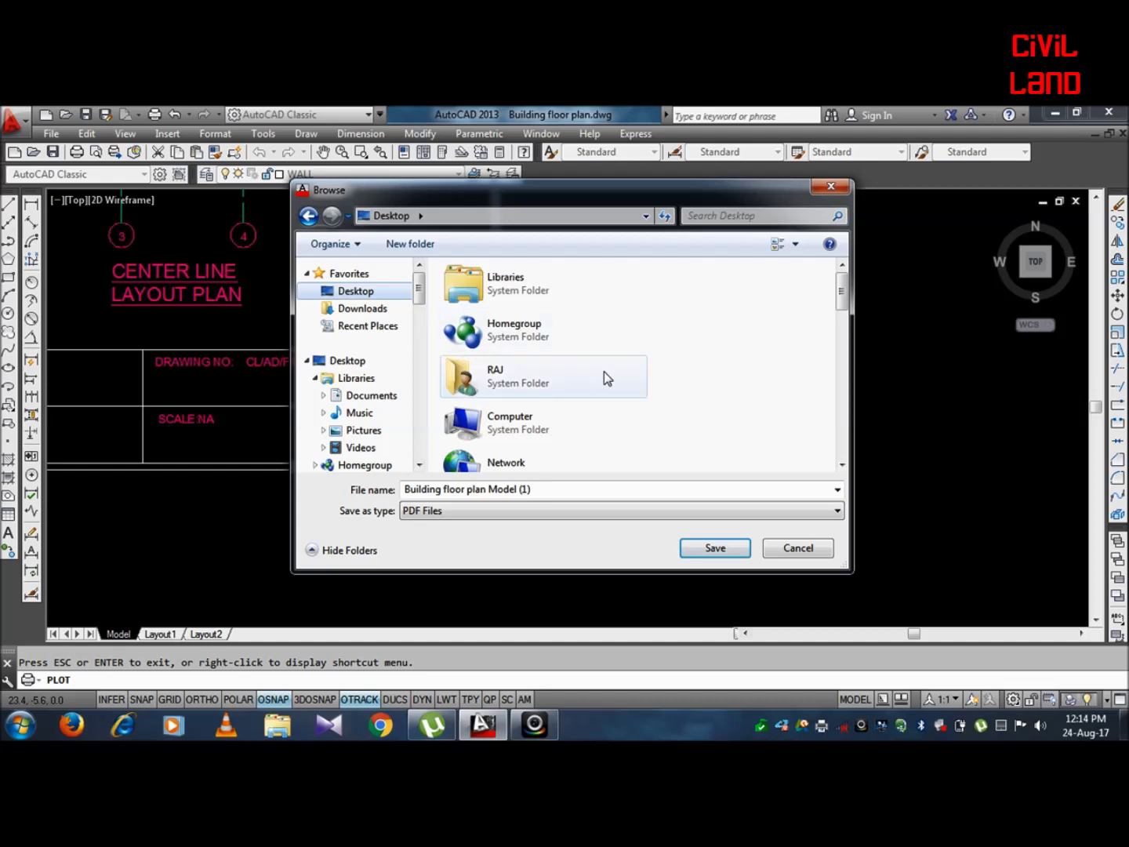
drag(840, 293, 837, 353)
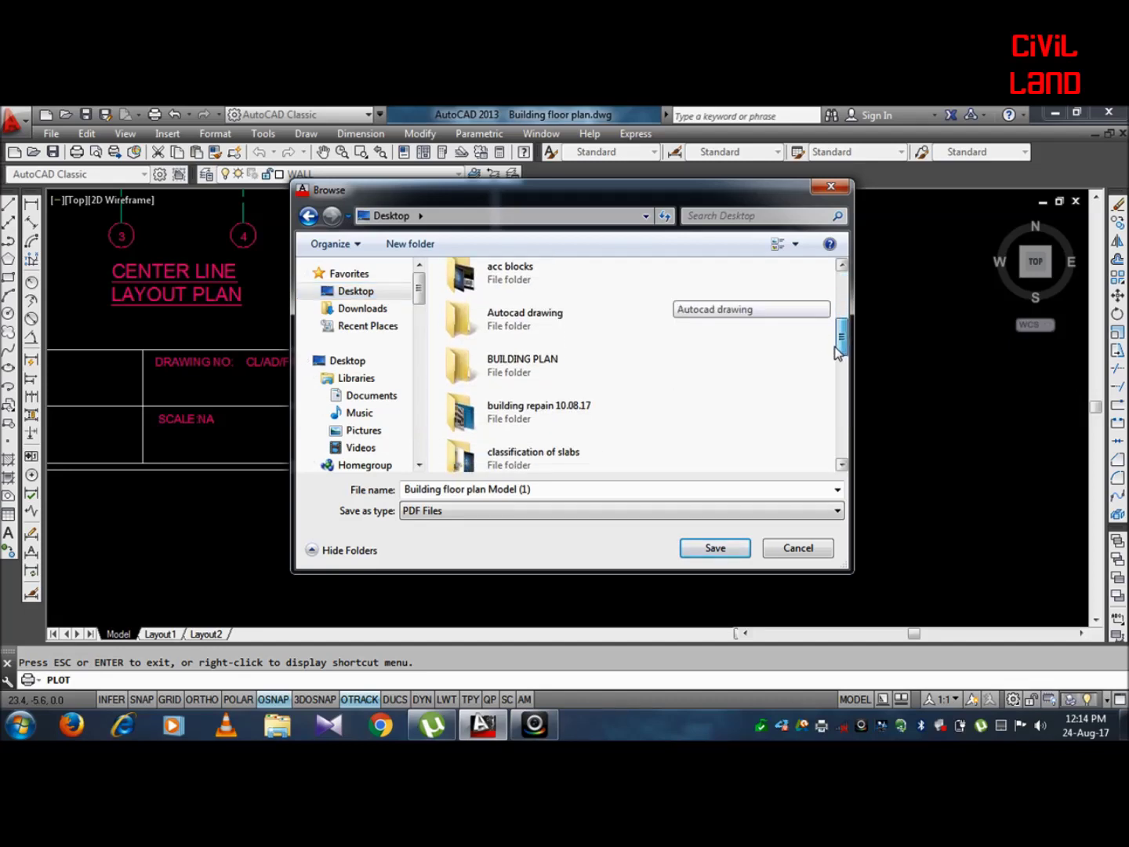
click(580, 314)
click(690, 553)
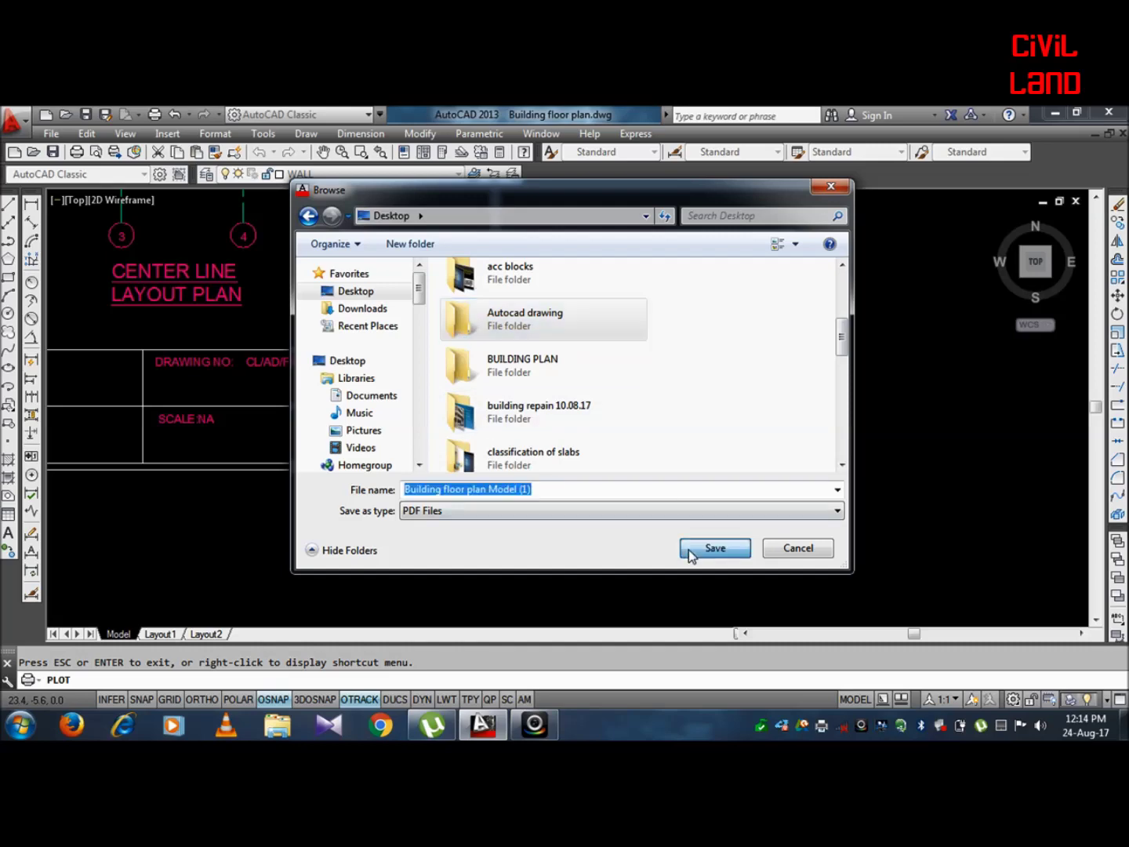
click(690, 553)
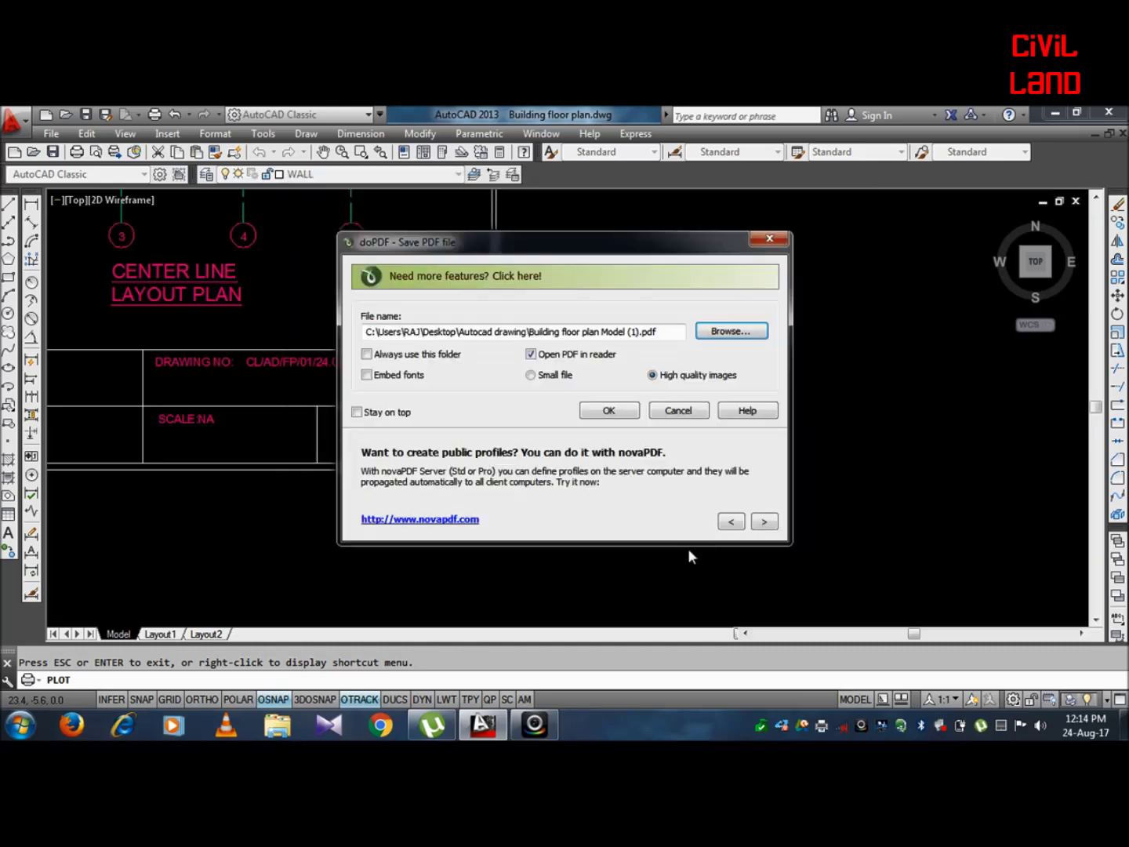
click(611, 414)
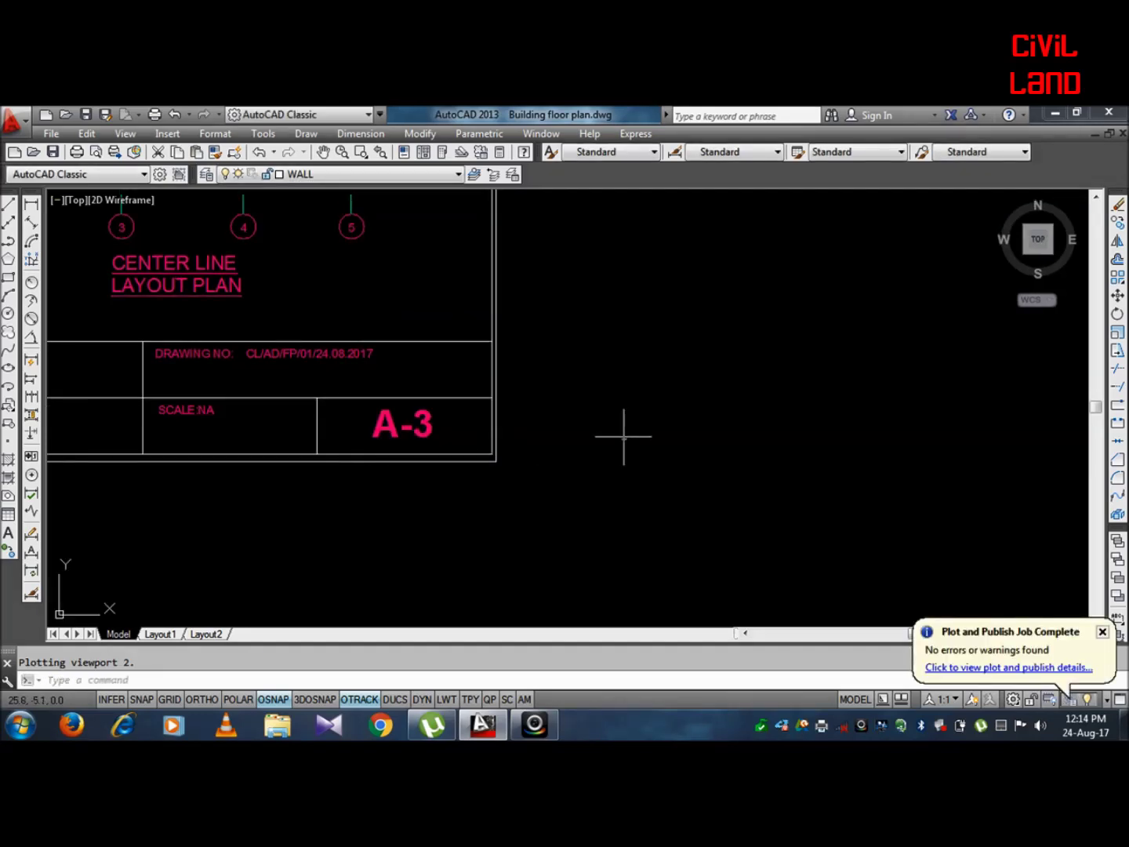
scroll(657, 448, down, 3)
scroll(658, 449, down, 4)
scroll(584, 404, up, 6)
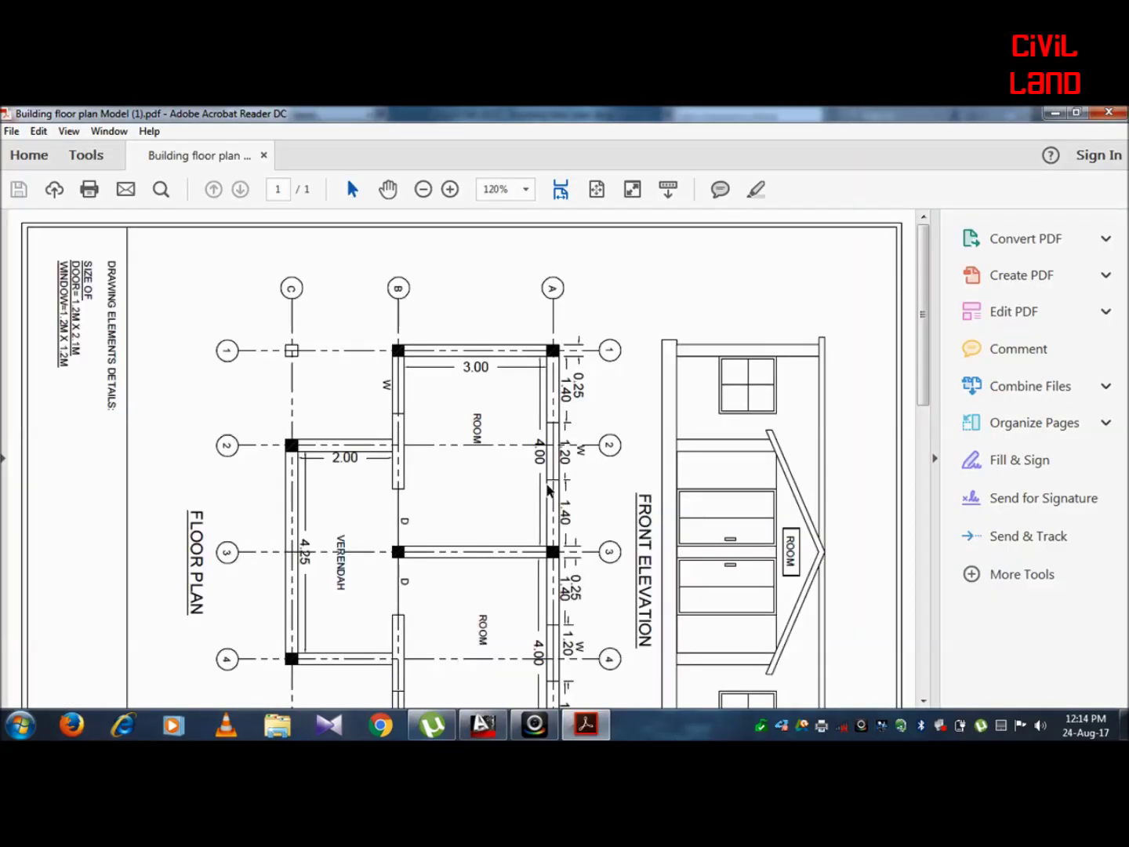
Step: Rotate the PDF page counterclockwise into landscape orientation
click(69, 131)
click(339, 186)
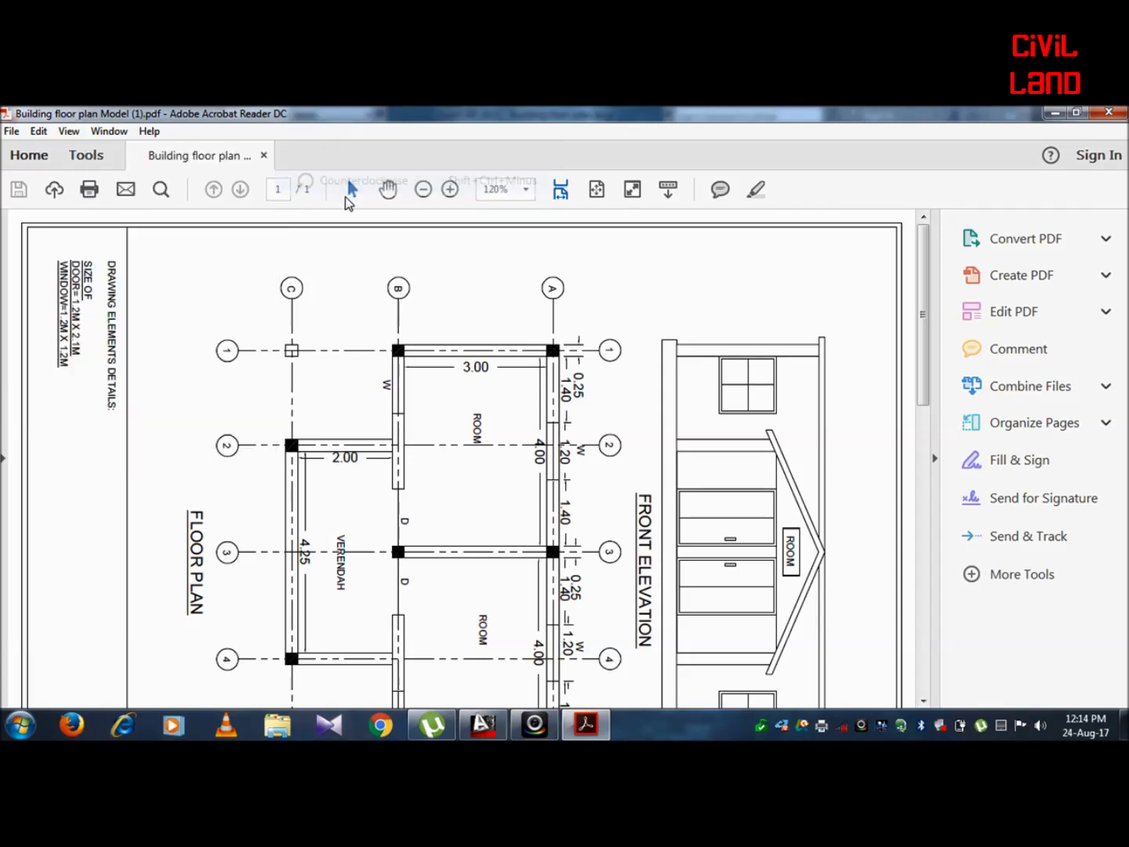
scroll(389, 363, down, 2)
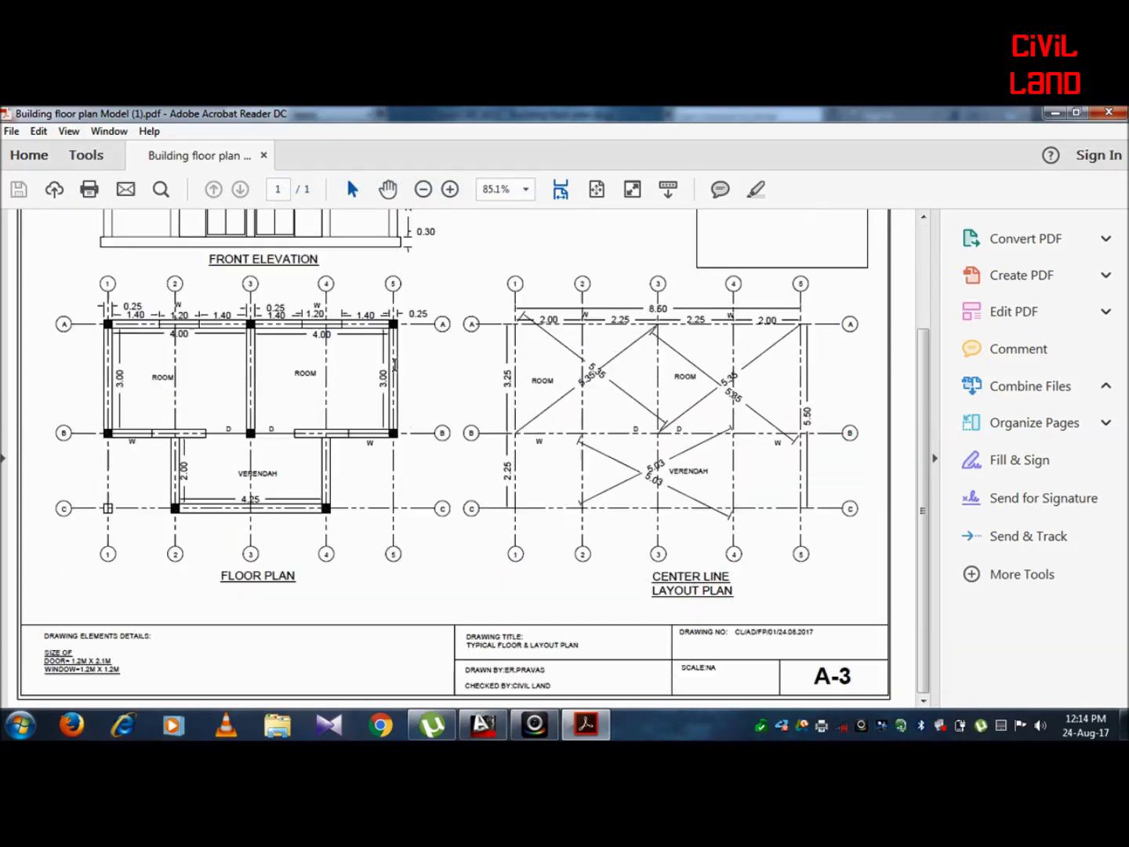
scroll(526, 426, up, 2)
scroll(627, 494, down, 2)
scroll(288, 310, up, 4)
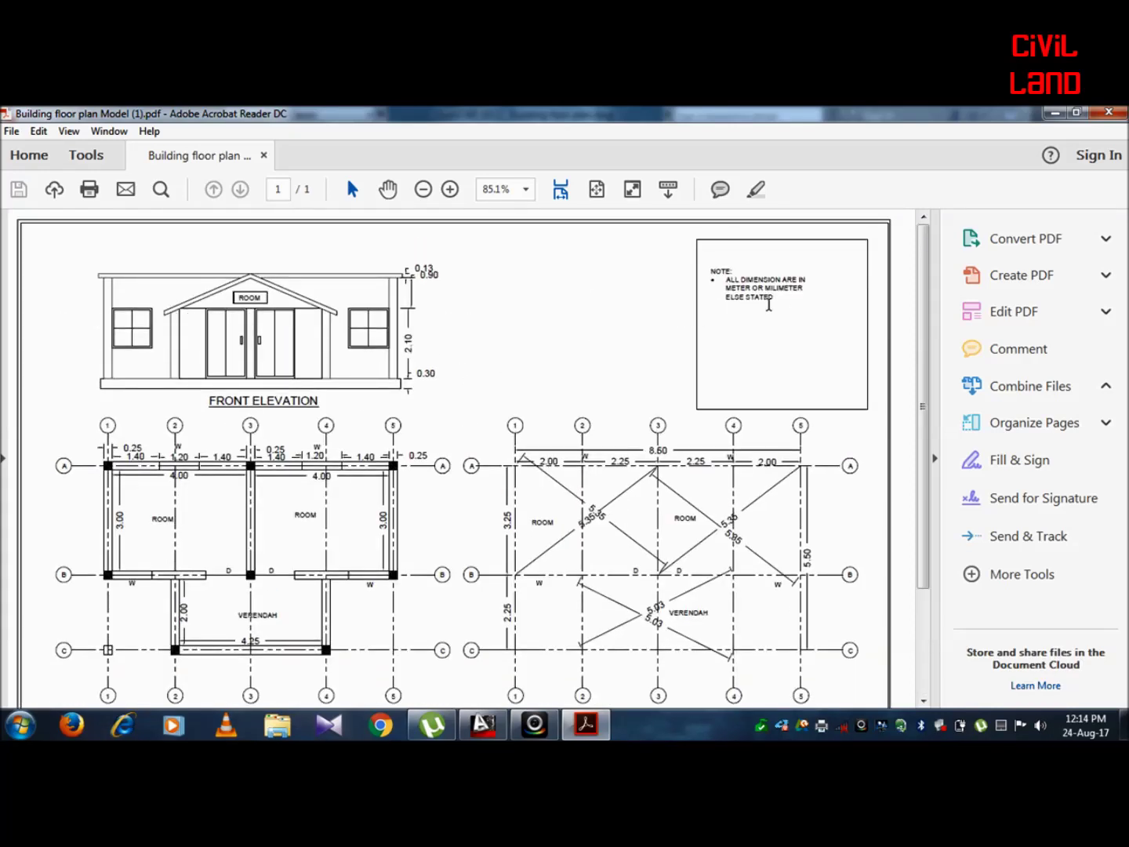
scroll(776, 325, down, 1)
scroll(643, 307, down, 1)
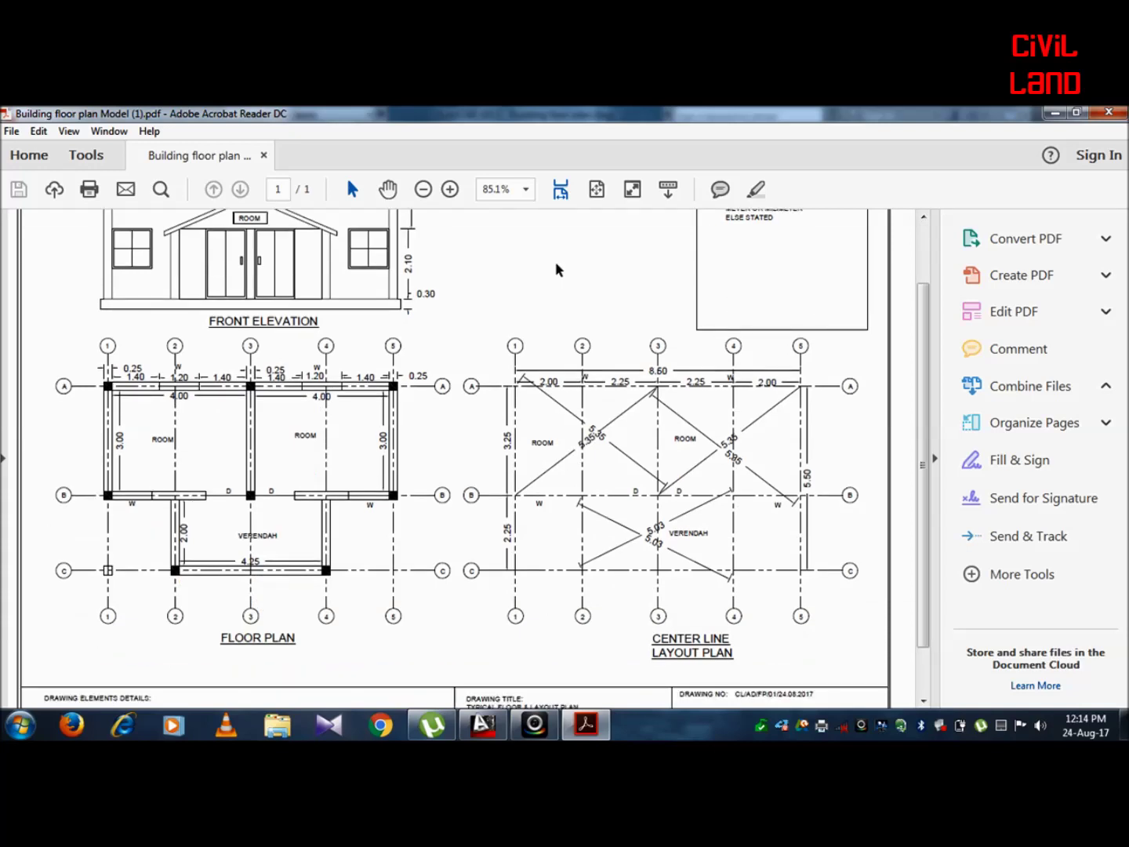
Step: Zoom the page to 75%, then to 50% so the whole A-3 sheet fits
click(525, 191)
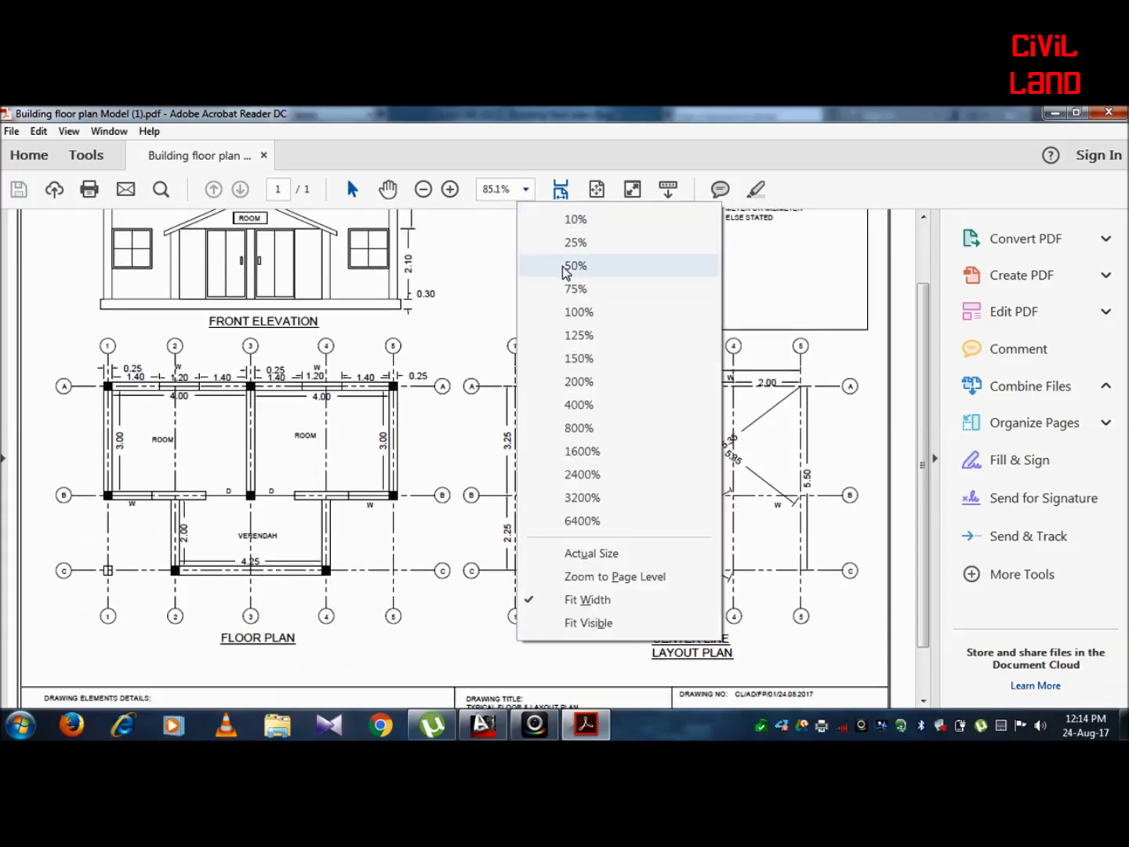
click(570, 288)
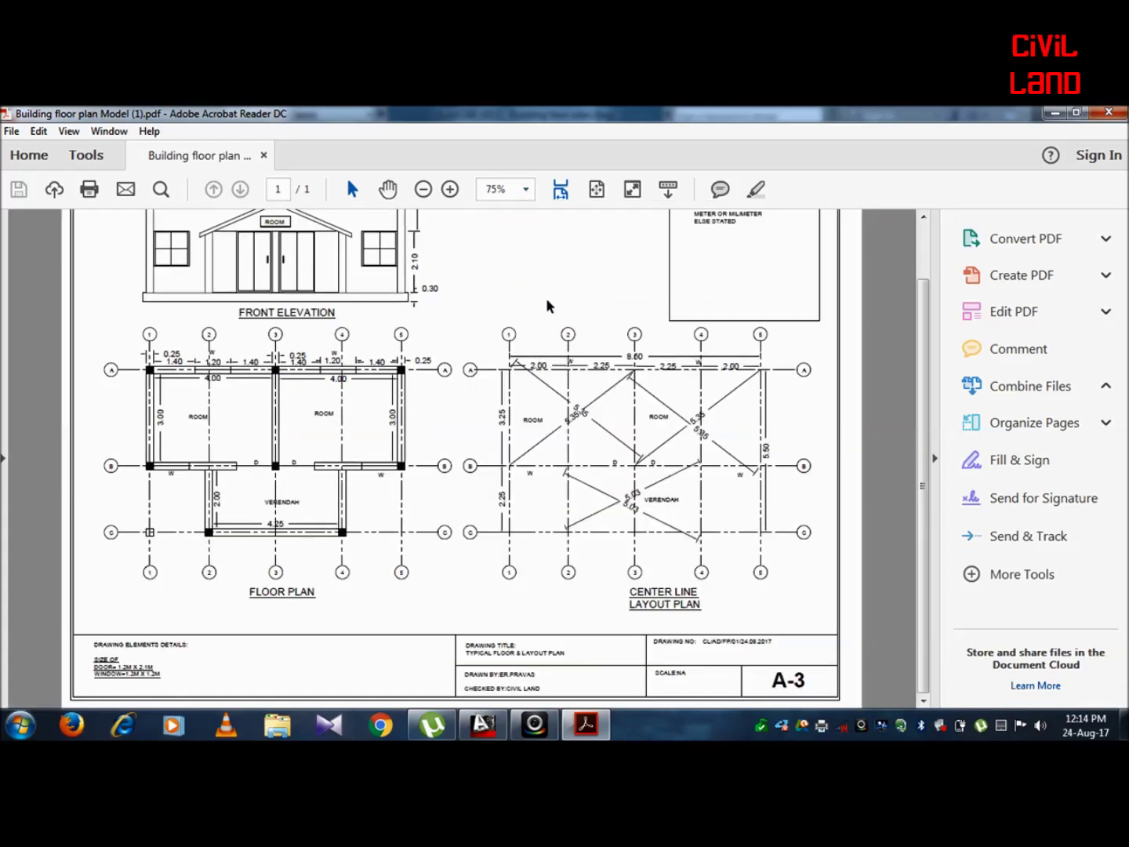
scroll(546, 306, up, 1)
click(526, 192)
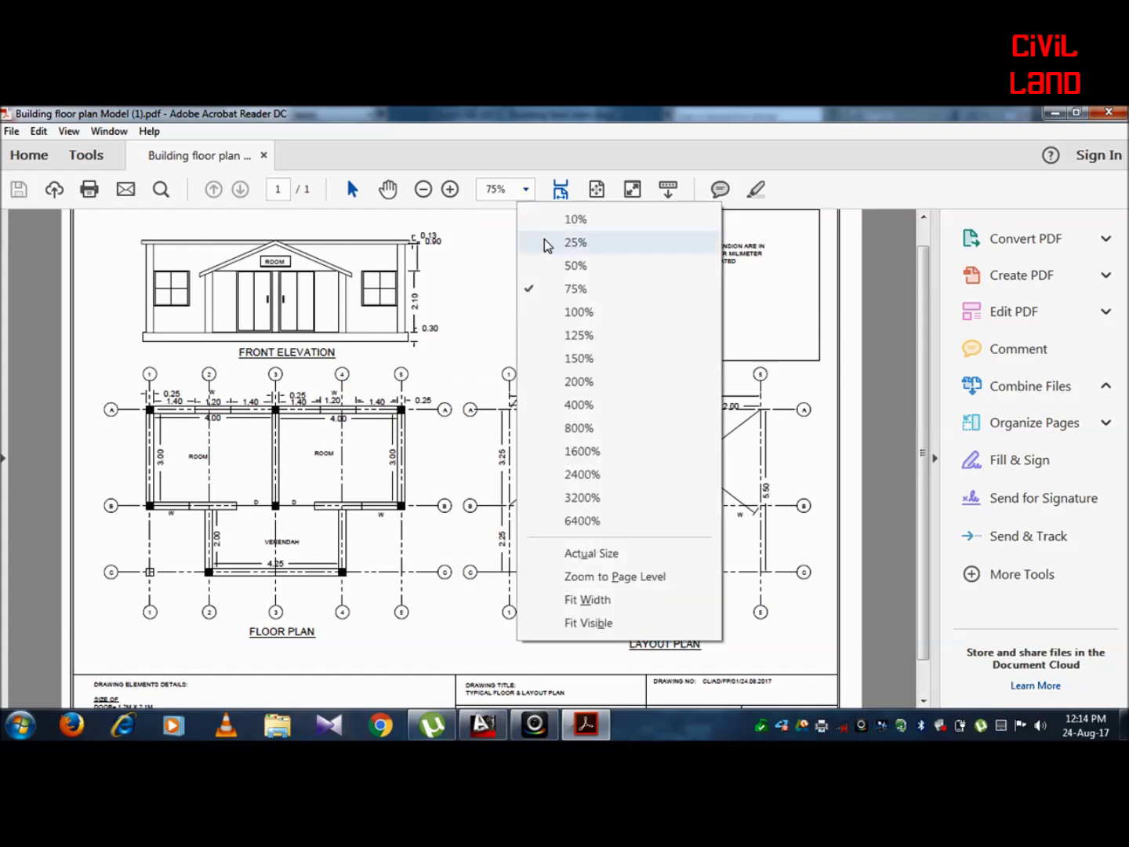
click(555, 265)
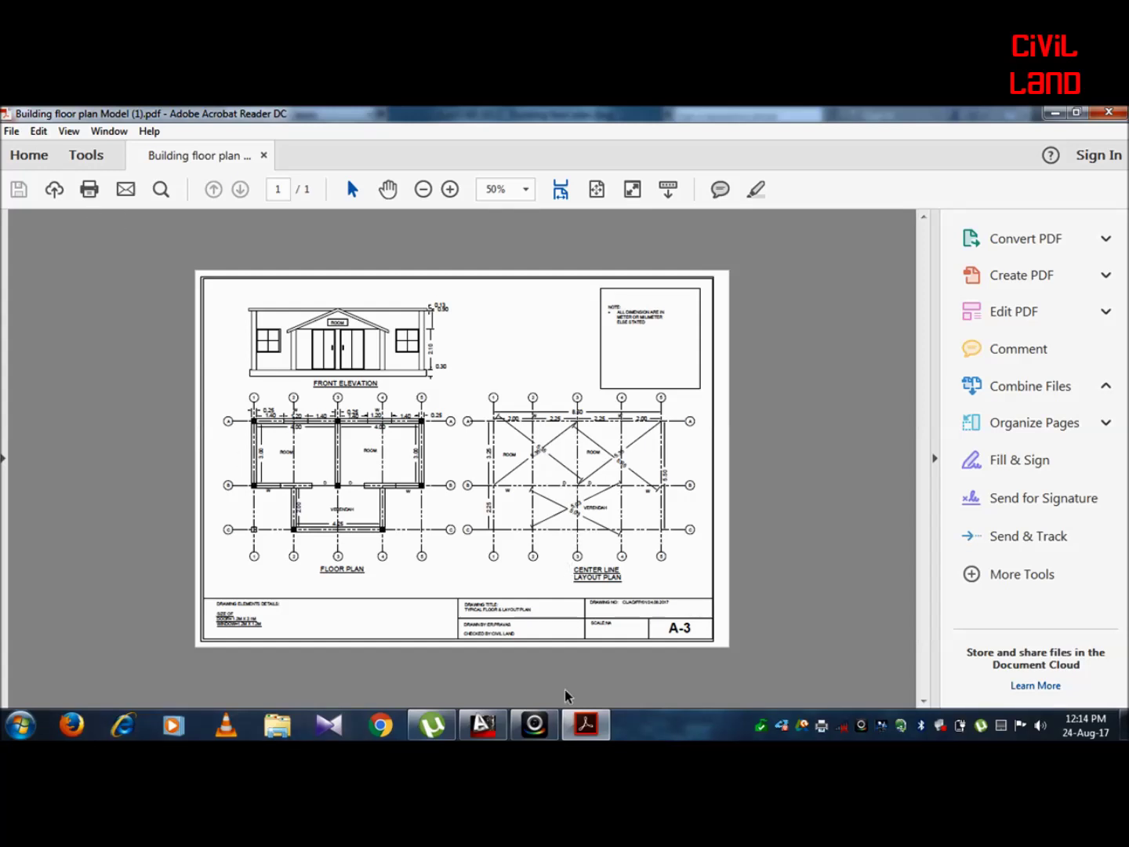
click(534, 725)
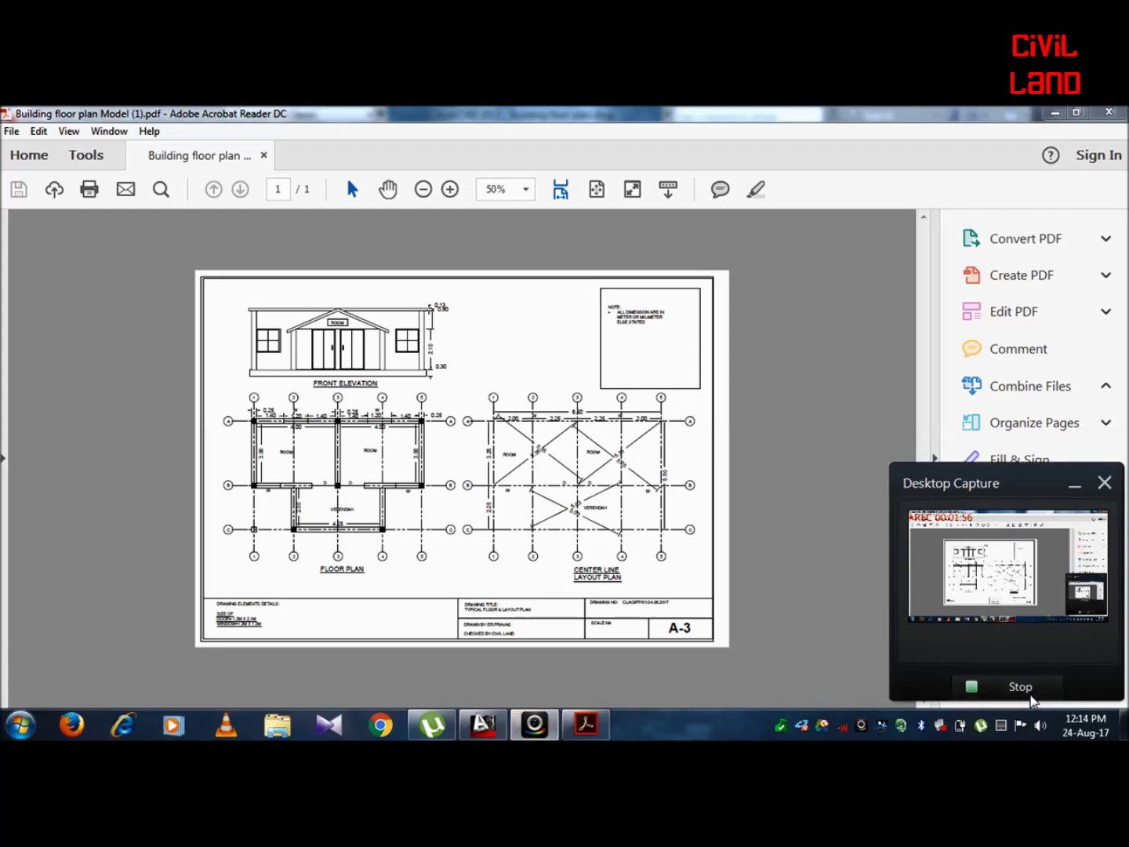